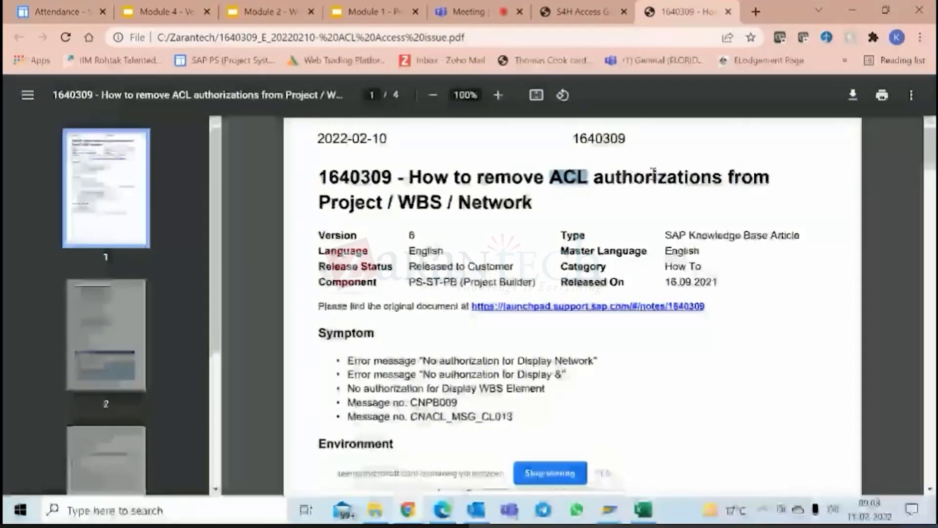
Step: Highlight the term ACL in the title of SAP note 1640309
left_click(611, 174)
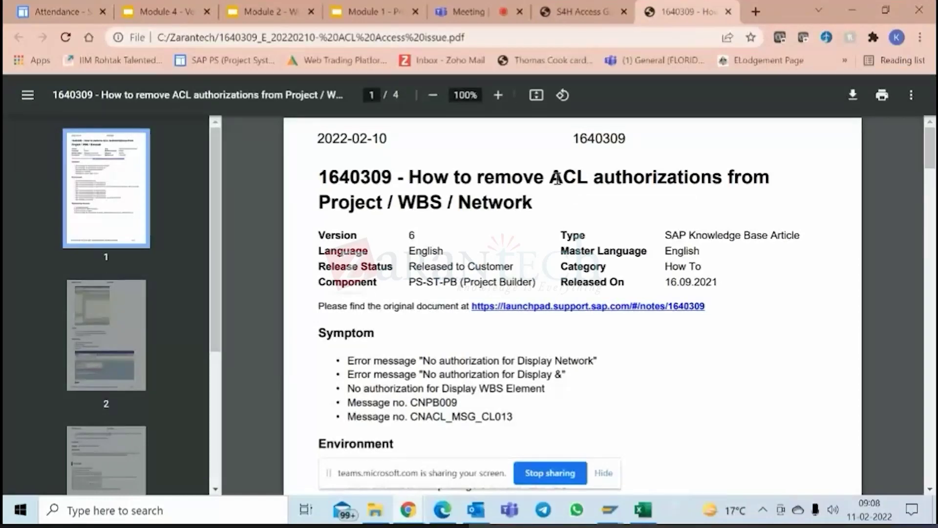
left_click_drag(550, 177, 577, 177)
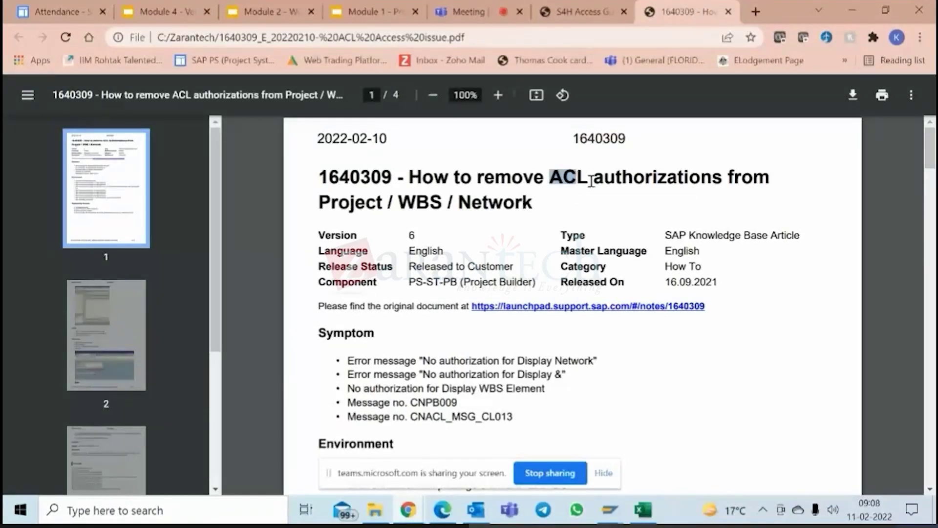
left_click(561, 188)
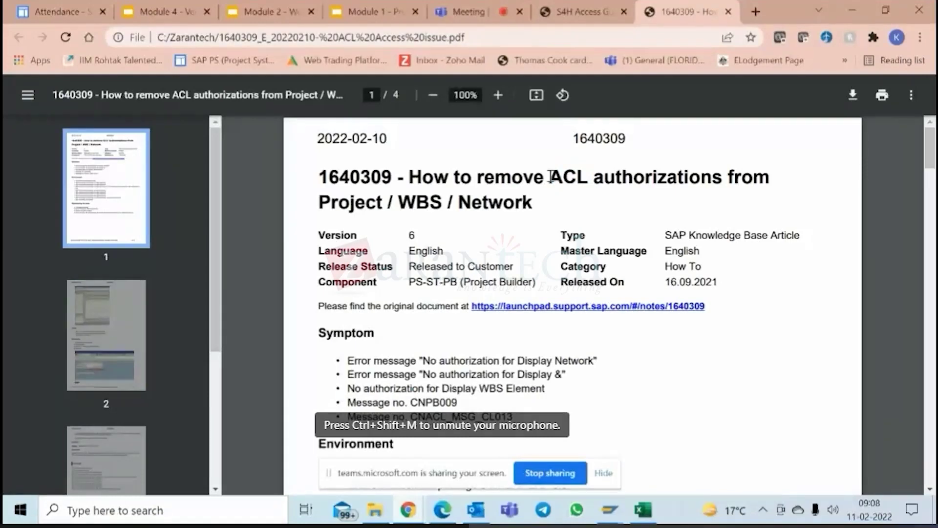
left_click_drag(550, 176, 582, 177)
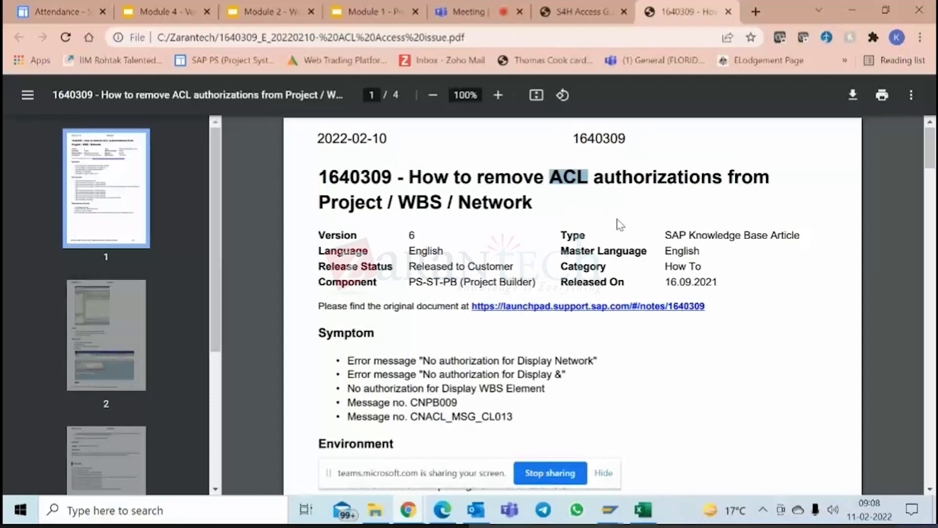
Step: Read through the note's symptoms, environment and issue reproduction steps, including the example Project Builder screenshot
scroll(579, 209, "down", 2)
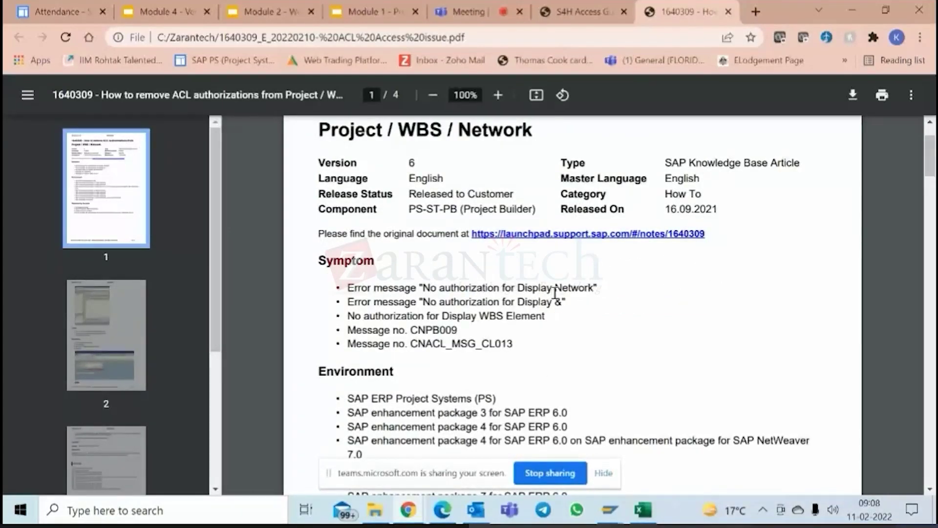
scroll(555, 294, "down", 2)
scroll(555, 293, "down", 4)
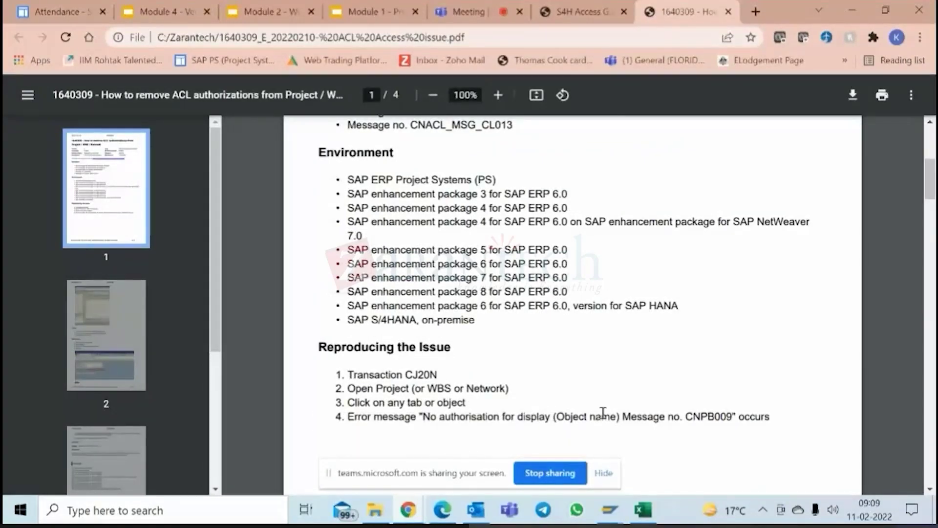
left_click_drag(595, 416, 573, 416)
scroll(683, 403, "down", 8)
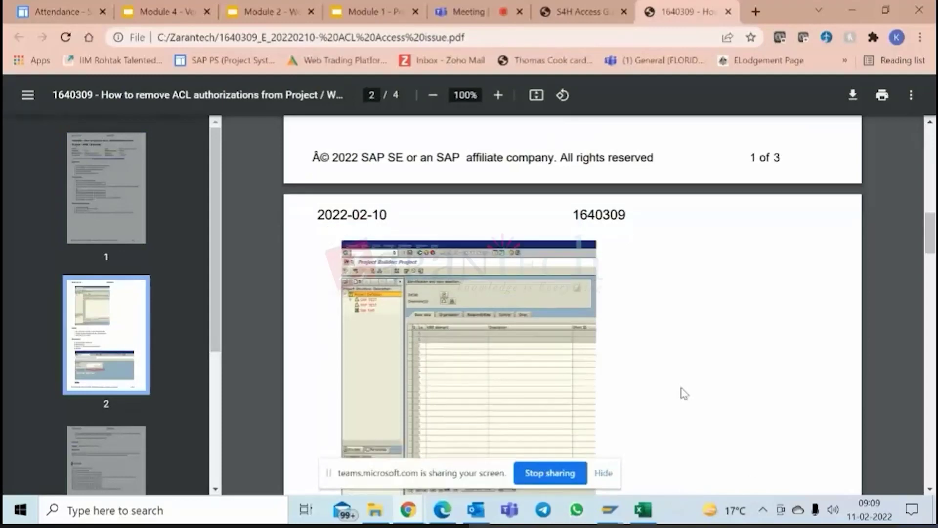
scroll(685, 394, "down", 3)
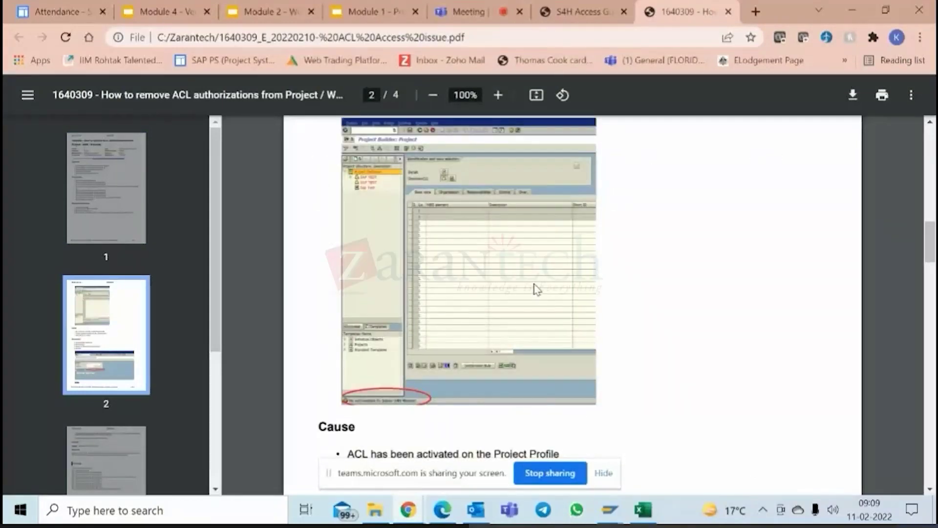
scroll(499, 232, "down", 3)
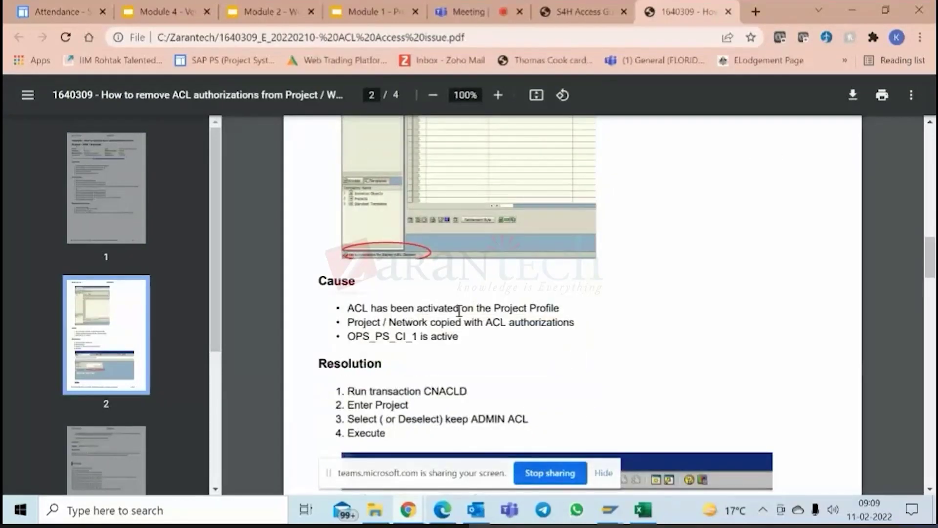
Step: Highlight the three causes in the note: ACL on the project profile, copied ACL authorizations and OPS_PS_CI_1
left_click_drag(443, 309, 560, 308)
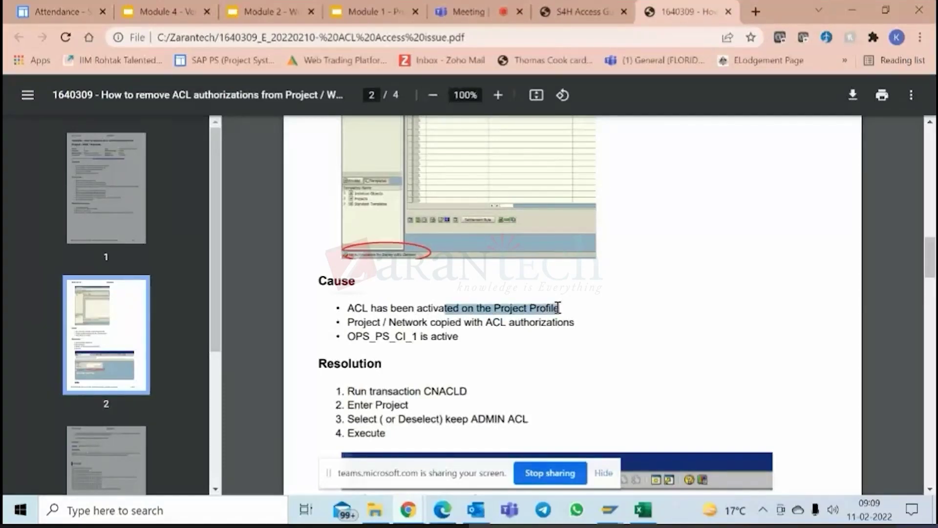
left_click_drag(390, 322, 575, 322)
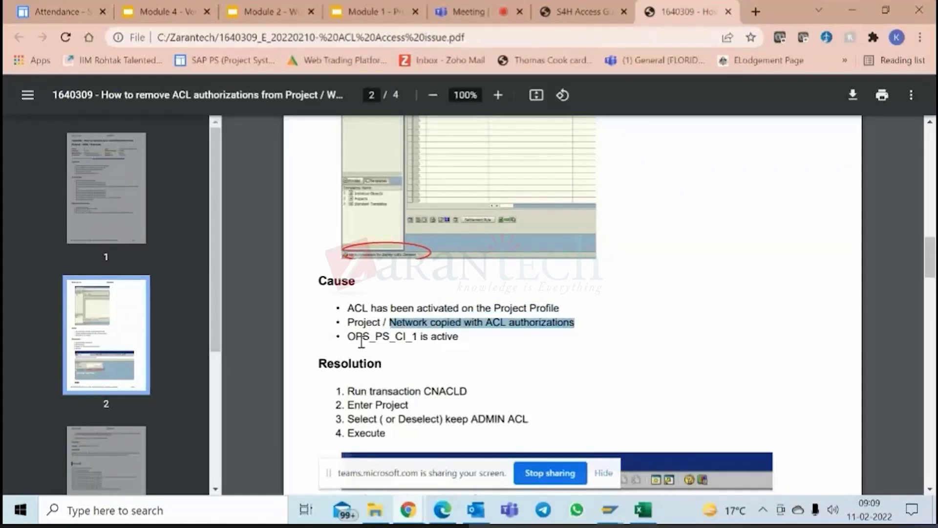
left_click_drag(357, 336, 421, 336)
left_click(346, 338)
left_click_drag(347, 337, 445, 331)
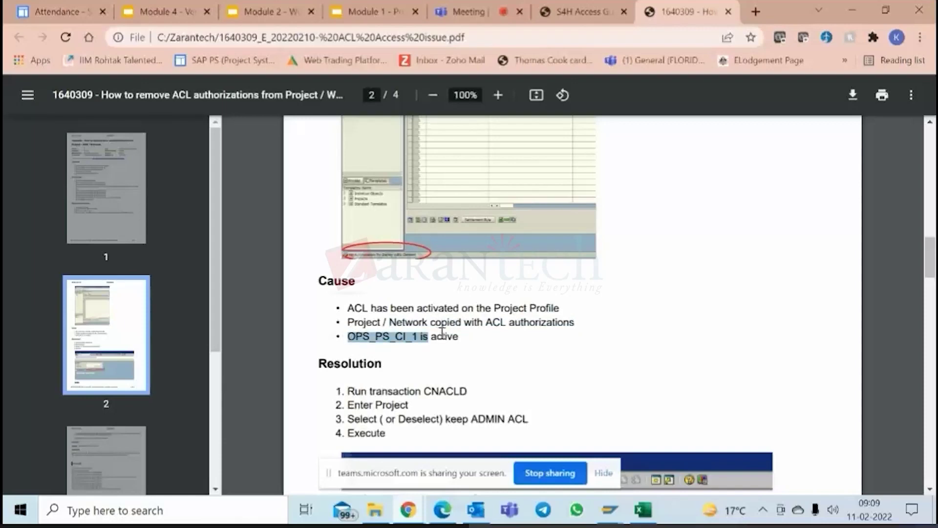
left_click(453, 331)
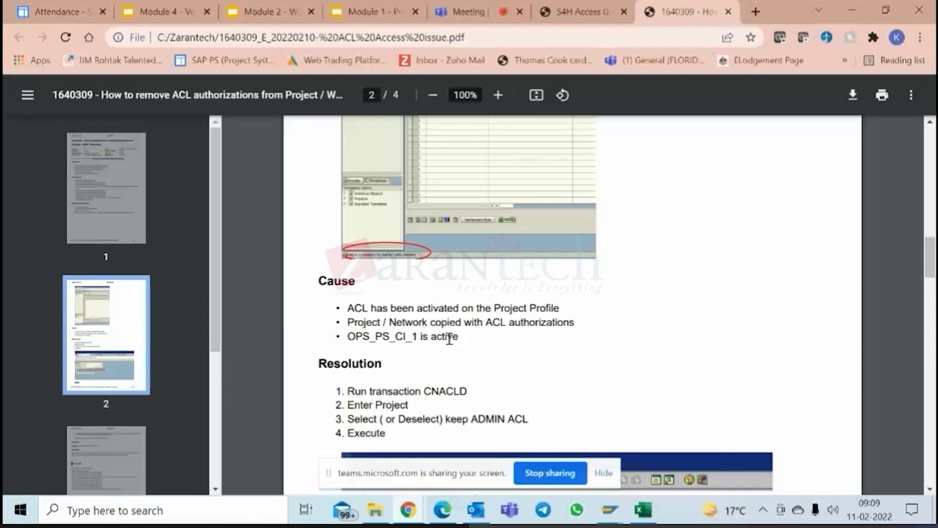
Step: Return to the start of the document and highlight the note number 1640309 in its title
scroll(450, 337, "down", 3)
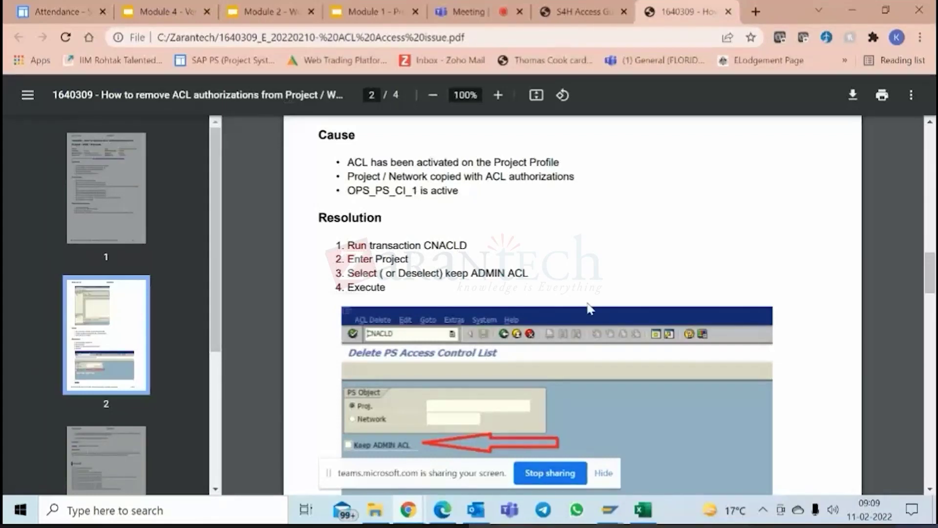
scroll(590, 308, "up", 15)
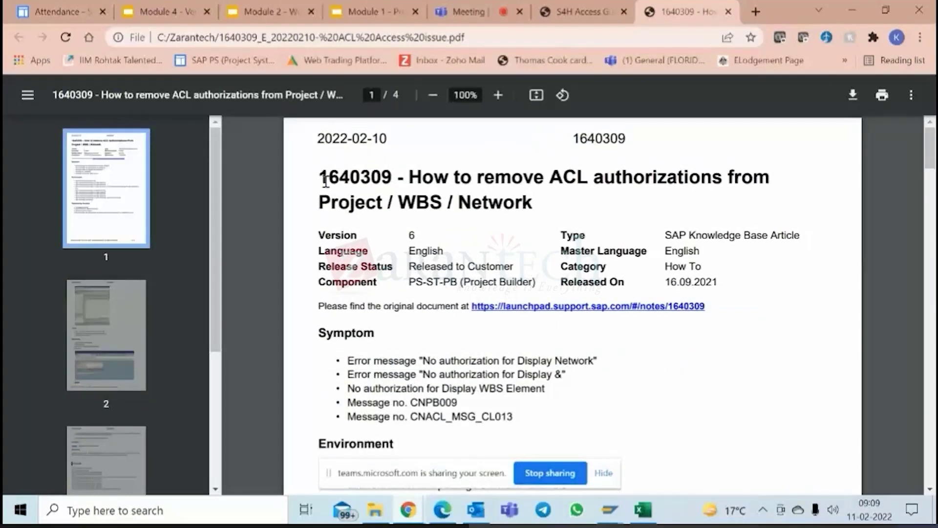
left_click_drag(324, 176, 392, 177)
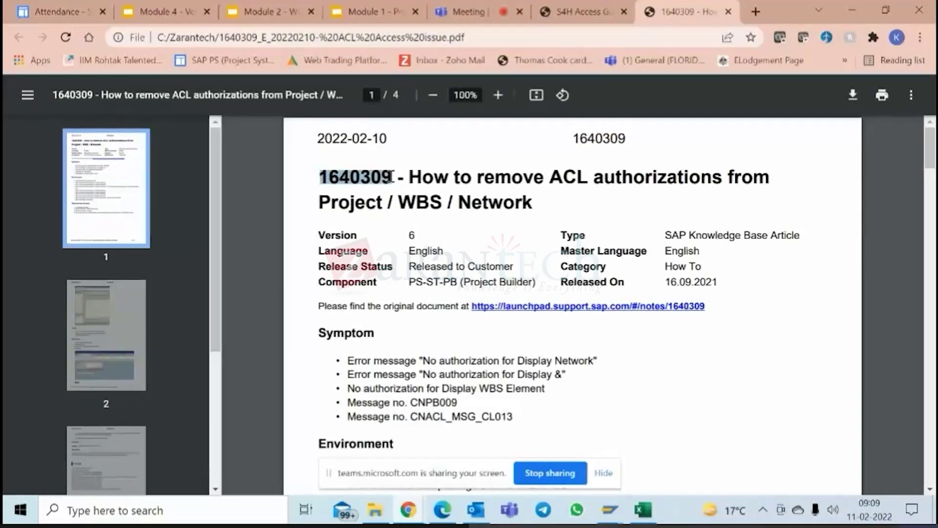
Step: Review the note's resolution steps for transaction CNACLD and the Delete PS Access Control List screenshot
scroll(548, 339, "down", 6)
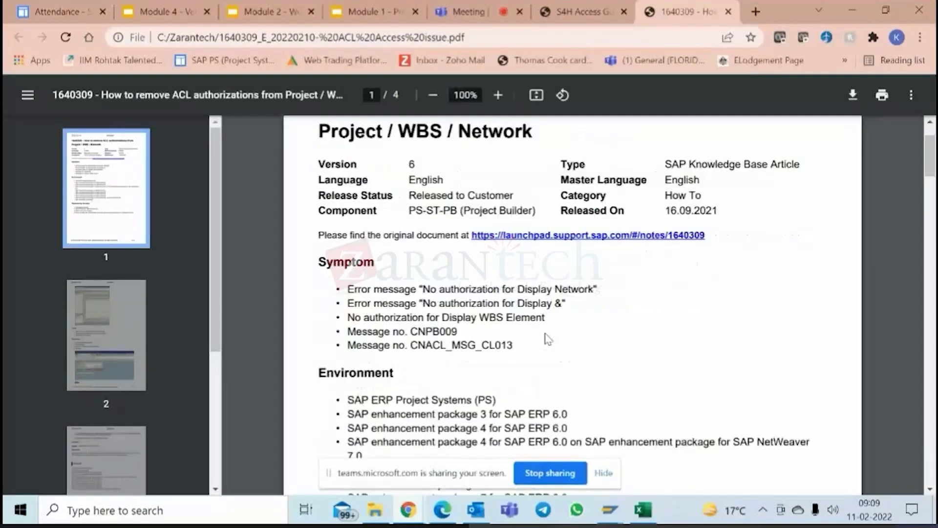
scroll(549, 338, "down", 10)
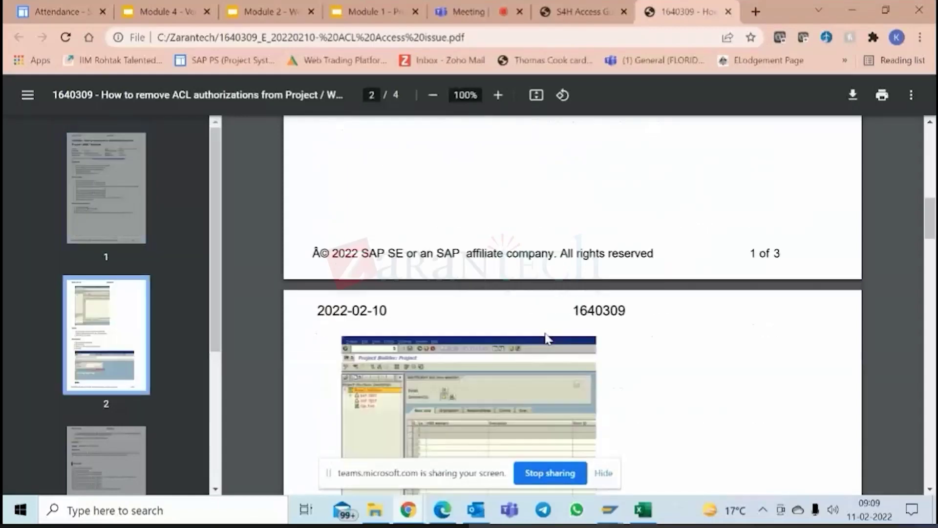
scroll(547, 338, "down", 7)
scroll(547, 337, "down", 3)
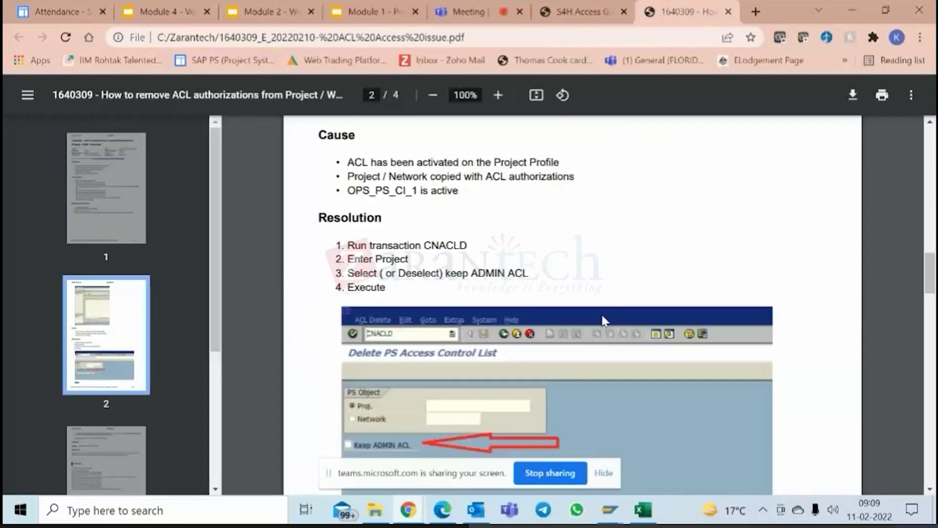
scroll(580, 238, "down", 2)
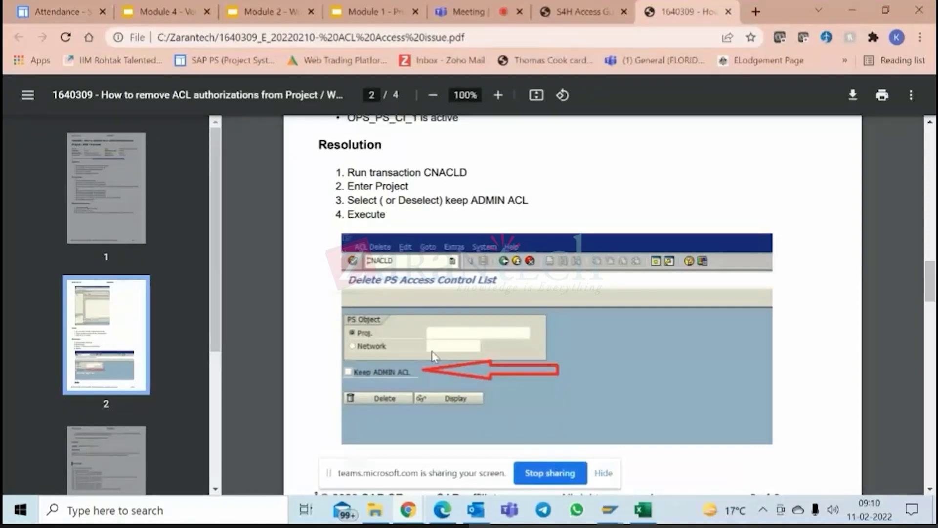
Step: Switch to SAP Easy Access, run transaction CJ20N and open the CAPEX Project C-1000 from the last processed projects
mouse_move(610, 510)
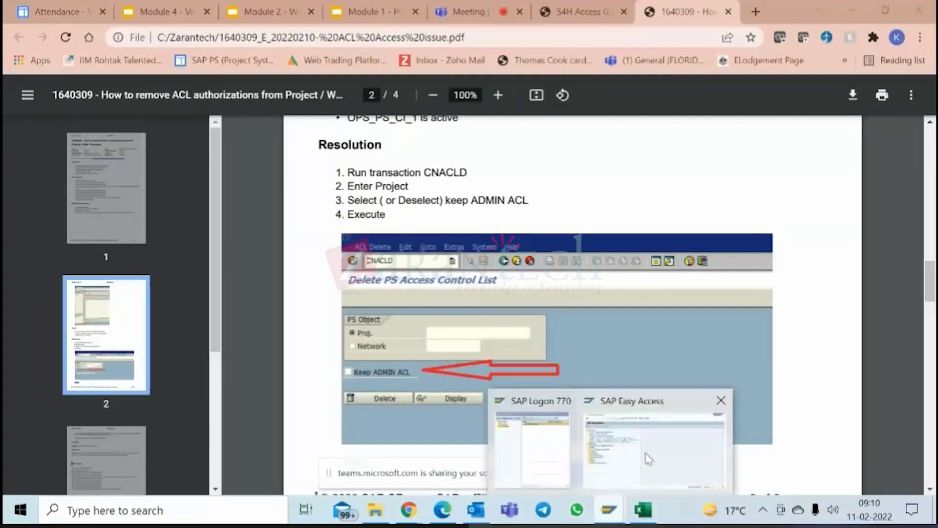
left_click(648, 459)
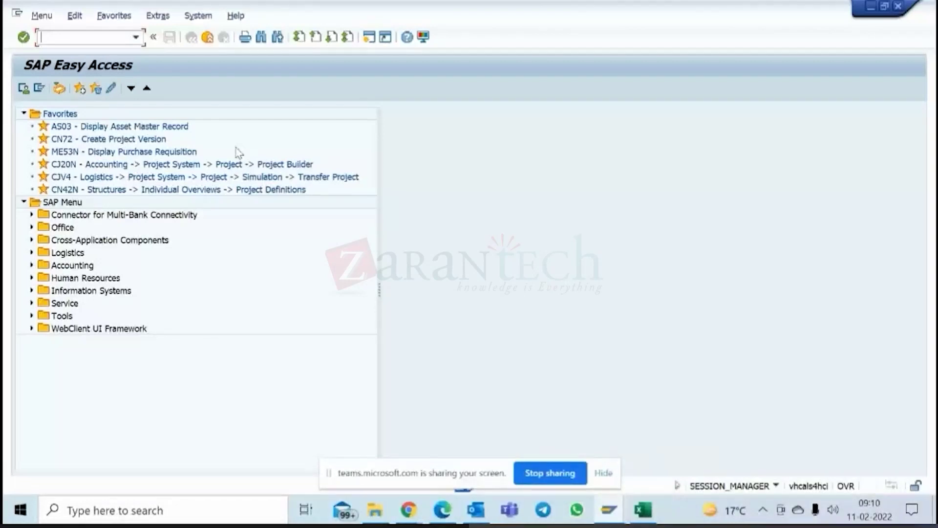
type("cj20n")
key("Return")
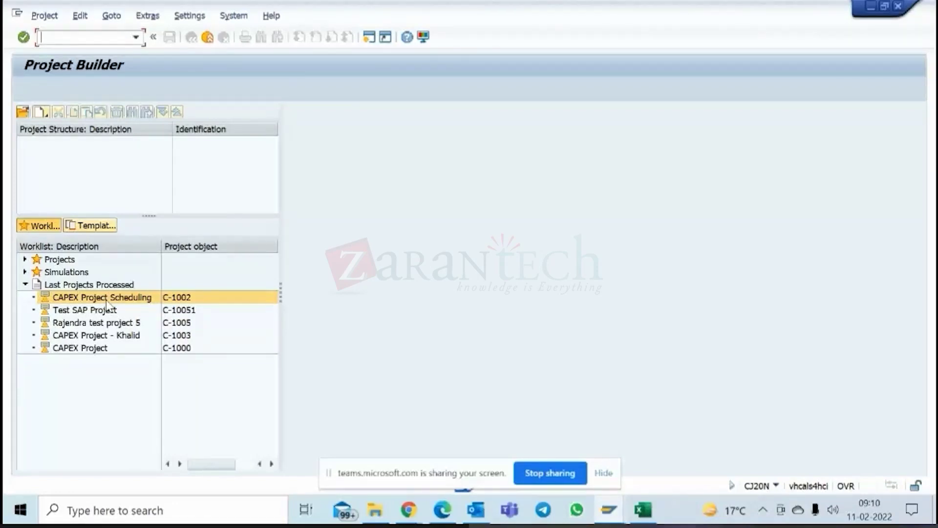
double_click(109, 350)
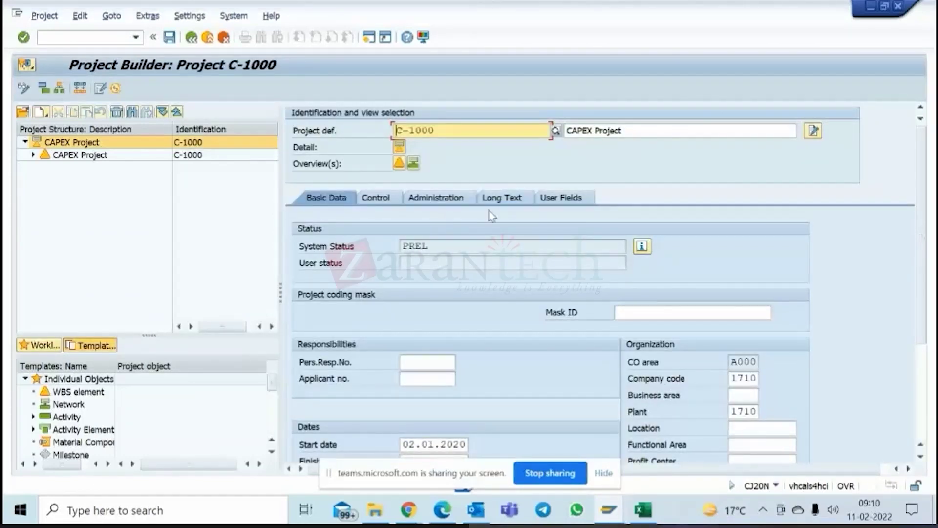
Step: Leave project C-1000 and open project definition C-10059 in the Project Builder
left_click(192, 38)
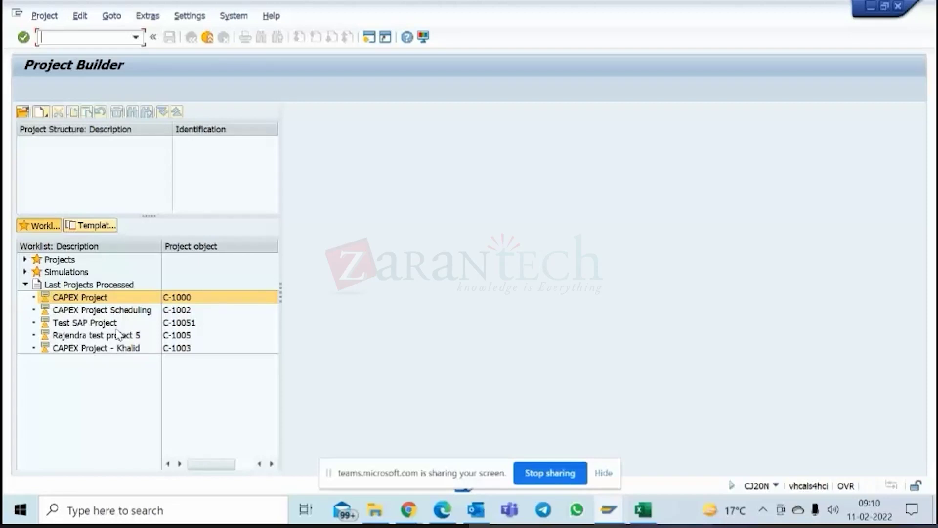
left_click(23, 112)
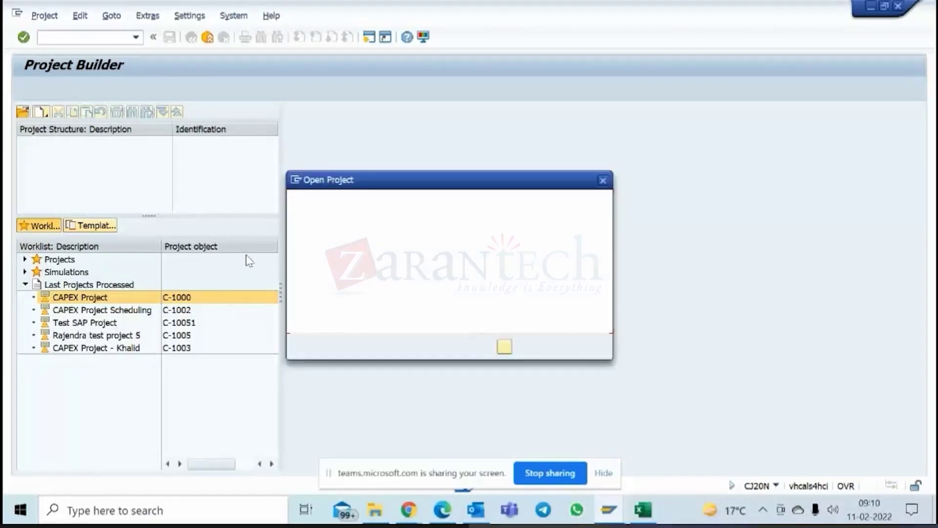
type("C-")
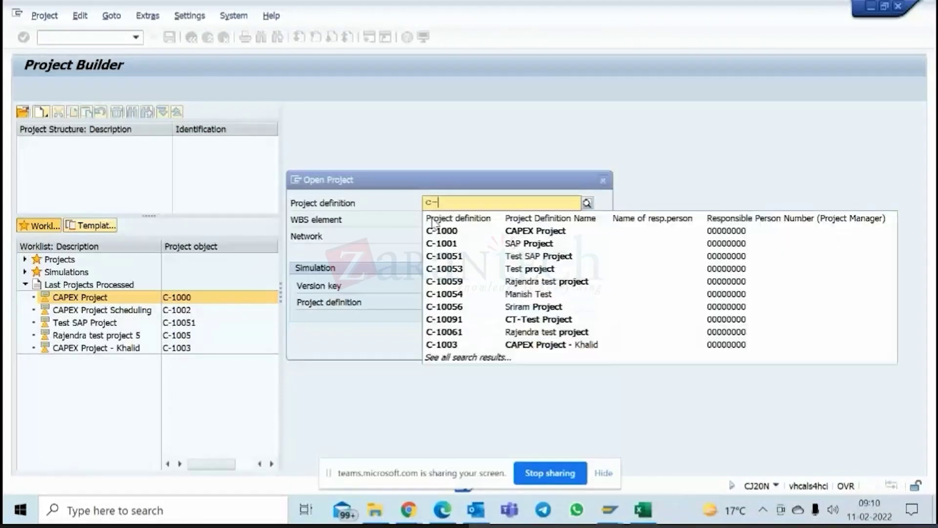
type("10059")
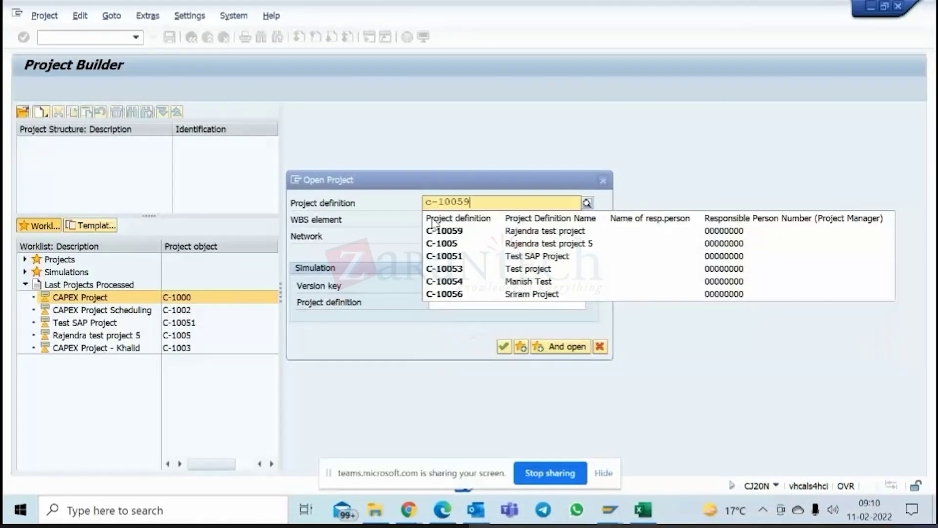
key("Return")
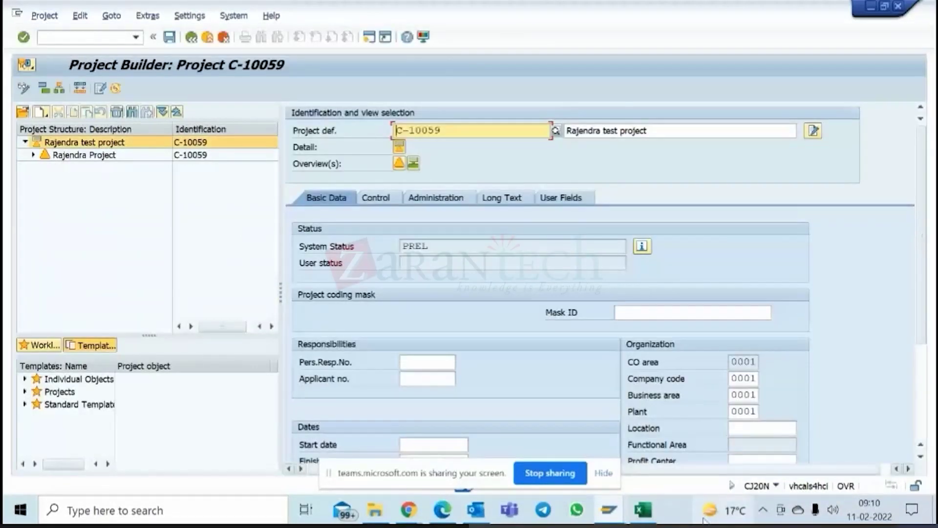
Step: Switch to the note in the browser and recheck its cause and resolution sections
key("alt+Tab")
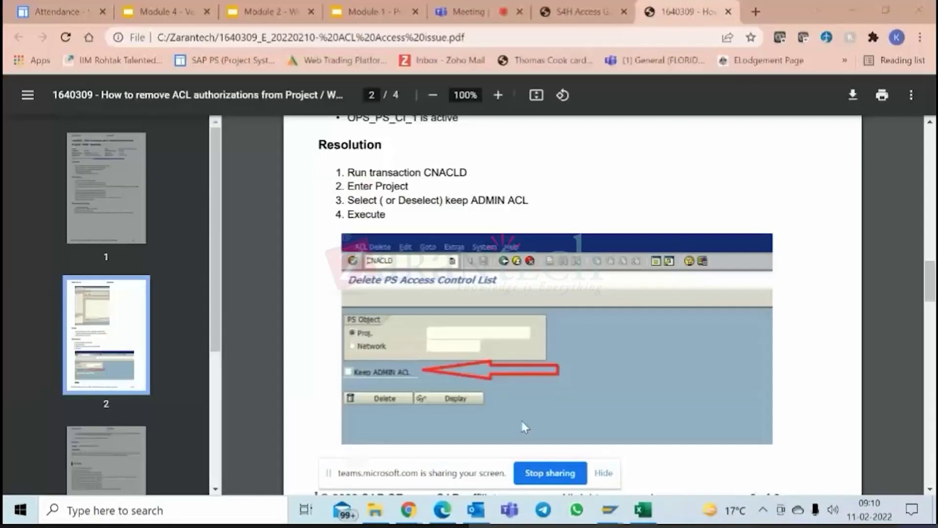
scroll(584, 248, "down", 1)
scroll(585, 249, "up", 2)
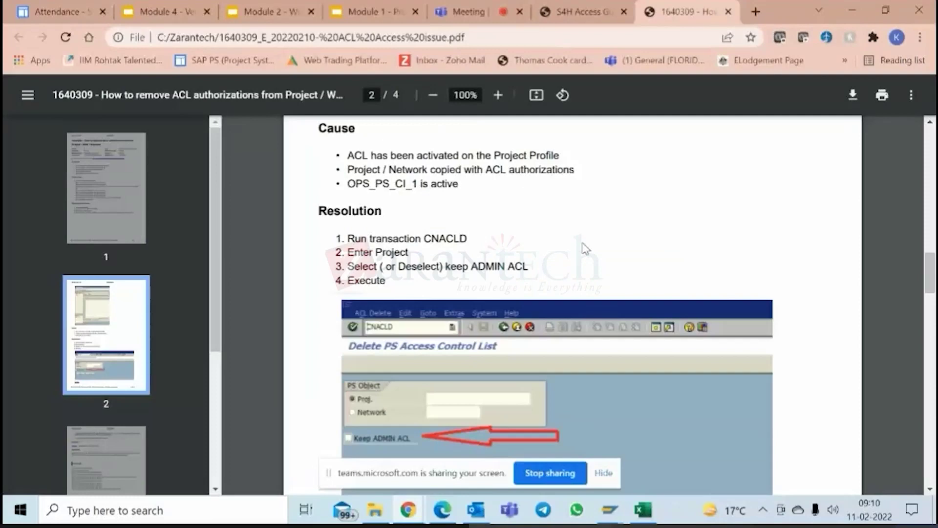
scroll(582, 242, "down", 7)
Step: Switch back to SAP and examine the full control data of project C-10059
key("alt+Tab")
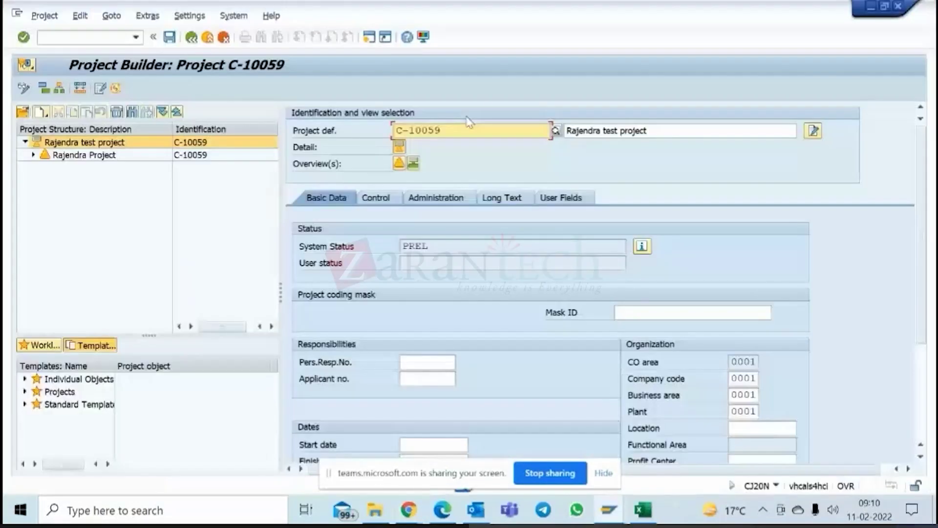
left_click(393, 199)
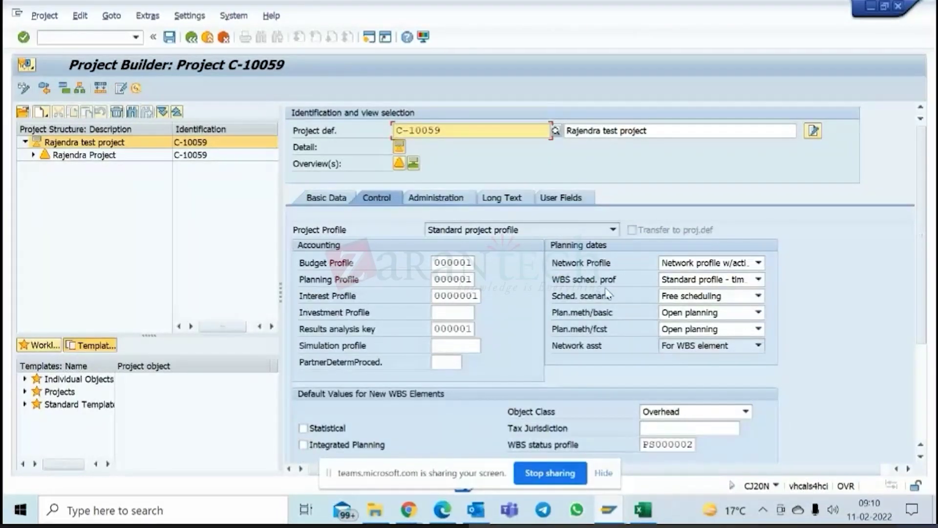
scroll(551, 338, "down", 3)
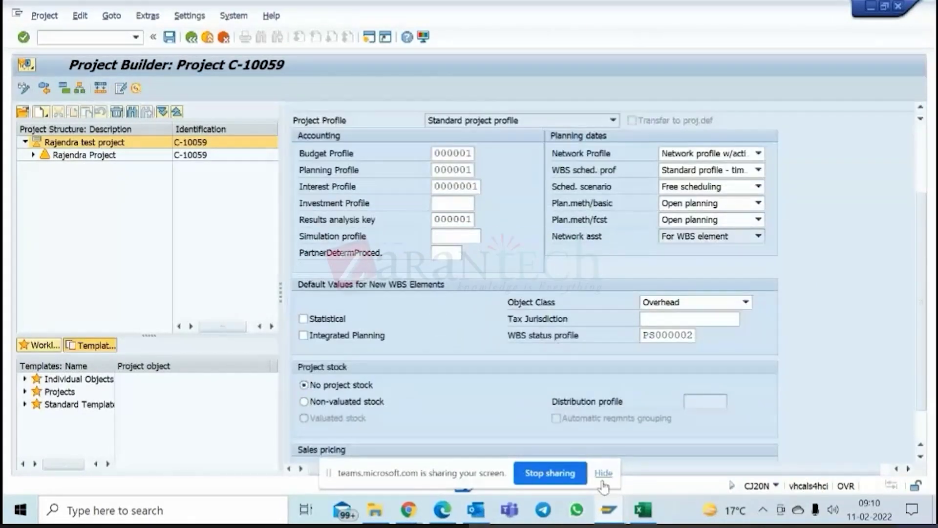
scroll(527, 362, "down", 1)
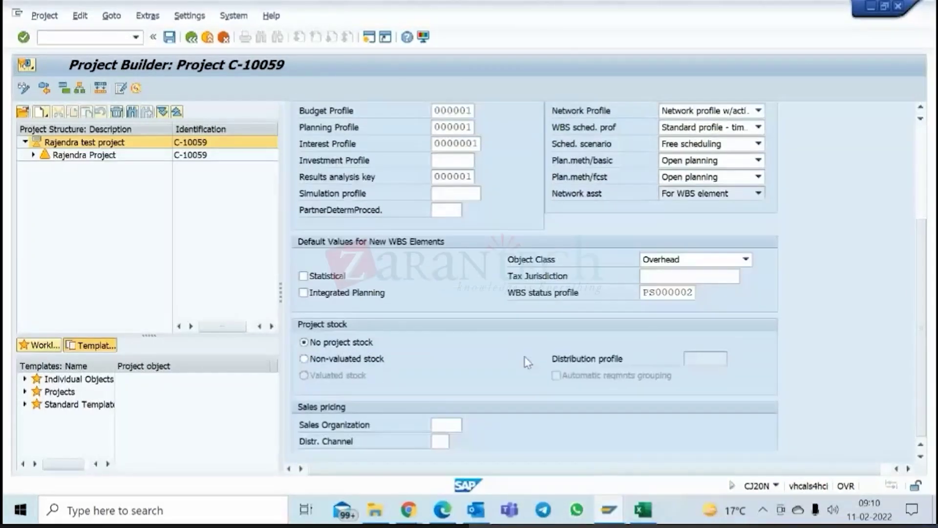
Step: Examine the basic data of project definition C-10059, including status, responsibilities, dates and organization
scroll(528, 362, "up", 4)
left_click(327, 184)
scroll(465, 324, "down", 1)
scroll(465, 324, "down", 3)
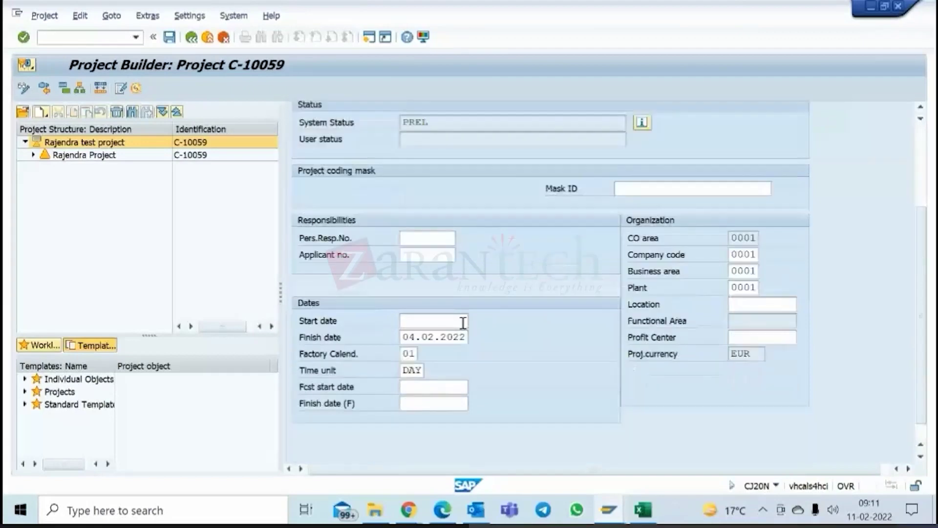
scroll(483, 248, "up", 3)
scroll(446, 167, "up", 1)
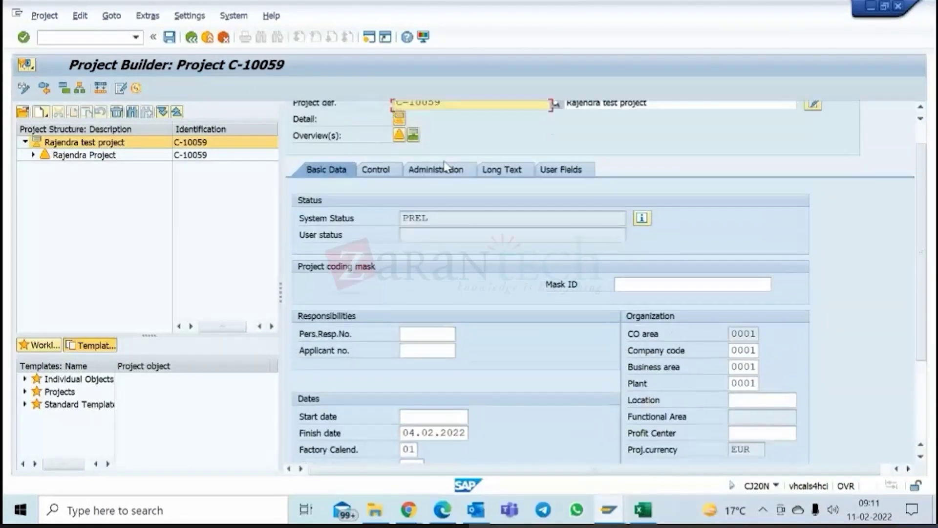
Step: Review the administration data, long text and user fields of project definition C-10059, and display its top WBS element's basic data
left_click(445, 166)
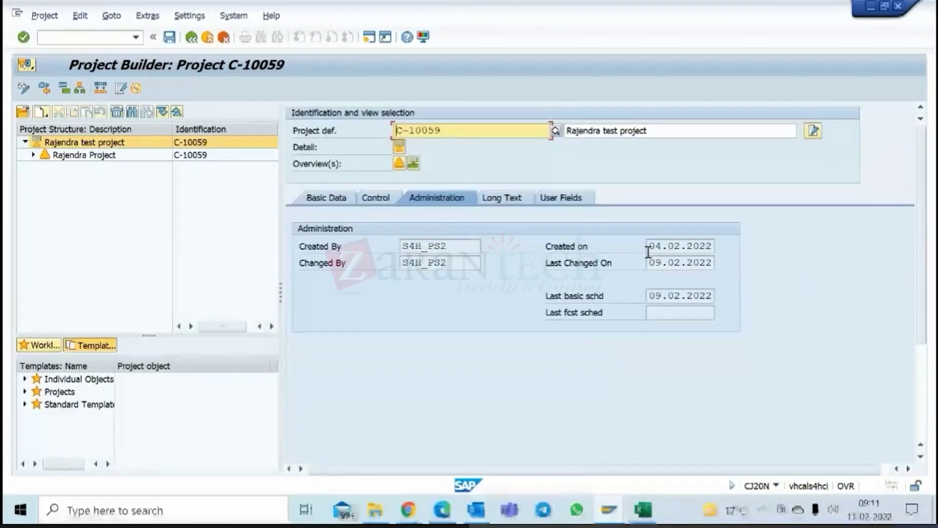
left_click(510, 197)
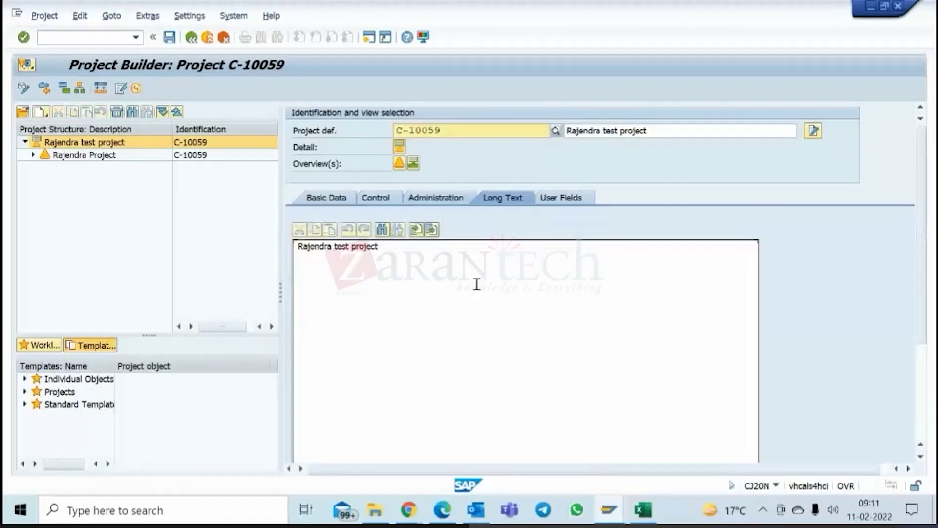
left_click(557, 198)
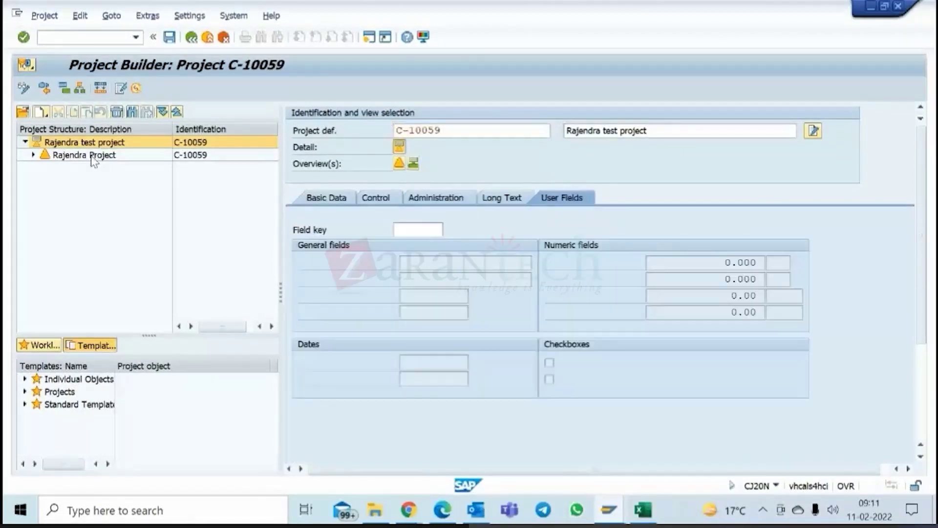
left_click(88, 155)
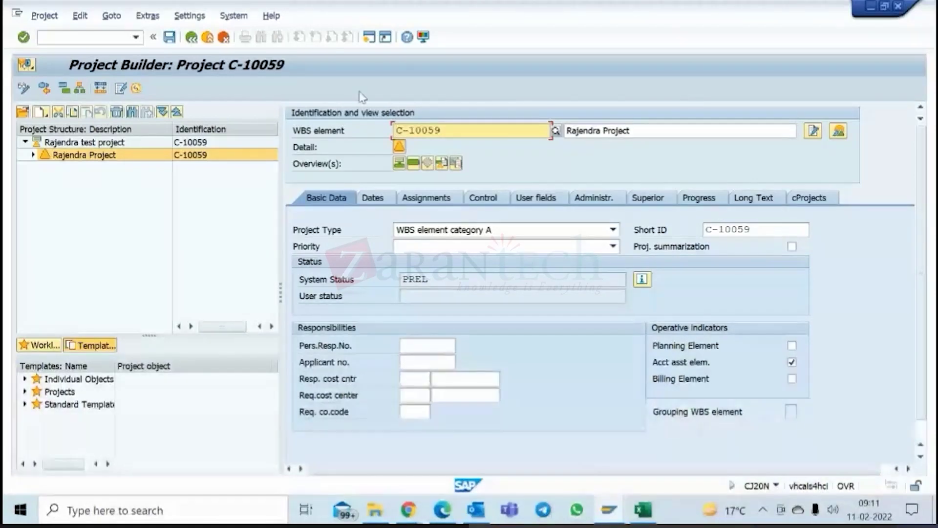
Step: Open a new SAP session, run transaction OPSA and display the details of project profile 0000001, Standard project profile
left_click(371, 42)
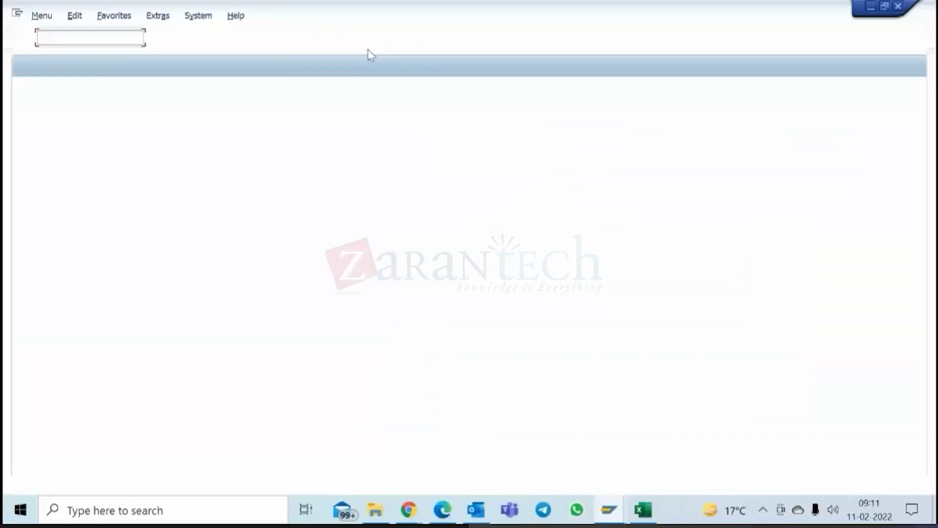
type("o")
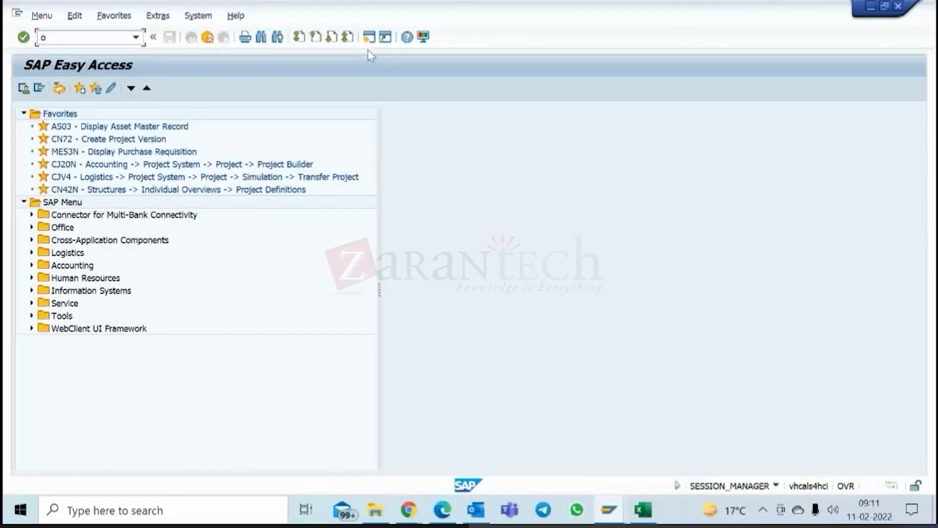
type("psa")
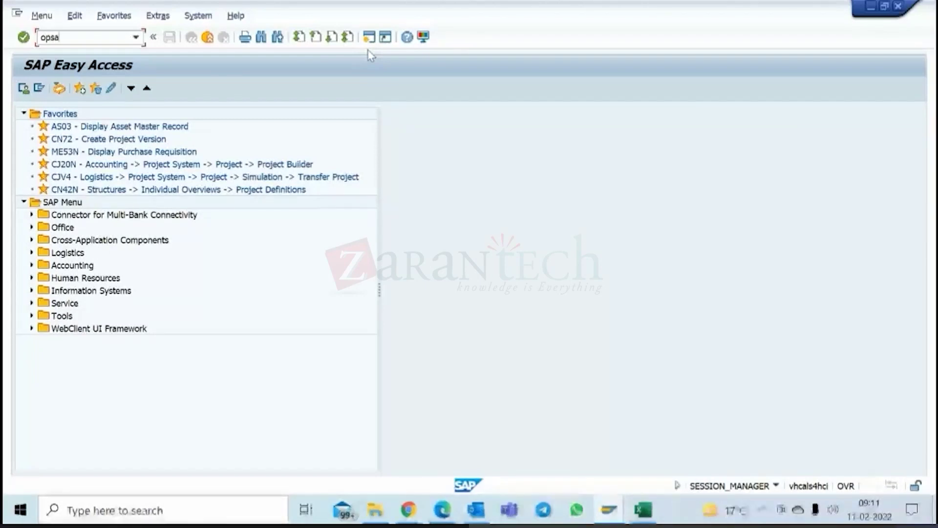
key("Return")
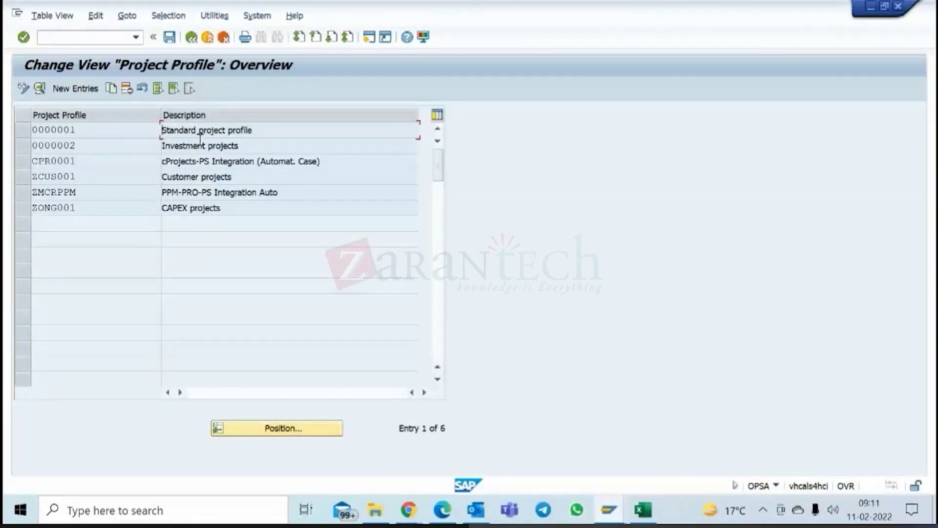
double_click(63, 130)
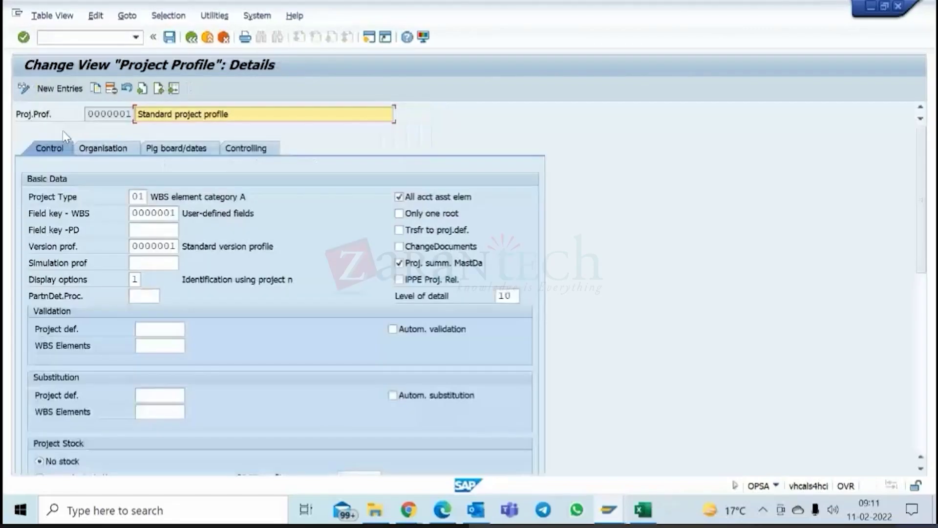
Step: Examine all control settings of the standard project profile, from basic data down to sales pricing
scroll(277, 255, "down", 1)
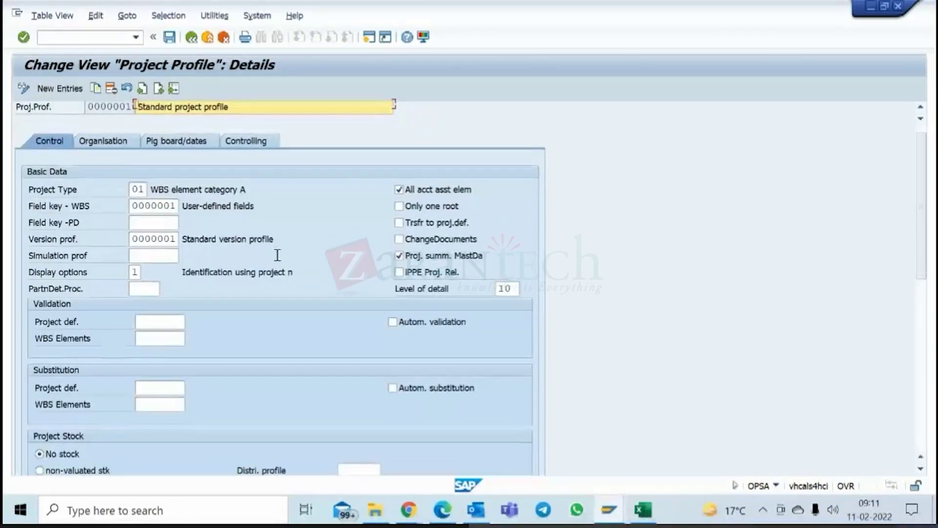
scroll(277, 255, "down", 5)
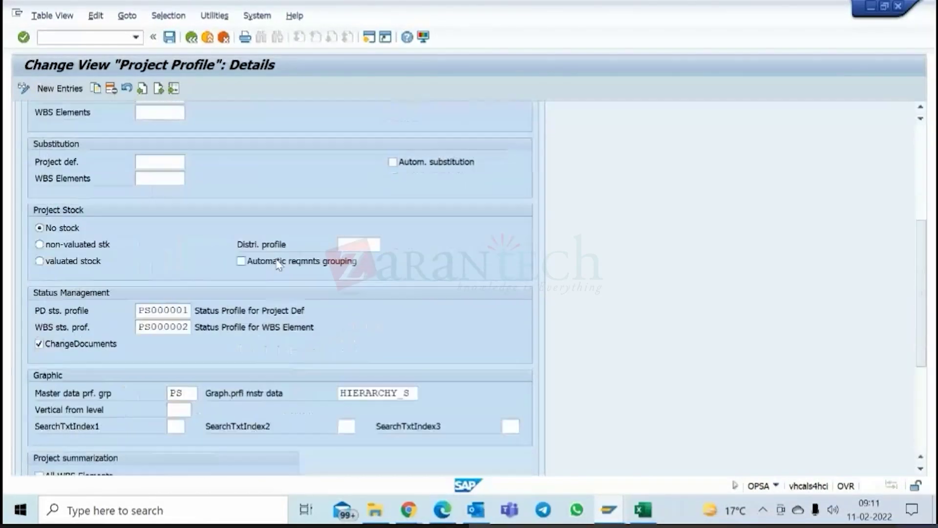
scroll(278, 264, "down", 4)
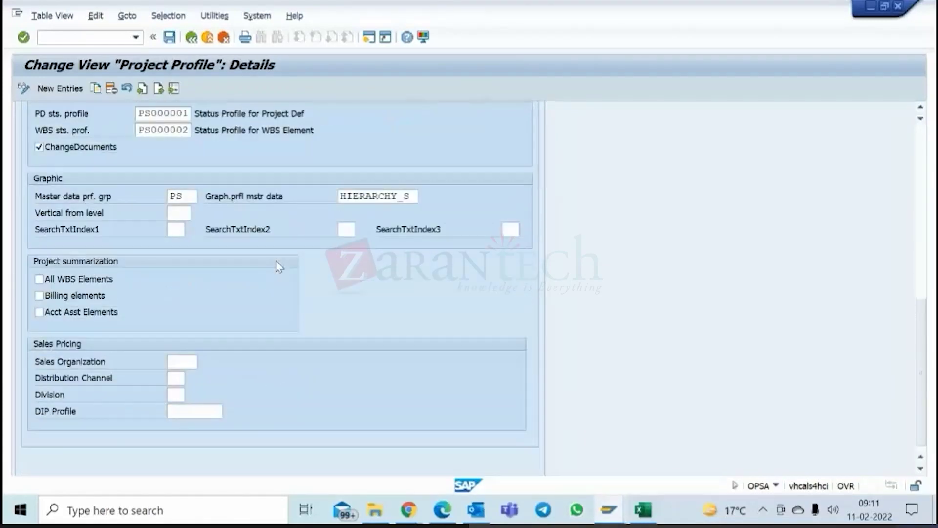
scroll(278, 266, "up", 5)
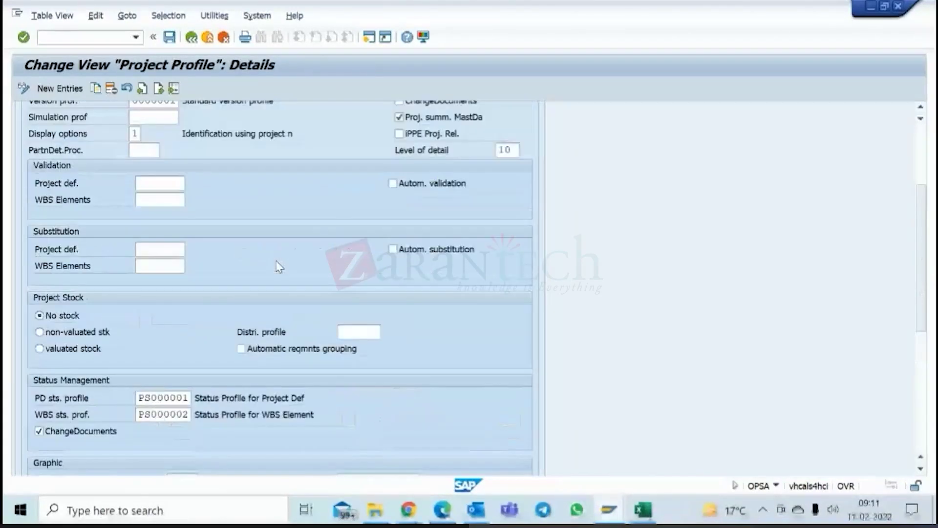
scroll(279, 267, "up", 3)
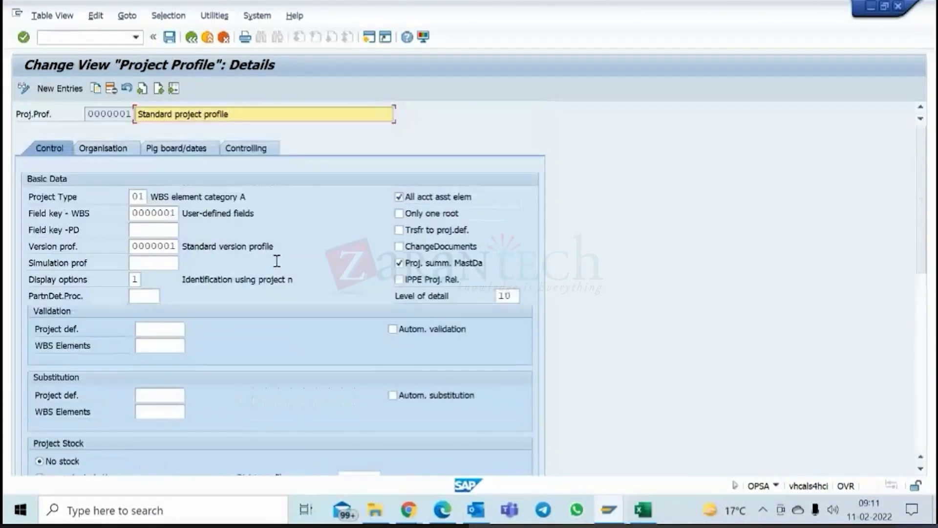
Step: Examine the organisation, planning board/dates and controlling settings of the standard project profile
left_click(118, 151)
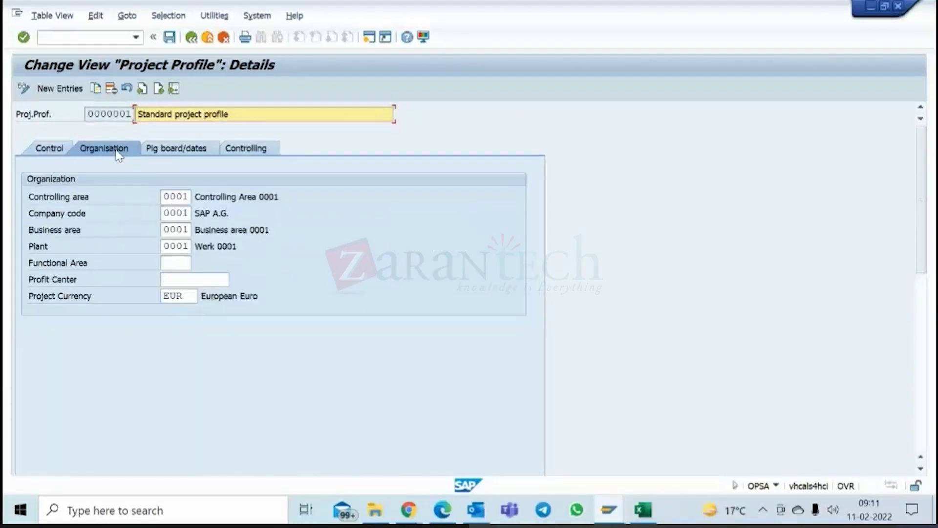
left_click(176, 148)
scroll(239, 274, "down", 8)
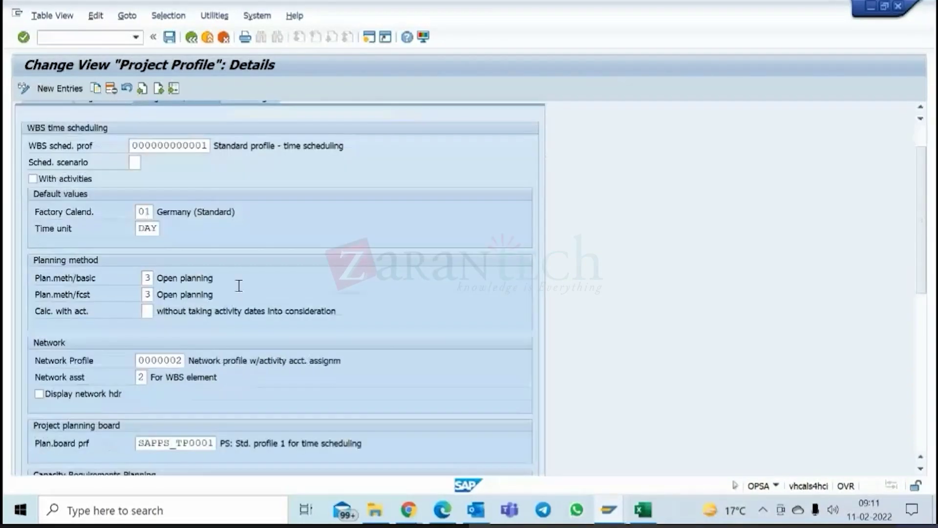
scroll(242, 297, "up", 8)
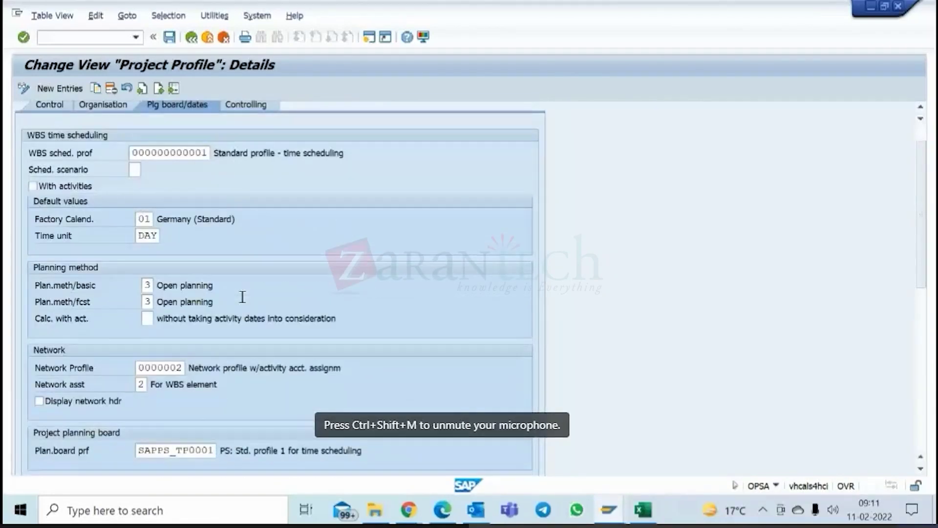
scroll(242, 297, "up", 2)
left_click(239, 155)
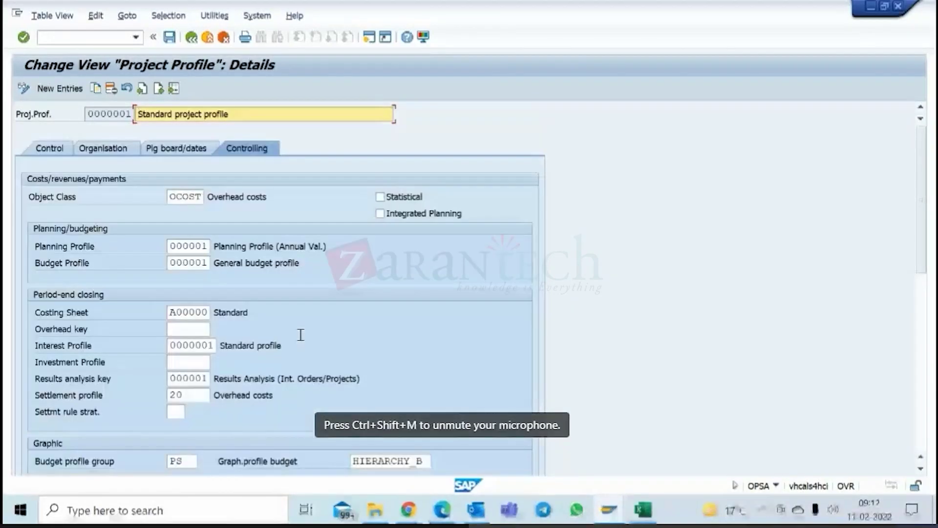
scroll(300, 342, "down", 5)
scroll(152, 275, "up", 5)
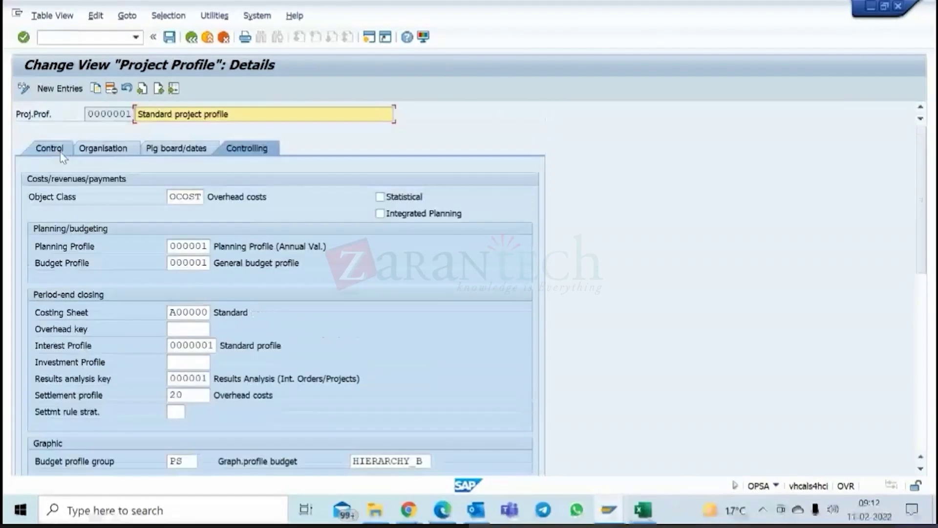
Step: Recheck the standard project profile's control settings for validation, substitution, project stock, status management and project summarization
left_click(59, 150)
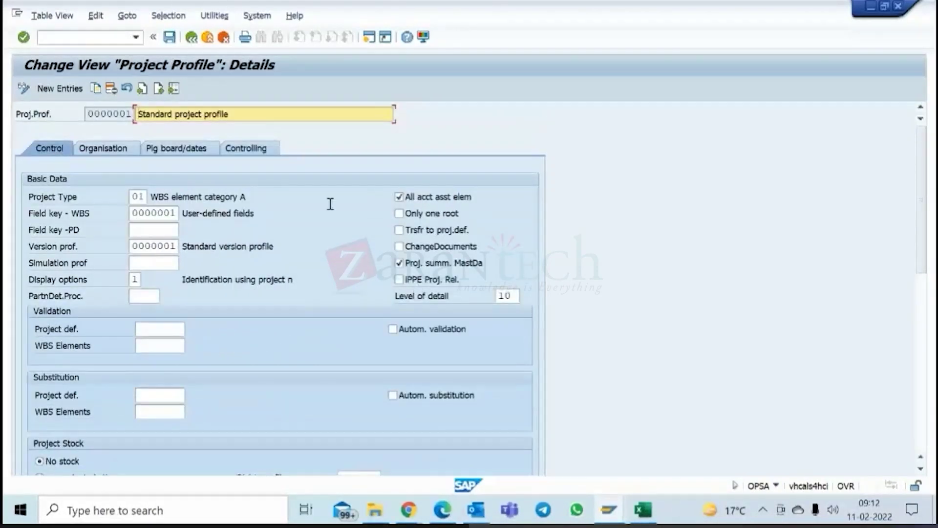
scroll(195, 282, "down", 1)
scroll(220, 318, "down", 7)
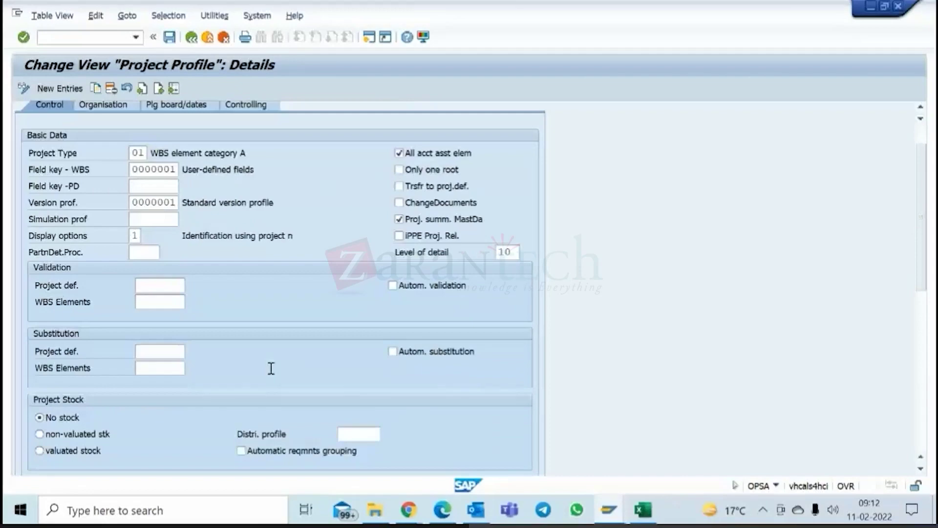
scroll(228, 337, "down", 15)
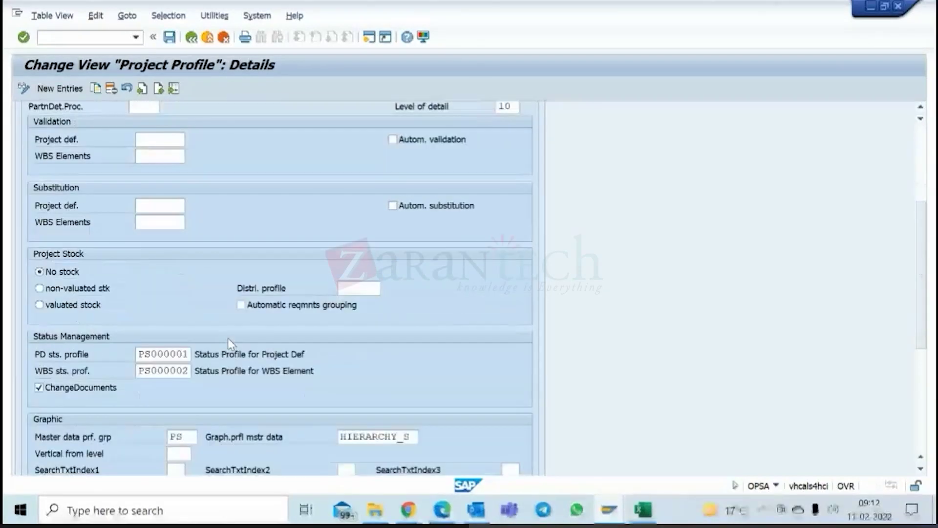
scroll(227, 341, "down", 3)
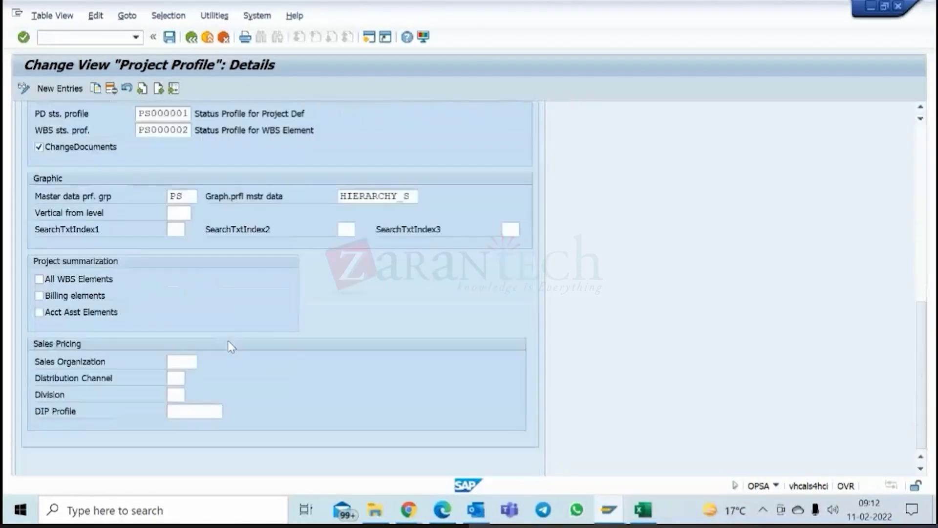
scroll(228, 341, "up", 2)
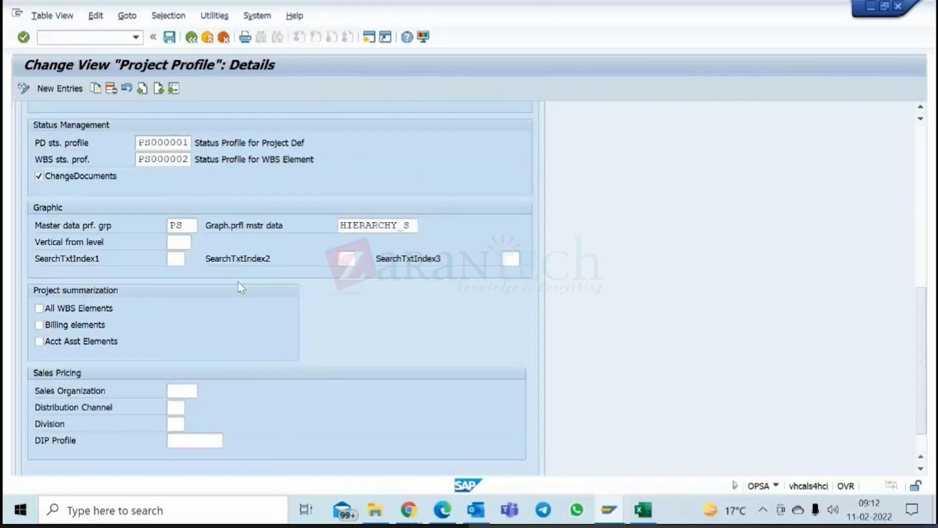
scroll(247, 268, "up", 7)
scroll(252, 269, "up", 11)
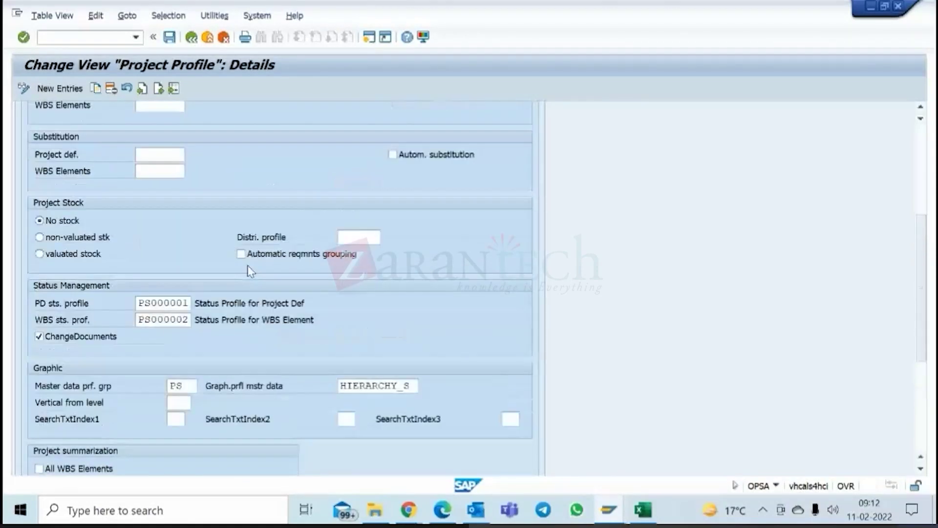
scroll(254, 269, "up", 7)
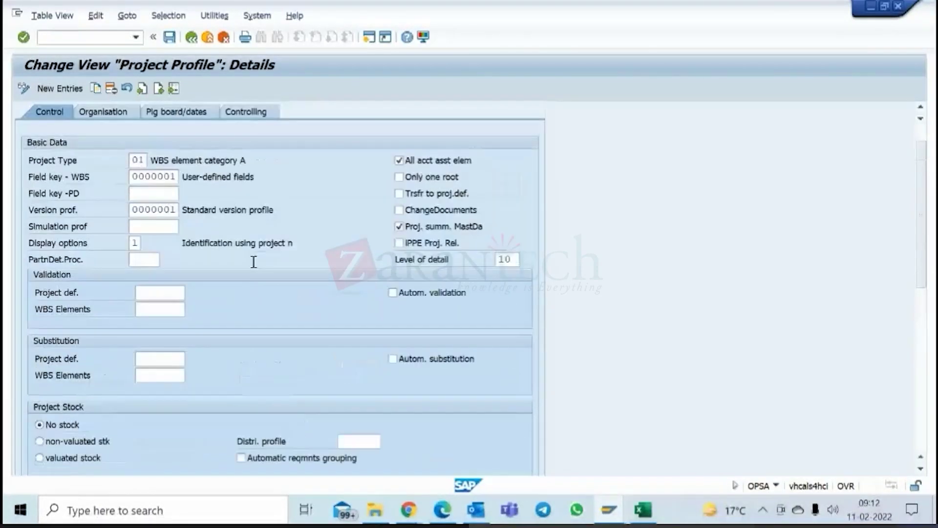
Step: Return to the Project Builder session and list the available project profiles in the control data of project definition C-10059
left_click(191, 37)
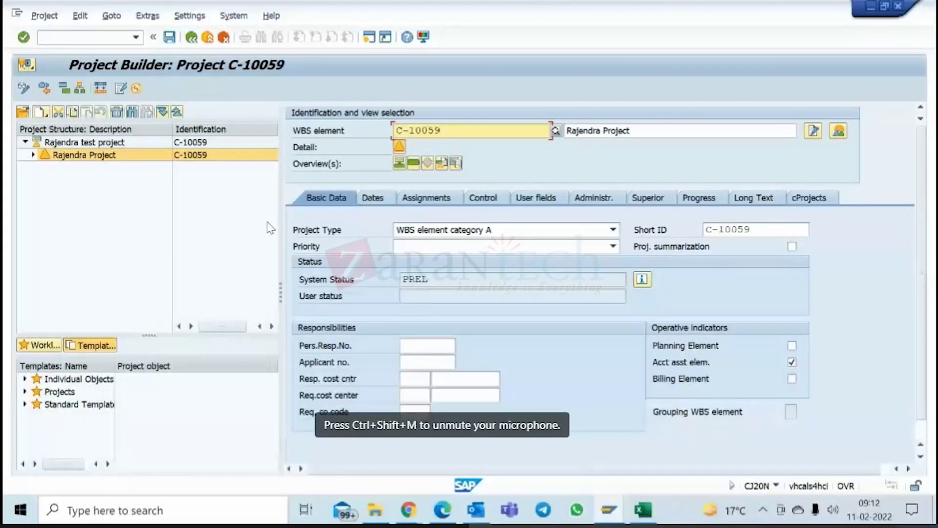
left_click(177, 143)
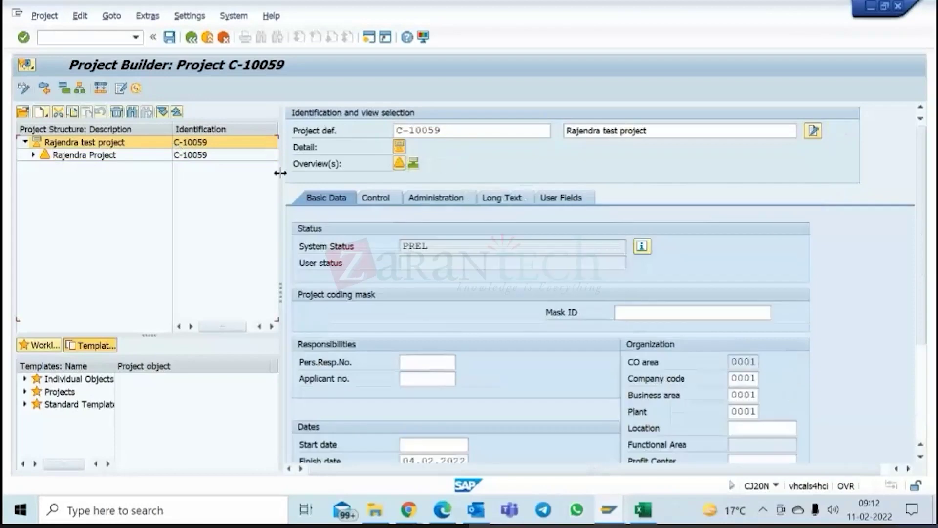
left_click(384, 201)
left_click(492, 231)
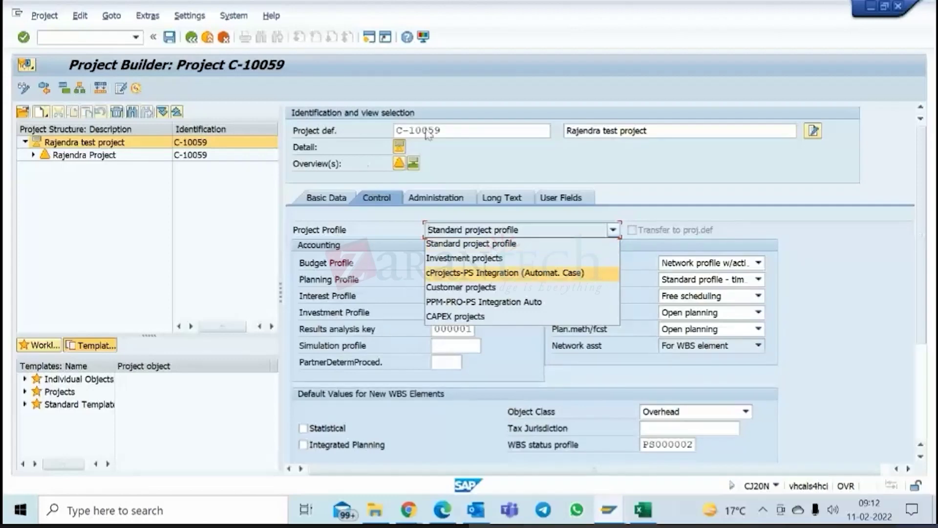
Step: Leave project C-10059, open the CAPEX Project C-1000 from the last processed projects and display its control data
left_click(197, 42)
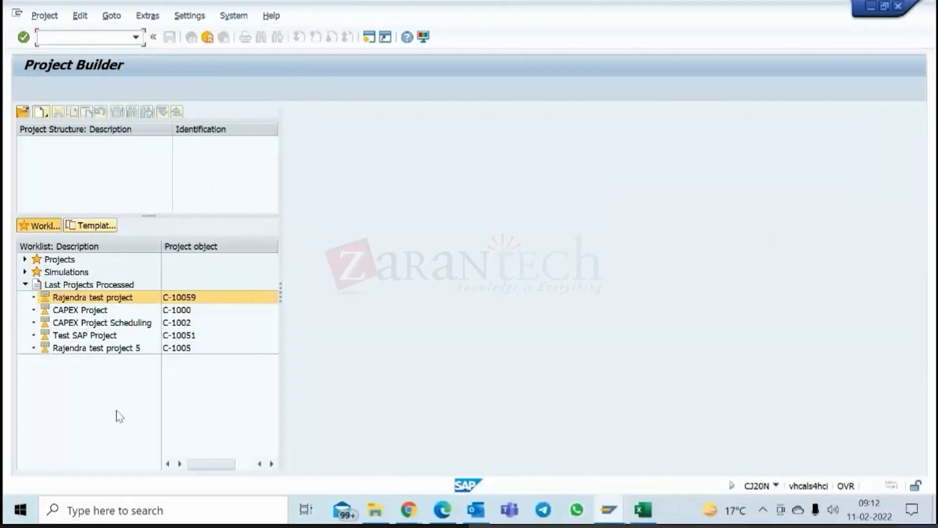
left_click(103, 312)
double_click(103, 313)
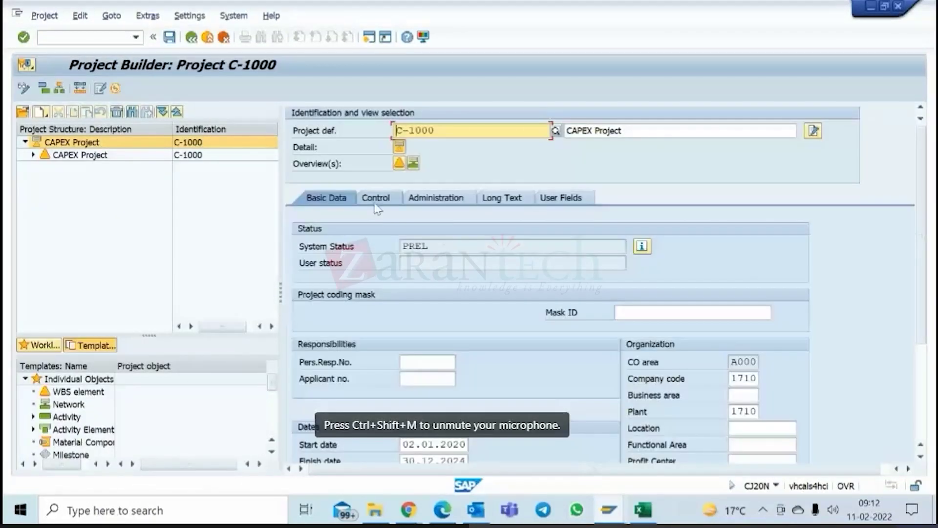
left_click(375, 202)
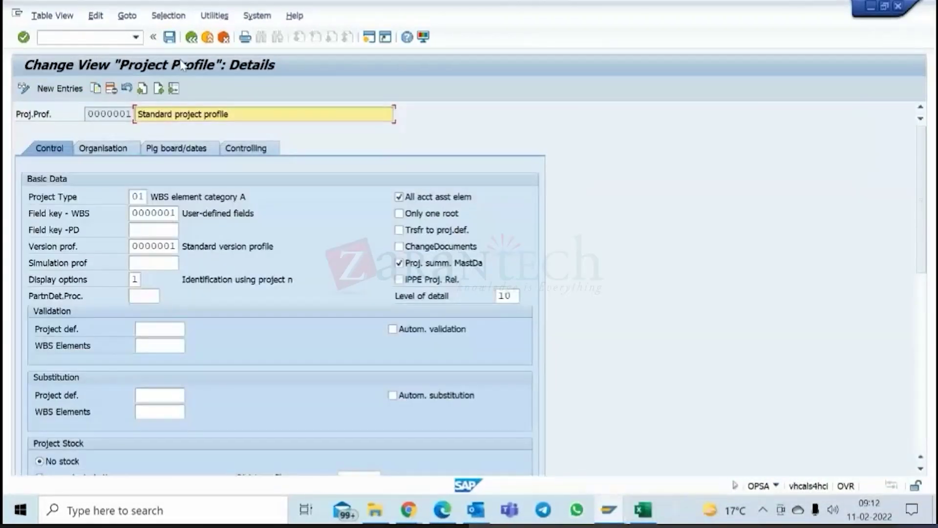
Step: Return to the project profile overview, open the CAPEX projects profile ZONG001 and examine its control settings
left_click(194, 39)
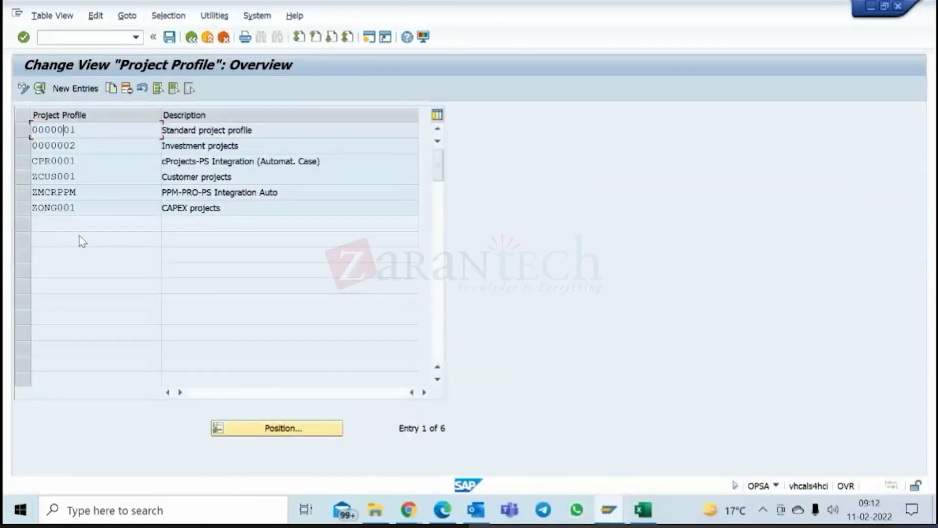
left_click(76, 209)
double_click(77, 208)
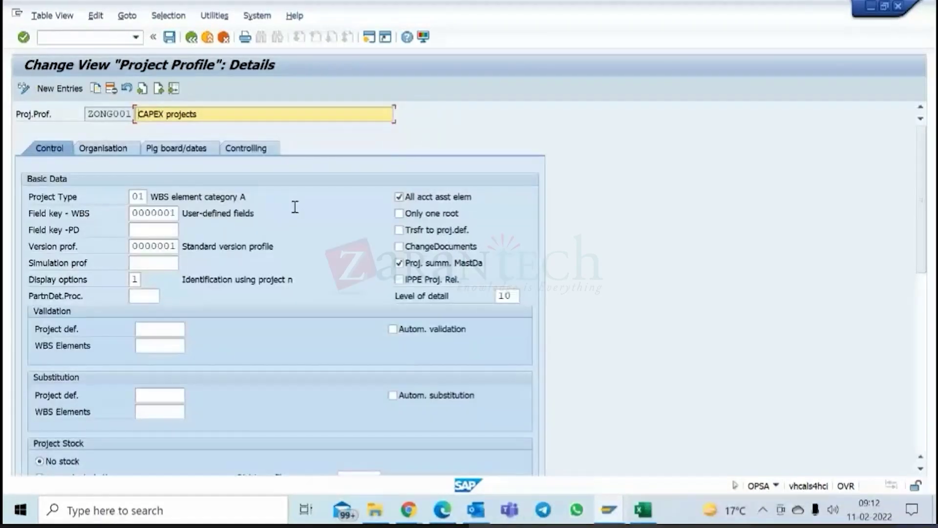
scroll(295, 210, "down", 6)
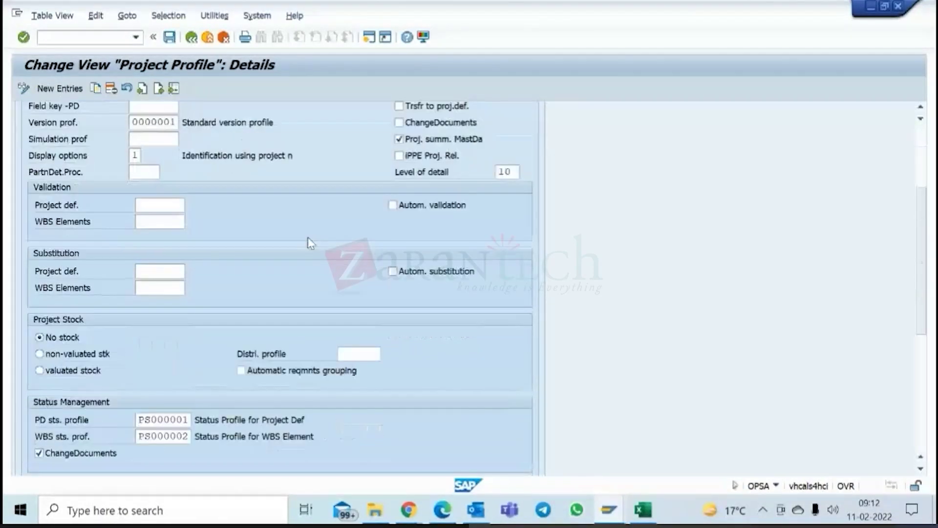
scroll(309, 240, "down", 3)
scroll(309, 241, "up", 3)
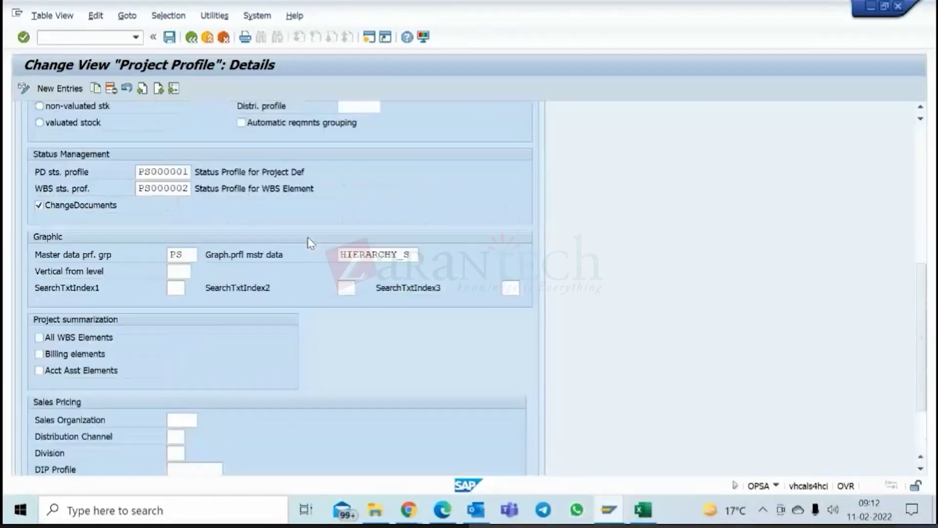
scroll(308, 240, "up", 5)
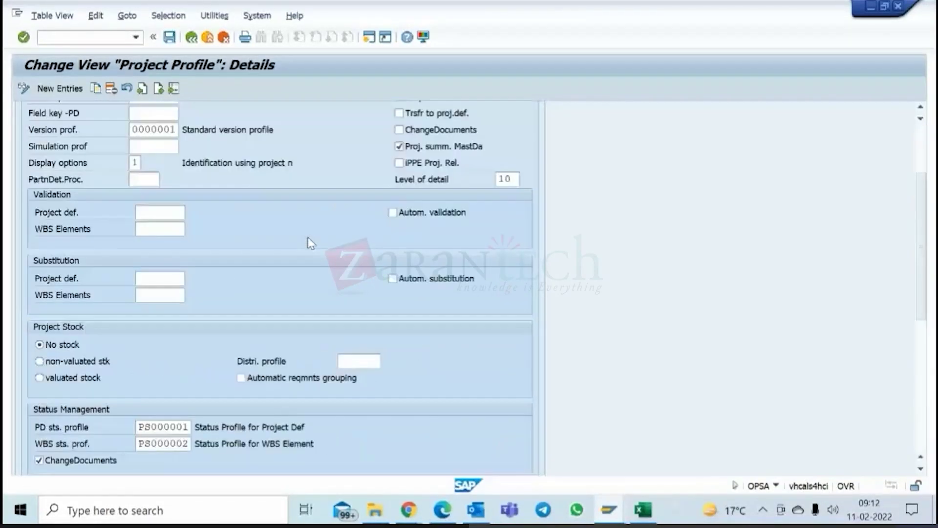
scroll(309, 243, "up", 1)
Step: Examine the organisation and planning board/dates settings of the CAPEX projects profile
left_click(106, 133)
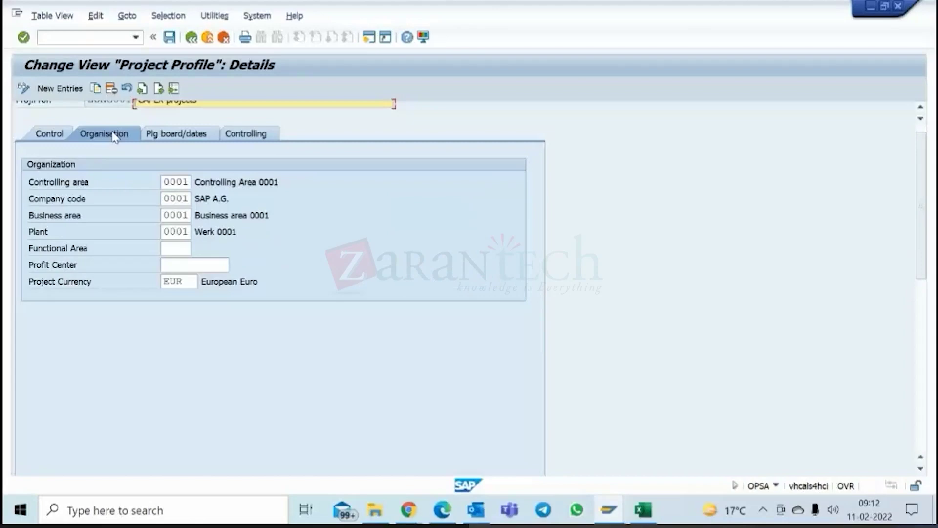
left_click(176, 133)
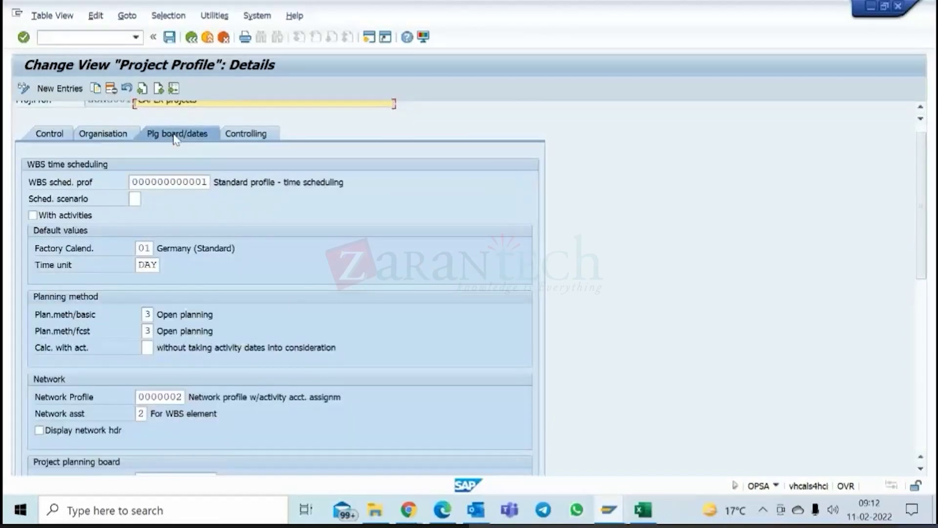
scroll(299, 312, "down", 1)
scroll(299, 312, "down", 4)
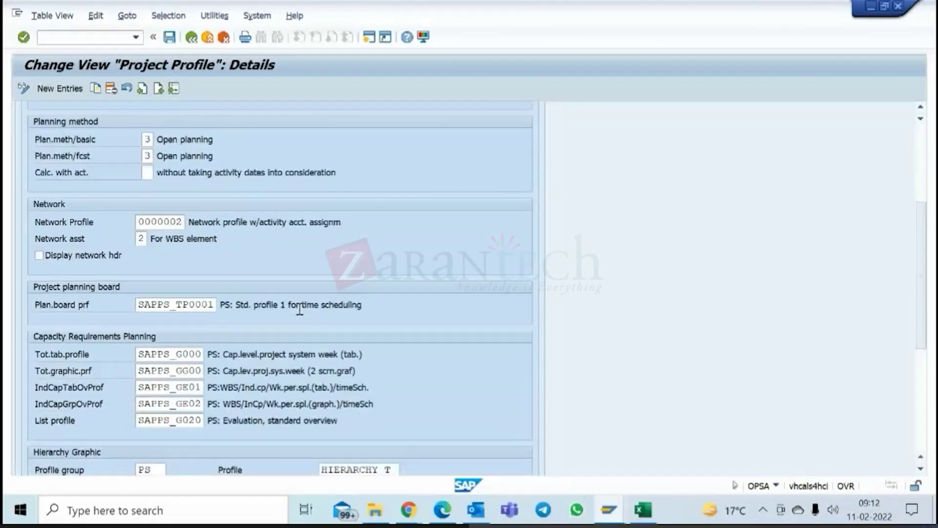
scroll(300, 309, "up", 5)
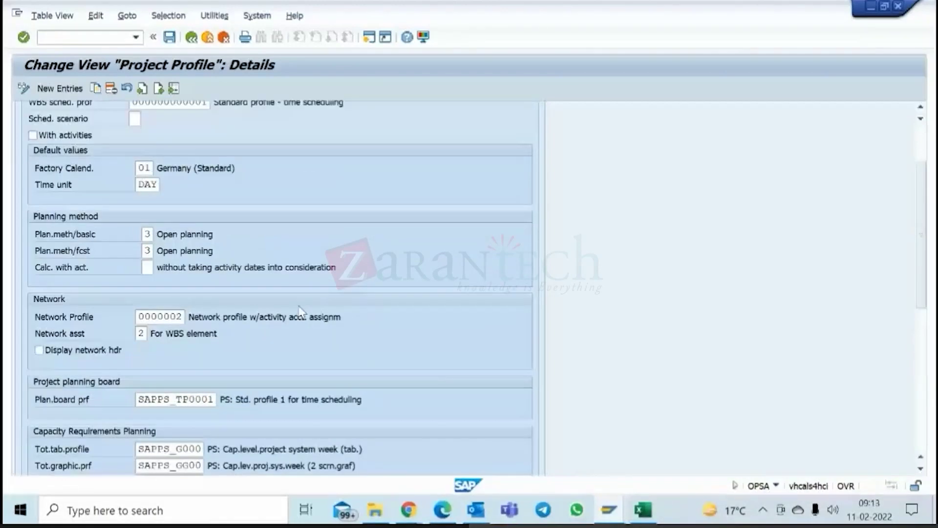
scroll(302, 304, "up", 1)
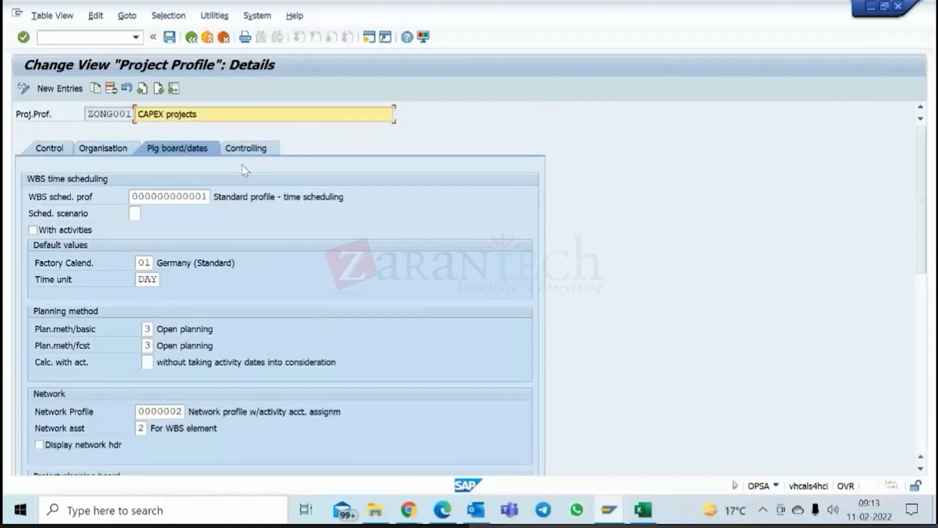
Step: Examine the controlling settings of the CAPEX projects profile, recheck its control data and go back to the profile overview
left_click(247, 149)
scroll(306, 230, "down", 4)
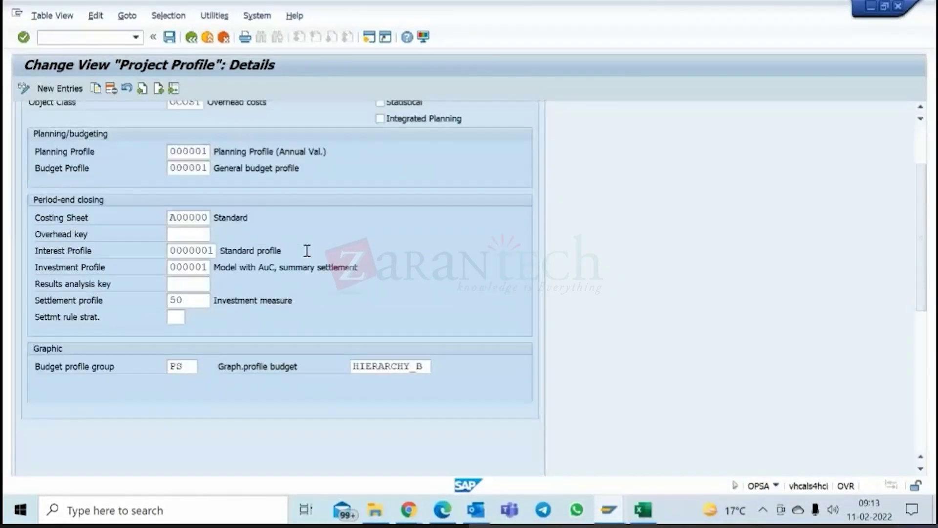
scroll(307, 251, "up", 4)
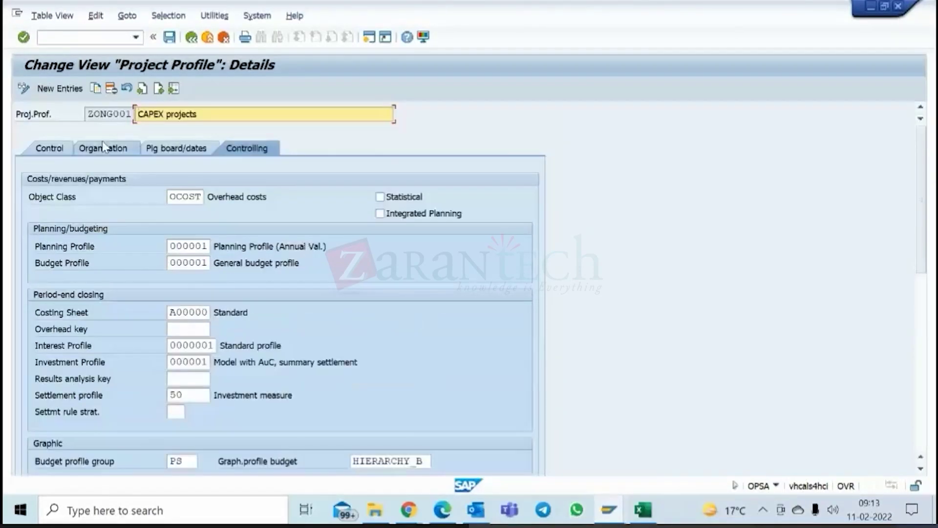
left_click(48, 149)
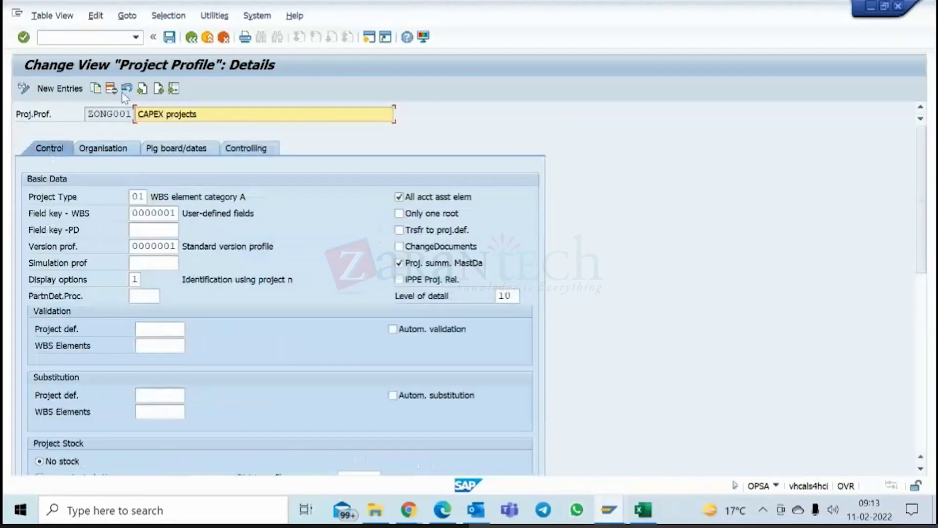
left_click(191, 37)
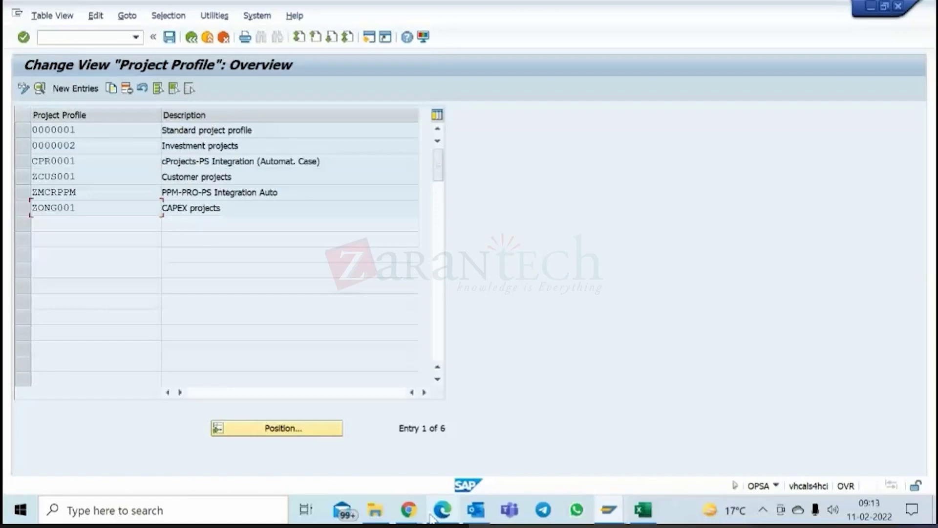
Step: Switch to the SAP note 1640309 PDF in Chrome and review its cause and resolution sections, highlighting the transaction code CNACLD
mouse_move(409, 510)
left_click(383, 467)
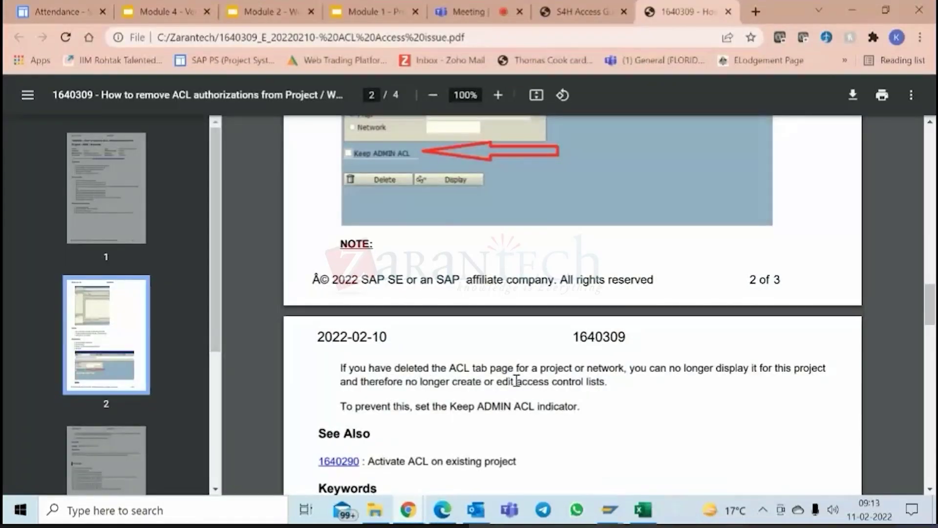
scroll(516, 381, "up", 10)
scroll(517, 380, "up", 5)
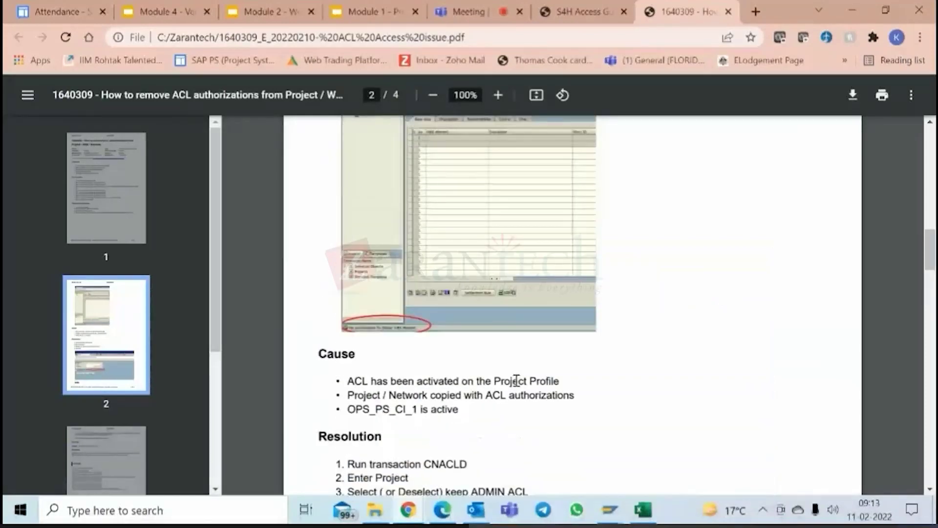
scroll(517, 384, "down", 5)
scroll(464, 397, "down", 8)
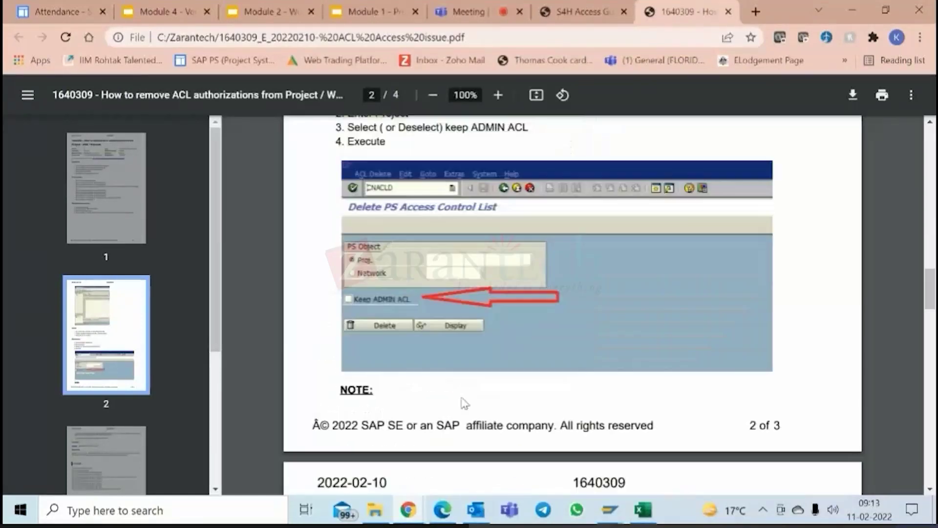
scroll(463, 401, "up", 2)
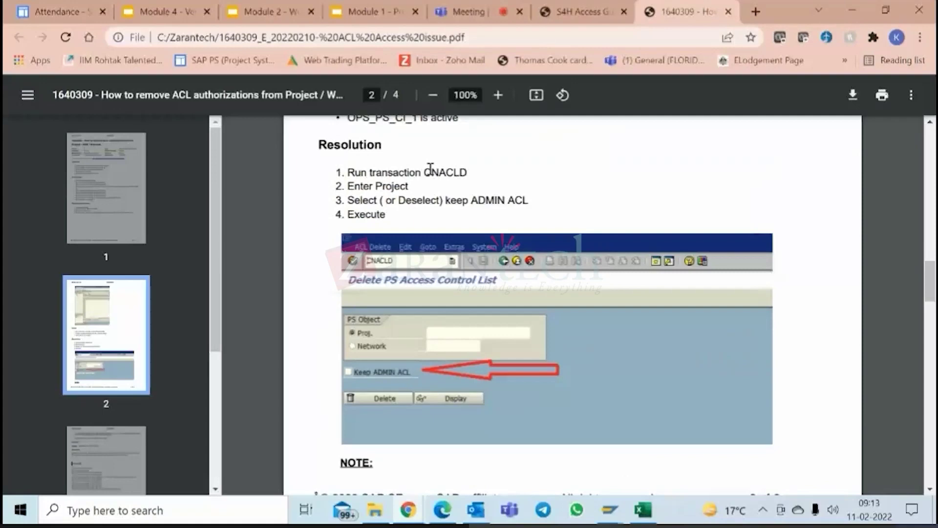
left_click_drag(424, 172, 456, 172)
left_click(457, 172)
Step: Switch back to SAP, open a new session and run transaction CNACLD
mouse_move(607, 513)
left_click(680, 466)
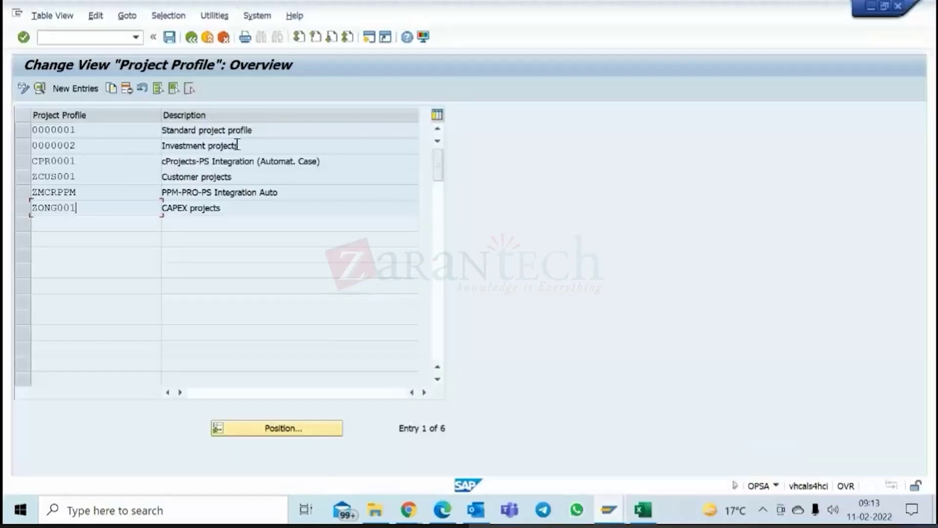
left_click(369, 37)
type("c")
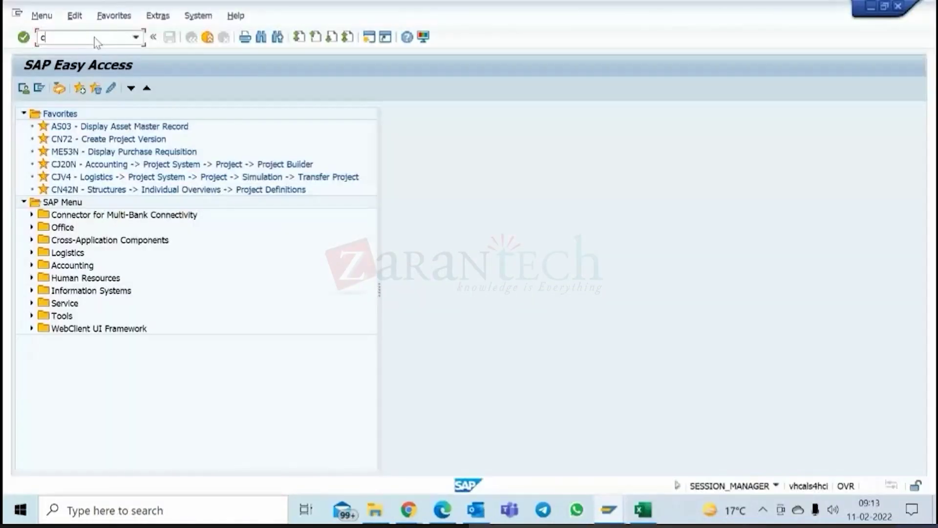
type("nacld")
key("Return")
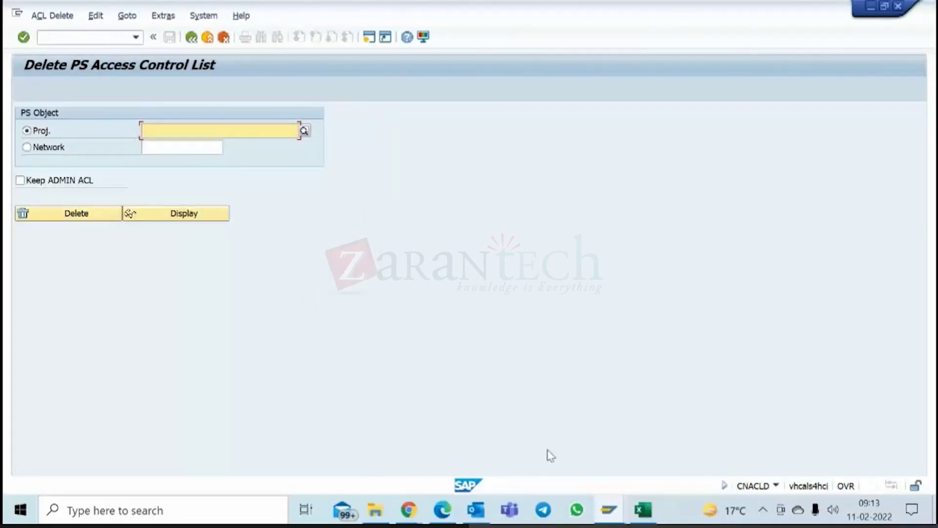
Step: Return to the Project Builder session, leave the open project and select project C-10059 among the last processed projects
mouse_move(609, 510)
left_click(540, 437)
left_click(191, 37)
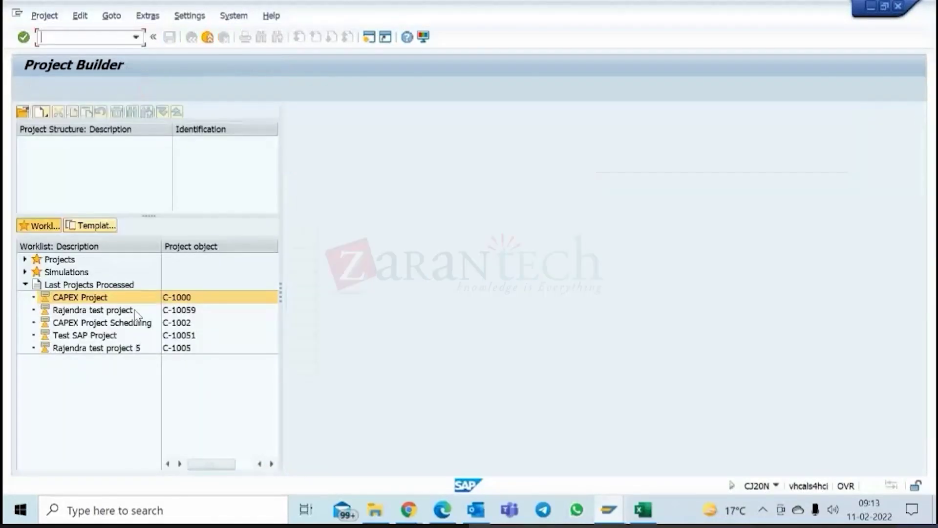
left_click(138, 311)
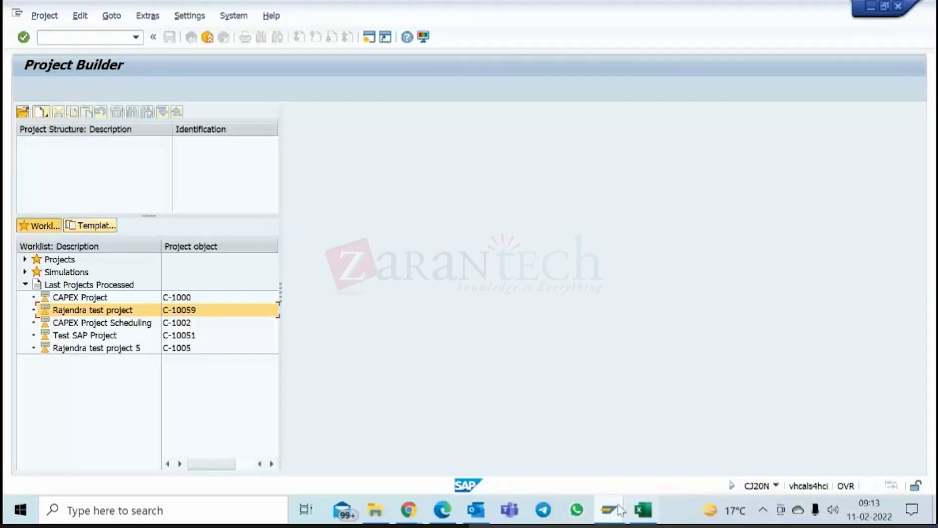
Step: Switch to the Delete PS Access Control List session and enter C-10059 as the project
mouse_move(620, 510)
left_click(762, 435)
type("C")
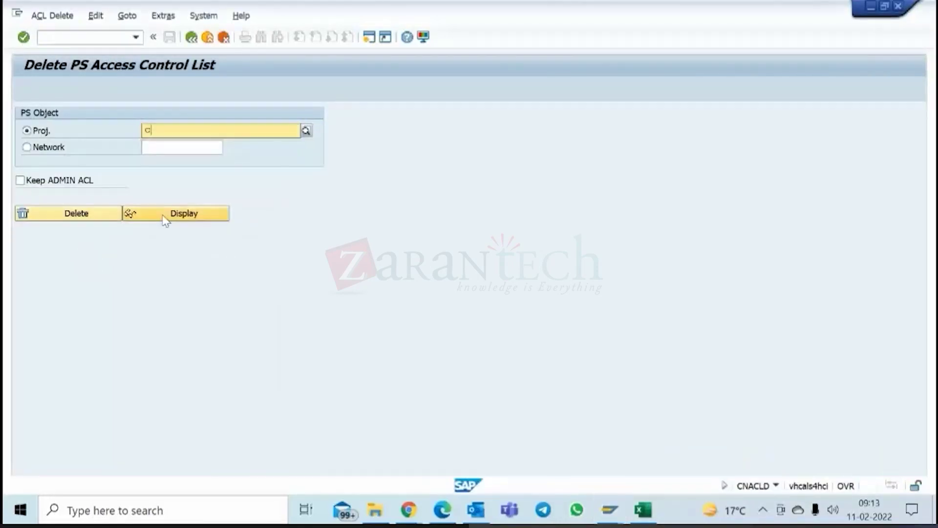
type("-")
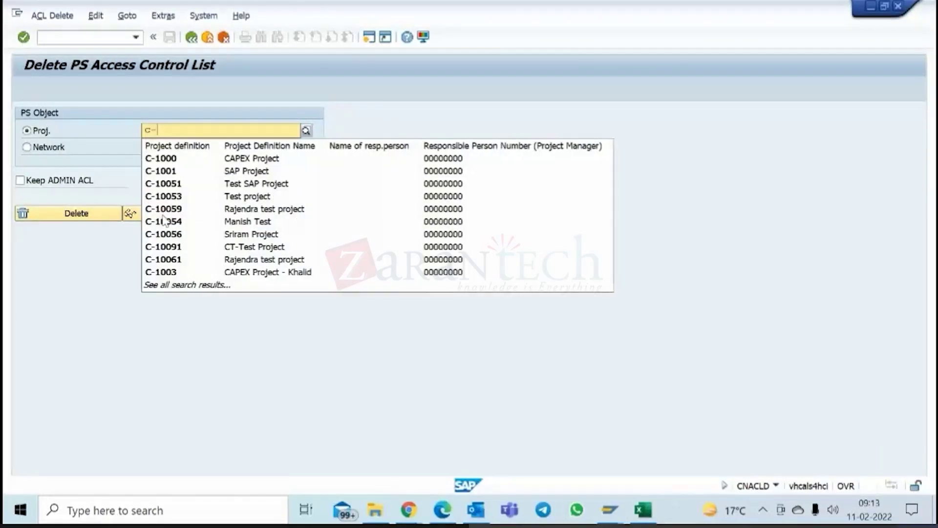
type("10059")
left_click(36, 69)
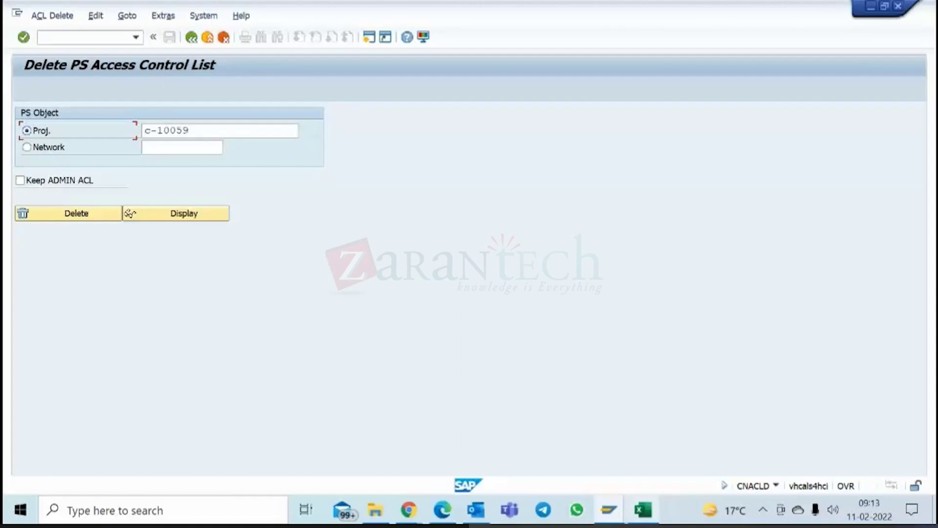
Step: Return to the Project Builder session, open project C-10059 and review its basic data
mouse_move(609, 509)
left_click(561, 442)
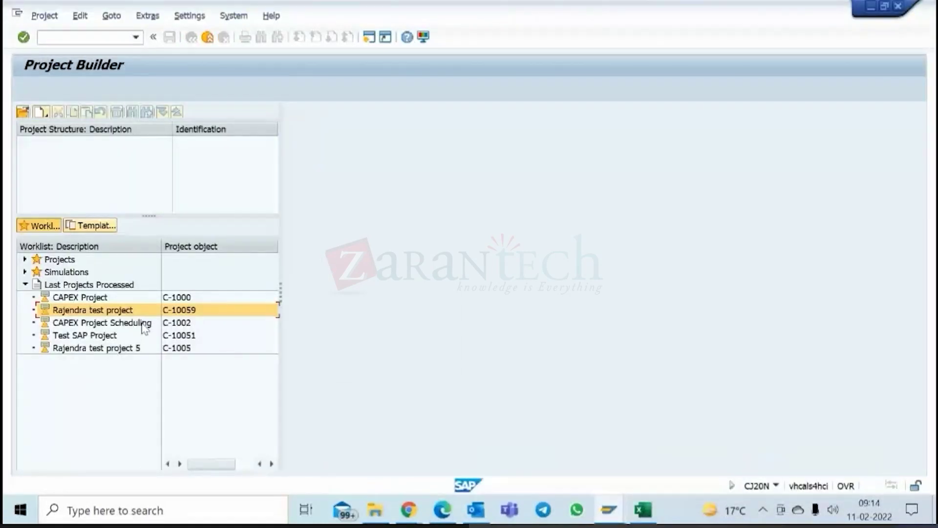
double_click(209, 308)
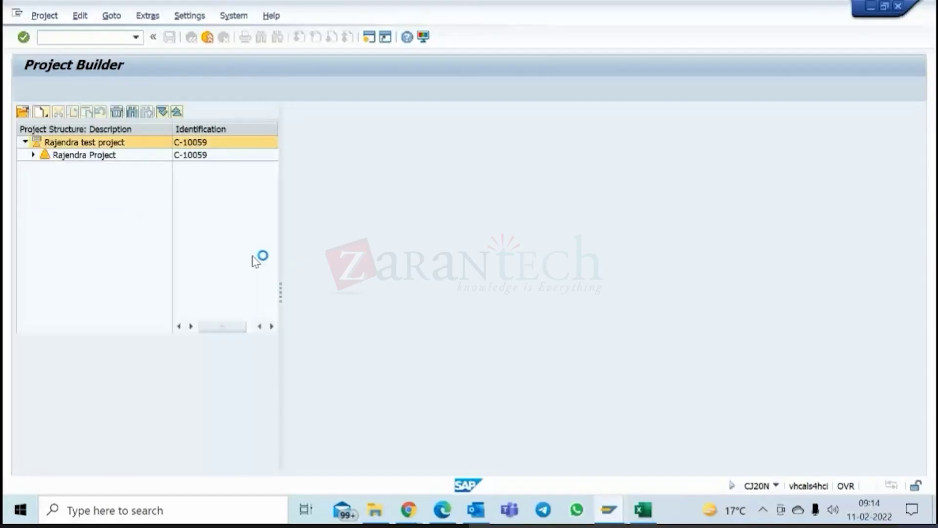
scroll(551, 302, "down", 5)
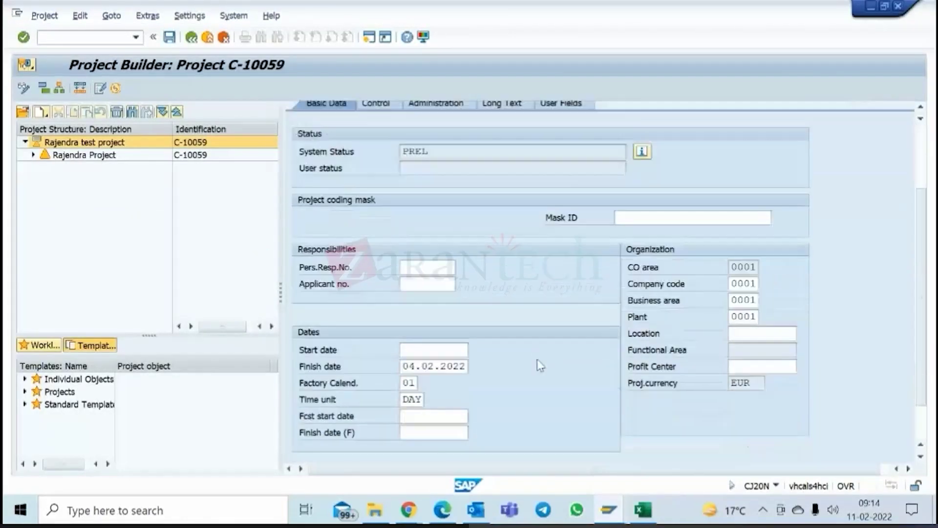
scroll(484, 329, "up", 5)
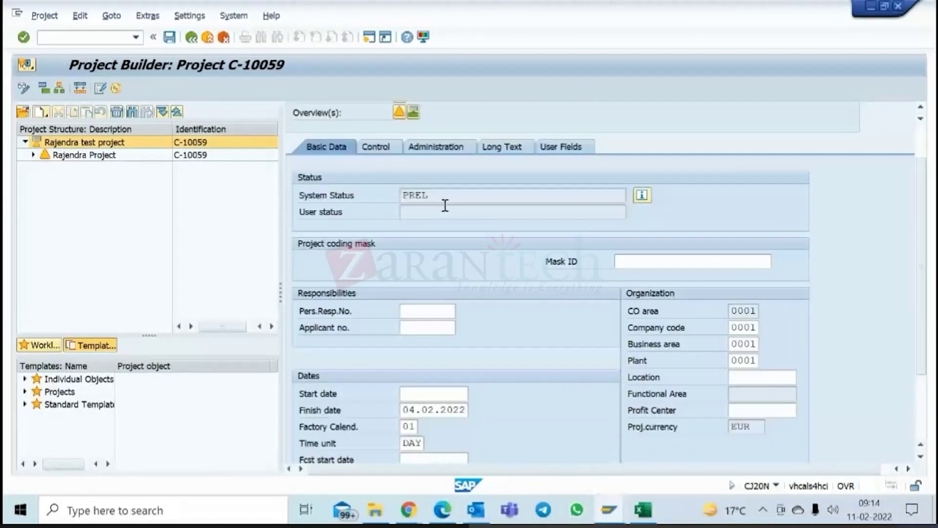
Step: Check the control, administration, long text and user field data of project definition C-10059, finishing on its basic data
left_click(385, 146)
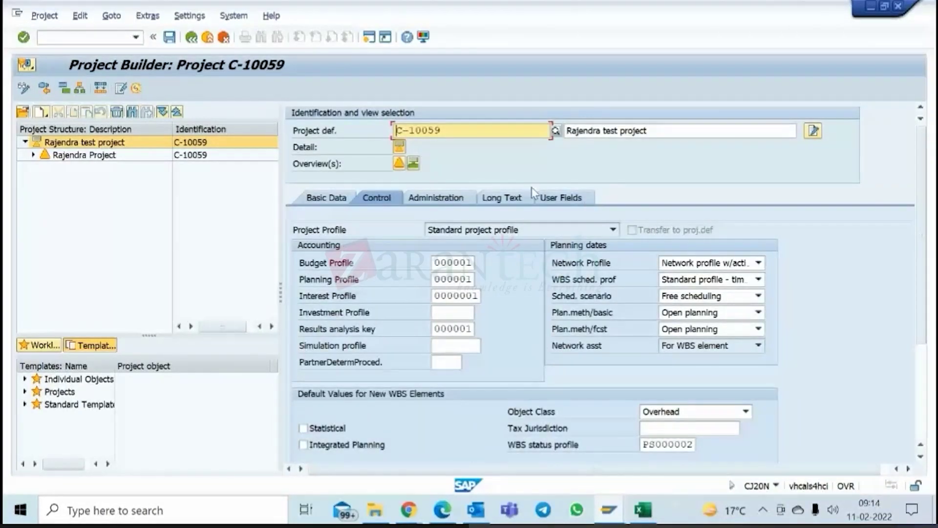
left_click(554, 215)
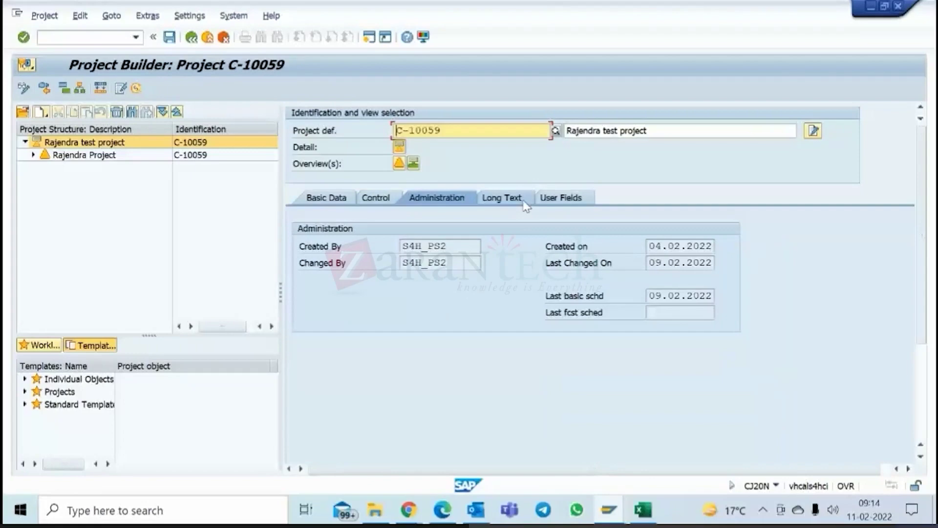
left_click(503, 197)
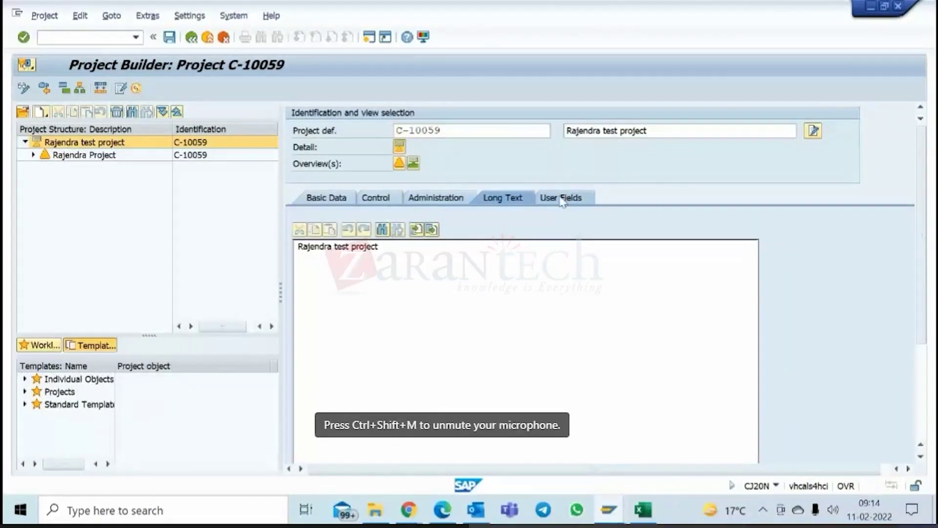
left_click(563, 200)
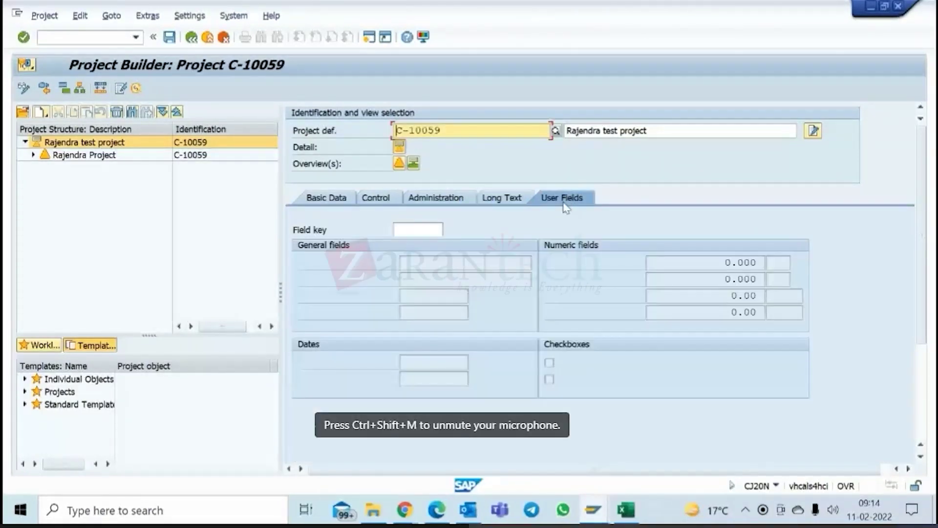
left_click(331, 195)
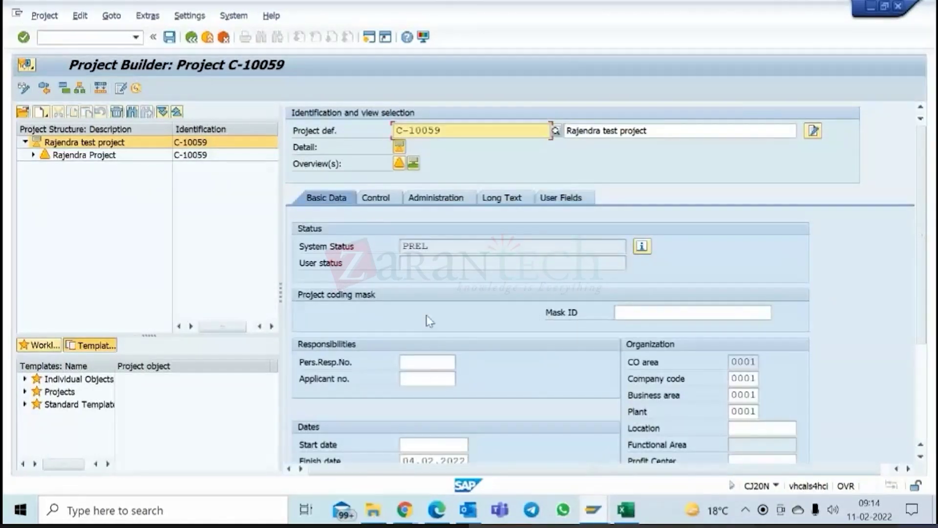
Step: Review the control, assignment, date and basic data of the top WBS element in project C-10059, finishing by leaving the project
left_click(128, 156)
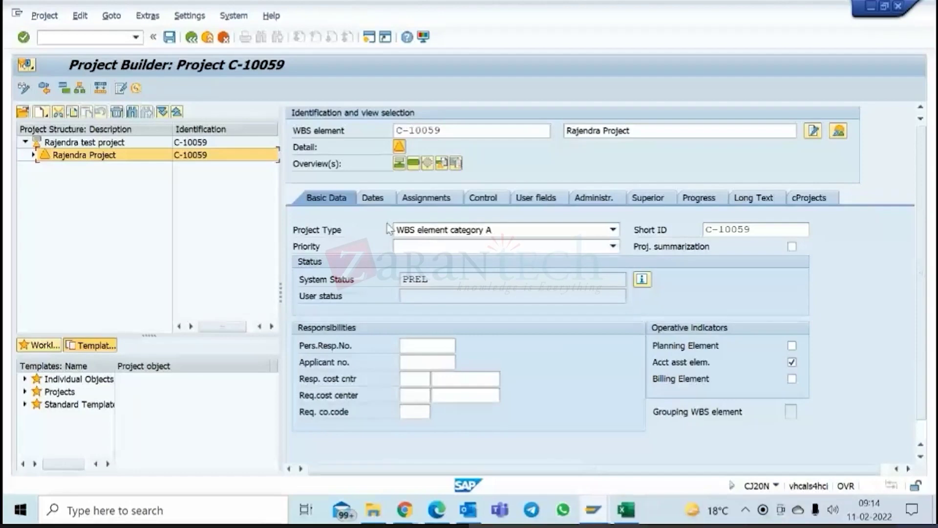
left_click(484, 197)
left_click(433, 198)
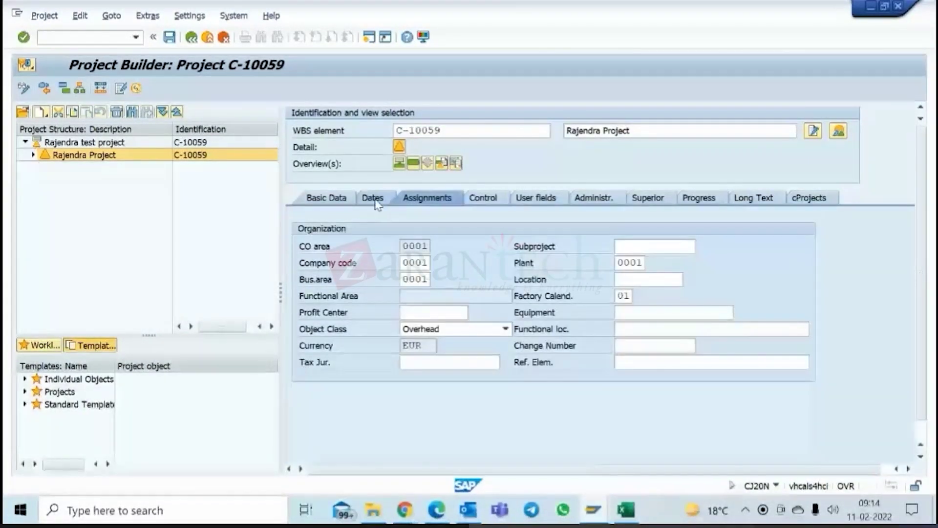
left_click(375, 201)
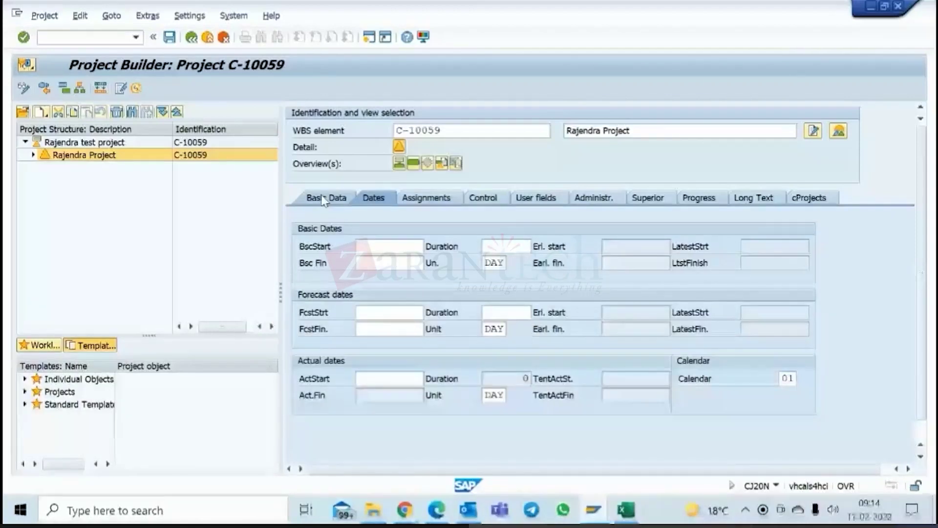
left_click(326, 197)
left_click(207, 37)
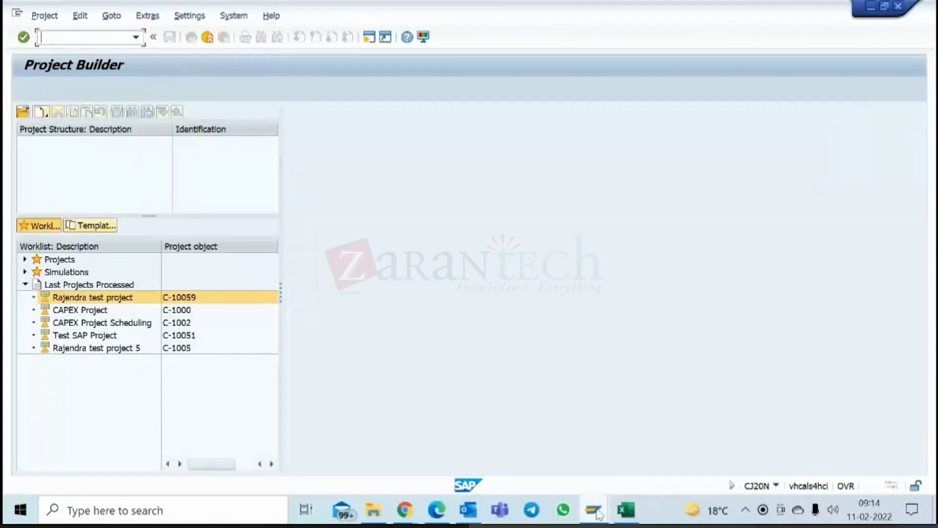
Step: Switch via the Delete PS Access Control List session to the PDF of note 1640309 and reread its Keep ADMIN ACL instructions and warning
mouse_move(594, 509)
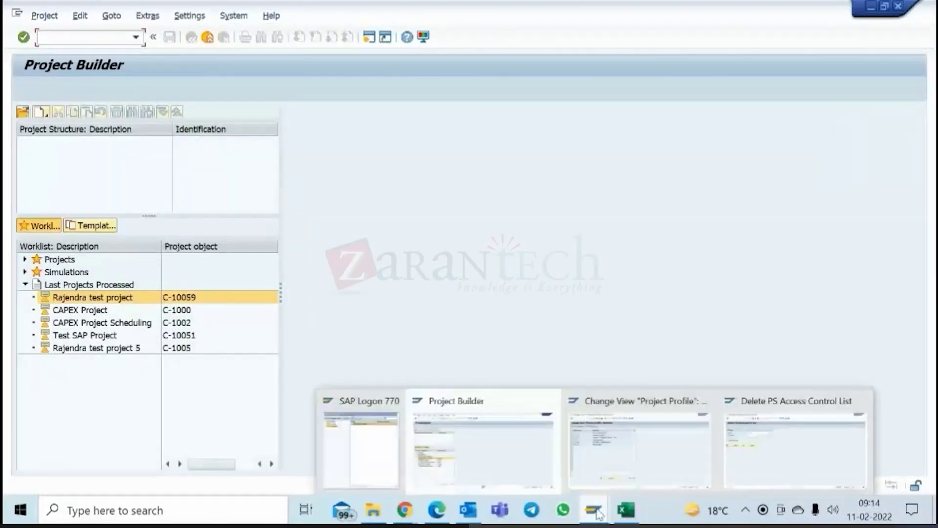
left_click(794, 445)
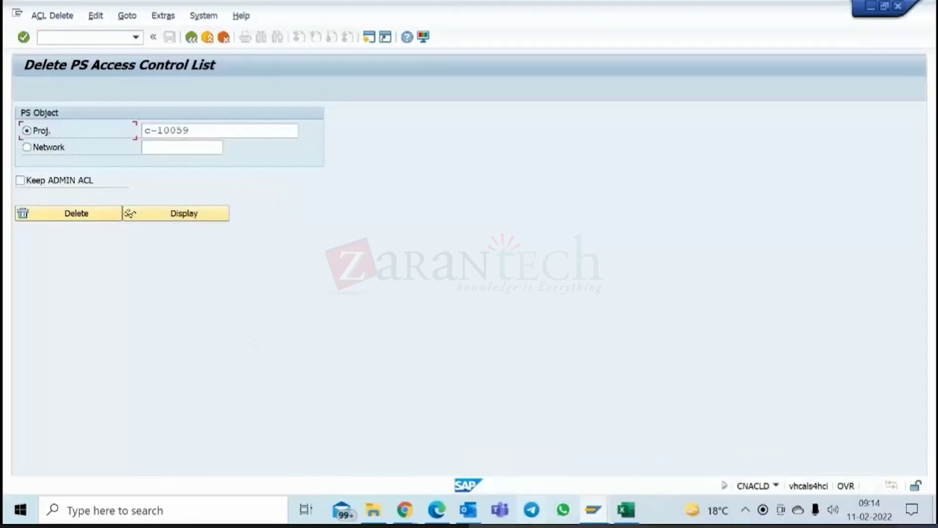
mouse_move(405, 510)
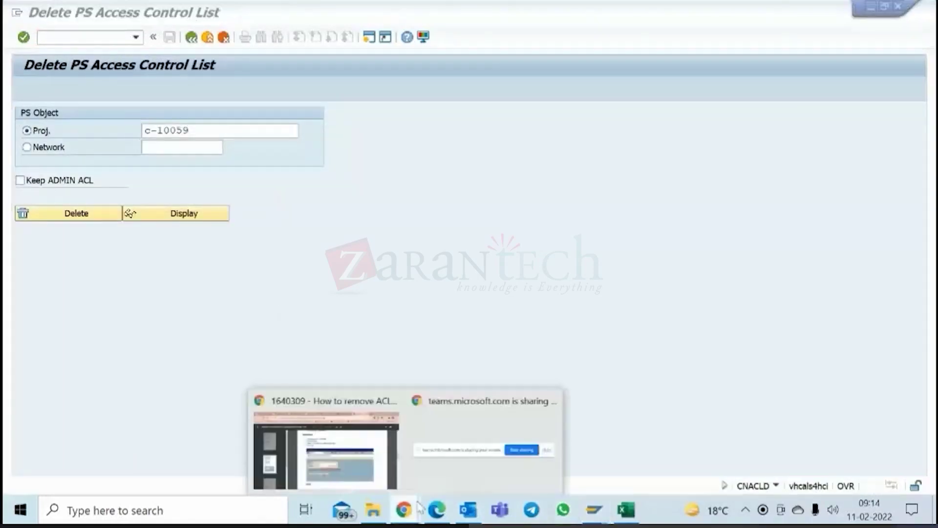
left_click(325, 445)
scroll(477, 298, "down", 1)
scroll(484, 298, "up", 2)
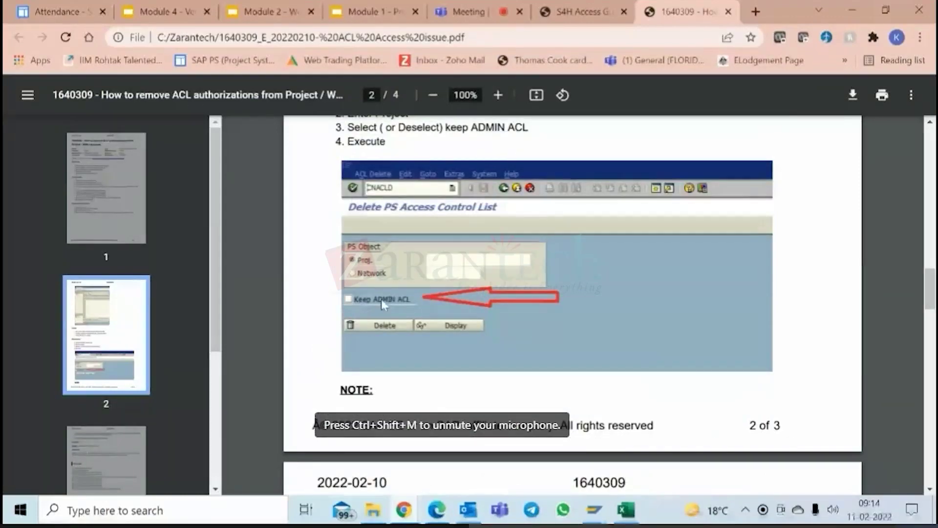
scroll(544, 303, "down", 7)
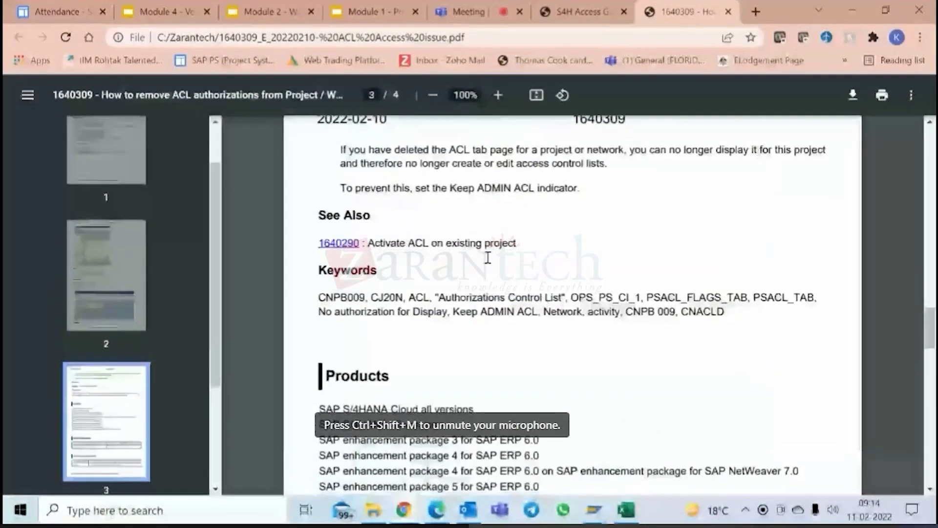
scroll(488, 258, "up", 2)
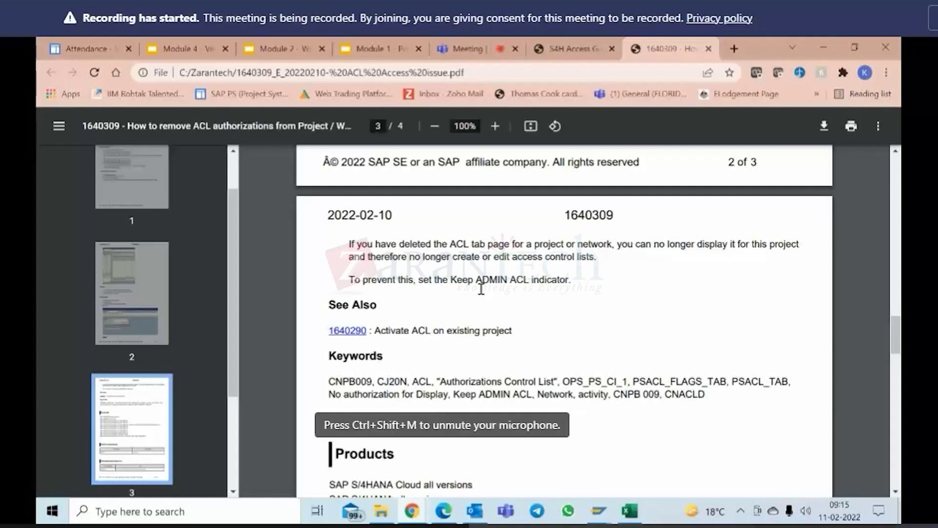
scroll(482, 288, "up", 4)
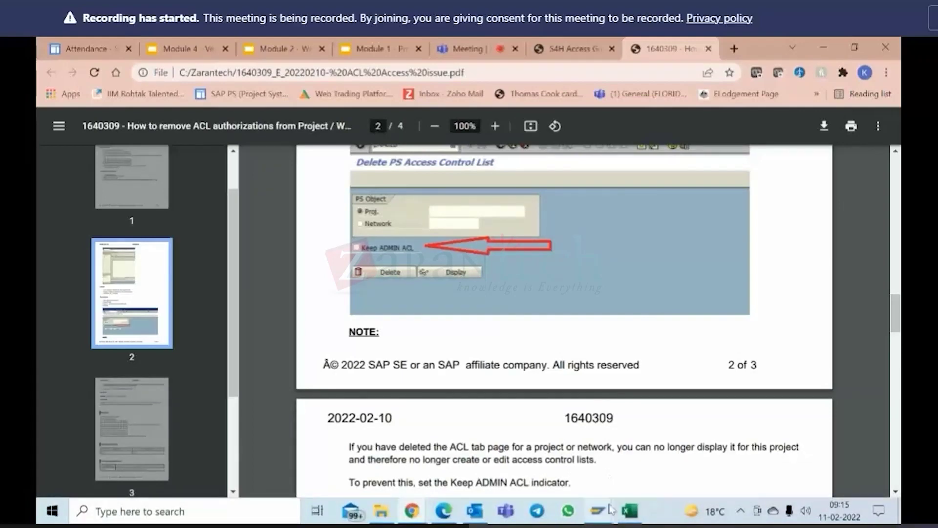
Step: Return to the Delete PS Access Control List session and try to delete the ACL of project C-10059 without keeping the ADMIN ACL
mouse_move(599, 511)
left_click(771, 433)
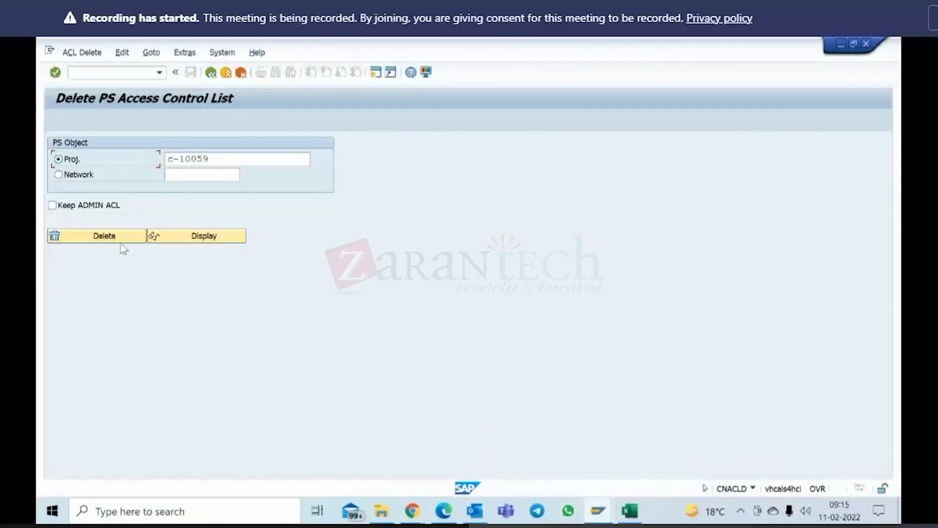
left_click(599, 510)
left_click(515, 463)
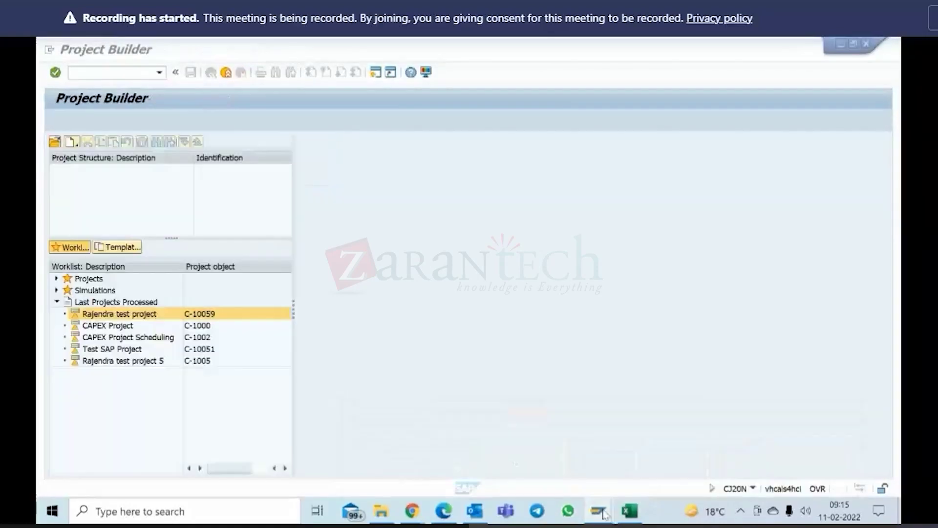
left_click(604, 514)
left_click(782, 430)
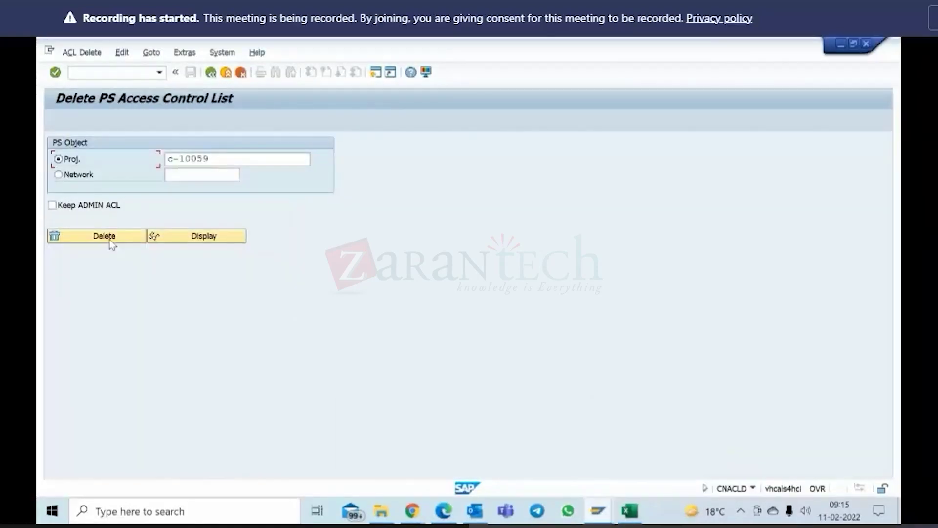
left_click(111, 241)
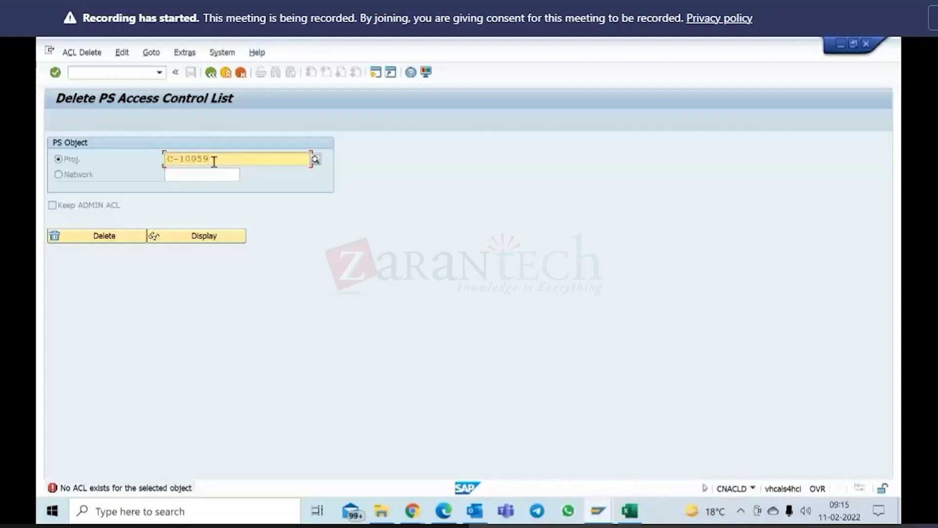
Step: Leave the ACL deletion transaction, start transaction CJ20N and begin creating a project by copying
left_click(211, 73)
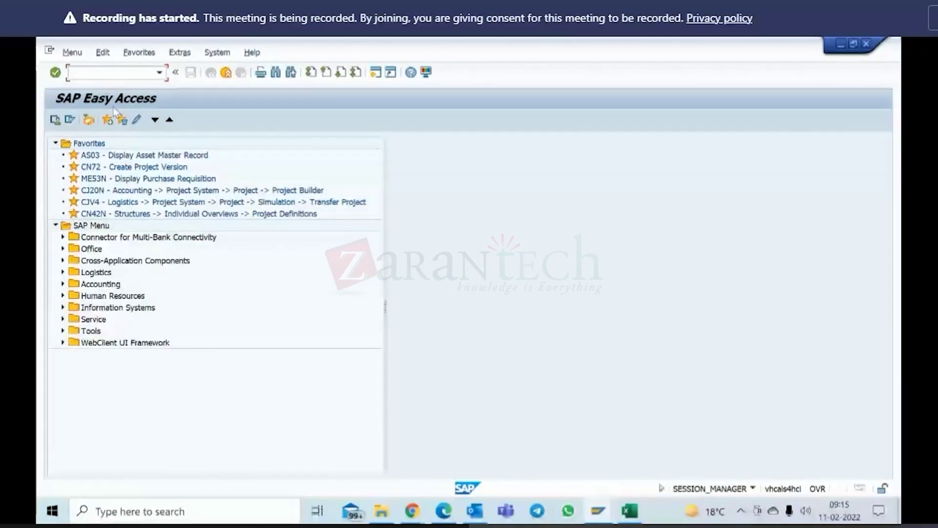
type("cj20n")
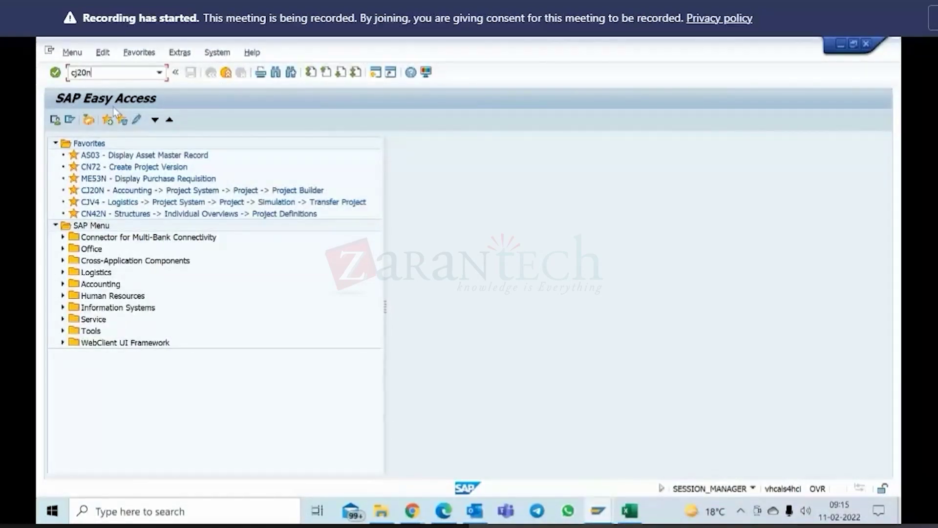
key("Return")
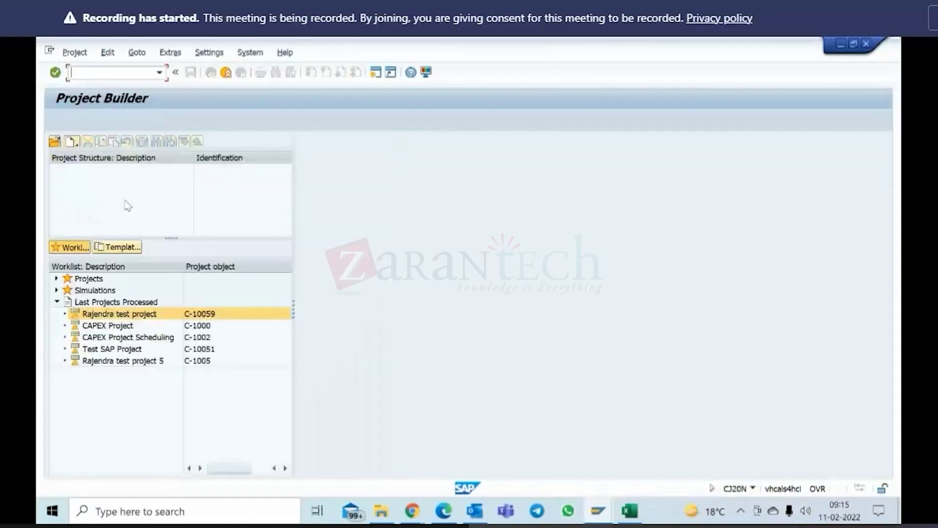
left_click(73, 143)
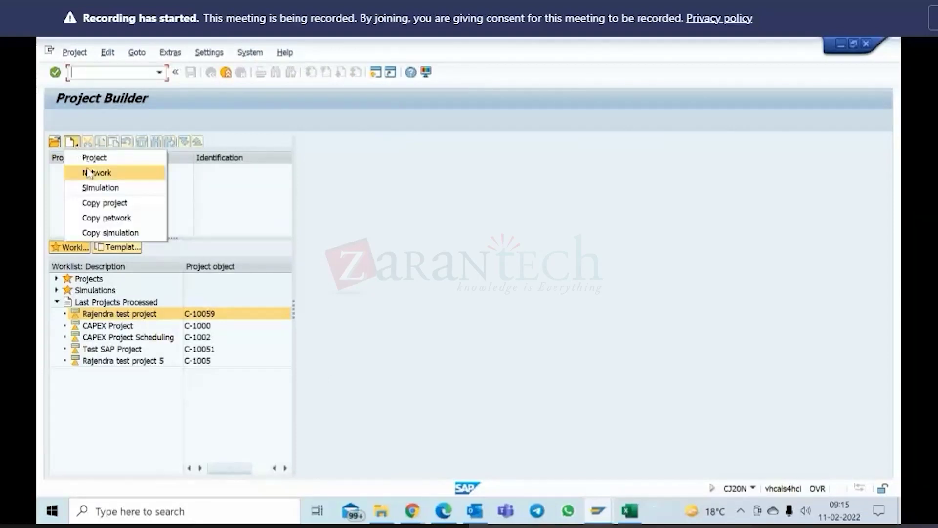
left_click(131, 201)
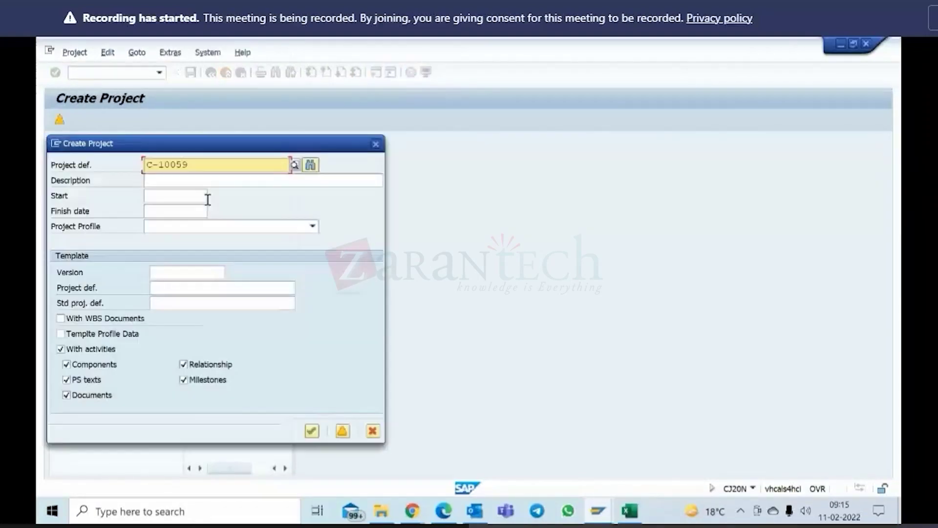
Step: Move C-10059 from the new project definition to the template's project definition, leaving the new definition empty
double_click(184, 163)
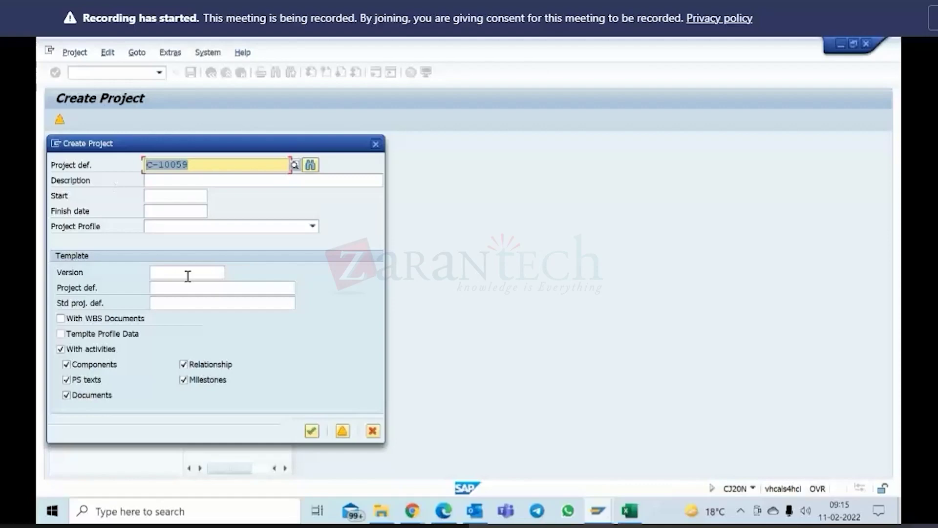
left_click(182, 290)
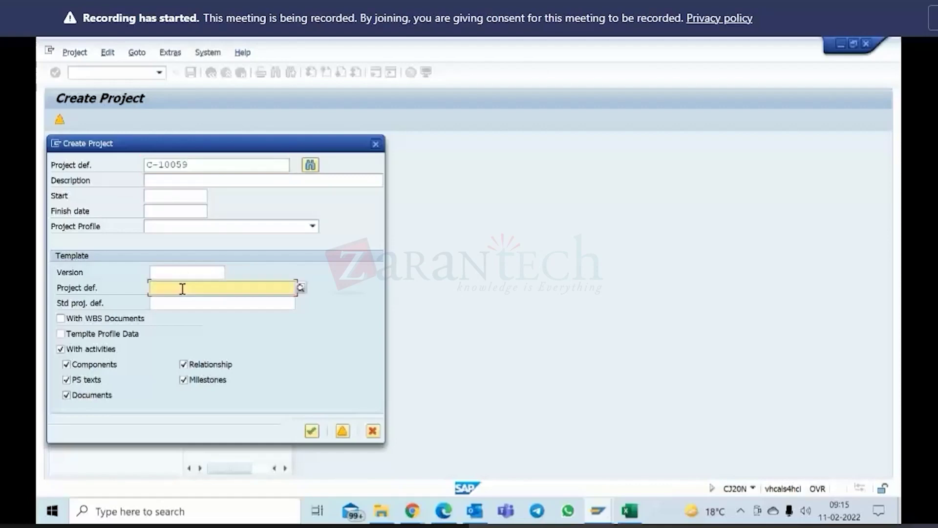
double_click(195, 166)
key("ctrl+x")
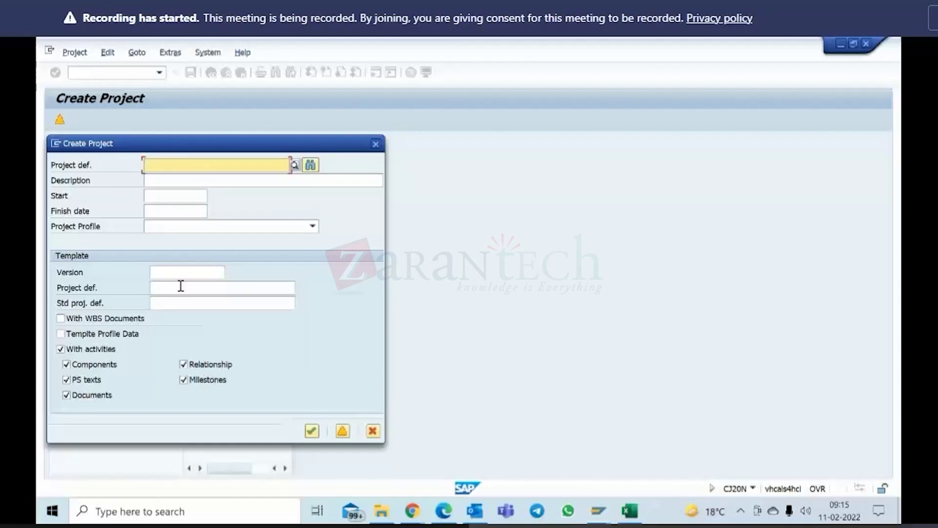
left_click(175, 290)
key("ctrl+v")
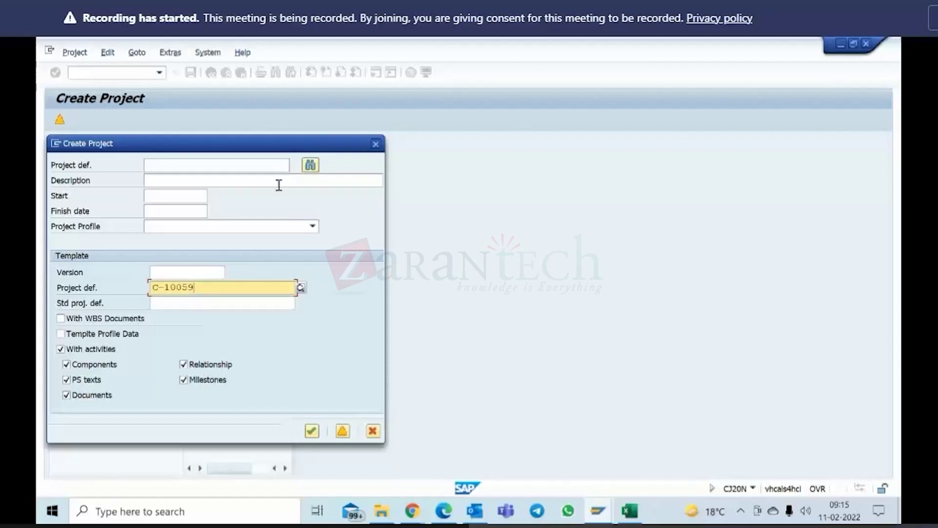
Step: Find the next open project number with C-10059 as the start value and adopt C-10062 as the new project definition
left_click(310, 165)
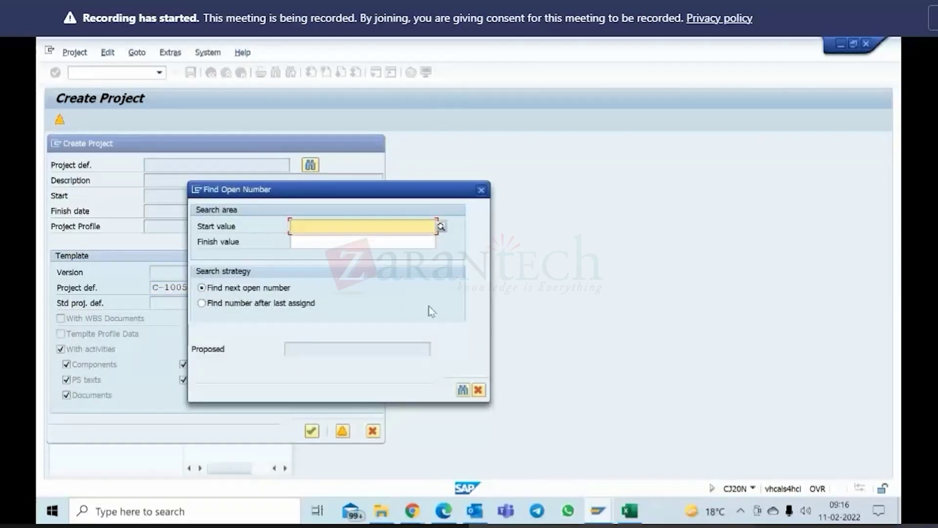
type("c-")
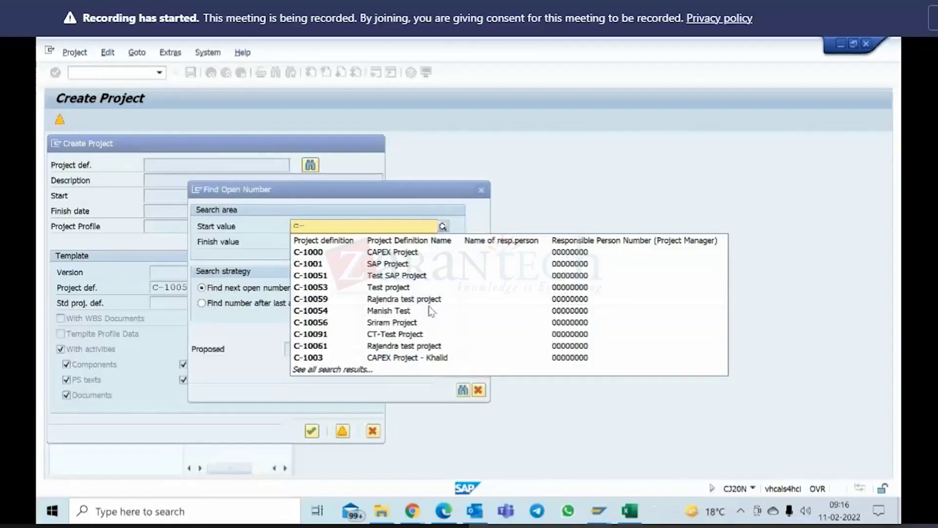
left_click(410, 299)
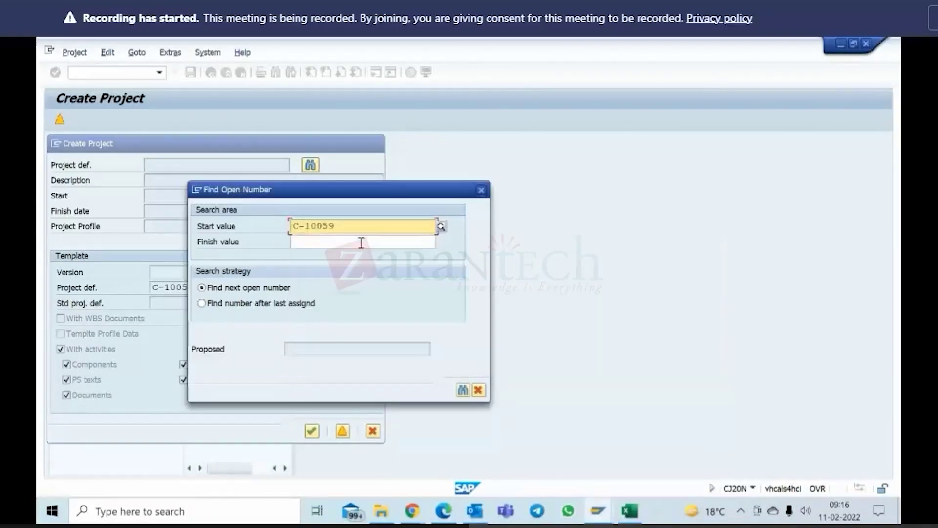
left_click(441, 227)
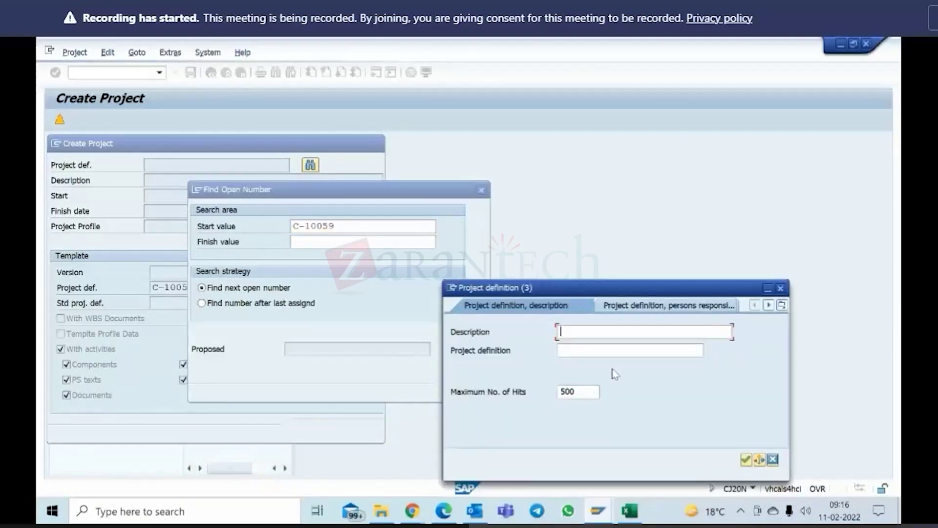
left_click(746, 459)
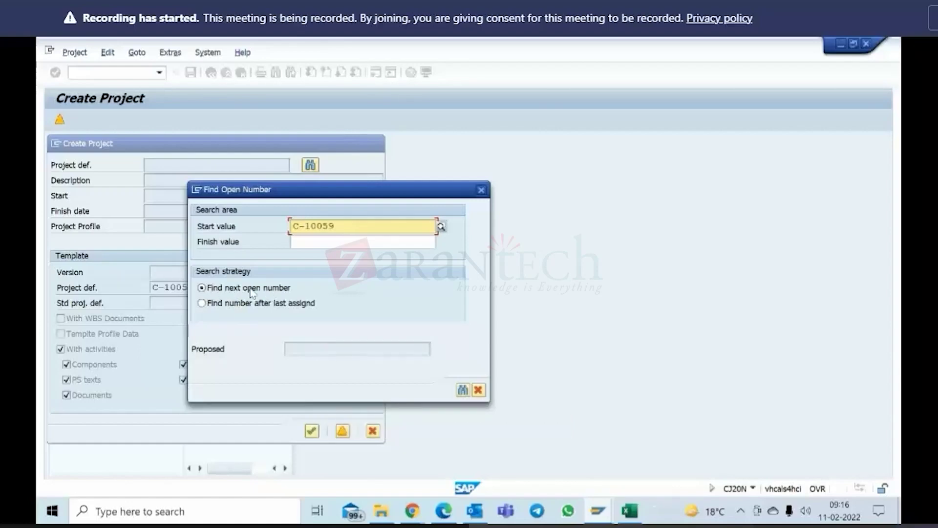
left_click(463, 390)
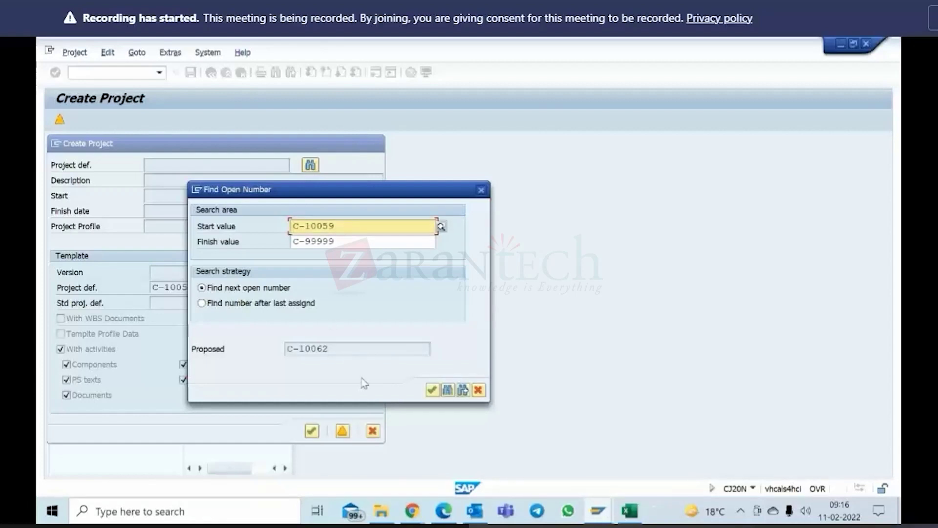
left_click(432, 389)
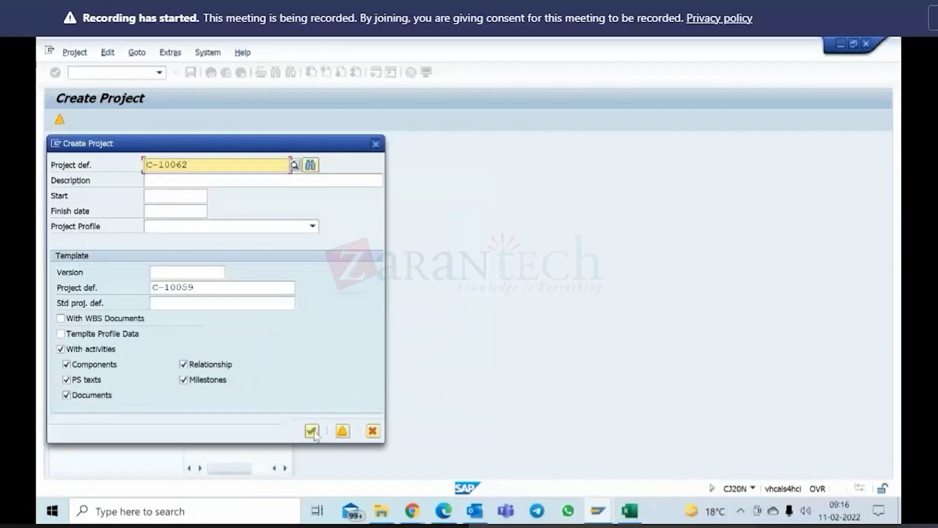
Step: Confirm the project copy with today's date as the finish date and check project definition C-10062 and its top WBS element
left_click(312, 430)
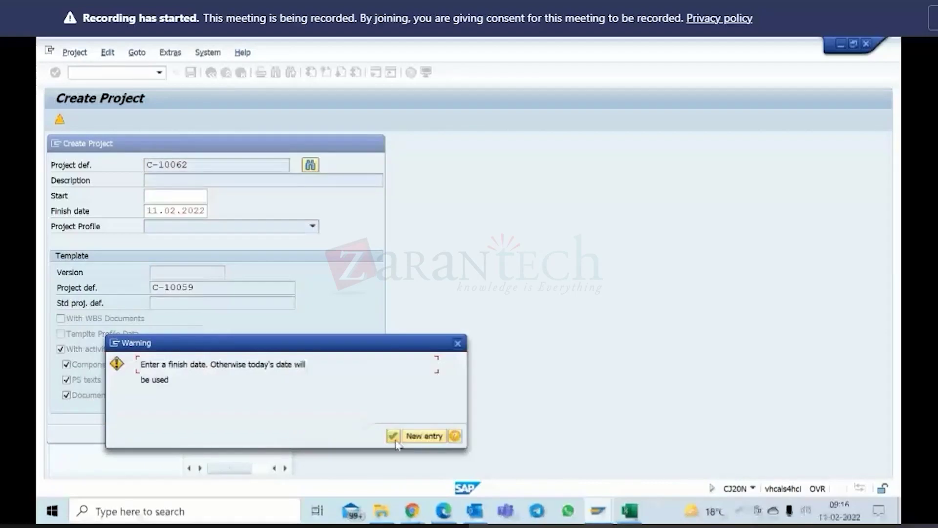
key("Return")
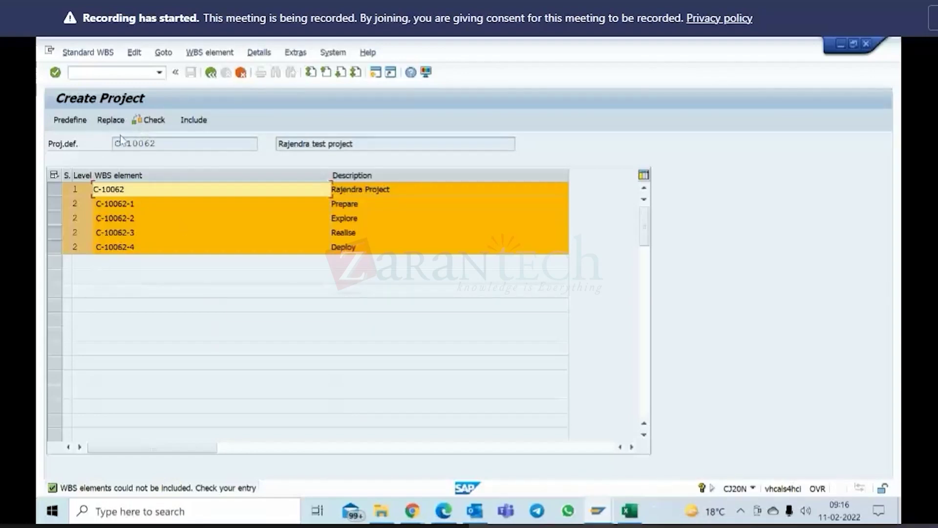
left_click(146, 144)
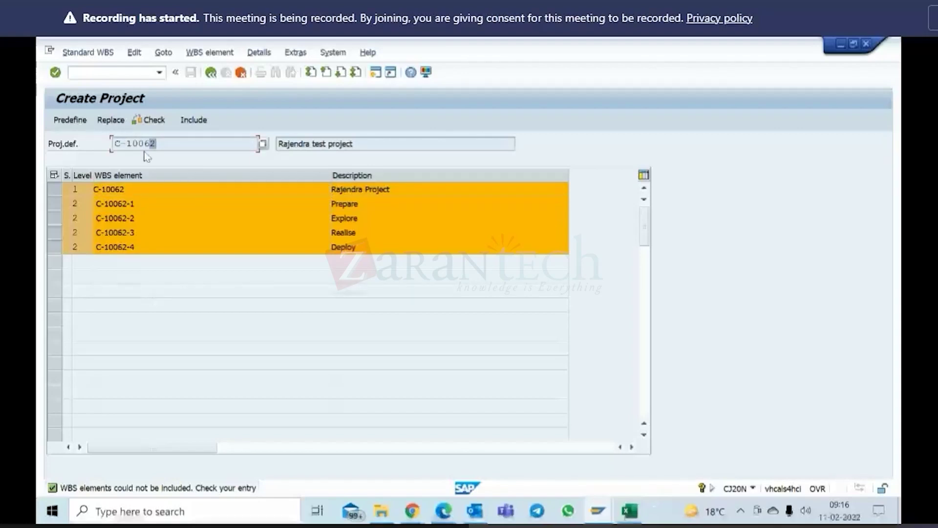
left_click(118, 190)
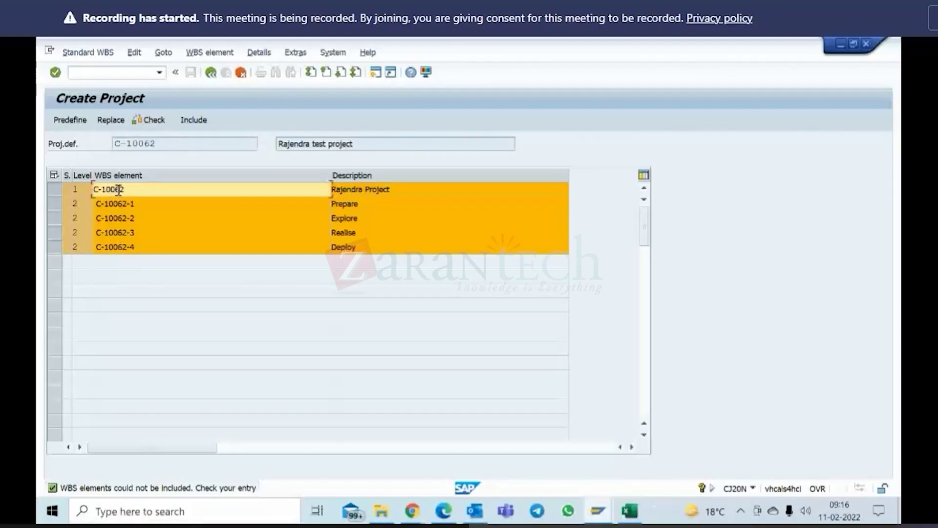
Step: Run a key replacement on the copied WBS elements, searching for C-10059 and replacing it with C-10062
left_click(112, 125)
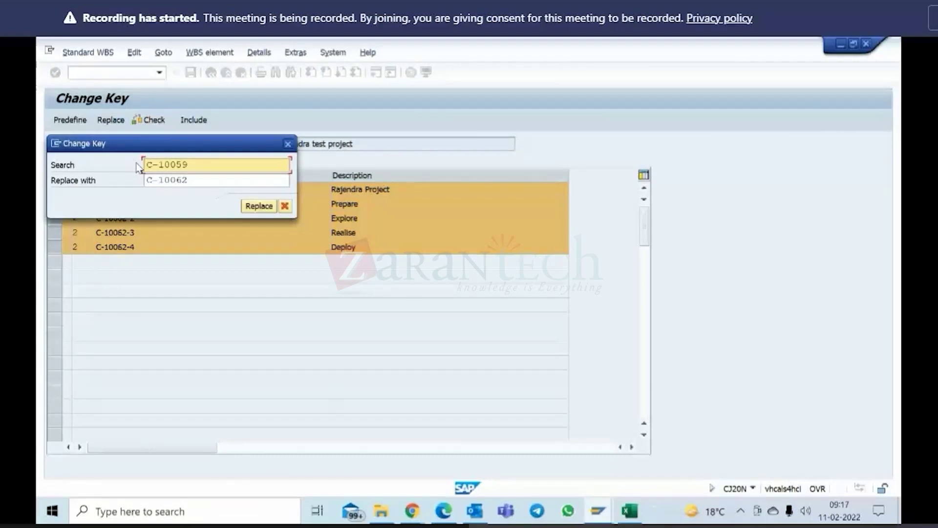
double_click(190, 183)
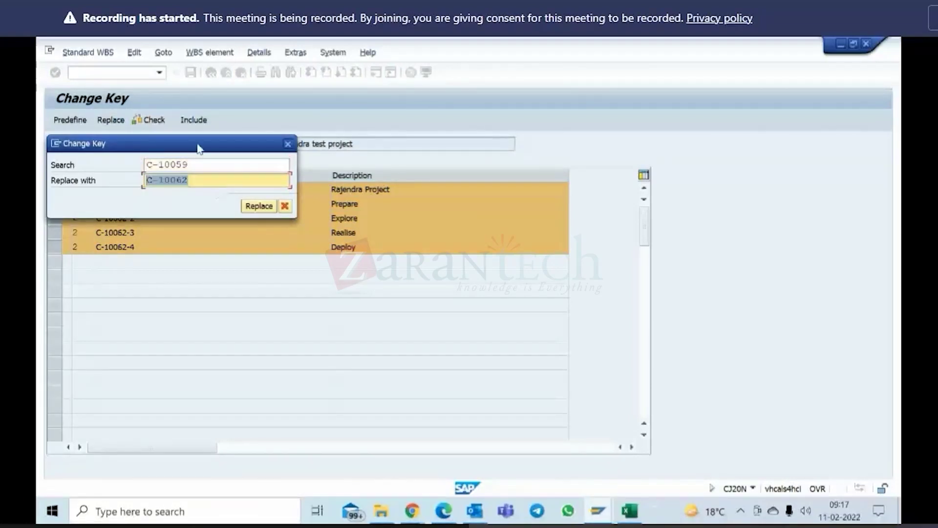
left_click_drag(198, 146, 402, 166)
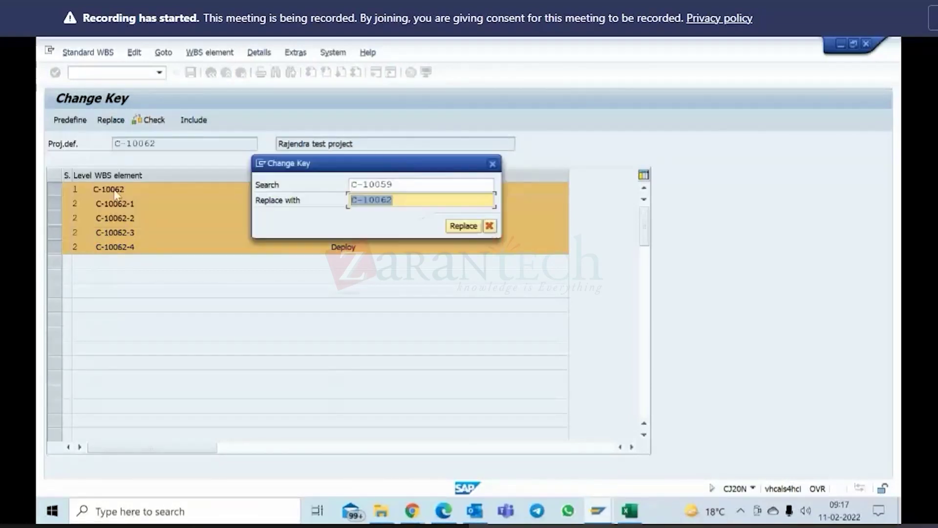
left_click(465, 226)
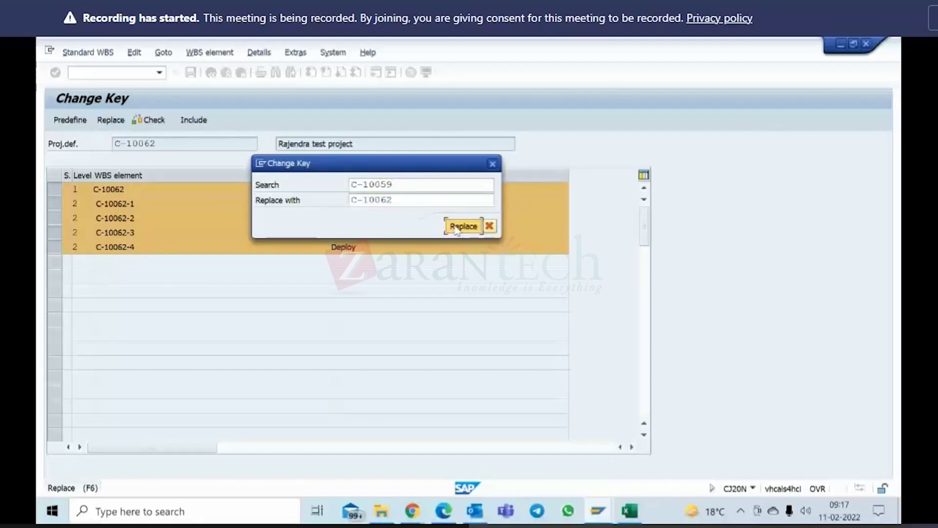
Step: Check the C-10062 WBS elements, read the error message in the log, and return to the WBS element list
left_click(151, 121)
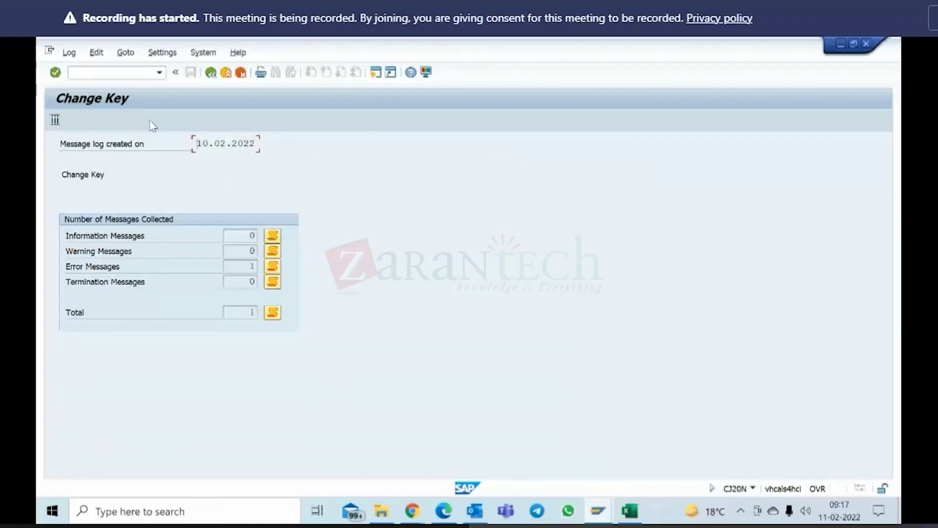
left_click(272, 268)
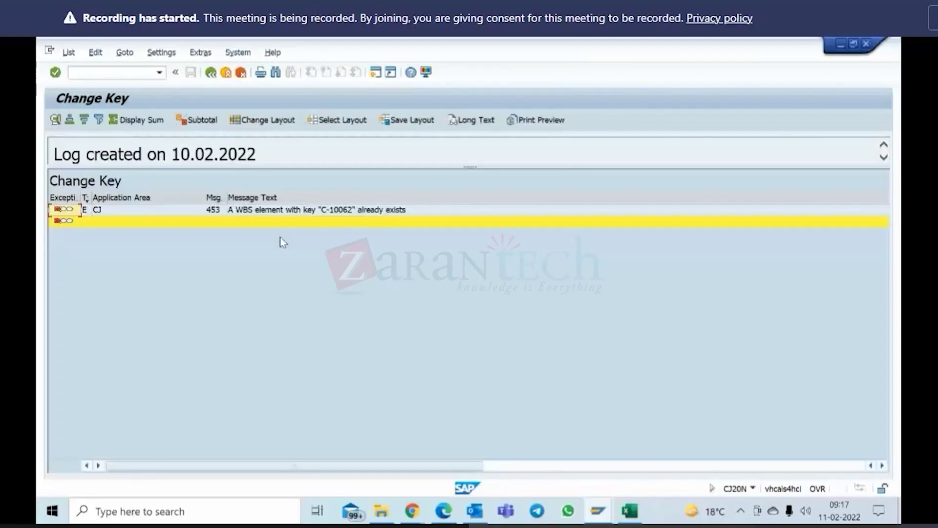
left_click(301, 214)
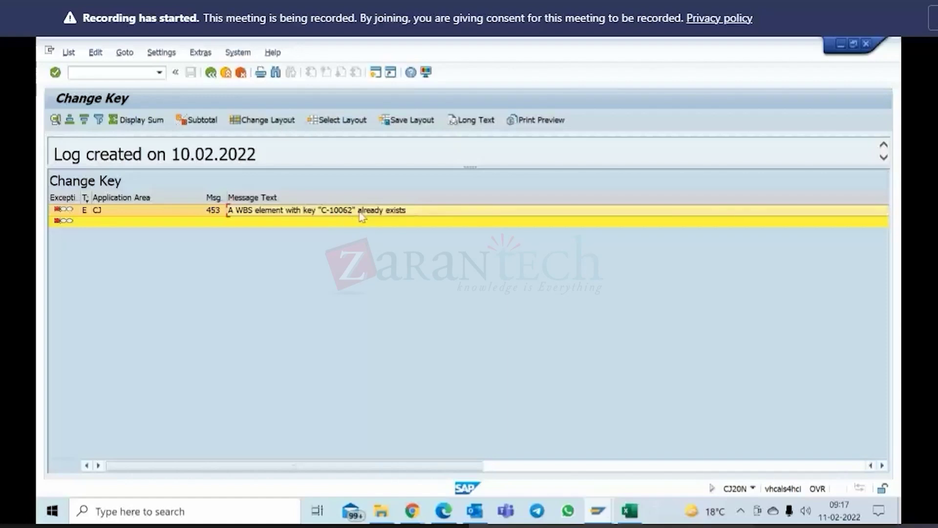
left_click(211, 72)
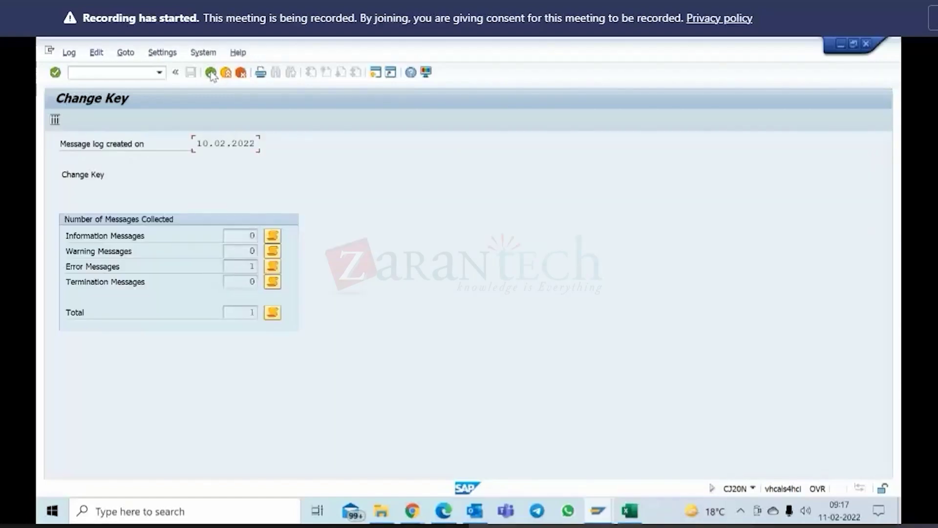
left_click(211, 73)
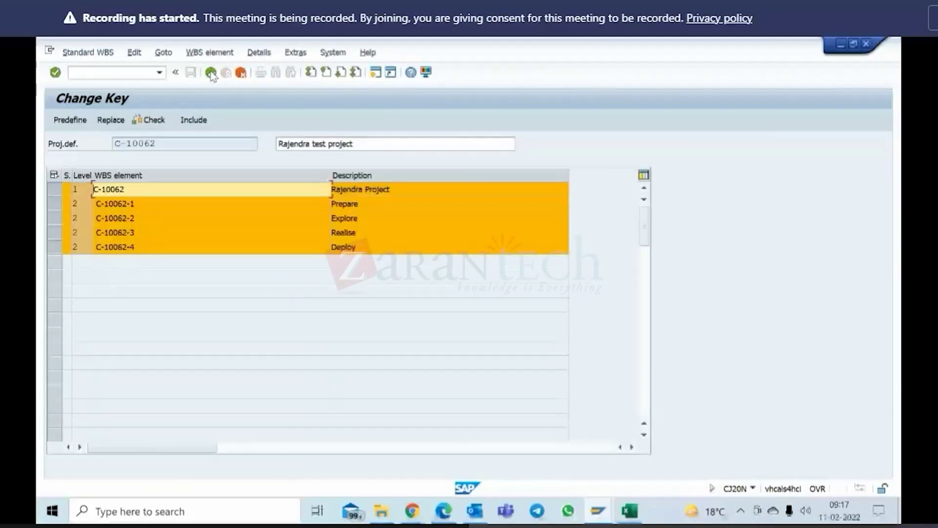
left_click(112, 120)
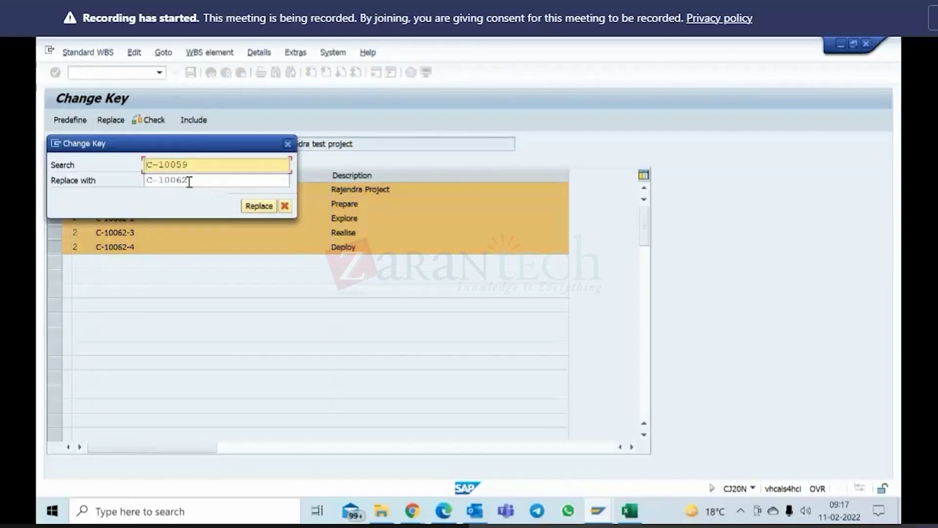
left_click(189, 181)
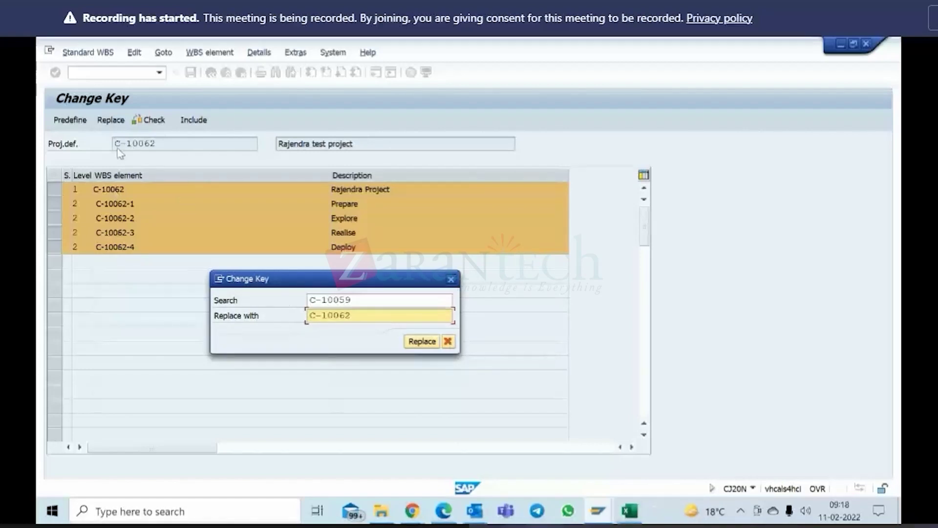
left_click(447, 341)
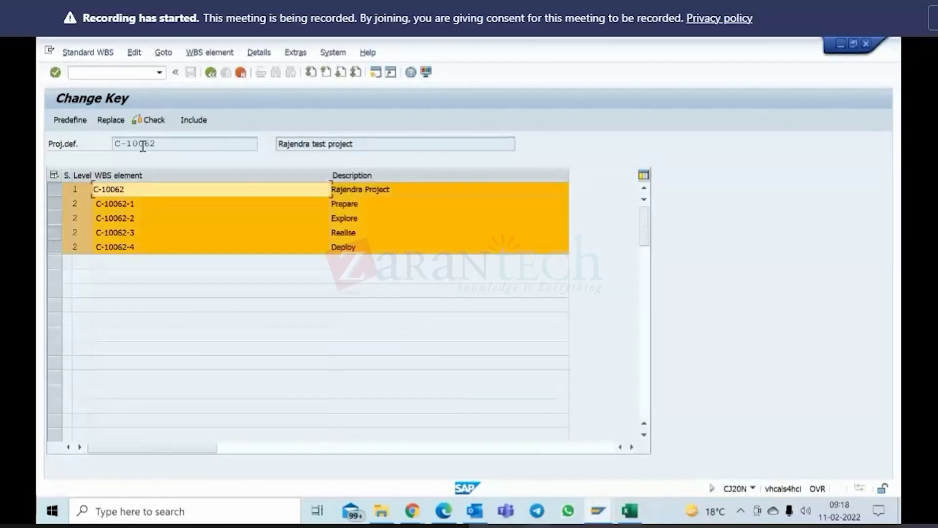
Step: Abandon the C-10062 copy and start a new project copy from template C-10059 with project definition C-10063
left_click(211, 74)
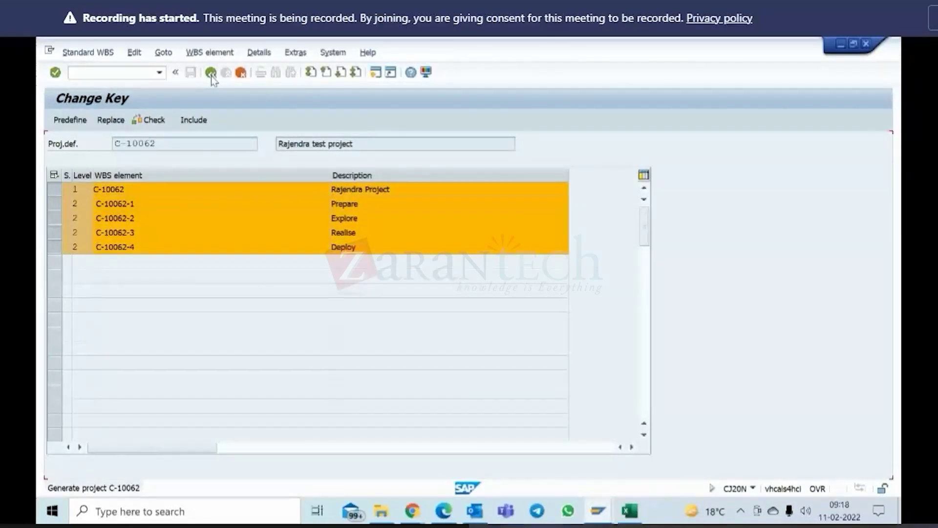
left_click(241, 75)
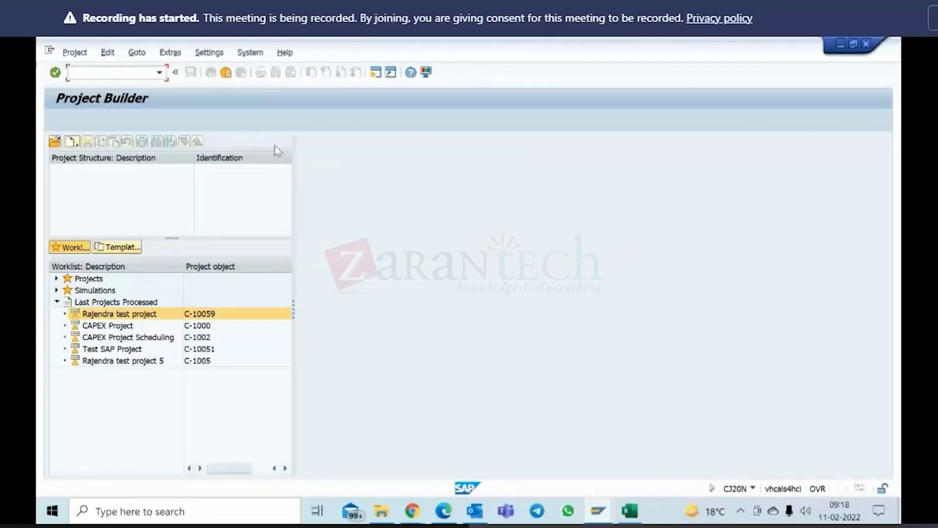
left_click(70, 142)
left_click(104, 203)
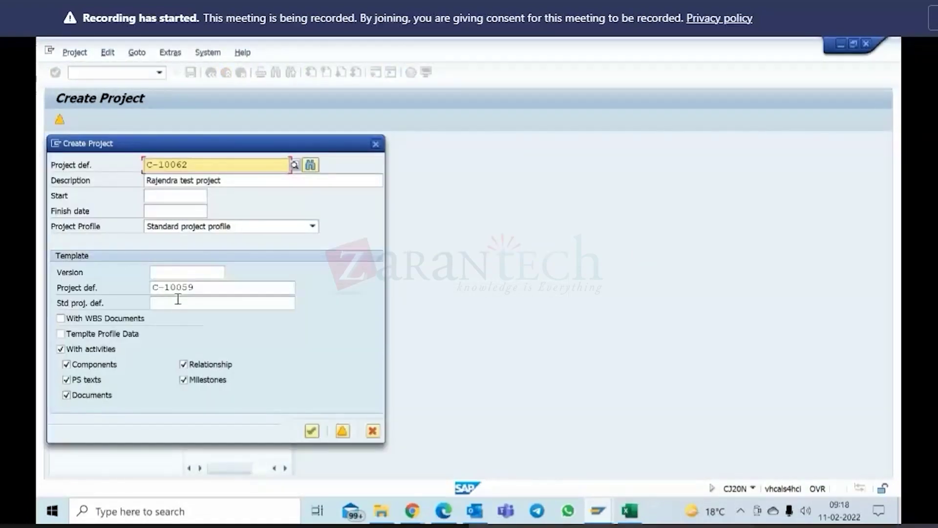
left_click(184, 170)
key("Delete")
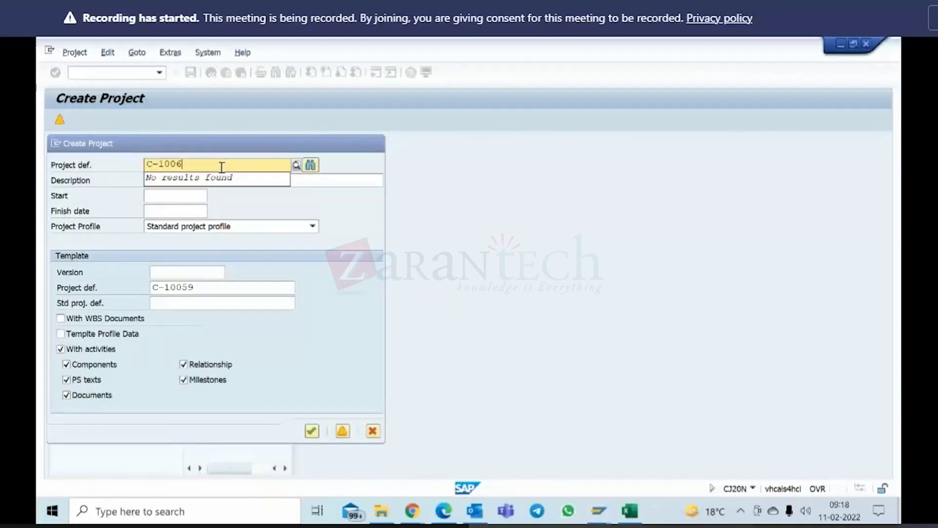
type("3")
key("Return")
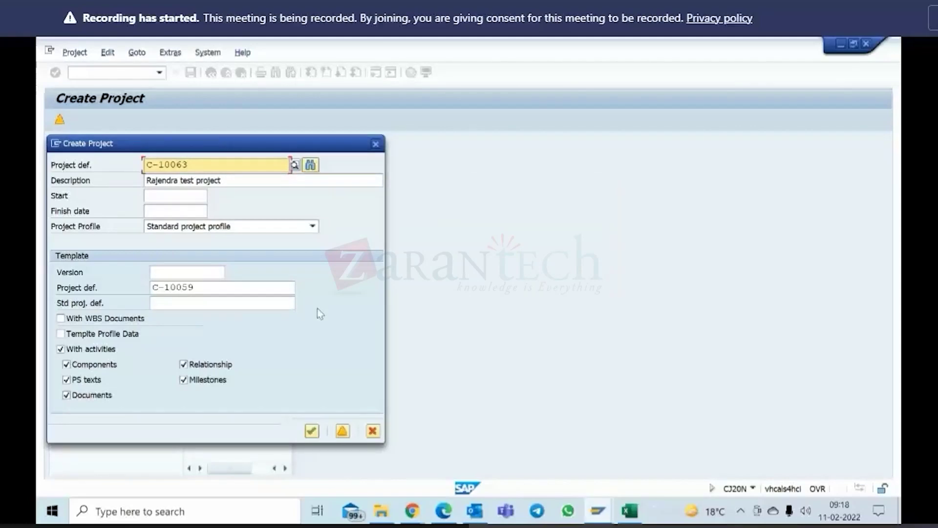
Step: Open the new project's WBS element overview and replace key C-10059 with C-10063 in all WBS elements
left_click(343, 432)
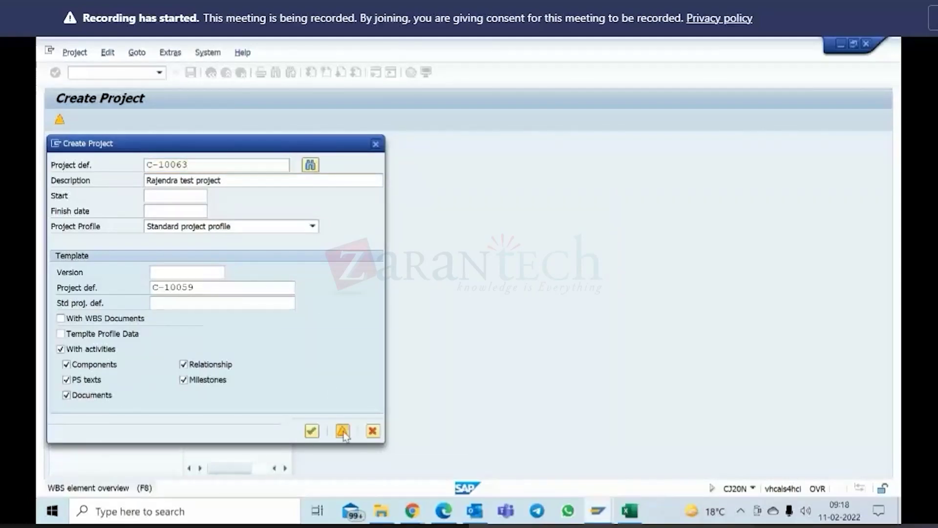
left_click(393, 436)
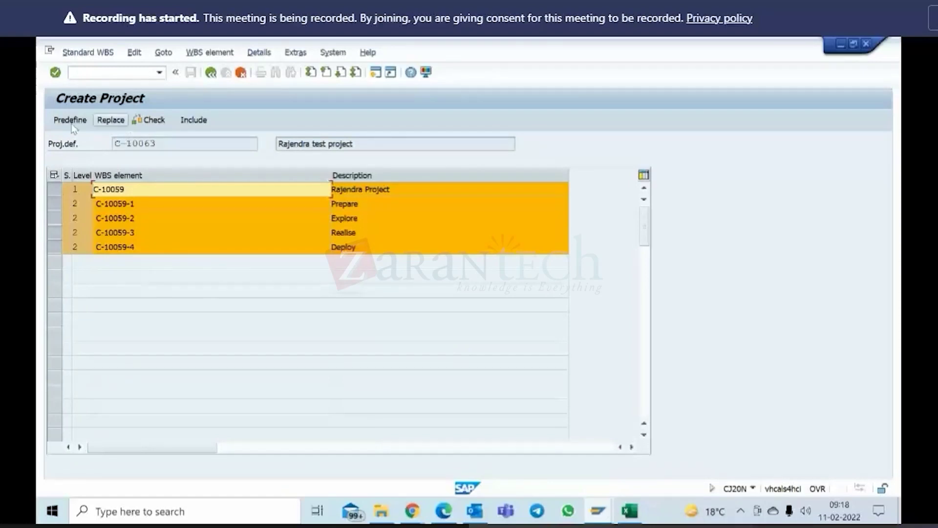
left_click(111, 123)
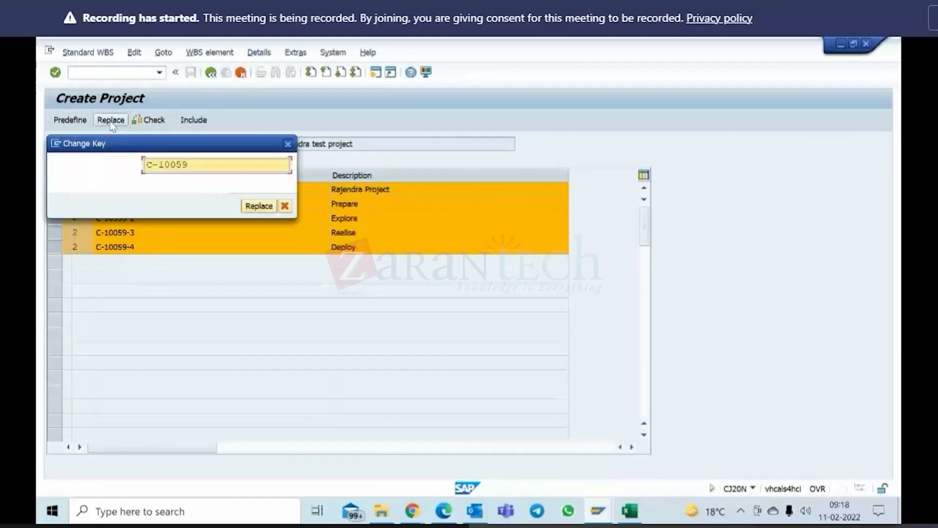
left_click(259, 206)
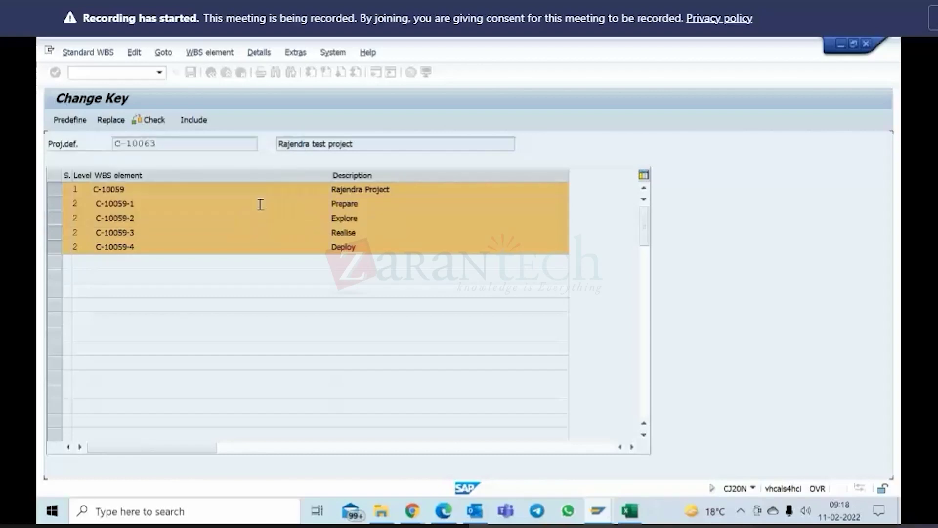
Step: Check the C-10063 WBS elements, read the error message in the log, and go back to the WBS element list
left_click(151, 122)
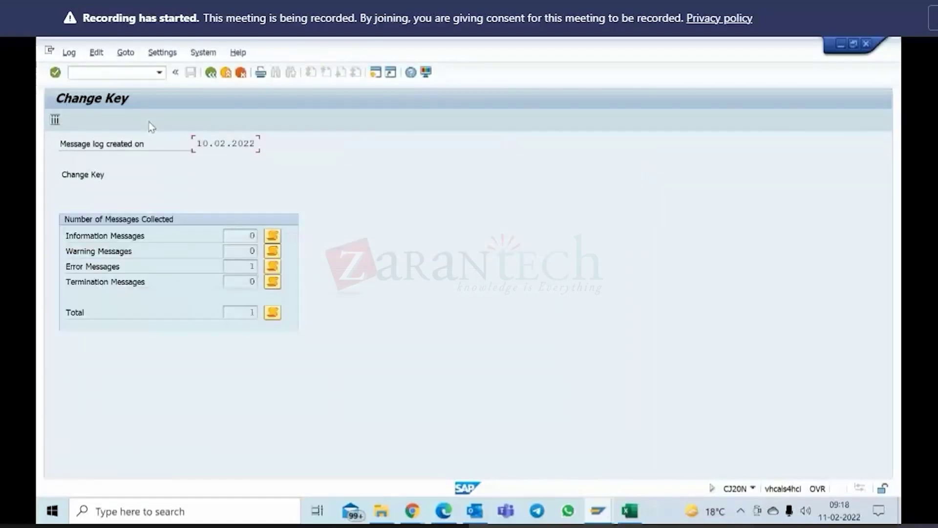
left_click(273, 267)
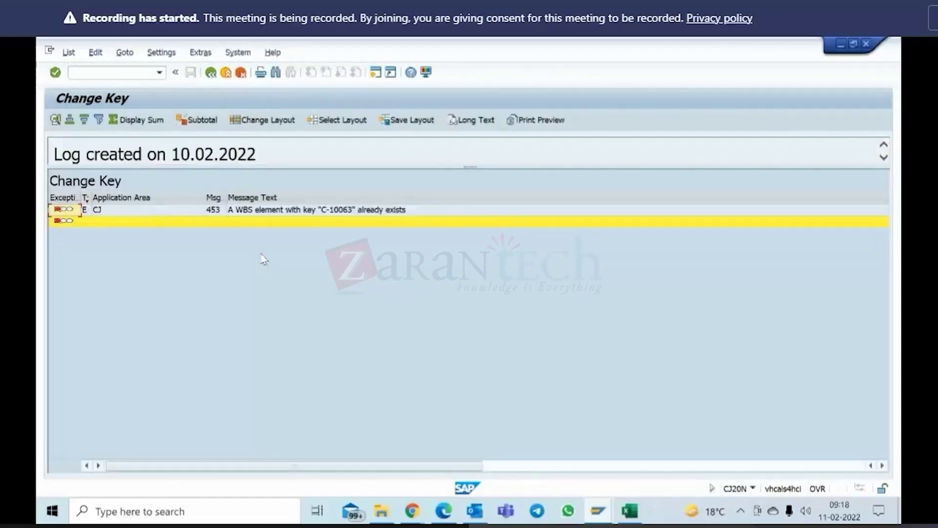
left_click(321, 212)
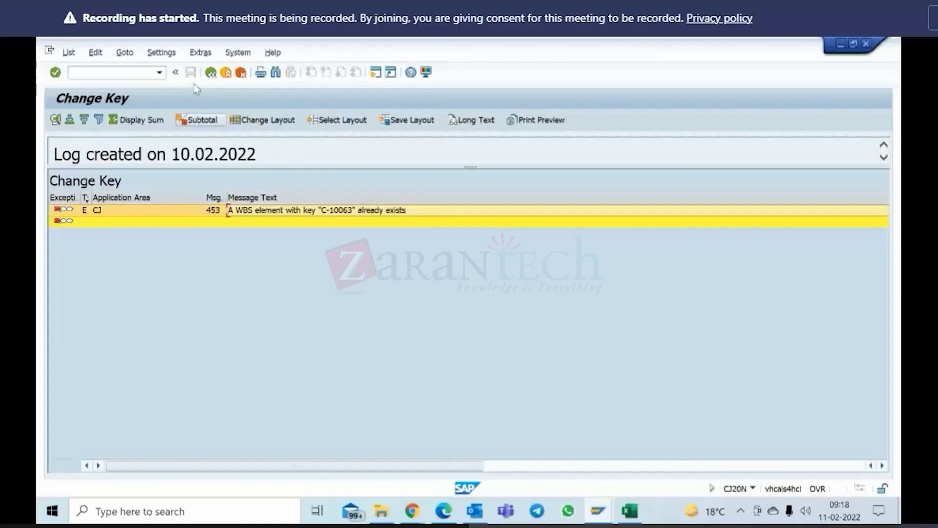
left_click(211, 75)
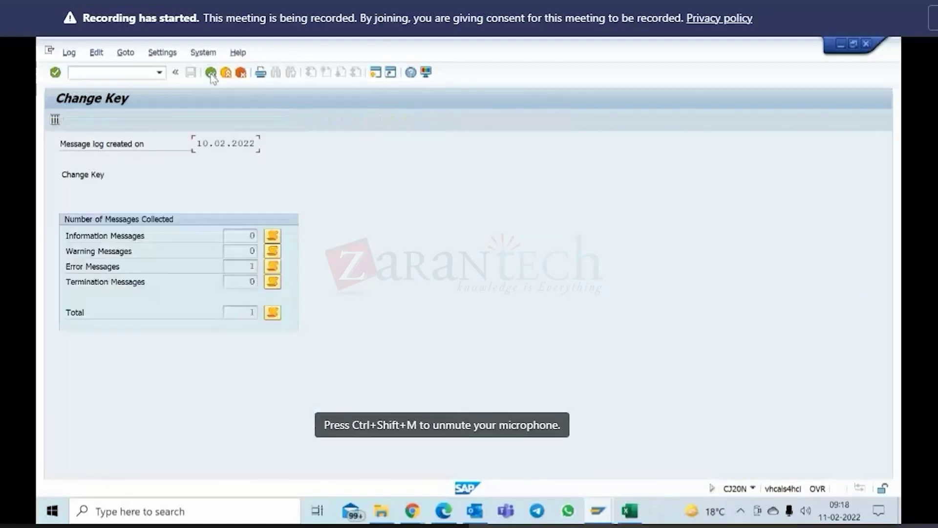
left_click(210, 74)
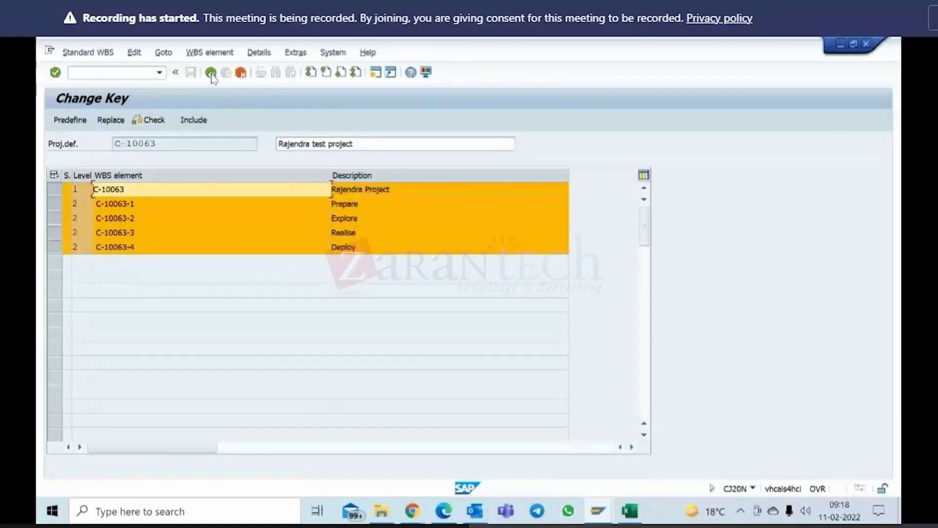
left_click(210, 74)
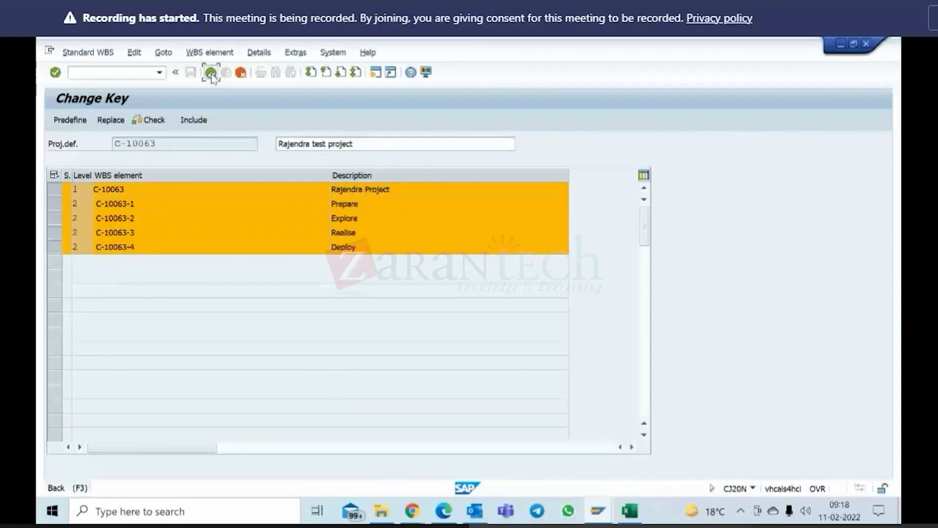
left_click(241, 74)
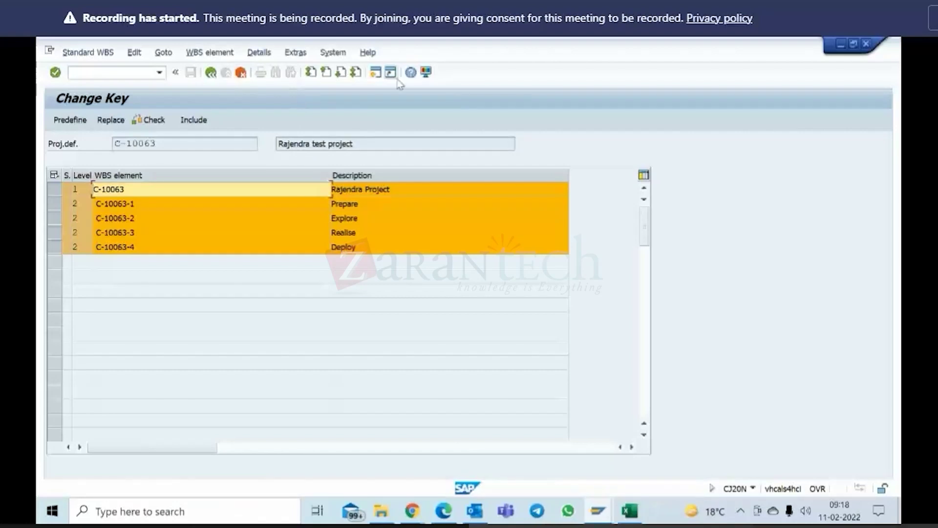
Step: Open a new SAP session and start transaction CN43N for the WBS element overview
left_click(376, 72)
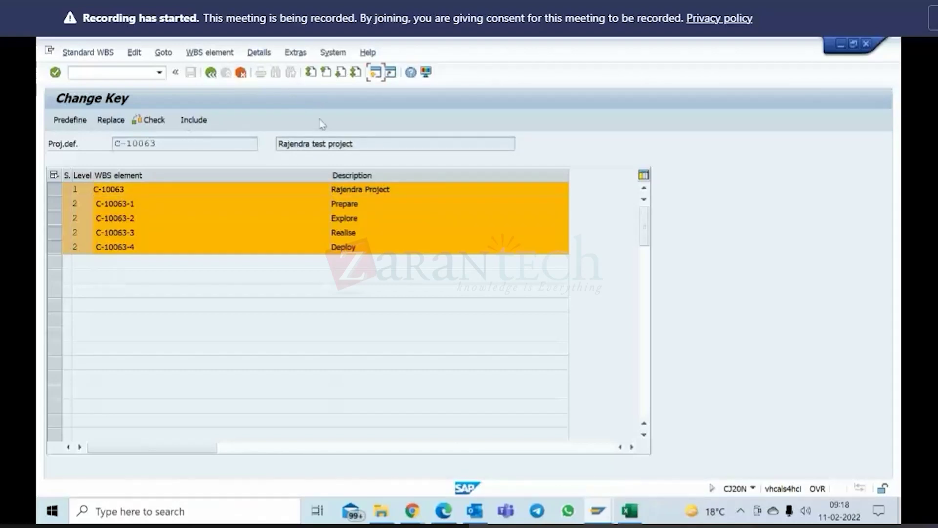
type("se")
key("BackSpace")
key("BackSpace")
type("cn42")
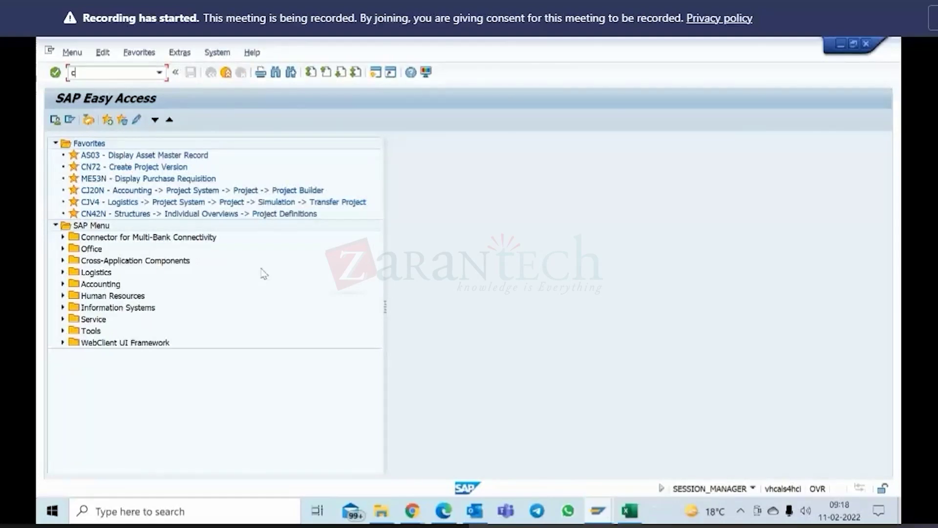
key("BackSpace")
type("3n")
key("Return")
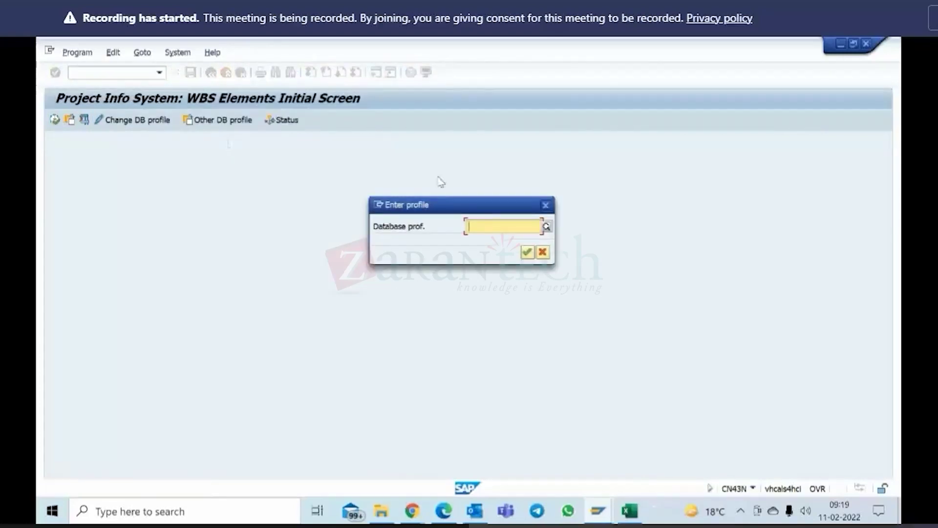
left_click(501, 227)
left_click(502, 239)
left_click(528, 252)
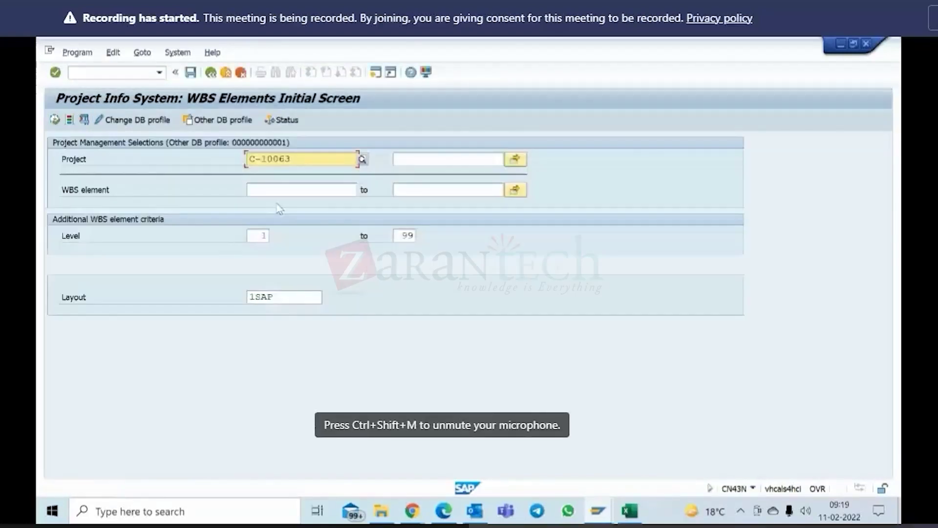
Step: Set the project selection to C-100* and run the WBS element report
left_click(294, 160)
key("BackSpace")
key("BackSpace")
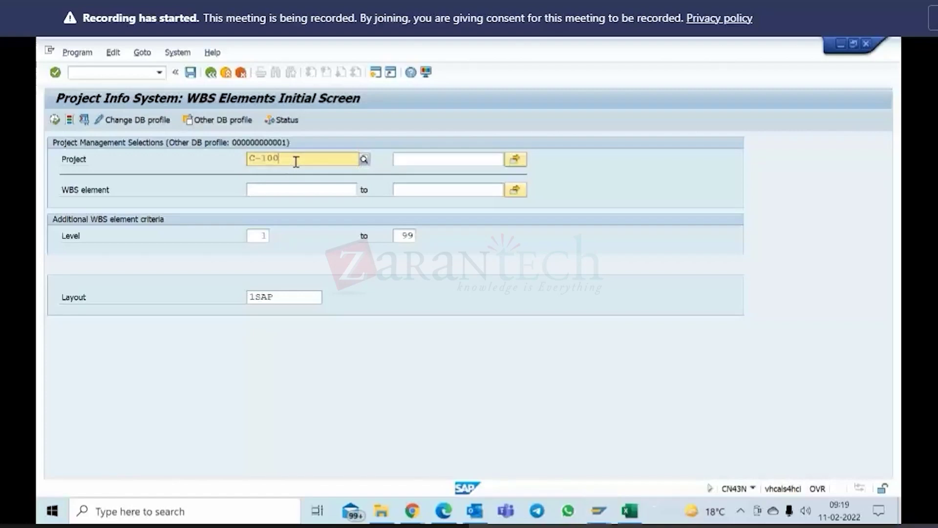
type("*")
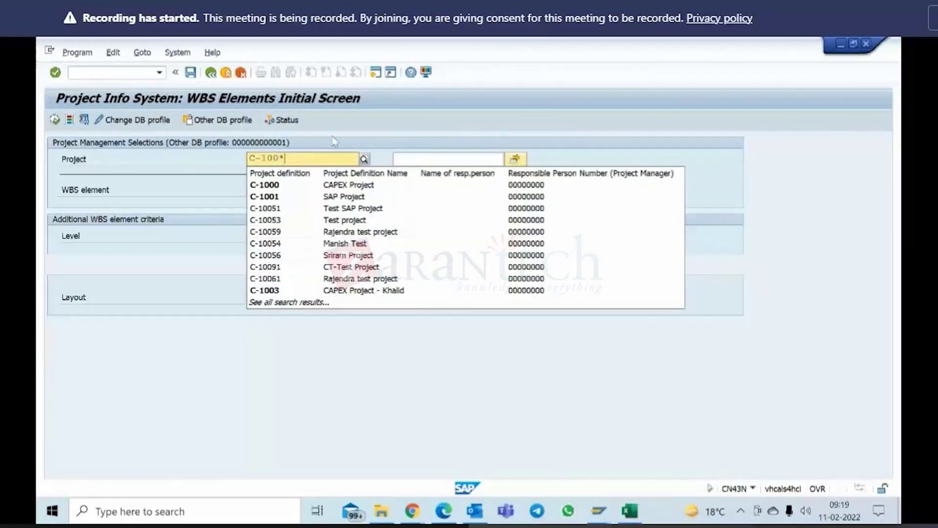
left_click(333, 138)
left_click(55, 120)
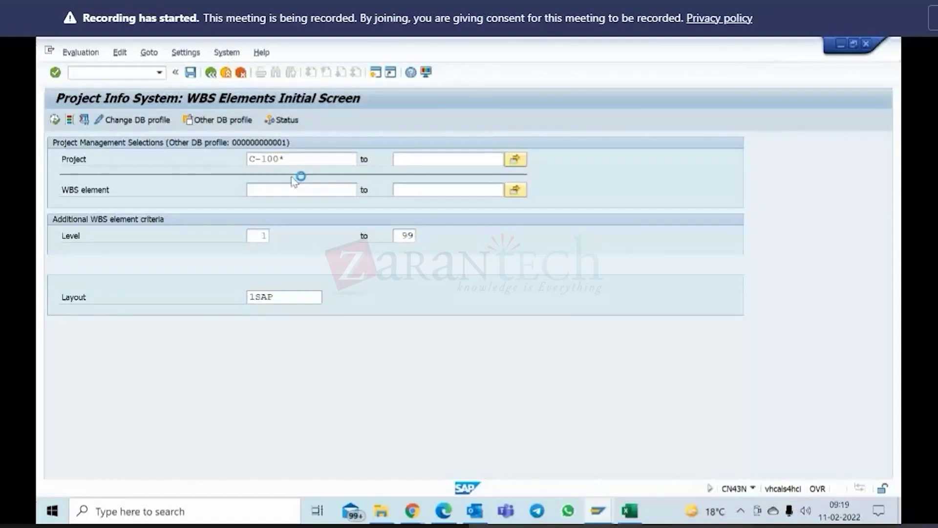
Step: Look through the WBS elements list for used keys and mark the rows of C-10062 and C-10063
scroll(267, 237, "down", 15)
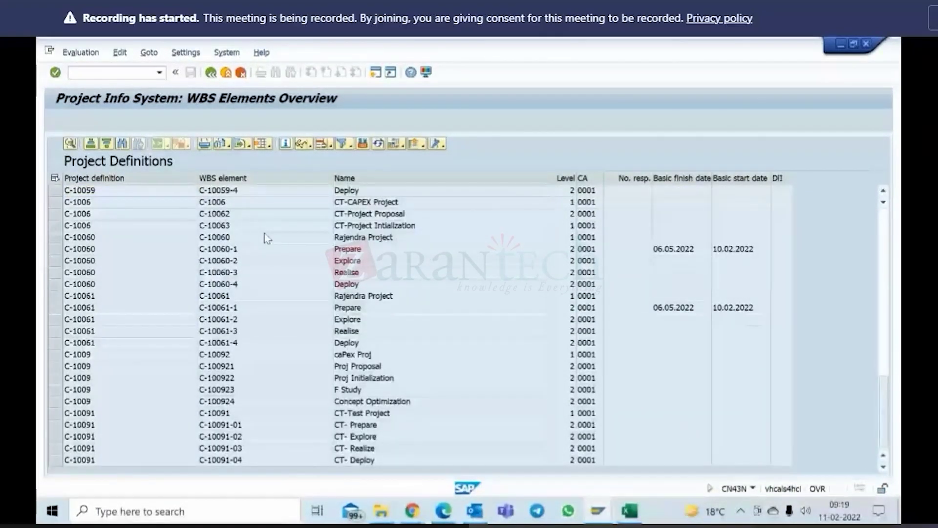
left_click(248, 287)
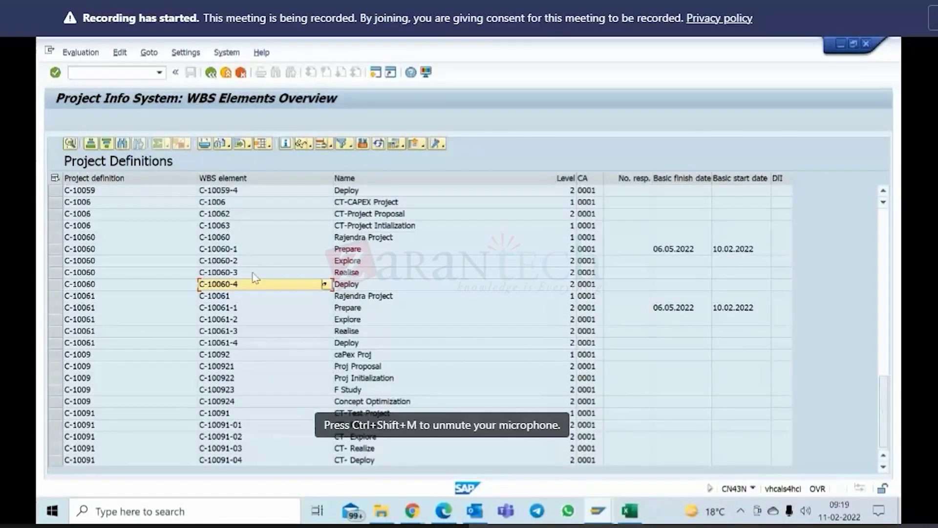
mouse_move(54, 213)
left_mouse_down()
mouse_move(56, 238)
mouse_move(57, 224)
left_mouse_up()
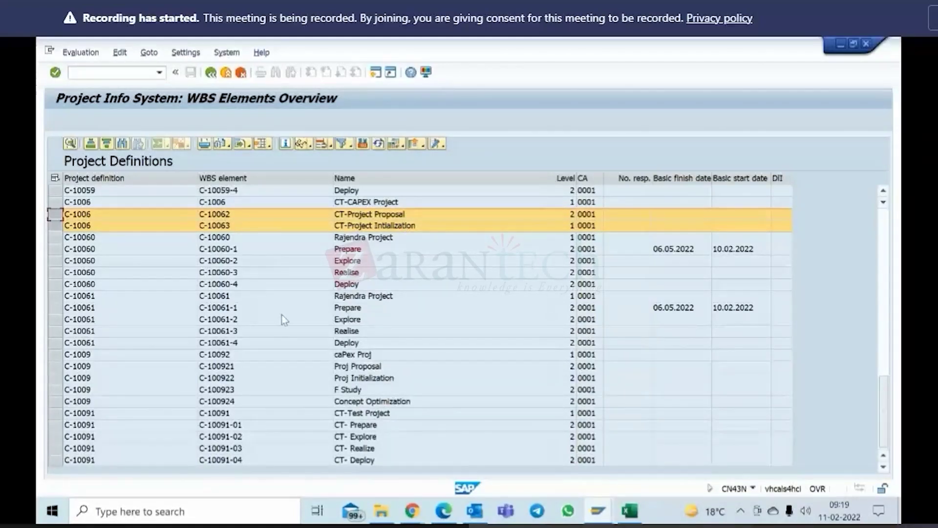
Step: Switch back to the Change Key session and leave the C-10063 project copy for the Project Builder start screen
left_click(598, 511)
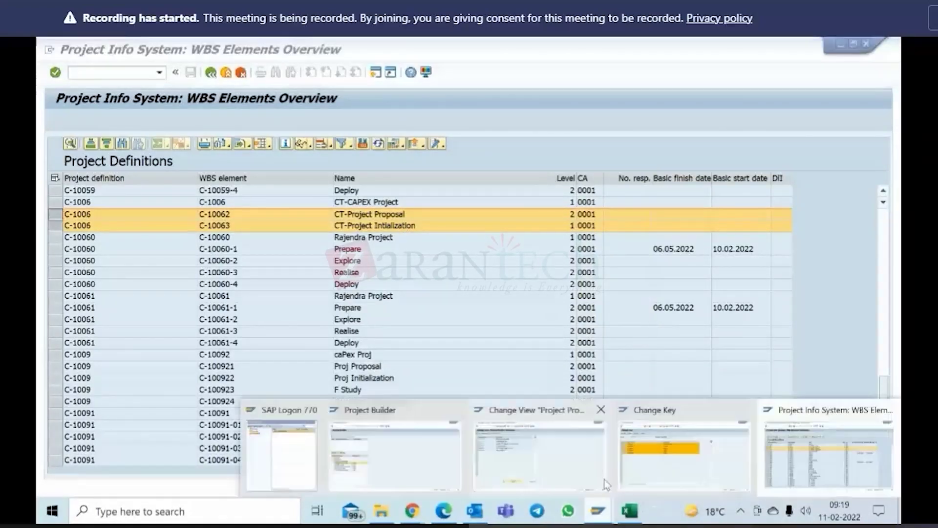
left_click(629, 445)
left_click(213, 76)
left_click(242, 73)
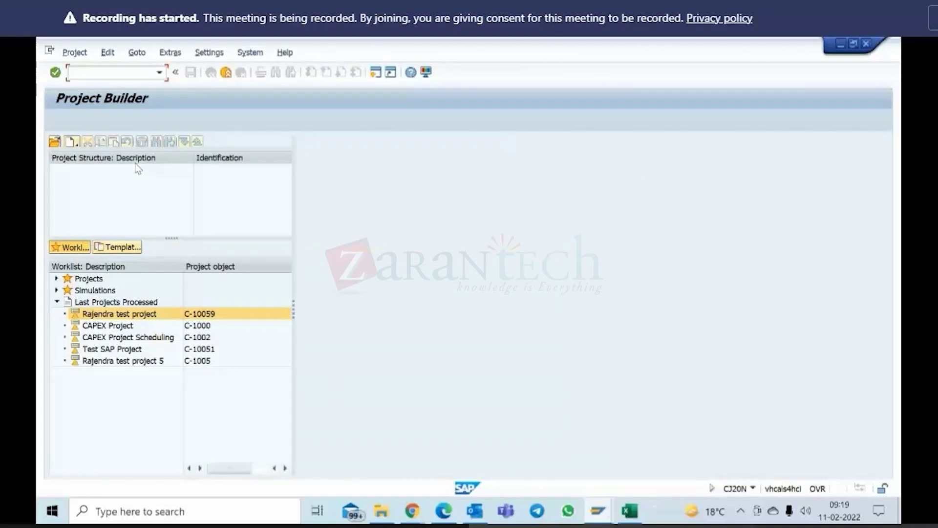
Step: Copy project C-10059 to a new project definition C-10064 and accept the warning
left_click(72, 141)
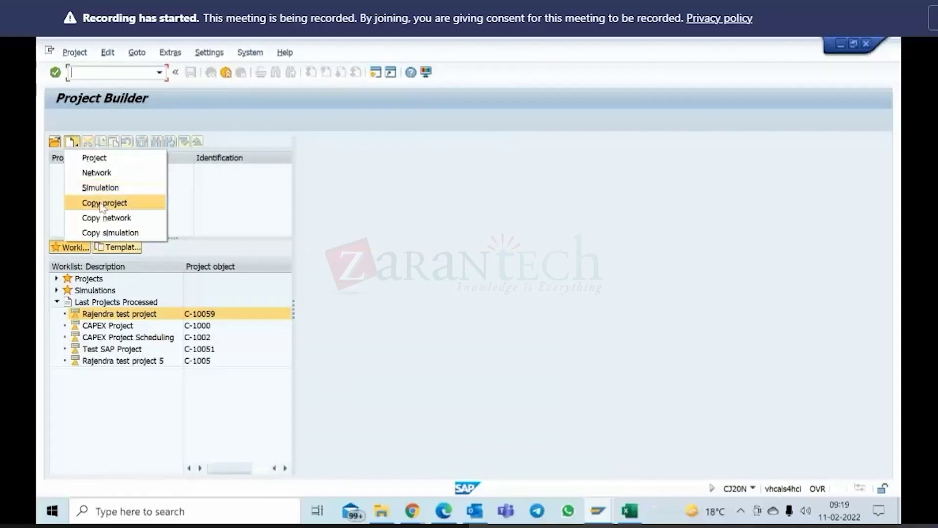
left_click(101, 203)
left_click(189, 178)
key("BackSpace")
type("4")
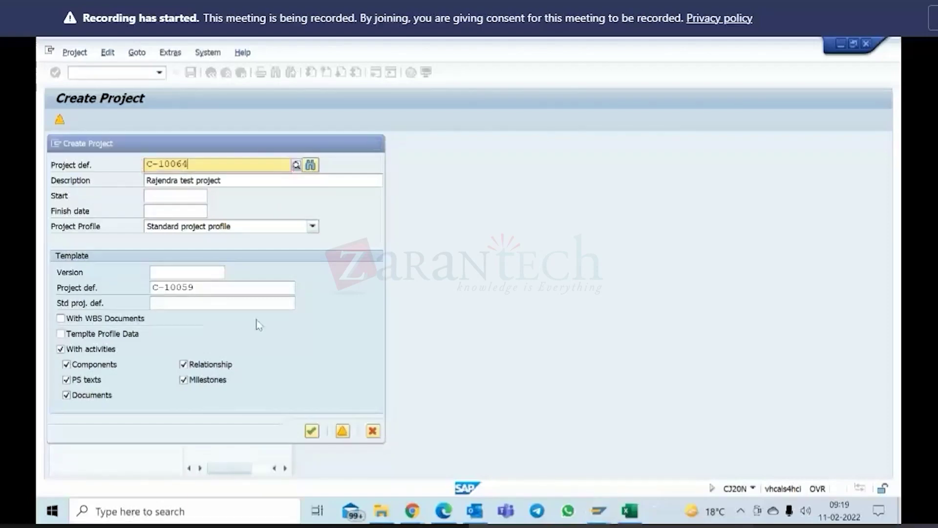
left_click(311, 430)
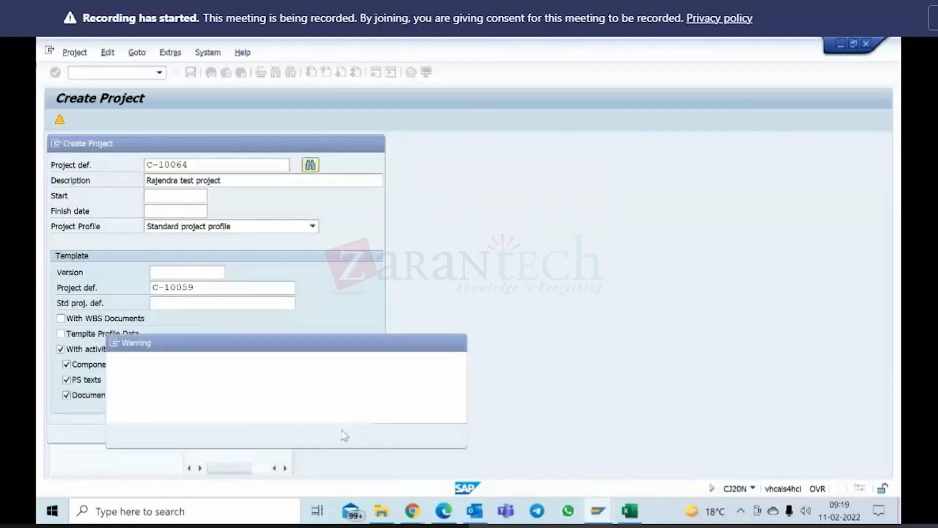
left_click(393, 435)
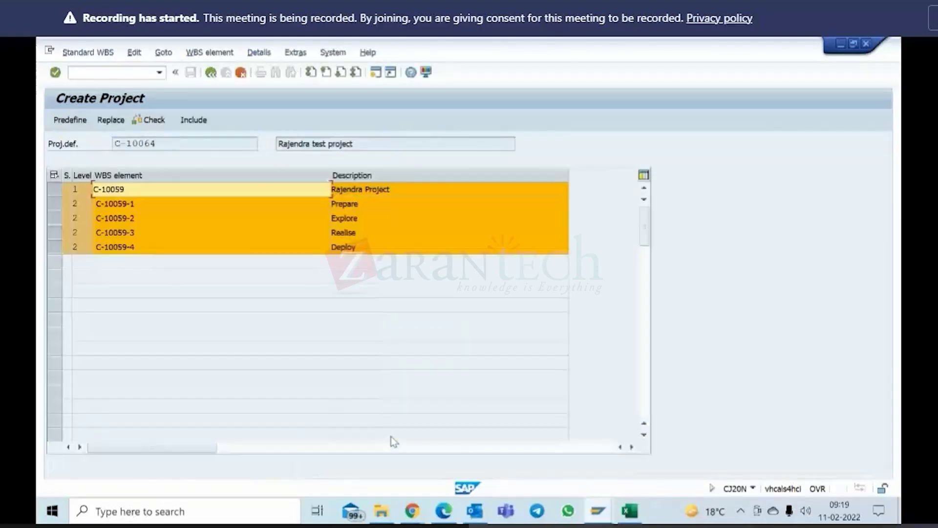
Step: Replace C-10059 with C-10064 in the WBS element keys, check them, and include the elements in the project
left_click(113, 119)
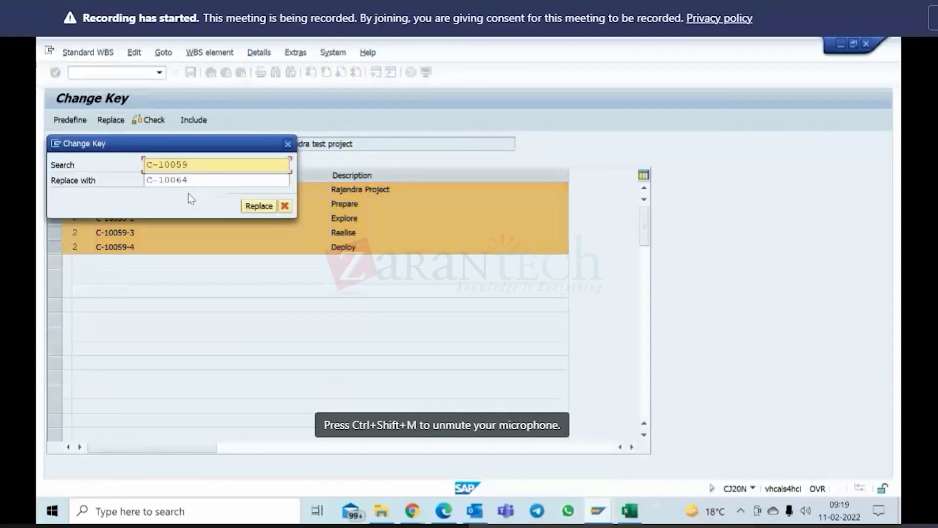
left_click(255, 207)
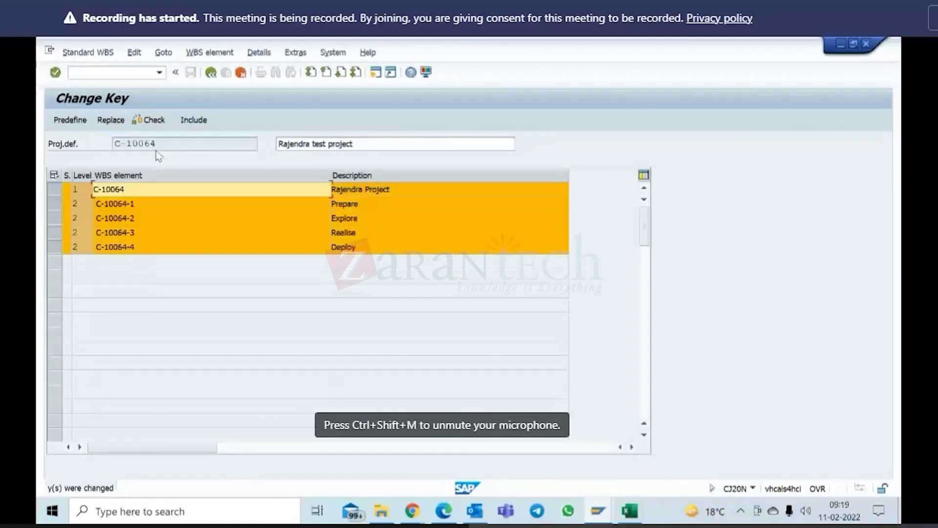
left_click(152, 121)
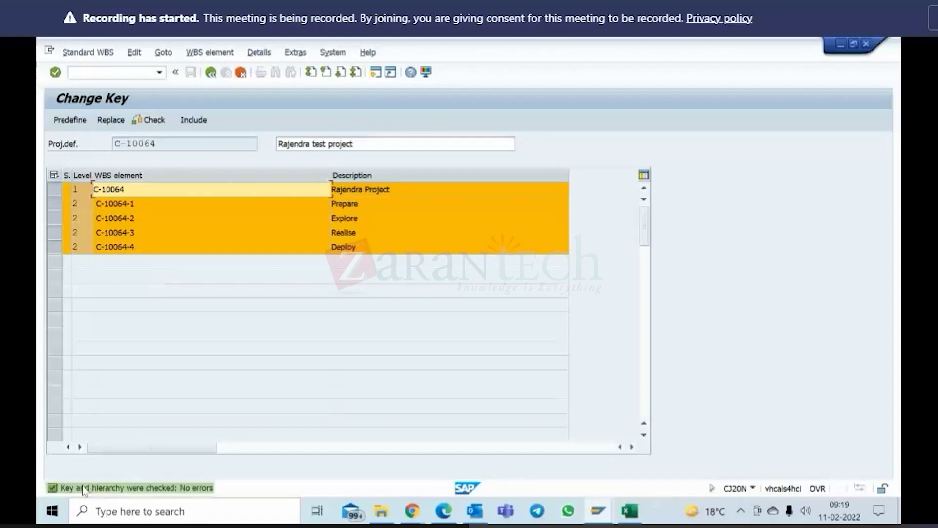
left_click(192, 122)
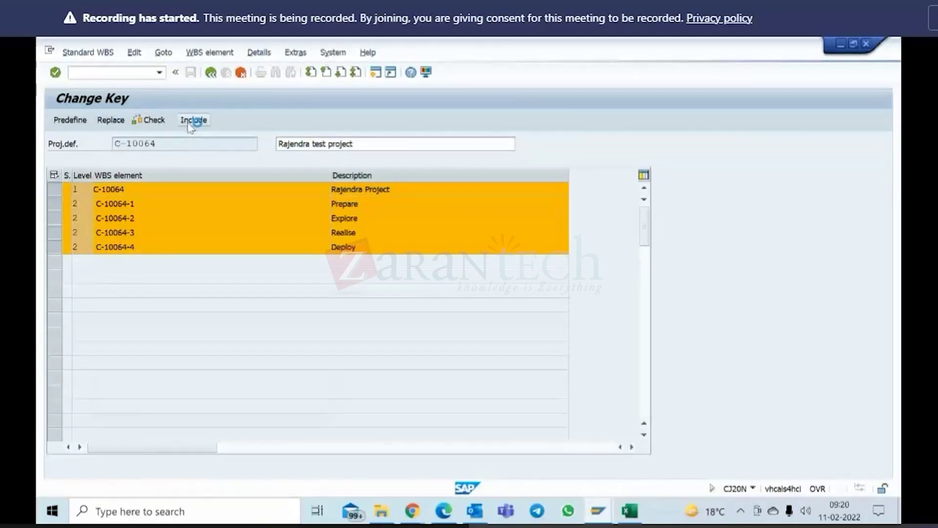
left_click(191, 122)
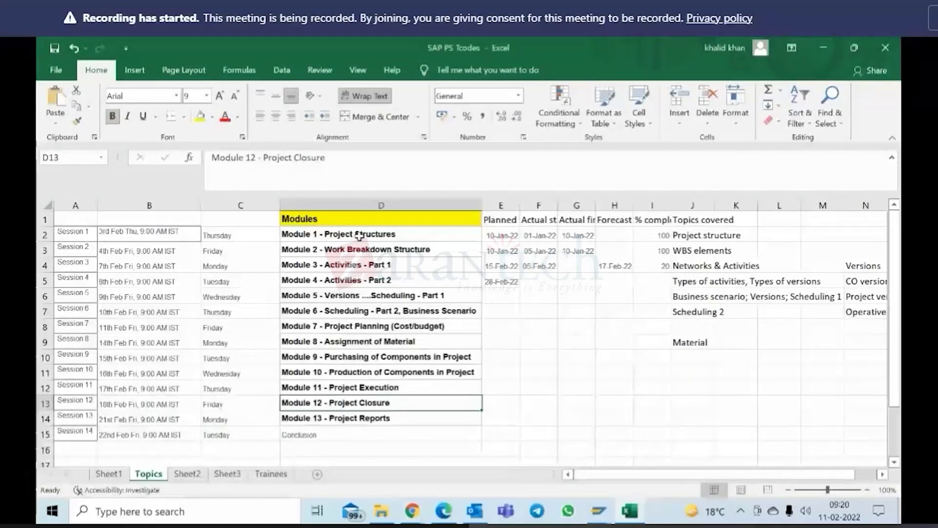
Step: Go through the course modules on the Topics sheet of the SAP PS Tcodes workbook, from Module 1 to Module 7
left_click(362, 236)
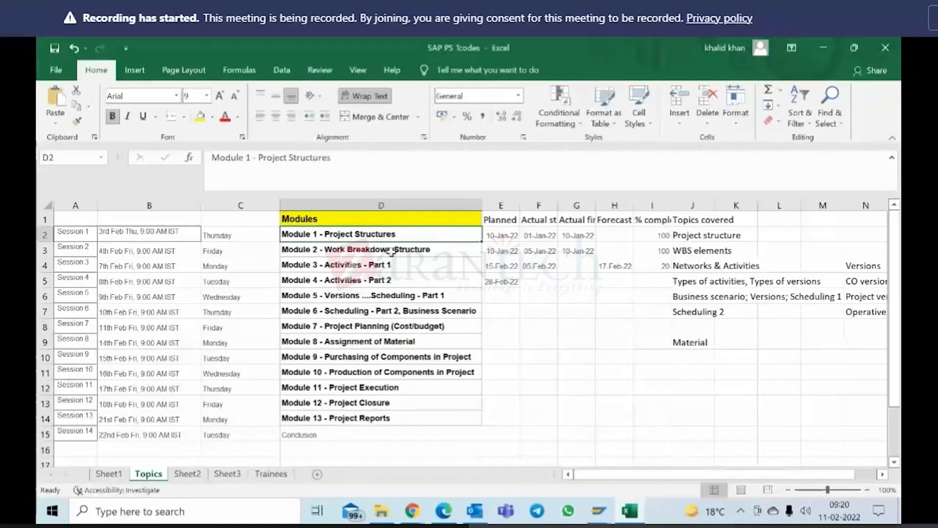
left_click(371, 252)
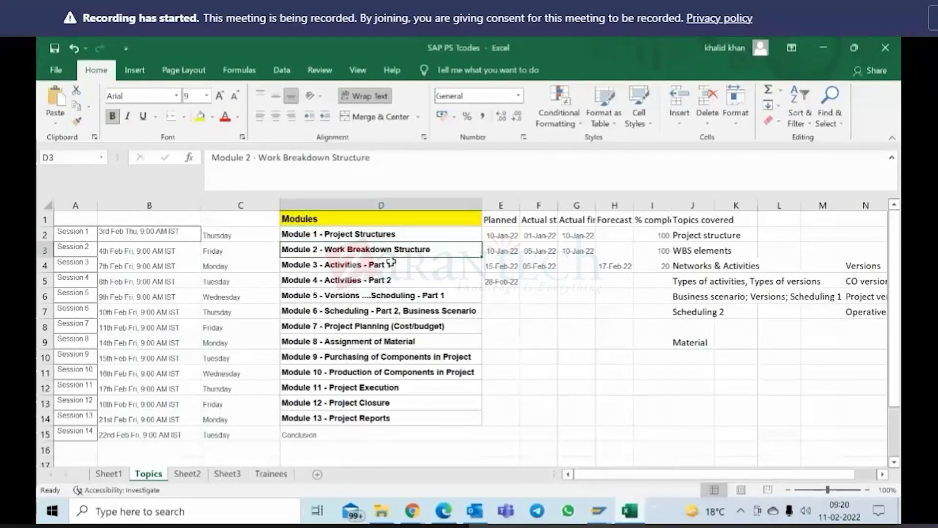
left_click(358, 267)
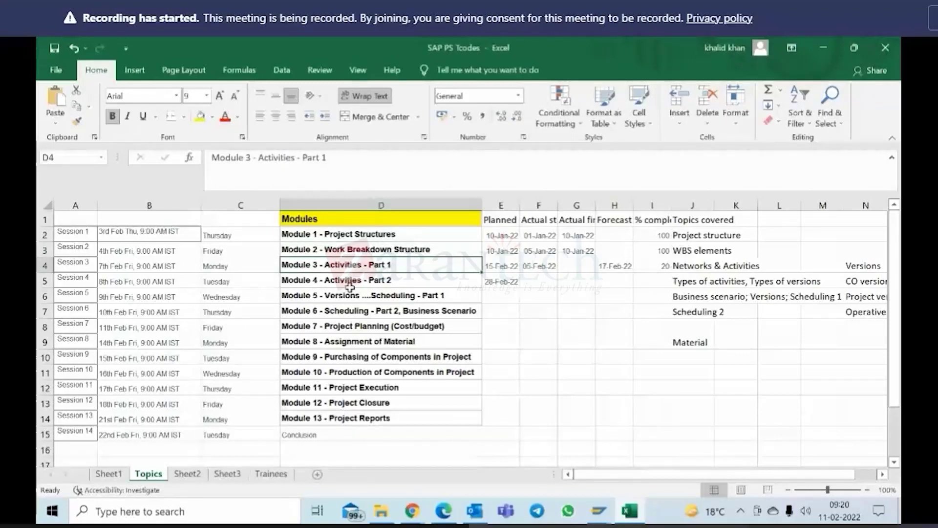
left_click(348, 281)
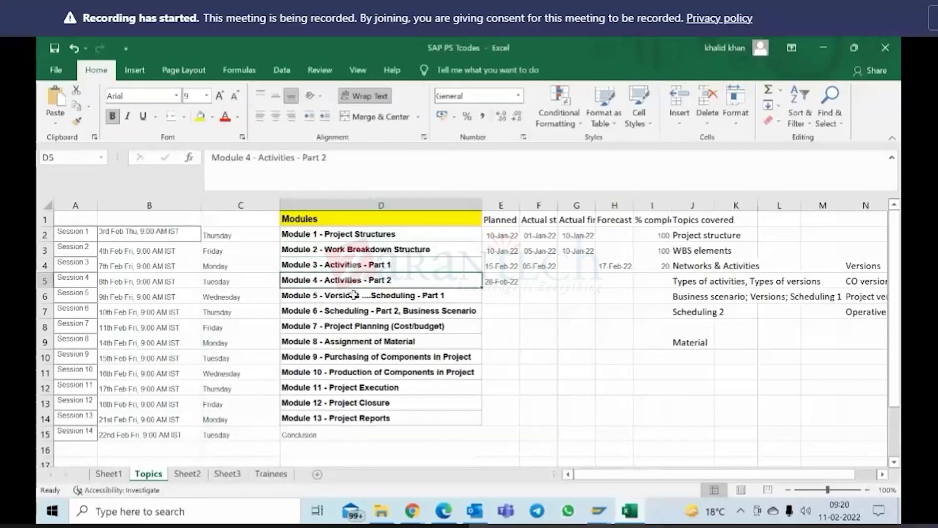
left_click(346, 296)
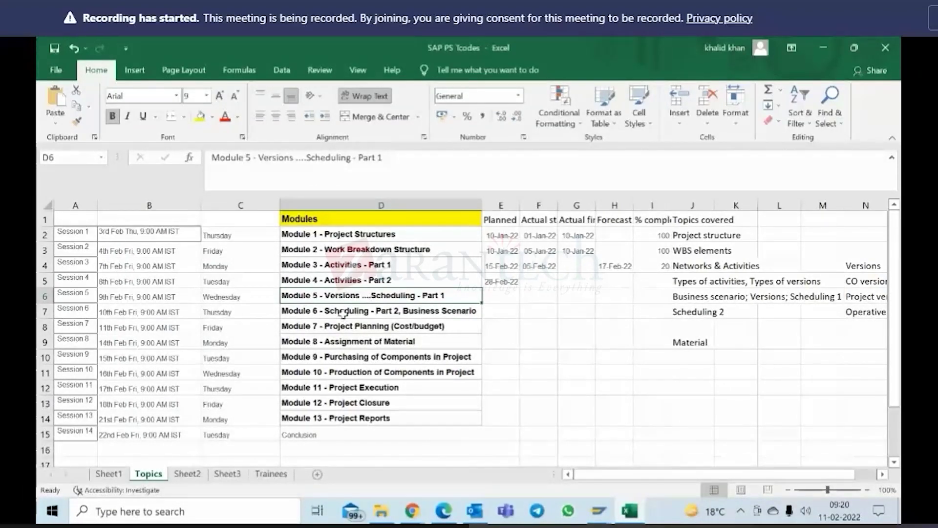
left_click(343, 313)
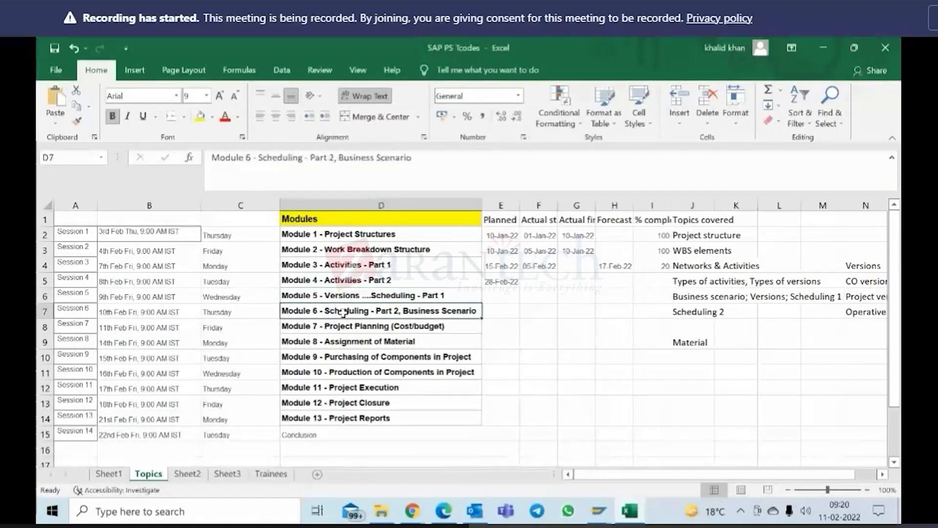
left_click(378, 327)
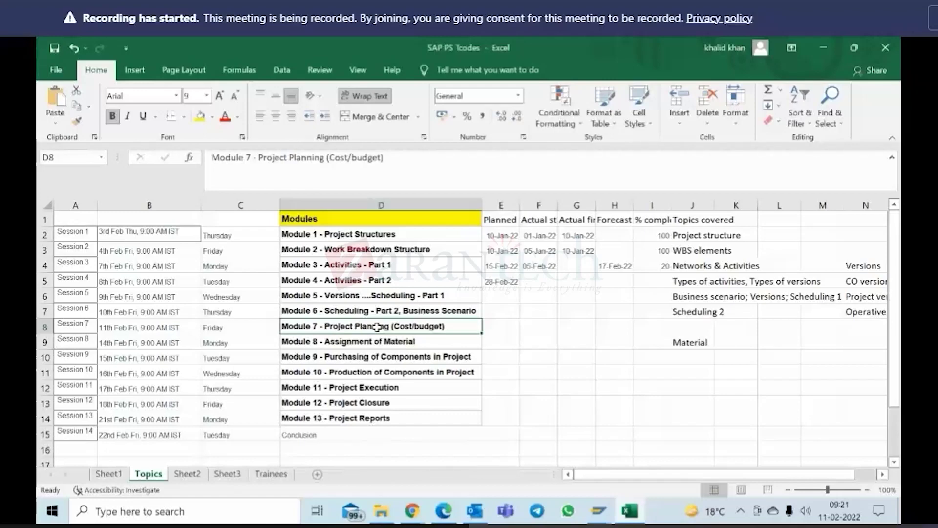
Step: Switch to the SAP Project Builder, open CAPEX Project C-1000 to view its structure, and leave it again
mouse_move(597, 512)
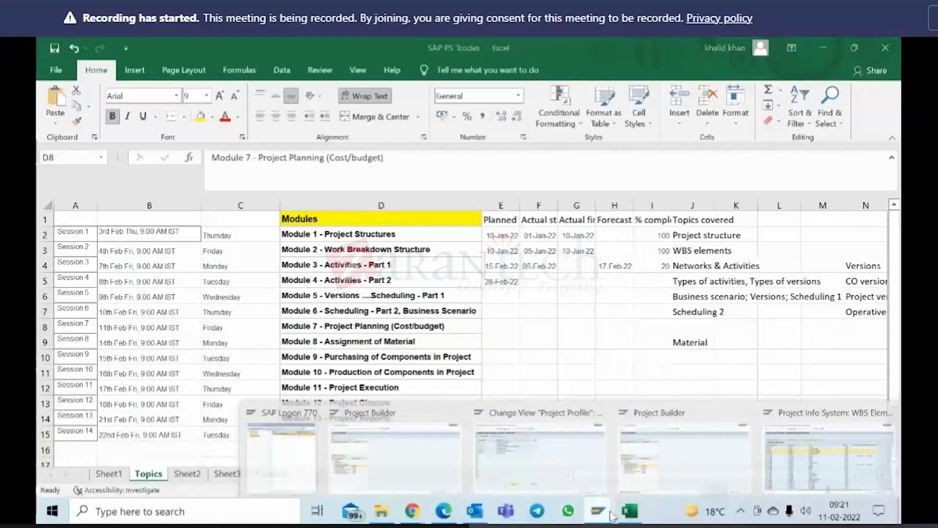
left_click(711, 435)
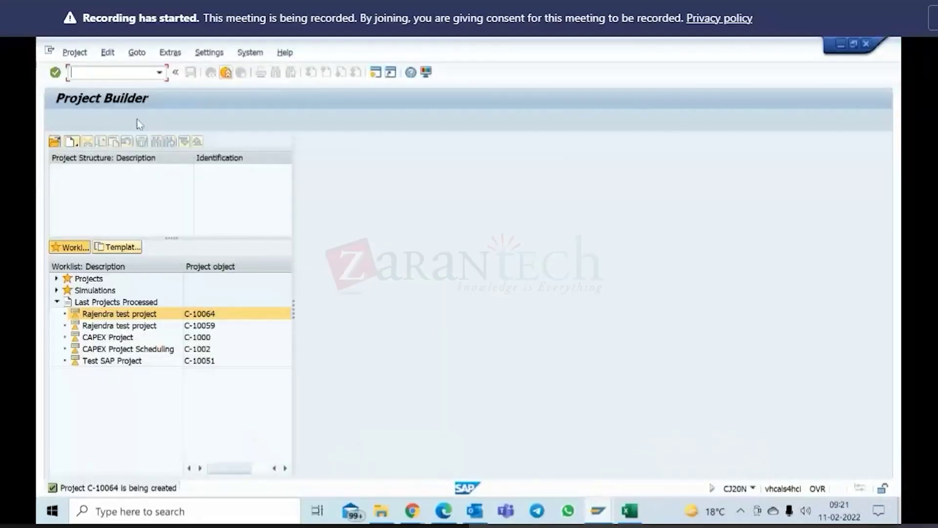
double_click(130, 337)
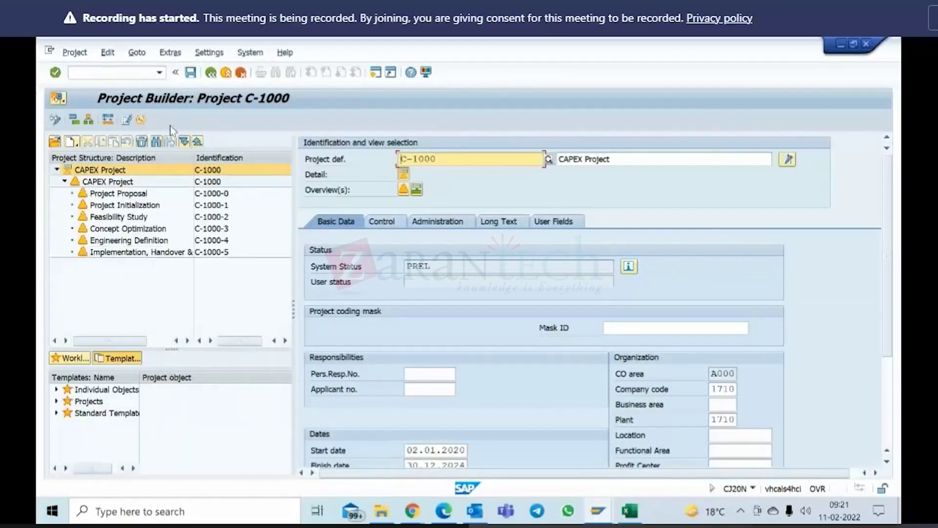
left_click(211, 74)
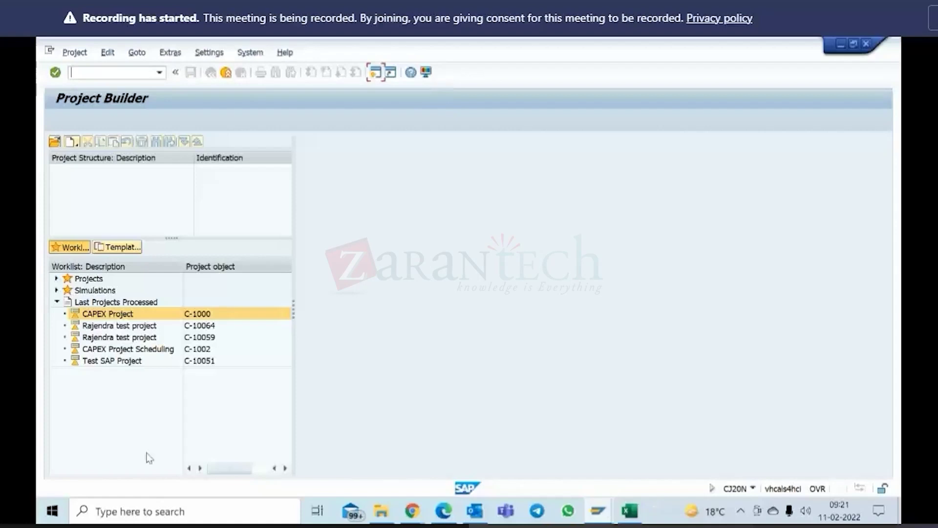
Step: Switch to the Chrome window that holds the training presentations
mouse_move(419, 510)
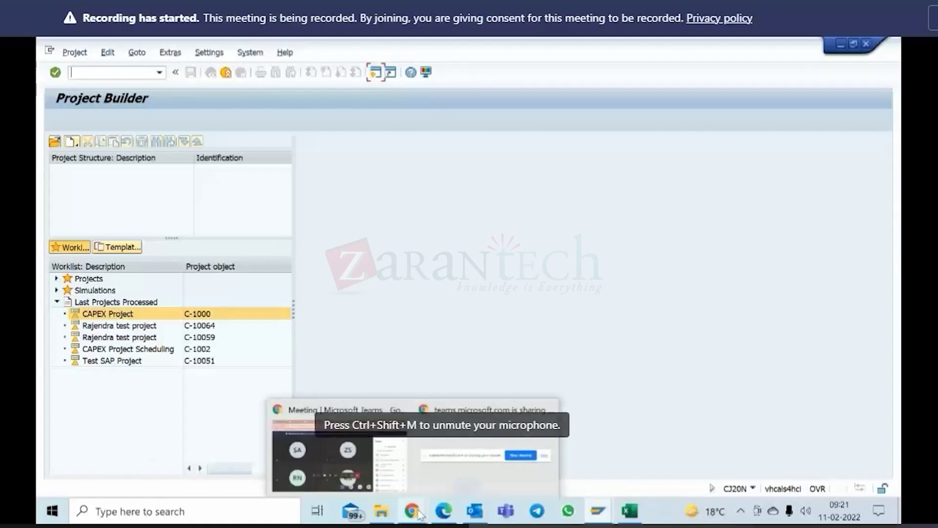
left_click(335, 442)
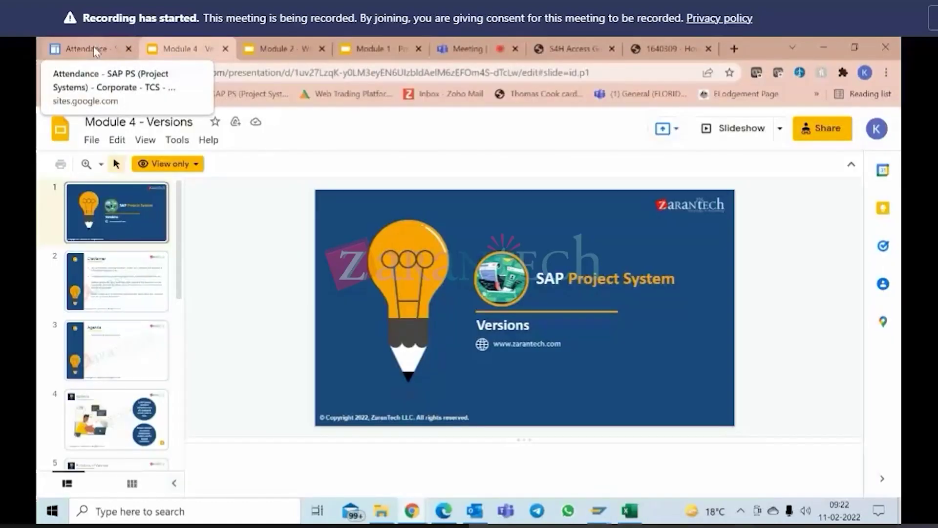
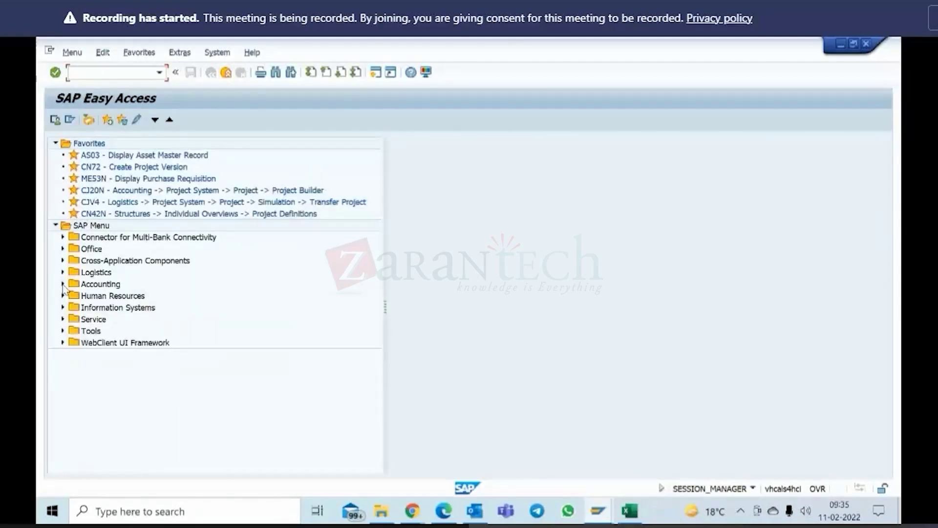
Step: Expand Accounting, Project System, Financials and Planning in the SAP Easy Access tree
left_click(63, 285)
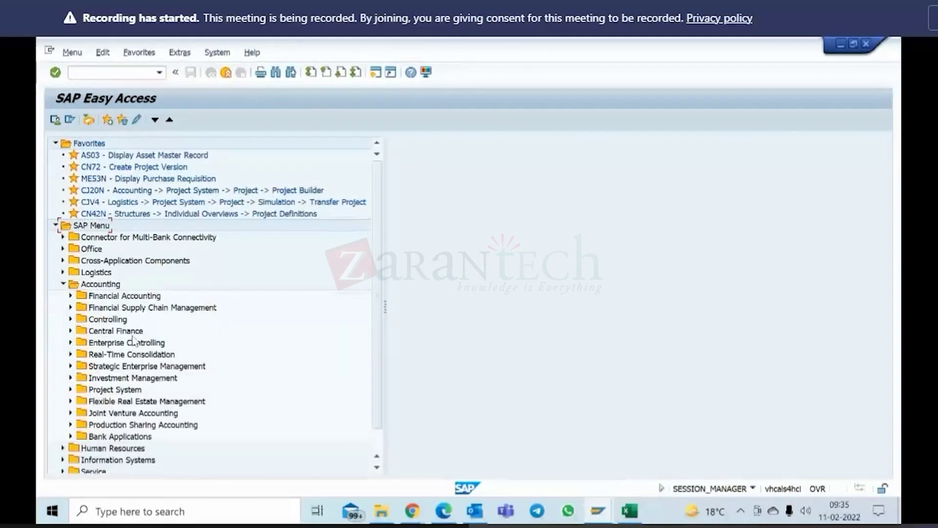
left_click(70, 390)
scroll(194, 334, "down", 3)
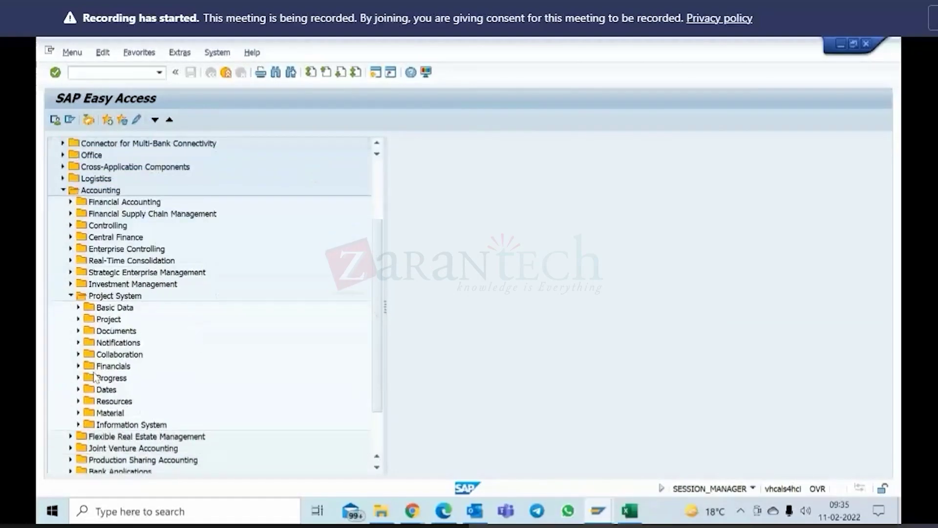
left_click(78, 367)
scroll(188, 352, "down", 2)
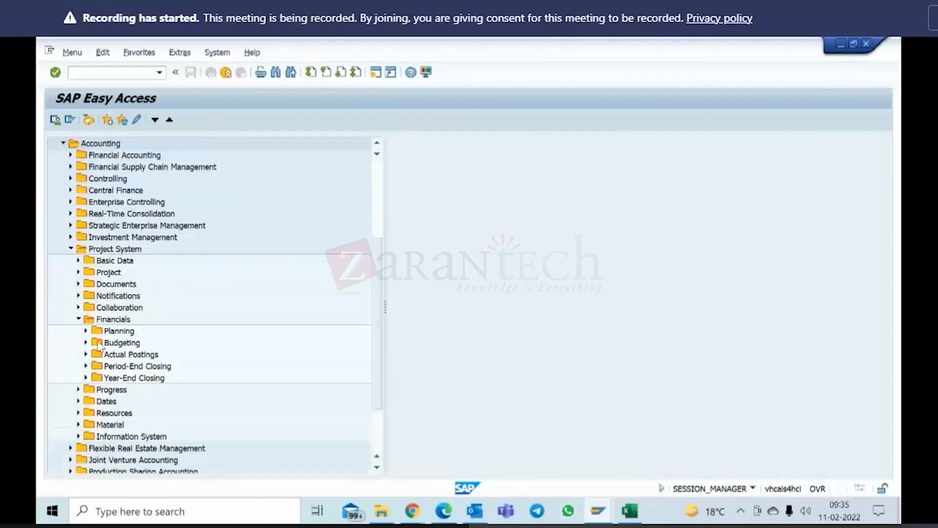
left_click(86, 331)
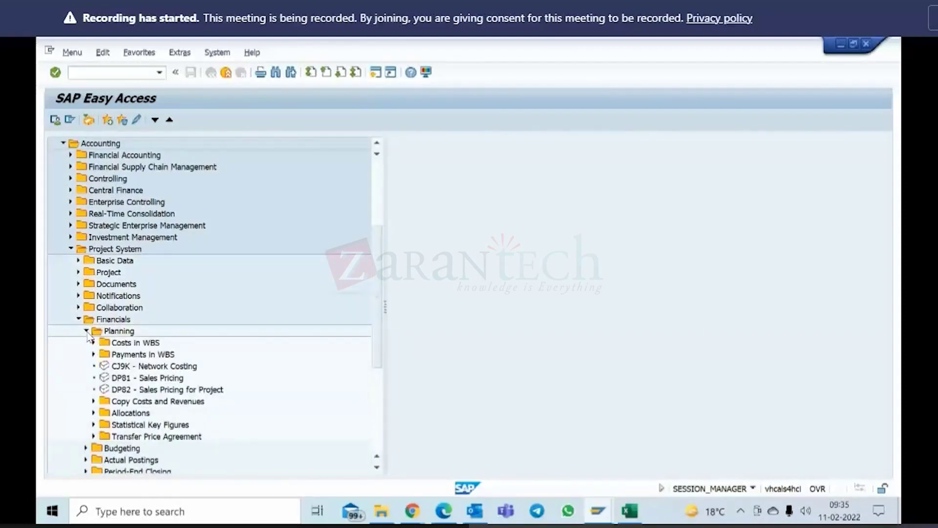
Step: Examine the Costs in WBS transactions and the other Planning and Budgeting entries under Financials
left_click(93, 342)
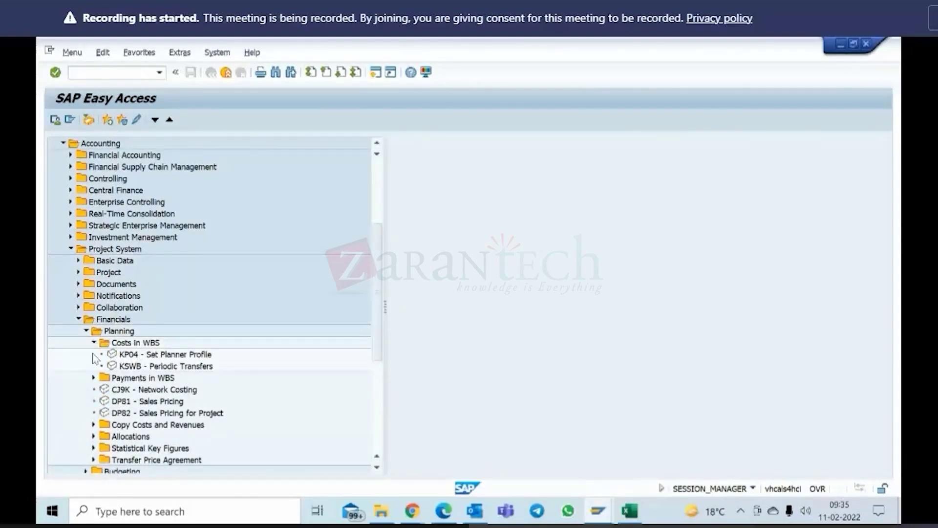
left_click(94, 342)
scroll(96, 348, "down", 3)
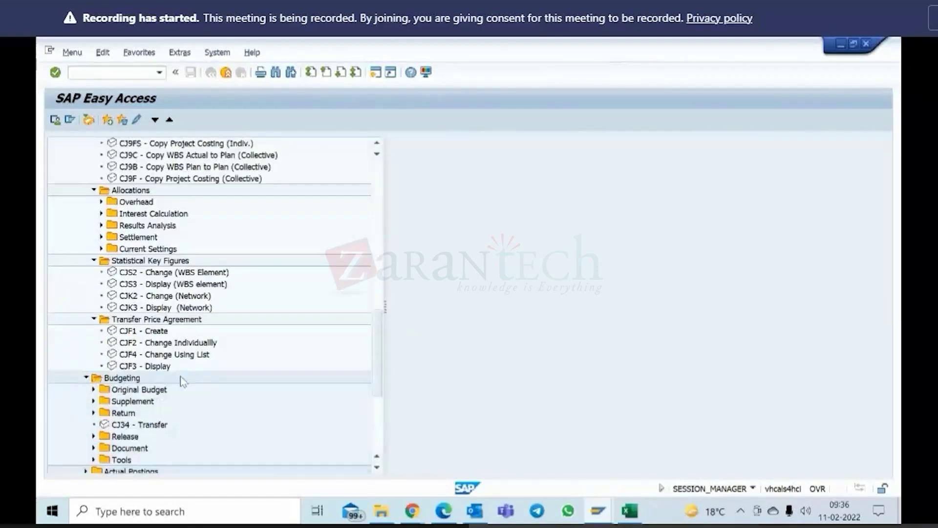
scroll(182, 381, "down", 2)
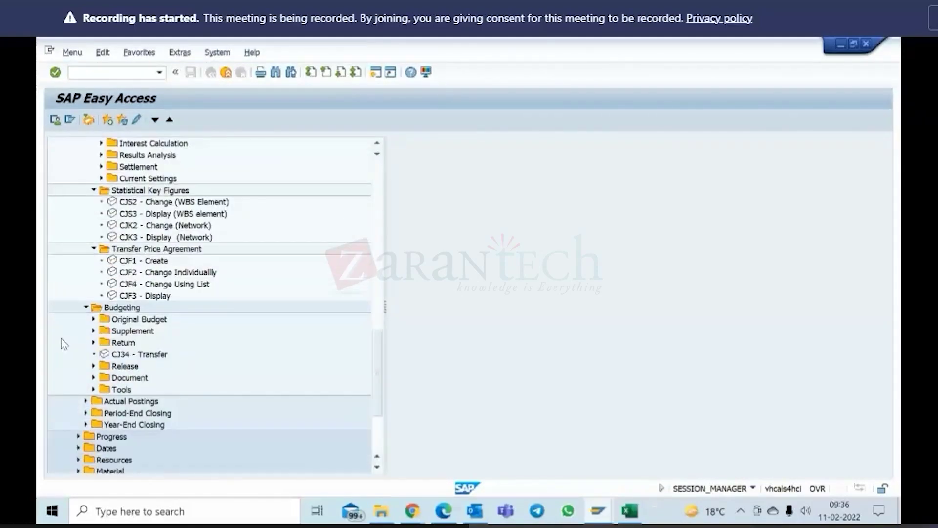
Step: Collapse the Budgeting folder and review the Planning entries under Project System Financials again
left_click(86, 307)
scroll(153, 323, "down", 2)
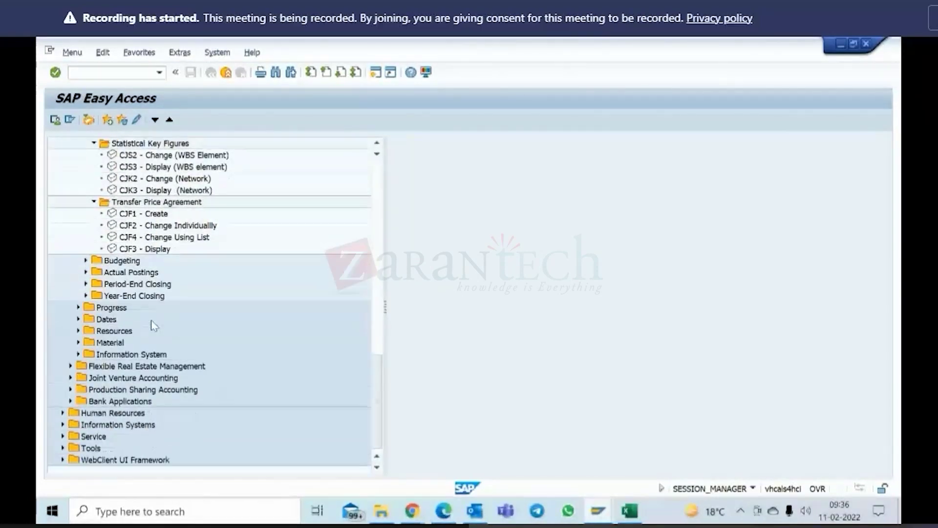
scroll(201, 377, "up", 4)
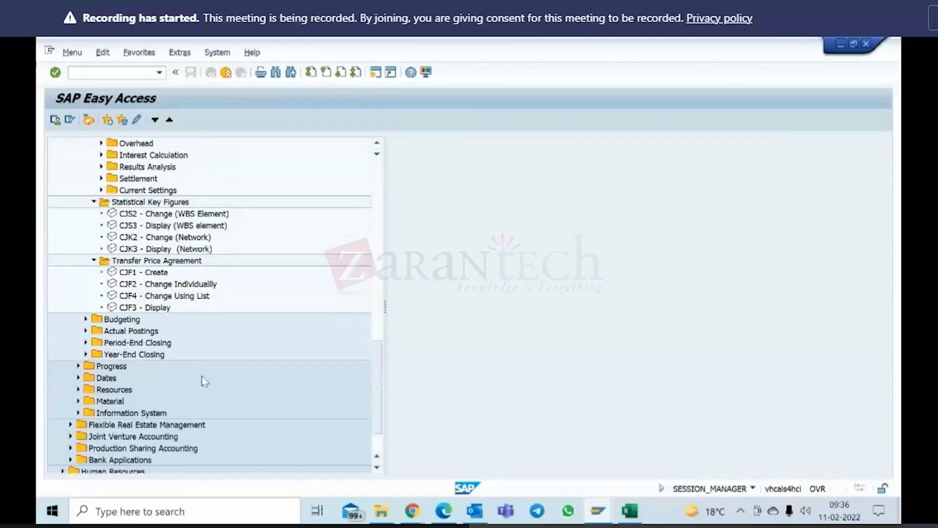
scroll(201, 376, "up", 3)
scroll(202, 380, "up", 5)
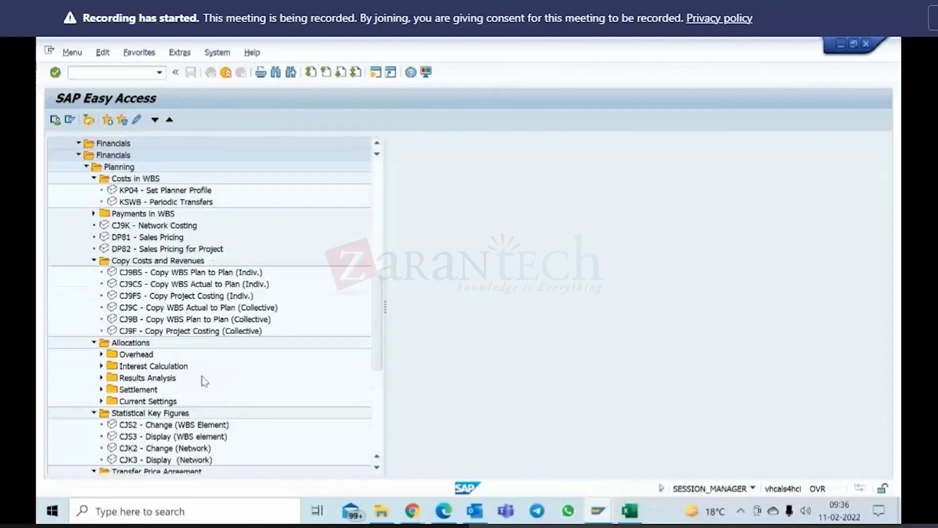
scroll(202, 380, "up", 3)
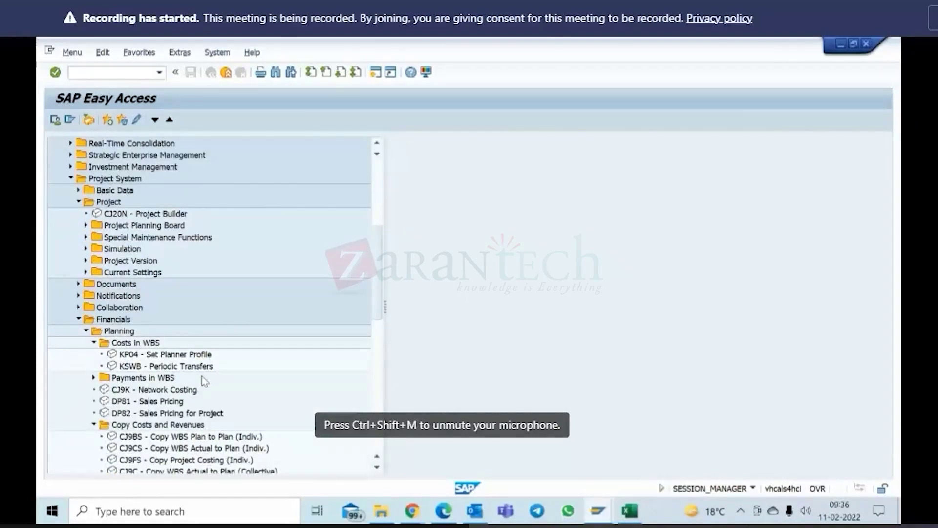
Step: Look through Special Maintenance Functions, Work Breakdown Structure (WBS) and Basic Data in the Project System tree
left_click(86, 237)
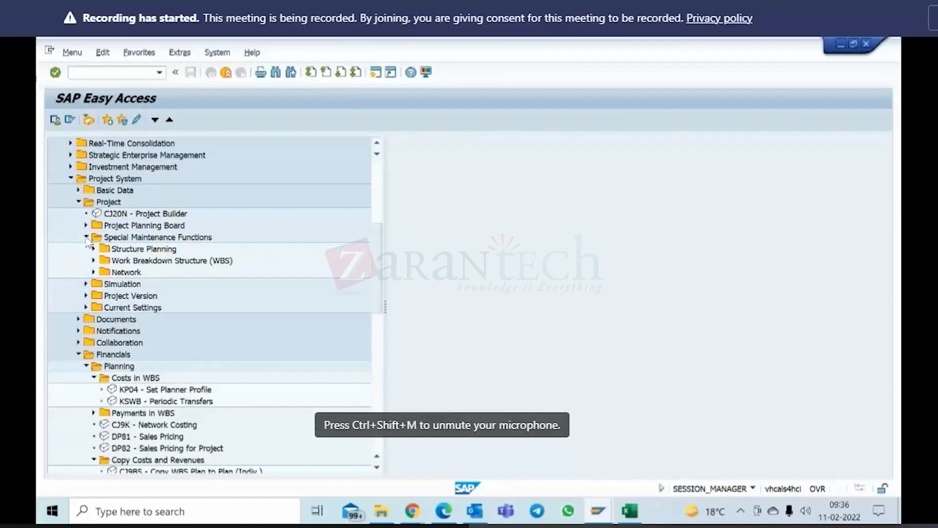
left_click(94, 261)
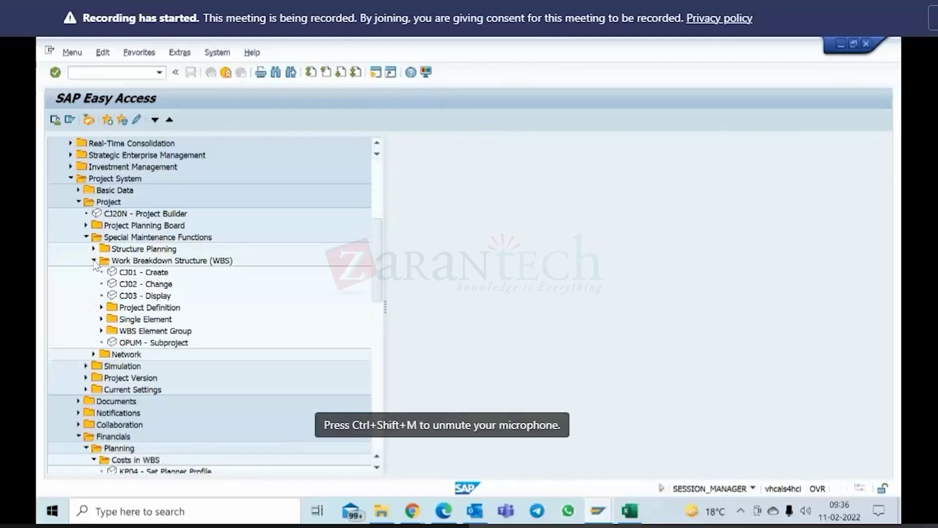
left_click(94, 261)
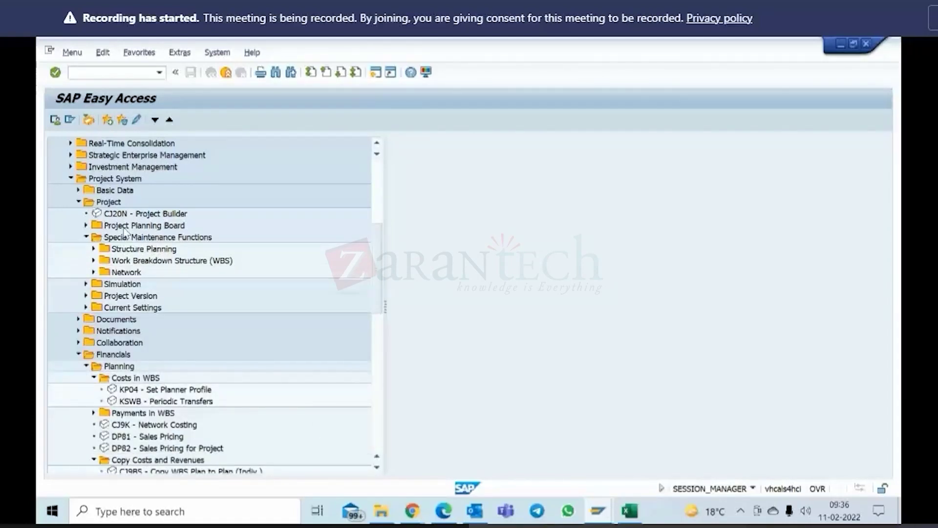
left_click(79, 190)
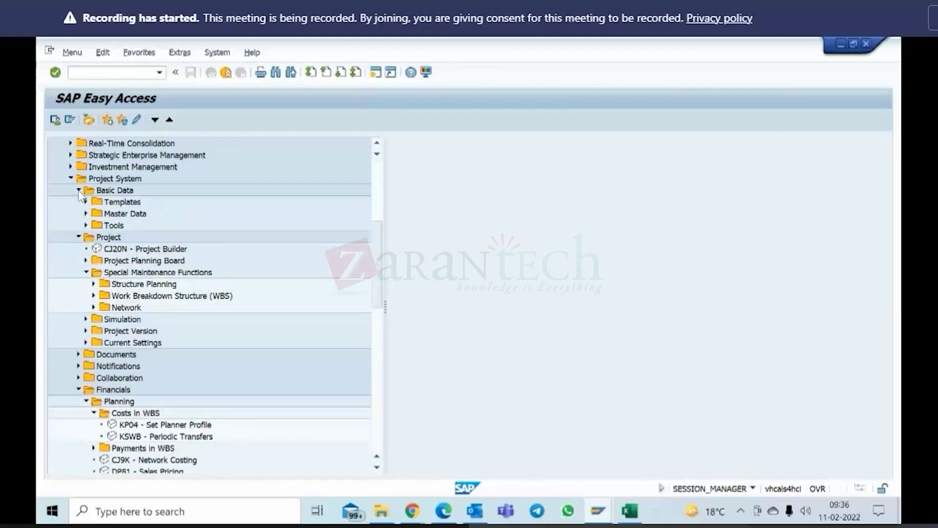
left_click(79, 191)
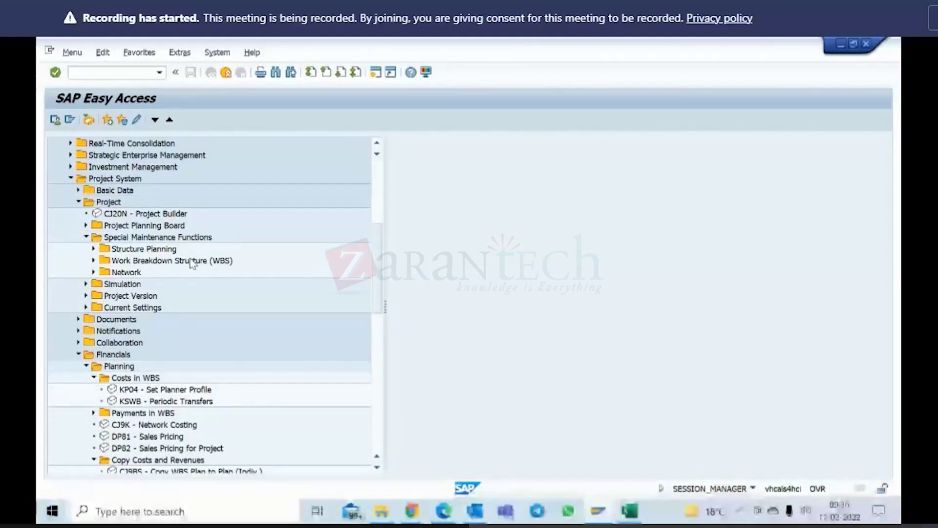
scroll(231, 264, "down", 1)
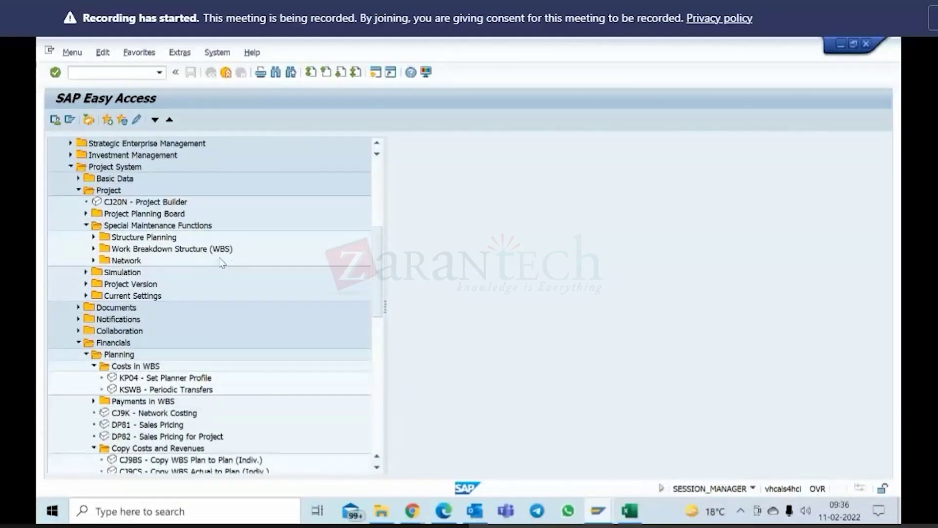
Step: Search the SAP menu tree for transaction cj40
scroll(220, 262, "up", 6)
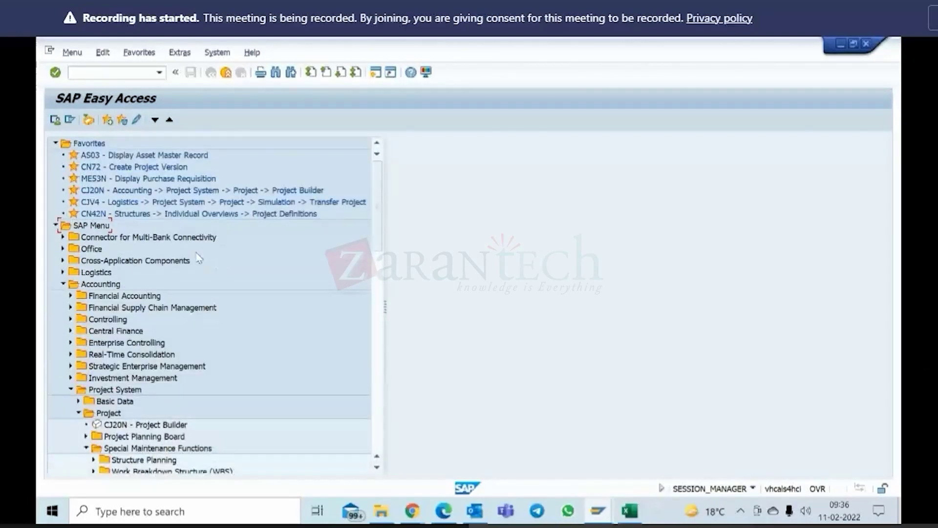
left_click(137, 180)
left_click(116, 157)
key("ctrl+f")
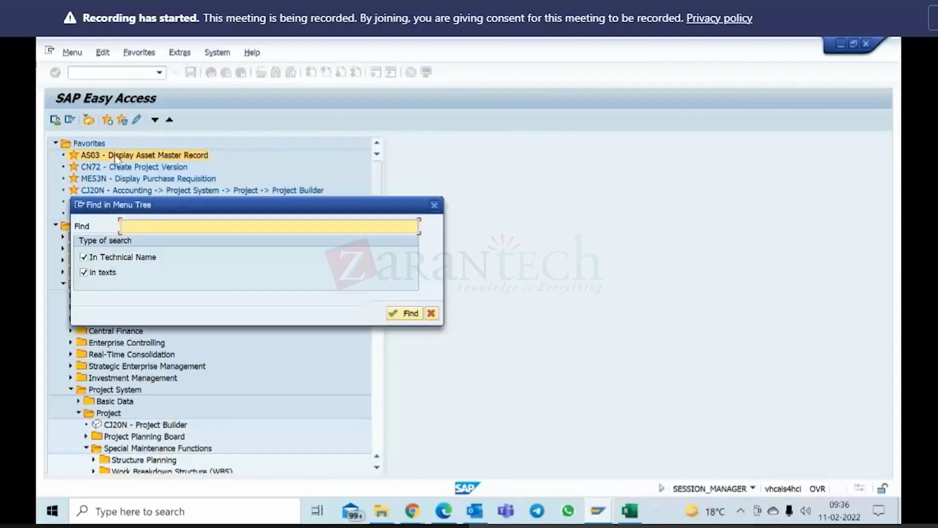
type("cj40")
key("Return")
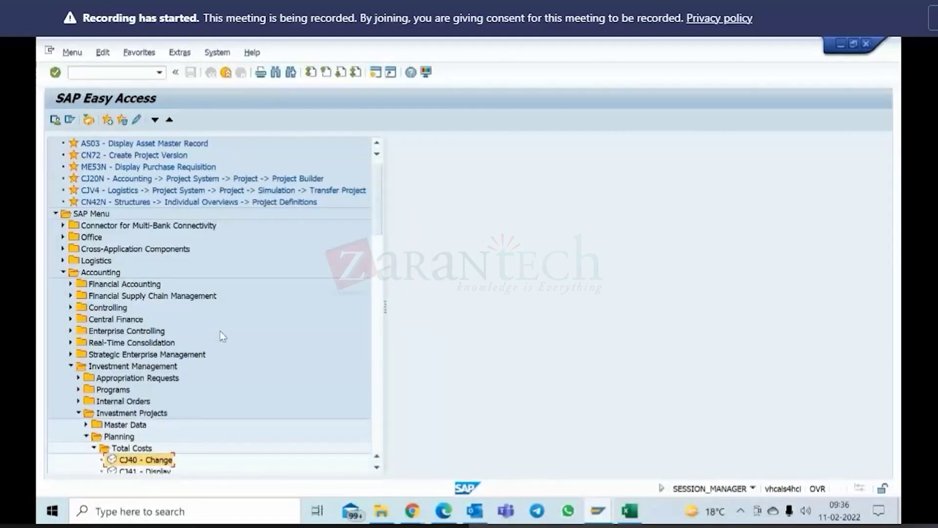
Step: Add CJ40 - Change from Total Costs under Investment Projects Planning to the favorites
scroll(193, 396, "down", 3)
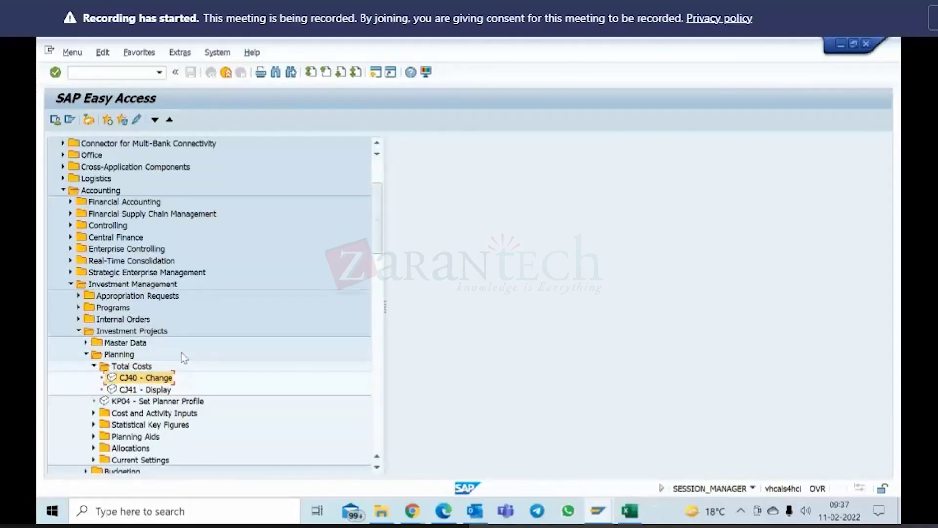
scroll(191, 353, "down", 2)
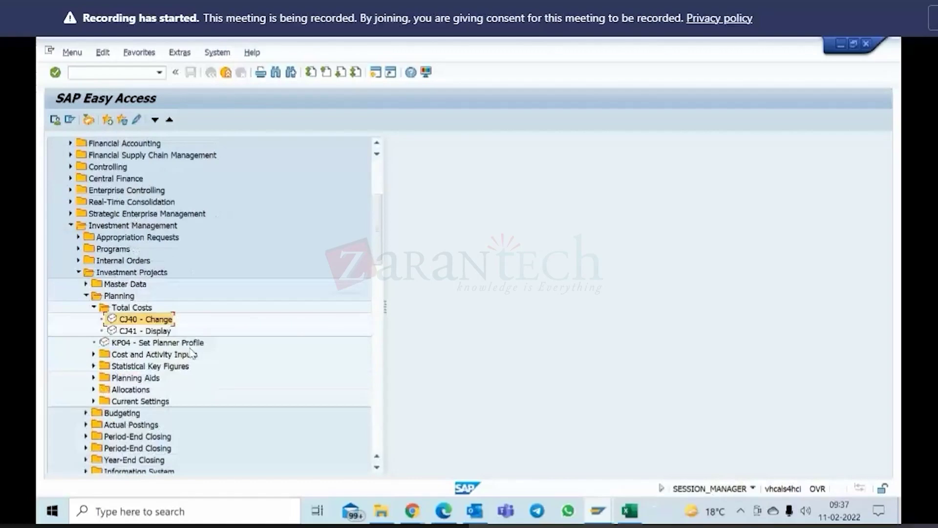
right_click(152, 324)
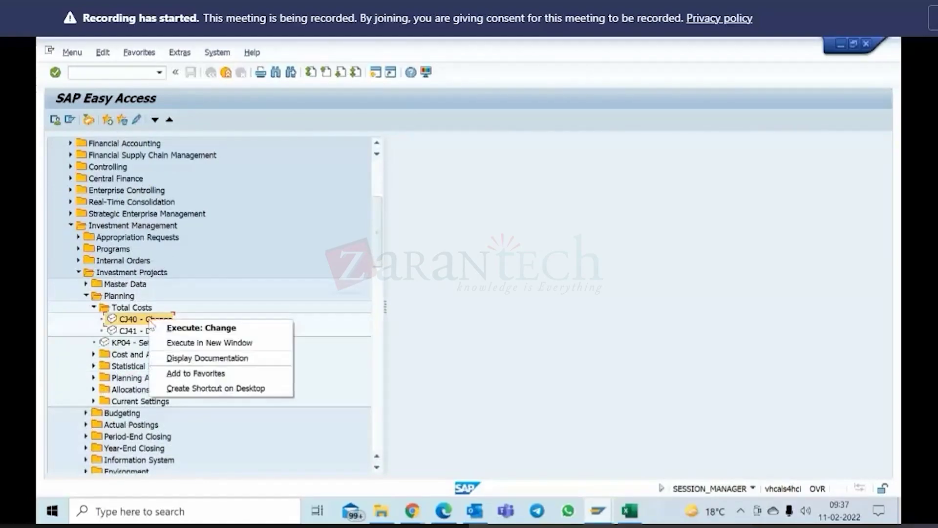
left_click(195, 370)
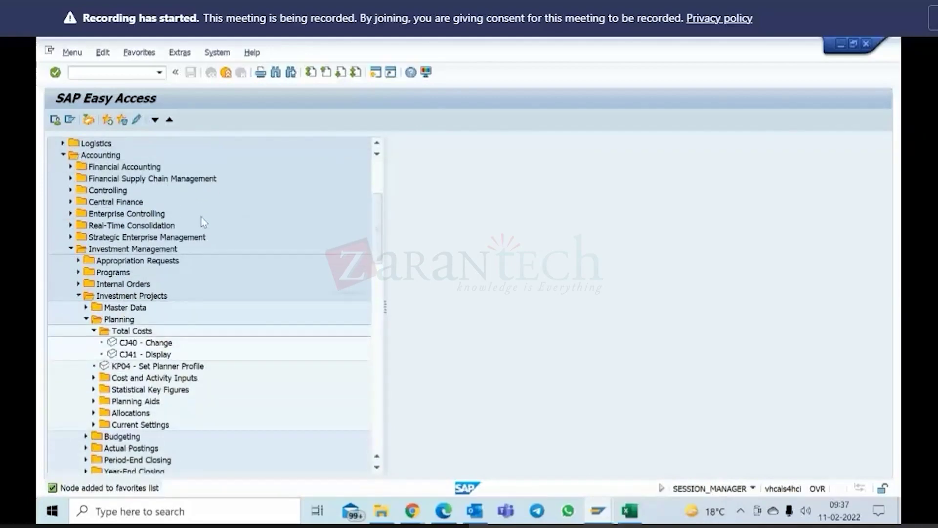
Step: Start the CJ40 total cost planning transaction from the Favorites list
scroll(201, 218, "down", 5)
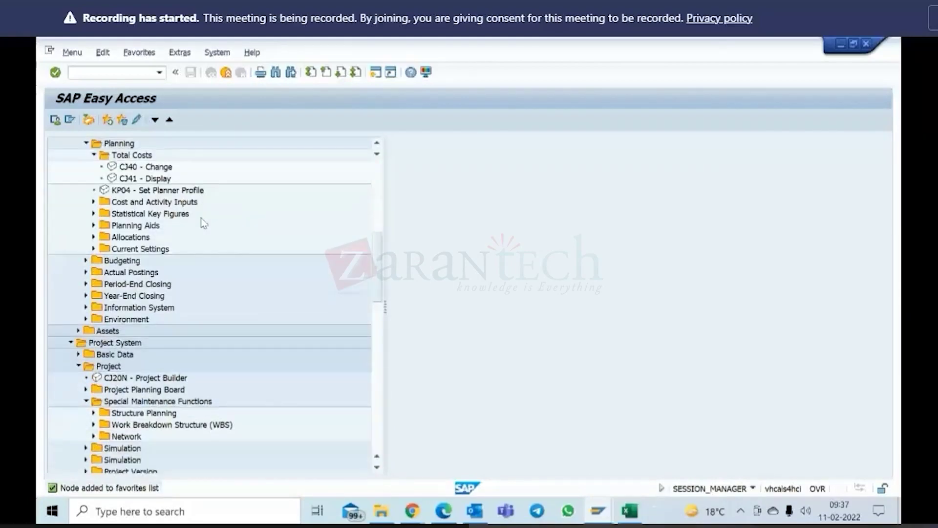
scroll(201, 218, "down", 3)
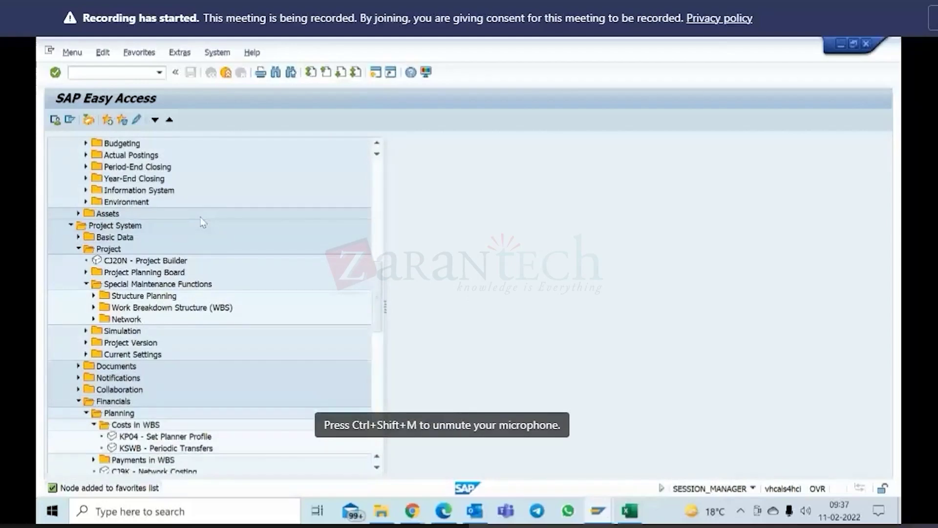
scroll(203, 222, "down", 1)
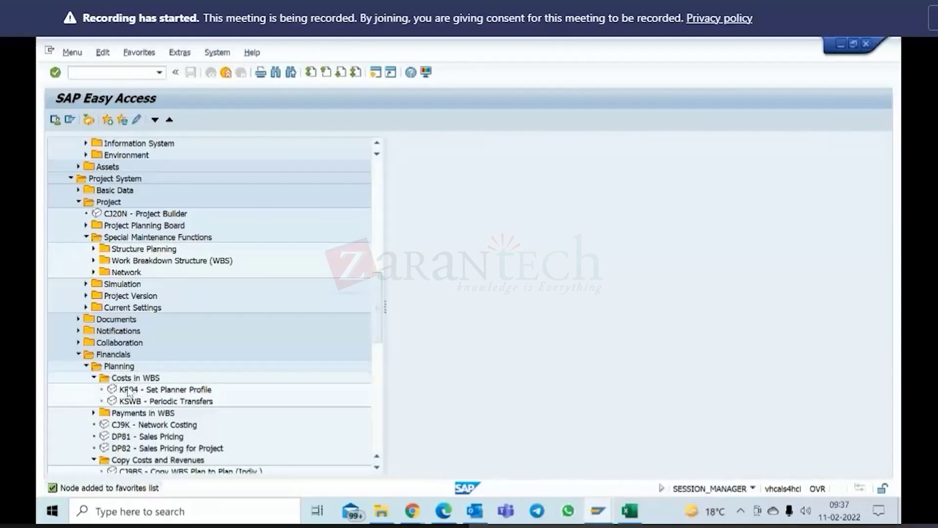
scroll(130, 389, "up", 7)
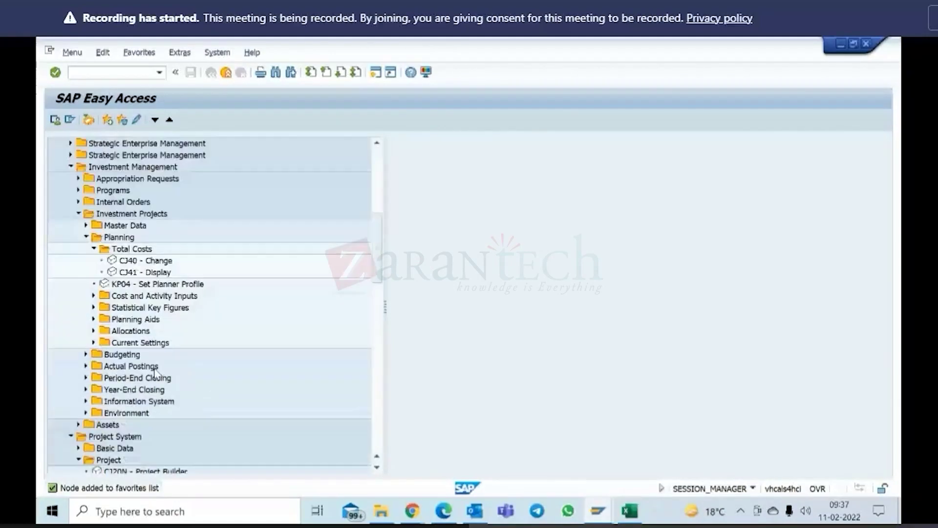
scroll(155, 373, "up", 7)
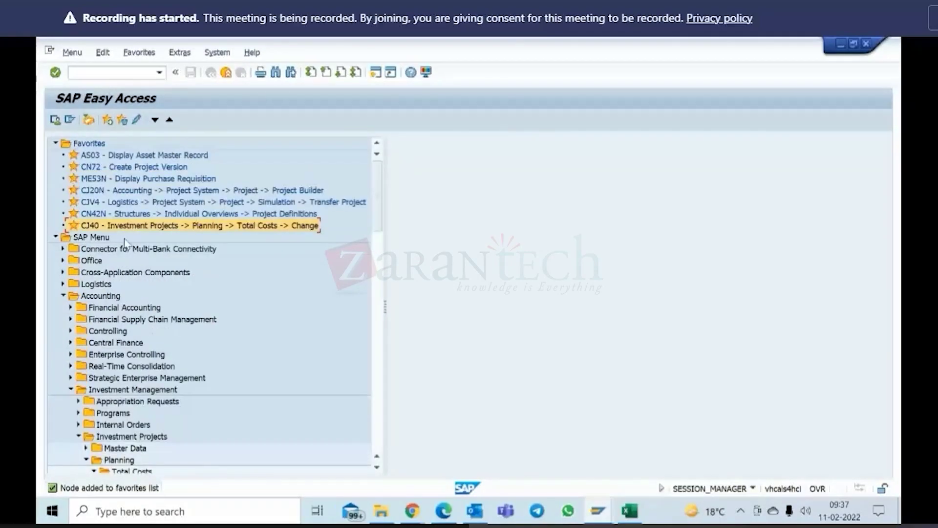
double_click(129, 228)
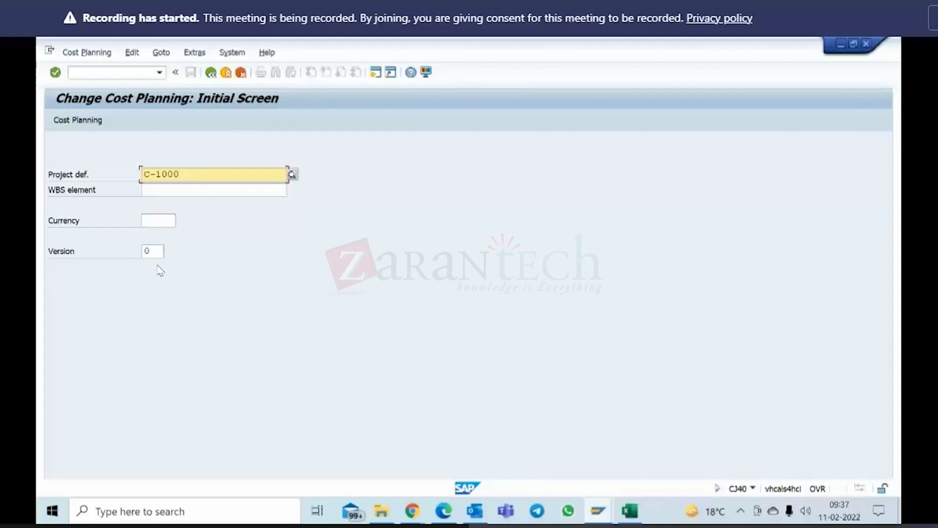
Step: Examine the project definition and WBS element fields on the Change Cost Planning initial screen
left_click(161, 174)
left_click_drag(180, 174, 142, 174)
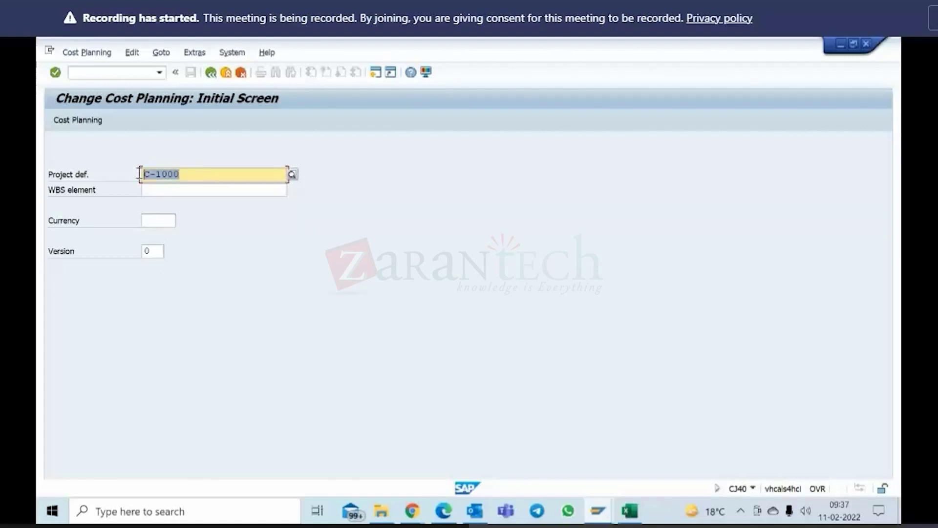
left_click(162, 186)
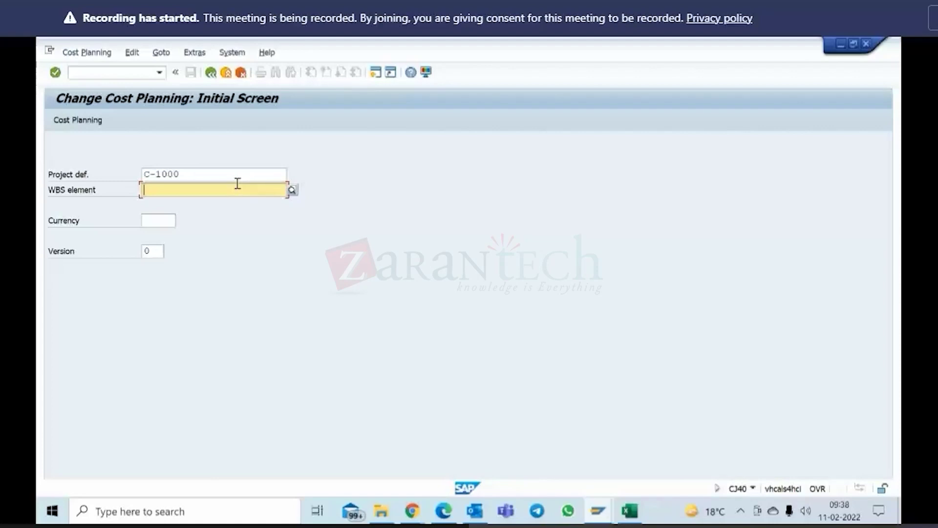
left_click_drag(191, 175, 145, 194)
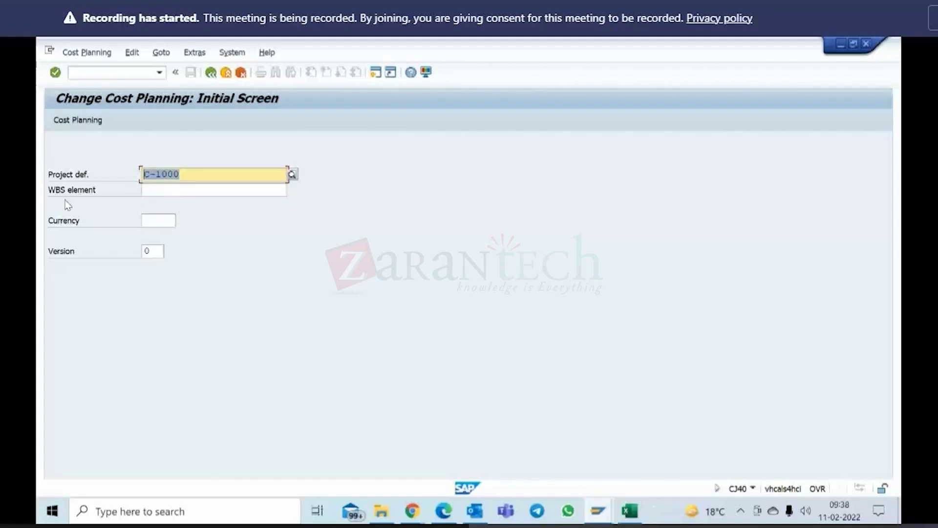
left_click(165, 186)
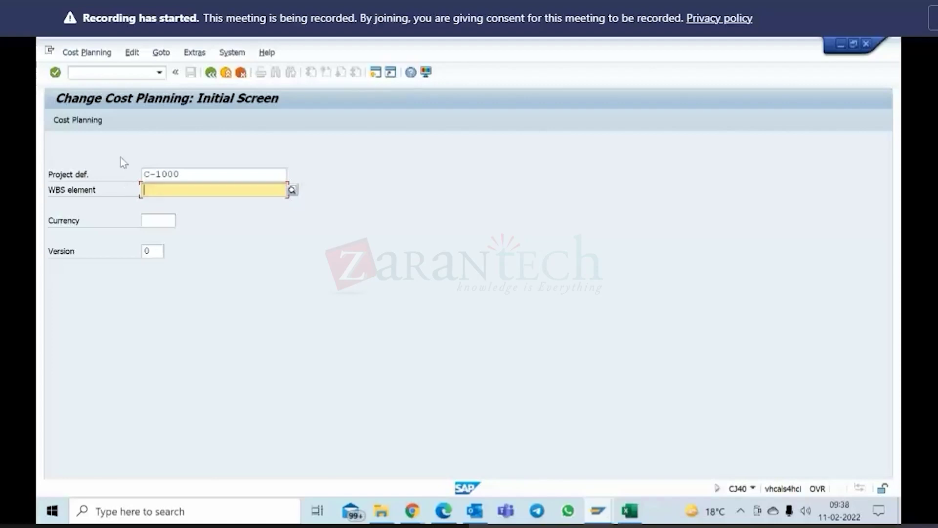
Step: Display the available planning versions without restricting them to versions with plans, and choose version 0, Plan/actual version
left_click(154, 251)
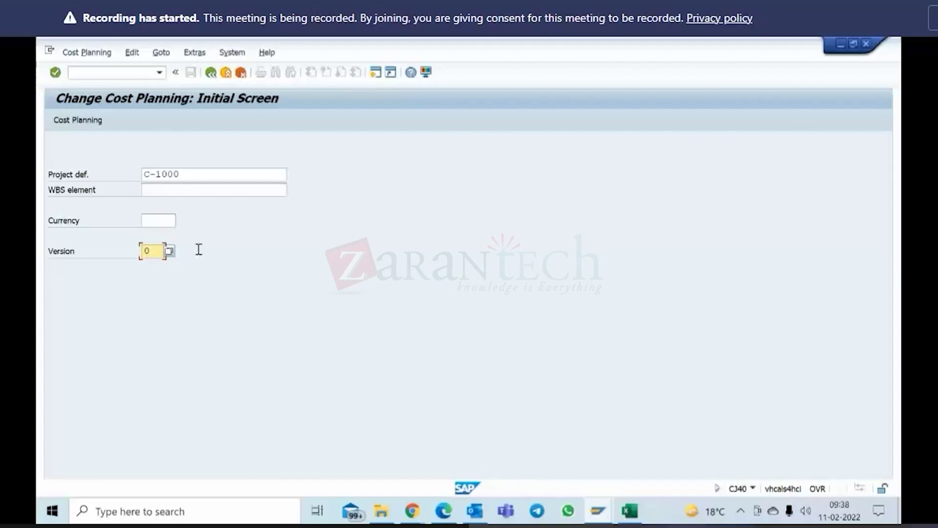
left_click(169, 252)
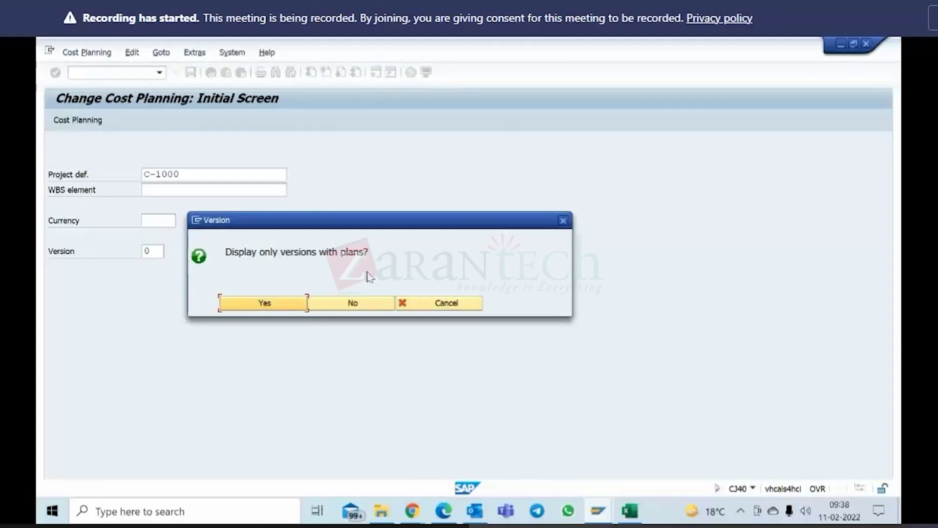
left_click(351, 304)
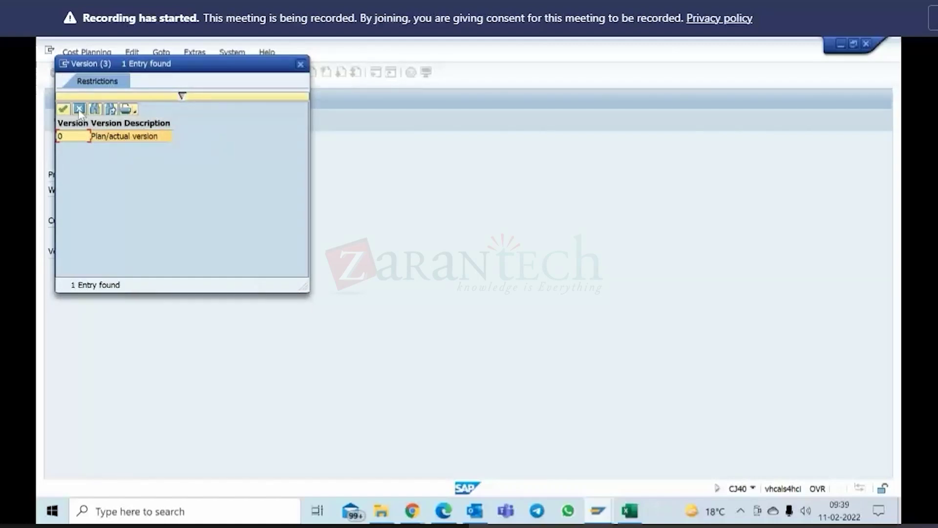
double_click(89, 138)
left_click(169, 251)
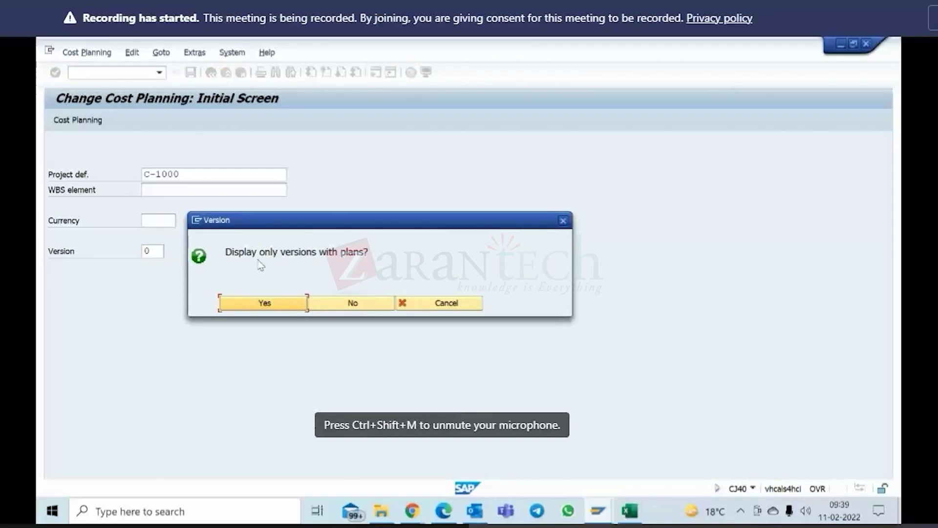
left_click(354, 304)
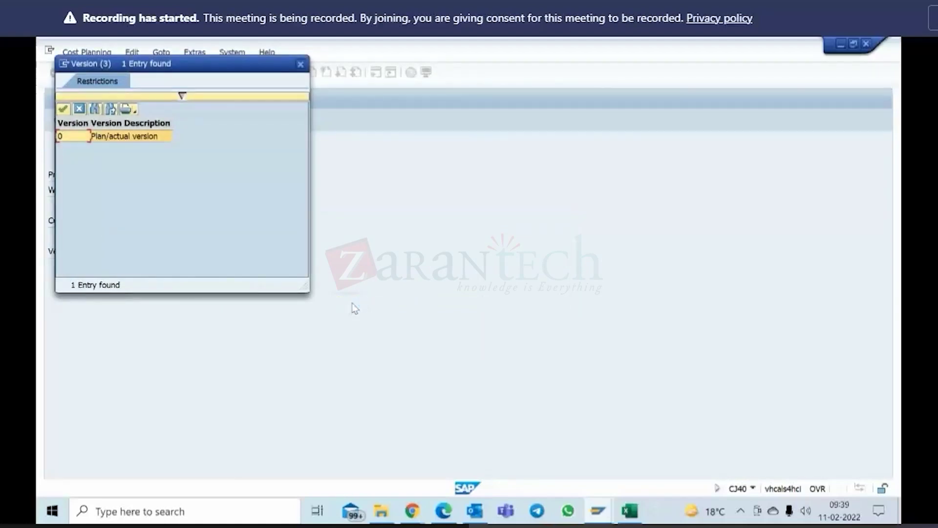
left_click(64, 110)
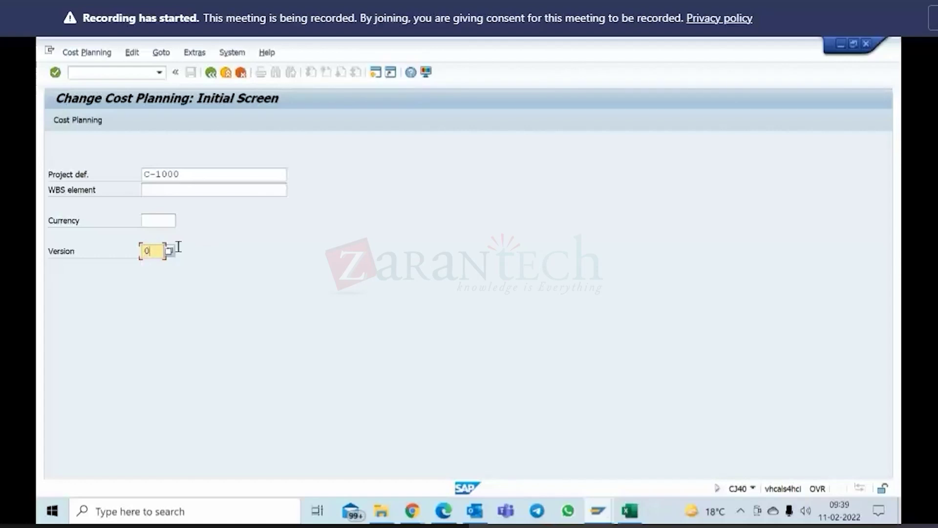
Step: Try to open cost planning for project C-1000 in version 1
key("BackSpace")
type("1")
key("Return")
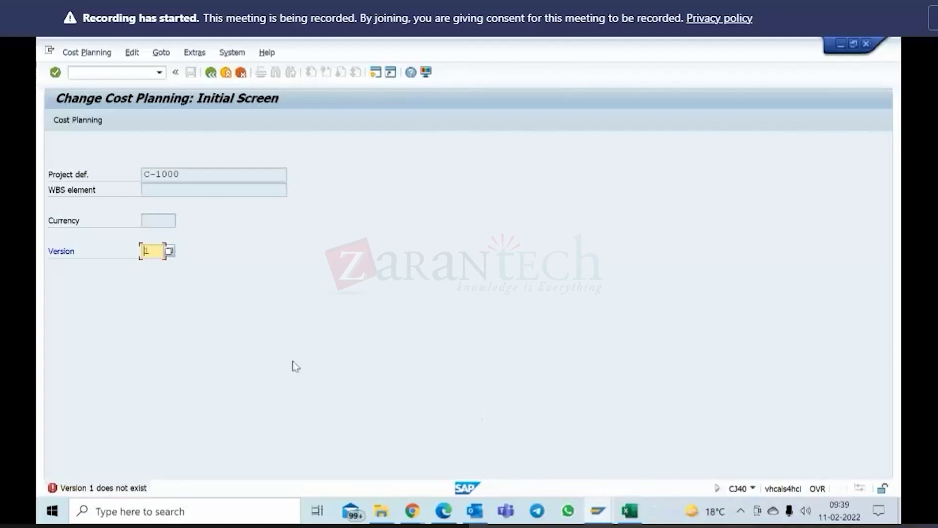
Step: Set the version to 0 and open the WBS element cost planning overview for project C-1000
type("0")
key("Return")
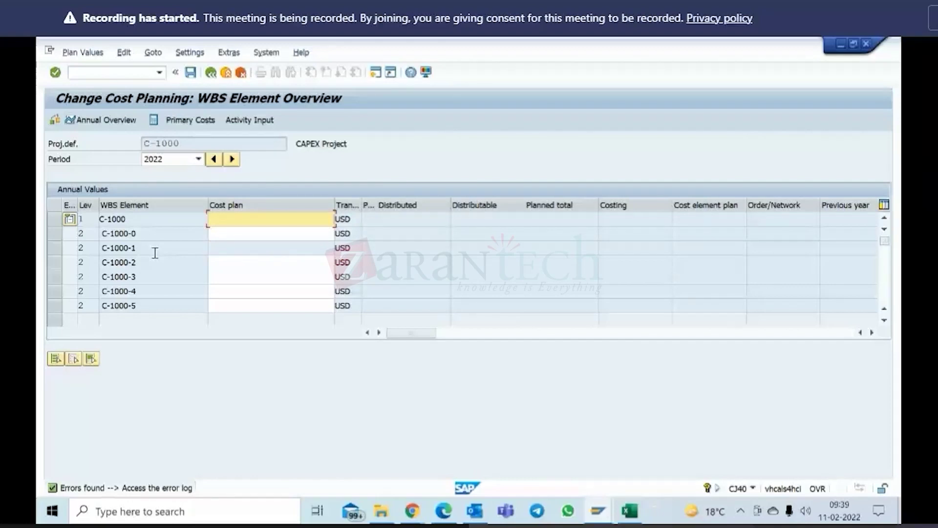
Step: View the years available for the planning period, and check the project profile overview in the other session before returning to cost planning
left_click(198, 159)
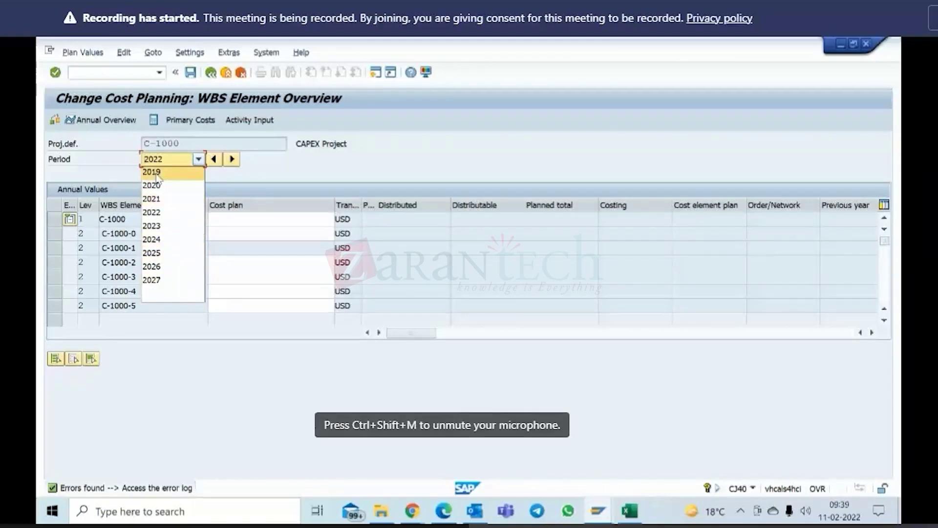
left_click(275, 188)
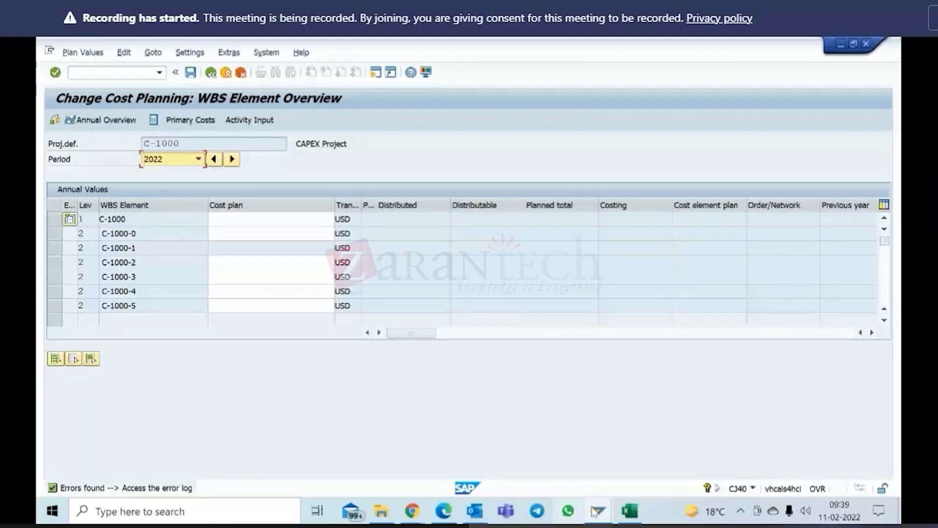
mouse_move(598, 510)
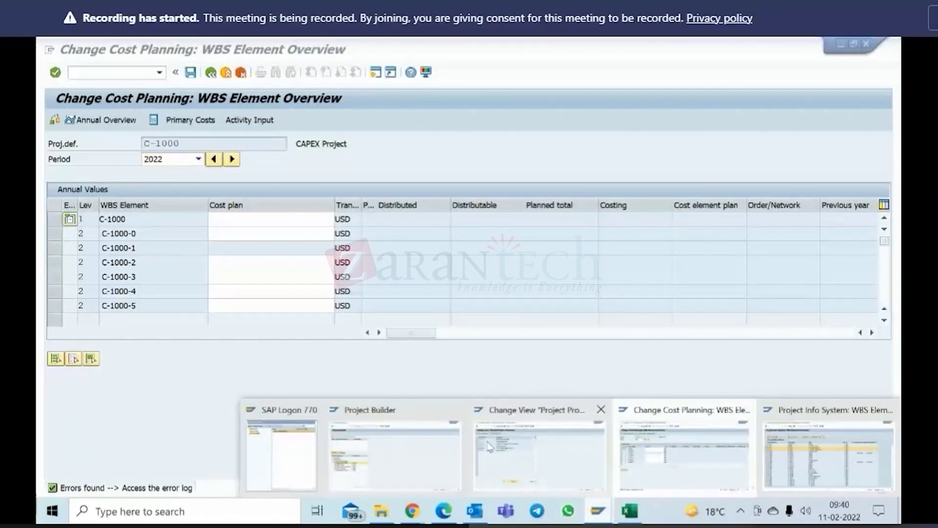
left_click(551, 444)
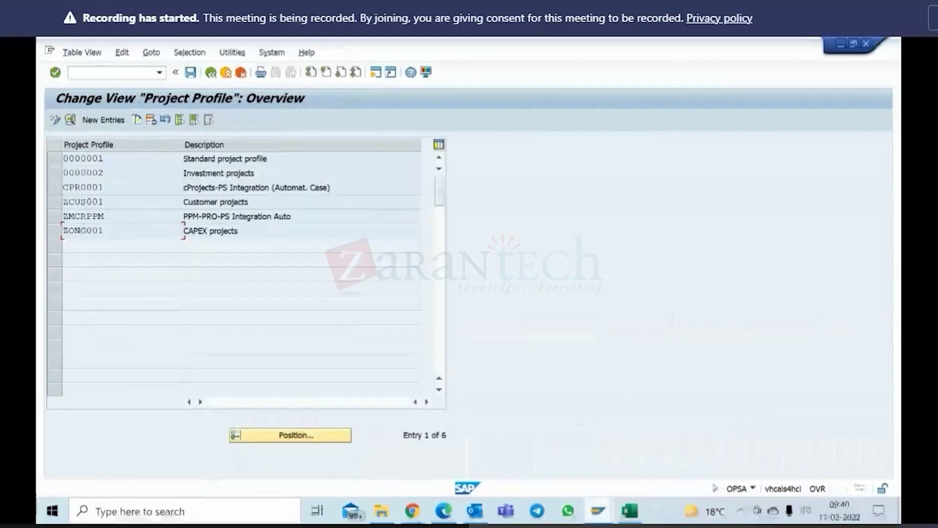
left_click(602, 511)
left_click(679, 457)
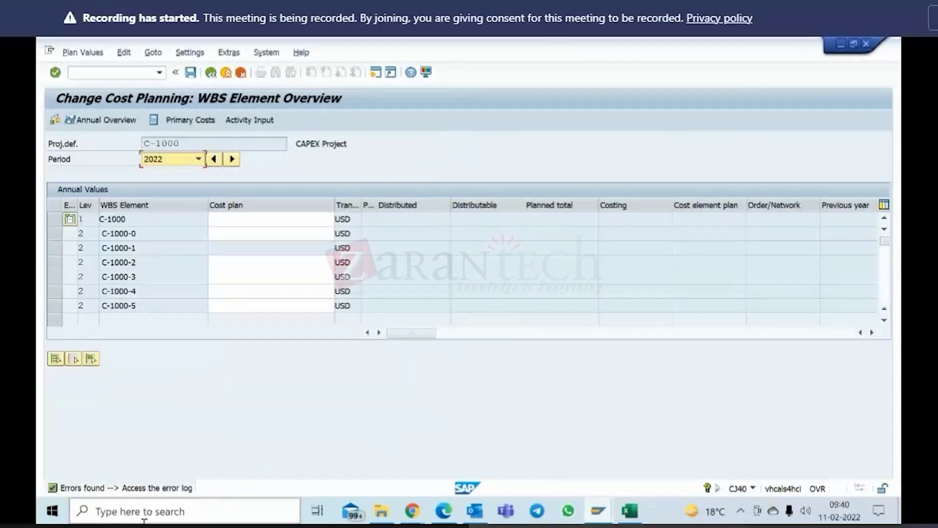
Step: Display the error log for the cost planning of project C-1000, read its messages and close it
left_click(229, 52)
left_click(192, 52)
left_click(152, 53)
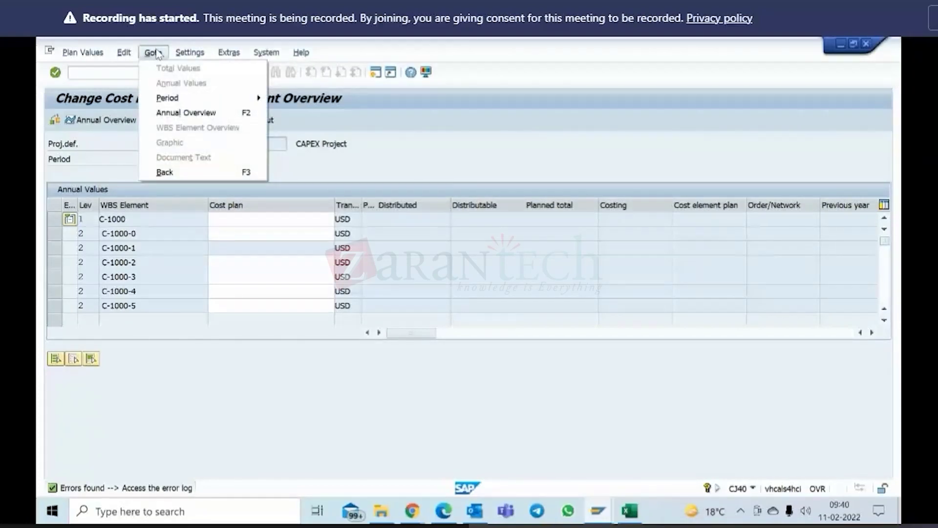
left_click(229, 53)
mouse_move(234, 68)
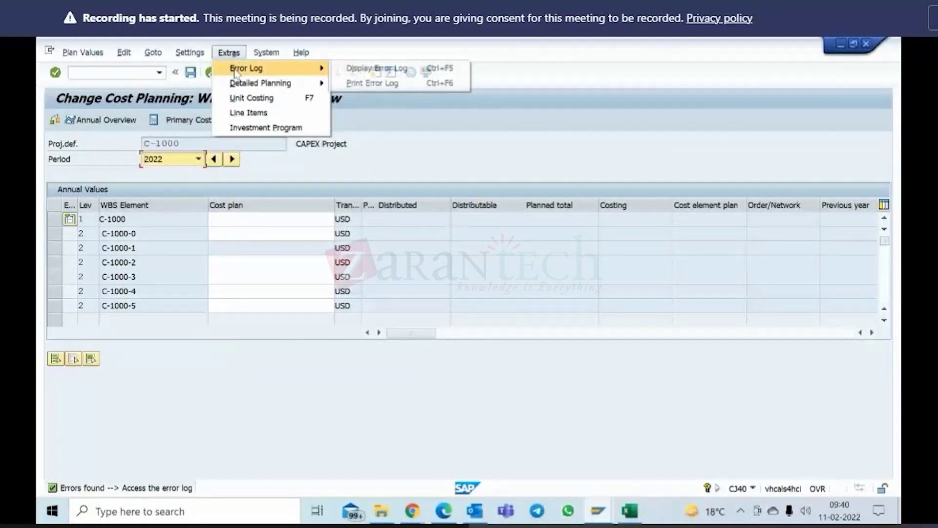
left_click(361, 71)
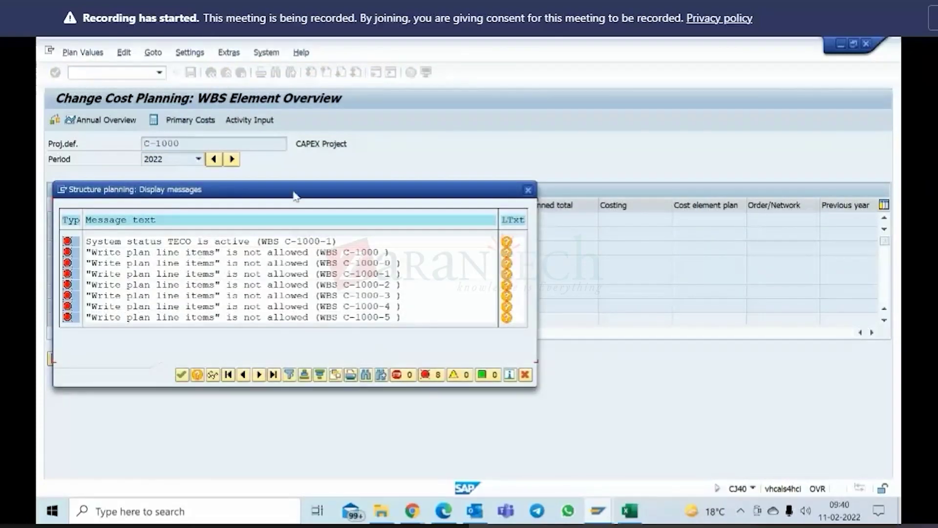
left_click_drag(294, 197, 548, 255)
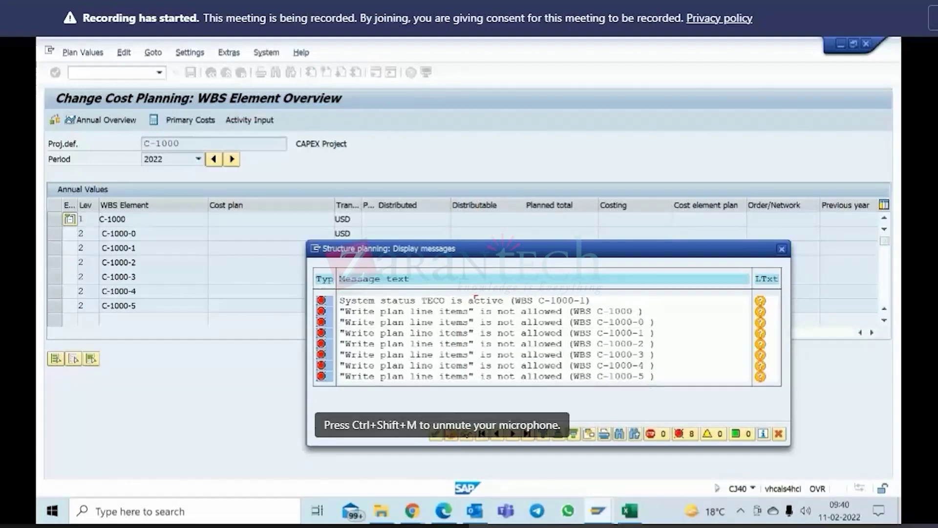
left_click(438, 435)
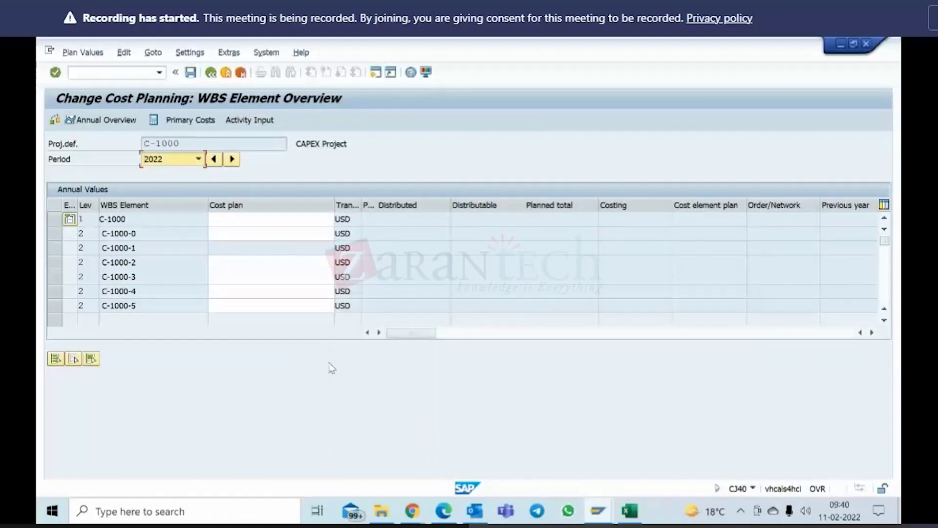
Step: Set the 2022 cost plan of WBS element C-1000-0 to 100,000 USD
left_click(295, 249)
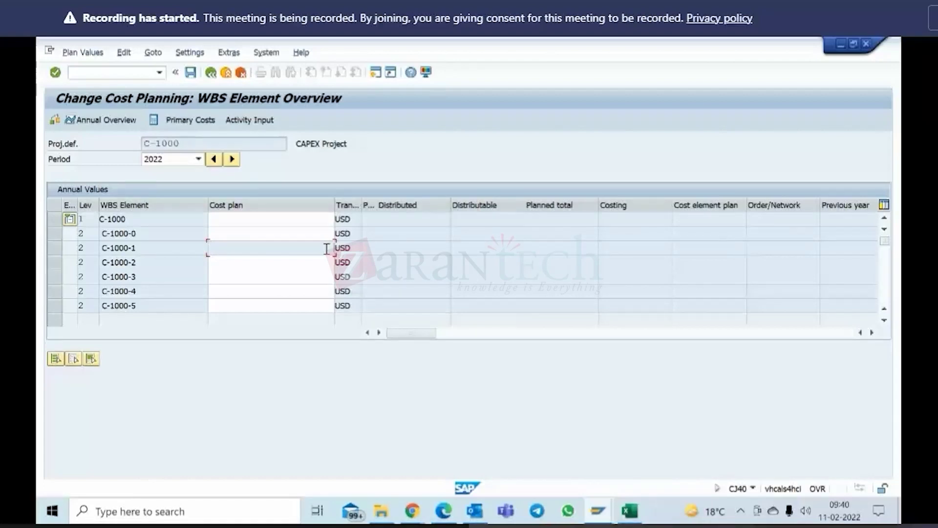
left_click(302, 265)
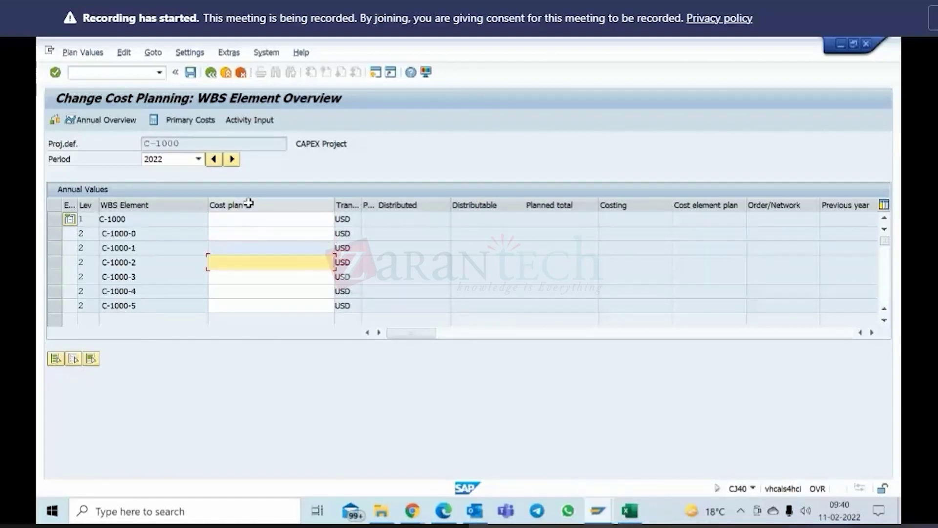
left_click(280, 235)
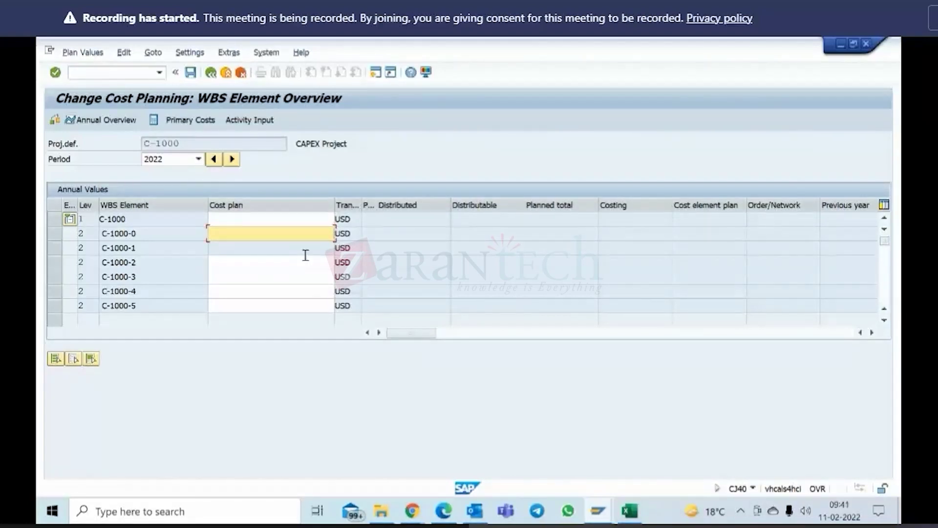
type("10000")
key("Return")
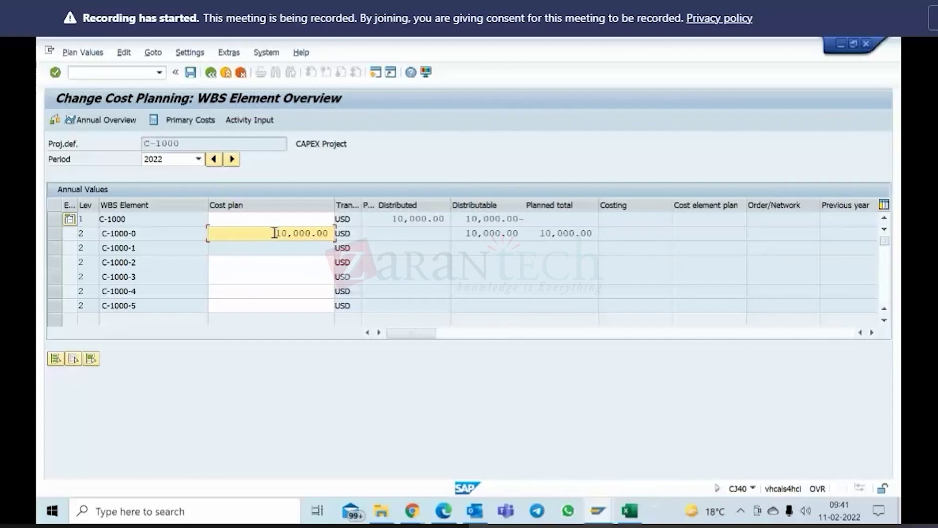
type("0")
key("Return")
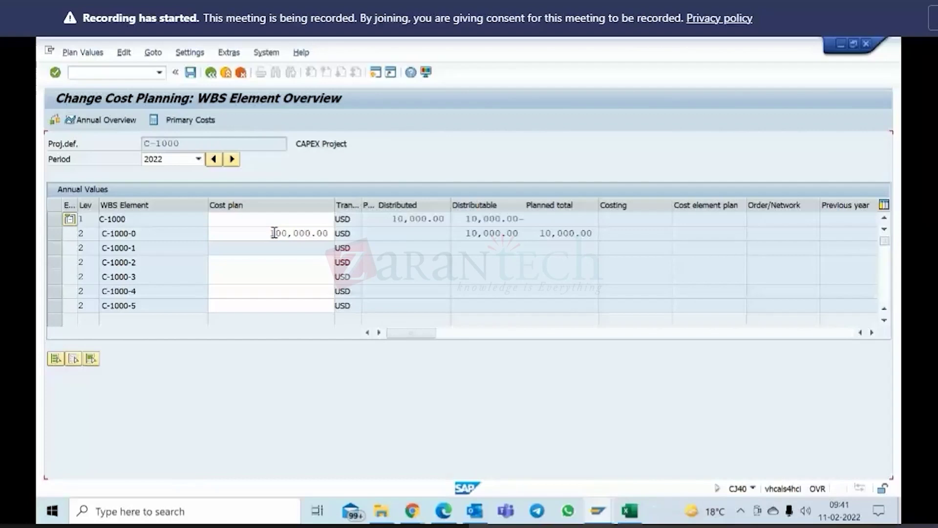
Step: Set the 2022 cost plan of WBS element C-1000-2 to 300,000 USD
left_click(258, 264)
type("300000")
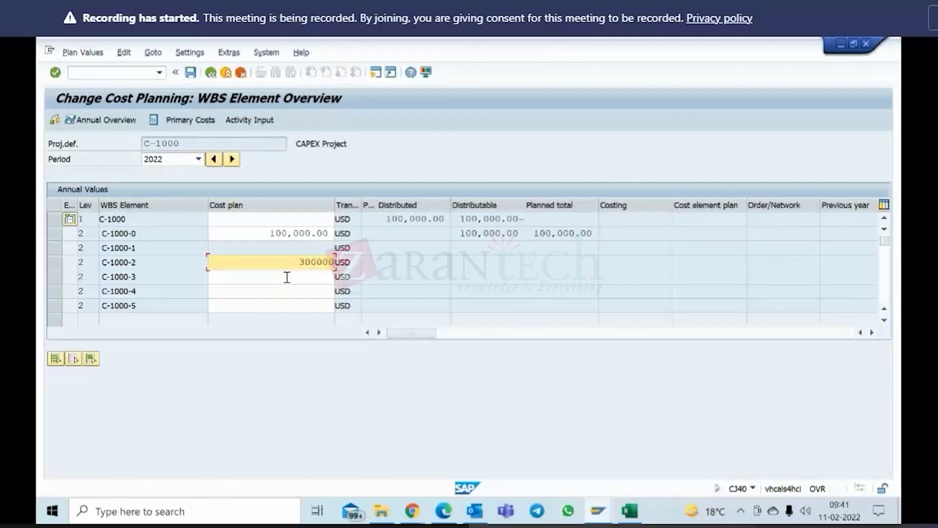
key("Return")
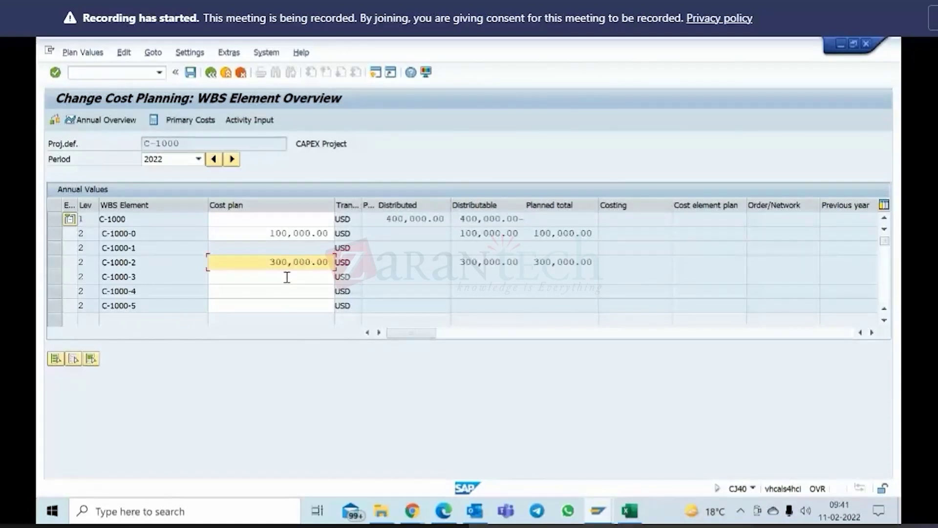
Step: Set the 2022 cost plan of WBS element C-1000-3 to 200,000 USD
left_click(287, 278)
type("40")
key("BackSpace")
key("BackSpace")
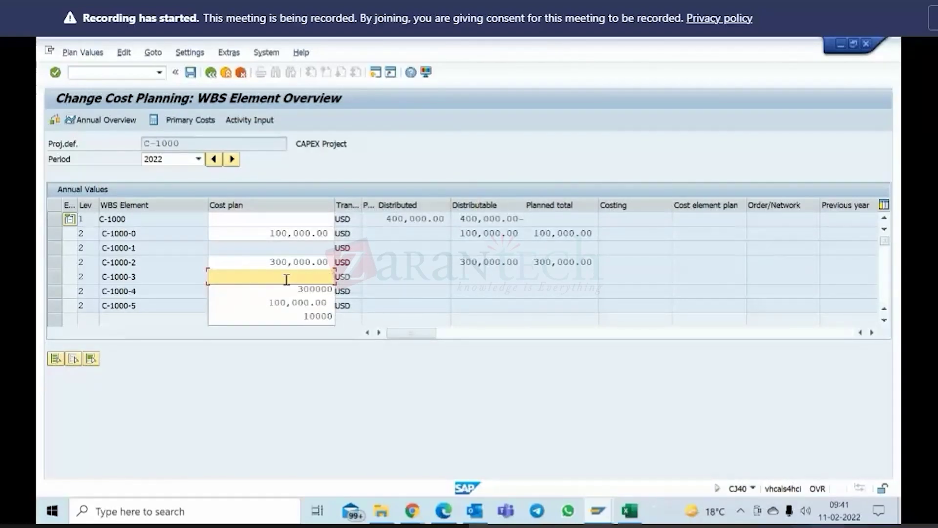
type("3")
key("BackSpace")
type("20")
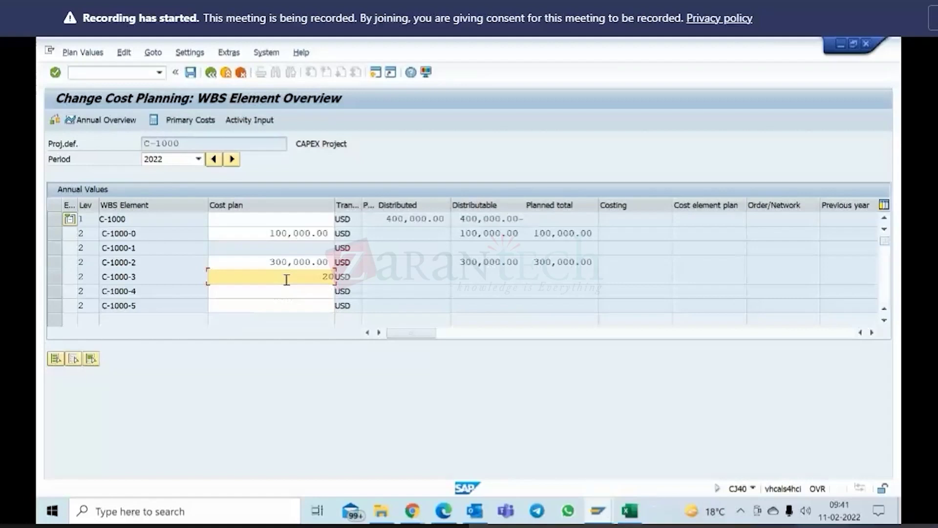
type("0,000000")
key("Return")
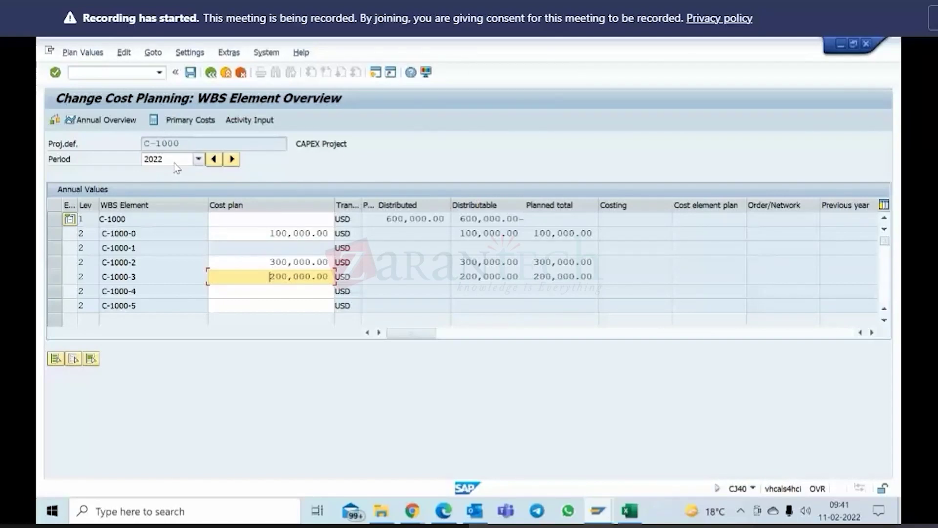
Step: Total up the annual plan values from 2019 to 2027 to the top-level element C-1000 and check the plan for errors
left_click(124, 52)
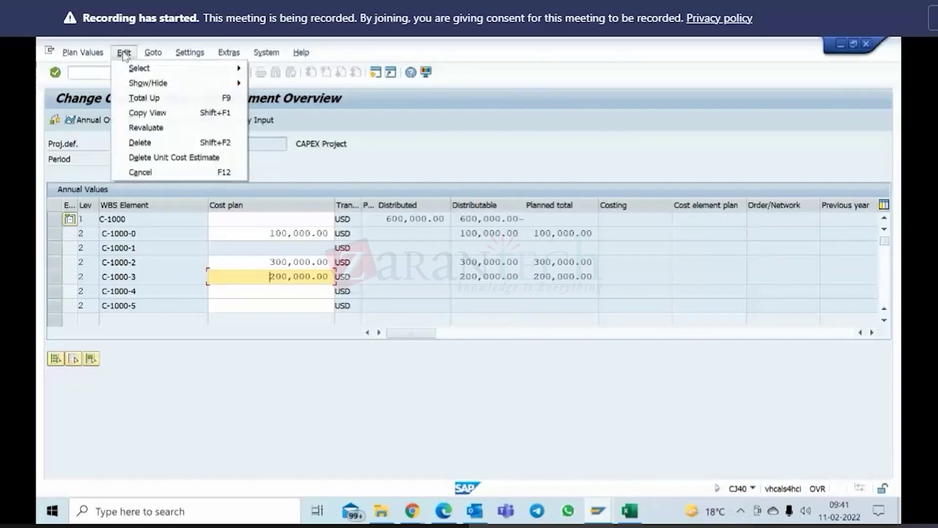
left_click(136, 98)
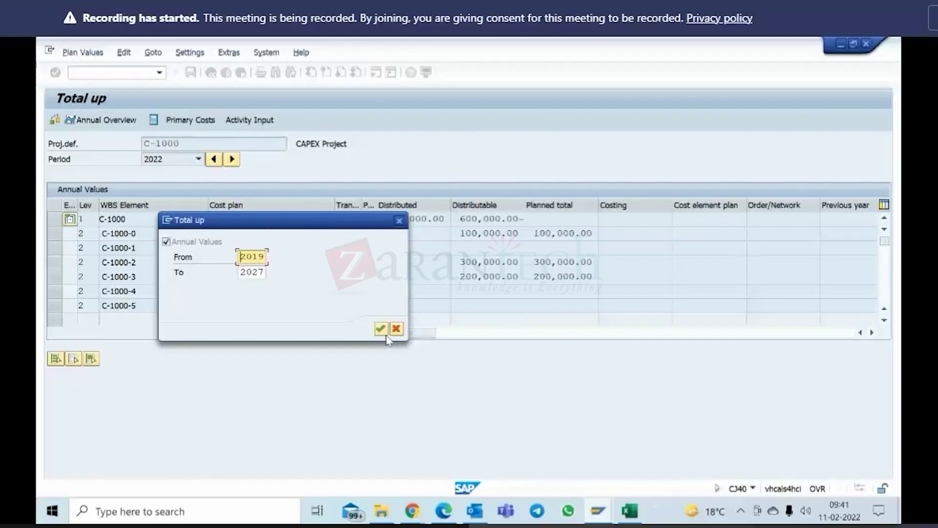
left_click(381, 329)
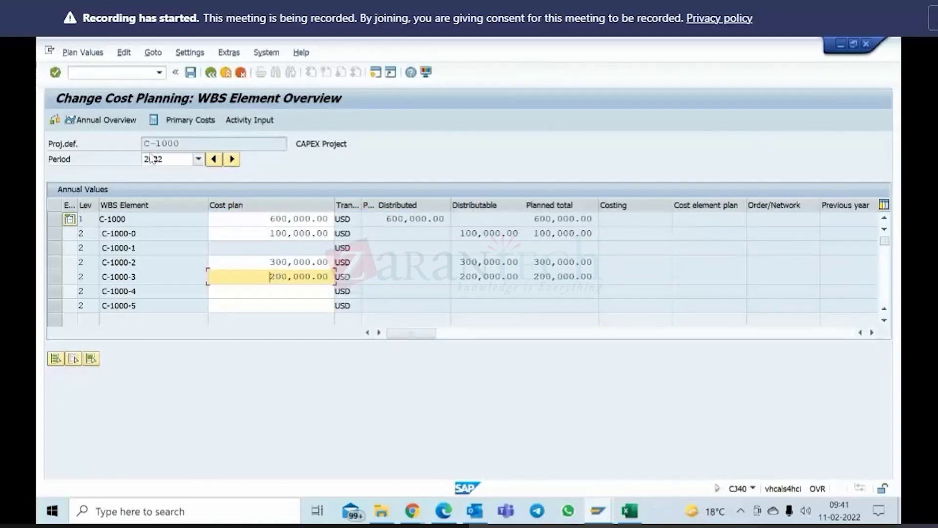
left_click(56, 125)
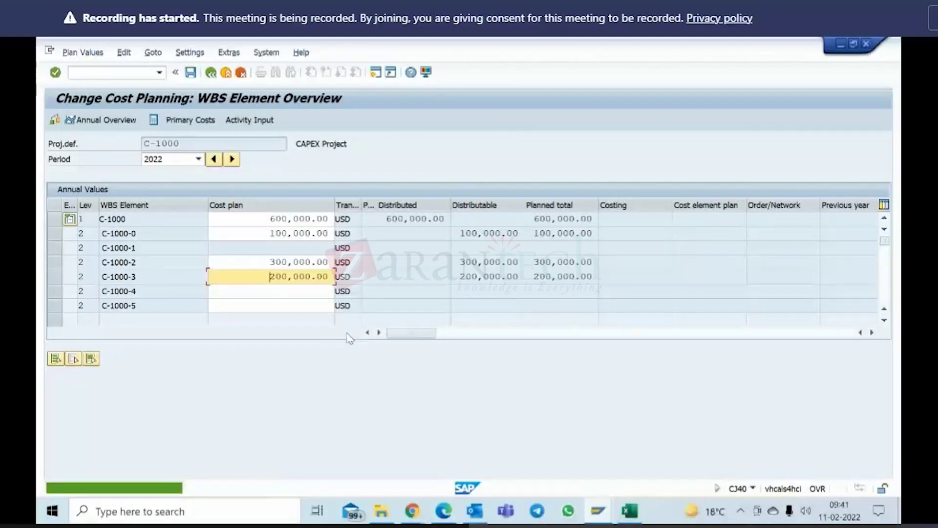
Step: Review the planned costs of C-1000 and its lower-level WBS elements, and save the cost plan
left_click(285, 220)
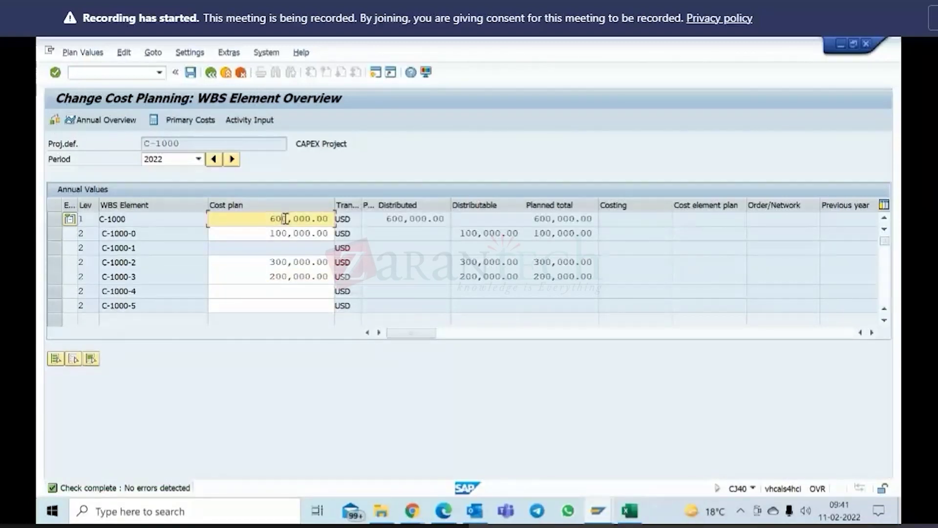
left_click(278, 232)
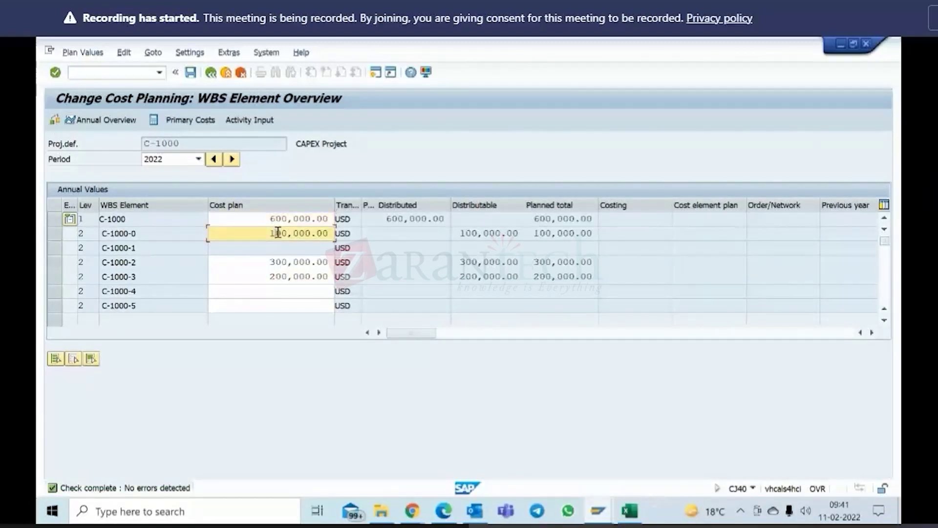
left_click(277, 262)
left_click(275, 277)
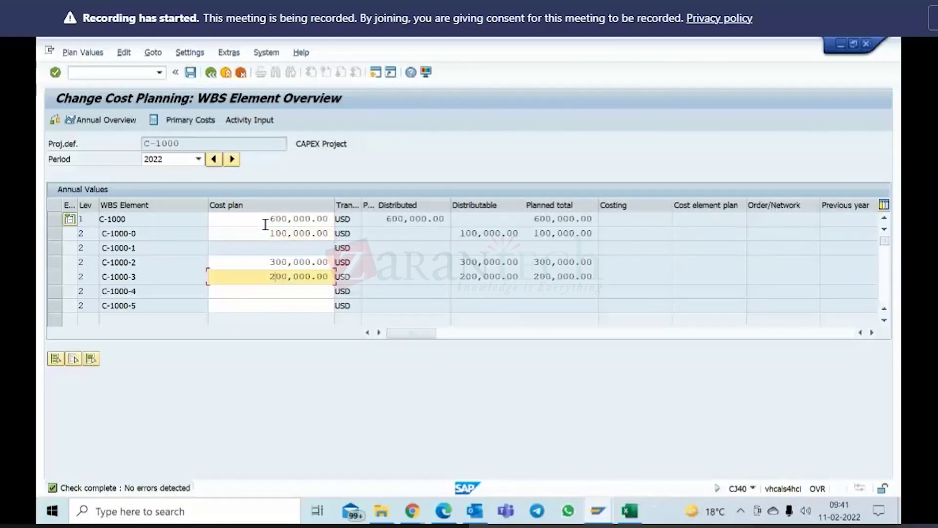
left_click_drag(241, 220, 362, 220)
left_click(190, 72)
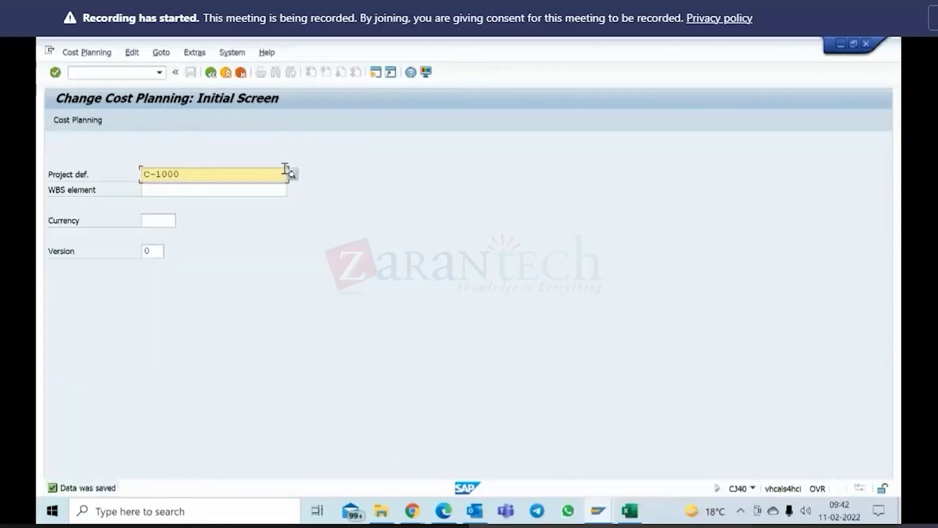
Step: Reopen the cost planning overview of project C-1000 in version 0 and examine the row of WBS element C-1000-1
key("Return")
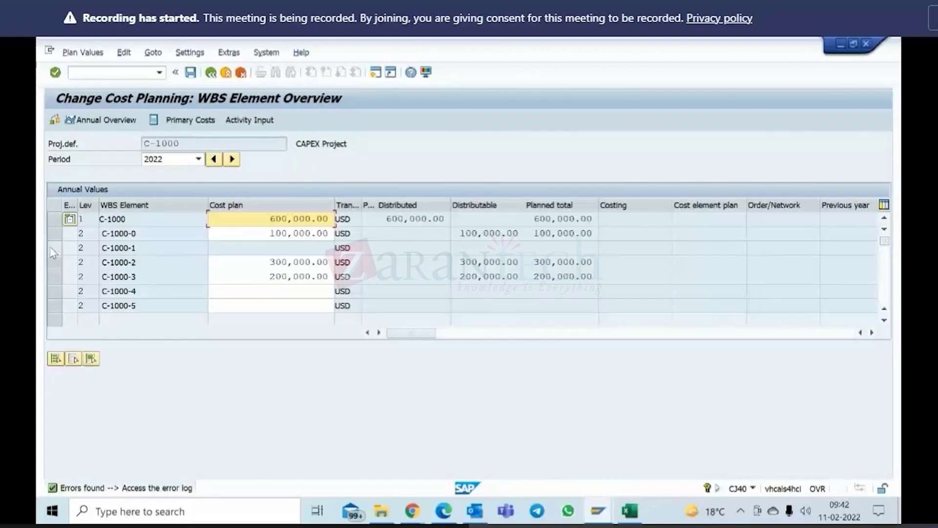
left_click(53, 249)
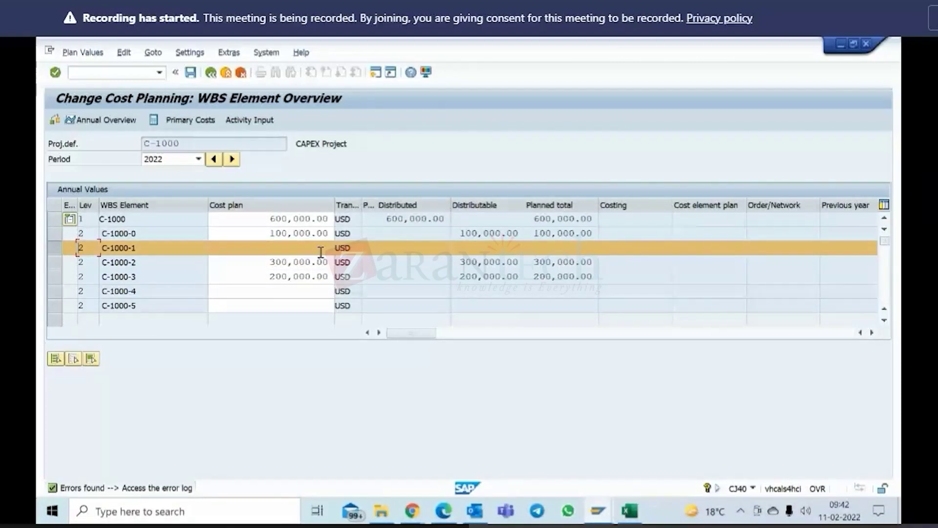
left_click(58, 248)
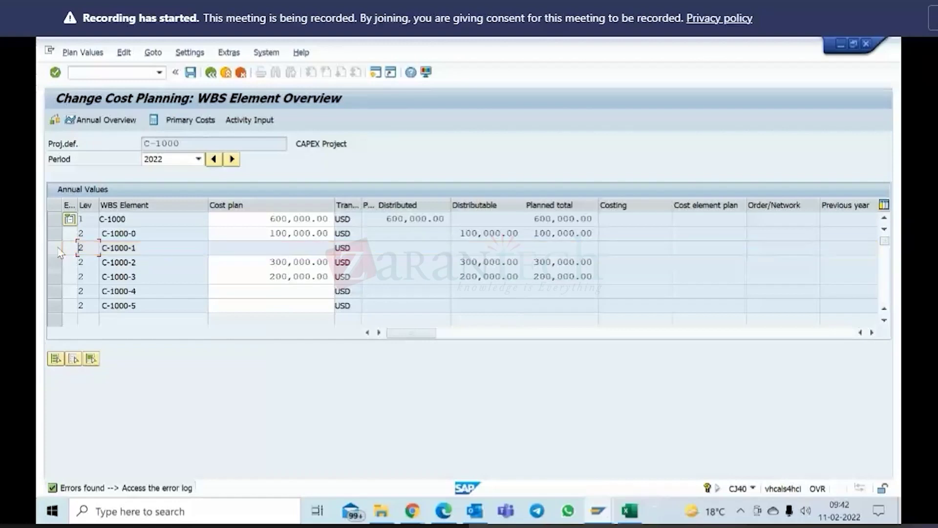
left_click(58, 251)
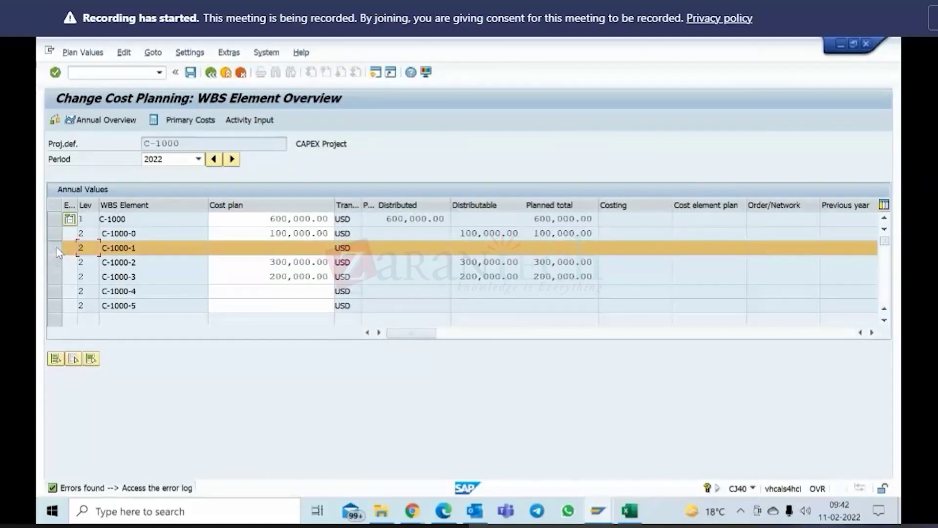
left_click(58, 251)
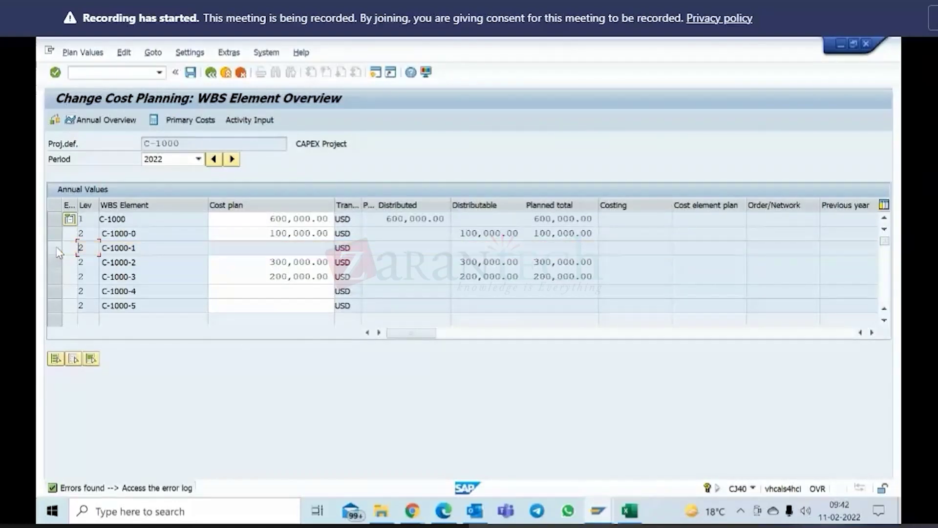
left_click(145, 252)
left_click(257, 249)
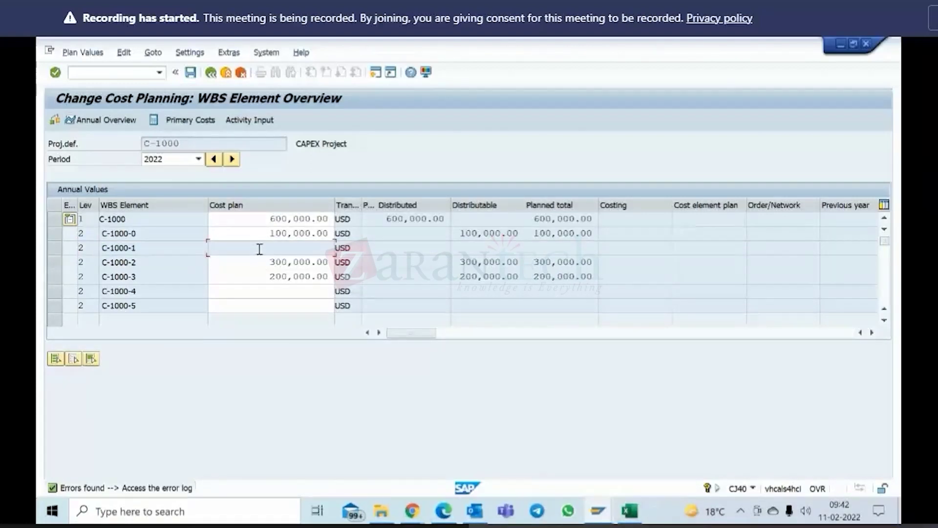
left_click(57, 251)
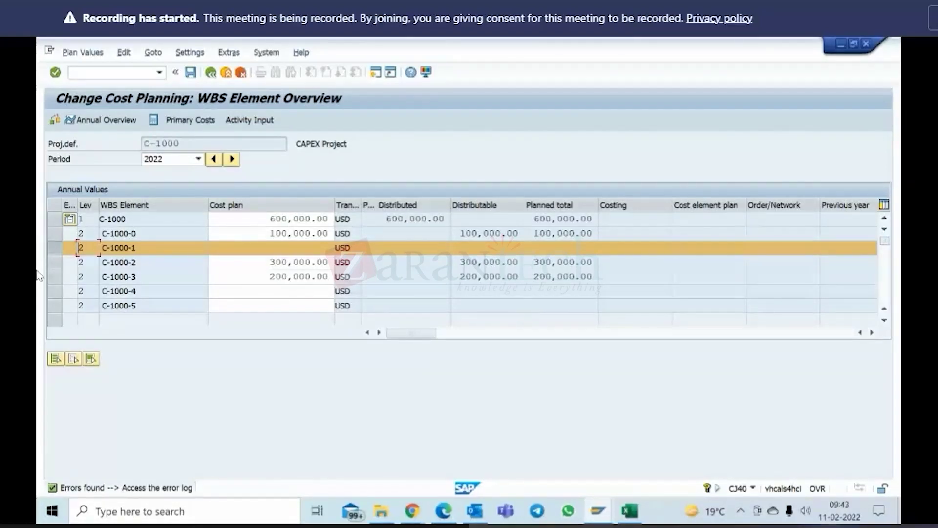
Step: Examine the 2022 row of WBS element C-1000-1 and compare it with the cost plan of C-1000-0
left_click(143, 247)
left_click(57, 249)
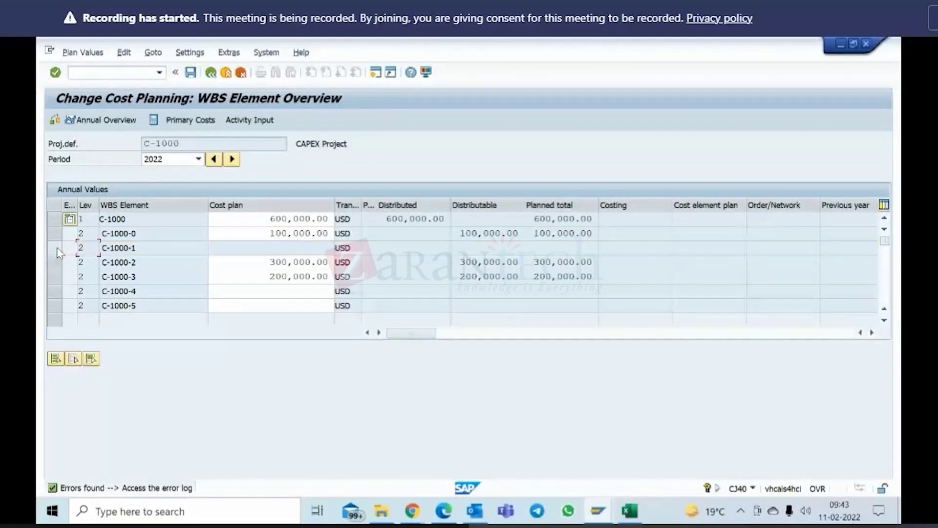
left_click(57, 252)
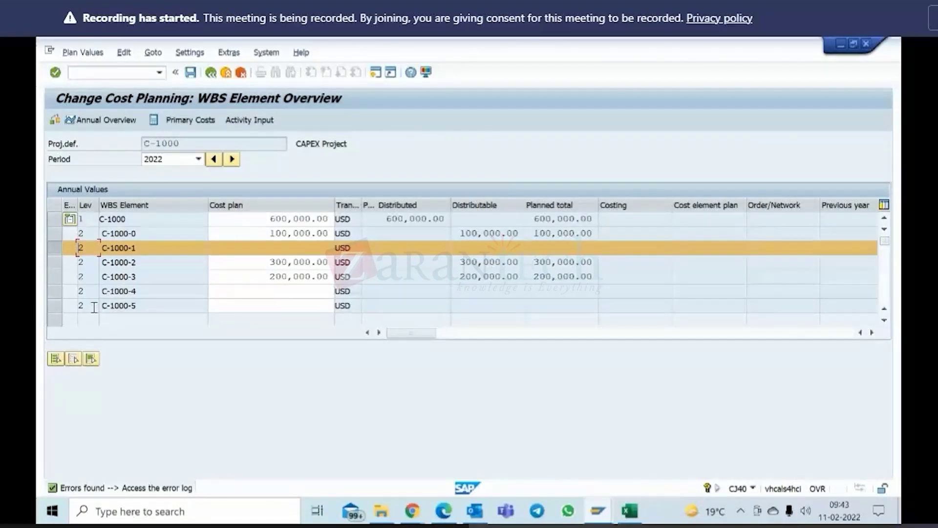
left_click(56, 250)
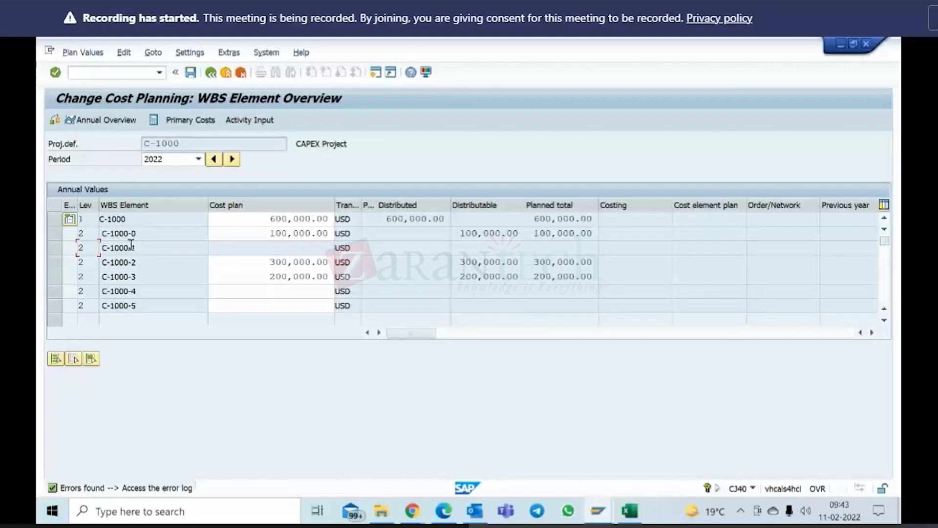
left_click(282, 233)
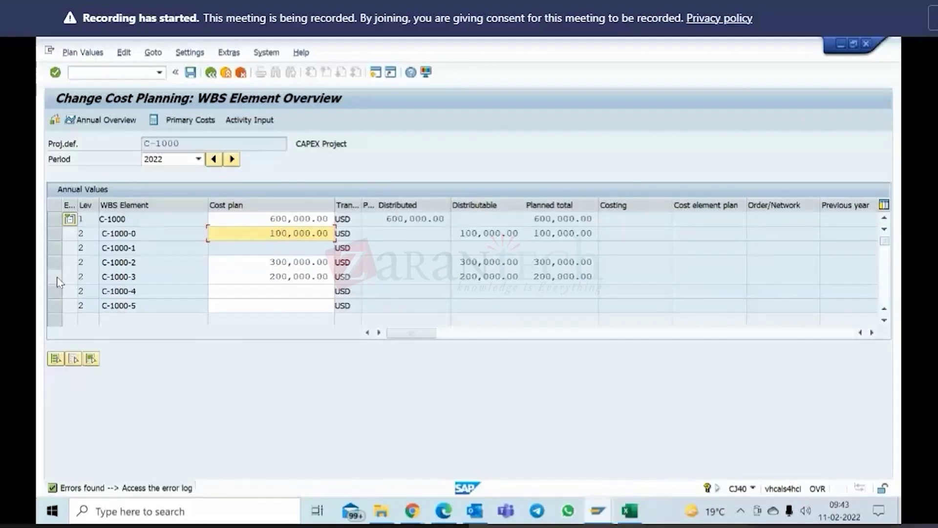
Step: Examine the 2022 rows and cost plan cells of WBS elements C-1000-3, C-1000-4 and C-1000-5
left_click(90, 277)
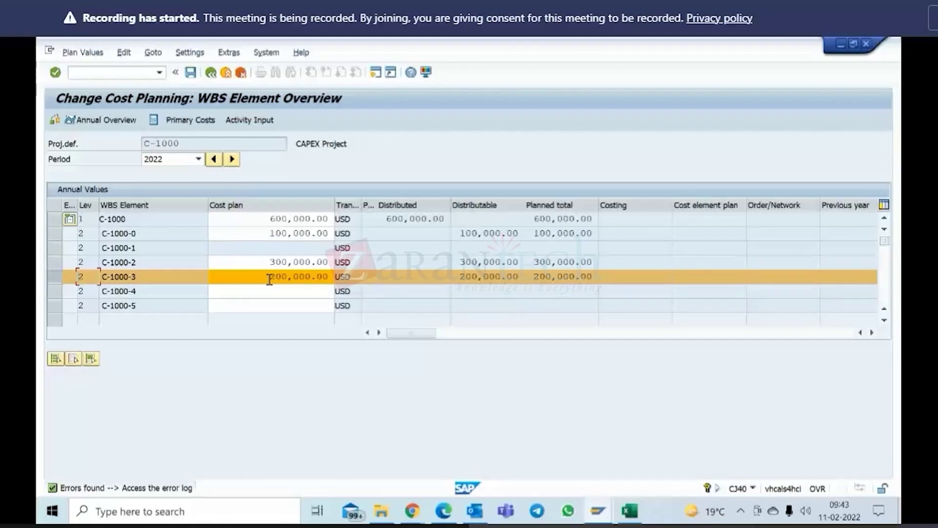
left_click(57, 292)
left_click(56, 306)
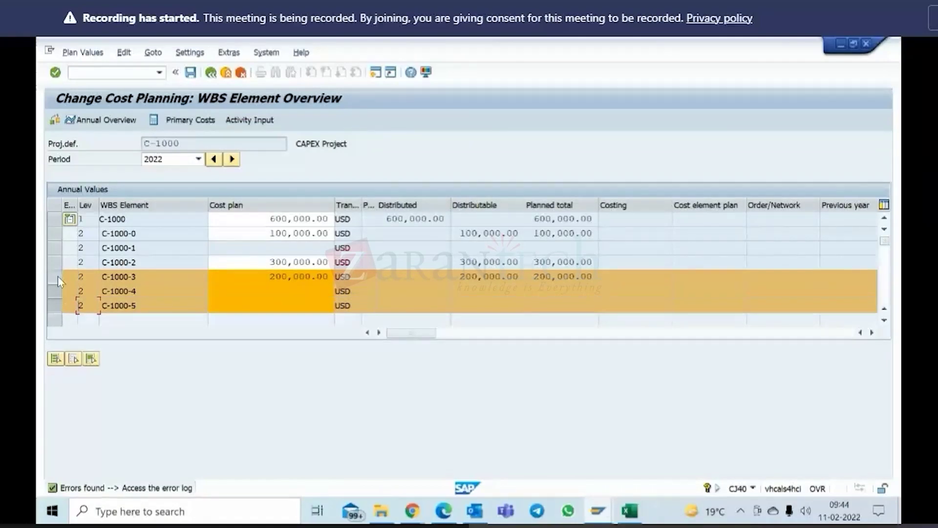
left_click(57, 277)
left_click(58, 291)
left_click(58, 306)
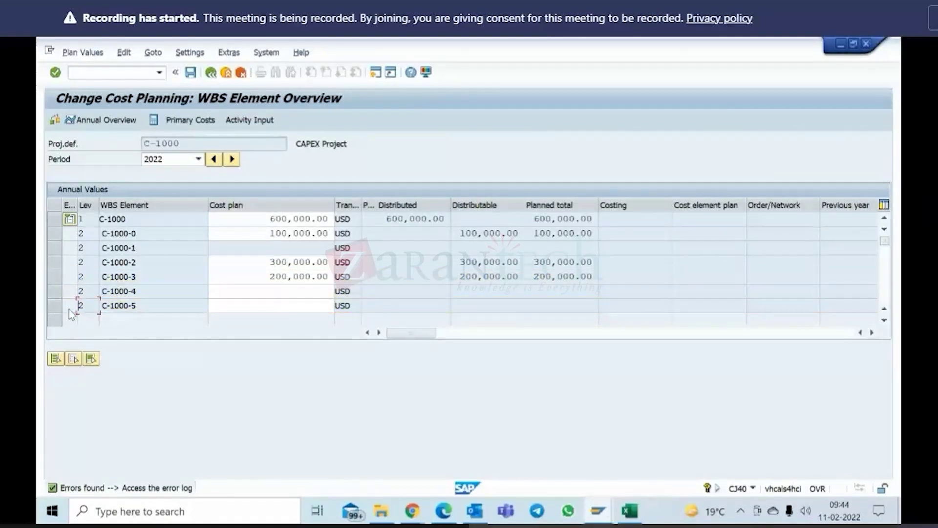
left_click(287, 293)
left_click(287, 306)
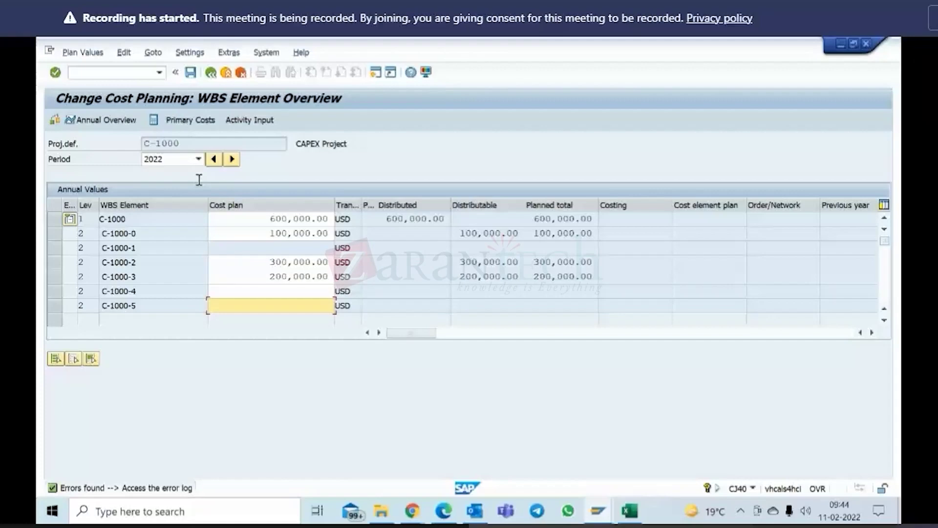
Step: For period 2023, enter cost plans of 50,000 USD for C-1000-3, 200,000 USD for C-1000-4 and 100,000 USD for C-1000-5
left_click(198, 159)
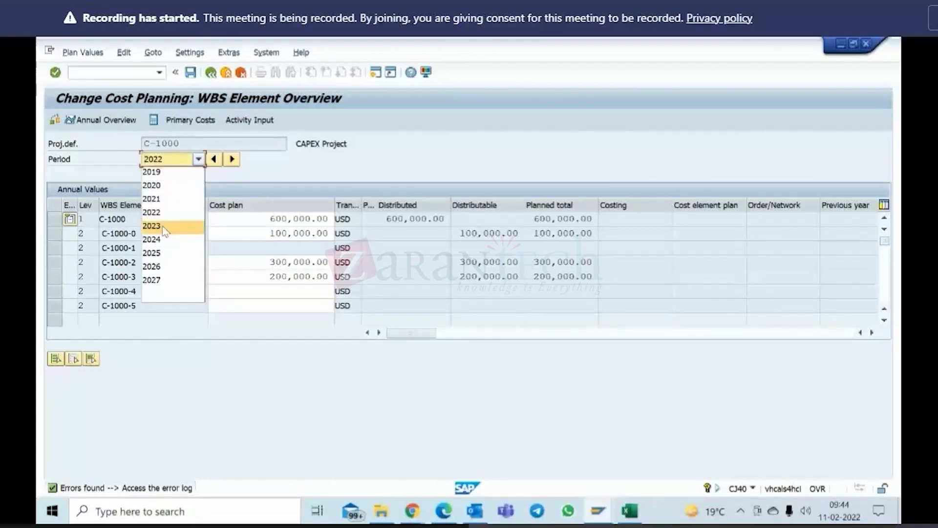
left_click(163, 226)
left_click(264, 276)
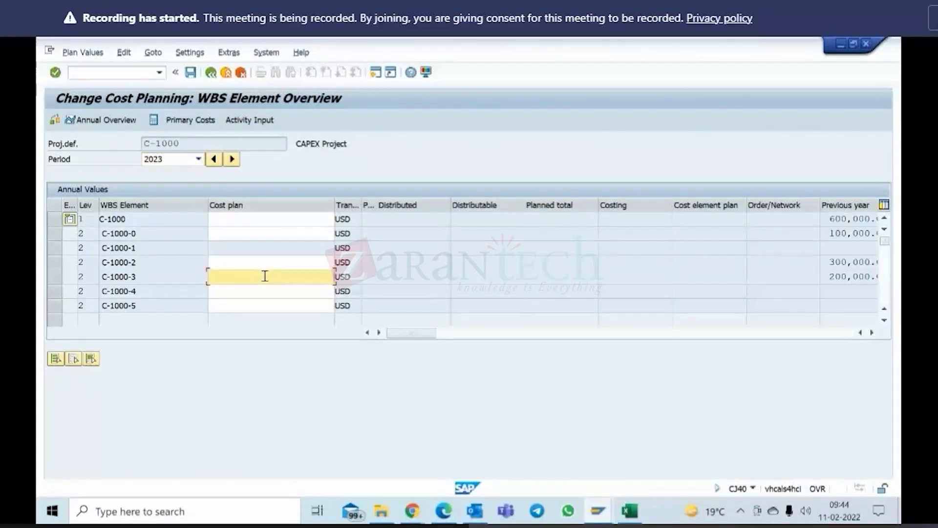
type("50000")
left_click(306, 291)
type("200000")
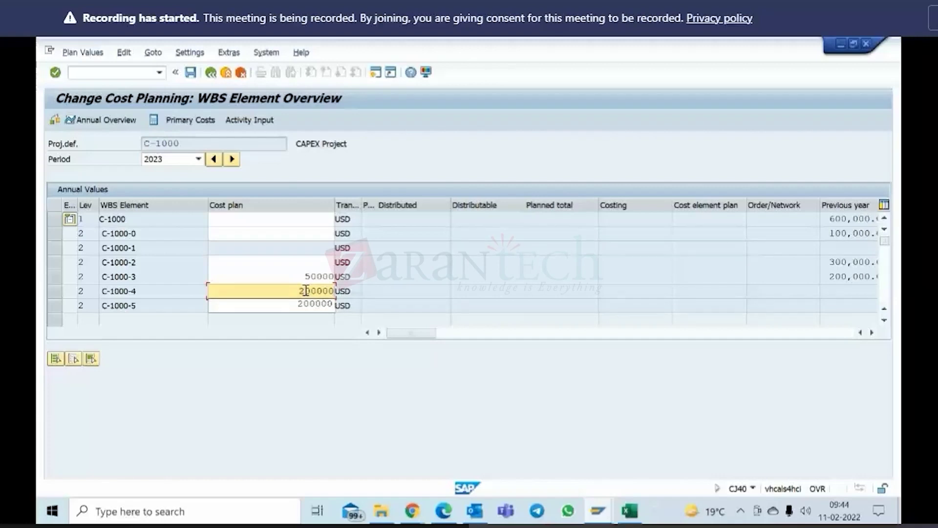
left_click(307, 308)
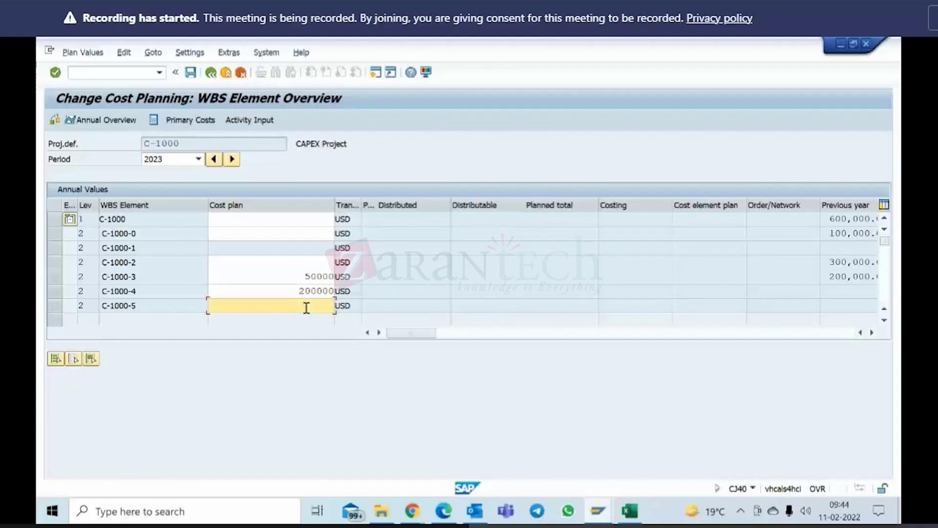
type("100000")
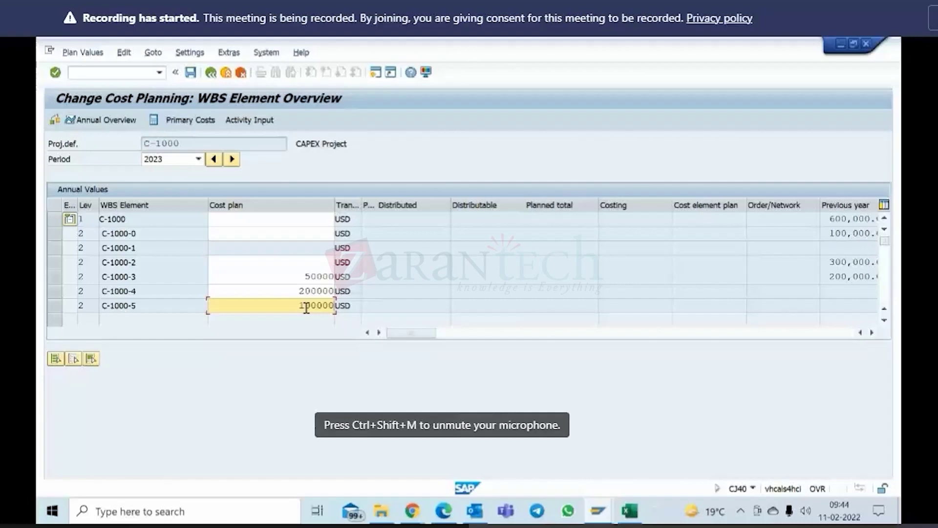
key("Return")
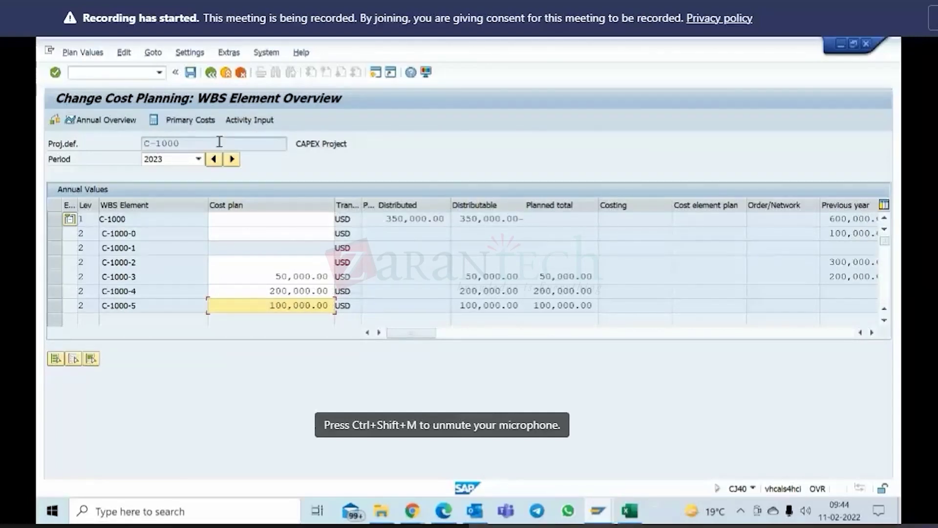
Step: Total up the annual values from 2019 to 2027 and check the 2023 cost plan of top-level element C-1000
left_click(125, 52)
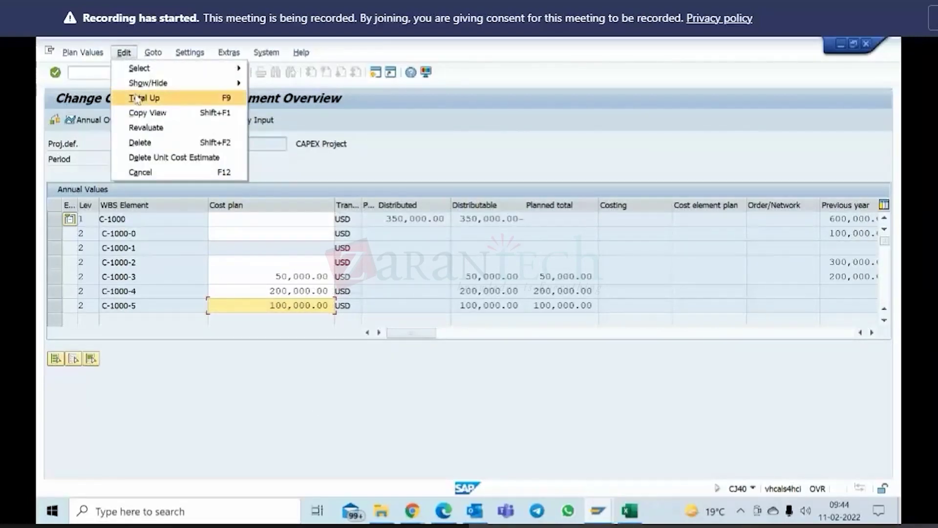
left_click(143, 96)
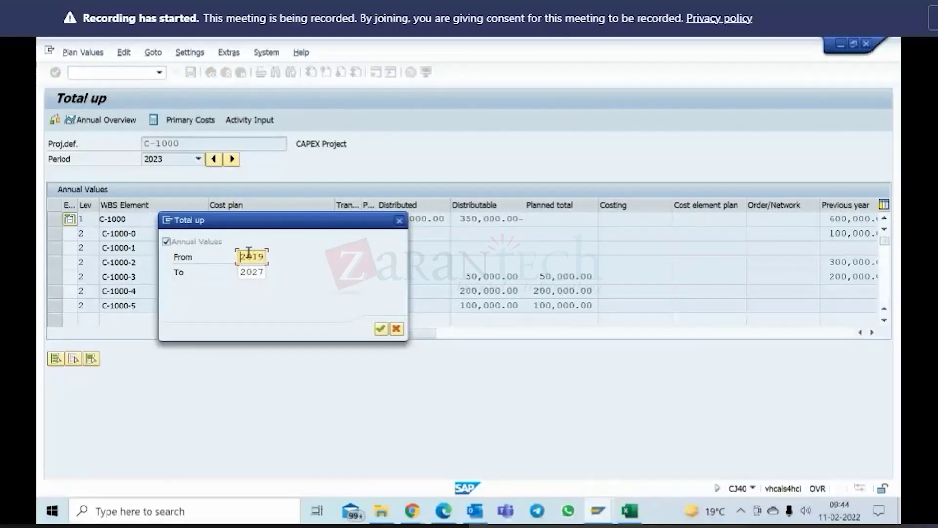
left_click(380, 328)
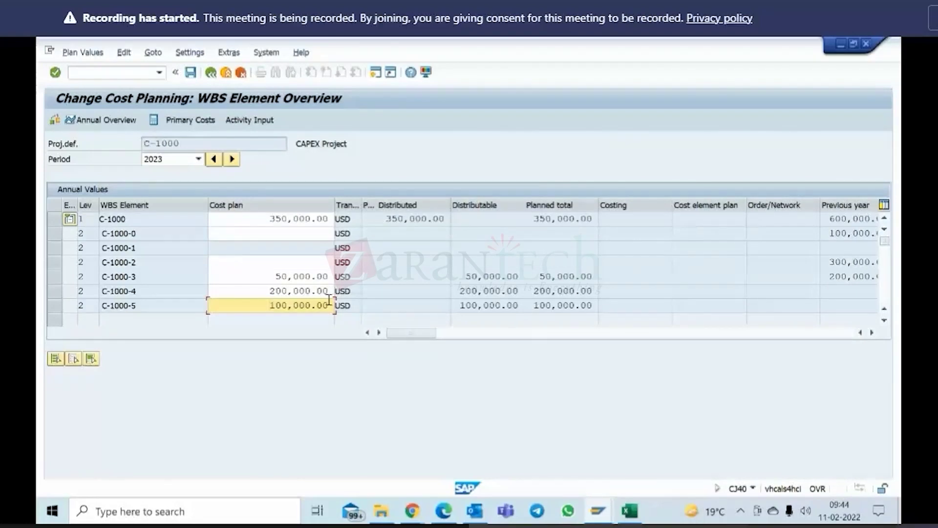
left_click(283, 219)
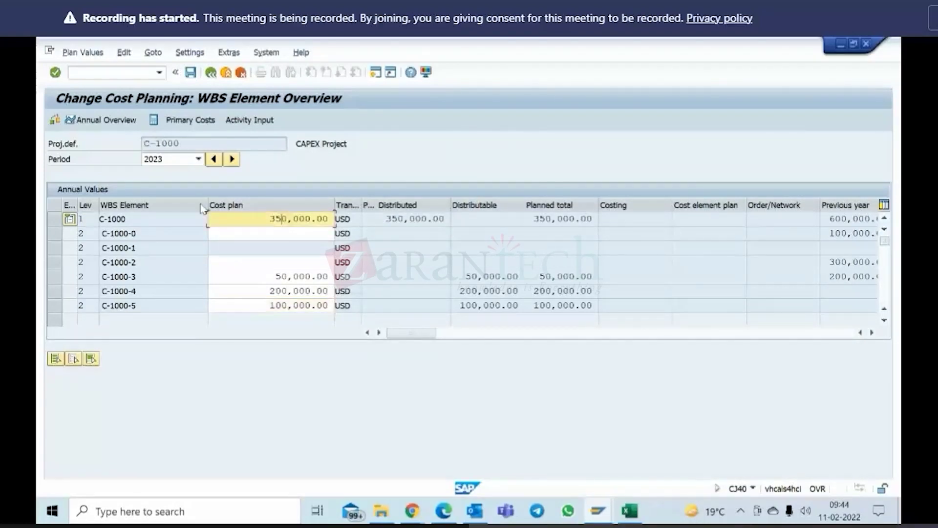
Step: Set the period back to 2022 and save the cost plan of project C-1000
left_click(198, 159)
left_click(167, 215)
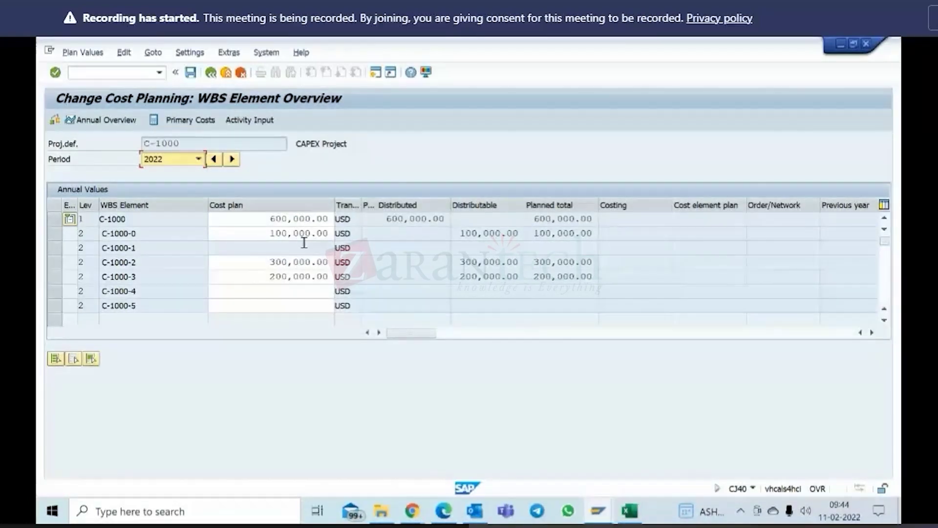
left_click(191, 73)
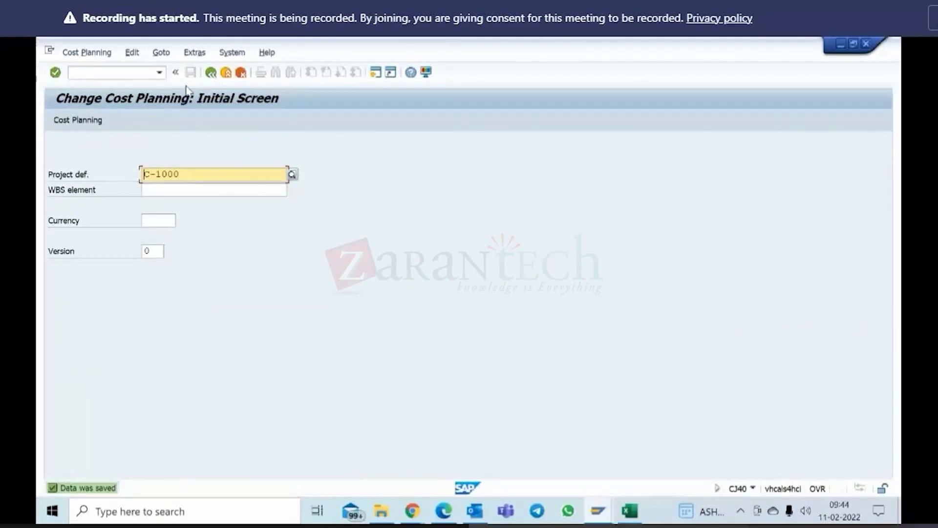
Step: Reopen the cost planning of project C-1000 and display the annual overview of its top-level WBS element
key("Return")
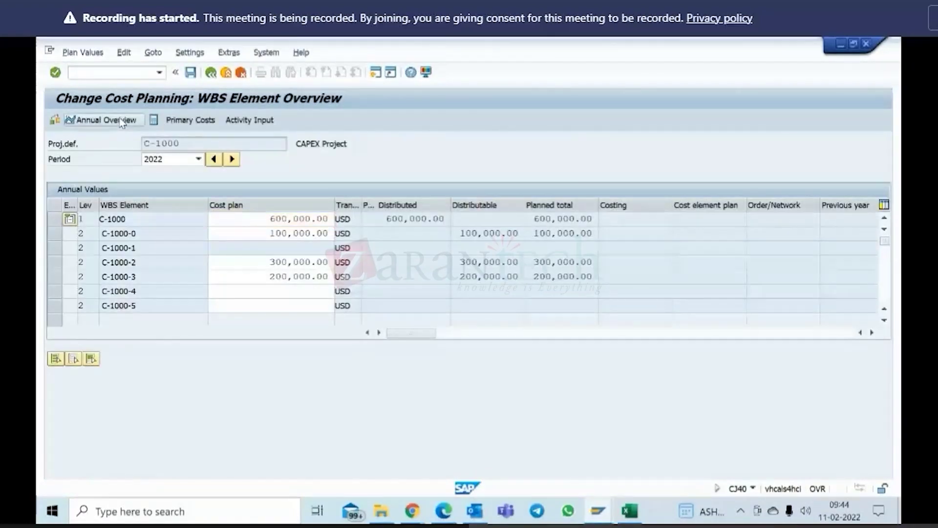
left_click(123, 120)
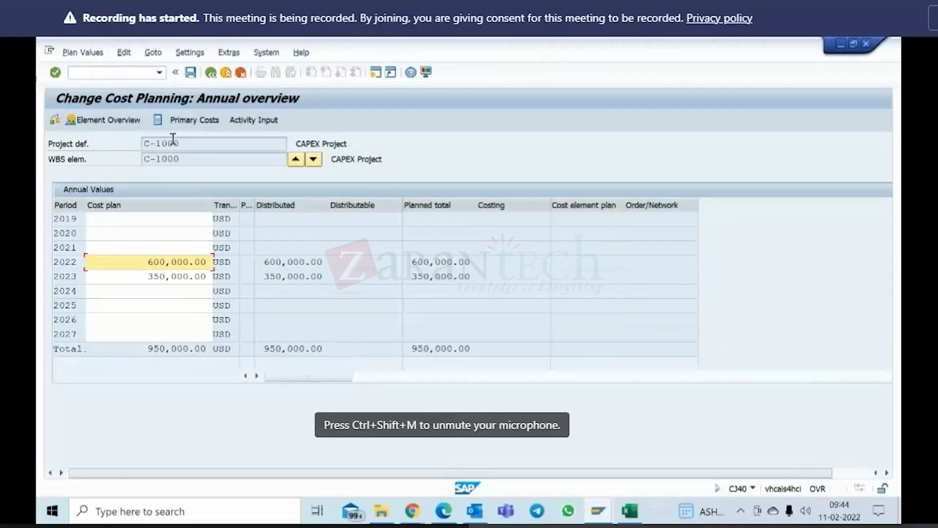
left_click(211, 73)
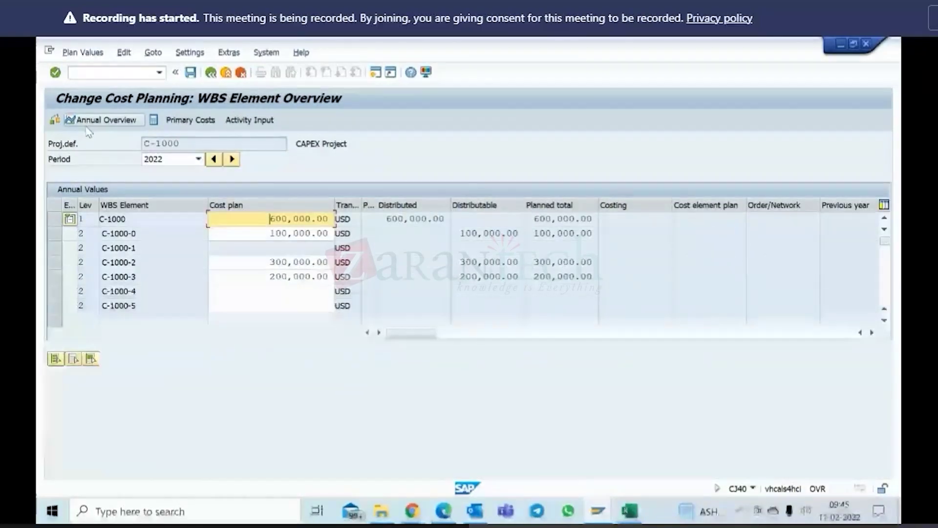
left_click(91, 123)
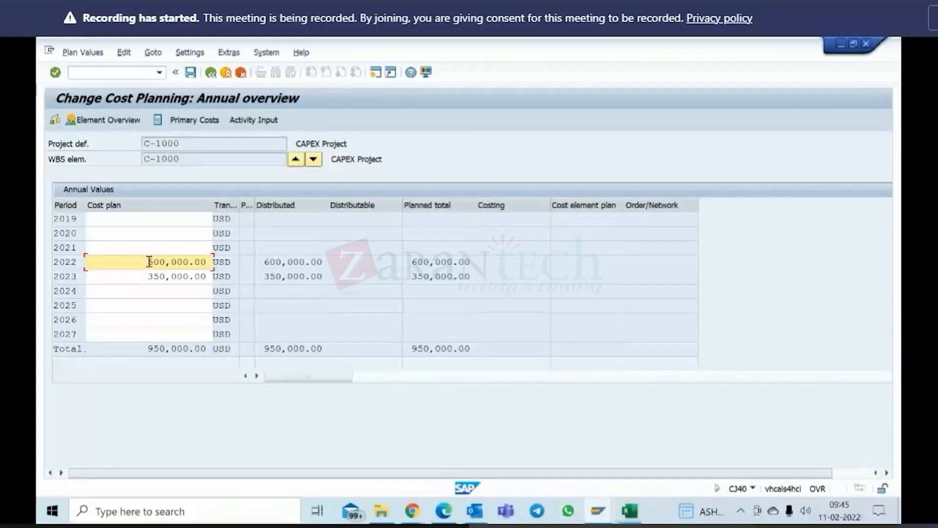
Step: Examine the transaction currency across the 2019 to 2027 periods of C-1000, and return to the WBS element overview
left_click(224, 218)
left_click(226, 264)
left_click(232, 324)
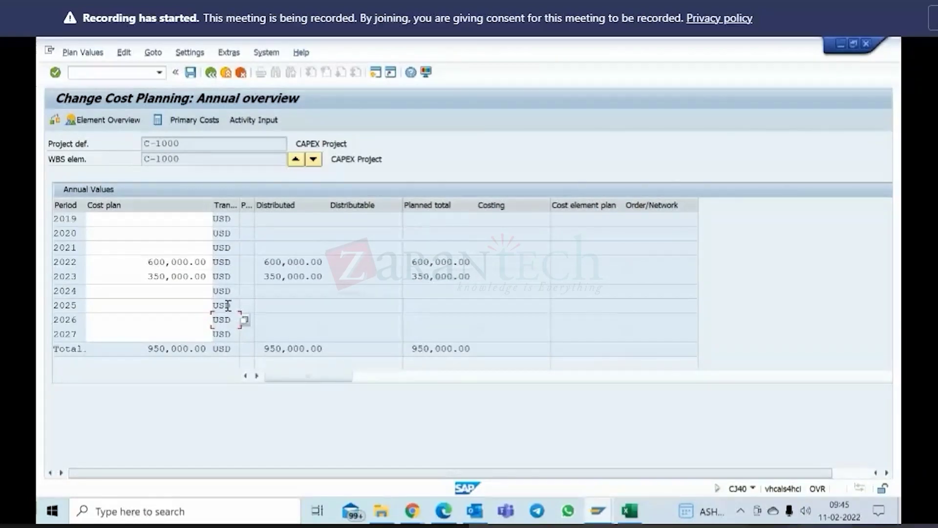
left_click(229, 233)
left_click(228, 218)
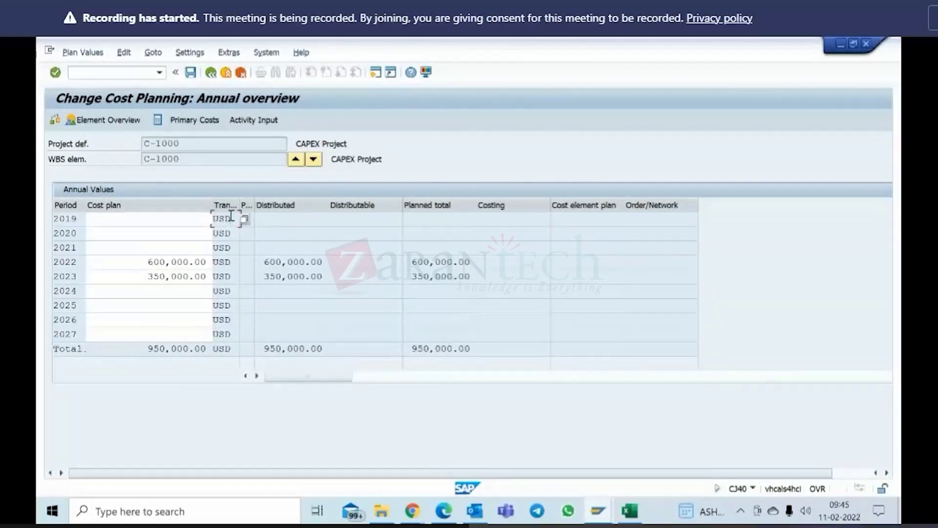
left_click(212, 74)
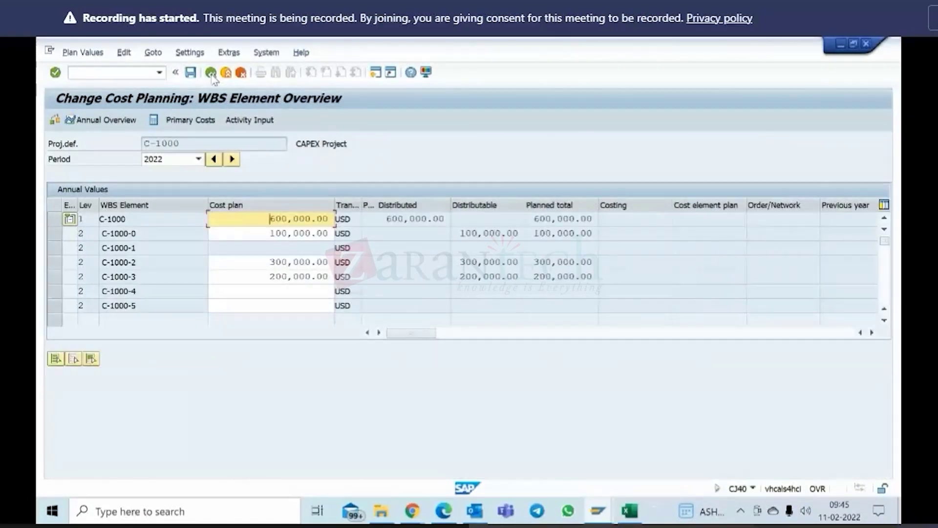
Step: Switch to the Project Builder window and open the project definition of CAPEX Project C-1000
left_click(598, 511)
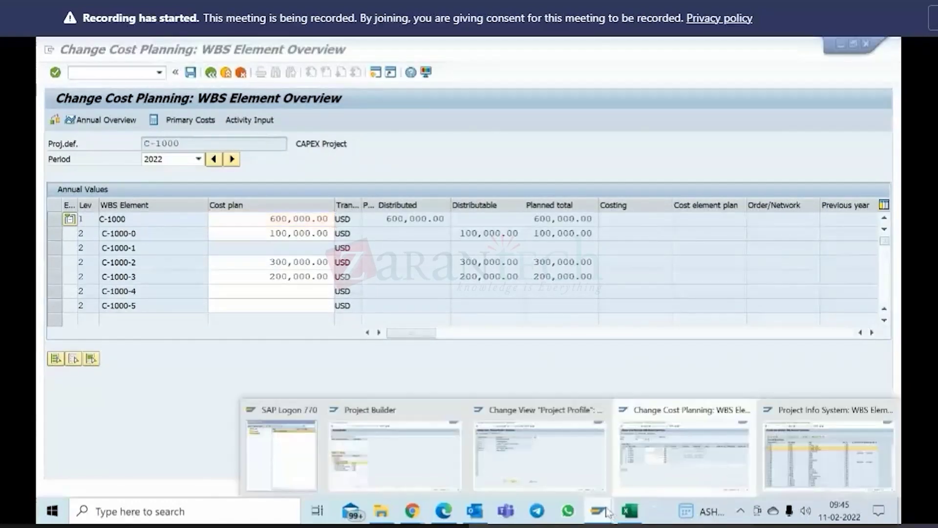
left_click(403, 452)
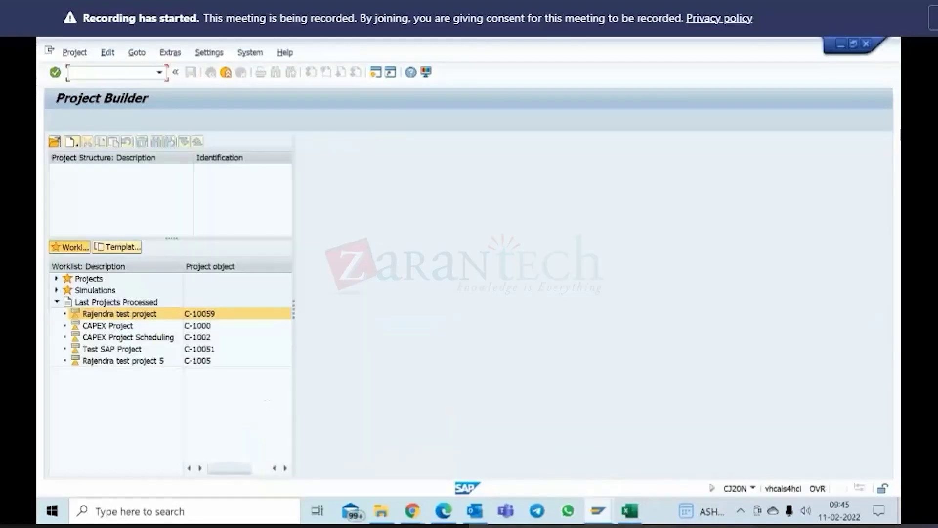
double_click(138, 327)
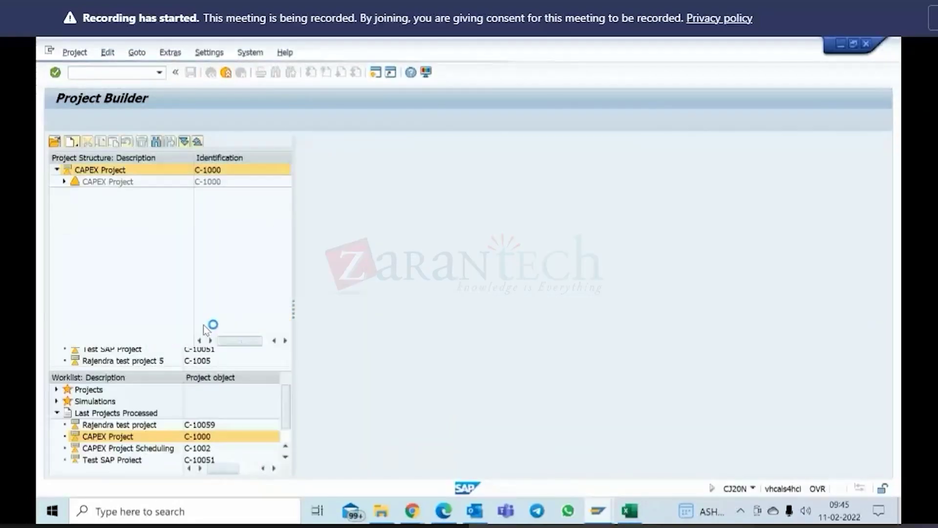
scroll(673, 289, "down", 3)
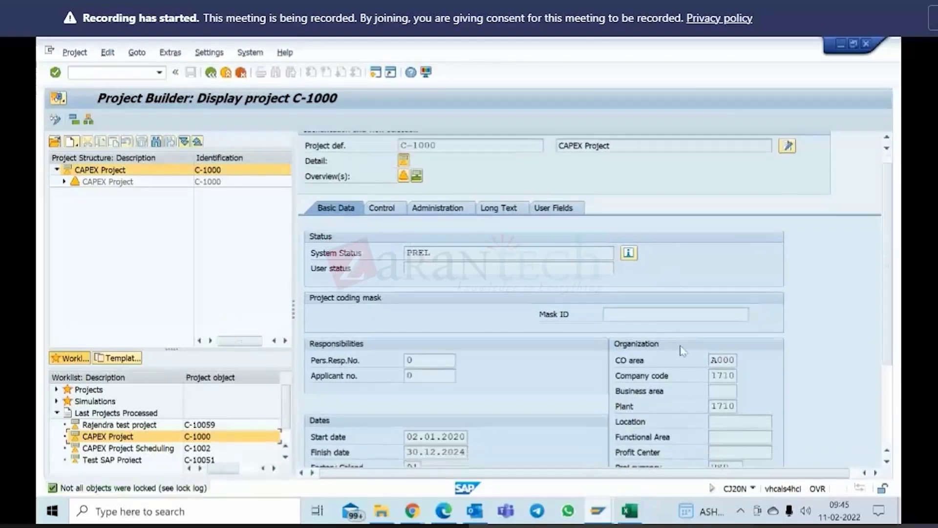
Step: Check the project currency, CO area and company code in the organization data of C-1000, and leave the project
left_click(728, 440)
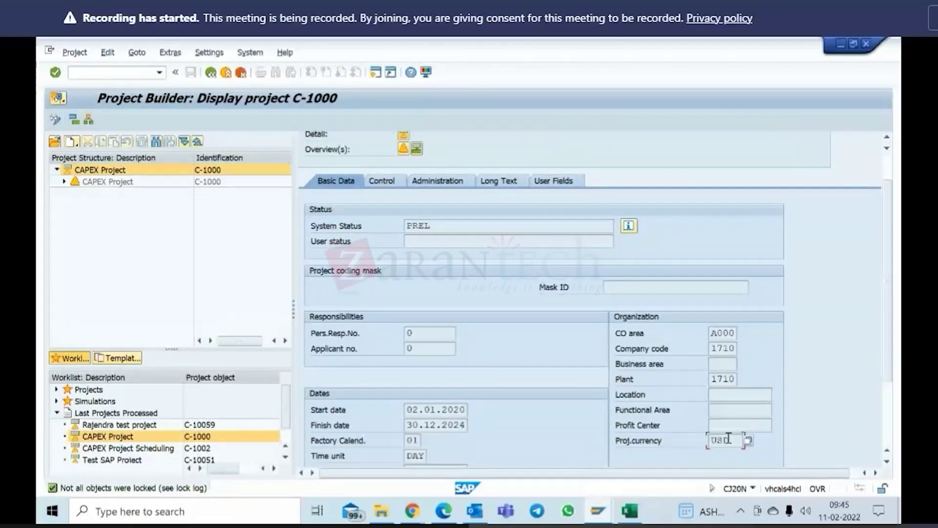
left_click(724, 334)
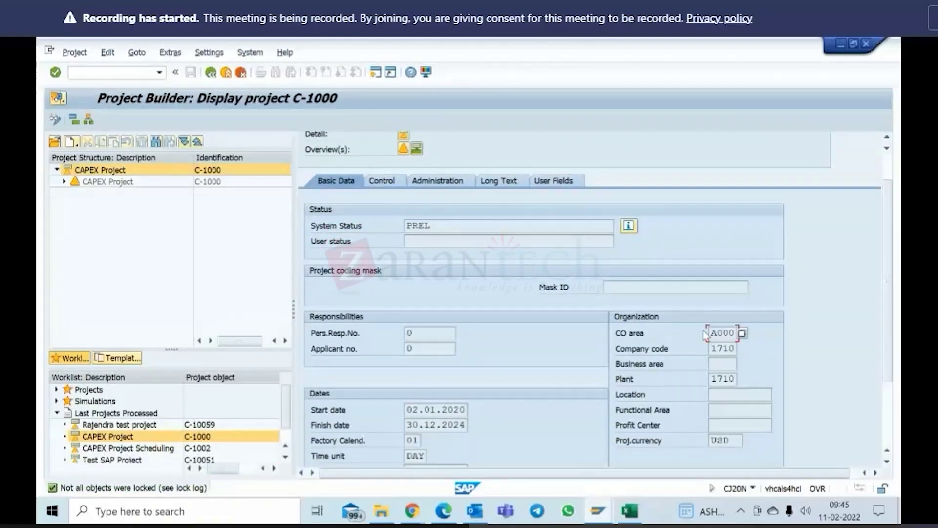
left_click(723, 348)
left_click(210, 73)
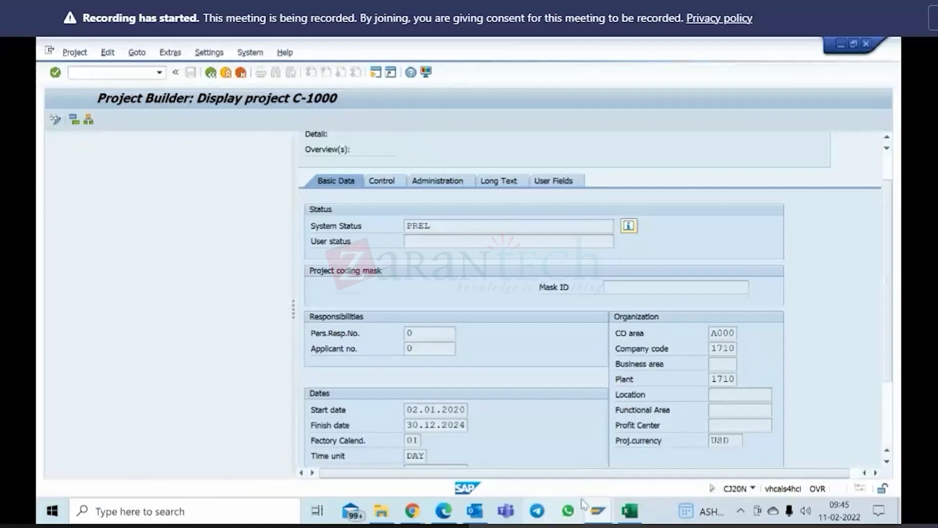
Step: Switch to the cost planning window of C-1000 and look through the available editing, navigation, settings and extra functions
mouse_move(598, 510)
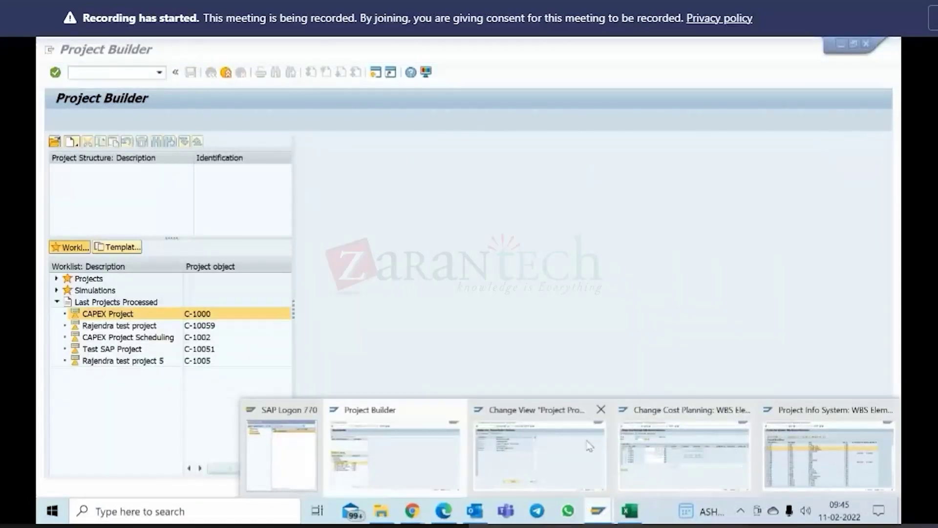
left_click(654, 438)
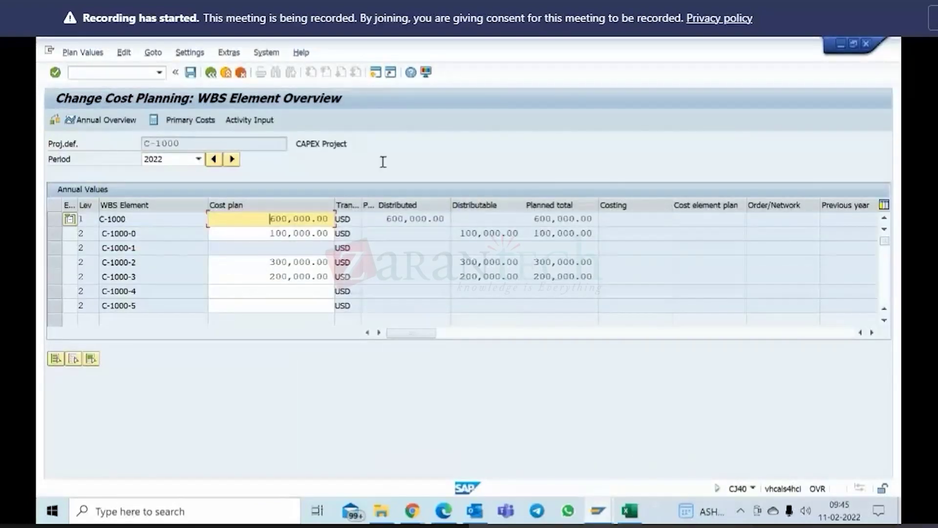
left_click(190, 53)
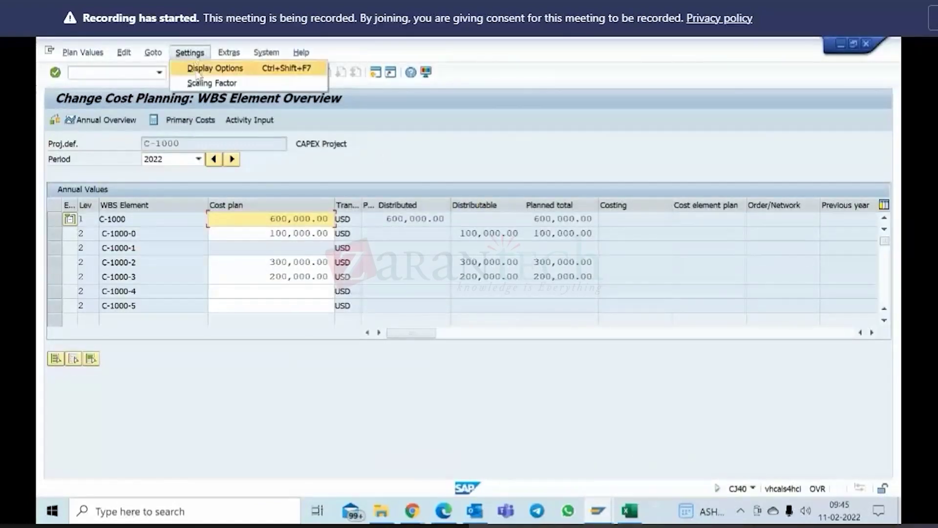
mouse_move(229, 54)
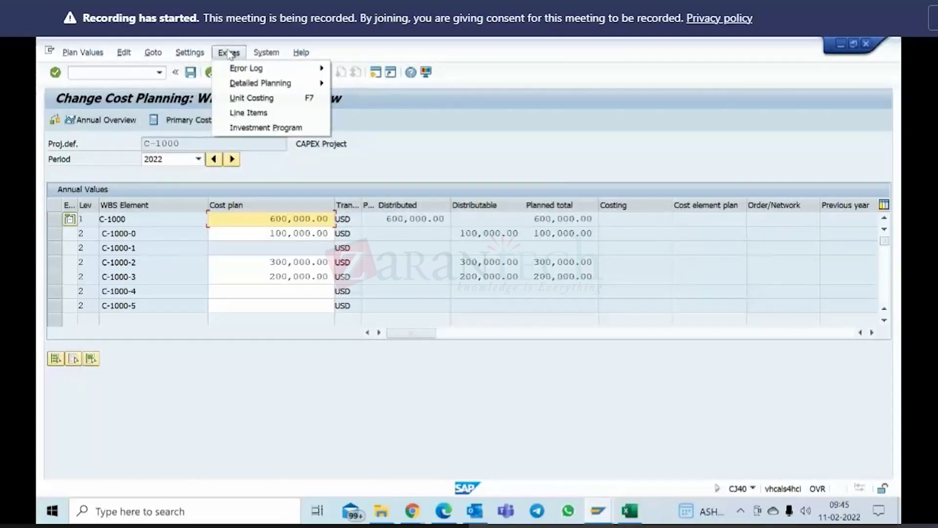
mouse_move(237, 74)
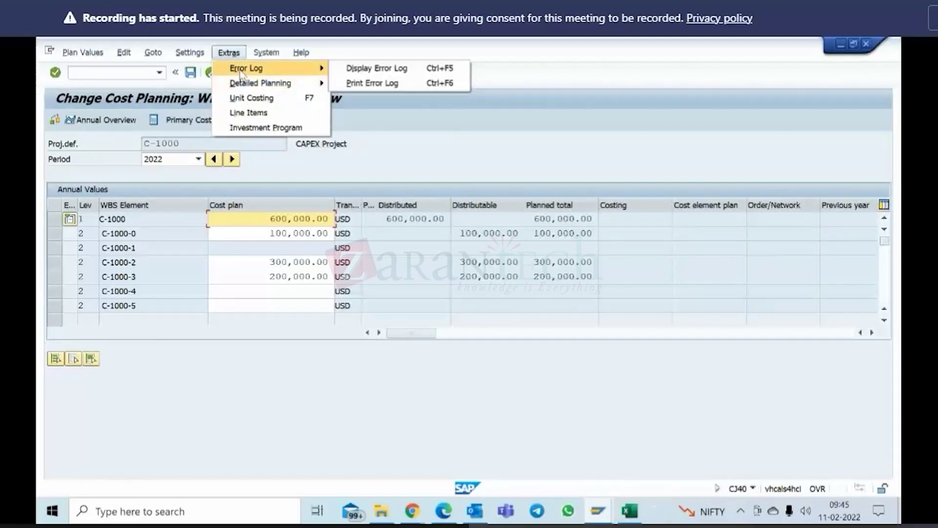
mouse_move(264, 57)
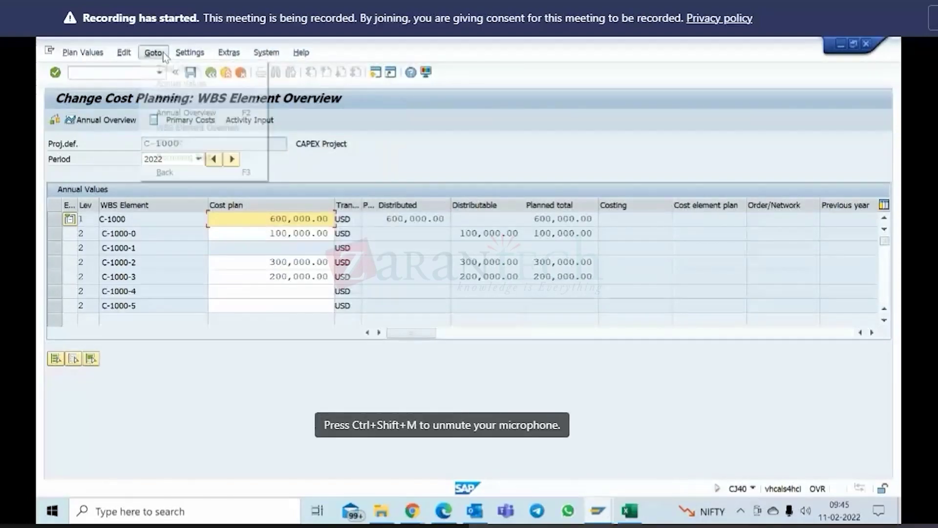
mouse_move(121, 57)
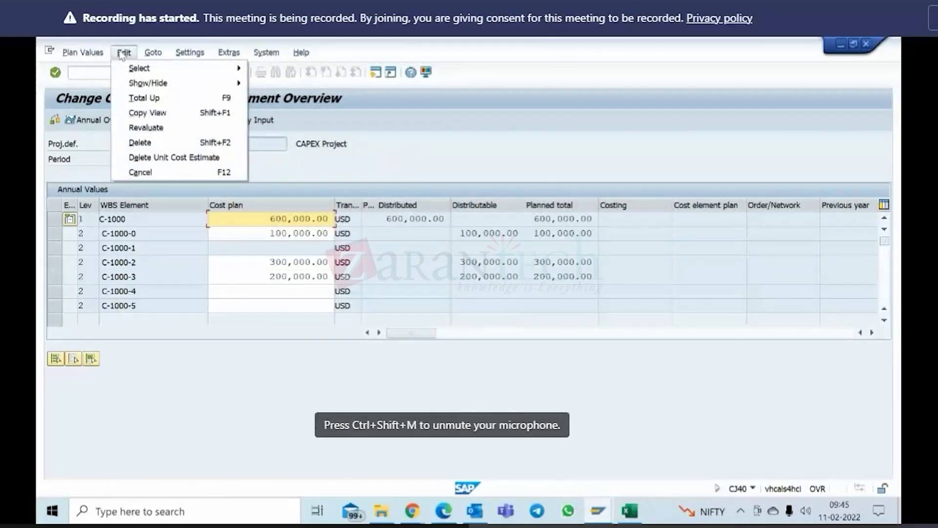
left_click(355, 142)
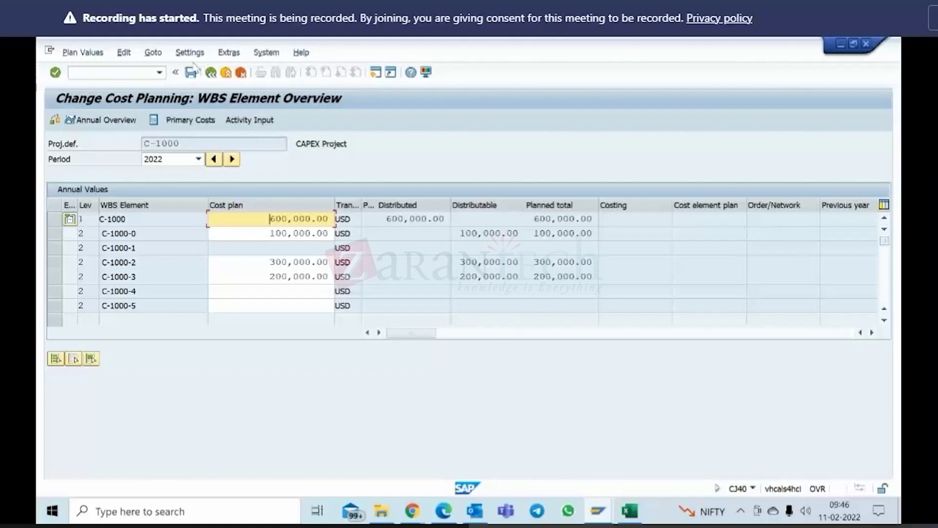
left_click(124, 55)
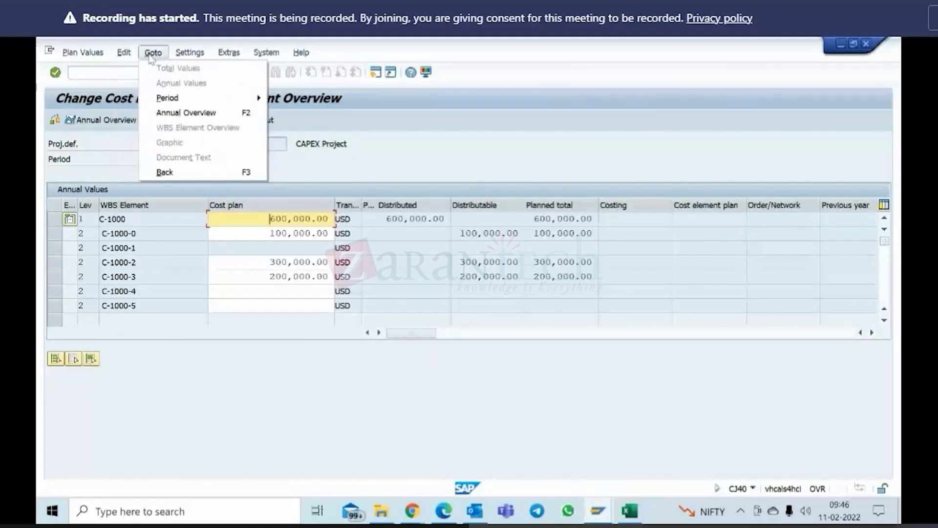
mouse_move(177, 58)
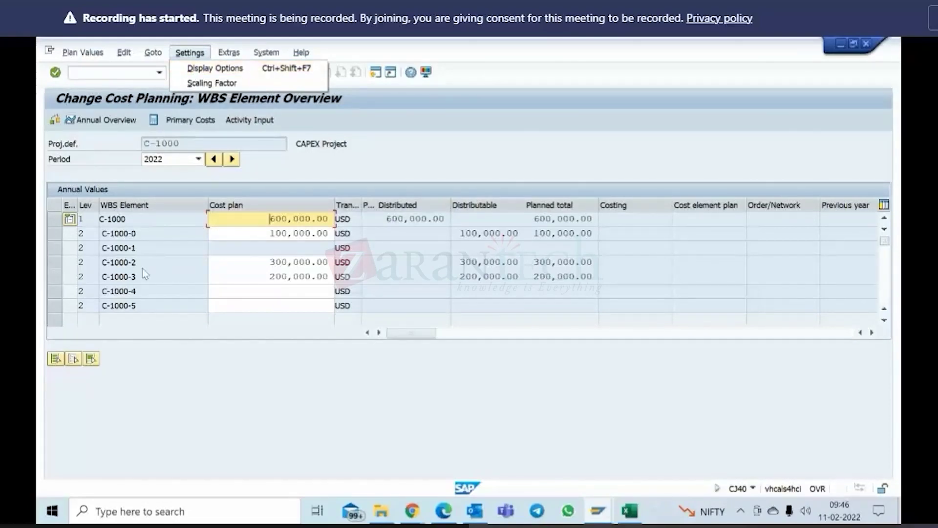
key("Escape")
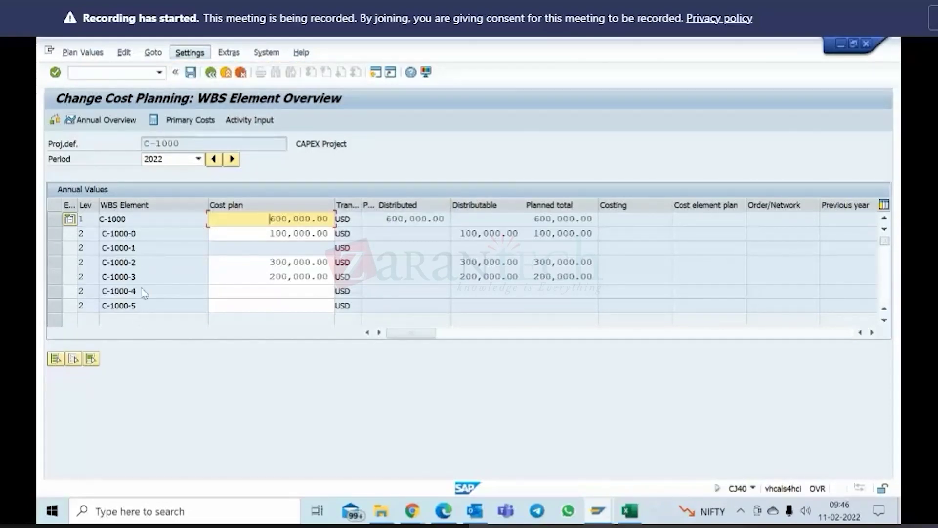
left_click(140, 282)
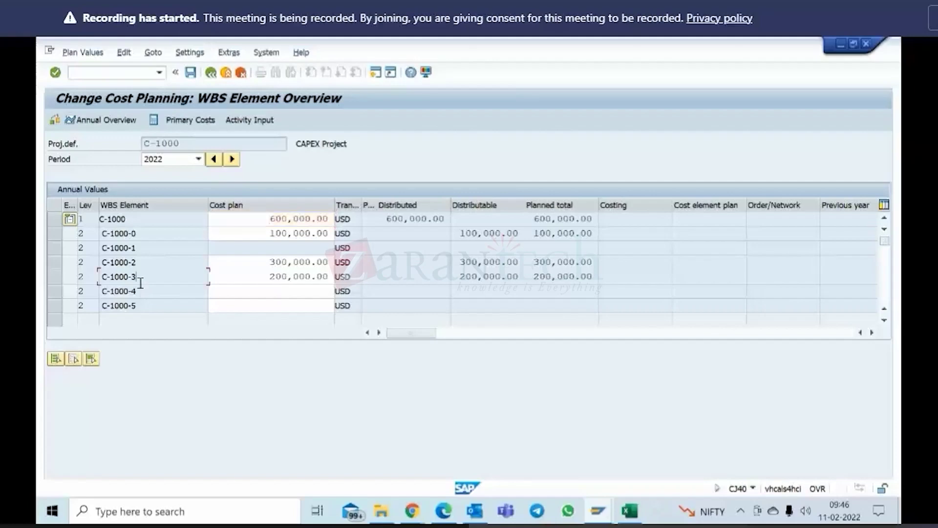
left_click(190, 52)
left_click(195, 69)
left_click_drag(253, 209, 363, 203)
left_click(508, 402)
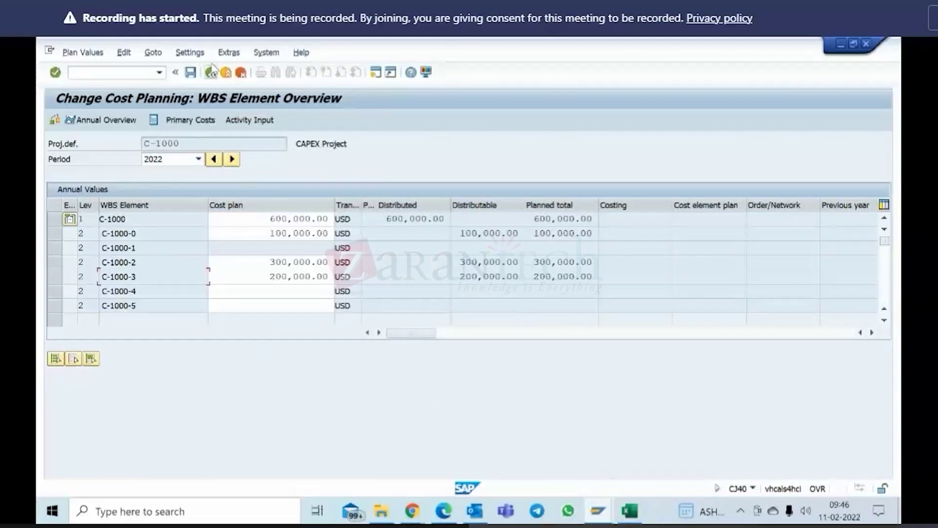
Step: Set the display options to identify the WBS elements in the overview using descriptions
left_click(190, 52)
left_click(204, 69)
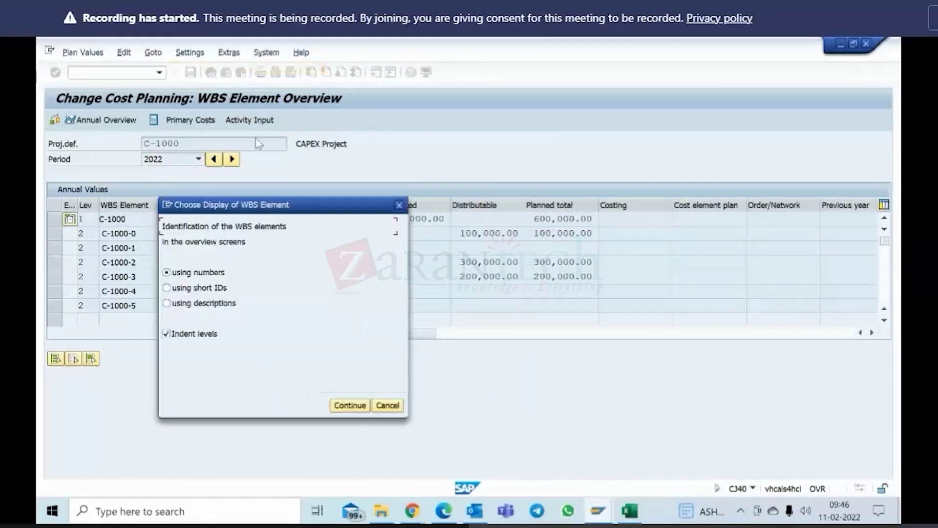
left_click_drag(241, 207, 342, 175)
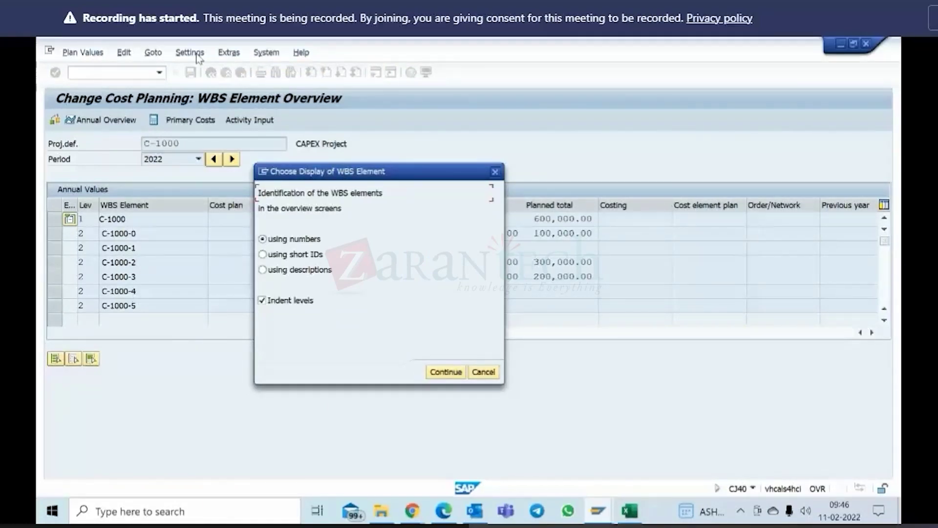
left_click(264, 271)
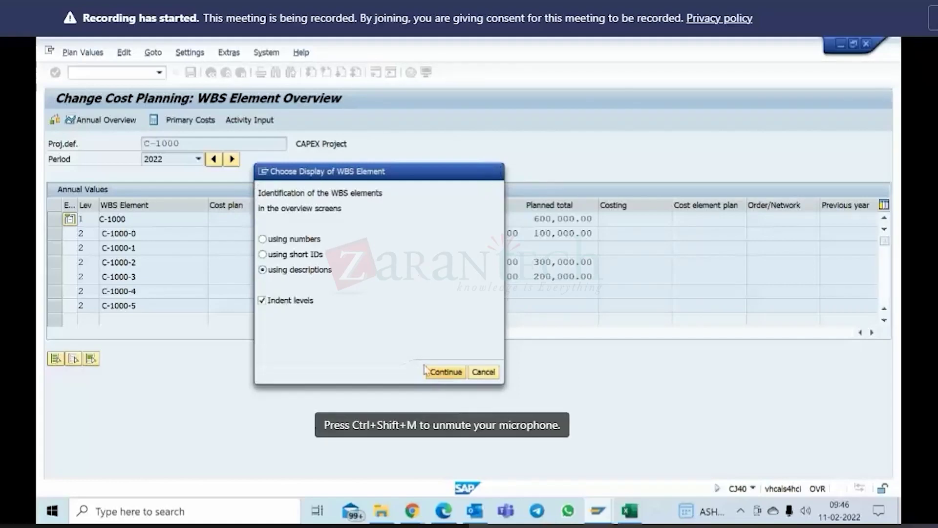
left_click(442, 372)
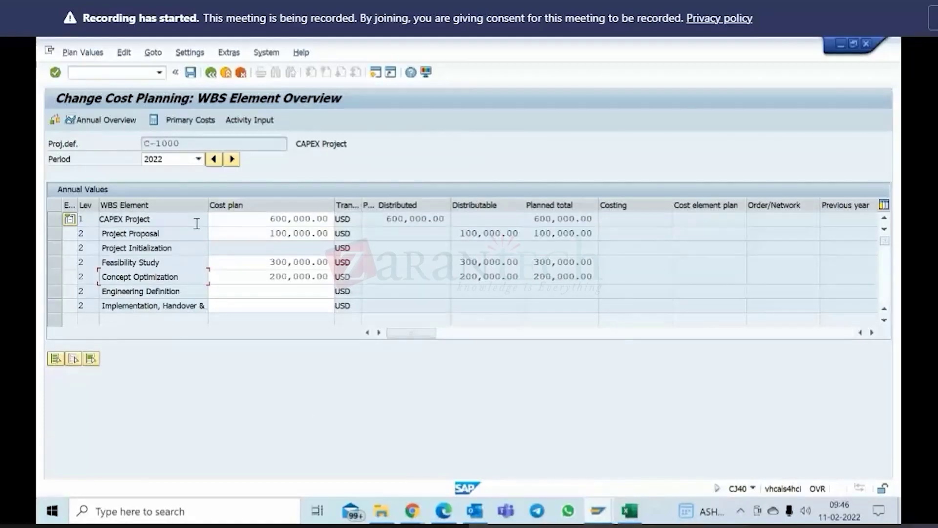
Step: Change the WBS element identification in the cost planning overview to short IDs
left_click(190, 52)
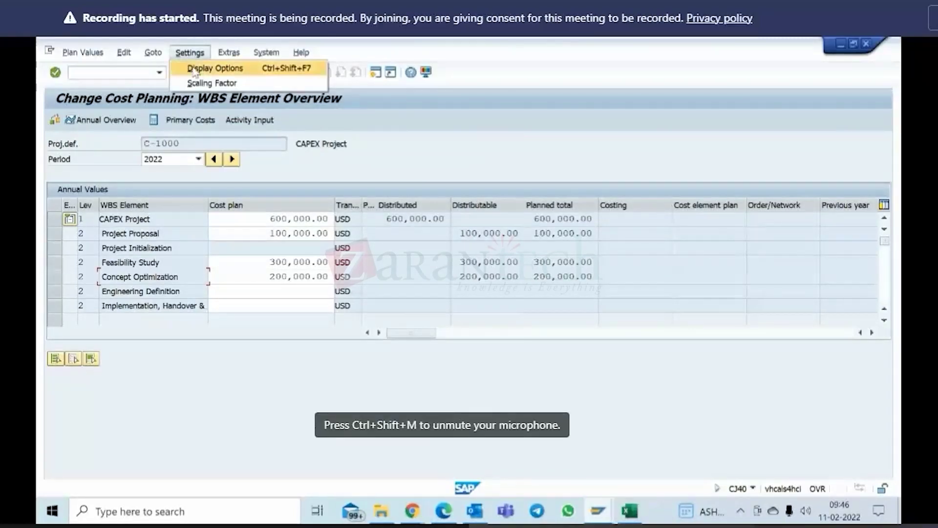
left_click(200, 68)
left_click(167, 287)
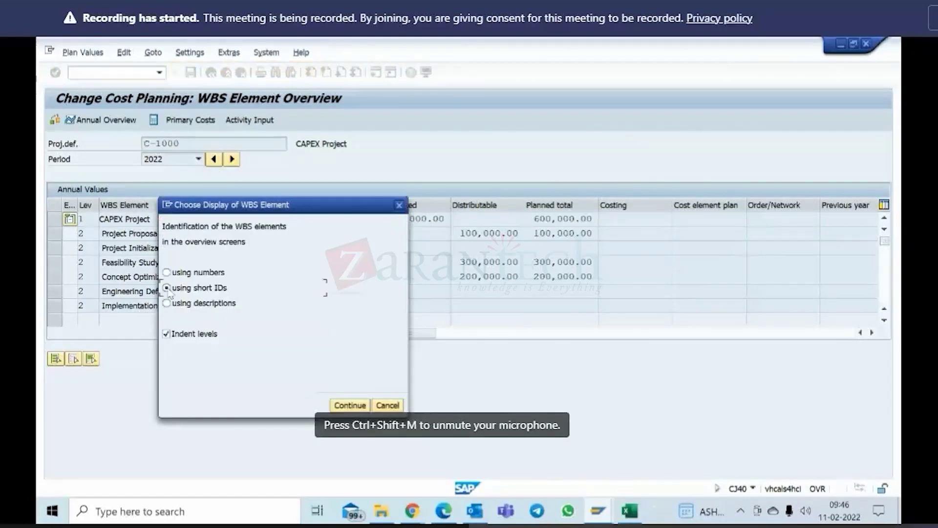
key("Return")
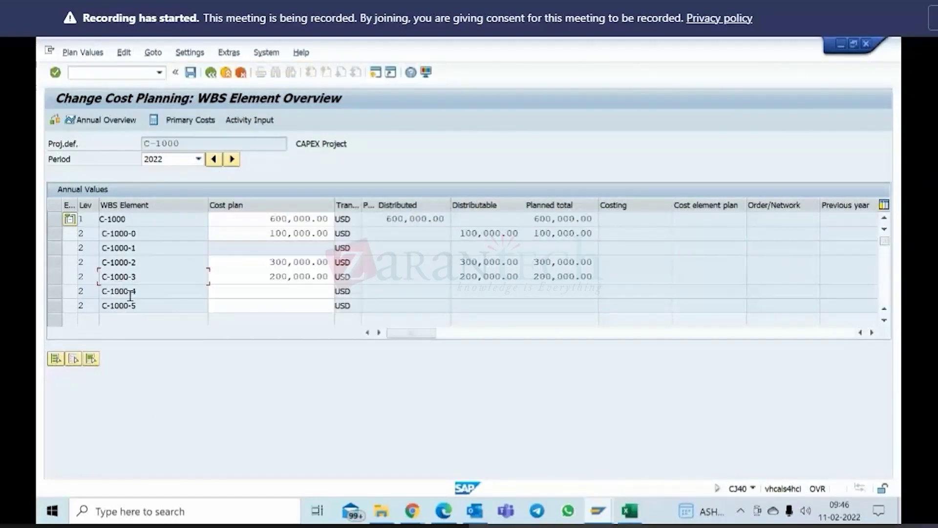
Step: Switch the WBS element identification from short IDs back to descriptions
left_click(200, 54)
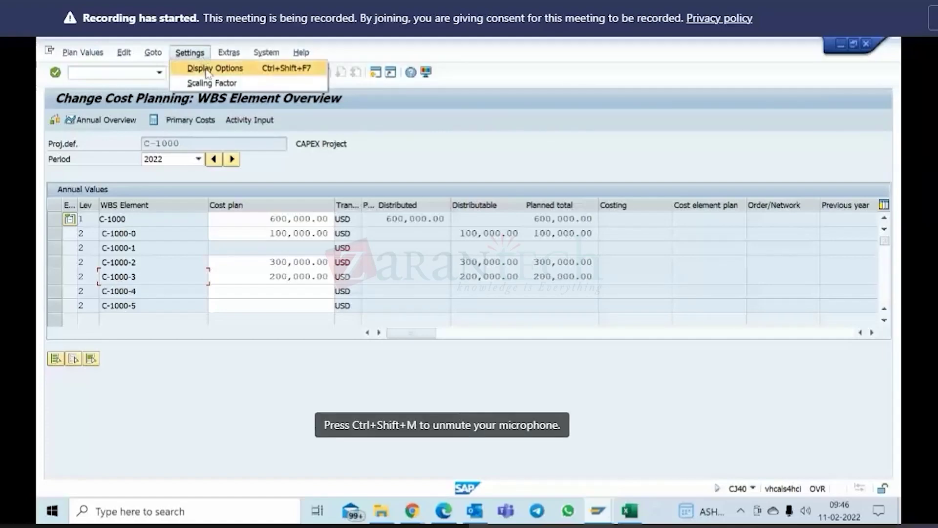
left_click(208, 69)
left_click(178, 305)
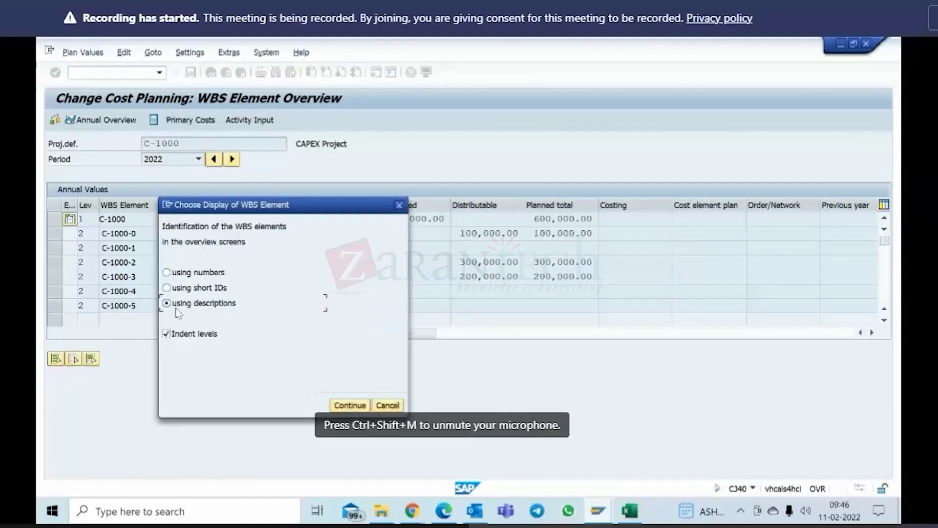
left_click(342, 406)
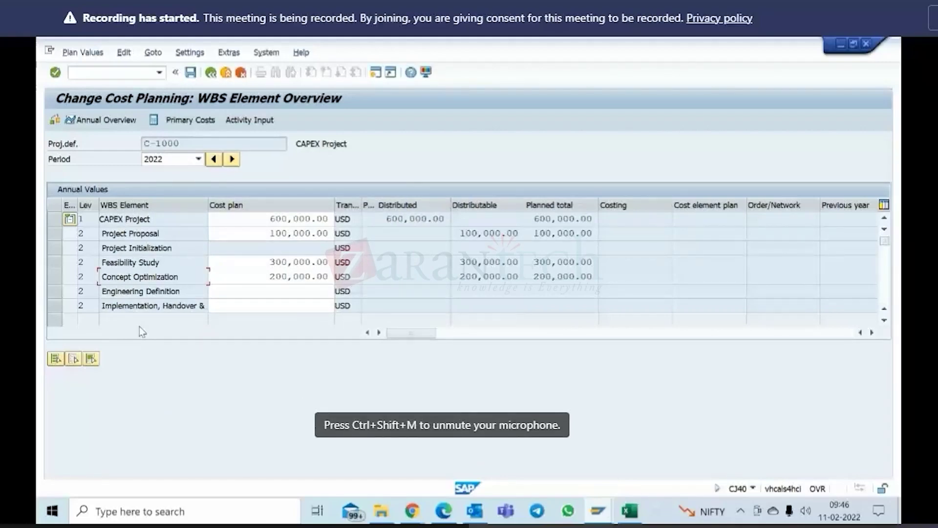
Step: Set the display options so the overview identifies the WBS elements using numbers
left_click(191, 53)
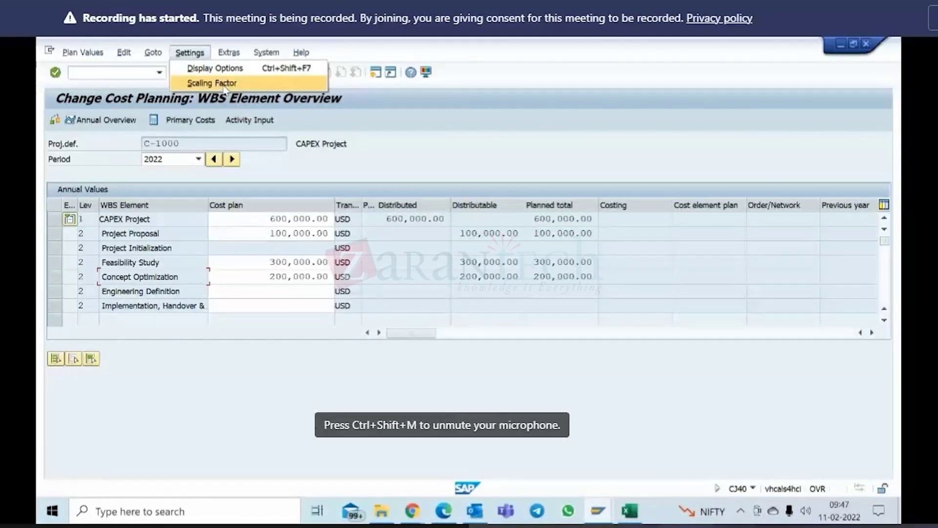
left_click(218, 69)
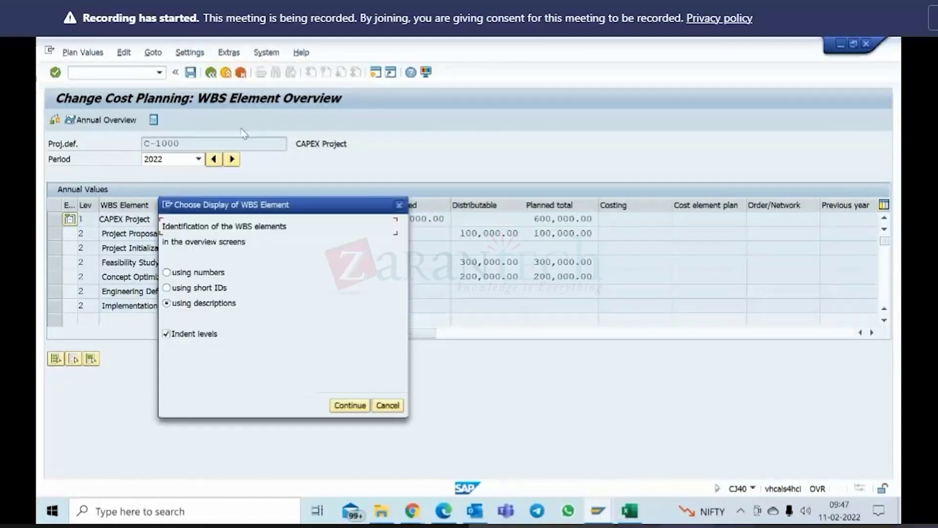
left_click(166, 272)
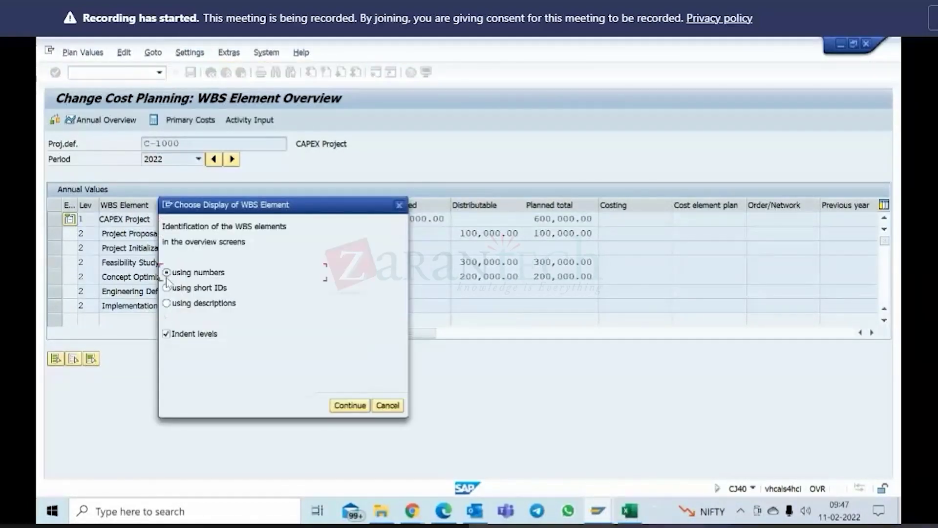
left_click(351, 407)
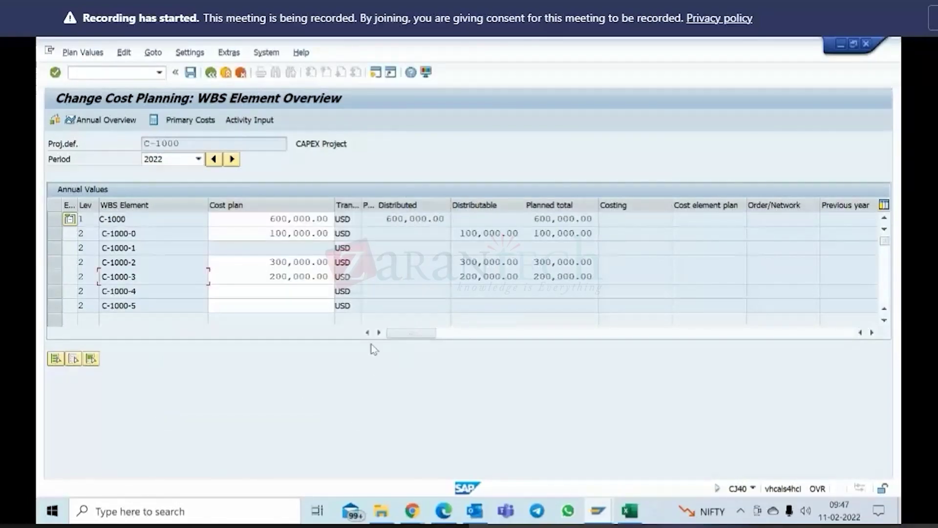
Step: Switch to the Project Builder window and exit it to the SAP Easy Access screen
left_click(606, 517)
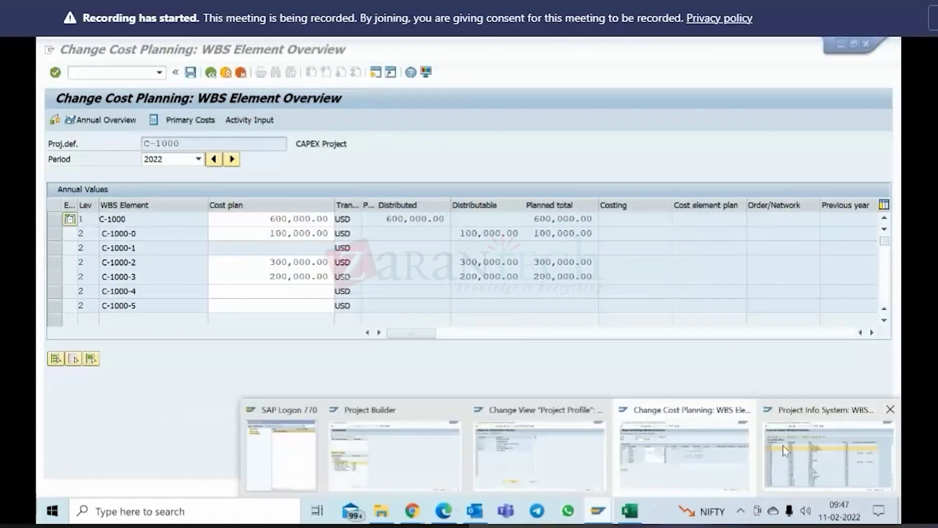
left_click(571, 460)
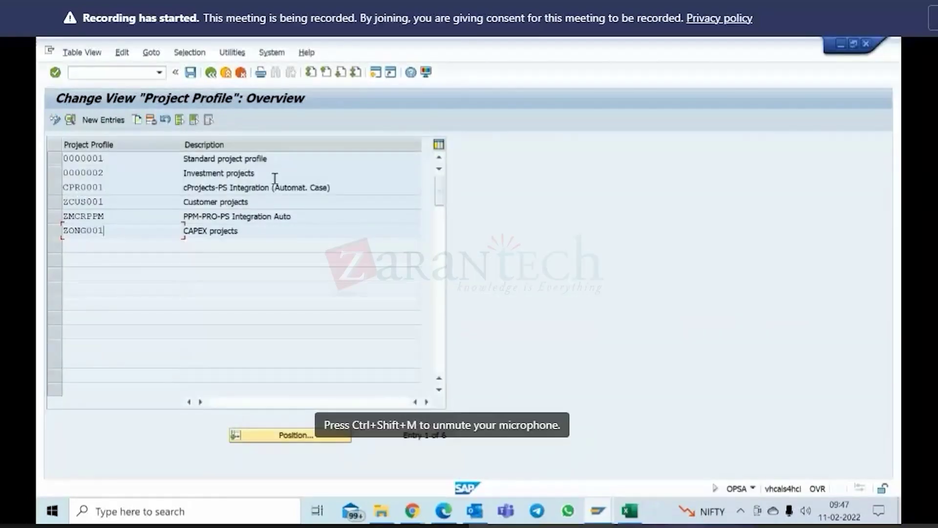
left_click(598, 511)
left_click(676, 457)
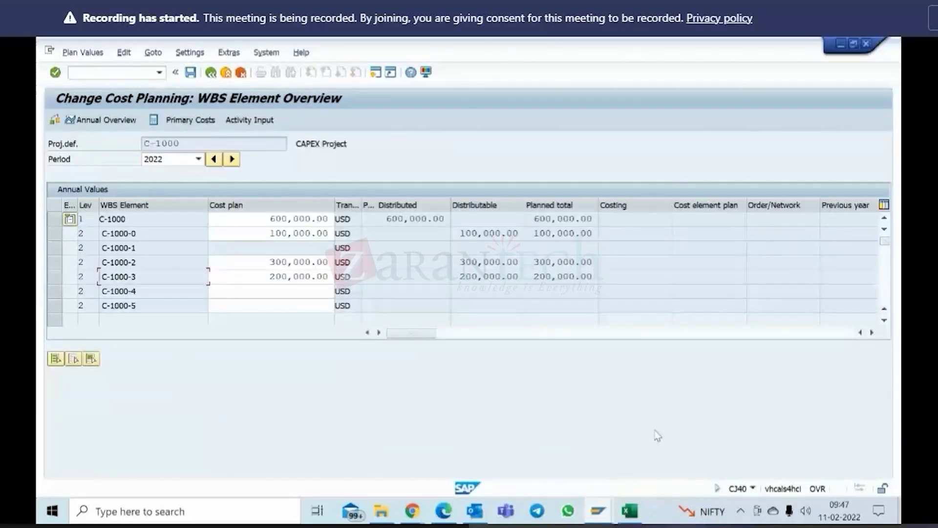
left_click(599, 511)
left_click(419, 460)
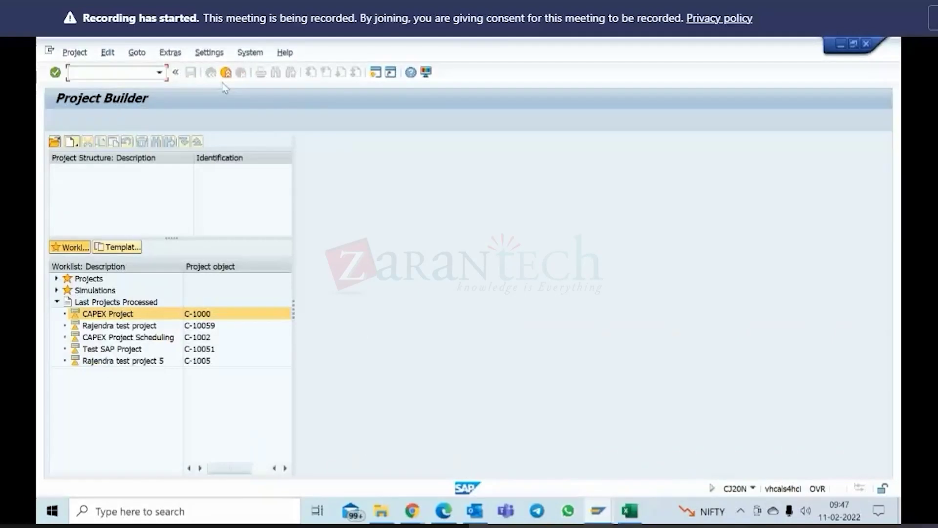
left_click(226, 72)
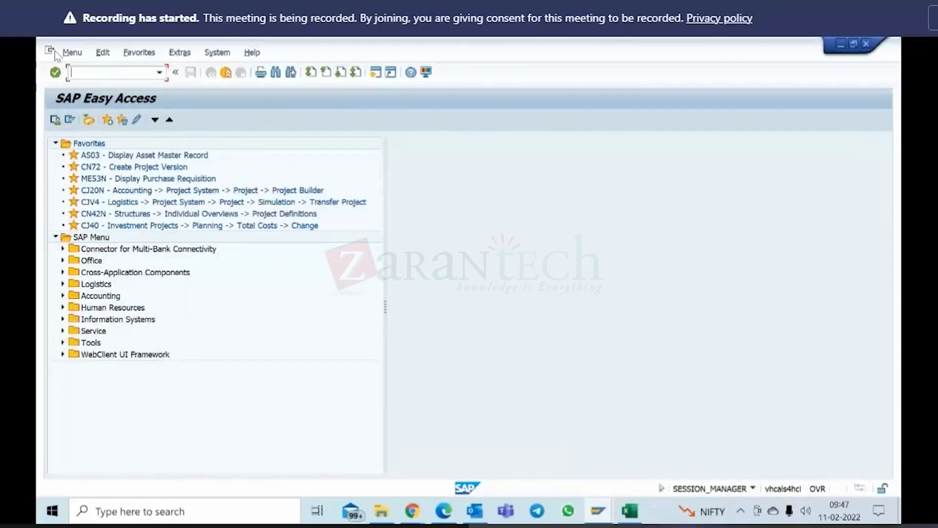
Step: Check the SAP Easy Access settings for displaying technical names, and close them without changes
left_click(183, 52)
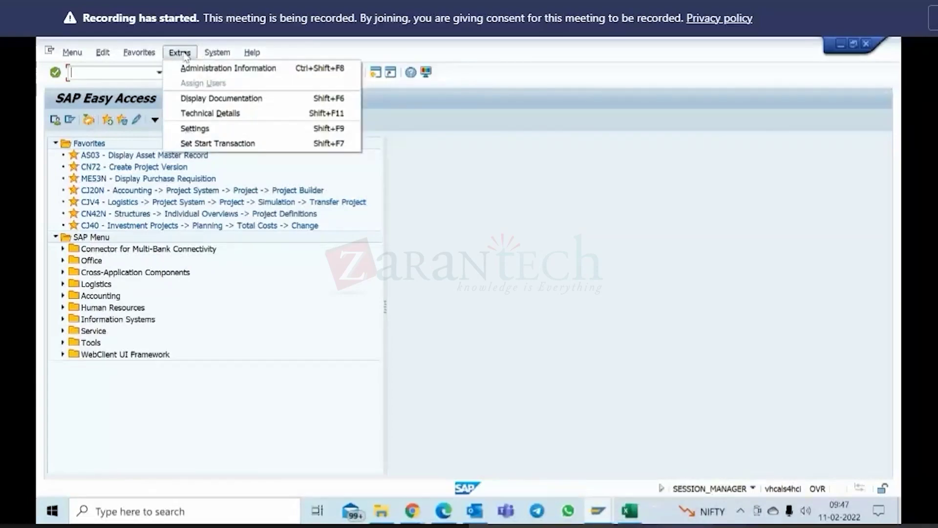
left_click(196, 129)
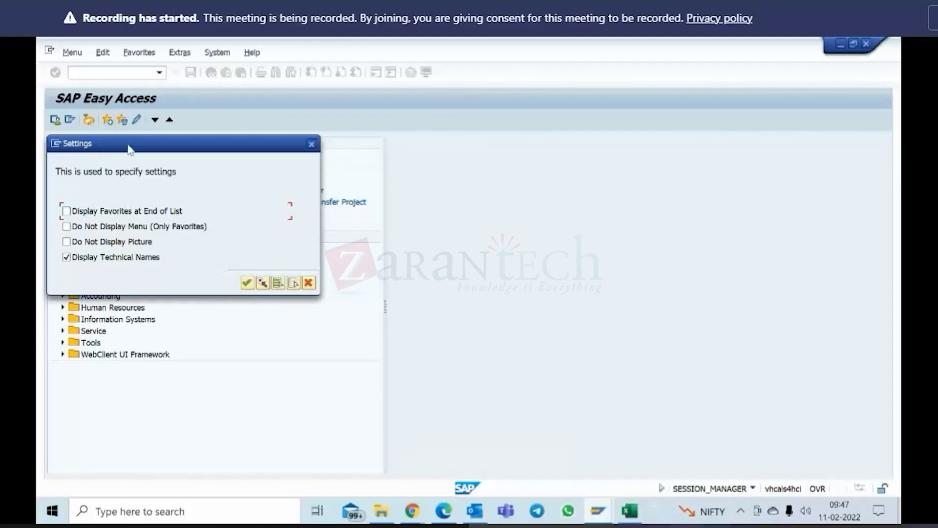
left_click(310, 284)
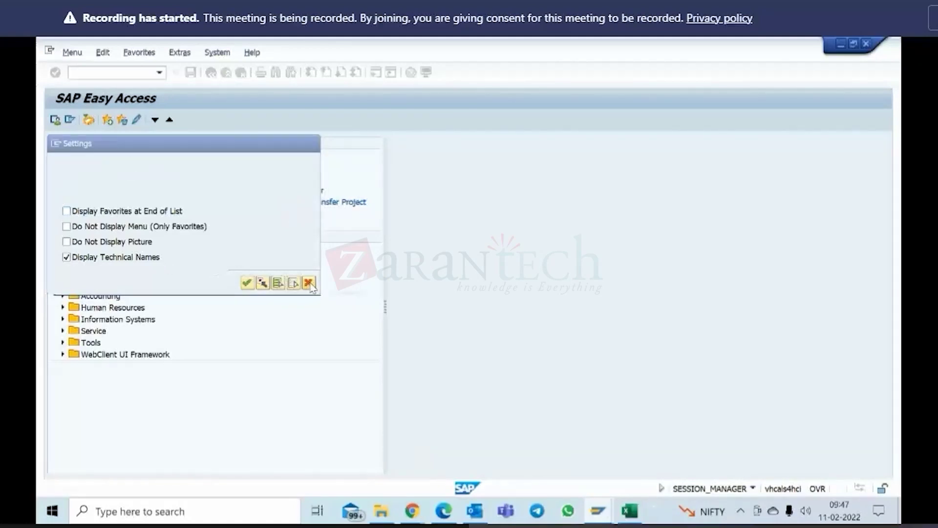
Step: Expand Accounting, Financial Accounting, General Ledger and Document Entry in the SAP menu to view the transaction codes
left_click(63, 296)
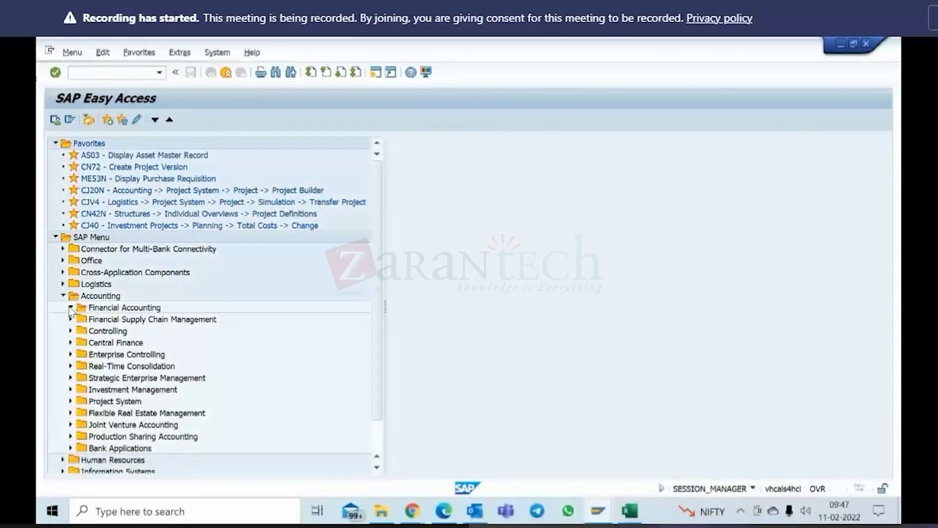
left_click(70, 307)
left_click(78, 320)
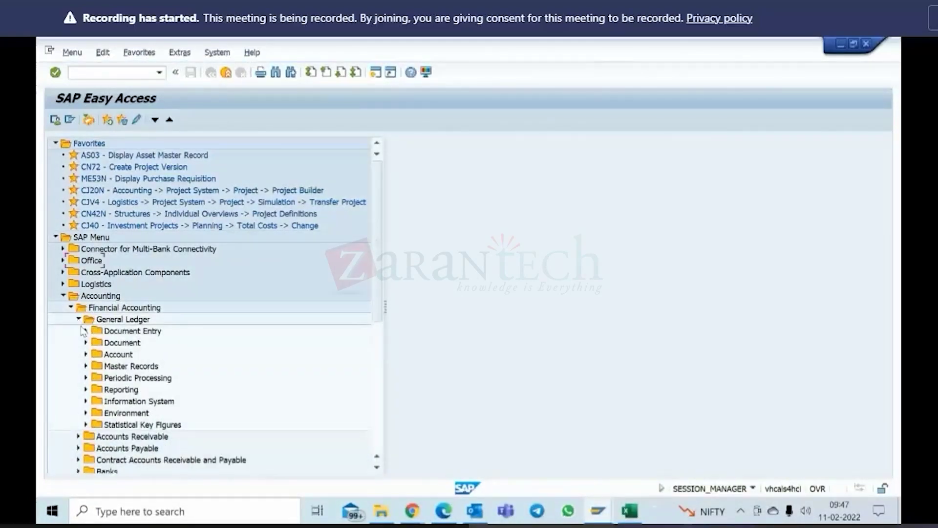
left_click(84, 331)
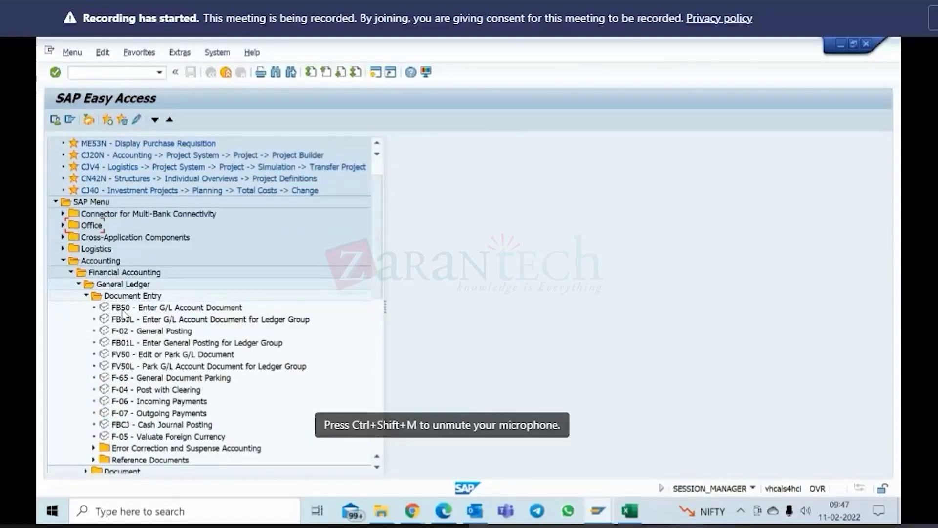
left_click(51, 52)
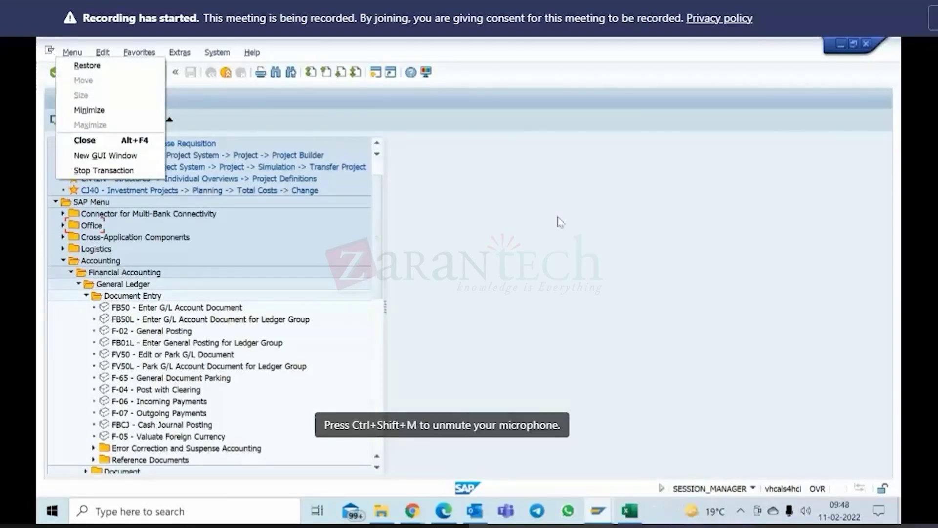
left_click(609, 276)
left_click(599, 511)
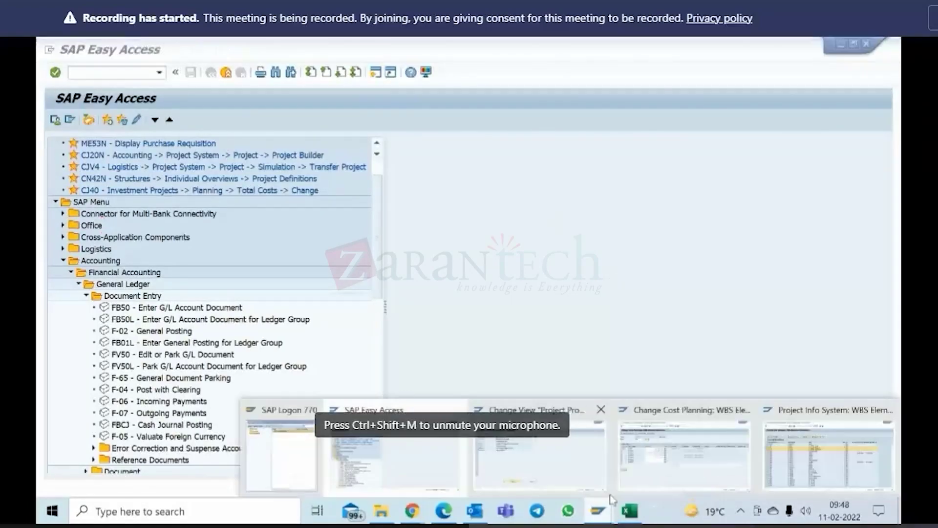
left_click(717, 448)
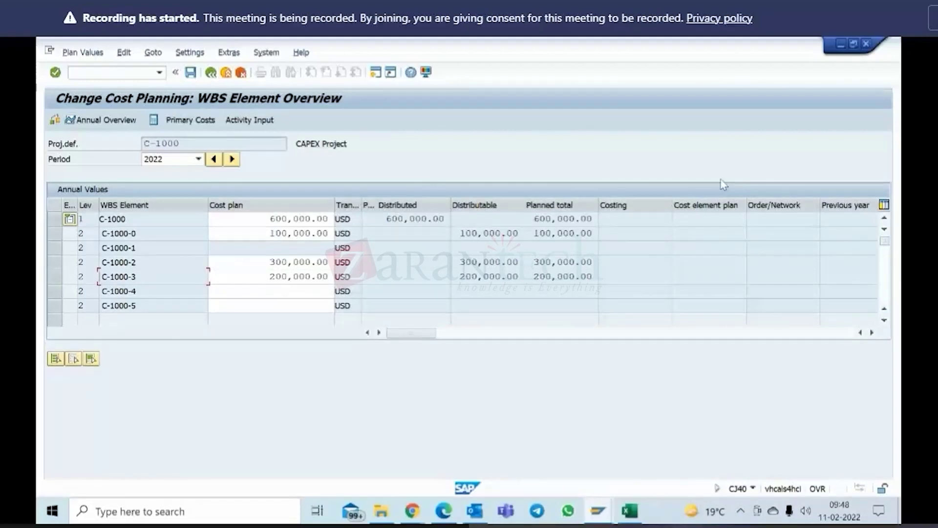
Step: Open the SAP GUI options from SAP Logon and examine the Visualization 1 settings for showing keys within dropdown lists
left_click(597, 511)
left_click(250, 461)
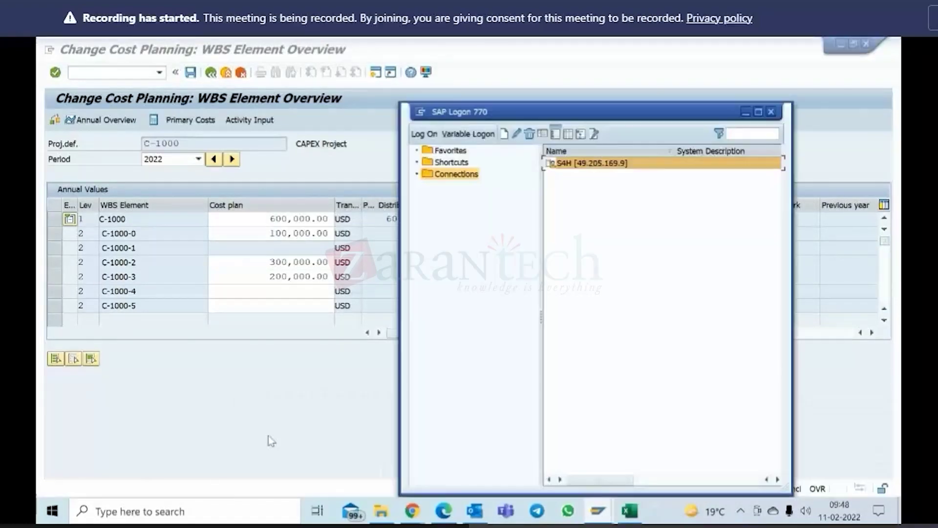
left_click(418, 115)
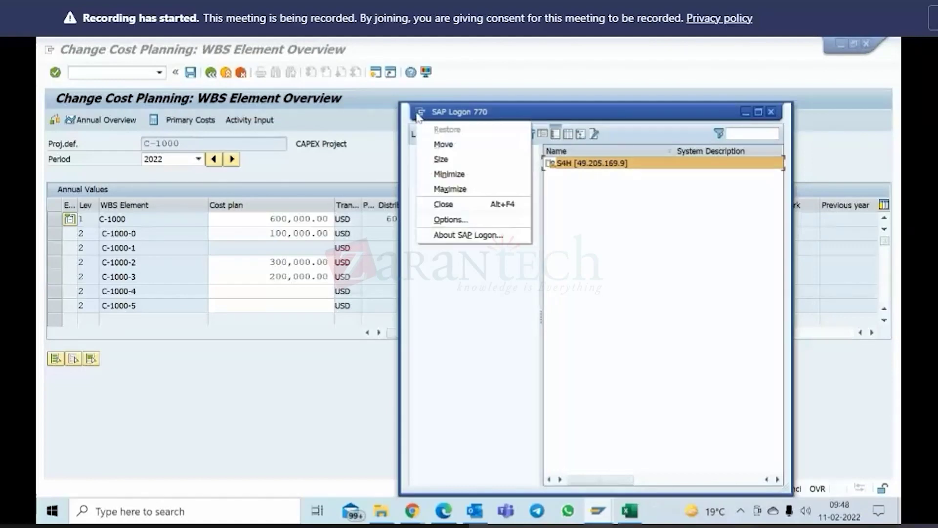
left_click(447, 221)
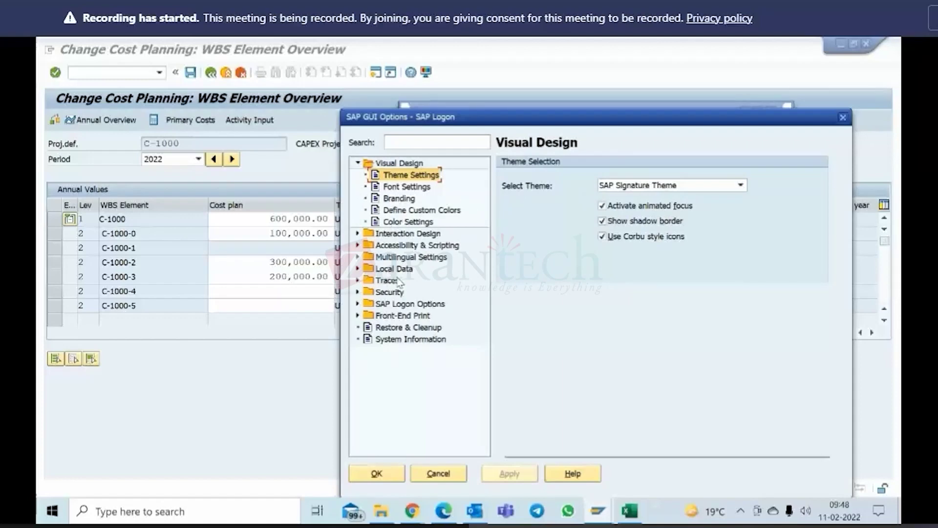
left_click(357, 234)
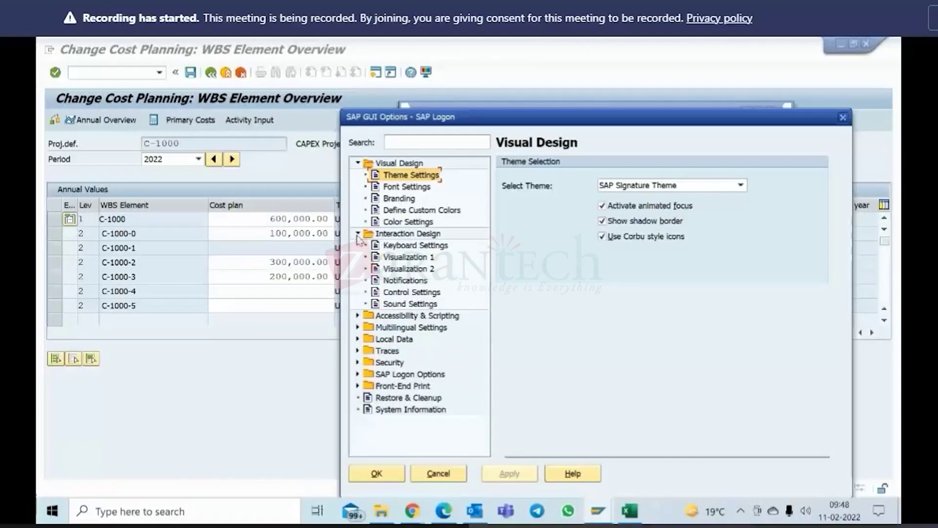
left_click(402, 246)
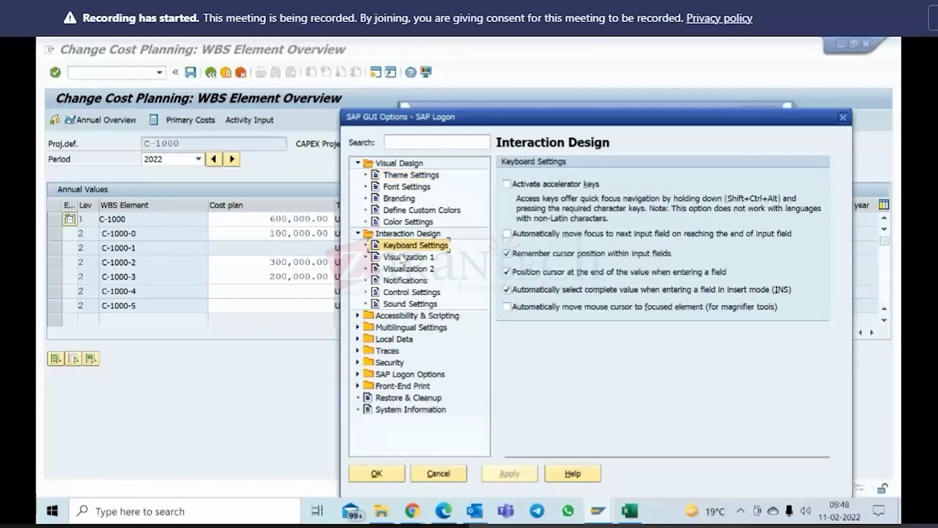
left_click(404, 257)
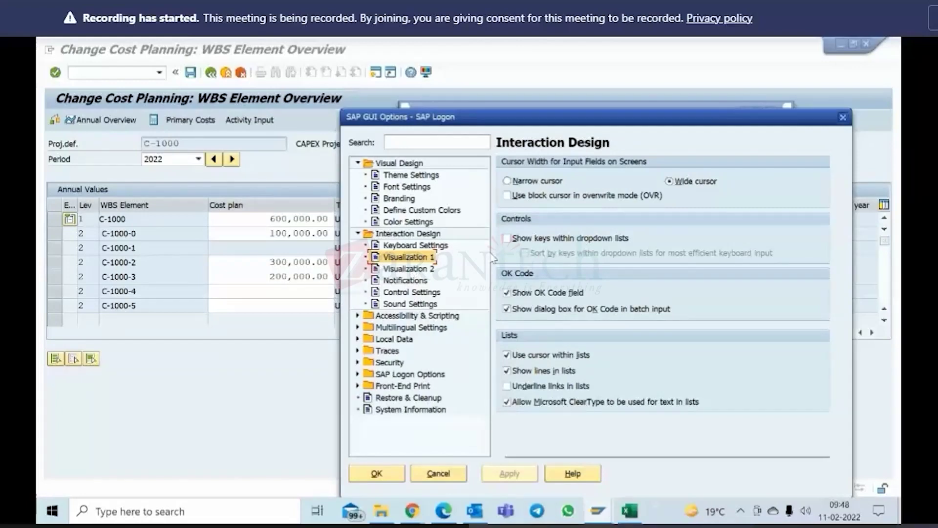
left_click(511, 240)
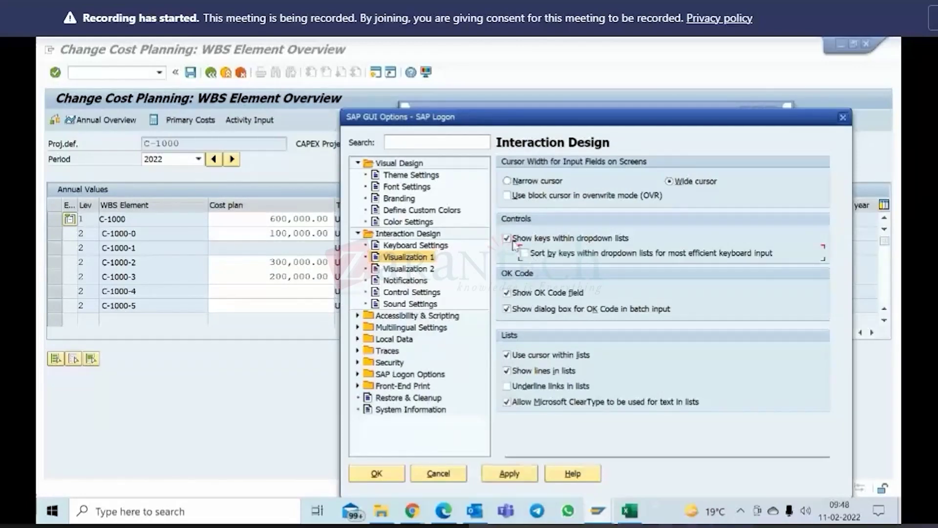
left_click(512, 241)
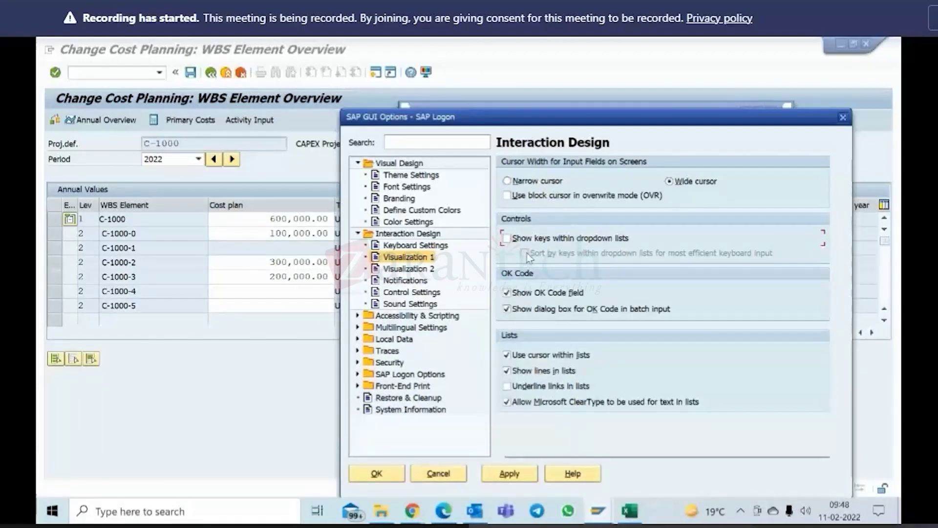
Step: Open project C-10059 in Project Builder from SAP Easy Access and view the project profile choices in its control data
left_click(606, 513)
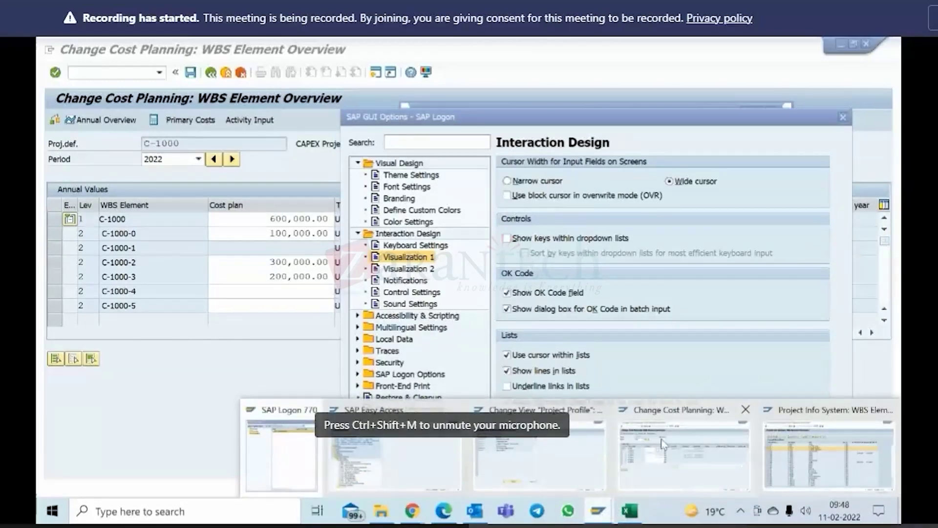
left_click(432, 459)
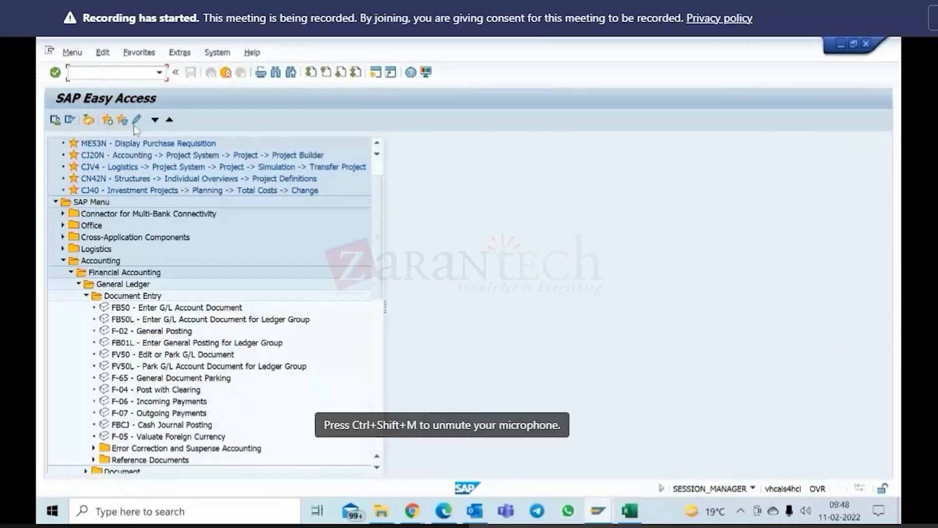
double_click(136, 156)
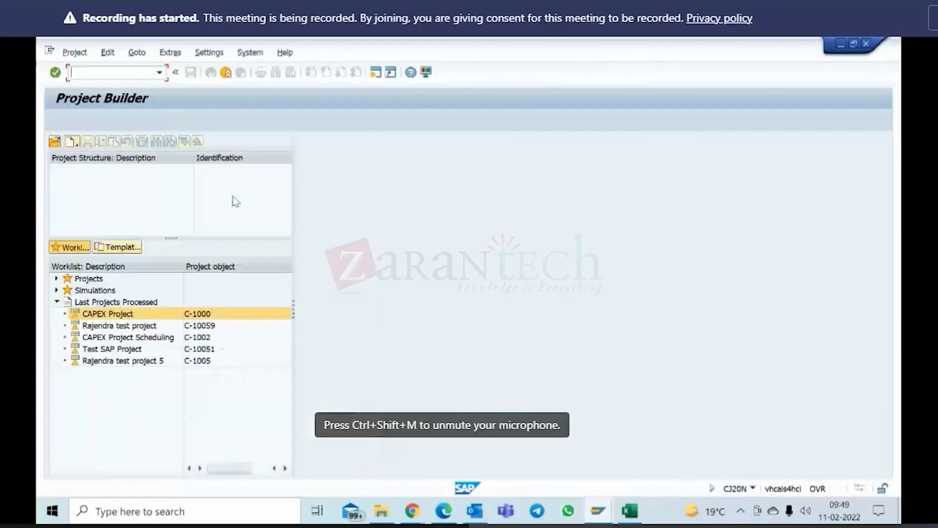
double_click(122, 326)
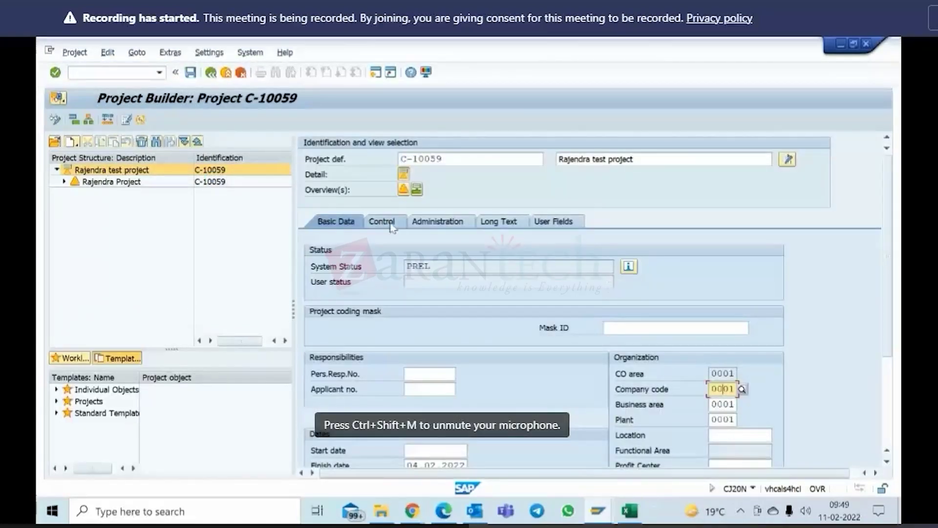
left_click(382, 222)
left_click(602, 251)
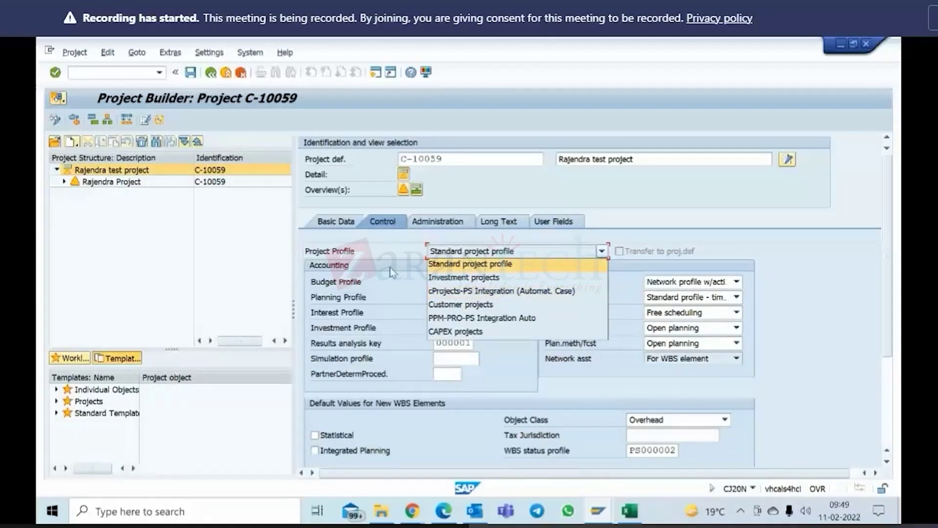
Step: Enable showing keys within dropdown lists and sorting by keys in the SAP GUI options, then apply and confirm
left_click(606, 514)
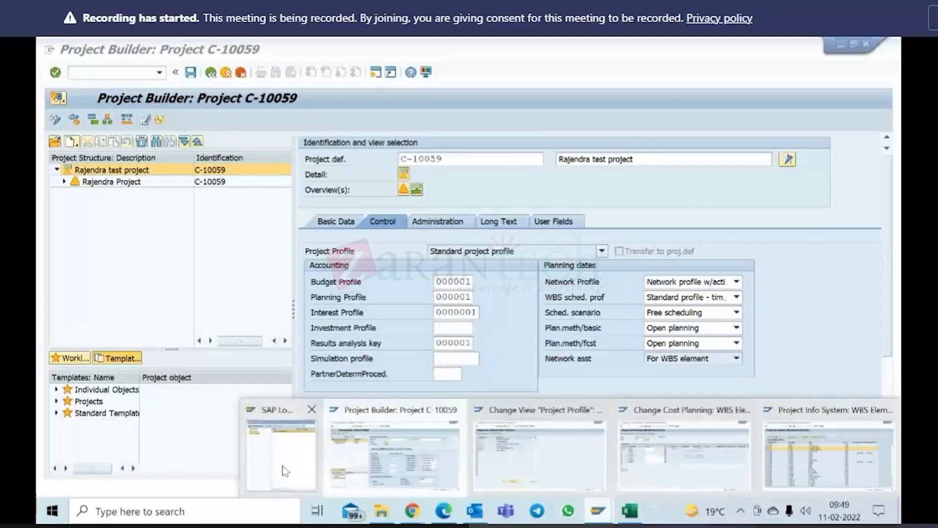
left_click(282, 465)
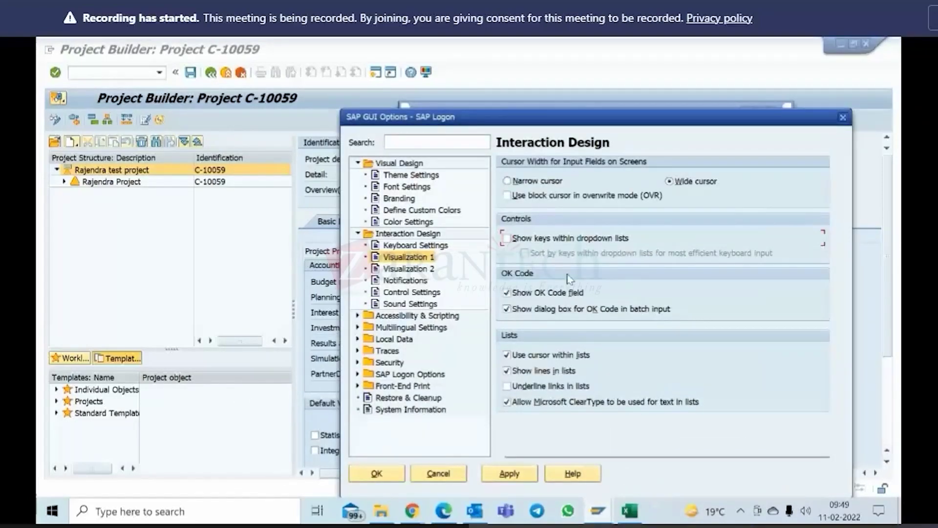
left_click(508, 238)
left_click(524, 254)
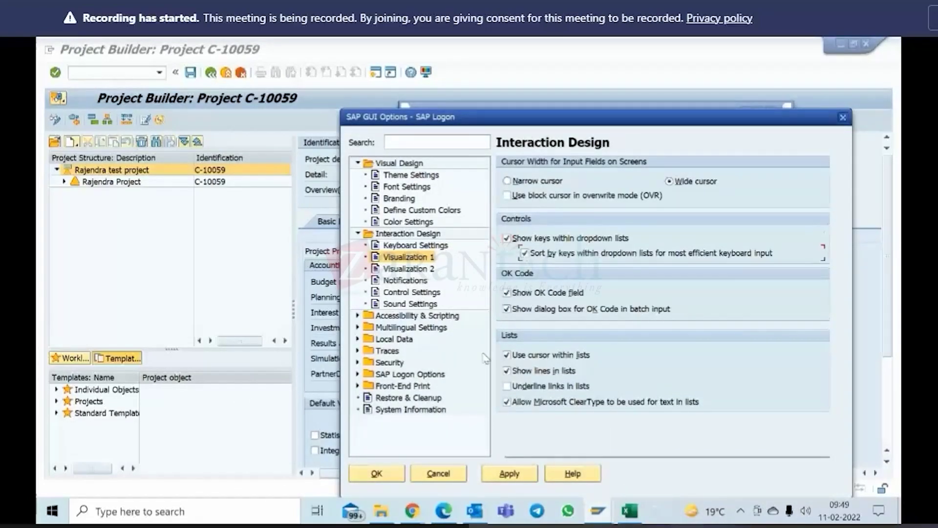
left_click(520, 477)
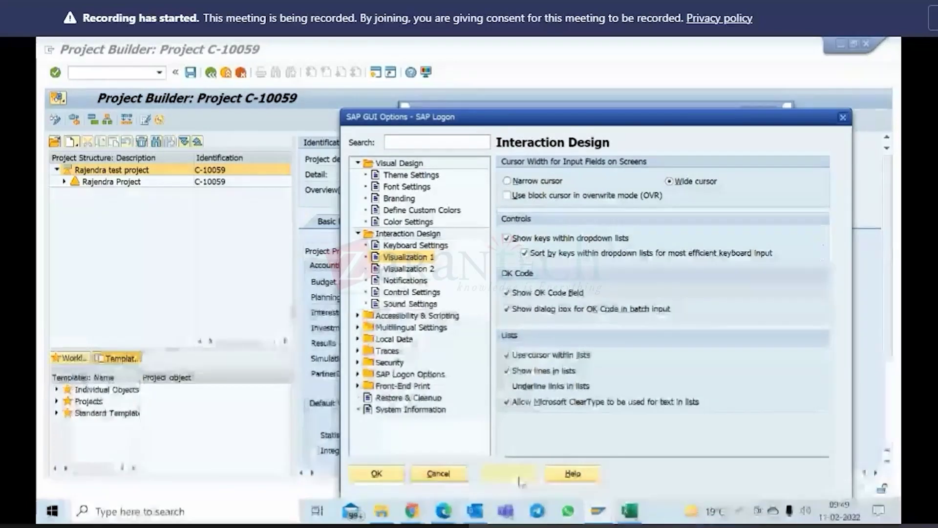
left_click(376, 475)
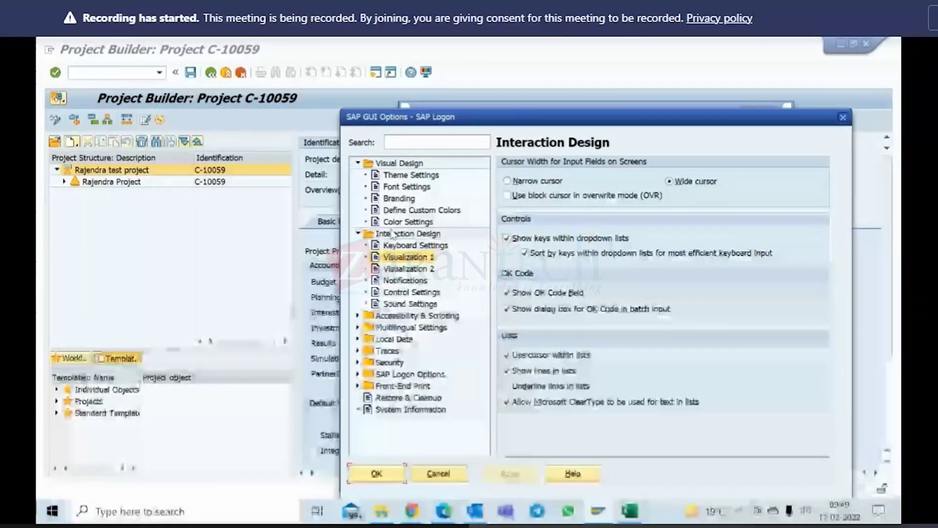
left_click(376, 475)
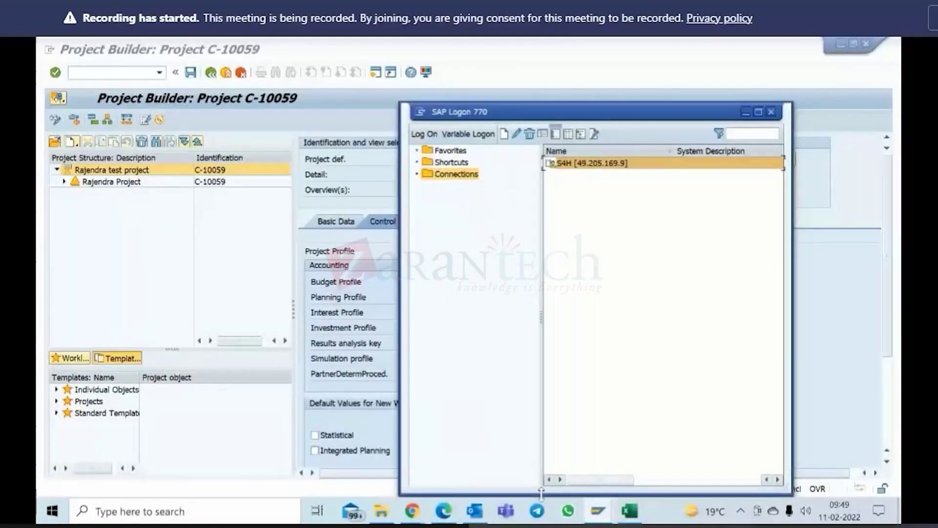
Step: Return to Project Builder and check the keys in the project profile choices of C-10059, keeping Standard project profile
left_click(598, 510)
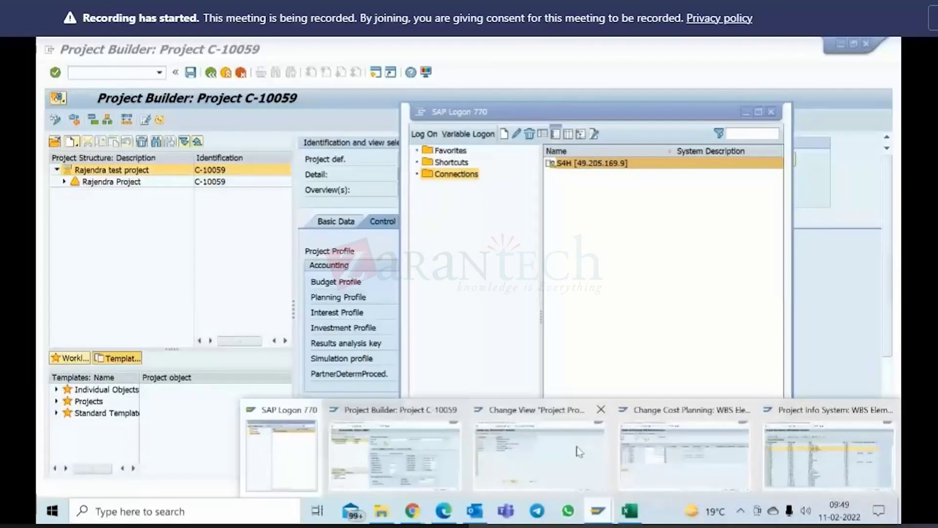
left_click(389, 453)
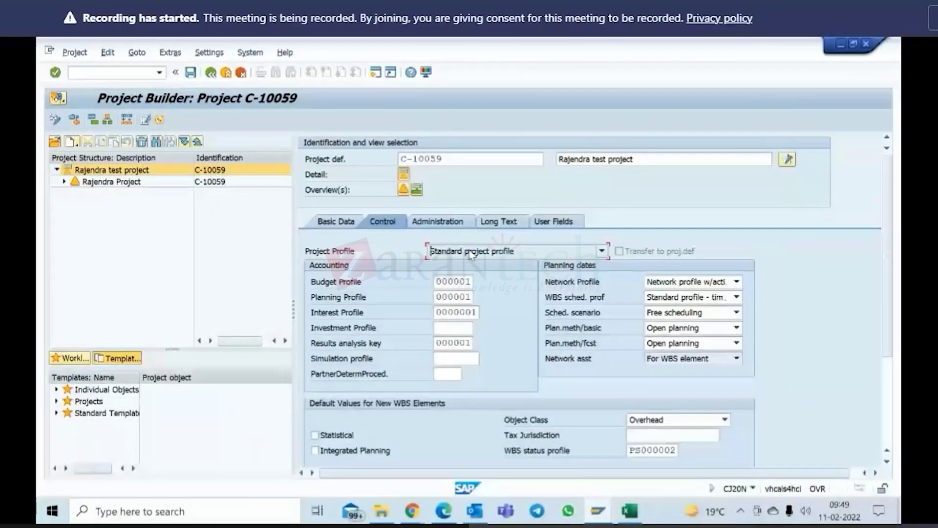
left_click(472, 252)
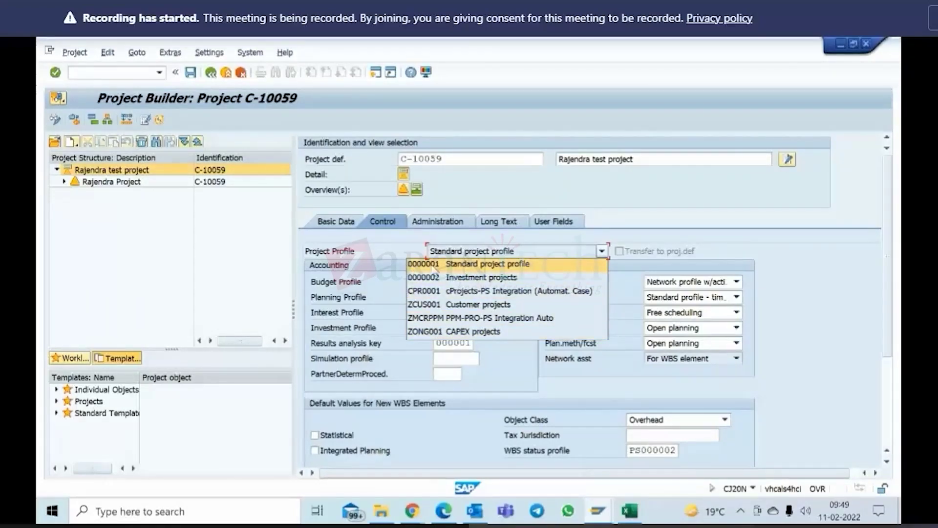
left_click(452, 267)
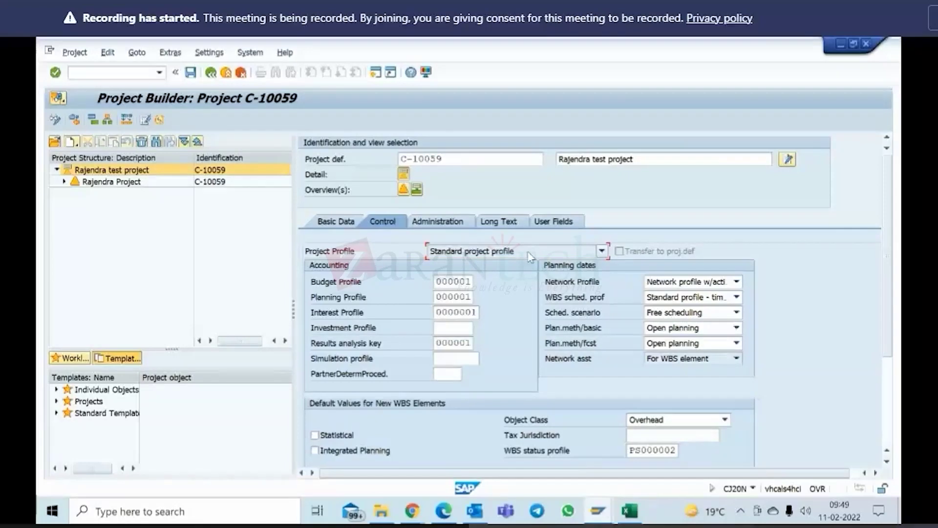
left_click(602, 251)
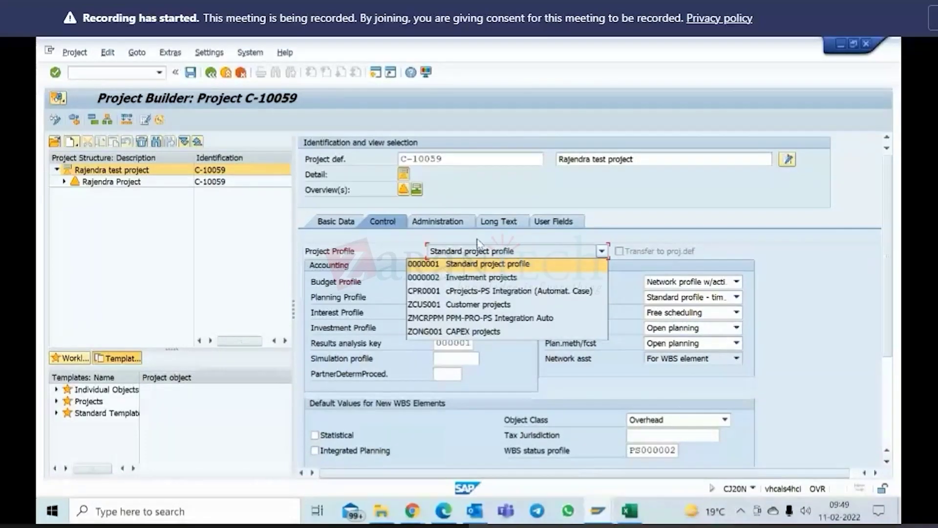
left_click(420, 267)
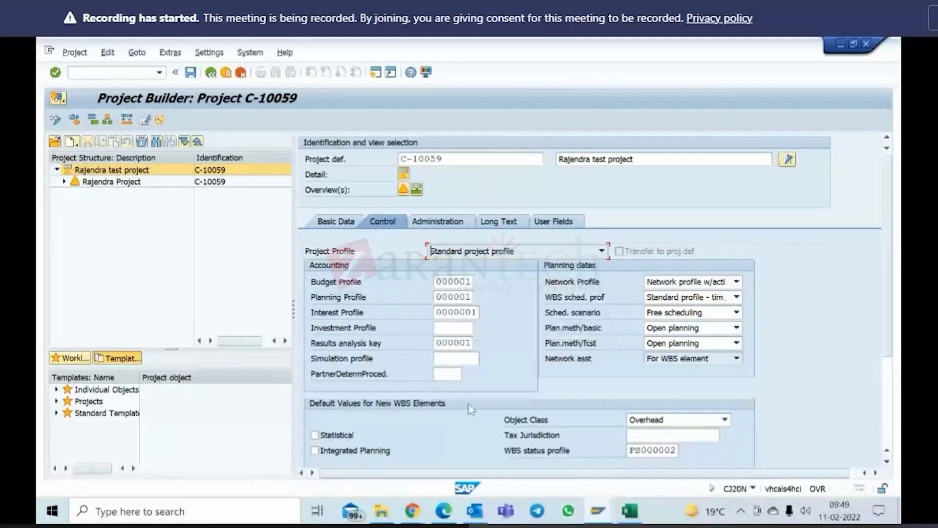
Step: Switch to the Change Cost Planning window and select the 2022 cost plan value of WBS element C-1000
left_click(597, 511)
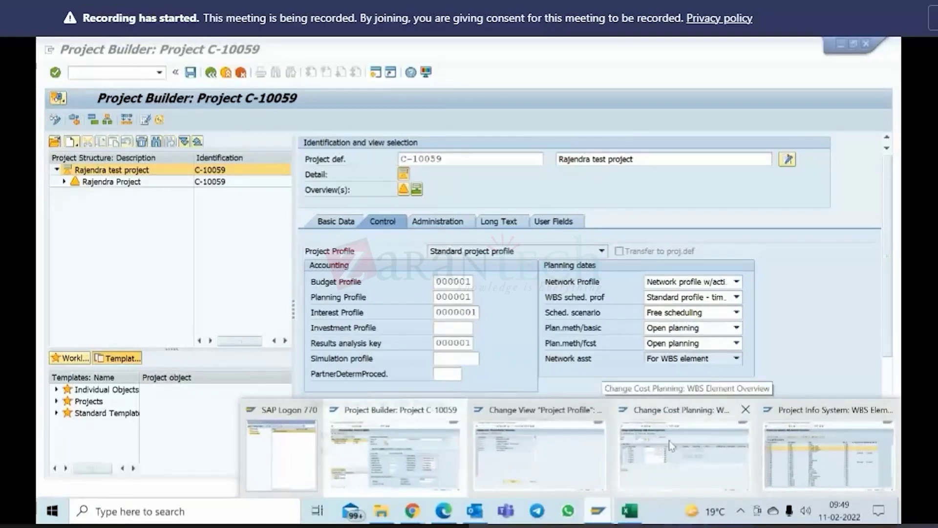
left_click(688, 440)
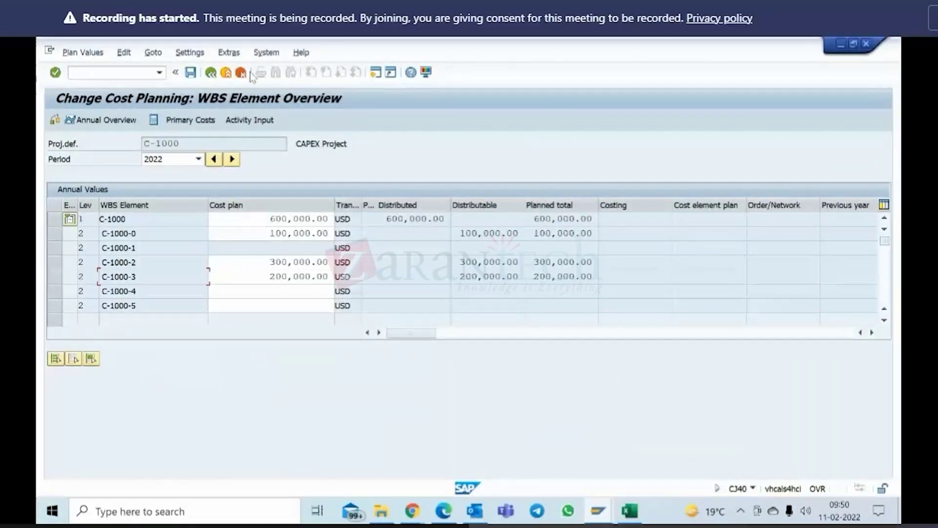
left_click(190, 53)
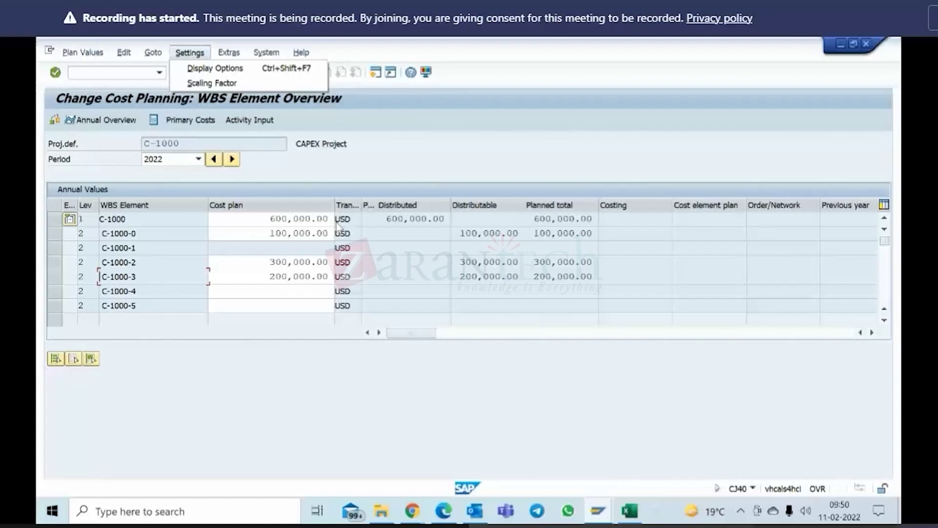
left_click(285, 219)
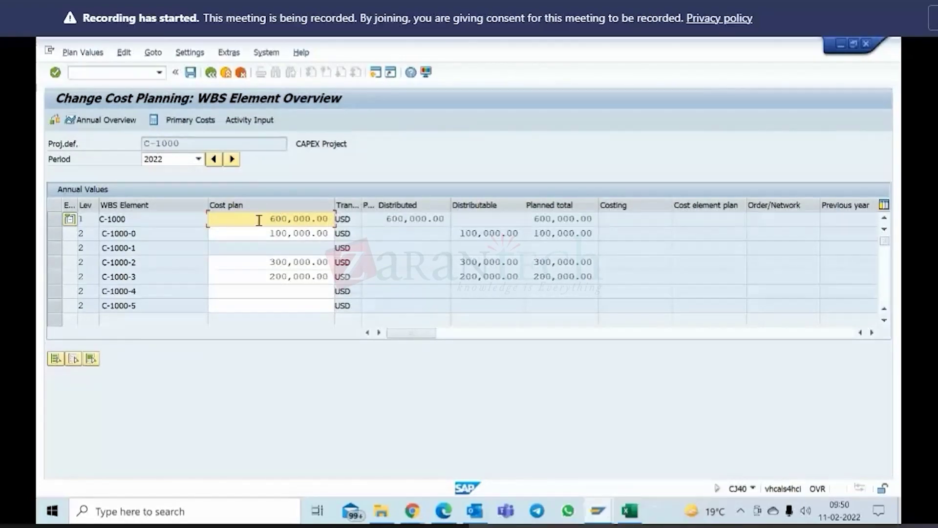
Step: Apply a scaling factor of 1,000 to the cost planning values of project C-1000, keeping two decimal places
left_click_drag(259, 220, 317, 219)
left_click(190, 52)
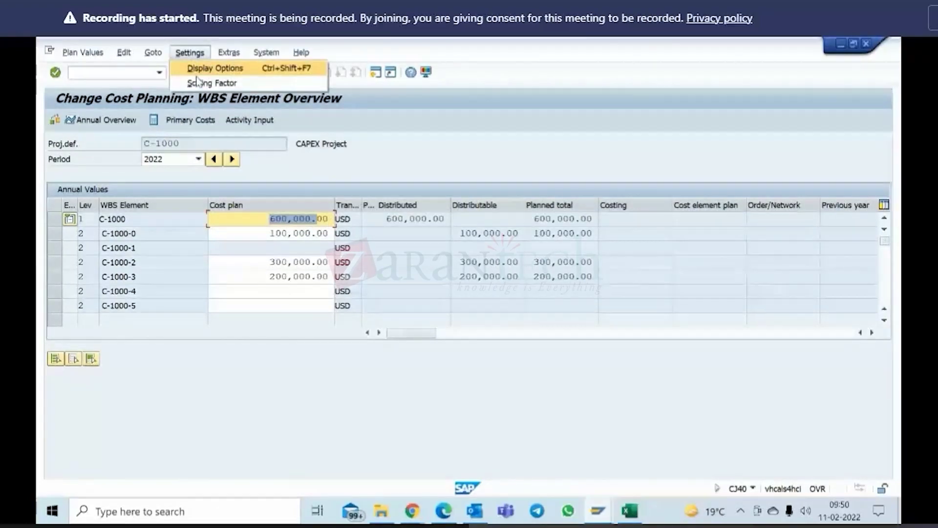
left_click(199, 80)
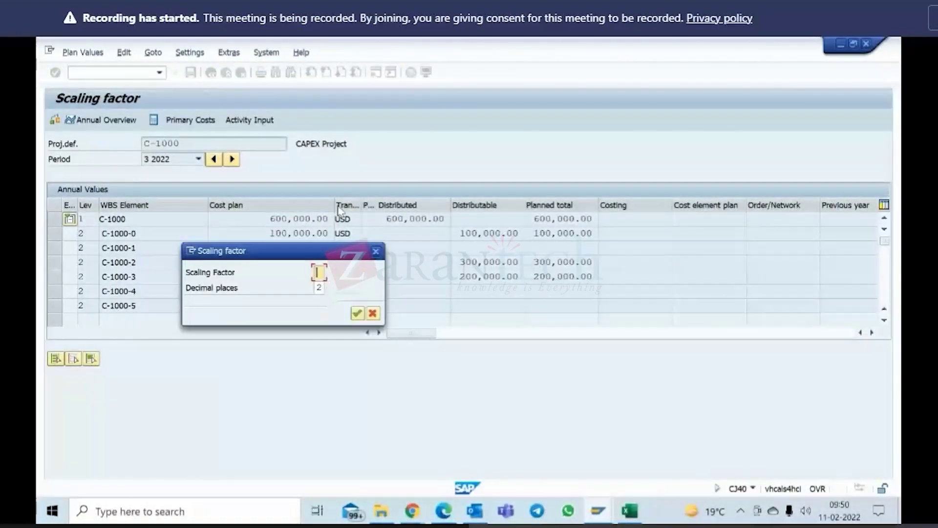
left_click_drag(330, 252, 414, 265)
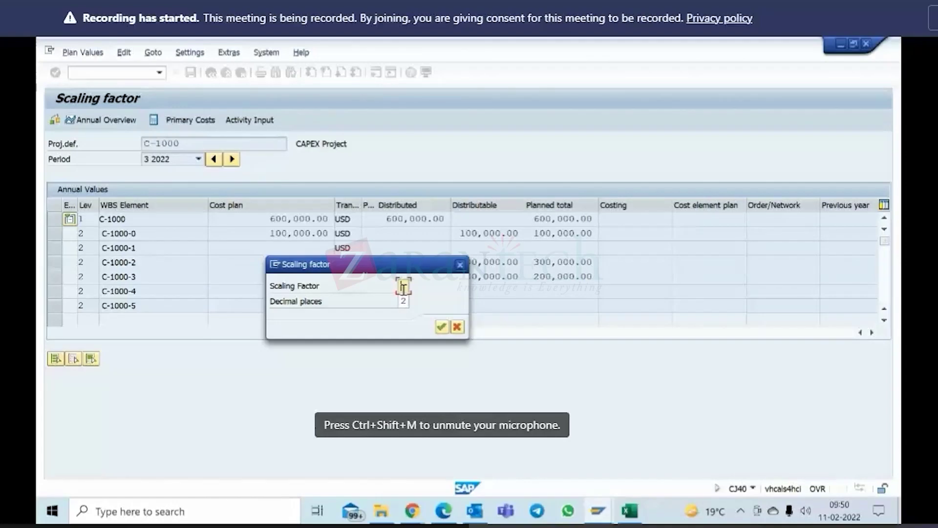
key("Return")
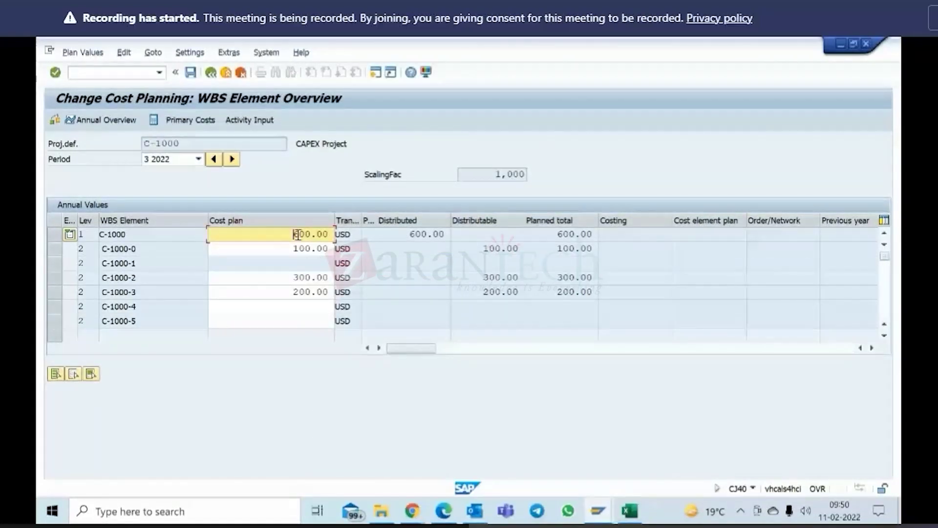
Step: Compare the scaled cost plan value of C-1000 with the scaling factor, and select the cost plan cell of C-1000-4
left_click_drag(294, 234, 311, 235)
left_click_drag(495, 174, 532, 175)
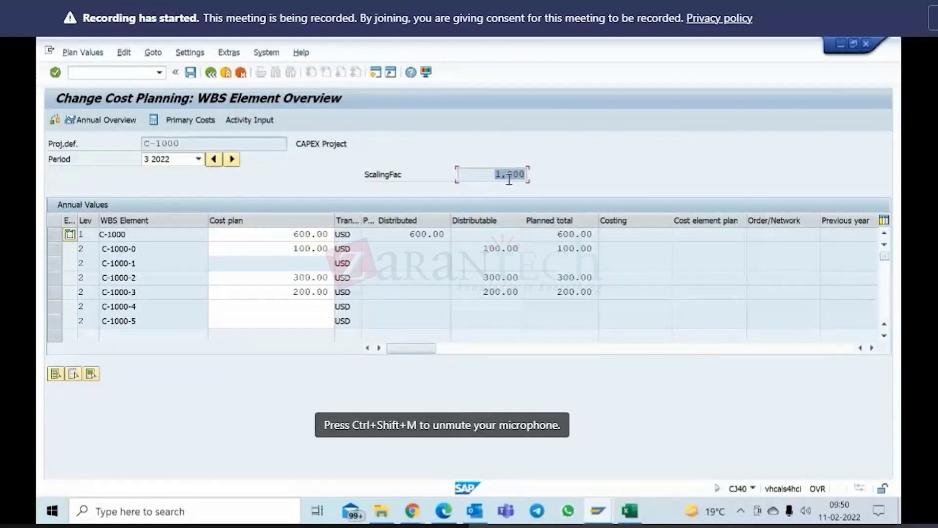
left_click(300, 239)
left_click_drag(293, 235, 319, 235)
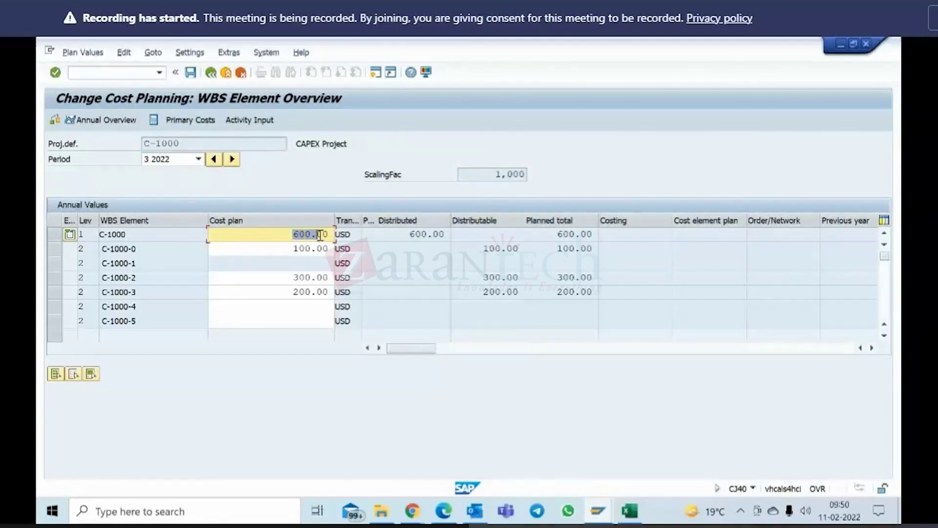
left_click(299, 307)
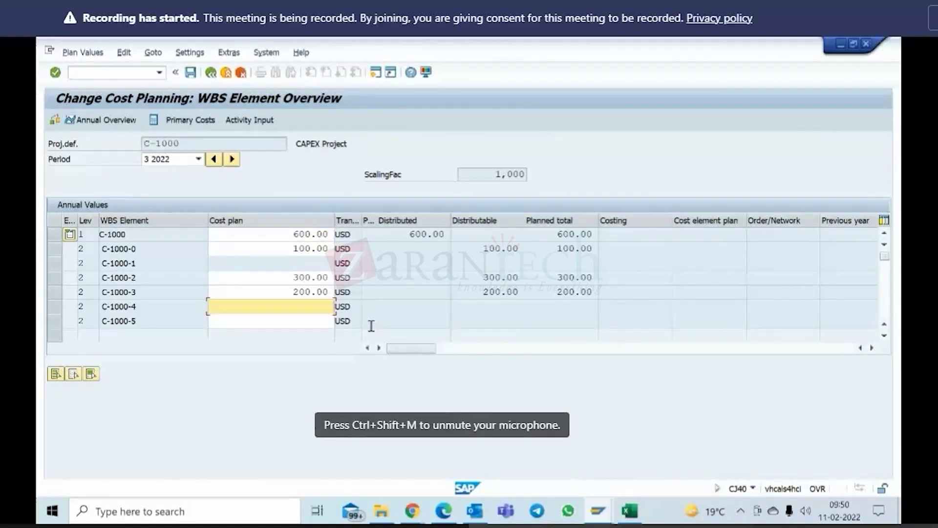
Step: Enter a cost plan of 1000 for WBS element C-1000-4 and remove the scaling factor from the displayed plan values
type("1000")
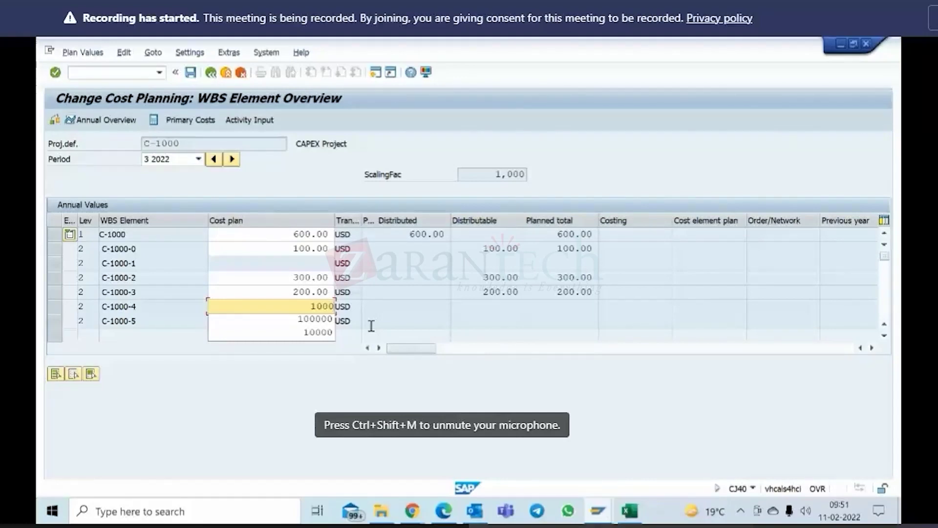
key("Return")
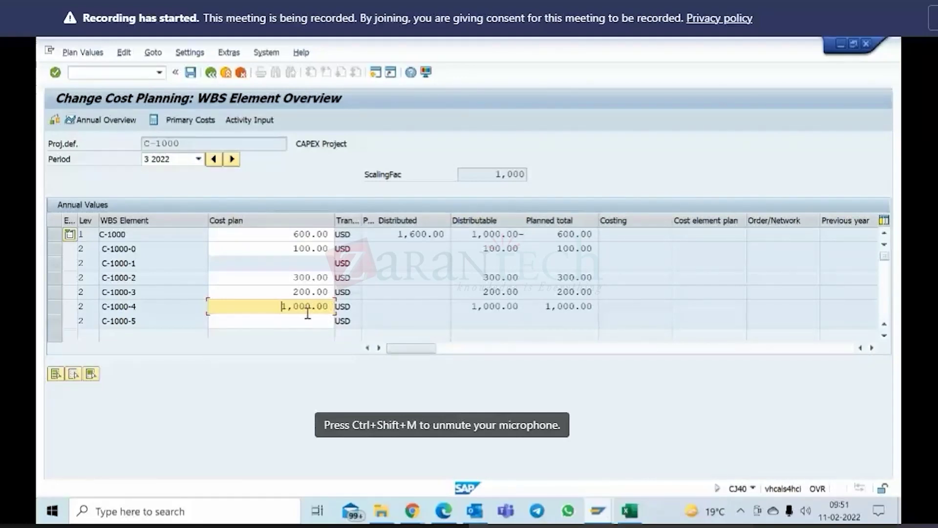
left_click(190, 52)
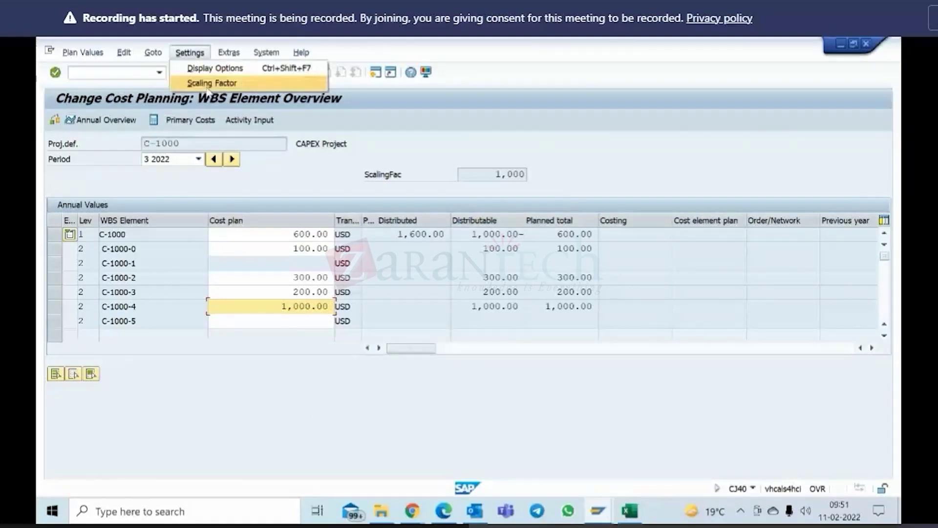
left_click(212, 83)
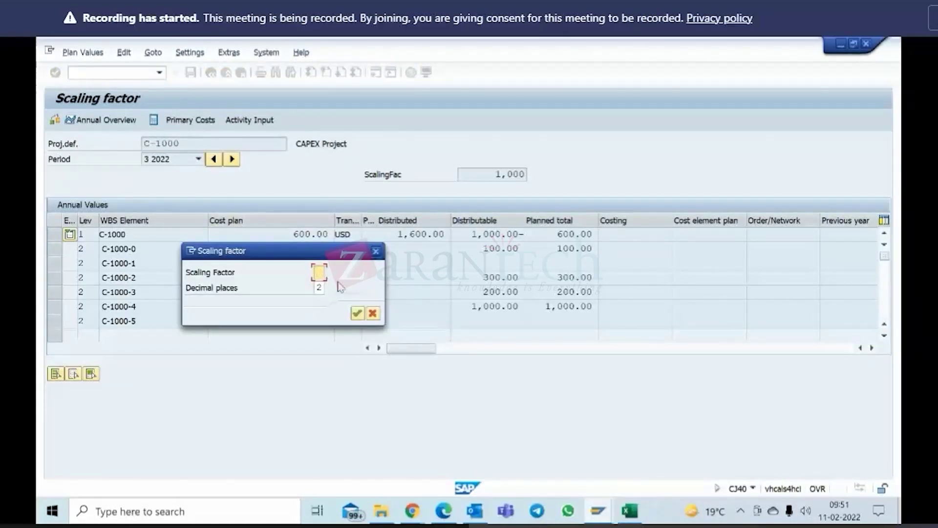
key("Return")
left_click_drag(258, 291, 356, 291)
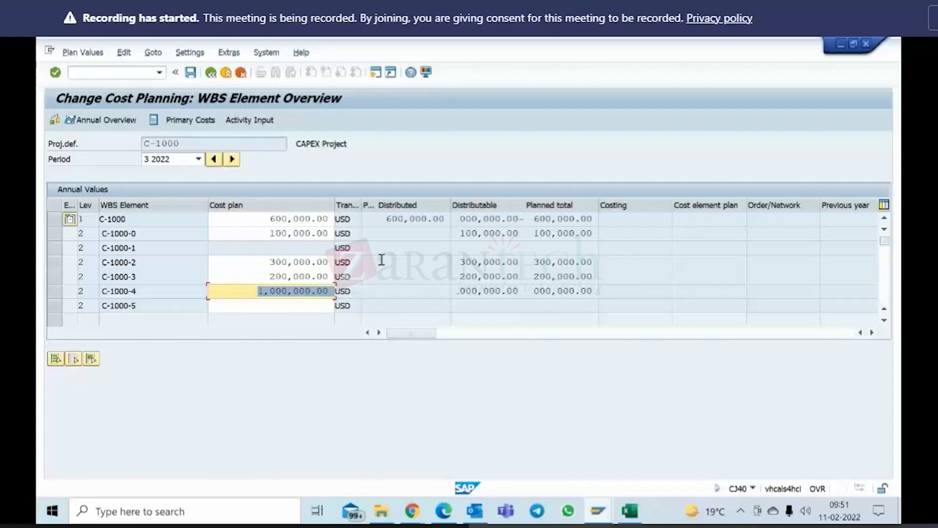
left_click(191, 54)
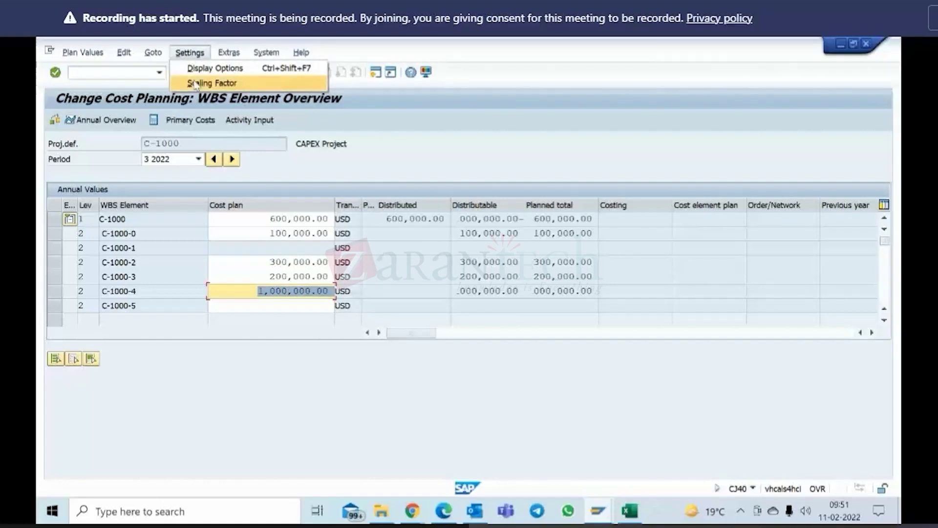
left_click(256, 145)
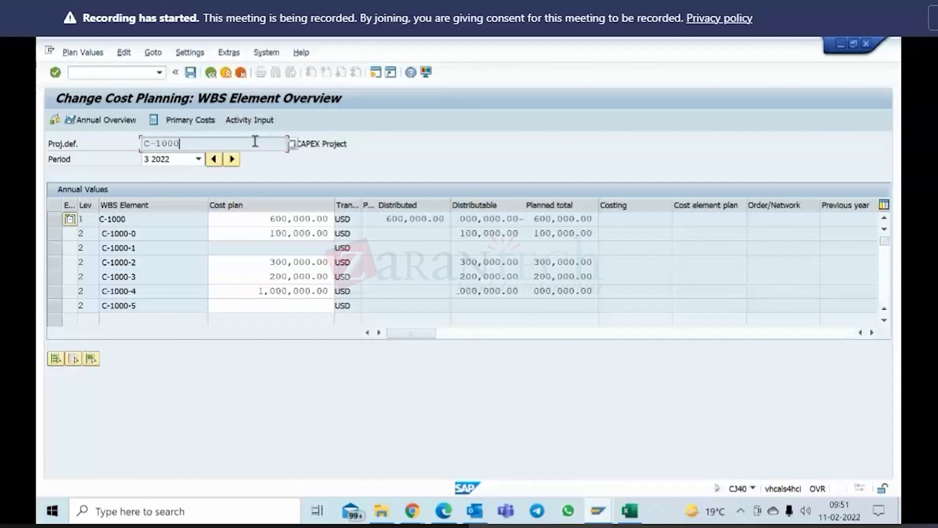
Step: Check the planning years available for project C-1000 and save the cost plan entries on leaving the overview
left_click(182, 162)
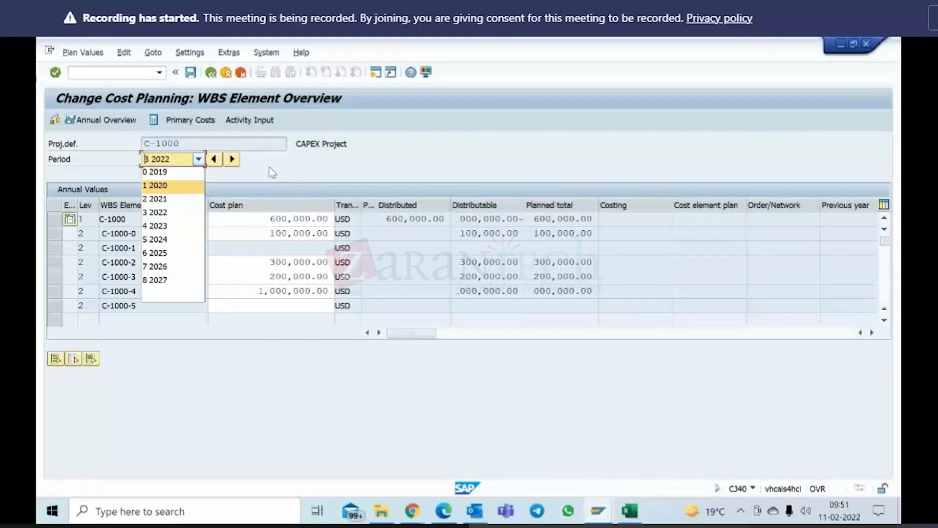
left_click(198, 160)
left_click(198, 161)
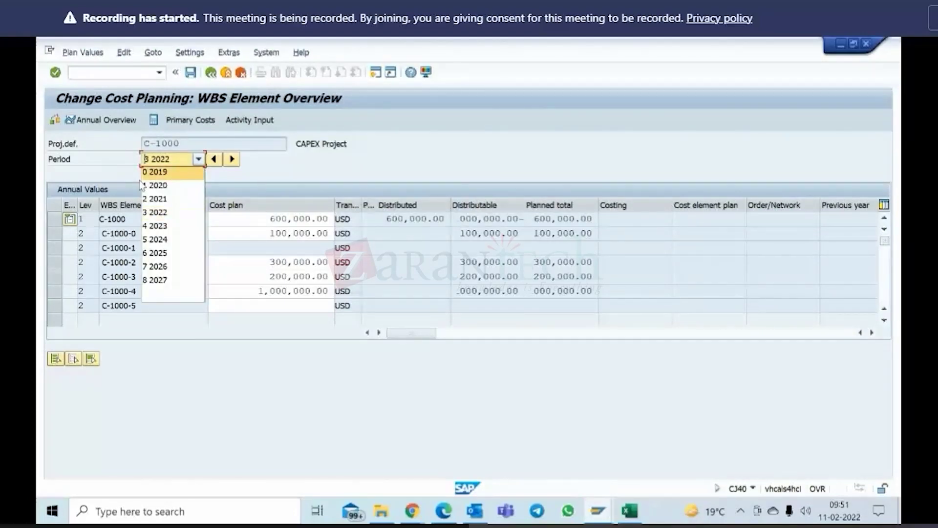
left_click(263, 163)
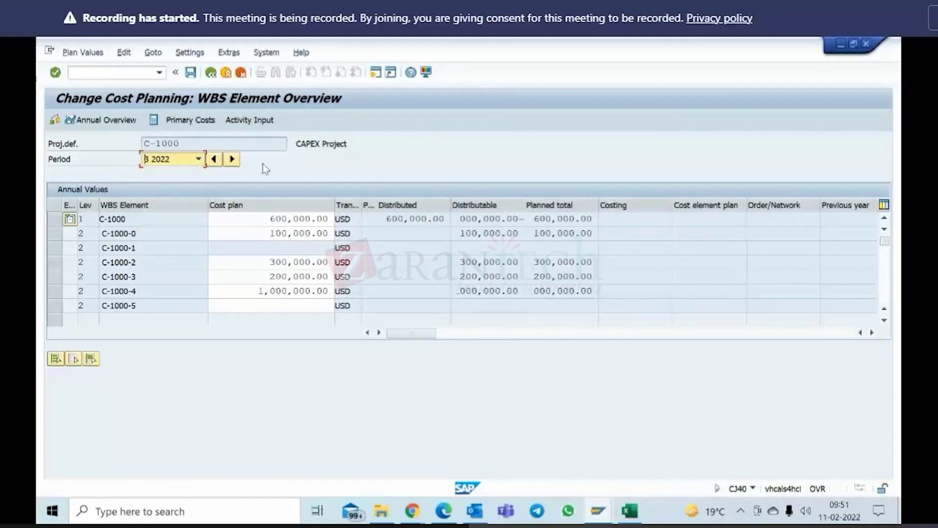
left_click(211, 73)
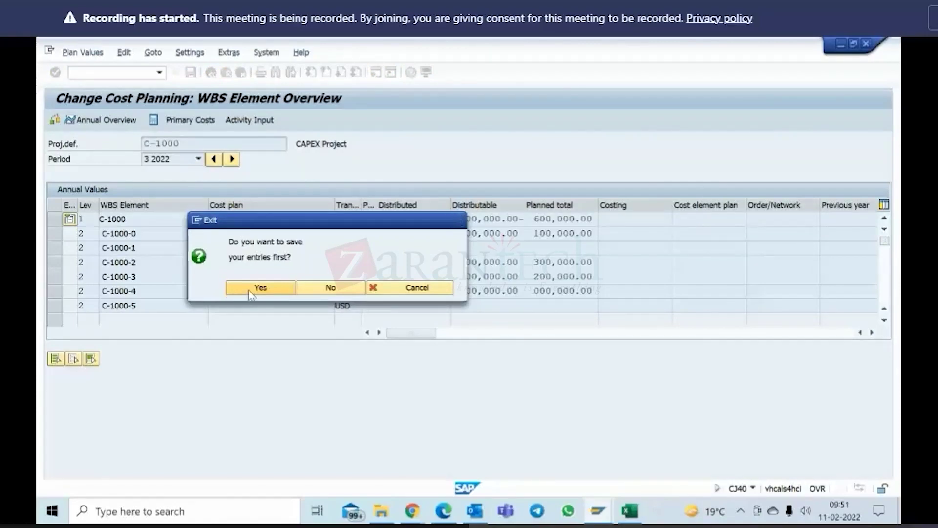
left_click(252, 288)
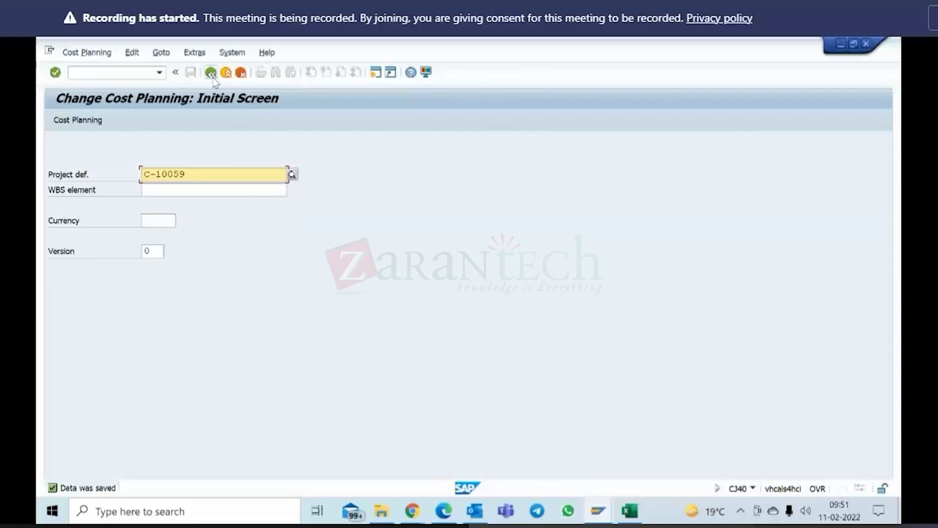
Step: Switch to the Module 4 - Project Planning slides in Chrome and return to the Change Cost Planning session in SAP
left_click(422, 515)
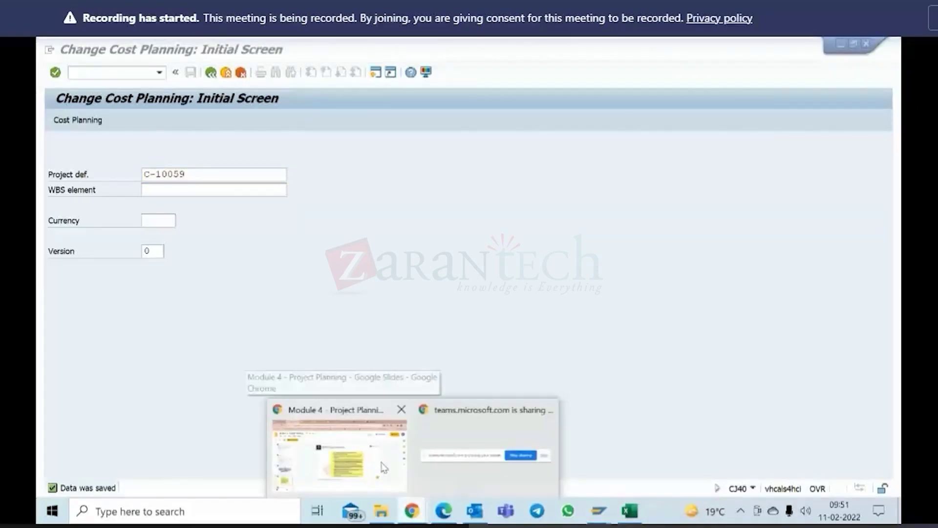
left_click(385, 468)
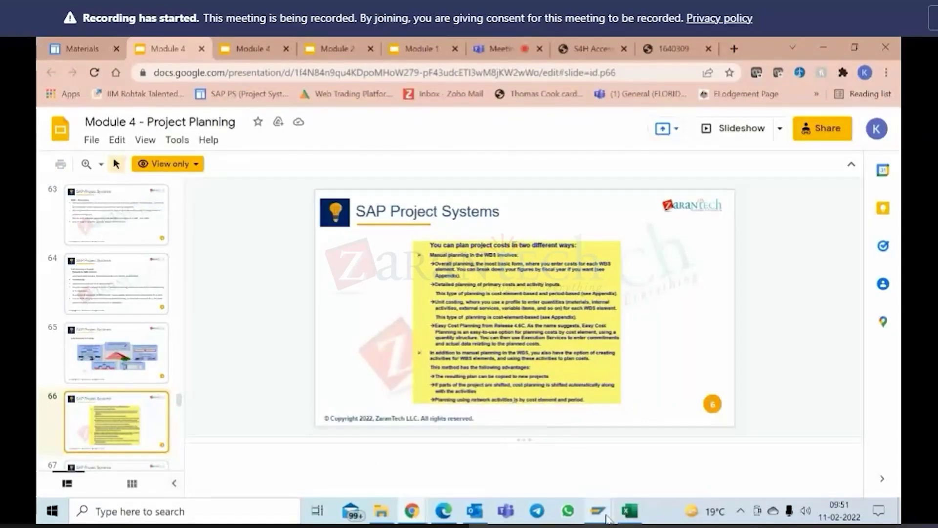
mouse_move(600, 514)
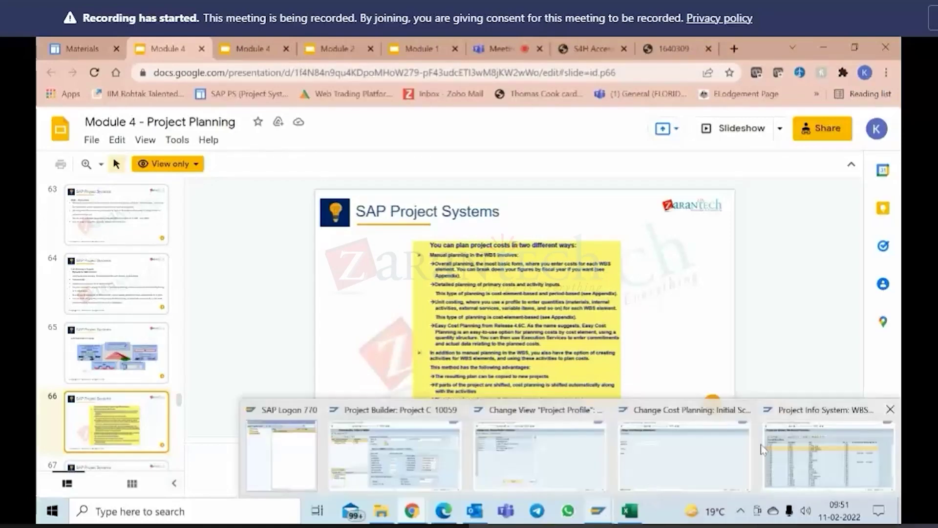
left_click(702, 450)
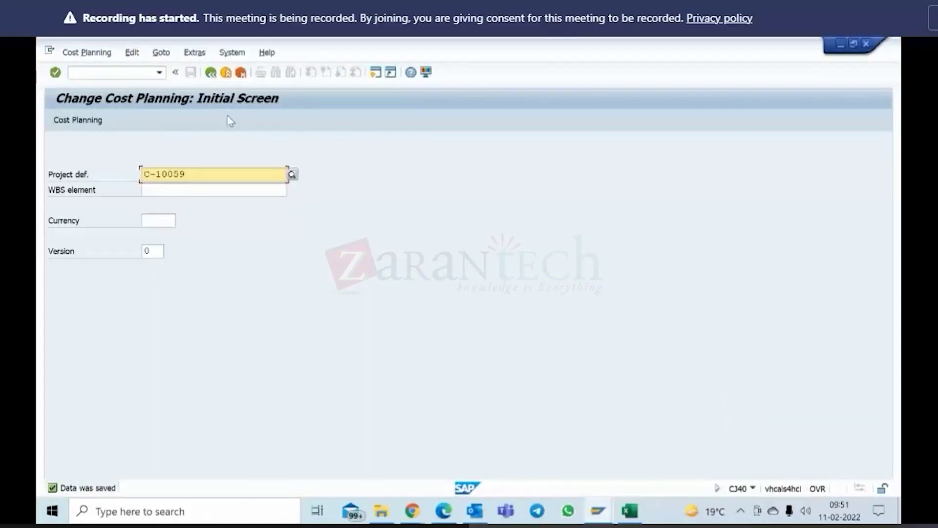
mouse_move(598, 511)
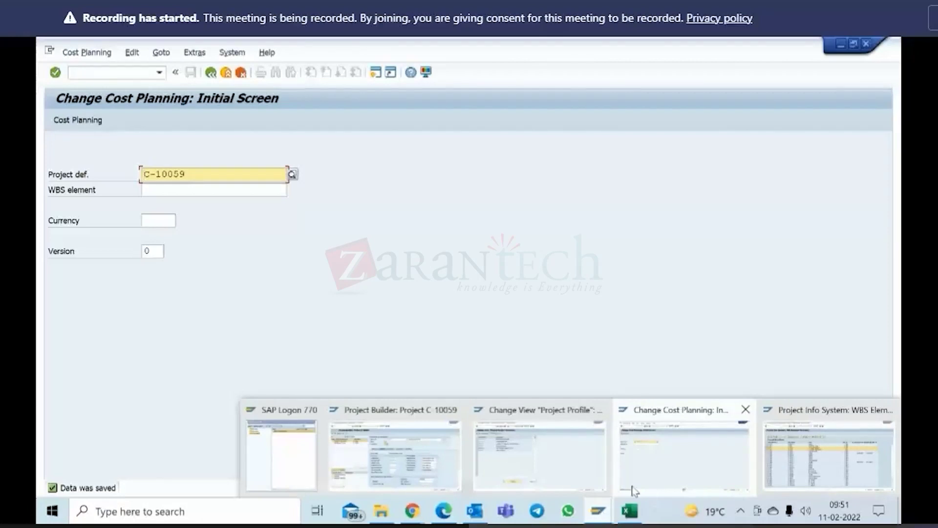
left_click(159, 252)
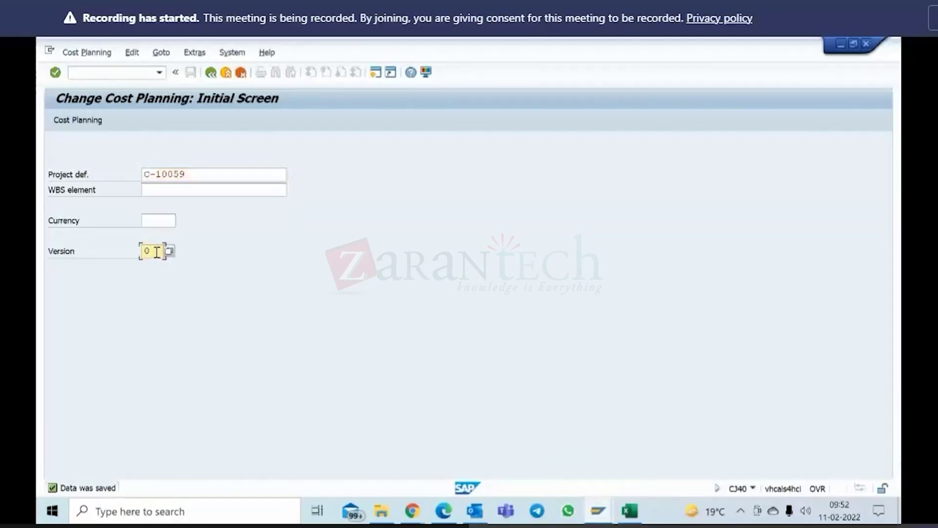
left_click(169, 252)
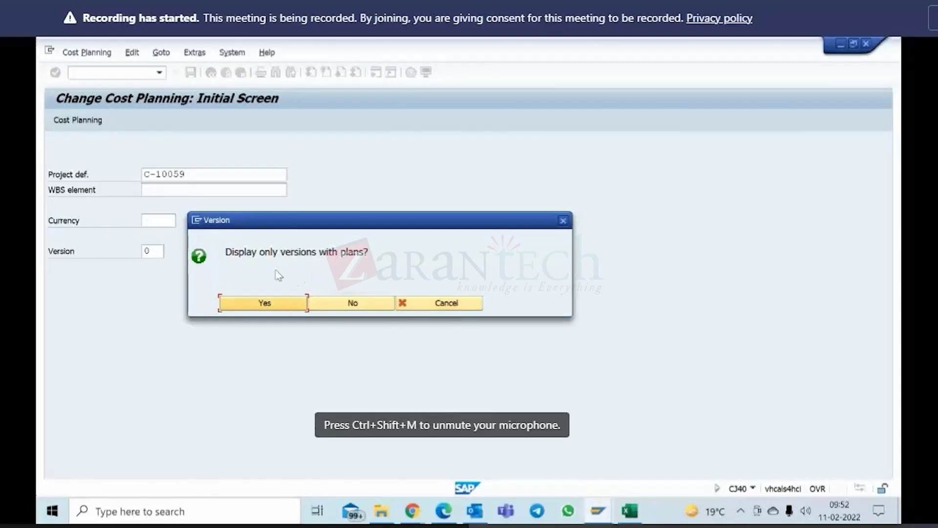
left_click(278, 308)
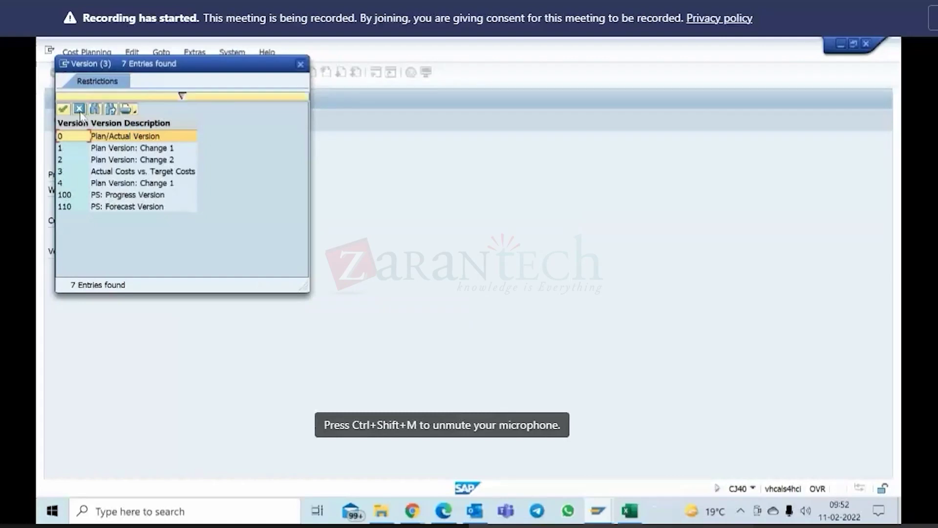
left_click(79, 109)
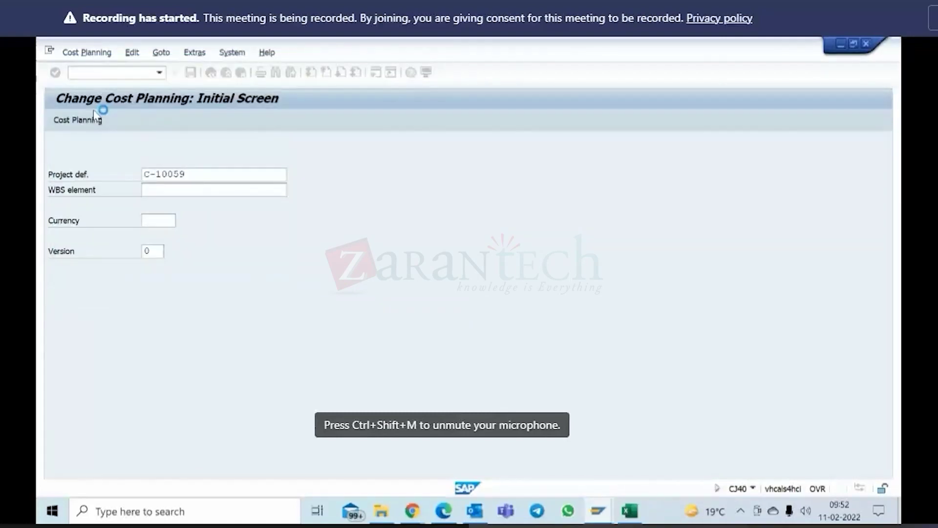
left_click(211, 74)
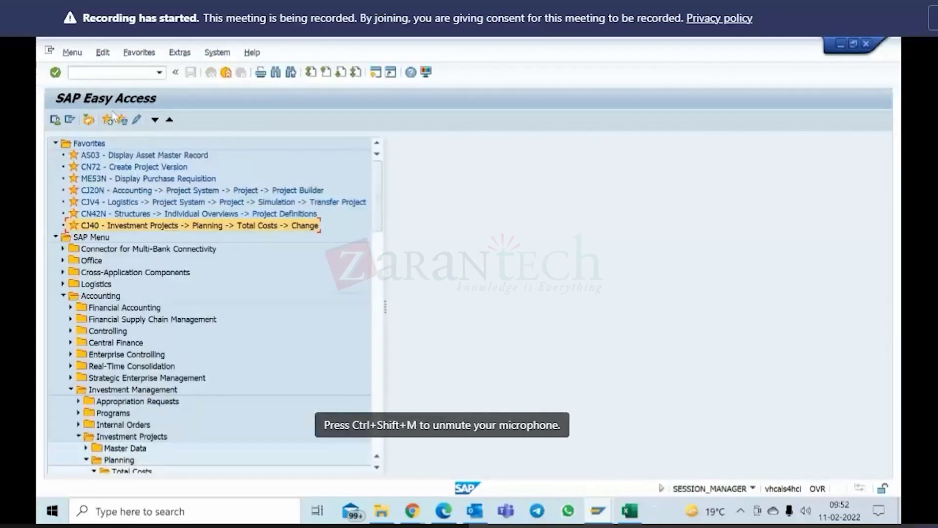
double_click(117, 228)
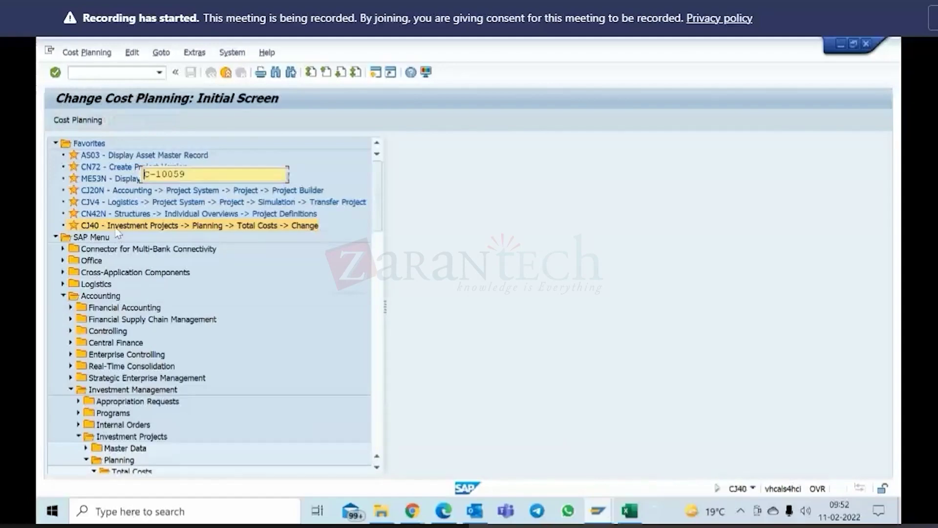
Step: List all versions, including those without plans, select plan version 1 and try to open cost planning for project C-10059
left_click(154, 250)
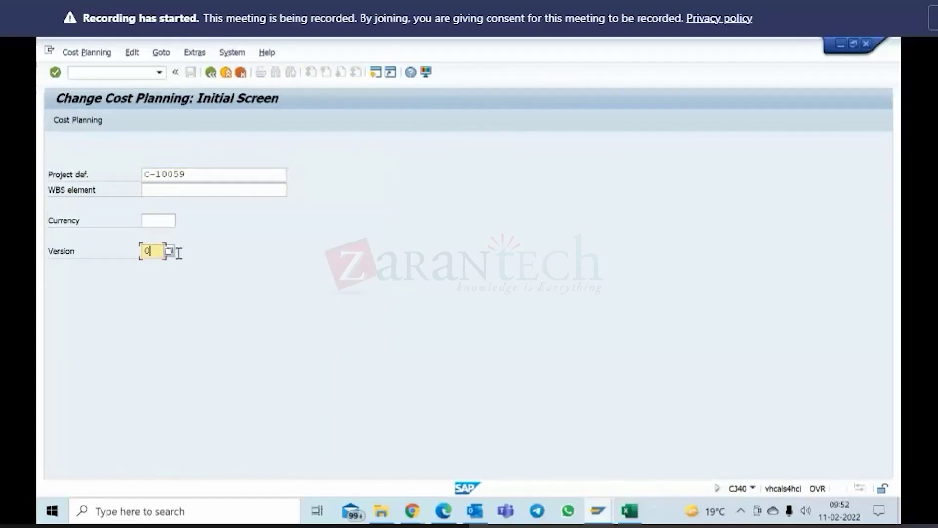
left_click(170, 251)
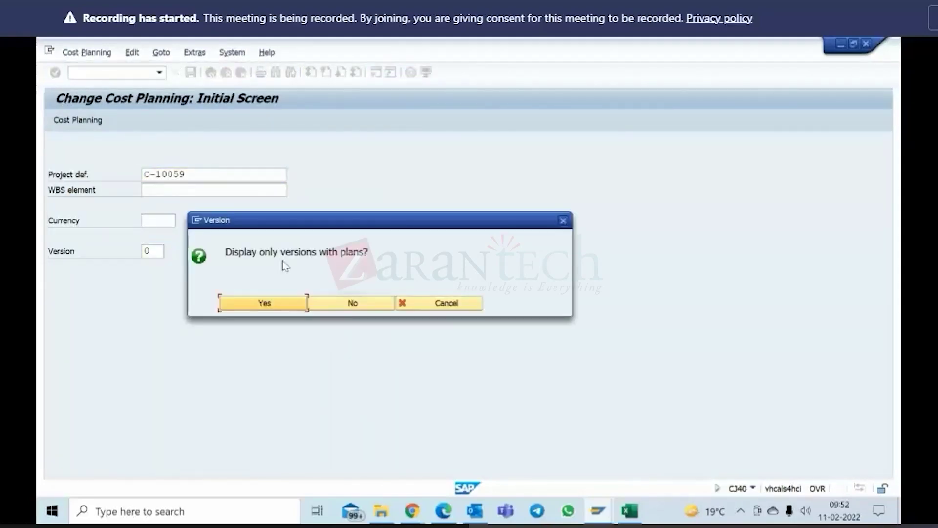
left_click(338, 303)
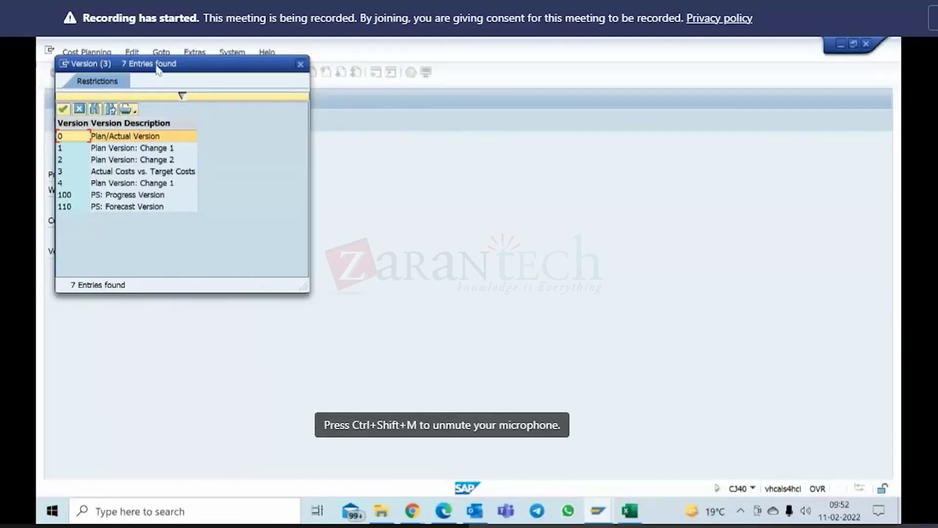
left_click_drag(161, 68, 302, 73)
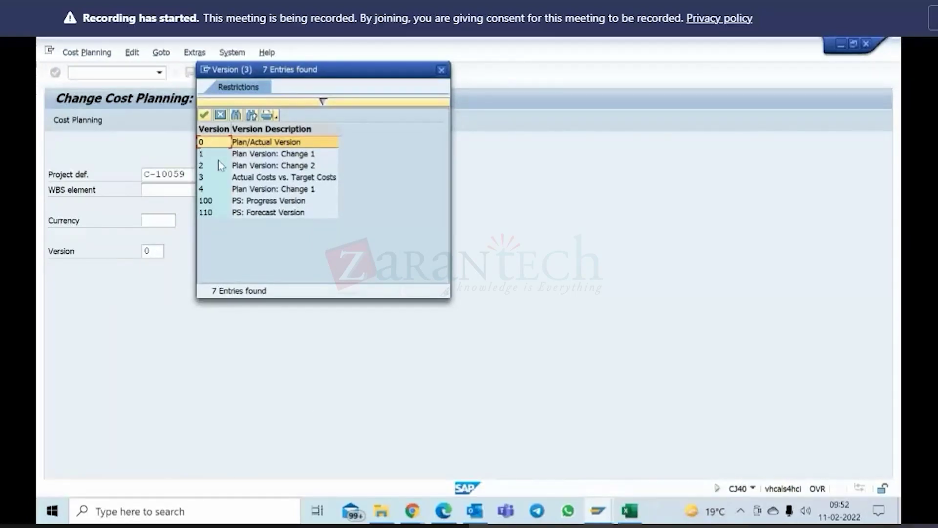
key("Down")
key("Down")
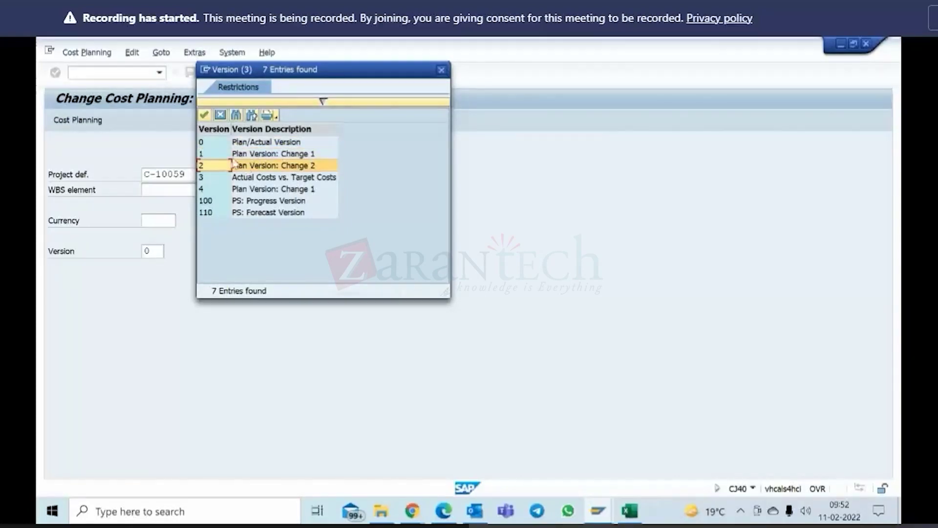
left_click(220, 155)
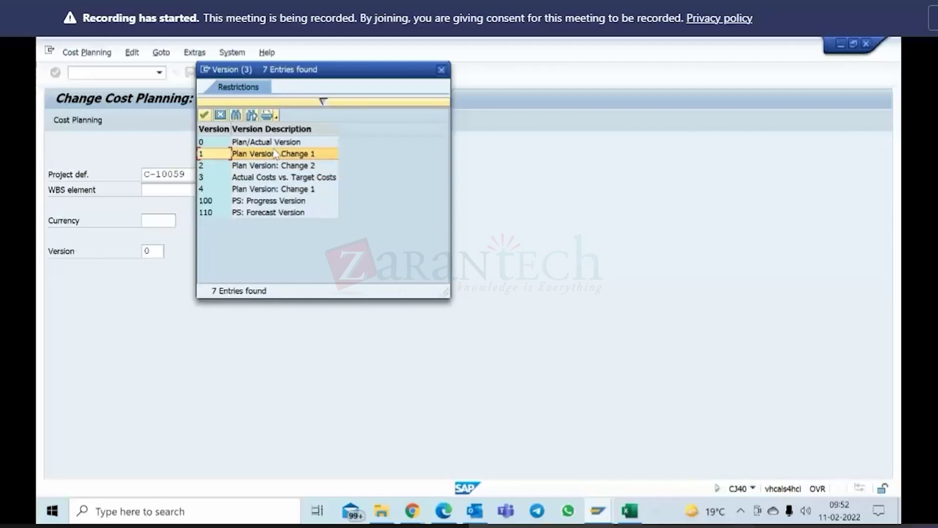
double_click(221, 156)
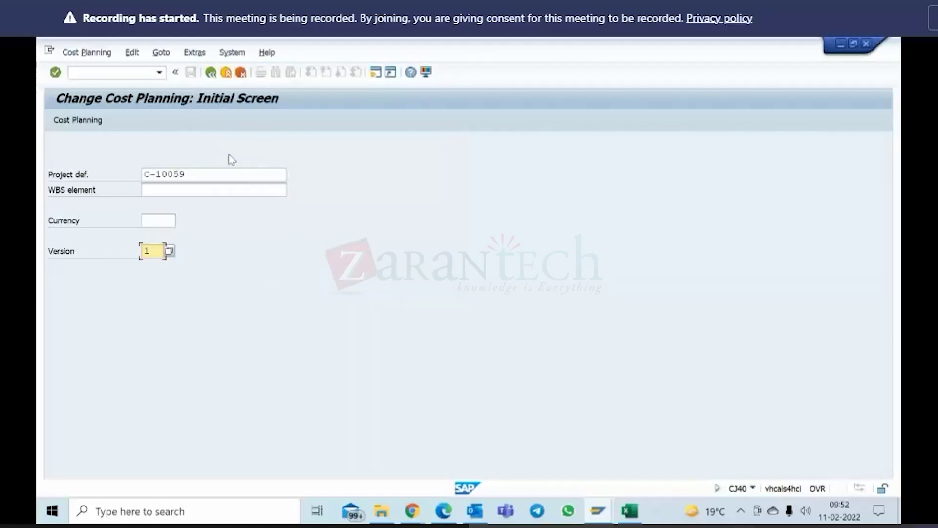
key("Return")
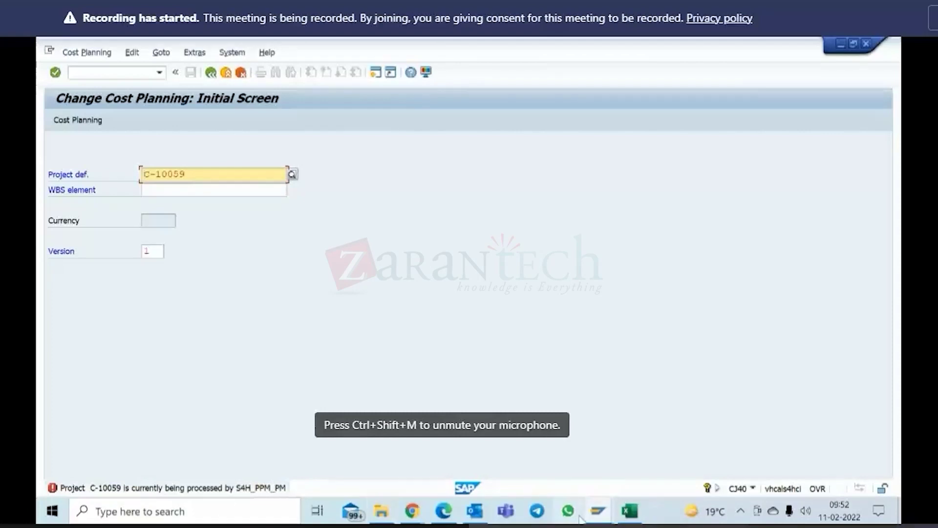
Step: Switch to the Project Builder session and leave project C-10059
left_click(594, 514)
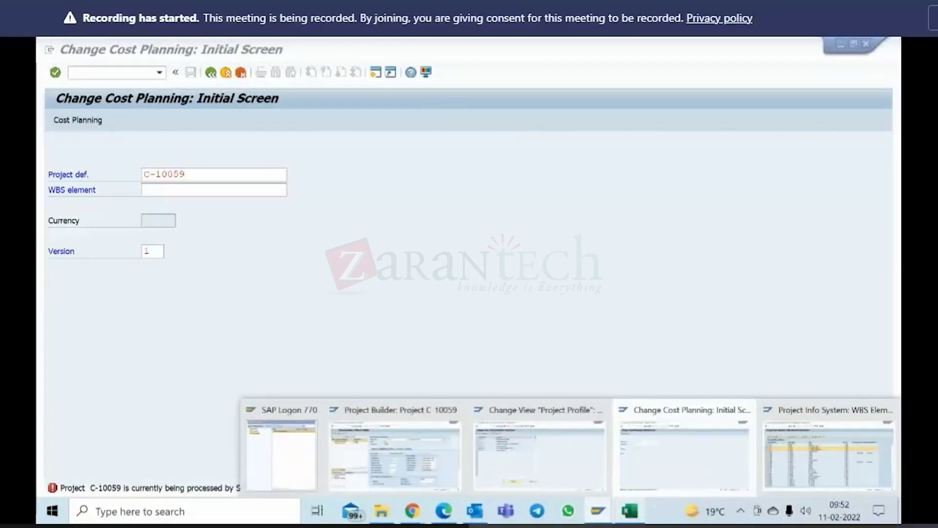
left_click(730, 473)
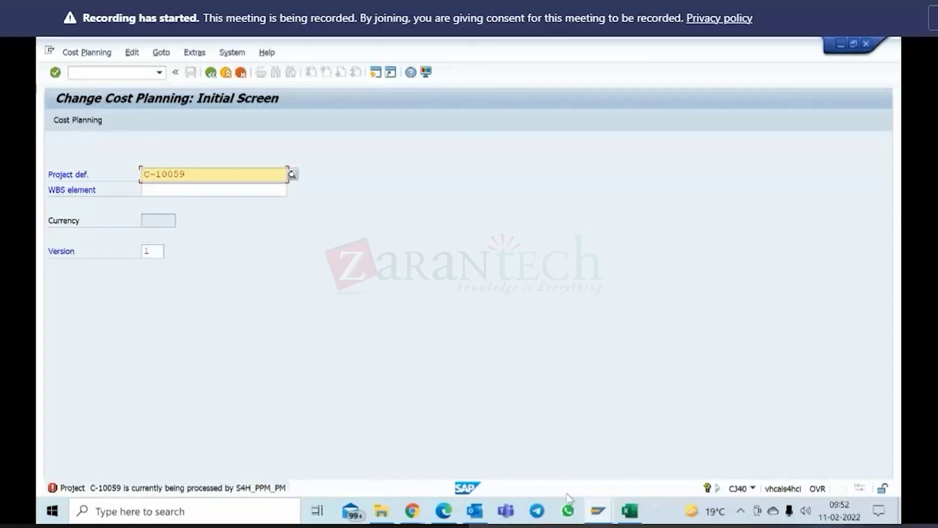
left_click(606, 511)
left_click(413, 445)
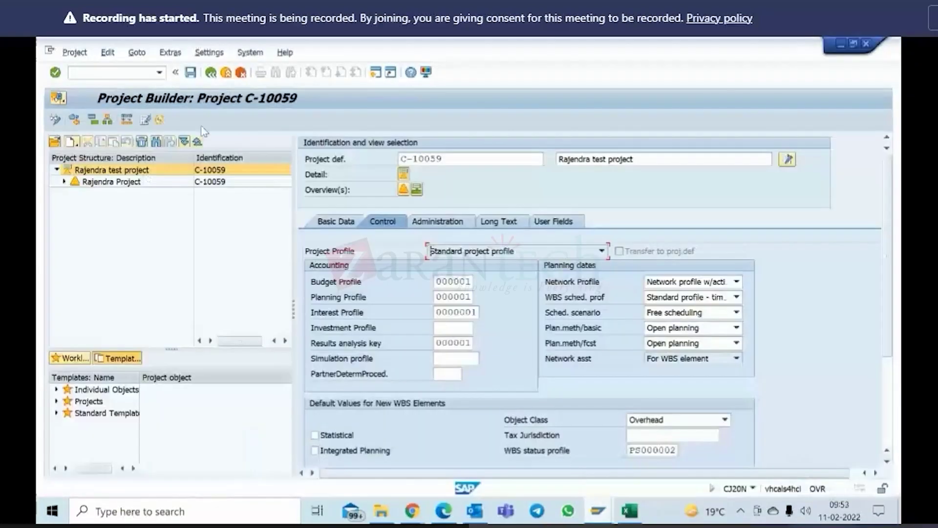
left_click(218, 76)
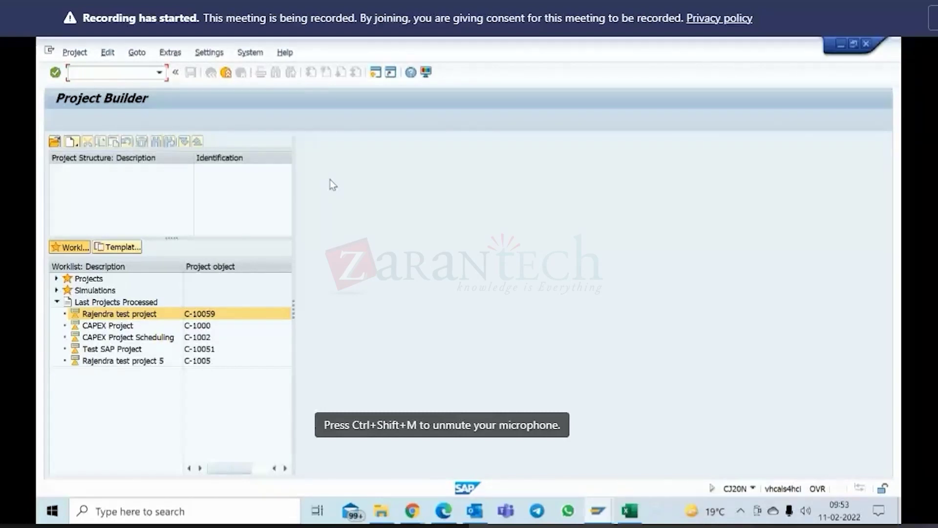
Step: Return to the Change Cost Planning session, list all versions for project C-10059, including those without plans, and close the list
left_click(596, 509)
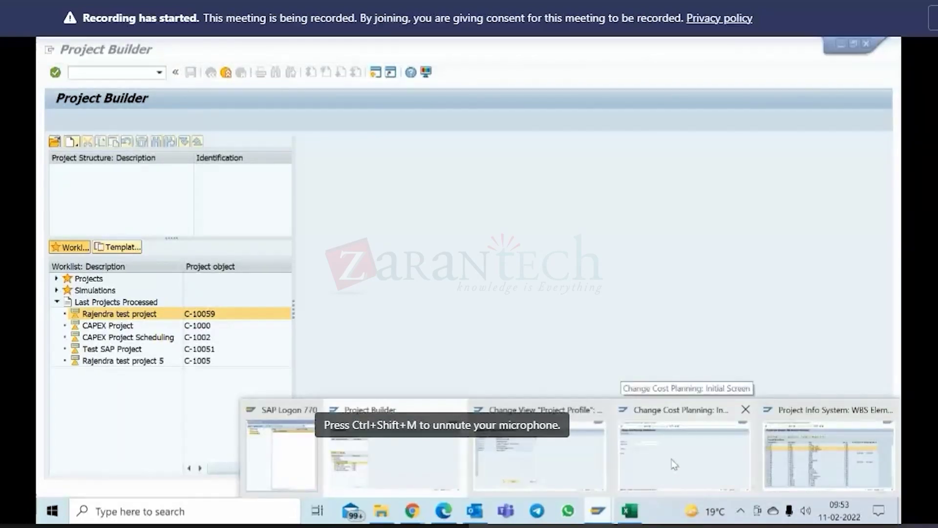
left_click(675, 464)
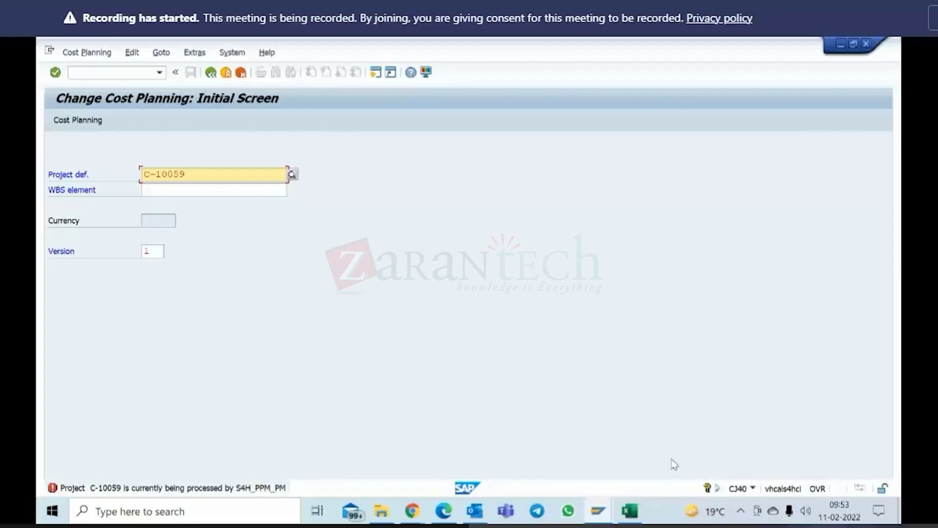
left_click(159, 252)
left_click(169, 252)
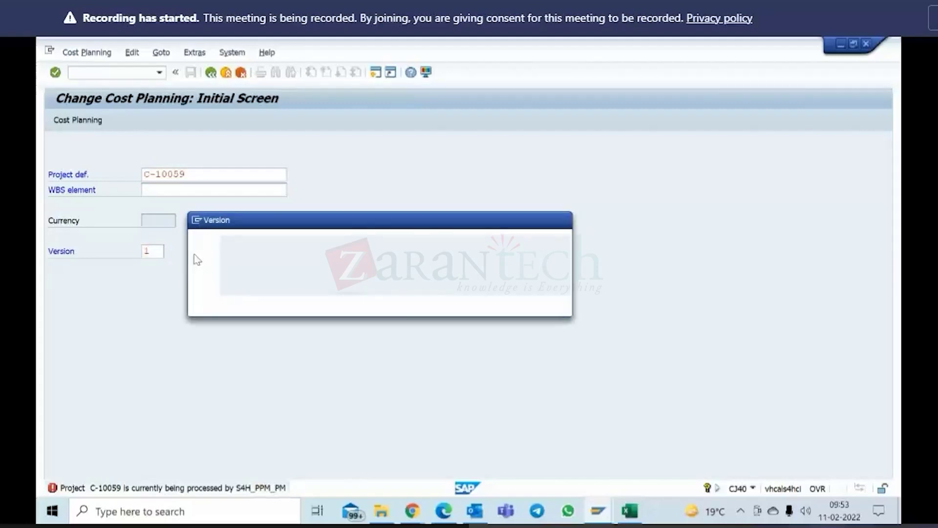
left_click(356, 304)
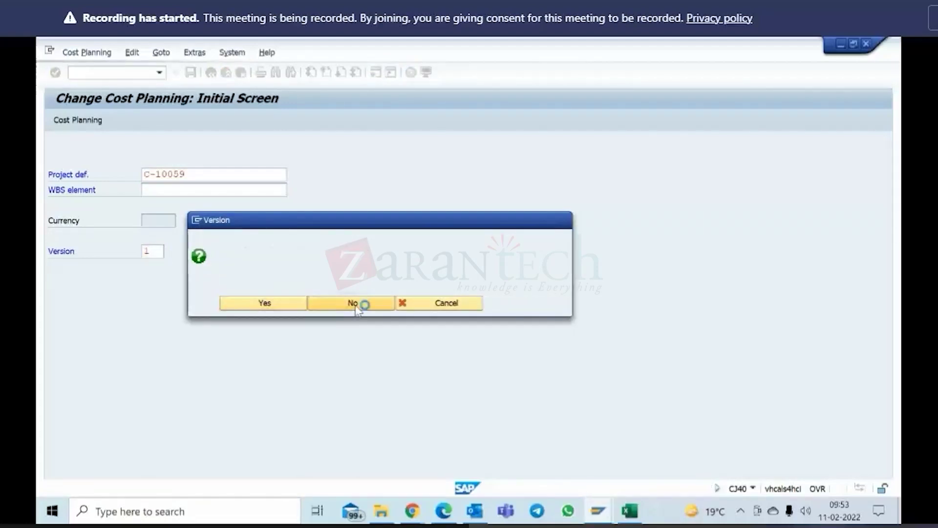
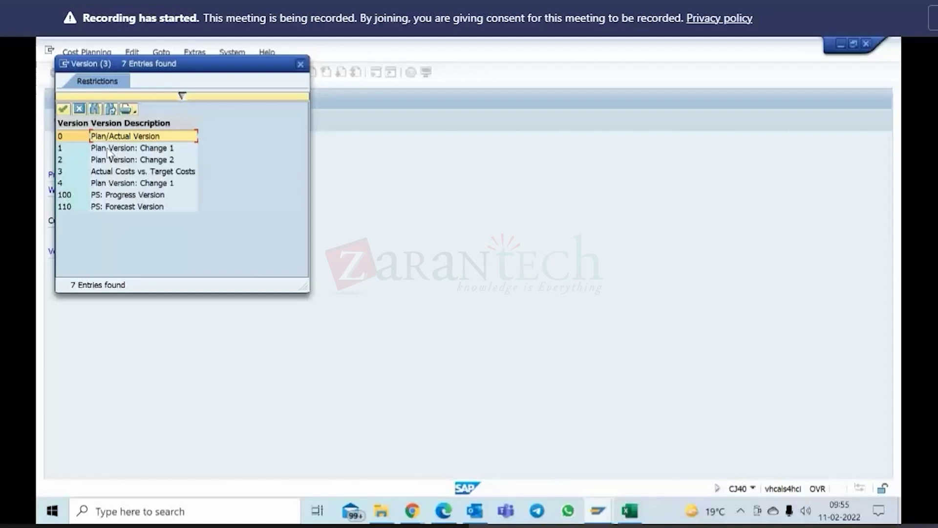
left_click(76, 110)
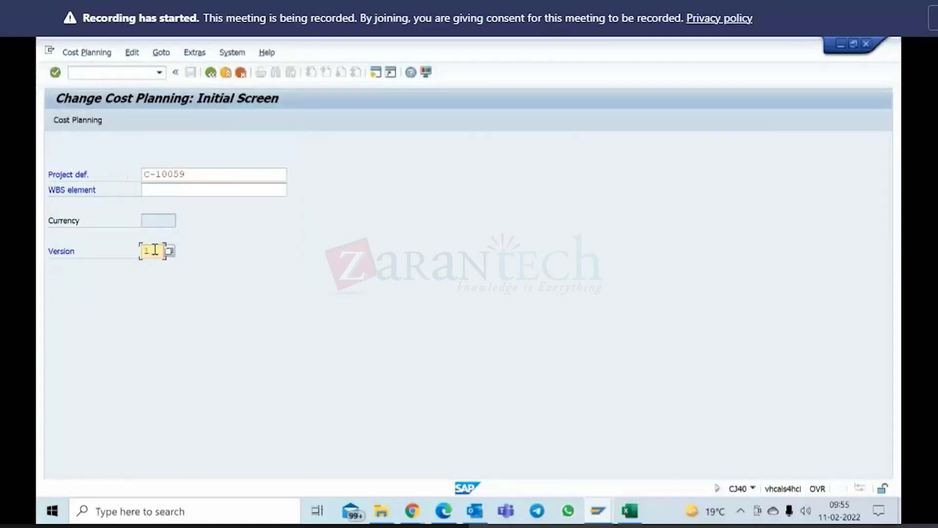
Step: Set the version to 0, open cost planning for project C-10059, check the available planning years and return to the initial screen
key("BackSpace")
type("0")
key("Return")
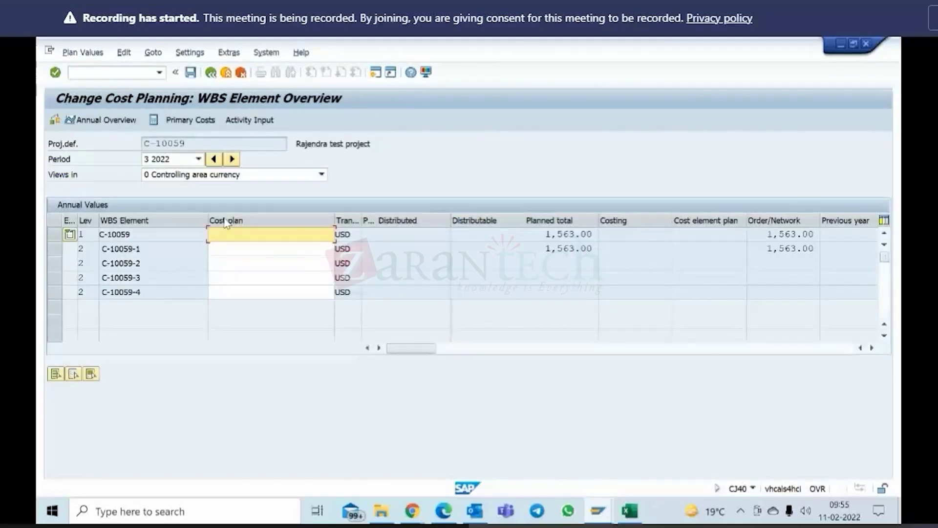
left_click(199, 159)
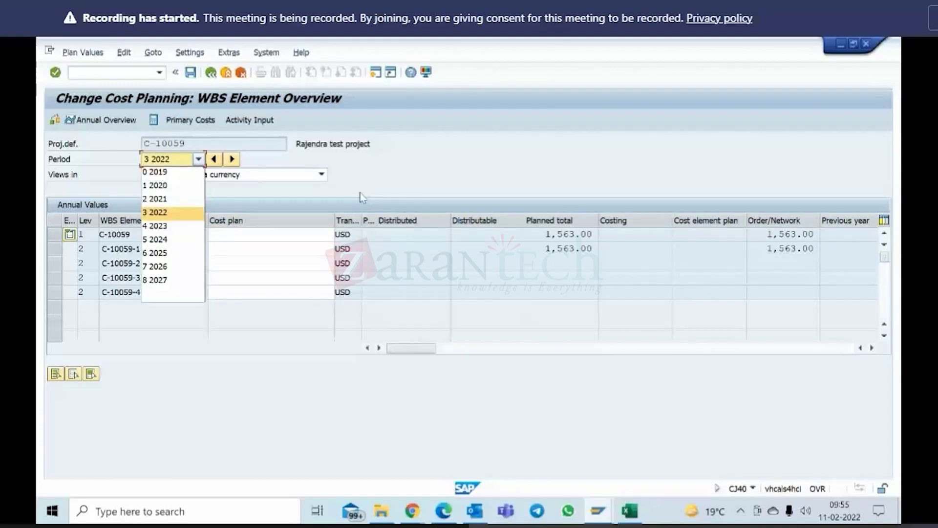
left_click(212, 76)
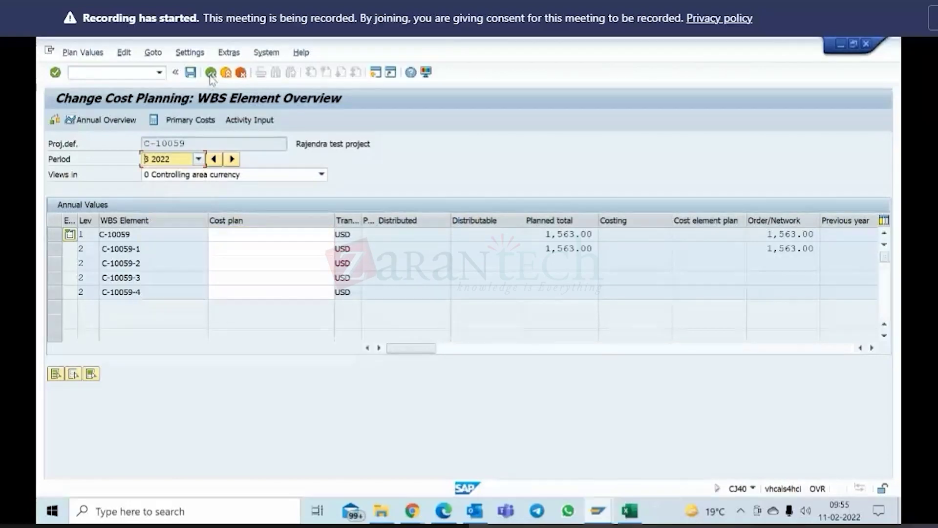
left_click(212, 74)
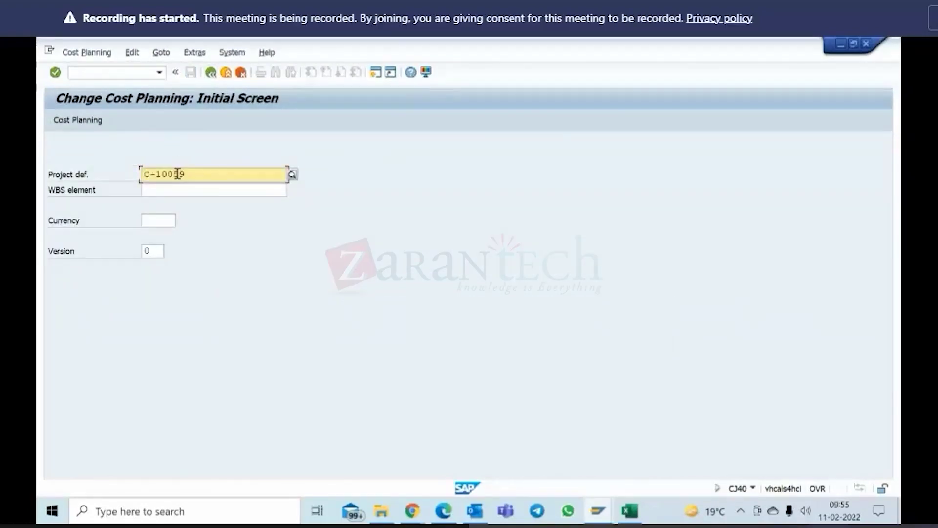
Step: Change the project definition to C-1000 and try to open its cost planning
left_click_drag(175, 174, 205, 171)
type("0")
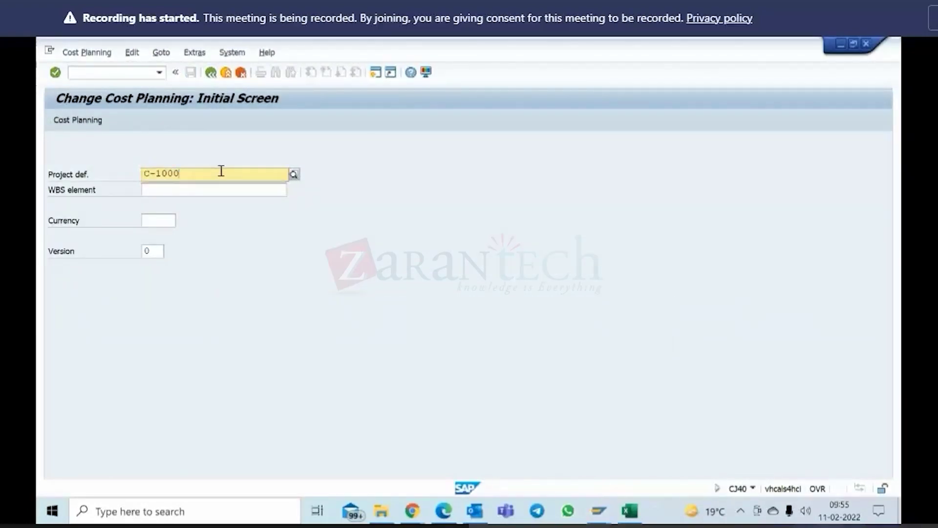
key("Return")
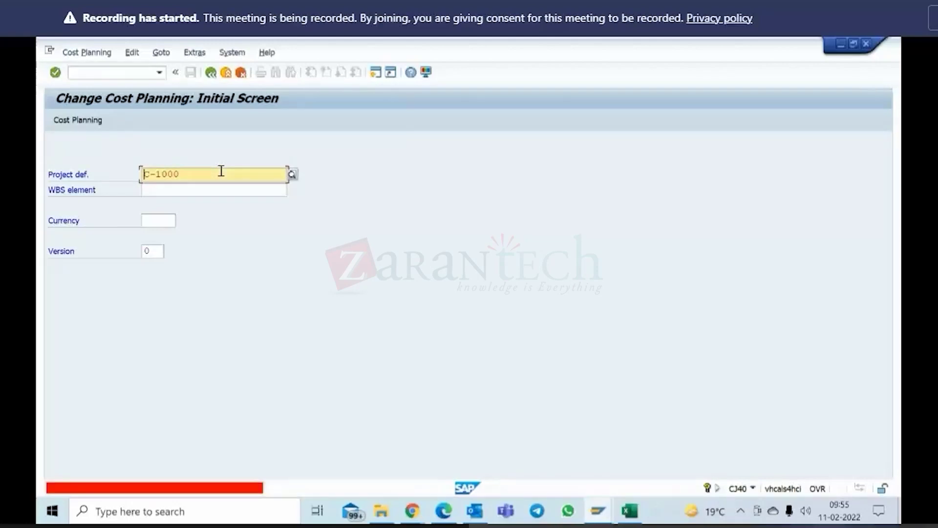
Step: Switch to the Project Builder session, select CAPEX Project C-1000 in the worklist and return to the Change Cost Planning session
left_click(597, 510)
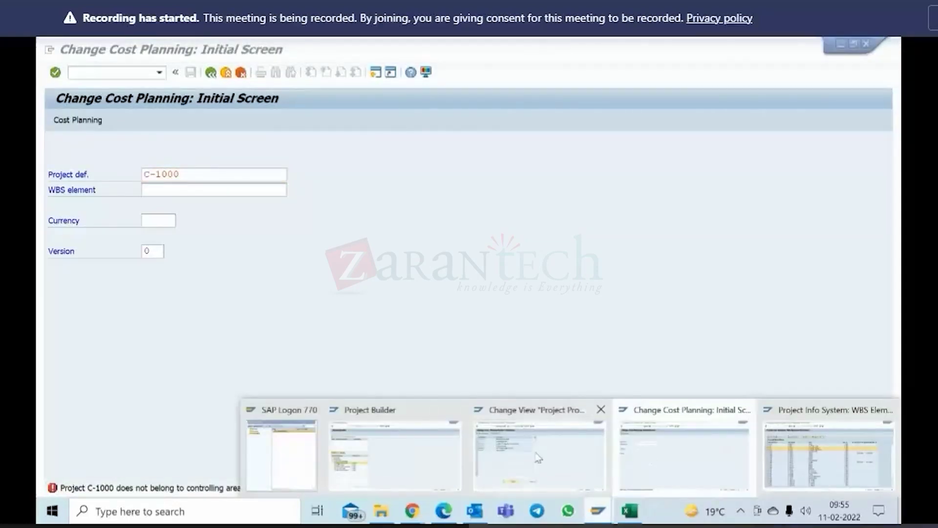
left_click(485, 435)
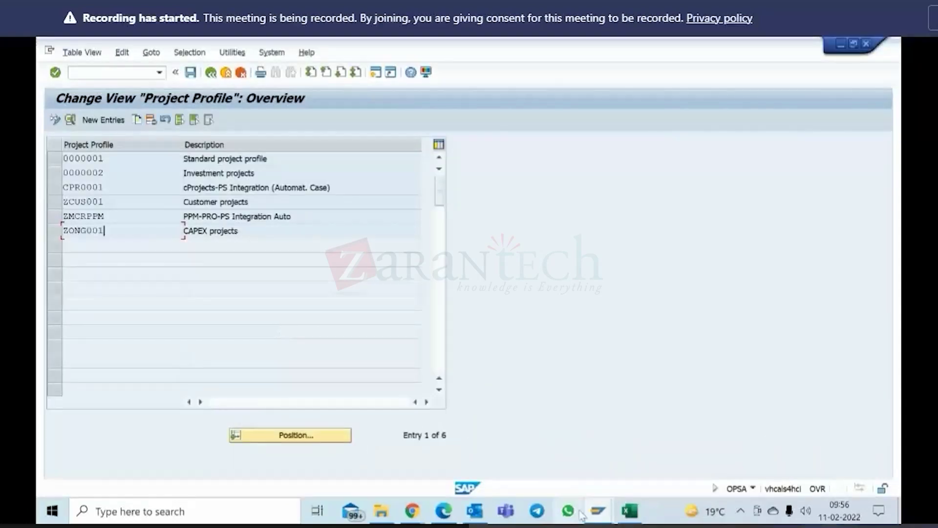
left_click(597, 511)
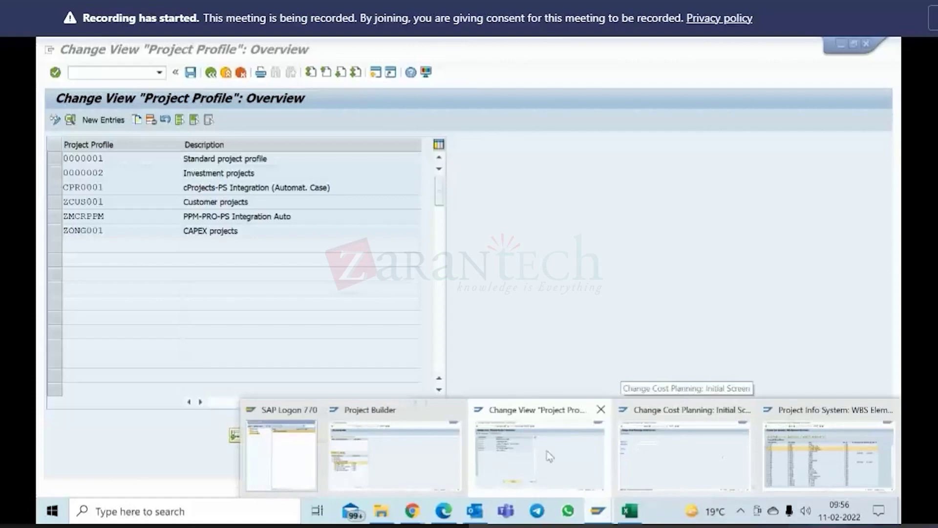
left_click(398, 450)
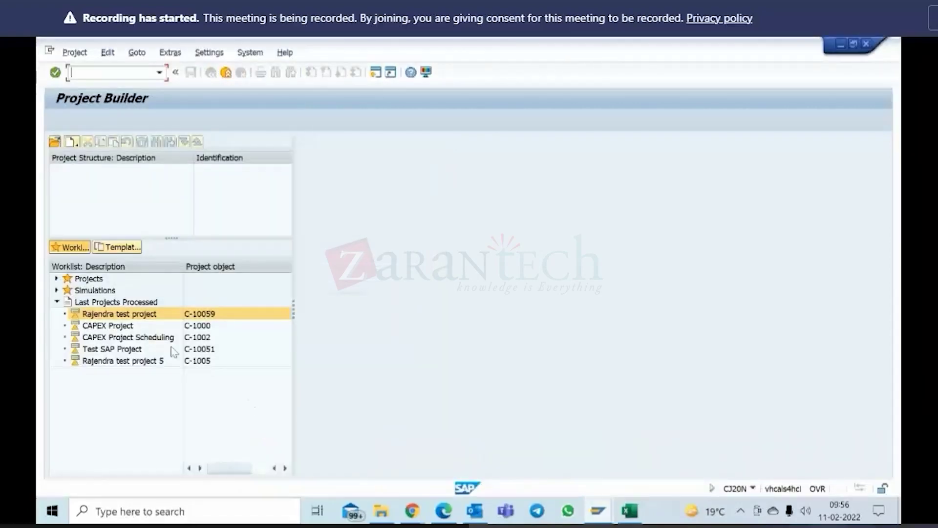
left_click(166, 326)
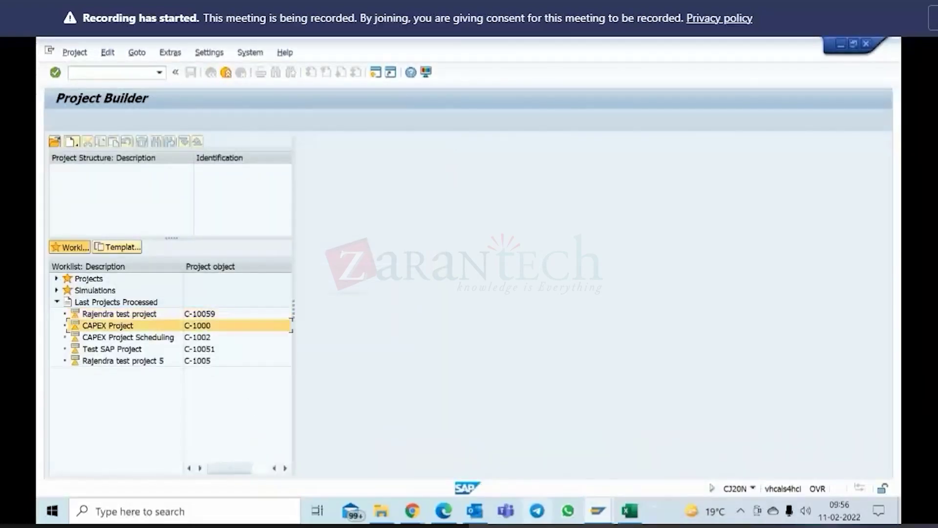
left_click(597, 513)
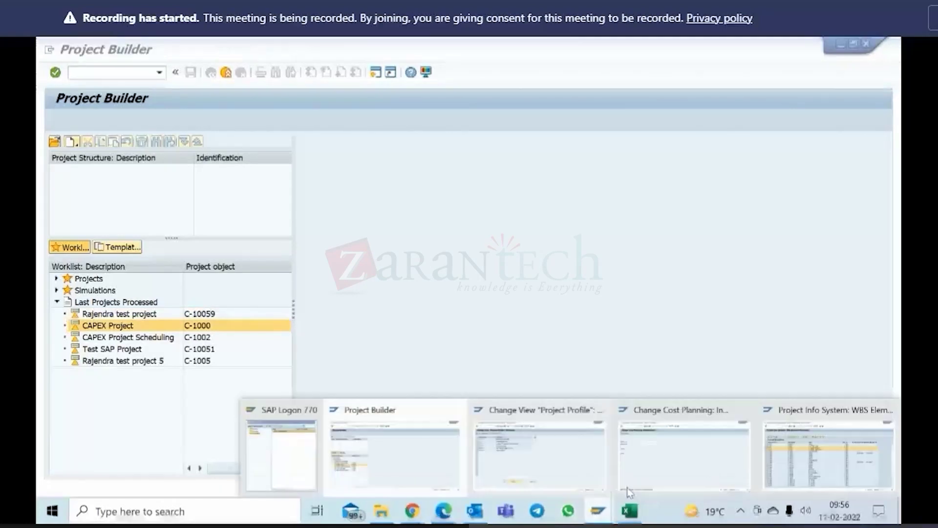
left_click(676, 461)
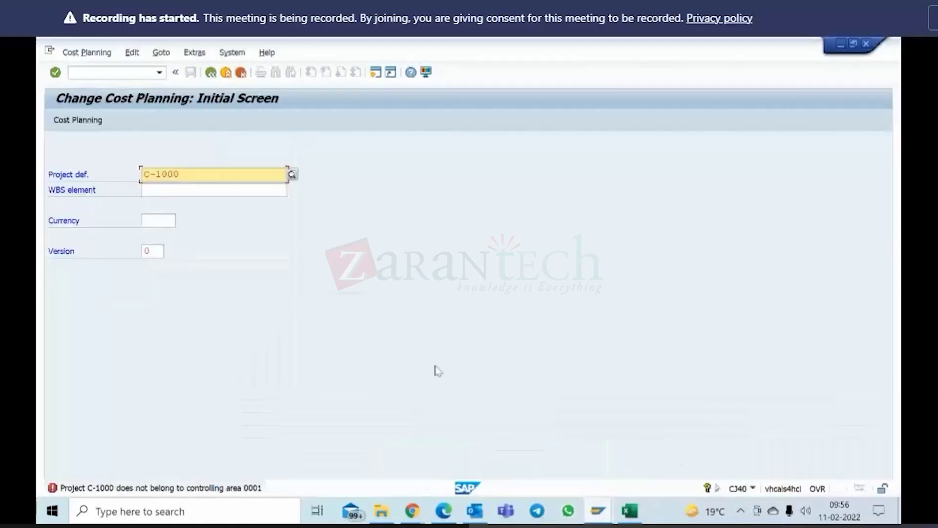
Step: Retry cost planning for project C-1000, open the controlling area setting and look through the list of controlling areas
left_click(207, 214)
key("Return")
left_click(194, 53)
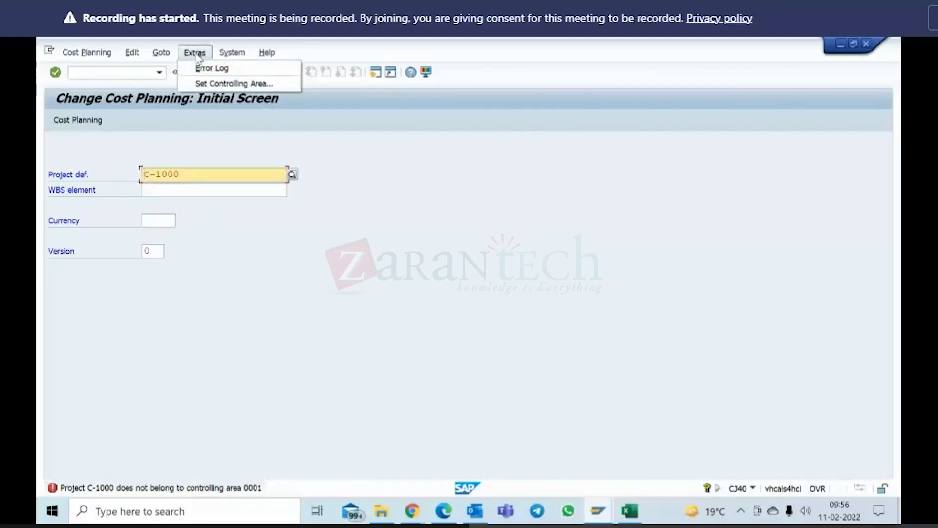
left_click(230, 82)
key("Return")
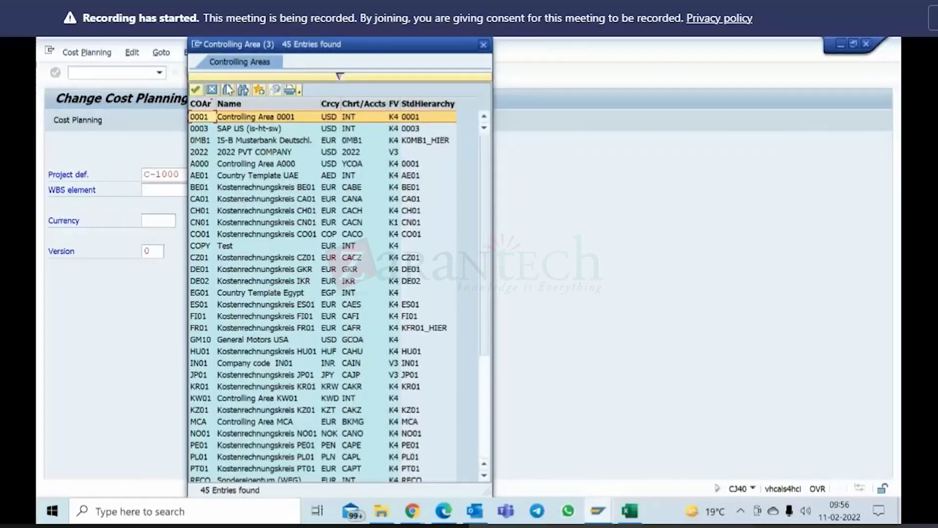
left_click(196, 89)
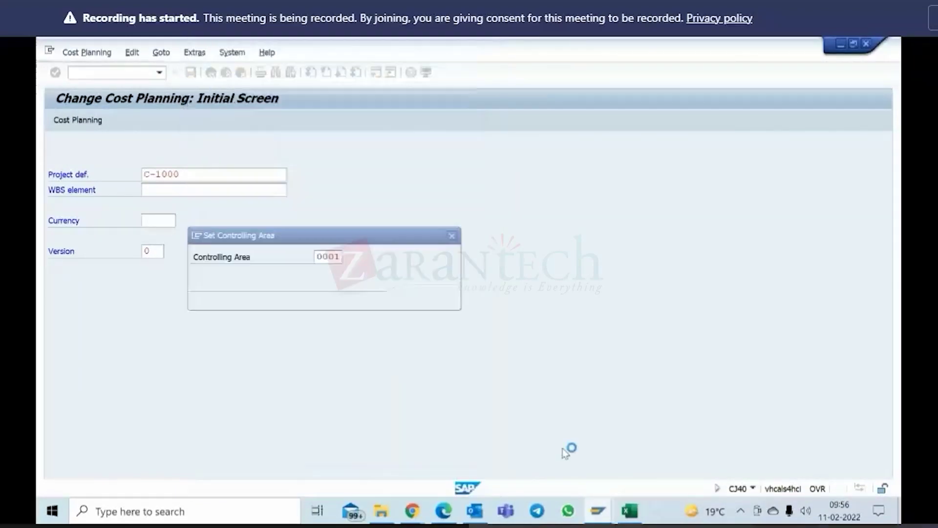
Step: Open CAPEX Project C-1000 in the Project Builder session to check its CO area
left_click(605, 512)
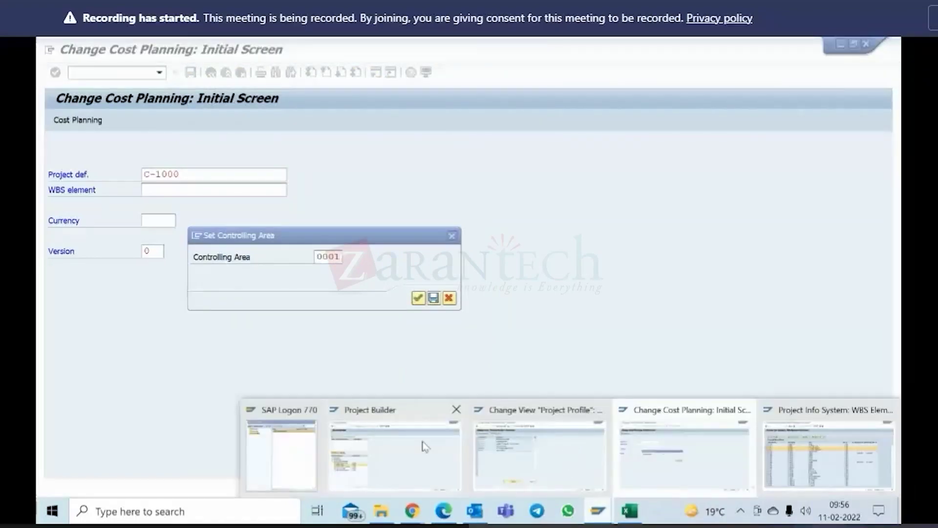
left_click(424, 445)
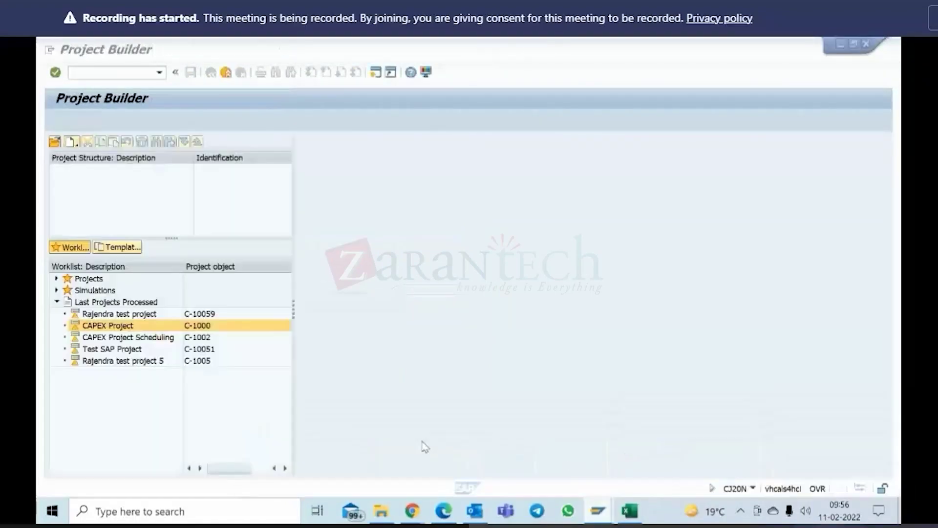
double_click(162, 326)
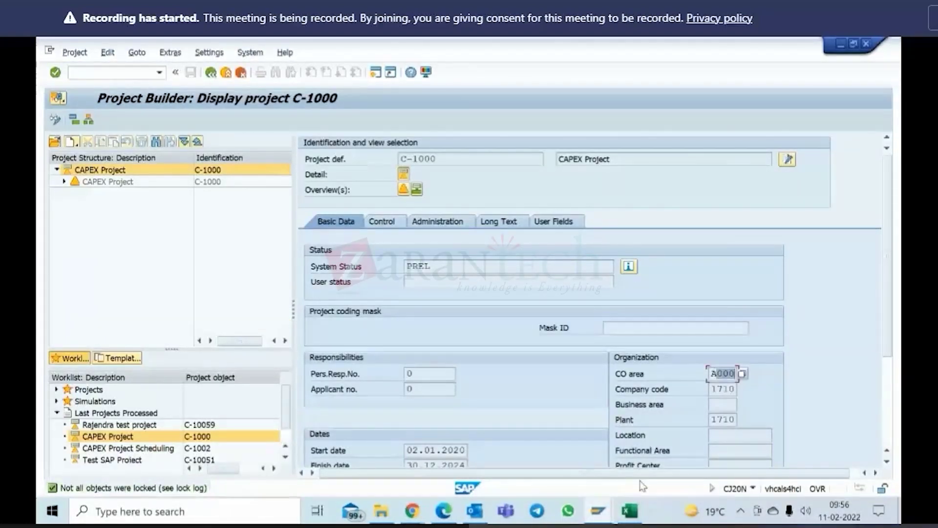
Step: Return to the cost planning session, set the controlling area to A000 and open cost planning for project C-1000
mouse_move(606, 513)
left_click(655, 457)
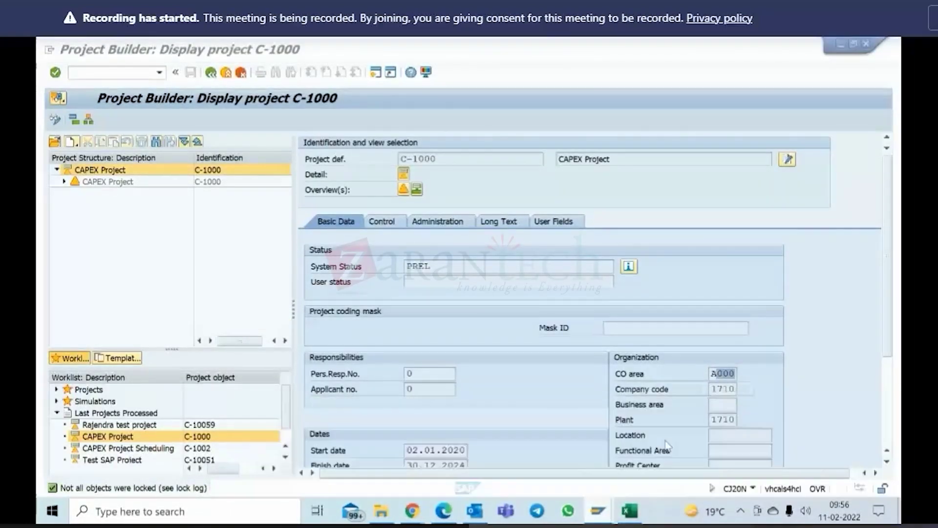
type("a000")
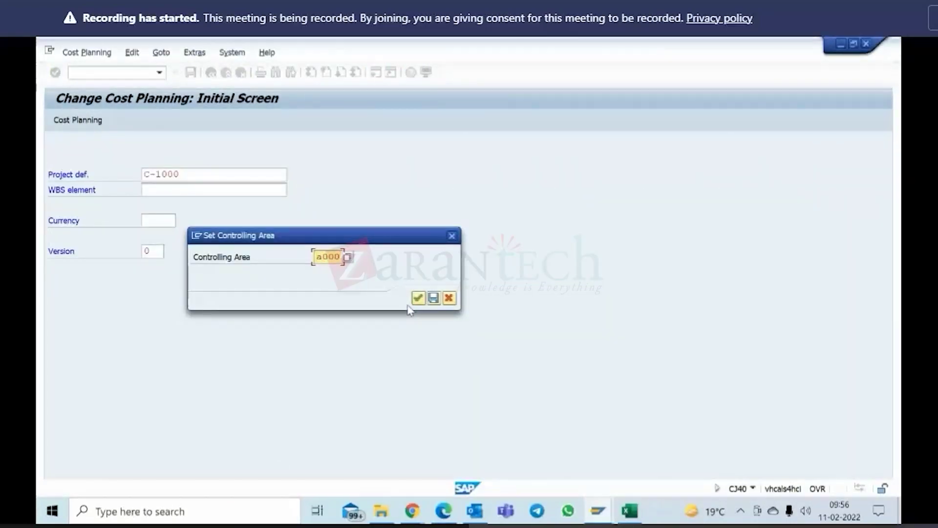
key("Return")
key("Return")
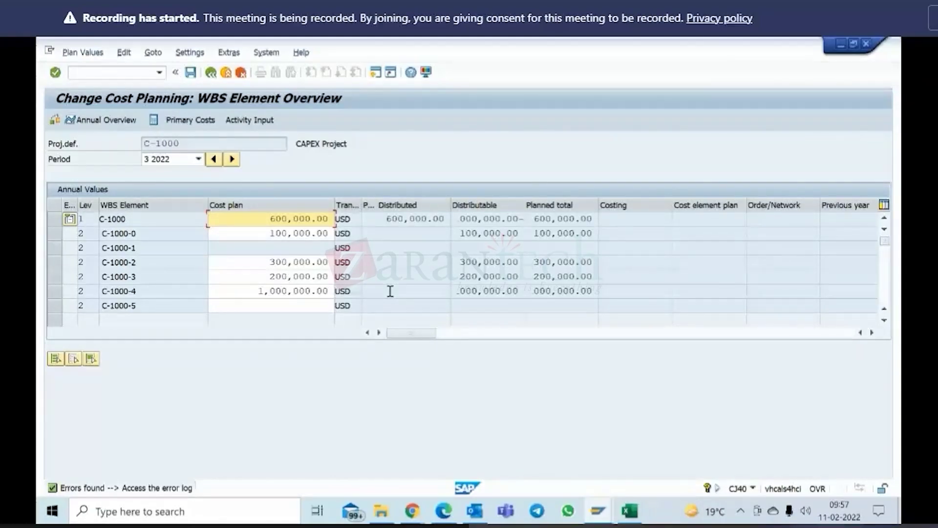
Step: Look through the extra functions and settings of the C-1000 WBS element overview, and return to the initial screen
left_click(228, 52)
left_click(318, 143)
left_click(190, 53)
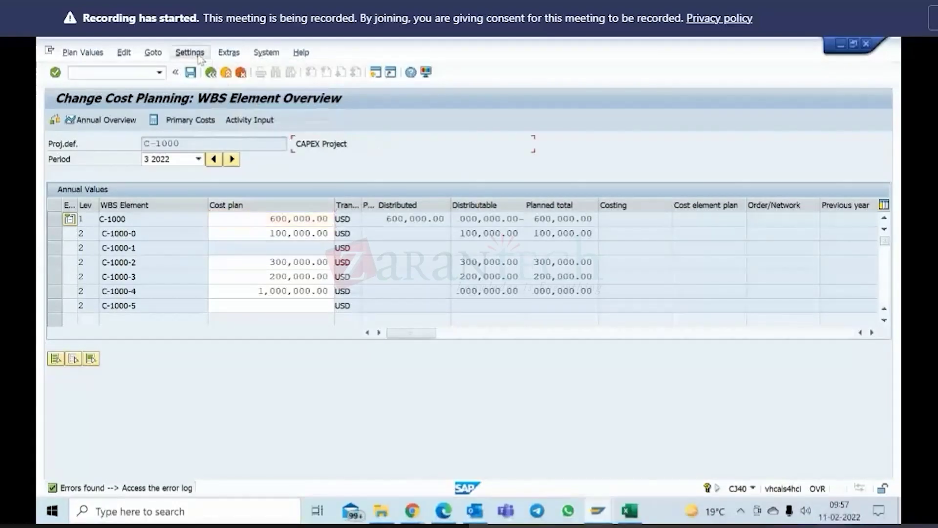
left_click(332, 131)
left_click(212, 73)
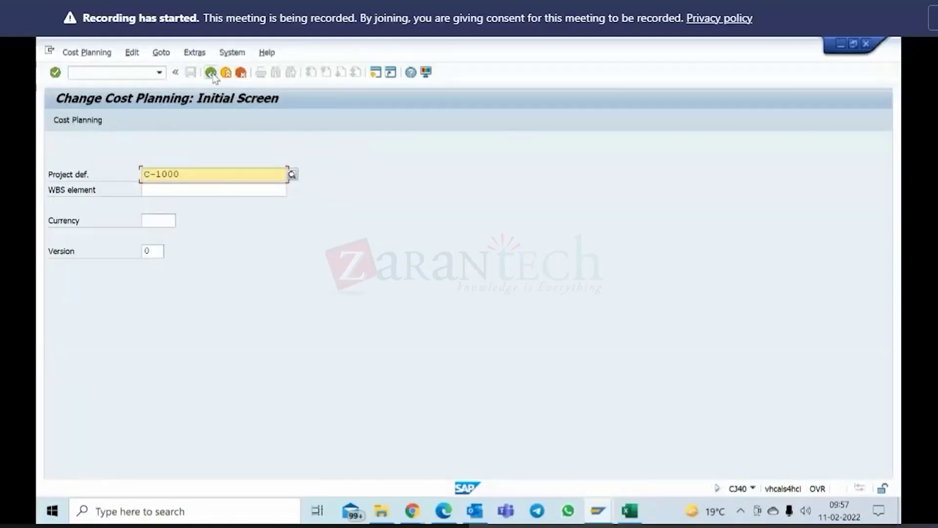
Step: List all versions for project C-1000, including those without plans, close the list and switch to the Project Builder session
left_click(155, 251)
left_click(170, 251)
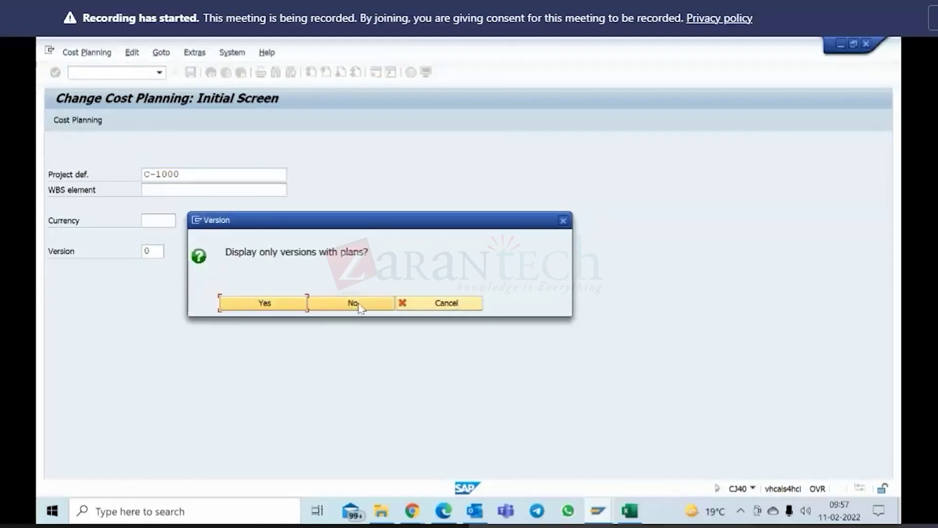
left_click(361, 303)
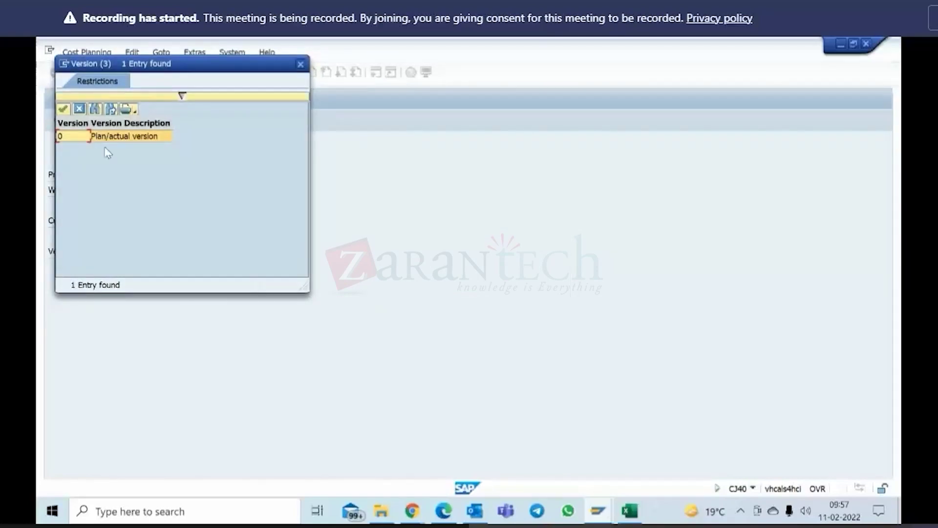
left_click(79, 109)
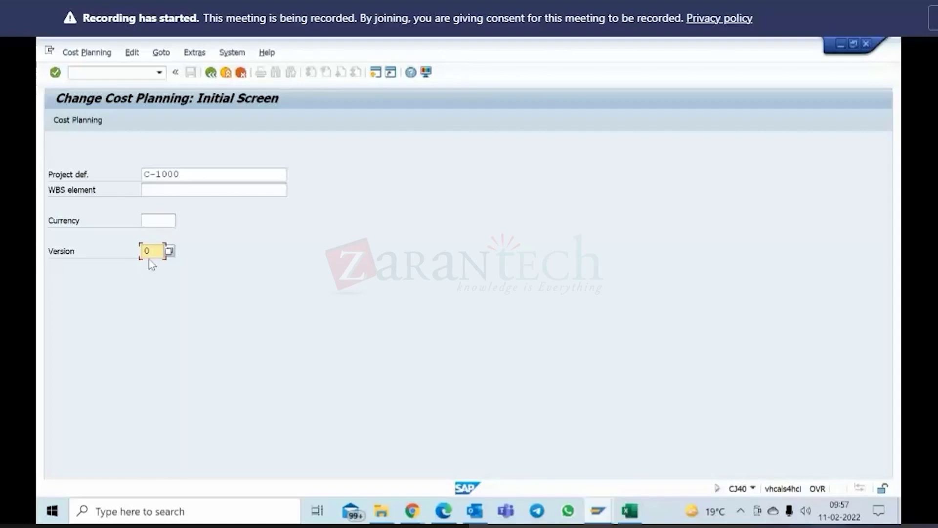
left_click(598, 511)
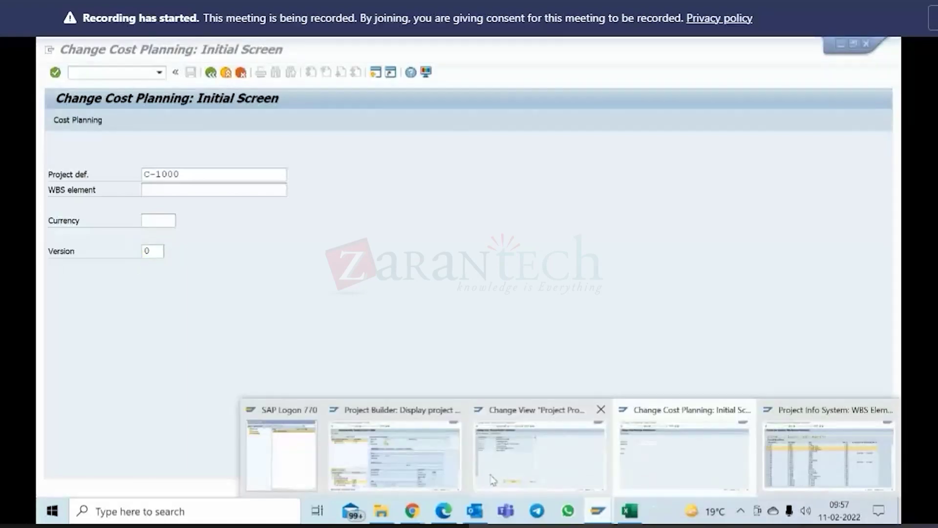
left_click(435, 472)
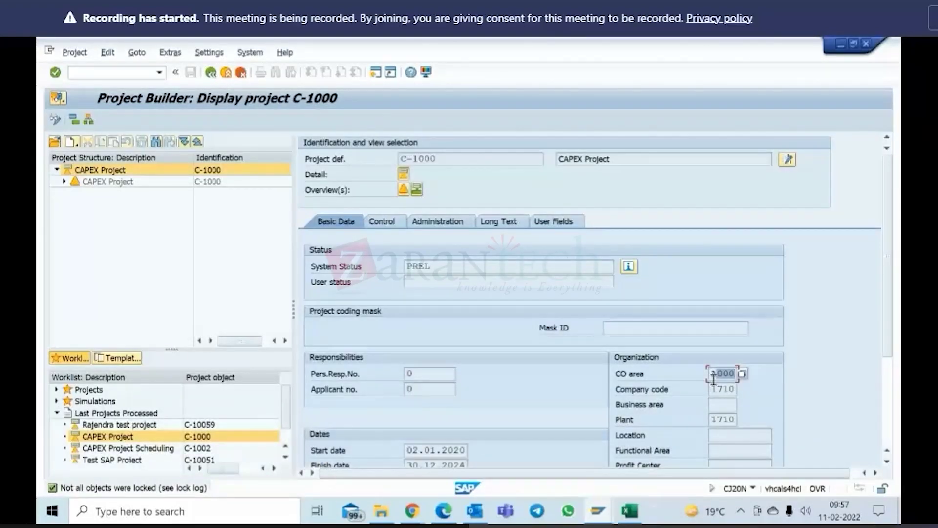
Step: Return to the cost planning session, reselect project C-1000, open its WBS element overview and go back to the initial screen
left_click(599, 512)
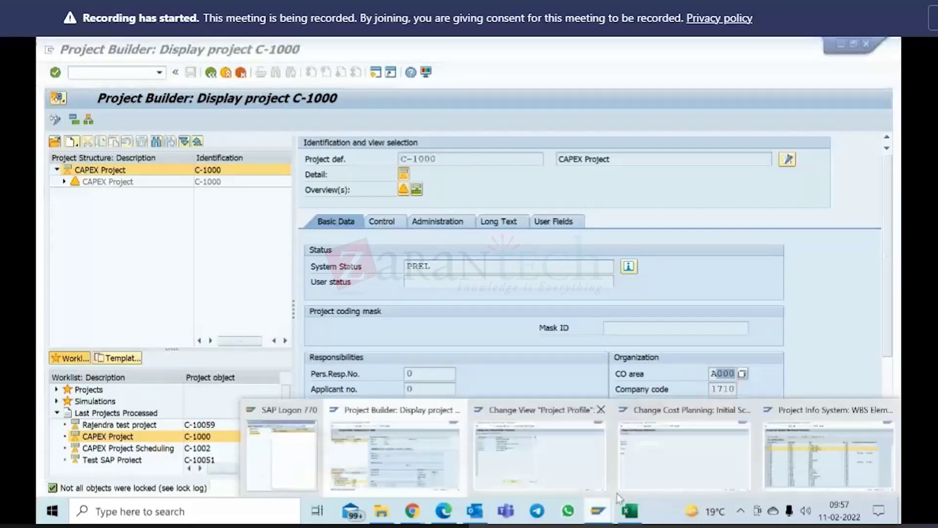
left_click(684, 450)
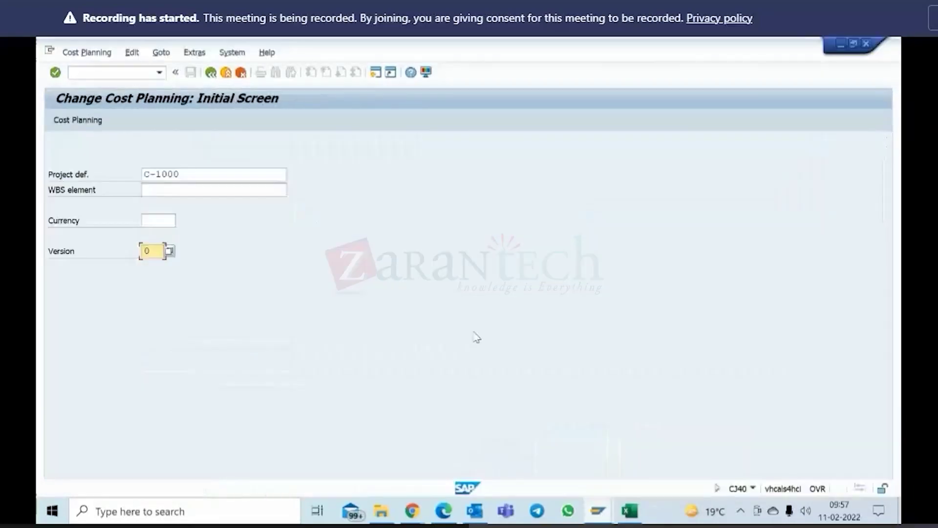
left_click_drag(186, 172, 116, 173)
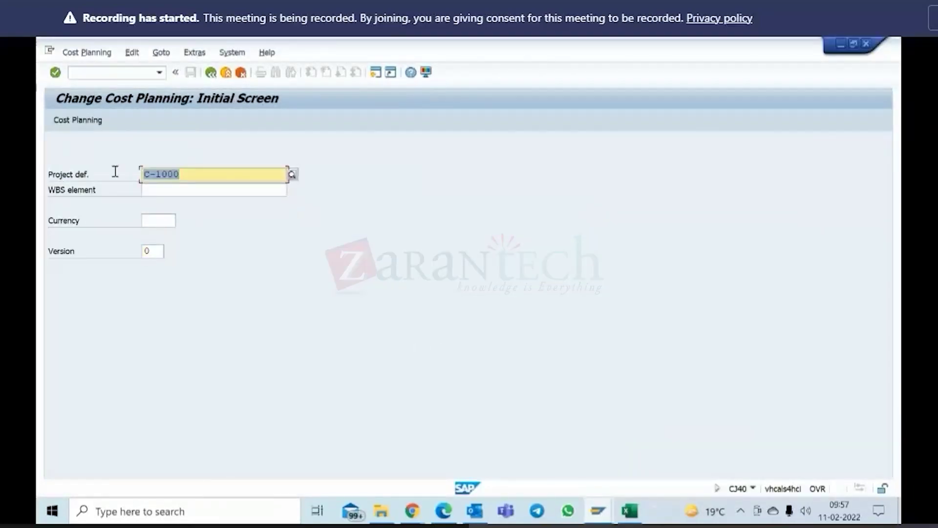
key("Delete")
key("Return")
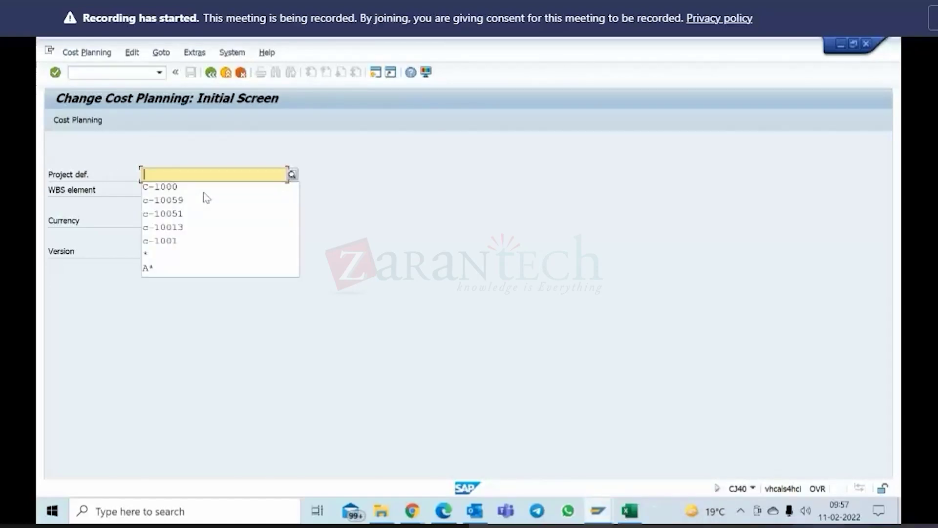
left_click(326, 170)
left_click(146, 251)
left_click(161, 174)
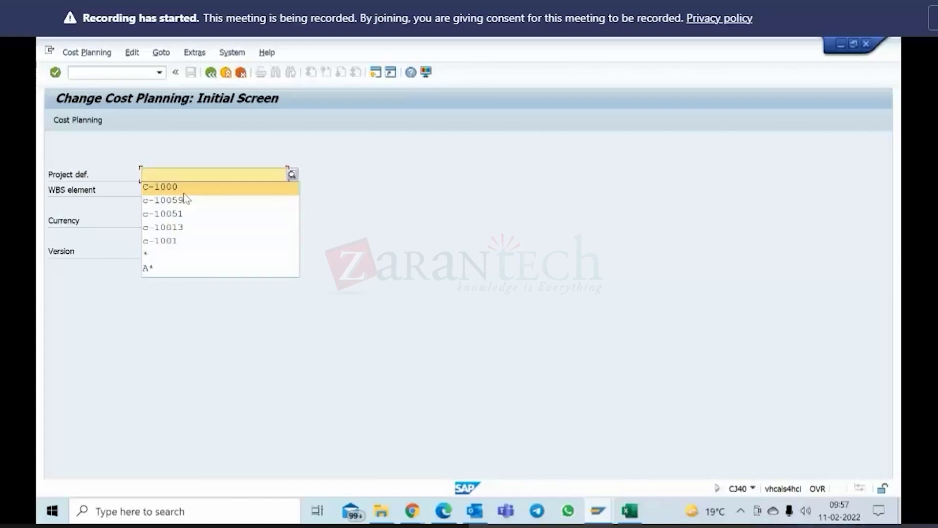
left_click(184, 188)
key("Return")
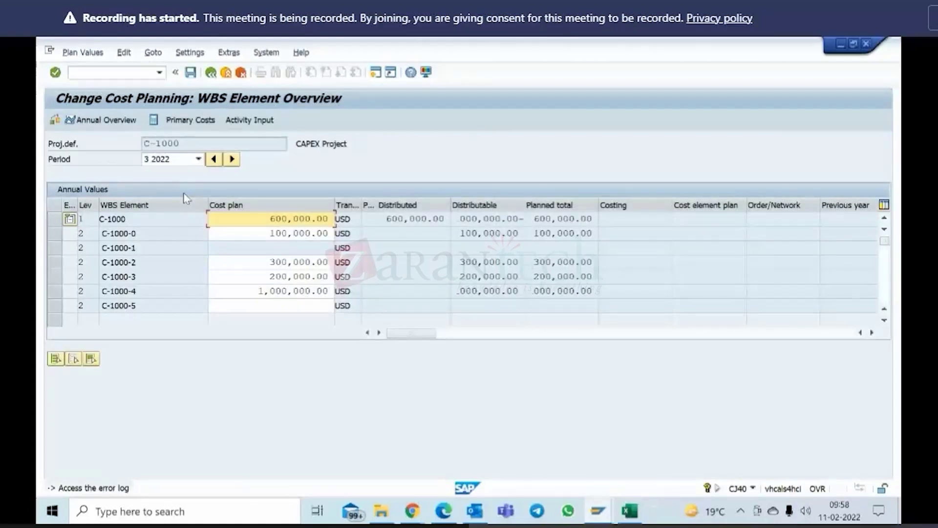
left_click(212, 75)
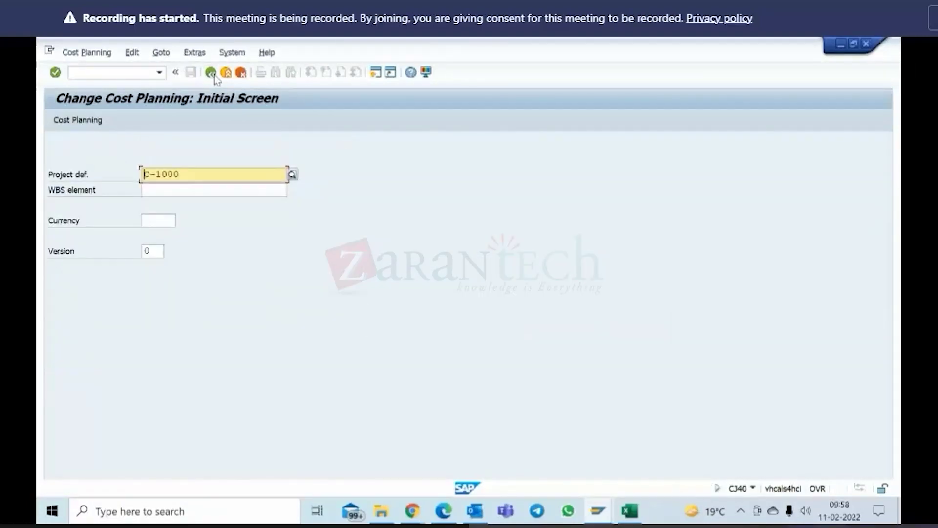
Step: Look at the Project Builder session for C-1000 and return to the cost planning session
left_click(602, 513)
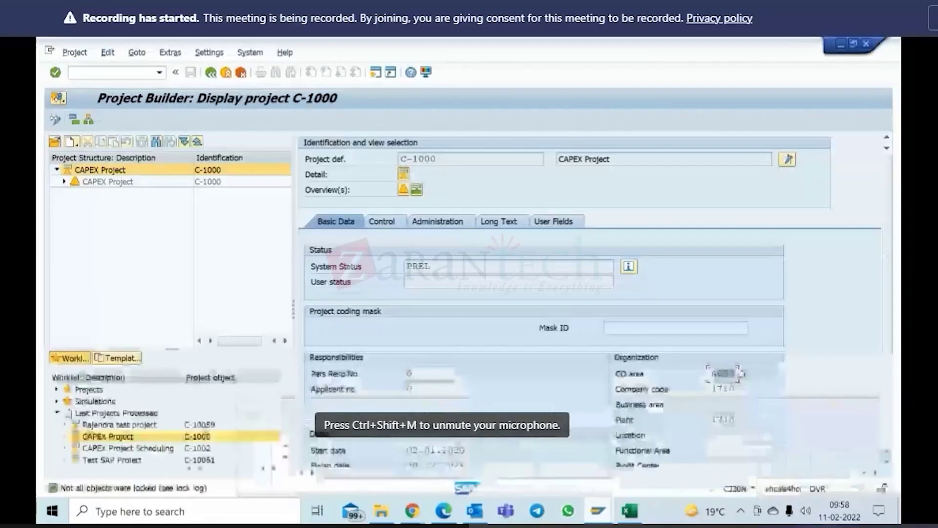
left_click(361, 447)
left_click(598, 511)
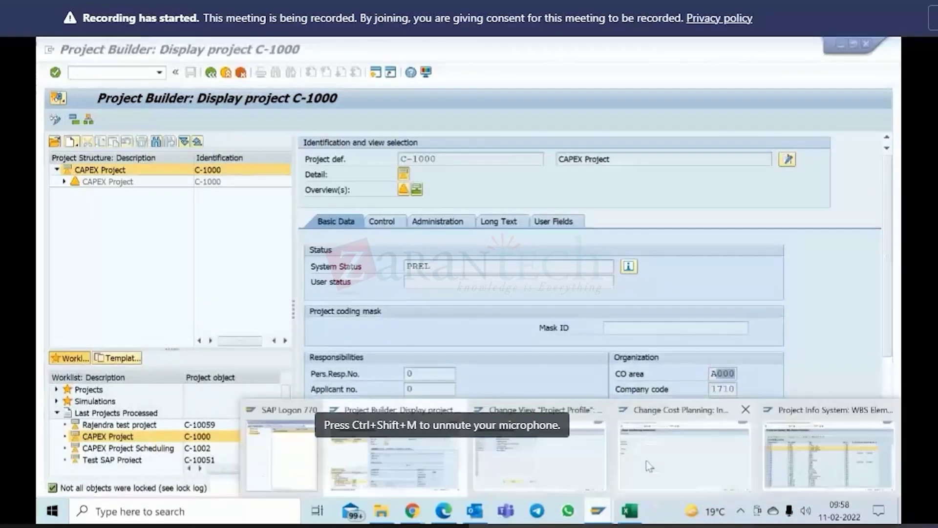
left_click(685, 445)
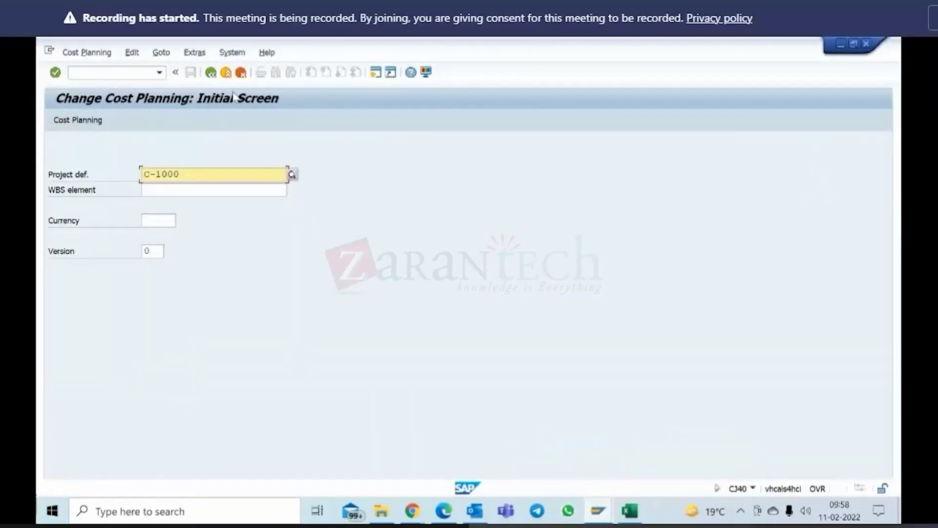
Step: Leave cost planning, start transaction SPRO and display the SAP Customizing Implementation Guide
left_click(212, 72)
type("spro")
key("Return")
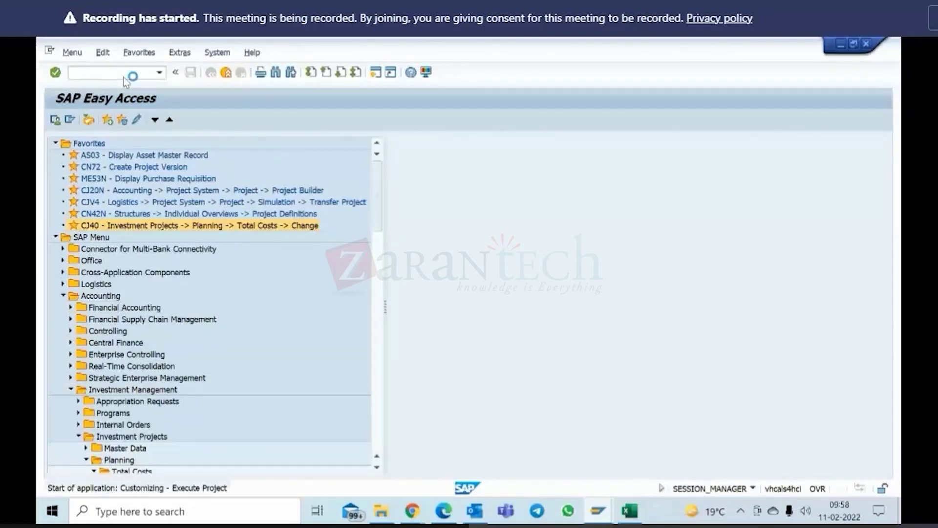
left_click(99, 122)
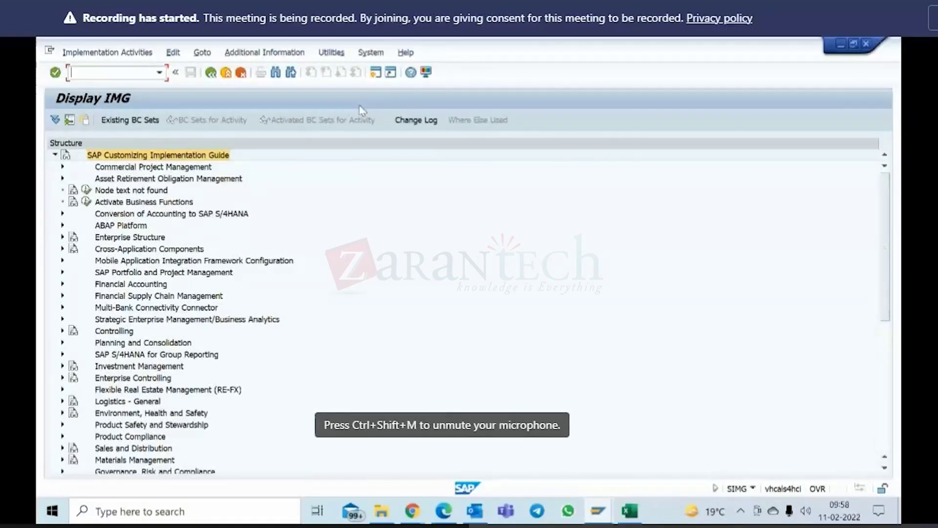
Step: Open the general version definition (OKEQ) in a new session and set its controlling area to A000
left_click(375, 73)
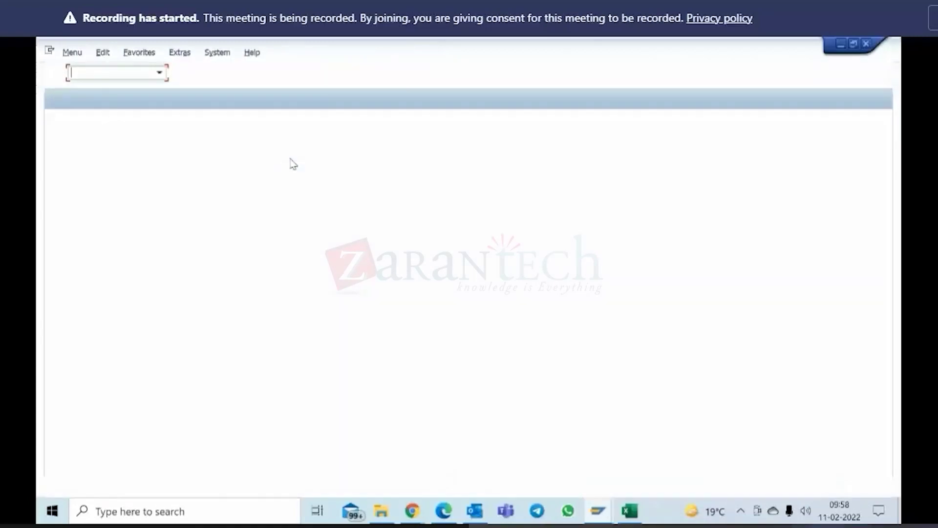
type("okeq")
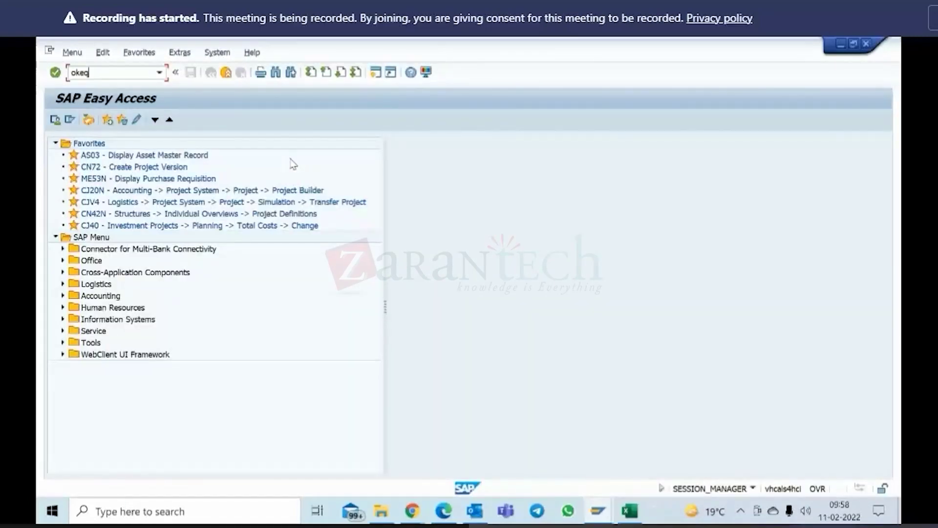
key("Return")
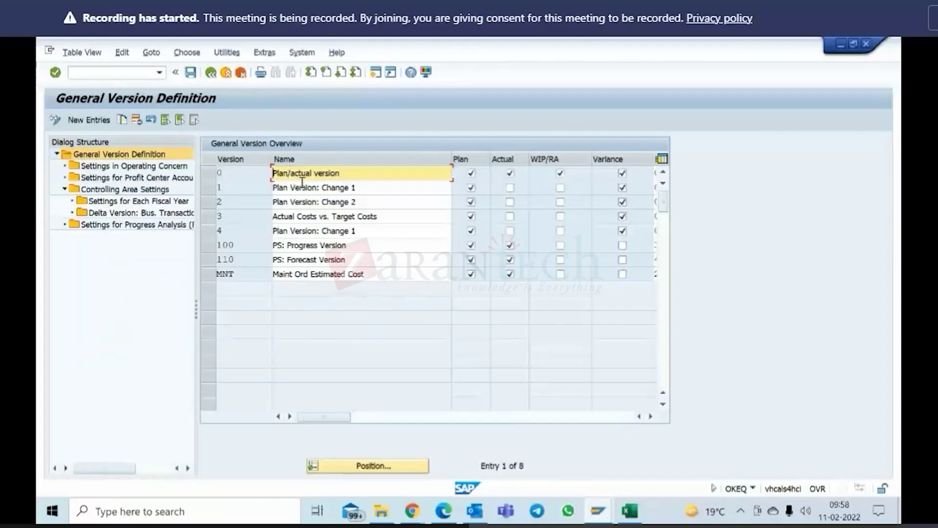
left_click(272, 55)
left_click(295, 83)
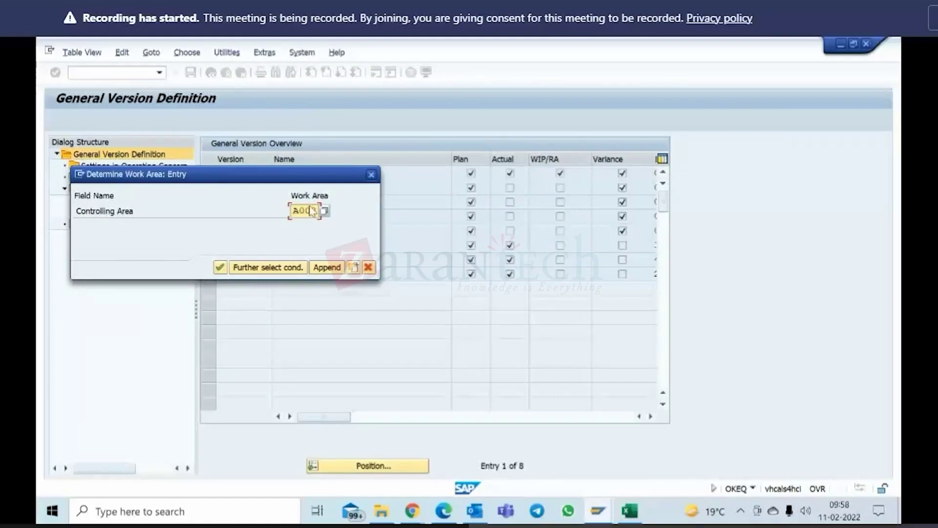
left_click(220, 267)
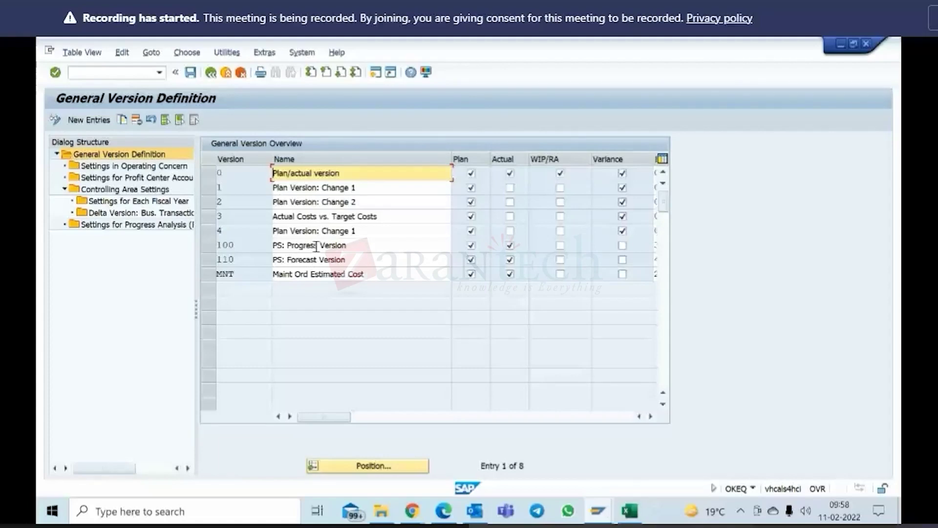
Step: Switch to the Project Builder session, exit it and start transaction CJ40 there
left_click(597, 511)
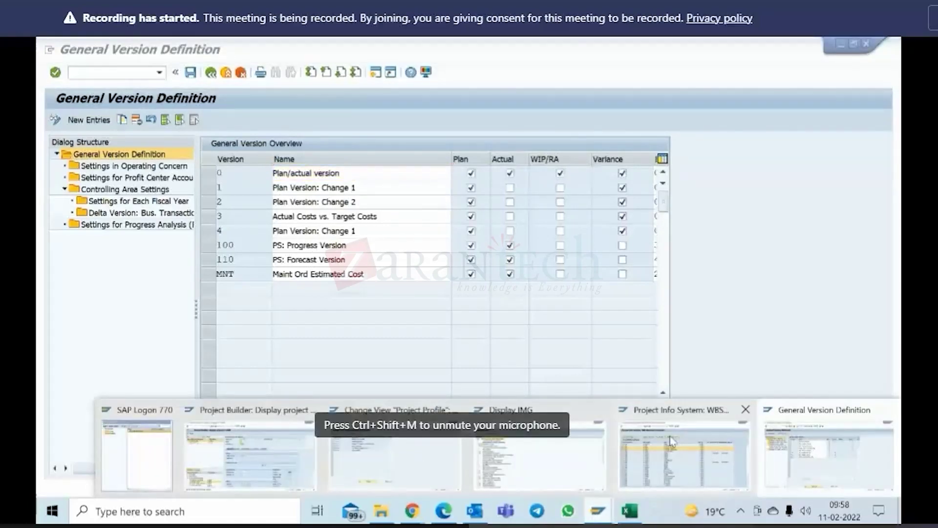
left_click(292, 441)
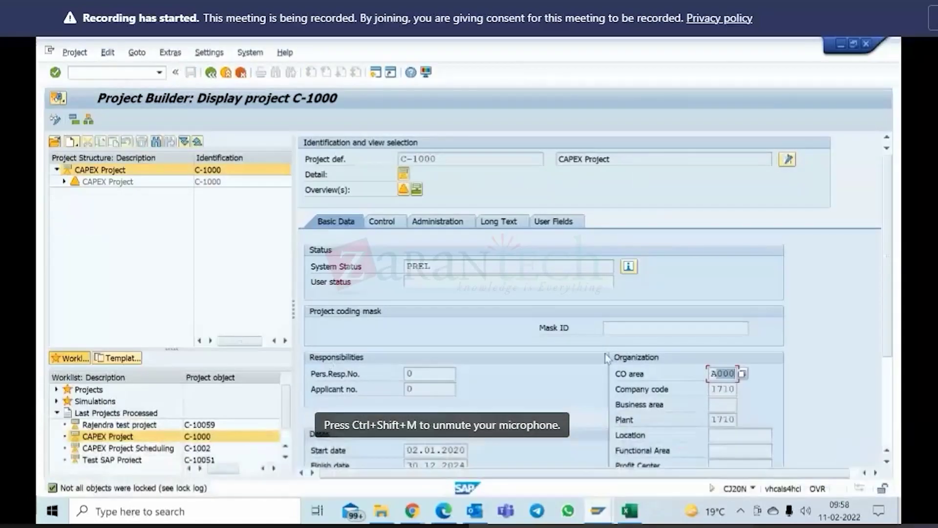
left_click(215, 77)
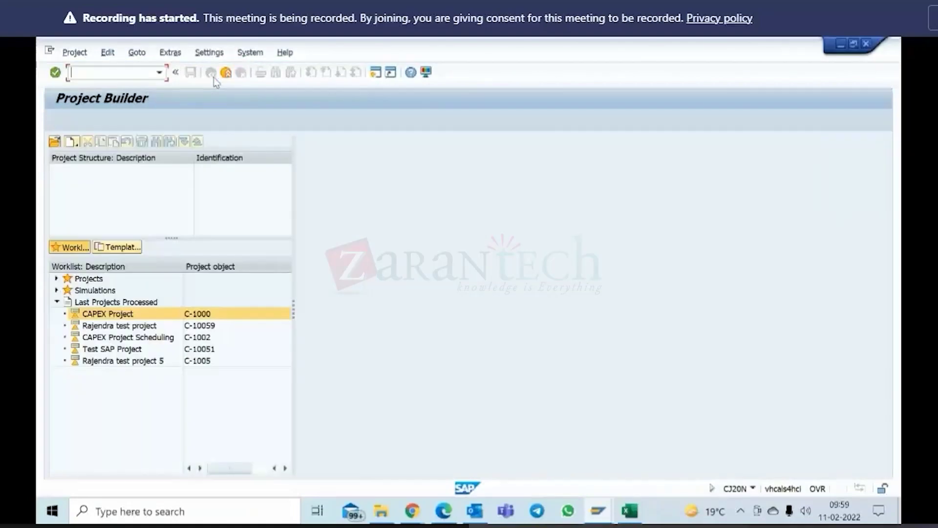
left_click(227, 76)
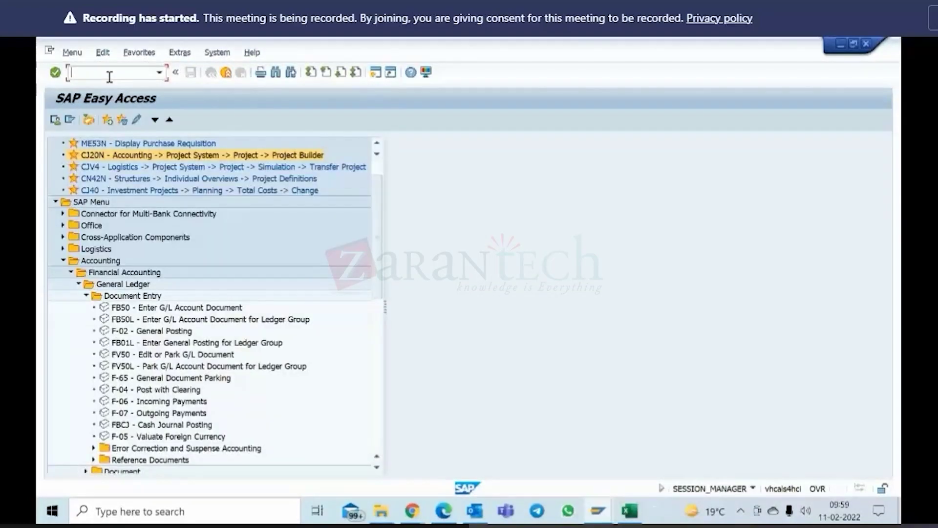
type("cj40")
key("Return")
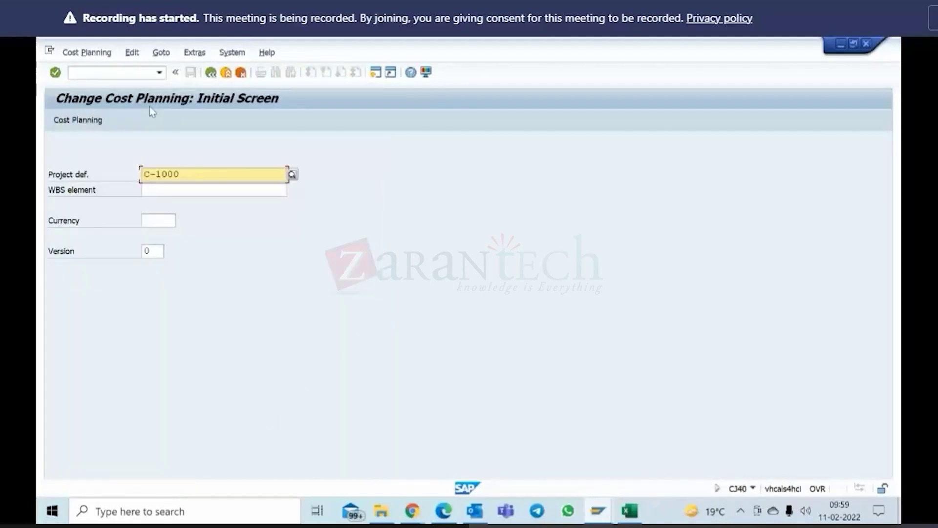
Step: Set the cost planning controlling area to A000, list the selectable versions and close the list
left_click(196, 53)
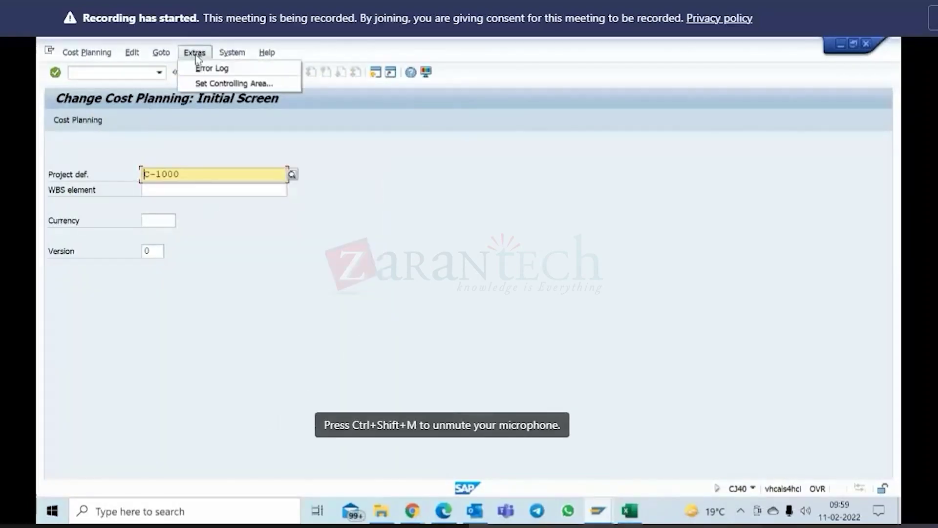
left_click(230, 83)
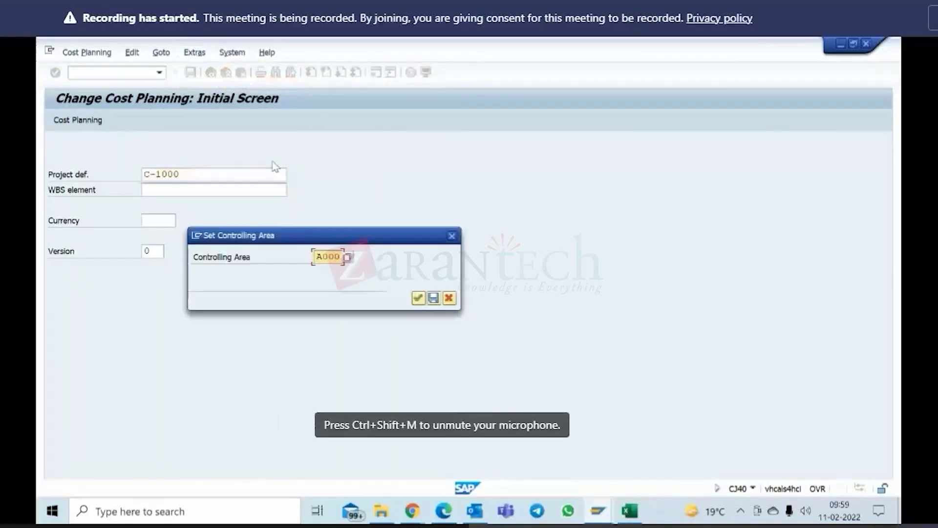
left_click(419, 298)
left_click(154, 251)
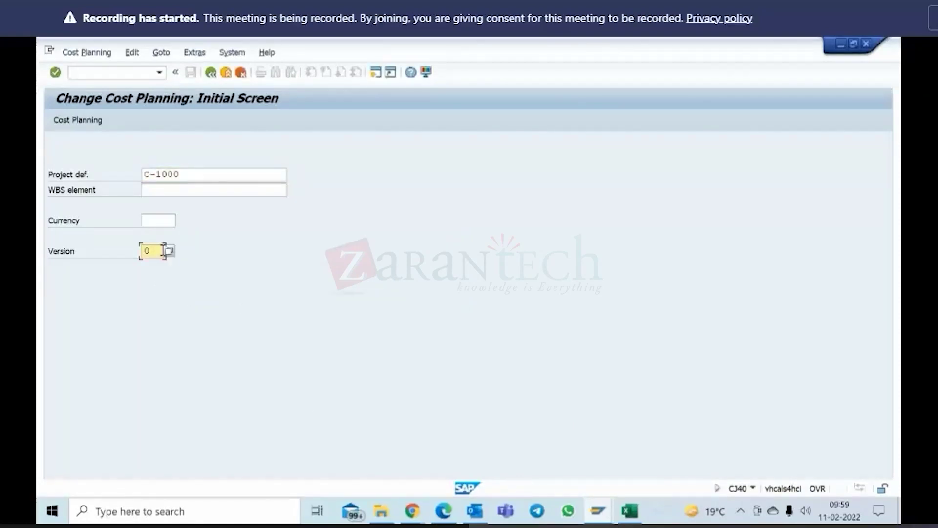
left_click(178, 251)
left_click(351, 303)
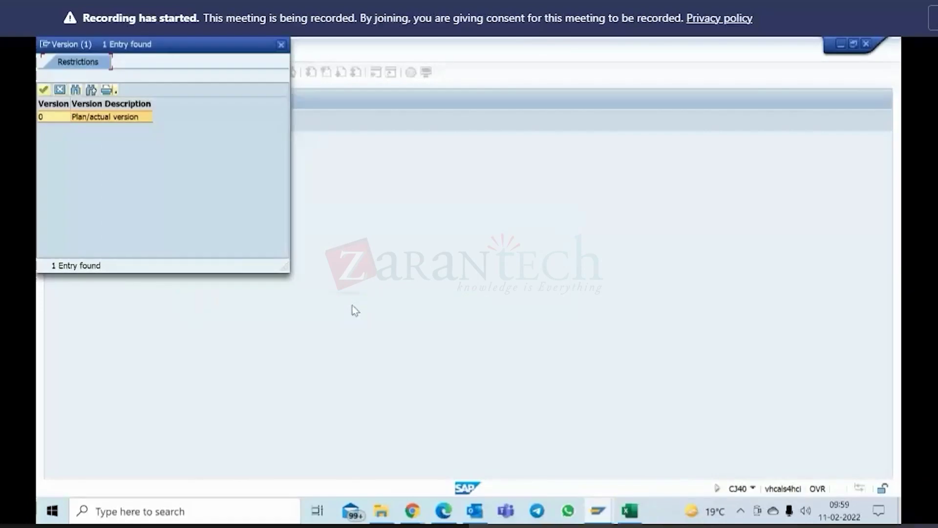
left_click(59, 90)
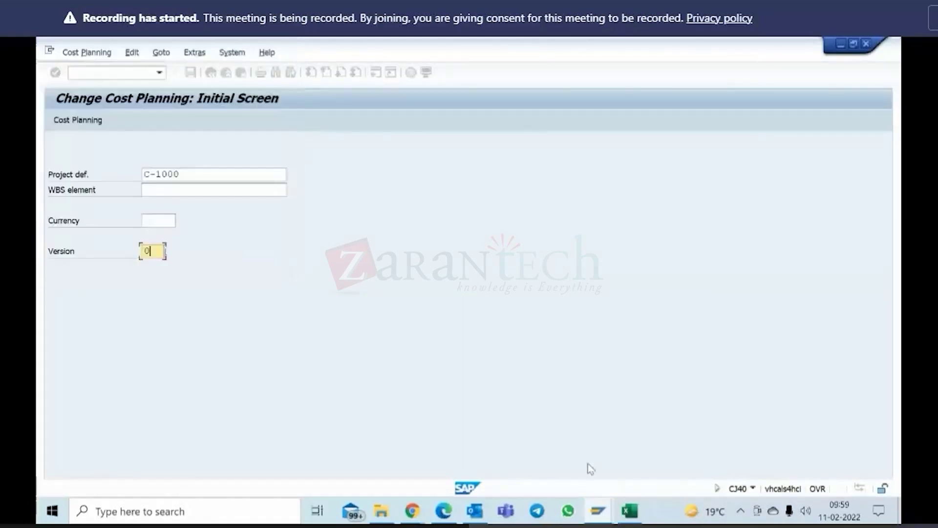
Step: Return to the general version definition session and apply controlling area A000
mouse_move(606, 521)
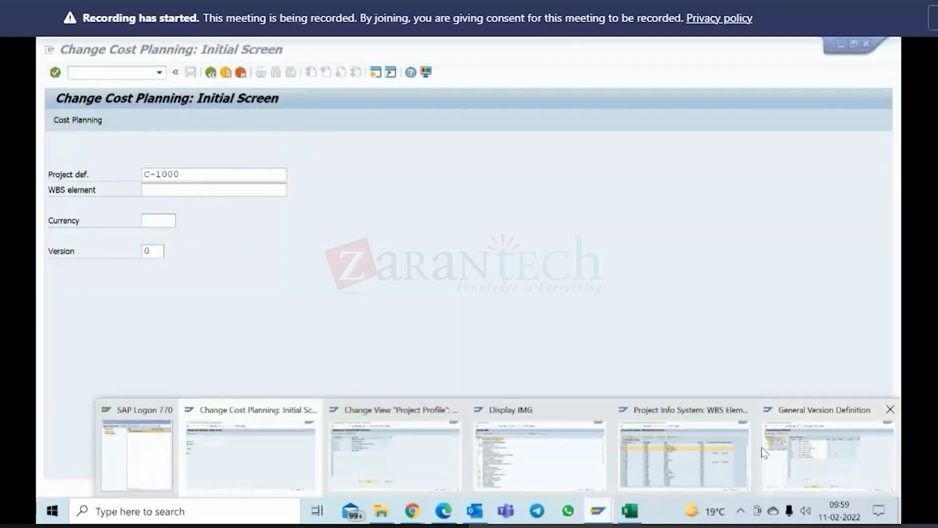
left_click(799, 442)
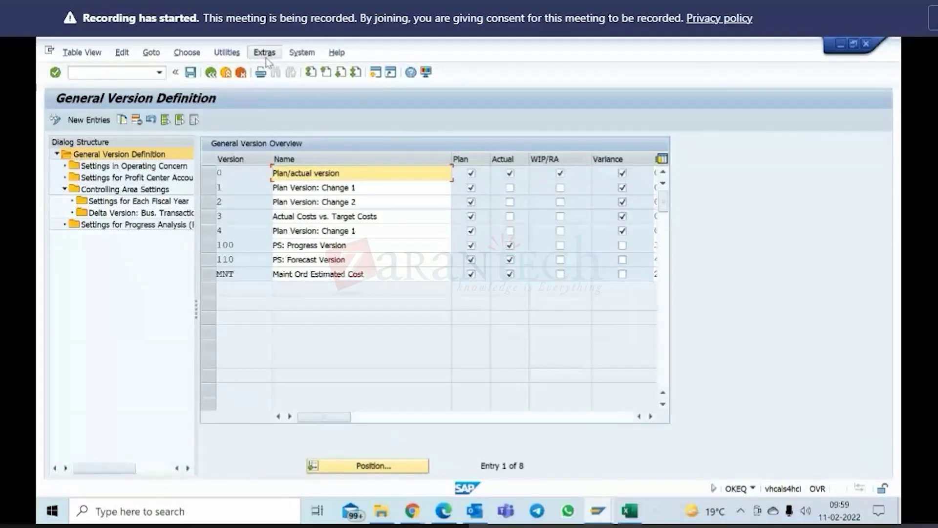
left_click(266, 54)
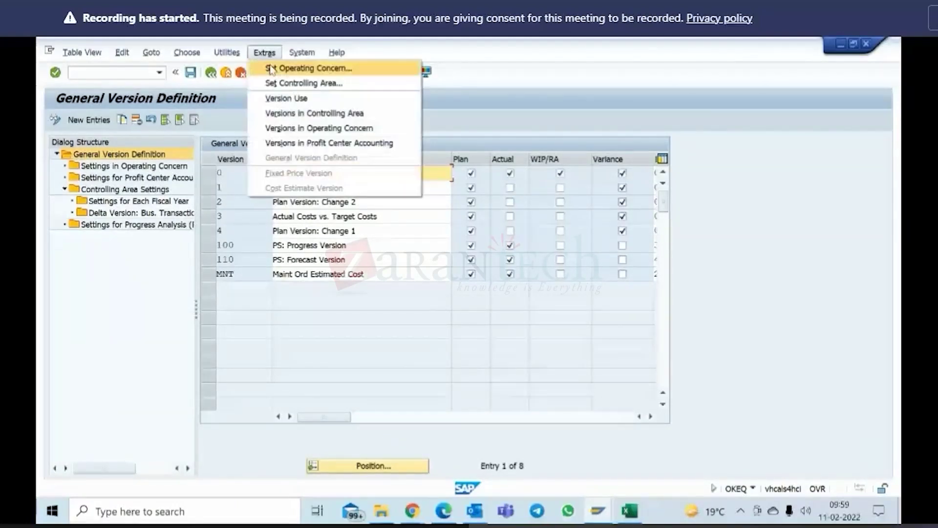
left_click(296, 84)
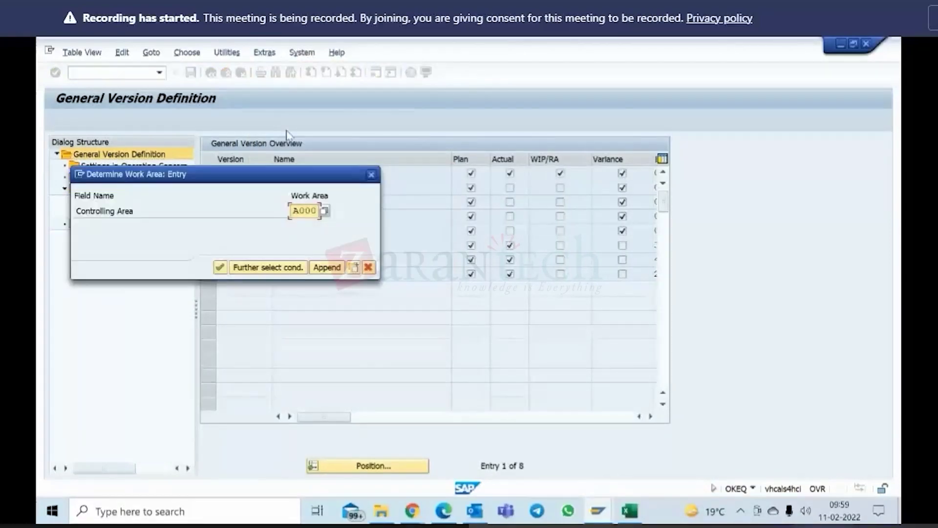
left_click(220, 268)
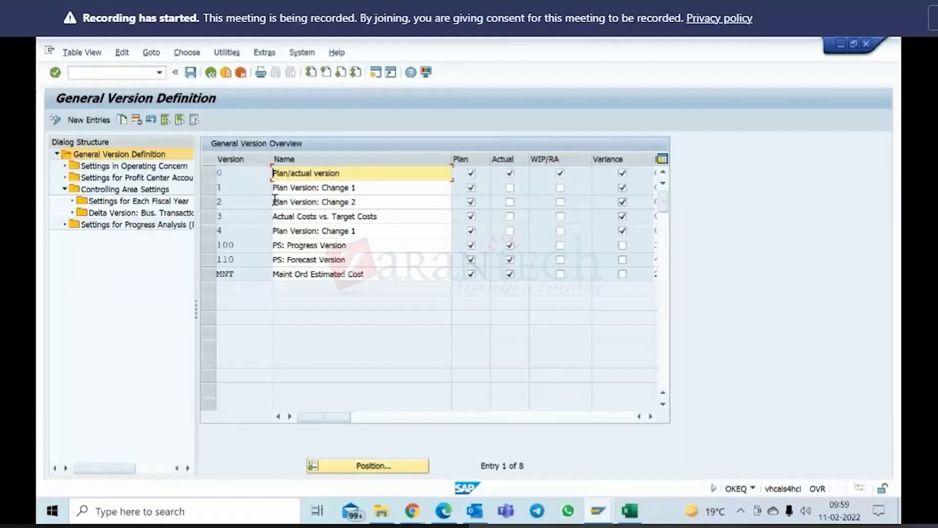
Step: Set the controlling area to 0001 for the general version definition
left_click(264, 52)
left_click(278, 84)
left_click(325, 211)
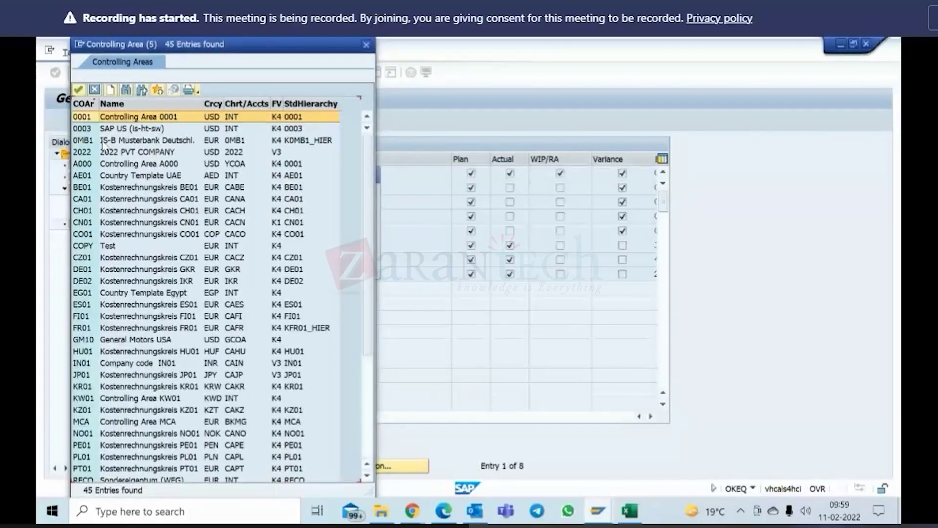
double_click(95, 118)
key("Return")
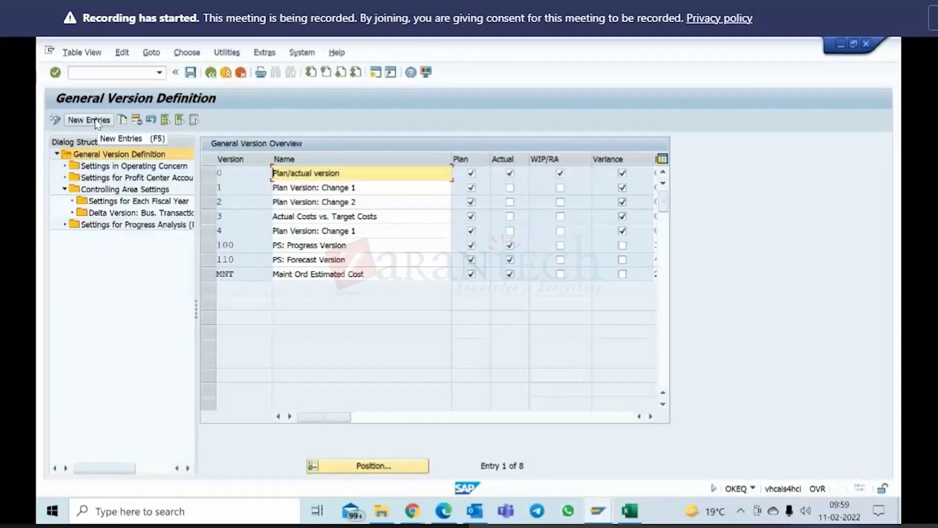
Step: Select version 1 in the general version overview and set the controlling area to A000
left_click(214, 188)
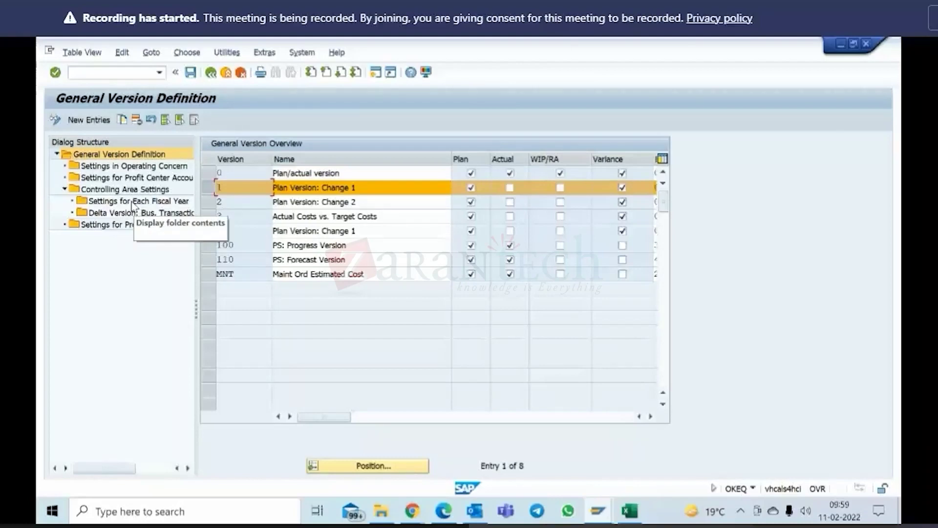
left_click(124, 189)
left_click(266, 53)
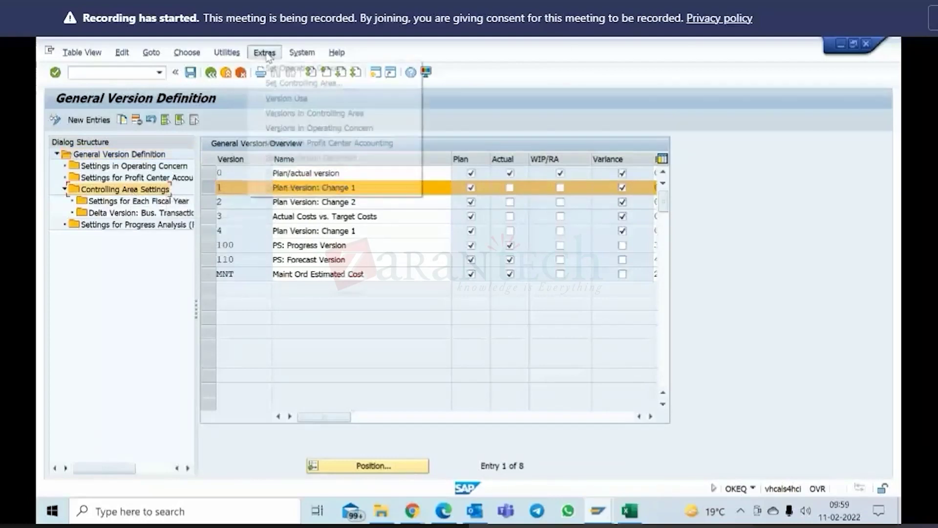
left_click(269, 83)
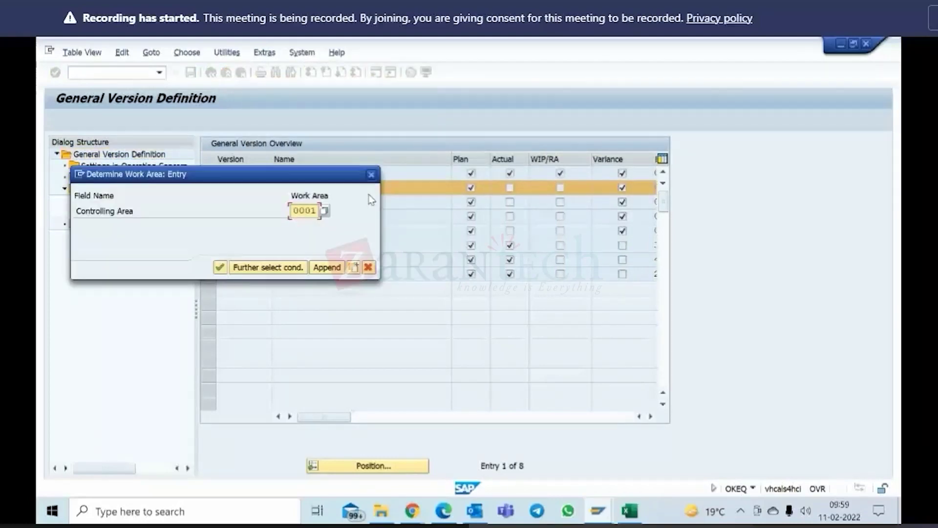
type("a")
key("Return")
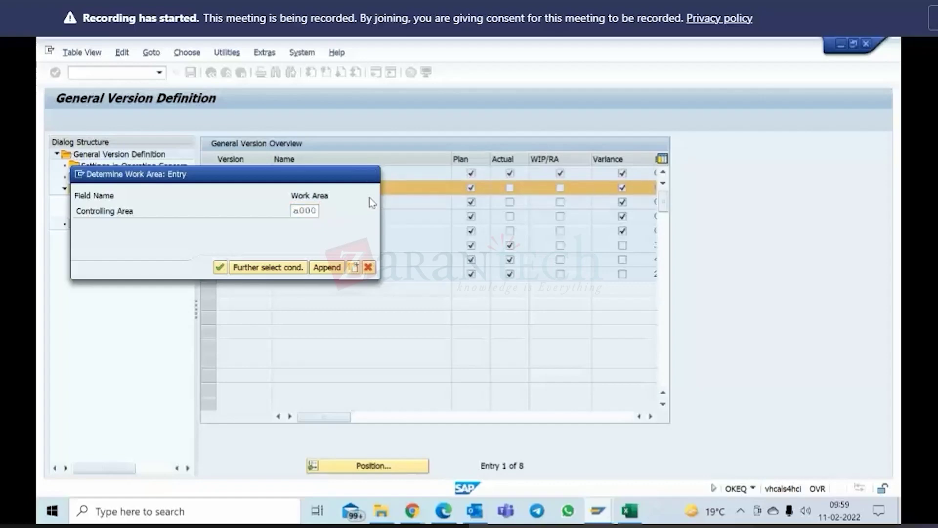
double_click(133, 215)
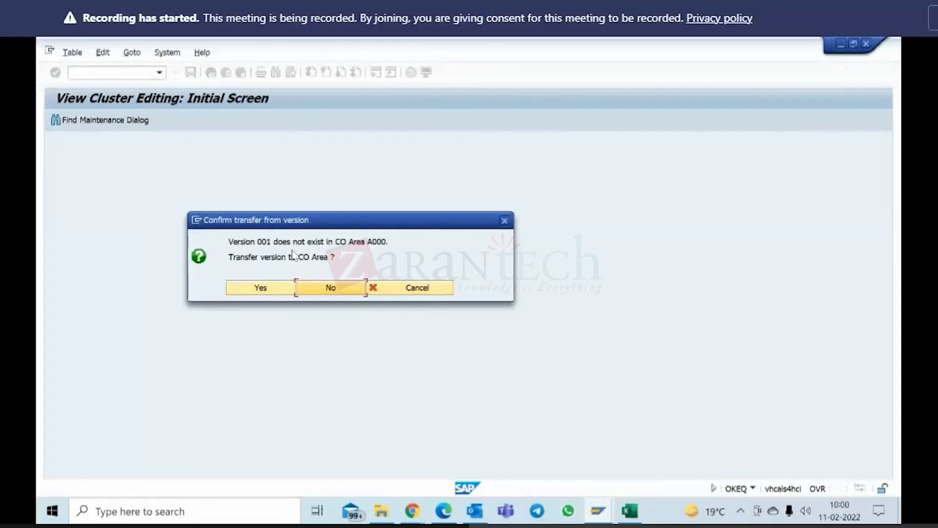
left_click(275, 293)
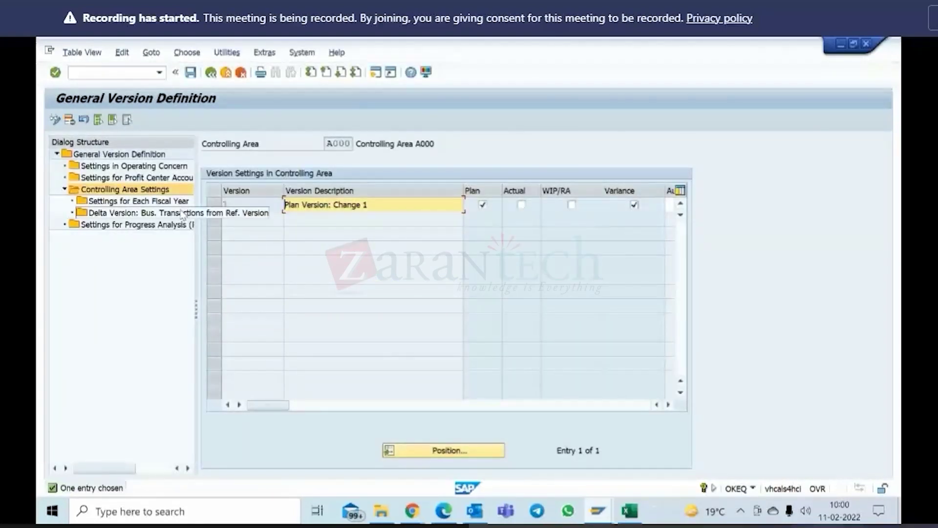
left_click(215, 208)
double_click(141, 203)
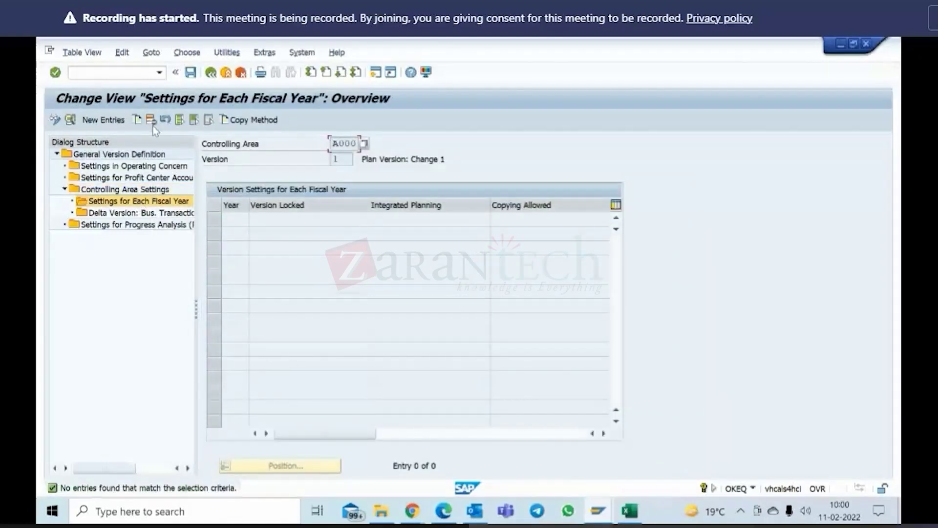
left_click(121, 122)
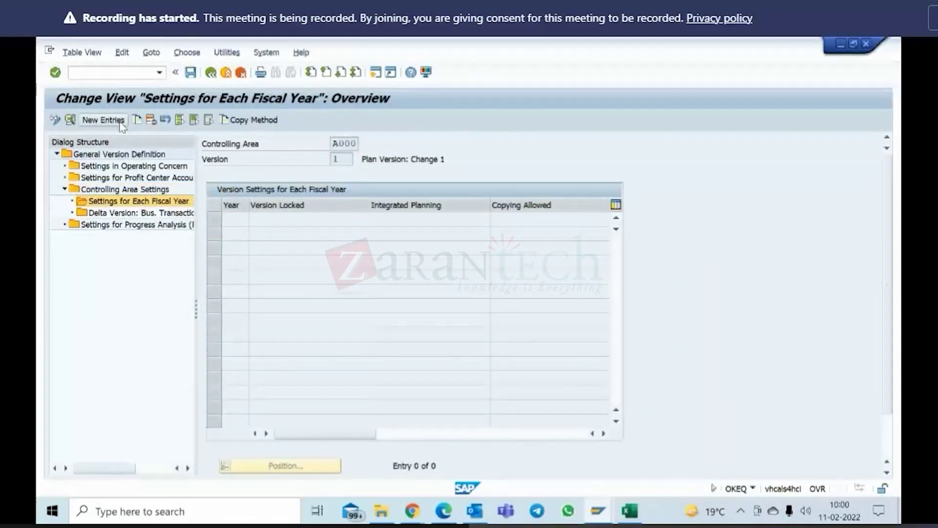
left_click(212, 74)
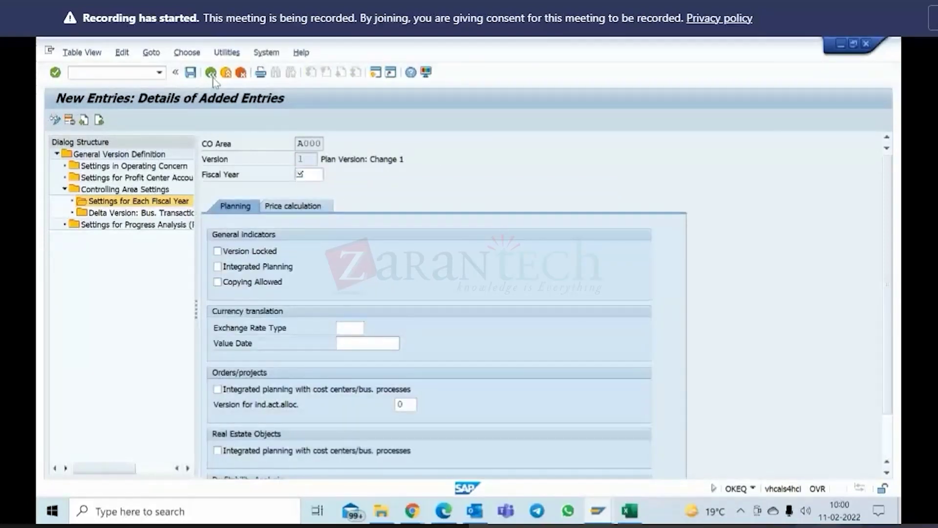
left_click(439, 420)
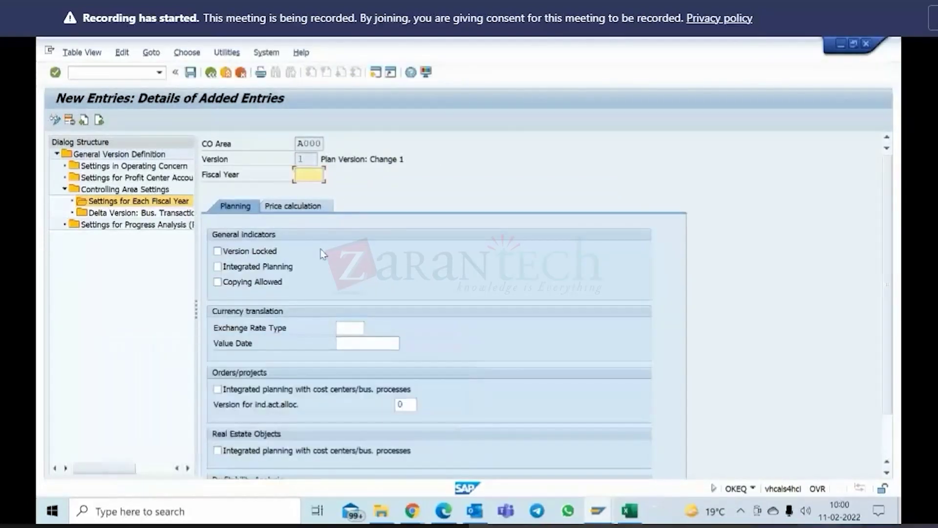
left_click(241, 72)
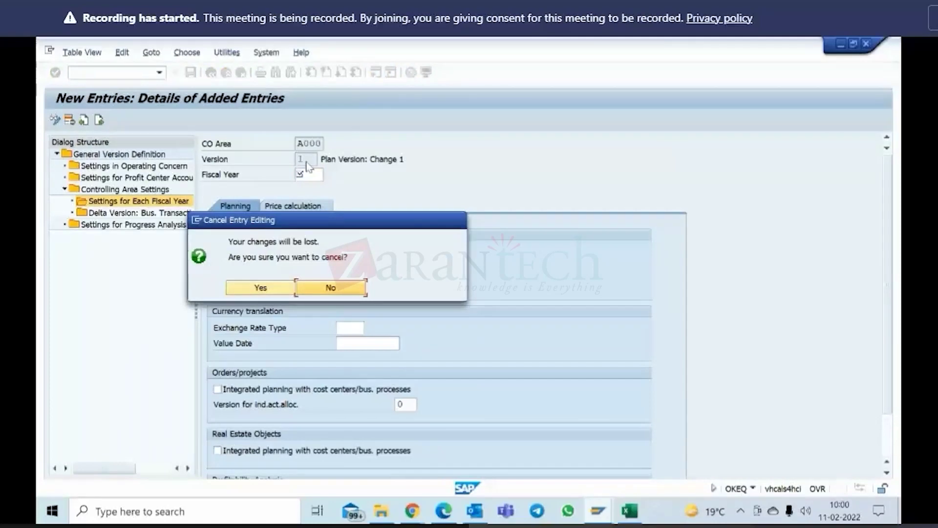
left_click(261, 288)
left_click(211, 73)
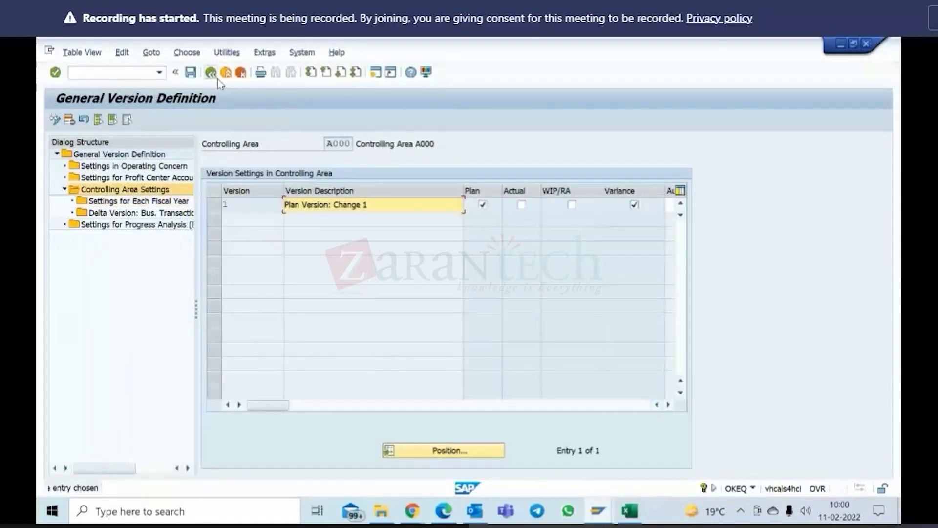
left_click(212, 73)
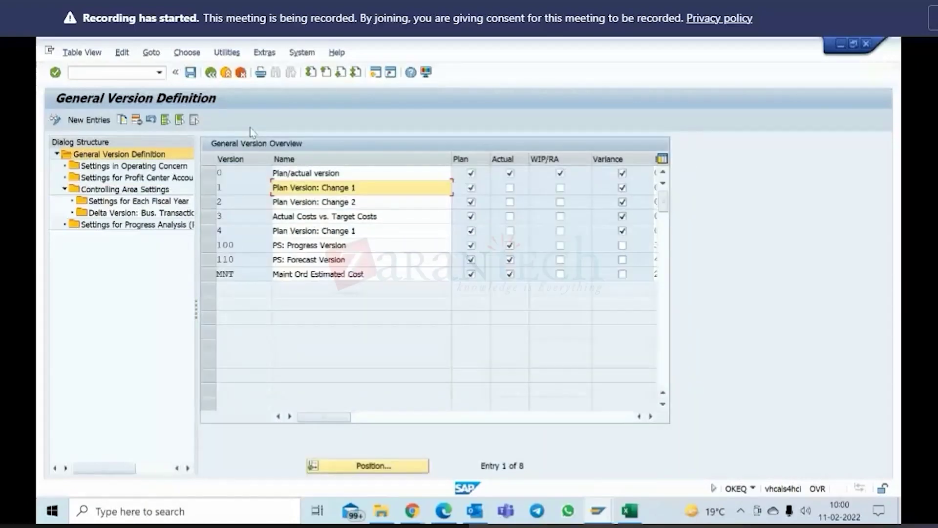
left_click(211, 73)
left_click(331, 288)
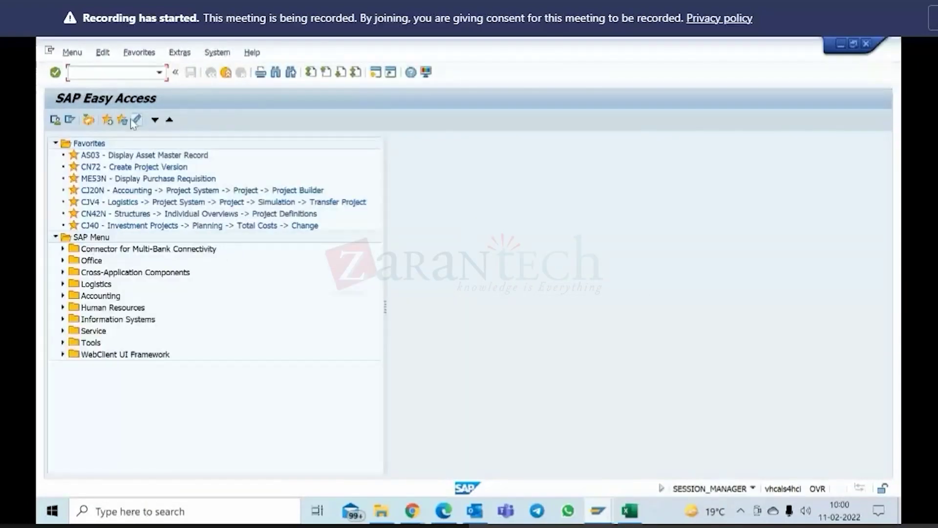
Step: Restart transaction OKEQ and open the controlling area settings for version 1, transferring the version to controlling area A000
type("okeq")
key("Return")
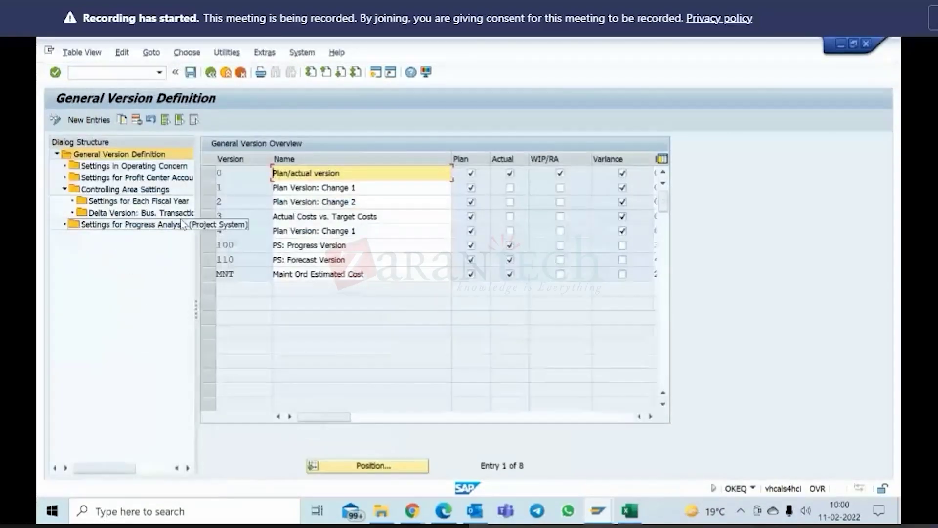
left_click(210, 187)
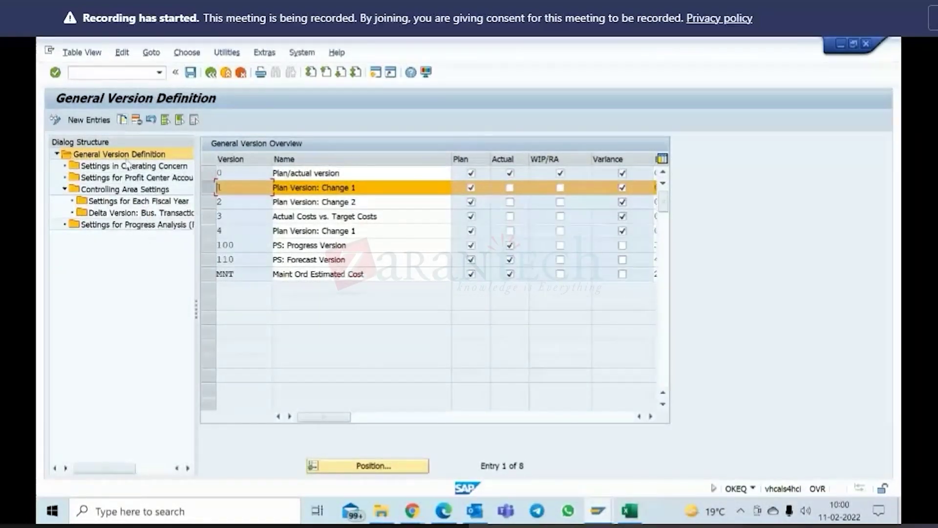
double_click(127, 191)
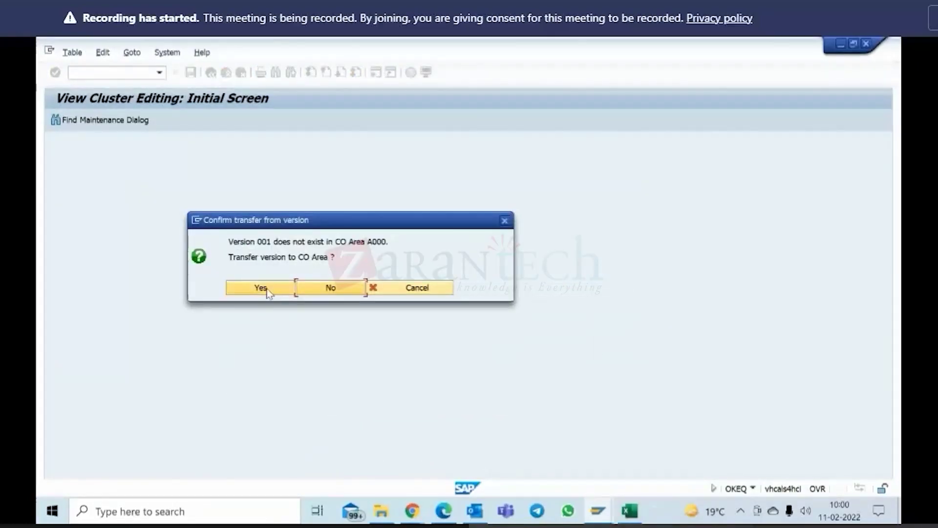
left_click(268, 291)
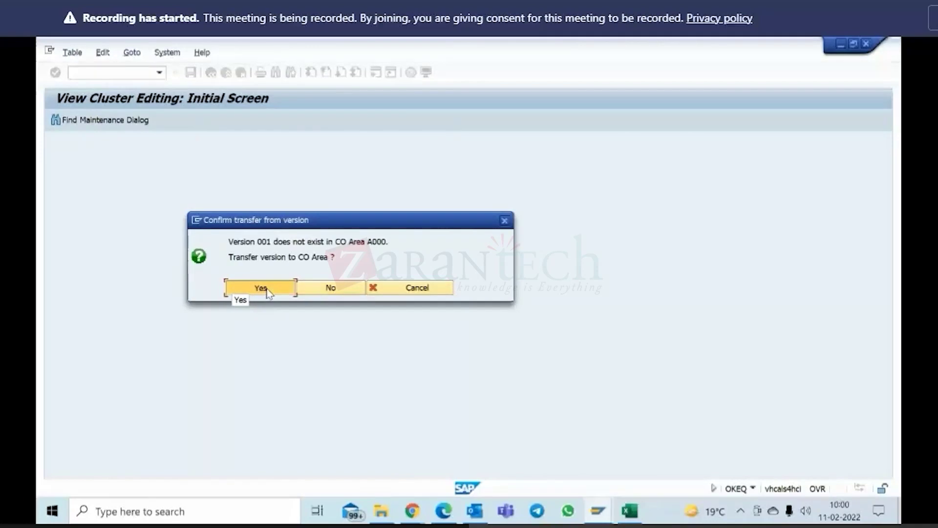
left_click(268, 291)
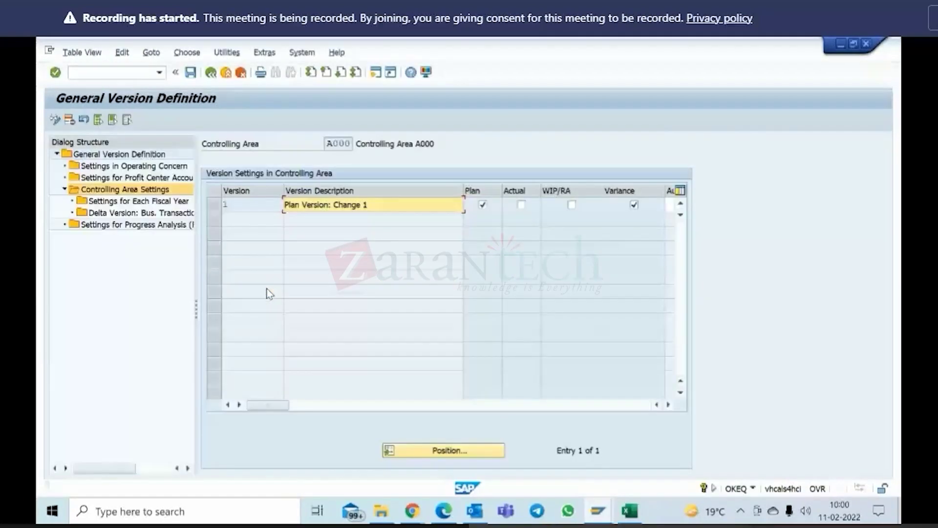
Step: Create a fiscal year 2022 settings entry for version 1 in controlling area A000 with copying allowed
left_click(218, 205)
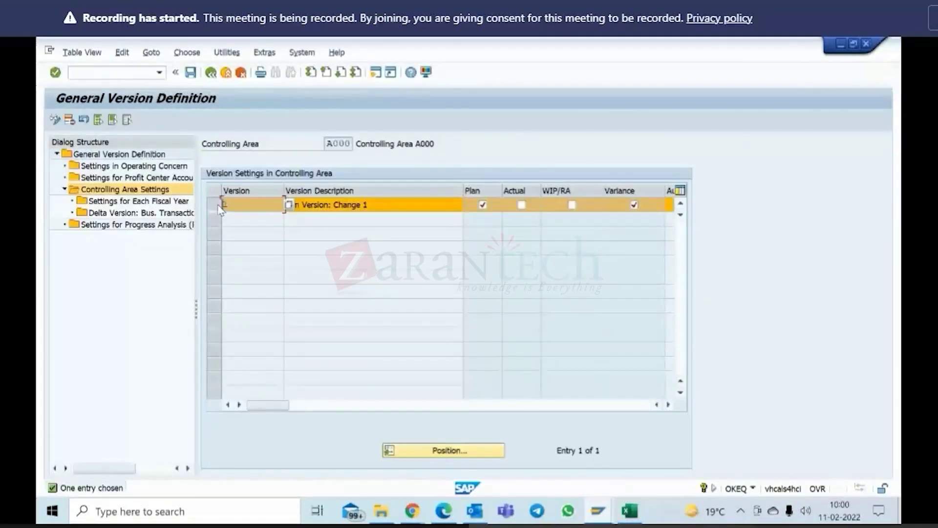
left_click(131, 203)
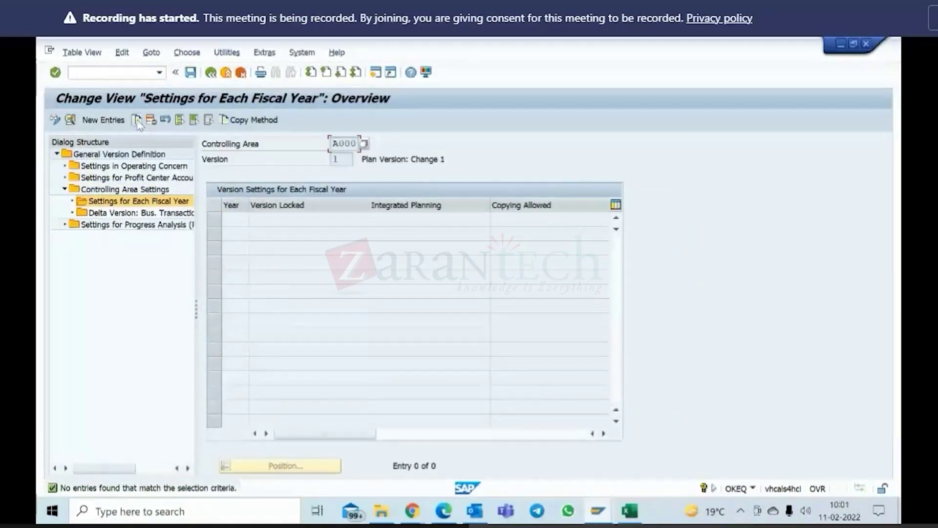
left_click(88, 120)
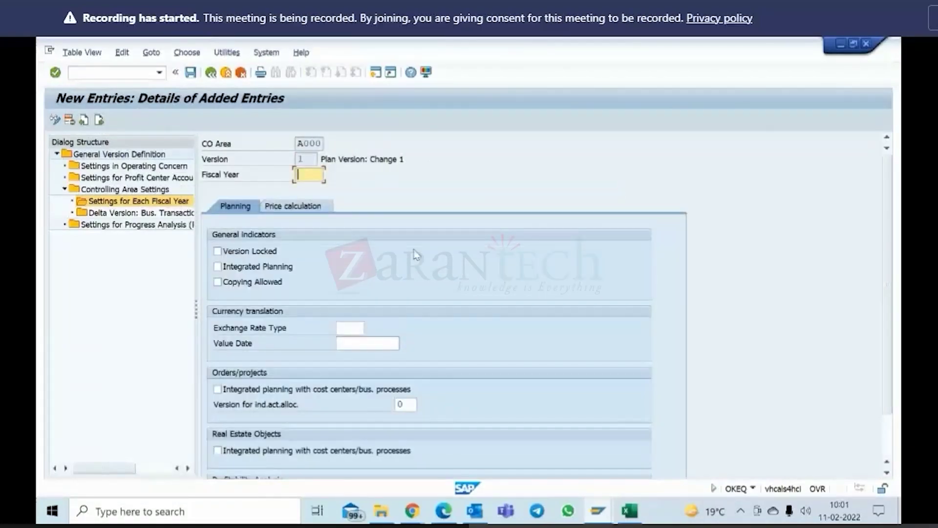
scroll(398, 332, "down", 3)
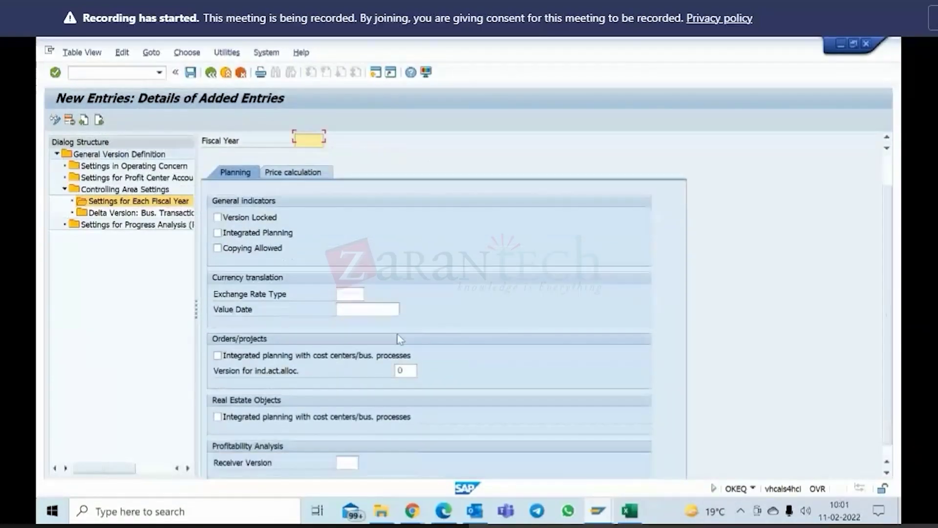
scroll(399, 337, "up", 3)
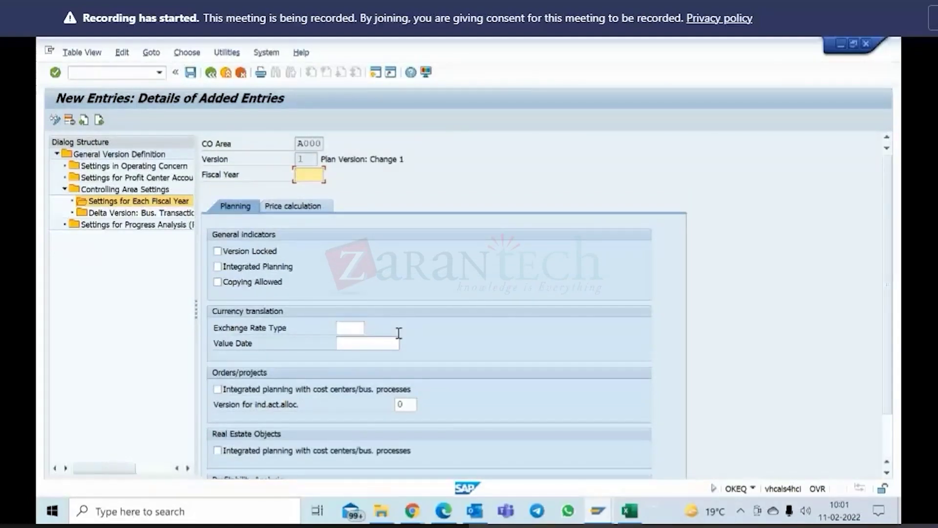
type("2022")
key("Return")
left_click(218, 282)
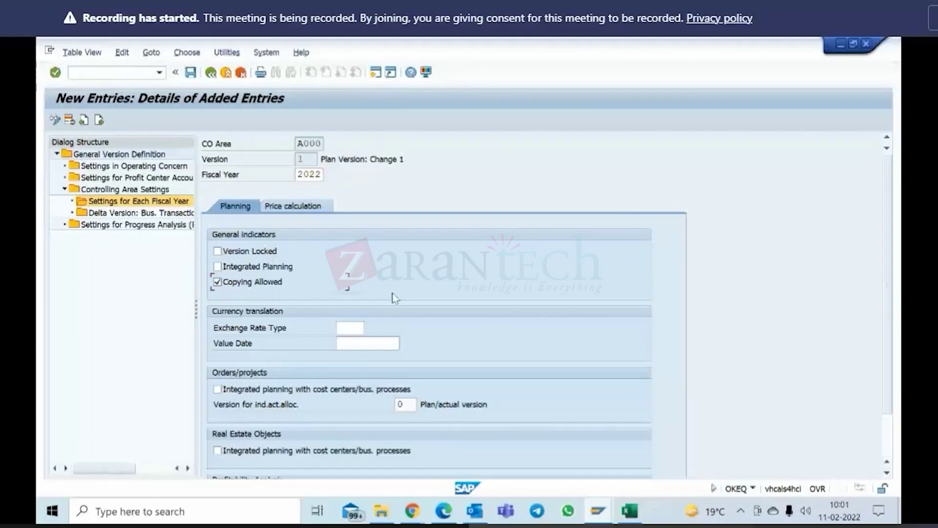
Step: Set the entry's exchange rate type to M and save it to the proposed customizing request
scroll(378, 315, "down", 3)
scroll(380, 322, "up", 1)
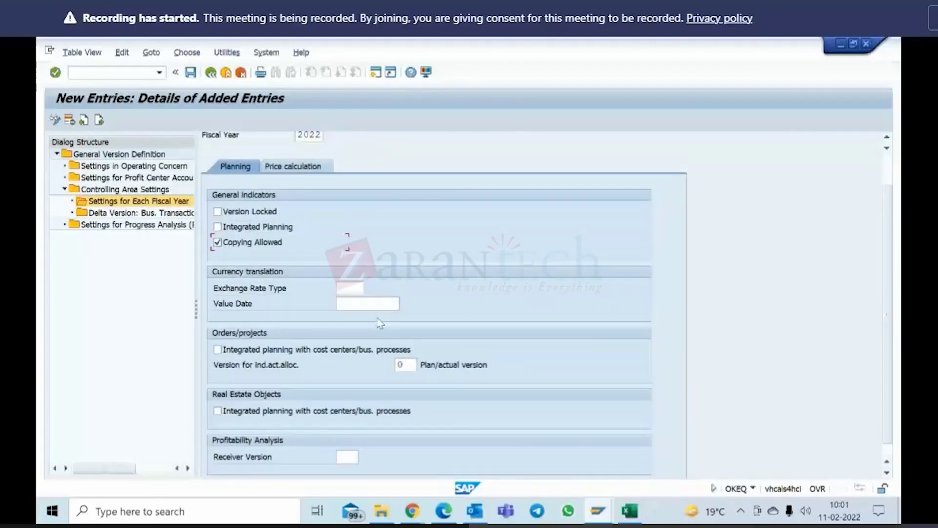
scroll(381, 323, "up", 1)
left_click(362, 308)
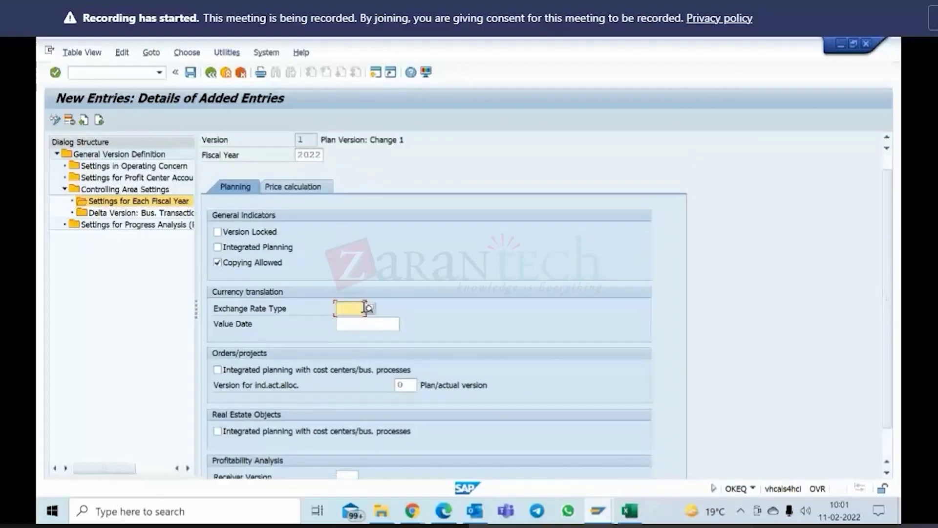
type("m")
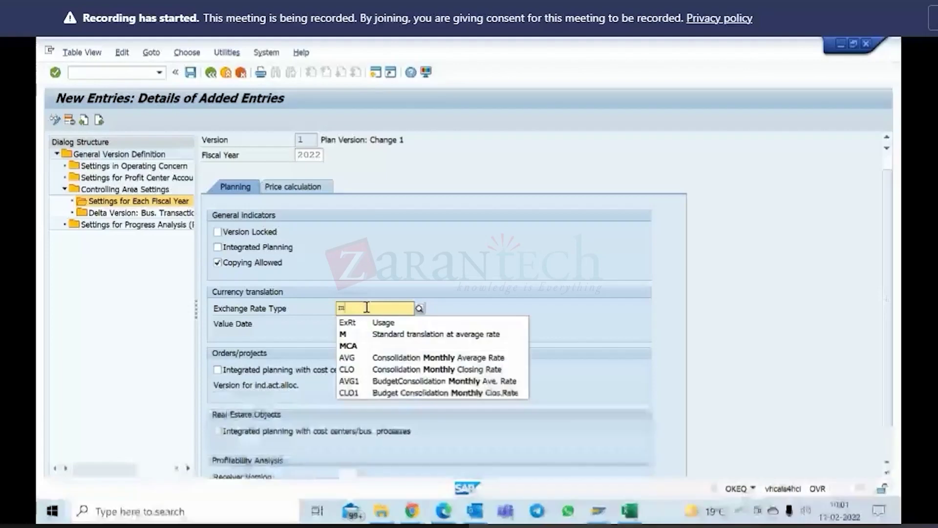
key("Return")
key("Return")
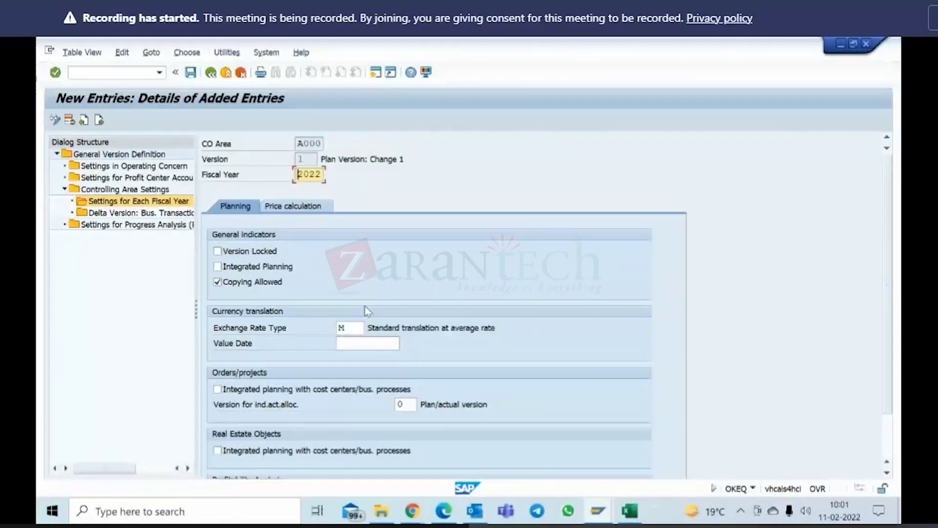
left_click(190, 73)
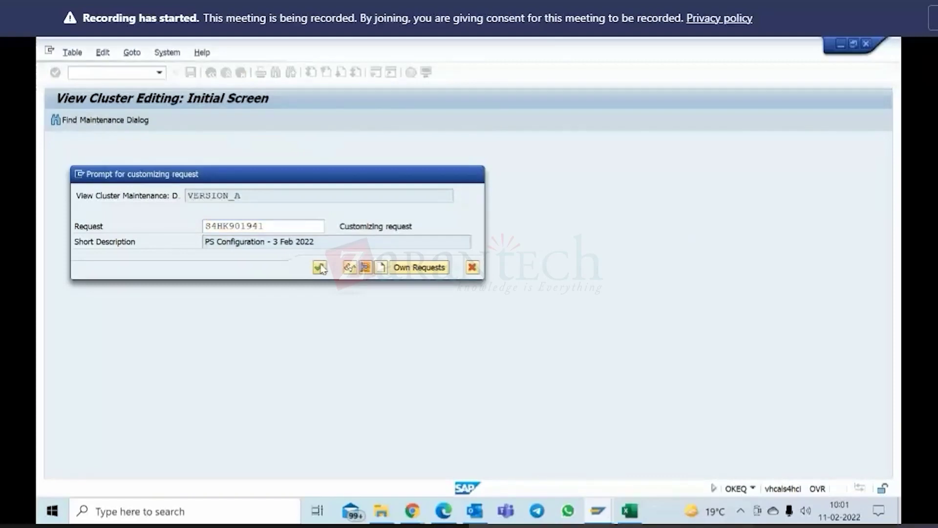
left_click(320, 268)
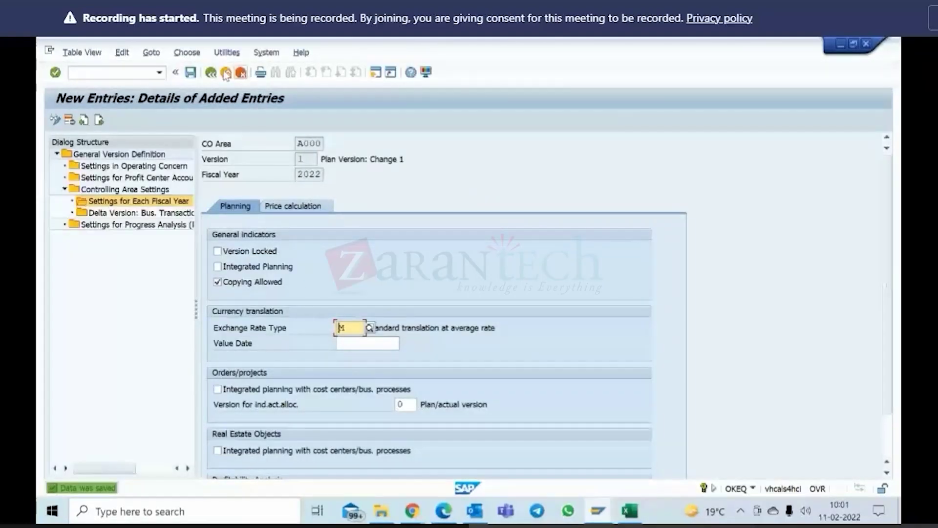
Step: Return to the general version overview and open the controlling area settings for version 0
left_click(214, 74)
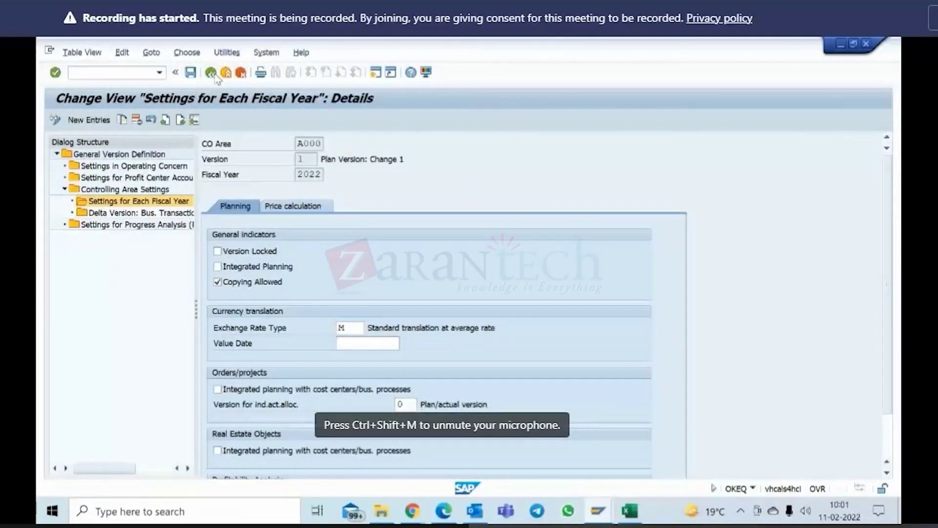
left_click(214, 75)
left_click(214, 74)
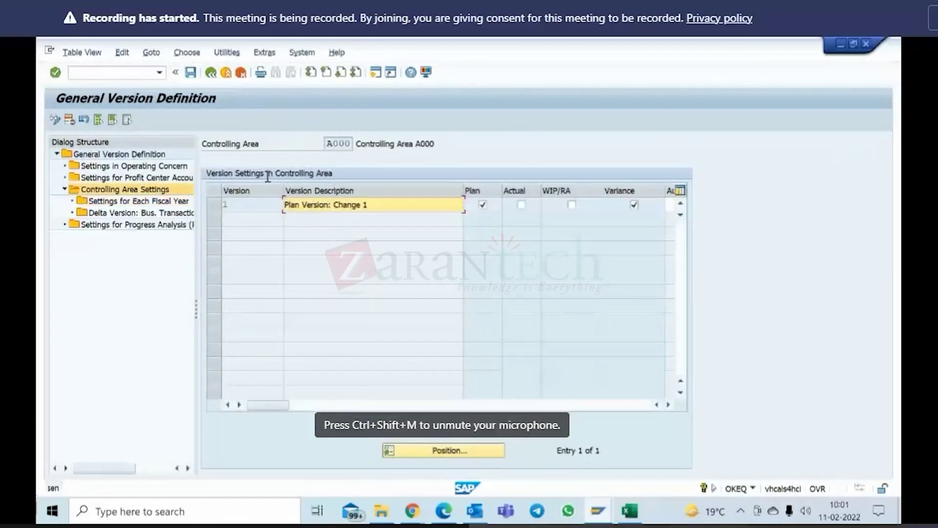
left_click(215, 75)
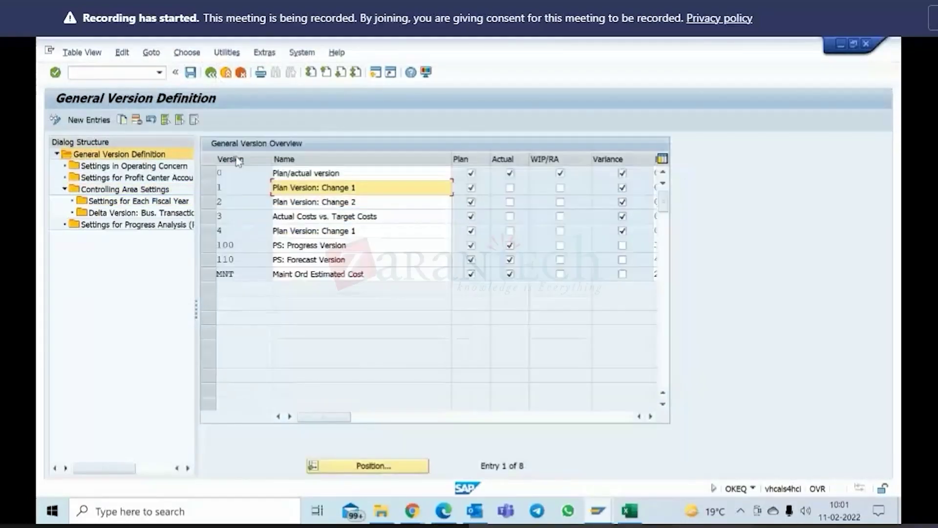
left_click(210, 174)
double_click(131, 190)
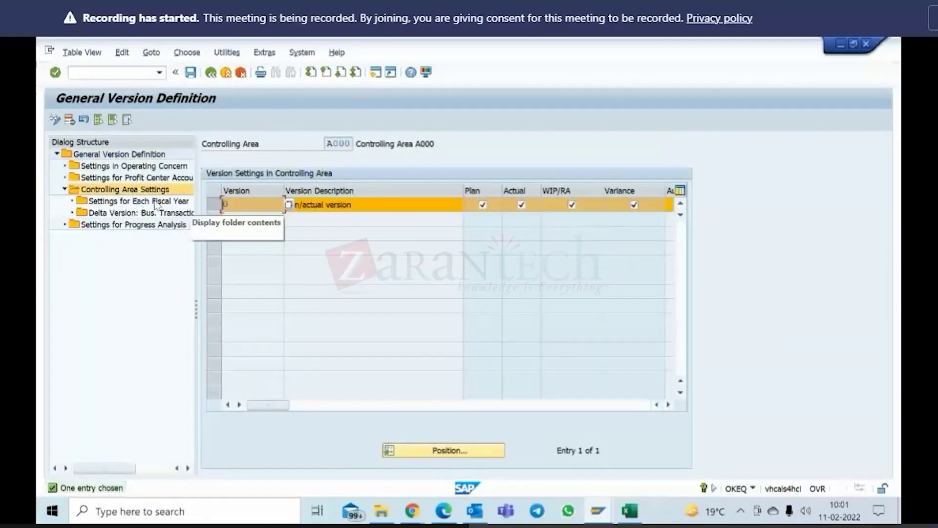
Step: Open the fiscal year settings of version 0 in controlling area A000 and locate the 2022 entry
double_click(156, 204)
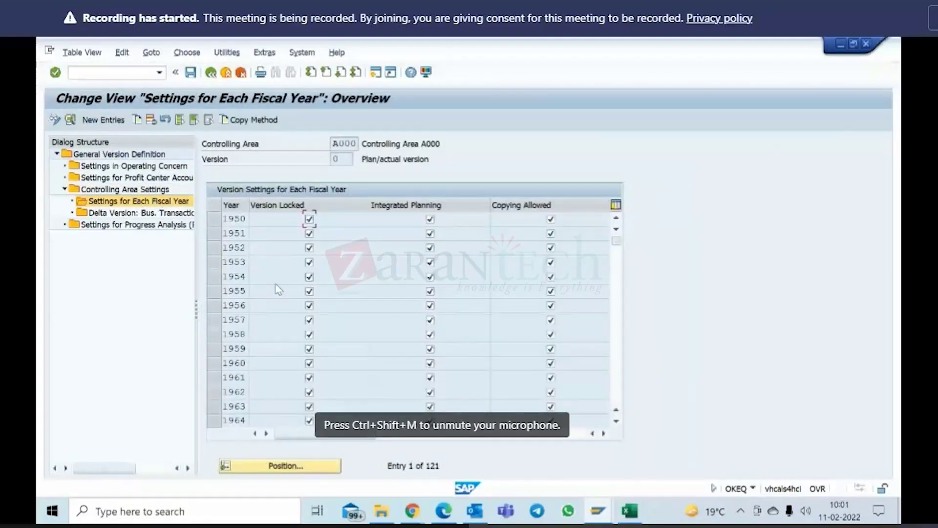
scroll(400, 274, "down", 2)
scroll(400, 274, "down", 18)
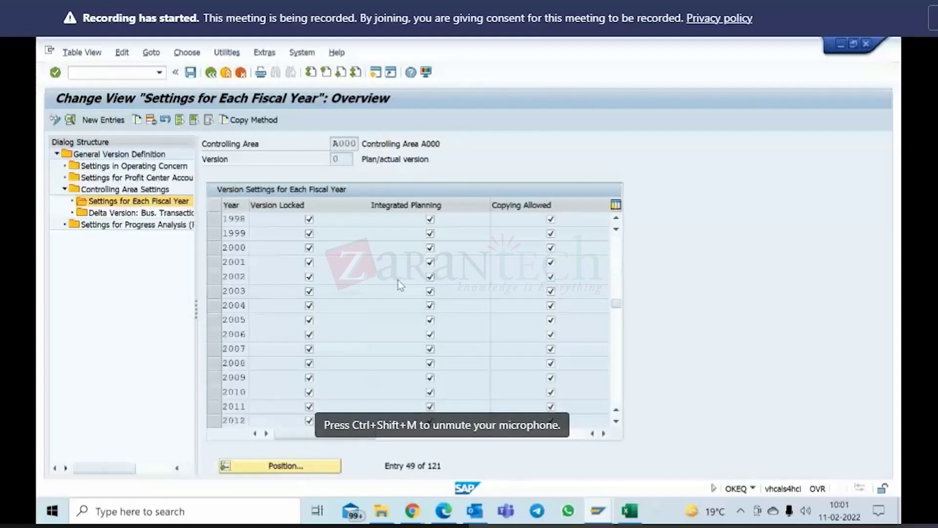
scroll(394, 296, "down", 1)
scroll(394, 296, "up", 2)
scroll(395, 296, "up", 4)
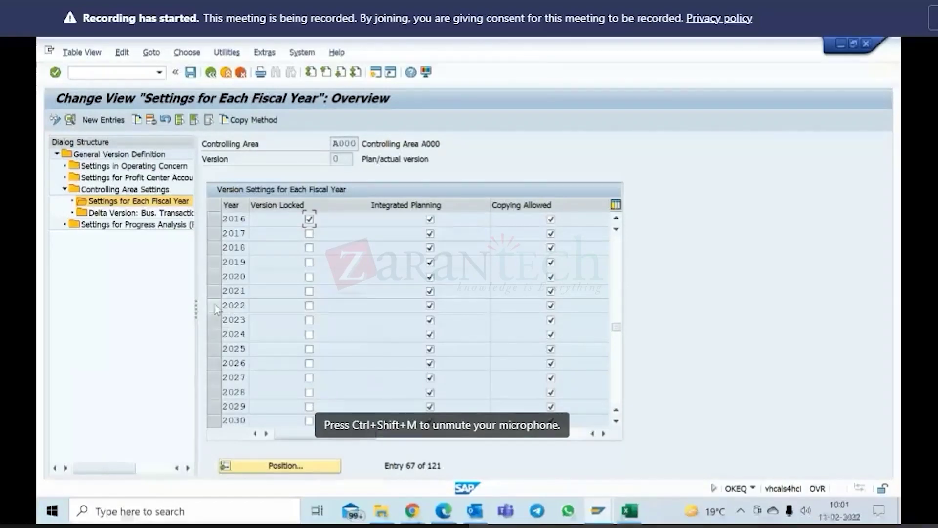
Step: Examine the planning details of version 0's 2022 entry and return to the general version overview
left_click(214, 305)
double_click(151, 205)
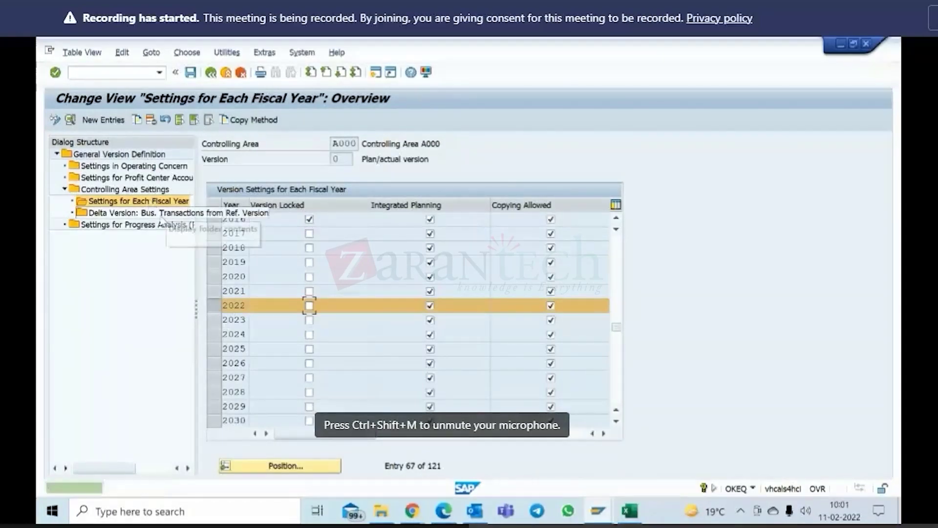
left_click(70, 121)
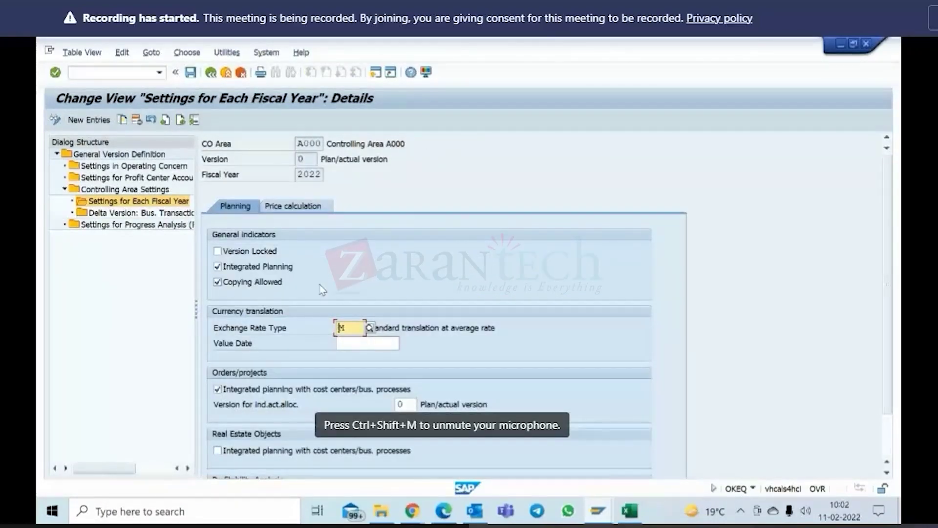
scroll(323, 293, "down", 1)
scroll(333, 320, "down", 2)
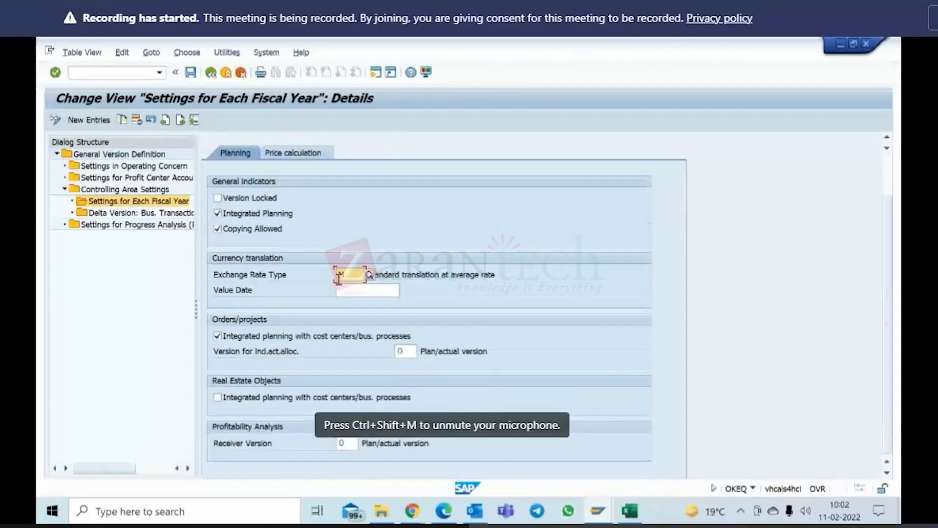
left_click(211, 73)
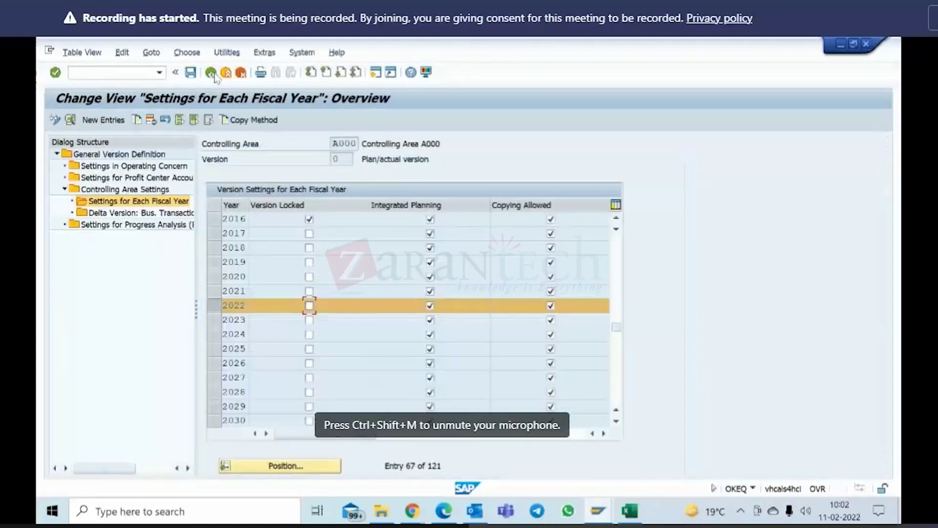
left_click(212, 73)
left_click(211, 73)
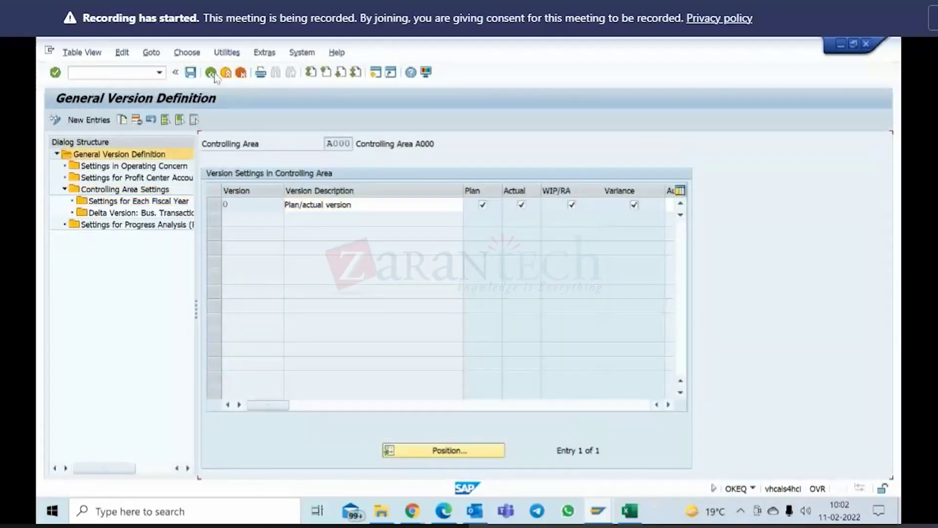
Step: Switch to the Change Cost Planning session and restart transaction CJ40
left_click(610, 520)
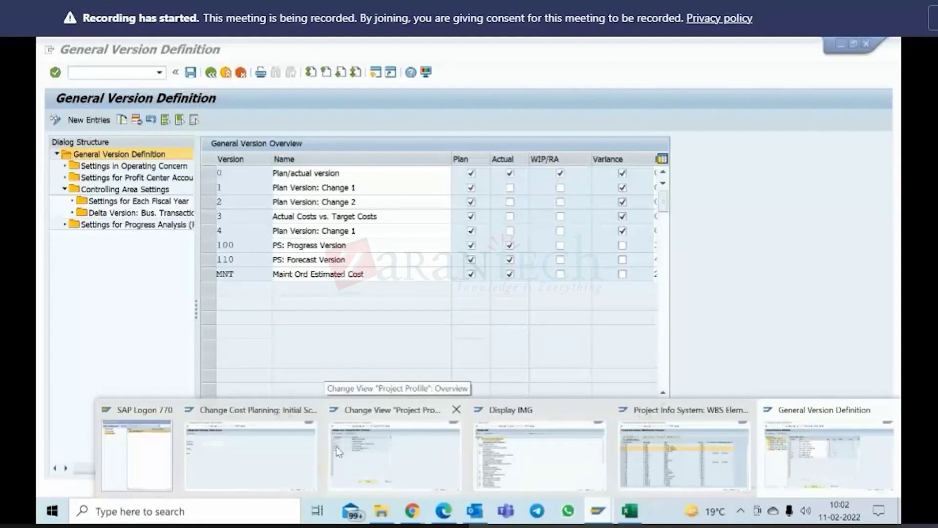
left_click(310, 446)
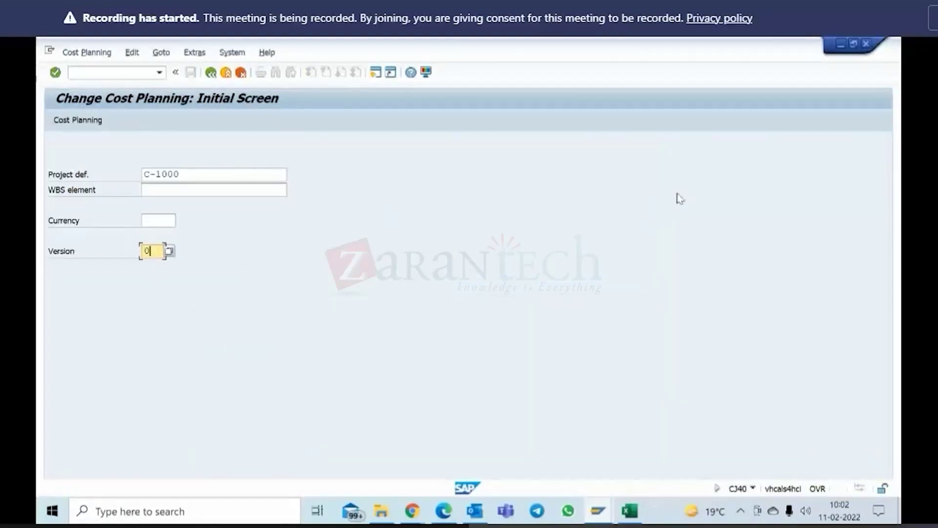
left_click(210, 72)
left_click(99, 75)
type("cj40")
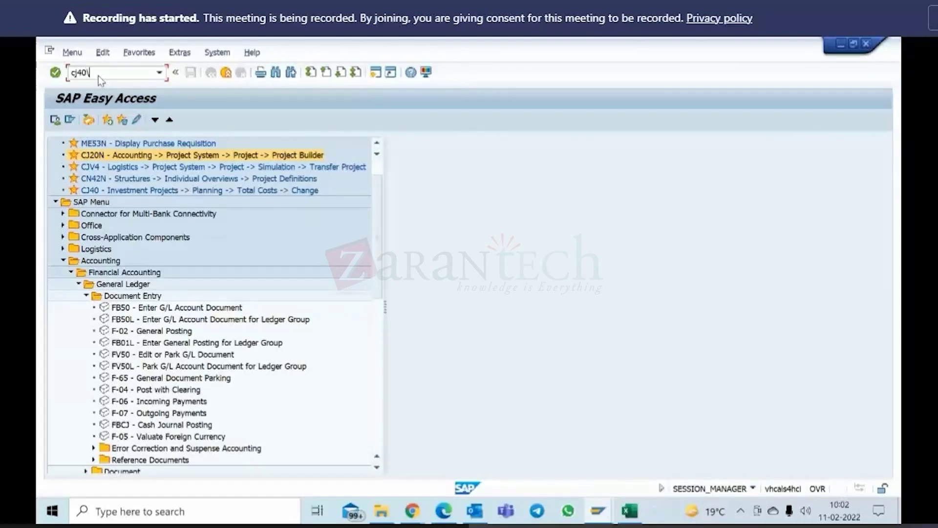
key("Return")
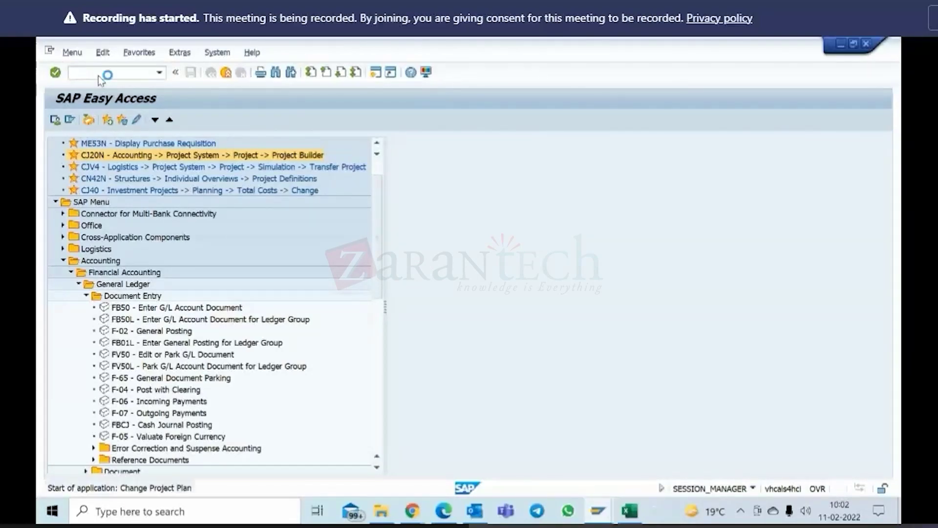
Step: Choose version 1 from the list of all versions, including those without plans, and open cost planning for project C-1000
left_click(161, 251)
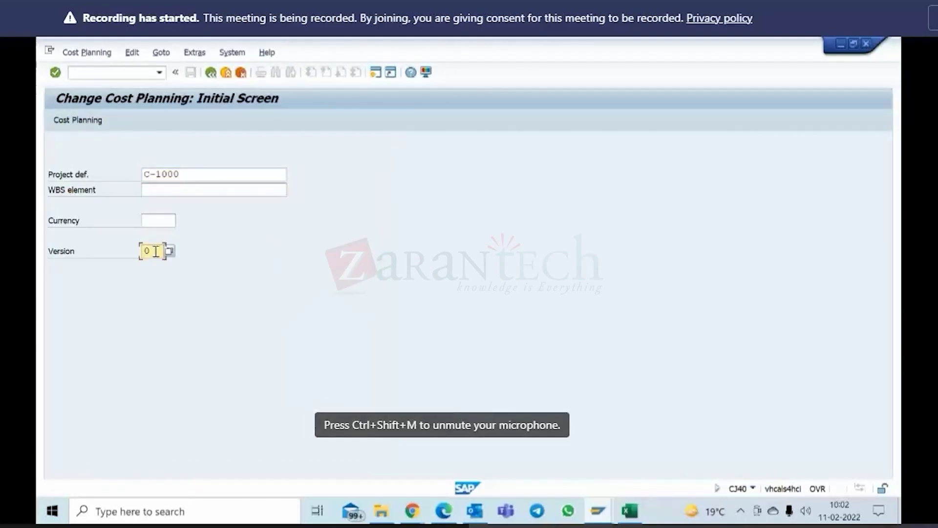
left_click(169, 251)
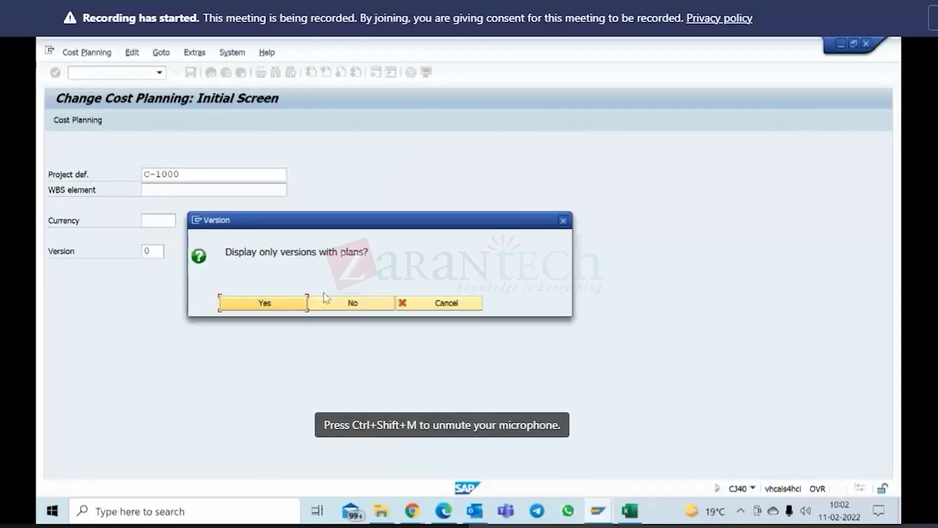
left_click(353, 304)
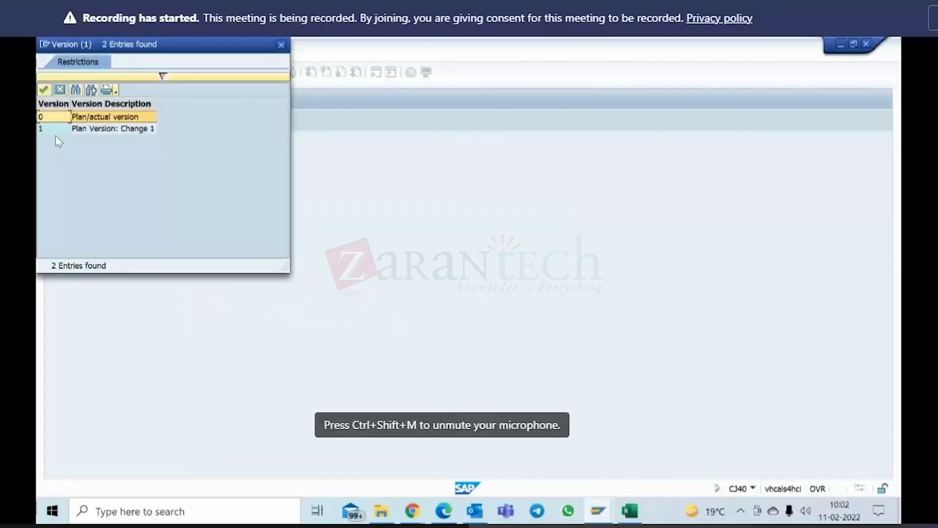
left_click(64, 131)
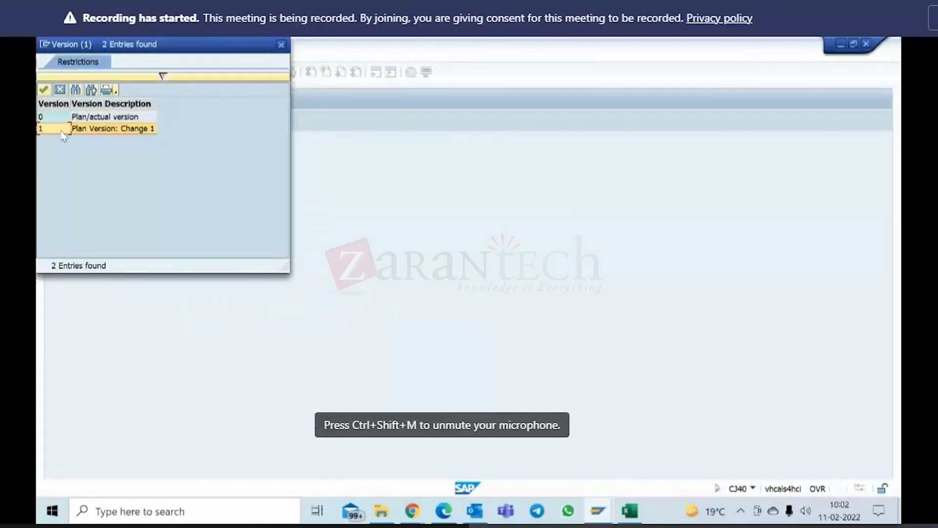
double_click(63, 131)
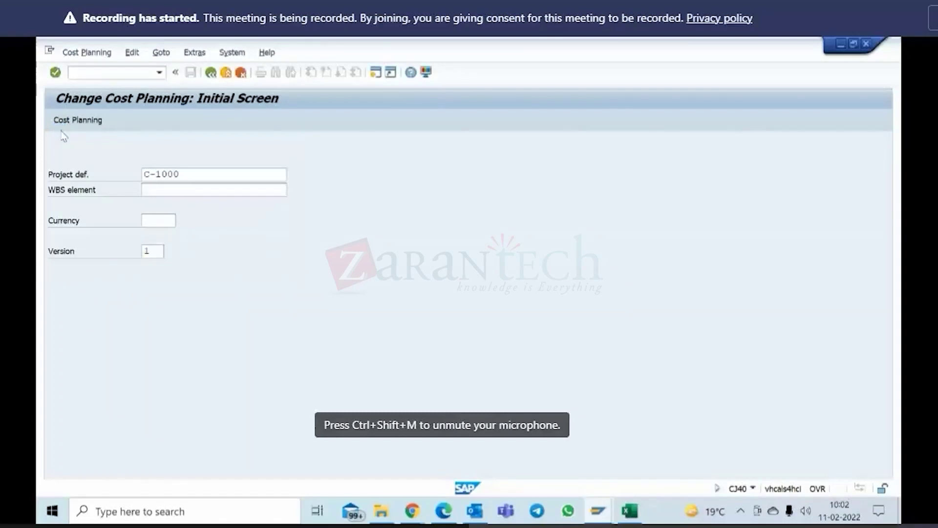
key("Return")
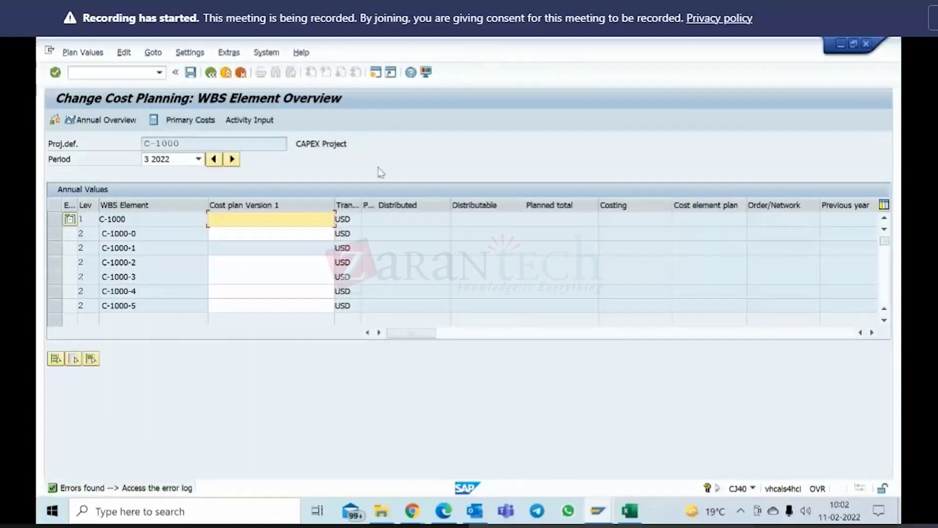
Step: Review the available planning periods for version 1, keep 2022 selected, and return to the initial screen
left_click(179, 163)
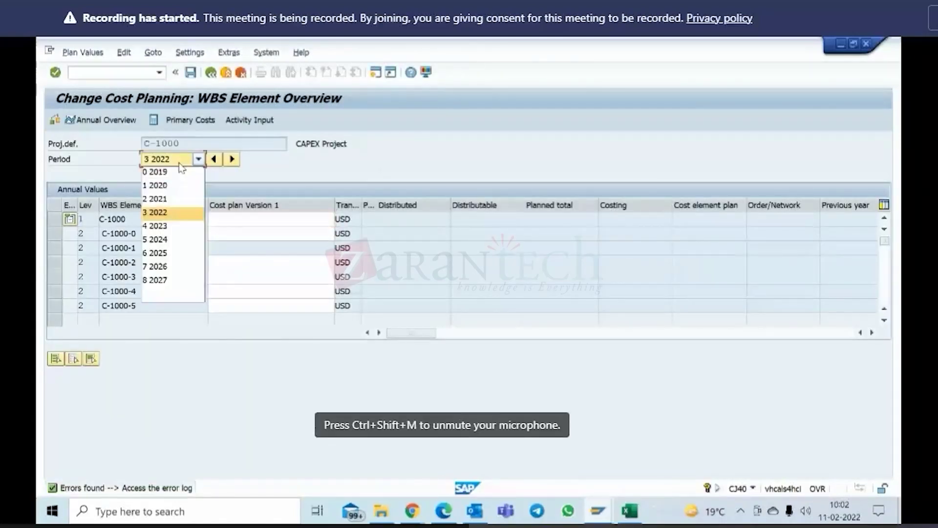
left_click(187, 215)
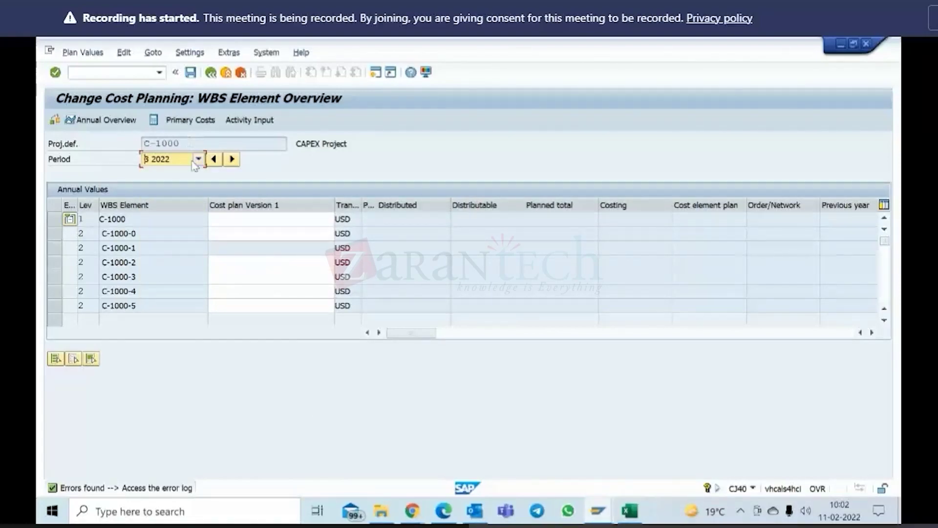
left_click(292, 264)
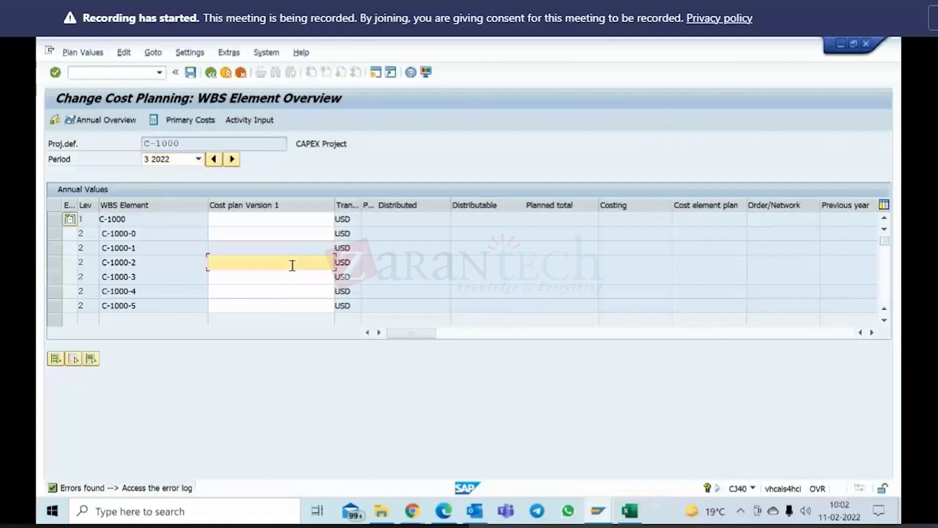
left_click(211, 73)
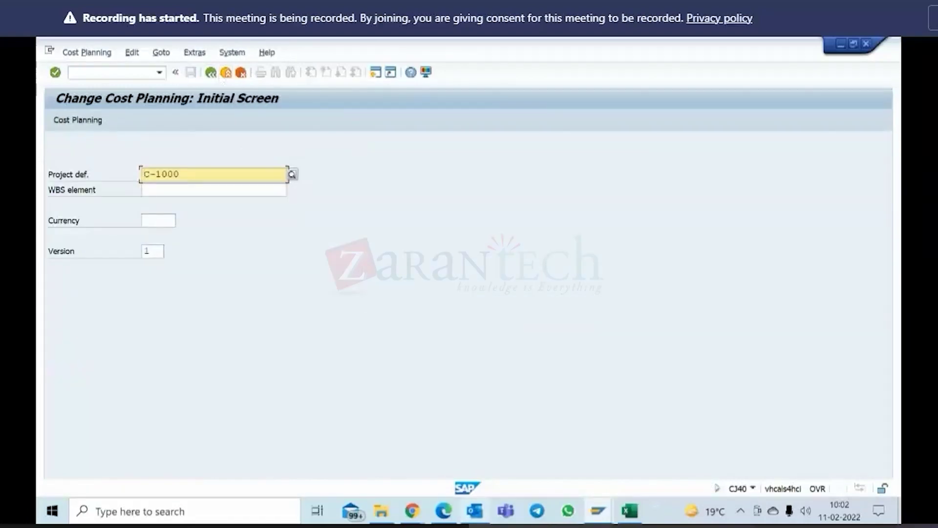
Step: Set the plan version to 0 and exit cost planning to SAP Easy Access
mouse_move(474, 510)
left_click(165, 252)
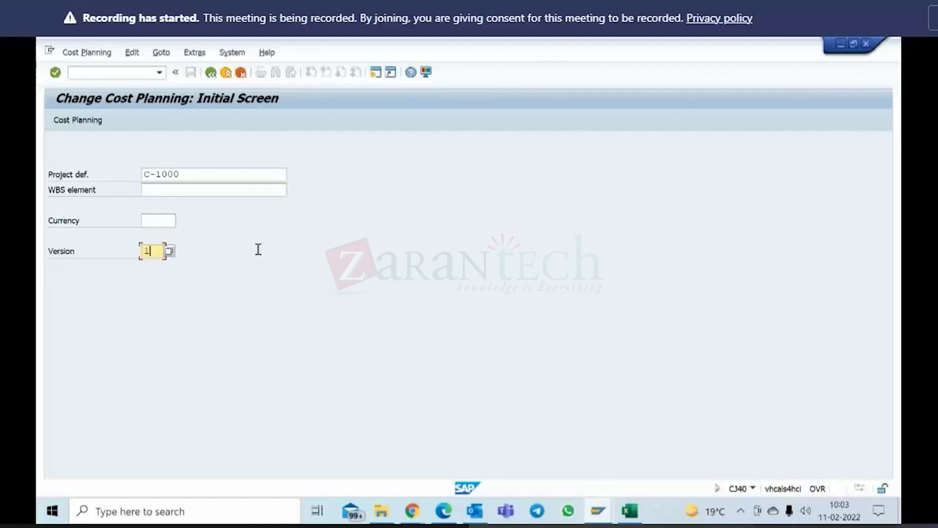
key("BackSpace")
type("0")
left_click(211, 74)
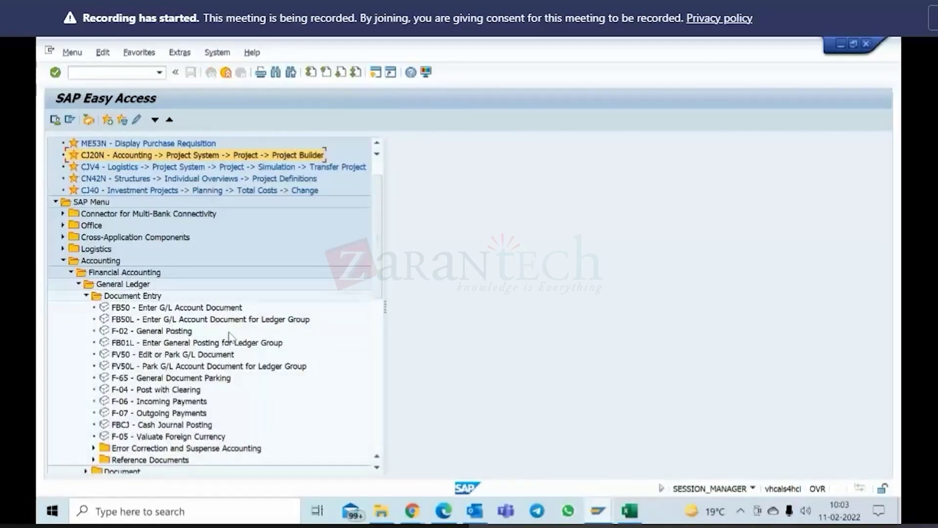
Step: Collapse the General Ledger's Document Entry folder and expand the Project System folder under Accounting
scroll(230, 338, "down", 8)
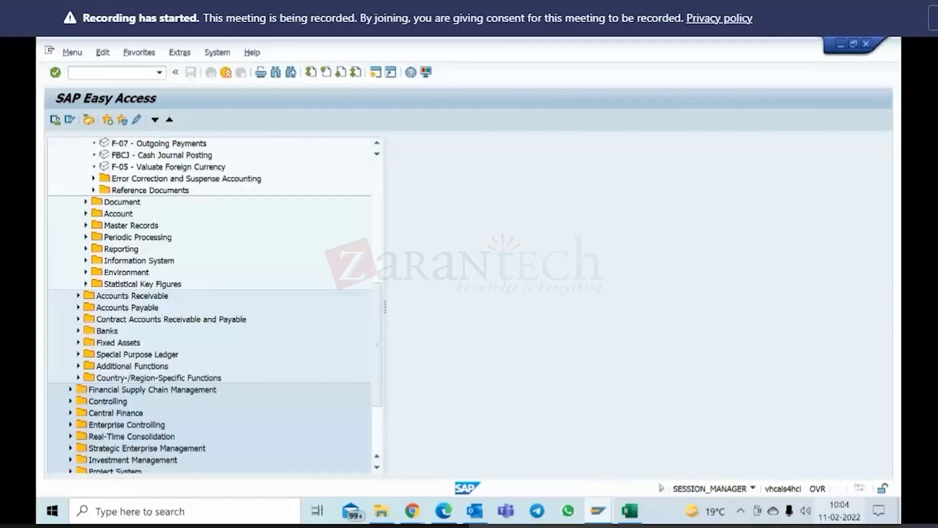
mouse_move(844, 520)
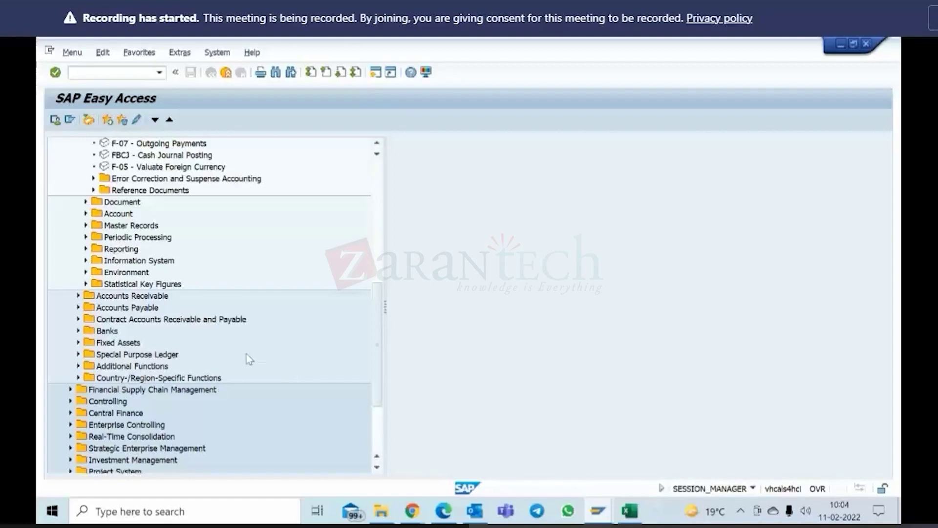
scroll(245, 353, "up", 5)
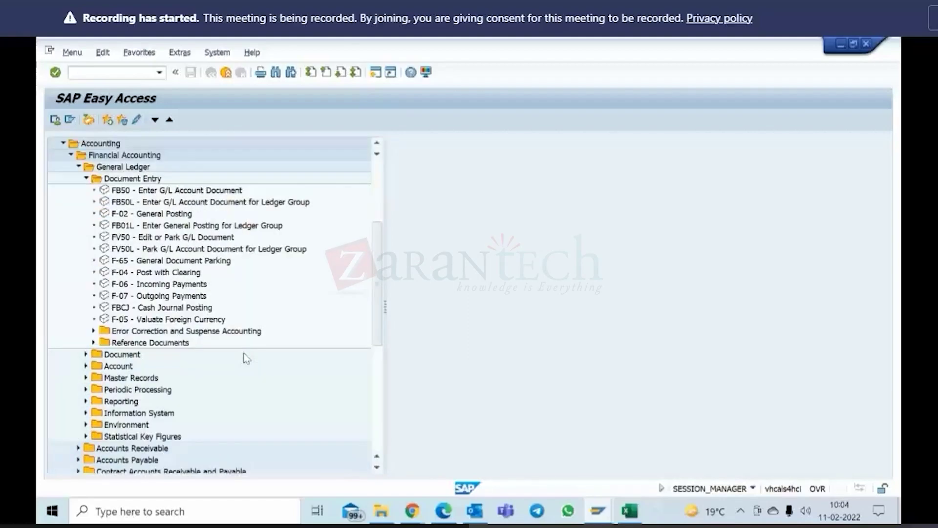
left_click(86, 178)
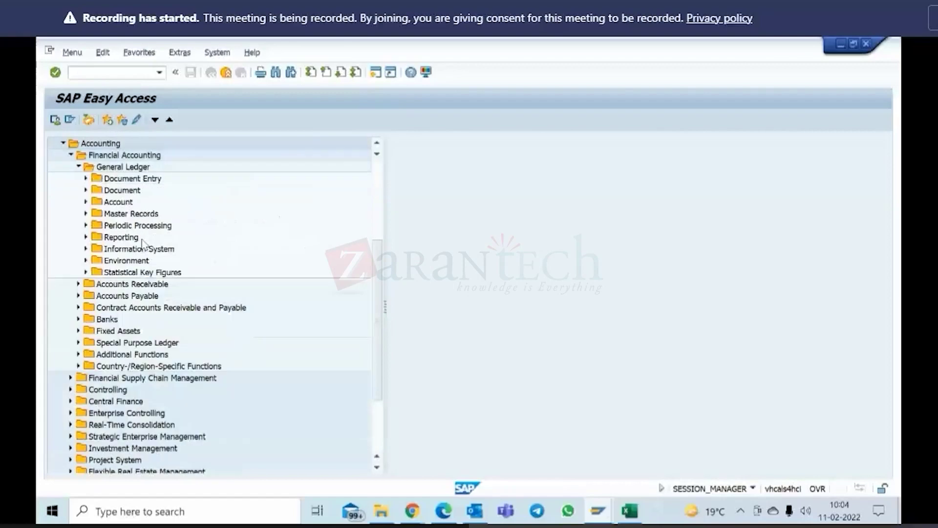
scroll(156, 320, "down", 1)
scroll(156, 320, "down", 1)
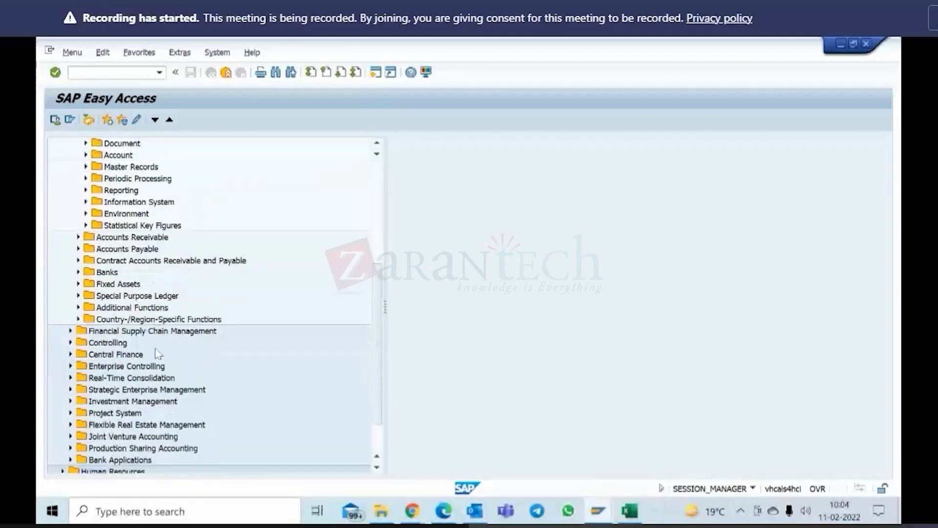
left_click(71, 414)
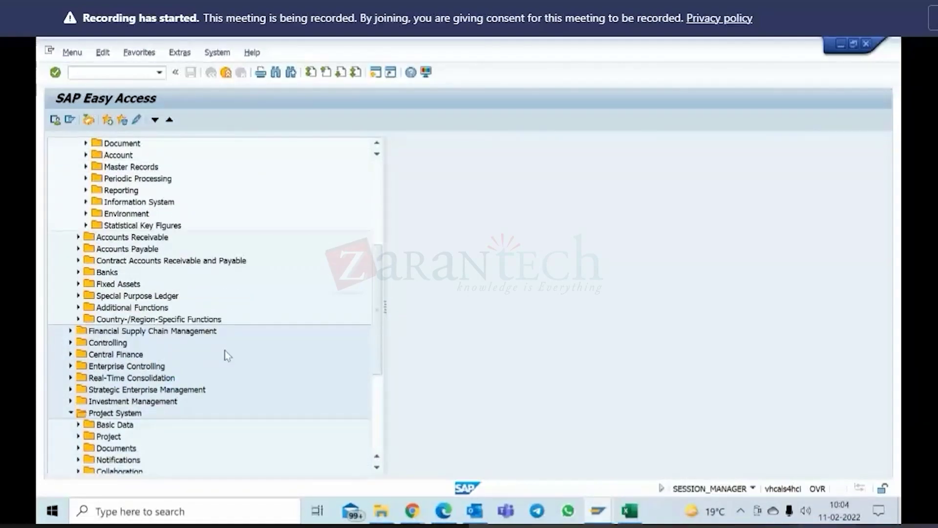
scroll(224, 357, "down", 3)
scroll(227, 368, "down", 2)
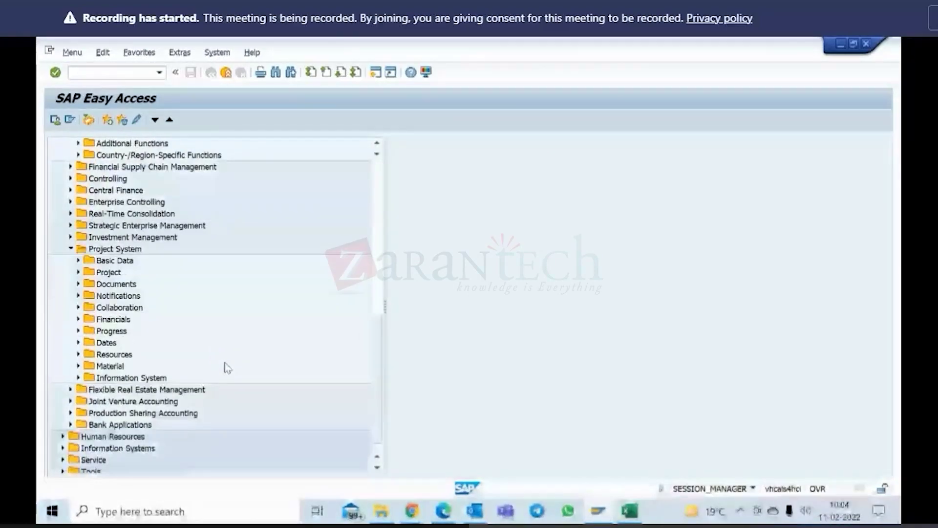
Step: Expand Financials and its Planning folder under Project System, leaving Information System collapsed
left_click(78, 378)
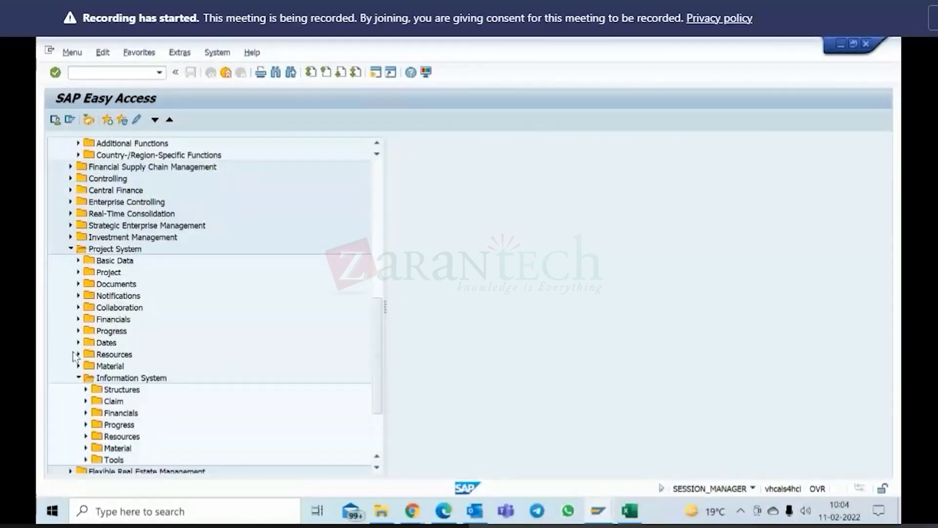
left_click(78, 378)
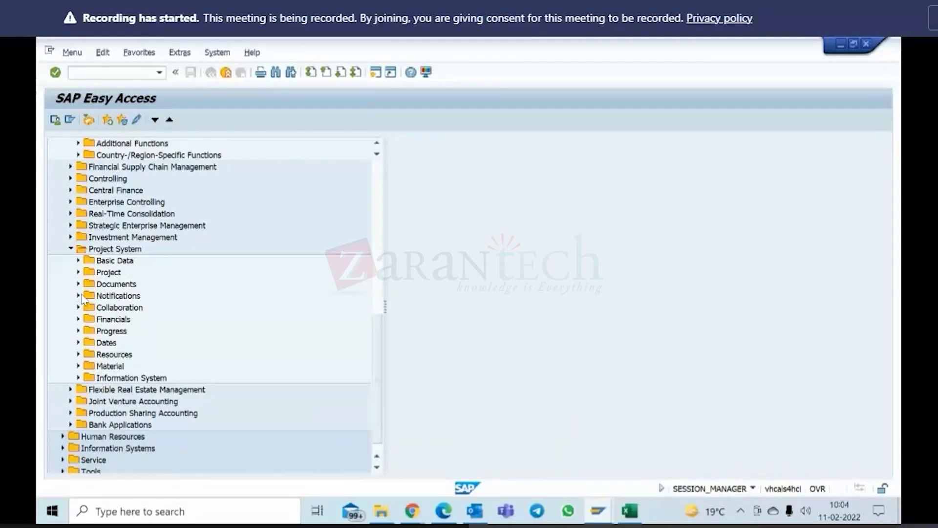
left_click(78, 319)
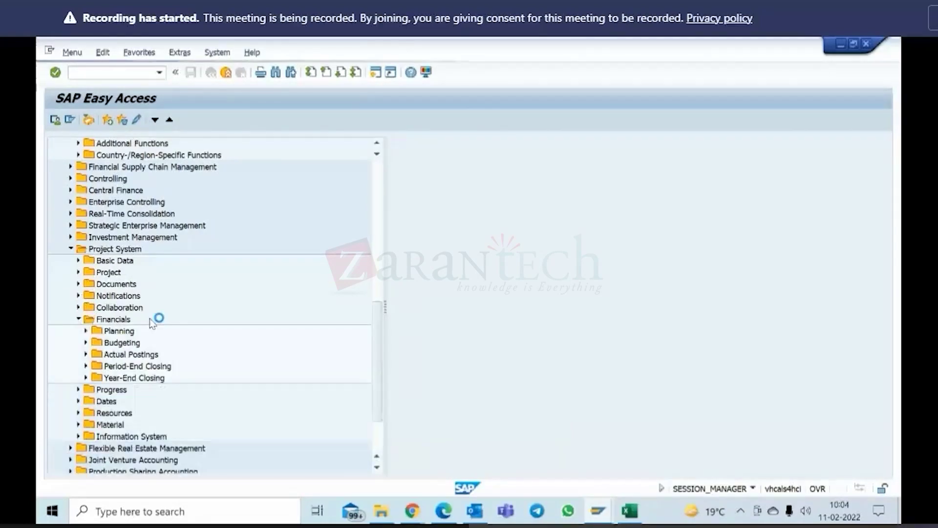
left_click(85, 332)
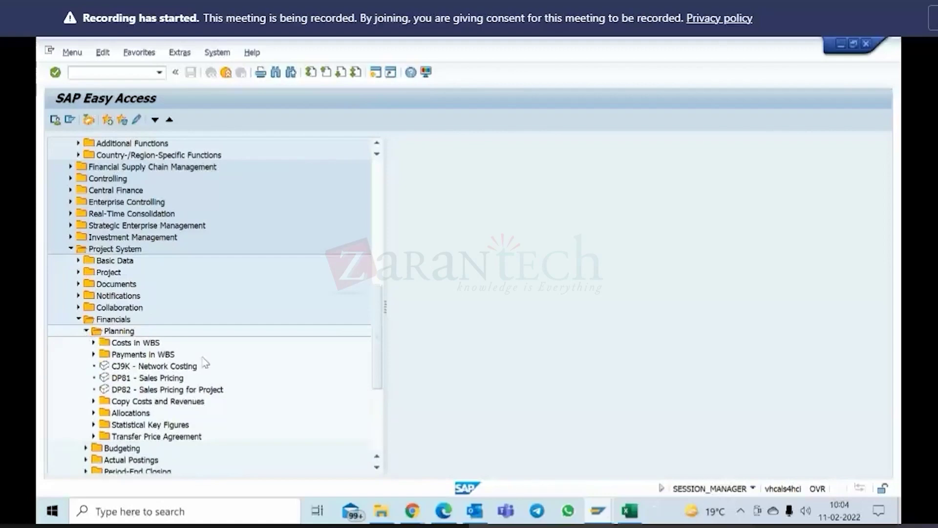
Step: Expand Costs in WBS and Copy Costs and Revenues under Planning, and start CJ9FS - Copy Project Costing (Indiv.)
scroll(80, 288, "down", 2)
left_click(93, 284)
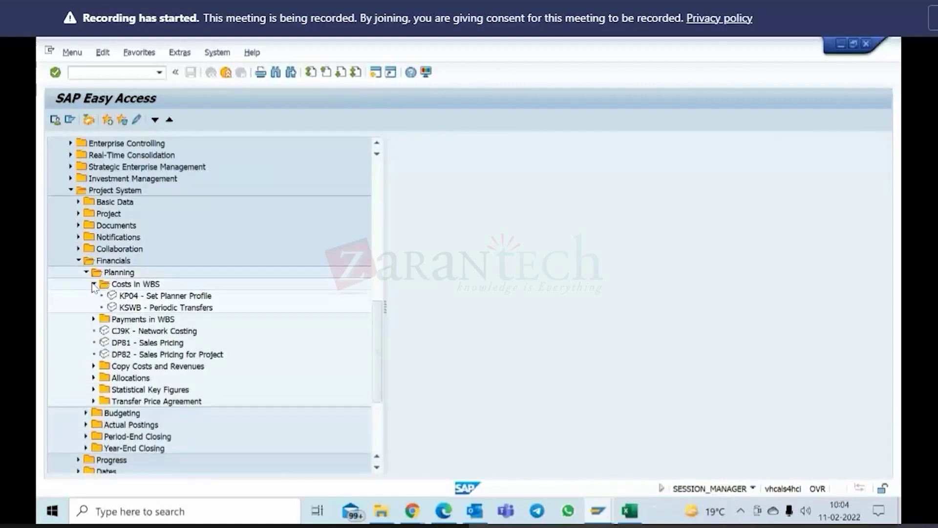
scroll(144, 352, "down", 1)
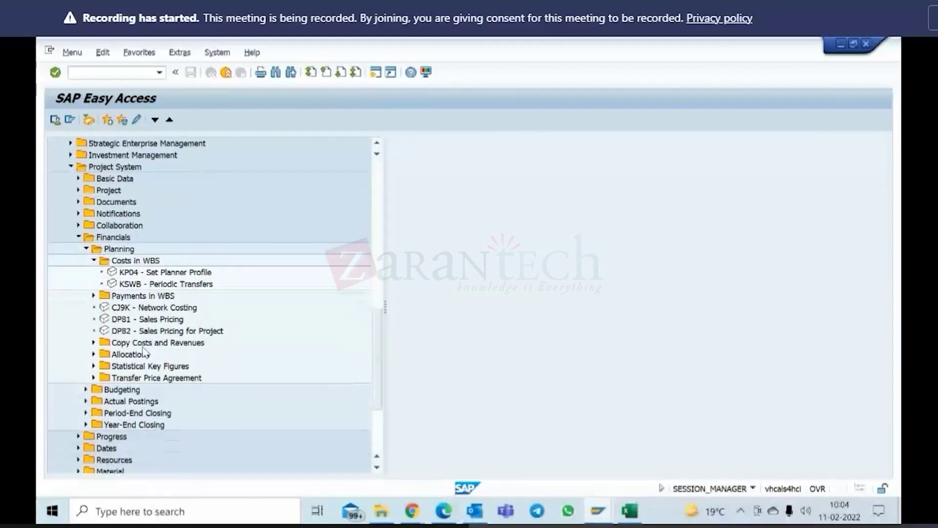
left_click(94, 342)
left_click(171, 355)
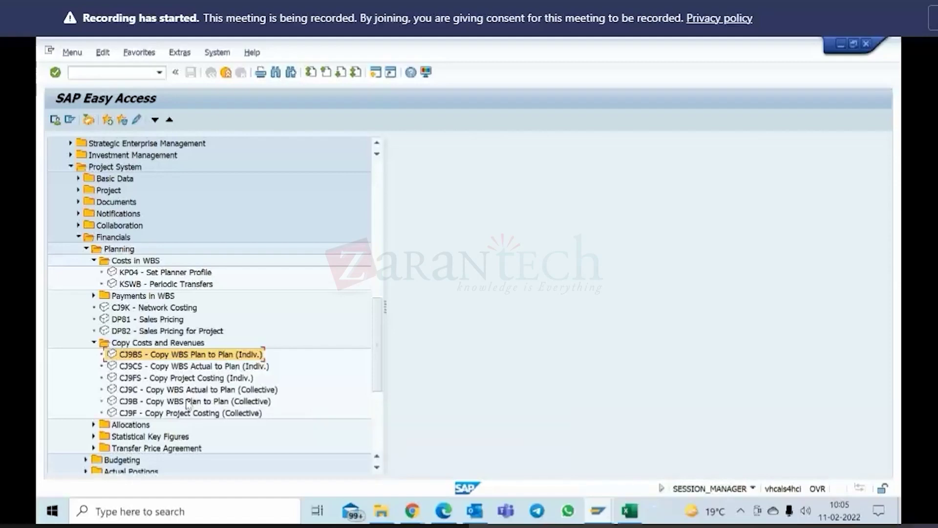
left_click(197, 390)
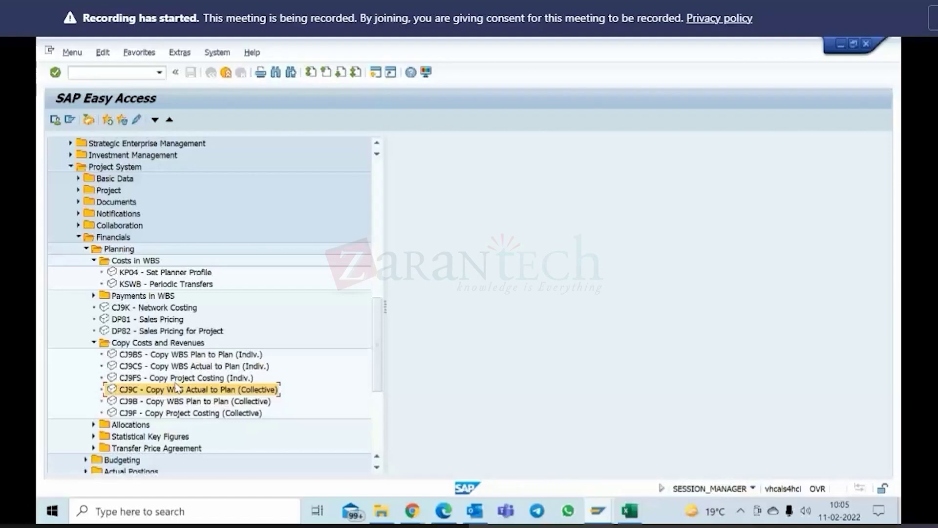
left_click(142, 379)
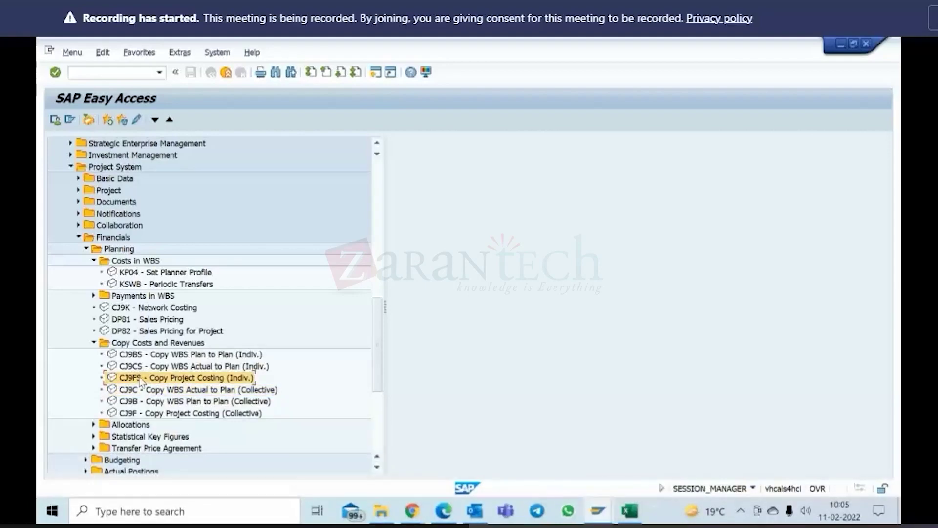
double_click(140, 381)
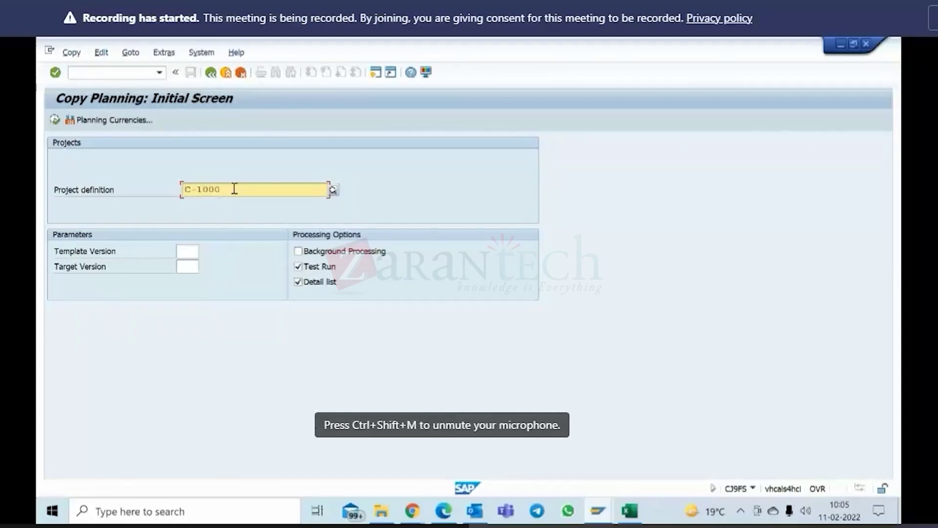
Step: Set template version 0 and target version 1 for copying the planning of project C-1000
left_click(190, 252)
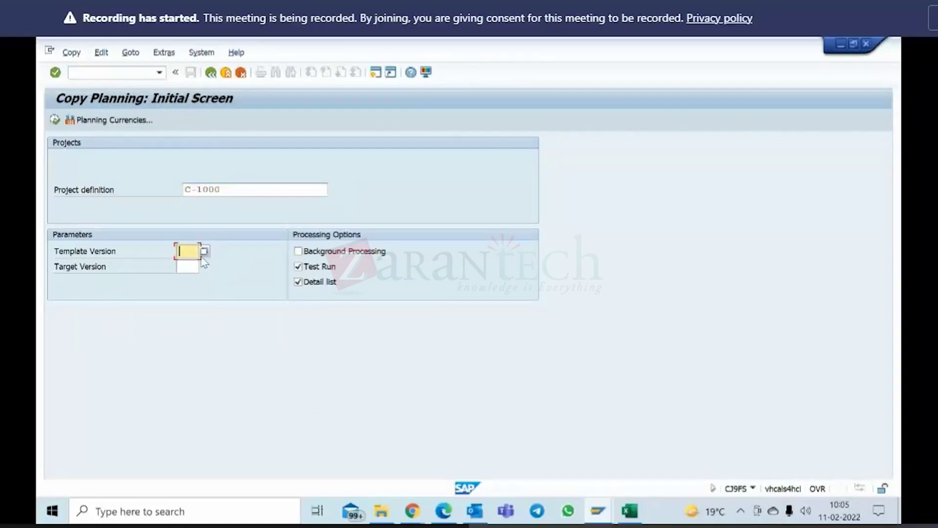
type("0")
left_click(191, 267)
type("1")
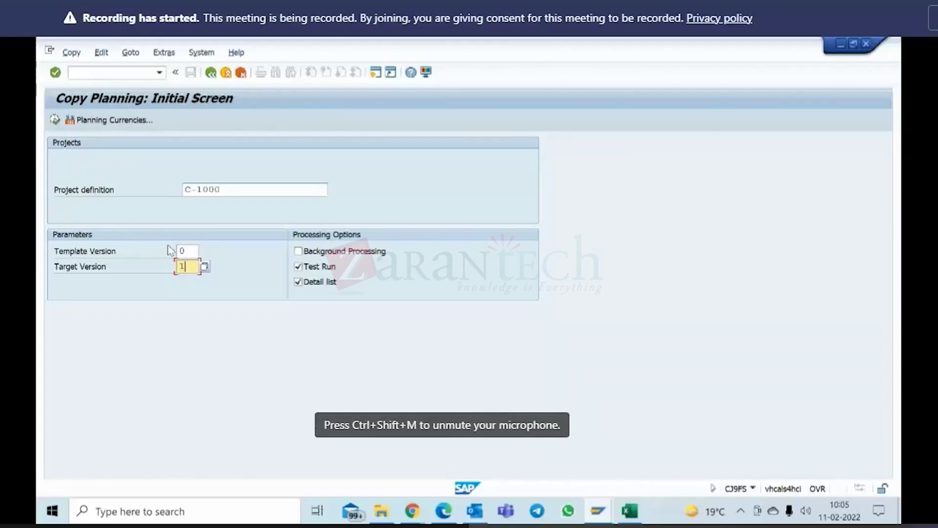
Step: Execute the copy as a test run, check its detail list, and leave the list for the initial screen
left_click(55, 120)
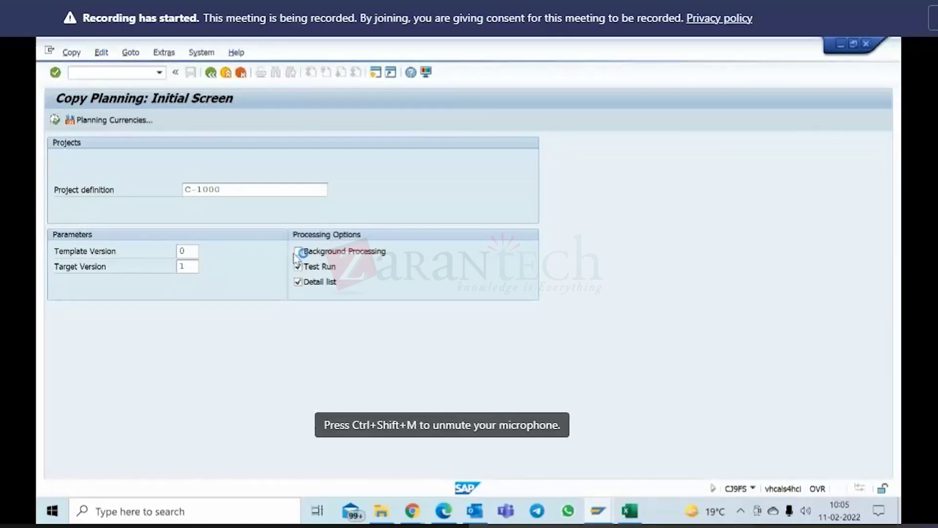
left_click(600, 511)
left_click(317, 411)
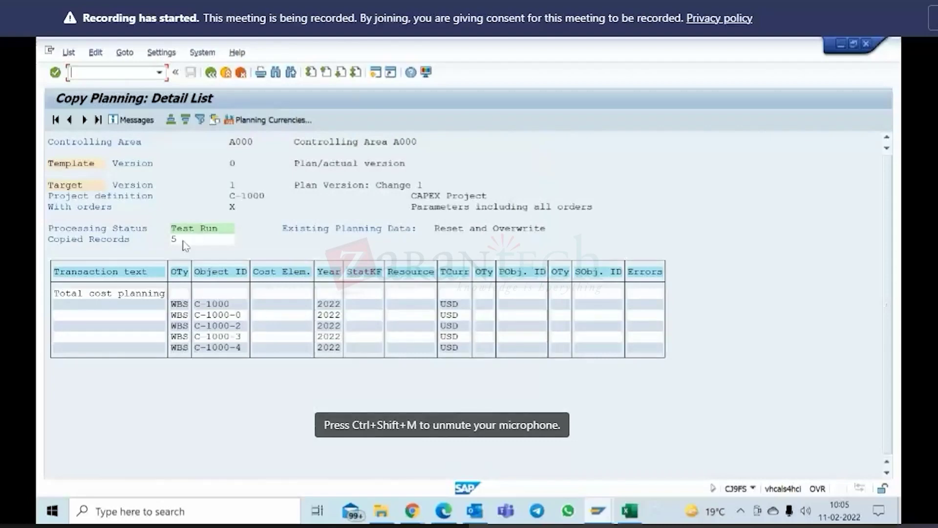
left_click(210, 73)
left_click(210, 73)
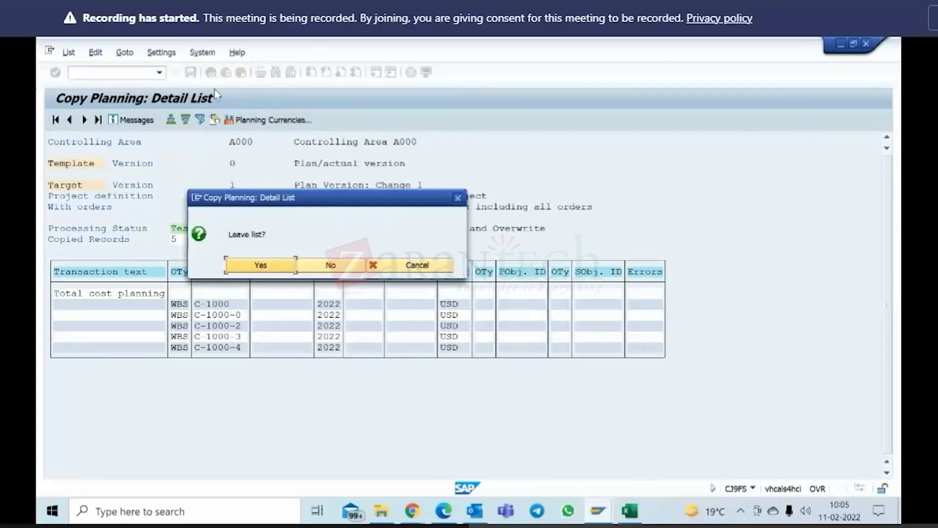
left_click(242, 263)
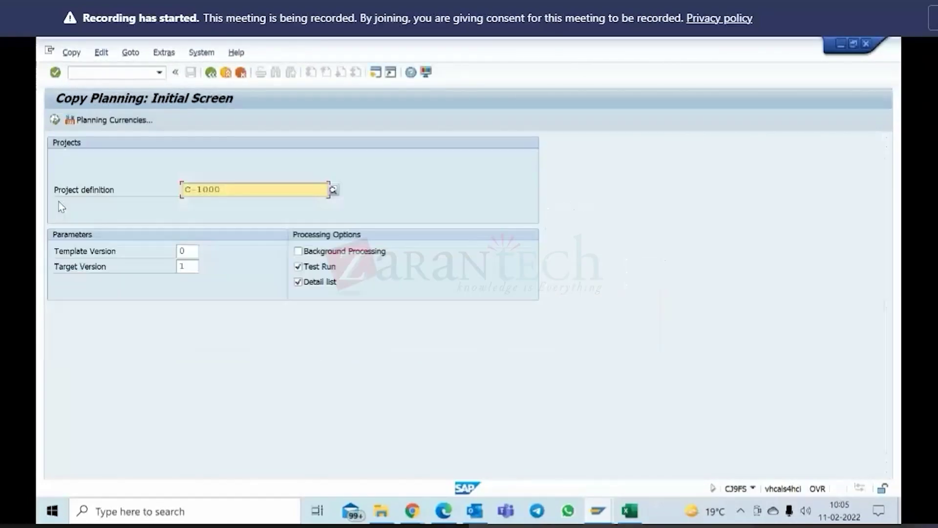
Step: Turn off Test Run and try to copy planning from version 0 to version 1, confirming the overwrite of existing data
left_click(299, 267)
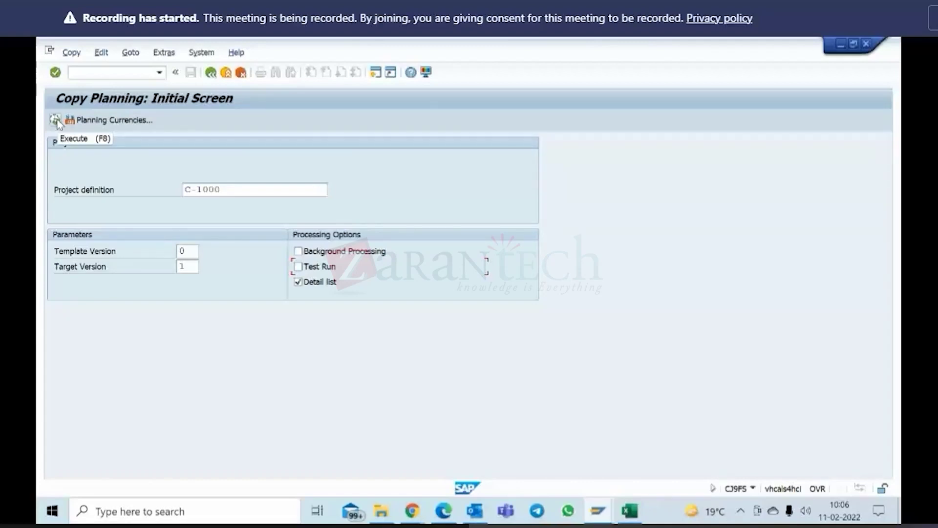
left_click(186, 251)
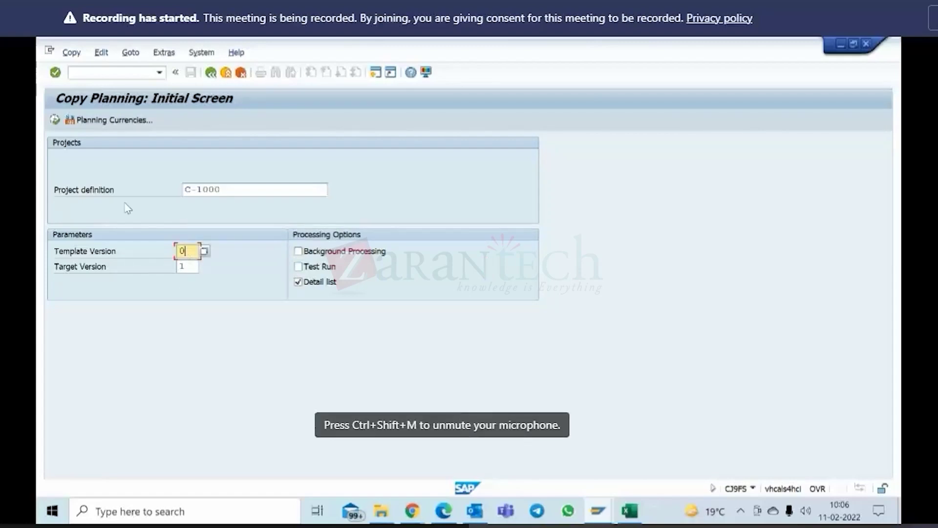
left_click(55, 121)
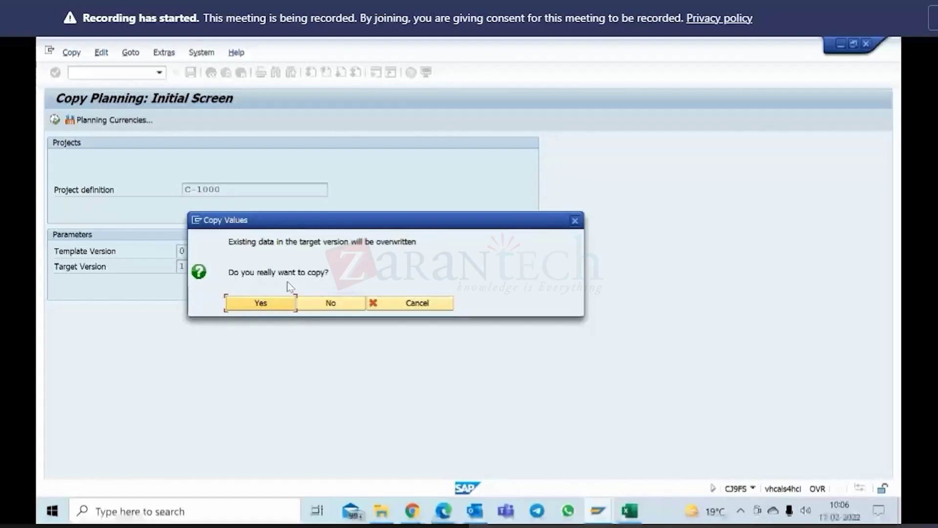
left_click(261, 303)
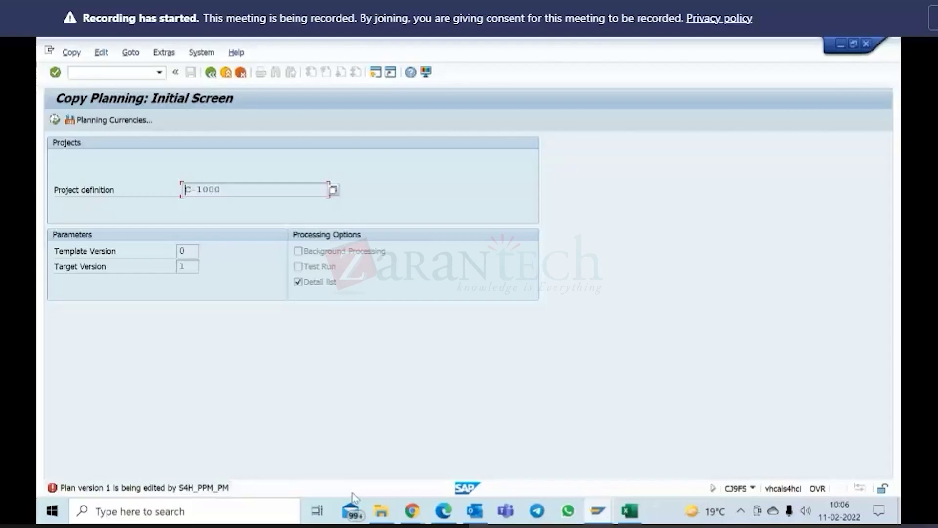
Step: Exit the General Version Definition session to SAP Easy Access, check the Project Profile session, and return to Copy Planning
left_click(597, 511)
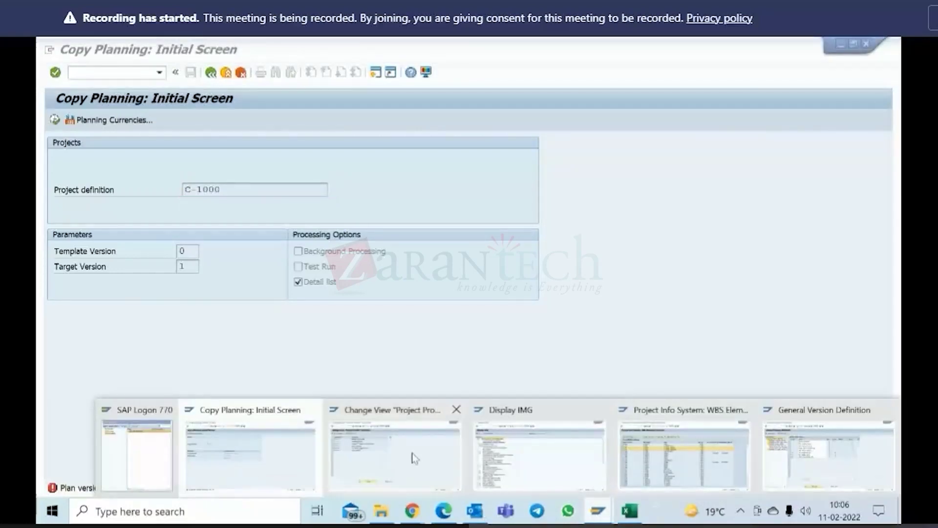
left_click(284, 448)
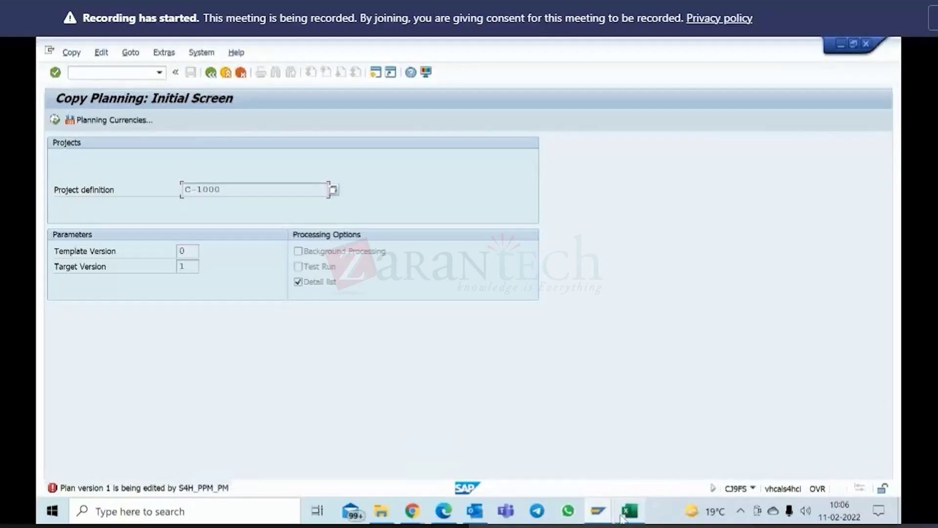
left_click(598, 511)
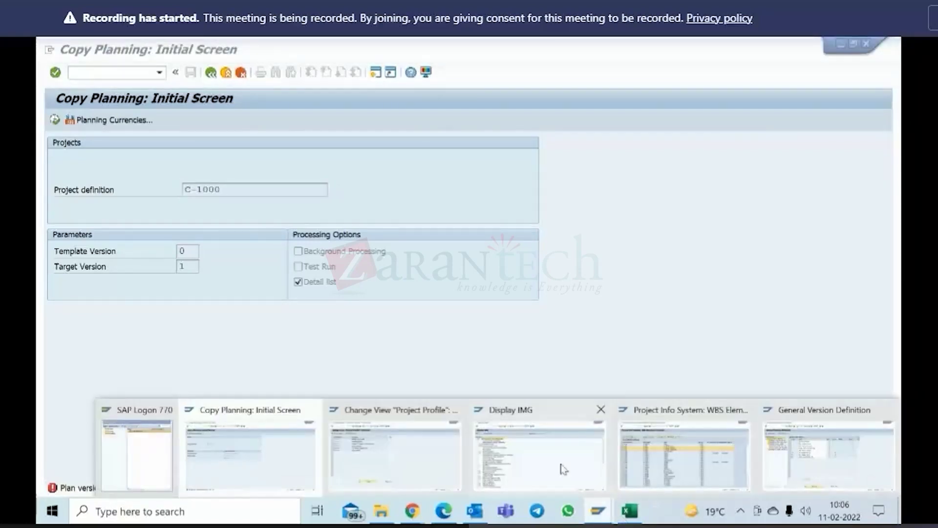
left_click(808, 455)
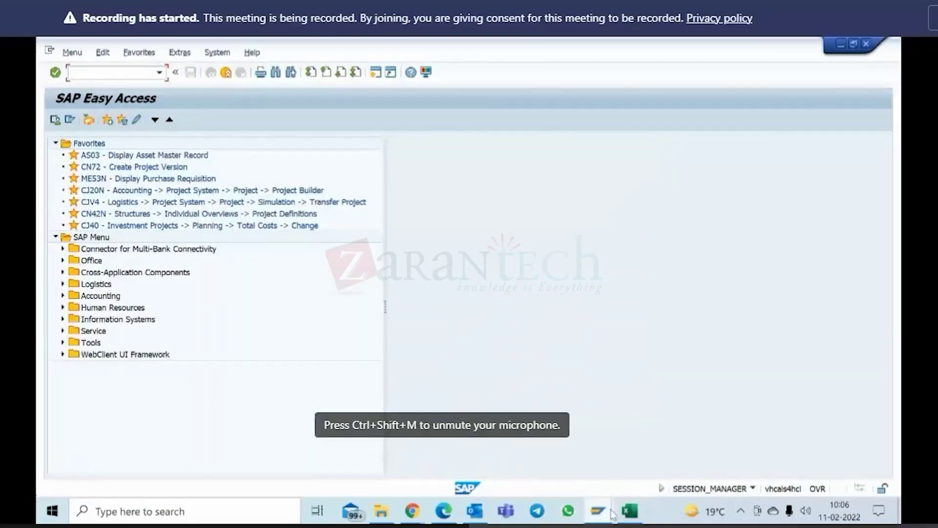
mouse_move(609, 513)
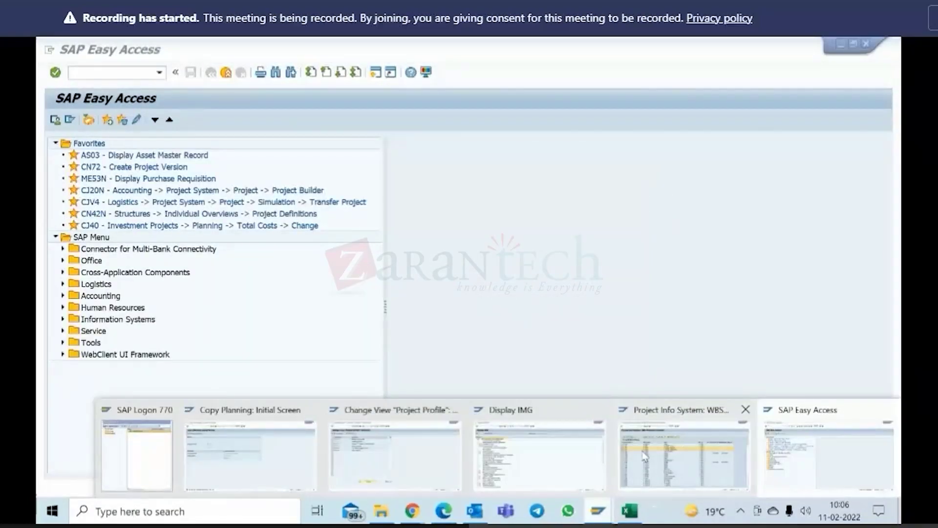
left_click(395, 454)
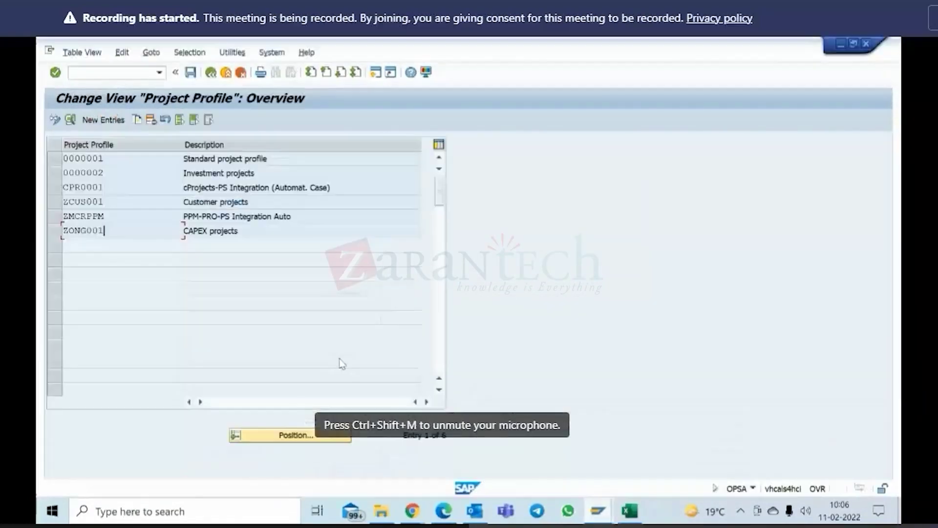
left_click(605, 511)
left_click(278, 450)
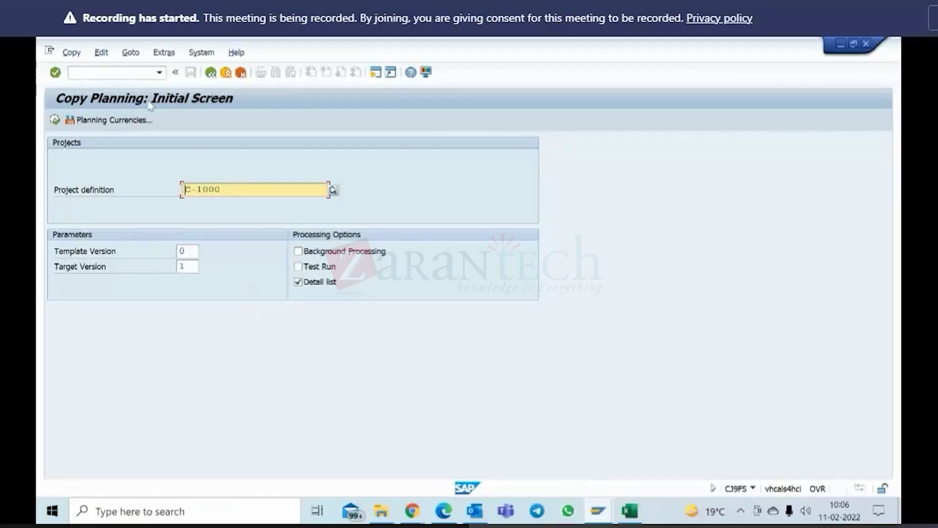
Step: Execute the update run into version 1 with overwriting confirmed, and review the copy messages
left_click(54, 120)
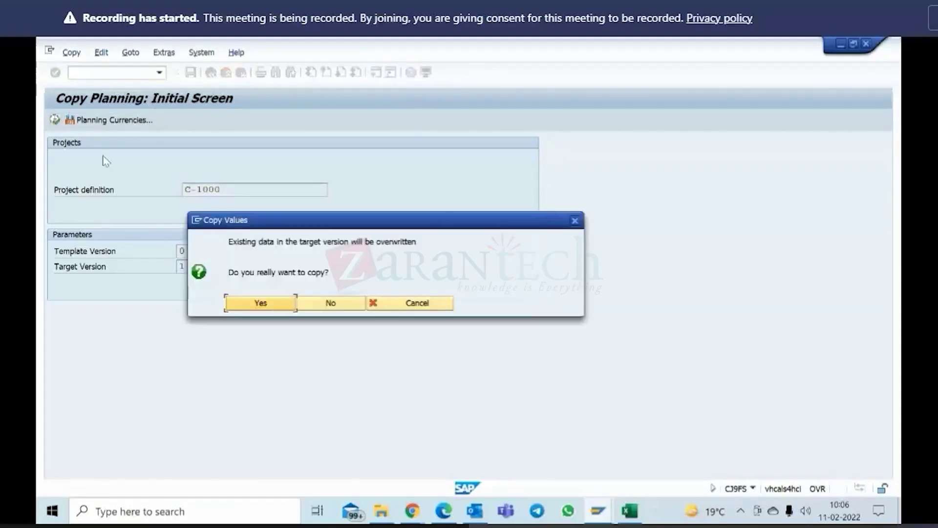
left_click(272, 311)
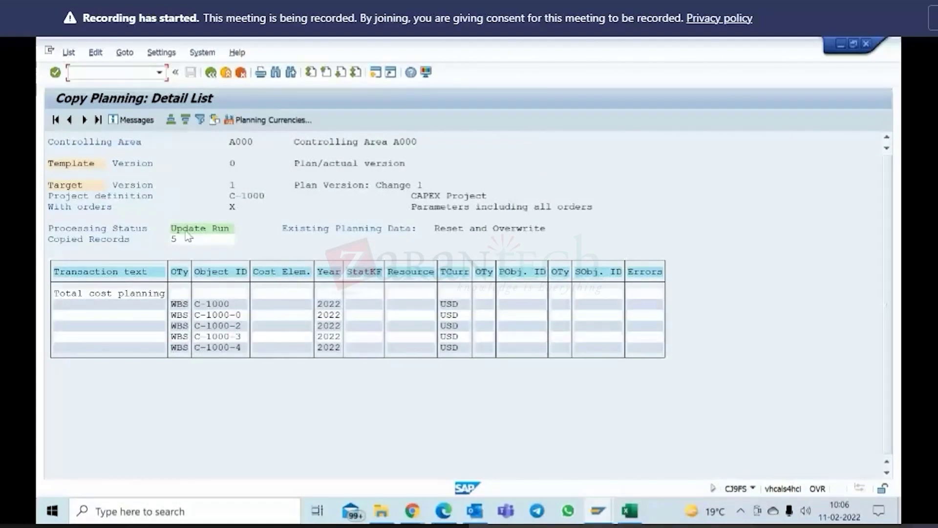
left_click(186, 229)
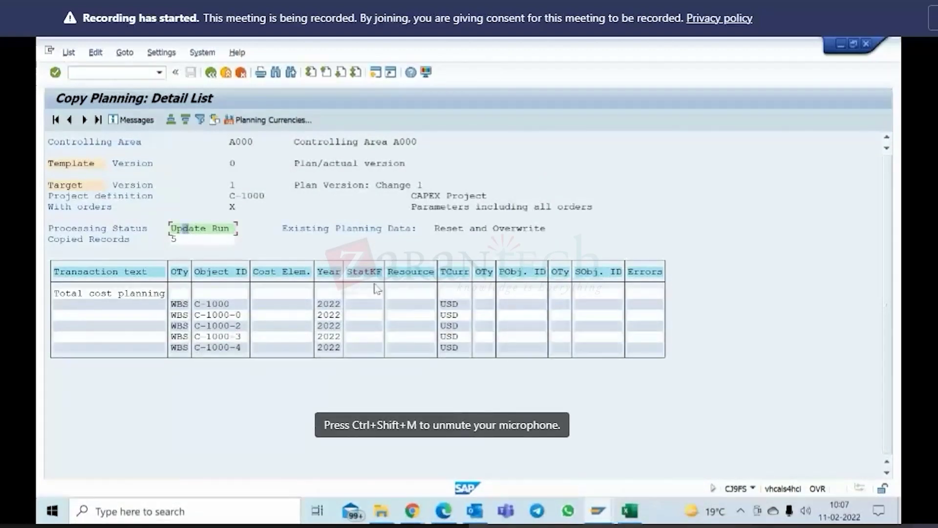
left_click(132, 116)
left_click(132, 119)
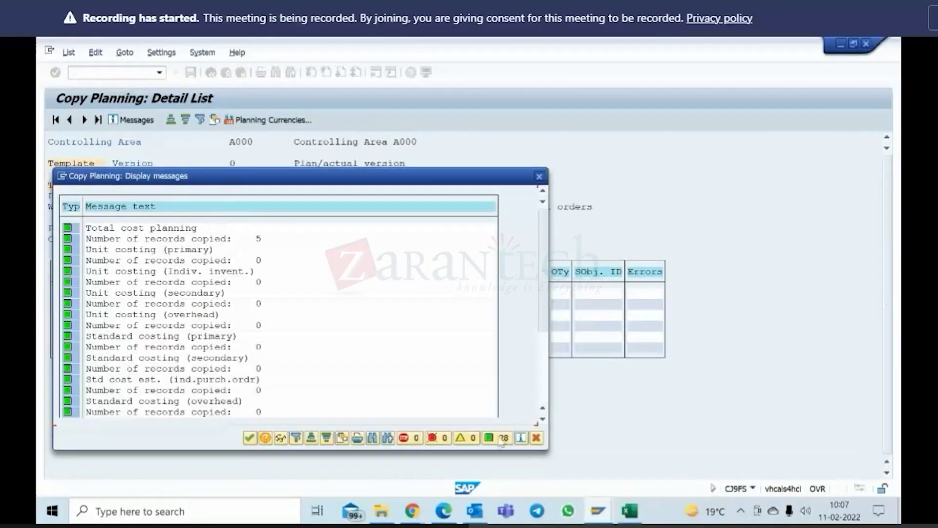
left_click(537, 437)
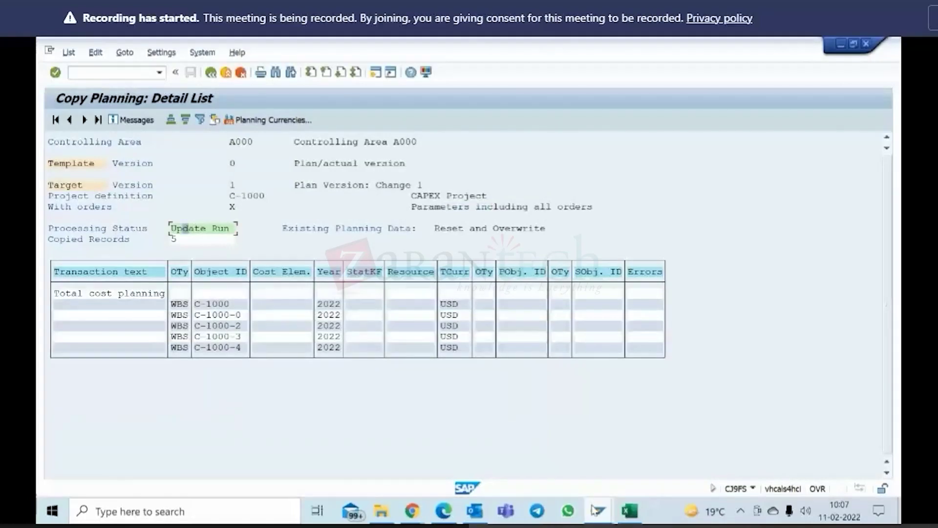
Step: Switch to the SAP Easy Access session and open the CJ40 cost planning of project C-1000 for version 1
mouse_move(601, 517)
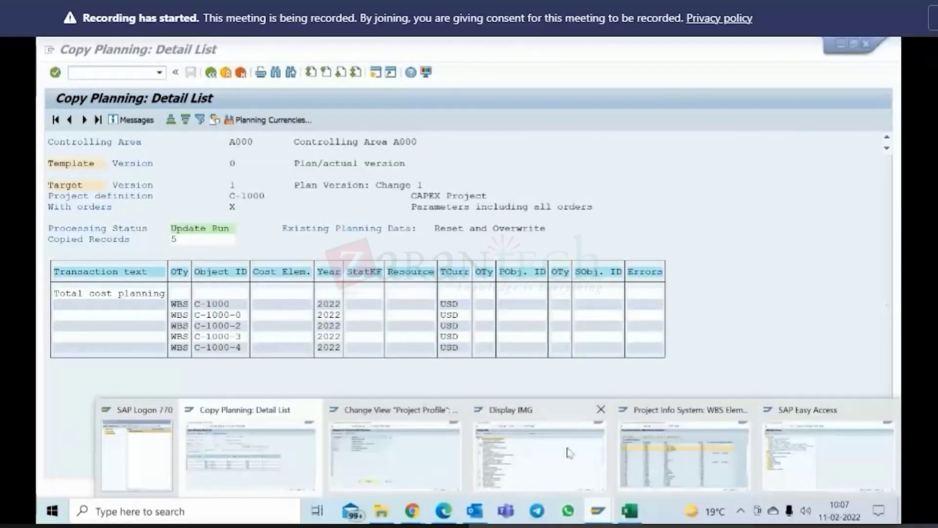
left_click(781, 450)
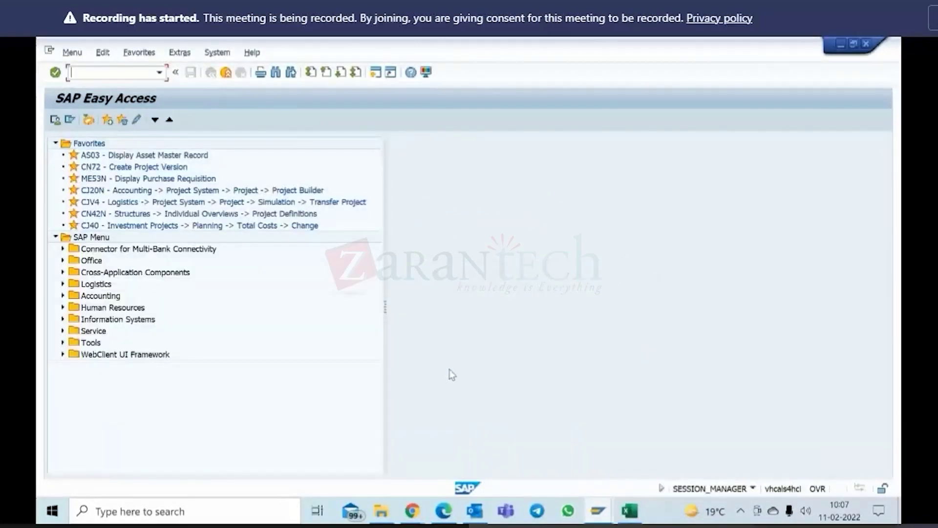
type("cj40")
key("Return")
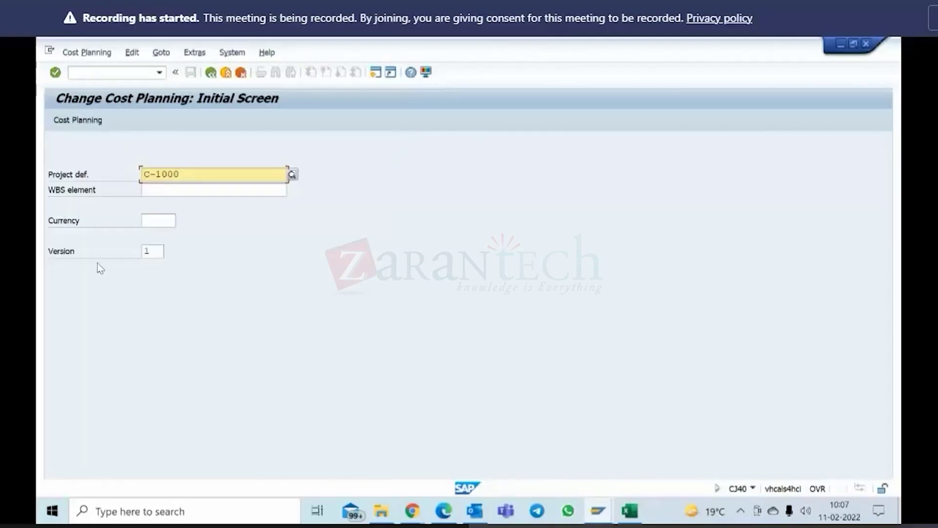
key("Return")
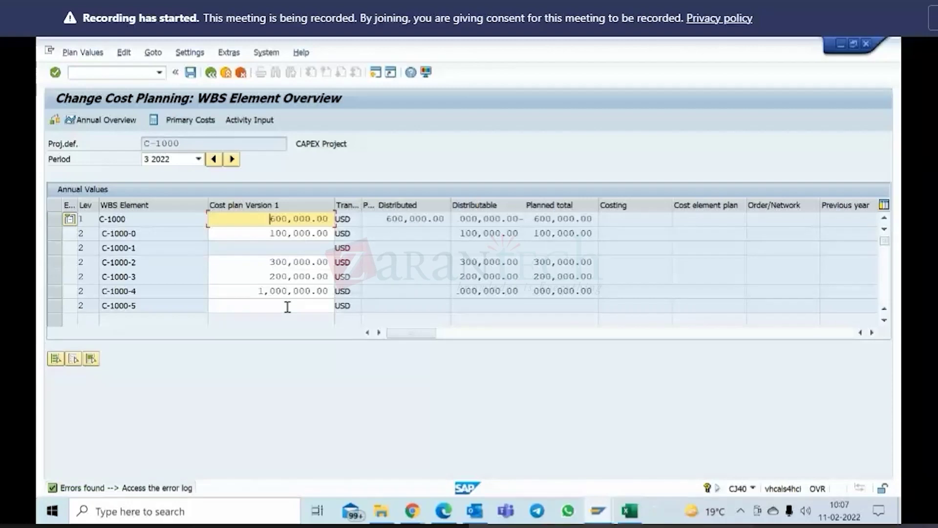
Step: Check the version 1 cost plan of project C-1000 for period 2023, and return to period 2022
left_click(197, 159)
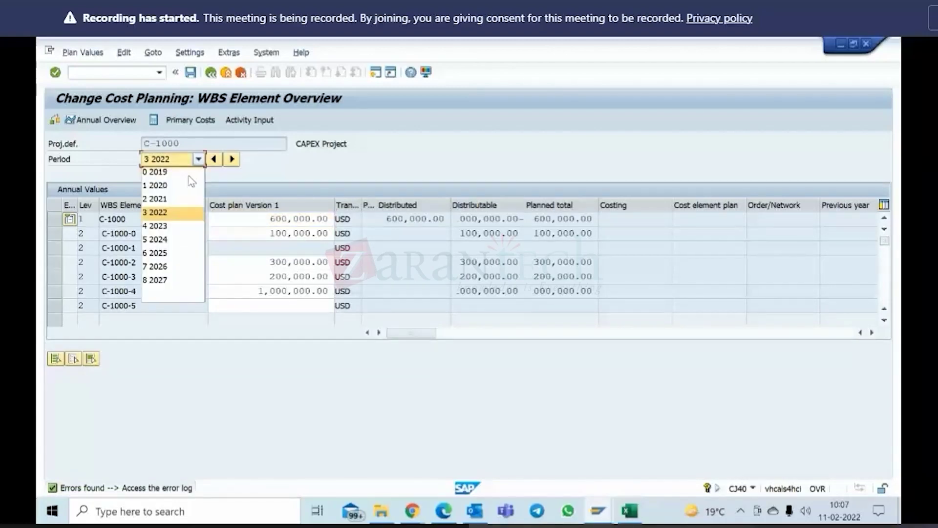
left_click(169, 225)
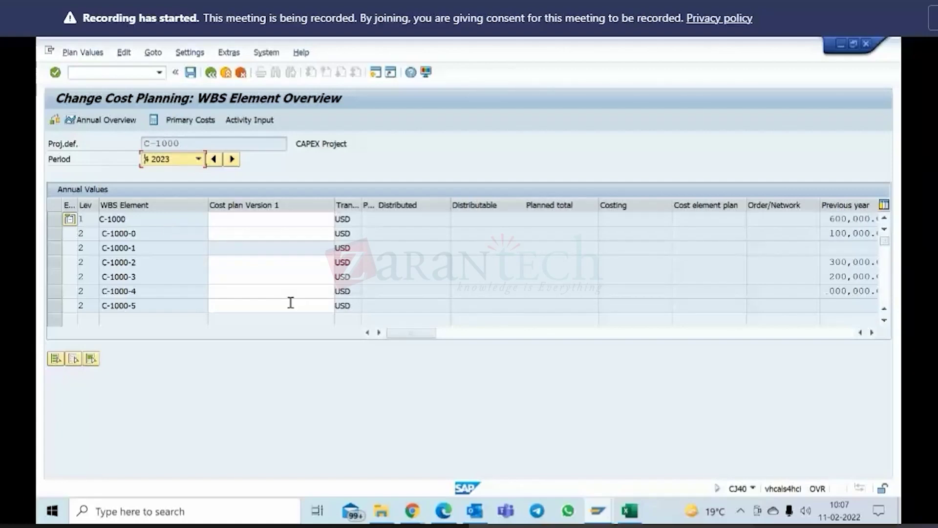
left_click(198, 159)
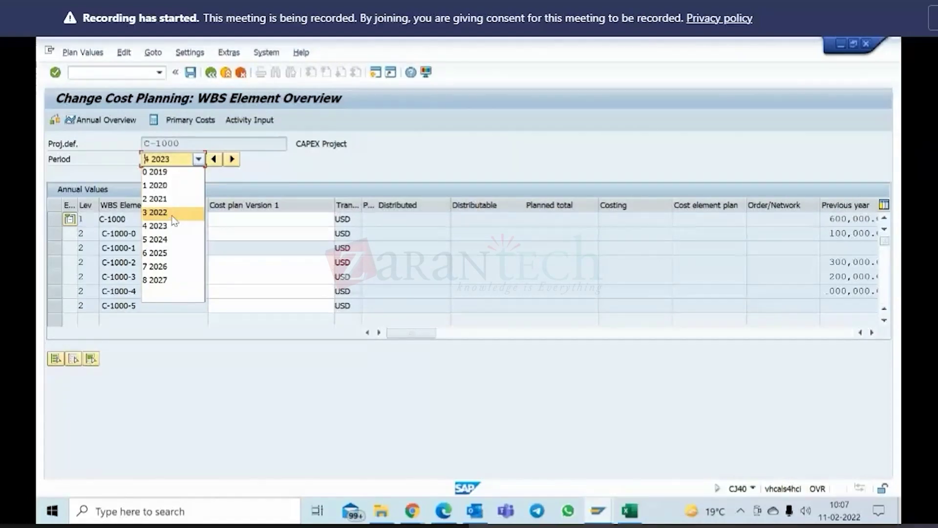
left_click(172, 216)
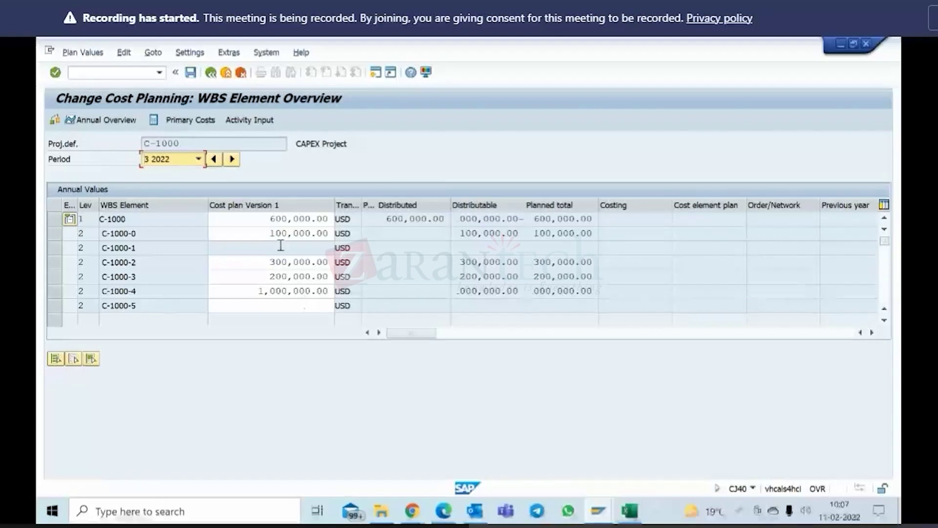
Step: Reopen the cost planning of project C-1000 in version 0 and view its plan values for period 2023
left_click(211, 73)
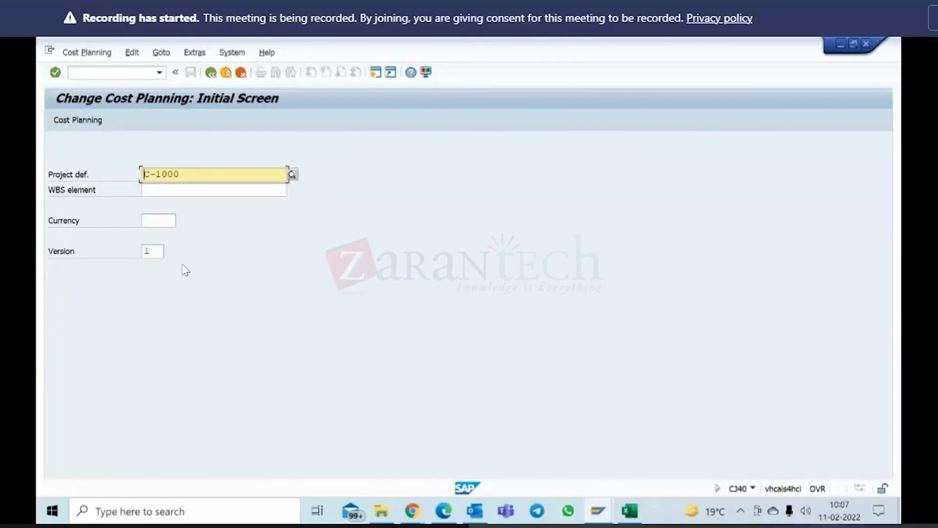
left_click(144, 252)
type("0")
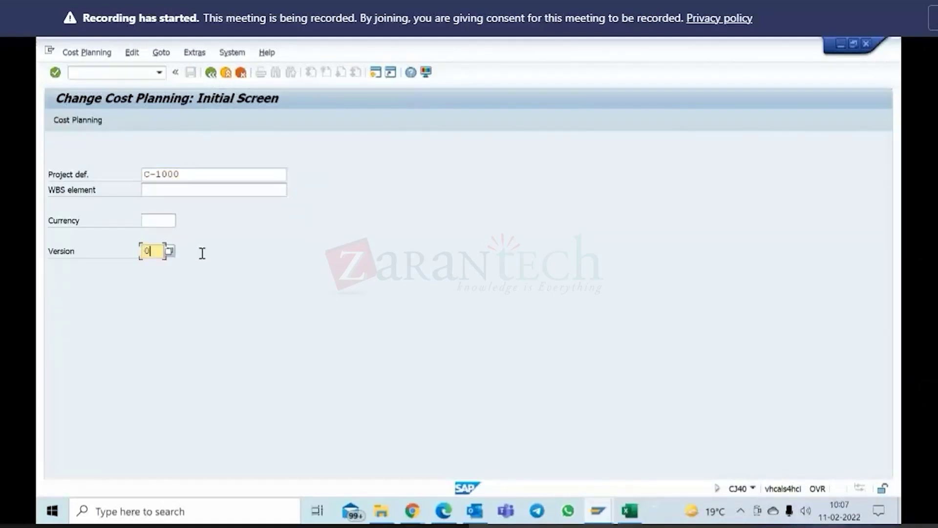
key("Return")
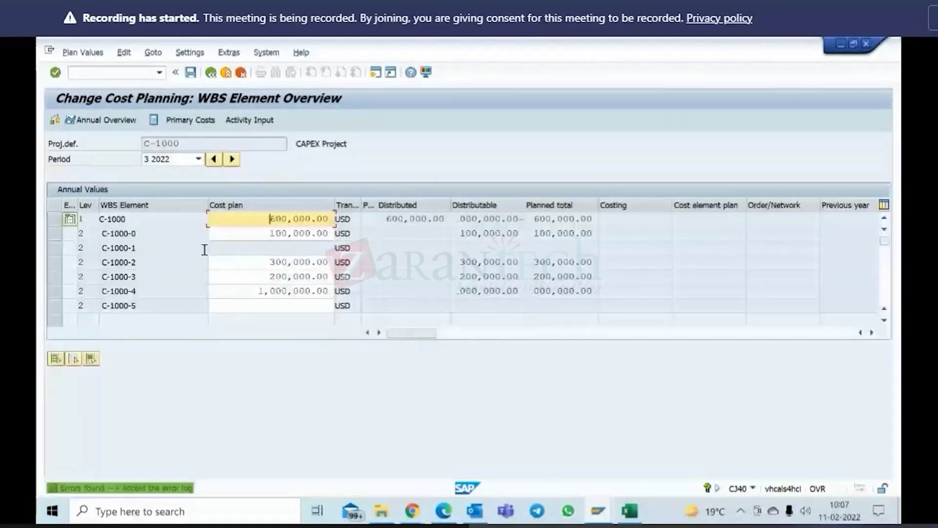
left_click(199, 159)
left_click(163, 226)
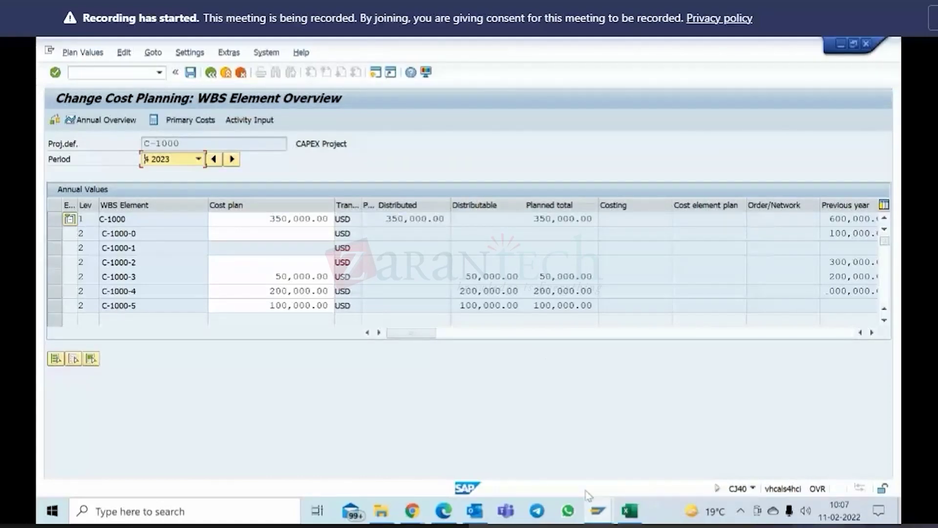
left_click(599, 511)
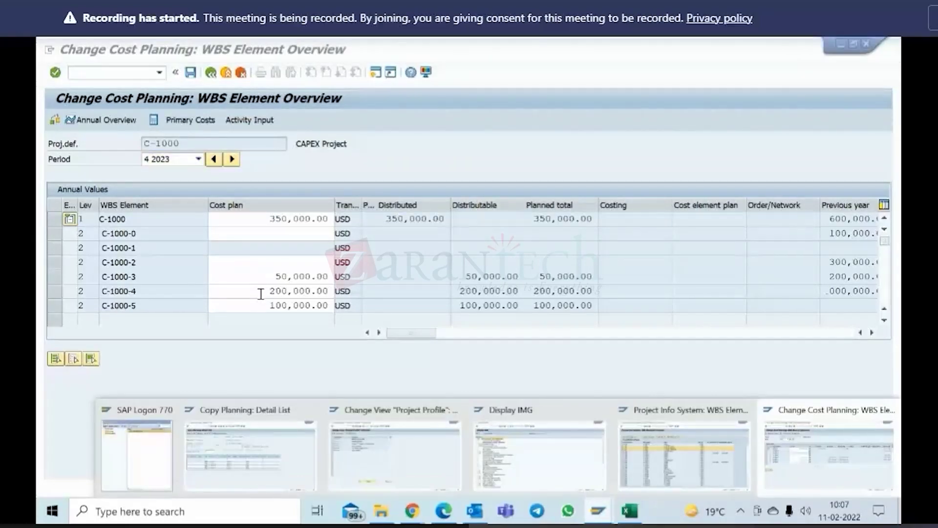
left_click(262, 146)
Step: Reopen the cost planning of project C-1000 in version 1 and compare its plan values for period 2023
left_click(210, 74)
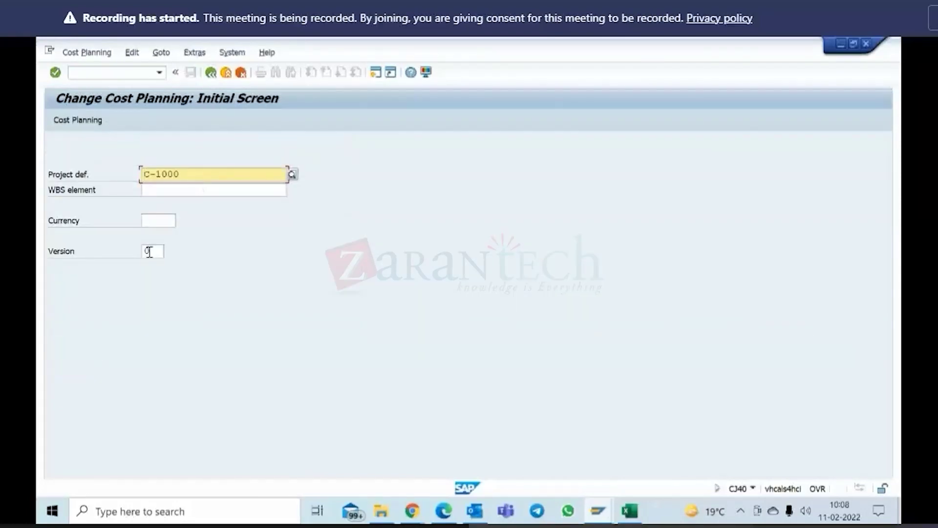
left_click(149, 252)
type("1")
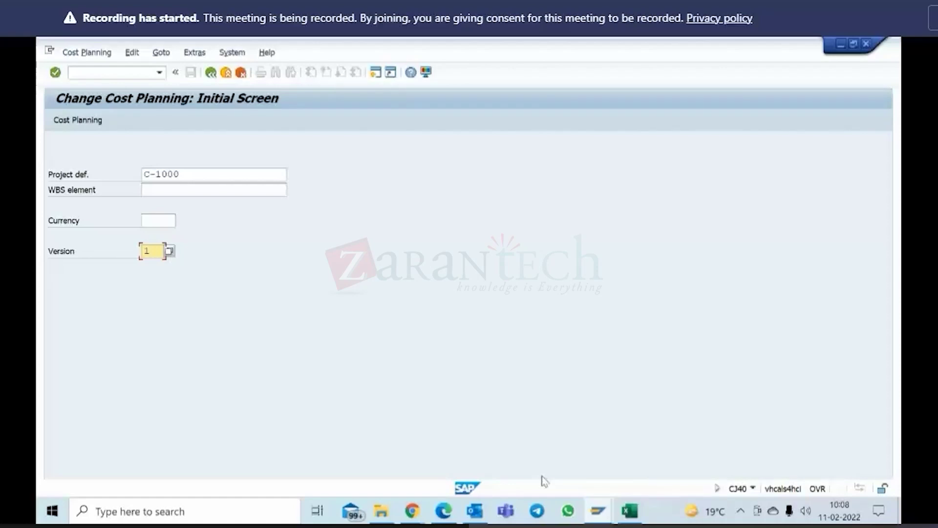
key("Return")
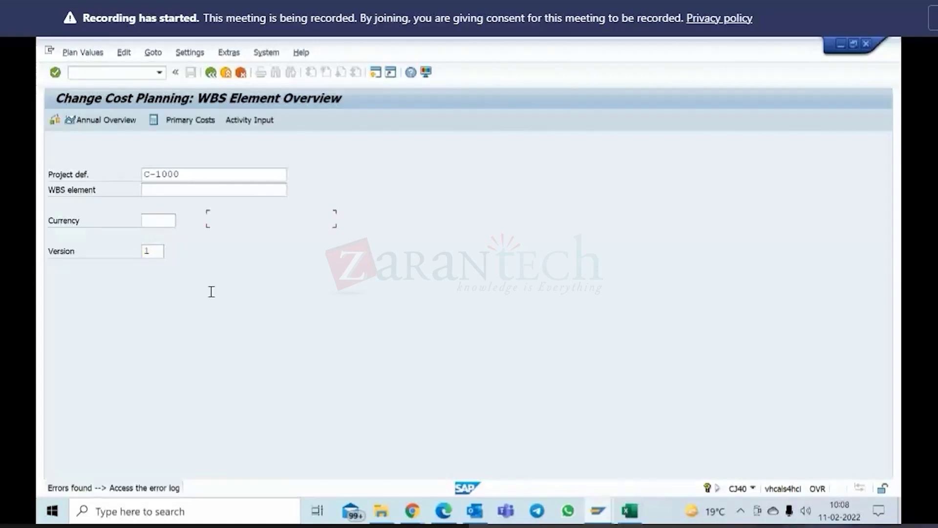
left_click(199, 158)
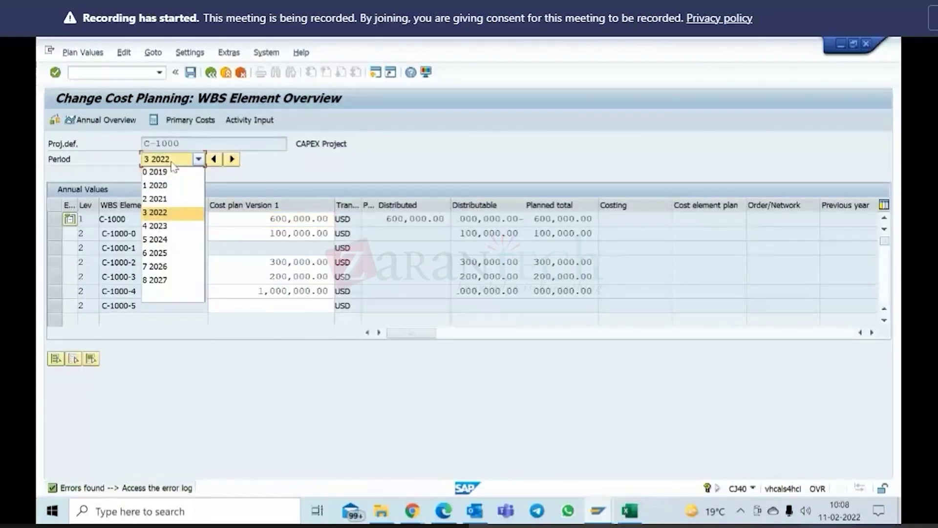
left_click(175, 228)
key("Return")
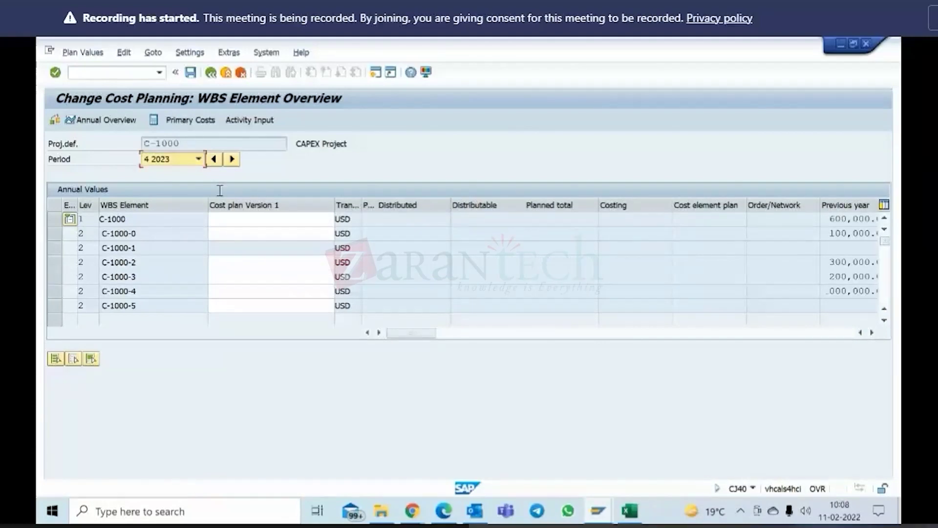
Step: Switch to an SAP Easy Access session and open the General Version Definition with transaction OKEQ
left_click(605, 514)
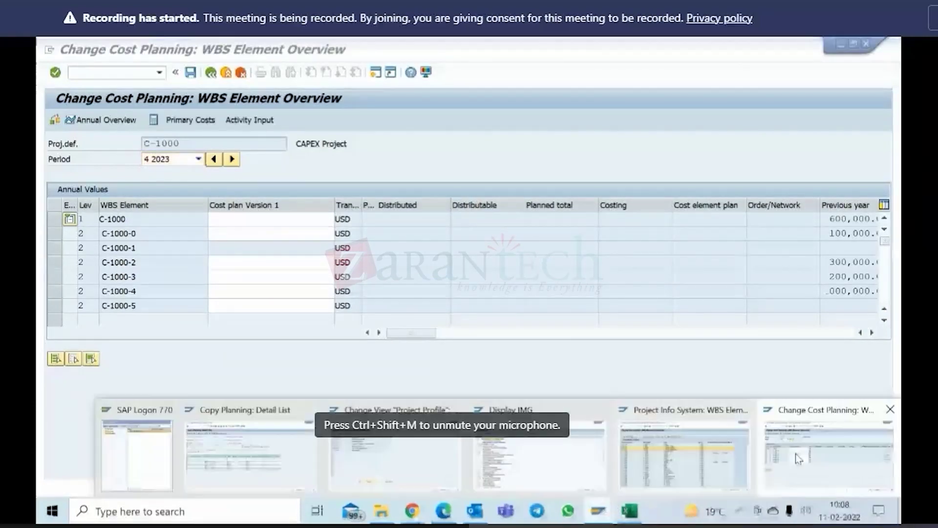
left_click(809, 431)
left_click(600, 512)
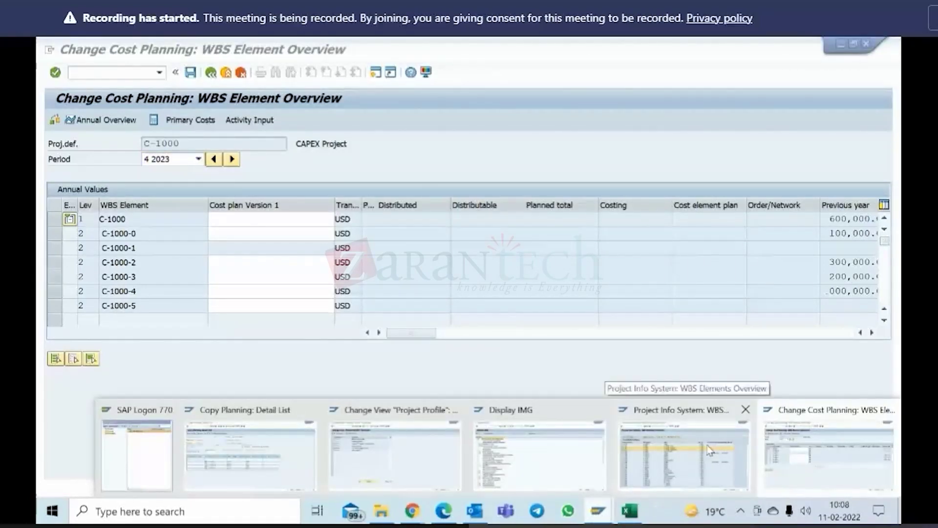
left_click(810, 445)
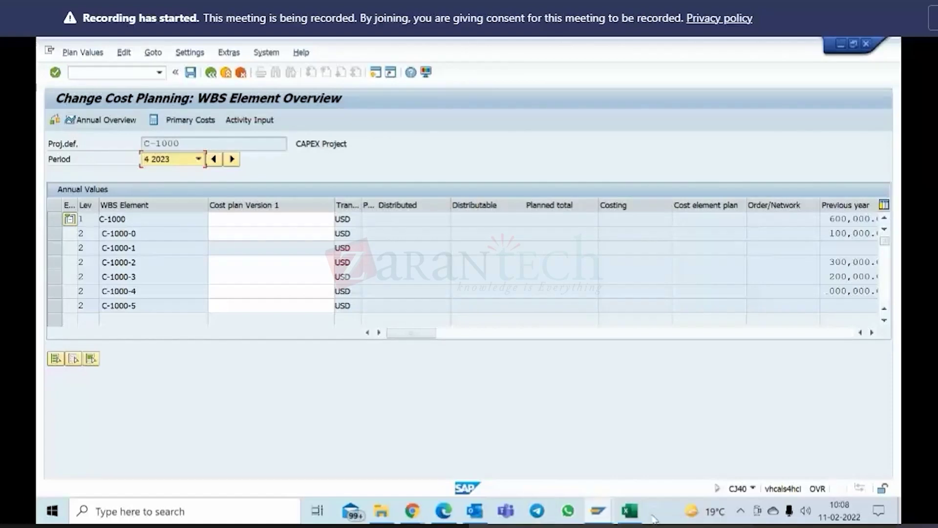
left_click(596, 513)
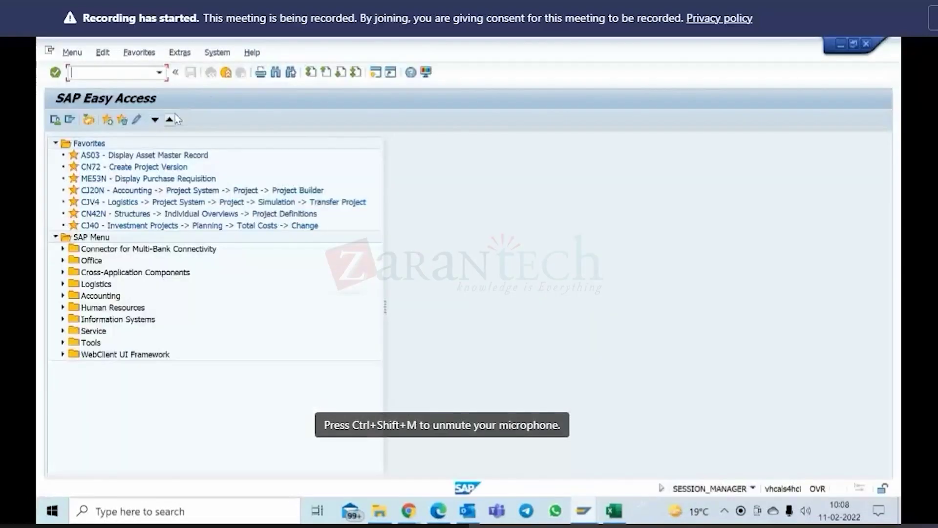
type("c")
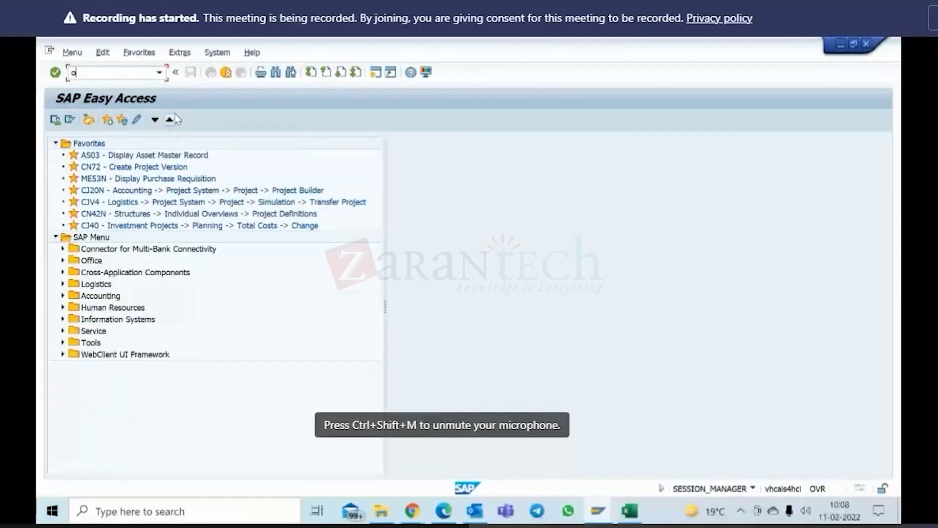
type("keq")
key("Return")
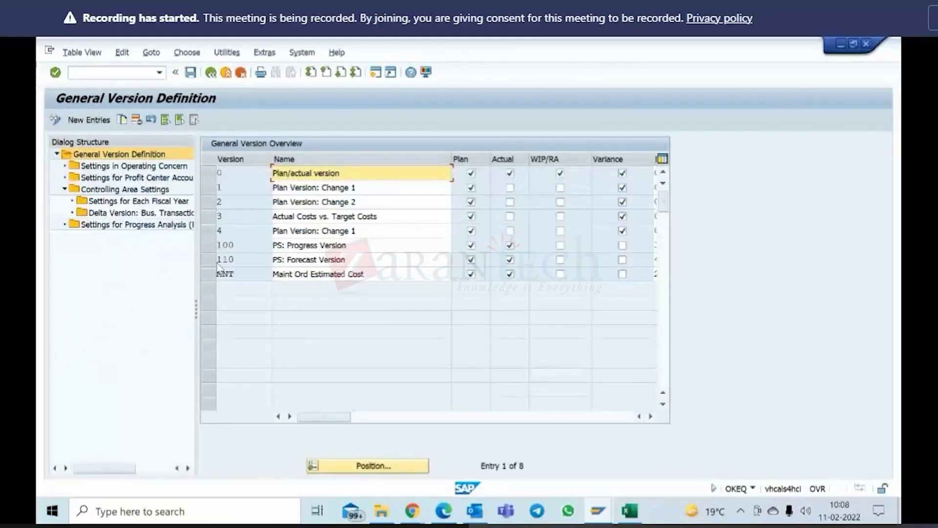
Step: Open the fiscal year 2022 settings of version 1 in controlling area A000 and review the planning options
left_click(214, 189)
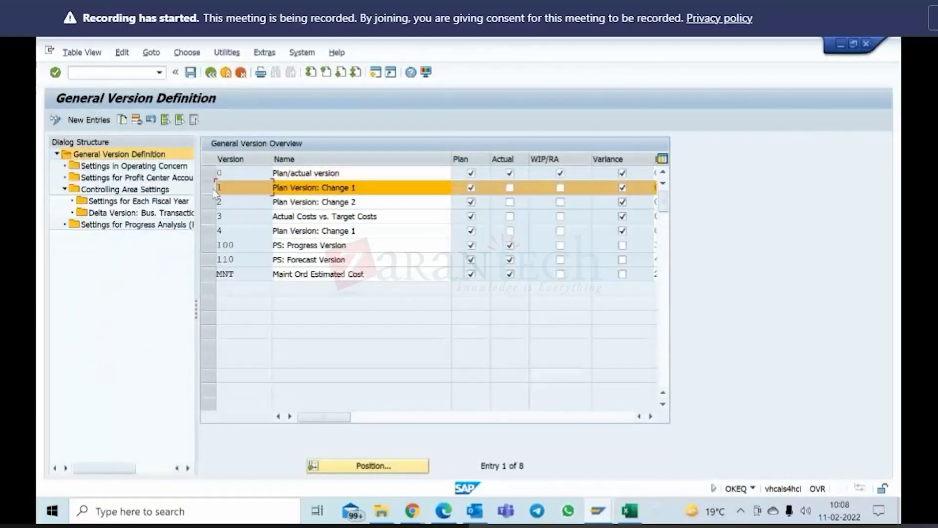
left_click(121, 191)
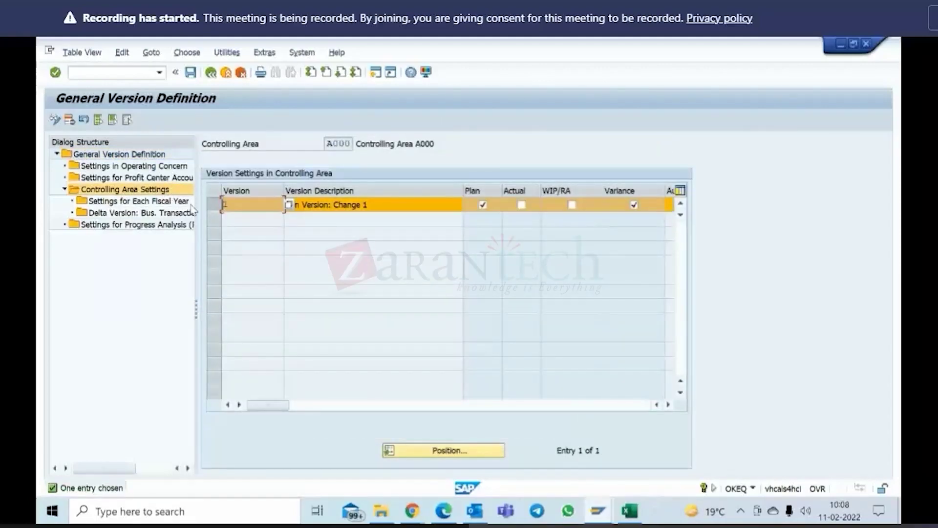
left_click(122, 206)
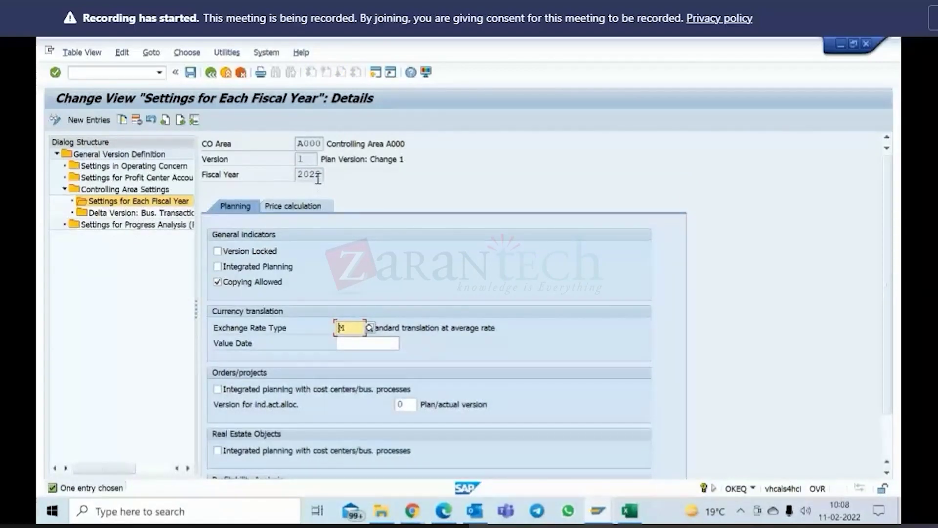
scroll(342, 205, "down", 3)
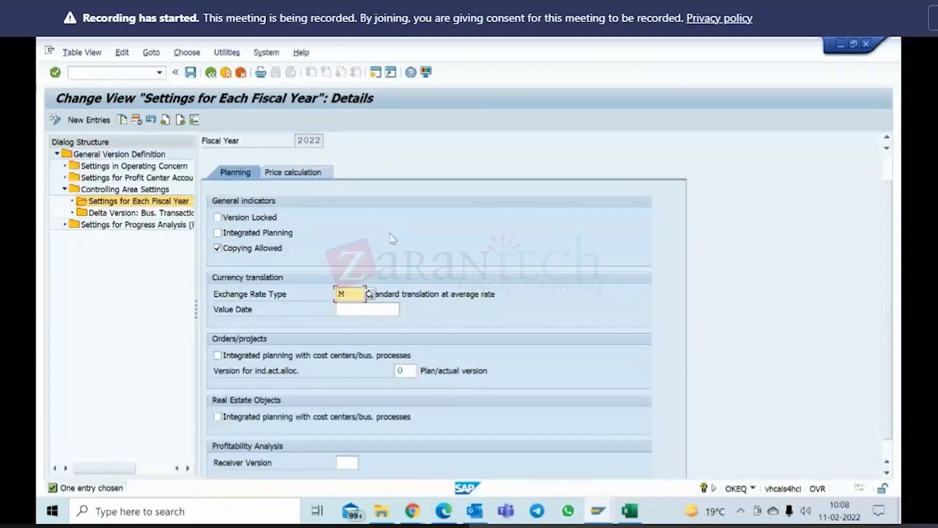
scroll(386, 235, "up", 3)
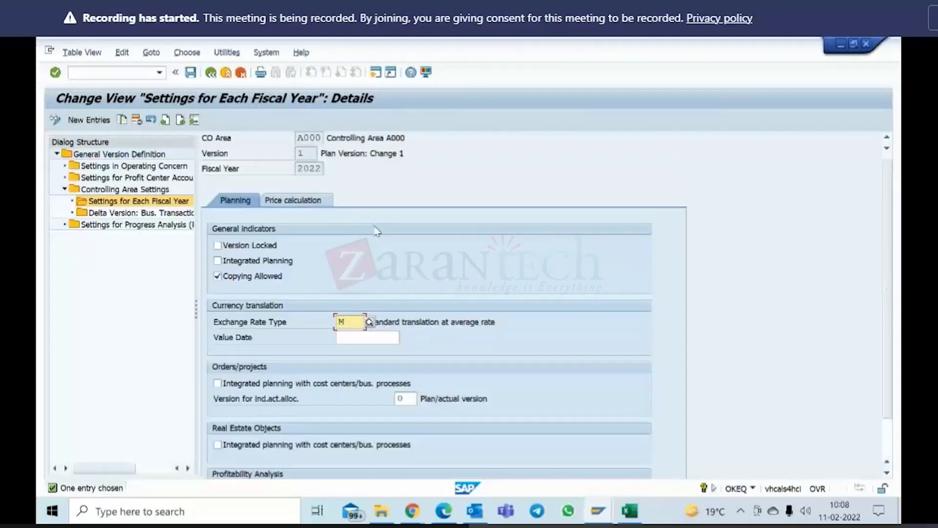
Step: Copy the 2022 settings of version 1 to fiscal year 2023 and save them under the PS Configuration customizing request
left_click(122, 121)
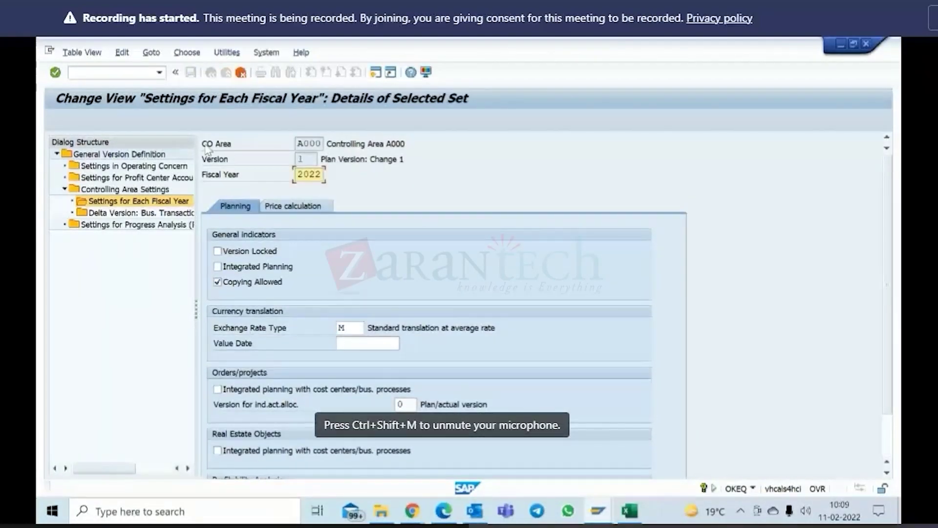
type("3")
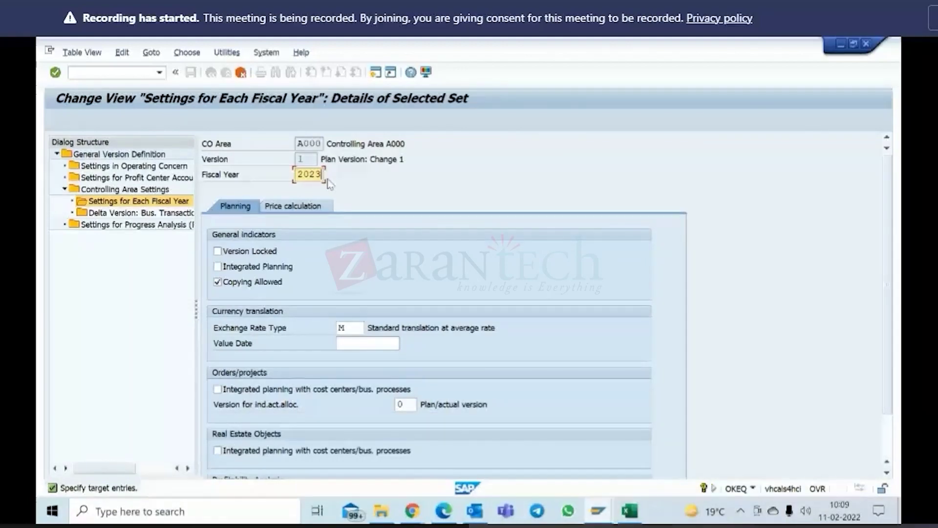
key("Return")
left_click(191, 72)
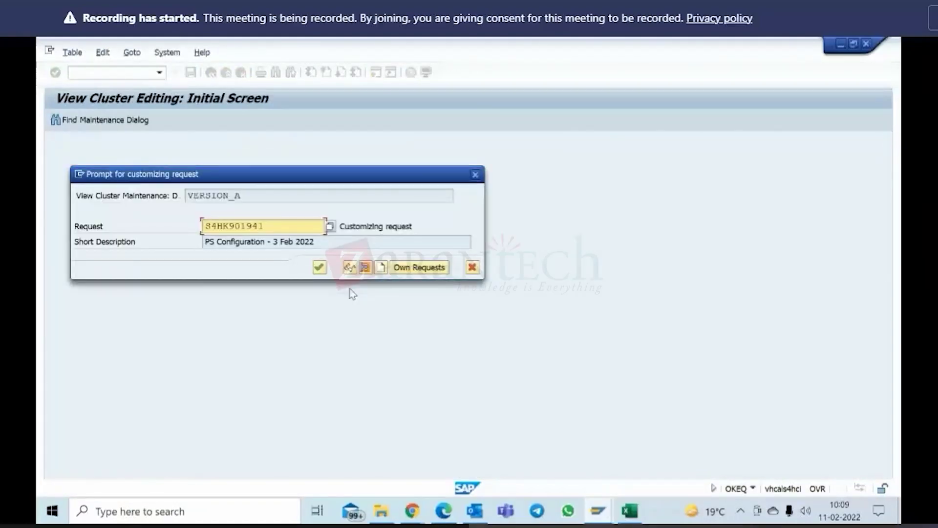
left_click(319, 267)
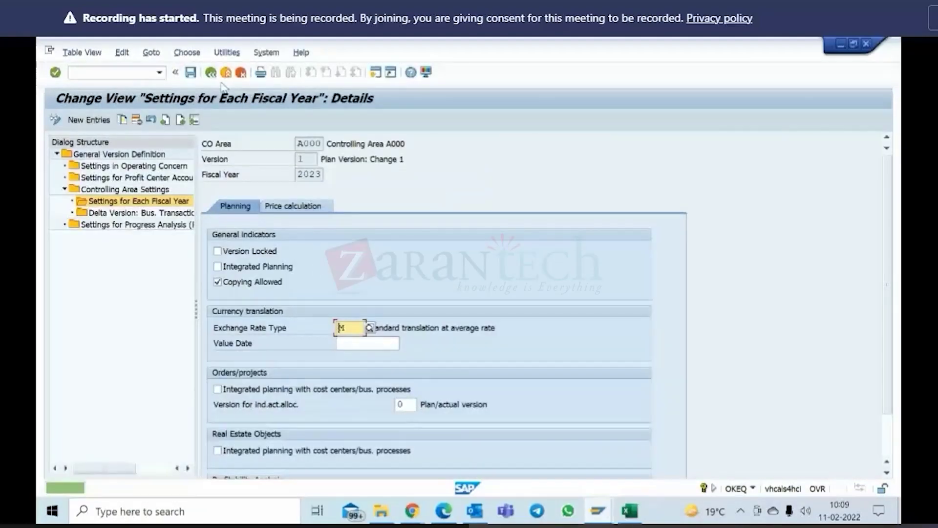
Step: Copy the 2023 settings of version 1 to fiscal year 2024 and save the new entry
left_click(212, 73)
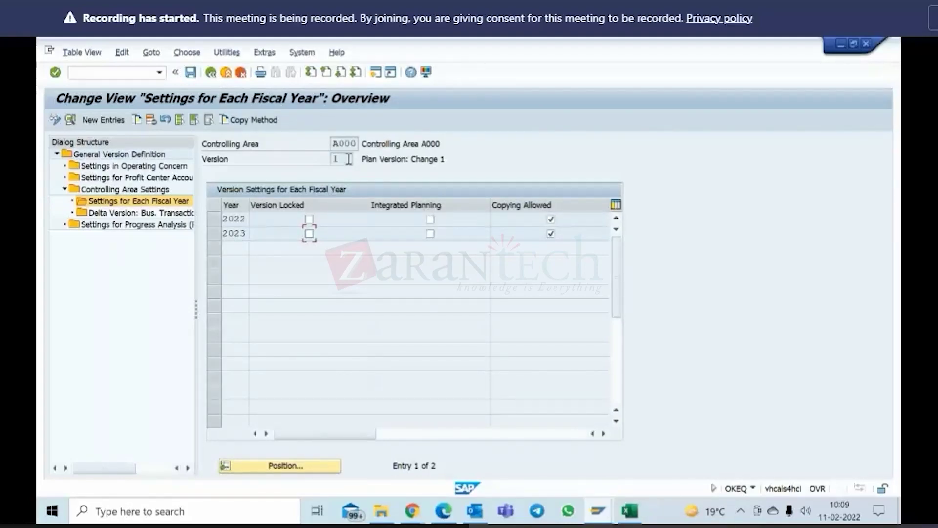
left_click(215, 234)
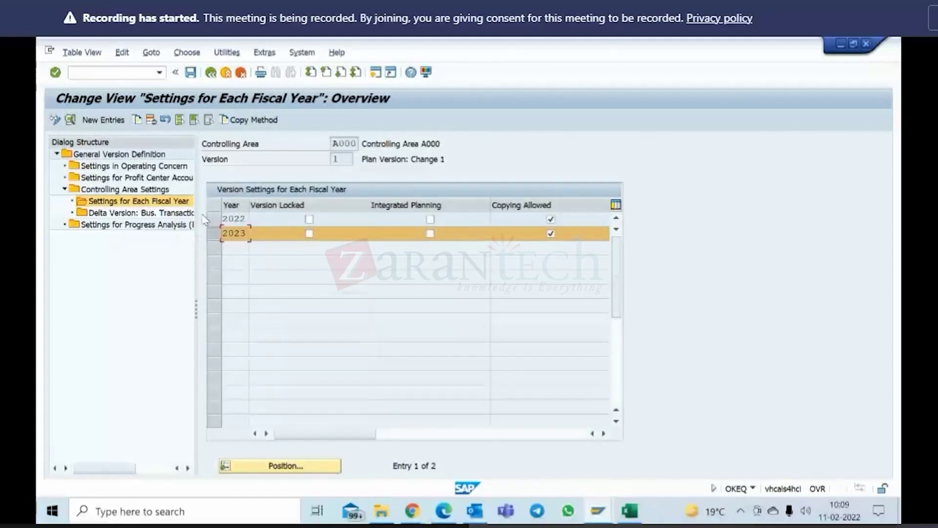
left_click(138, 119)
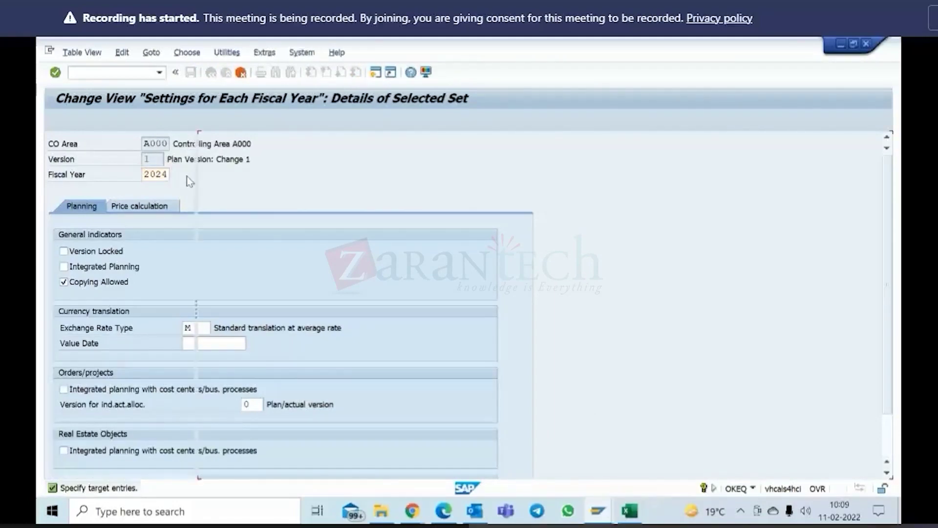
key("Return")
left_click(191, 73)
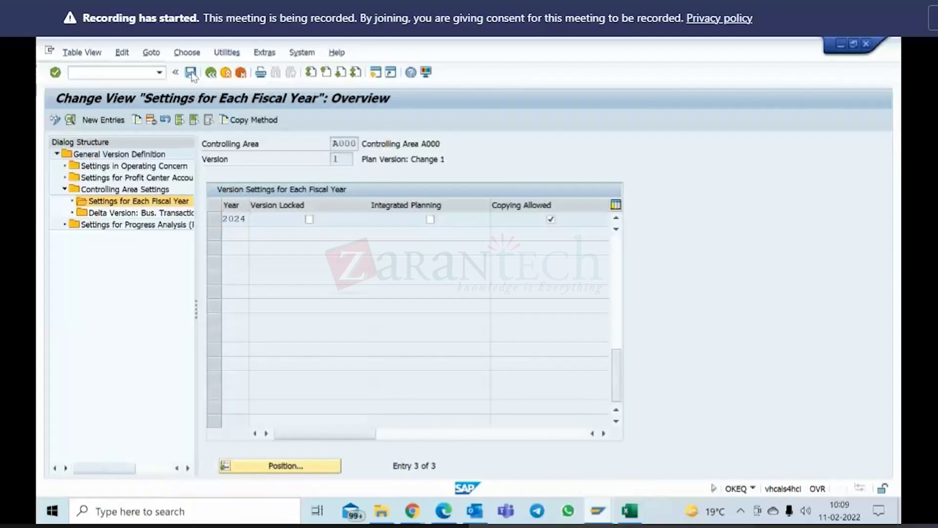
Step: Reopen the fiscal year settings of version 1 to check the listed years, and leave the General Version Definition
left_click(210, 73)
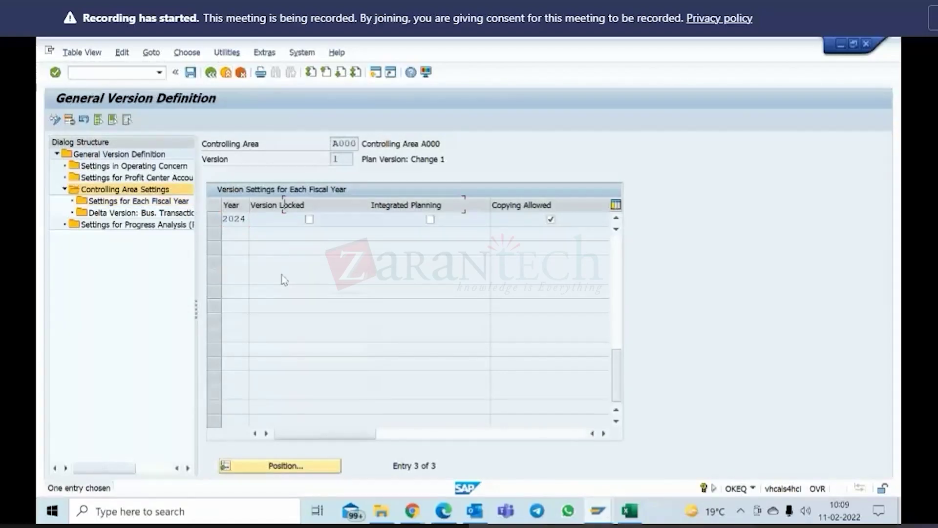
left_click(214, 204)
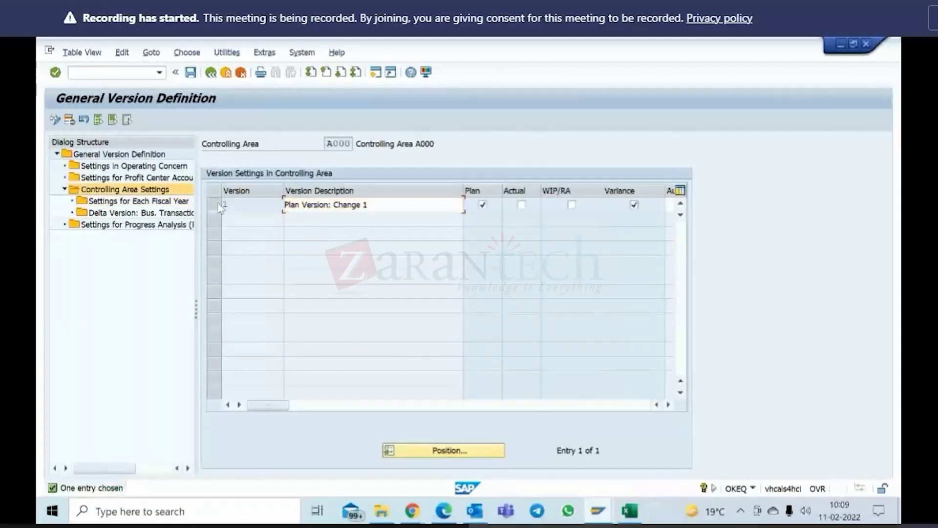
left_click(151, 203)
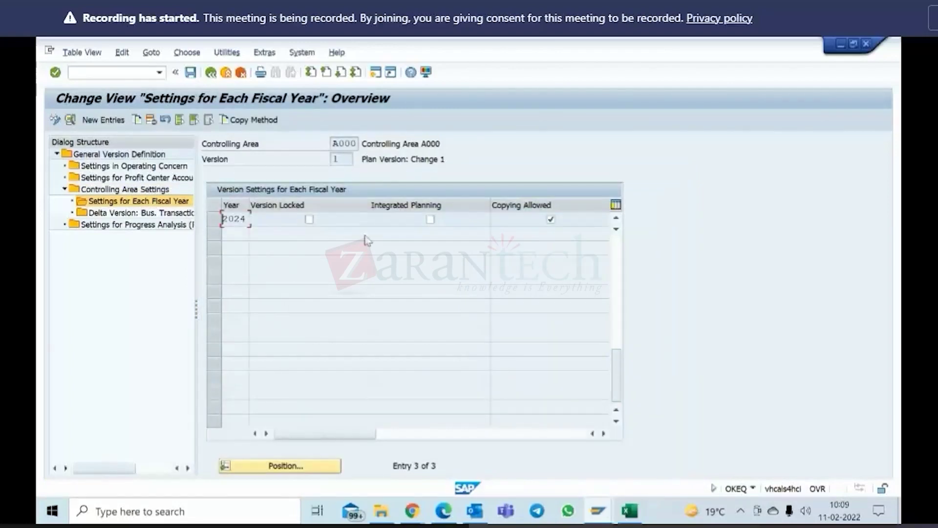
scroll(409, 313, "up", 2)
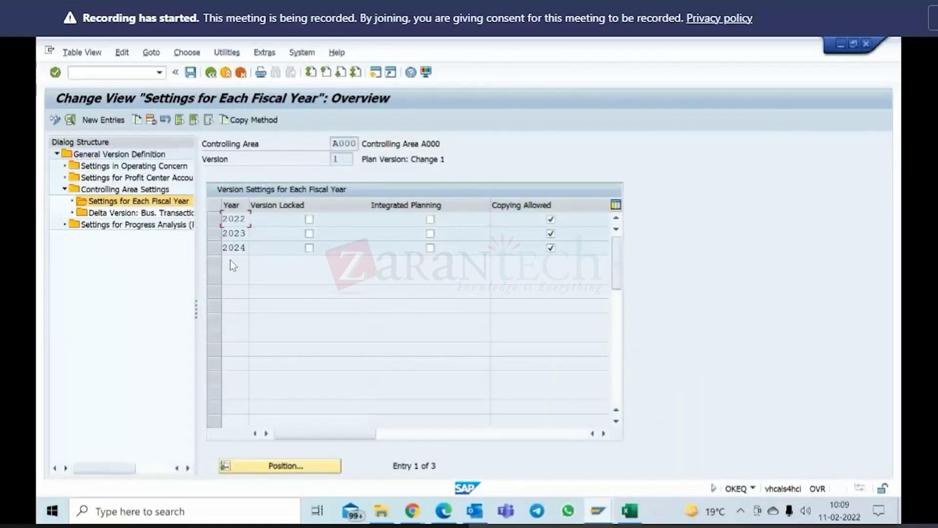
left_click(211, 75)
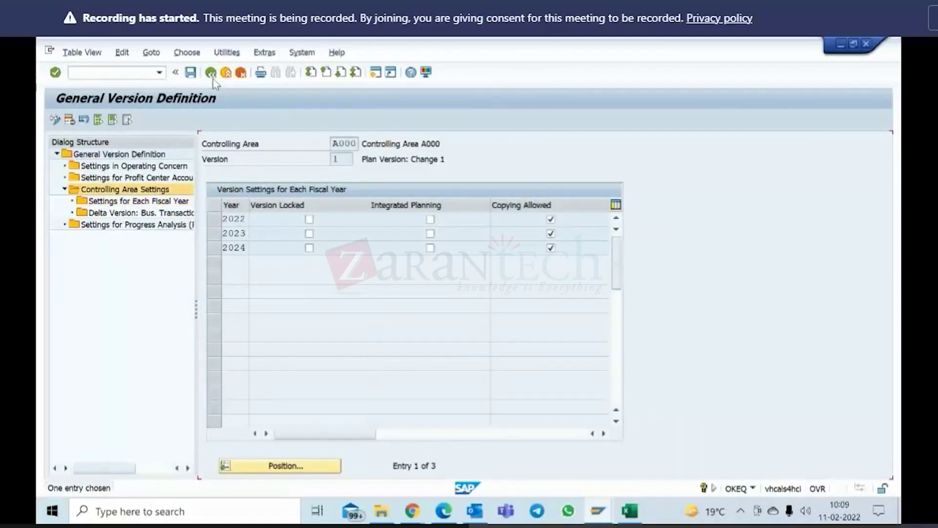
left_click(212, 74)
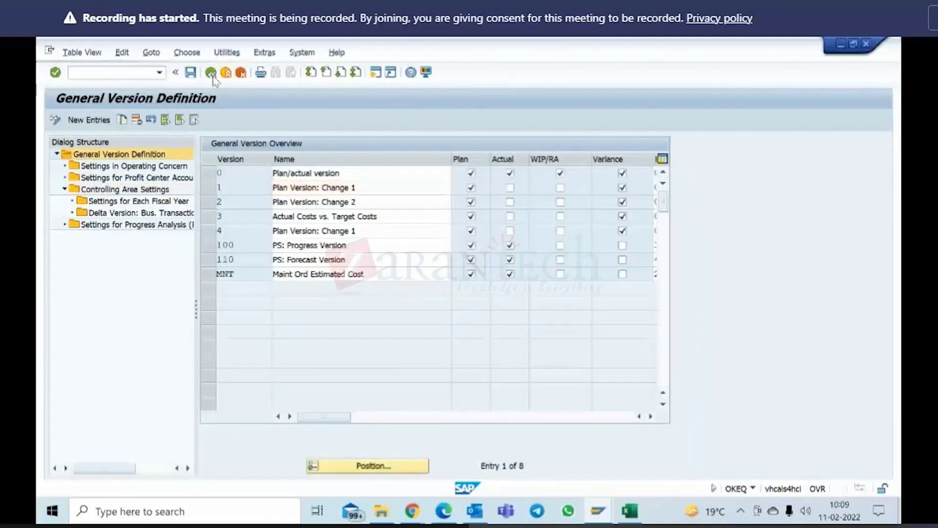
left_click(212, 73)
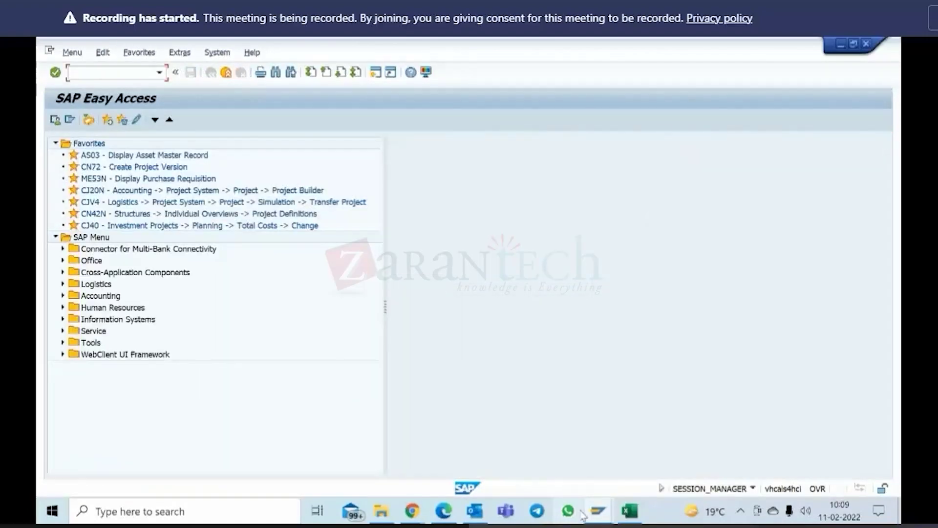
Step: Look at the Copy Planning detail list, and reopen transaction OKEQ in the SAP Easy Access session
left_click(598, 511)
left_click(207, 453)
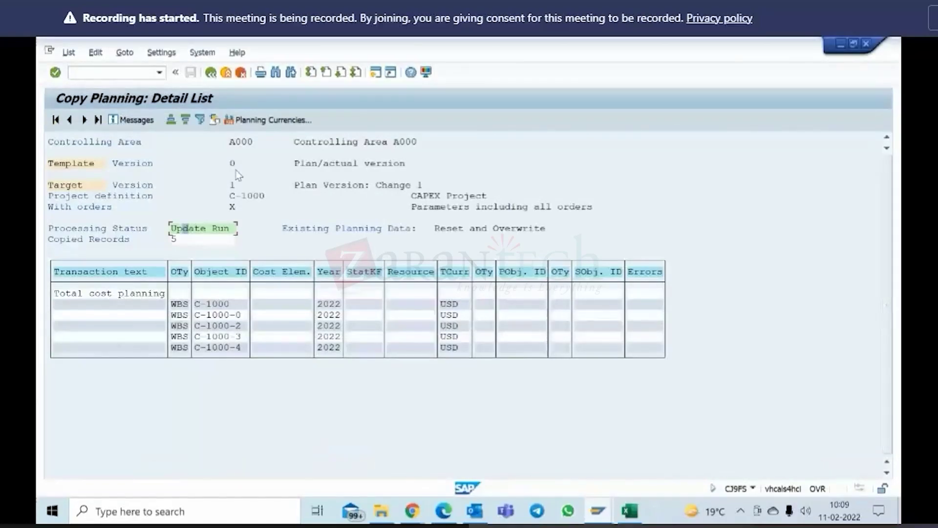
left_click(598, 514)
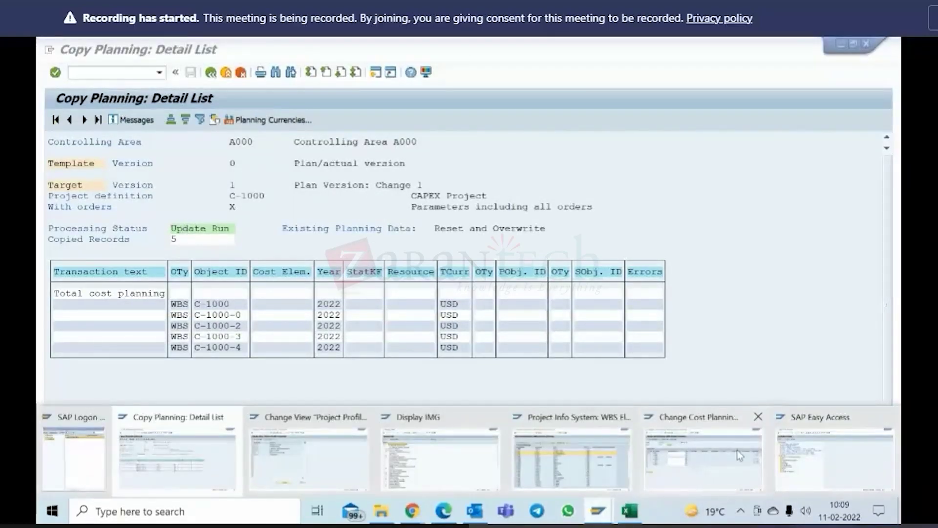
left_click(835, 460)
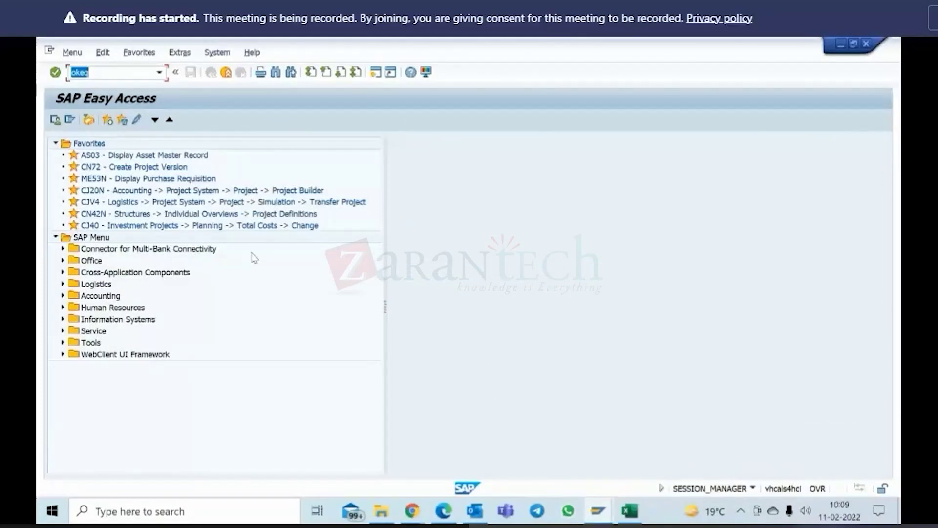
key("Return")
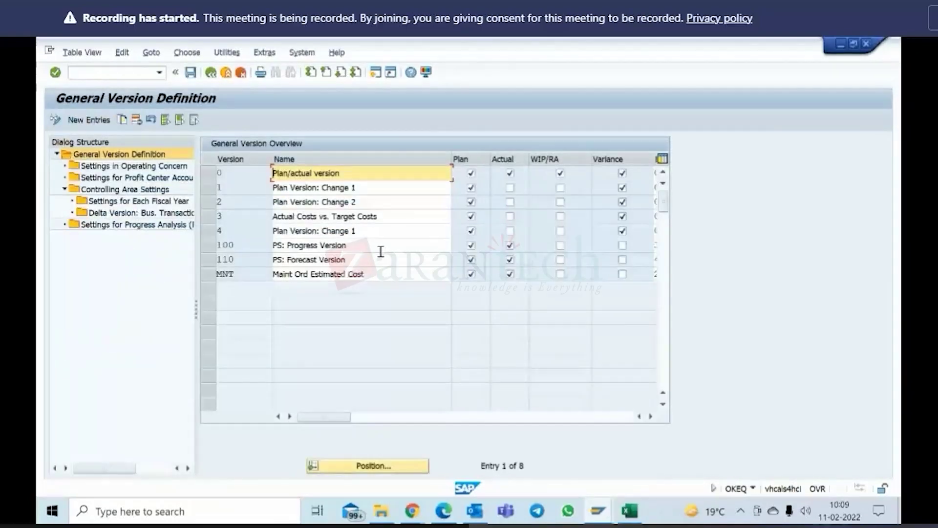
Step: Review the fiscal years maintained for version 0 in controlling area A000, and return to the General Version Overview
left_click(210, 174)
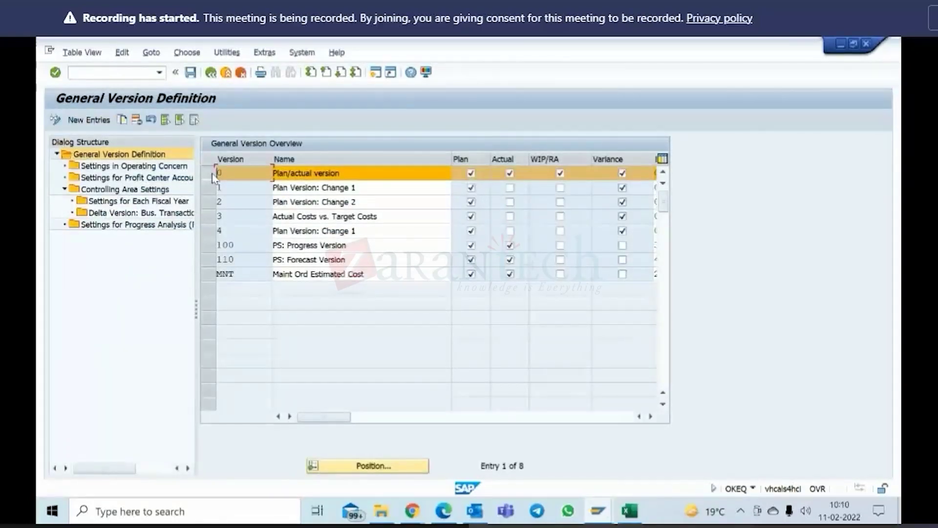
double_click(154, 190)
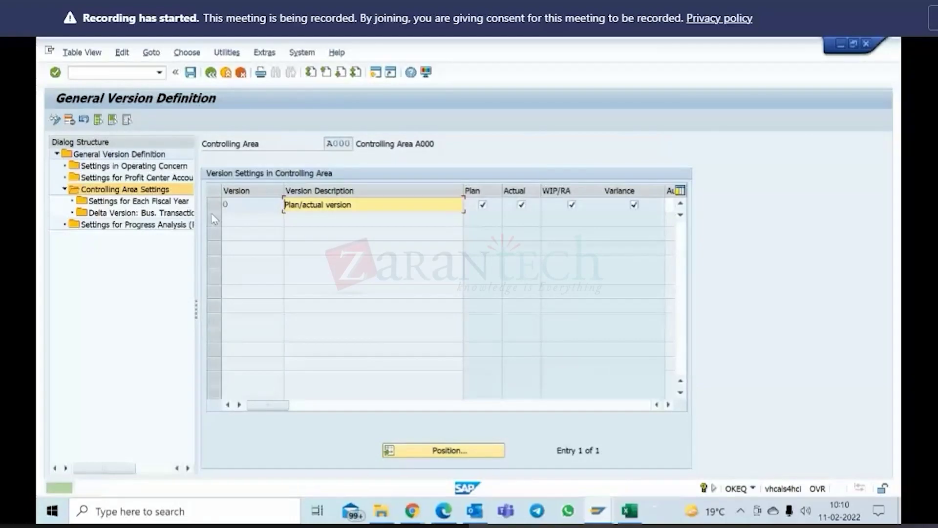
left_click(210, 205)
double_click(126, 204)
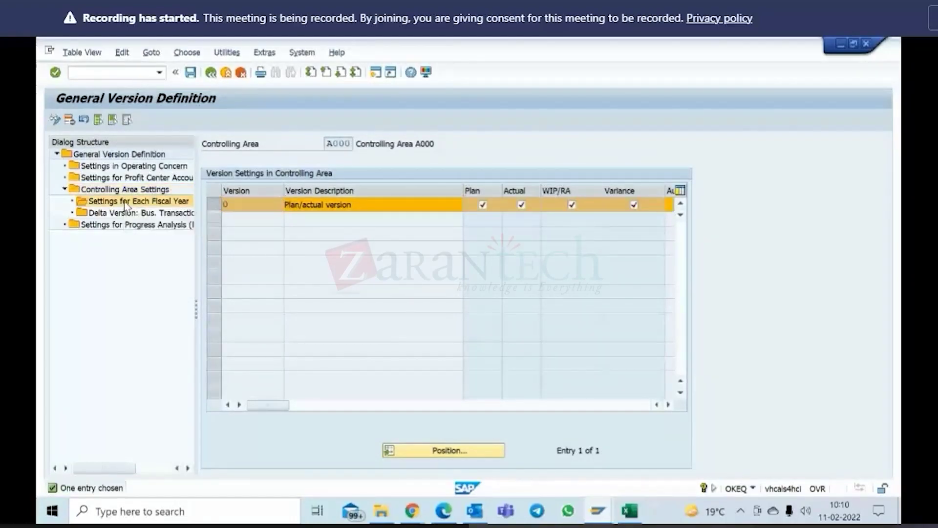
scroll(293, 331, "down", 17)
scroll(295, 337, "down", 9)
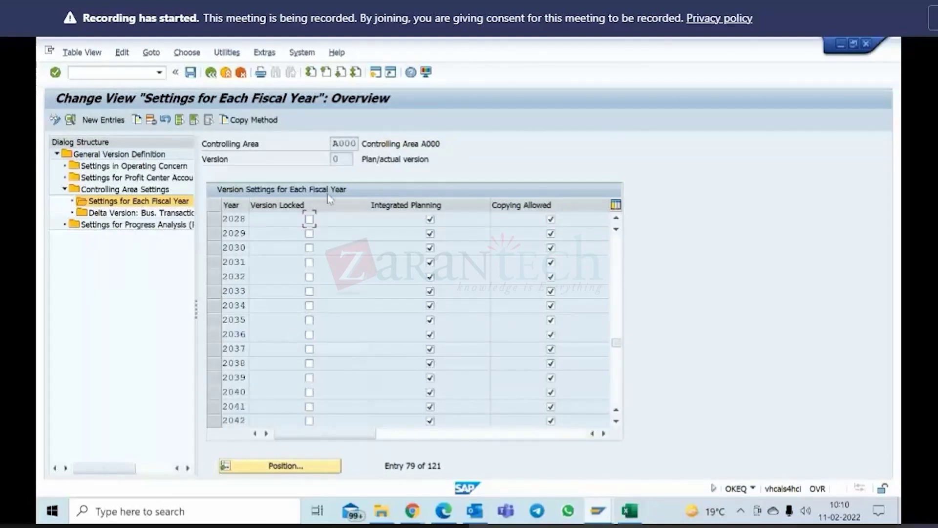
scroll(257, 330, "down", 3)
scroll(256, 335, "down", 6)
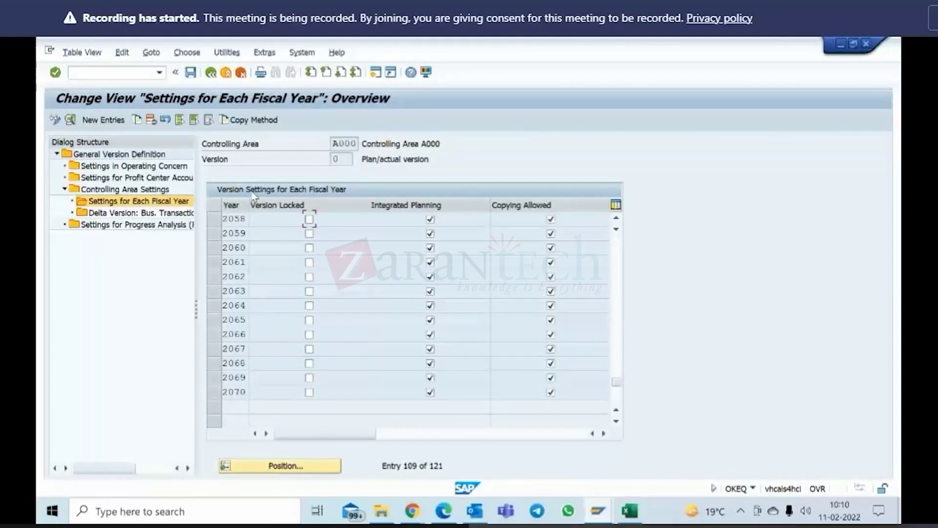
left_click(211, 73)
left_click(210, 73)
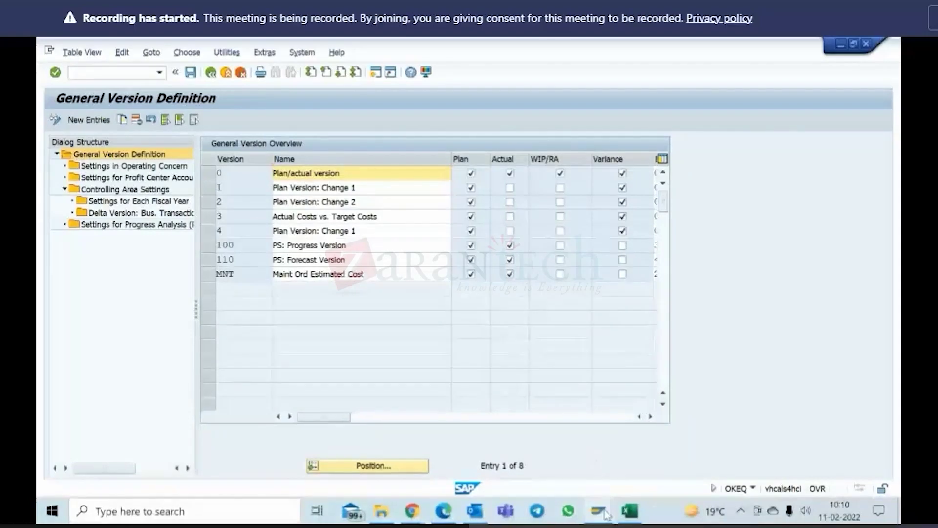
Step: Leave the Copy Planning detail list and try to rerun the C-1000 copy from version 0 to version 1
mouse_move(605, 512)
left_click(270, 456)
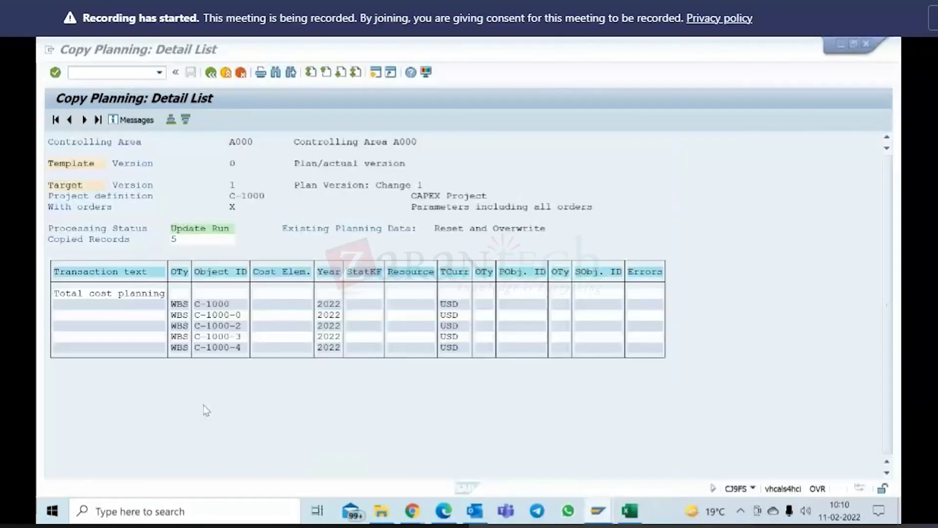
left_click(210, 73)
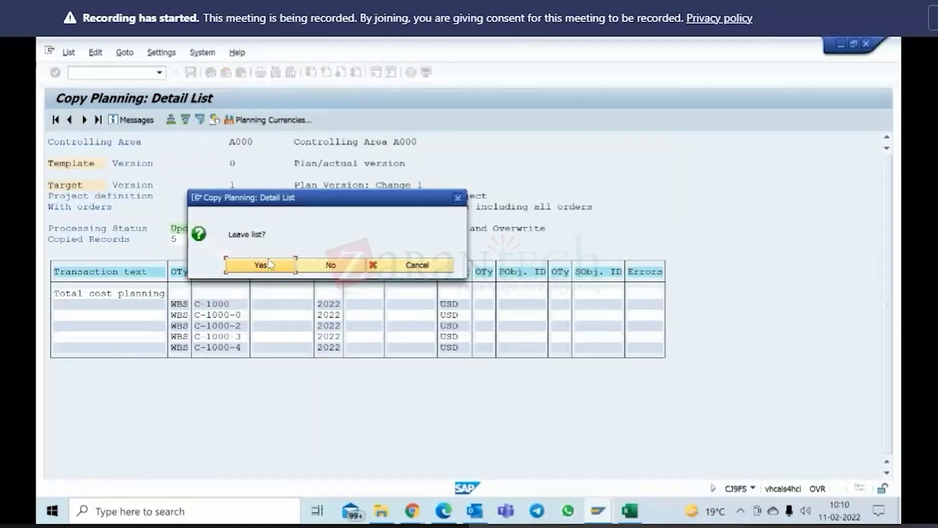
left_click(319, 269)
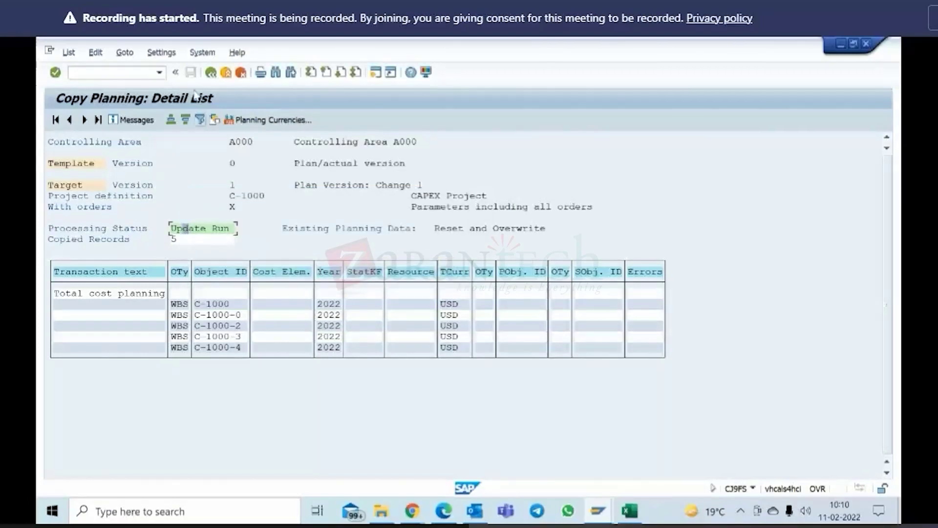
left_click(211, 73)
left_click(259, 265)
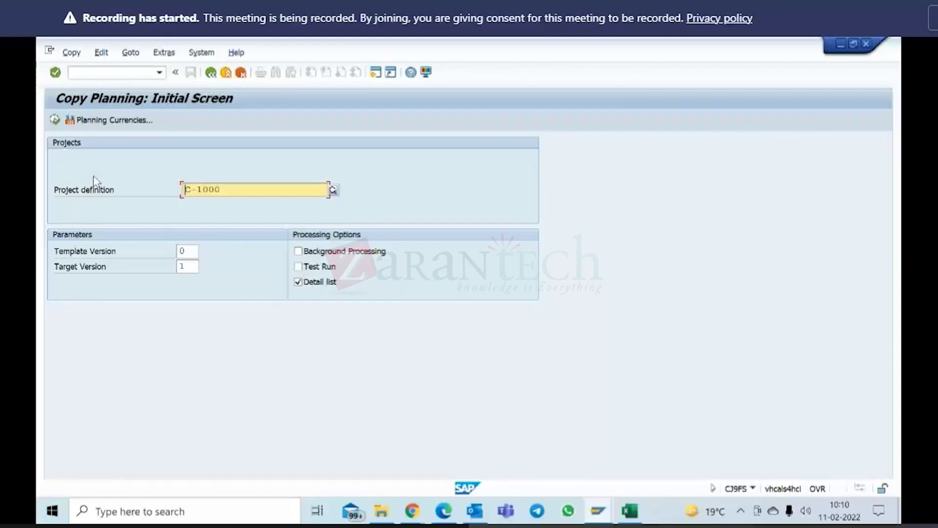
left_click(56, 121)
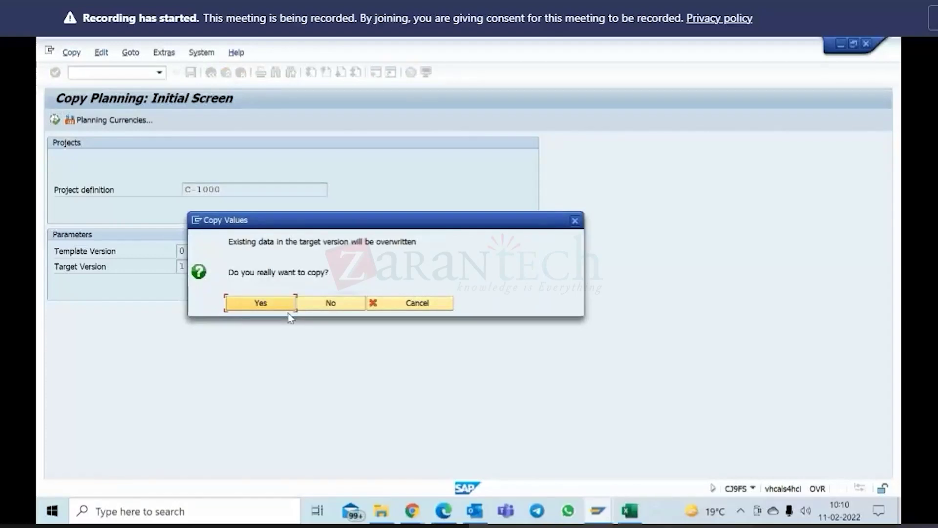
left_click(275, 303)
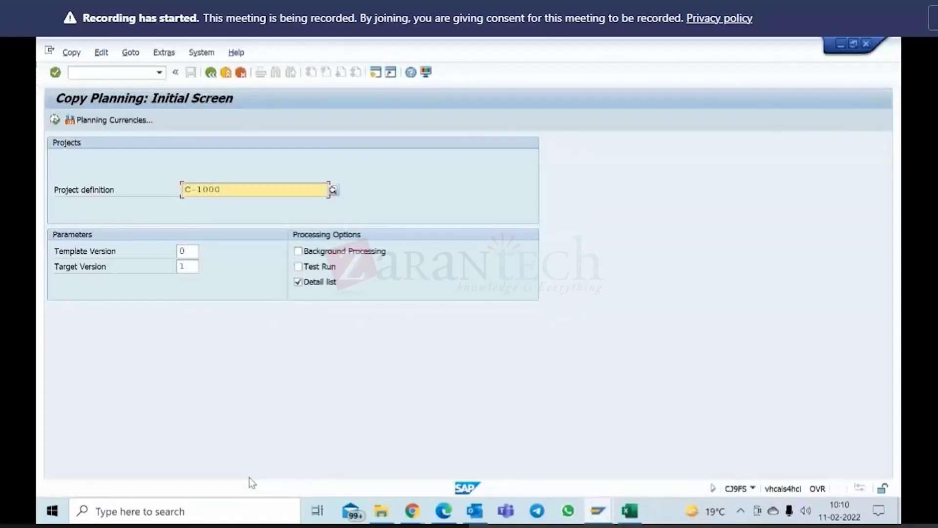
Step: Switch to the Change Cost Planning session of project C-1000 and exit it to SAP Easy Access
mouse_move(597, 511)
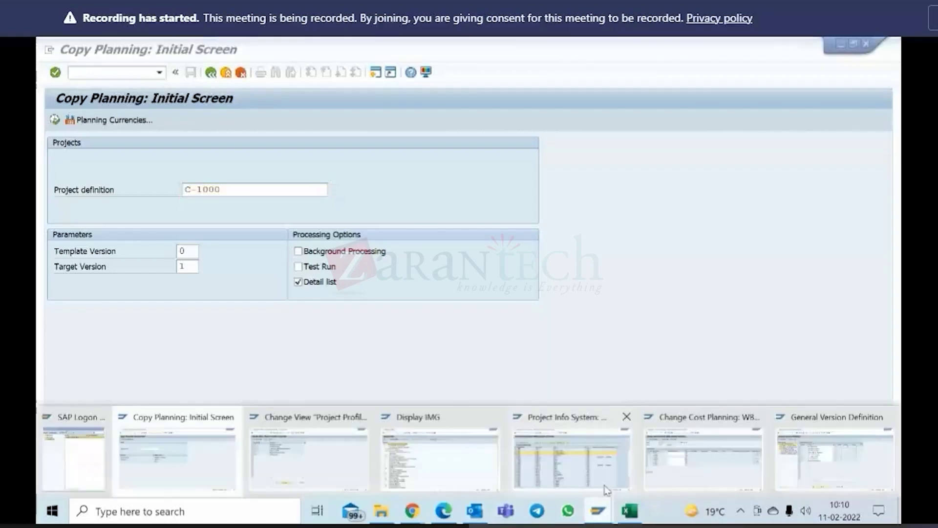
left_click(700, 444)
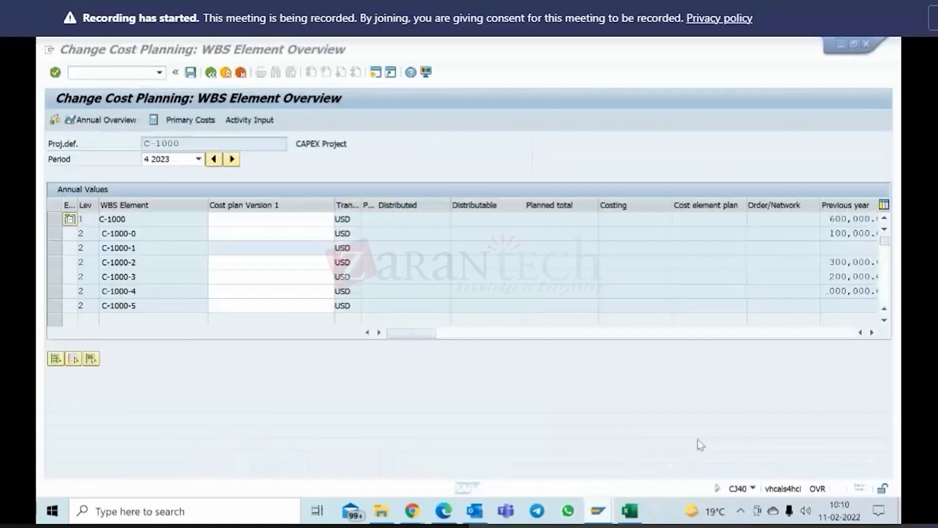
left_click(226, 72)
Step: Return to the Copy Planning session and try again to copy C-1000 planning from version 0 to version 1, overwriting existing data
left_click(593, 511)
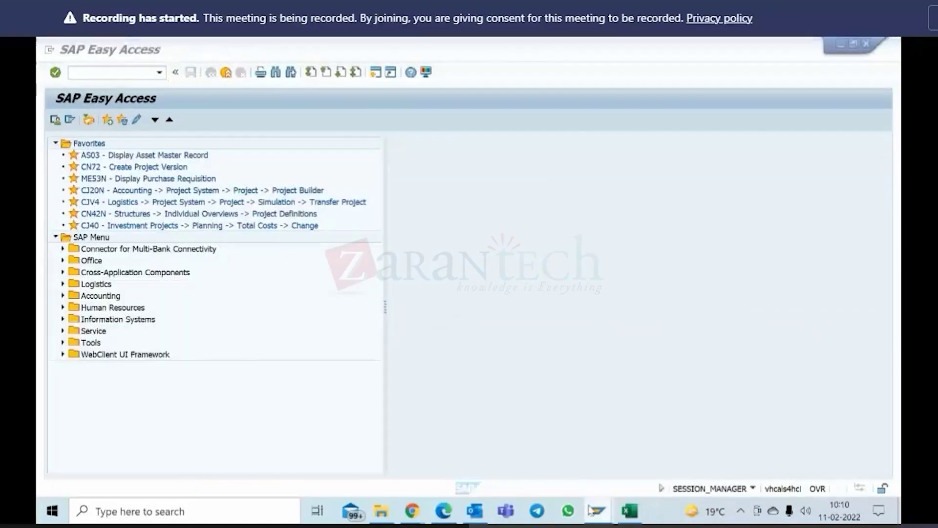
left_click(177, 461)
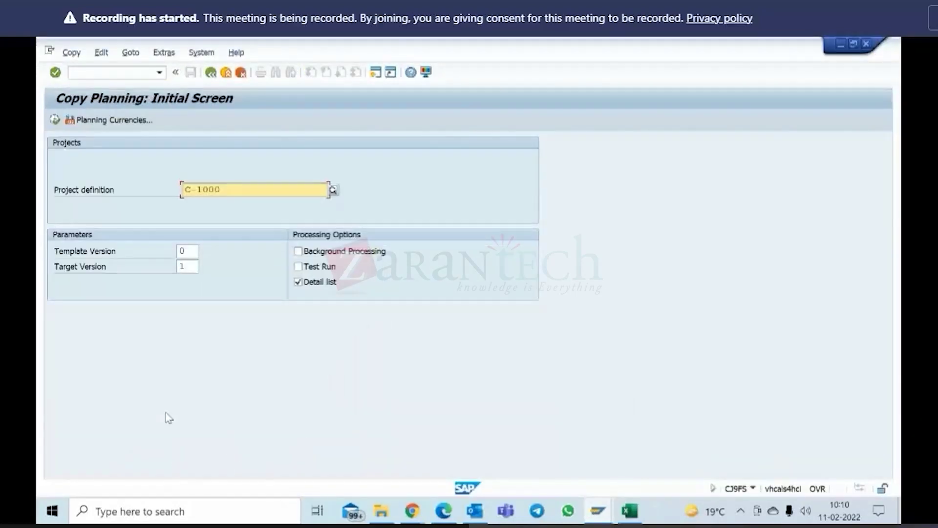
left_click(55, 120)
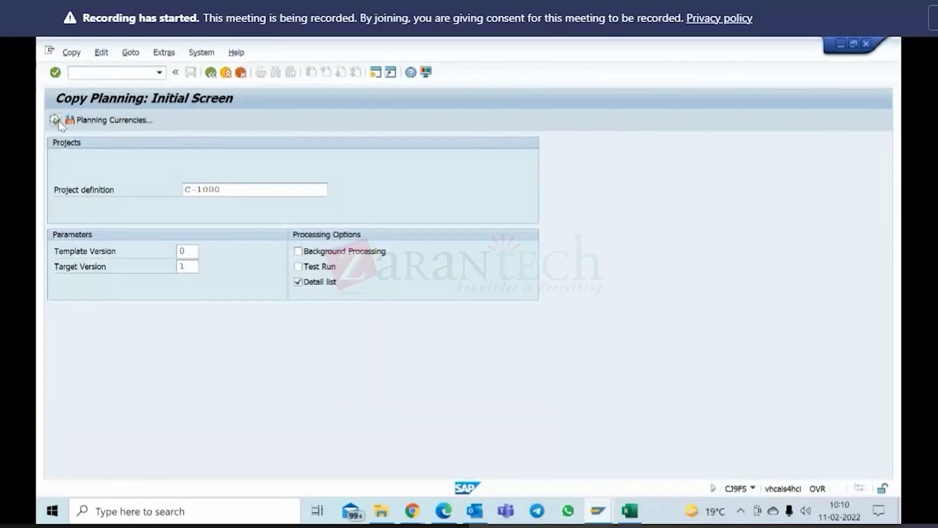
left_click(288, 303)
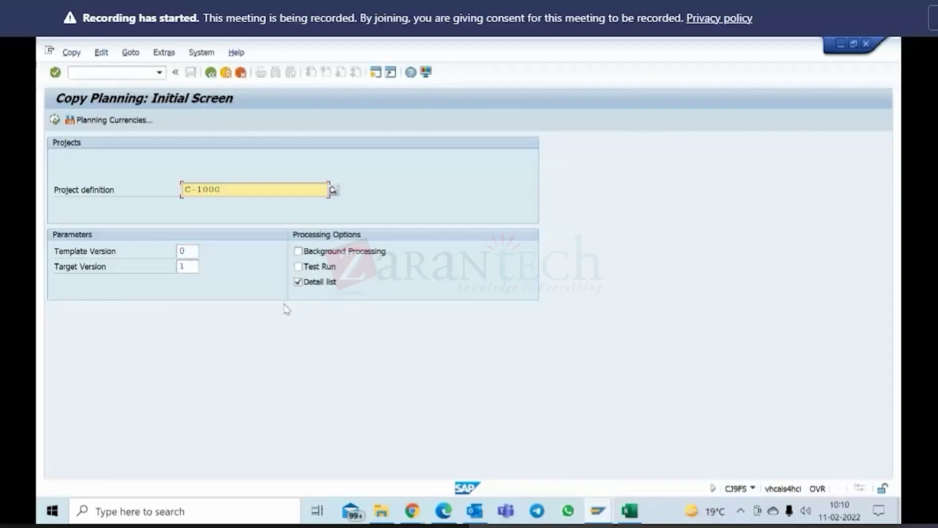
Step: Switch to the General Version Definition session and exit it to SAP Easy Access
left_click(599, 511)
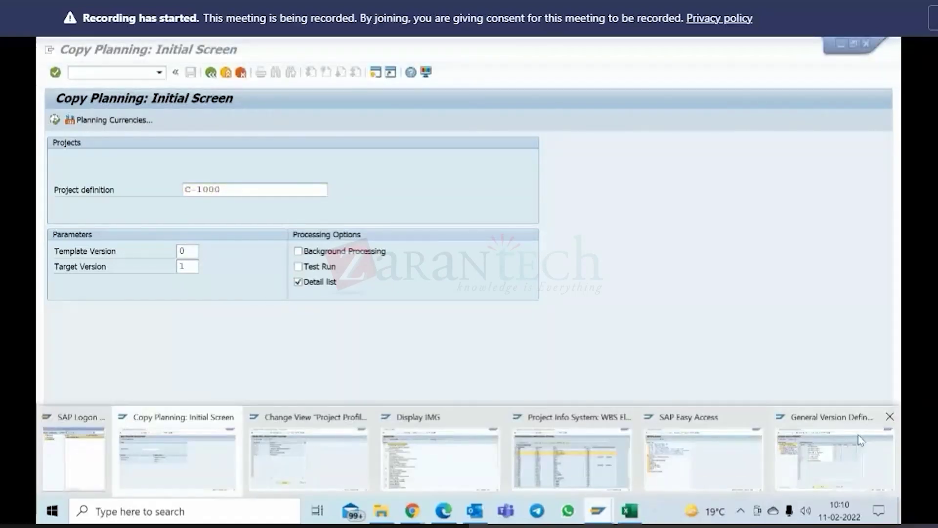
left_click(826, 459)
left_click(227, 73)
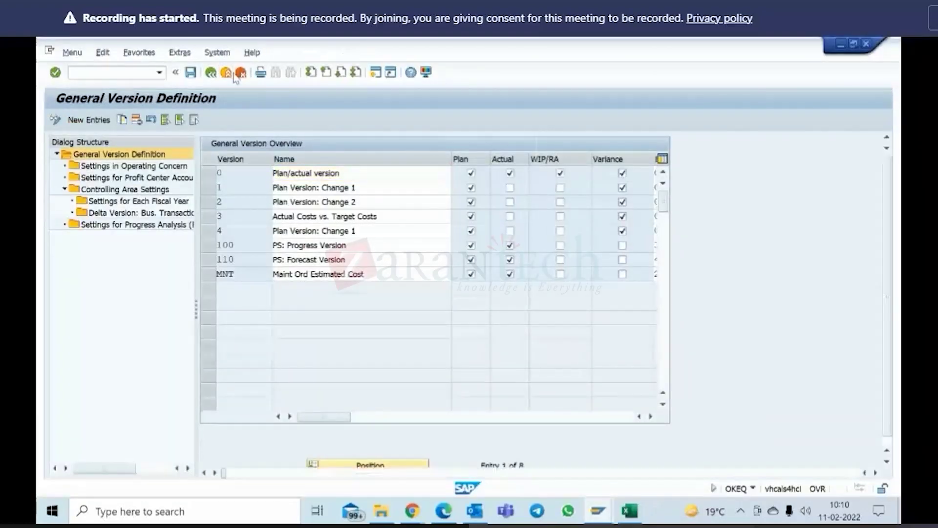
Step: Switch to the Copy Planning session and rerun the copy of C-1000 from version 0 to version 1, agreeing to overwrite existing data
mouse_move(599, 511)
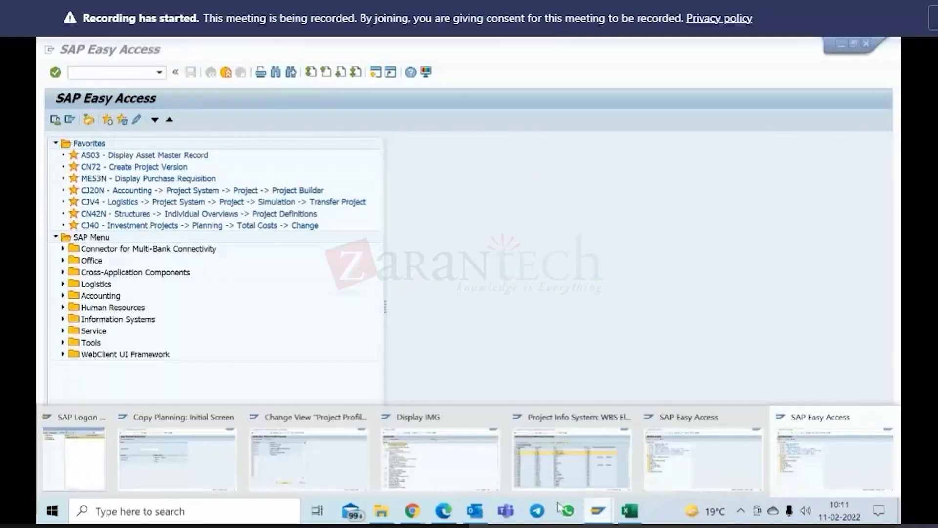
left_click(332, 455)
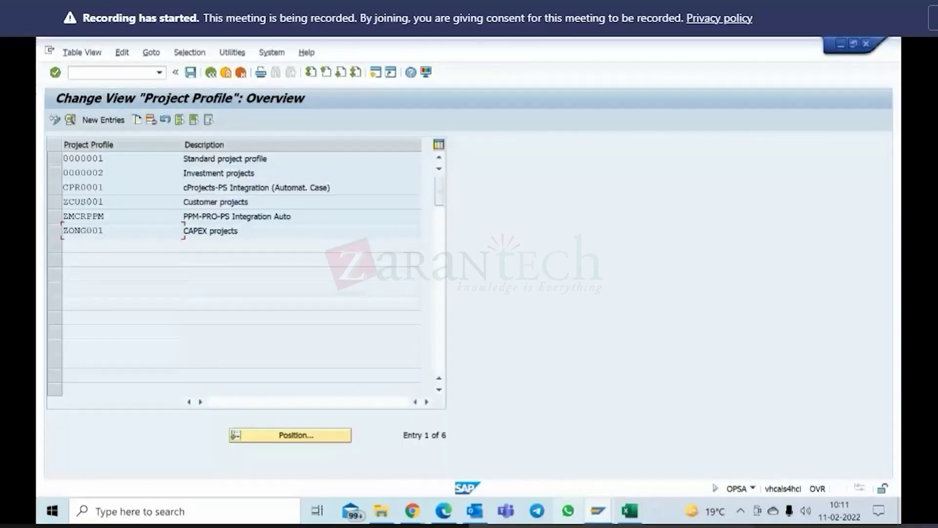
left_click(592, 513)
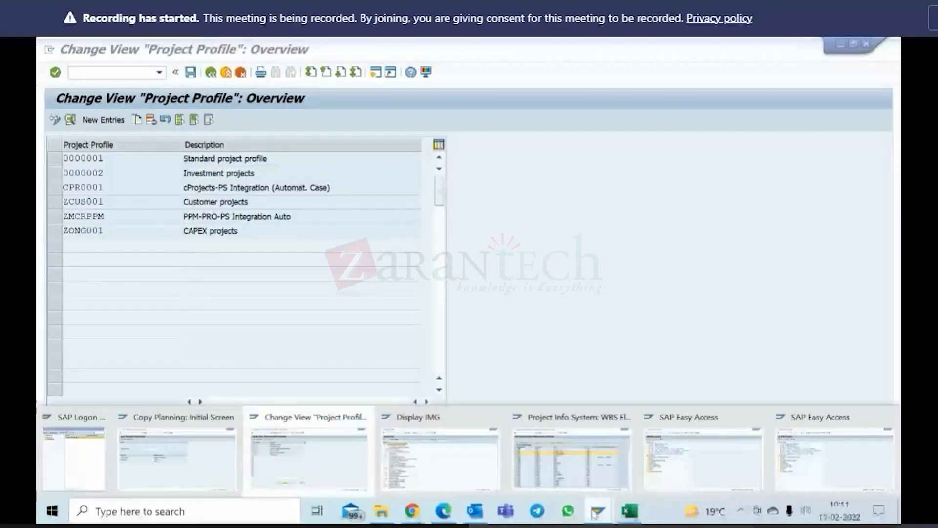
left_click(236, 471)
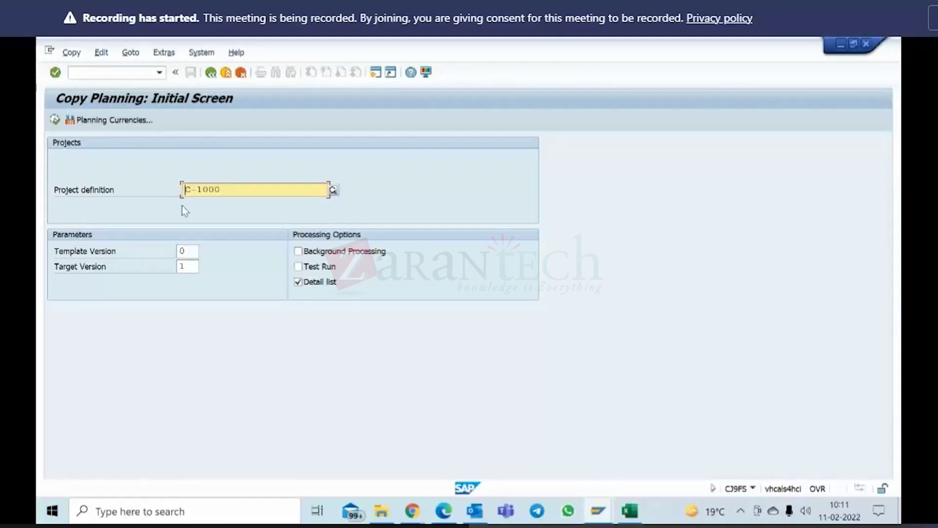
left_click(54, 119)
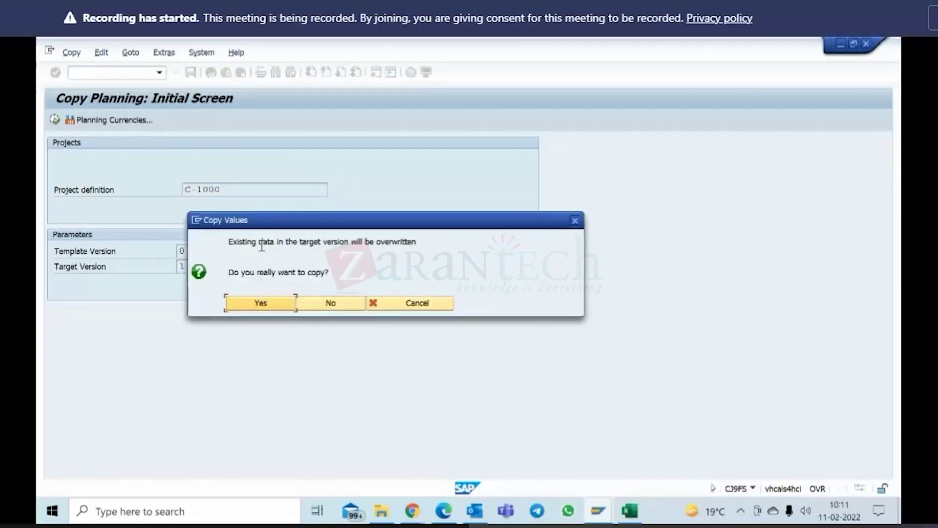
left_click(263, 302)
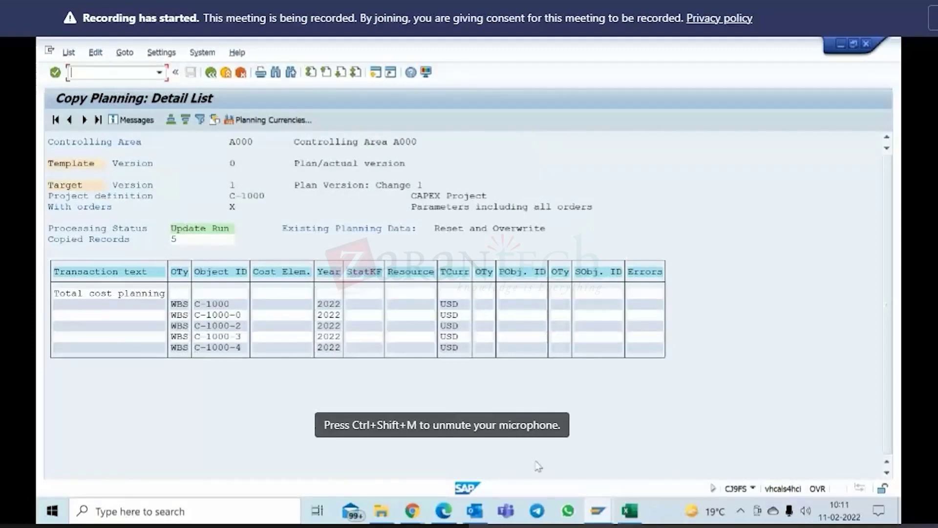
Step: Start CJ41 in a free SAP Easy Access session, display cost planning of C-1000 version 1 and change the displayed period to 2023
left_click(597, 510)
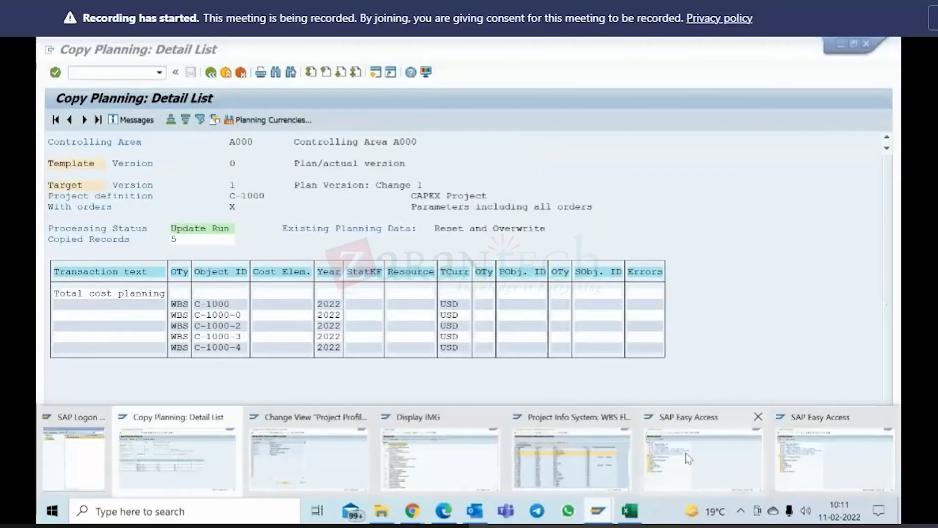
left_click(686, 453)
type("cj41")
key("Return")
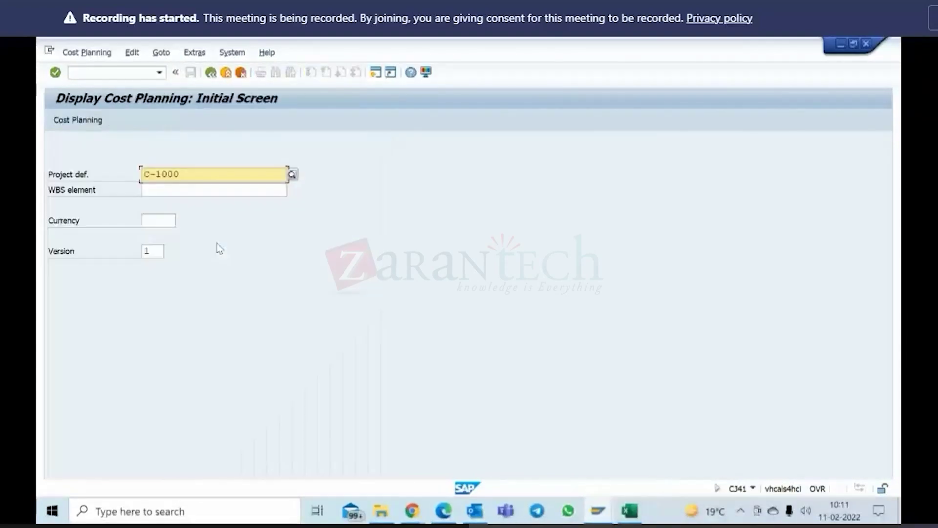
key("Return")
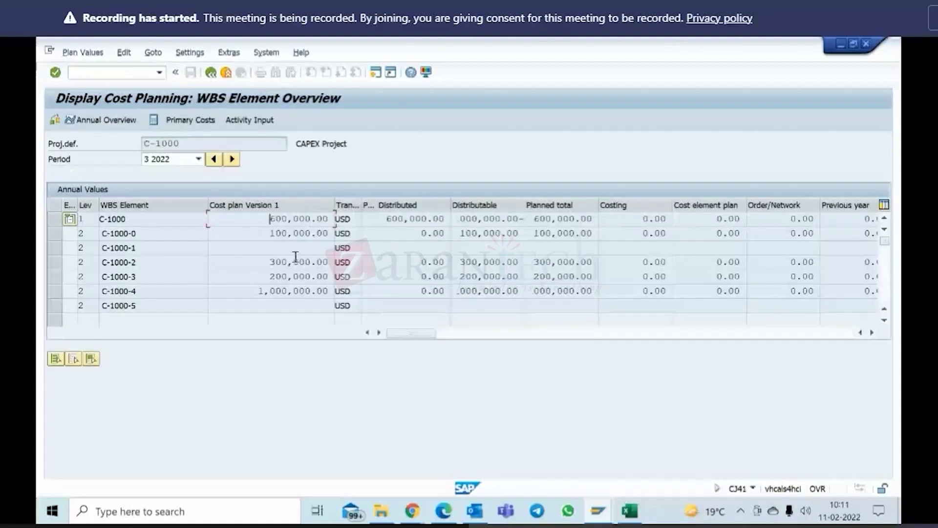
left_click(304, 221)
left_click(181, 161)
left_click(174, 227)
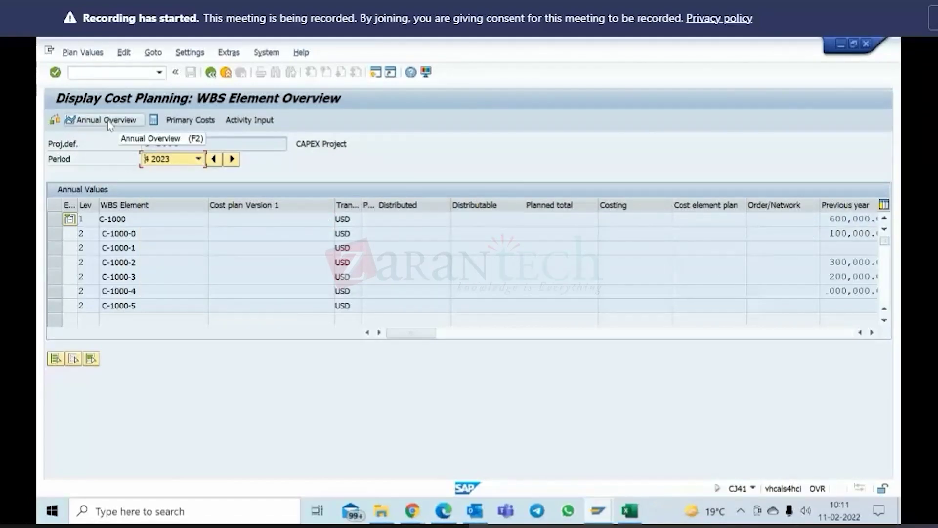
Step: Reopen the version 1 cost planning of C-1000 and check its annual overview for the top WBS element
left_click(211, 73)
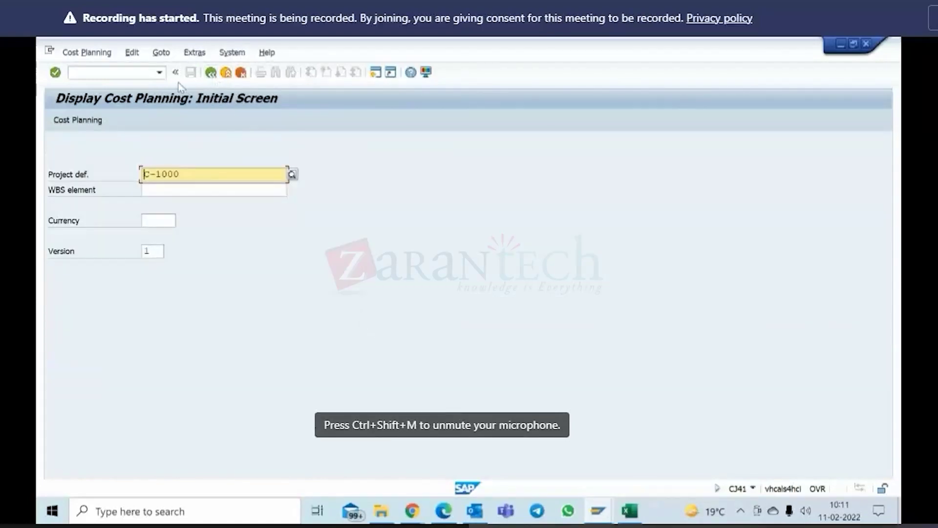
left_click(65, 125)
left_click(87, 124)
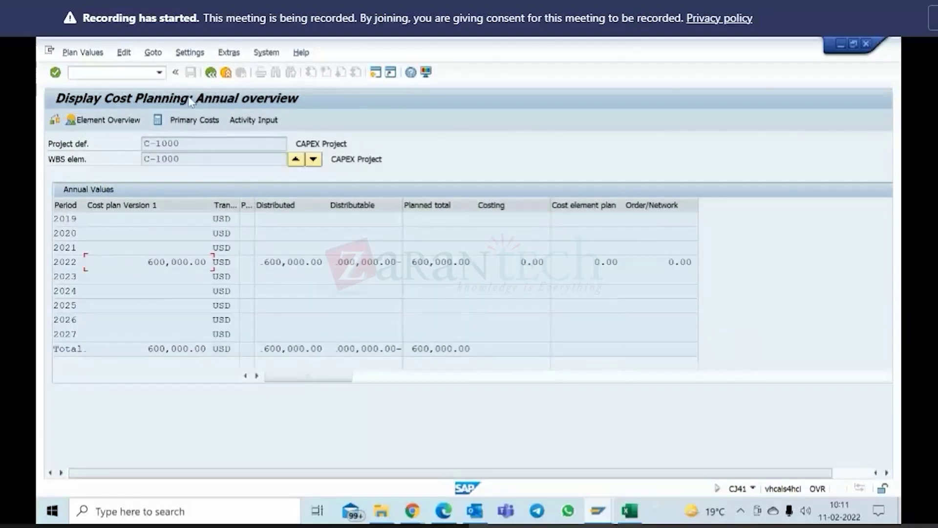
left_click(214, 74)
Step: Return to the Copy Planning session and leave its detail list for the initial screen
left_click(605, 515)
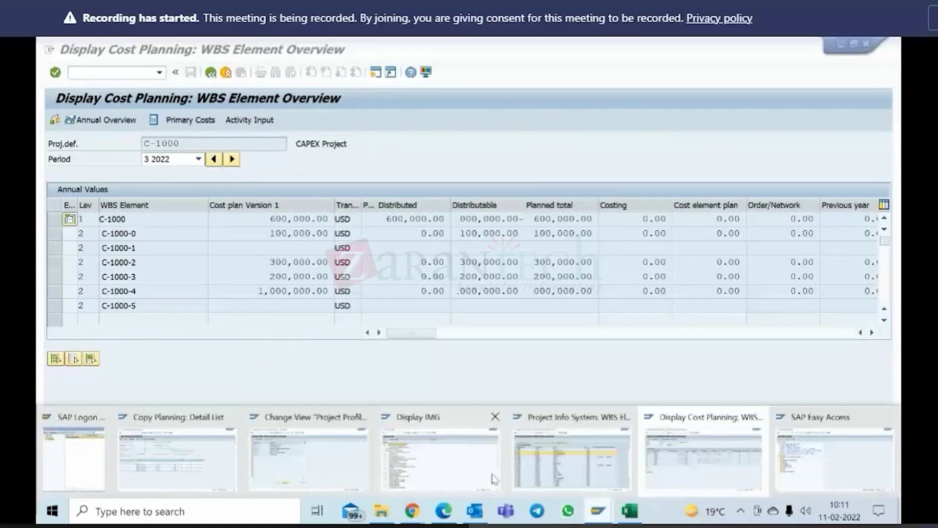
left_click(177, 459)
left_click(210, 73)
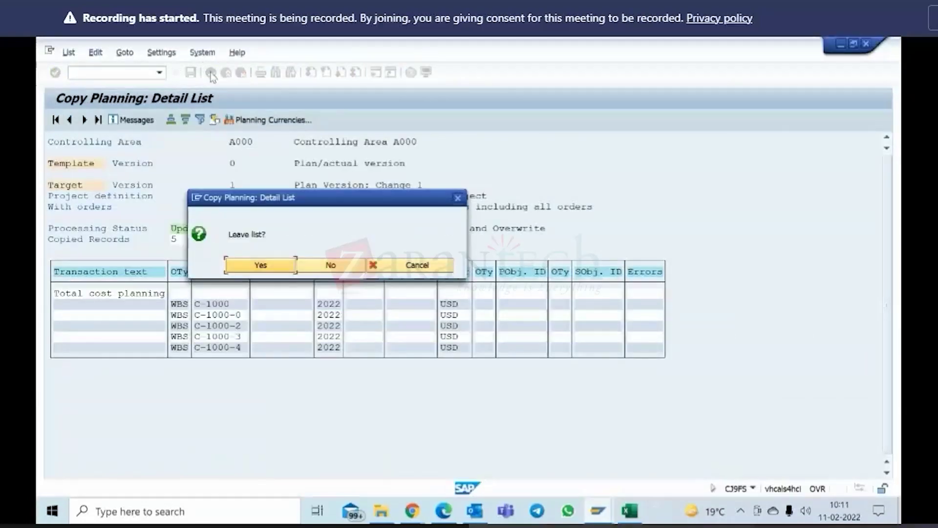
left_click(270, 268)
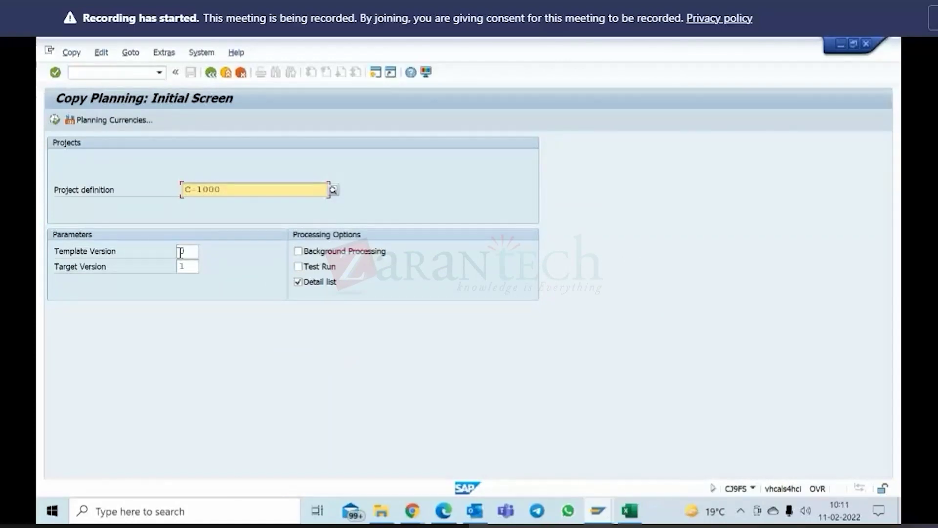
Step: Start OKEQ in the free SAP Easy Access session and open the fiscal year settings of version 0 in controlling area A000
left_click(609, 514)
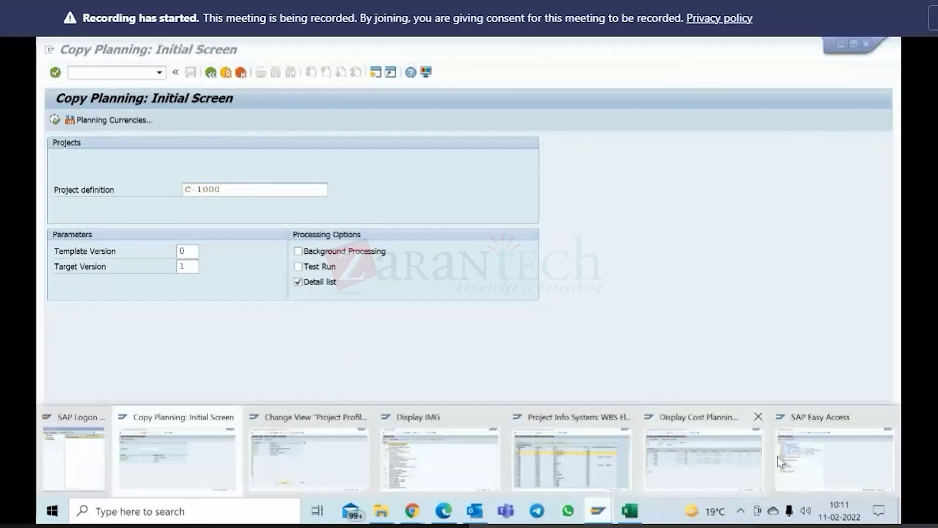
left_click(811, 439)
type("okeq")
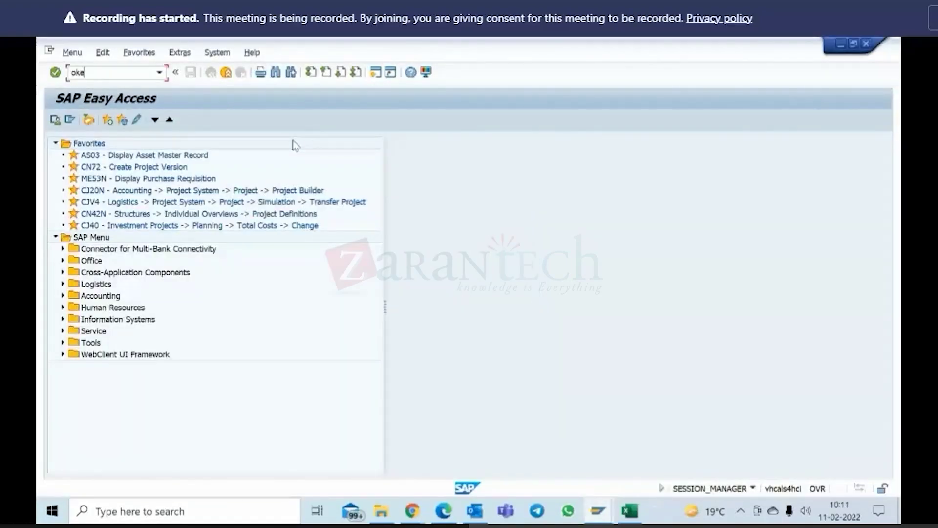
key("Return")
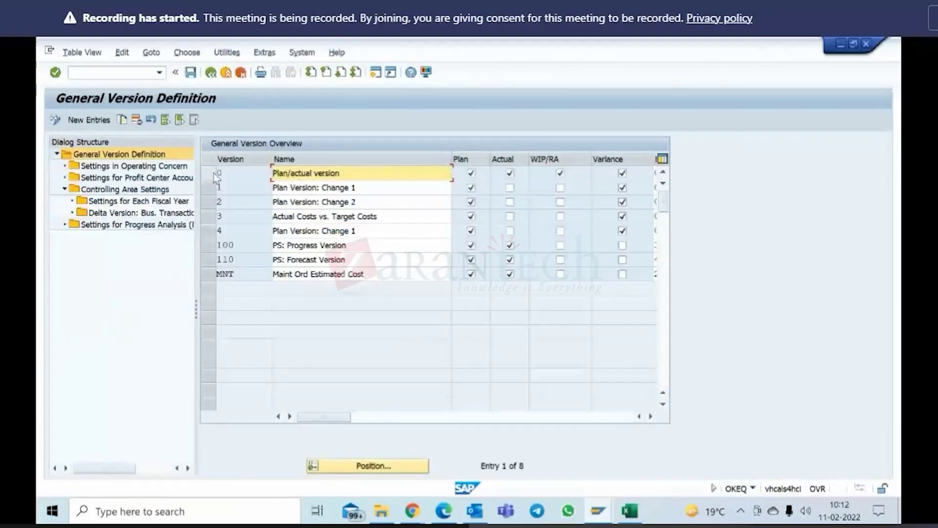
left_click(213, 173)
double_click(132, 191)
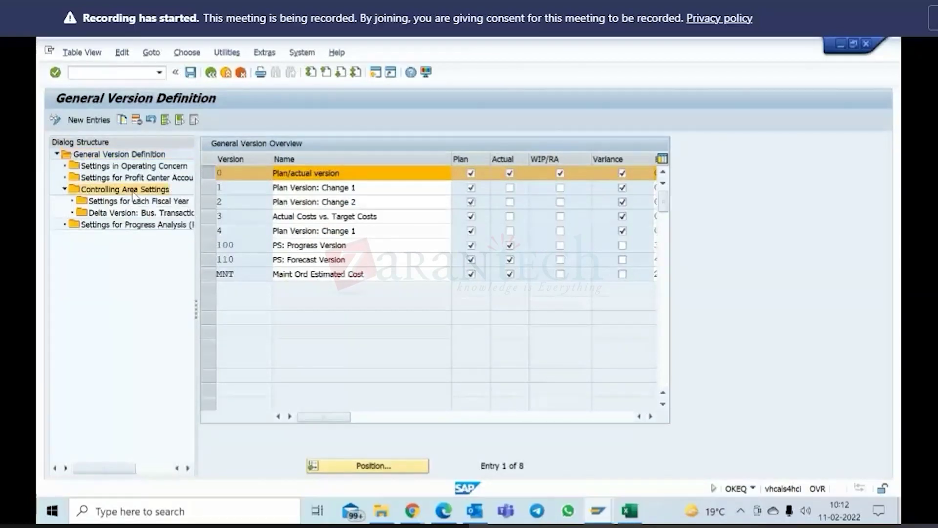
left_click(214, 205)
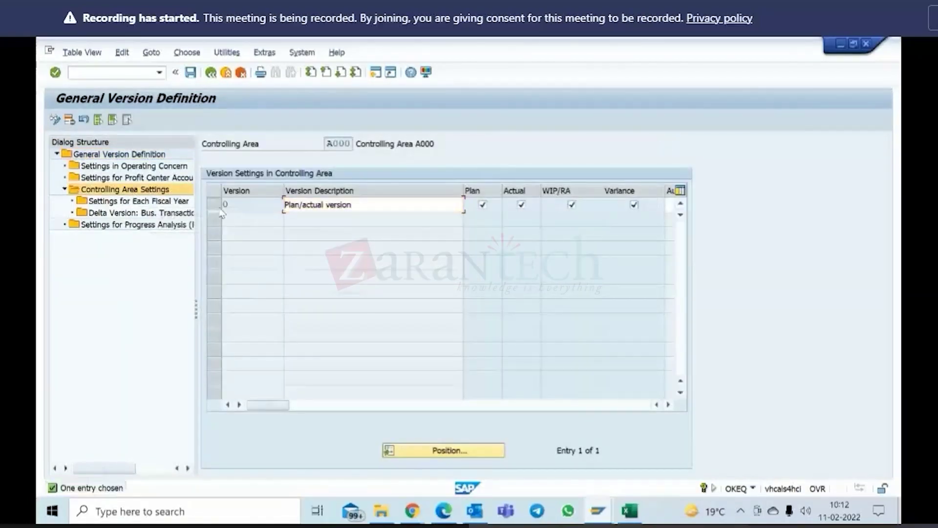
double_click(138, 201)
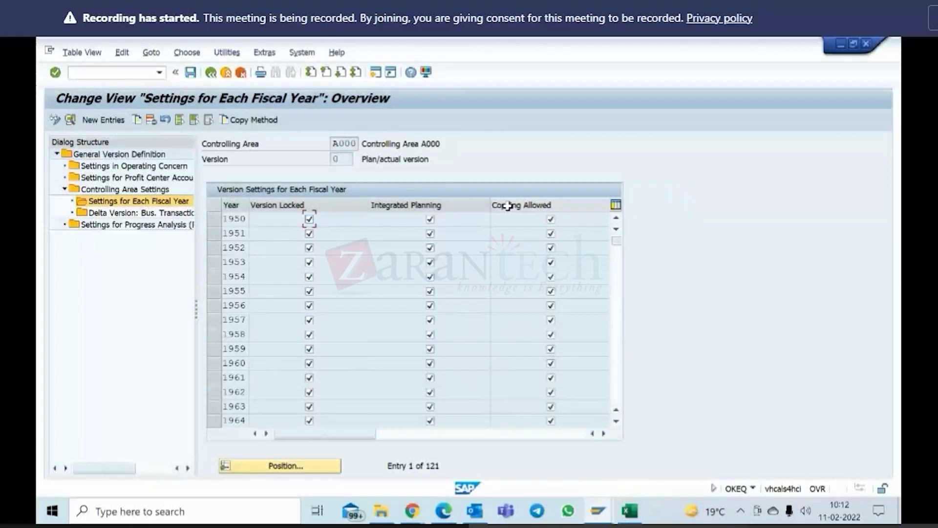
Step: Examine the planning and price calculation details of version 0 for fiscal year 2023, then return to the fiscal year overview
scroll(454, 289, "down", 7)
scroll(454, 289, "down", 17)
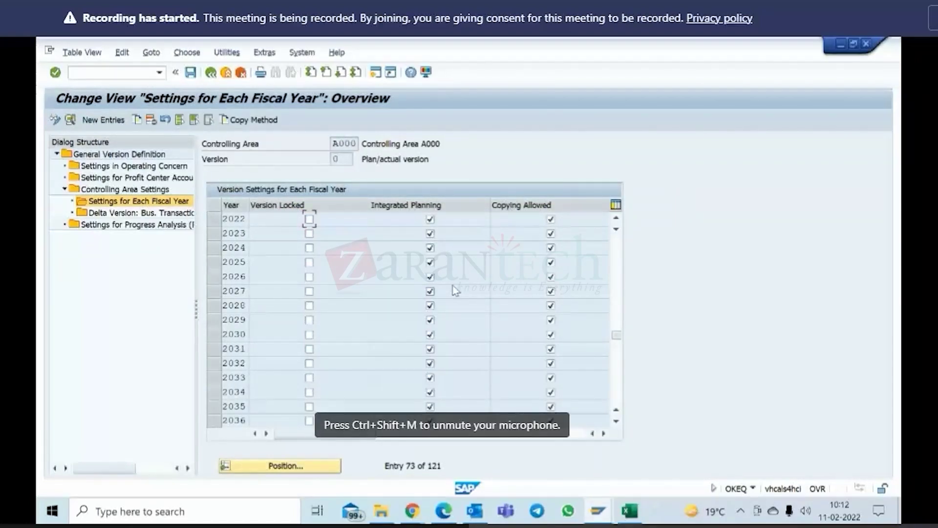
scroll(455, 289, "up", 1)
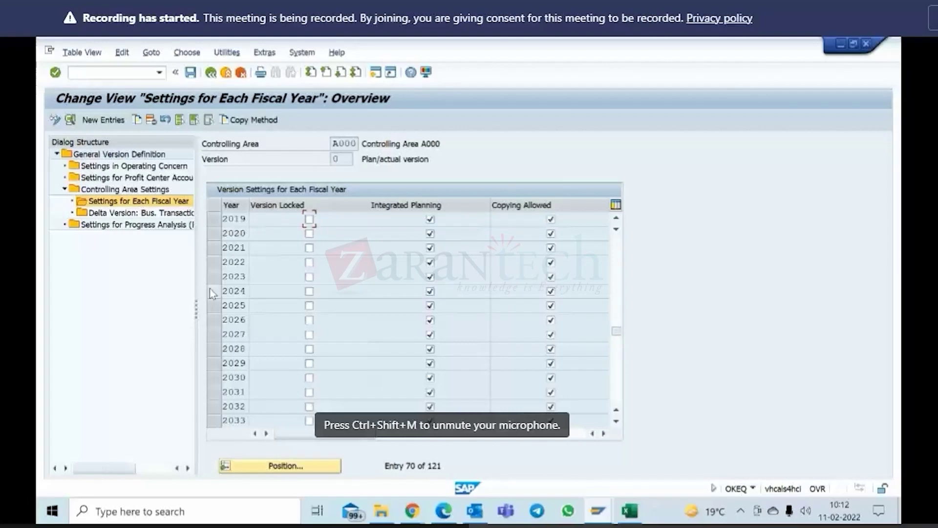
left_click(508, 271)
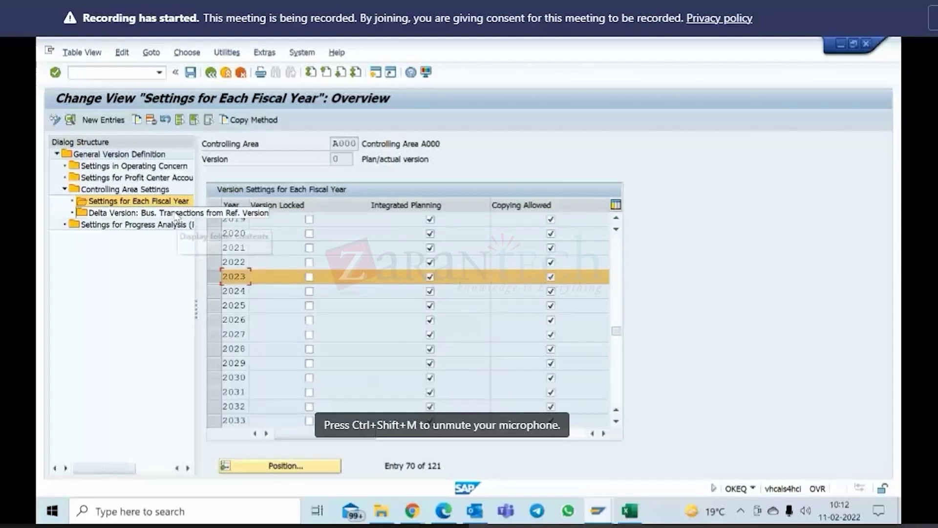
left_click(70, 119)
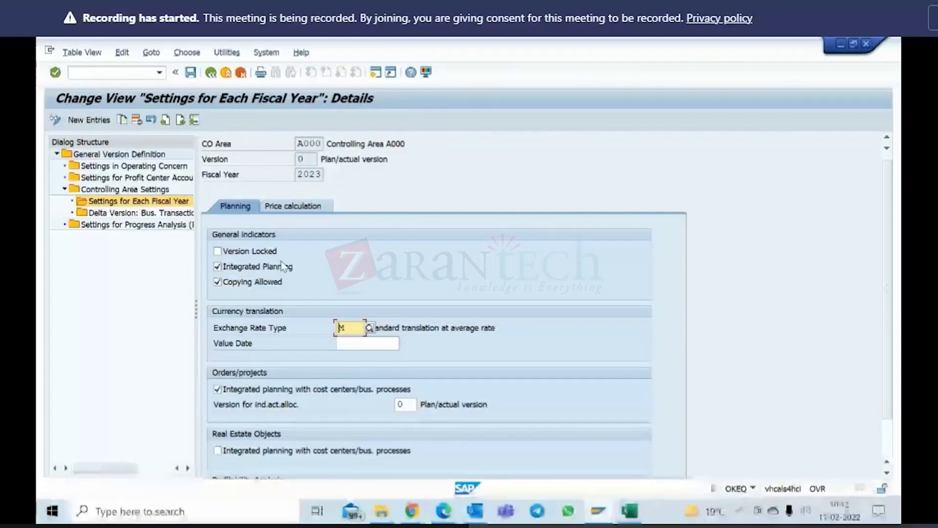
scroll(289, 253, "down", 3)
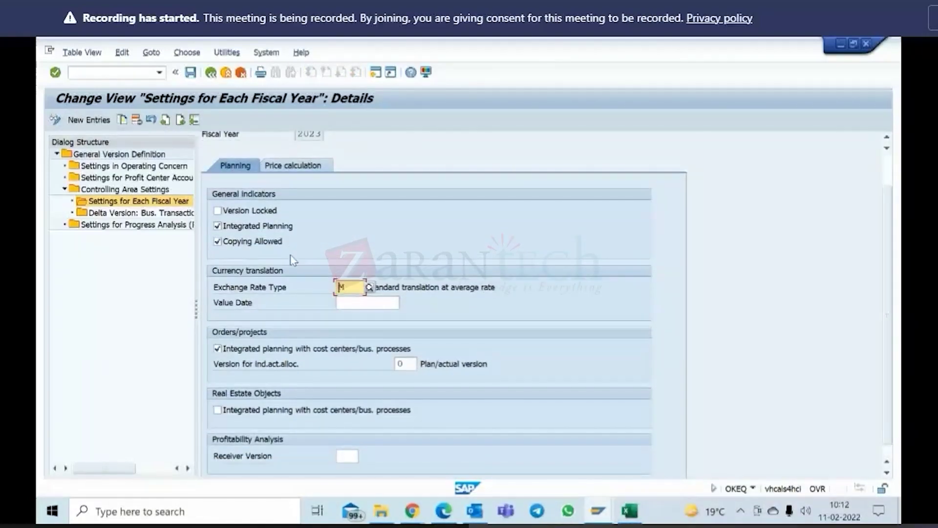
scroll(292, 265, "up", 1)
scroll(295, 266, "up", 2)
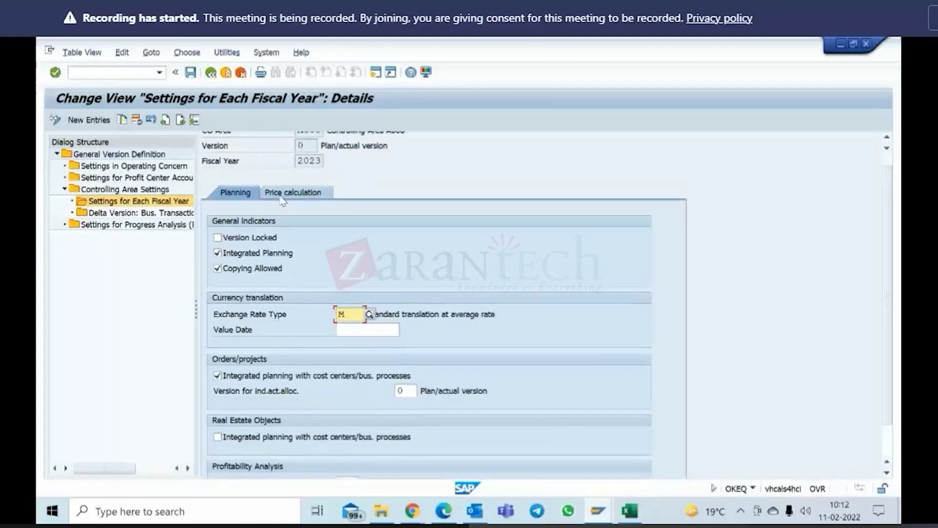
left_click(286, 204)
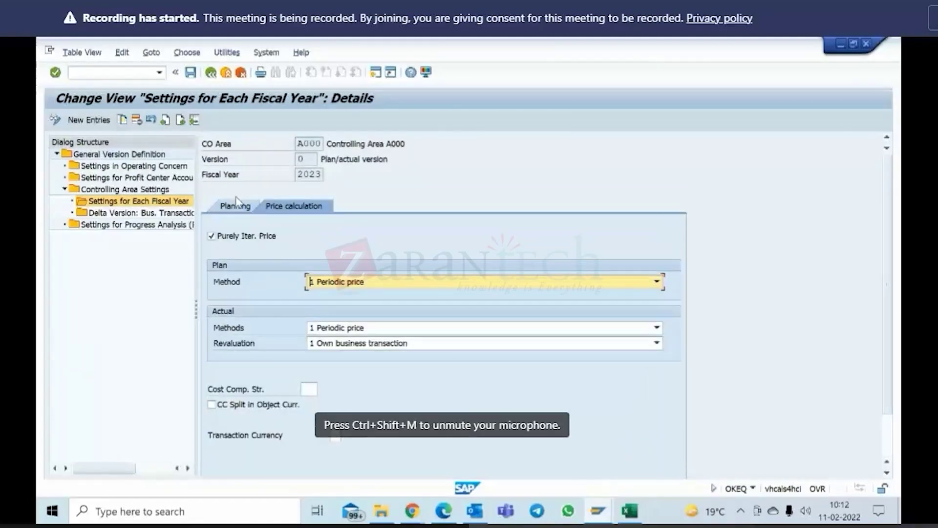
left_click(233, 207)
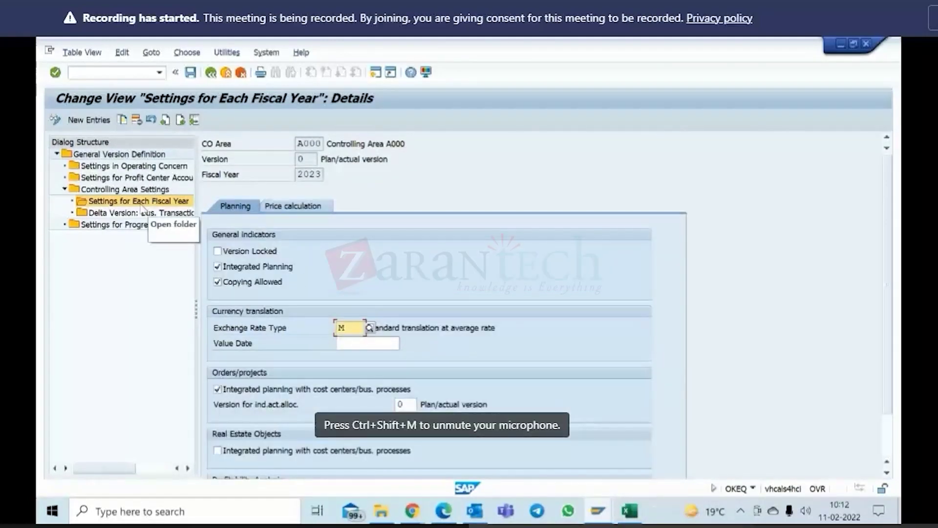
left_click(134, 192)
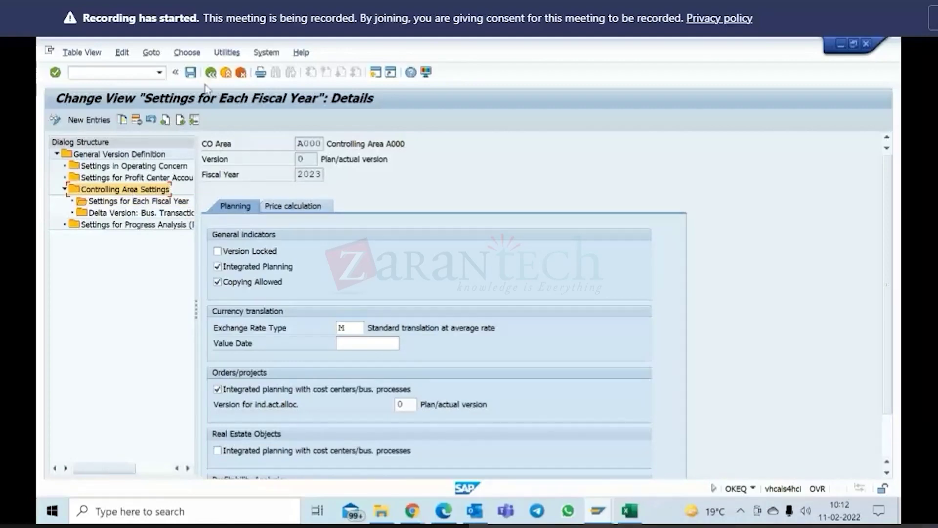
left_click(211, 74)
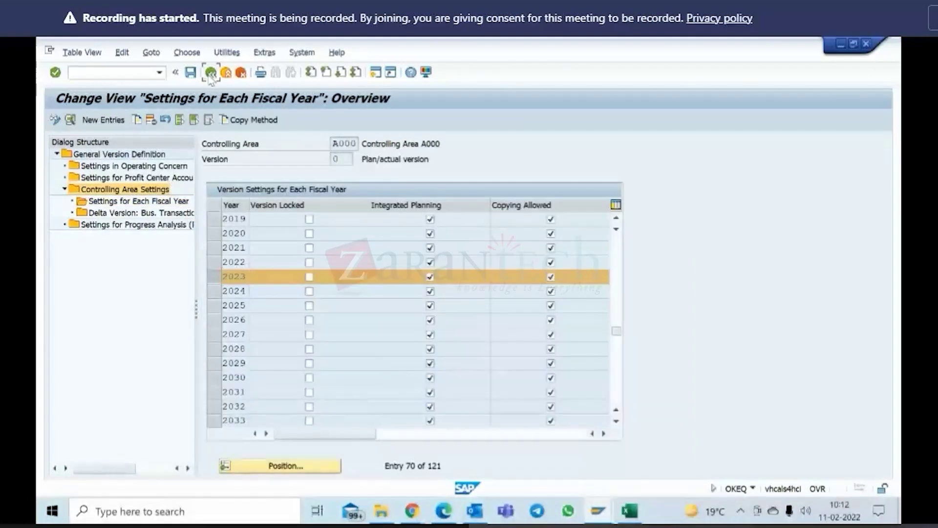
Step: Go back to the general version overview and open the fiscal year settings of version 1 in controlling area A000
left_click(211, 73)
left_click(211, 73)
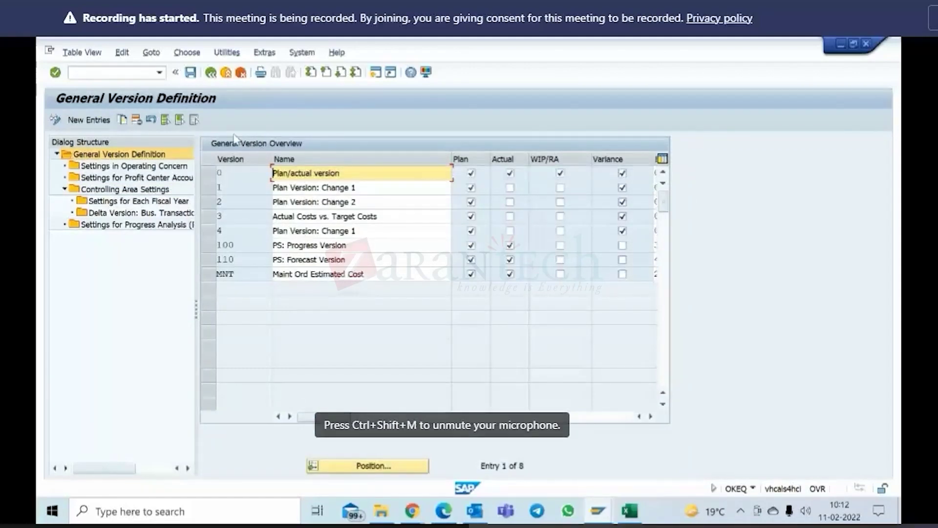
left_click(212, 189)
left_click(144, 191)
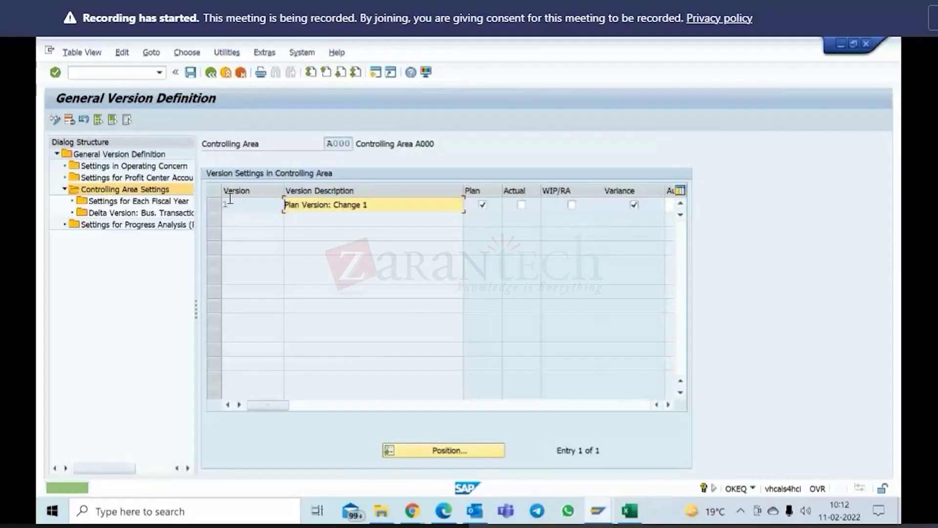
left_click(212, 206)
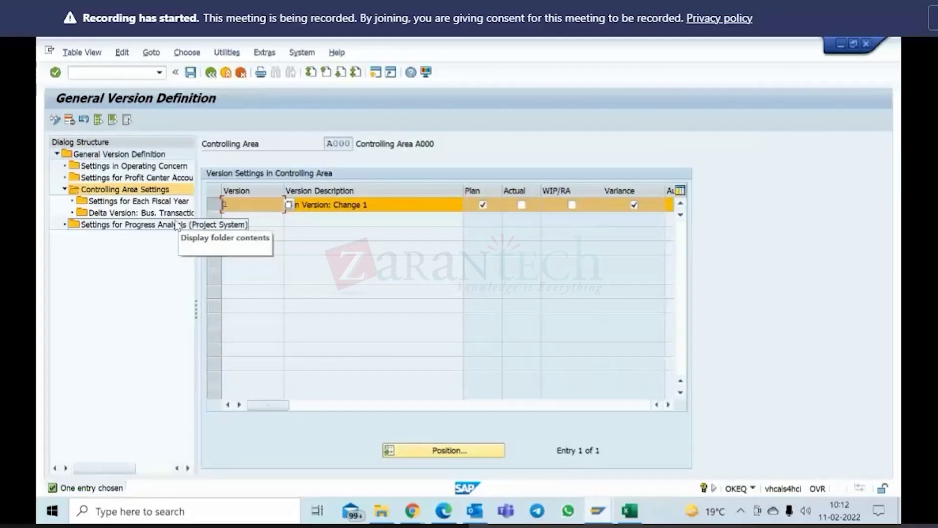
left_click(139, 204)
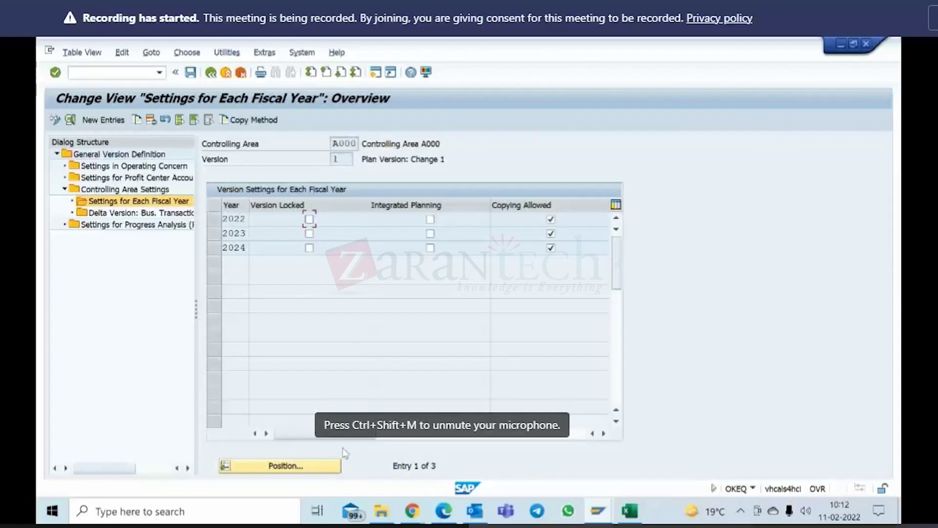
Step: Examine version 1's planning and price calculation details for fiscal year 2023, then return to the controlling area settings overview
left_click_drag(348, 435, 293, 436)
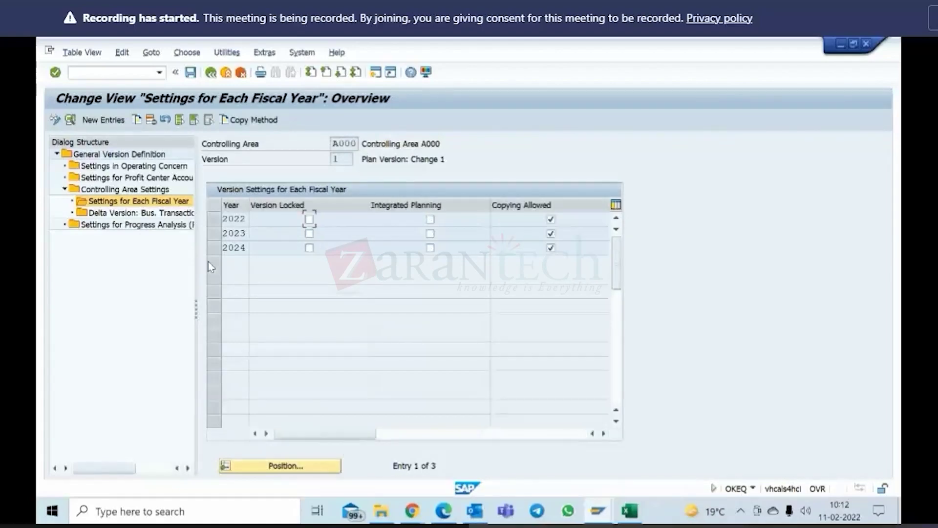
left_click(218, 234)
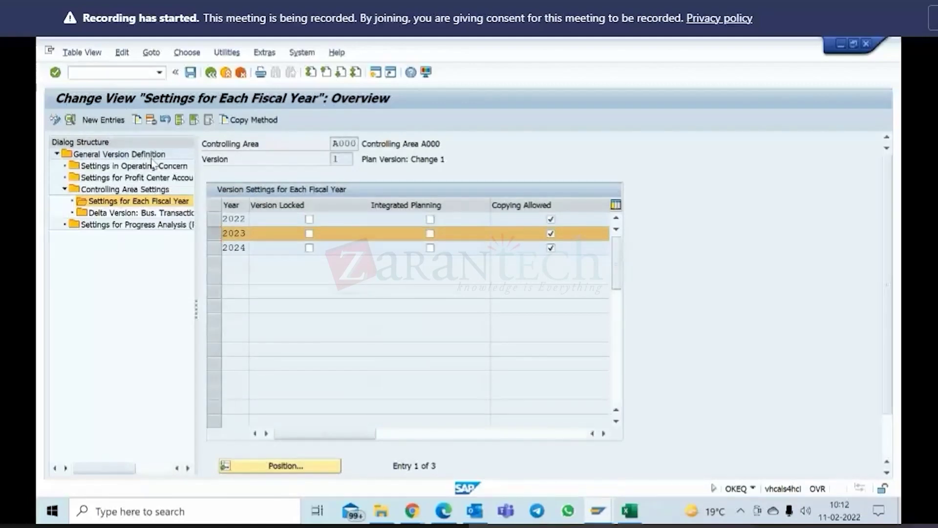
left_click(70, 120)
scroll(343, 258, "down", 2)
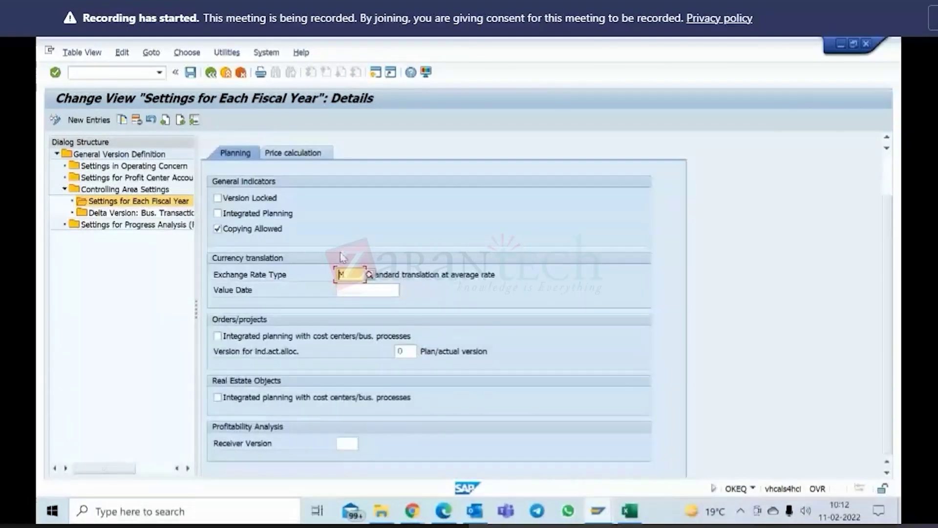
scroll(341, 258, "up", 2)
scroll(337, 233, "up", 2)
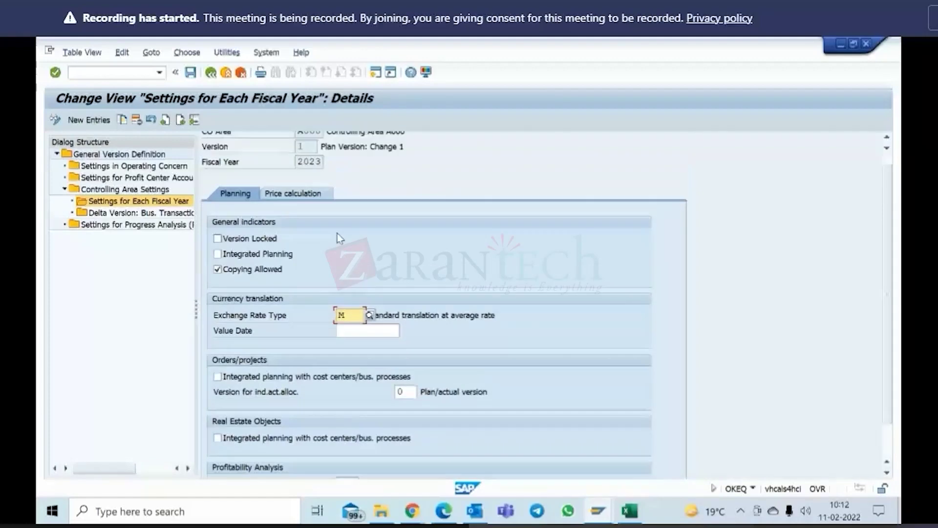
left_click(288, 204)
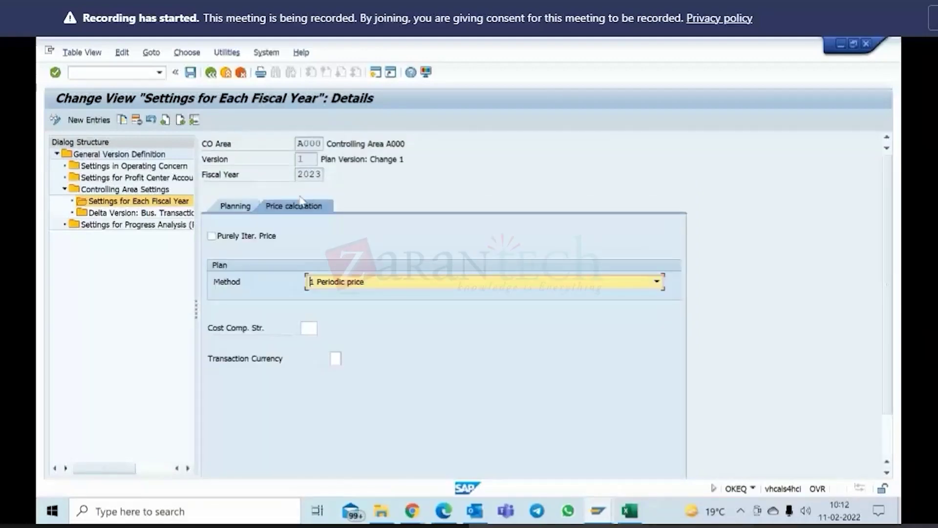
left_click(226, 205)
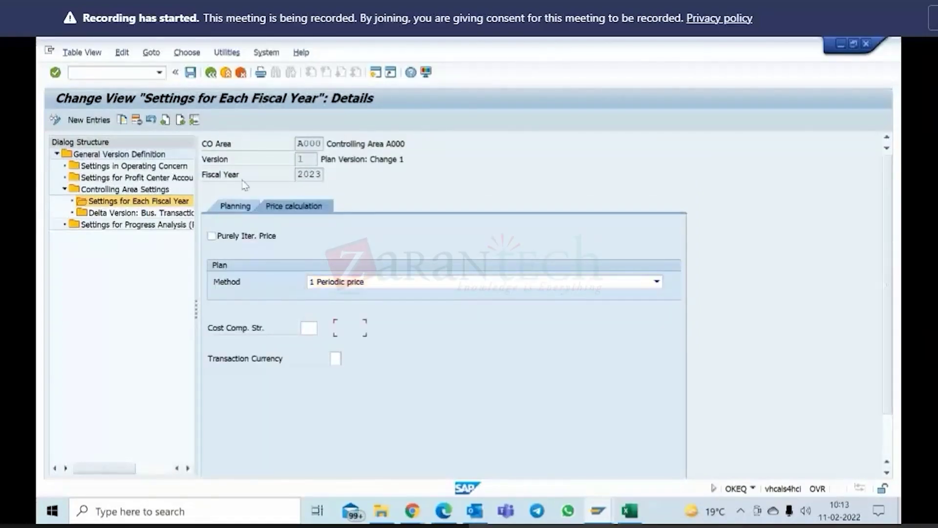
left_click(211, 74)
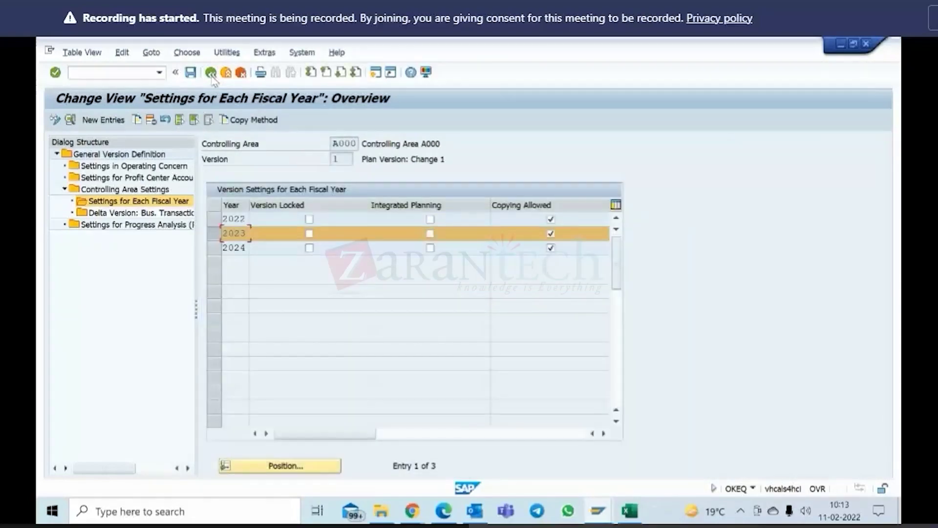
left_click(211, 74)
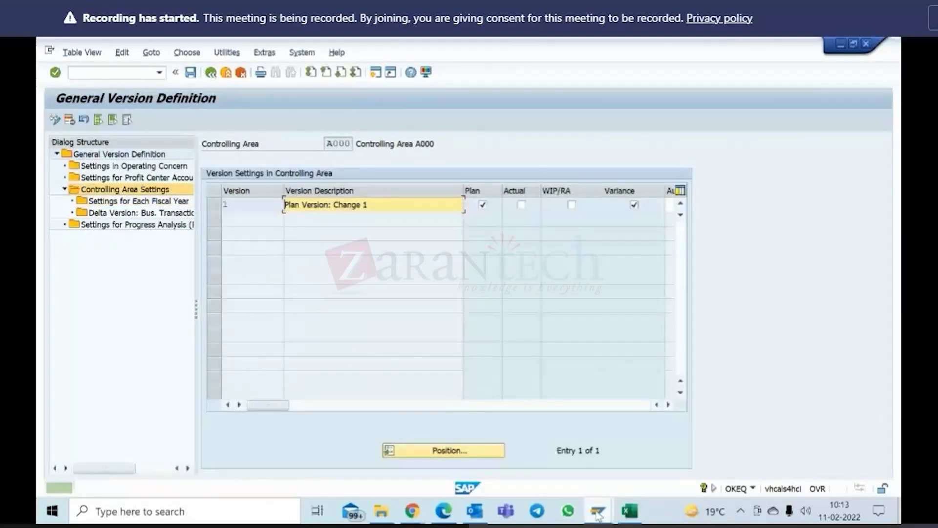
Step: Switch to the Copy Planning session, leave it for SAP Easy Access, and restart CJ9FS - Copy Project Costing (Indiv.)
mouse_move(597, 515)
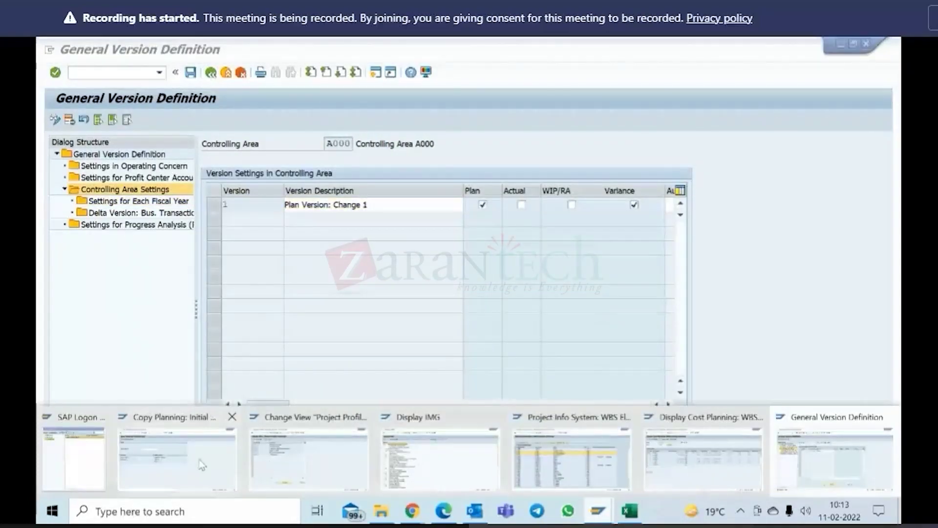
left_click(289, 454)
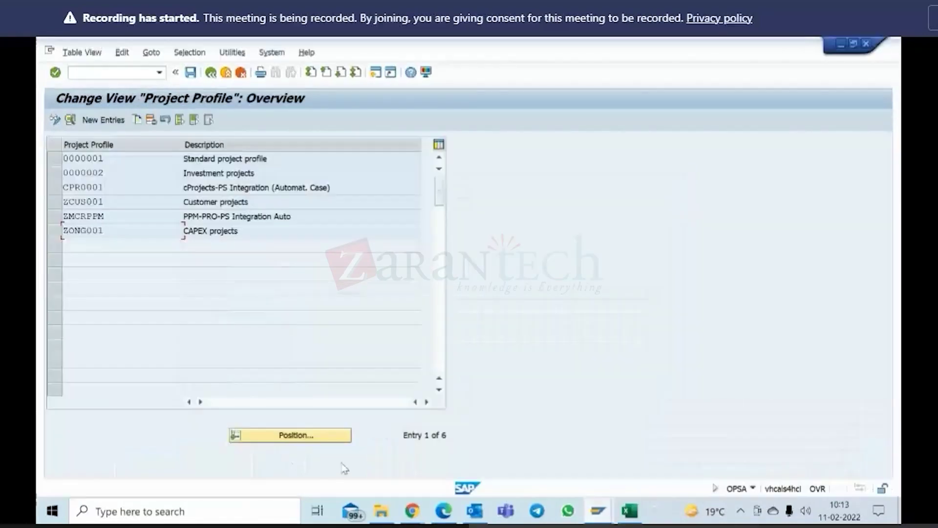
left_click(599, 512)
left_click(188, 463)
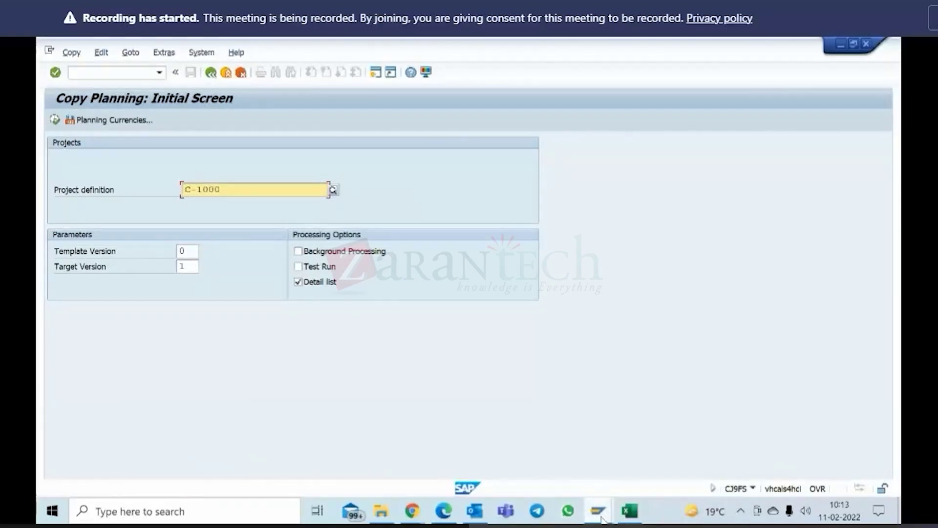
left_click(213, 75)
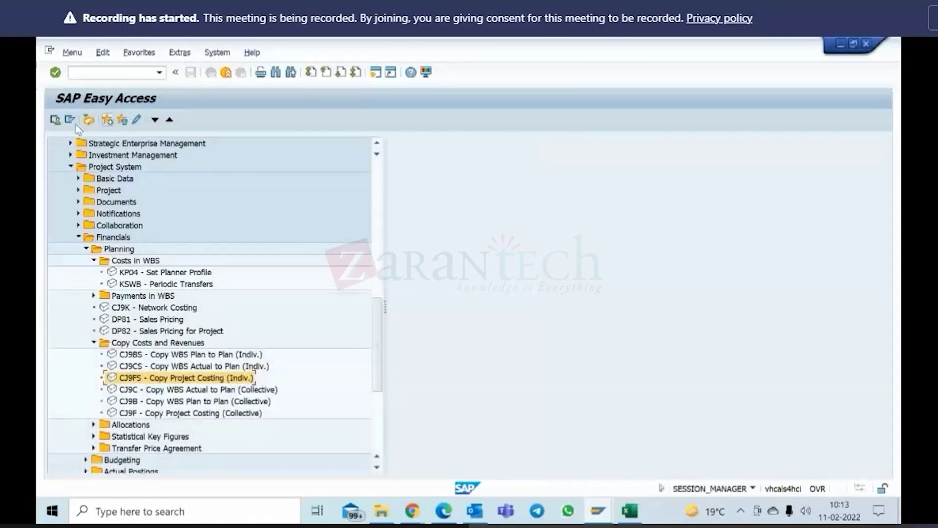
double_click(177, 378)
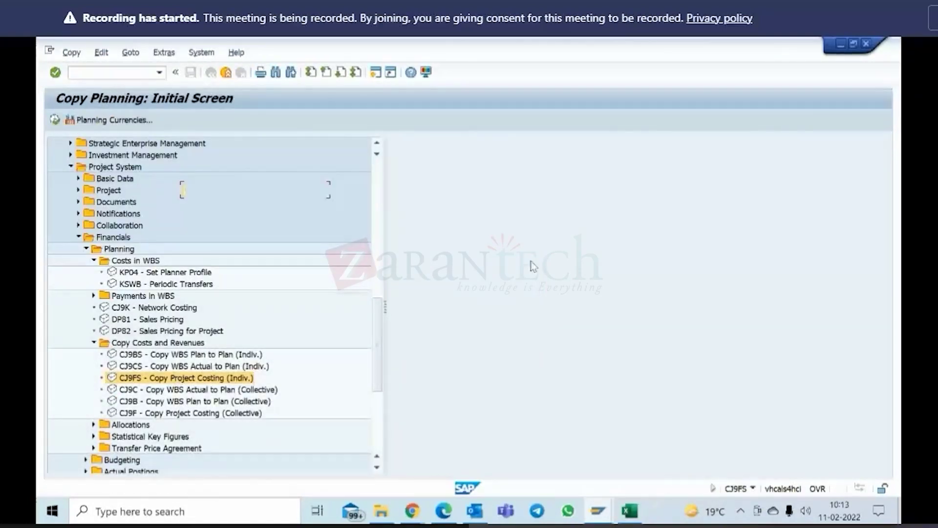
Step: Test-run the copy of project C-1000 from template version 0 to target version 1, then leave the detail list
left_click(200, 250)
type("0")
left_click(188, 267)
type("1")
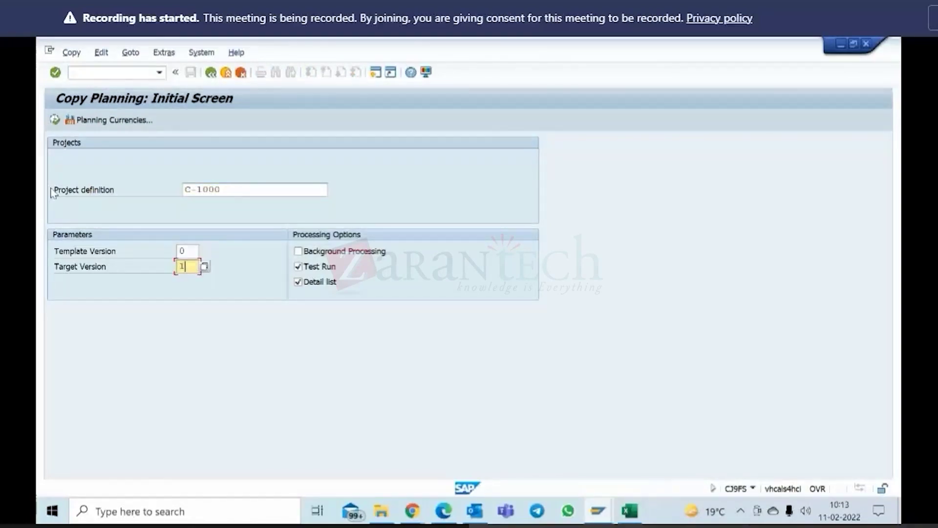
left_click(56, 123)
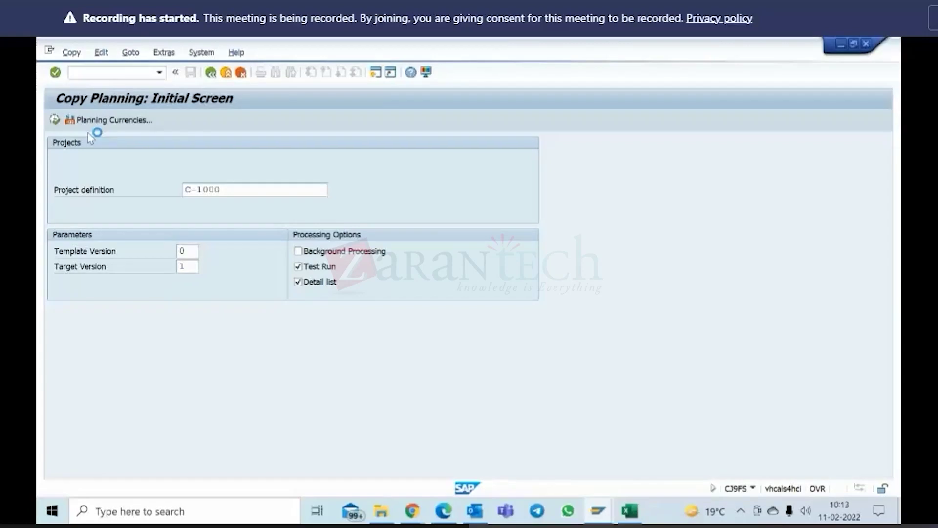
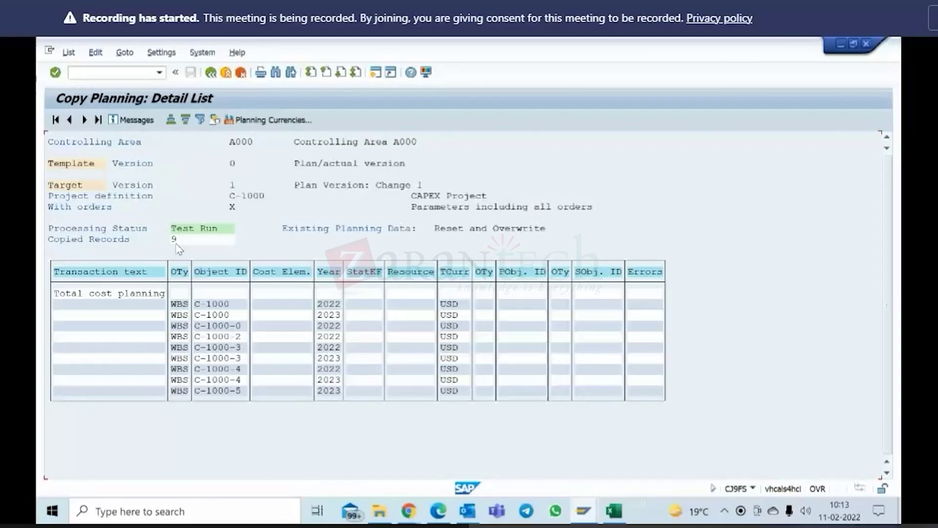
left_click(210, 72)
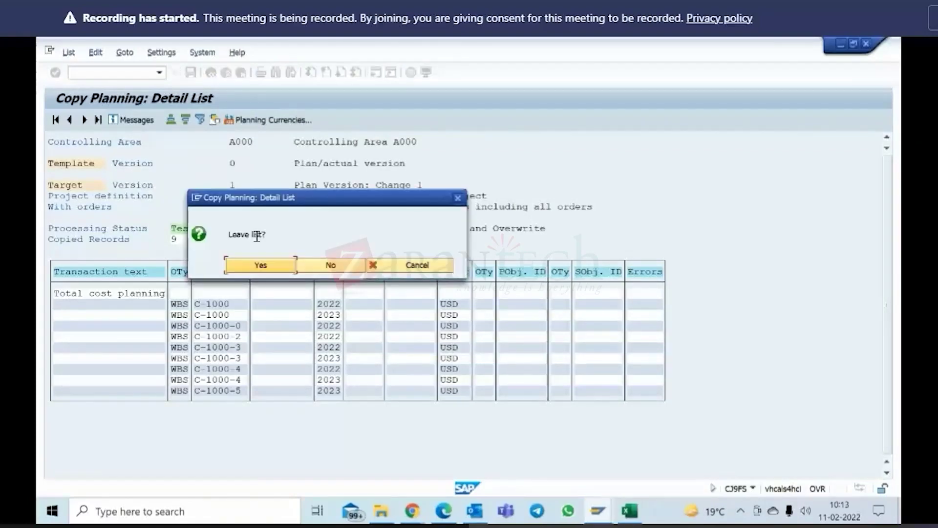
left_click(260, 265)
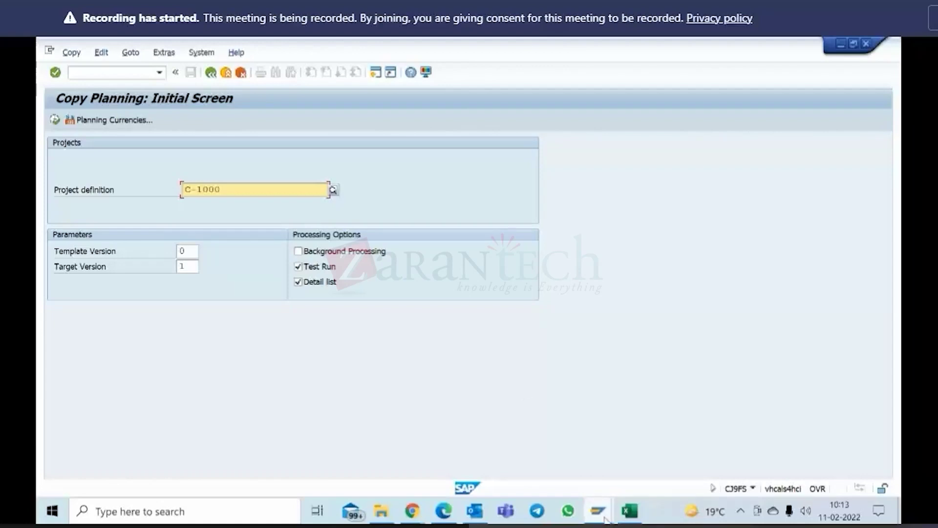
Step: Switch to the Display Cost Planning session and reload the version 1 cost plan of project C-1000
mouse_move(607, 519)
left_click(708, 452)
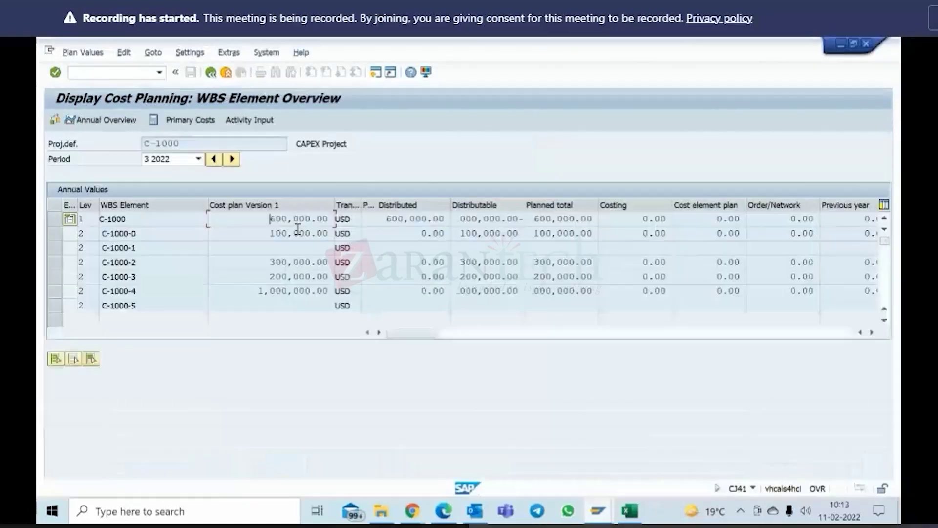
left_click(212, 73)
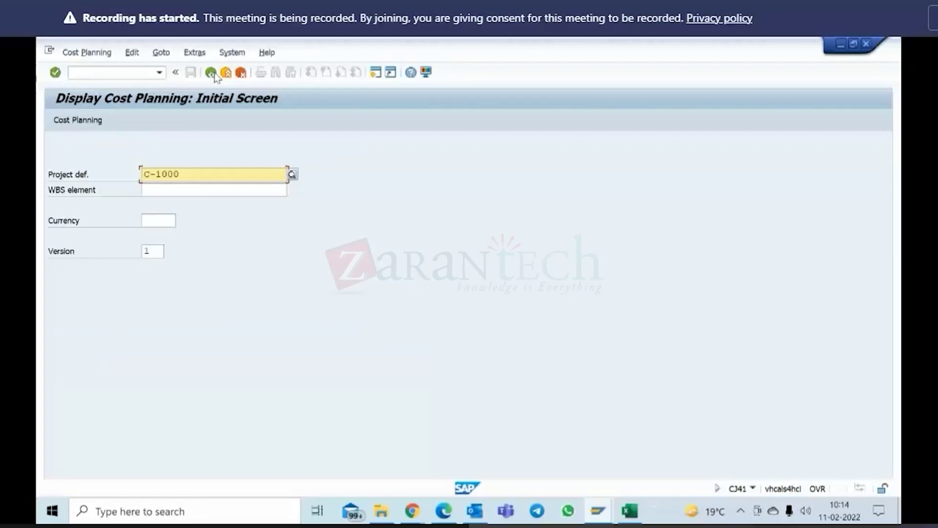
key("Return")
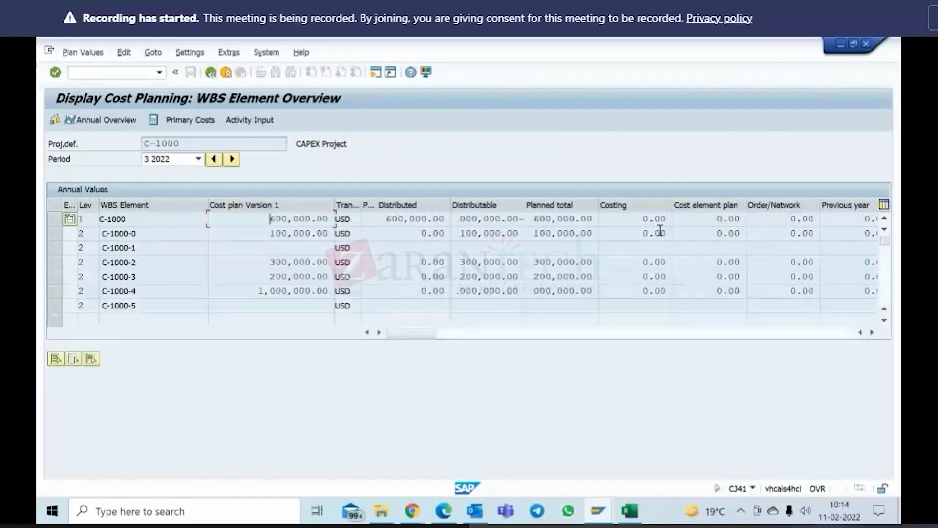
Step: Return to the Copy Planning session and turn off the Test Run option for project C-1000
left_click(595, 511)
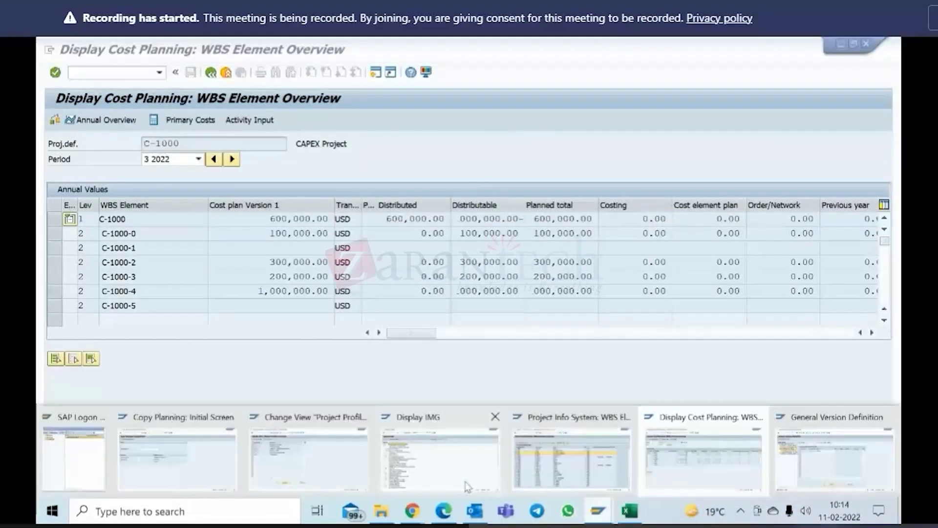
left_click(181, 458)
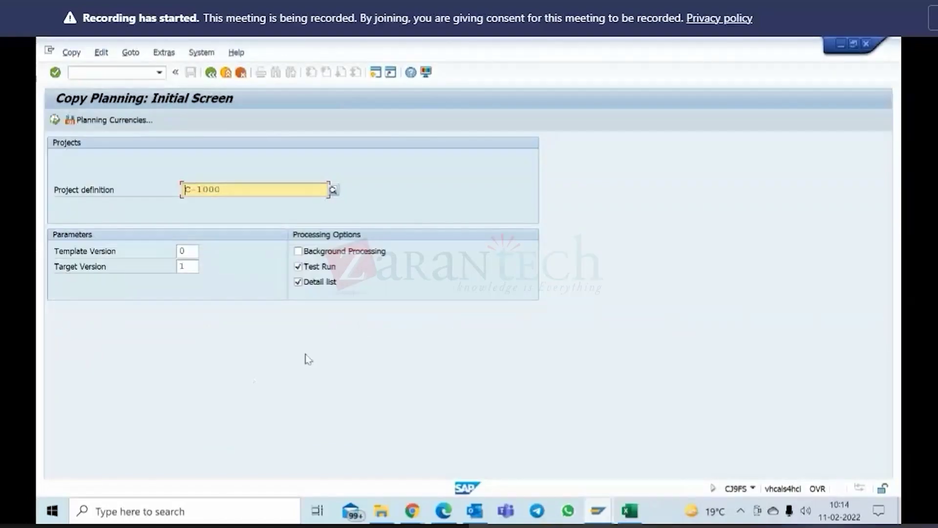
left_click(298, 267)
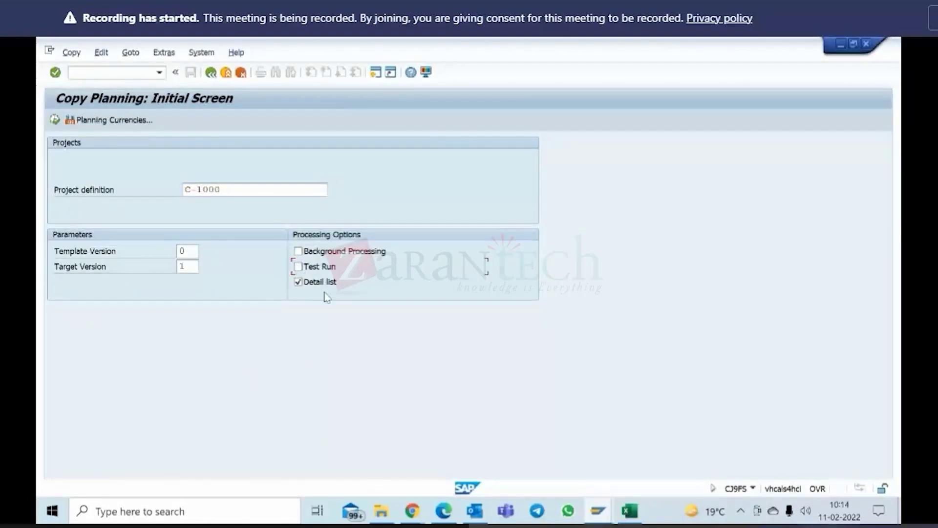
Step: Show period 4 2023 of C-1000's version 1 cost plan in the Display Cost Planning session
left_click(607, 513)
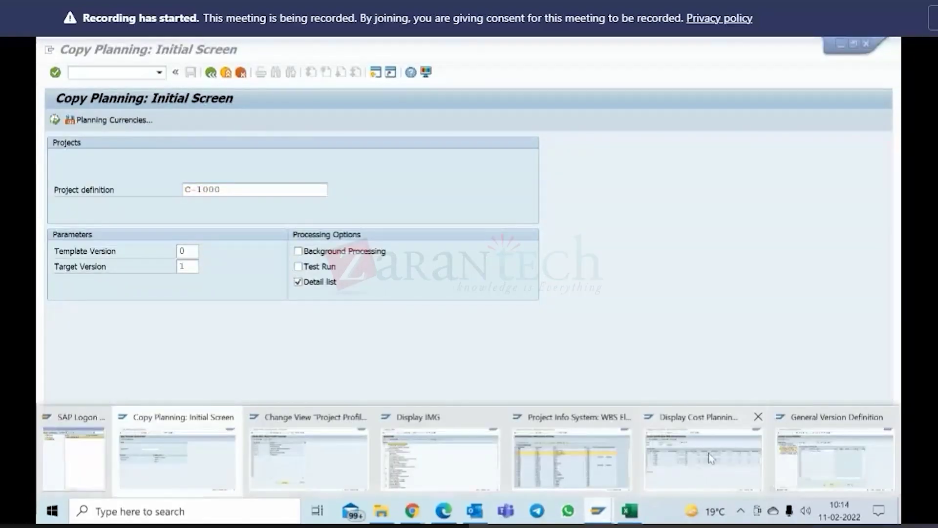
left_click(707, 453)
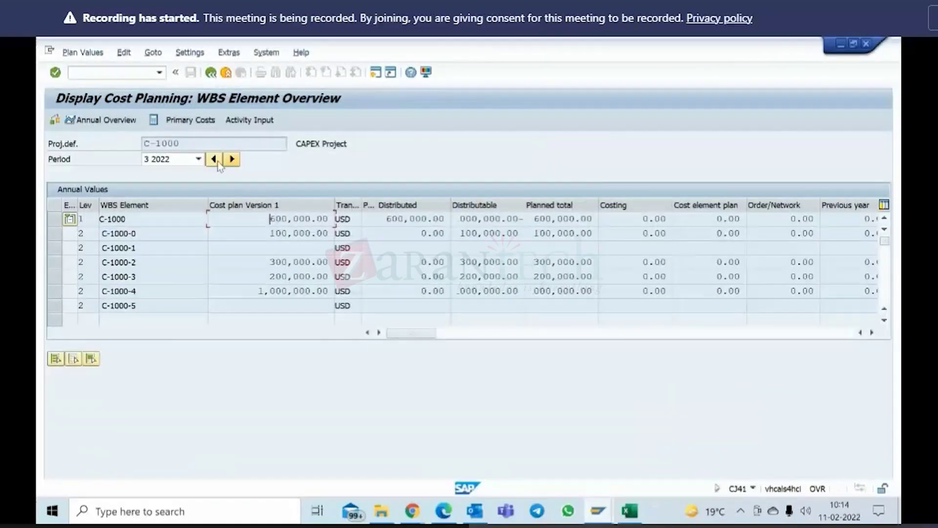
left_click(198, 159)
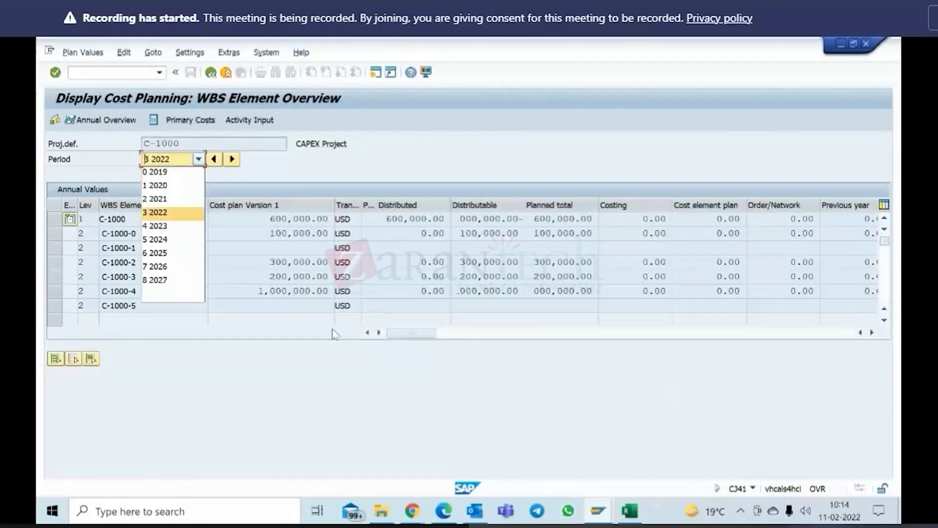
key("Down")
key("Return")
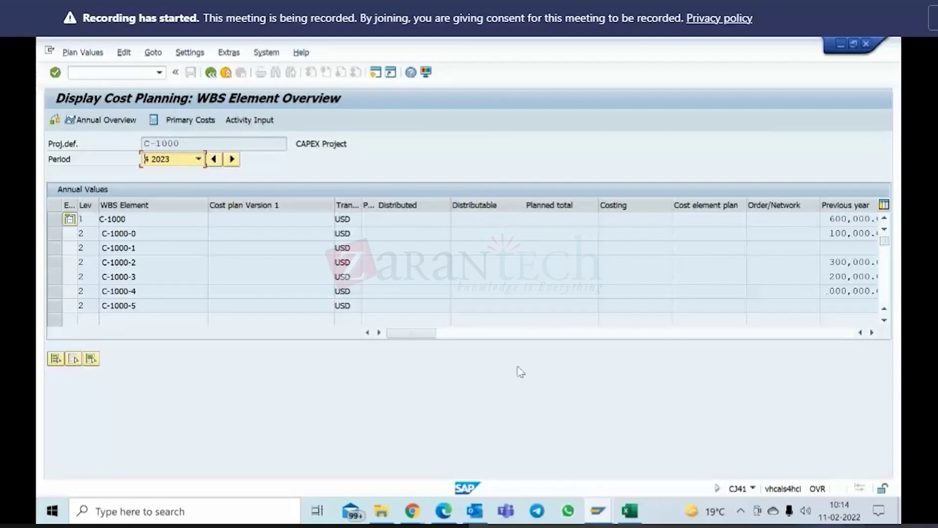
Step: Execute the real copy of C-1000 planning from version 0 to version 1 in Copy Planning, agreeing to overwrite existing target data
left_click(597, 510)
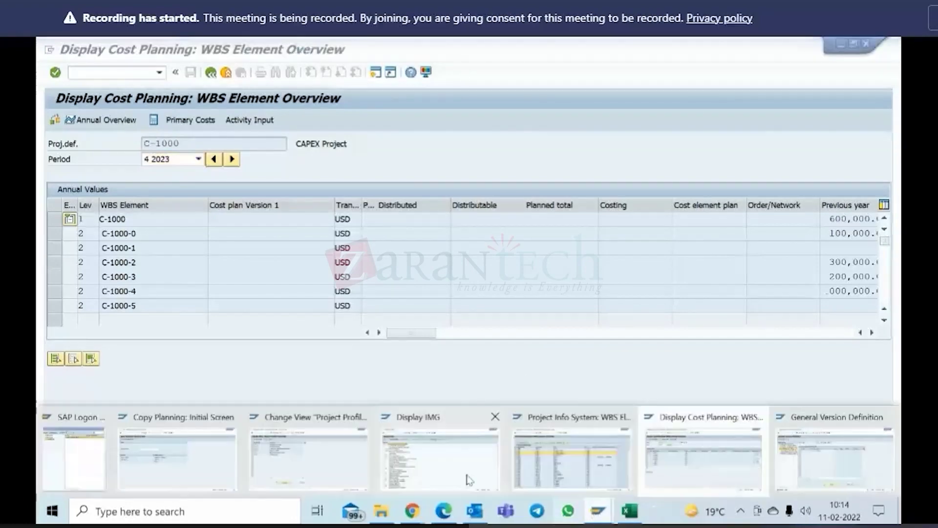
left_click(187, 445)
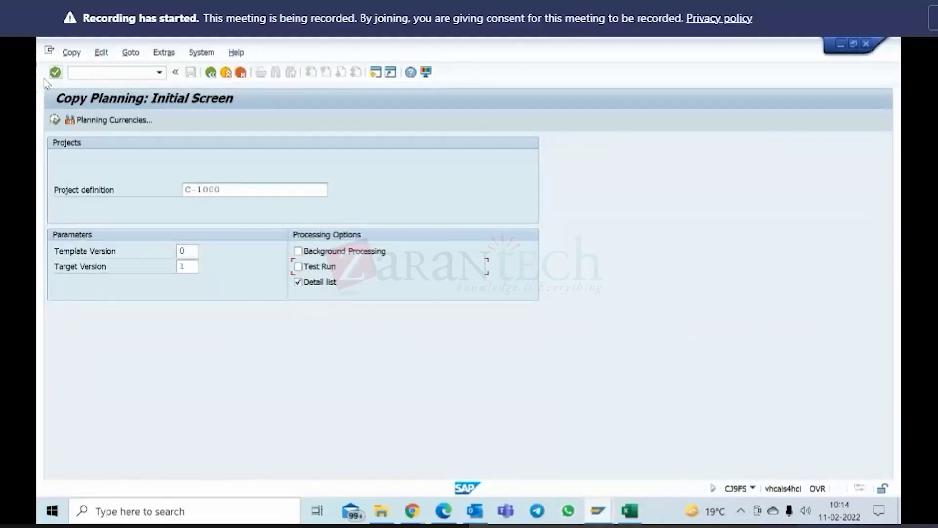
left_click(55, 119)
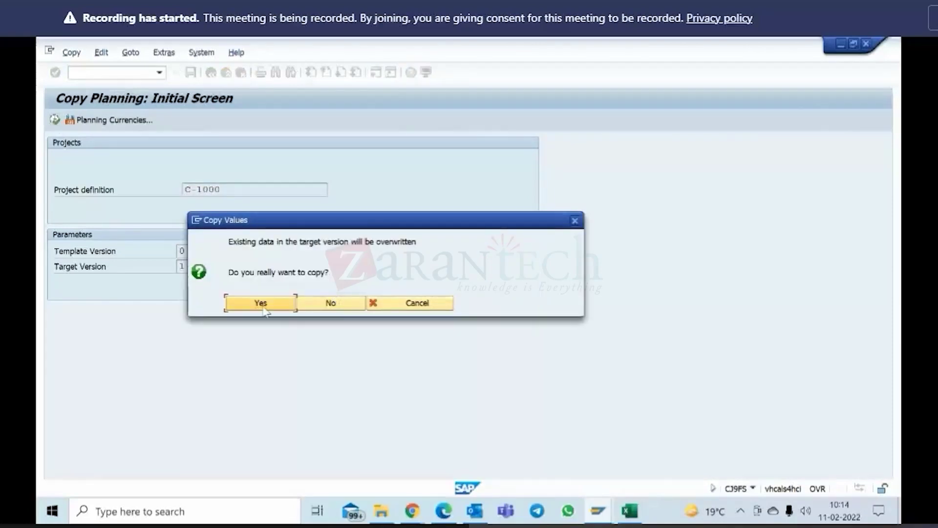
left_click(261, 304)
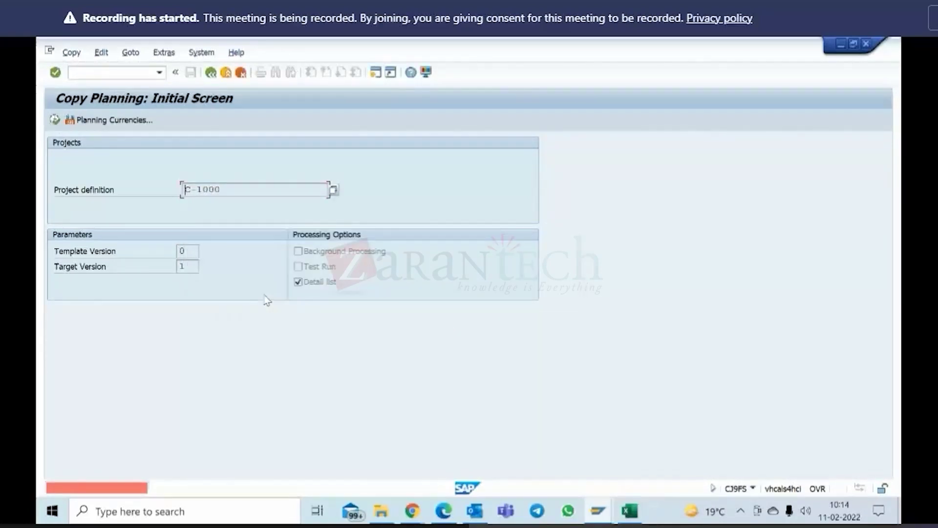
Step: Switch to the Display Cost Planning session and exit it to the SAP Easy Access screen
left_click(589, 511)
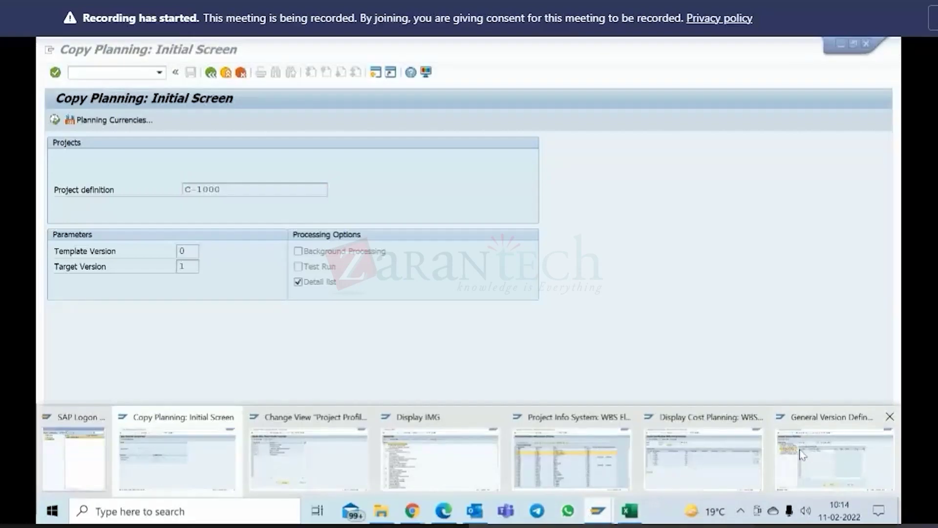
left_click(706, 457)
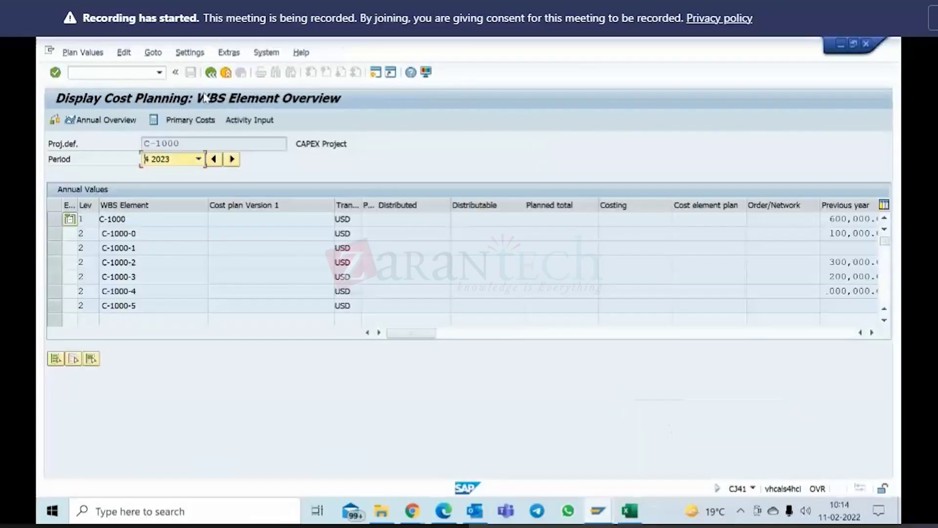
left_click(214, 74)
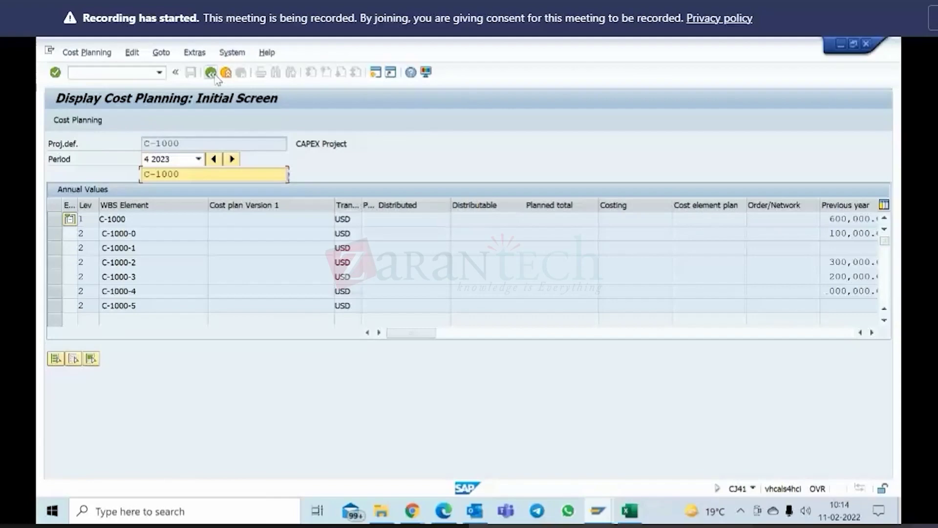
left_click(226, 72)
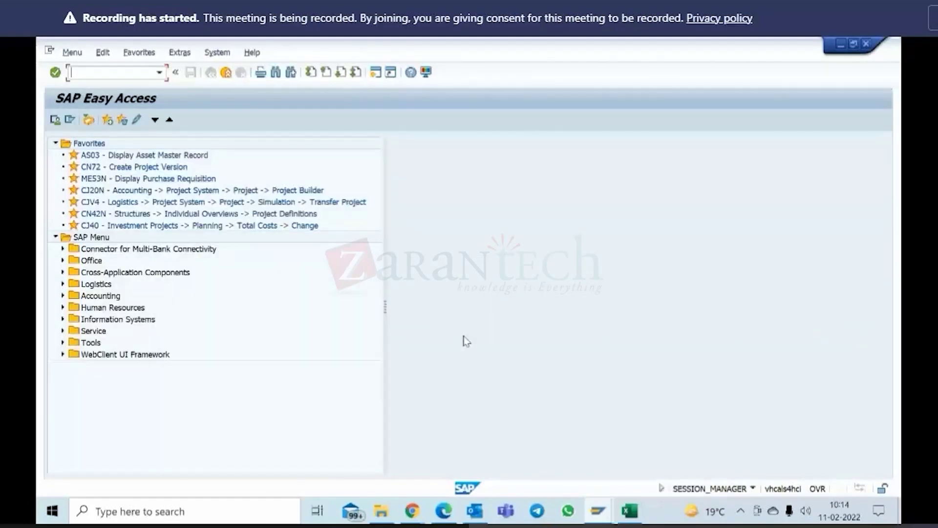
Step: Switch to the General Version Definition session and exit it to the SAP Easy Access screen
left_click(598, 511)
left_click(207, 417)
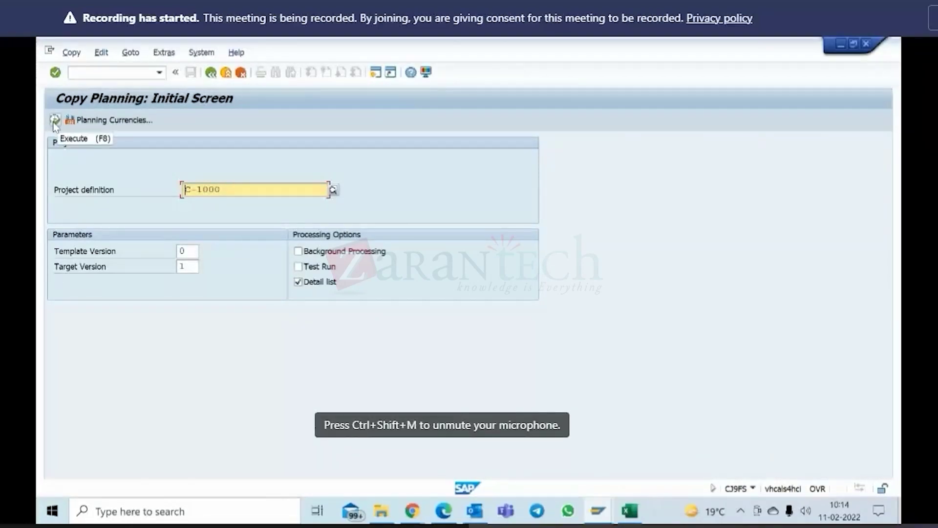
mouse_move(602, 515)
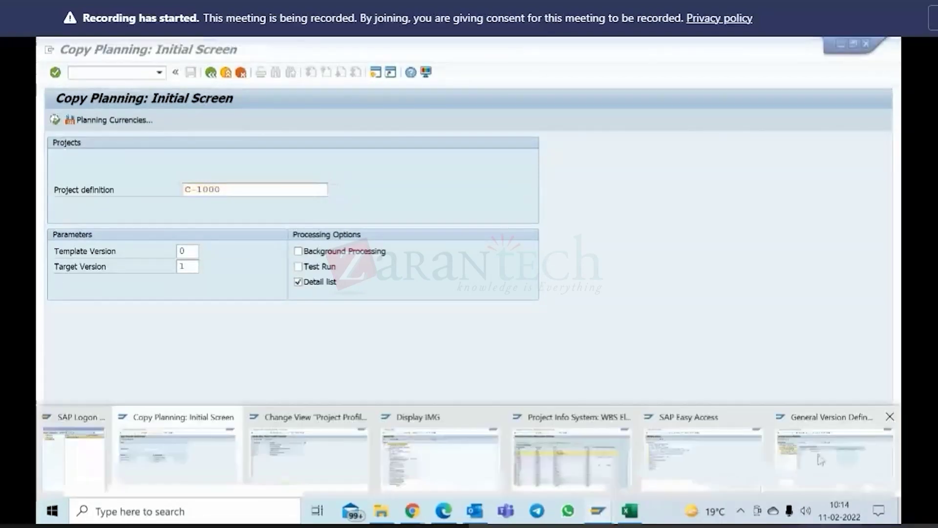
left_click(827, 448)
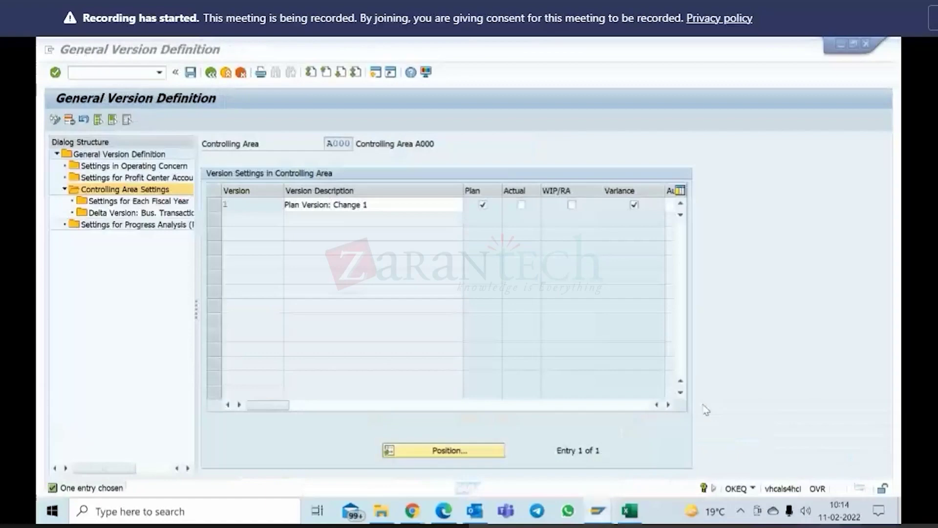
left_click(226, 73)
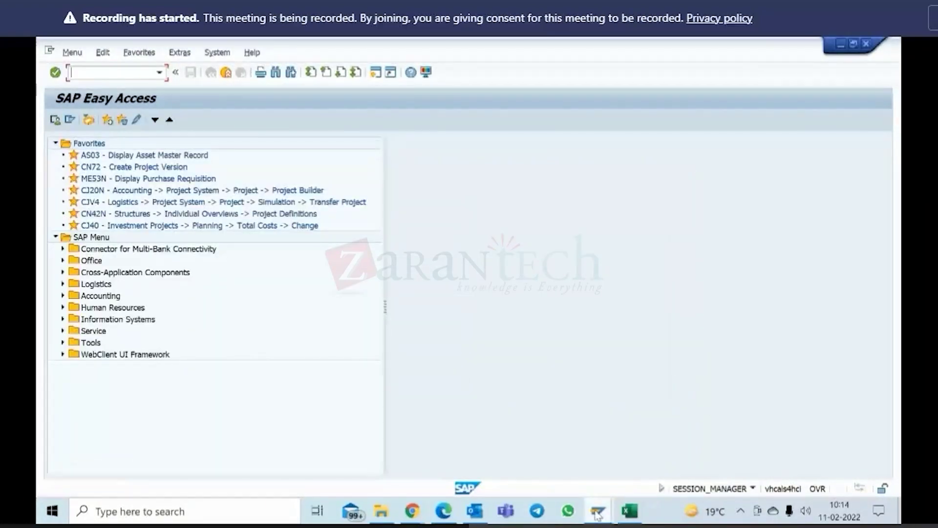
Step: Return to Copy Planning and rerun the C-1000 copy from version 0 to version 1, accepting the overwrite of target version data
mouse_move(598, 515)
left_click(213, 447)
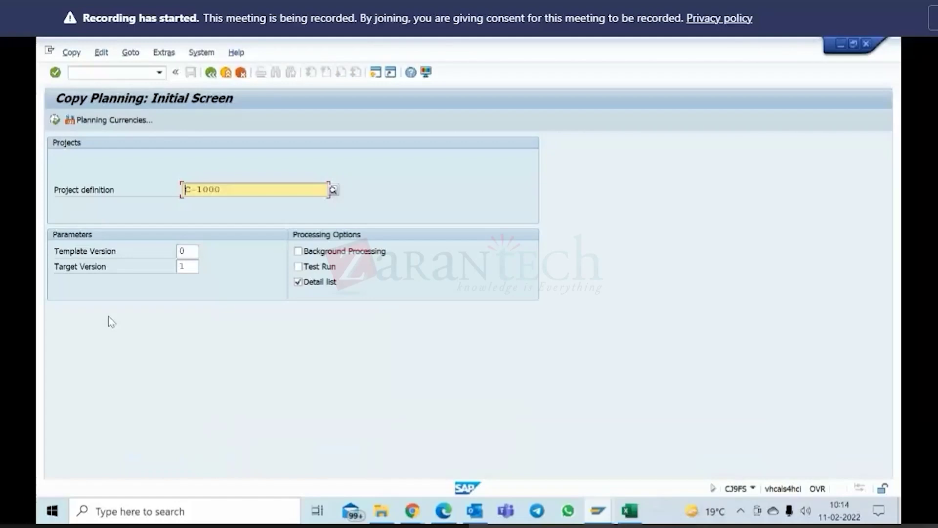
left_click(53, 121)
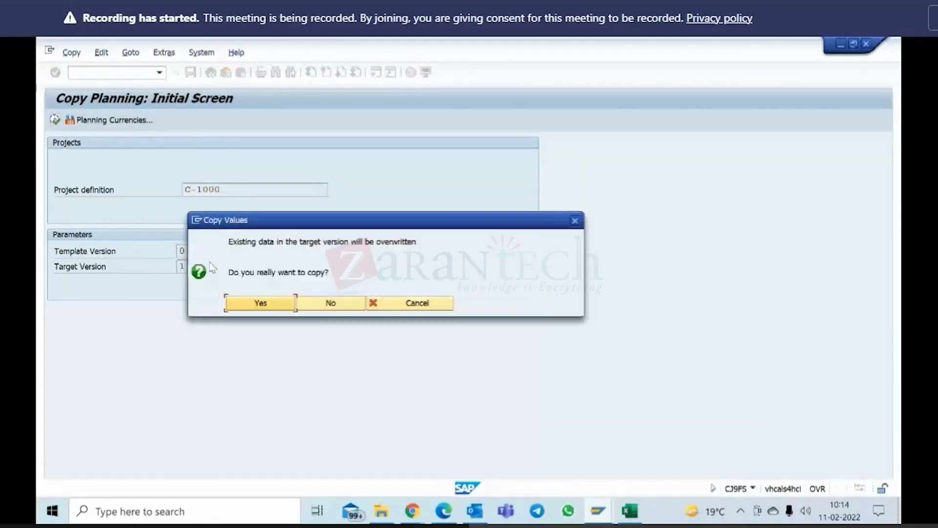
left_click(264, 302)
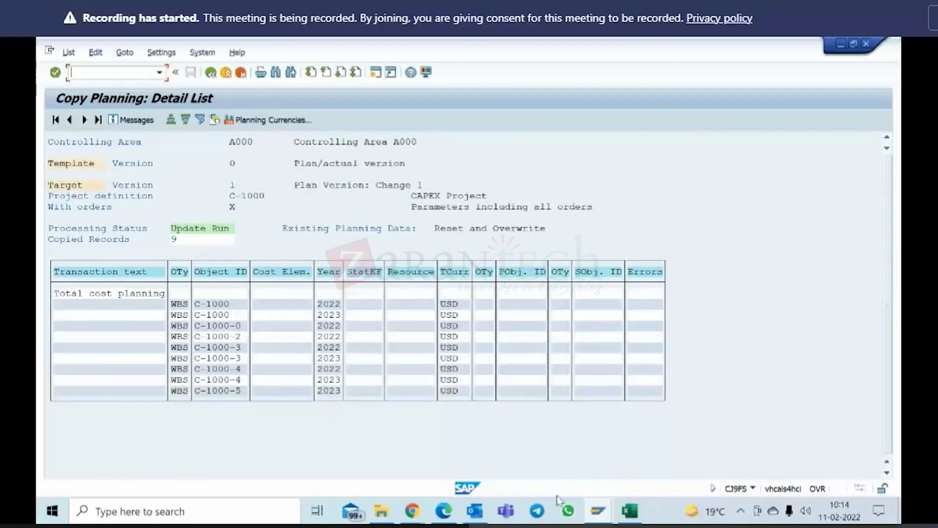
Step: Open transaction CJ41 in a free session and display C-1000's version 1 cost plan for period 4 2023
left_click(597, 511)
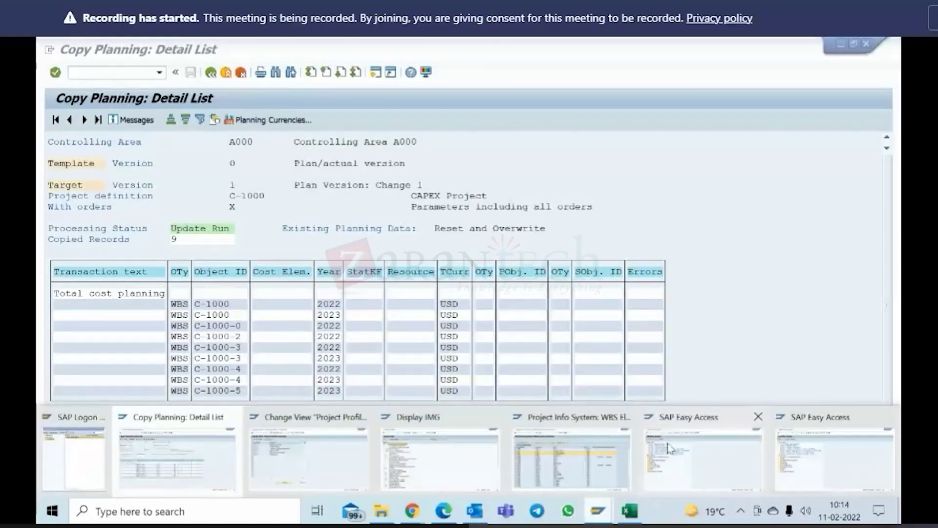
left_click(670, 447)
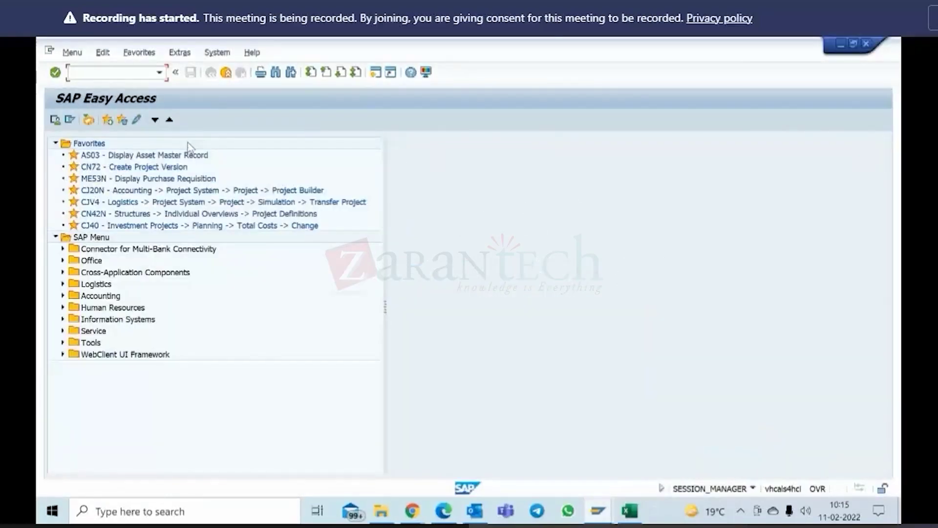
type("cj41")
key("Return")
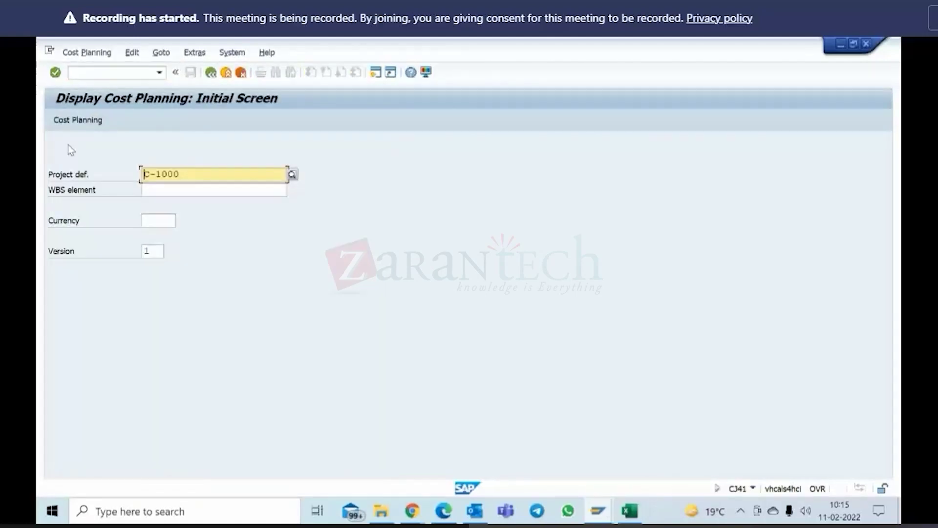
left_click(76, 122)
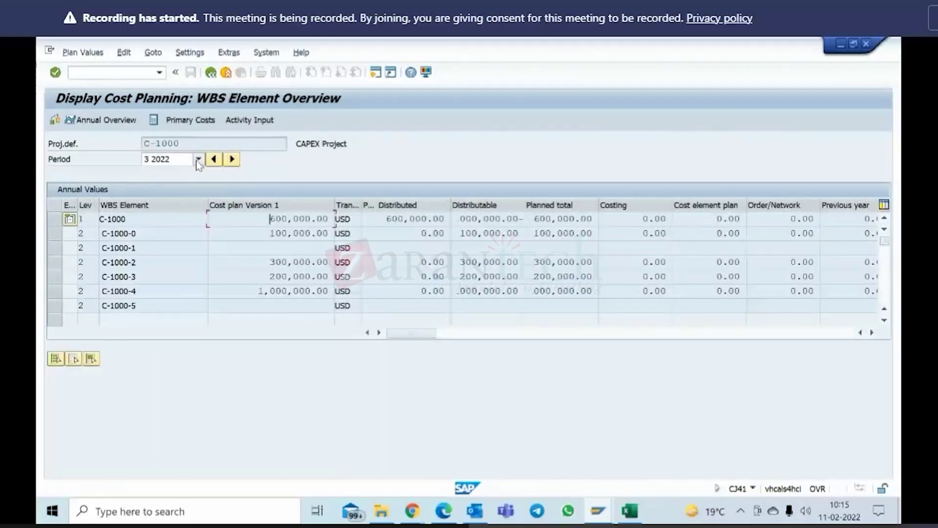
left_click(198, 160)
left_click(163, 224)
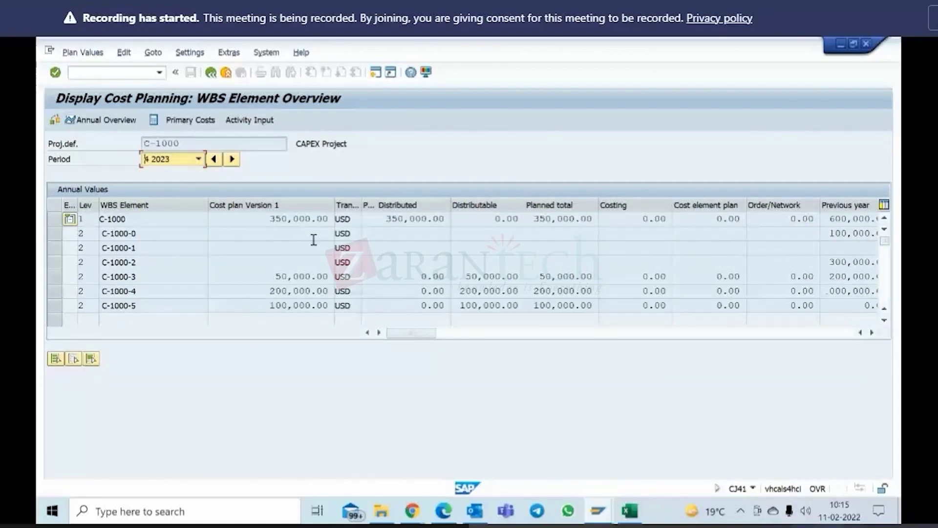
Step: Leave the cost plan overview, return to the Copy Planning initial screen, and set template version 2 and target version 0 for C-1000
left_click(211, 73)
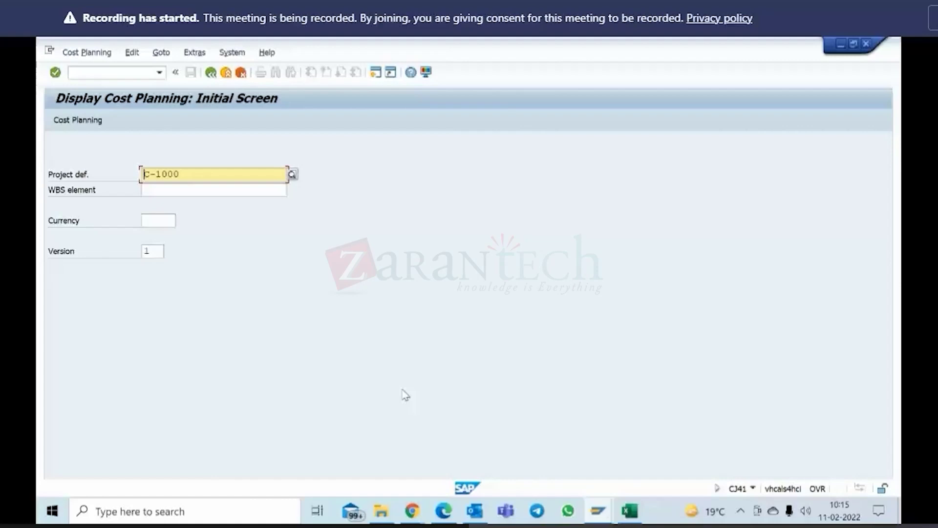
mouse_move(606, 517)
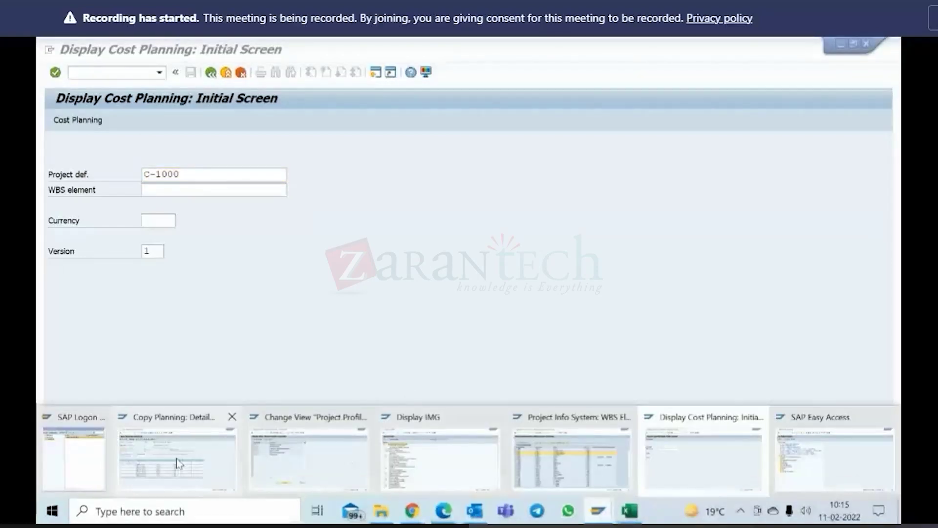
left_click(177, 459)
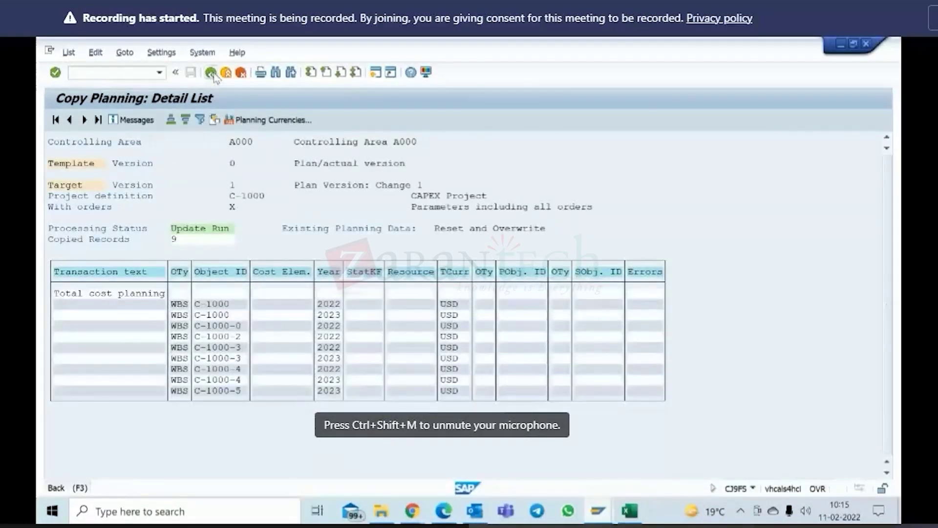
left_click(215, 75)
left_click(274, 267)
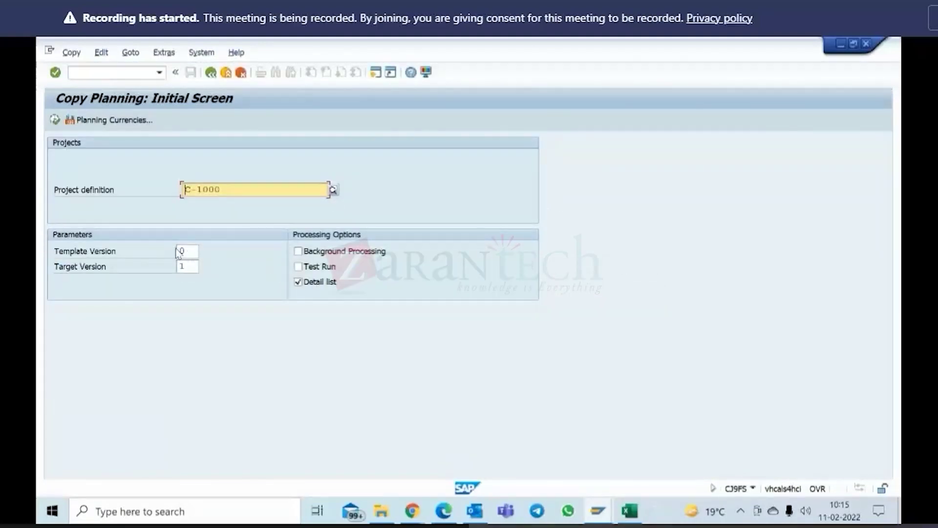
left_click(190, 251)
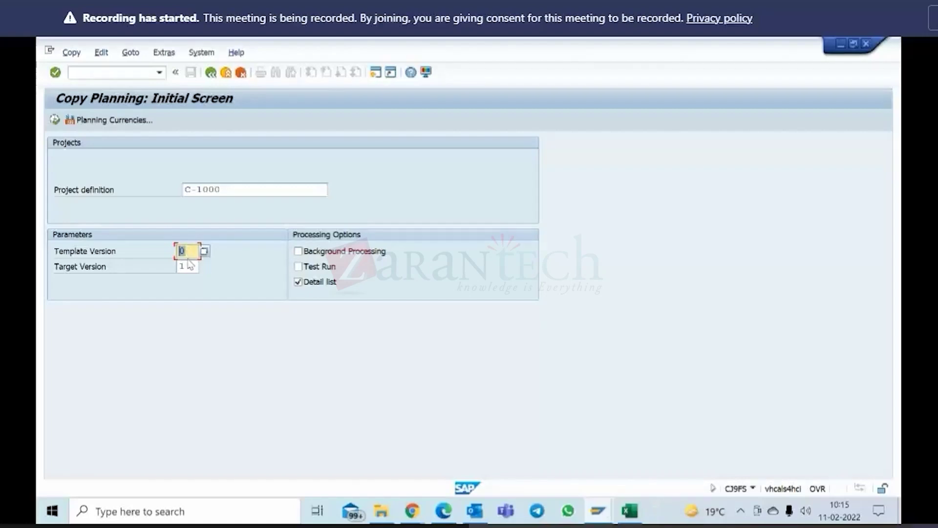
type("2")
key("Tab")
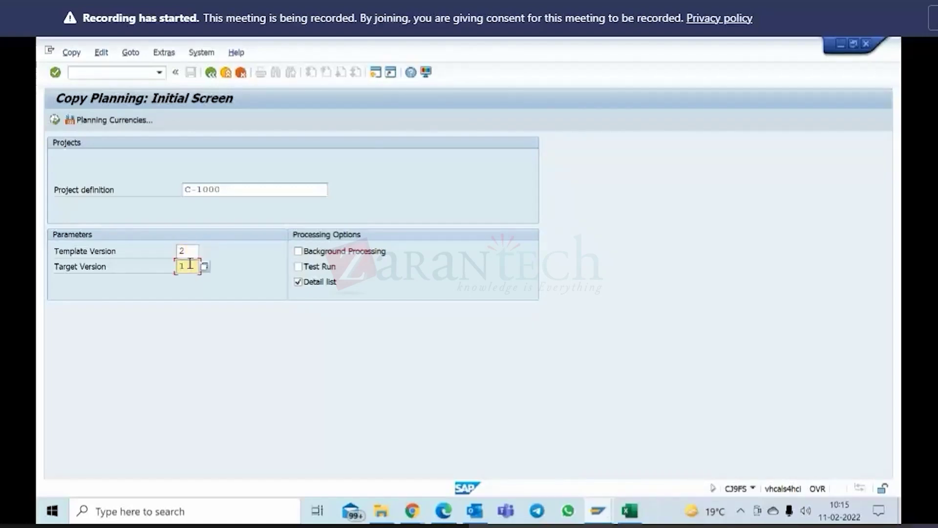
type("0")
Step: Exit the Copy Planning session to the SAP Easy Access menu without executing the copy
left_click(605, 508)
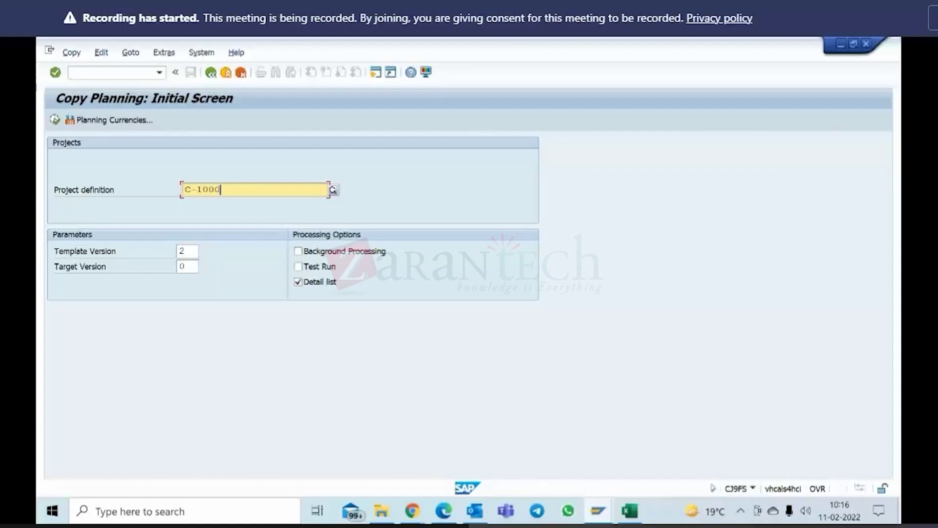
left_click(599, 514)
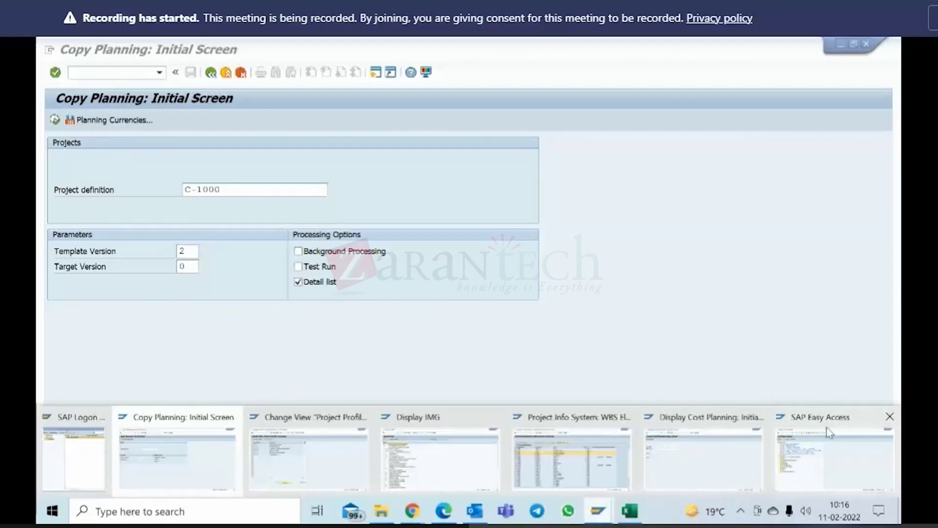
left_click(802, 450)
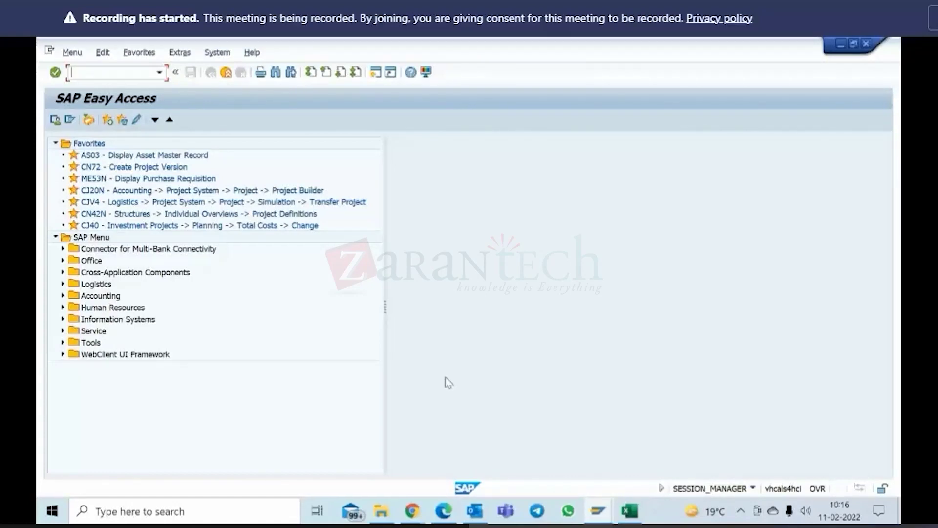
left_click(606, 517)
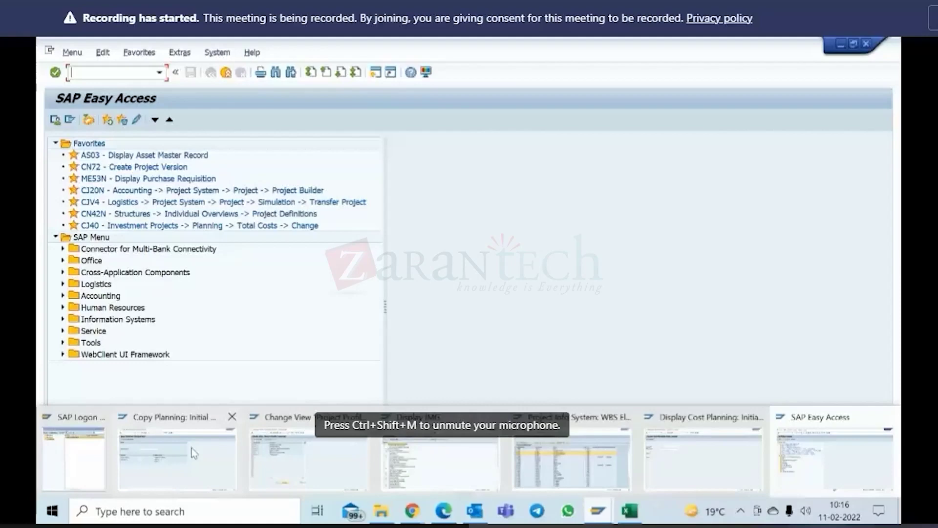
left_click(204, 447)
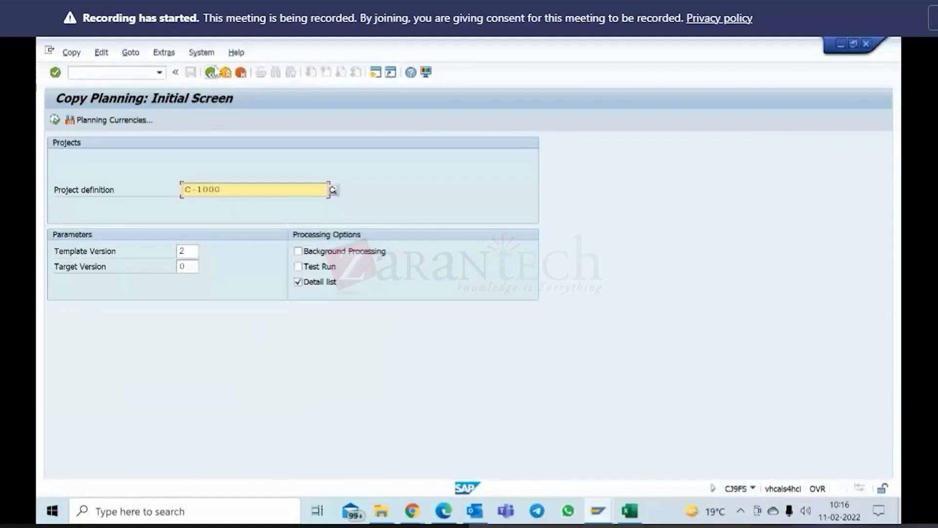
left_click(227, 75)
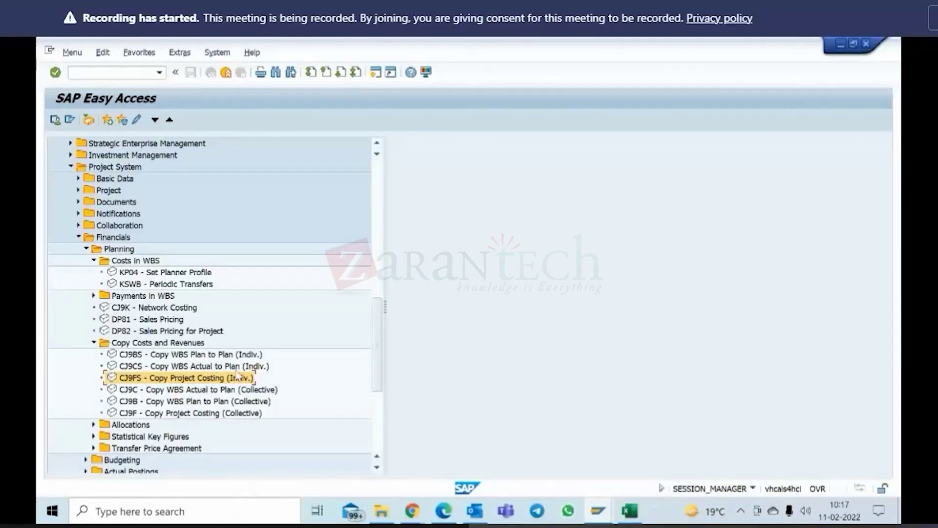
Step: Expand the Budgeting folder under Project System Financials and review the transactions inside its Original Budget folder
scroll(236, 376, "down", 1)
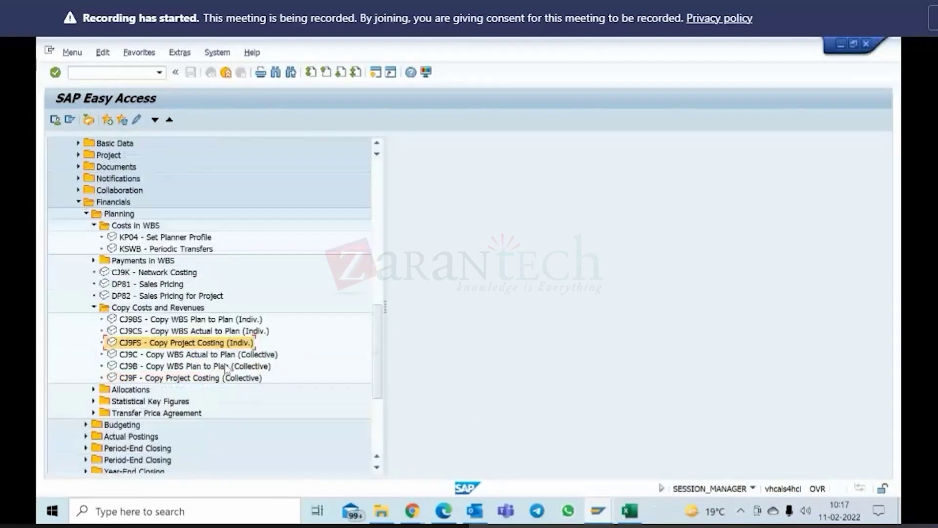
left_click(86, 425)
scroll(131, 374, "down", 2)
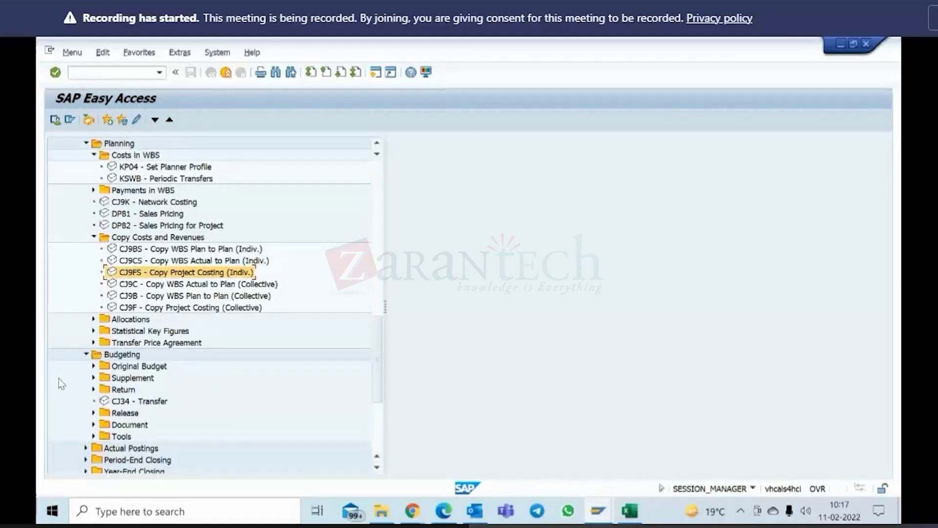
left_click(129, 368)
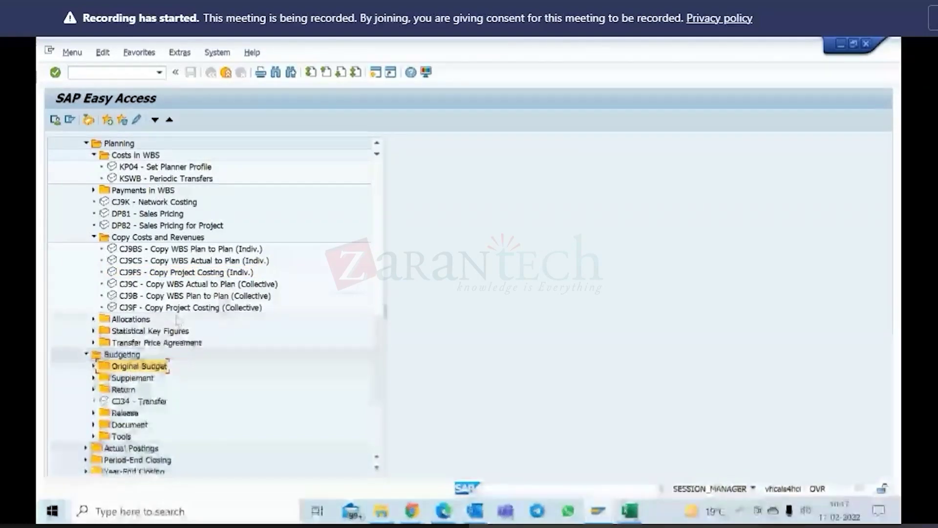
scroll(147, 195, "up", 1)
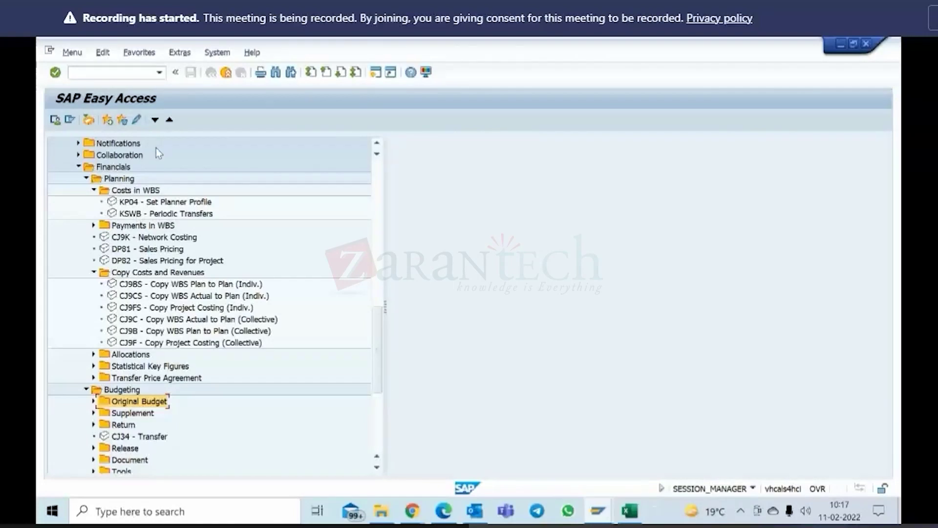
left_click(94, 402)
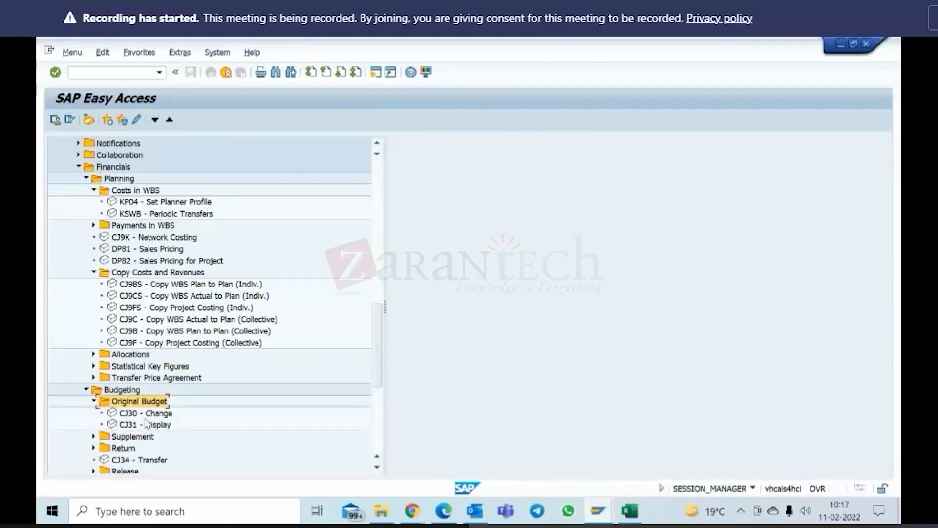
left_click(94, 401)
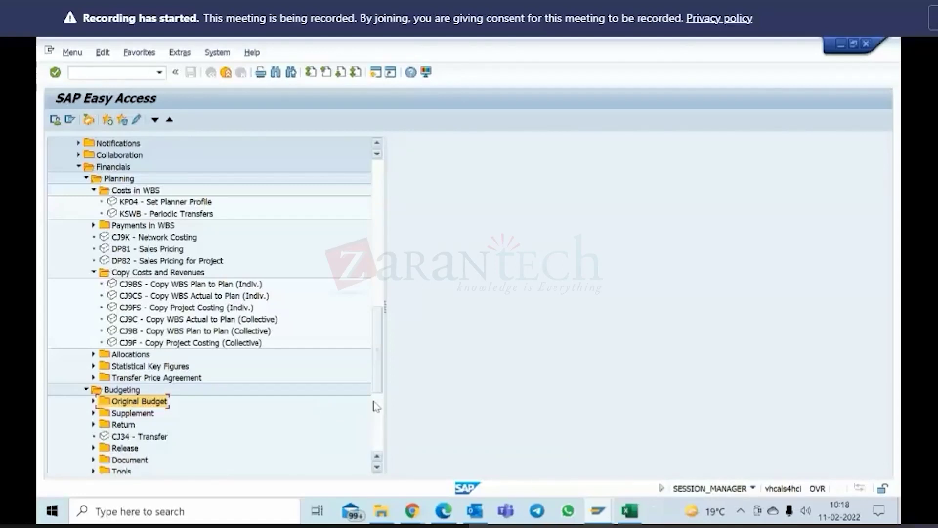
mouse_move(411, 497)
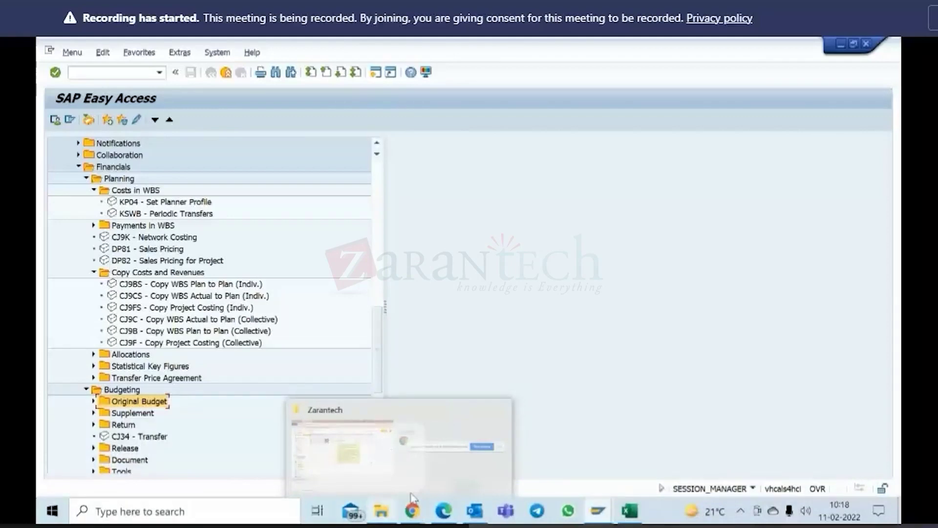
Step: Find the hierarchical plan-based cost reports under Project System's Information System and open S_ALR_87013534 - Plan 1/Plan 2/Actual/Commitments
left_click_drag(378, 331, 378, 407)
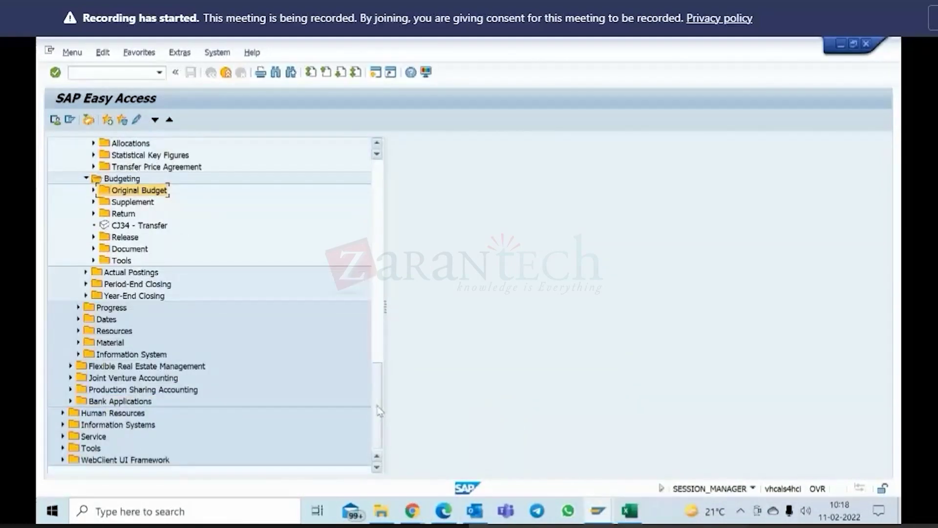
left_click(78, 354)
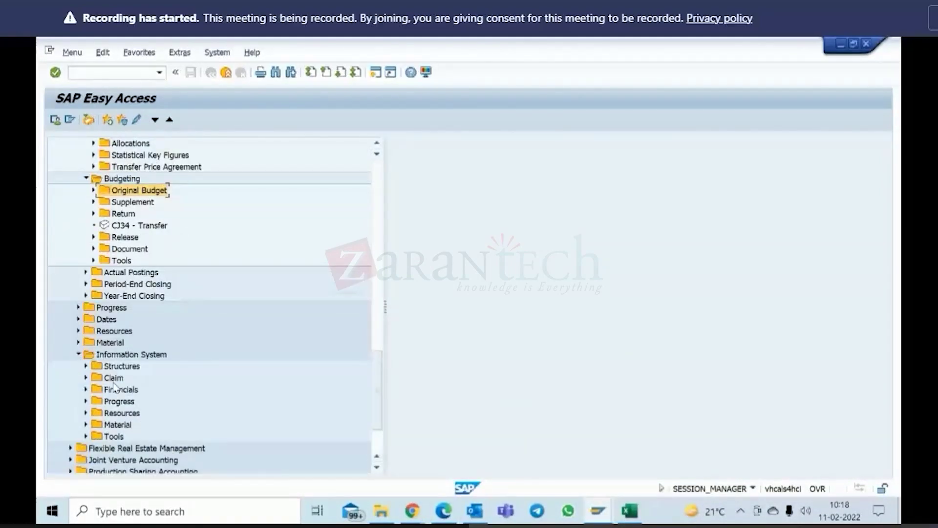
left_click(86, 389)
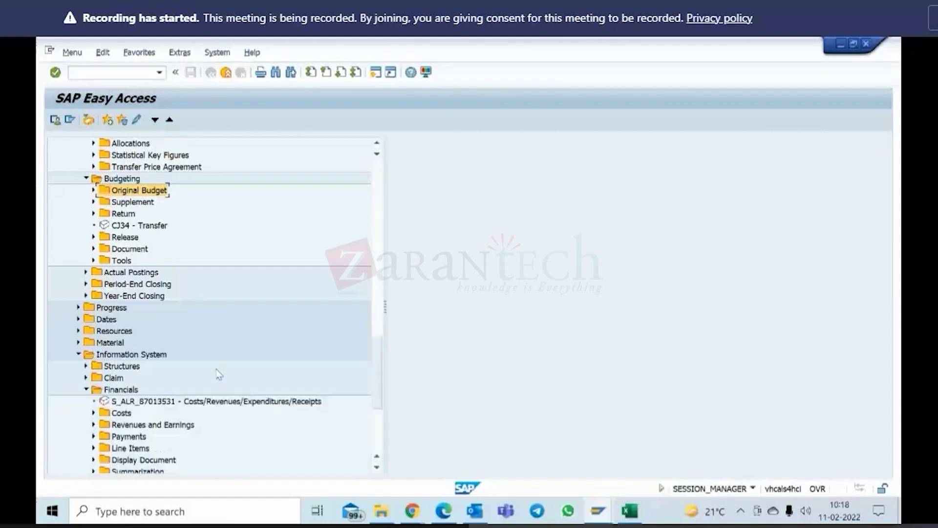
left_click(94, 413)
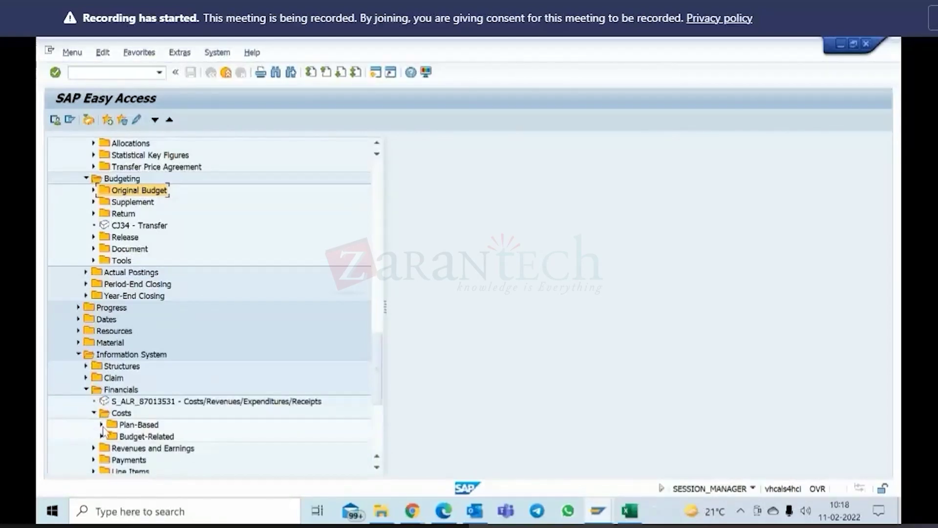
left_click(102, 424)
scroll(118, 391, "down", 2)
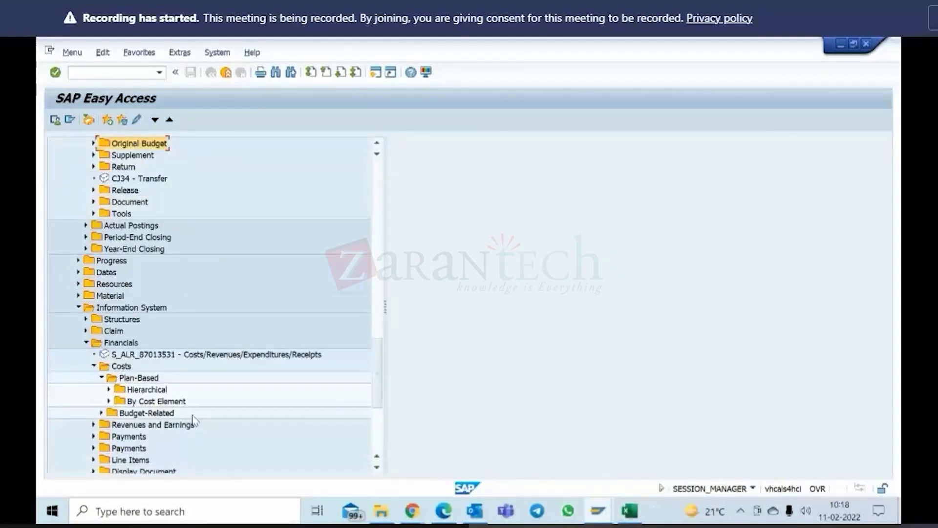
double_click(125, 378)
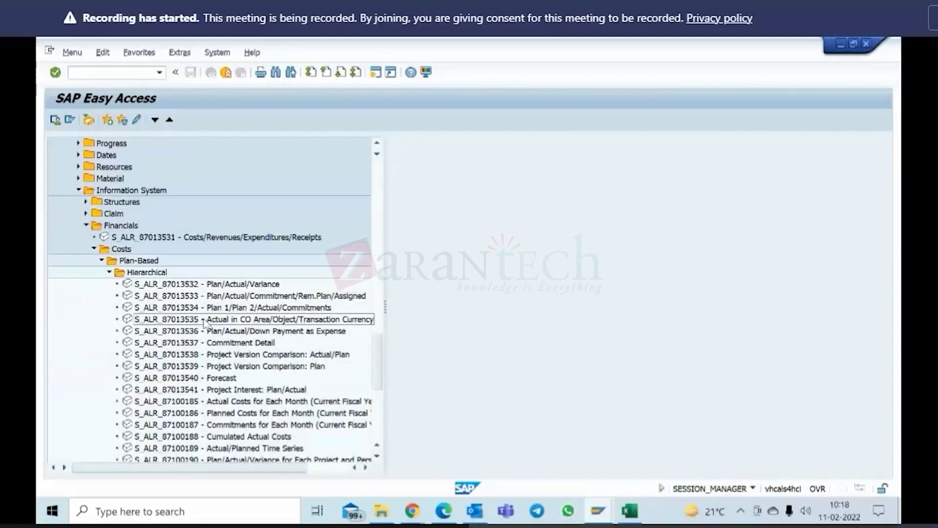
left_click(184, 308)
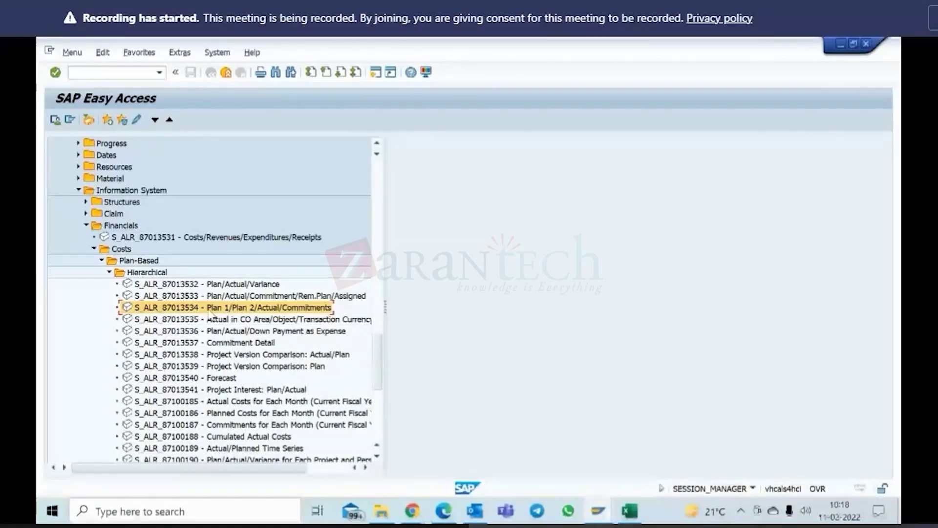
double_click(179, 310)
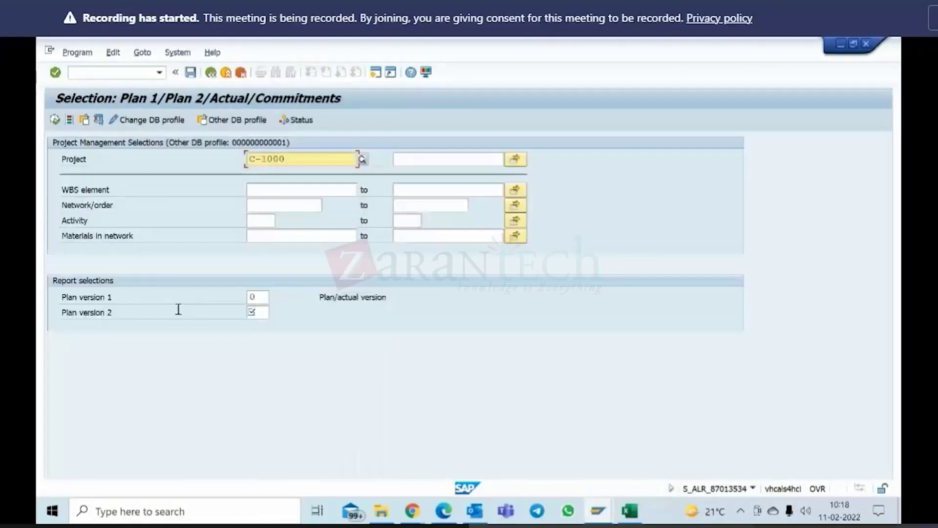
Step: Run the report for project C-1000 comparing plan version 0 with plan version 1, and expand its top WBS element
left_click(260, 297)
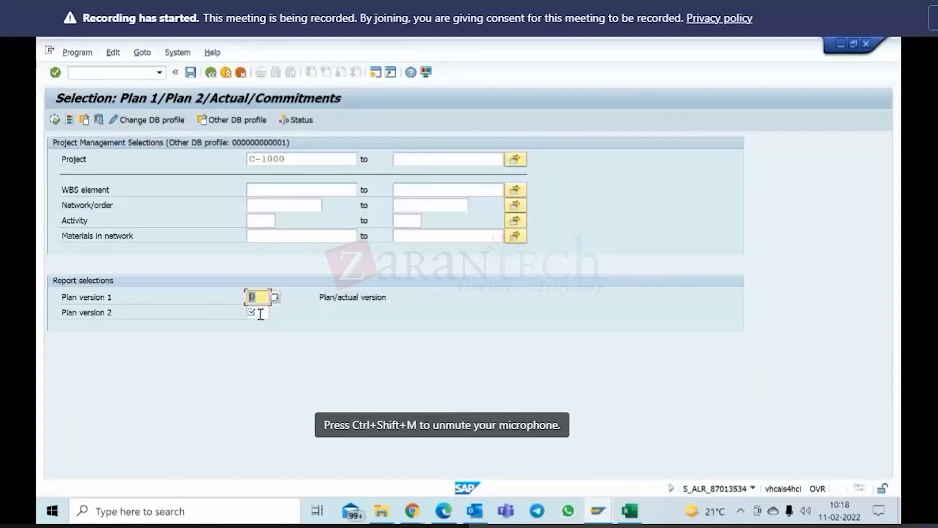
left_click(254, 312)
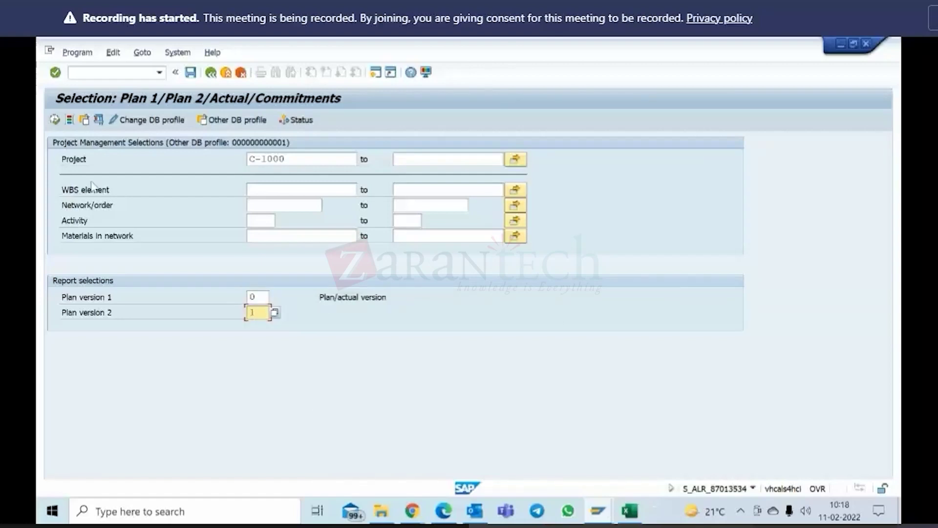
left_click(56, 120)
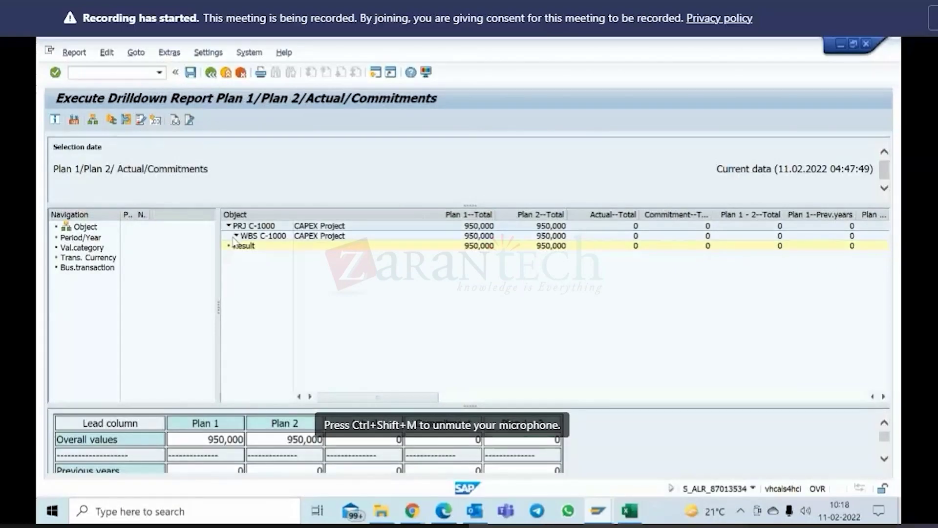
left_click(236, 235)
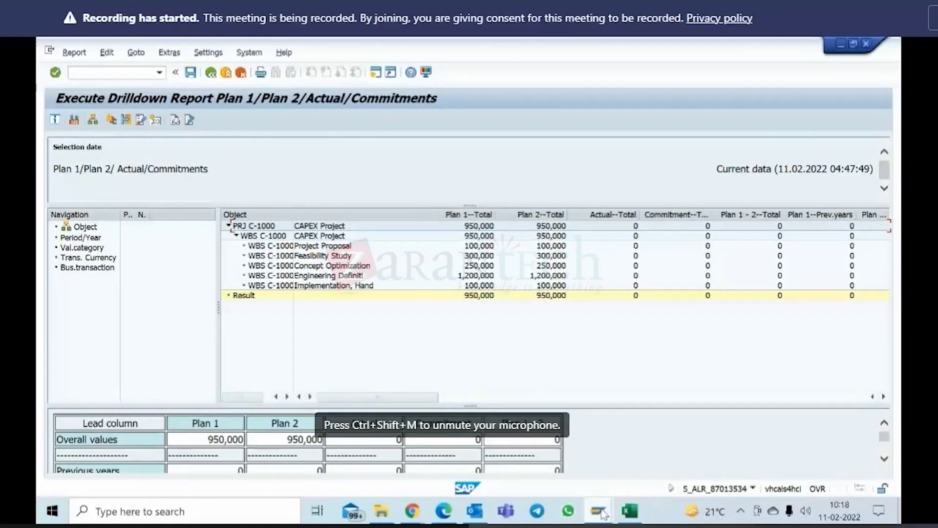
Step: Switch to the Display Cost Planning session, change to Change Cost Planning, open C-1000's version 1 plan, and widen the Distributed column
mouse_move(602, 512)
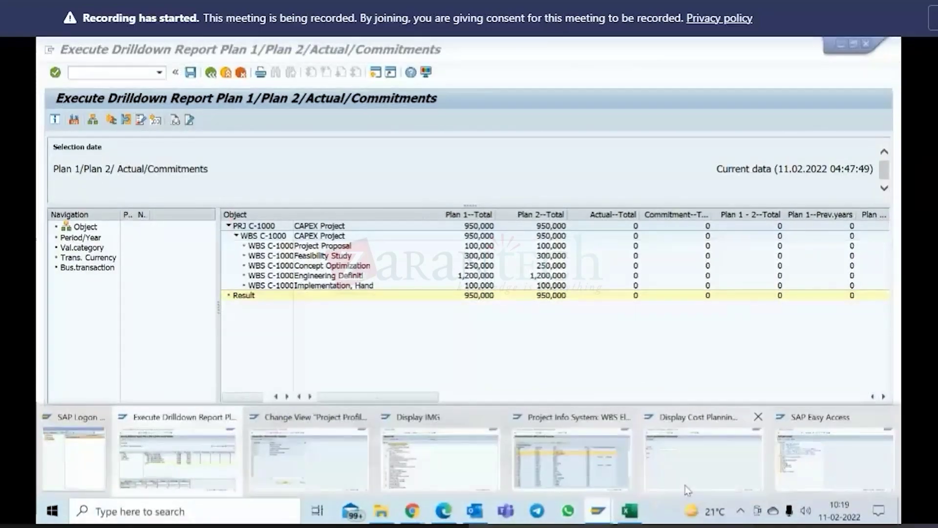
left_click(730, 447)
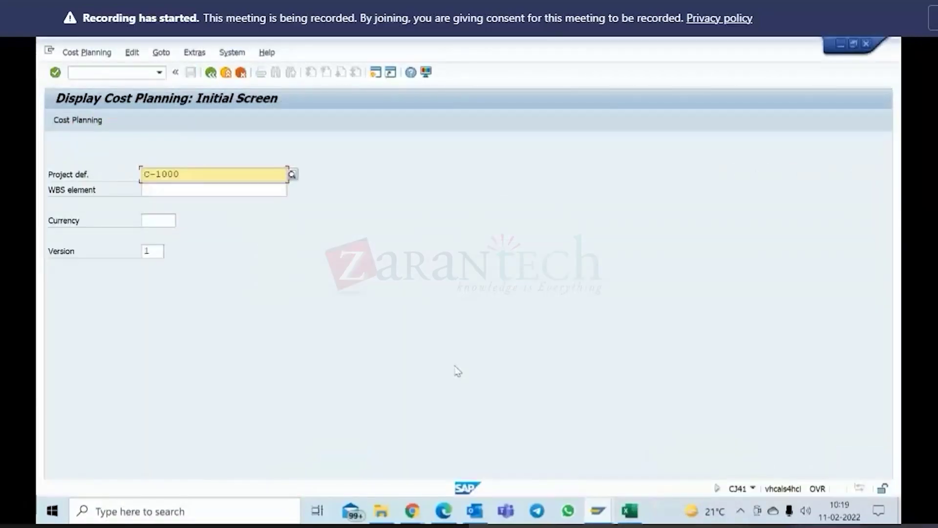
left_click(83, 53)
left_click(88, 68)
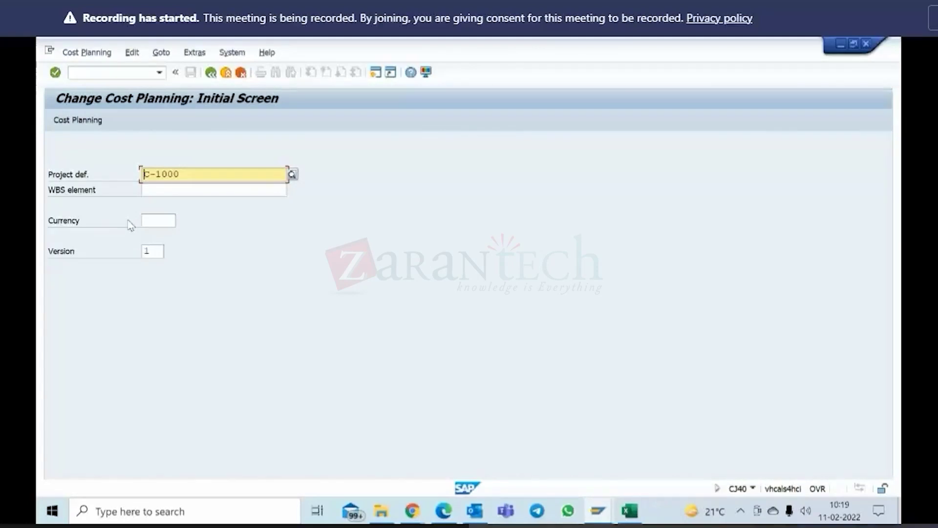
key("Return")
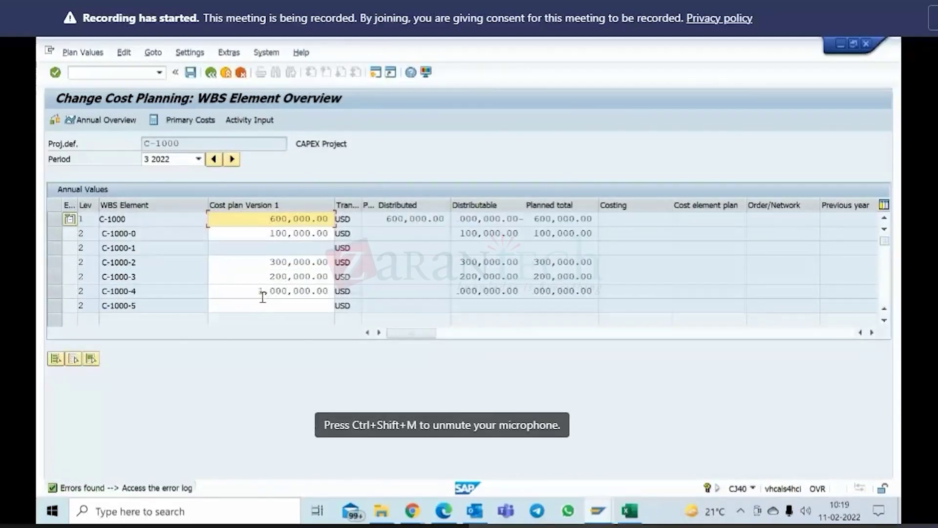
left_click_drag(451, 205, 468, 205)
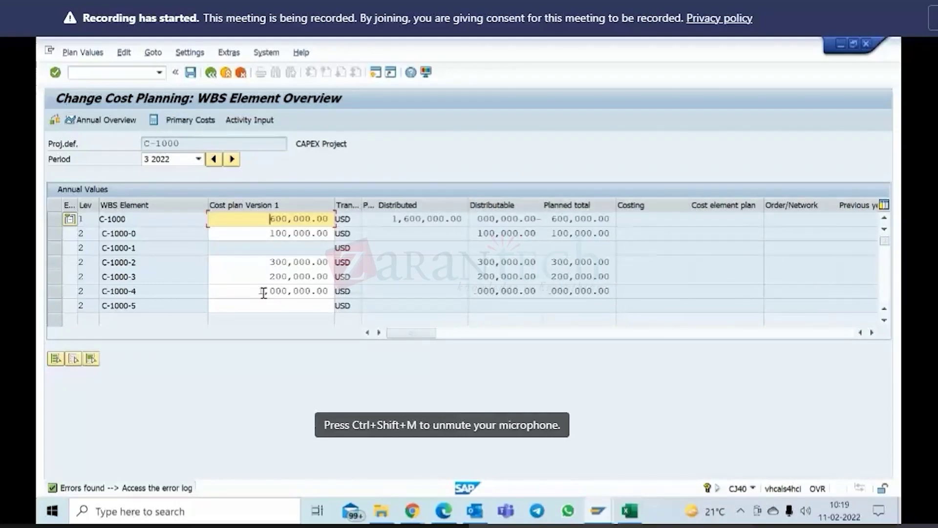
Step: Reduce the version 1 cost plan amount of WBS element C-1000-4 for period 3 2022
left_click(270, 291)
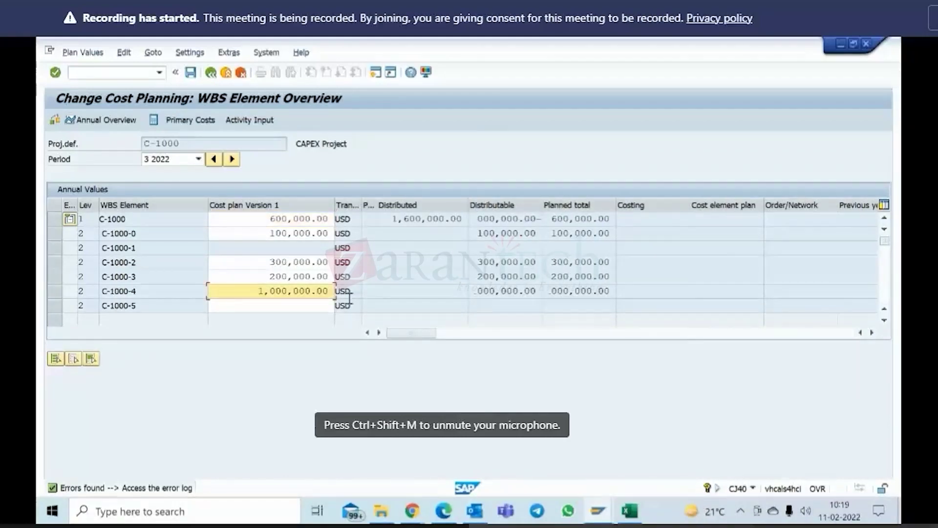
key("Right")
key("BackSpace")
key("BackSpace")
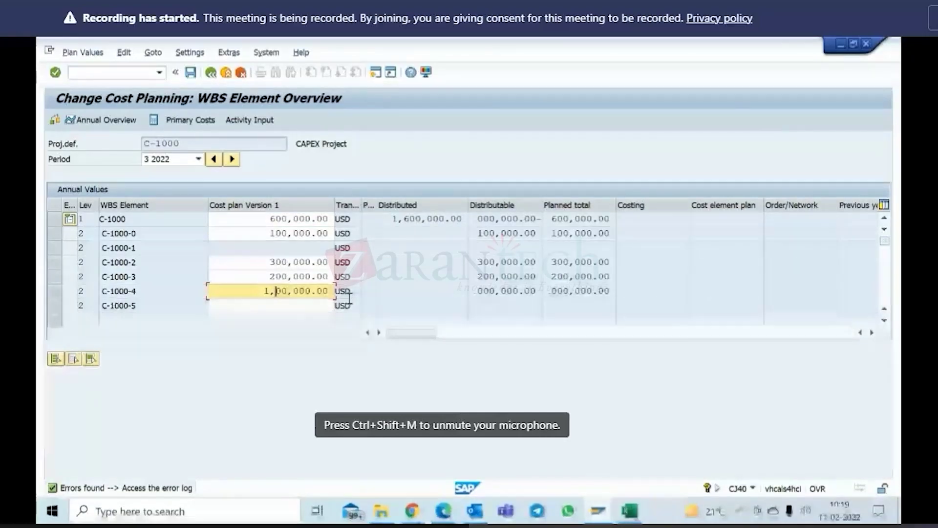
Step: Set the 2022 Cost plan Version 1 value of WBS element C-1000-4 to 800,000.00 USD
key("BackSpace")
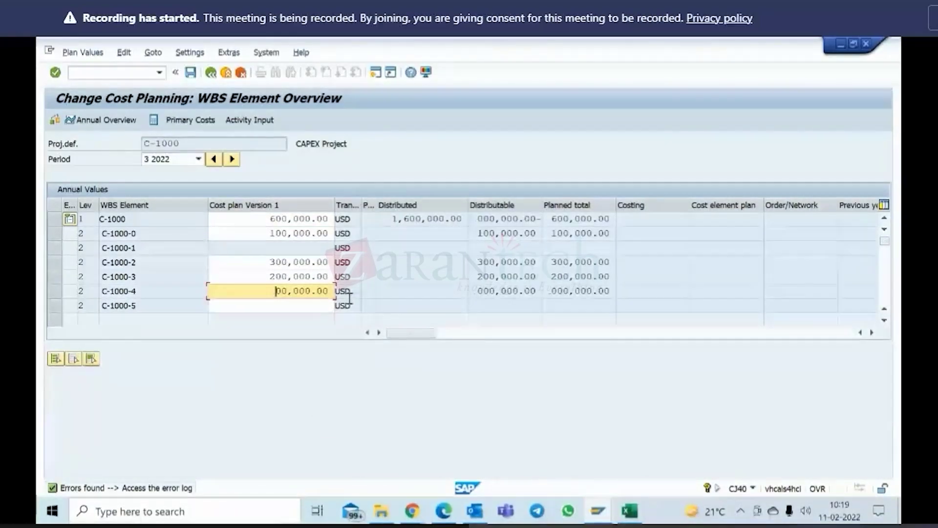
type("8")
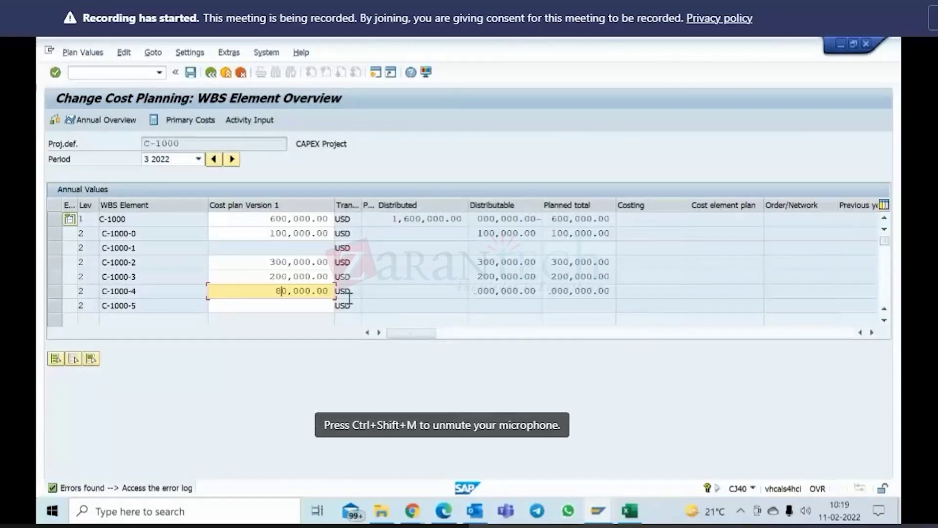
type("9")
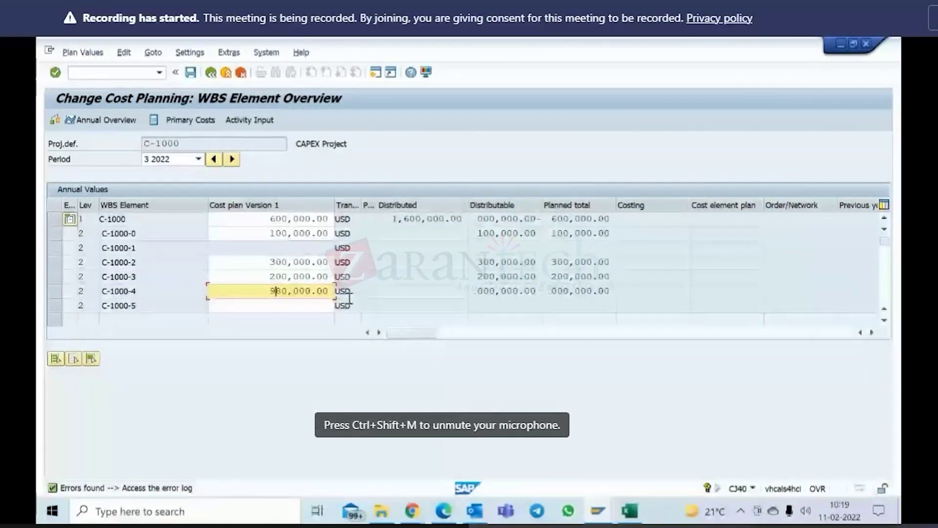
key("Left")
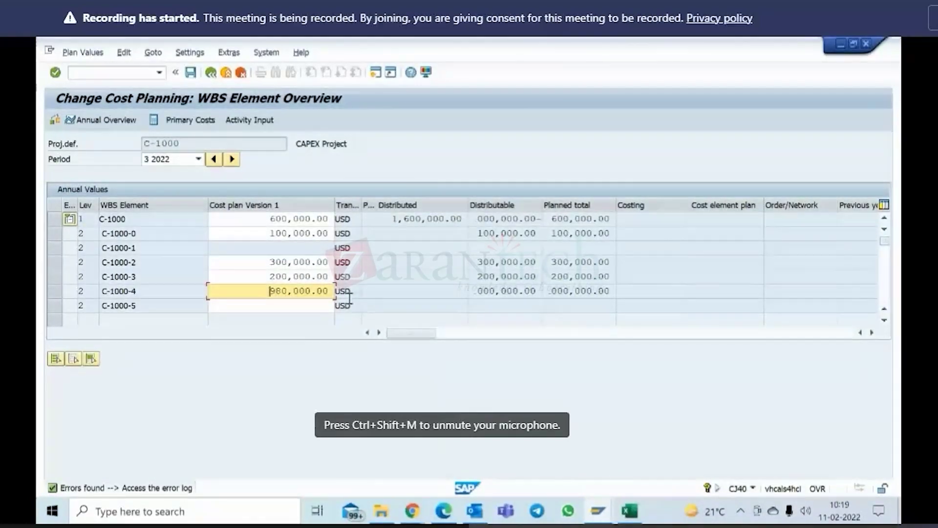
type("800")
key("Return")
Step: Total up the Version 1 cost plan values for project C-1000 and save the cost planning
left_click(129, 54)
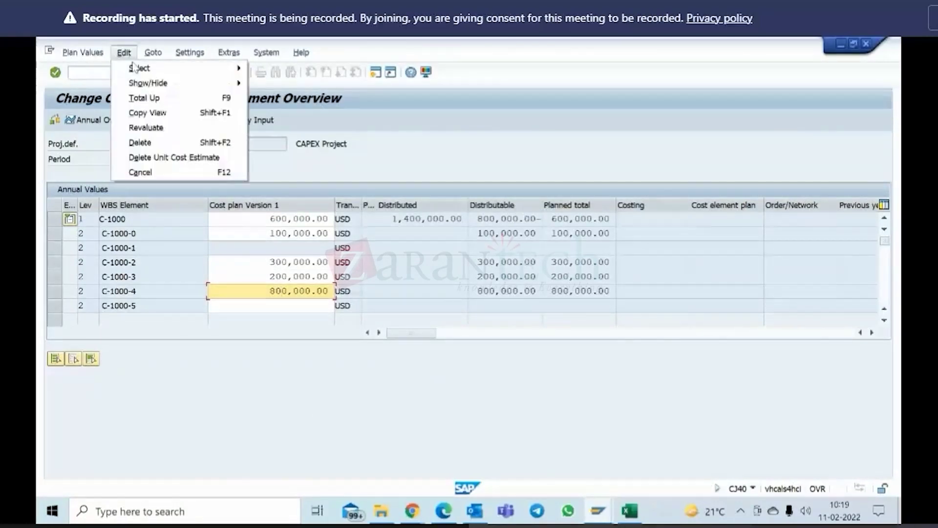
left_click(138, 99)
left_click(379, 331)
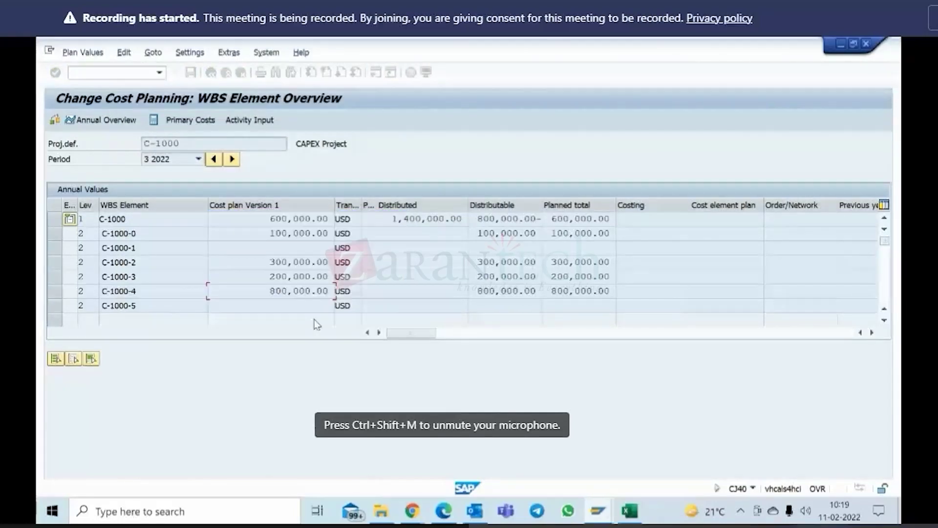
left_click(55, 291)
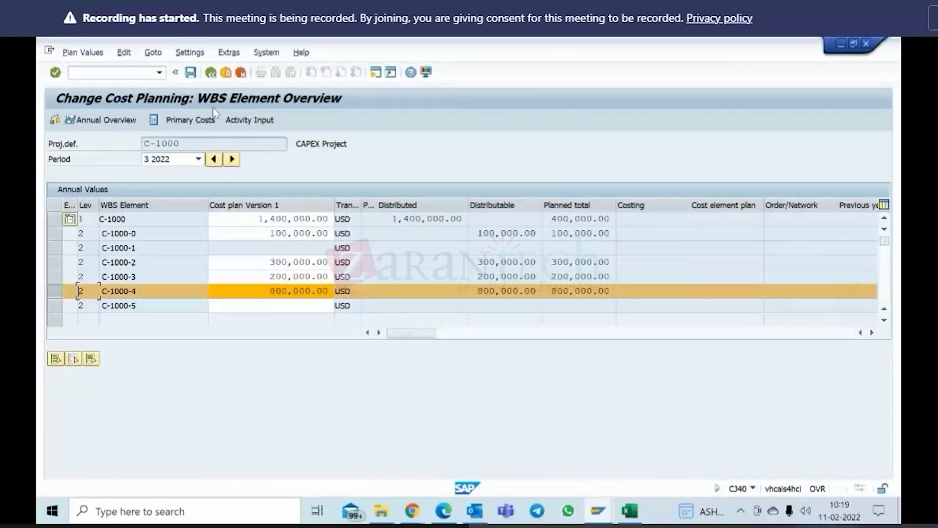
left_click(191, 72)
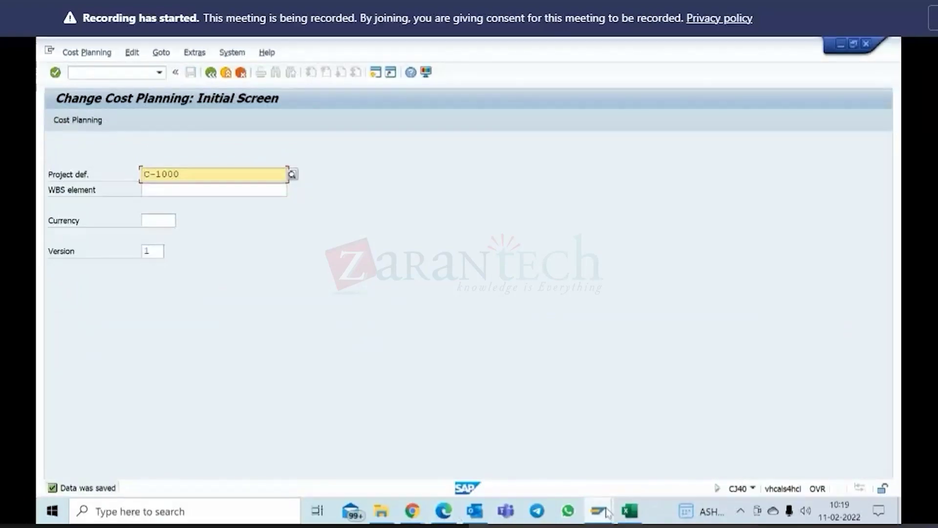
Step: Rerun the Plan 1/Plan 2/Actual/Commitments drilldown report for project C-1000 and expand its top WBS element
mouse_move(608, 513)
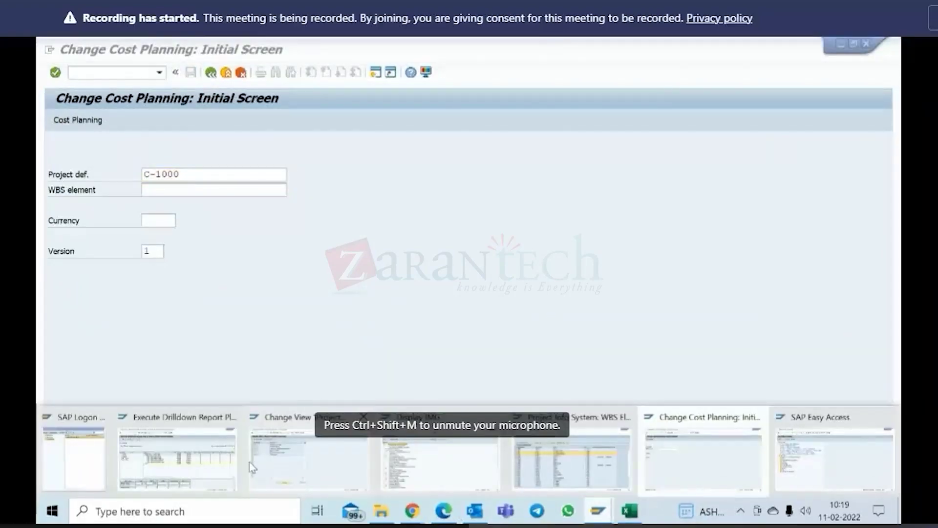
left_click(219, 419)
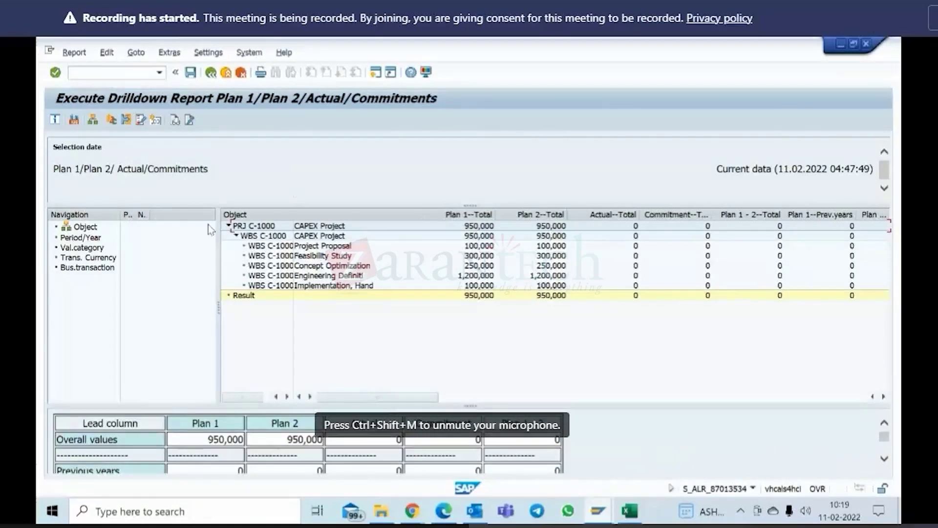
left_click(212, 75)
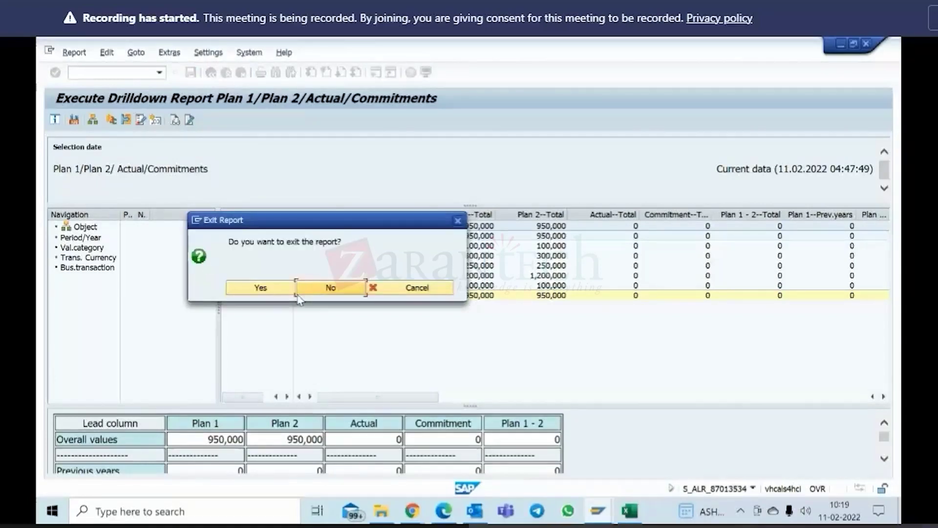
key("Return")
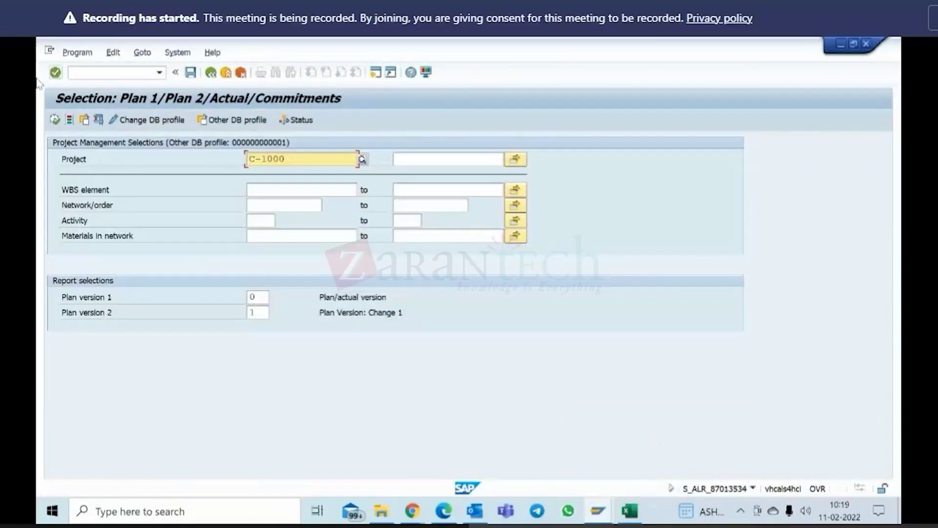
left_click(58, 119)
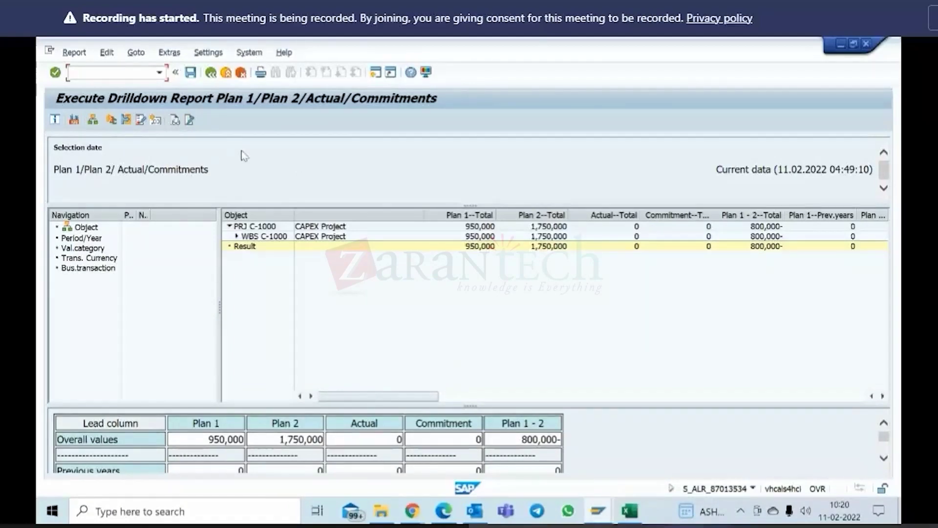
left_click(237, 237)
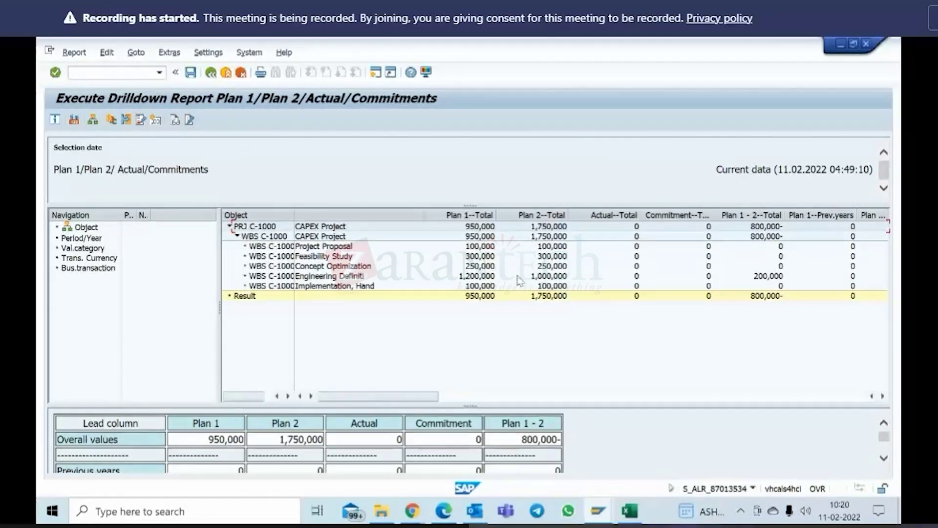
Step: Compare the Plan 1 and Plan 2 figures of the Engineering Definition WBS element in the total and 2022 columns
left_click(268, 277)
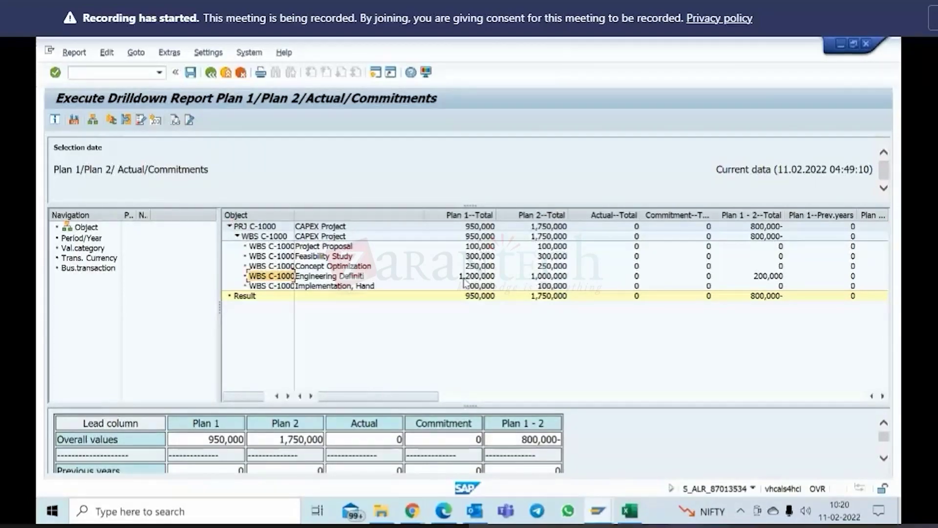
mouse_move(597, 516)
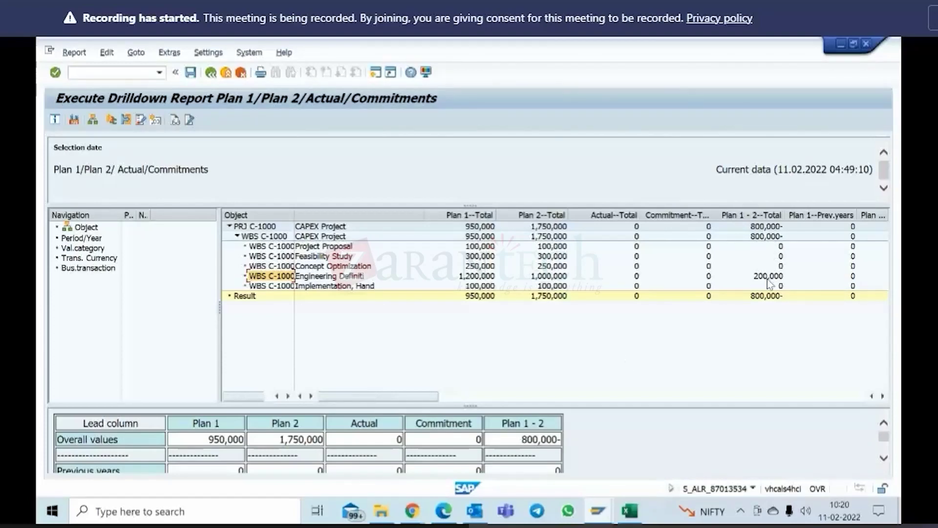
left_click_drag(430, 397, 526, 397)
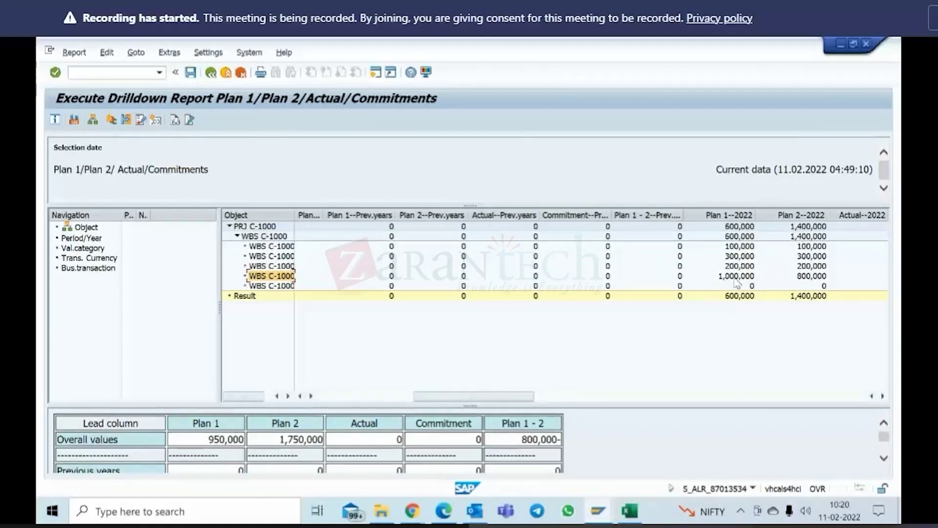
left_click(807, 277)
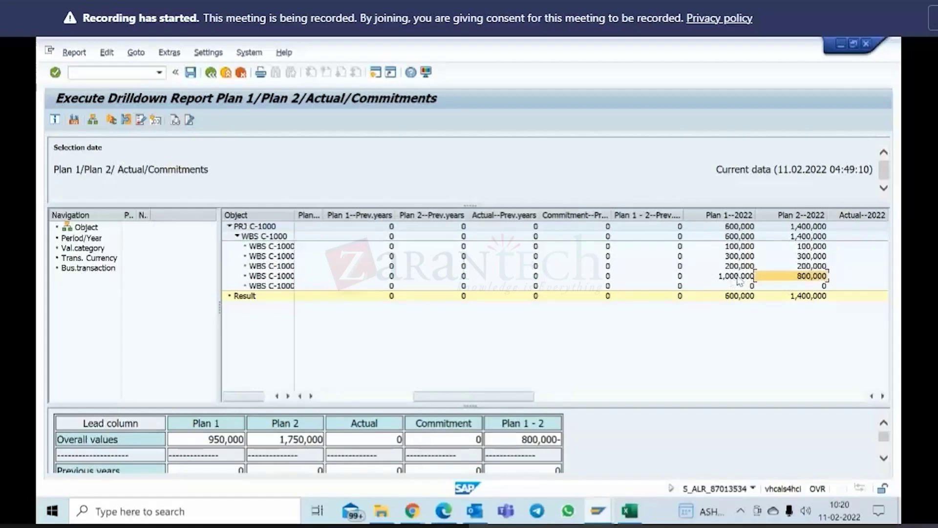
left_click_drag(522, 396, 568, 397)
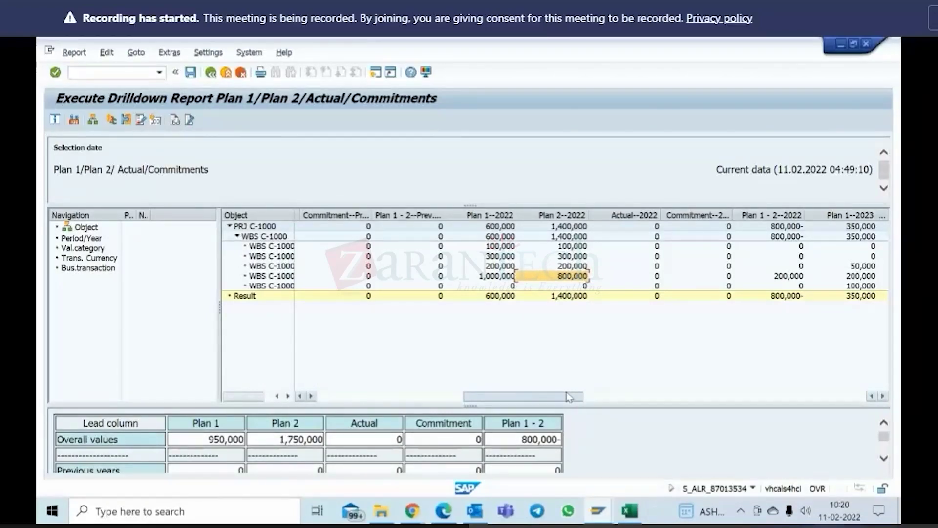
left_click_drag(569, 397, 517, 405)
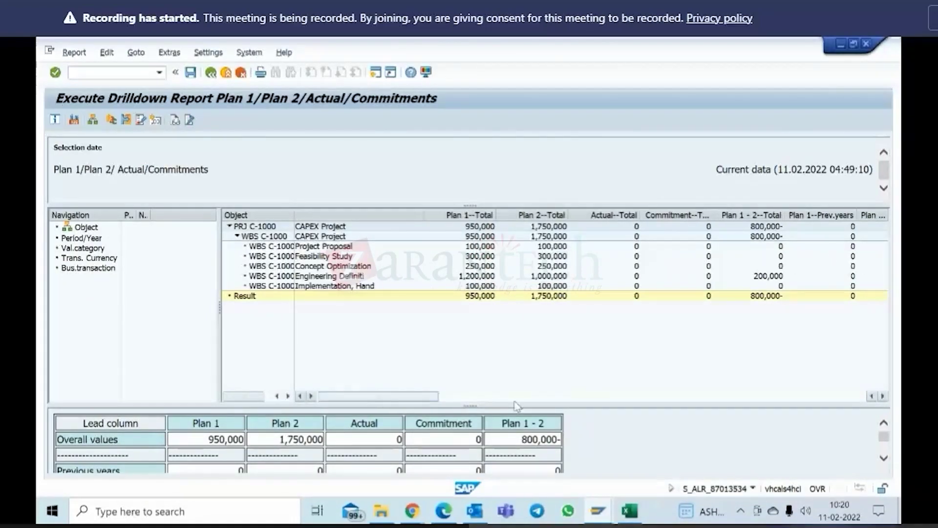
Step: Enlarge the lower table to review the Plan 1 and Plan 2 values per year, then make it smaller again
left_click_drag(537, 408, 539, 324)
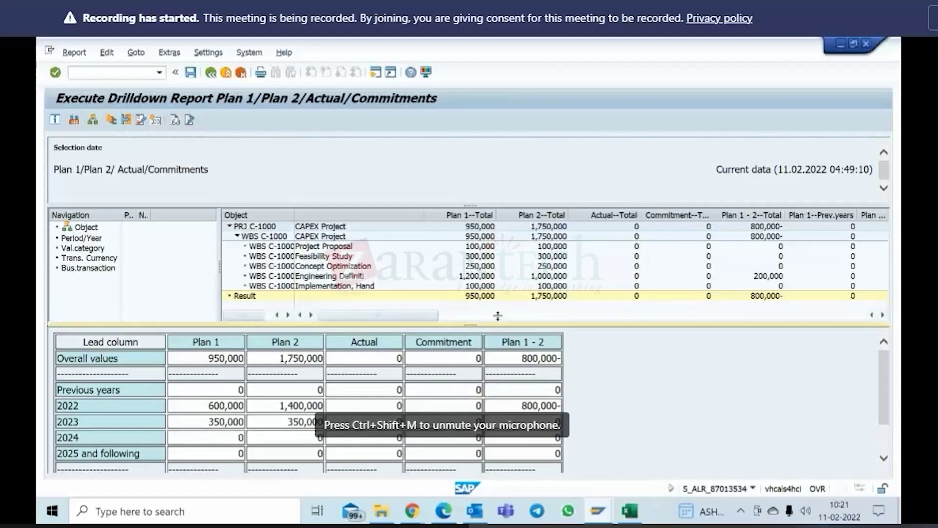
left_click_drag(497, 315, 497, 306)
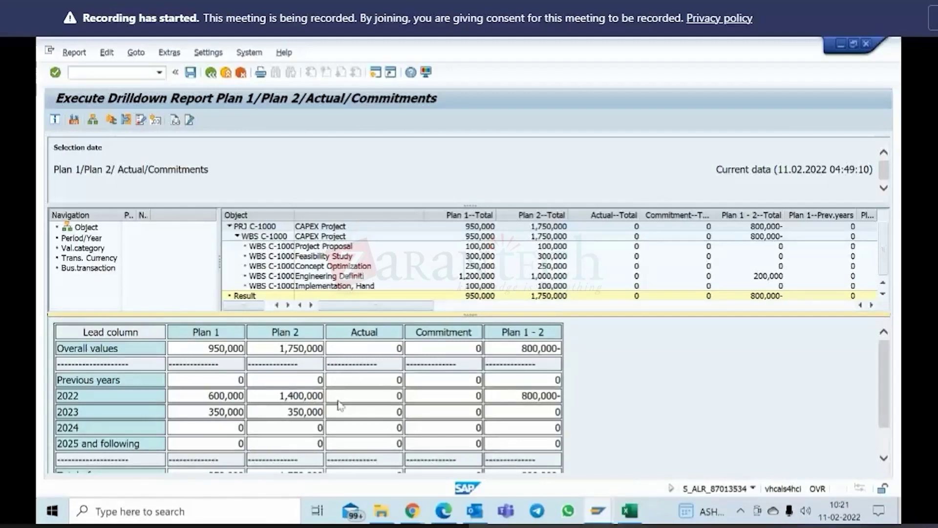
scroll(342, 403, "down", 1)
scroll(352, 396, "up", 1)
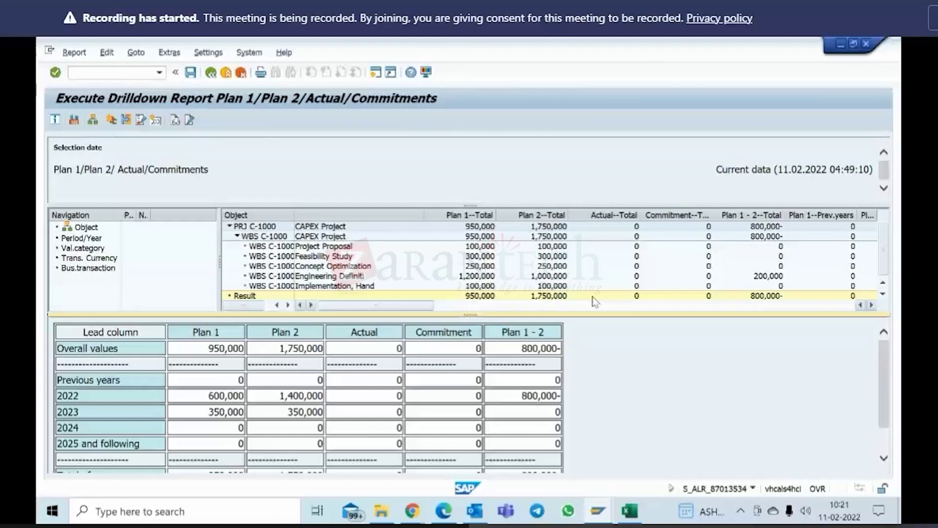
left_click_drag(596, 314, 597, 354)
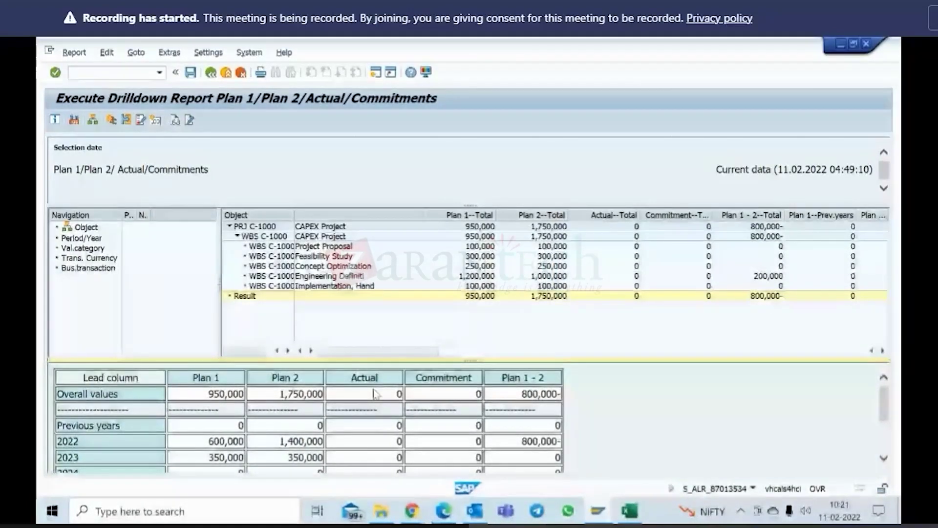
Step: Check the 2022 and 2023 plan columns, comparing Plan 1 and Plan 2 for the fourth second-level WBS element in 2022
left_click_drag(396, 351, 524, 360)
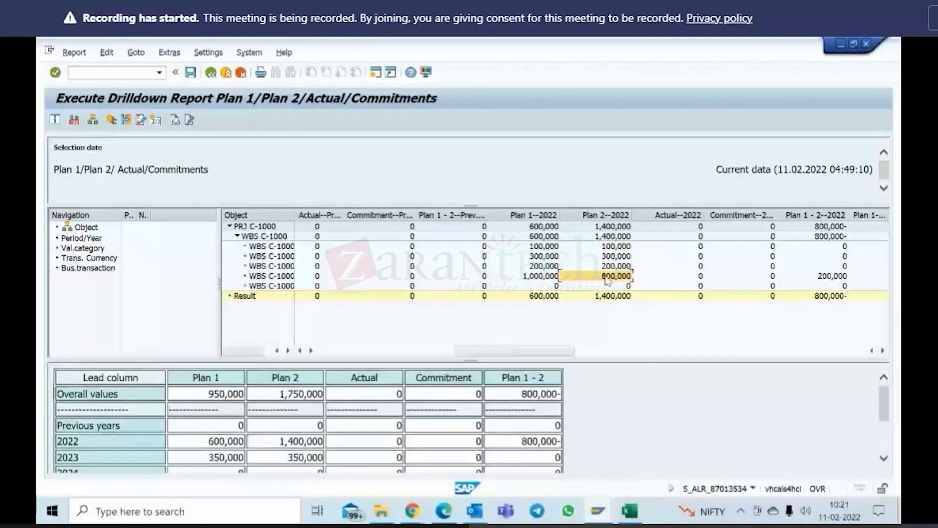
left_click(539, 278)
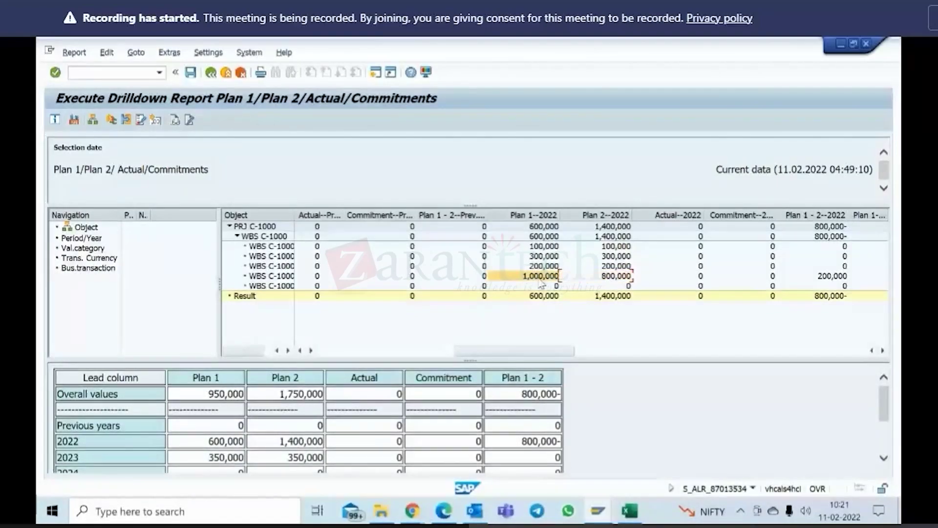
left_click(592, 278)
left_click_drag(566, 352, 585, 353)
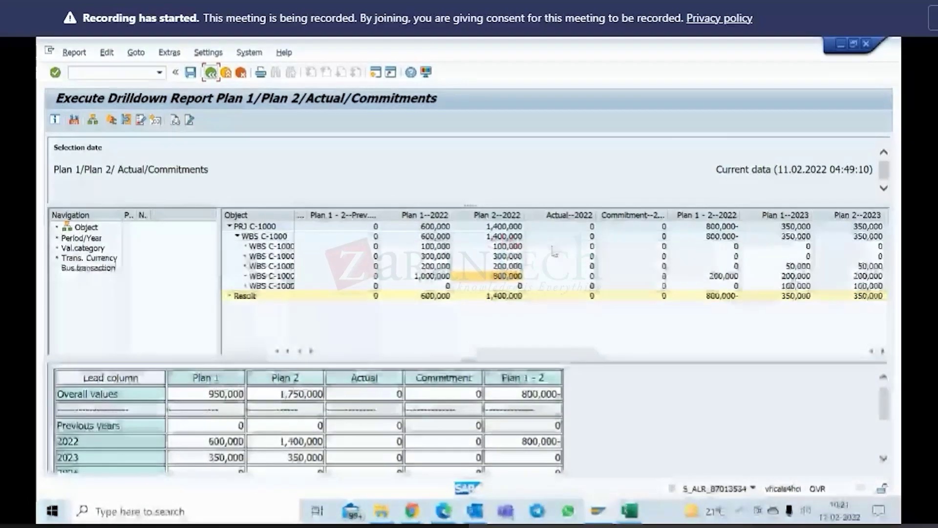
Step: Exit the drilldown report and switch to the Module 4 - Project Planning presentation in Chrome to review the cost planning methods
left_click(211, 73)
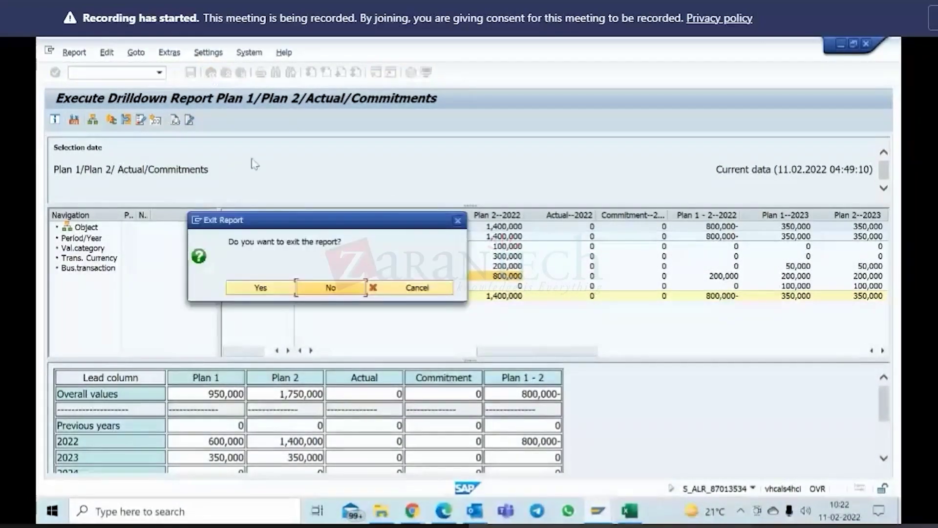
left_click(262, 288)
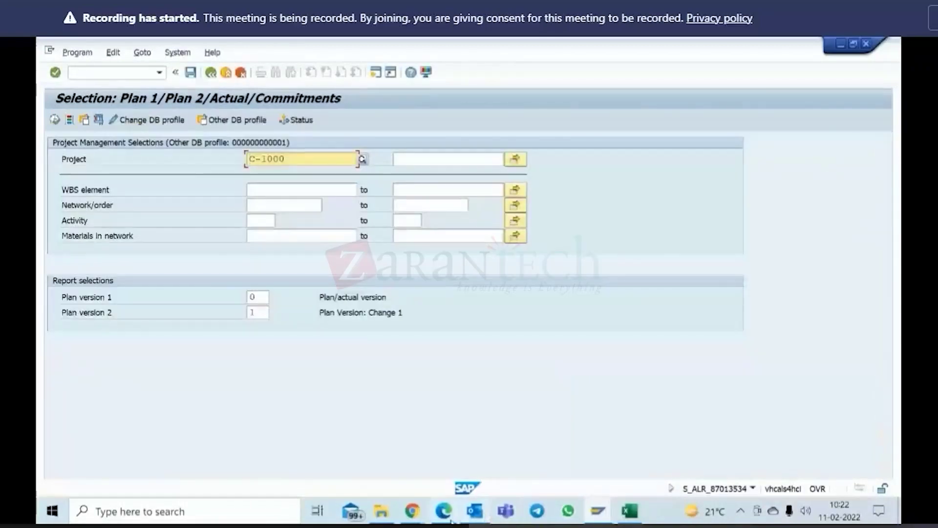
left_click(418, 516)
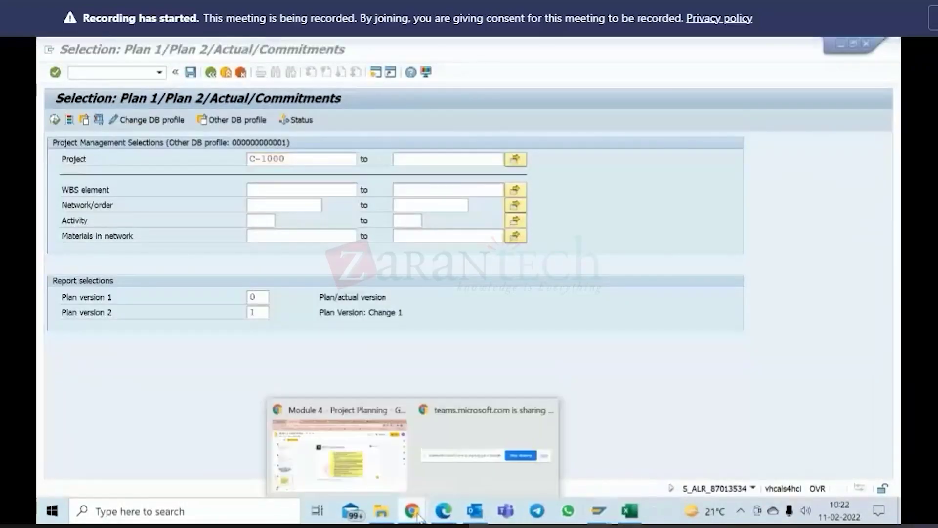
left_click(339, 445)
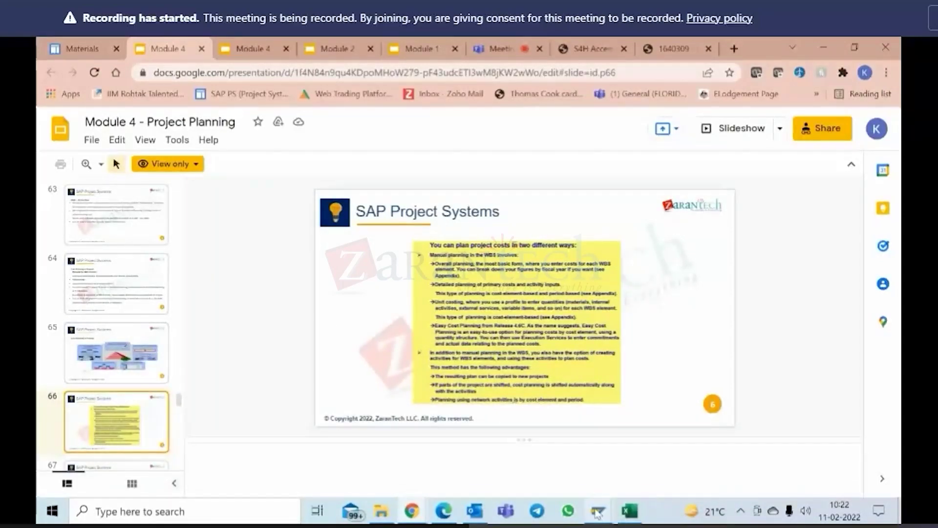
Step: Switch back to SAP, leave the report selection for SAP Easy Access, and look through the hierarchical plan-based cost reports
mouse_move(598, 511)
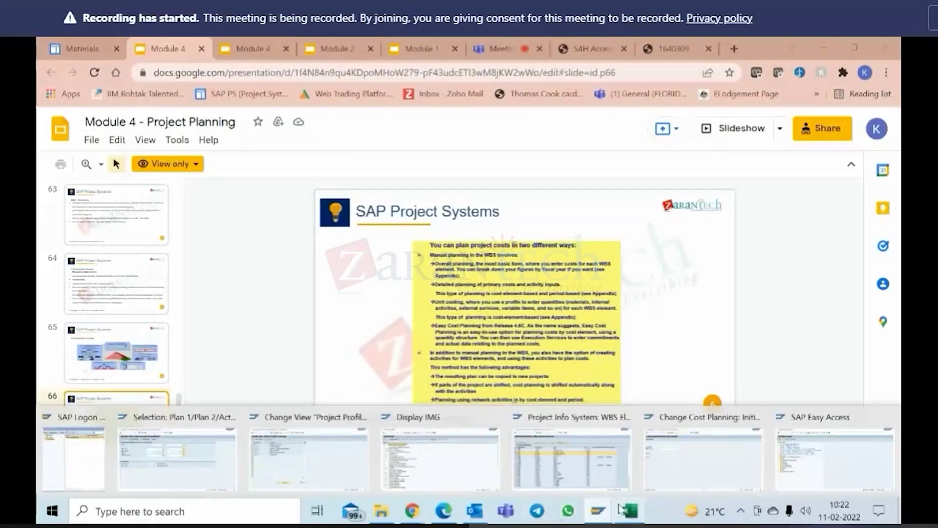
left_click(213, 481)
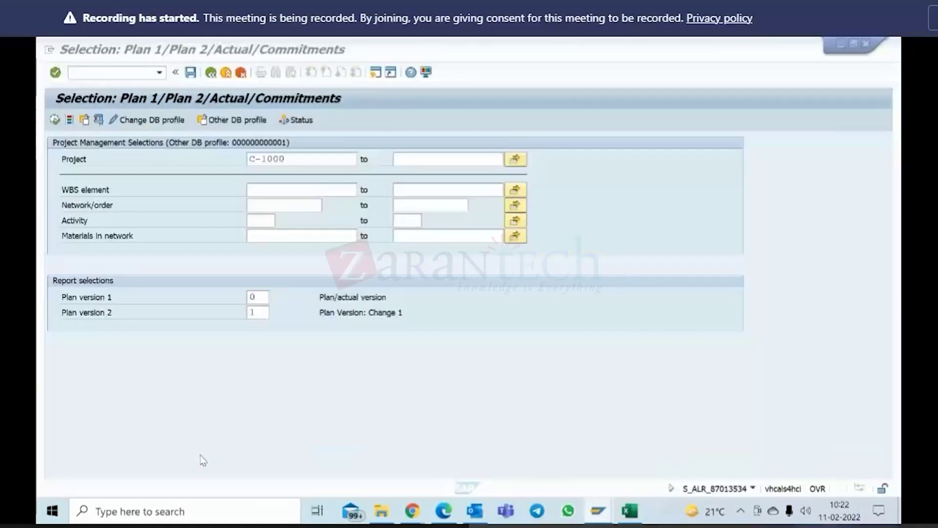
left_click(210, 72)
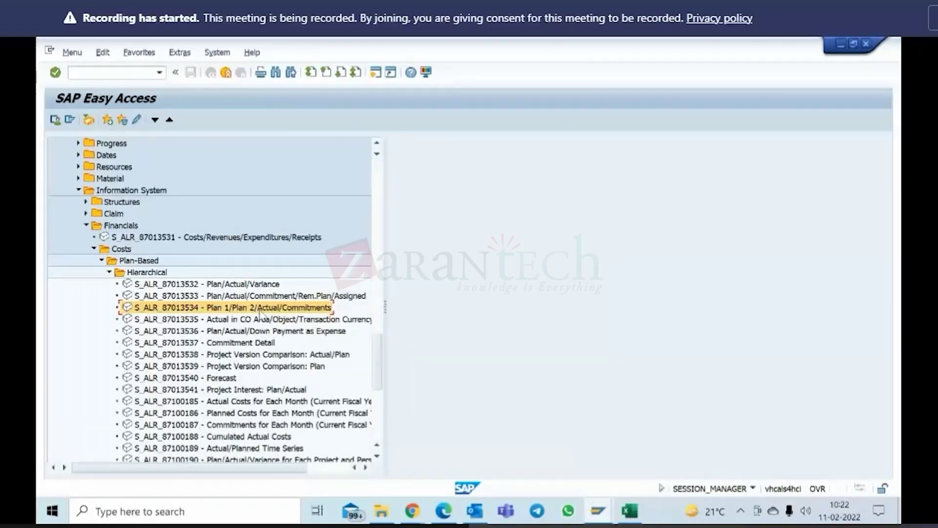
scroll(260, 314, "down", 5)
scroll(219, 348, "up", 1)
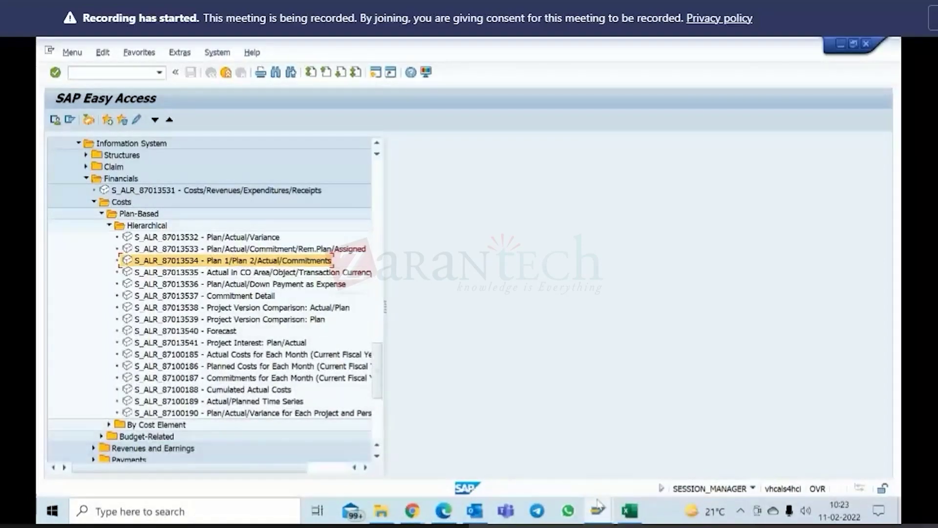
left_click(604, 514)
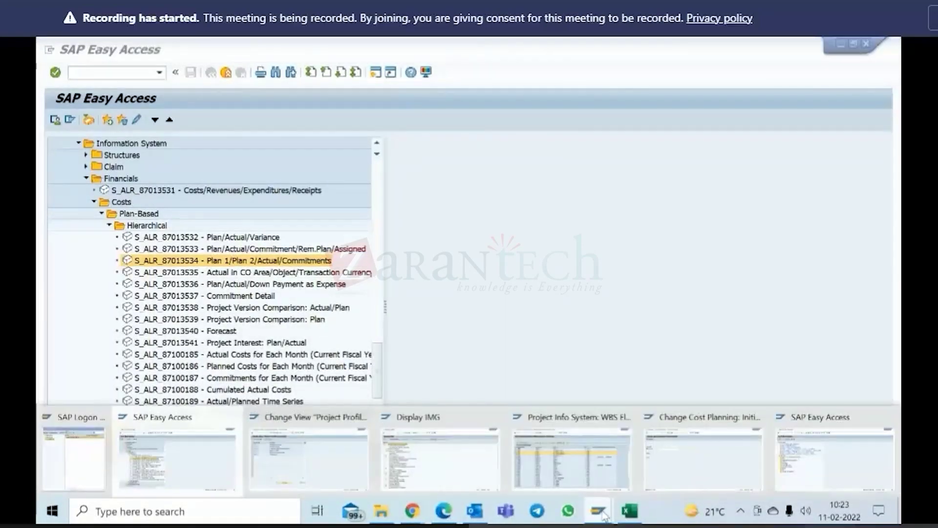
left_click(575, 335)
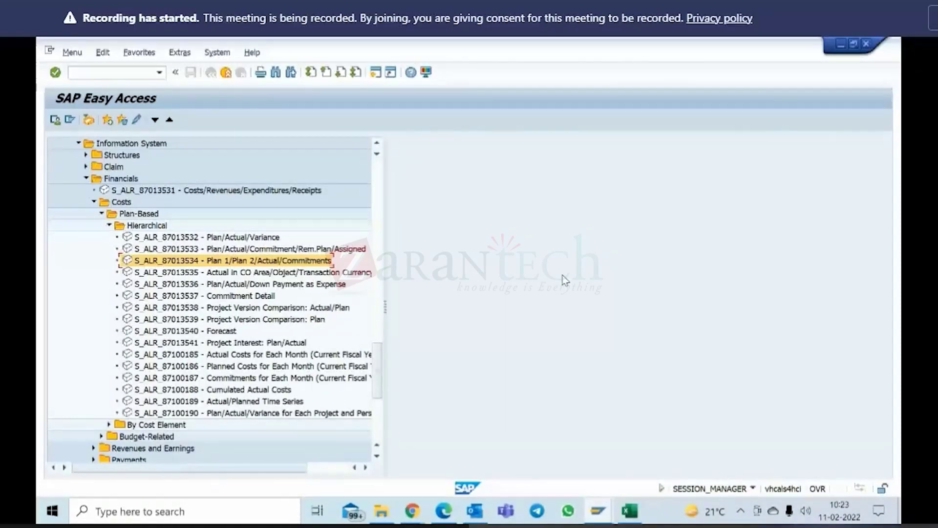
left_click(599, 510)
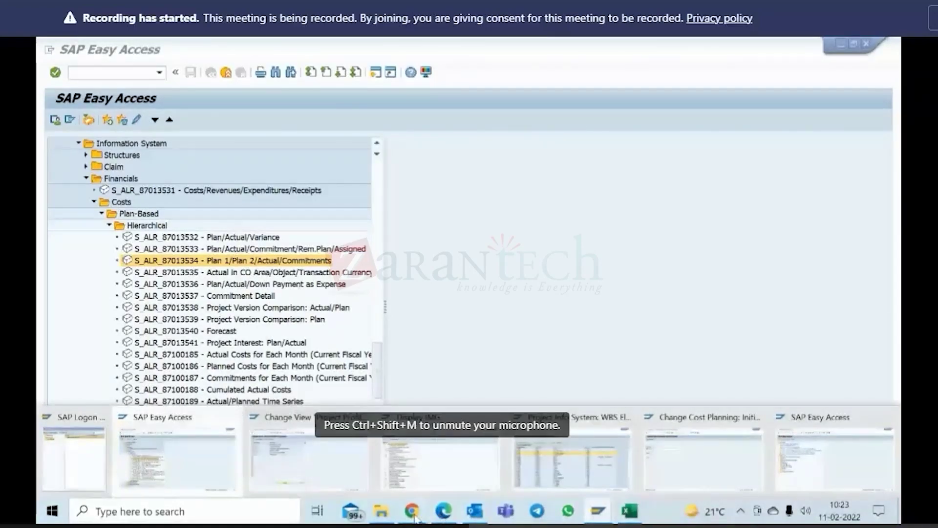
mouse_move(412, 510)
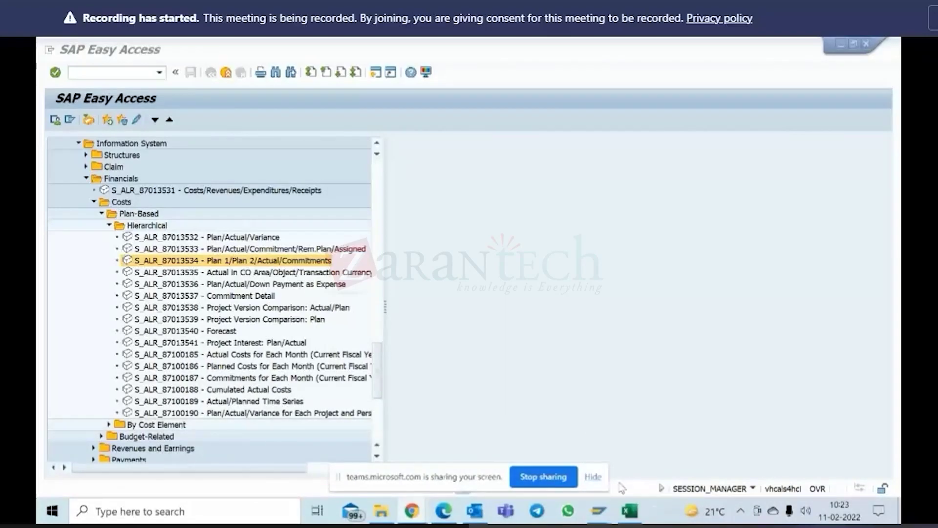
Step: Return to the SAP Easy Access session and start the Project Builder with transaction CJ20N
mouse_move(605, 512)
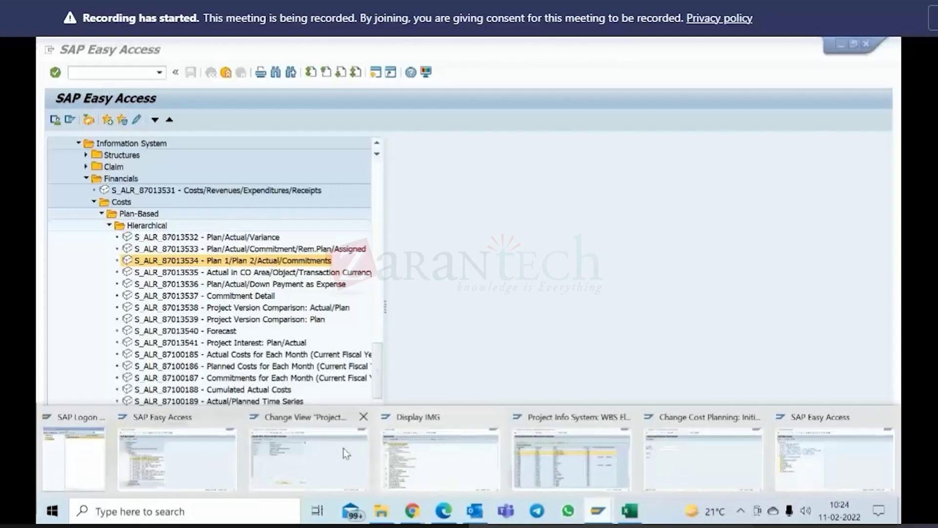
left_click(159, 453)
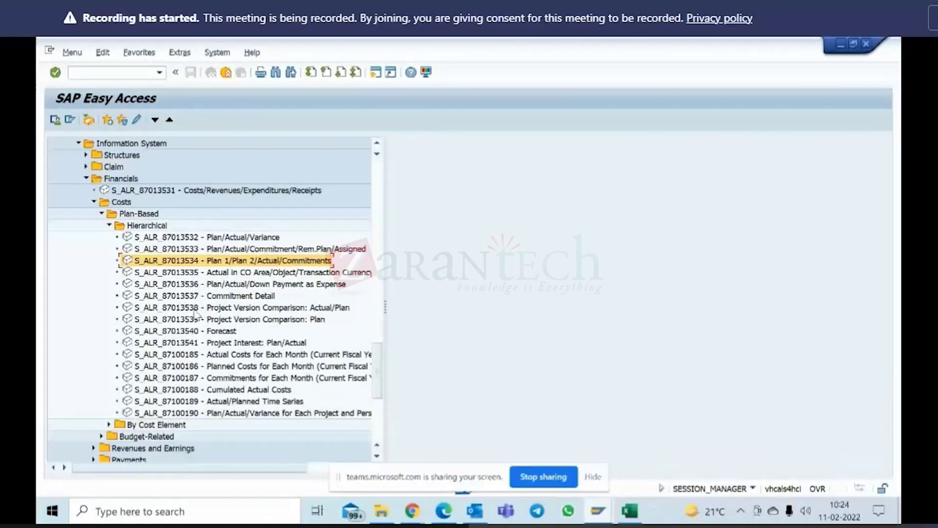
scroll(194, 314, "up", 2)
scroll(205, 253, "up", 4)
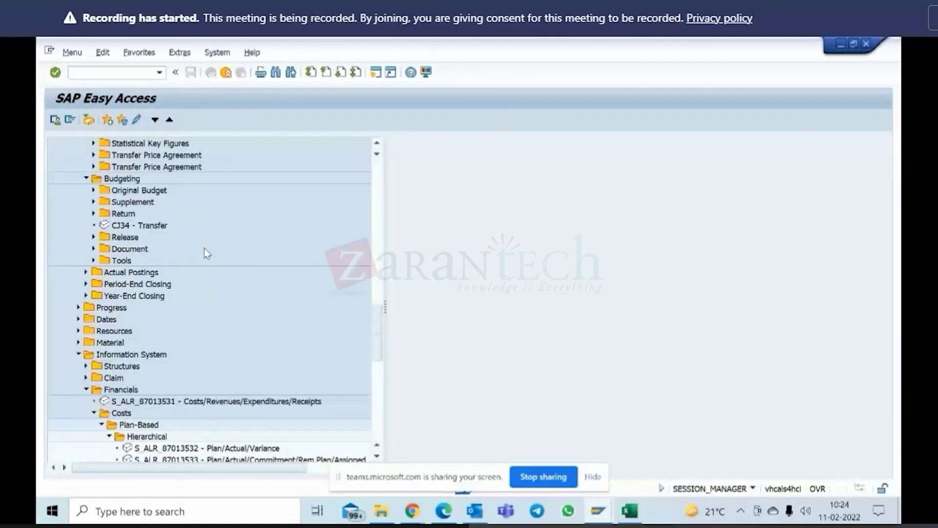
scroll(204, 252, "up", 4)
left_click(126, 73)
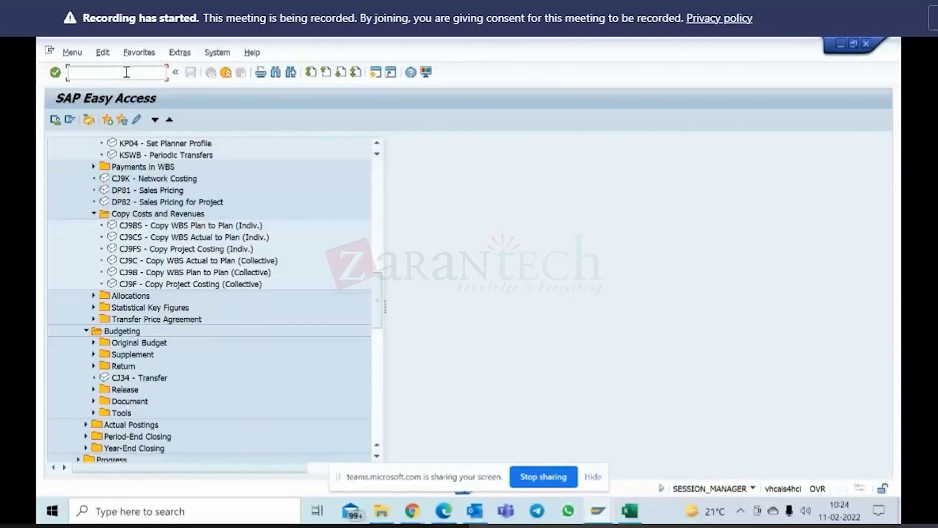
type("cj20n")
key("Return")
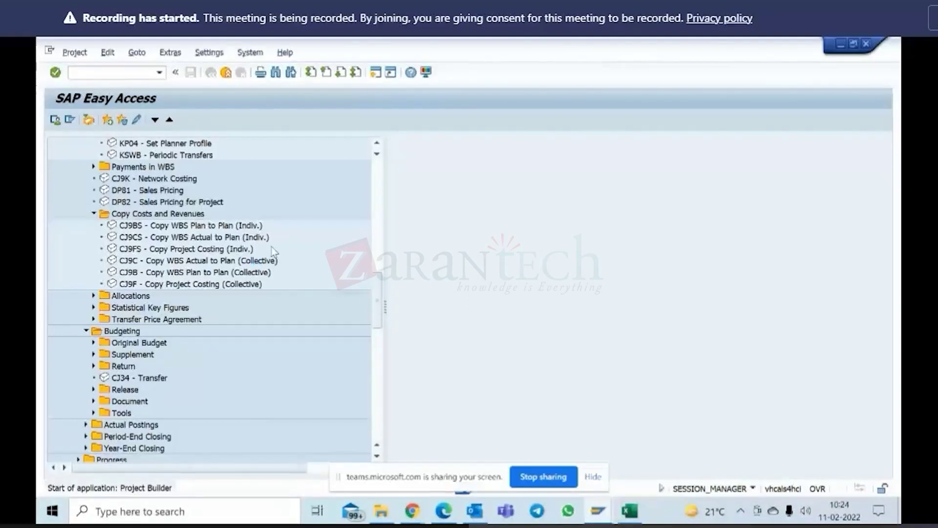
Step: Open CAPEX project C-1000 with its full structure expanded and check the operative indicators of WBS elements C-1000-0 and C-1000
double_click(141, 317)
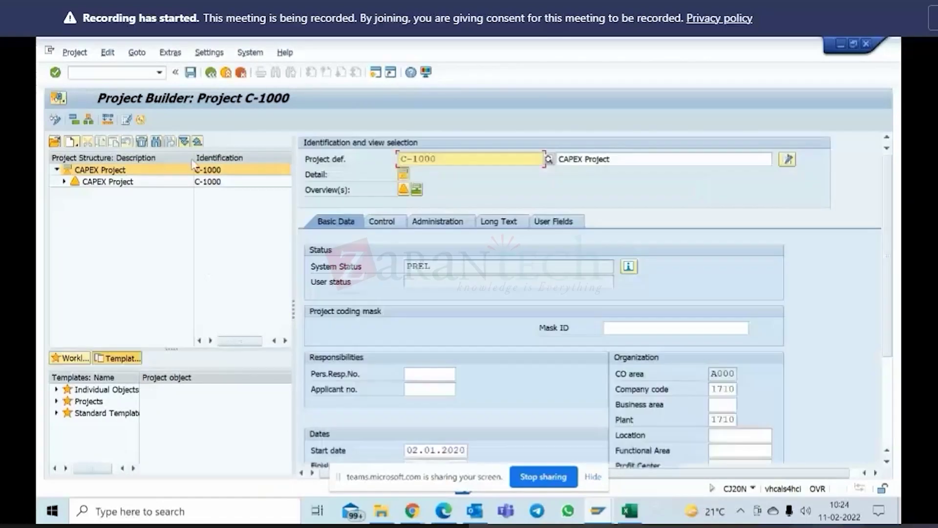
left_click(184, 142)
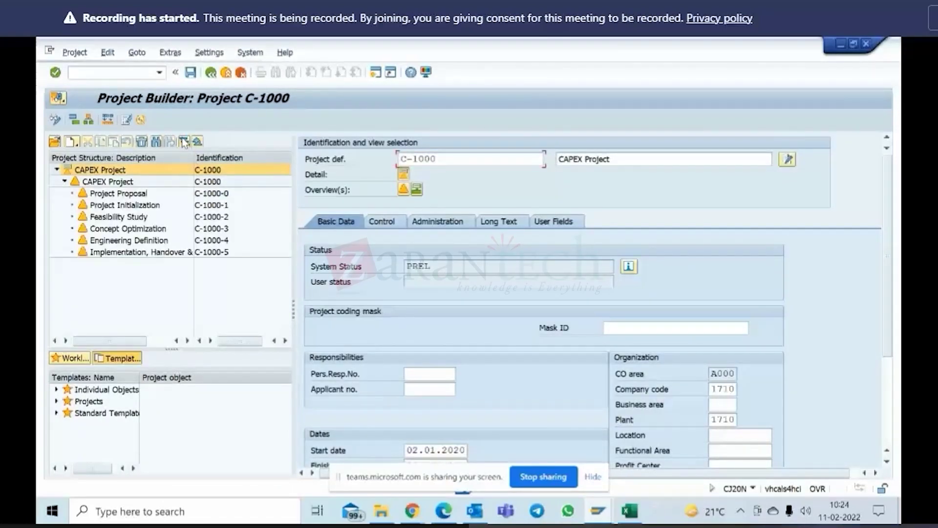
left_click(146, 194)
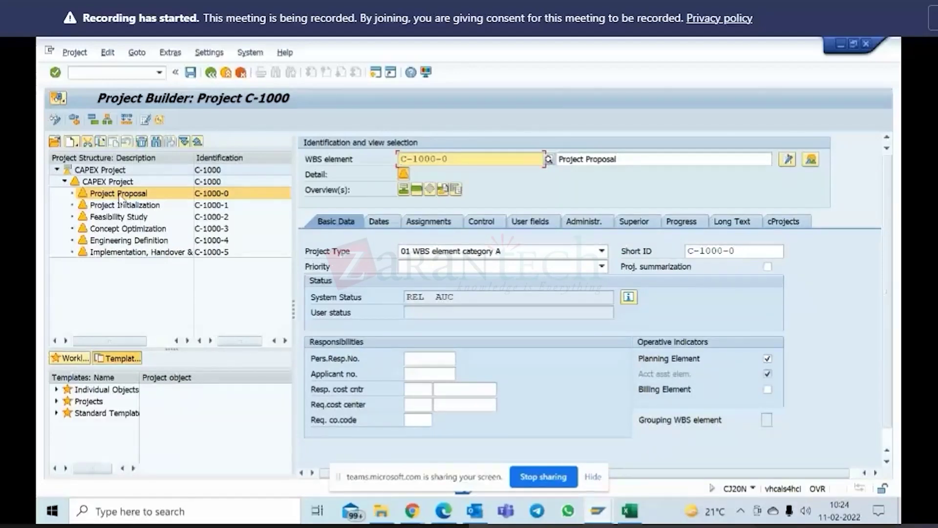
left_click(123, 185)
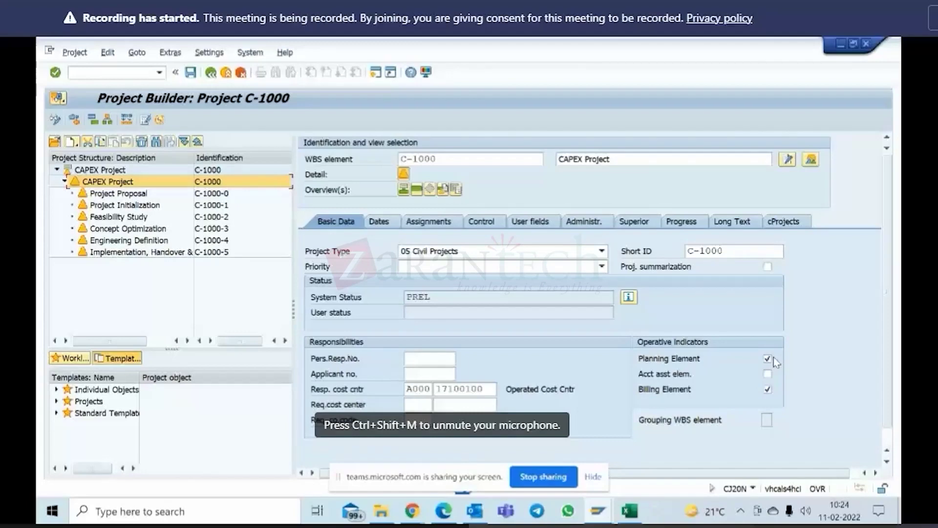
left_click(597, 511)
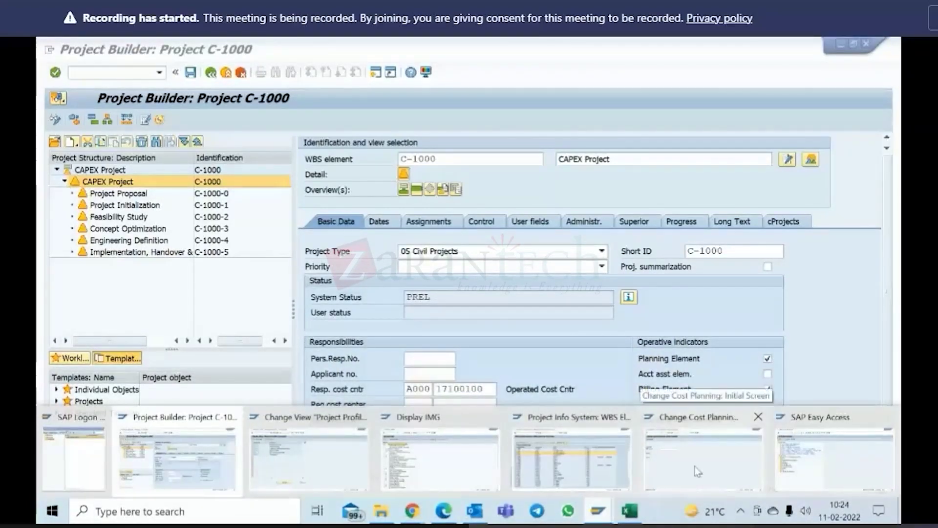
left_click(305, 456)
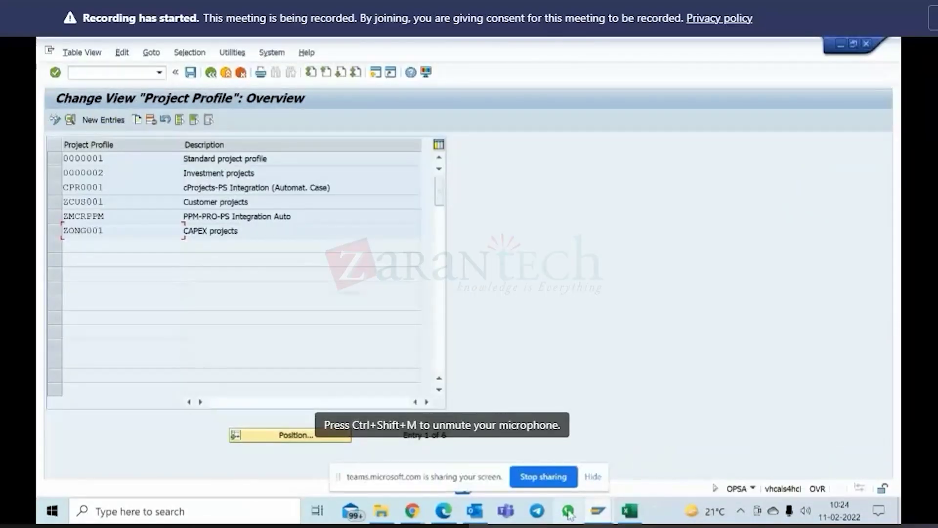
mouse_move(600, 512)
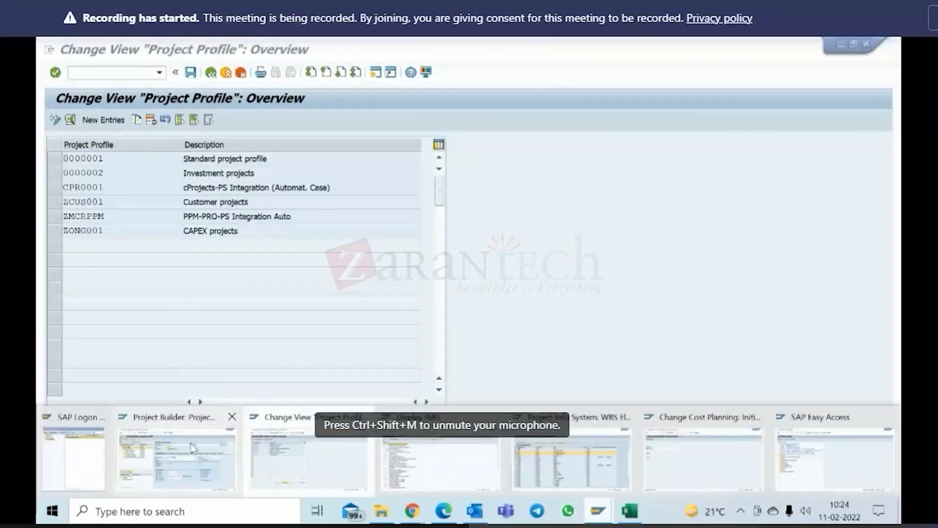
left_click(190, 444)
Step: Display the control data of the C-1000 project definition and check its assigned planning profile
left_click(133, 170)
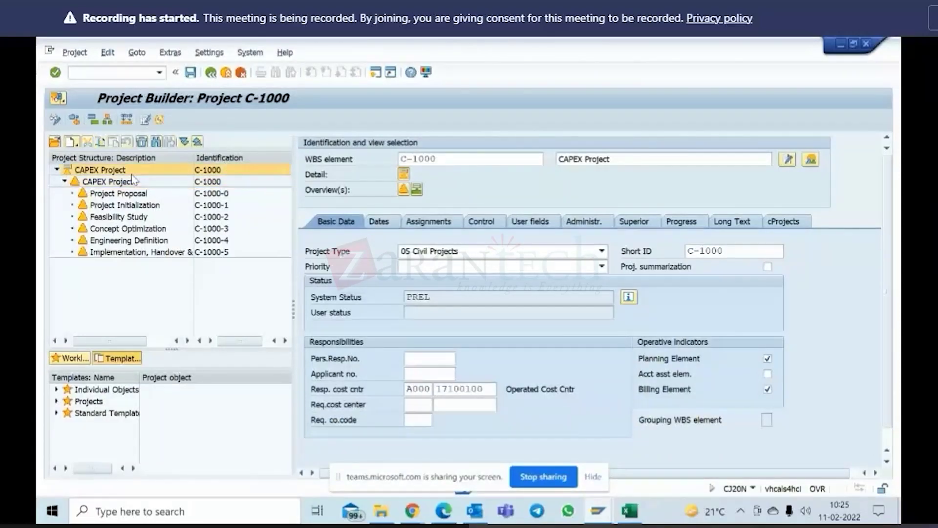
left_click(404, 192)
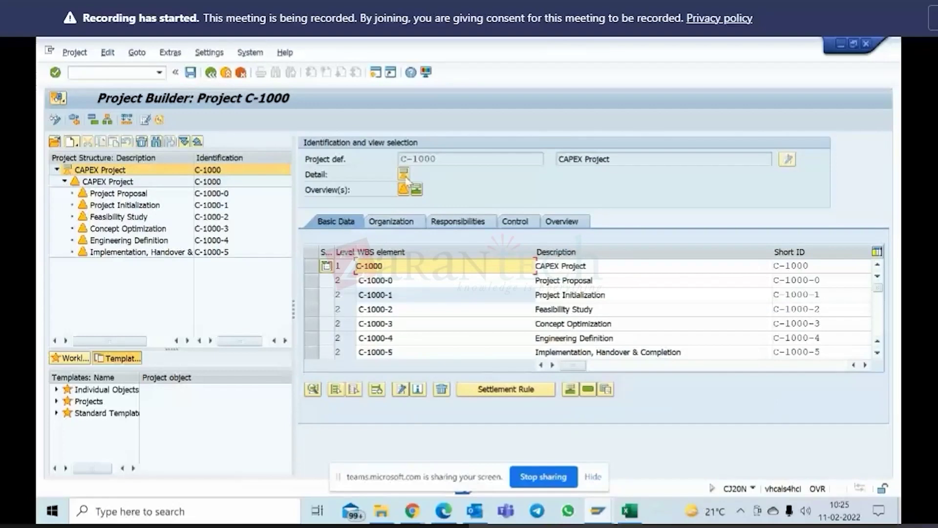
left_click(405, 175)
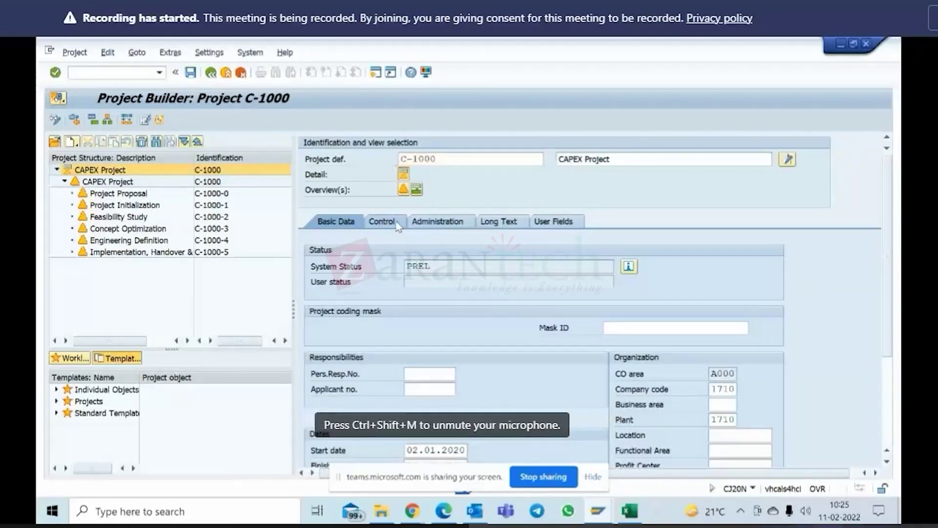
left_click(397, 223)
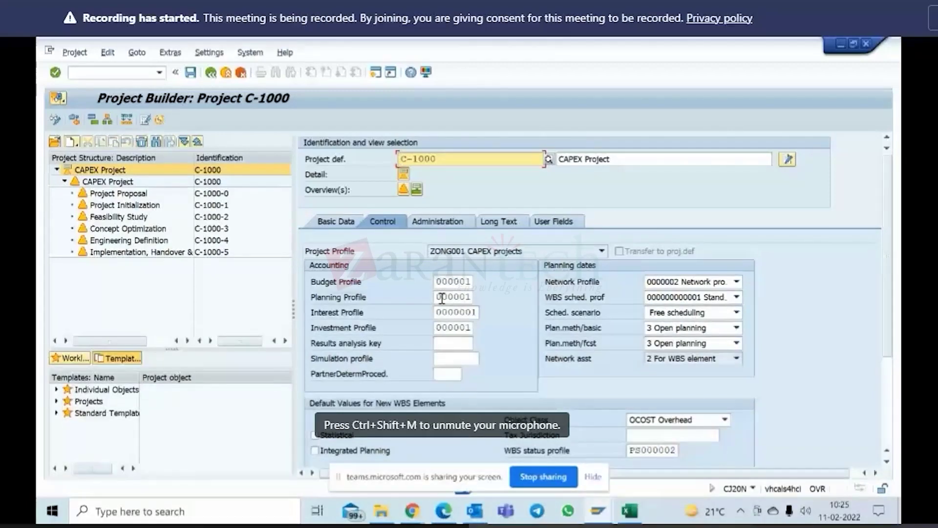
double_click(469, 296)
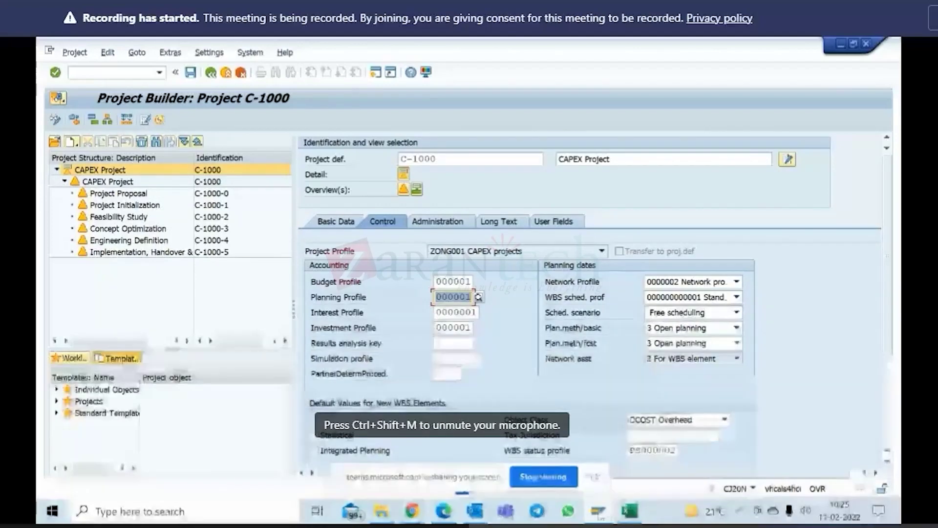
Step: Switch to the Display IMG session and expand the Project System structure down to Costs > Planned Costs
left_click(599, 521)
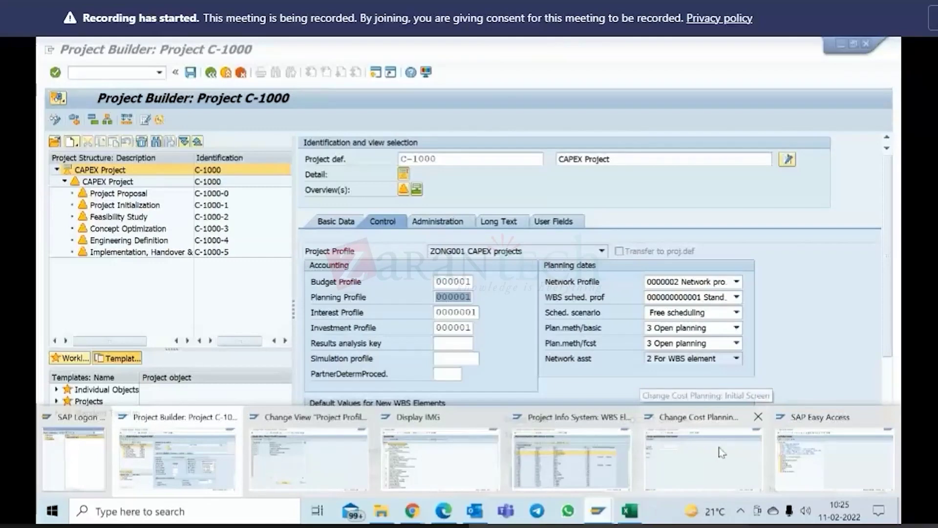
left_click(440, 457)
scroll(102, 240, "down", 5)
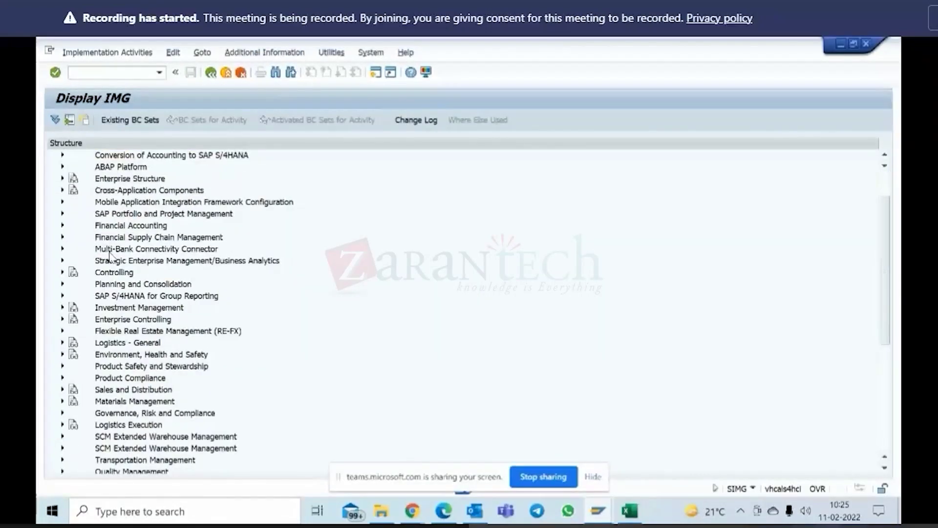
scroll(113, 259, "down", 2)
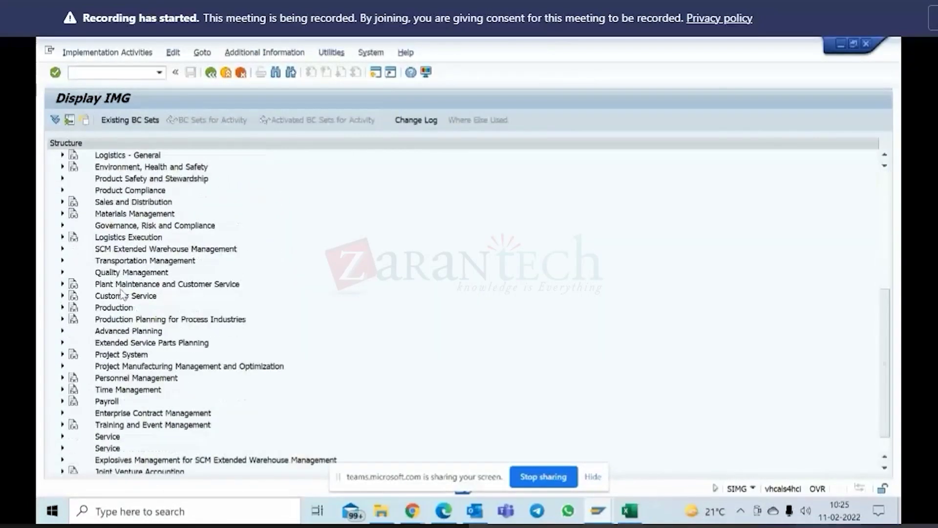
left_click(63, 355)
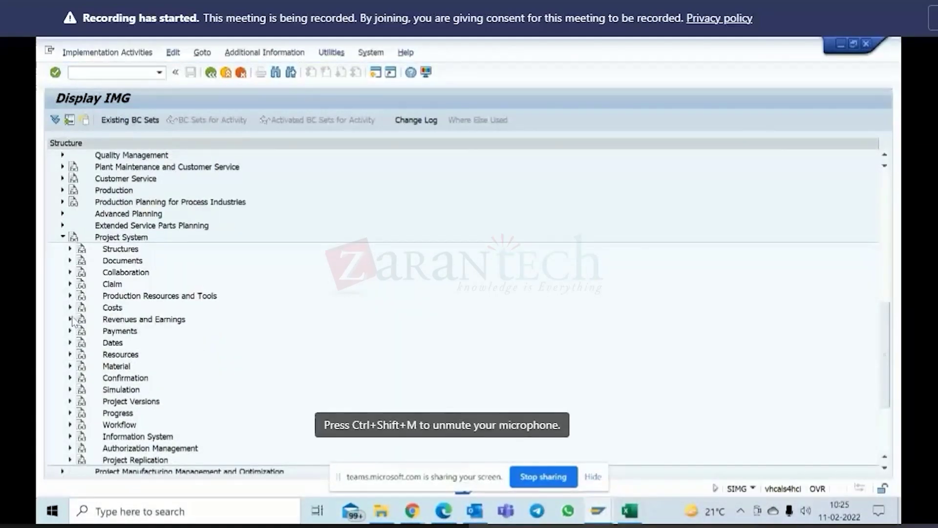
left_click(70, 307)
scroll(123, 345, "down", 1)
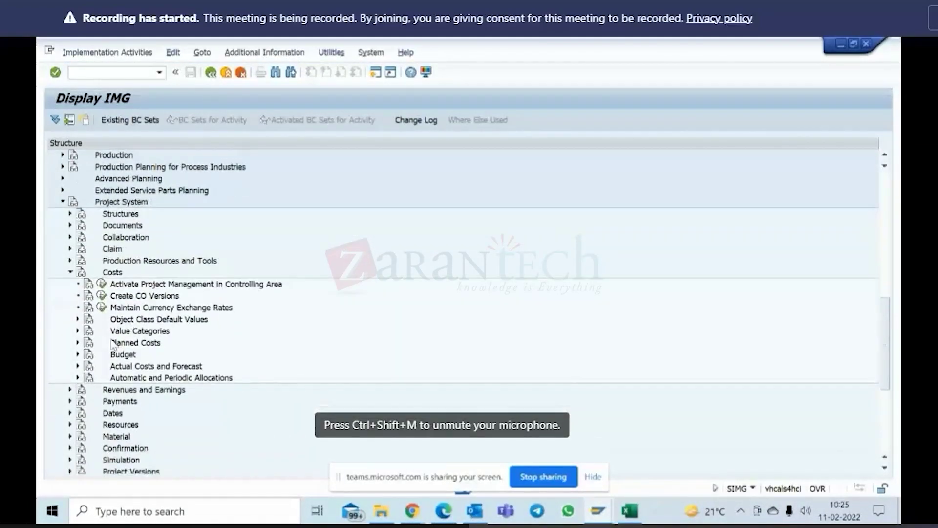
left_click(78, 343)
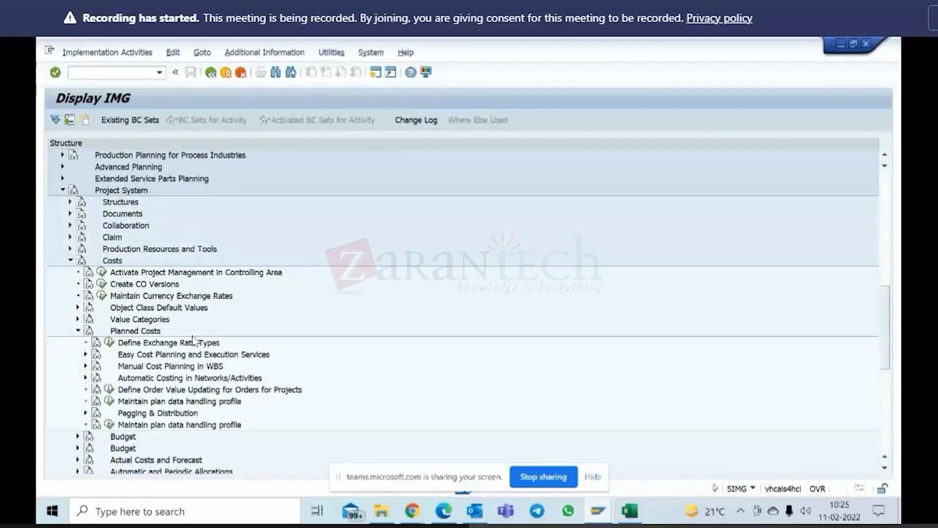
Step: Expand Manual Cost Planning in WBS down to Hierarchical Cost Planning and open the Create/Change Planning Profile activity
scroll(92, 386, "down", 1)
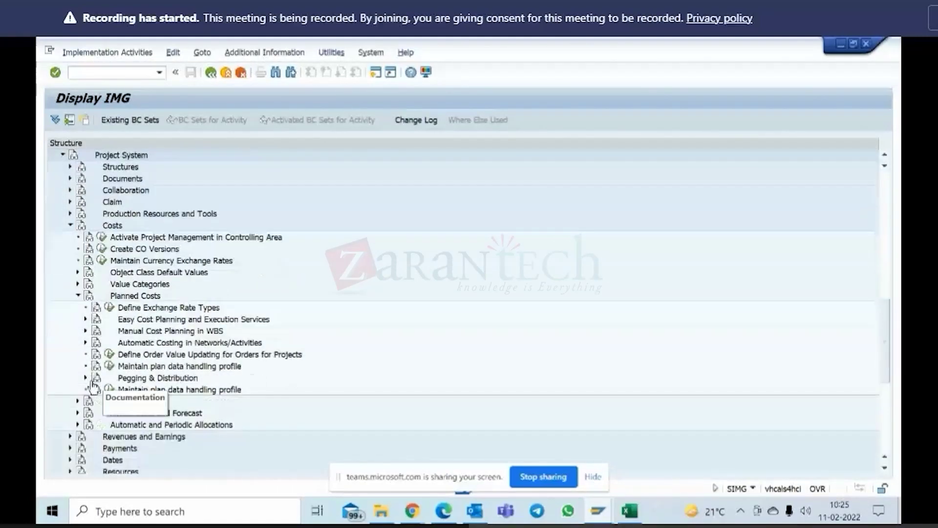
left_click(86, 332)
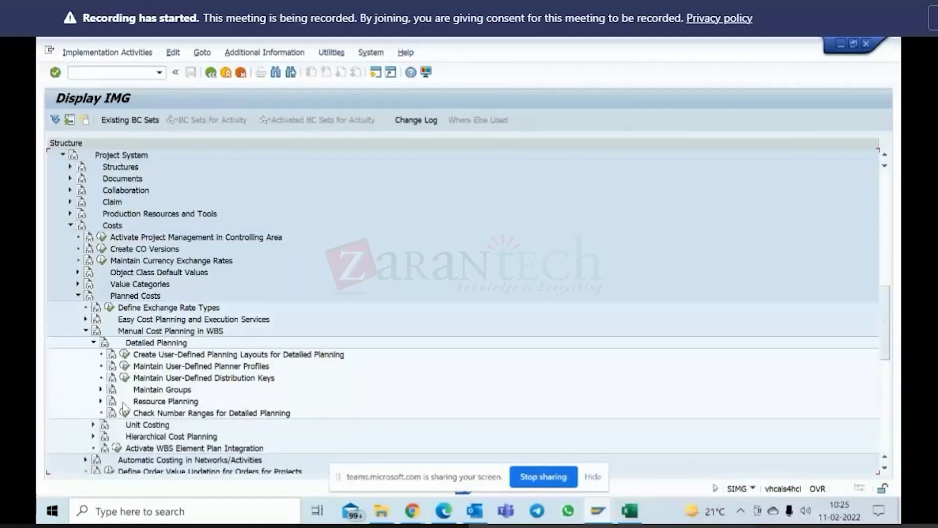
scroll(112, 401, "down", 1)
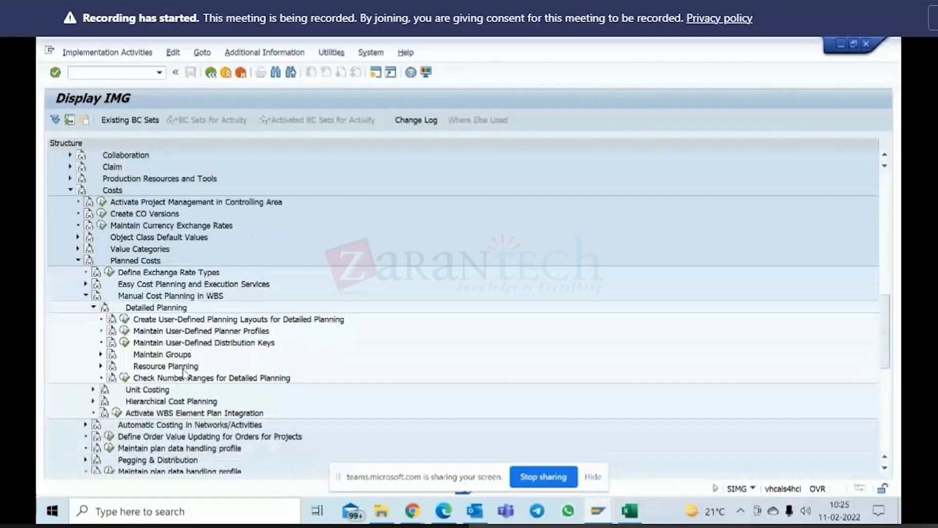
left_click(94, 390)
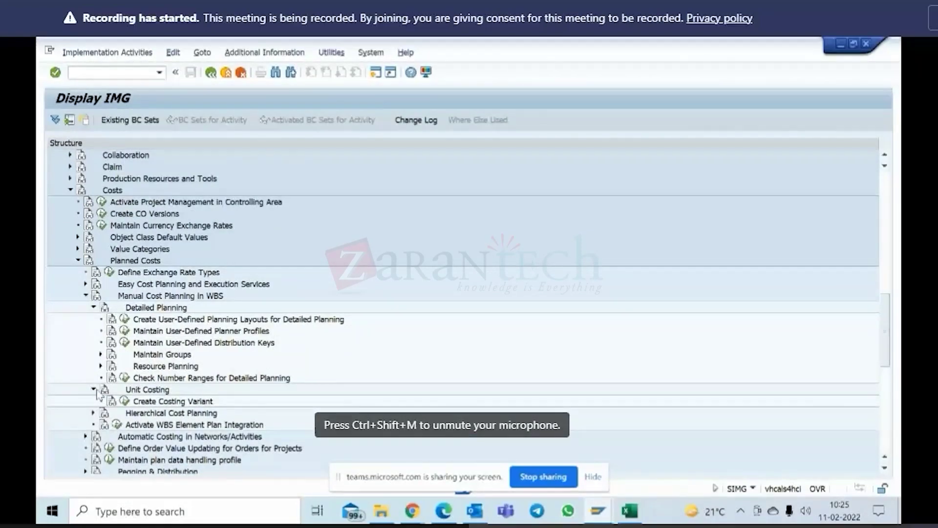
left_click(93, 390)
scroll(203, 339, "down", 1)
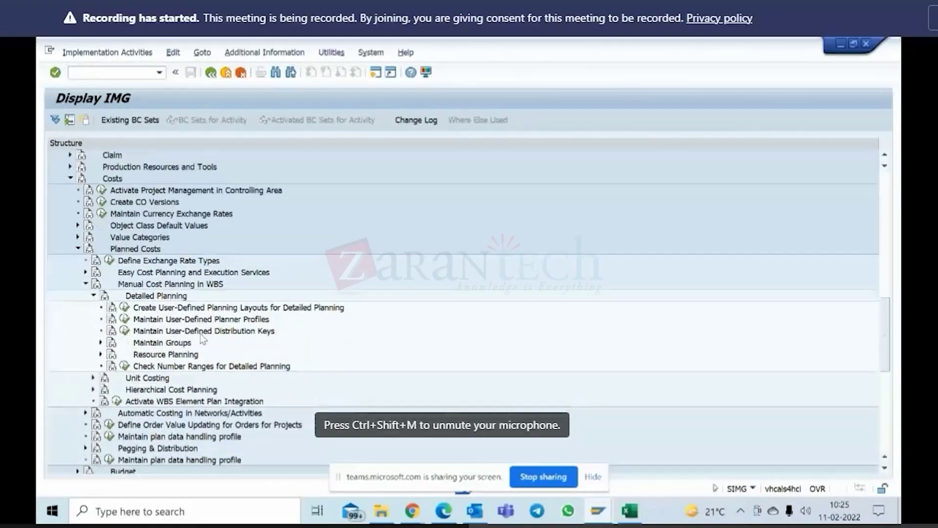
scroll(203, 339, "down", 2)
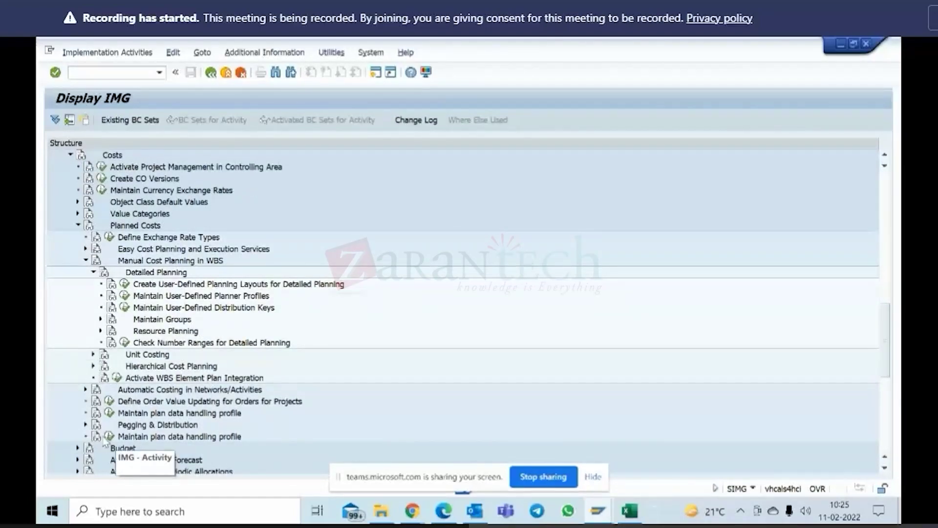
left_click(94, 366)
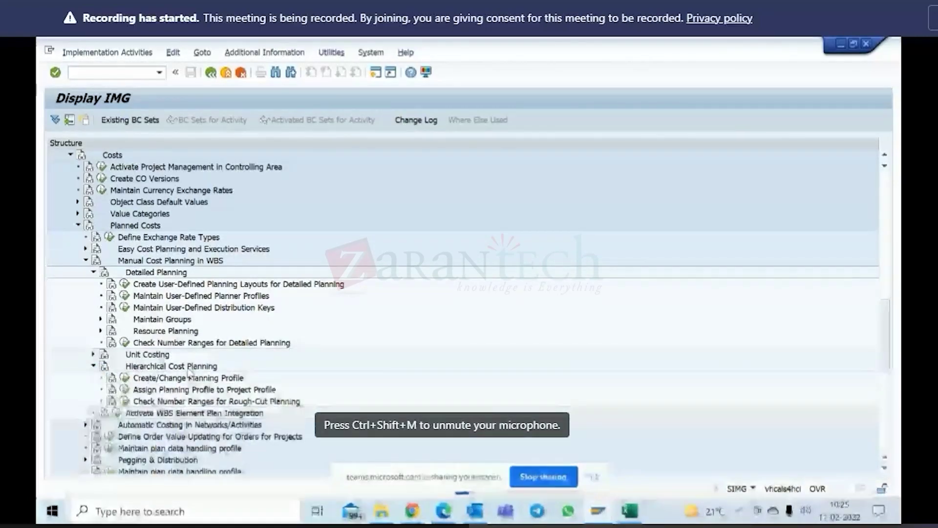
left_click(125, 379)
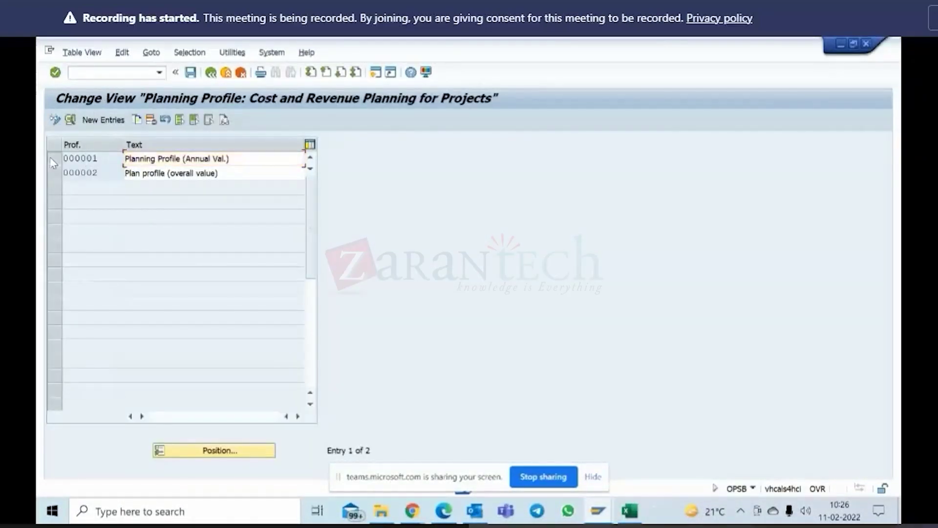
Step: Open the details of planning profile 000001, Planning Profile (Annual Val.)
left_click(49, 158)
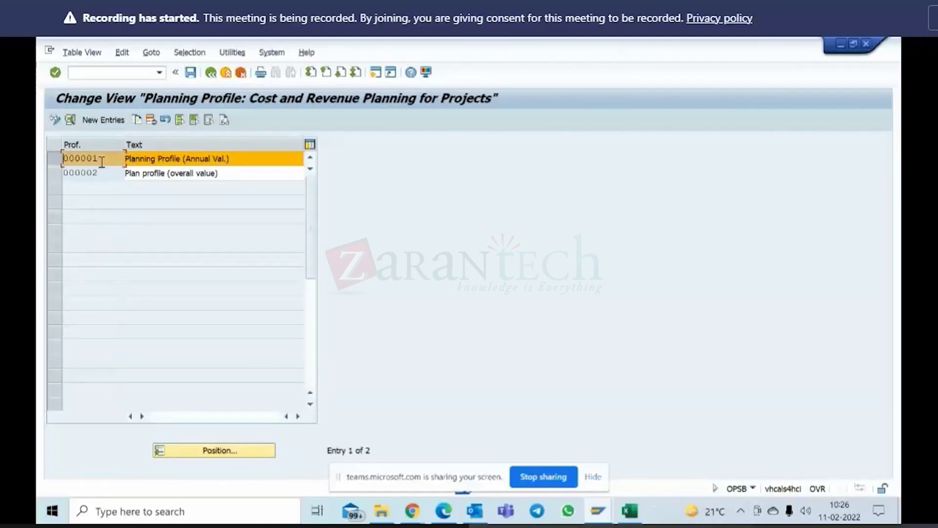
left_click(70, 122)
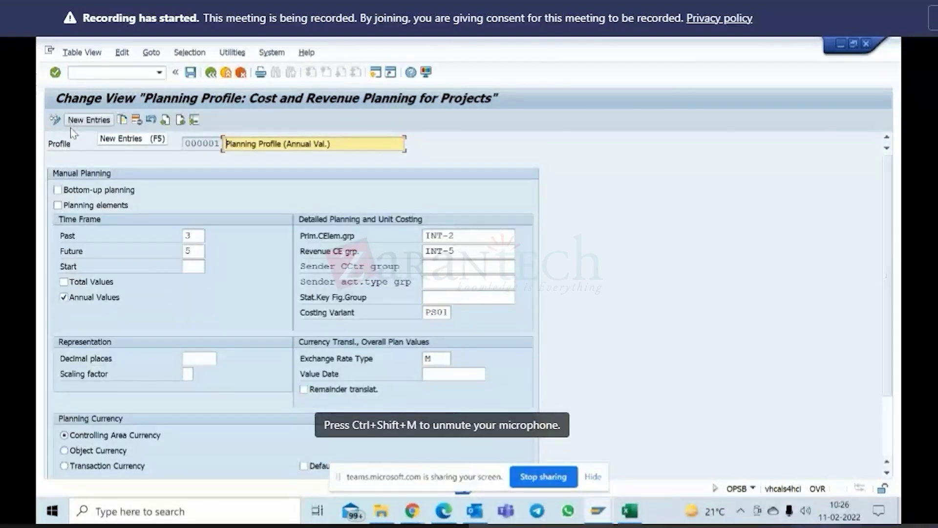
left_click(57, 205)
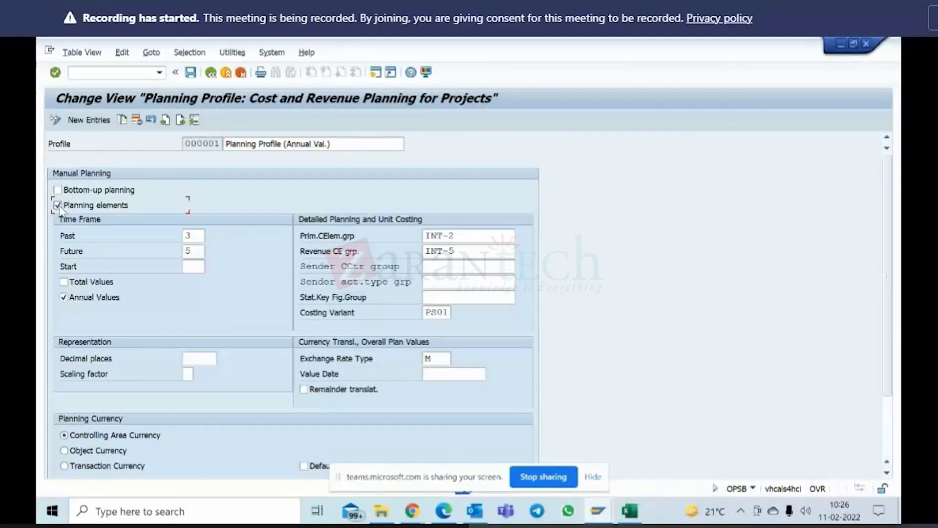
left_click(59, 207)
left_click(57, 206)
left_click(58, 206)
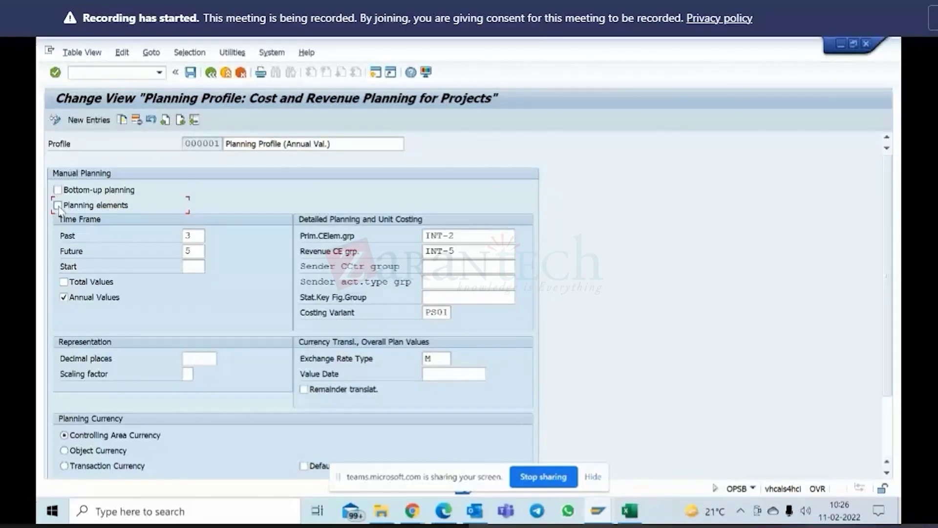
Step: Switch to the Project Builder session and check the planning element indicators in the WBS element overview of project C-1000
left_click(599, 510)
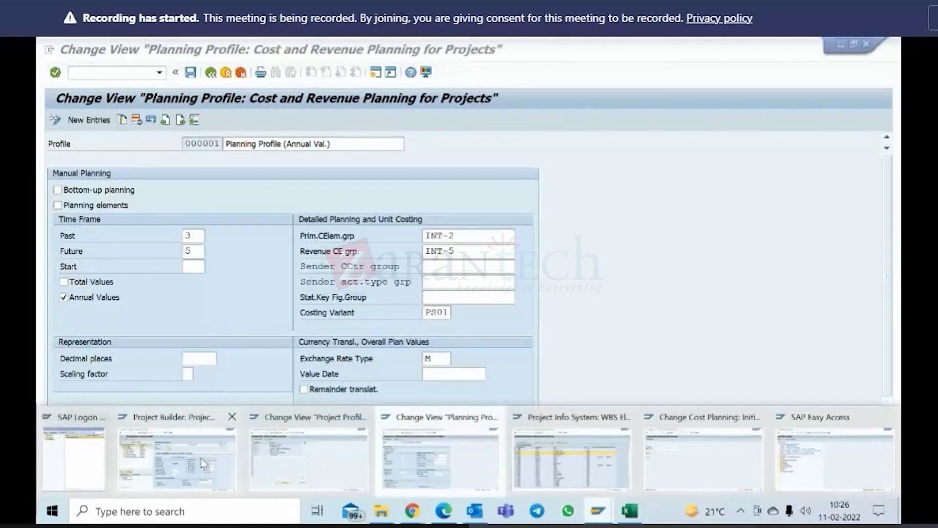
left_click(201, 458)
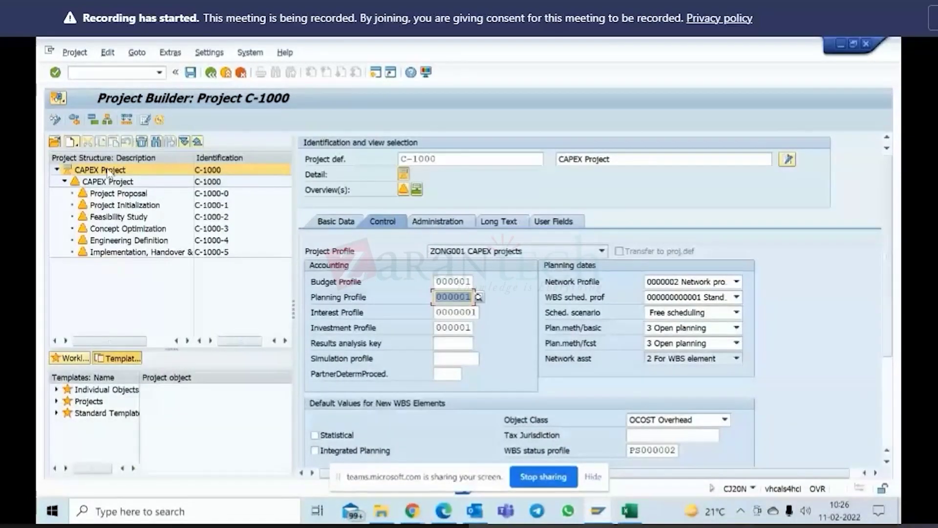
left_click(404, 189)
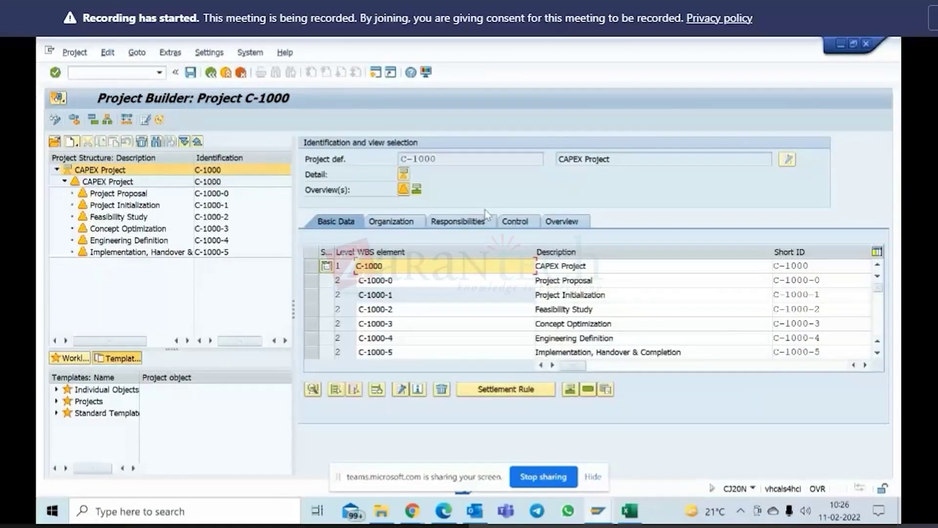
left_click_drag(579, 365, 704, 365)
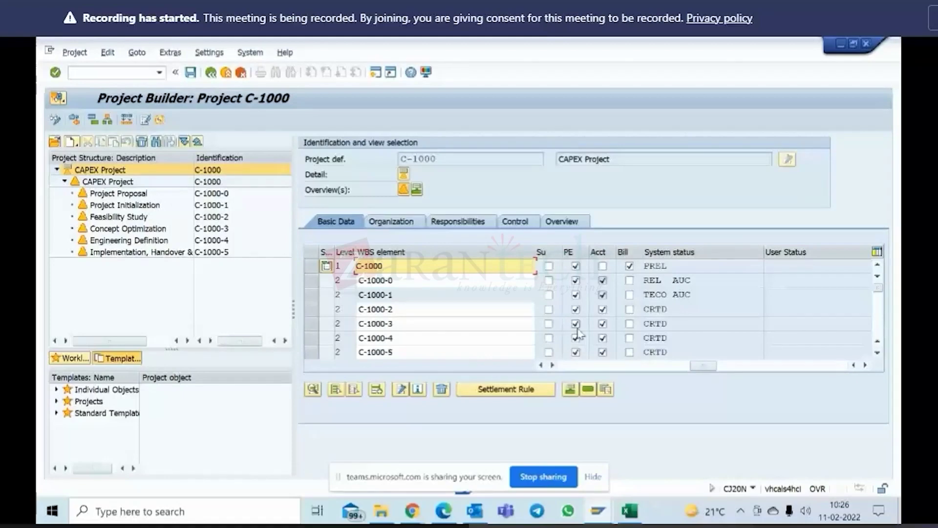
left_click(576, 352)
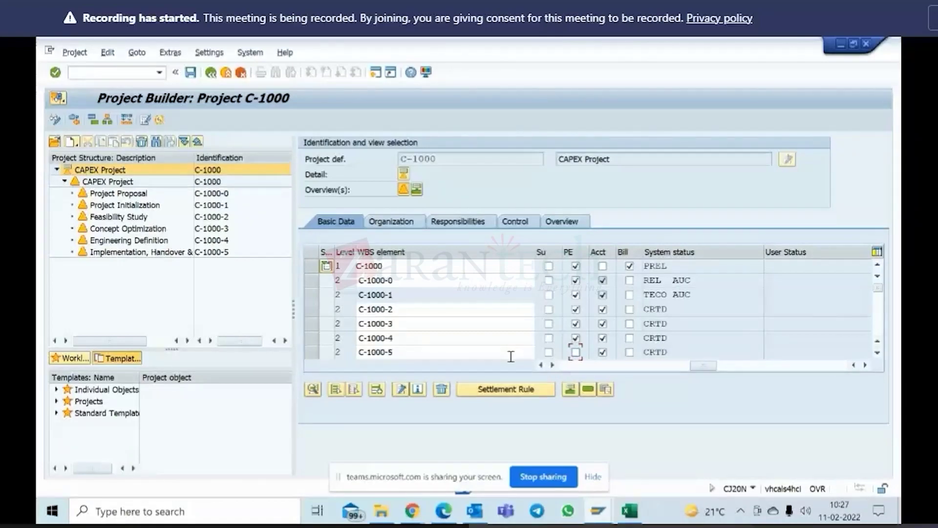
left_click(396, 352)
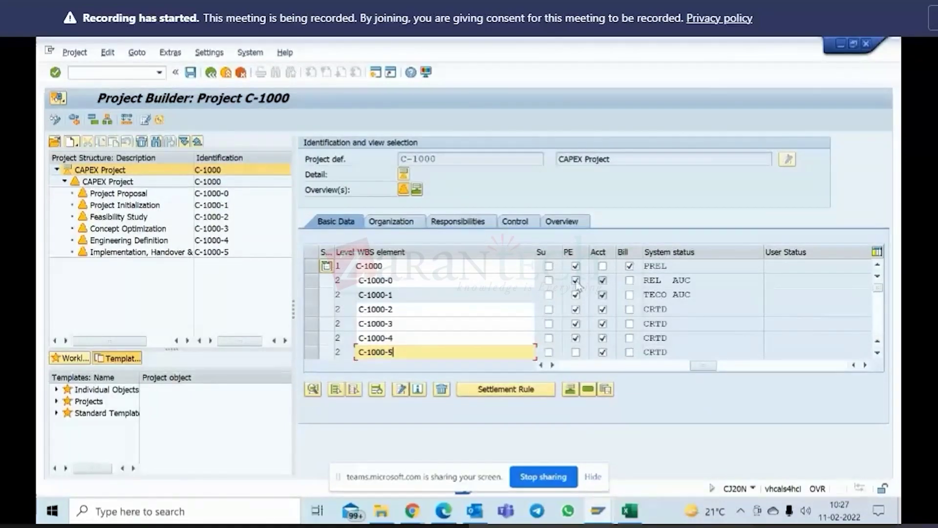
left_click(576, 352)
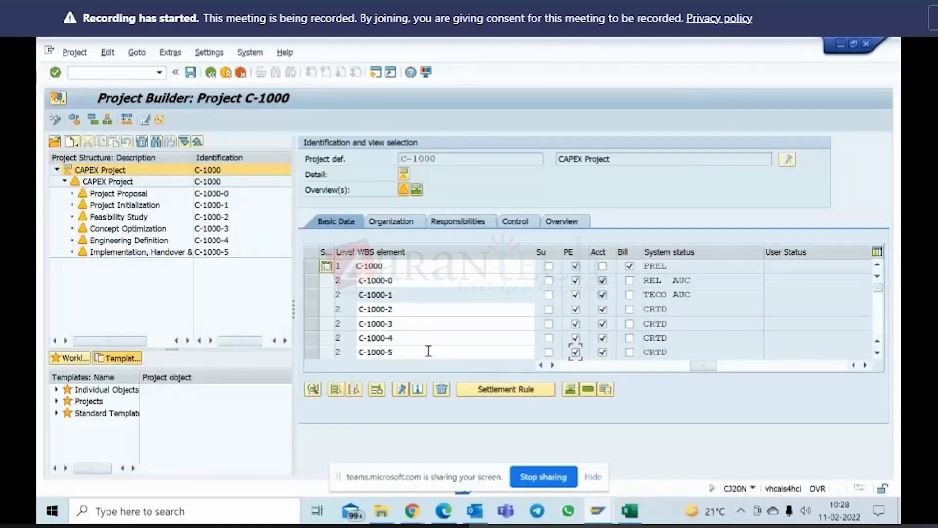
Step: Switch to the Change Cost Planning session and try to open project C-1000 in version 1
left_click(597, 512)
left_click(718, 448)
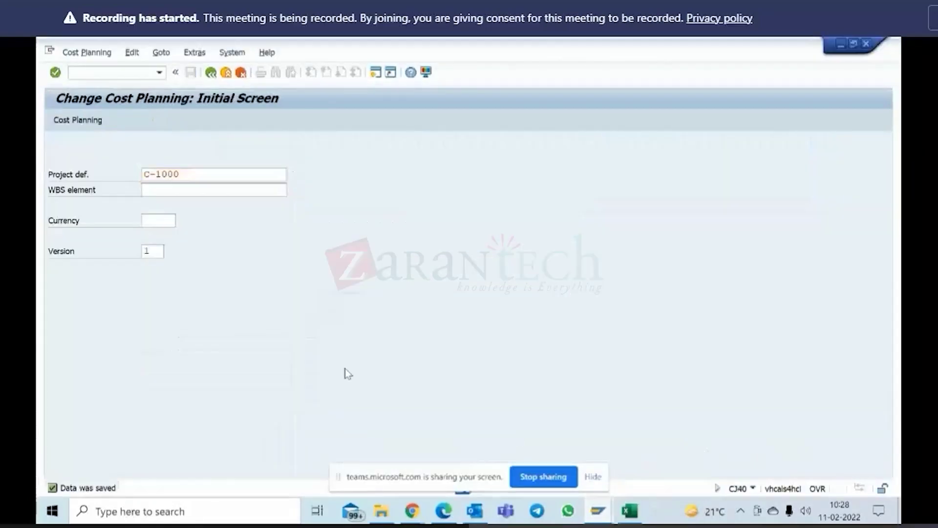
key("Return")
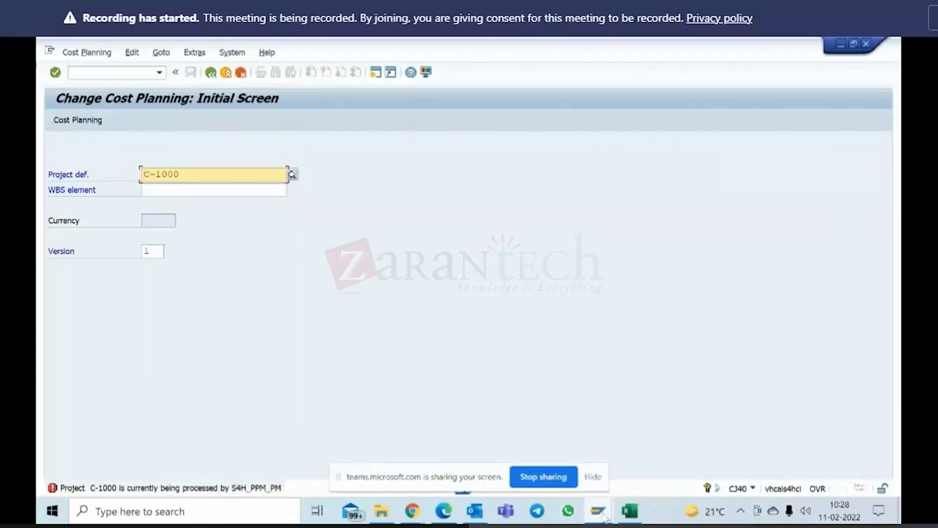
Step: Switch cost planning to display mode, open project C-1000 in version 1 and check the plan value cell of C-1000-5
left_click(87, 52)
left_click(86, 82)
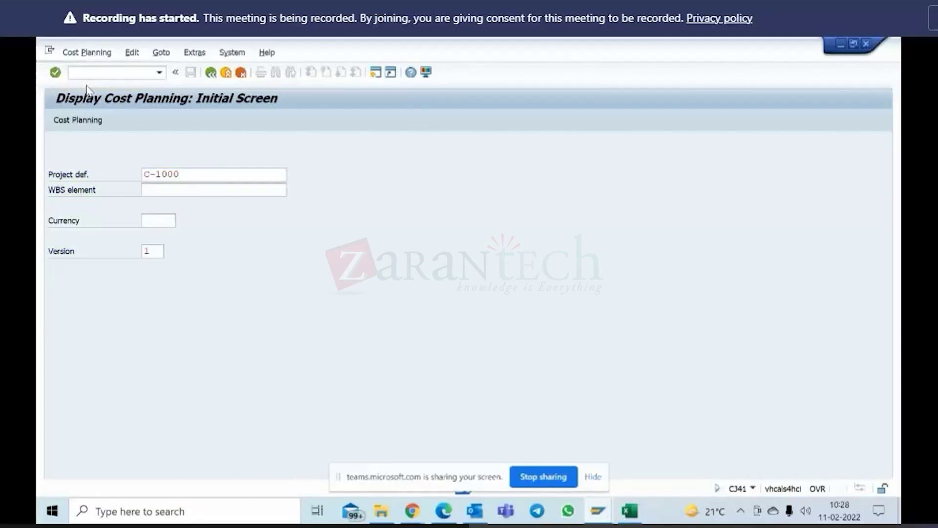
key("Return")
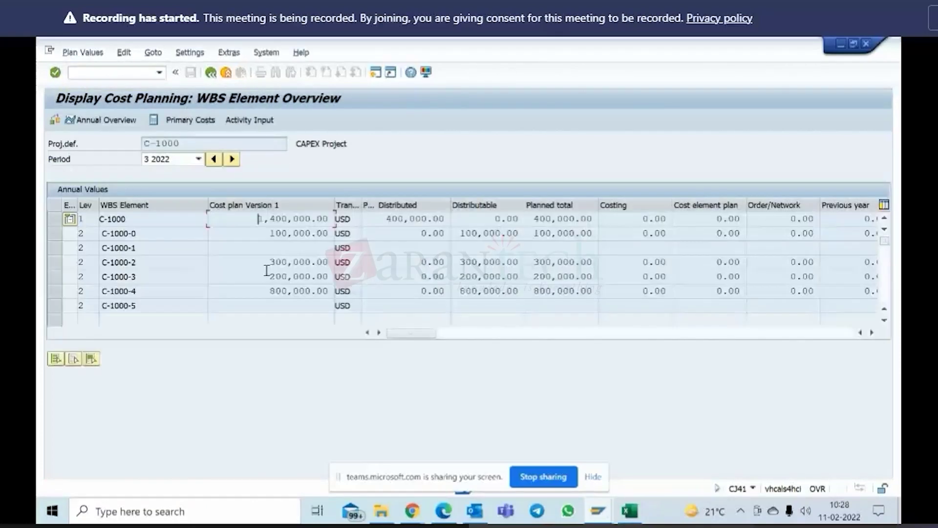
left_click(271, 306)
Step: Switch to the planning profile session, activate Planning elements for profile 000001 and save it under the proposed customizing request
mouse_move(598, 511)
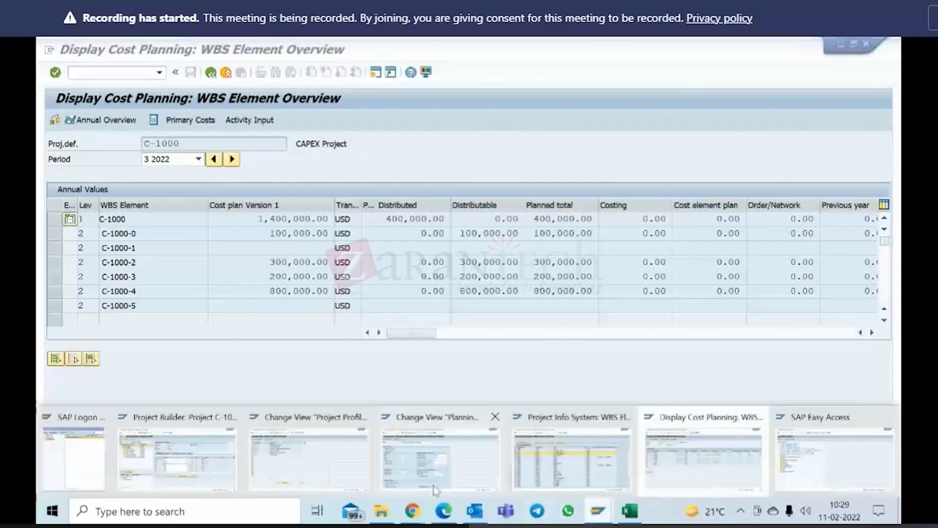
left_click(160, 436)
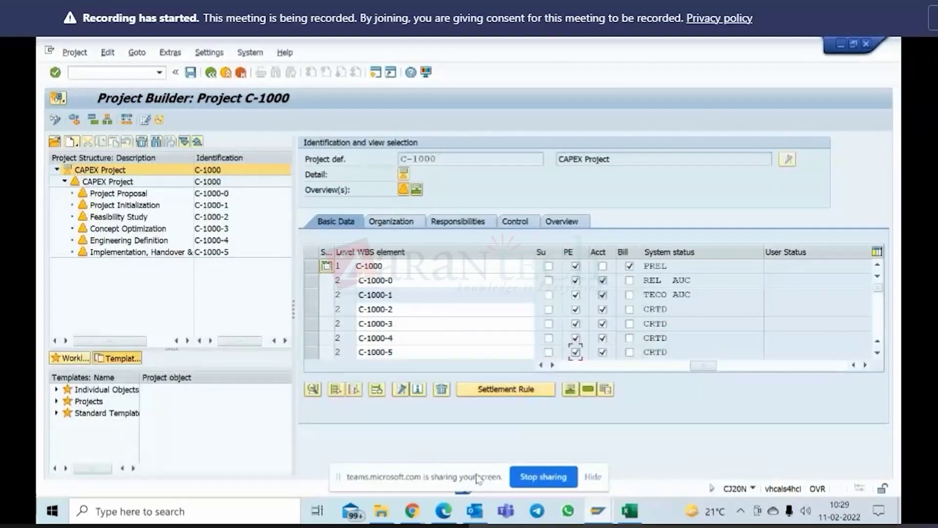
mouse_move(601, 519)
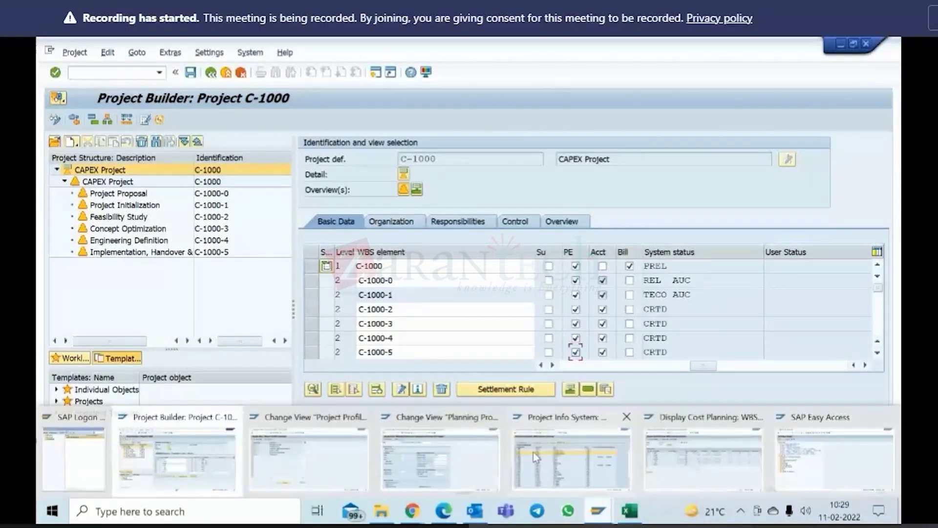
left_click(440, 455)
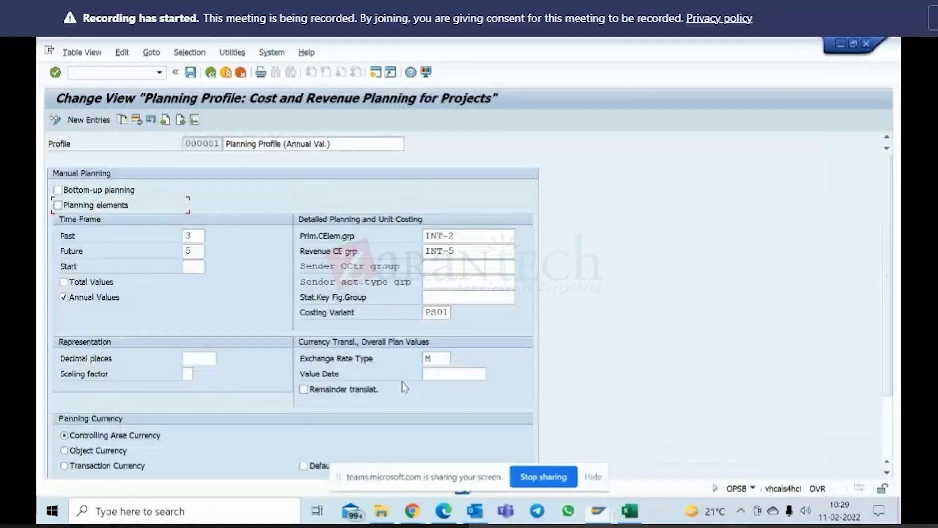
left_click(58, 205)
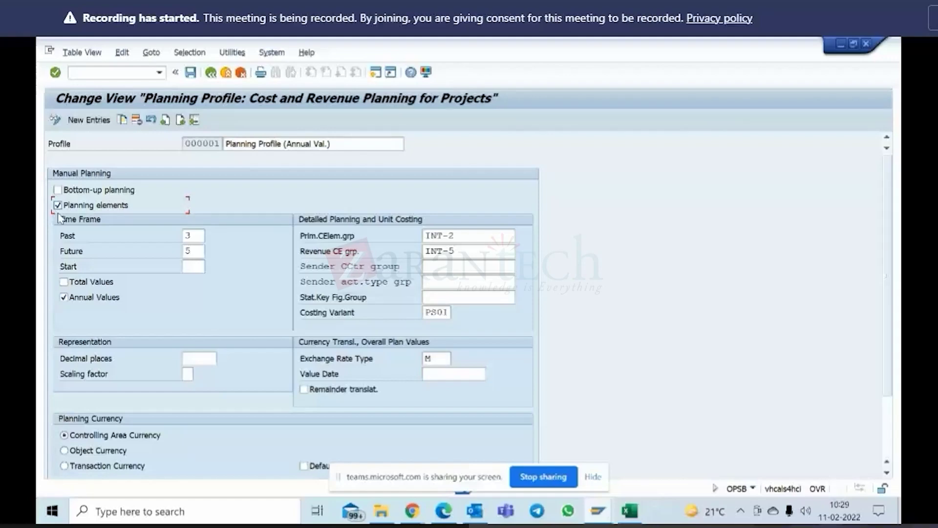
left_click(190, 75)
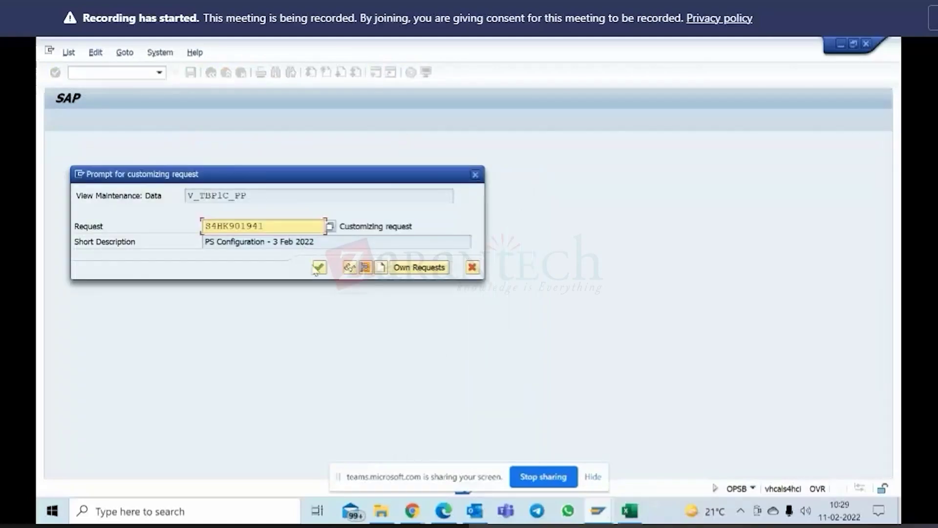
left_click(319, 267)
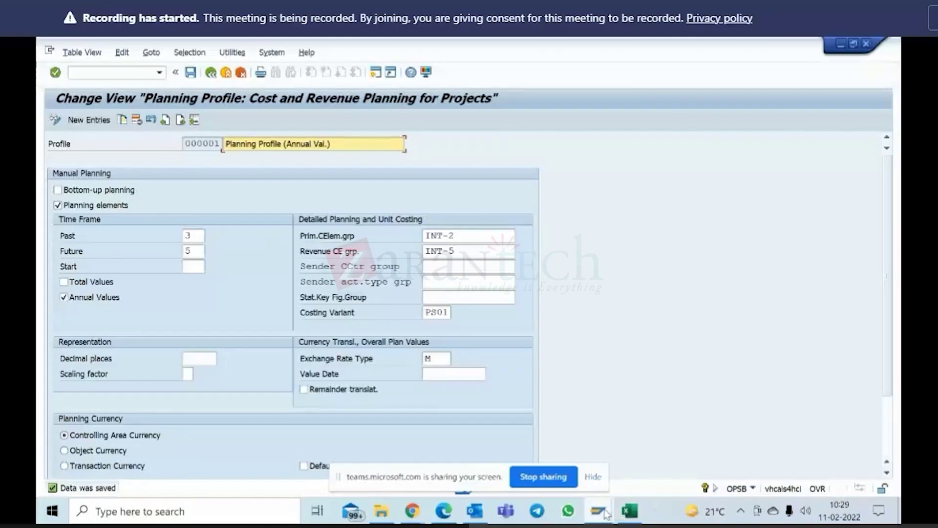
Step: Switch to the Project Builder session and toggle the planning element indicator of C-1000-5 off and back on
mouse_move(606, 514)
left_click(190, 460)
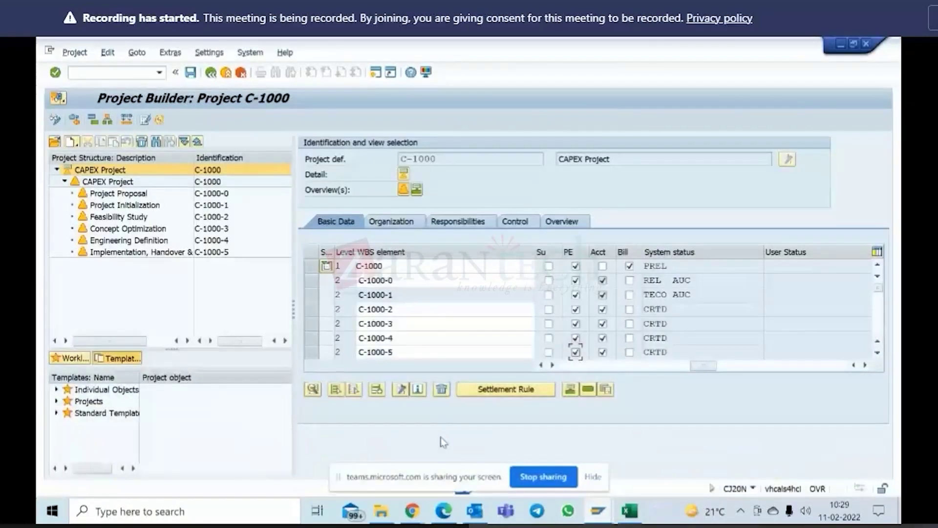
left_click(575, 352)
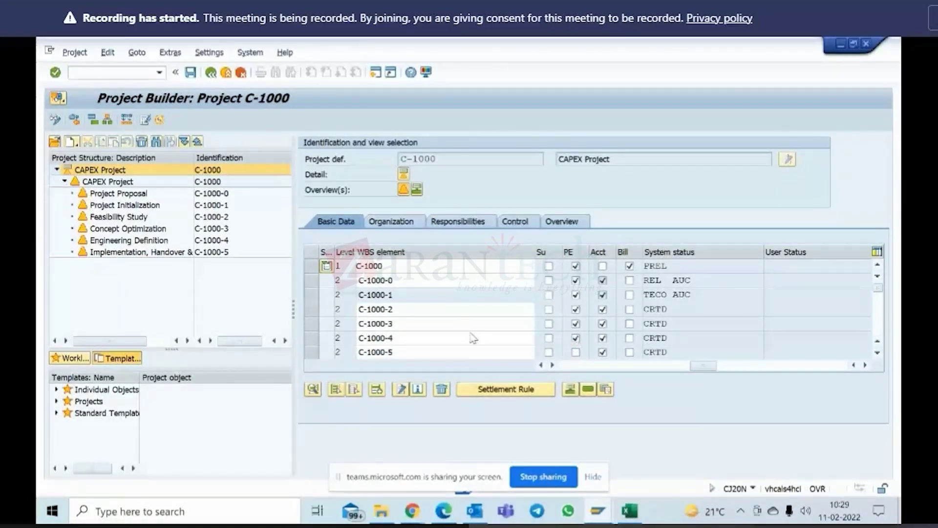
scroll(471, 335, "down", 1)
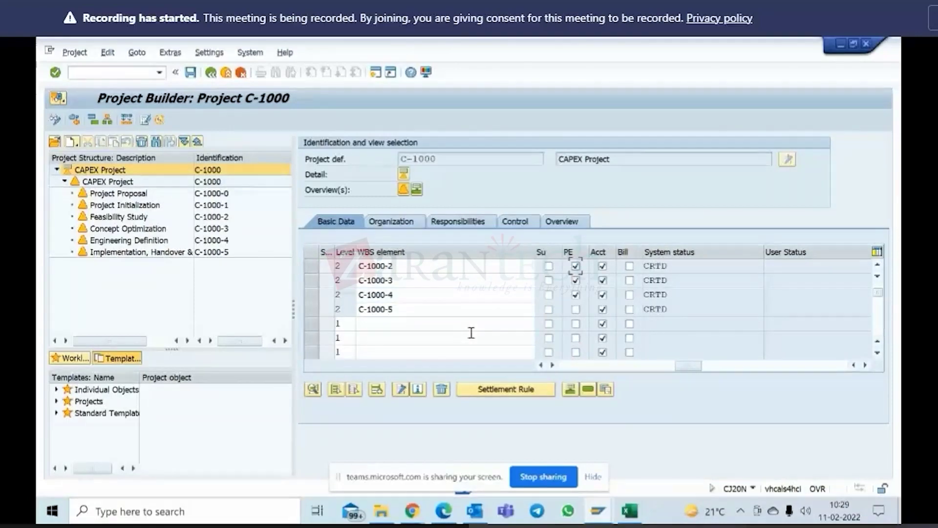
left_click(575, 310)
Step: Add level 3 WBS element C-1000-5-1 below C-1000-5, leaving its planning element indicator unset
left_click(341, 324)
type("3")
left_click(373, 322)
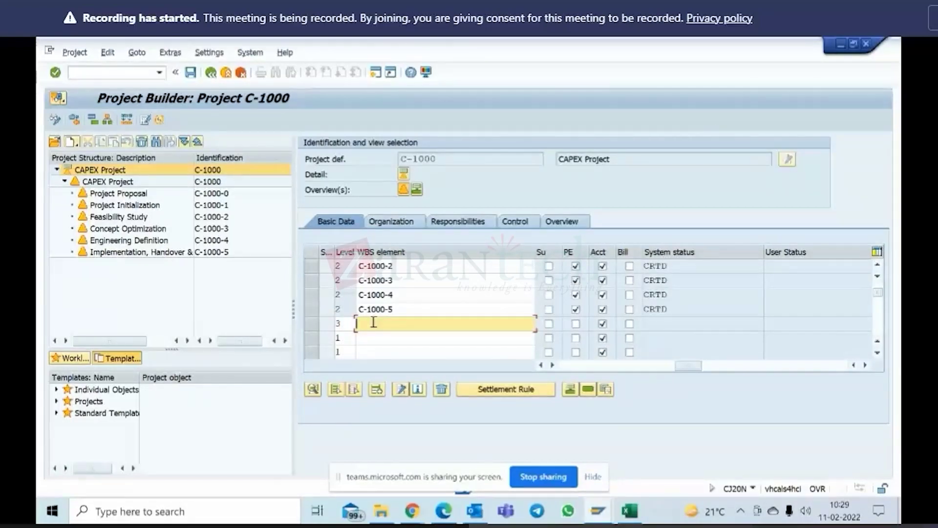
type("c-100")
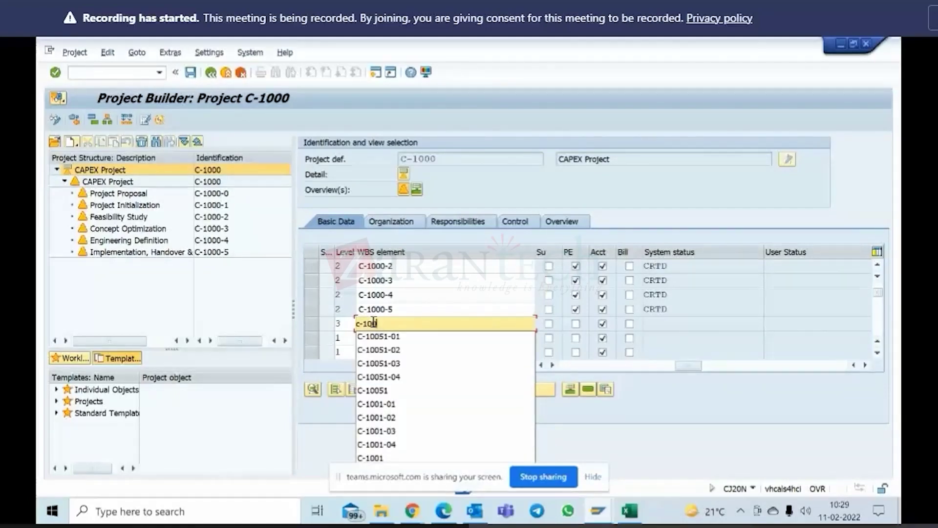
type("0-5")
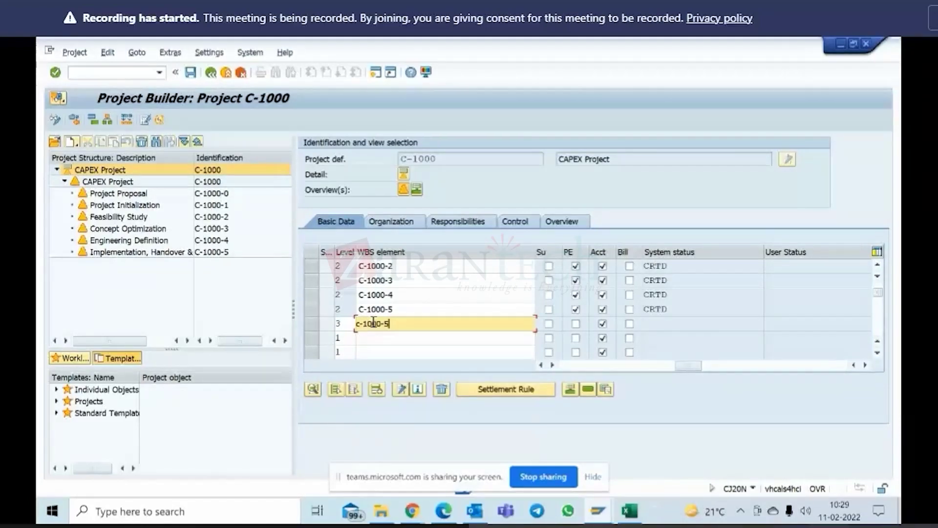
type("-1")
key("Return")
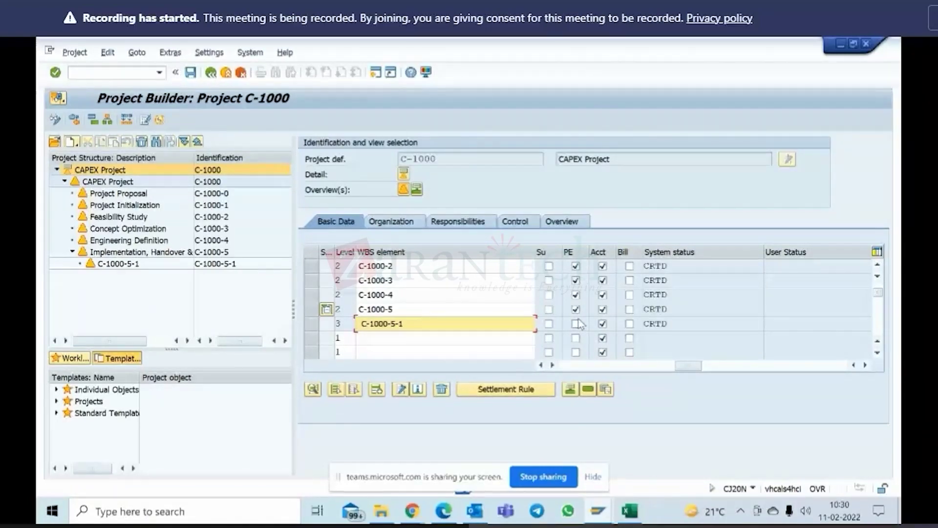
Step: Review the planning element indicators across the WBS elements of C-1000 and save the project
scroll(492, 320, "up", 1)
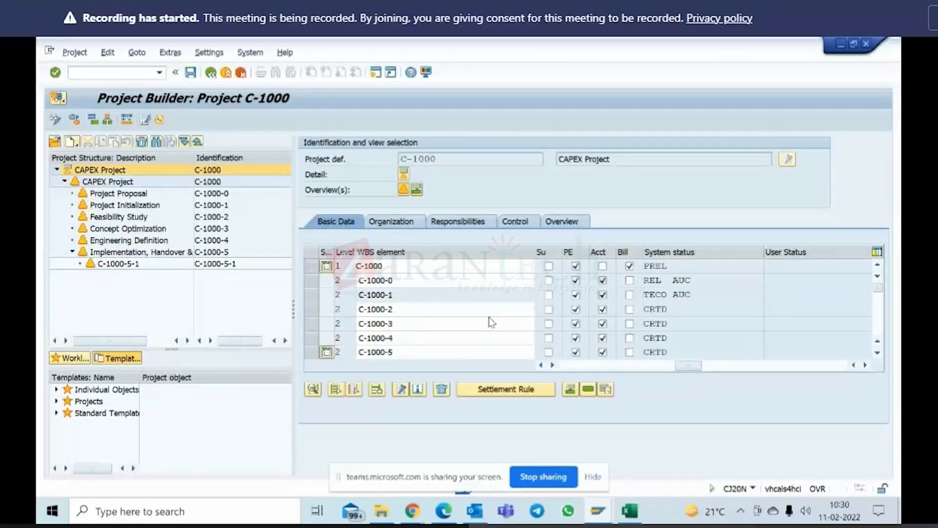
scroll(492, 322, "down", 1)
scroll(492, 321, "down", 1)
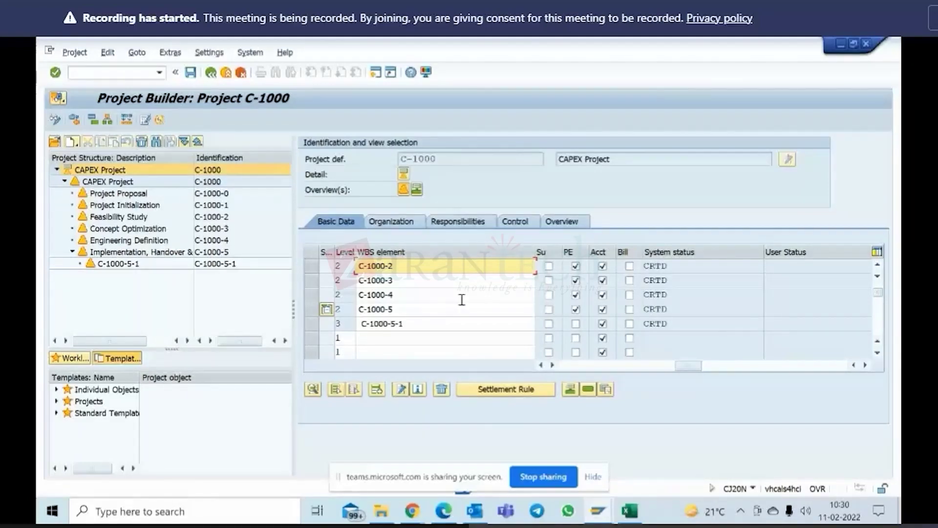
left_click(191, 75)
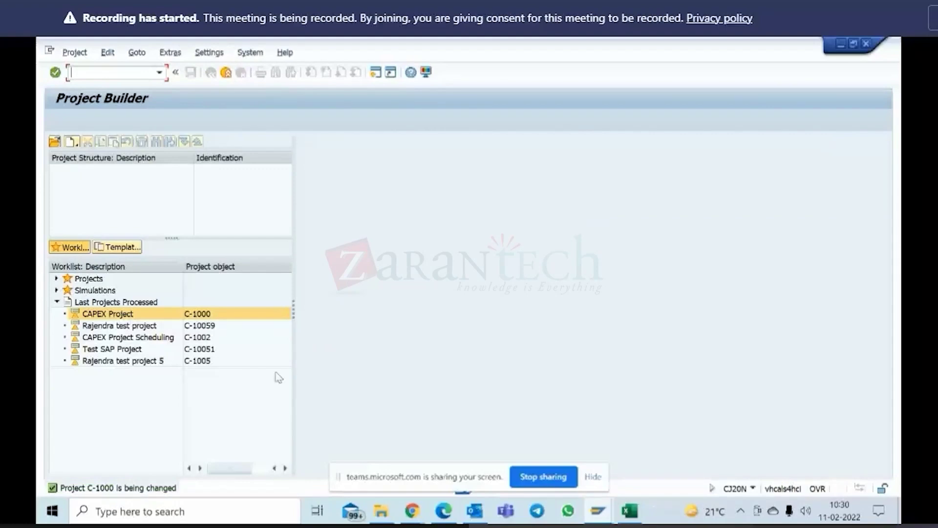
Step: Switch to the Display Cost Planning session, return to its initial screen and open C-1000, version 1, in change mode instead
left_click(611, 511)
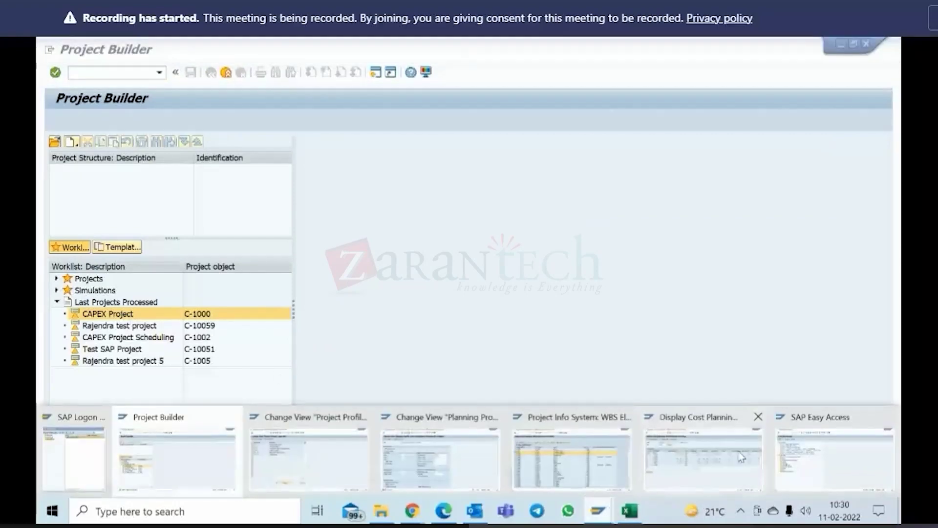
left_click(714, 459)
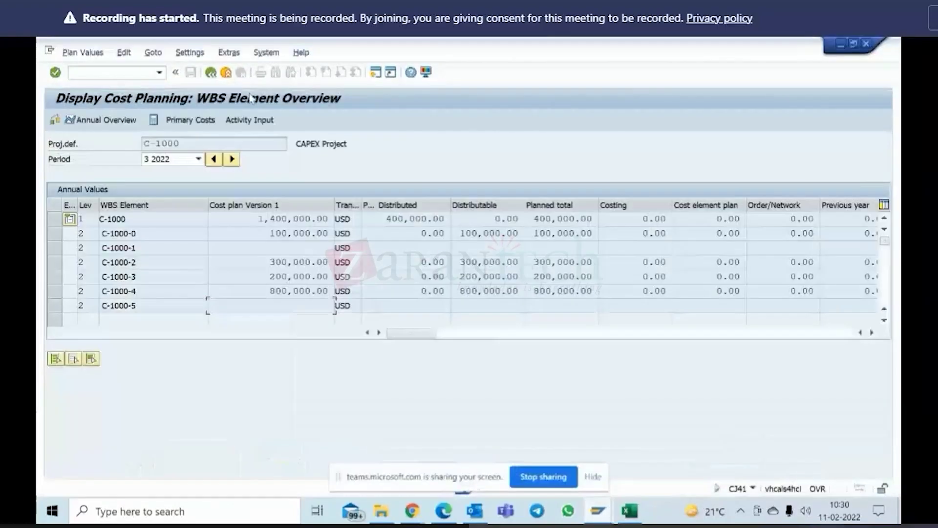
left_click(211, 72)
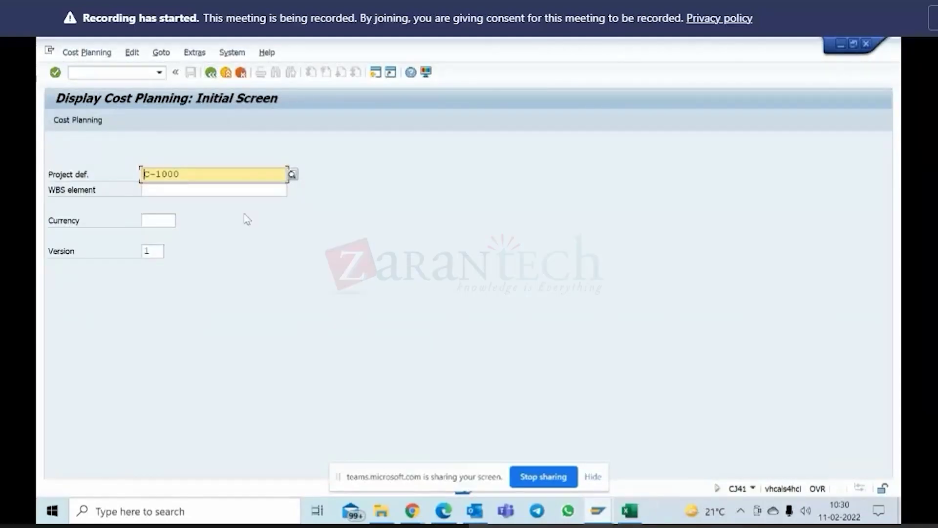
left_click(84, 53)
left_click(84, 65)
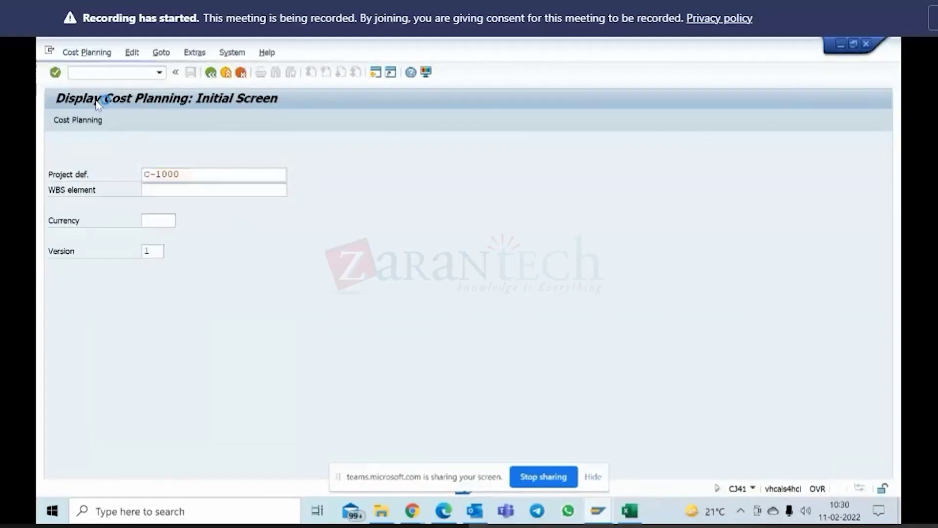
key("Return")
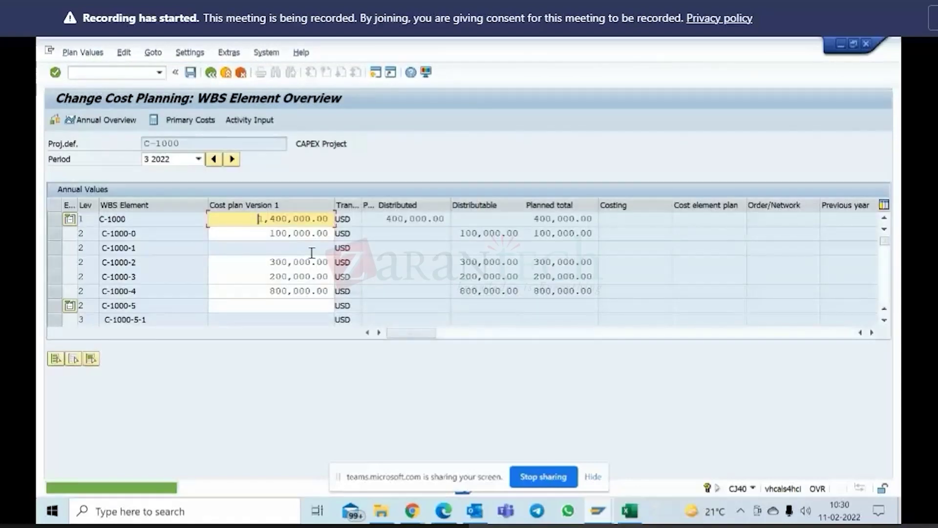
Step: Examine which WBS elements of C-1000, including C-1000-5 and C-1000-5-1, accept plan values, then return to the initial screen
scroll(442, 265, "down", 1)
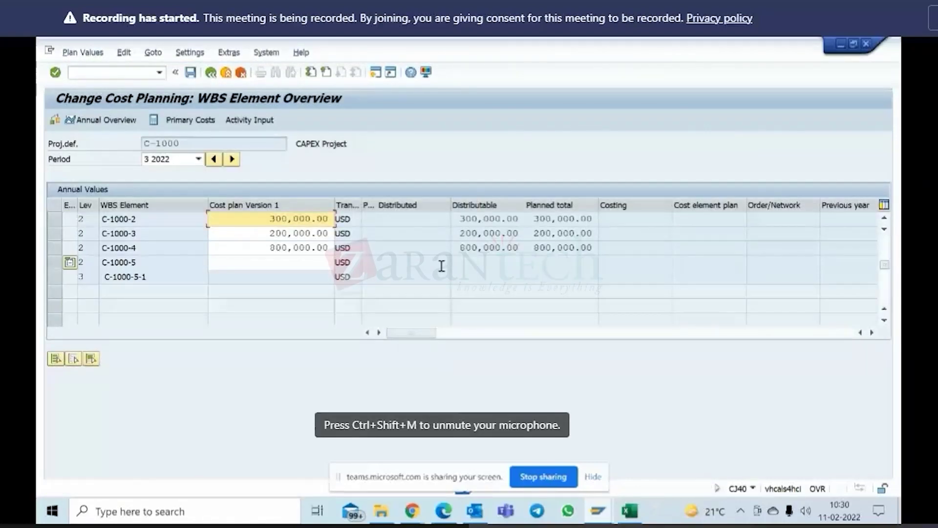
left_click(55, 276)
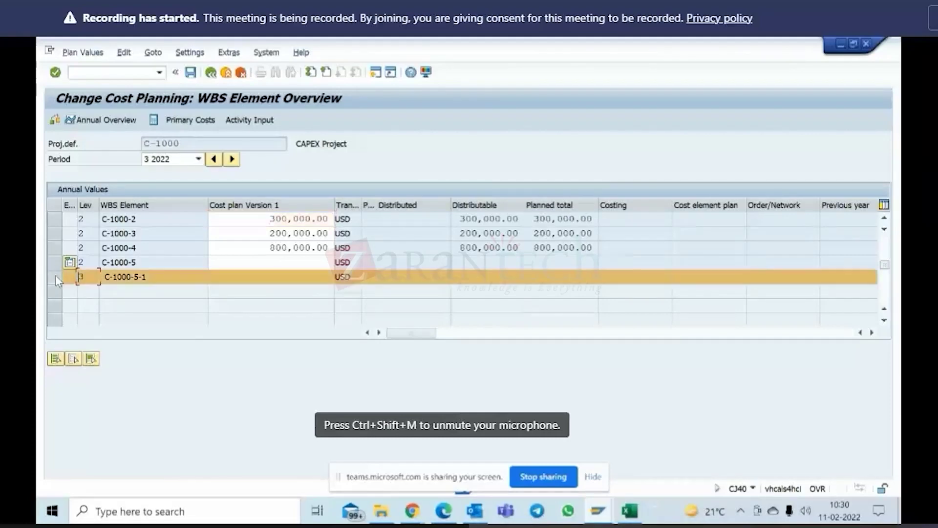
left_click(55, 274)
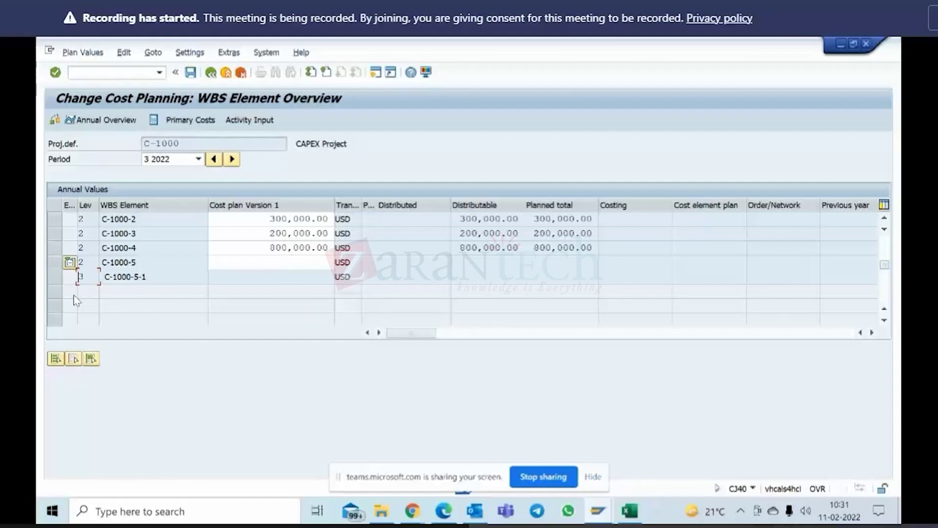
scroll(210, 278, "up", 3)
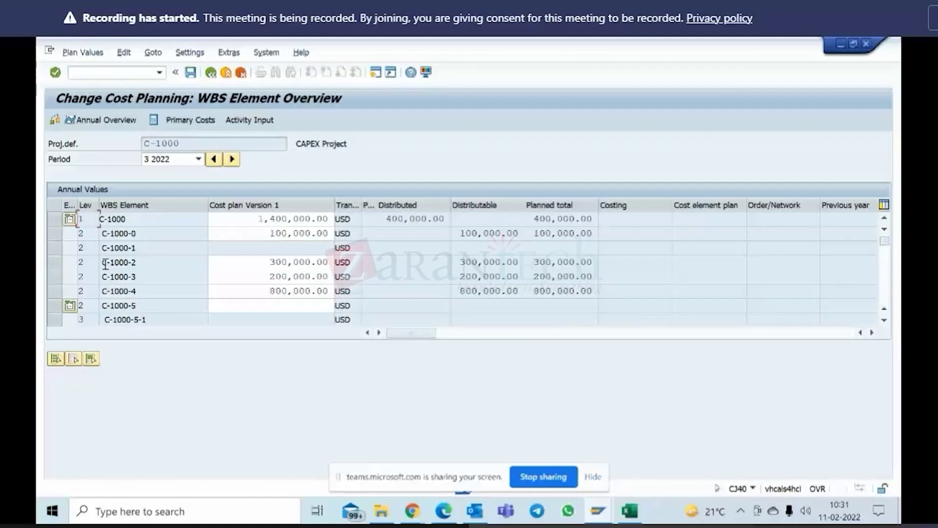
left_click(54, 234)
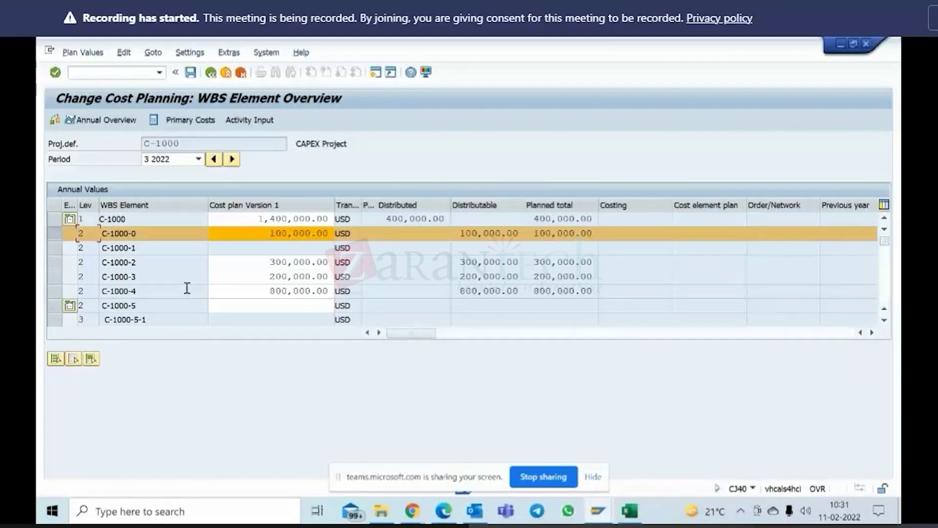
scroll(248, 306, "down", 3)
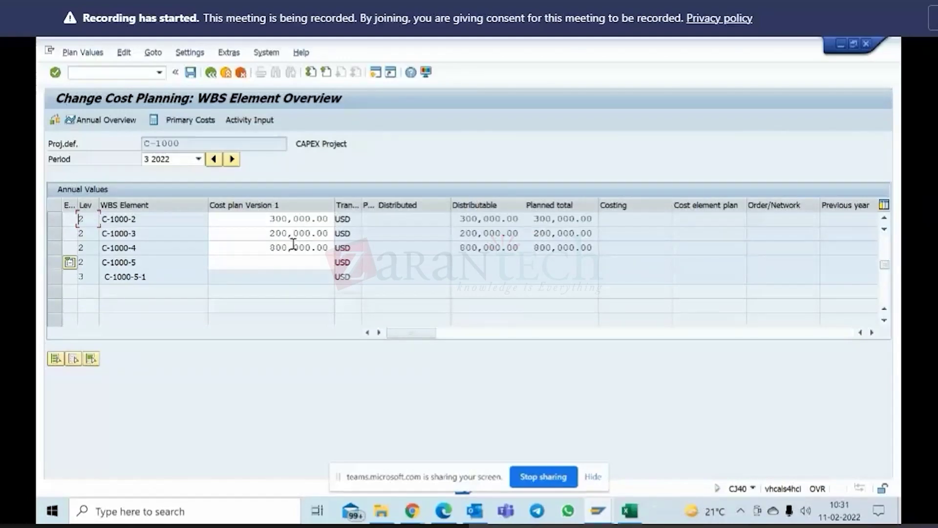
left_click(268, 260)
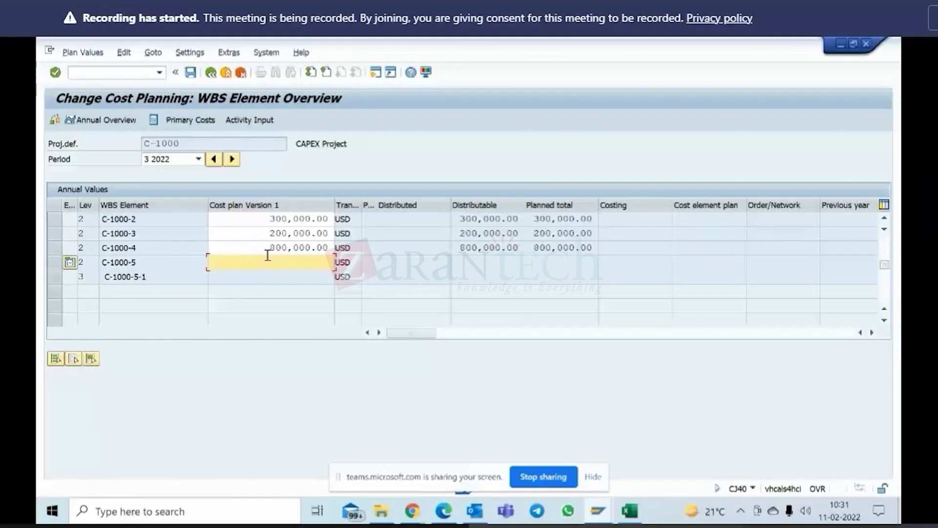
scroll(267, 256, "up", 1)
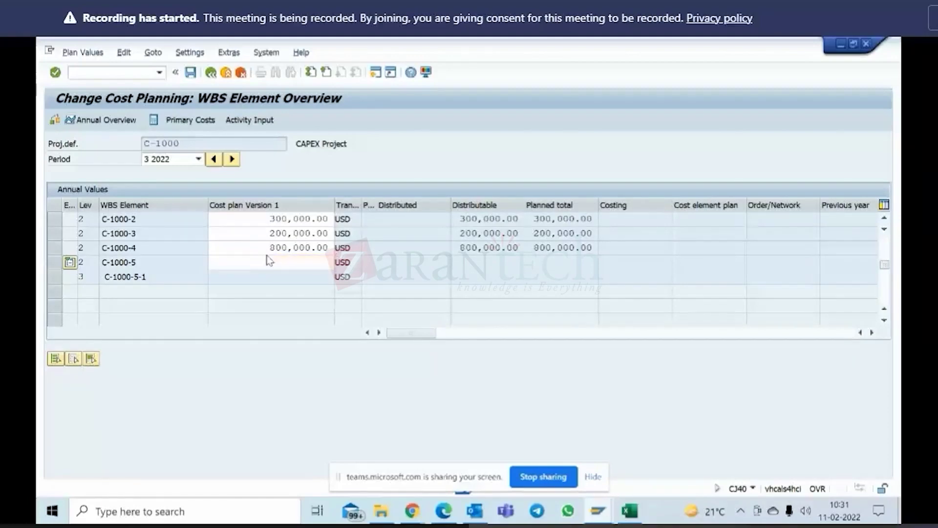
left_click(212, 75)
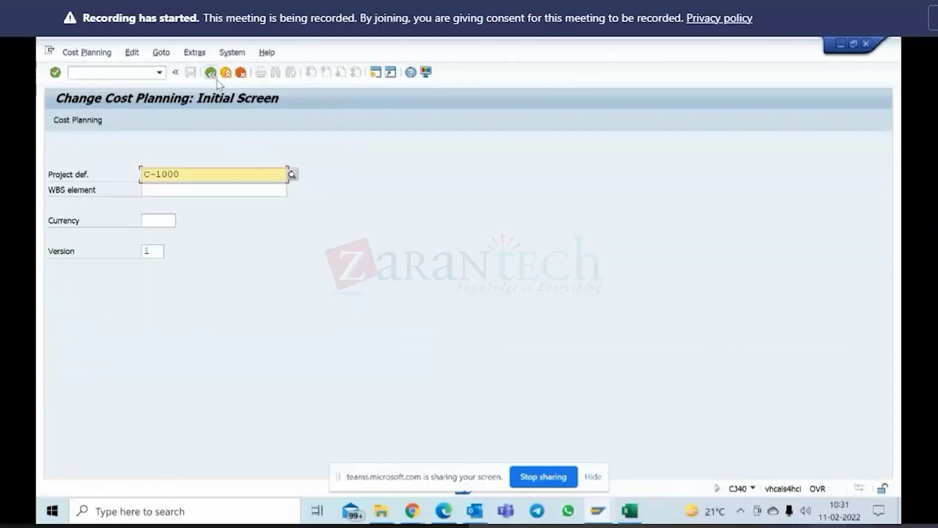
Step: Switch to the planning profile session, deactivate Planning elements for profile 000001 and save
left_click(598, 511)
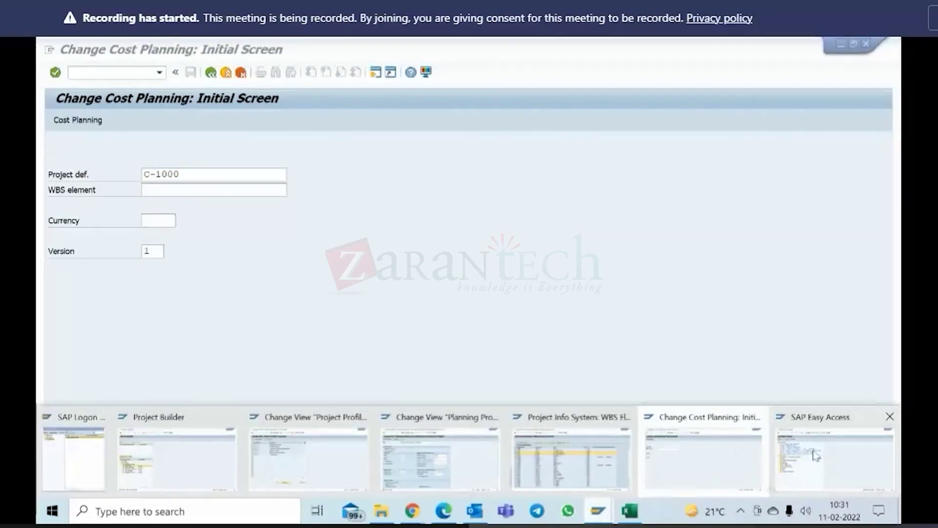
left_click(400, 450)
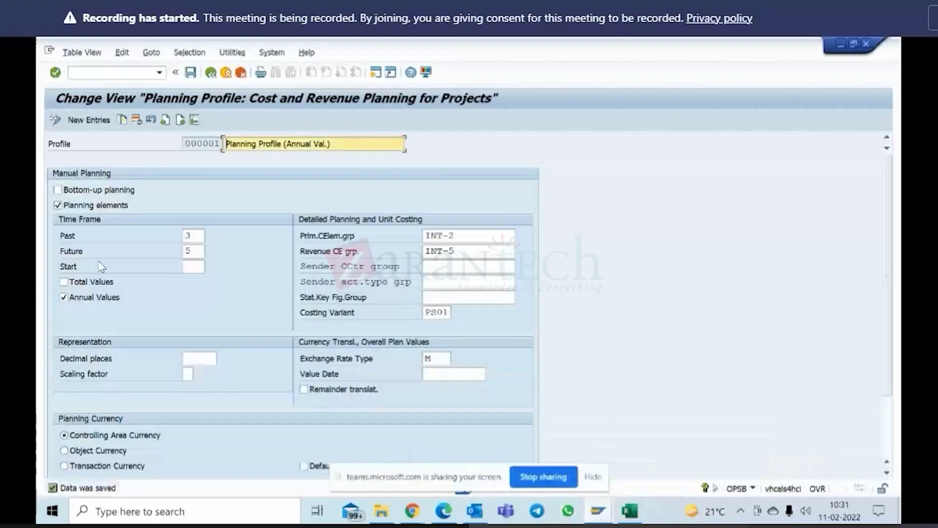
left_click(57, 205)
left_click(194, 76)
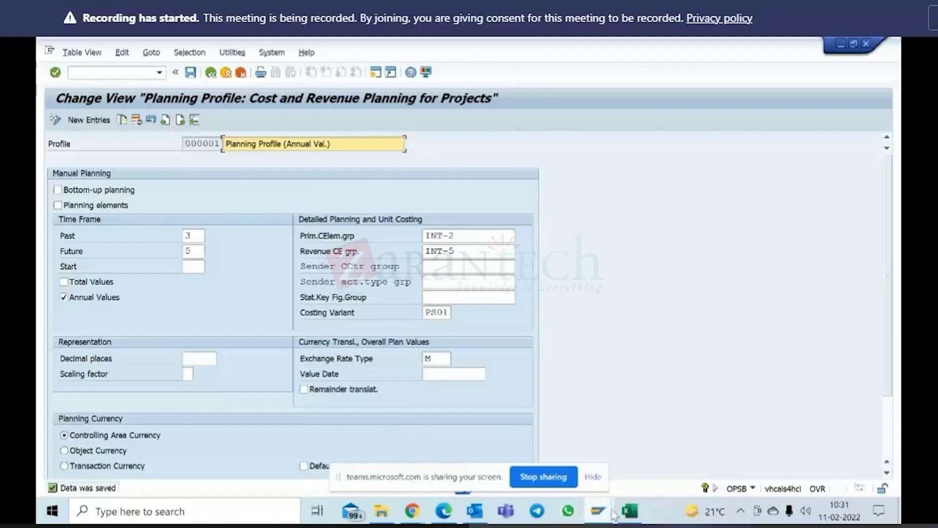
Step: Switch to the Project Builder session, leave it and open the hierarchical cost report S_ALR_87013534 - Plan 1/Plan 2/Actual/Commitments
mouse_move(611, 515)
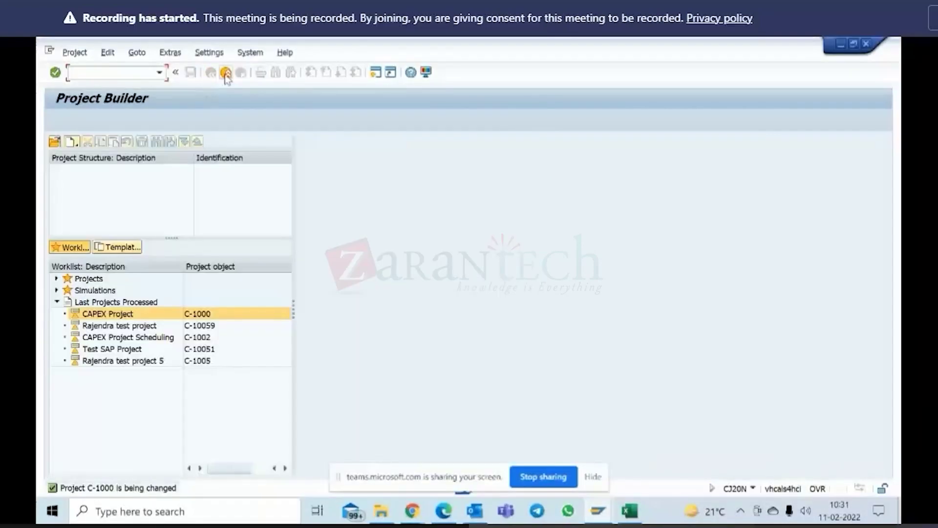
left_click(226, 73)
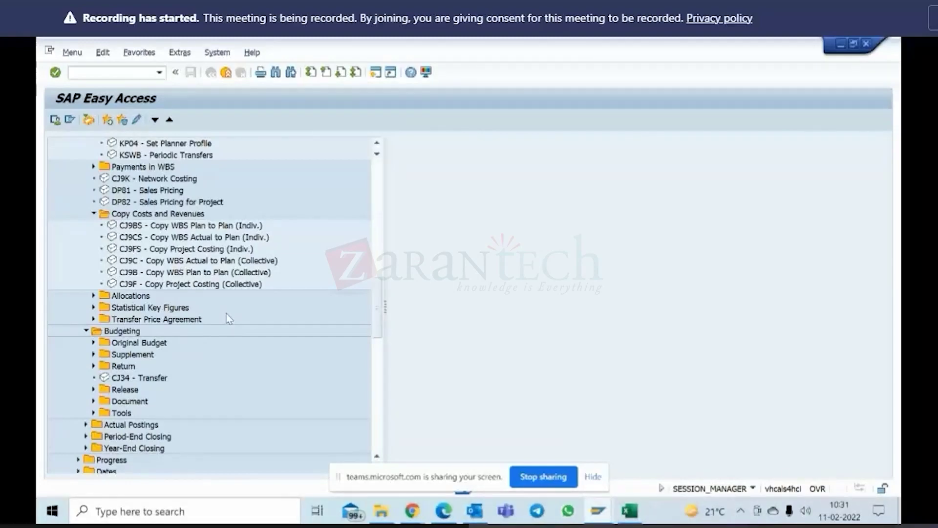
scroll(230, 315, "down", 5)
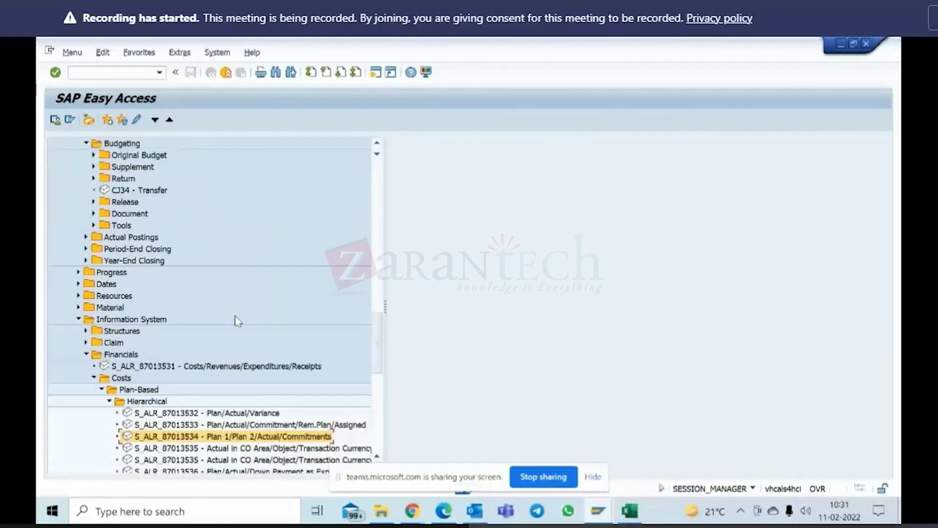
scroll(235, 315, "down", 1)
double_click(243, 390)
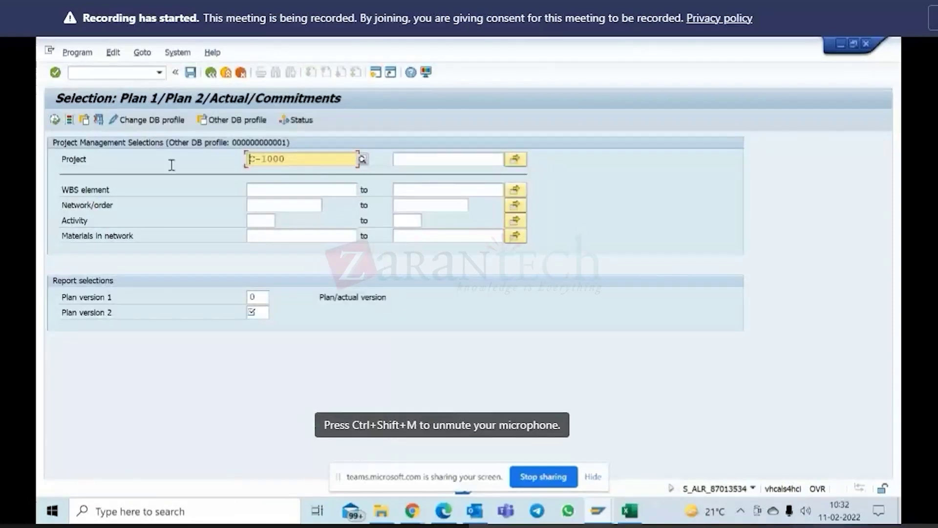
Step: Run the report for project C-1000 with two plan versions and expand WBS element C-1000 to compare its subordinate elements
left_click(252, 313)
left_click(55, 120)
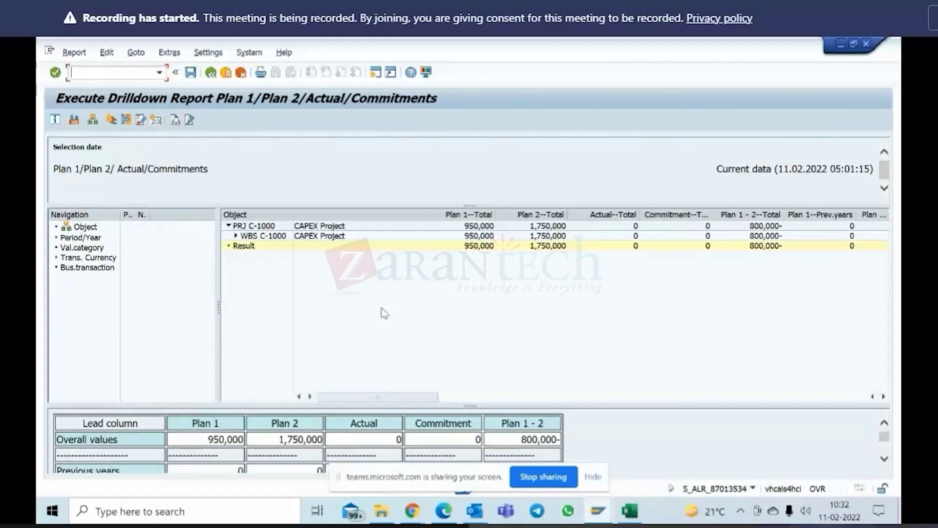
left_click(237, 236)
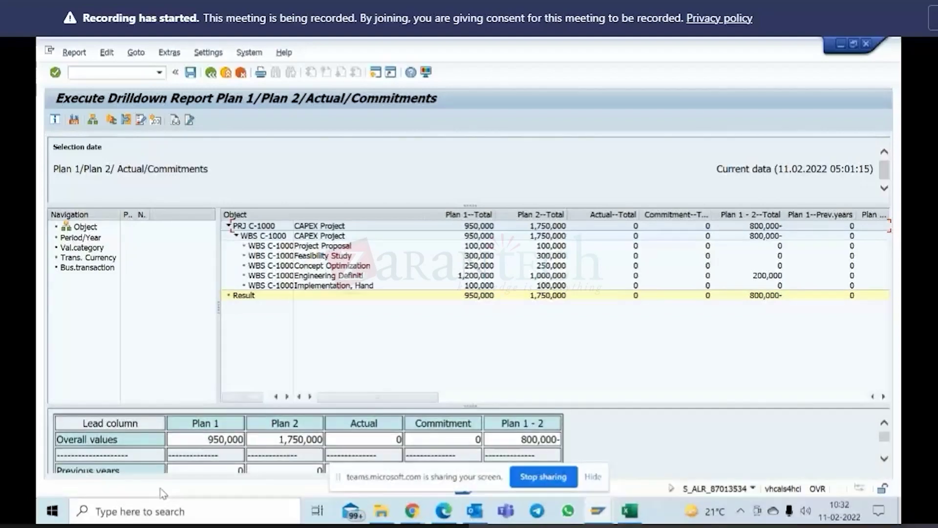
Step: Switch to the SAP Easy Access session, start Project Builder and open Test SAP Project C-10051, acknowledging the active simulations notice
left_click(599, 510)
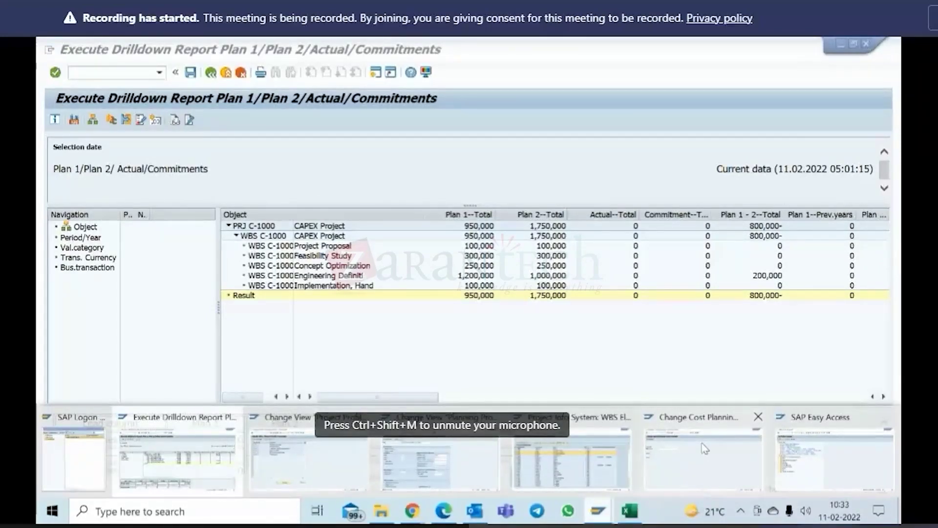
left_click(682, 461)
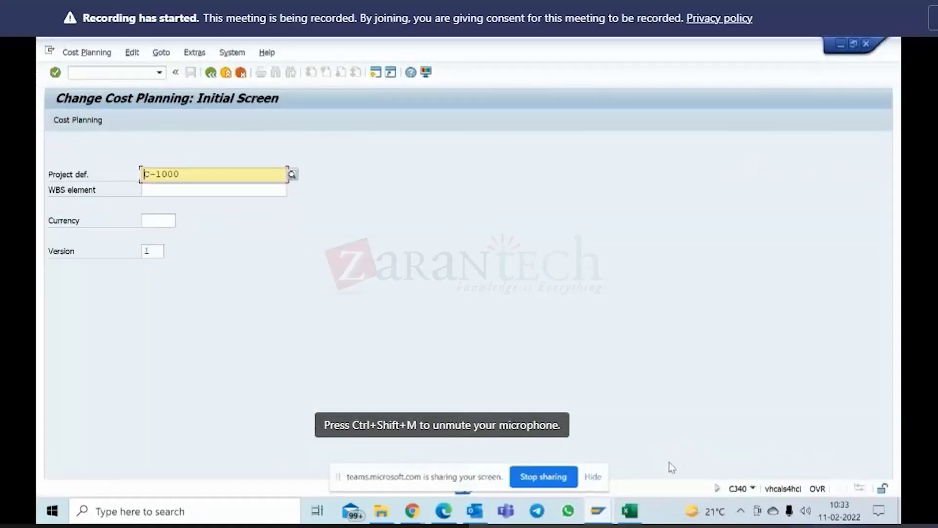
left_click(598, 511)
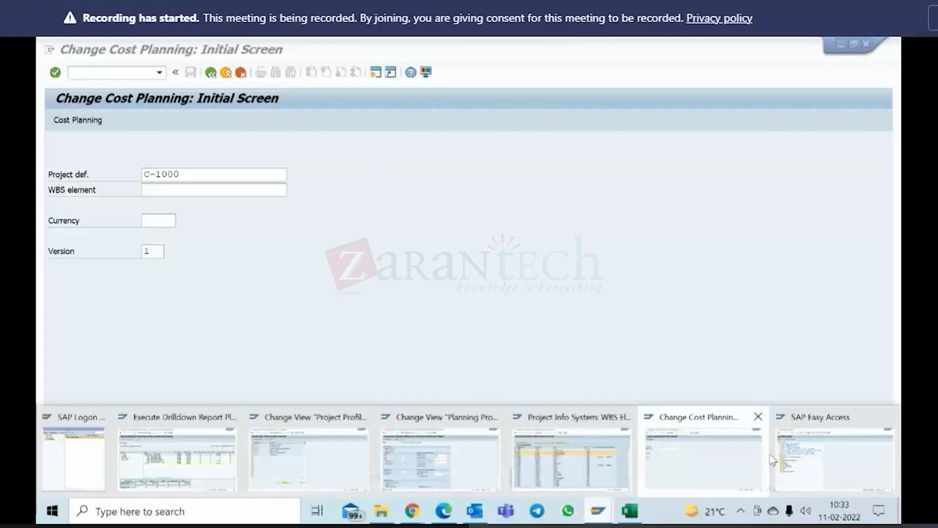
left_click(831, 459)
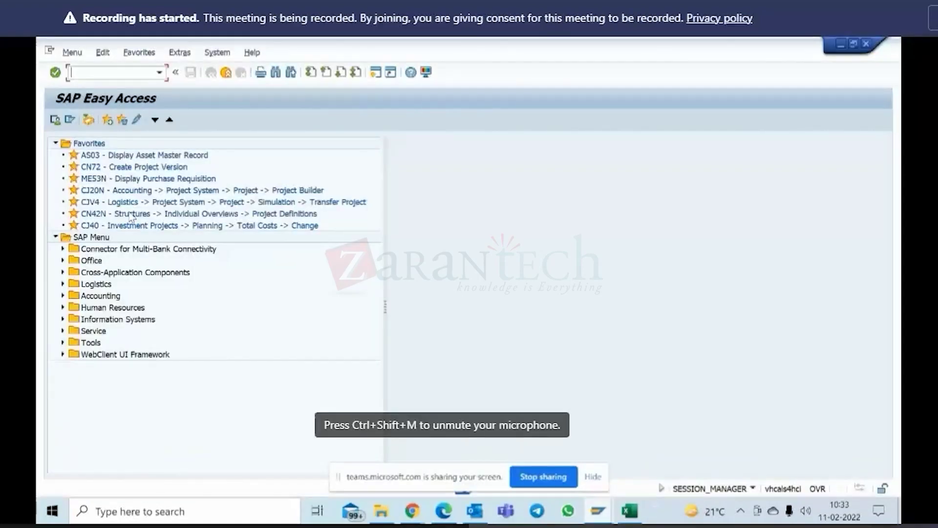
double_click(123, 191)
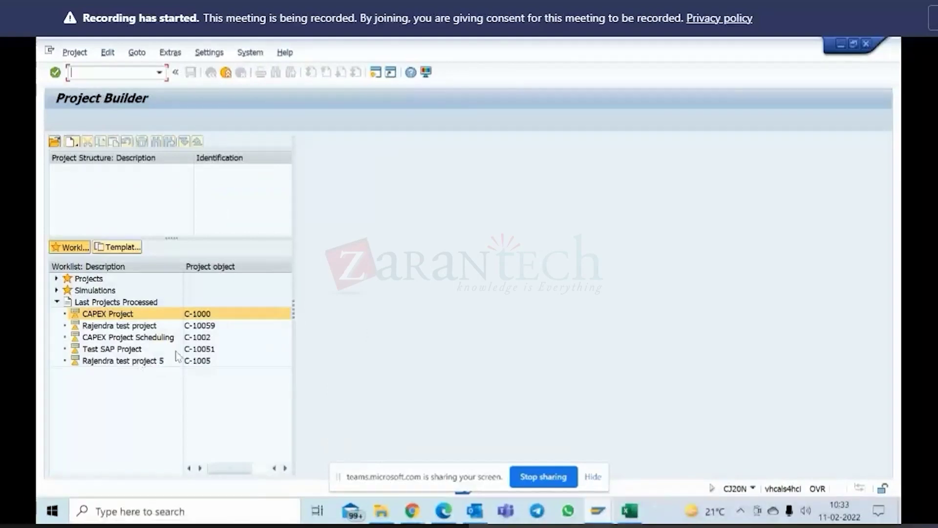
double_click(149, 349)
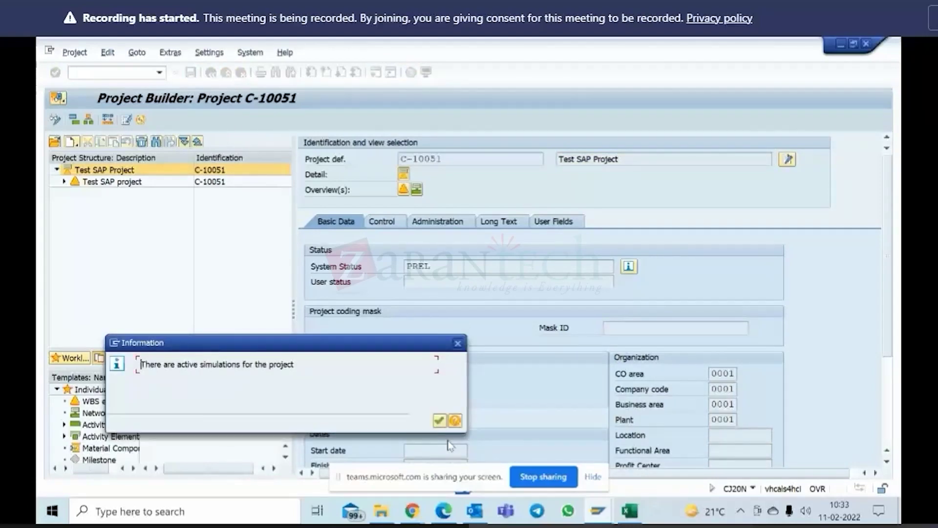
key("Return")
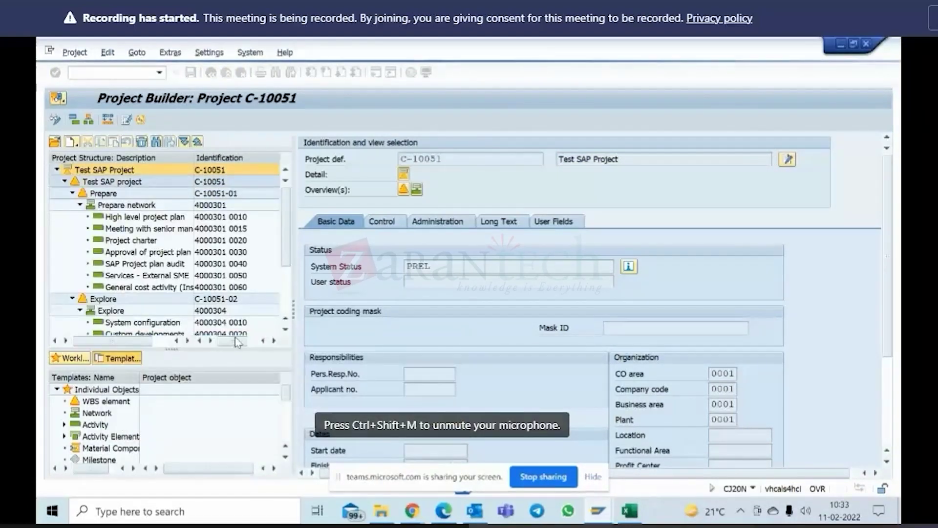
Step: Collapse the Prepare and Explore branches of C-10051 and display the basic data of its top WBS element
left_click(72, 193)
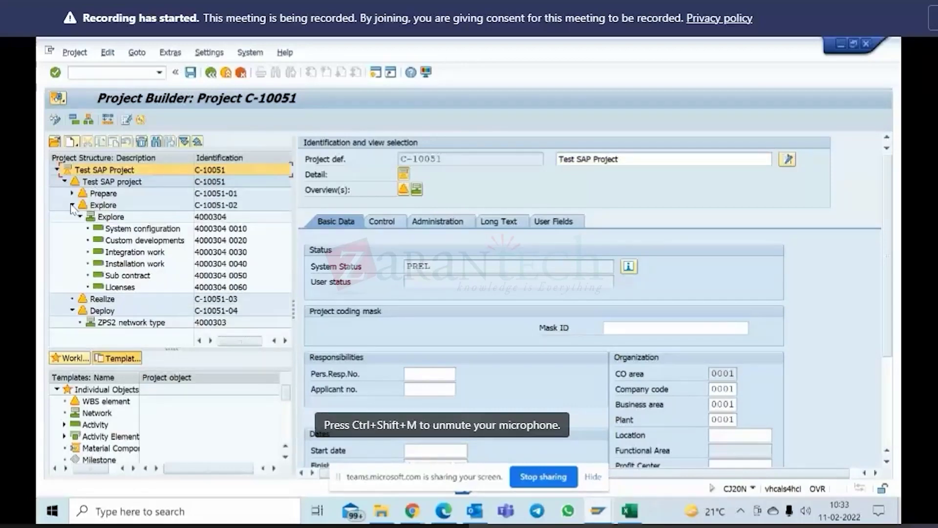
left_click(72, 205)
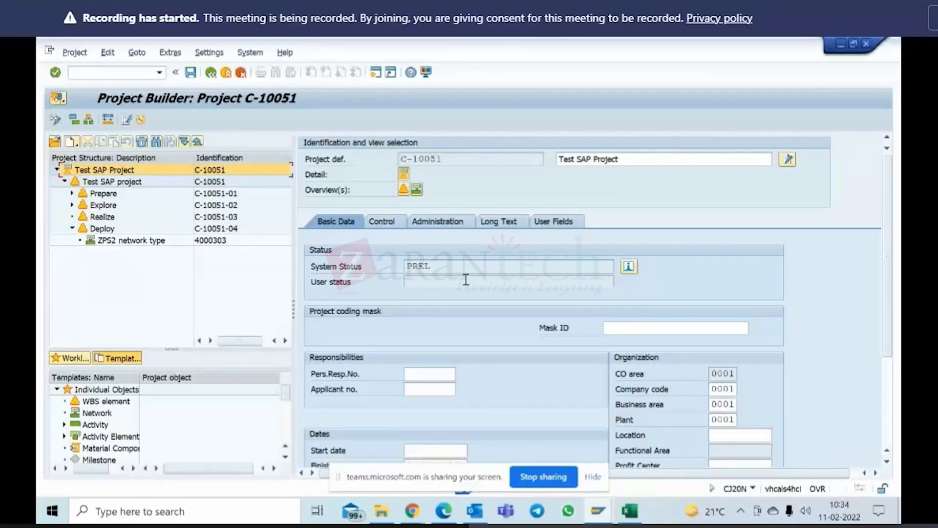
left_click(109, 183)
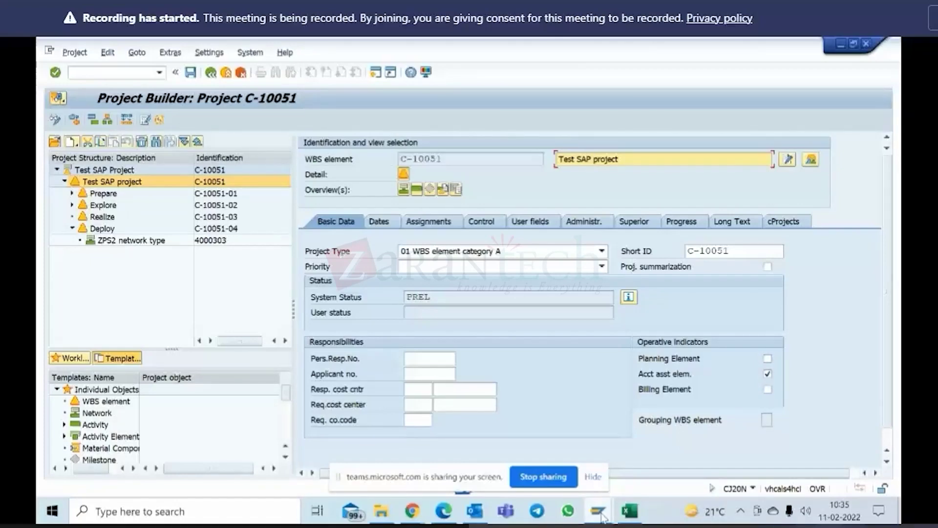
Step: Switch to the Change Cost Planning session to view its initial screen and return to Project Builder with project C-10051
mouse_move(602, 514)
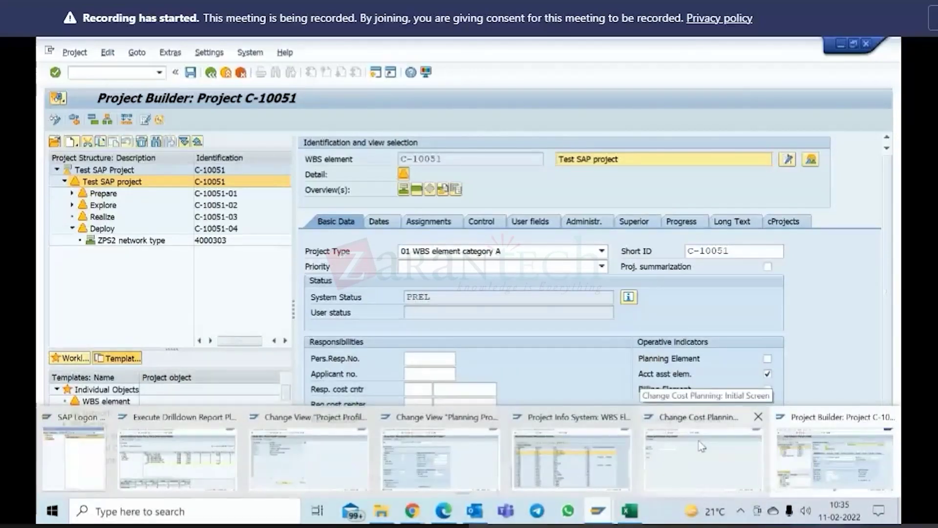
left_click(732, 450)
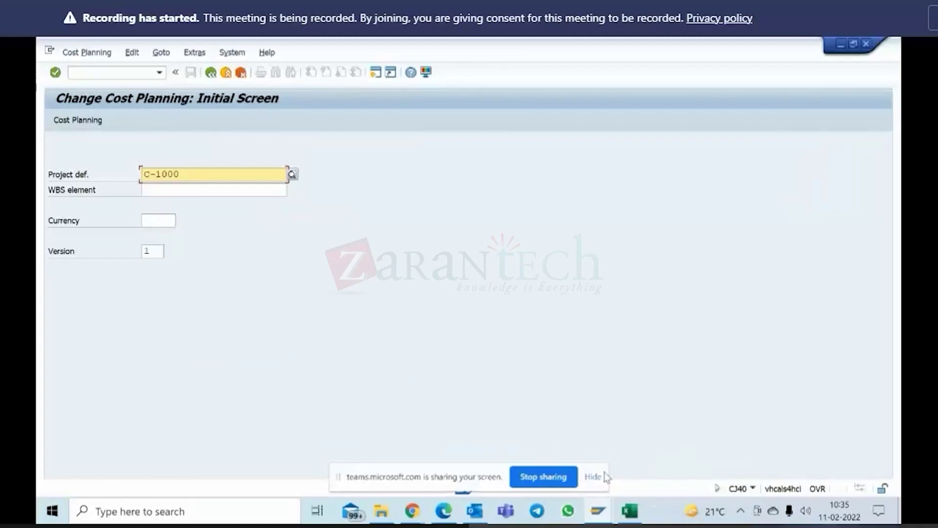
left_click(600, 513)
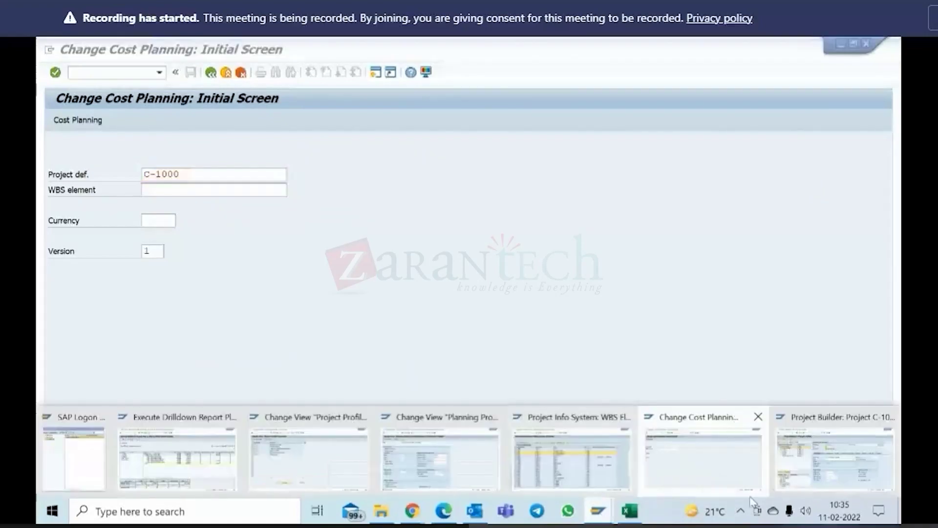
left_click(819, 450)
left_click(597, 514)
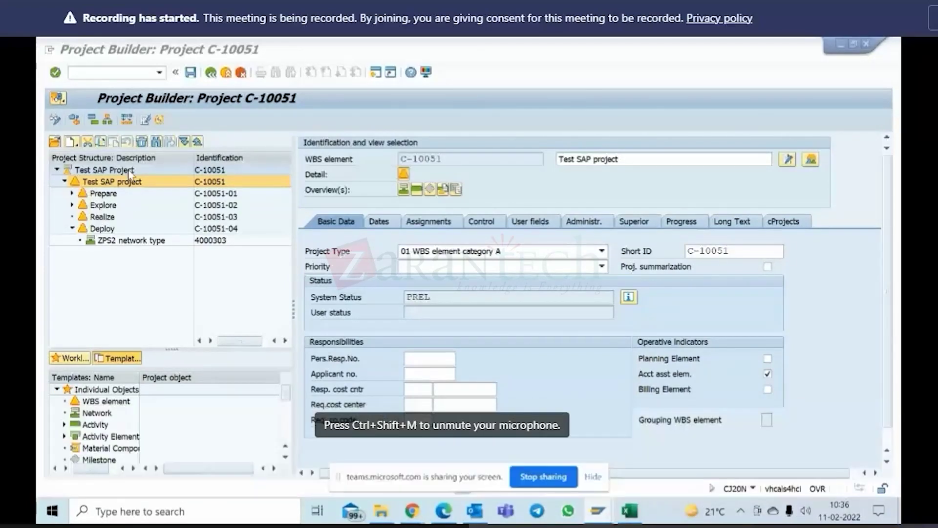
Step: Review the basic data of project definition C-10051 and Prepare, and examine the operative indicators in the project's WBS element overview
left_click(121, 170)
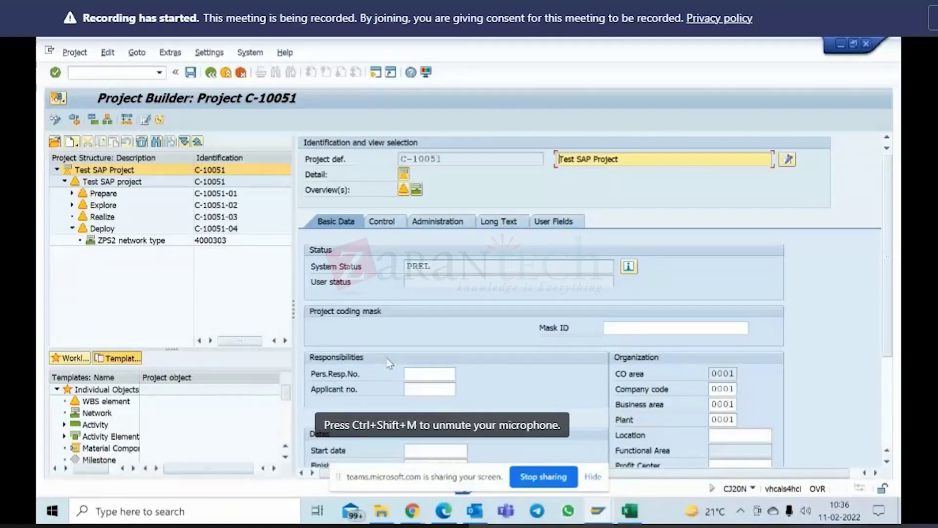
left_click(119, 193)
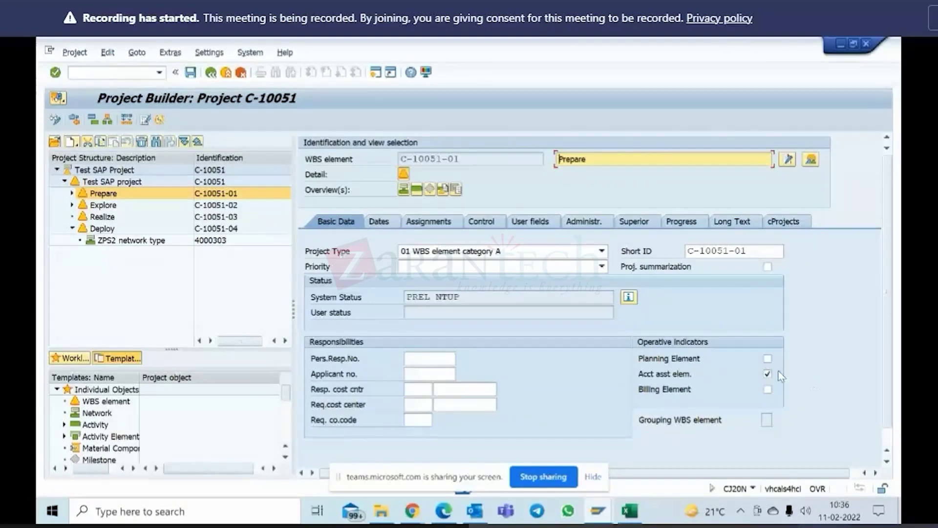
left_click(131, 172)
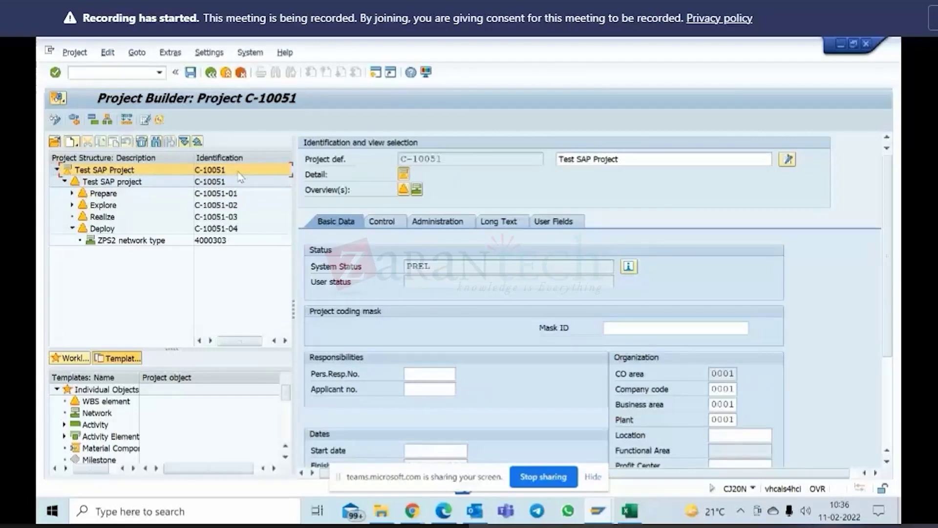
left_click(403, 189)
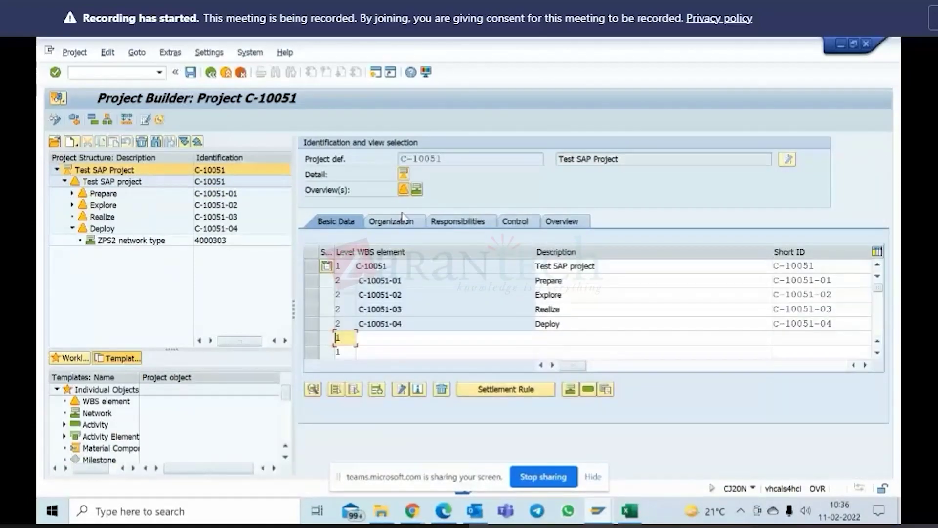
left_click_drag(584, 368, 708, 365)
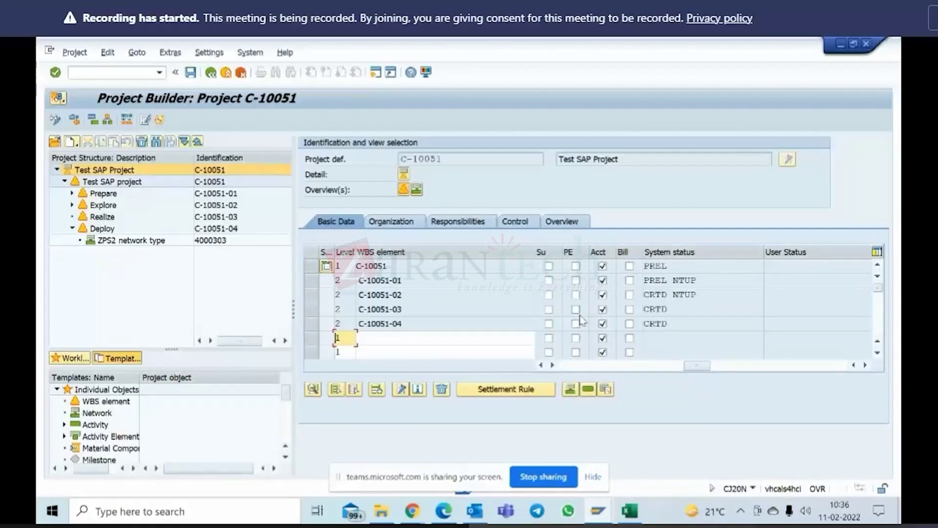
Step: Look up the Validation and Substitution functions available for project C-10051 without running either
left_click(107, 53)
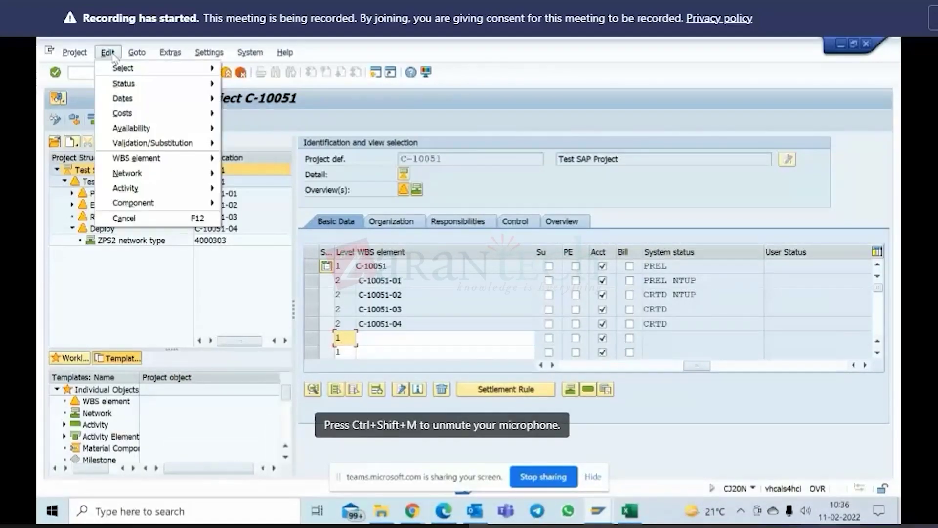
mouse_move(151, 144)
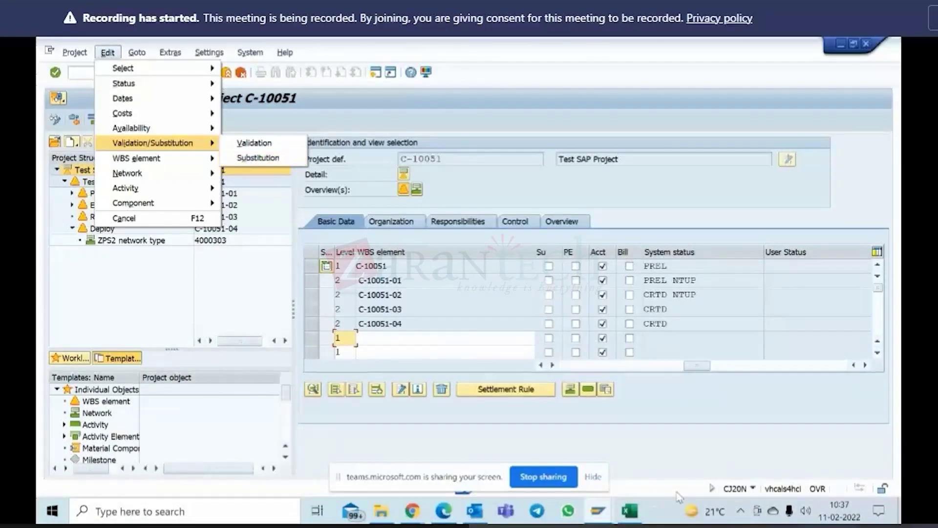
mouse_move(631, 512)
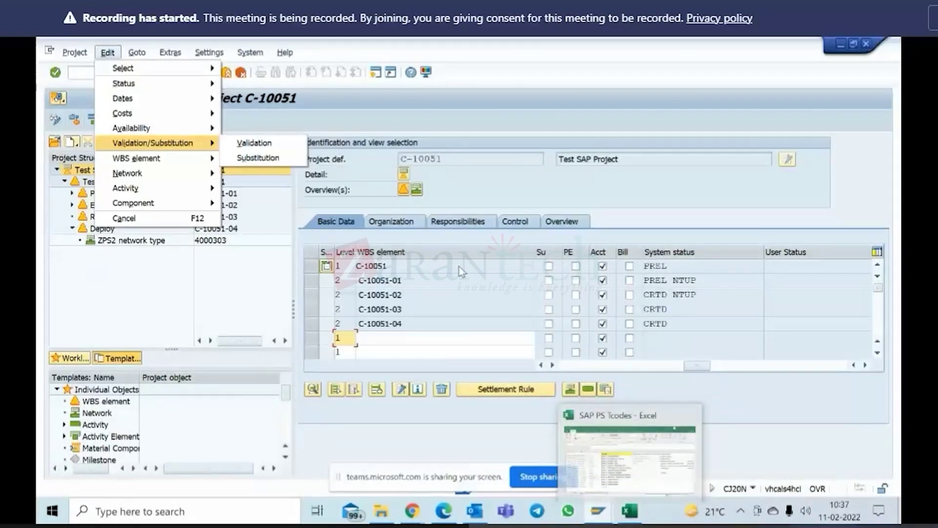
left_click(462, 160)
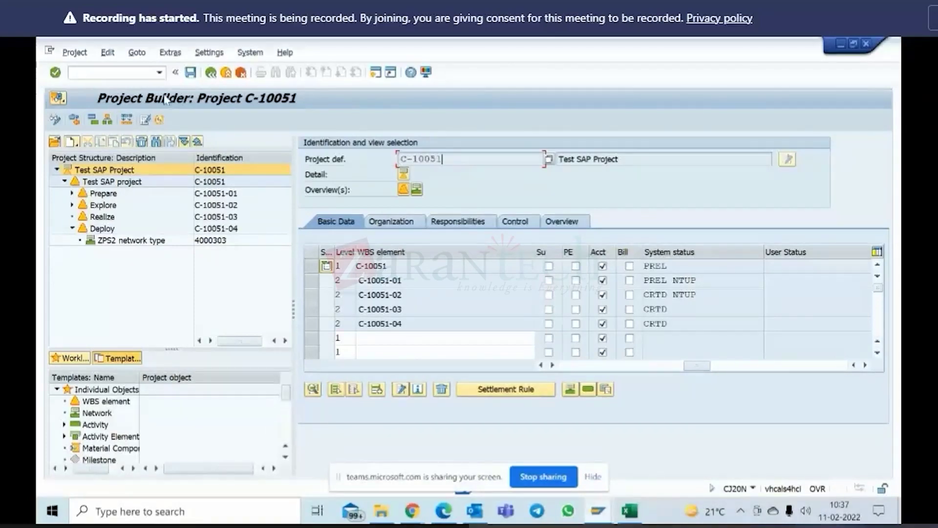
Step: Leave project C-10051, start copying a project to inspect the template project and standard project definition fields, and cancel the copy
left_click(211, 73)
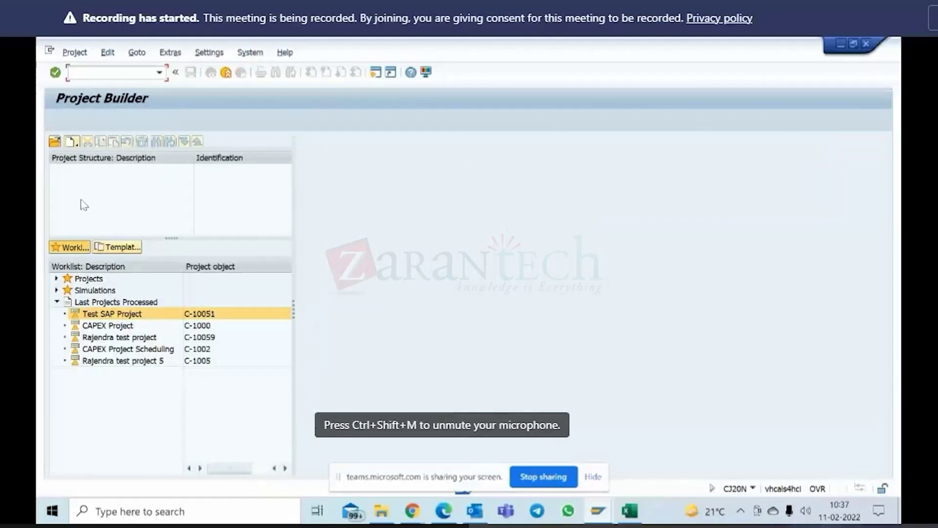
left_click(76, 145)
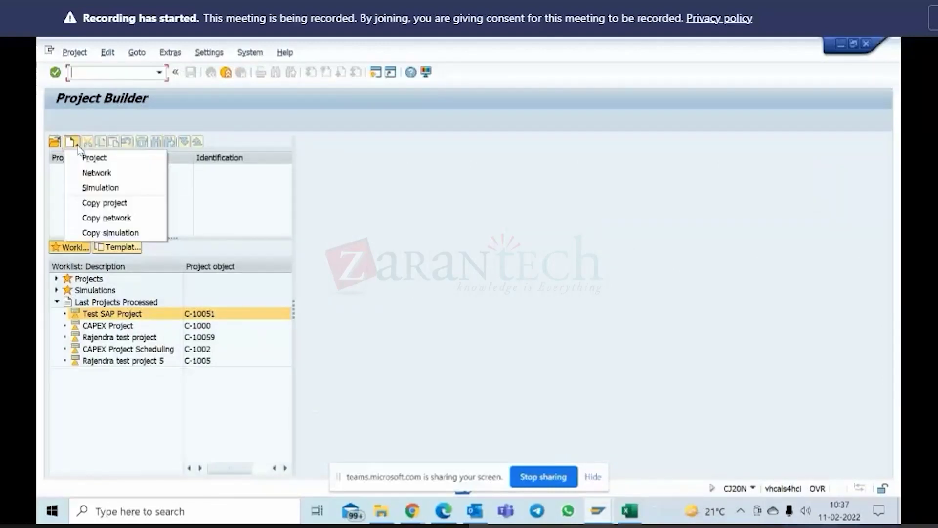
left_click(103, 206)
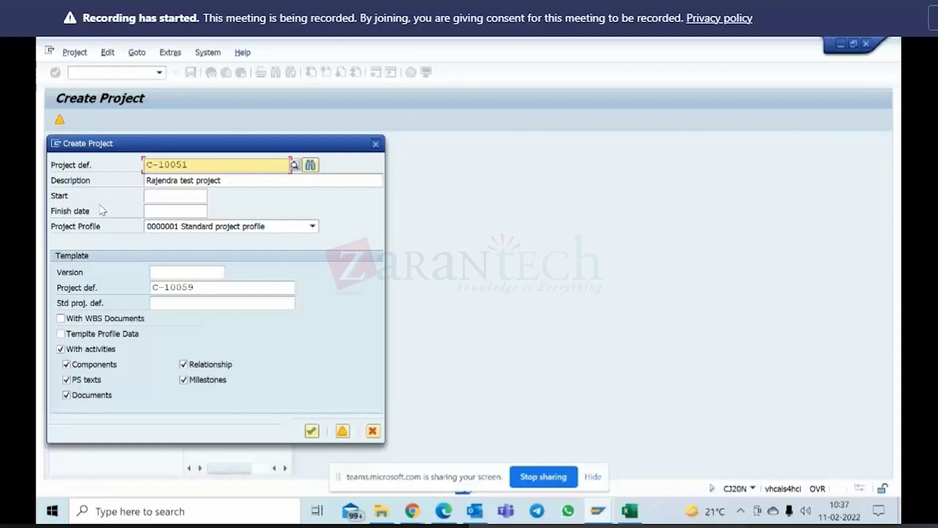
left_click_drag(199, 288, 75, 287)
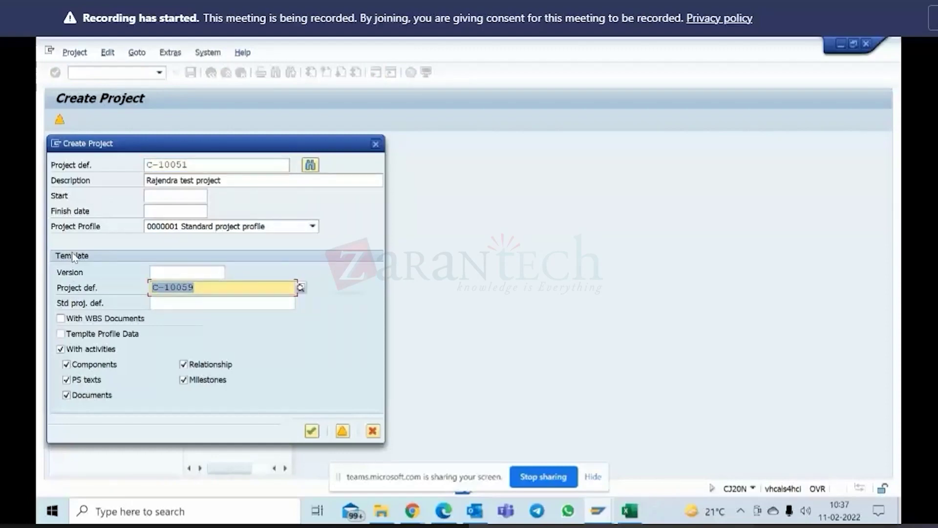
left_click_drag(204, 288, 149, 290)
left_click(164, 305)
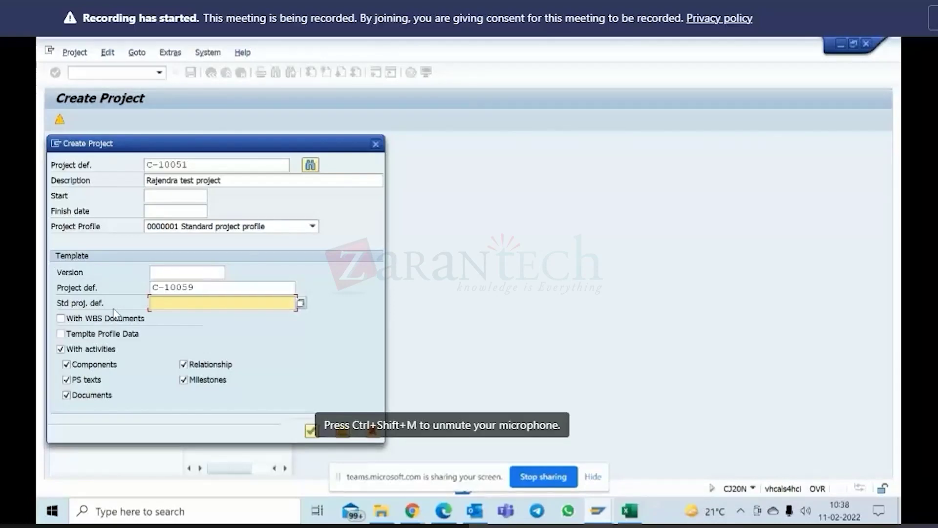
left_click(374, 433)
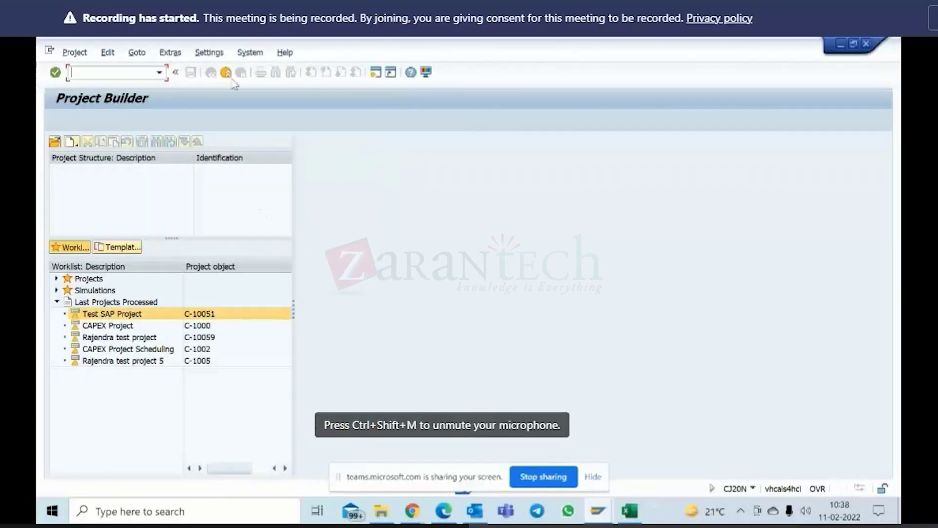
Step: Leave Project Builder and expand Logistics, Project System and Basic Data in the SAP Easy Access tree
left_click(226, 72)
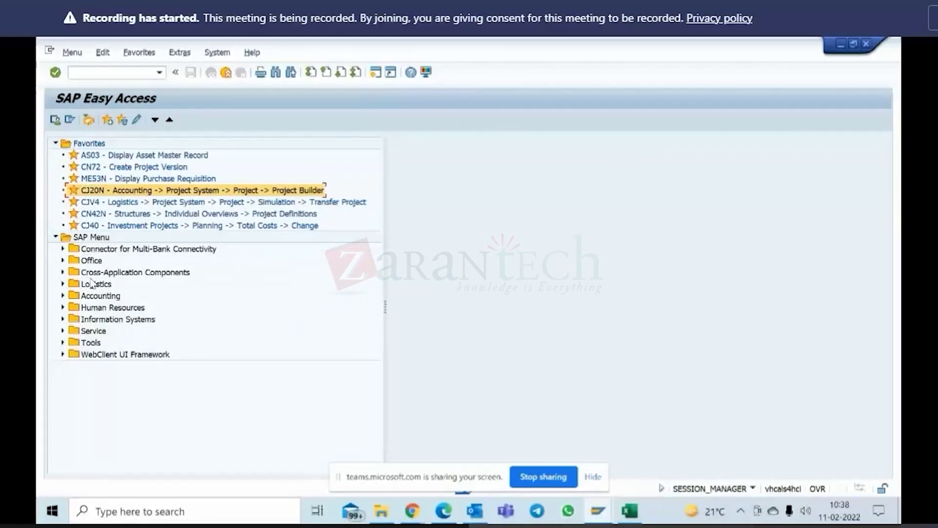
left_click(63, 285)
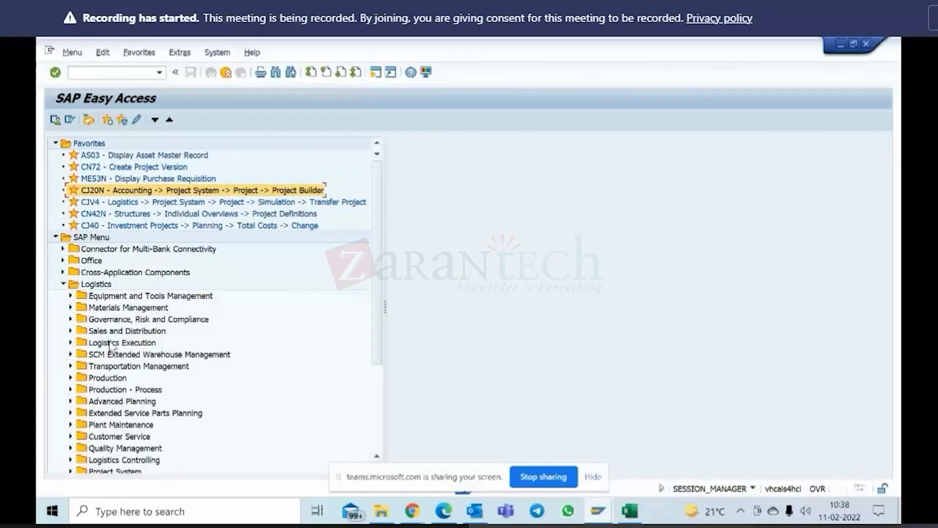
scroll(166, 332, "down", 2)
scroll(167, 332, "down", 2)
left_click(70, 366)
scroll(119, 354, "down", 1)
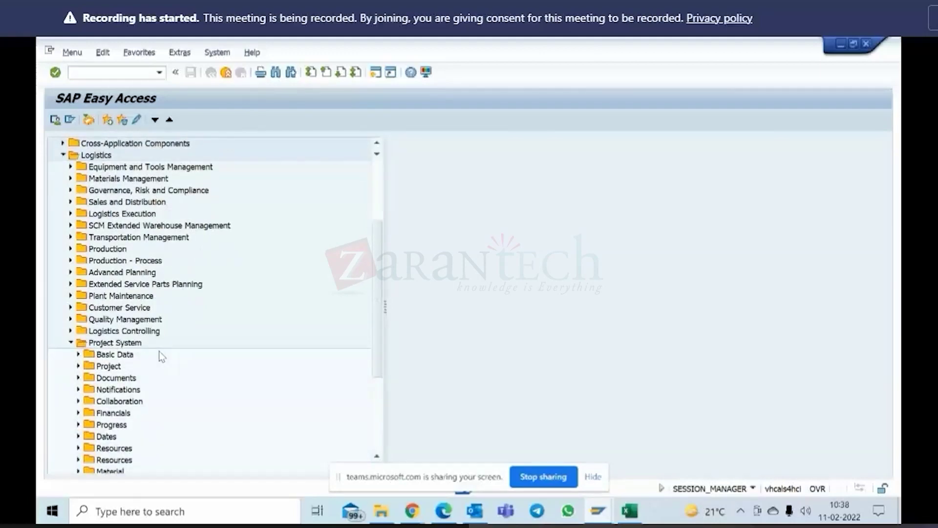
scroll(159, 357, "down", 2)
left_click(78, 320)
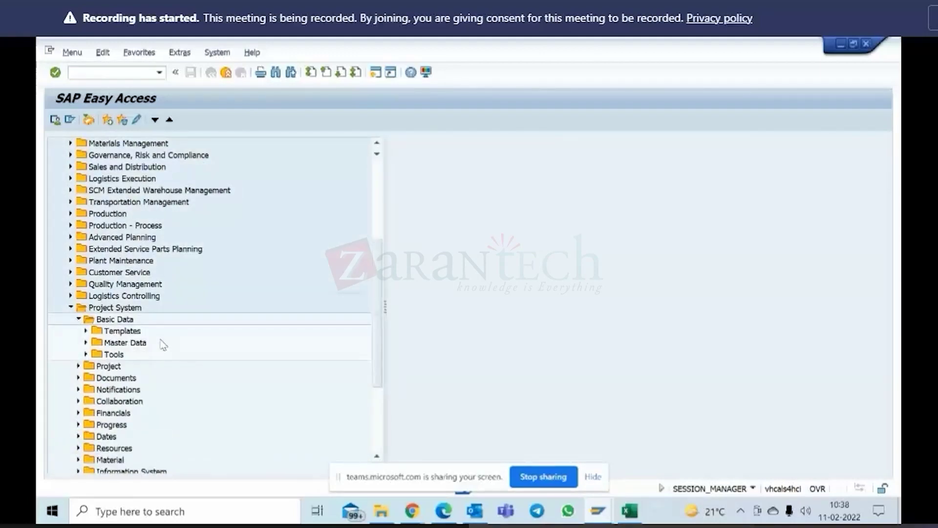
Step: Expand Templates to examine the transactions for Standard WBS, Standard Network and Standard Milestone, collapsing Standard Milestone again
scroll(162, 342, "down", 2)
left_click(86, 285)
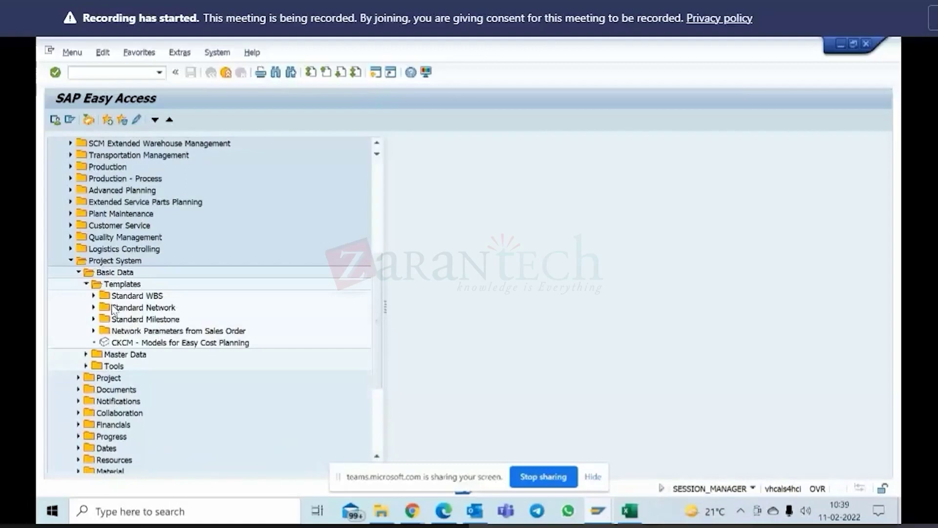
left_click(93, 296)
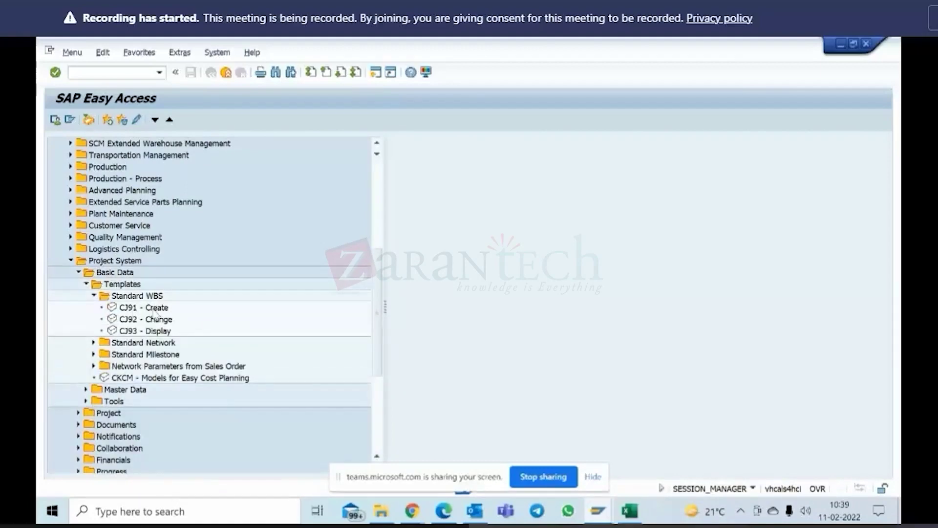
left_click(154, 309)
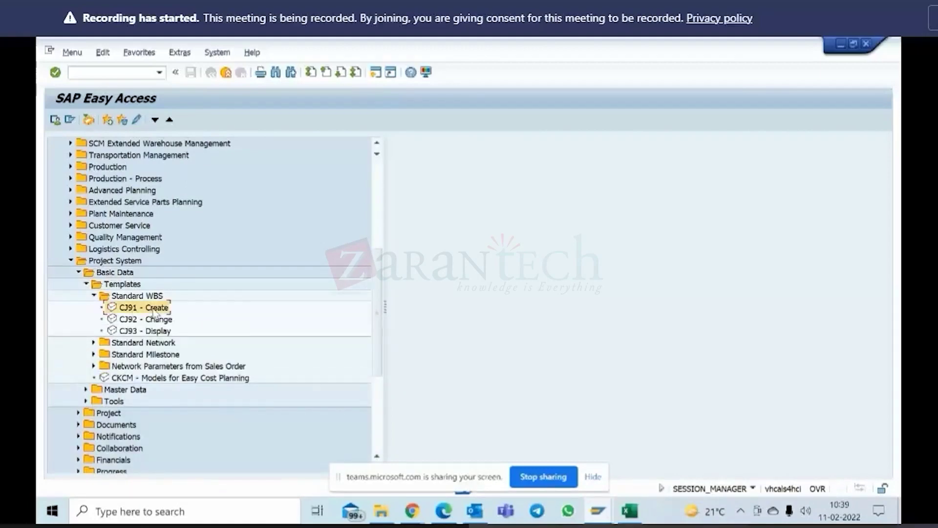
left_click(93, 343)
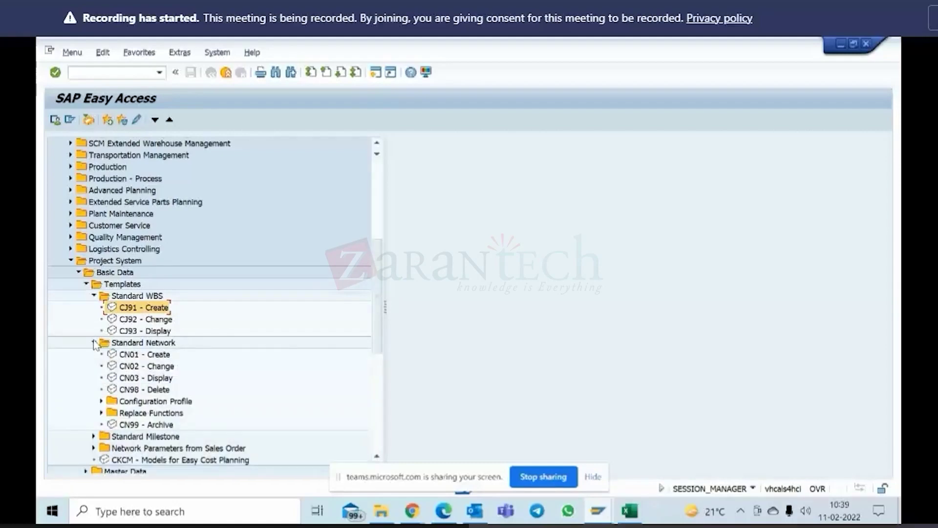
scroll(147, 366, "down", 1)
left_click(94, 389)
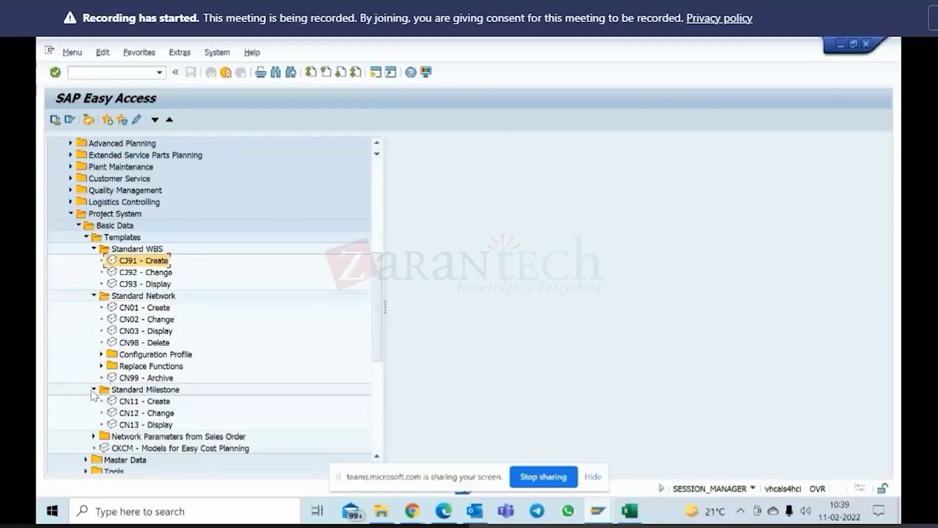
left_click(93, 389)
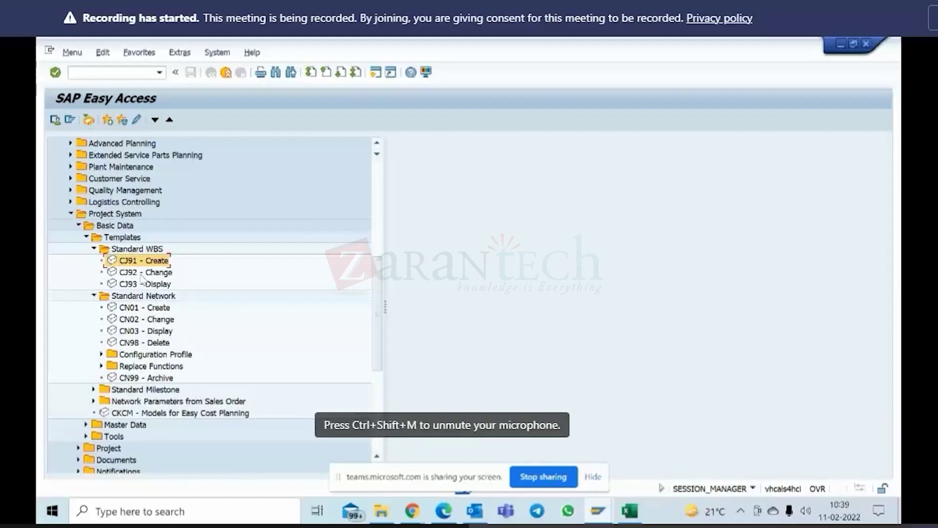
Step: Expand the Project folder under Project System and start transaction CJ20N - Project Builder
scroll(154, 317, "down", 3)
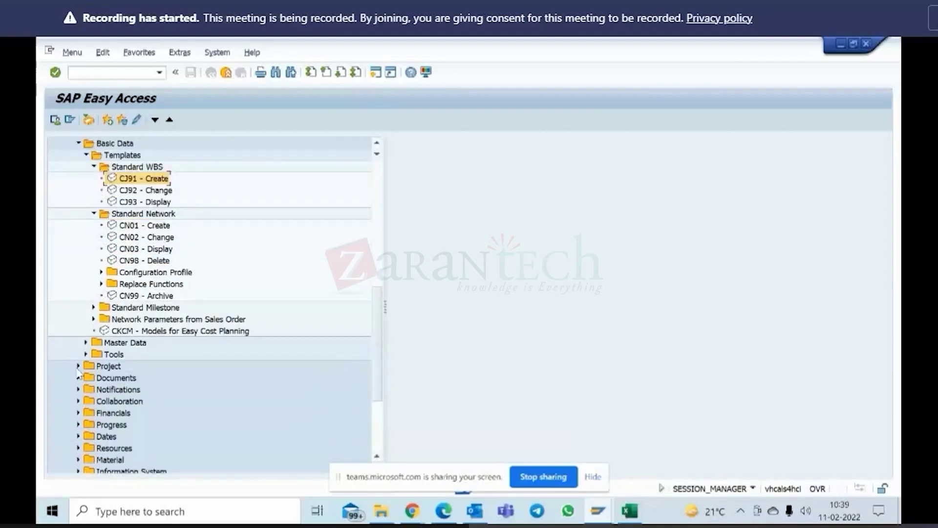
left_click(78, 366)
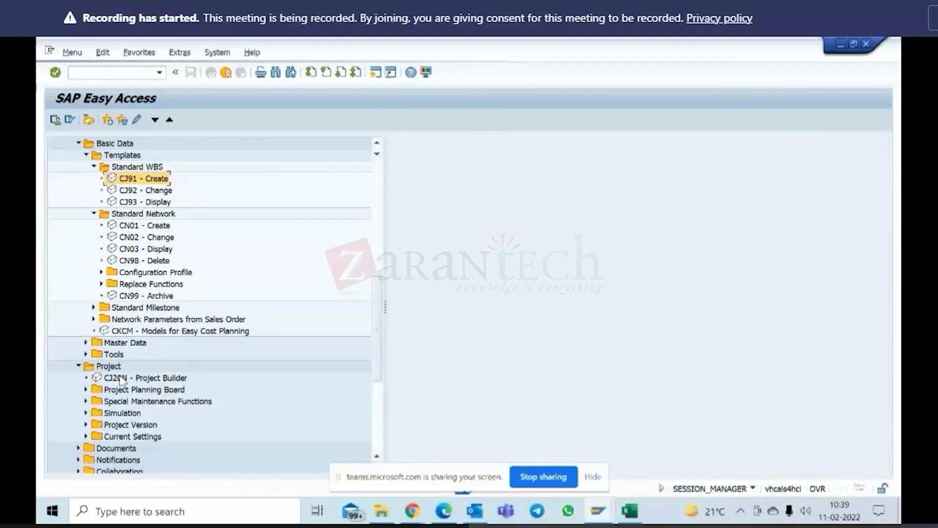
double_click(129, 379)
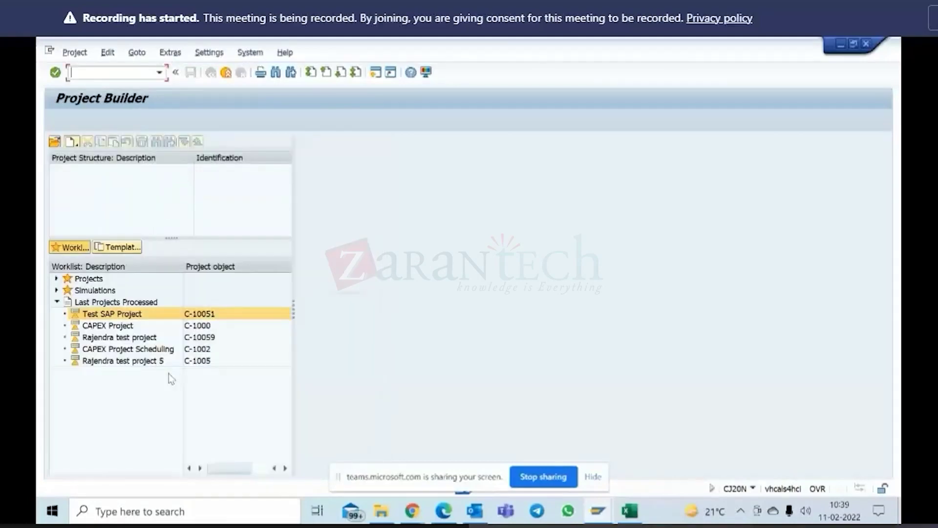
Step: Review the template settings in Project Builder's user-specific options and accept them as they are
left_click(217, 53)
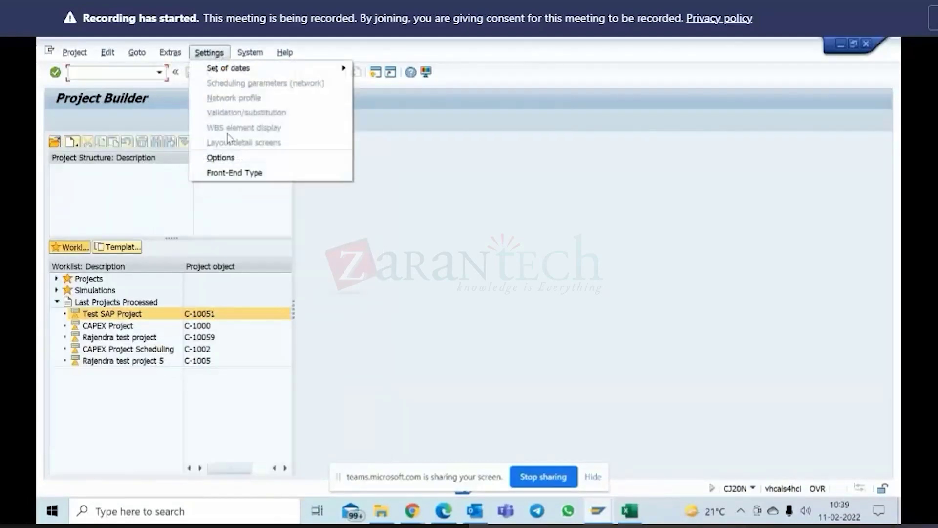
left_click(333, 157)
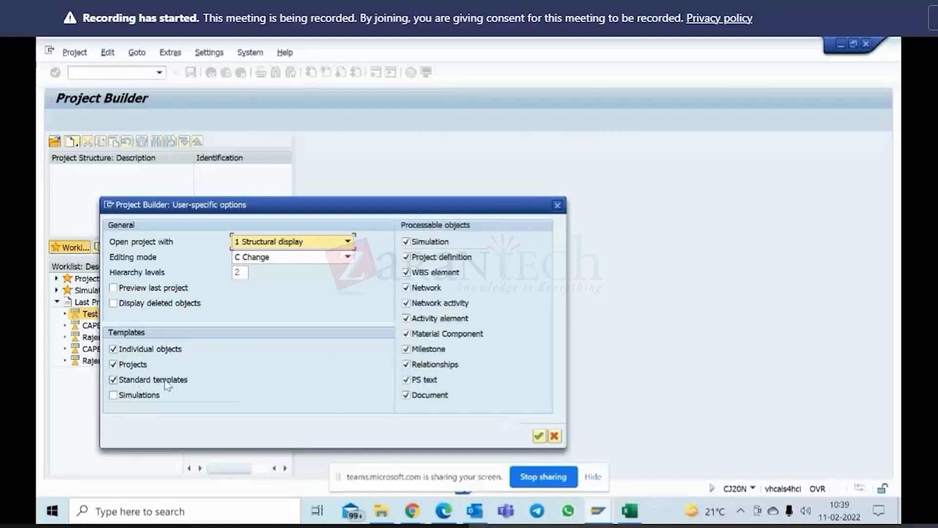
left_click(539, 435)
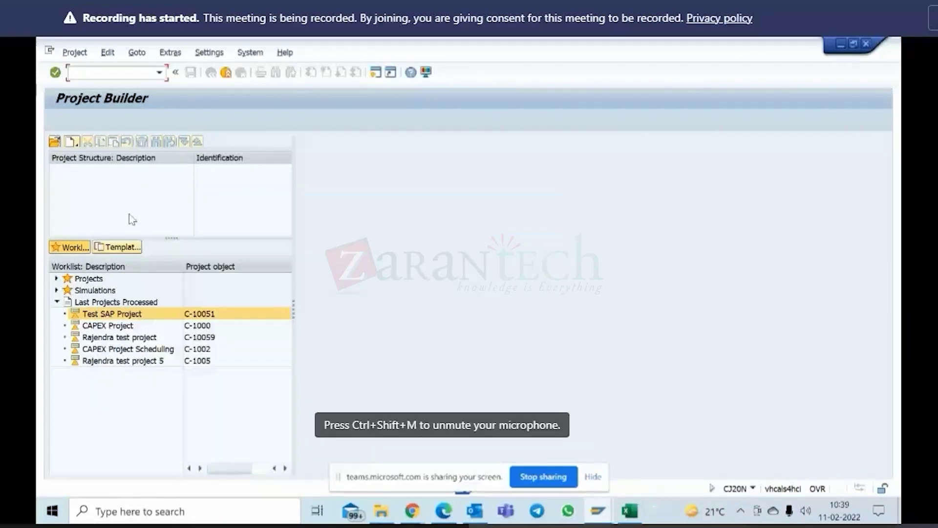
Step: Open a blank new project in Project Builder to view its definition screen and template area, and leave without creating it
left_click(75, 143)
left_click(75, 142)
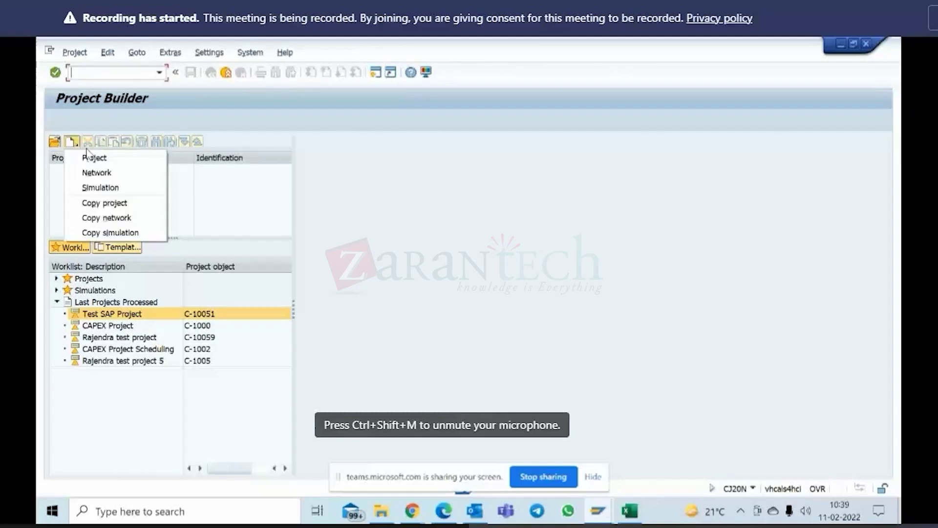
left_click(100, 161)
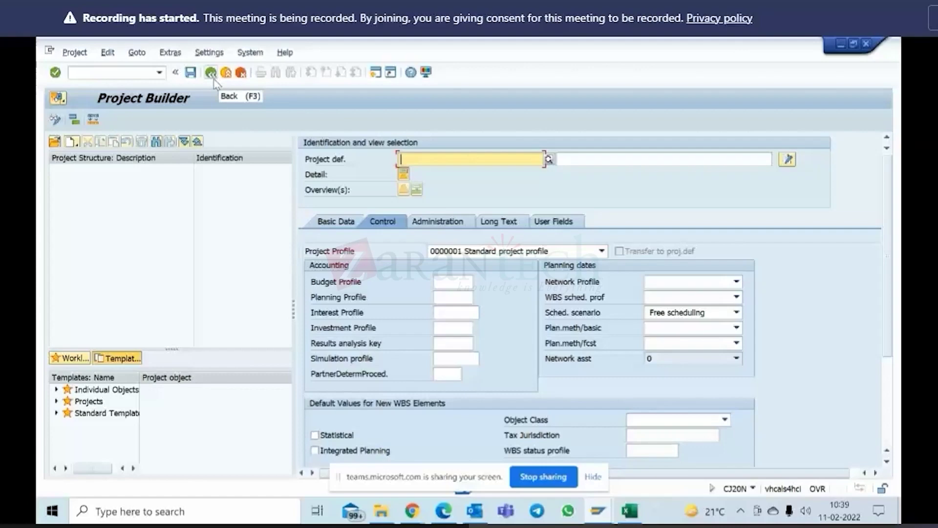
key("F4")
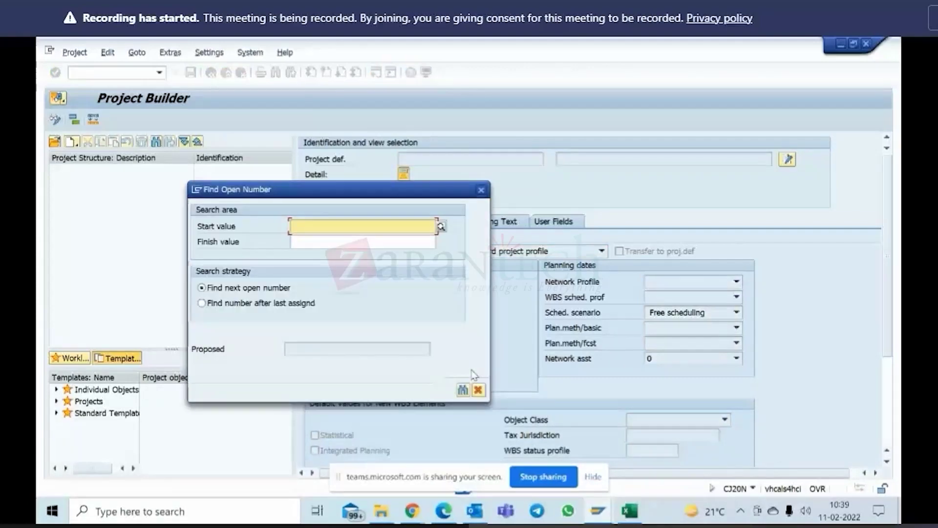
left_click(478, 389)
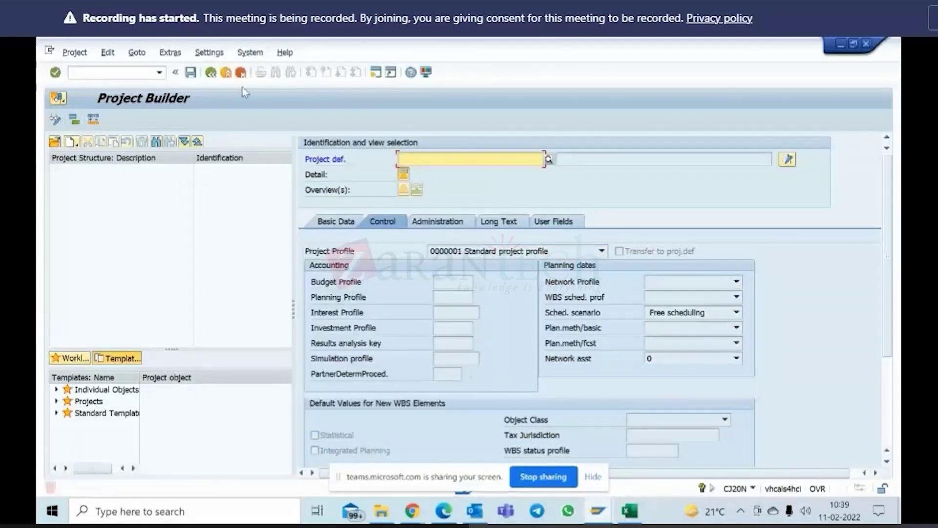
key("F4")
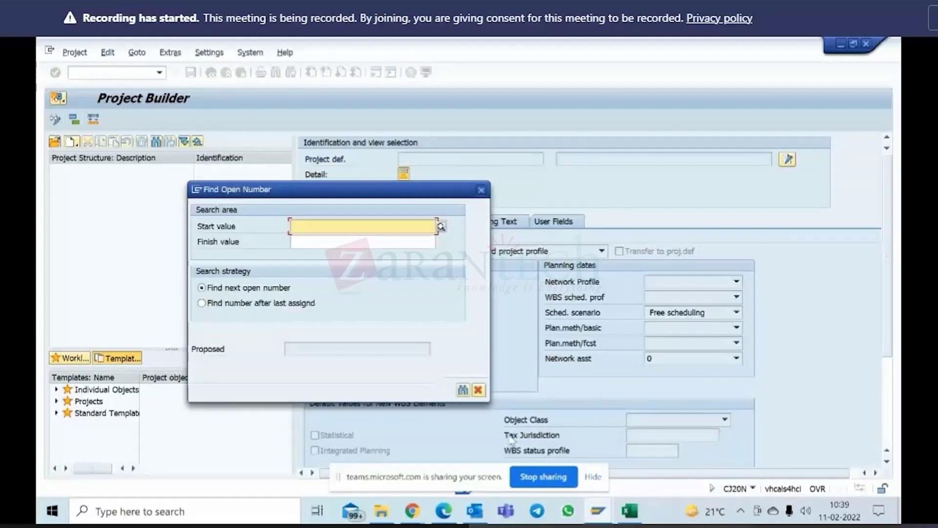
left_click(478, 389)
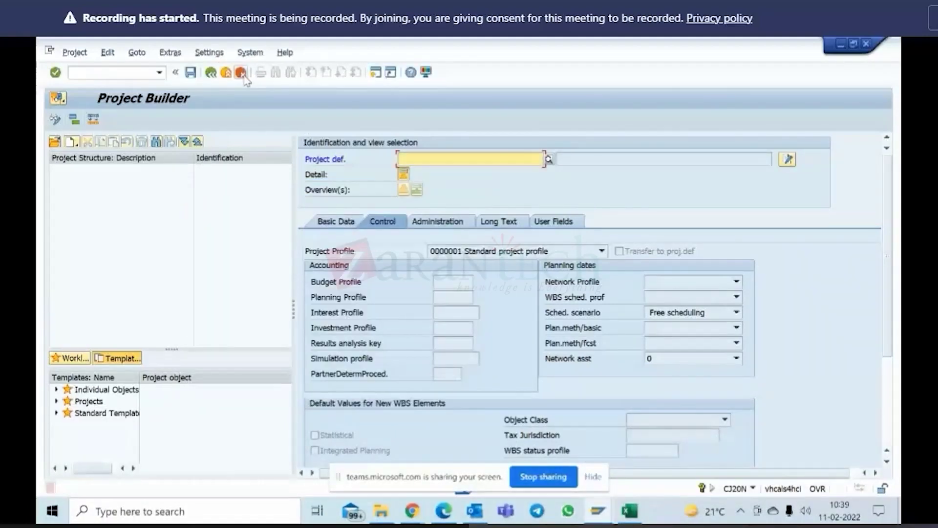
left_click(242, 74)
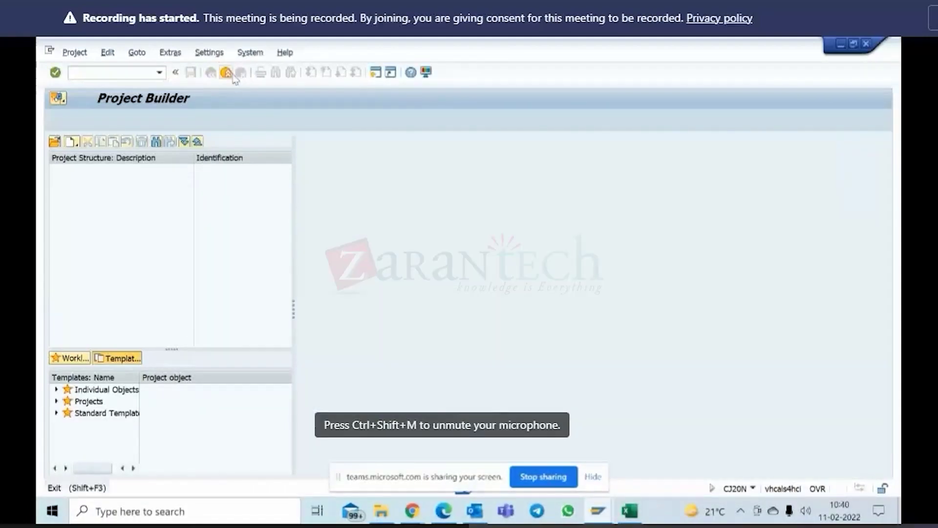
left_click(227, 73)
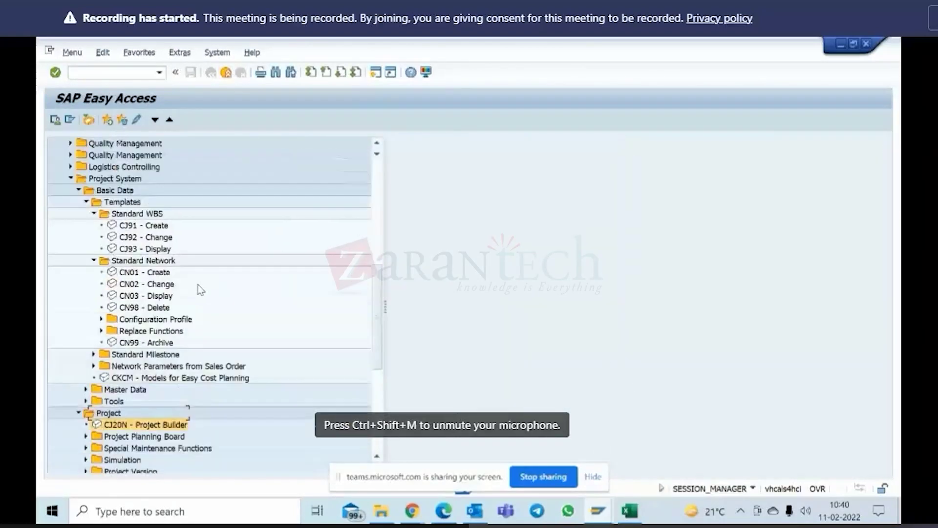
Step: Open CJ91 - Create to view the standard WBS template fields, return to the menu and select CN01 - Create under Standard Network
double_click(146, 238)
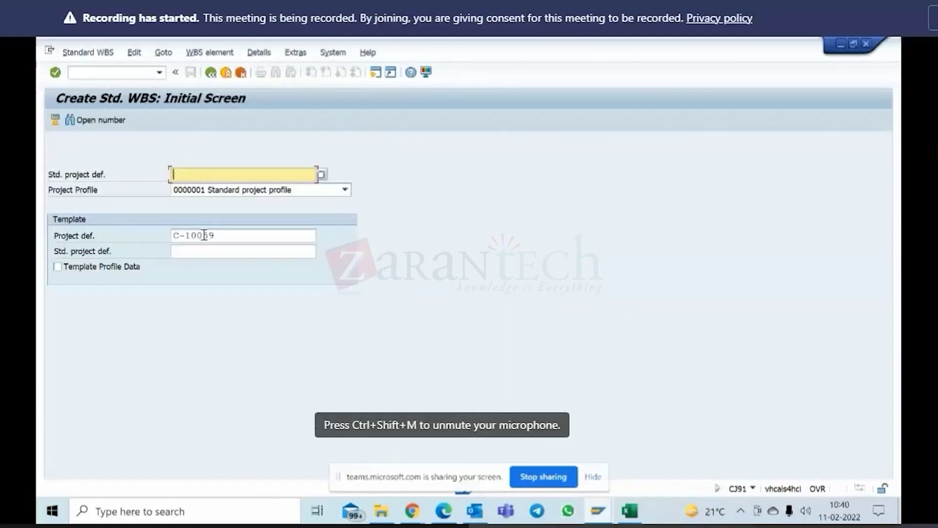
left_click(210, 72)
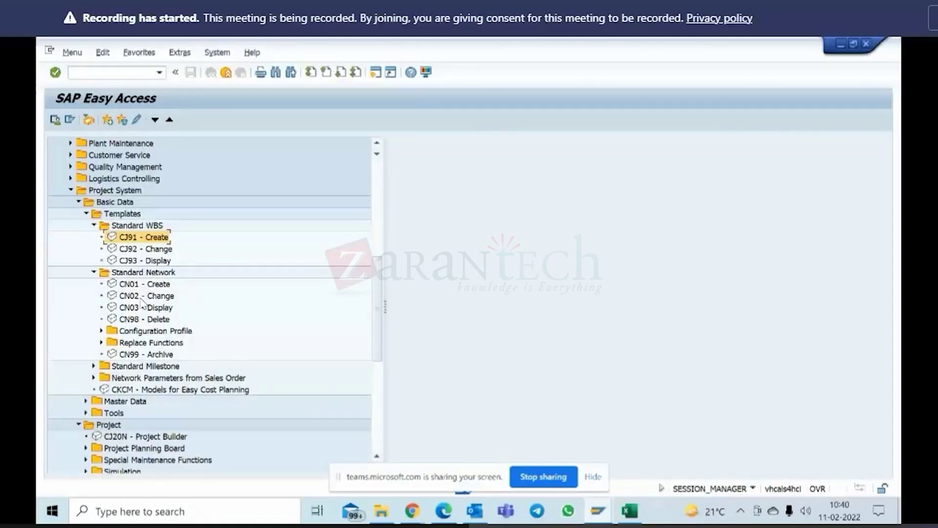
left_click(147, 284)
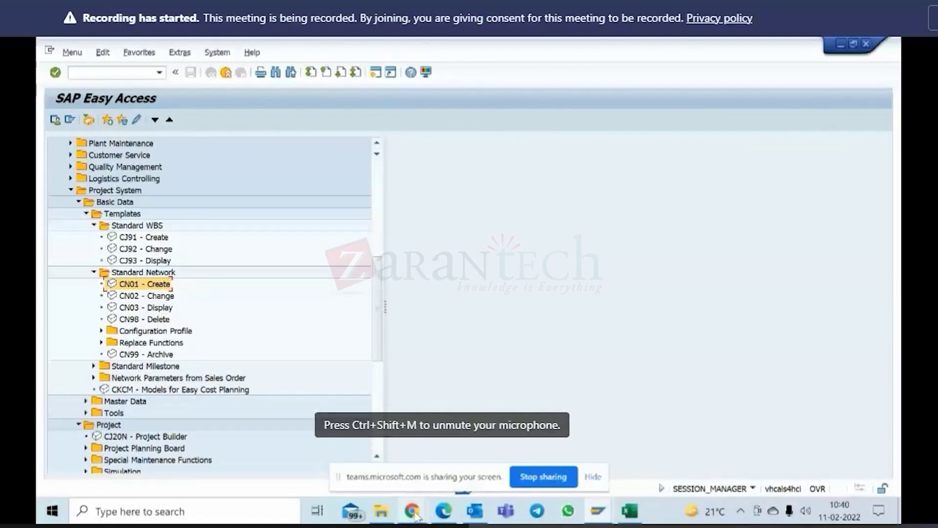
Step: Switch to the Module 4 - Project Planning presentation in Chrome to review the ways of planning project costs
mouse_move(415, 516)
left_click(342, 460)
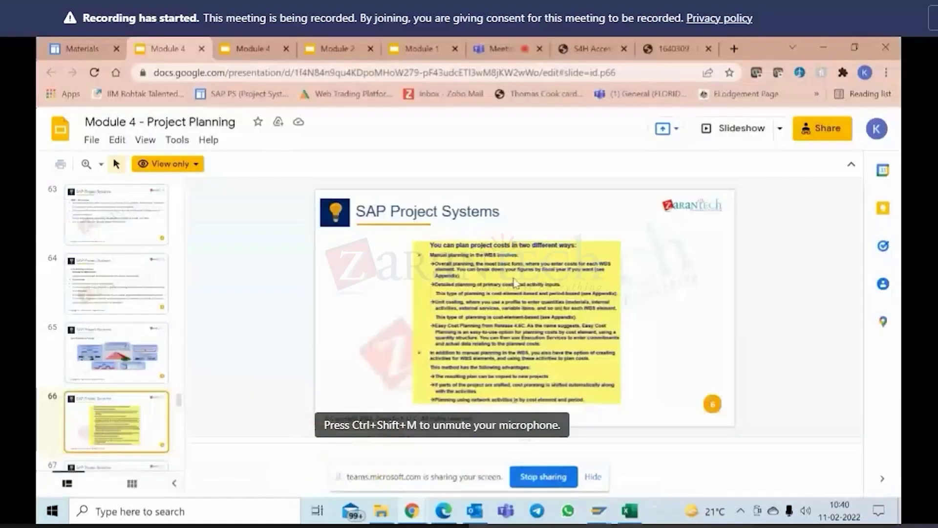
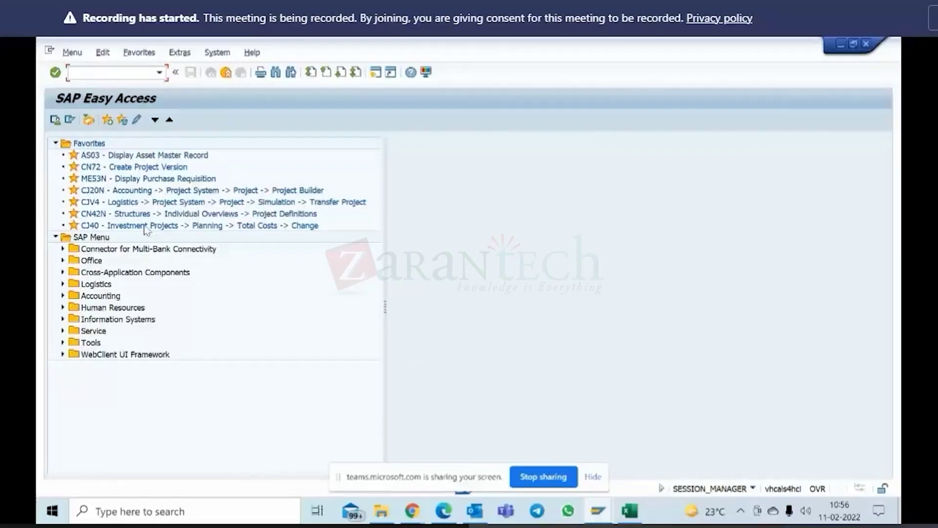
Step: Start CJ40 - Change for total cost planning from the SAP Easy Access favorites
left_click(100, 229)
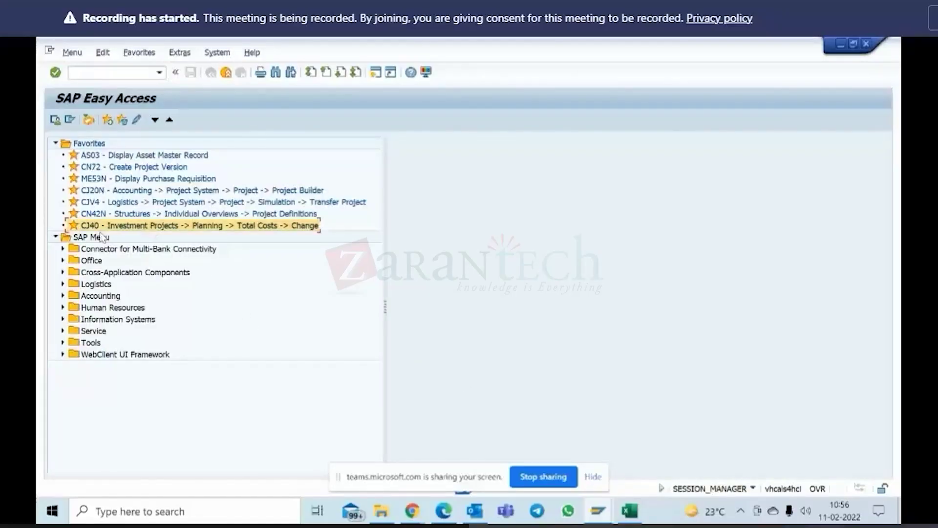
double_click(146, 228)
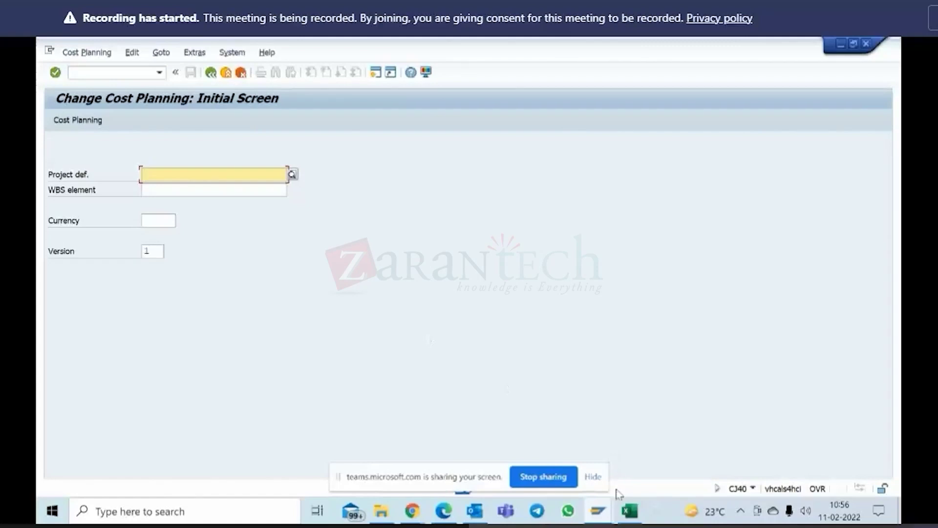
Step: Switch to the Project Info System session, leave its WBS elements overview and start CJ20N - Project Builder from the favorites
mouse_move(602, 512)
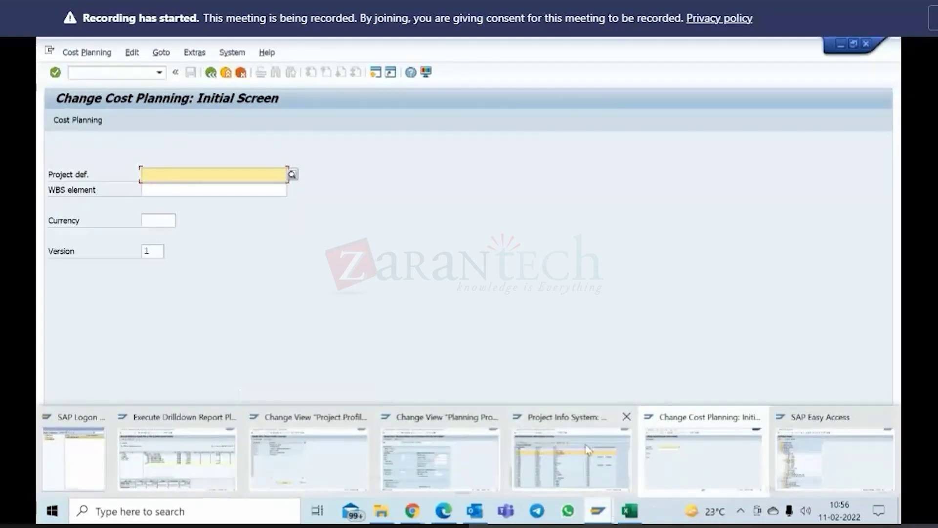
left_click(354, 448)
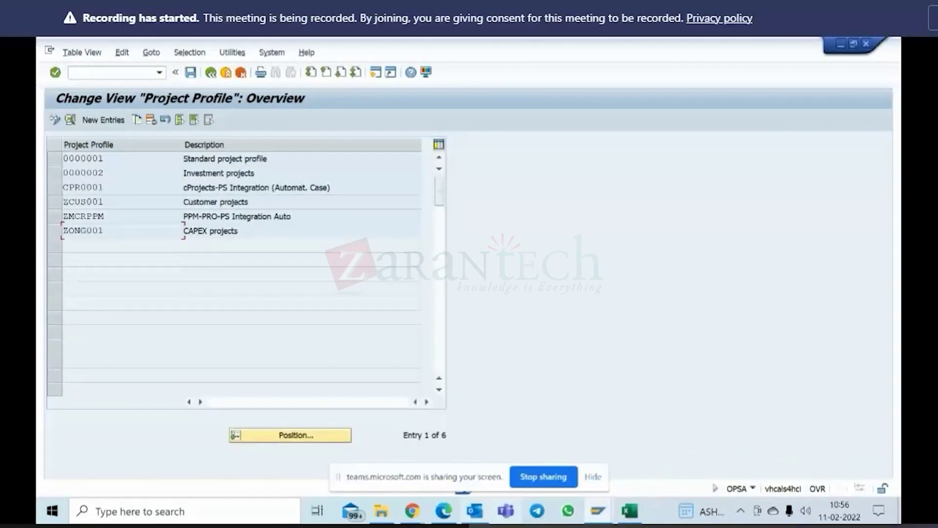
left_click(598, 511)
left_click(826, 448)
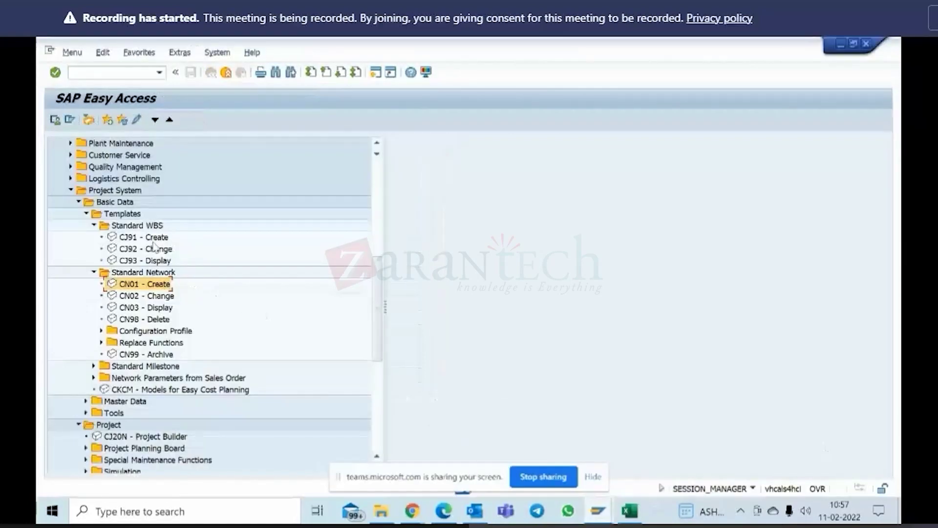
left_click(598, 511)
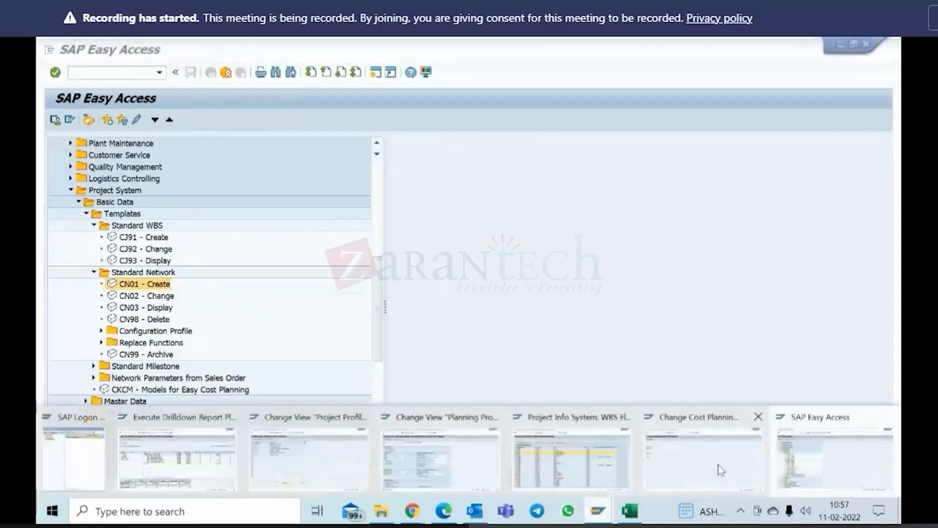
left_click(568, 460)
left_click(210, 72)
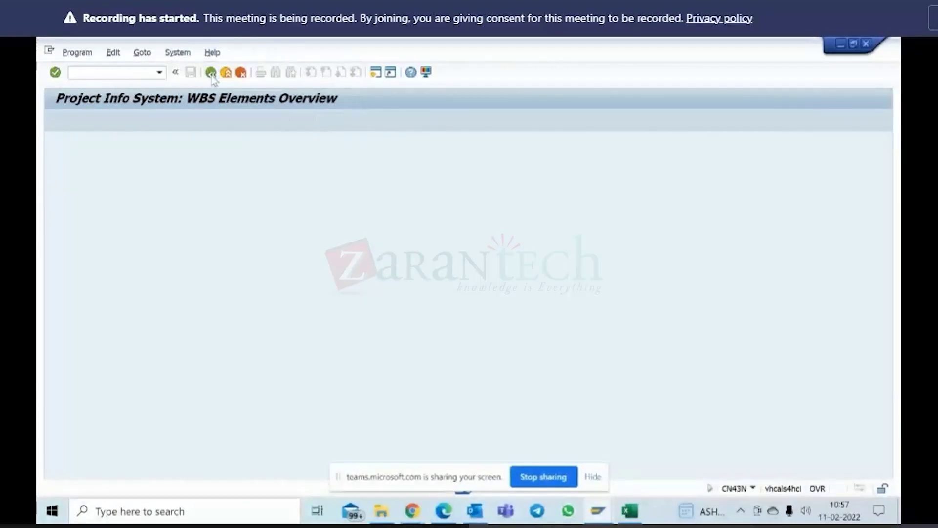
left_click(211, 72)
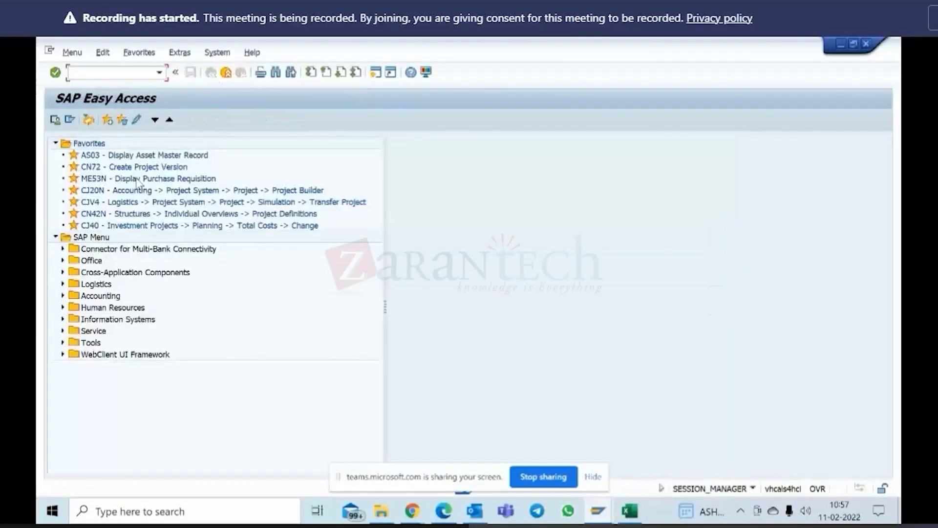
double_click(116, 191)
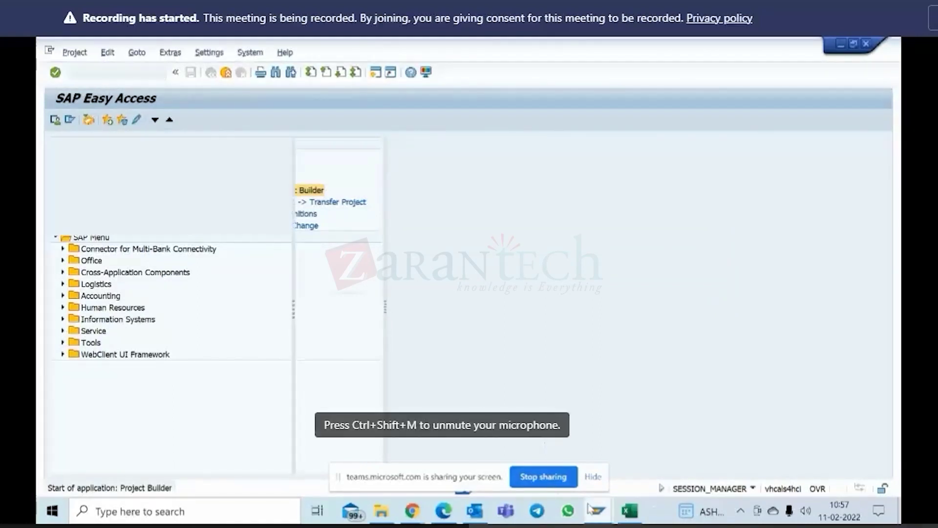
Step: In the Change Cost Planning session, set the project definition to C-10051, checking the project number in Project Builder's worklist
mouse_move(594, 510)
left_click(699, 452)
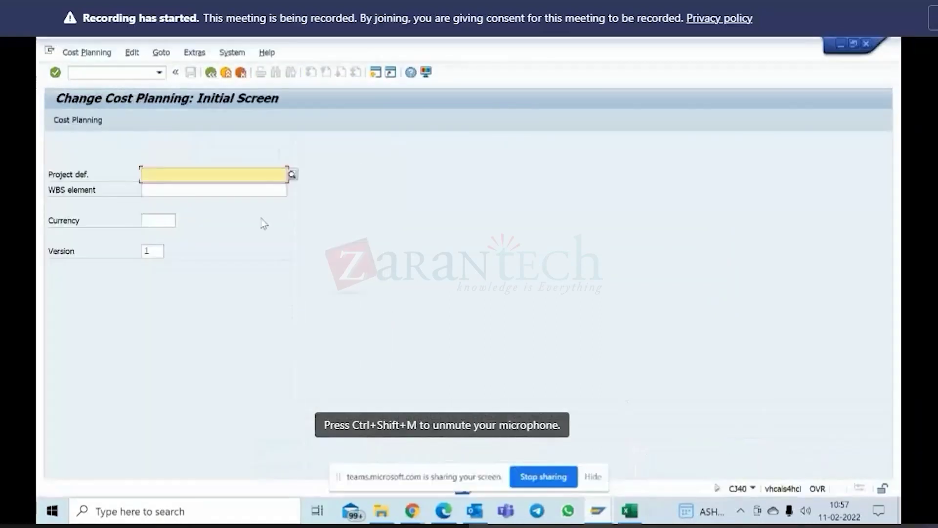
left_click(215, 175)
left_click(182, 188)
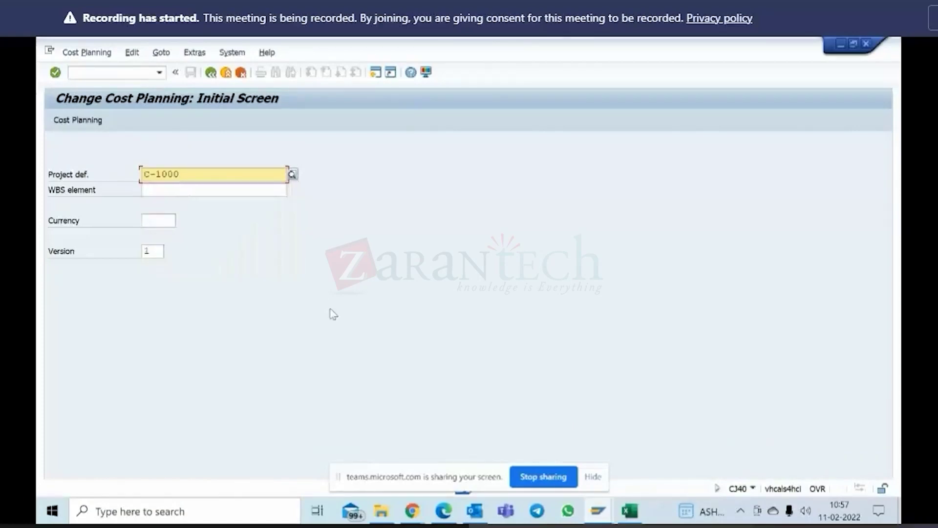
key("alt+Tab")
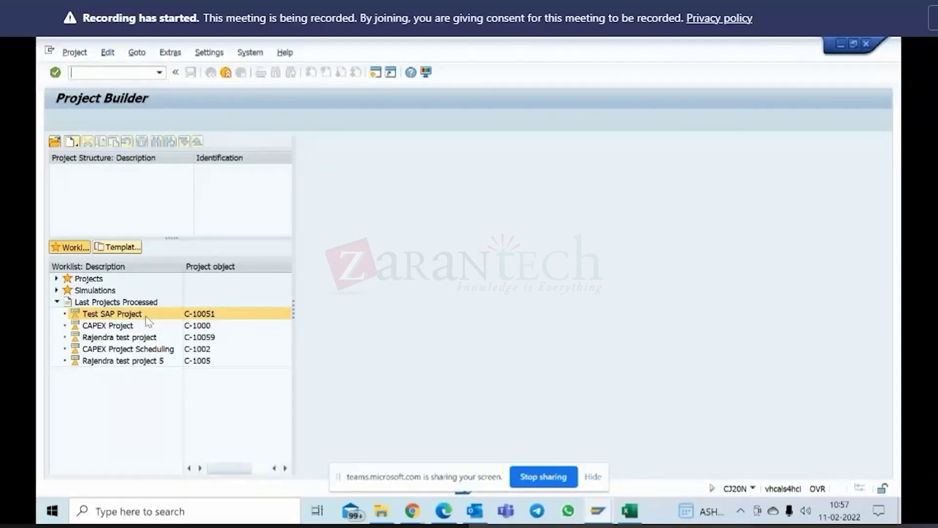
key("alt+Tab")
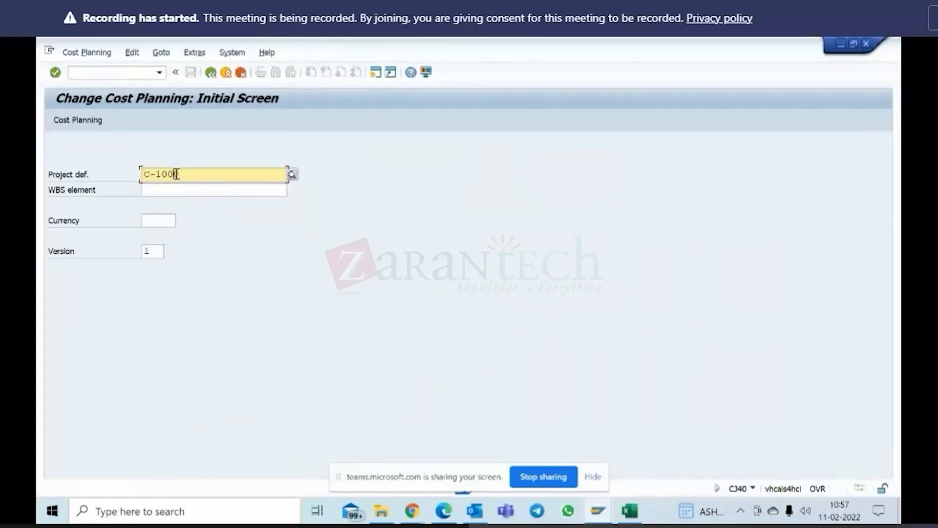
type("51")
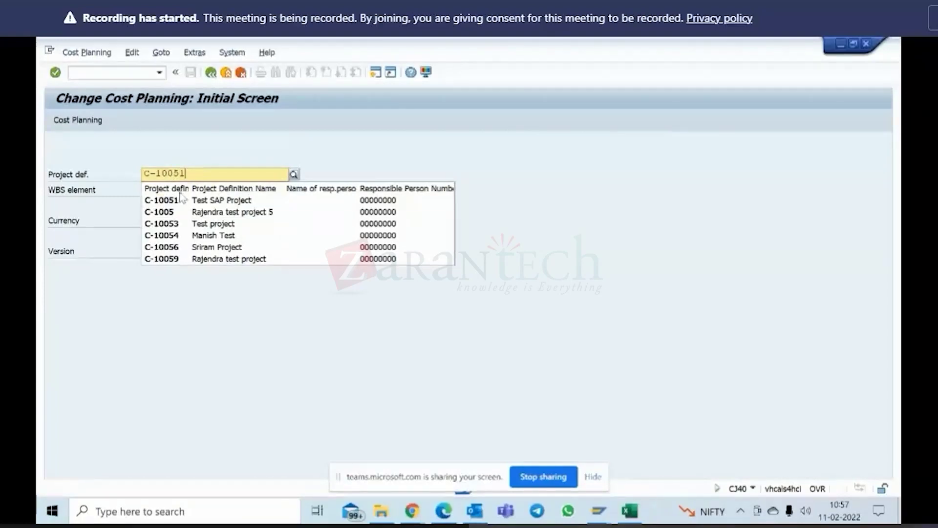
left_click(184, 200)
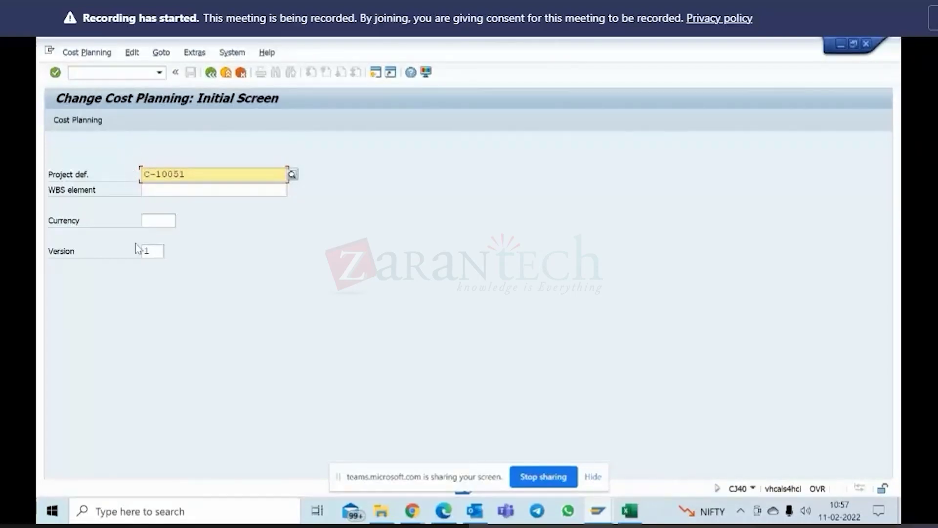
Step: Open the WBS element cost planning overview of C-10051 for version 1, acknowledging the information message
left_click(157, 253)
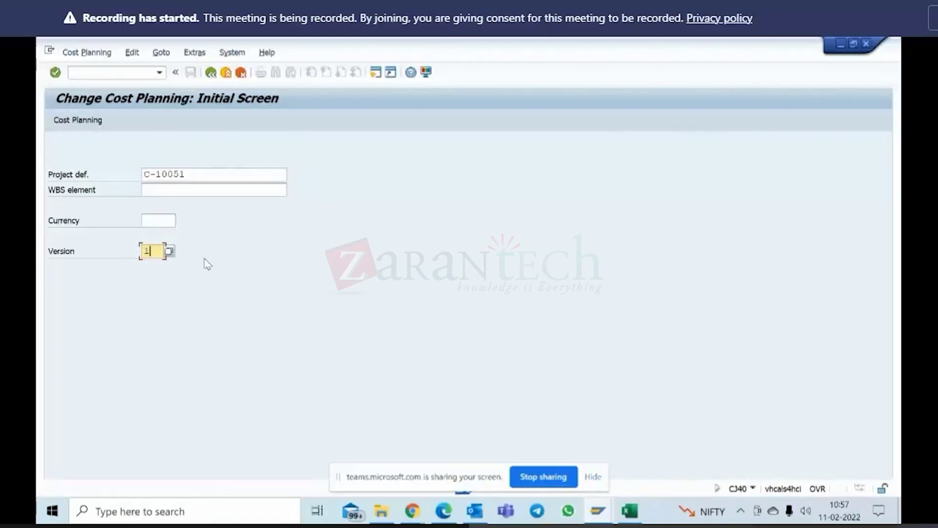
key("Return")
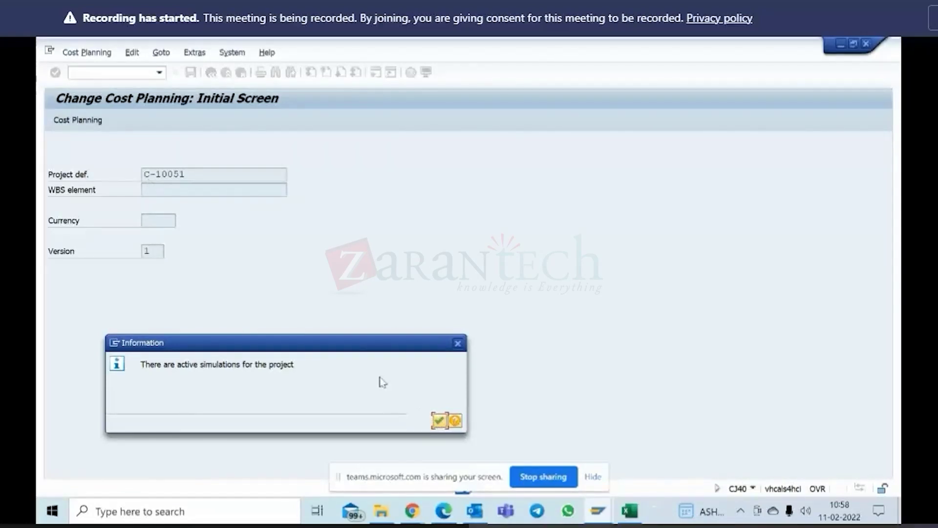
left_click(439, 421)
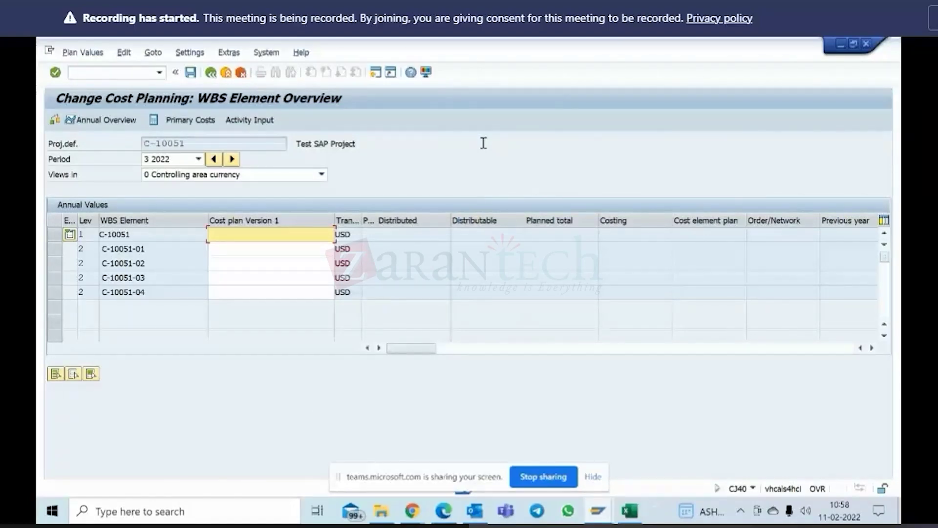
Step: Set the display options to identify WBS elements using descriptions with indented levels
left_click(198, 52)
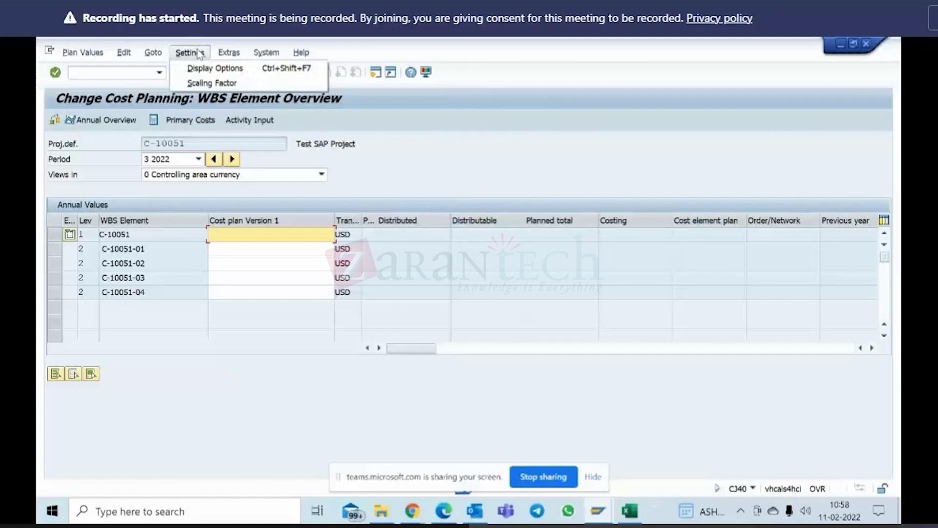
left_click(215, 68)
left_click(169, 305)
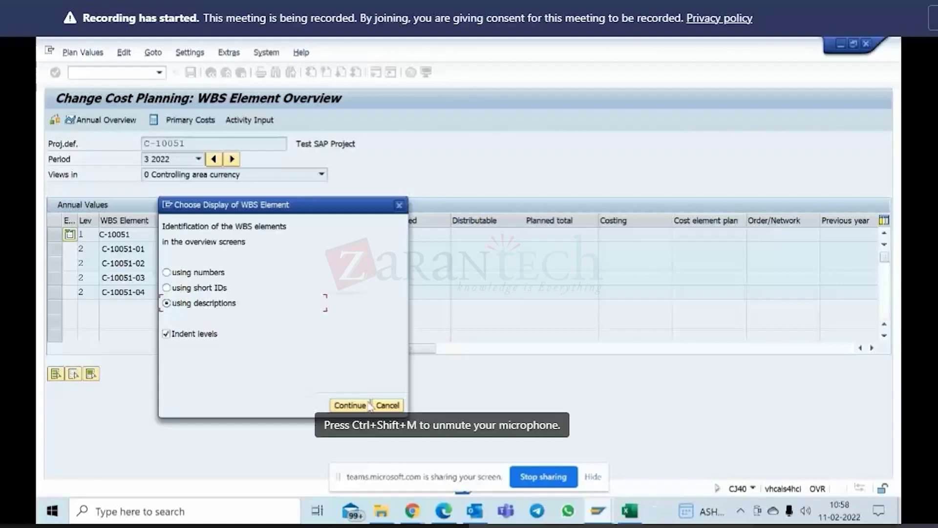
left_click(367, 405)
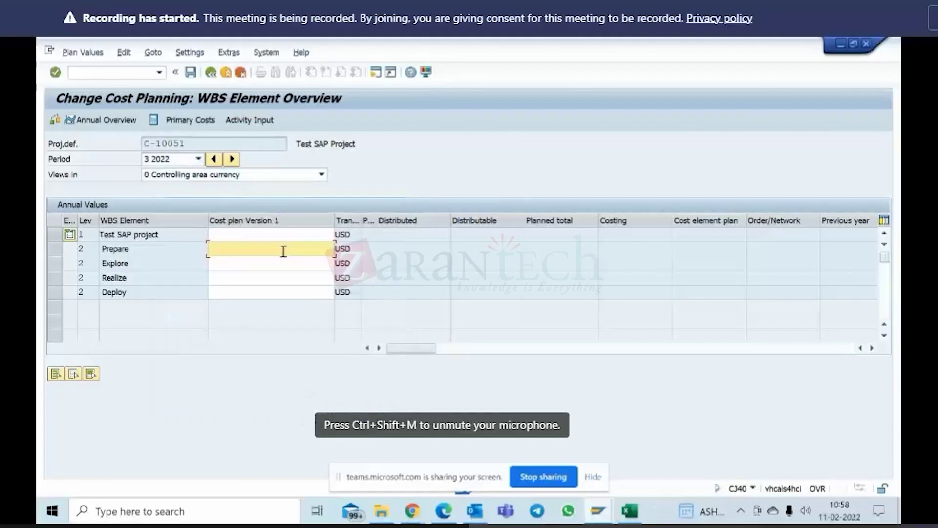
Step: Enter version 1 cost plan values of 100000 USD for Prepare and 300000 USD for Explore
type("1")
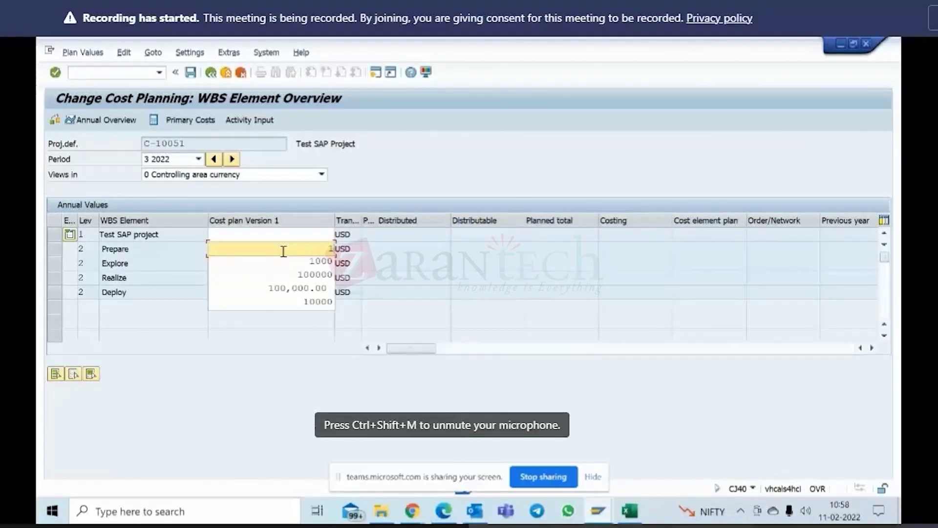
type("000")
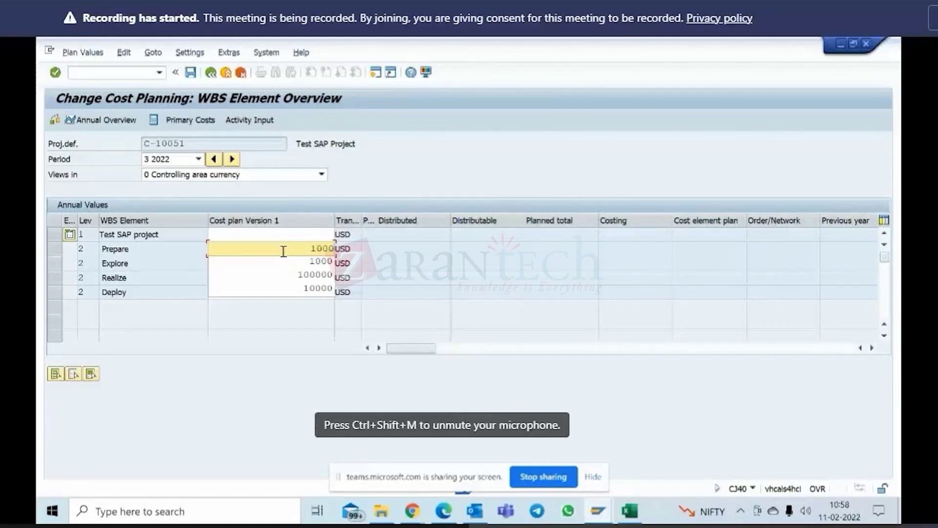
type("00")
left_click(304, 262)
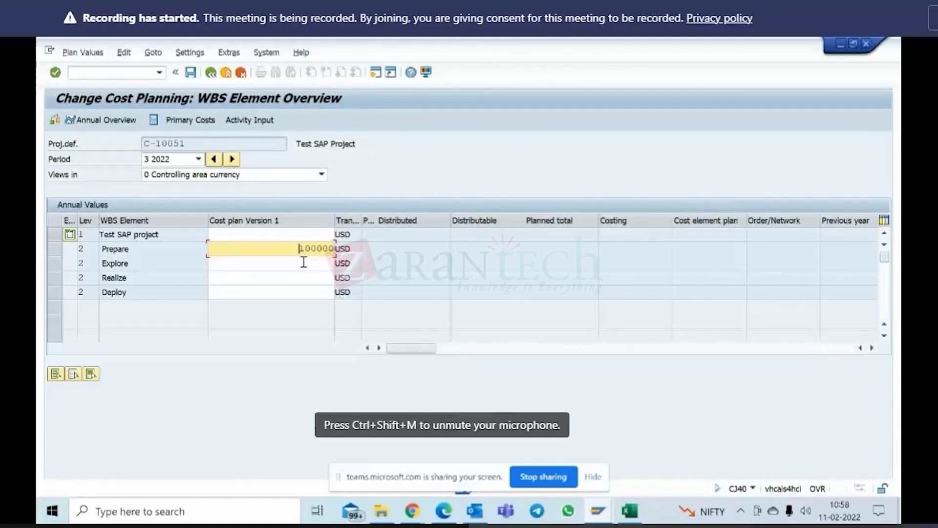
left_click(304, 264)
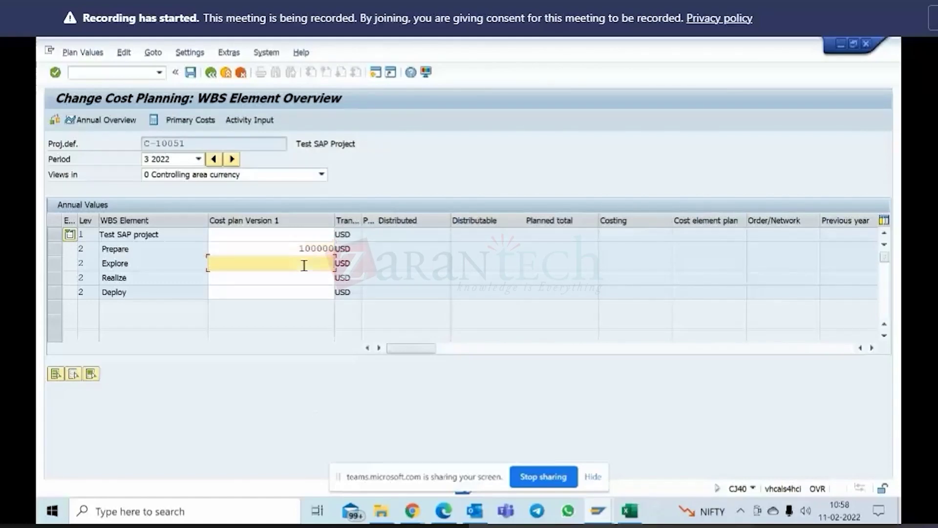
type("2")
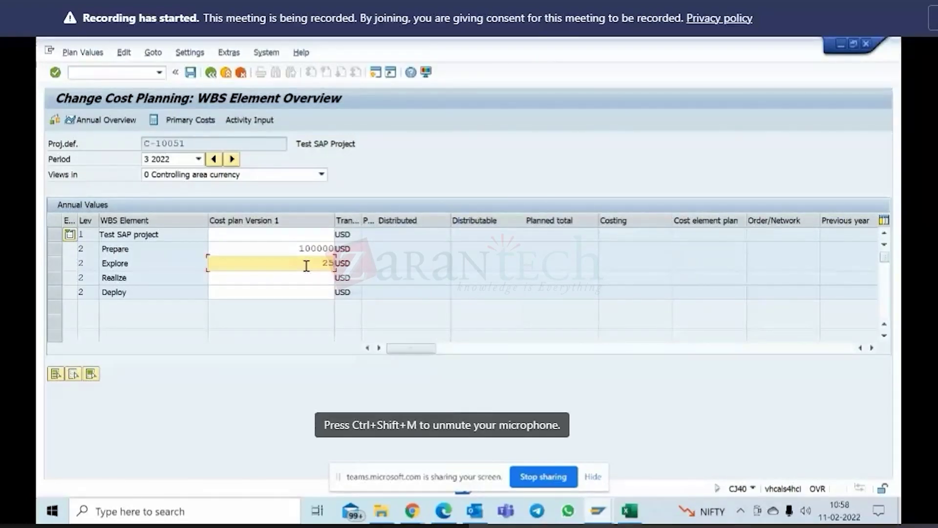
key("BackSpace")
type("300000")
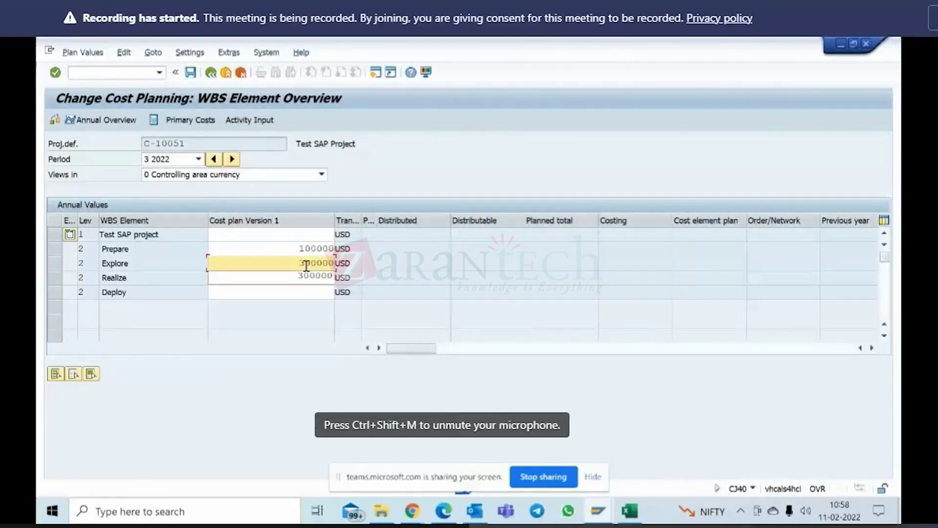
Step: Enter version 1 cost plan values of 700000 USD for Realize and 200000 USD for Deploy
left_click(303, 282)
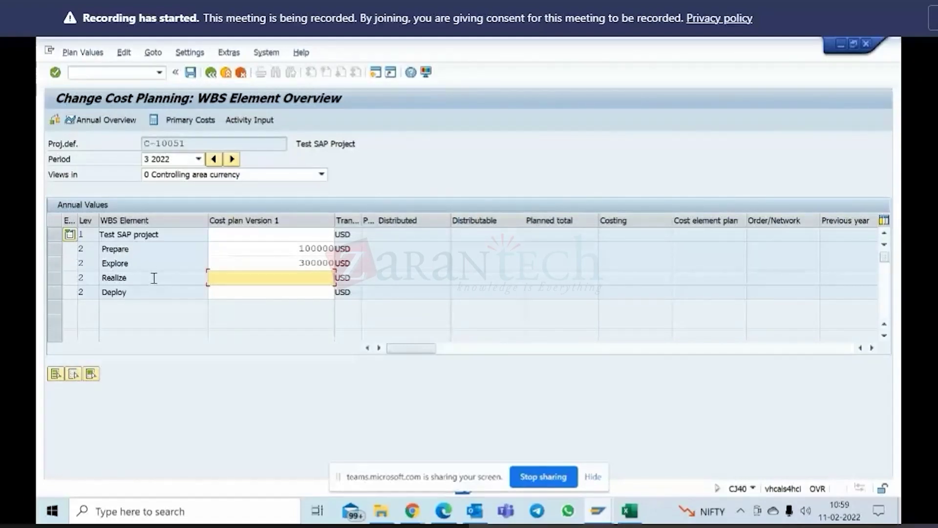
type("7000000")
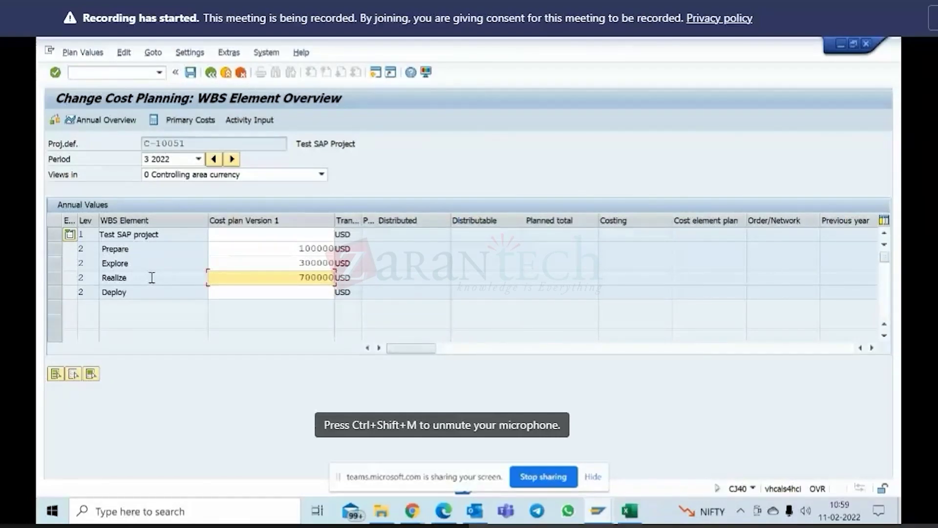
left_click(319, 294)
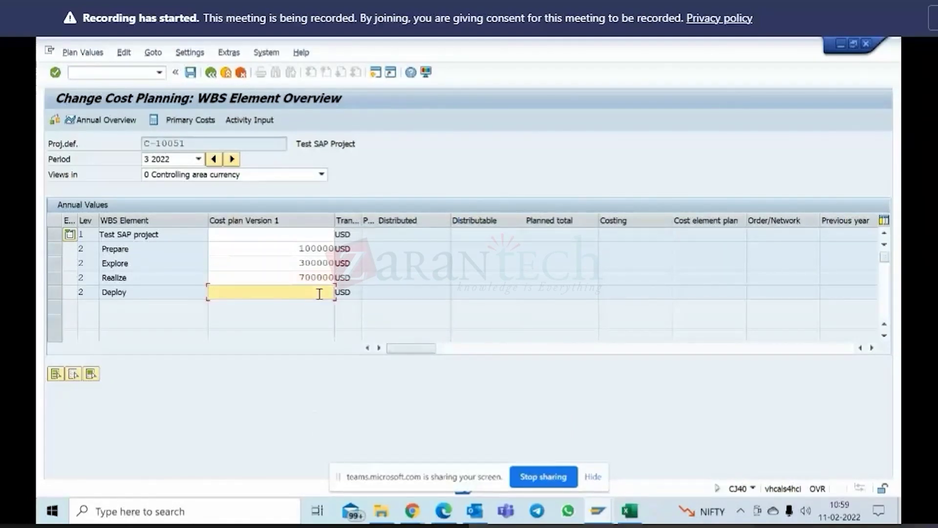
type("2000")
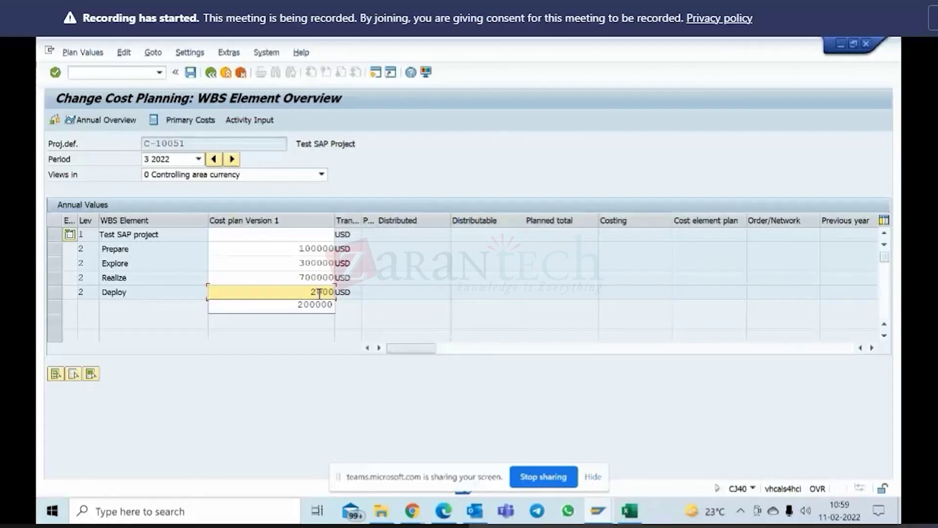
key("BackSpace")
key("Delete")
key("Delete")
key("Delete")
type("200000")
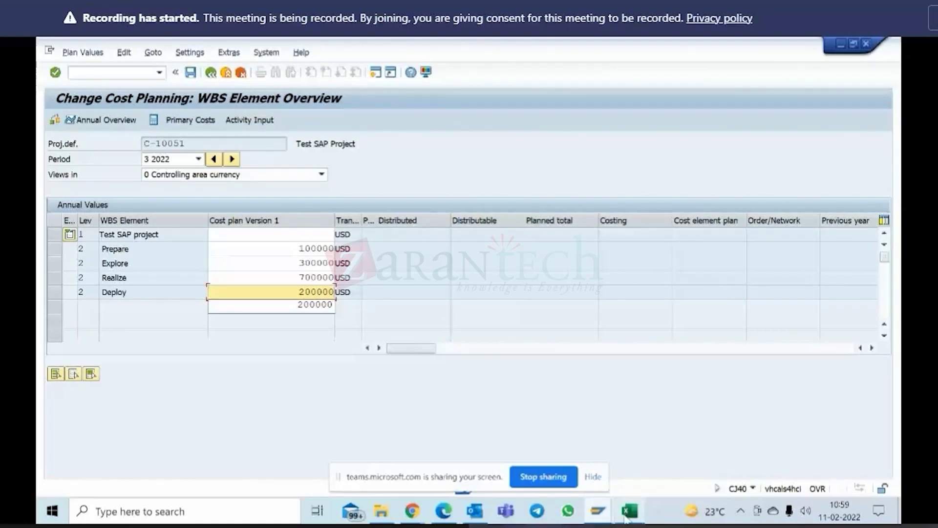
Step: Switch to the planning profile 000001 session and review its bottom-up planning, planning elements and time frame settings
left_click(597, 511)
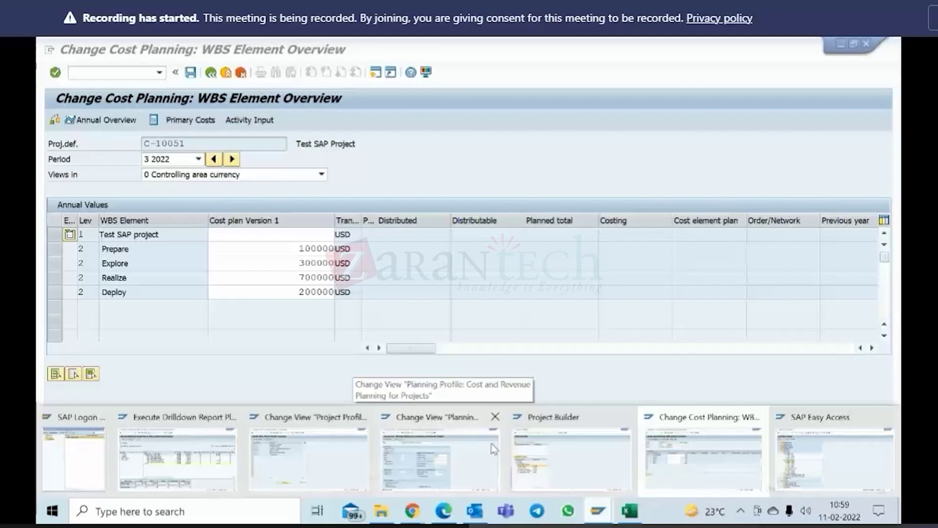
left_click(470, 459)
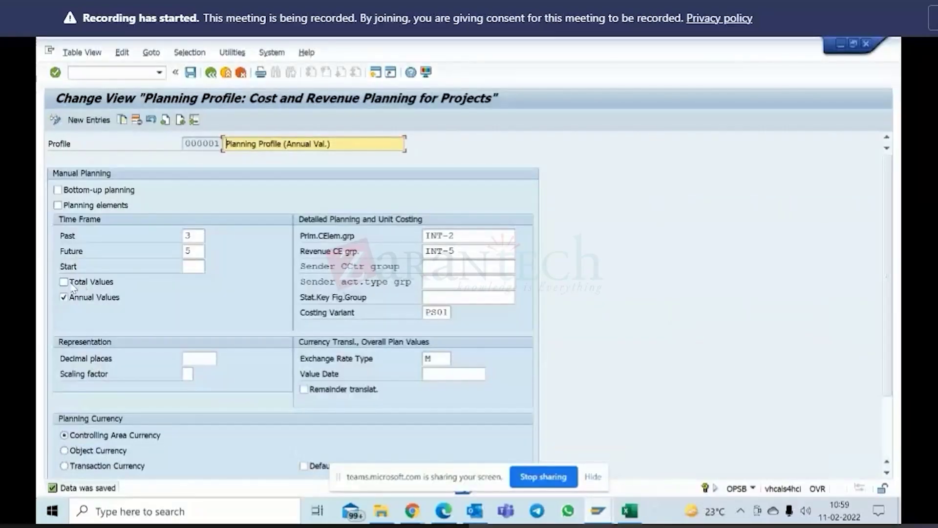
left_click(202, 144)
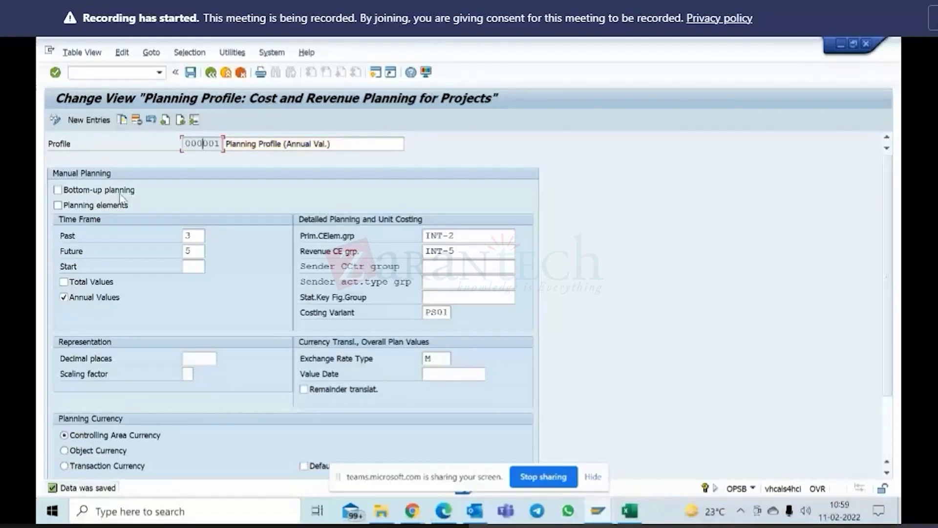
left_click(57, 205)
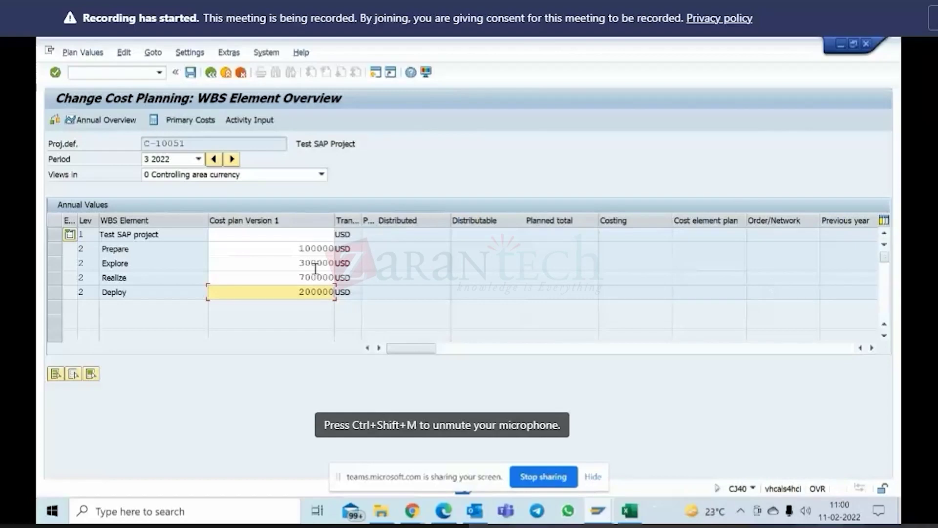
Step: From C-10051's cost planning overview, start CJ40 in a new session and open the cost planning overview of project C-1005
left_click_drag(292, 143, 82, 142)
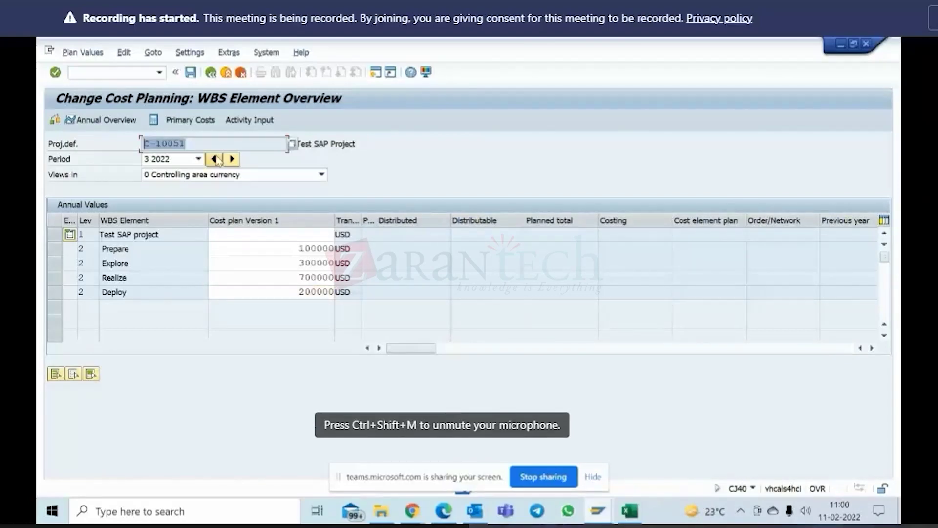
left_click(375, 73)
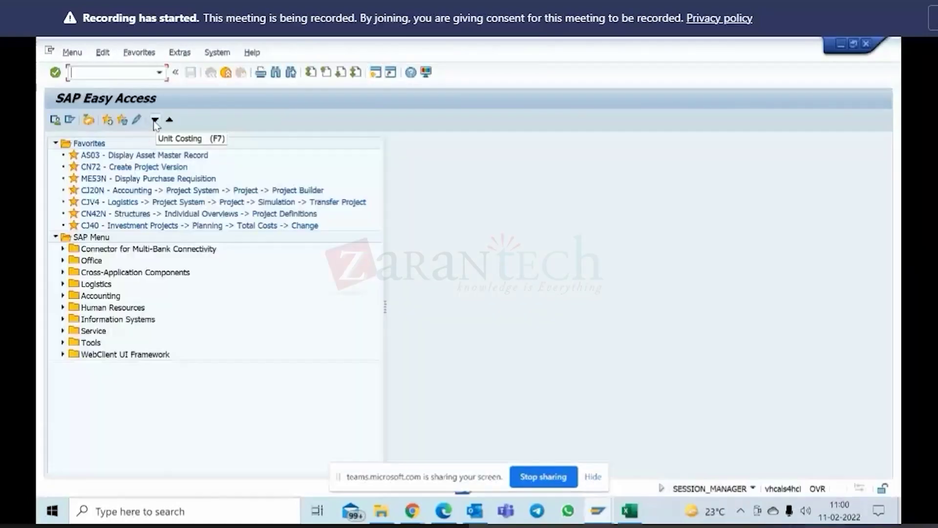
type("cj40")
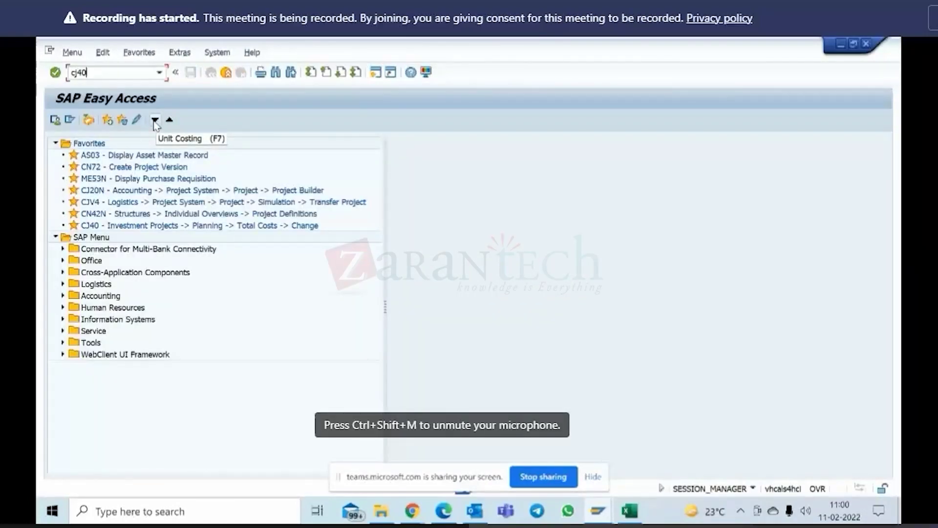
key("Return")
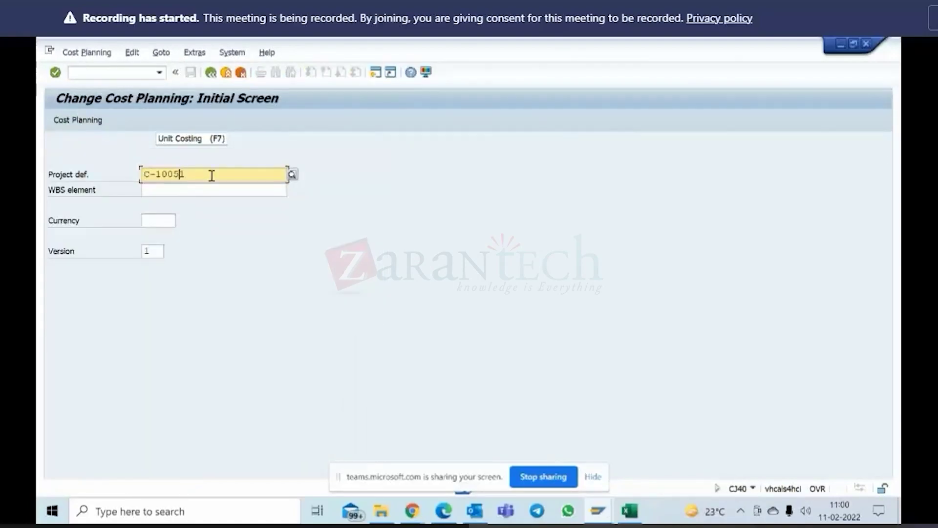
left_click(185, 175)
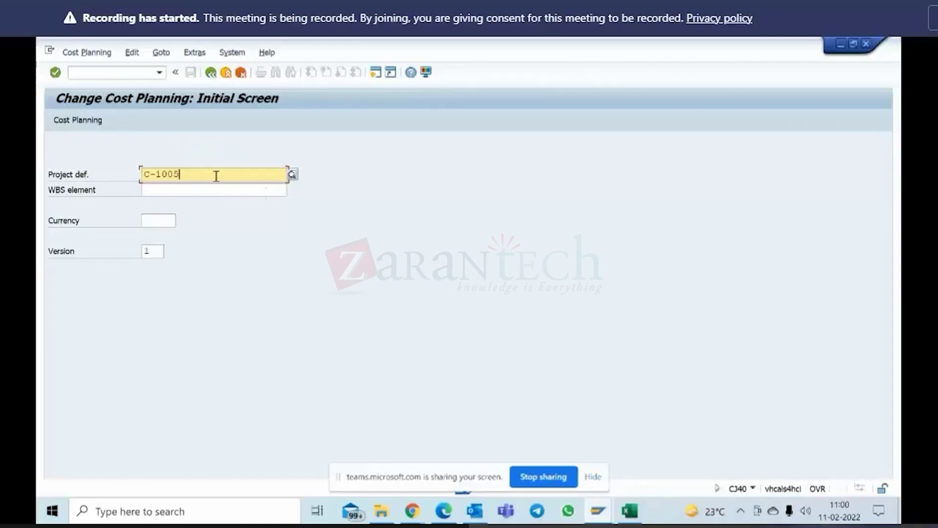
key("Return")
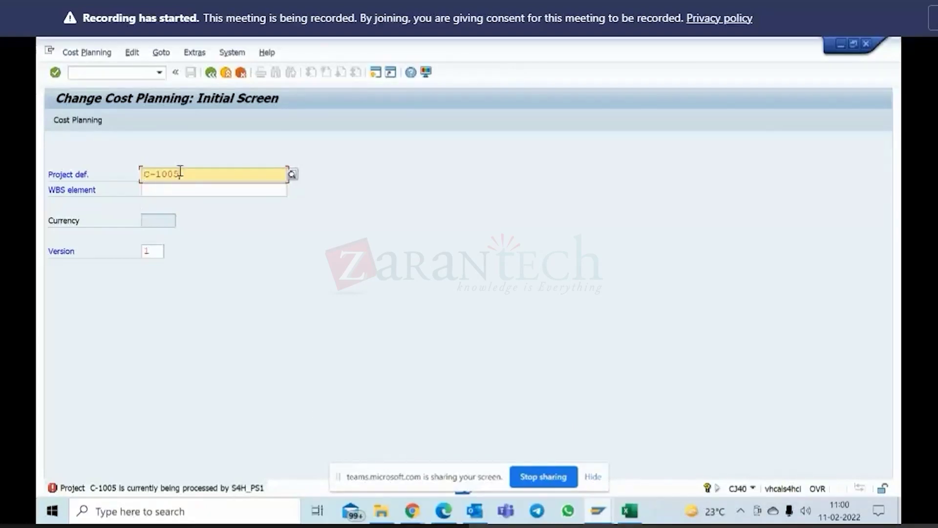
key("Return")
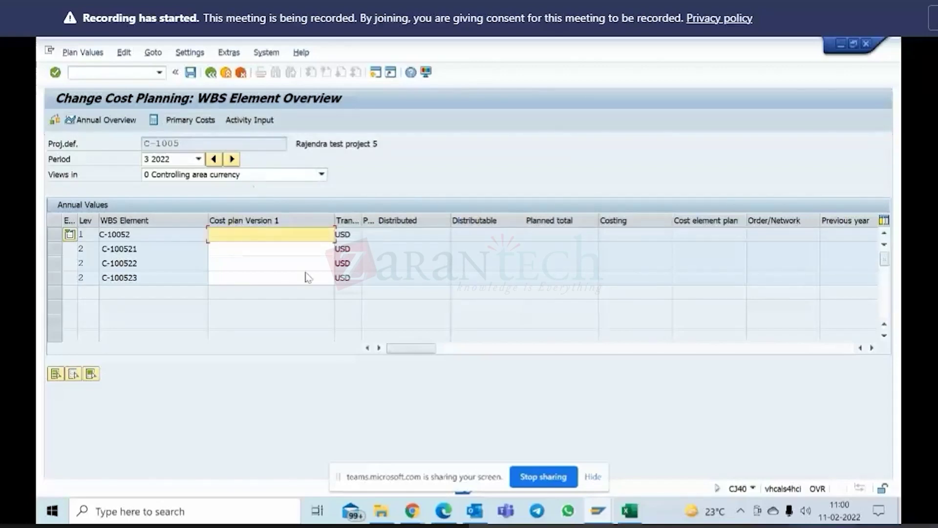
Step: Try to enter a cost plan value of 10000 USD for WBS element C-100521 and save the plan
left_click(285, 250)
type("10000")
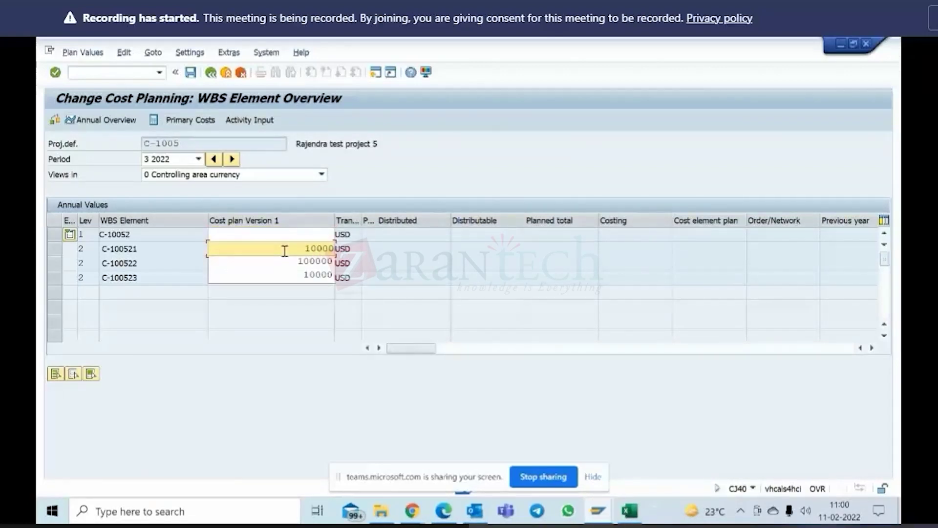
key("Return")
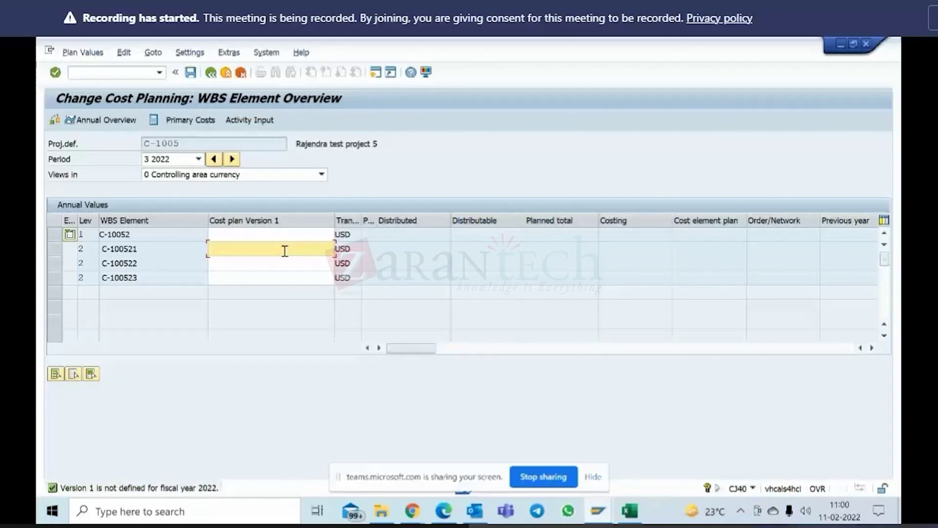
left_click(190, 72)
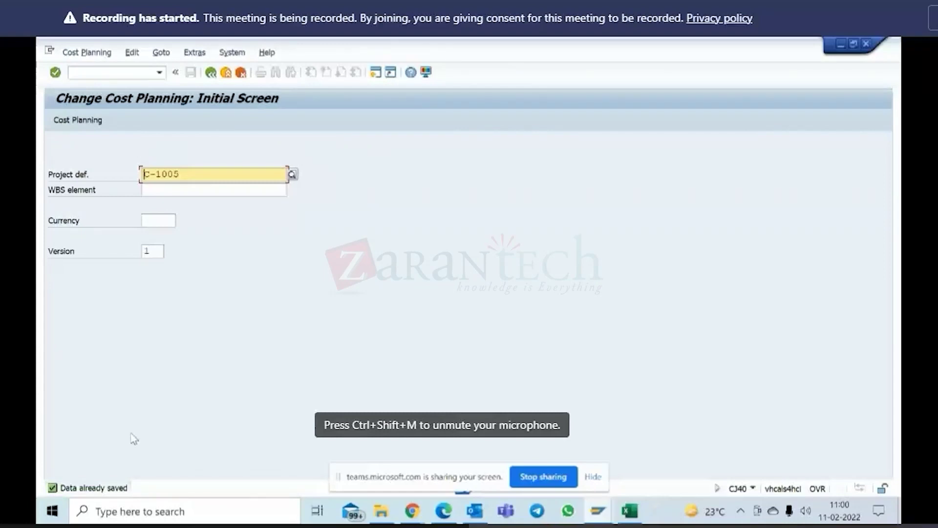
Step: Reopen the cost planning overview of C-1005 and check its WBS elements and the available extra functions and settings
key("Return")
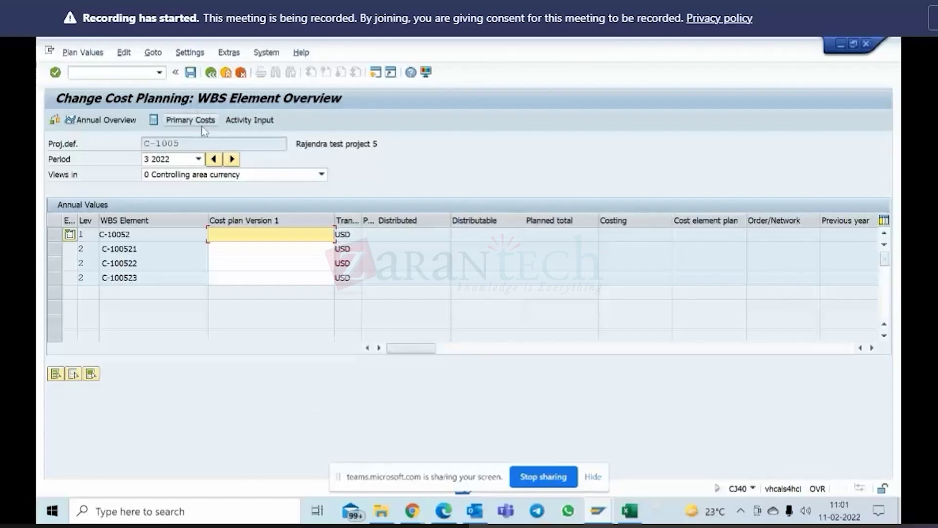
left_click(228, 52)
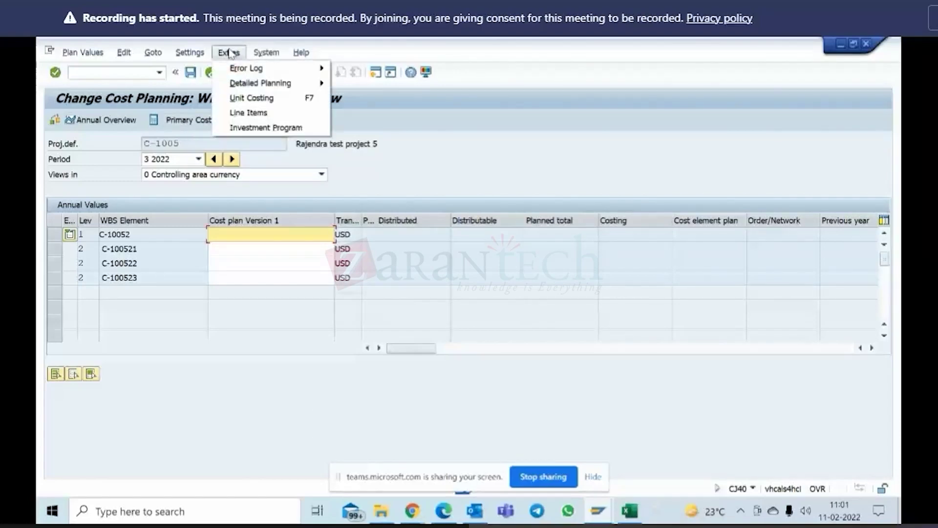
mouse_move(256, 45)
mouse_move(191, 53)
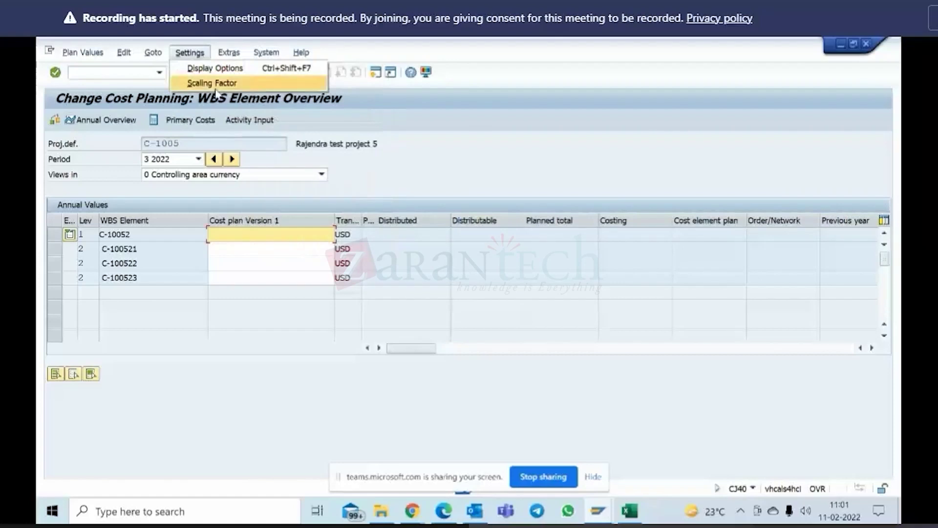
left_click_drag(182, 148, 126, 143)
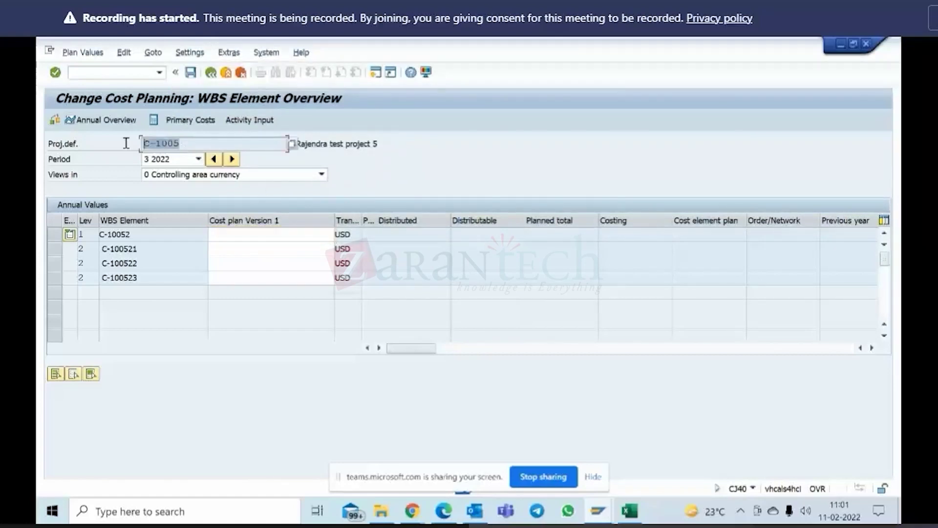
left_click(473, 297)
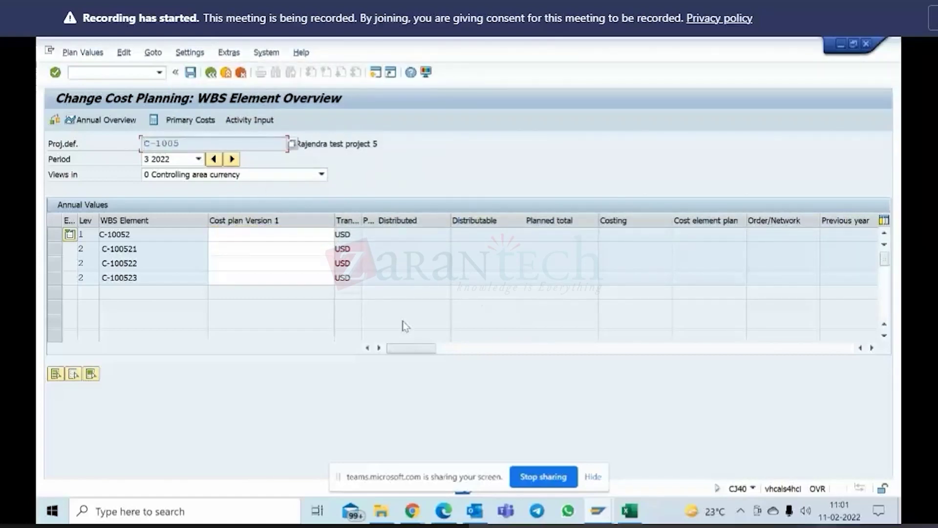
Step: Switch to the Project Builder session and open the project definition C-1005
left_click(602, 511)
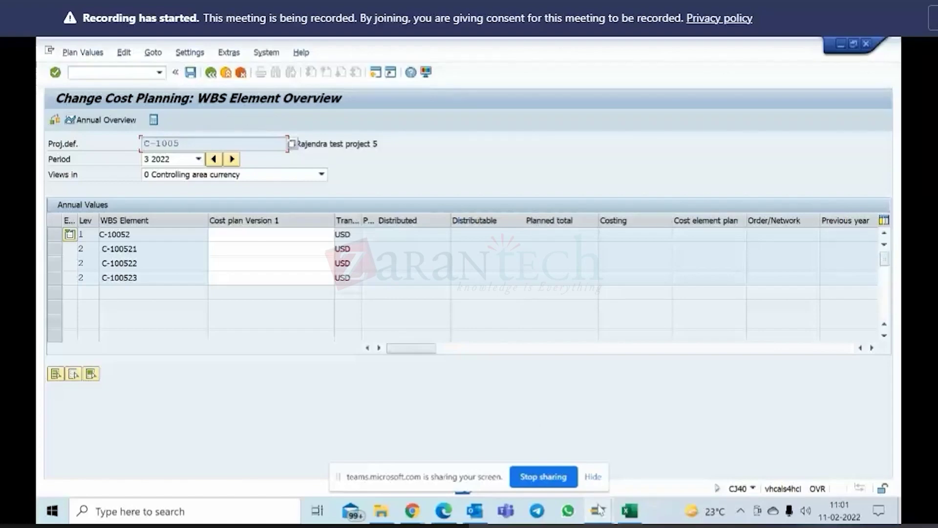
mouse_move(600, 511)
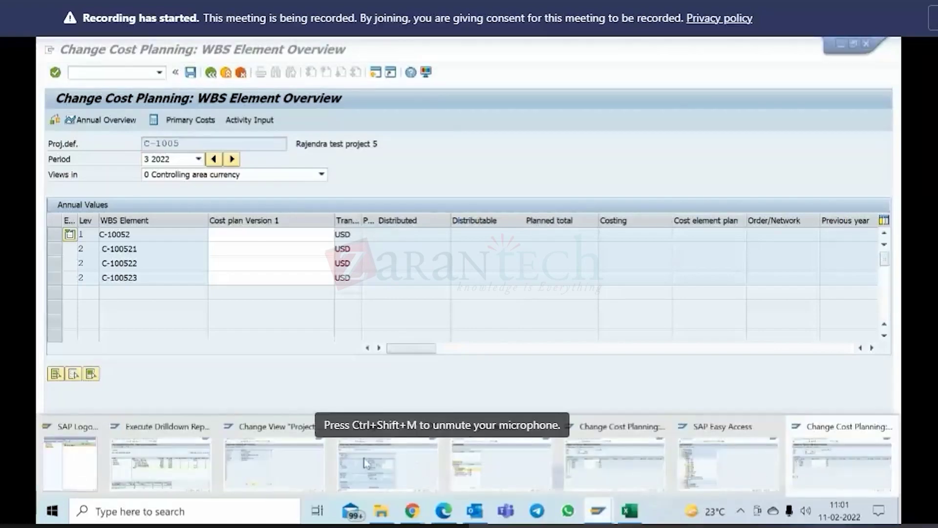
left_click(449, 457)
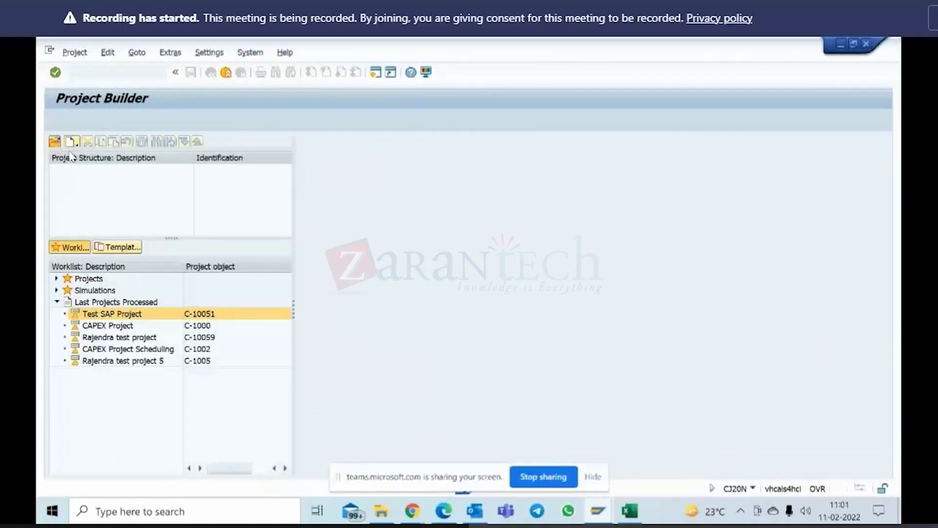
left_click(55, 142)
type("C-1005")
key("Return")
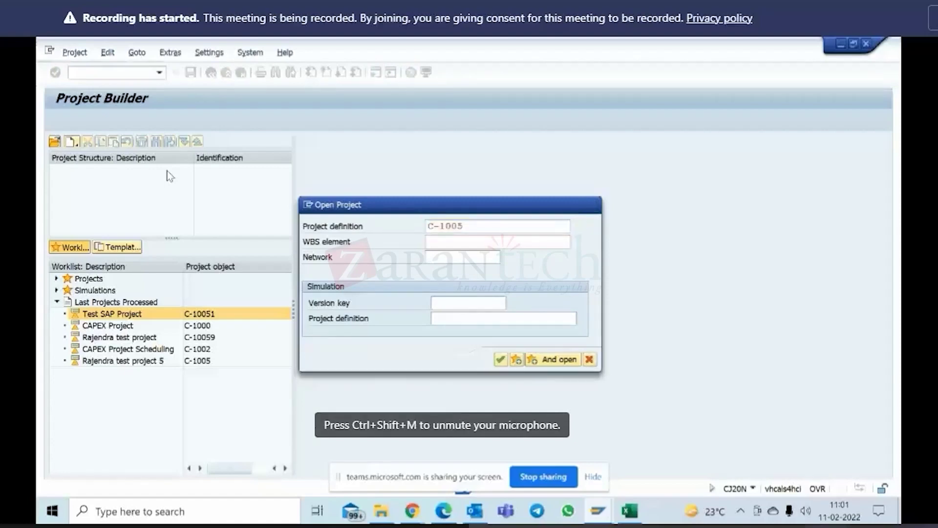
left_click(574, 359)
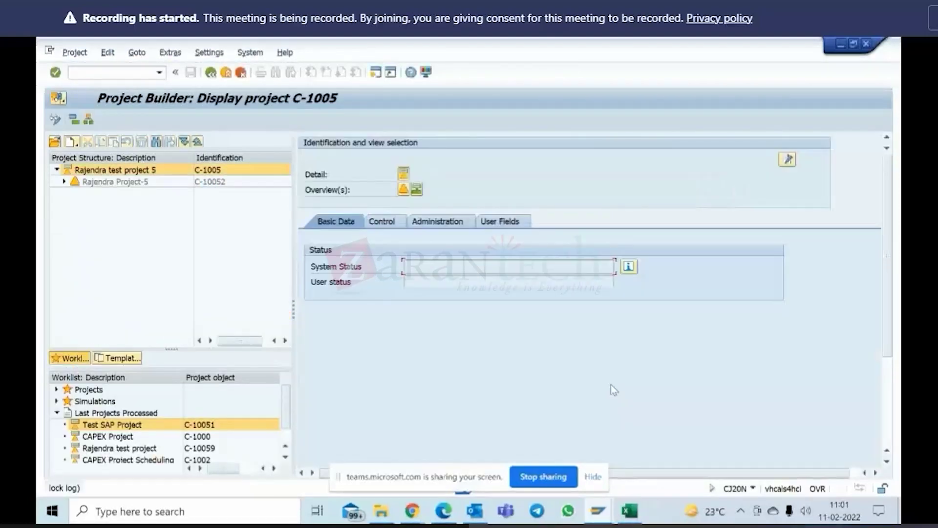
Step: Expand project C-1005's structure and check the organizational assignments of WBS element C-10052, including its CO area
left_click(386, 223)
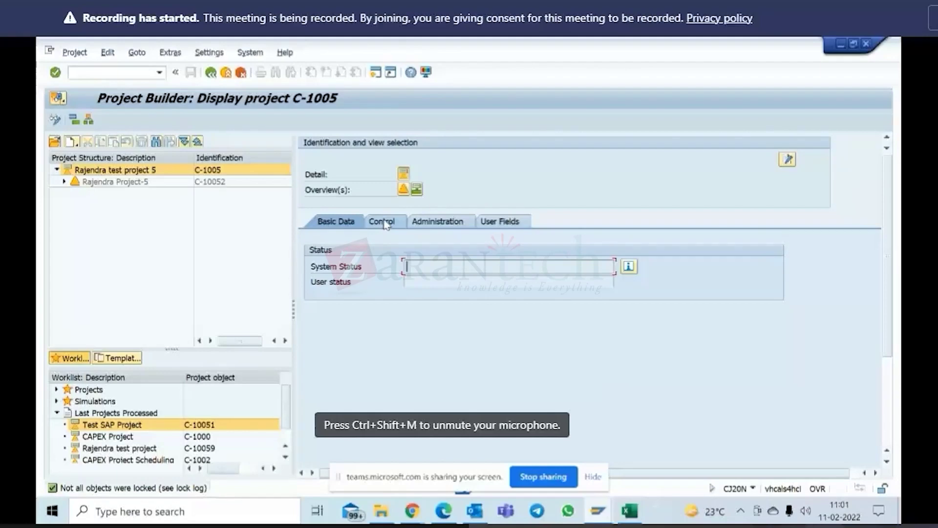
left_click(331, 223)
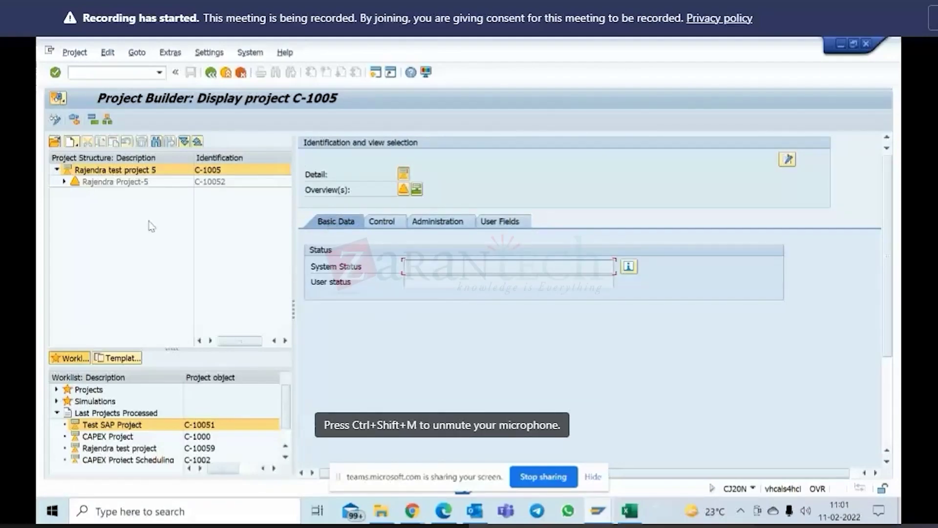
left_click(65, 181)
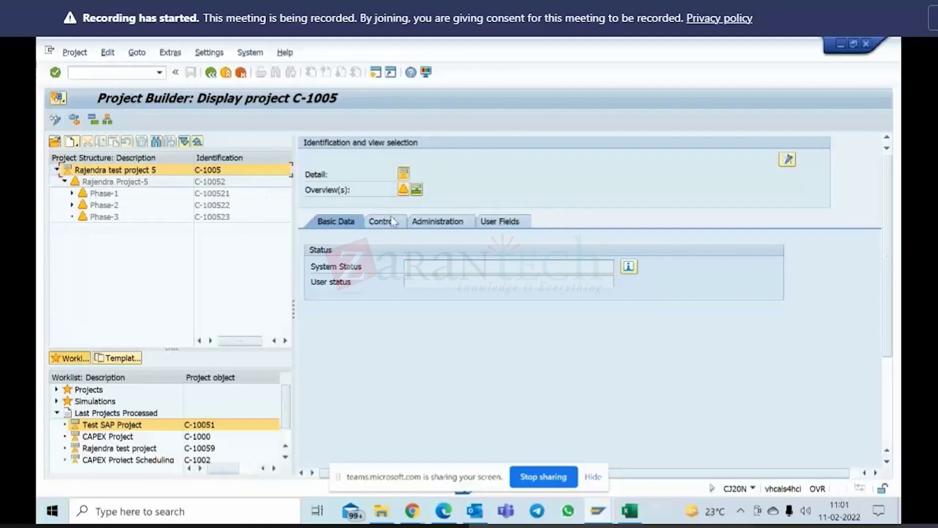
left_click(115, 182)
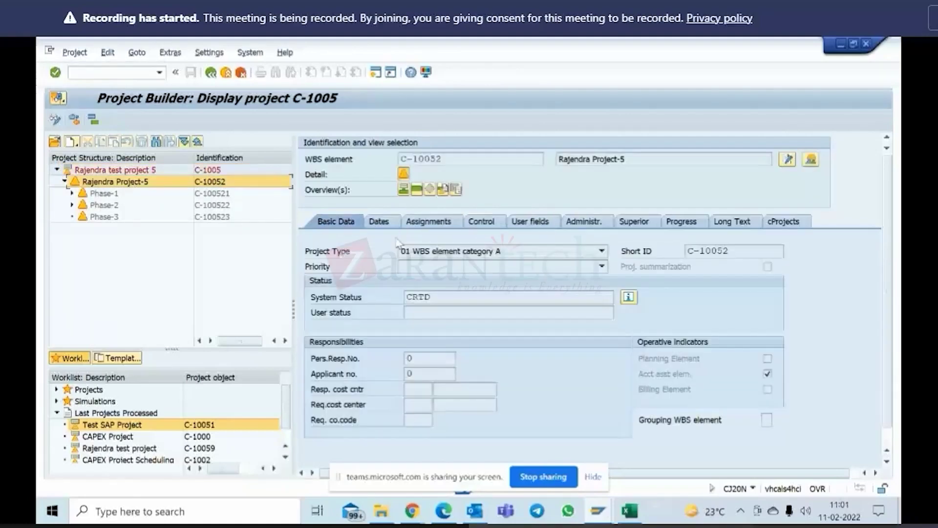
left_click(430, 222)
double_click(427, 266)
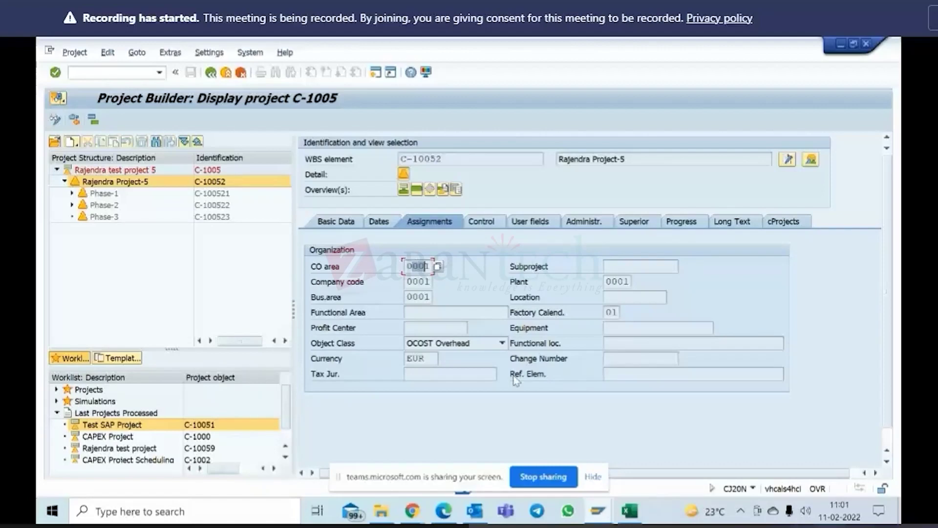
Step: Switch to the SAP Easy Access session and open the general version definition with transaction OKEQ
left_click(599, 518)
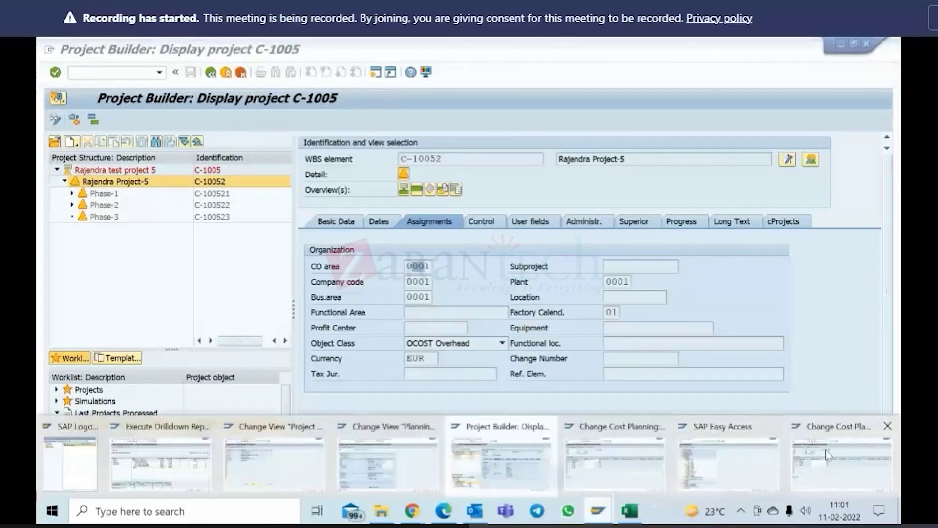
left_click(748, 462)
left_click(113, 73)
type("oke")
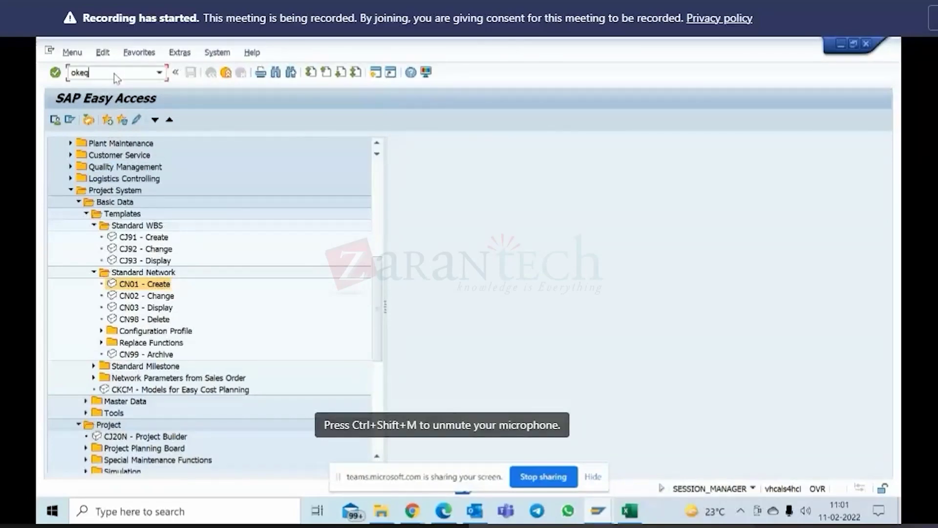
type("q")
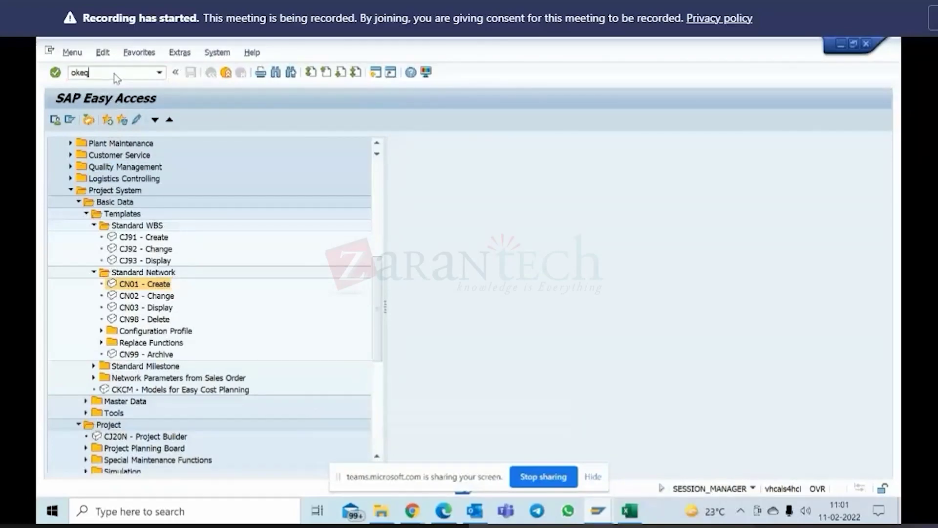
key("Return")
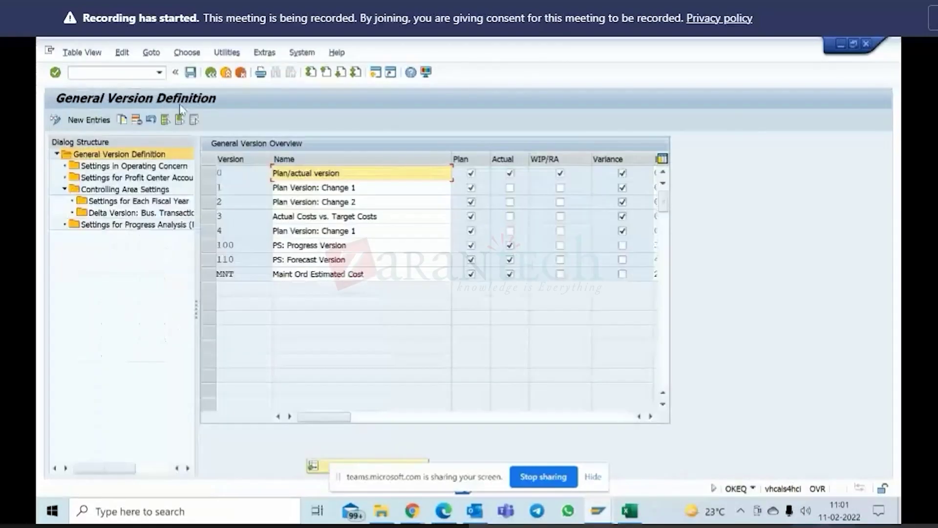
left_click(211, 73)
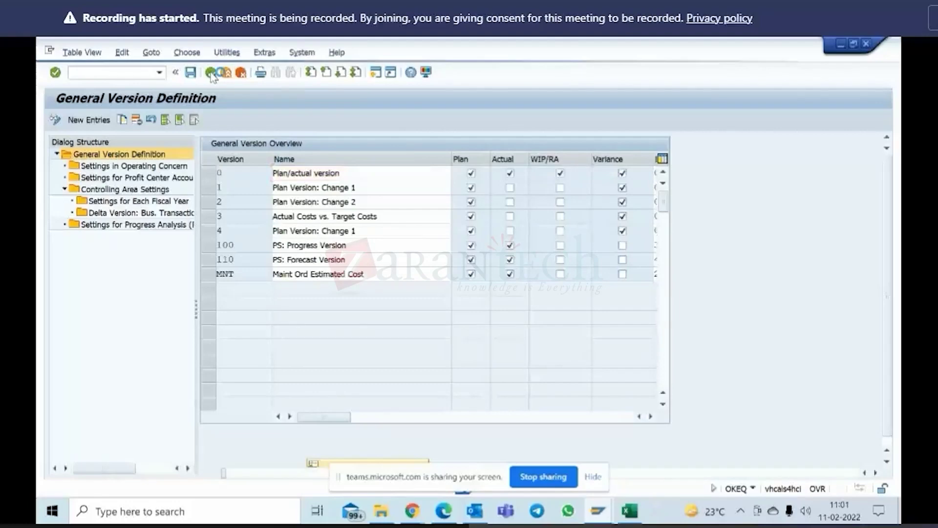
left_click(126, 73)
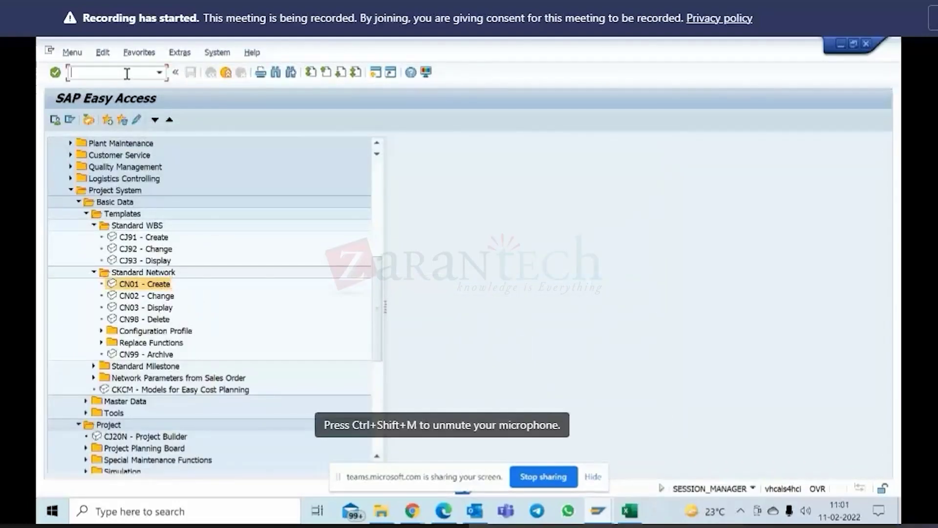
type("okeq")
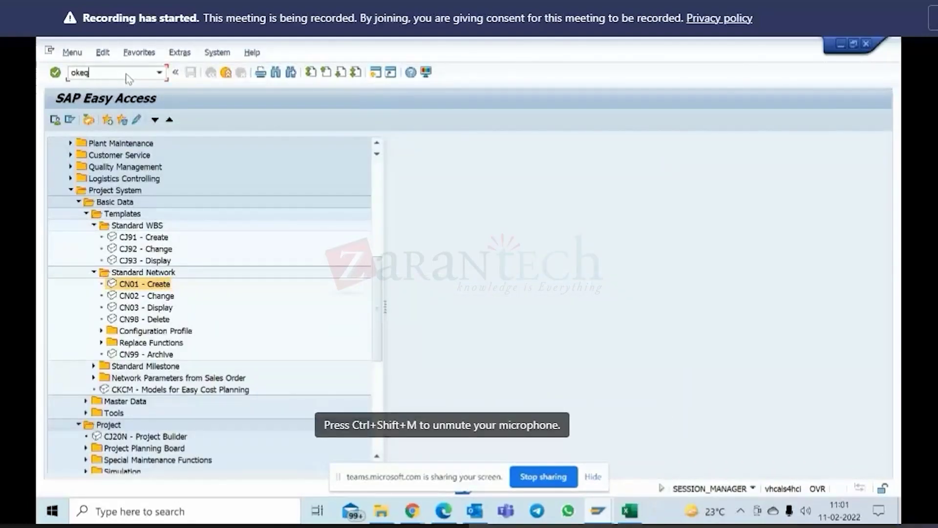
key("Return")
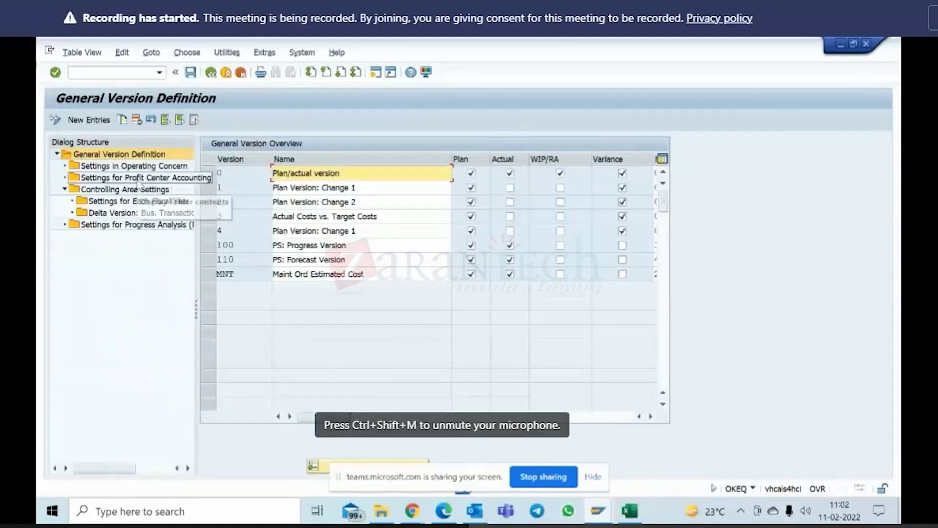
Step: Set the controlling area to 0001 and open the settings for each fiscal year of version 1
double_click(138, 187)
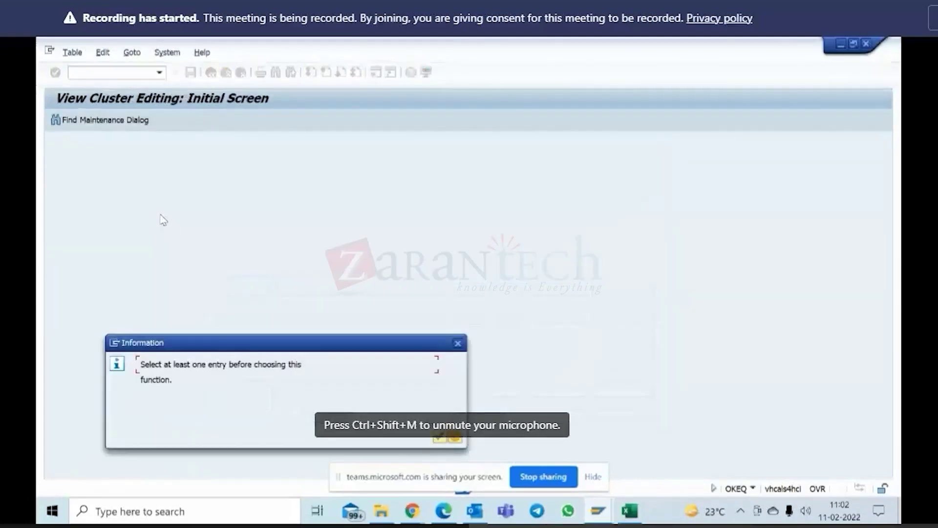
key("Return")
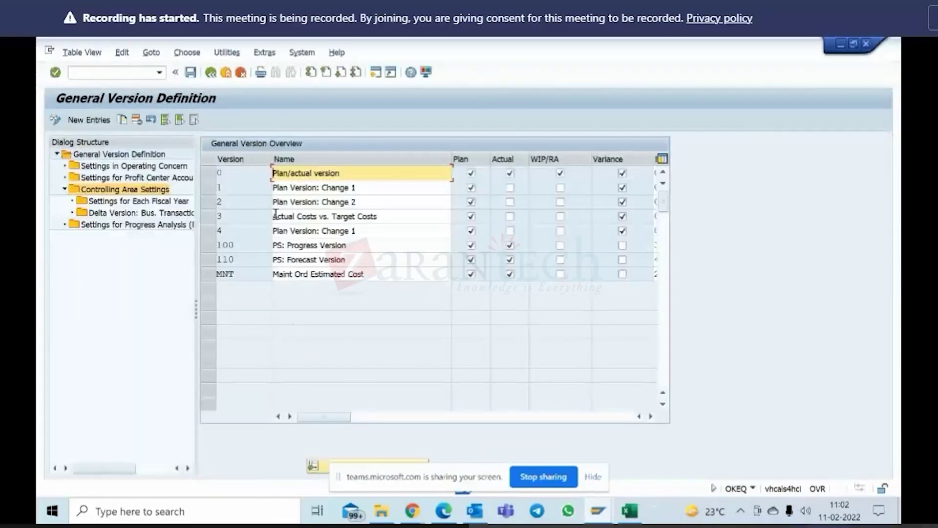
left_click(267, 52)
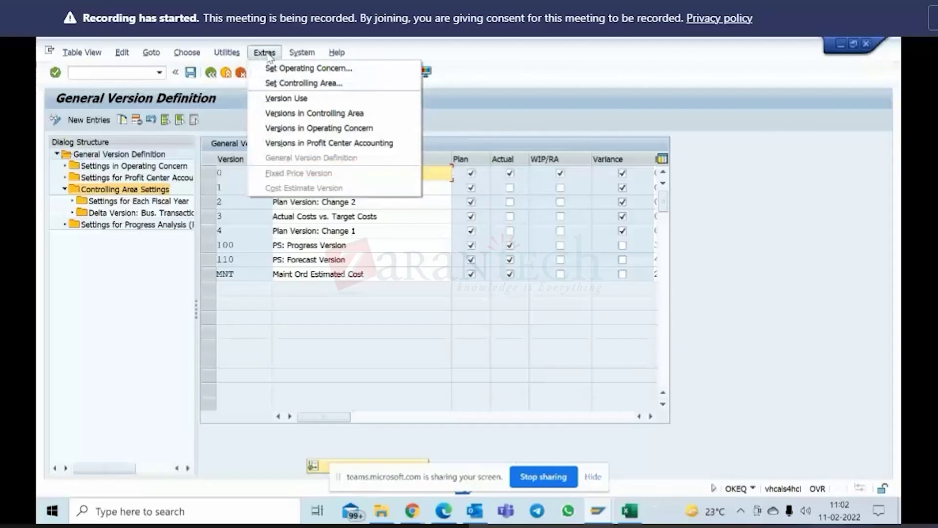
left_click(286, 83)
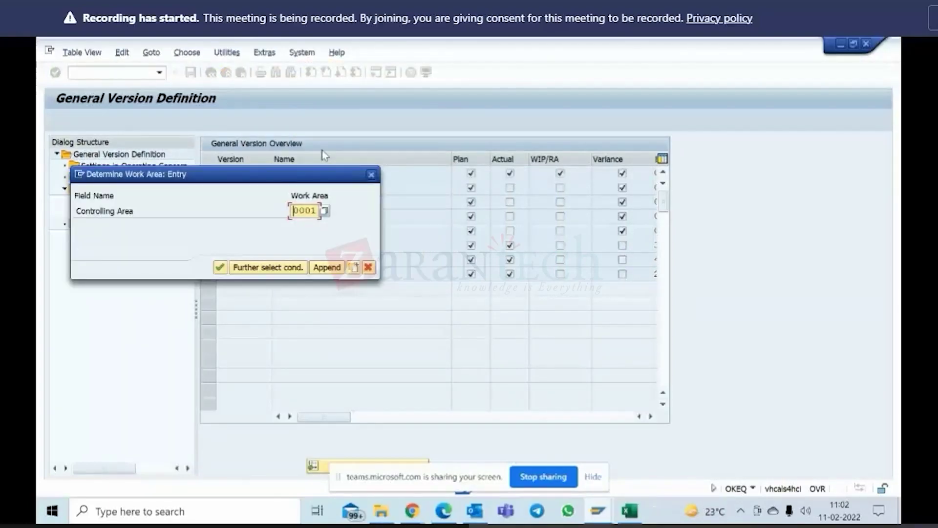
key("Return")
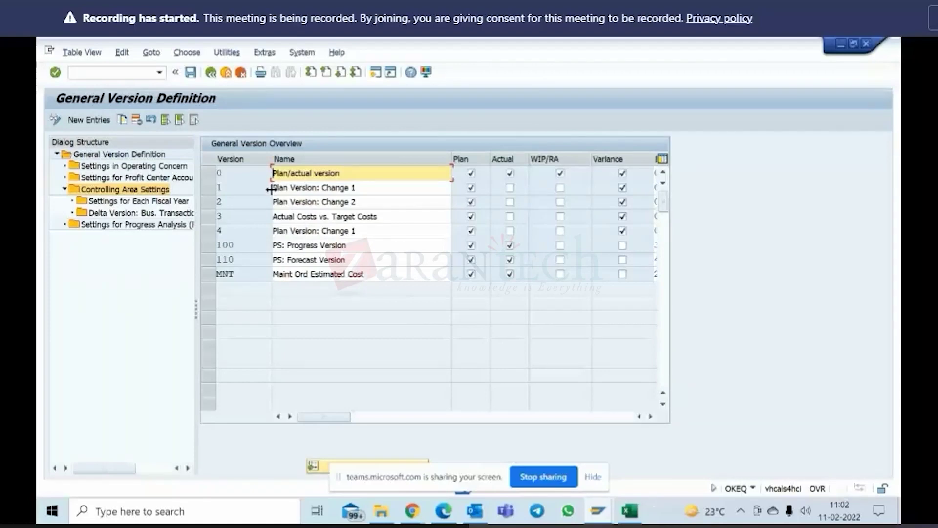
left_click(210, 191)
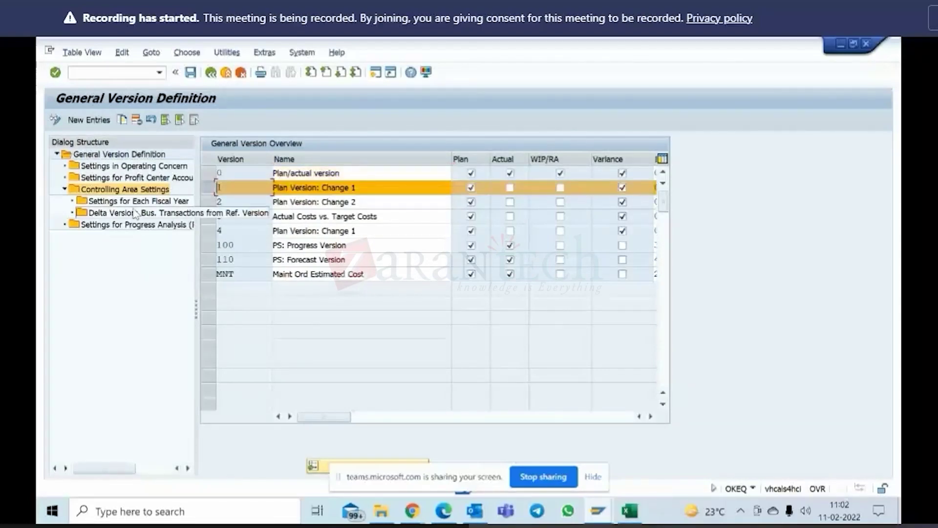
double_click(138, 201)
key("Return")
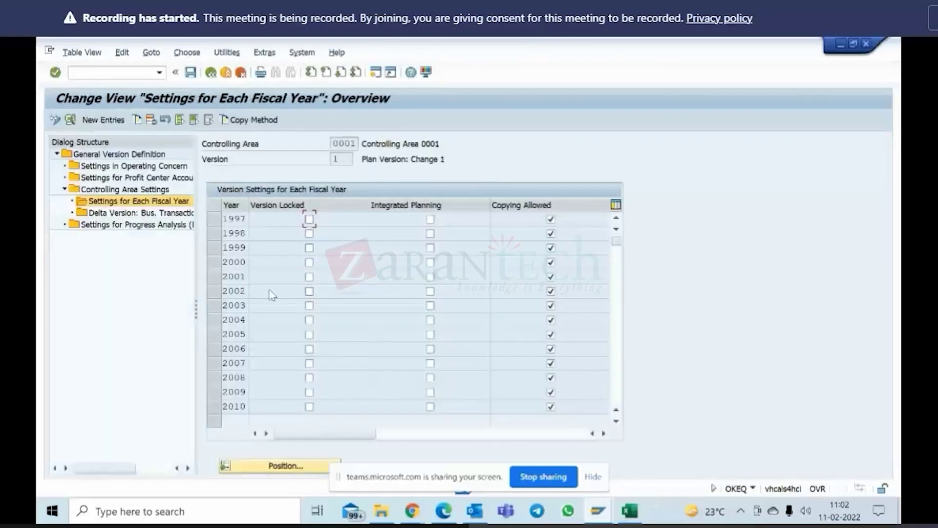
Step: Copy version 1's fiscal-year settings from 2010 to 2022 and save the new entry
scroll(265, 334, "down", 1)
scroll(241, 338, "down", 1)
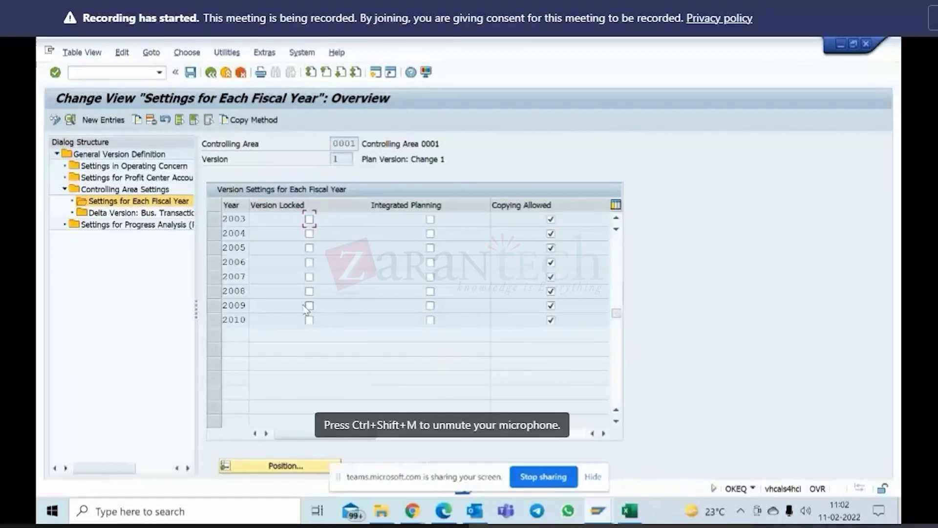
left_click(212, 319)
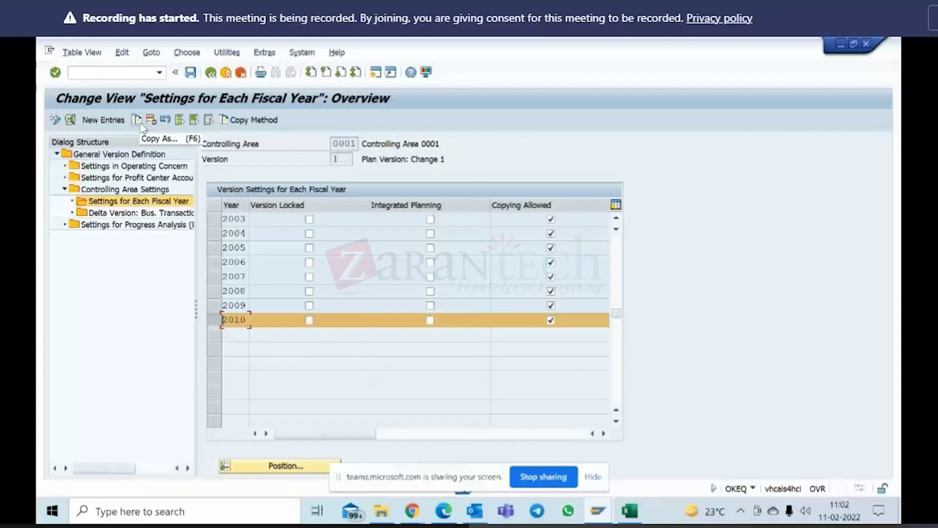
left_click(137, 120)
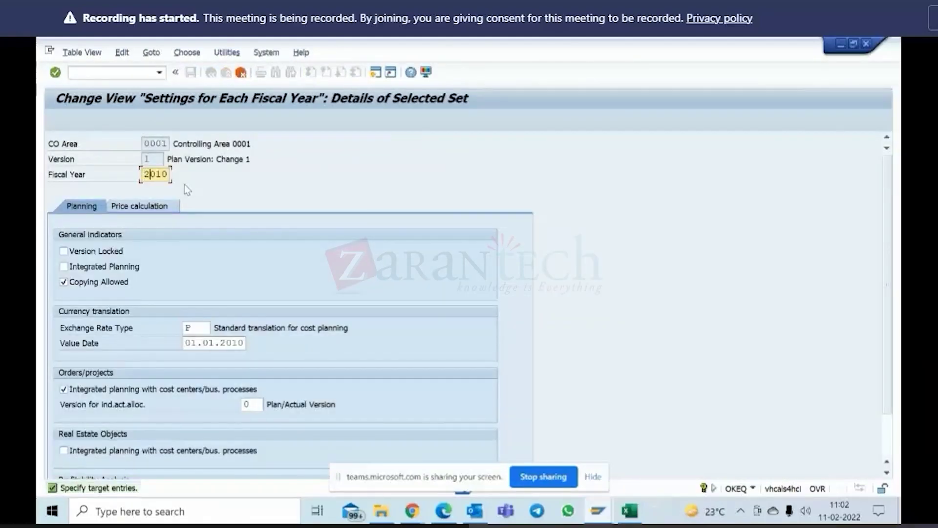
type("022")
key("Return")
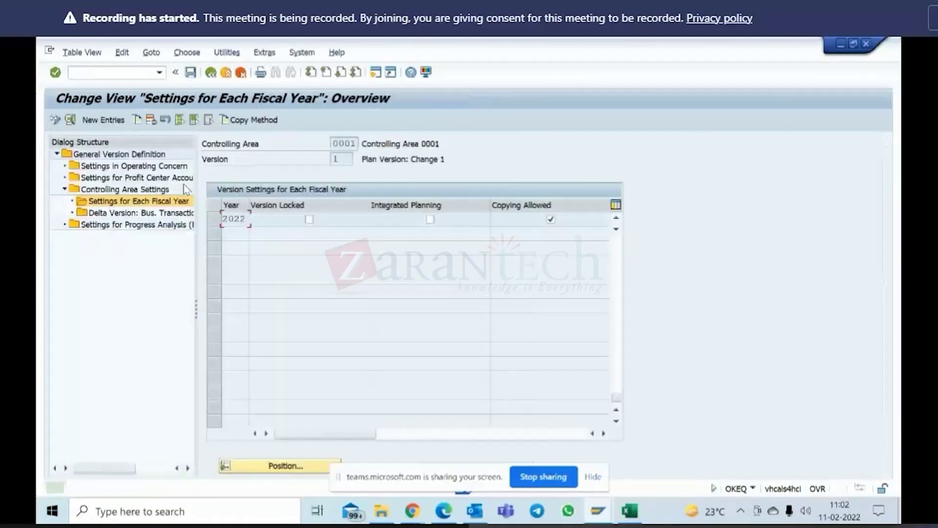
left_click(191, 73)
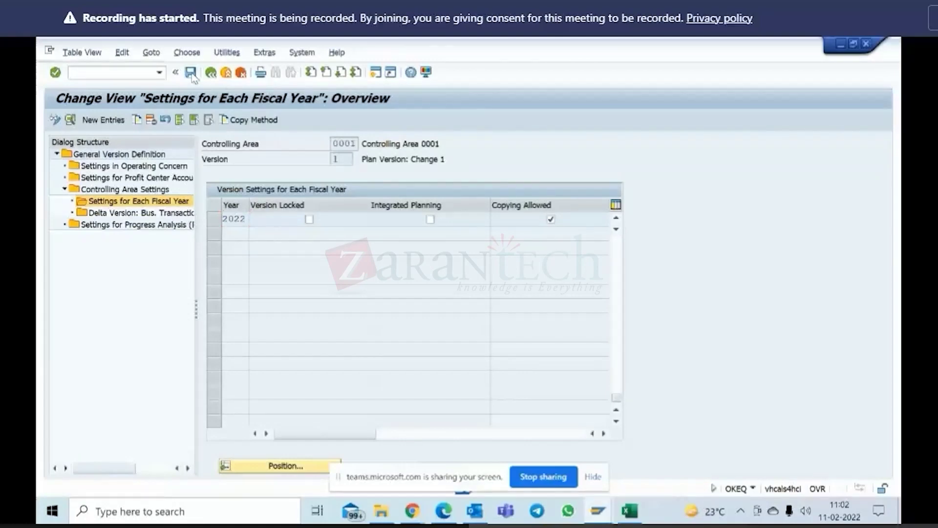
key("Return")
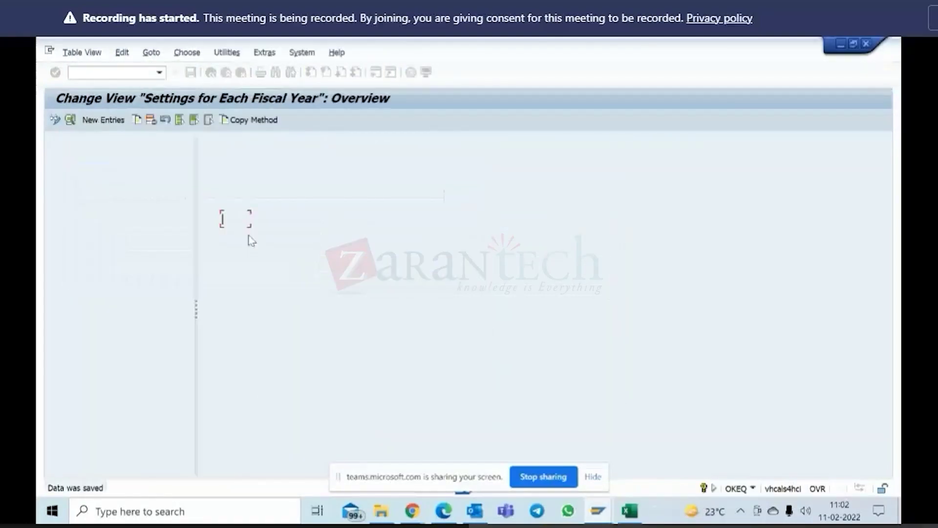
Step: Copy the 2022 version settings to fiscal year 2023, save them and leave the version definition
double_click(215, 226)
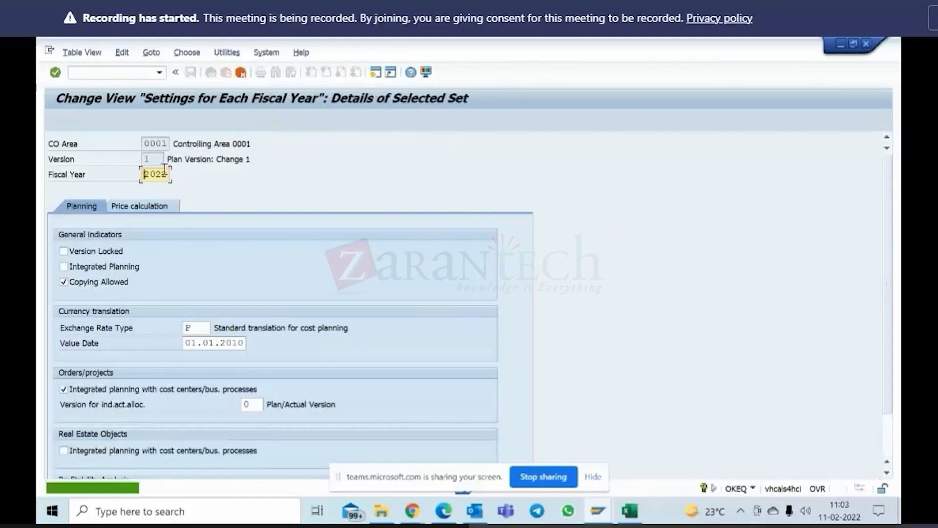
type("3")
key("Return")
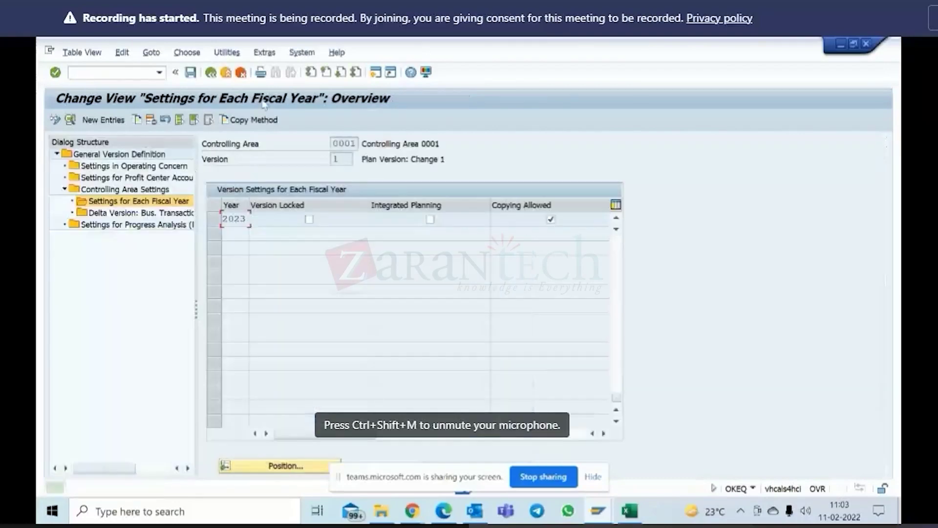
left_click(191, 76)
left_click(214, 74)
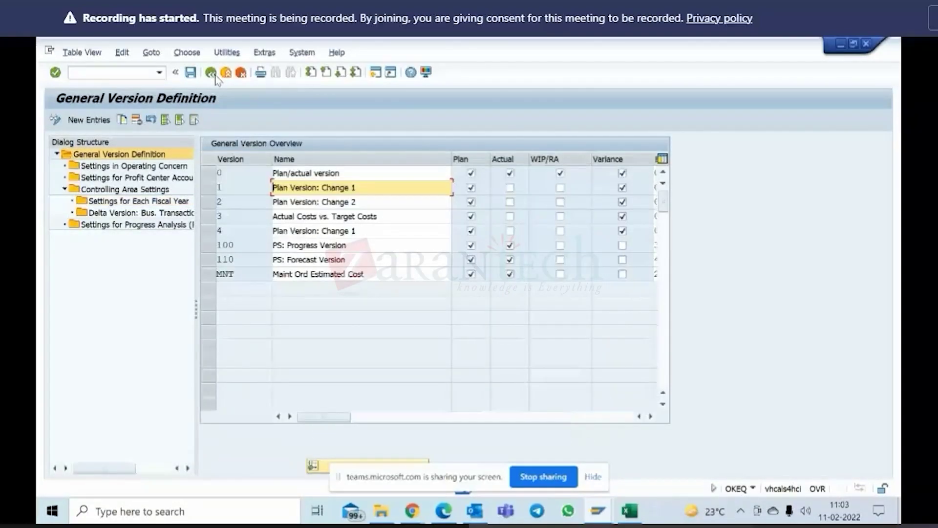
left_click(216, 78)
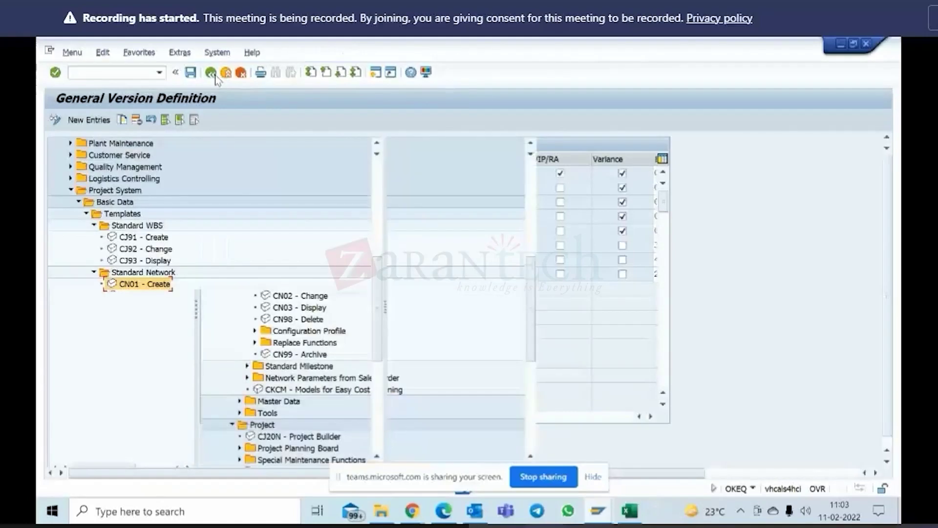
Step: Leave the cost planning of C-1005 and switch to the session with C-10051's cost planning overview
mouse_move(601, 499)
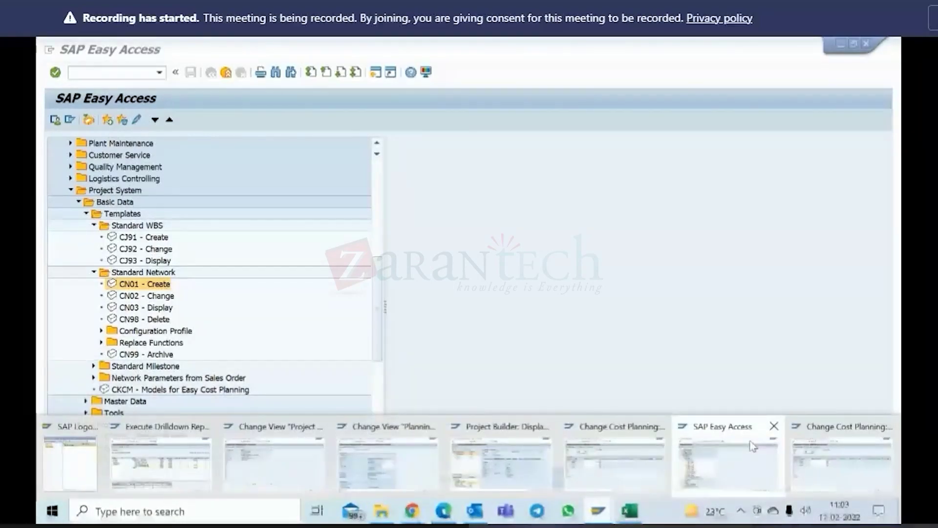
left_click(826, 455)
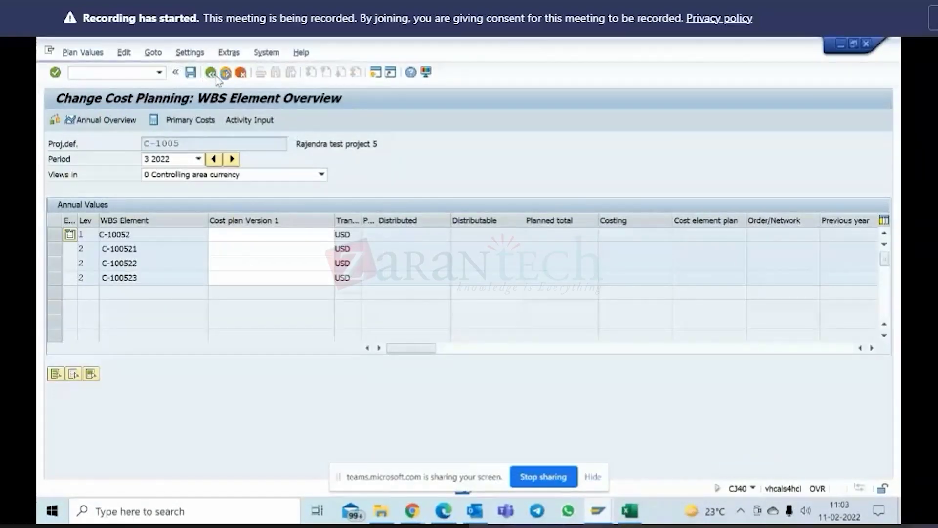
left_click(211, 73)
left_click(211, 73)
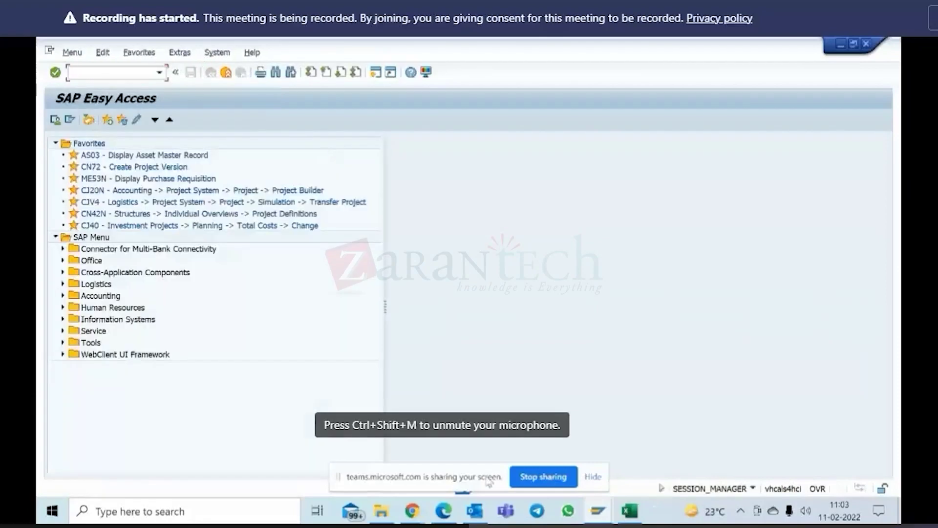
left_click(601, 510)
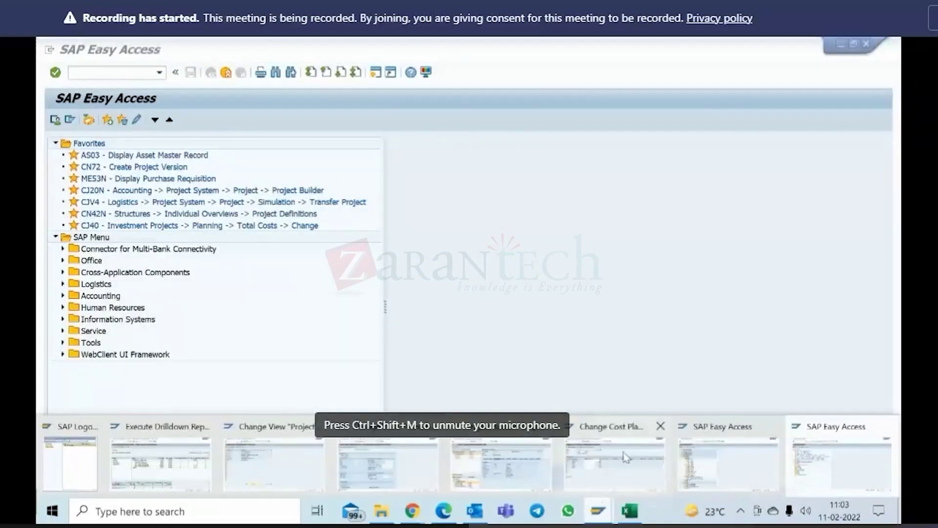
left_click(626, 458)
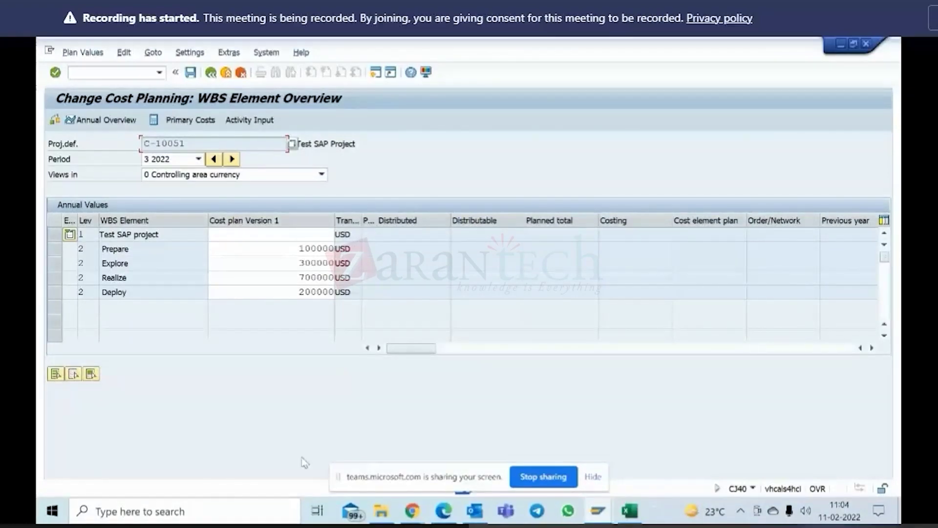
Step: Leave C-10051's cost planning overview without saving the entries
left_click(211, 72)
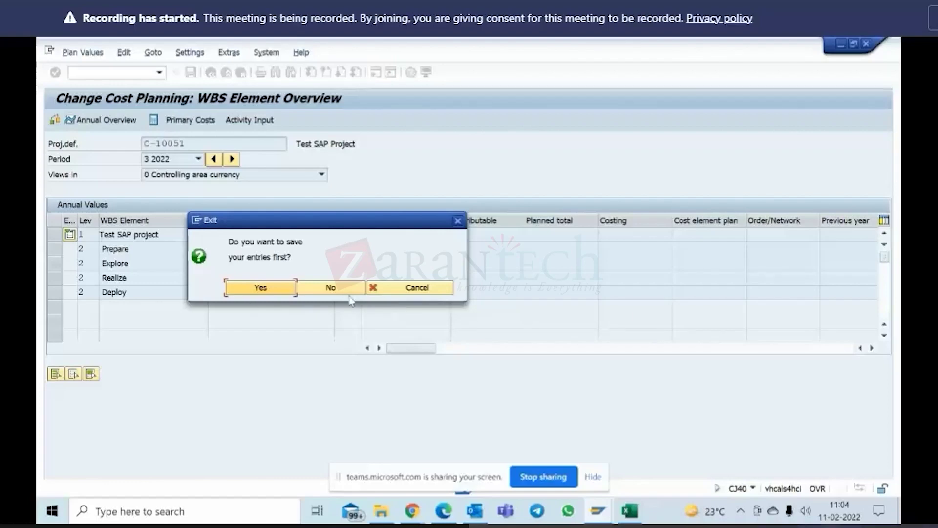
left_click(331, 288)
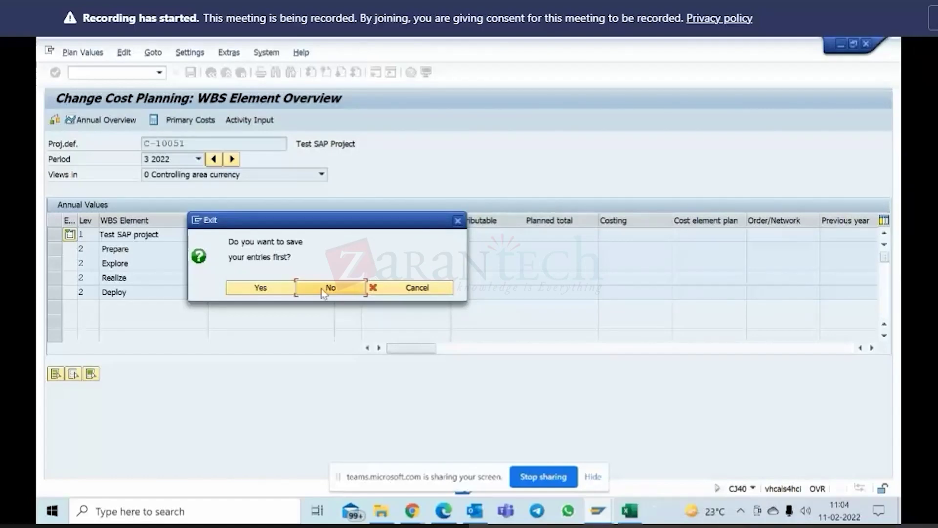
left_click(354, 287)
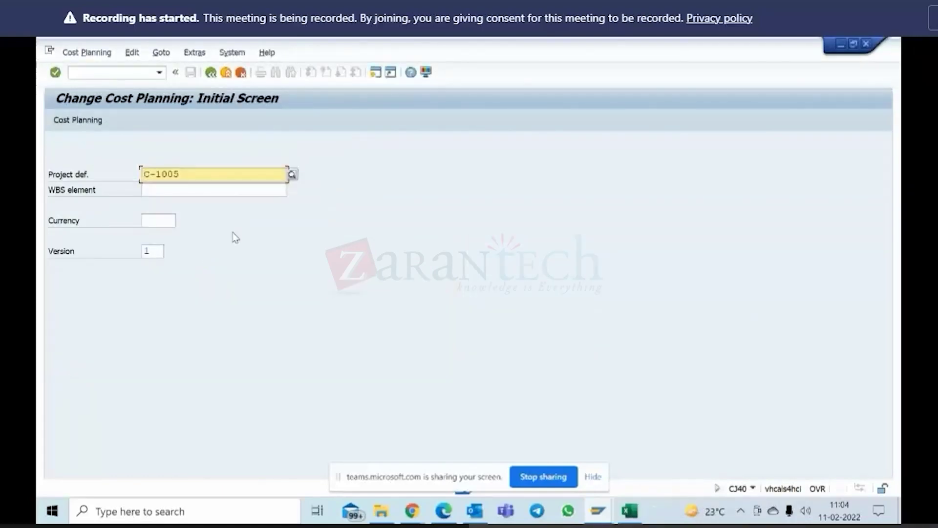
Step: Try to open C-1005's cost planning, exit the transaction in the other SAP session and return to the cost planning initial screen
key("Return")
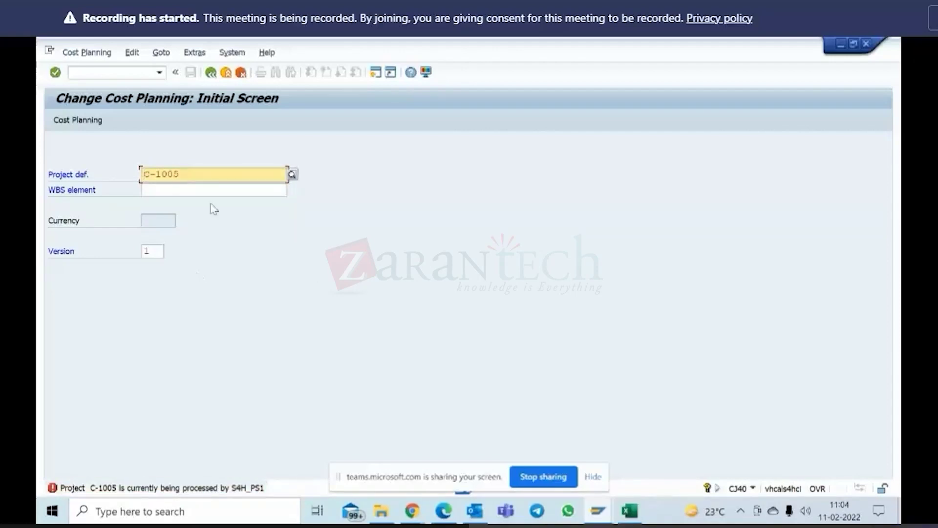
left_click(599, 513)
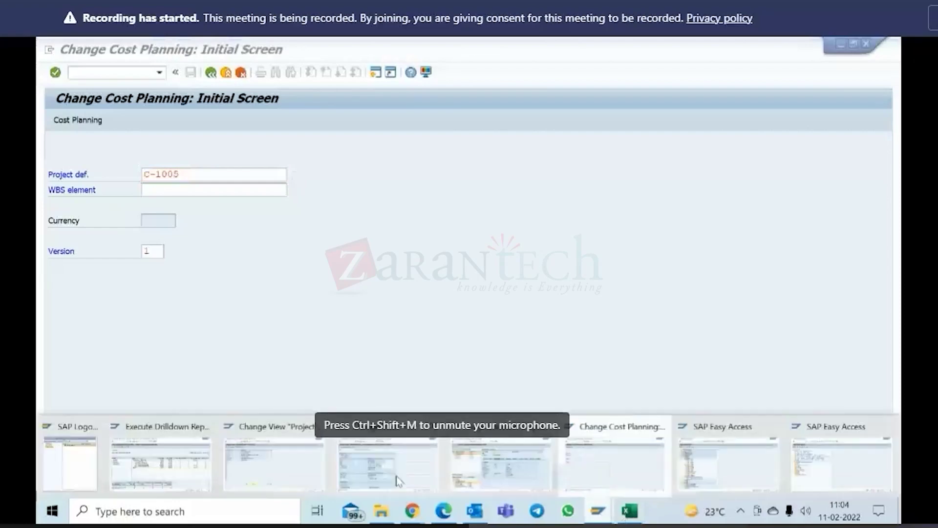
left_click(176, 72)
left_click(227, 74)
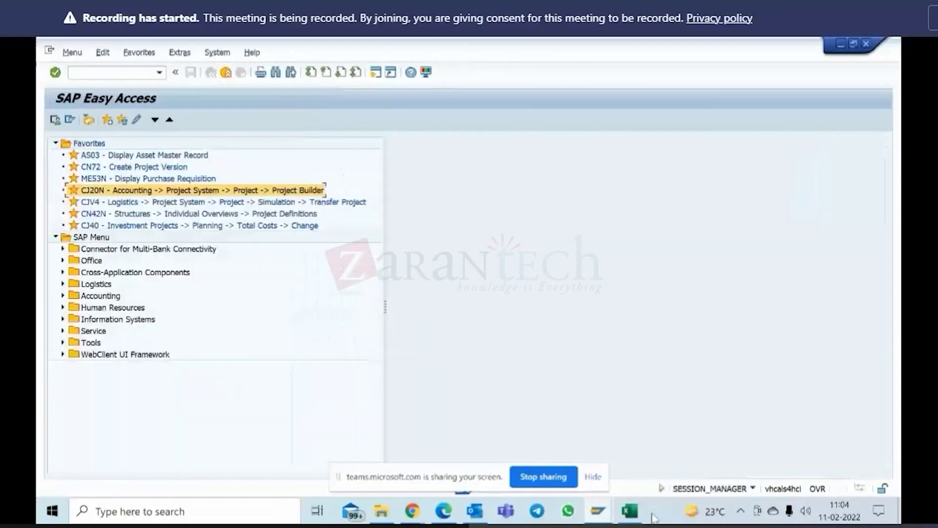
mouse_move(611, 516)
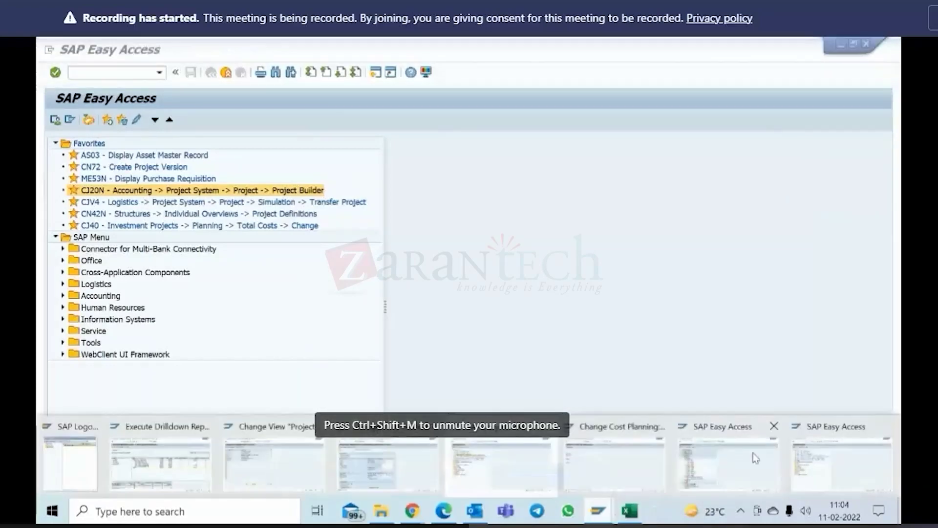
left_click(605, 466)
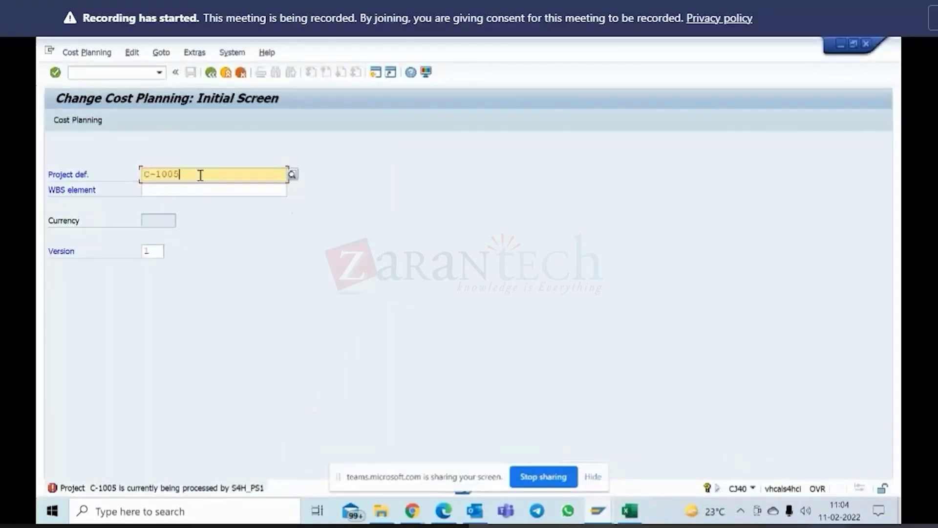
Step: Set the project definition to C-10051 and open its cost planning for version 1
key("Return")
type("1")
key("Return")
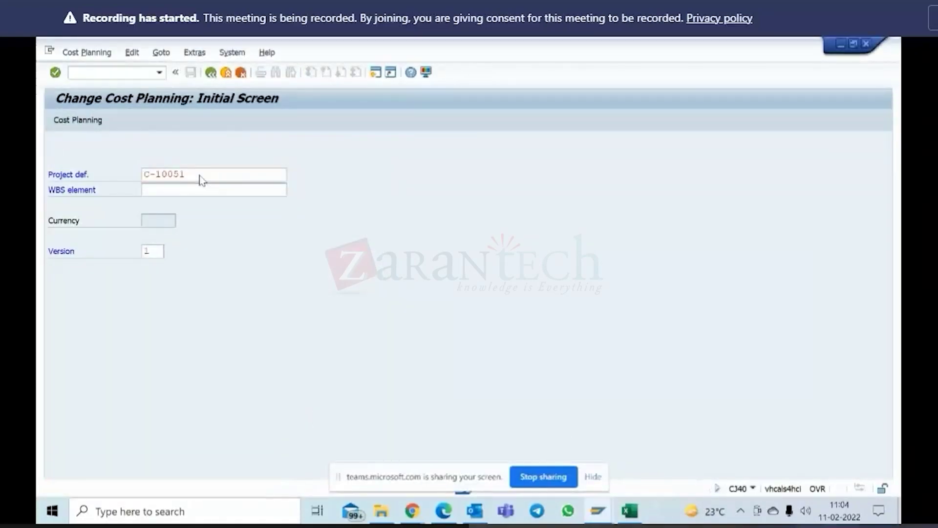
left_click(440, 421)
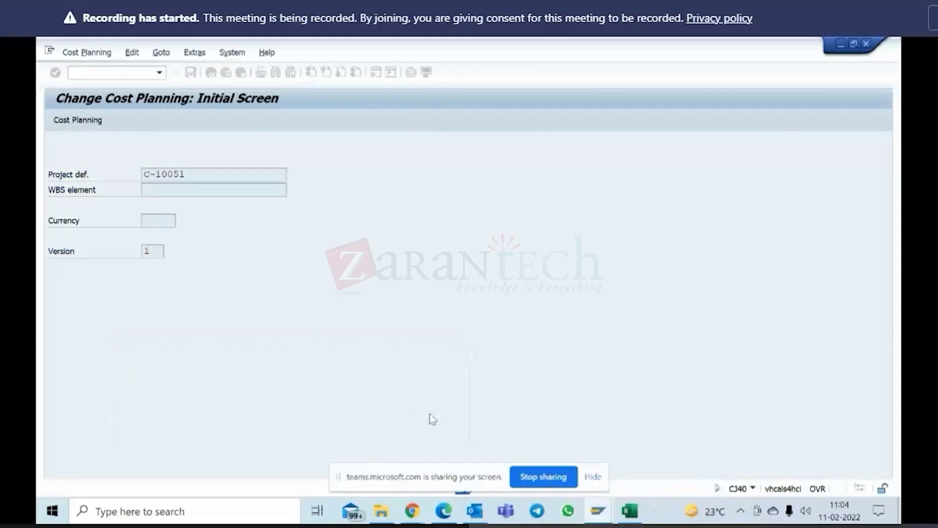
Step: Enter 2022 plan costs of 100000 USD for C-10051-01 and 200000 USD for C-10051-02
left_click(289, 249)
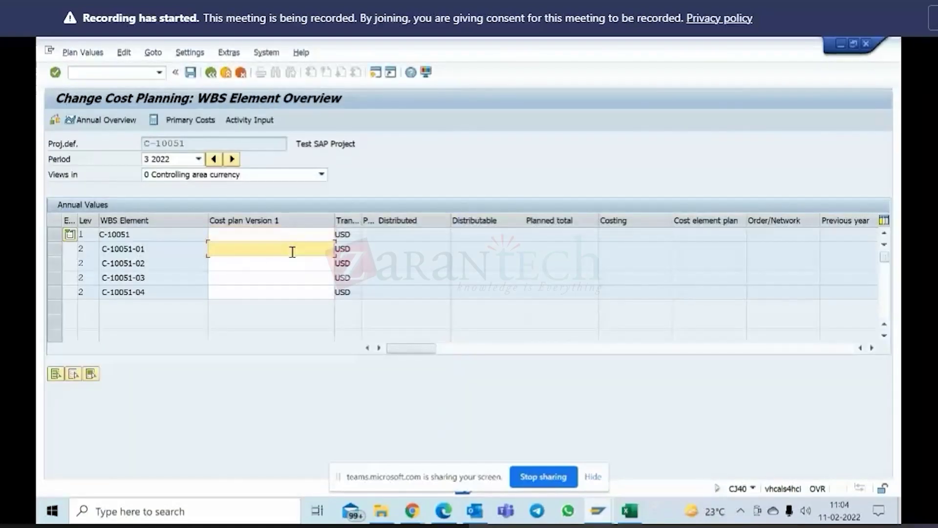
left_click(292, 252)
left_click(306, 260)
left_click(312, 265)
left_click(312, 267)
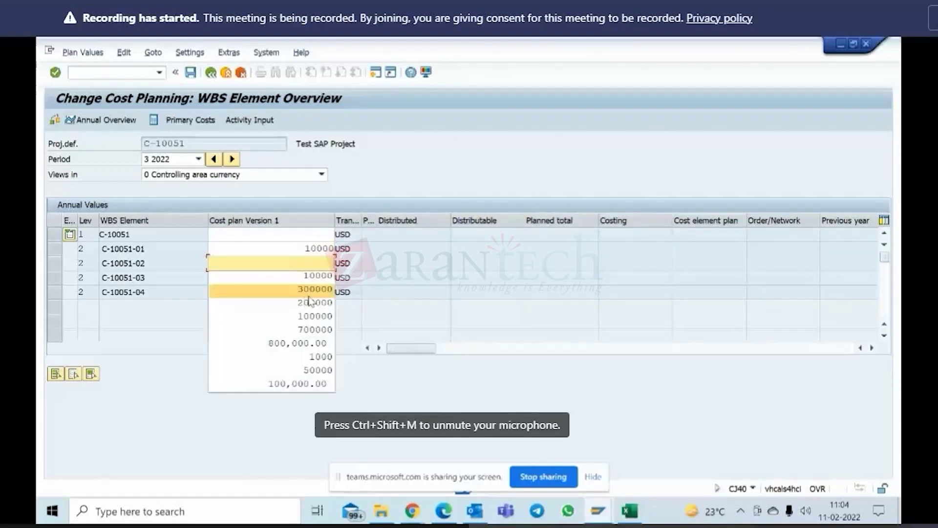
left_click(306, 302)
left_click(306, 278)
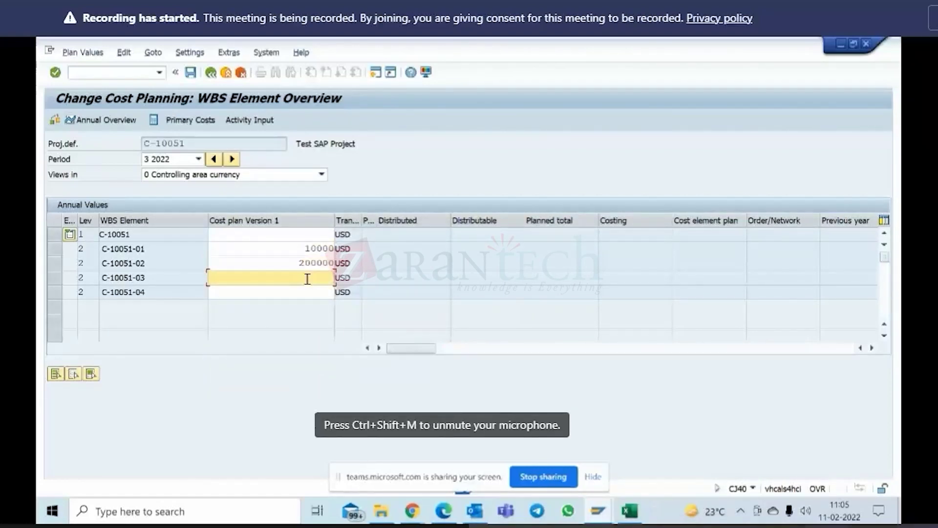
left_click(303, 249)
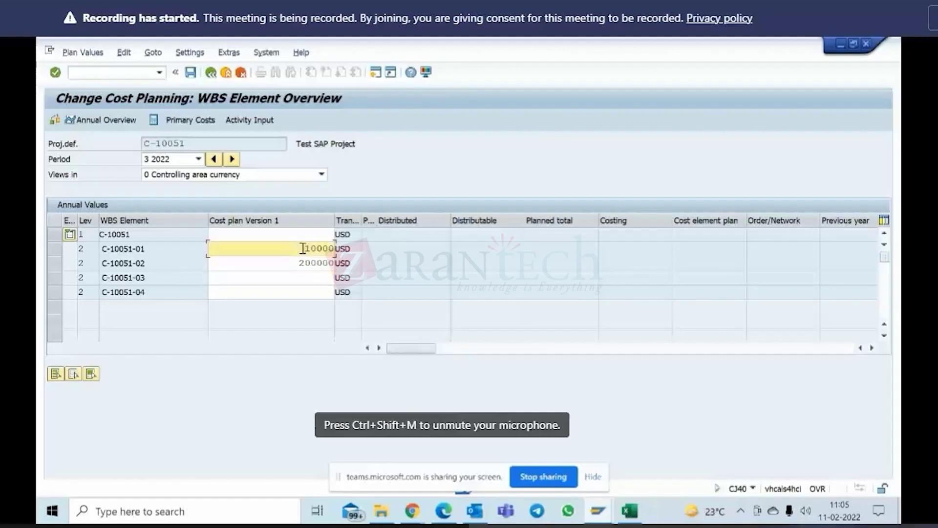
type("0")
Step: Enter a 2022 plan cost of 700000 USD for C-10051-03 and confirm the annual values
left_click(312, 274)
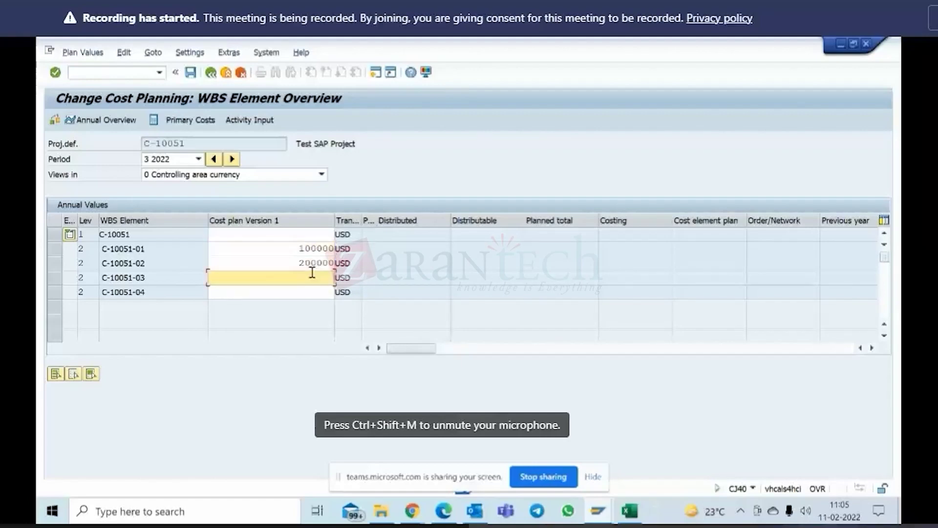
double_click(318, 277)
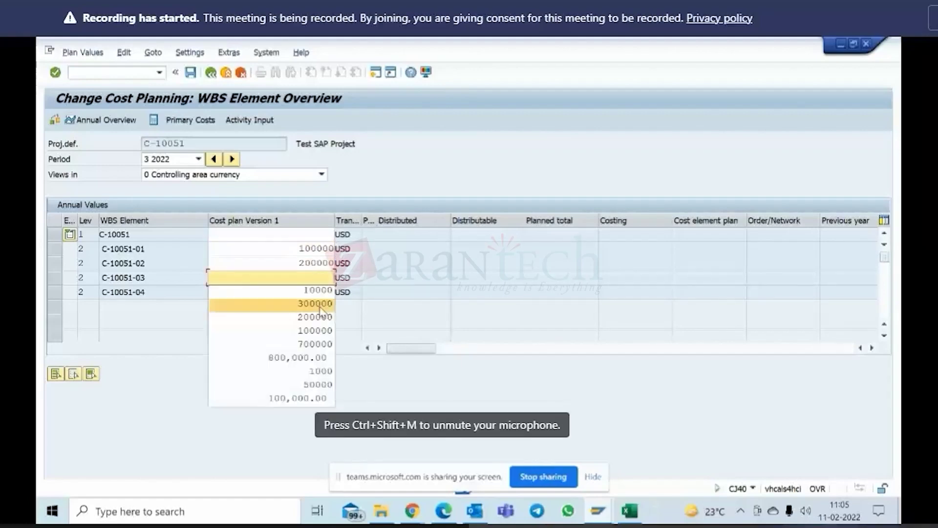
left_click(315, 343)
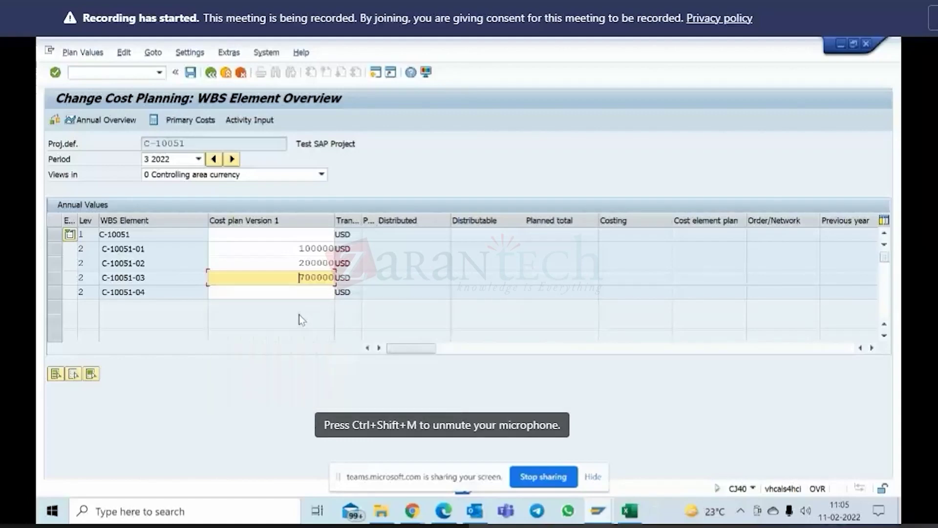
left_click(302, 292)
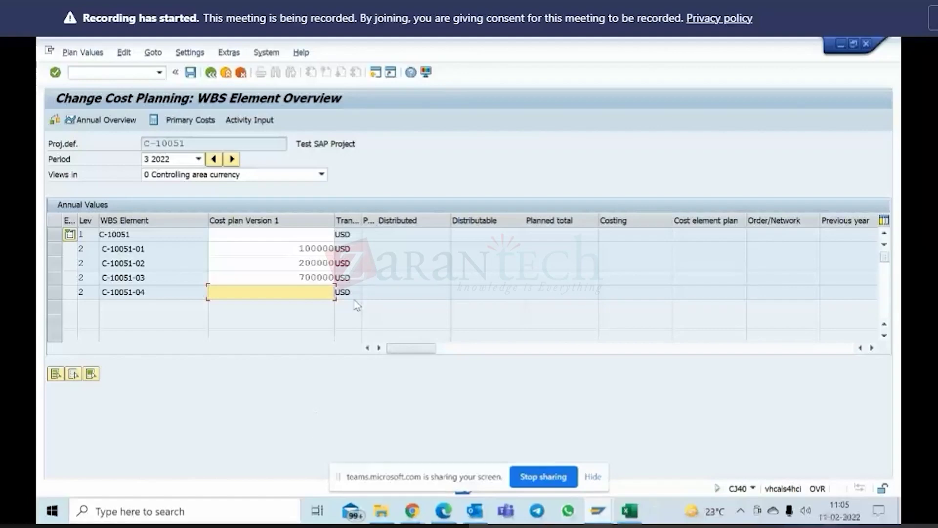
key("Return")
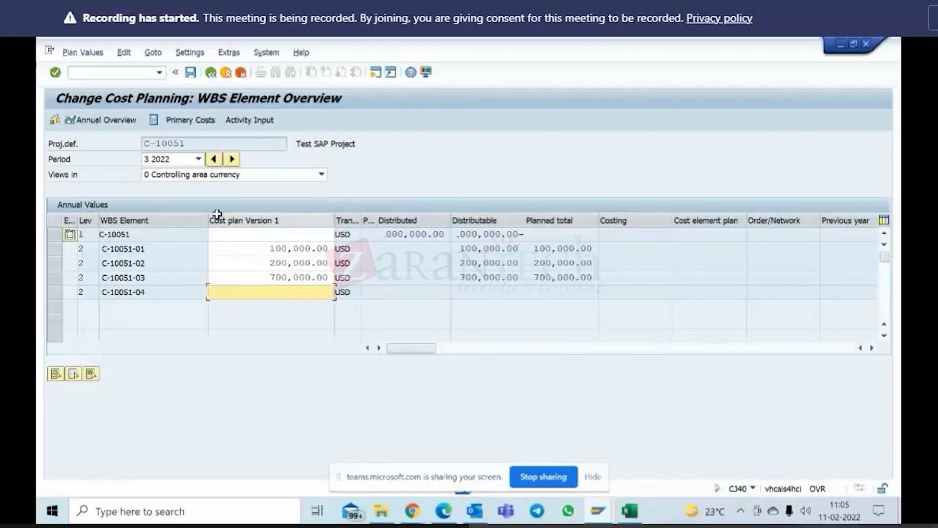
Step: Change the planning period to 2023 and enter a plan cost of 200000 USD for C-10051-04
left_click(198, 159)
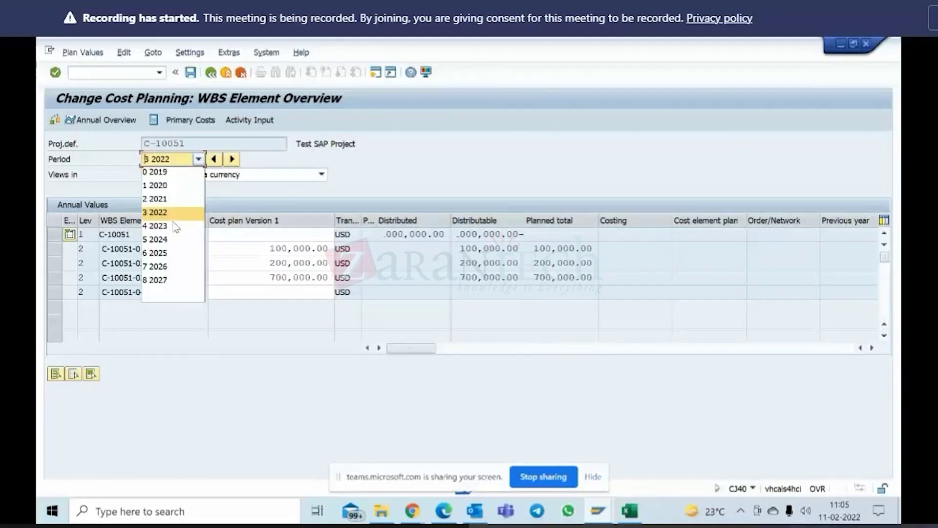
left_click(175, 226)
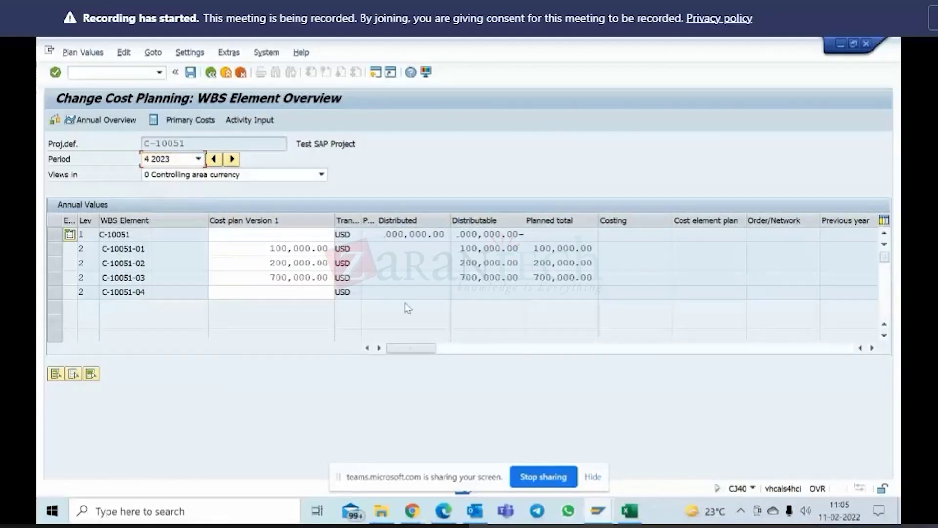
left_click(304, 293)
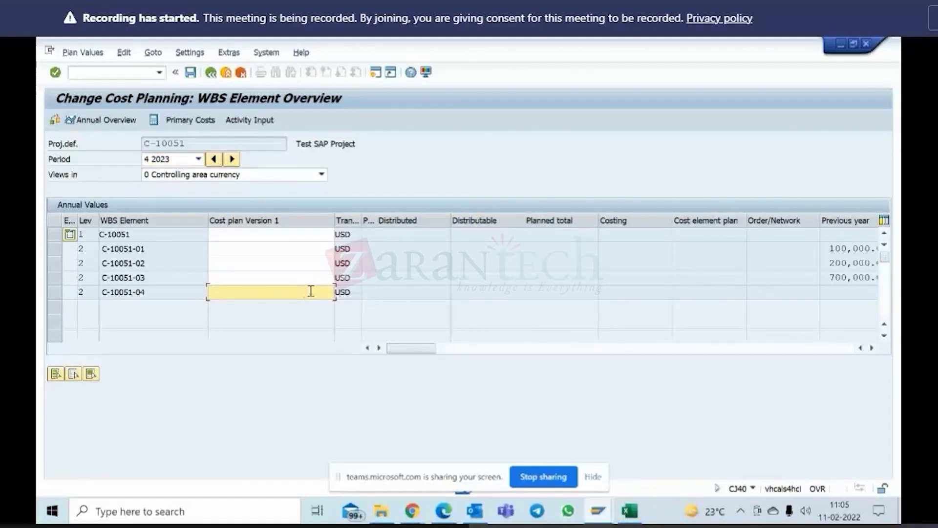
type("2000")
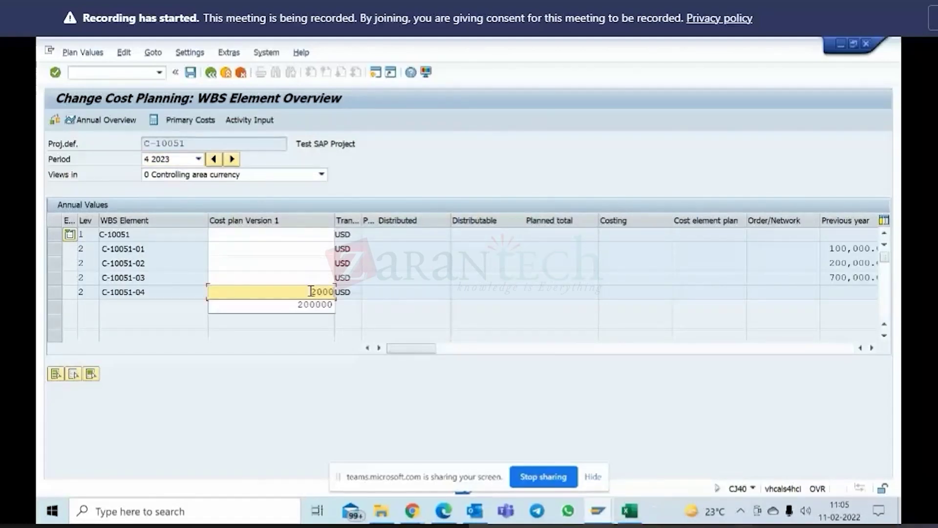
type("00")
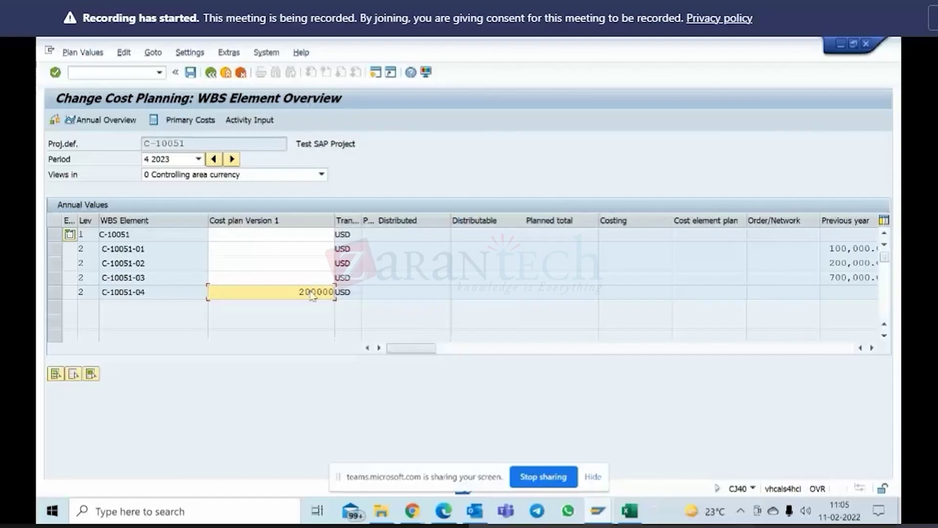
key("Return")
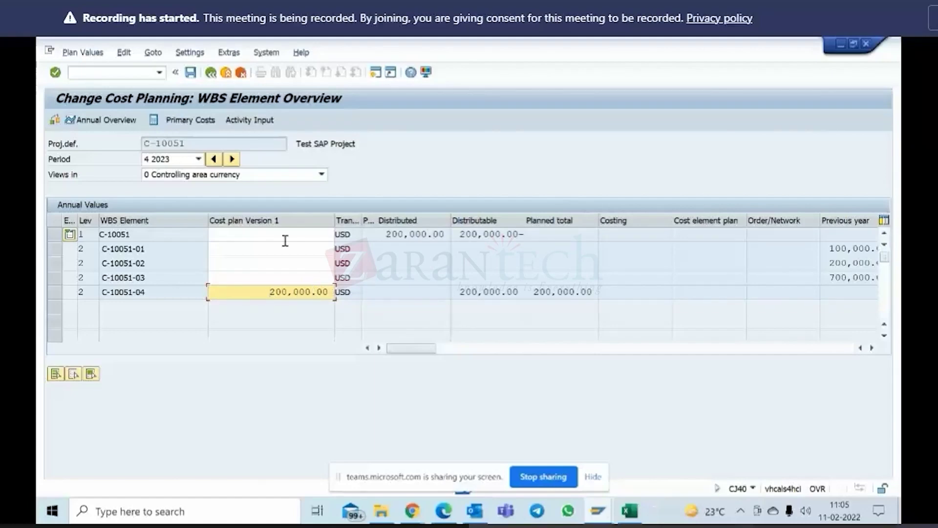
Step: Return the planning period to 2022 and widen the Distributed column to fit its values
left_click(125, 56)
left_click(504, 189)
left_click(390, 234)
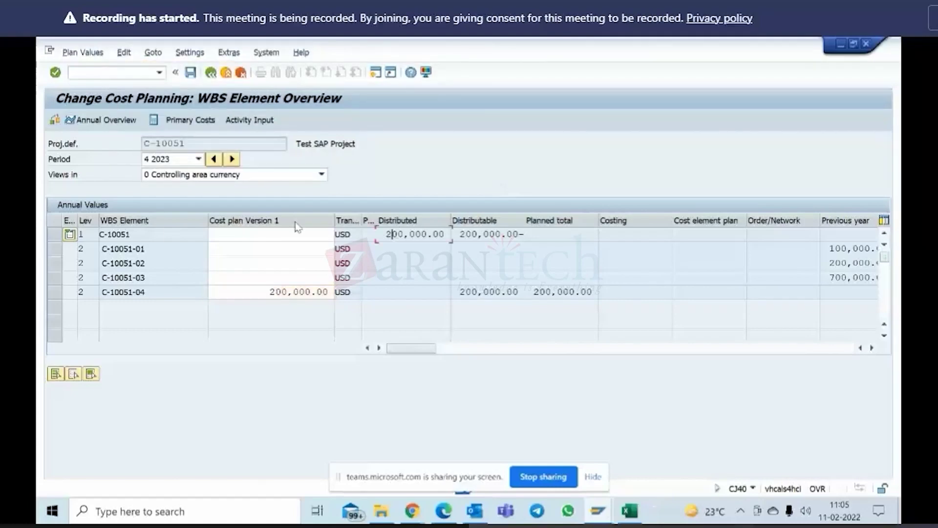
left_click(198, 159)
left_click(176, 211)
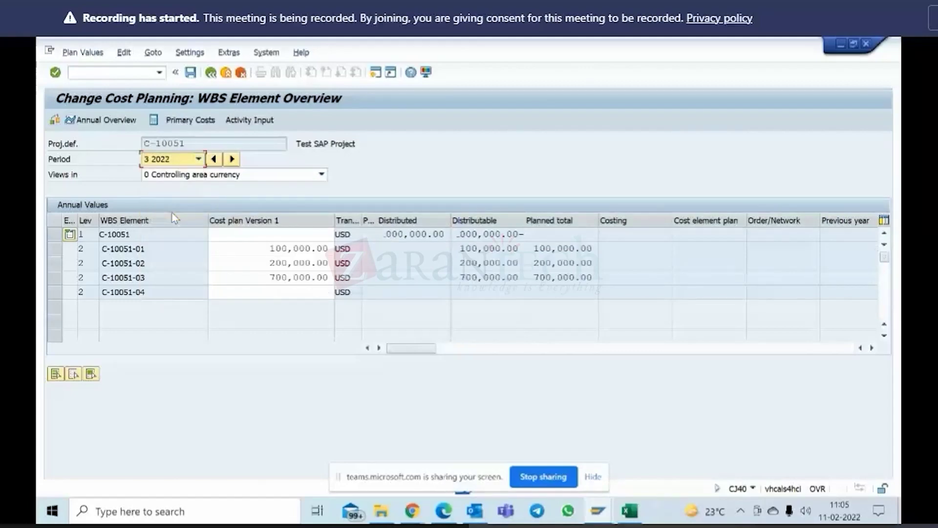
double_click(451, 216)
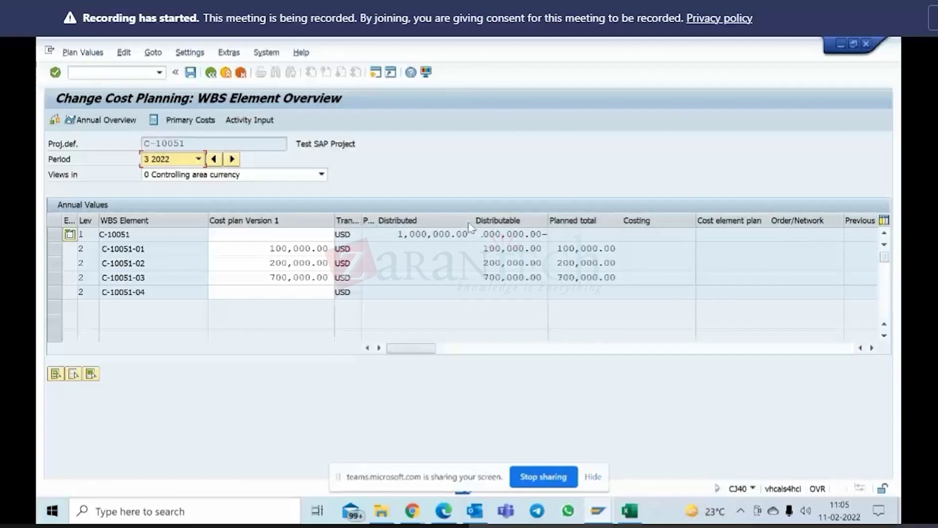
Step: Total up the lower-level WBS plan values into the top element C-10051
left_click(124, 52)
left_click(149, 101)
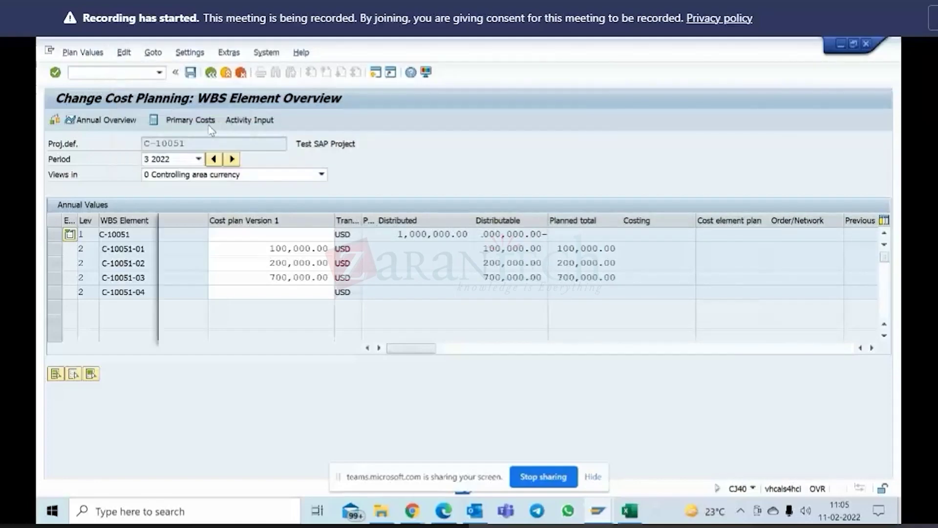
left_click(382, 330)
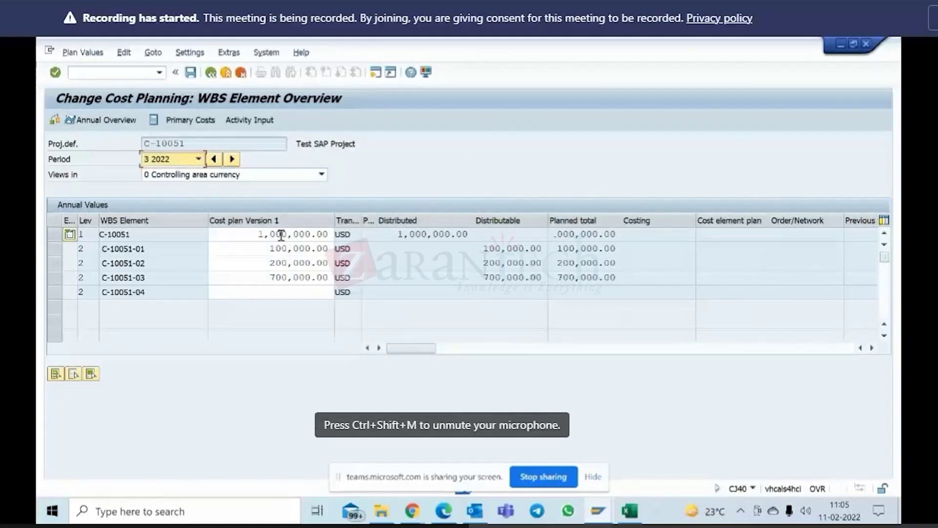
left_click(277, 234)
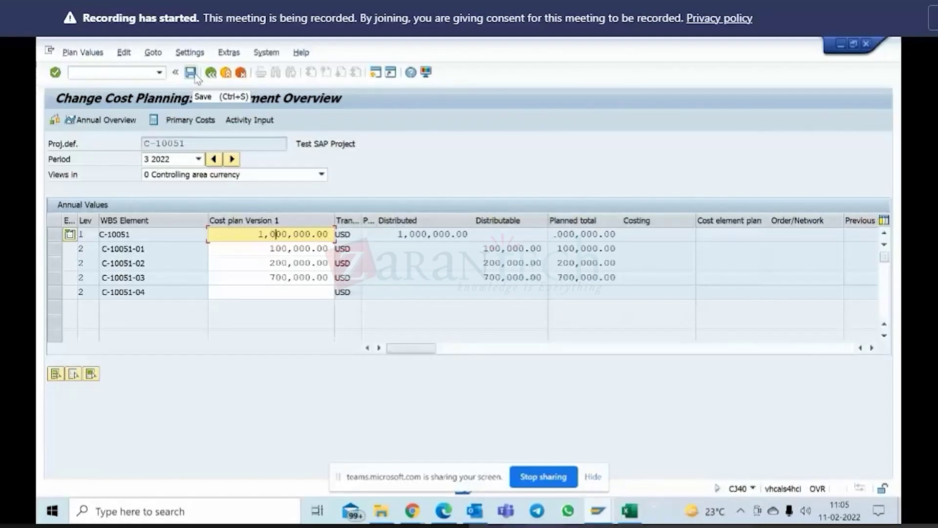
Step: Repeat Total Up for annual values from 2019 to 2027 and select the Distributable column
left_click(122, 53)
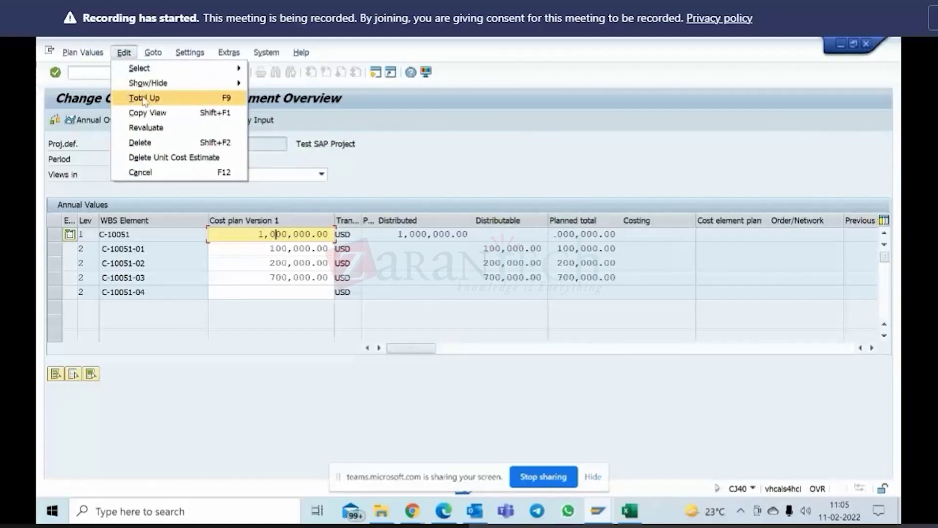
left_click(219, 102)
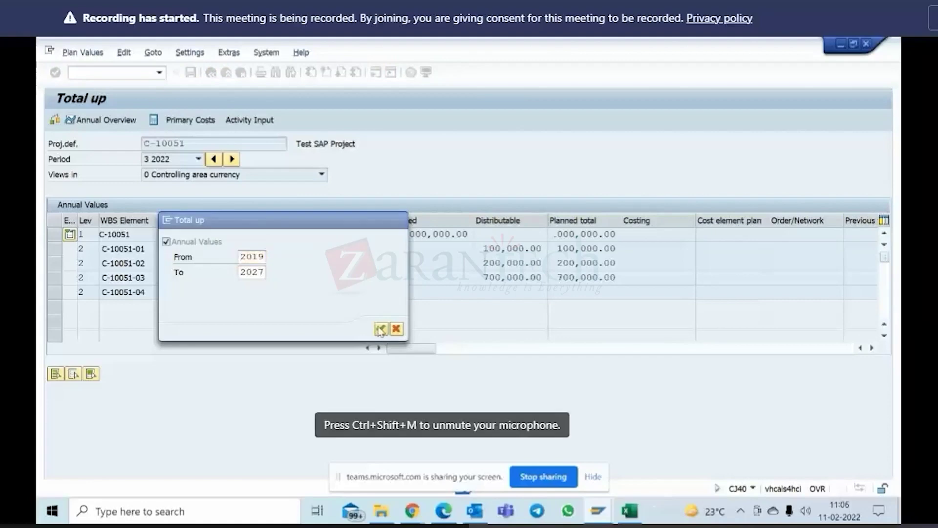
left_click(381, 329)
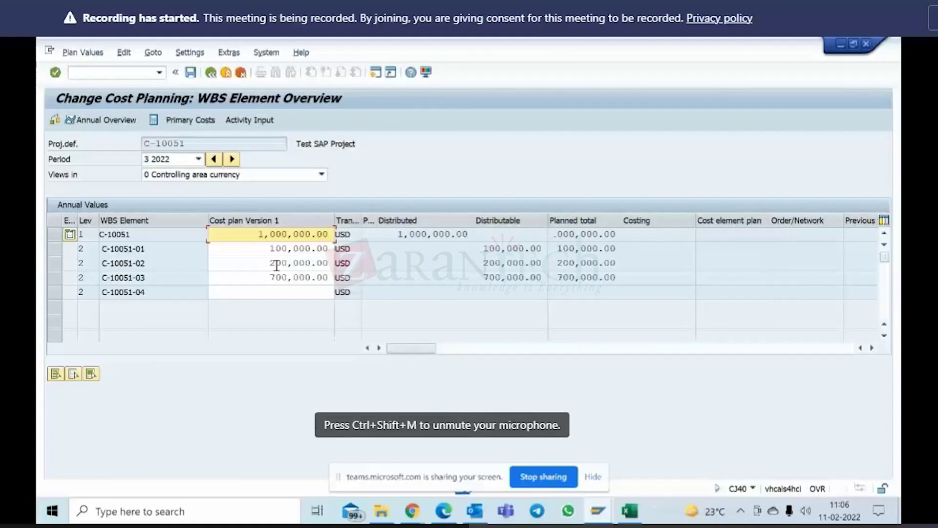
left_click(476, 220)
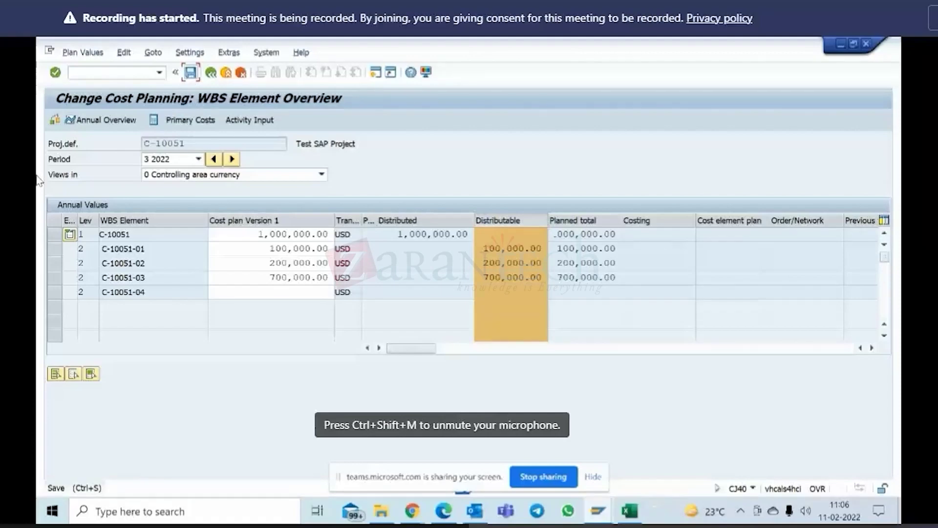
Step: Check and save C-10051's version 1 cost plan, and reopen the project's cost planning in version 2
left_click(56, 122)
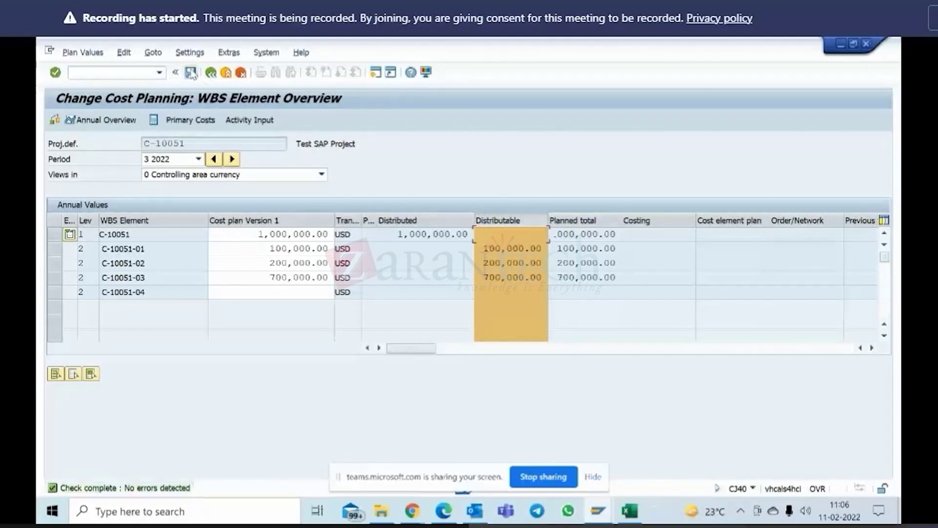
left_click(191, 73)
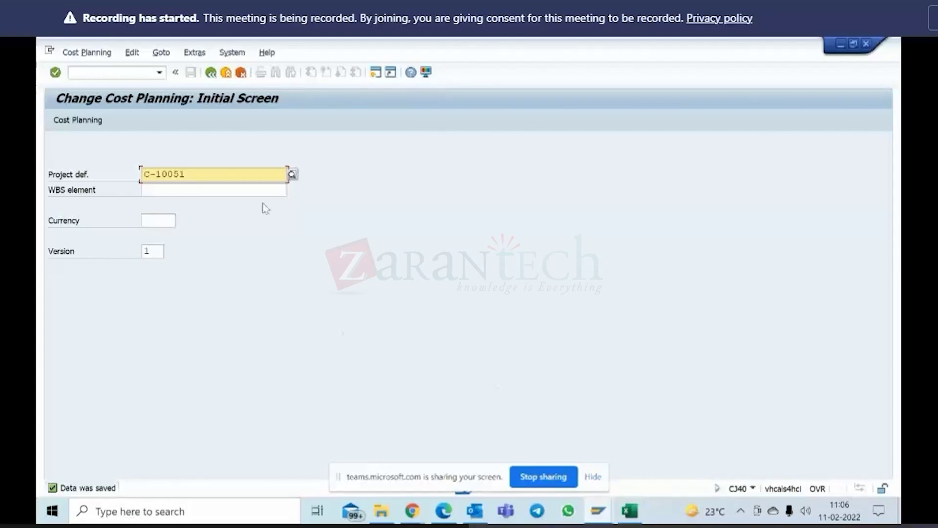
left_click(154, 250)
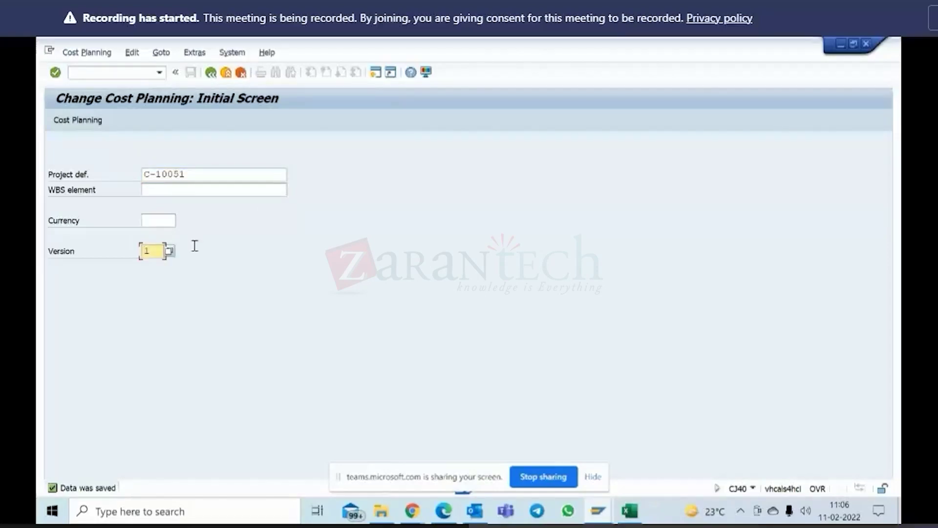
type("2")
key("Return")
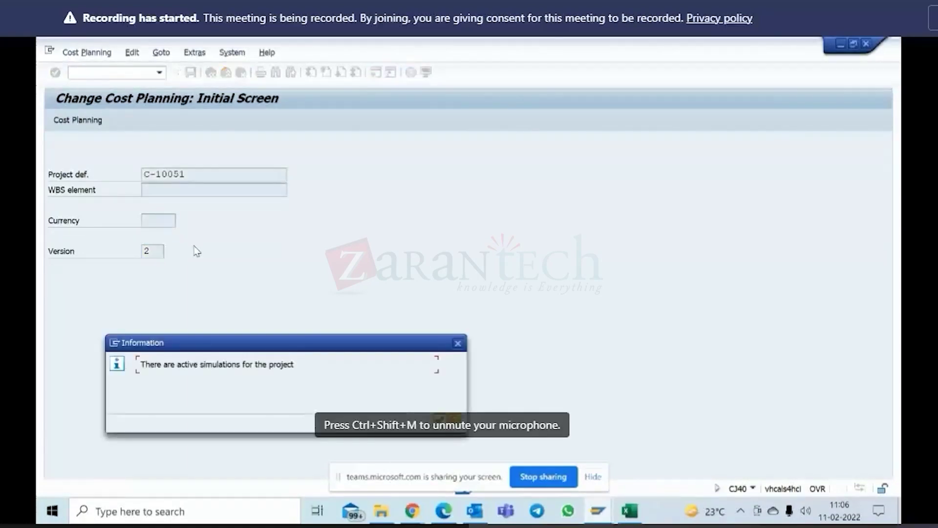
key("Return")
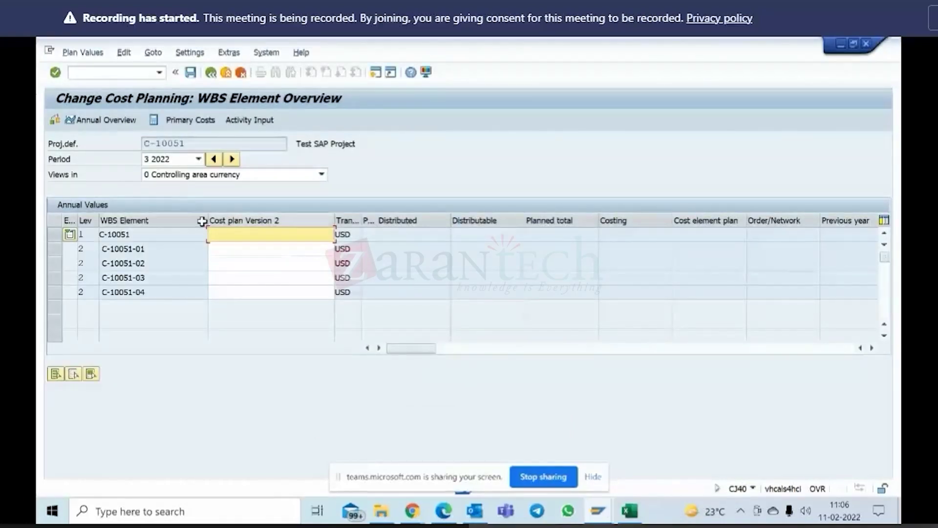
Step: Try to open primary cost planning for C-10051-01 in version 2, and return to the initial cost planning screen
left_click(54, 251)
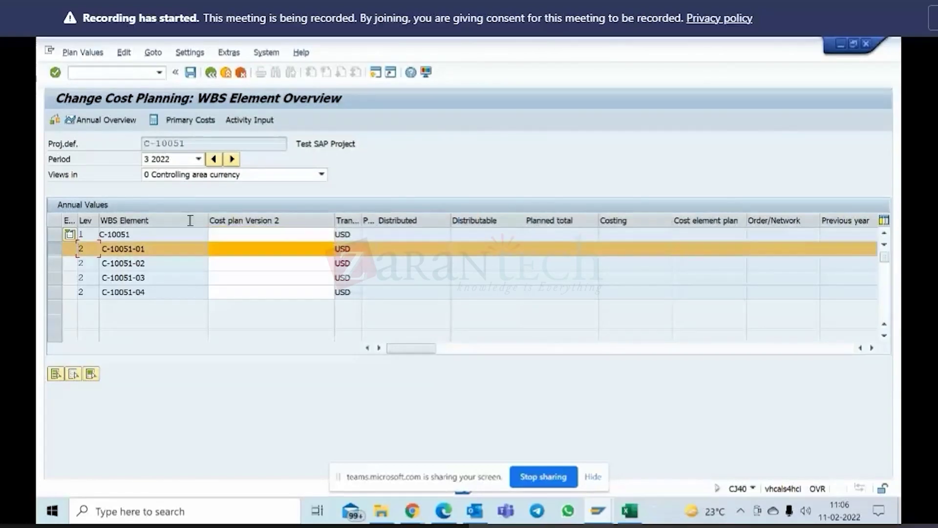
left_click(199, 124)
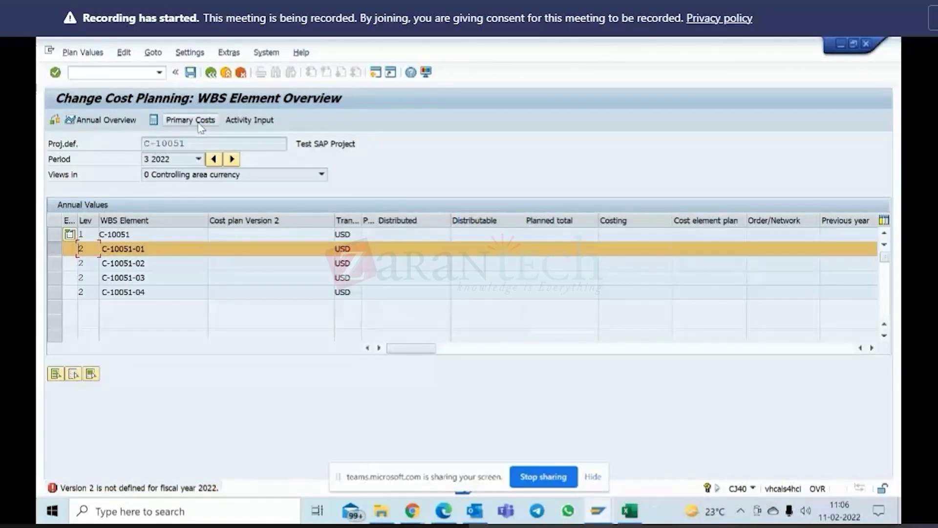
left_click(239, 54)
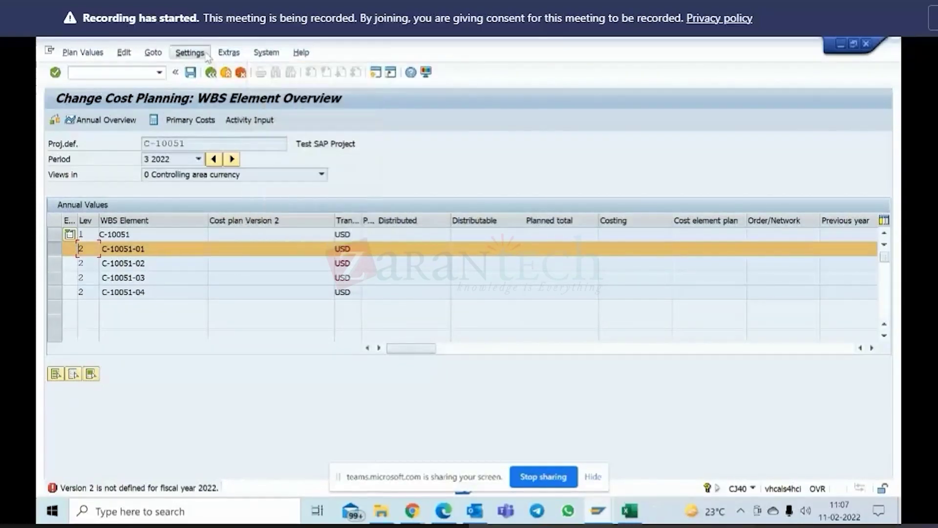
mouse_move(190, 53)
left_click(383, 116)
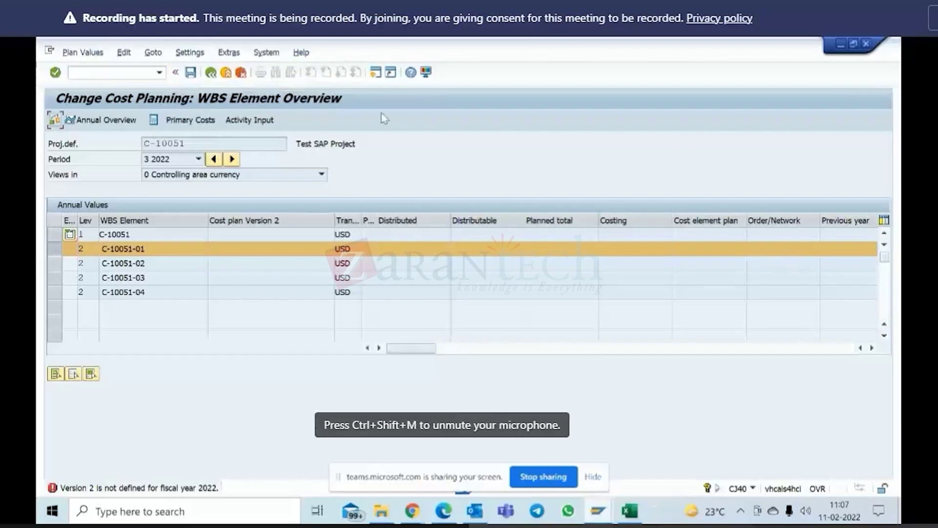
key("Return")
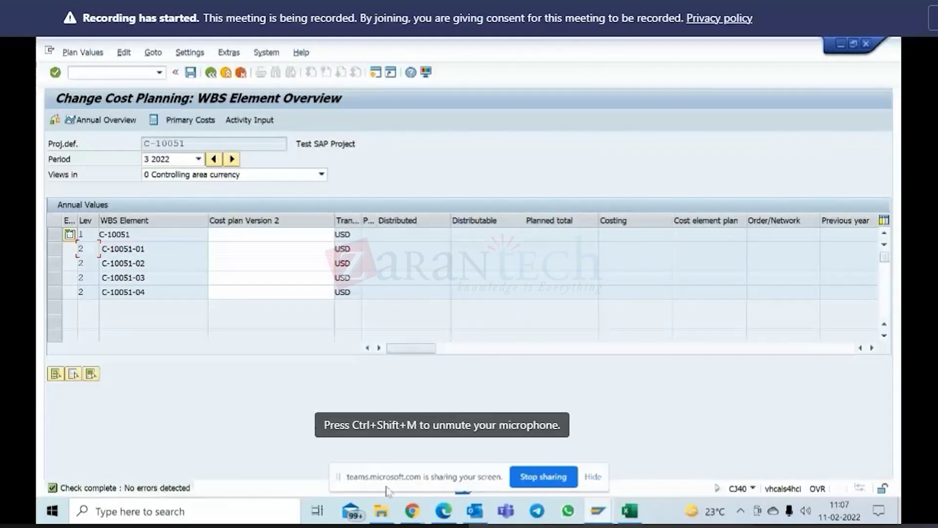
left_click(211, 74)
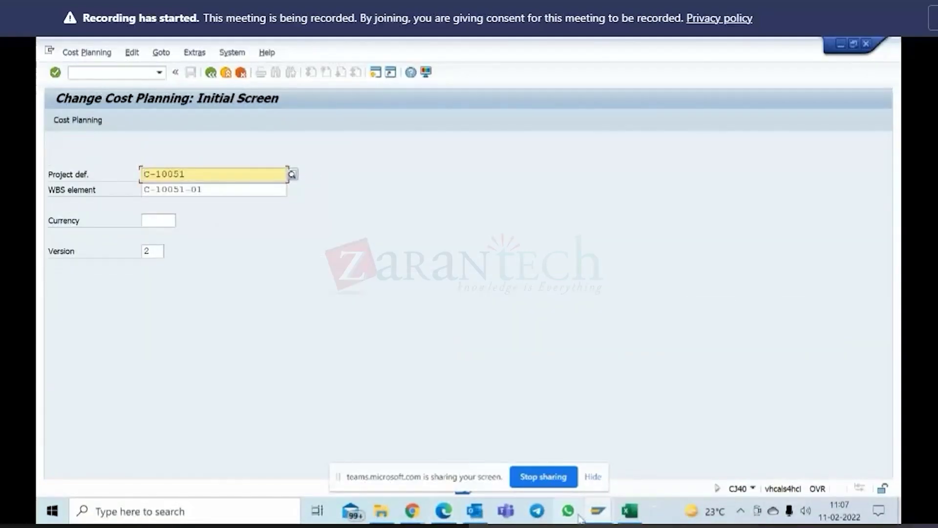
Step: Open project C-10051 in Project Builder from another session and check its company code and CO area
mouse_move(597, 514)
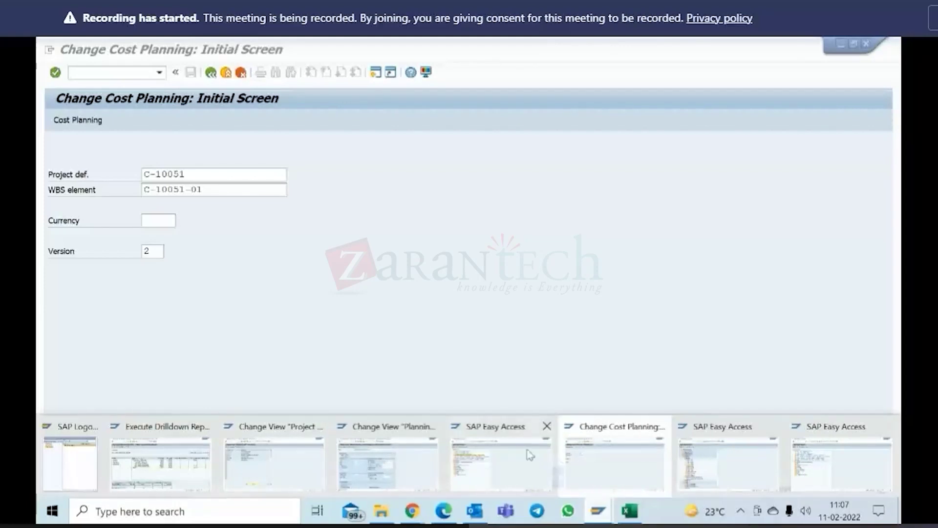
left_click(513, 456)
double_click(171, 191)
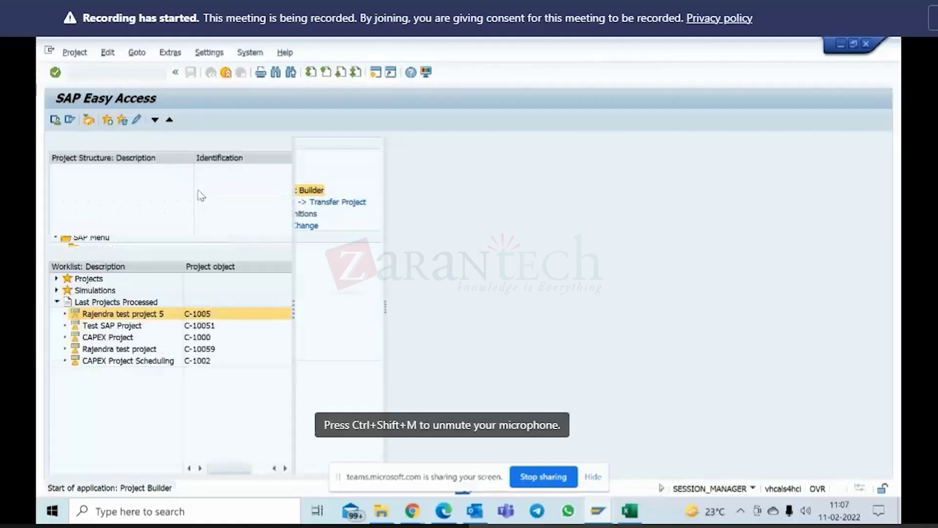
double_click(177, 326)
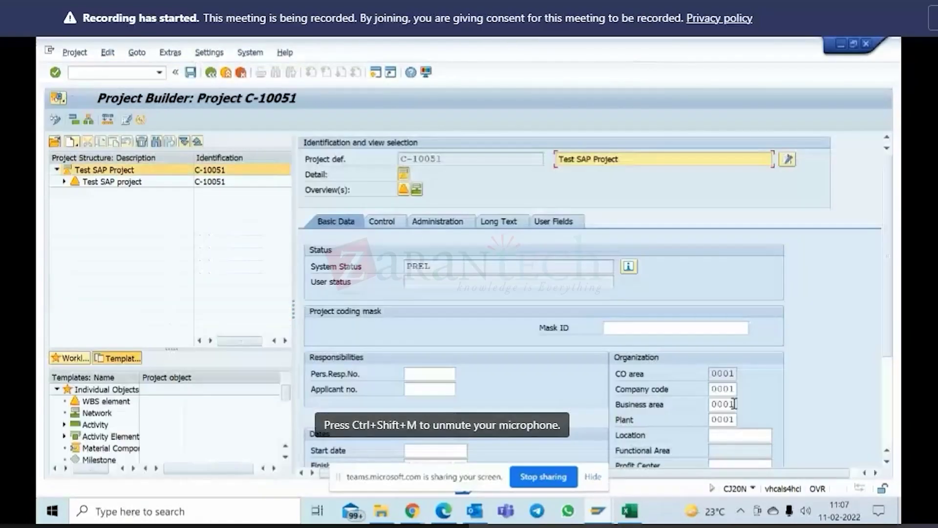
double_click(726, 389)
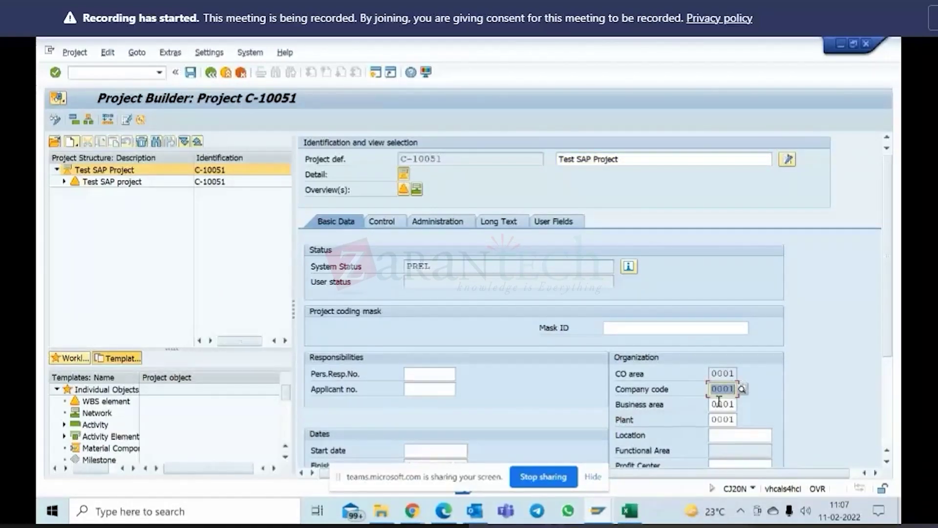
double_click(717, 374)
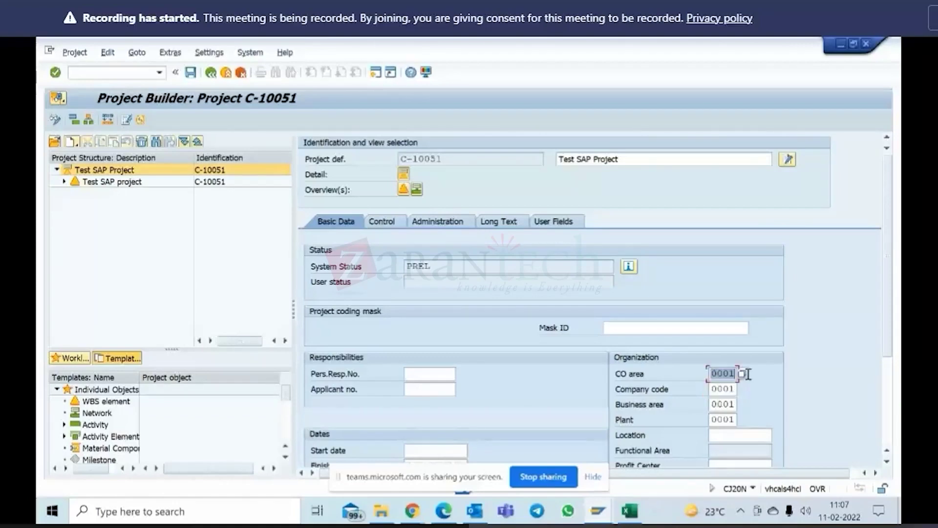
Step: Open the general version definition in a free SAP session with transaction OKEQ
left_click(609, 516)
left_click(804, 448)
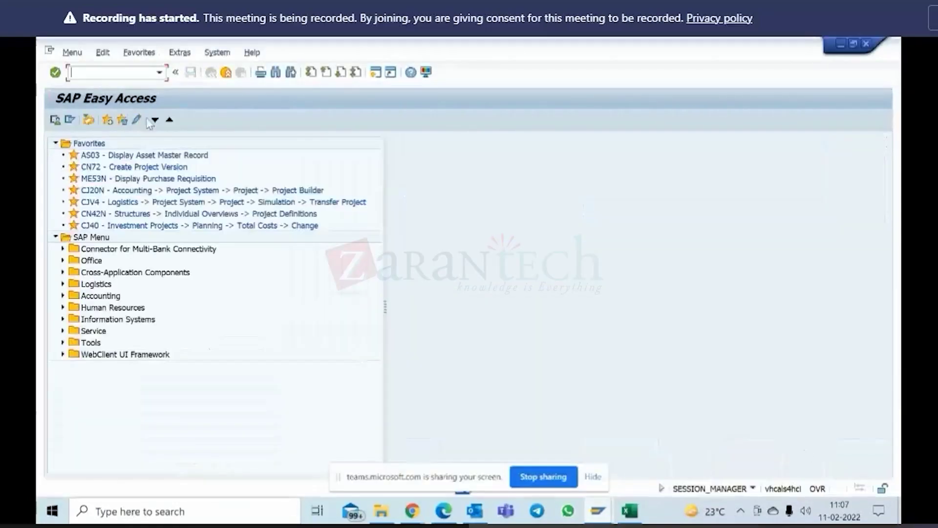
type("o")
type("ke")
type("g")
key("Return")
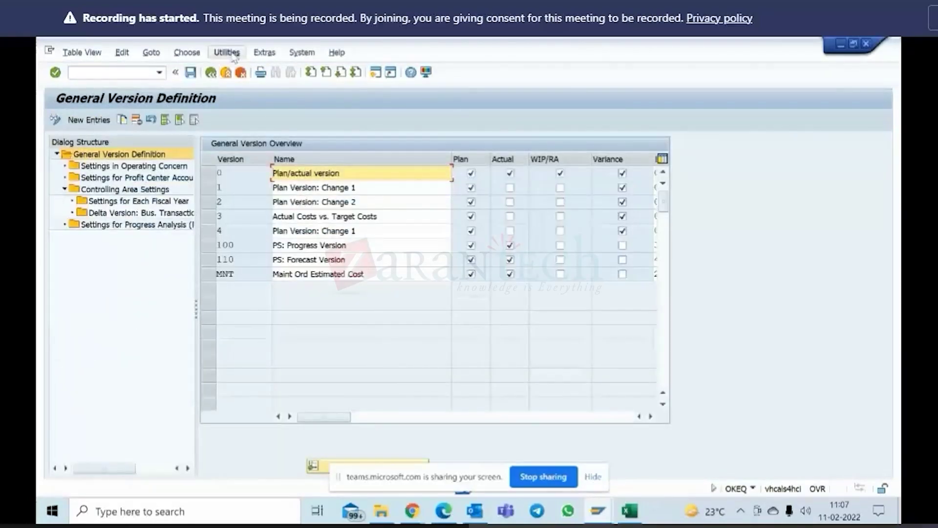
Step: Open the fiscal-year settings of plan version 2 for controlling area 0001
double_click(147, 191)
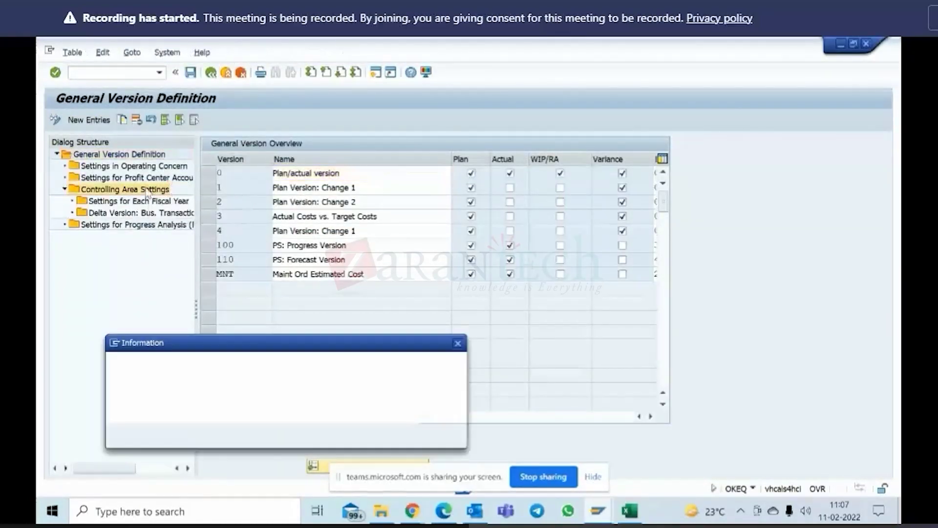
key("Return")
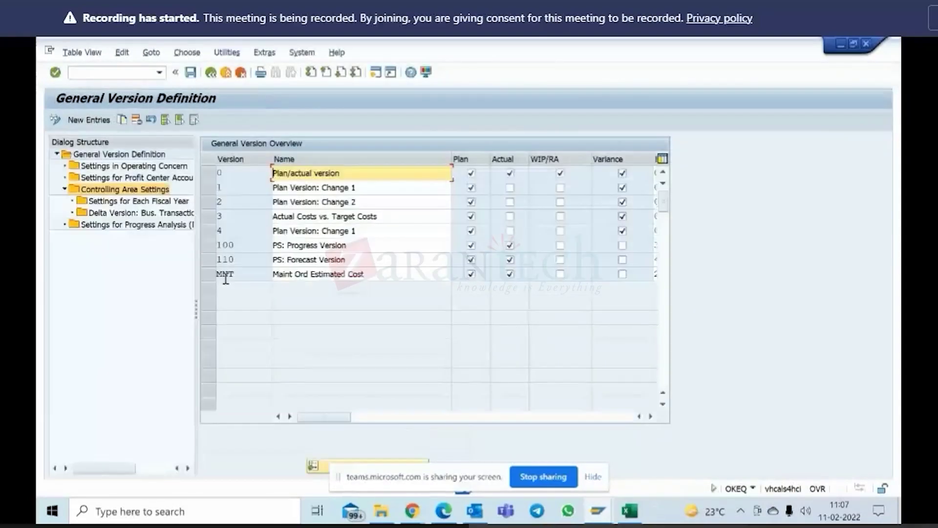
left_click(212, 204)
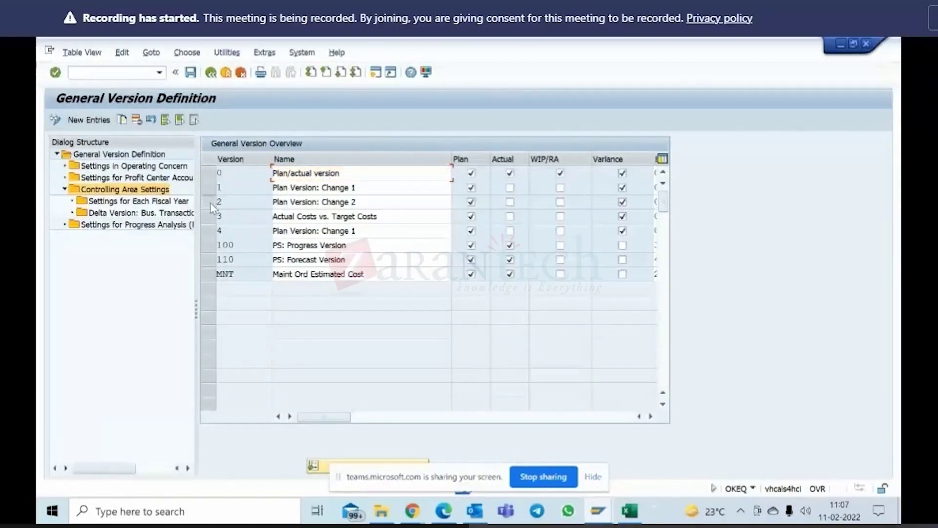
left_click(140, 205)
double_click(140, 205)
key("Return")
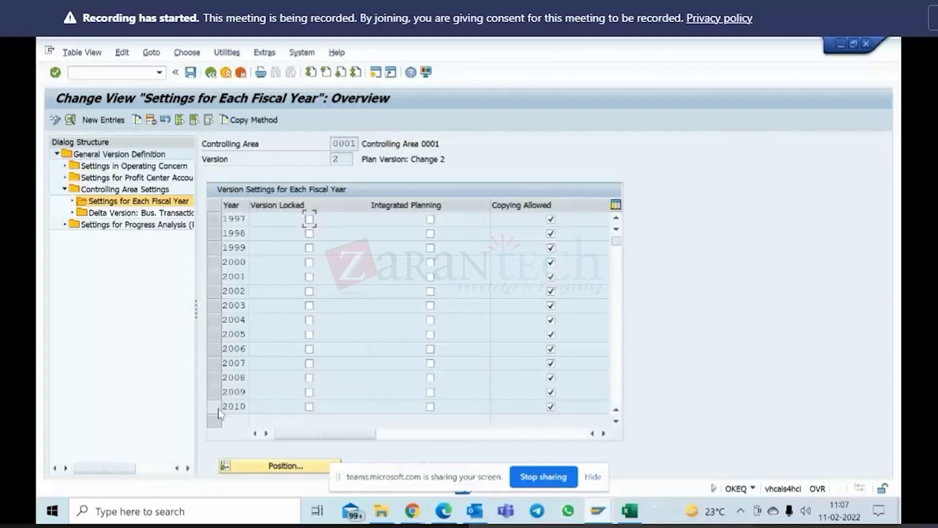
Step: Copy version 2's 2010 settings to fiscal year 2022 and save them under customizing request "PS Configuration - 3 Feb 2022"
left_click(237, 406)
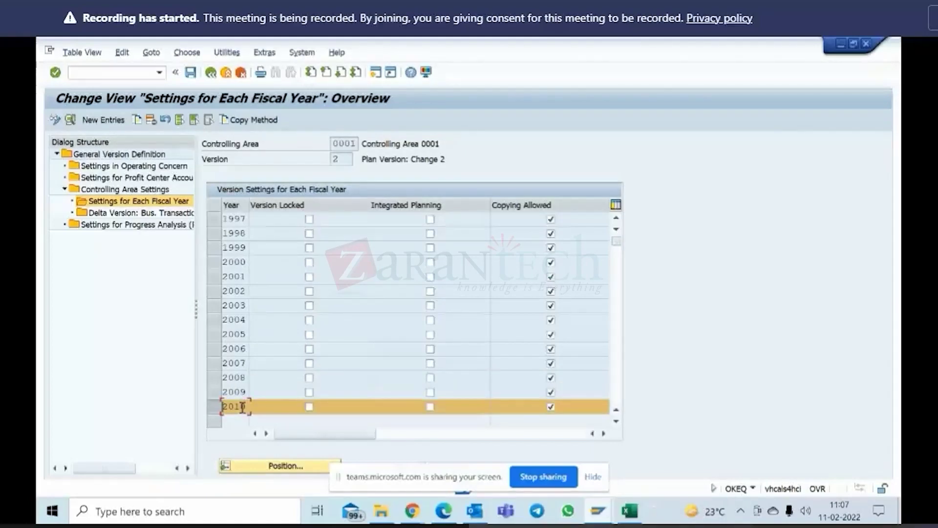
left_click(138, 120)
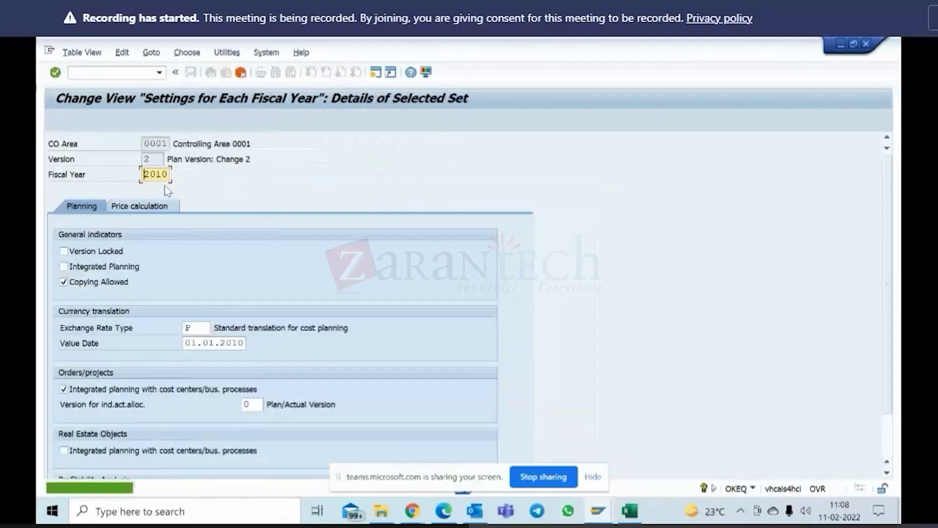
type("2022")
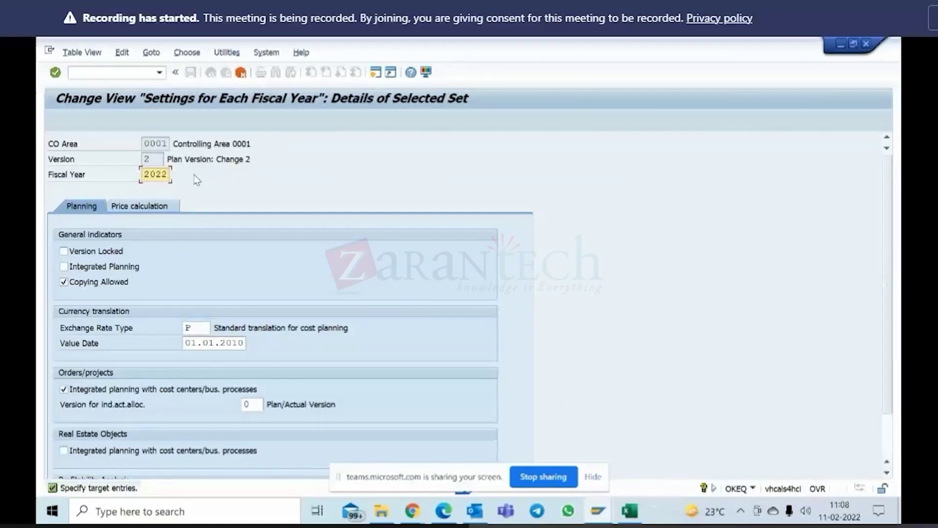
key("Return")
left_click(190, 72)
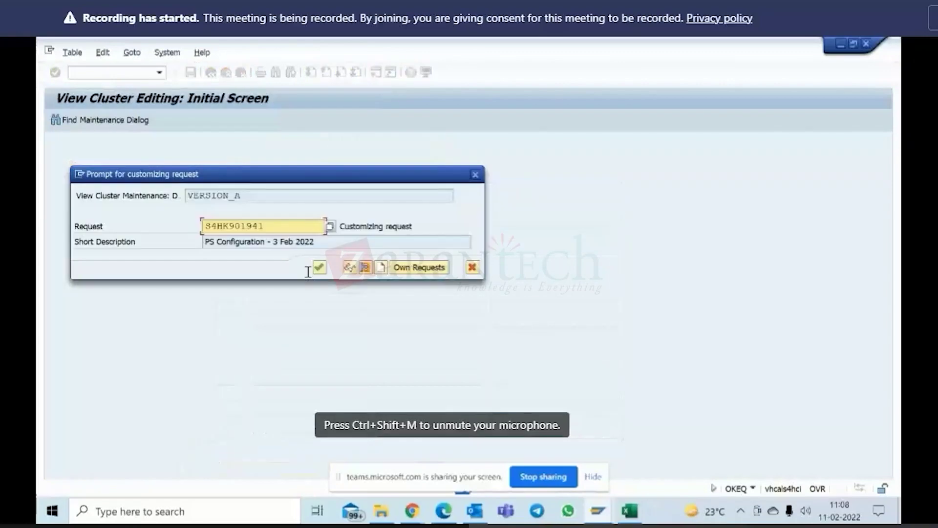
left_click(322, 268)
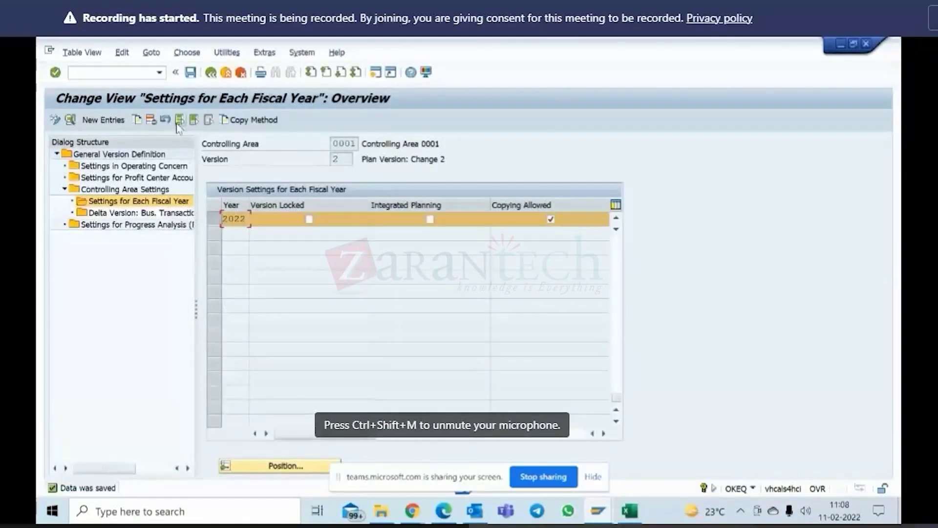
Step: Copy version 2's 2022 settings to fiscal year 2023 and save the new entry
left_click(138, 120)
type("2023")
key("Return")
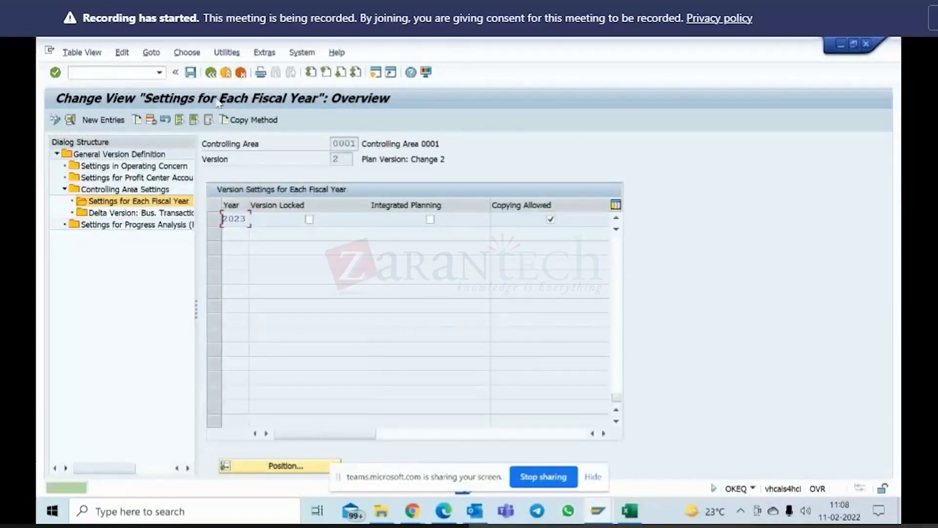
left_click(190, 73)
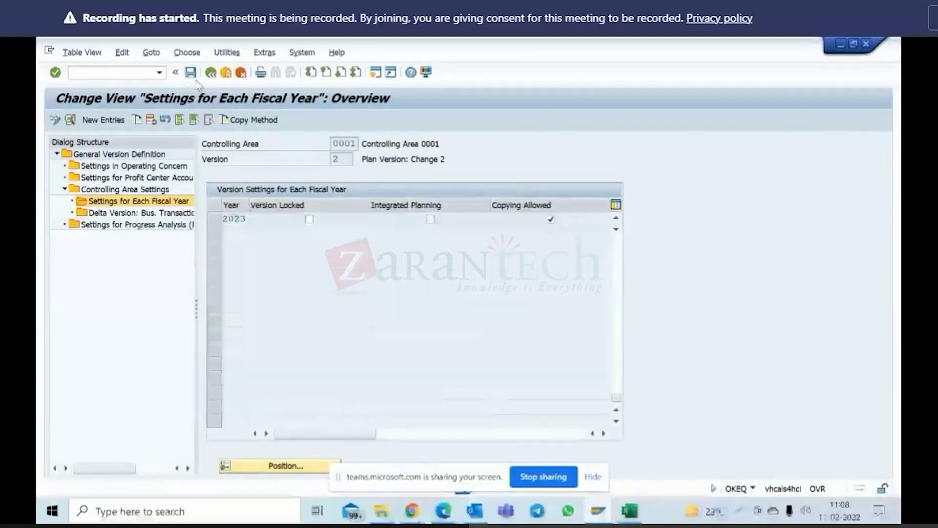
Step: Copy version 2's 2023 settings to fiscal year 2021
left_click(216, 220)
left_click(137, 121)
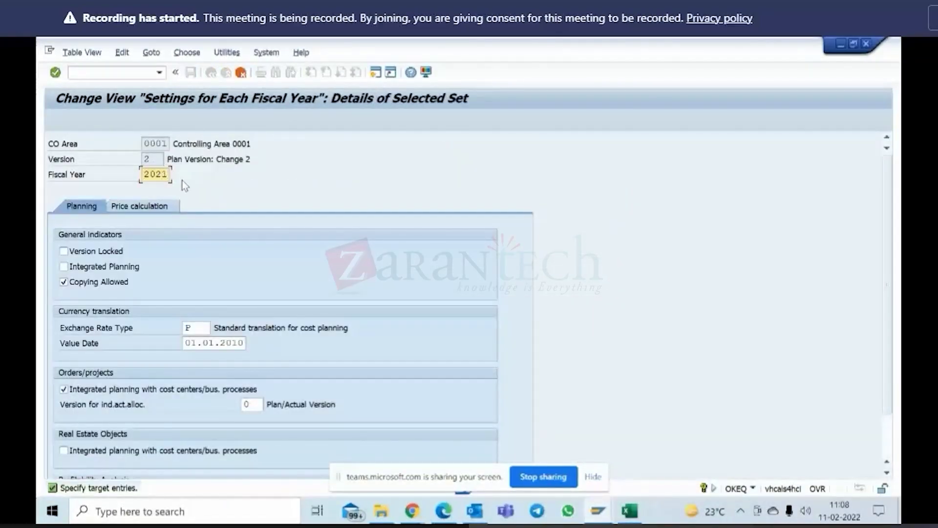
key("Return")
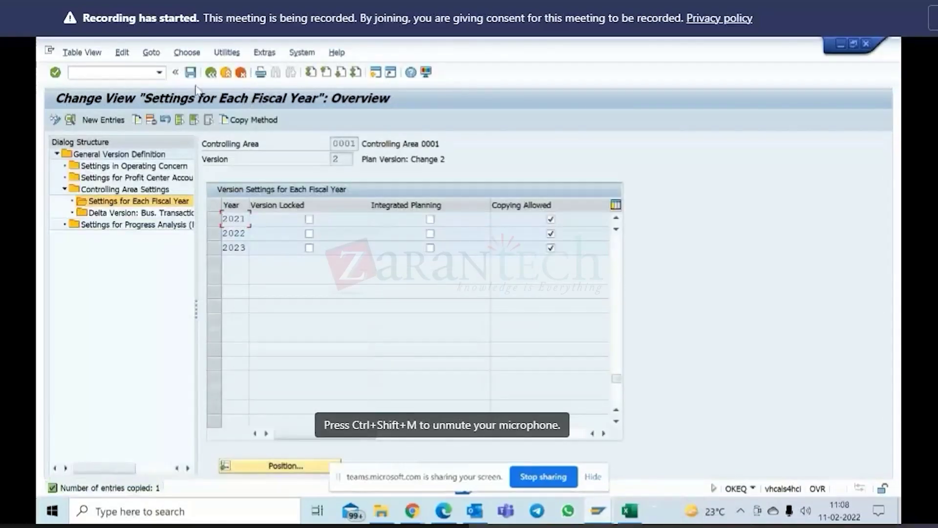
Step: Copy version 2's 2023 settings to fiscal year 2024 and save the entries
left_click(214, 248)
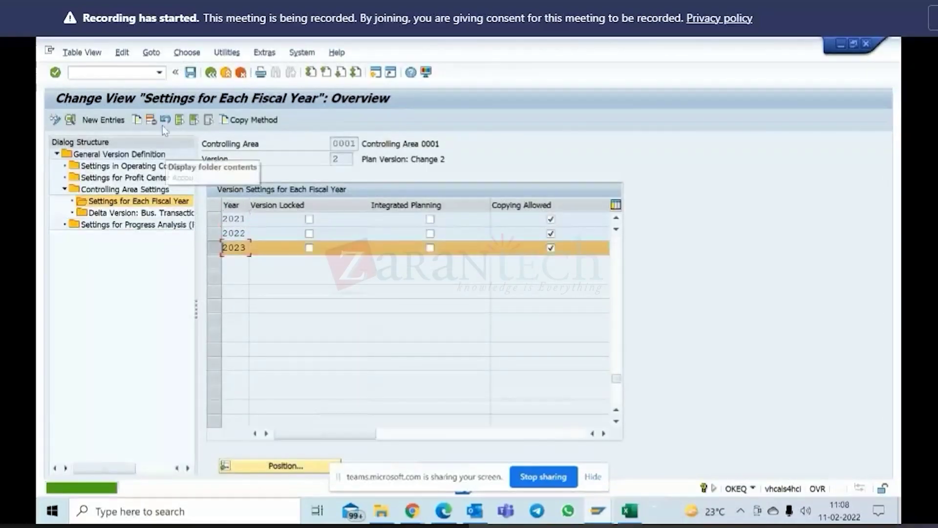
left_click(138, 120)
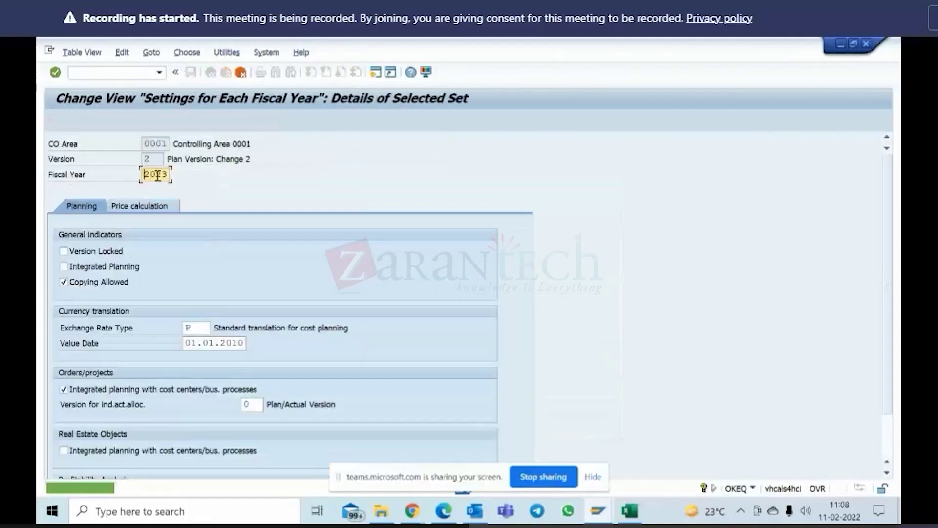
type("2024")
key("Return")
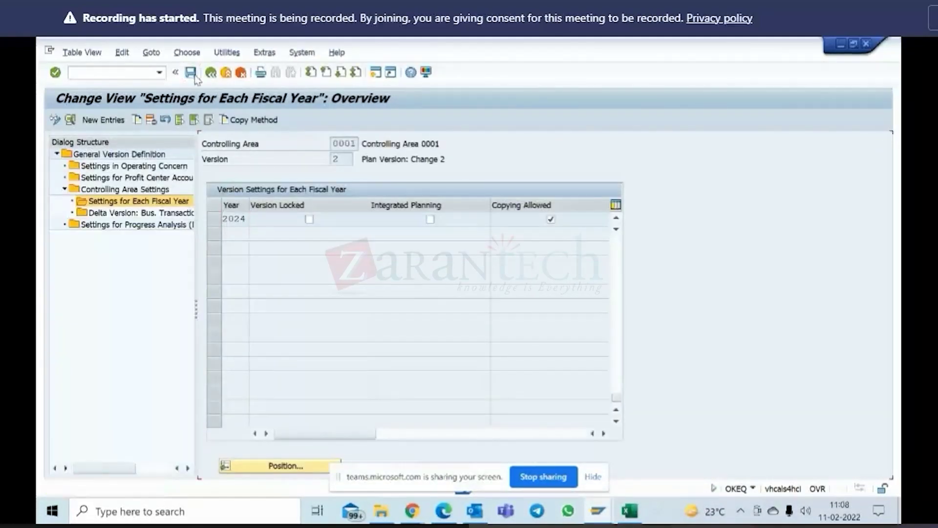
left_click(193, 73)
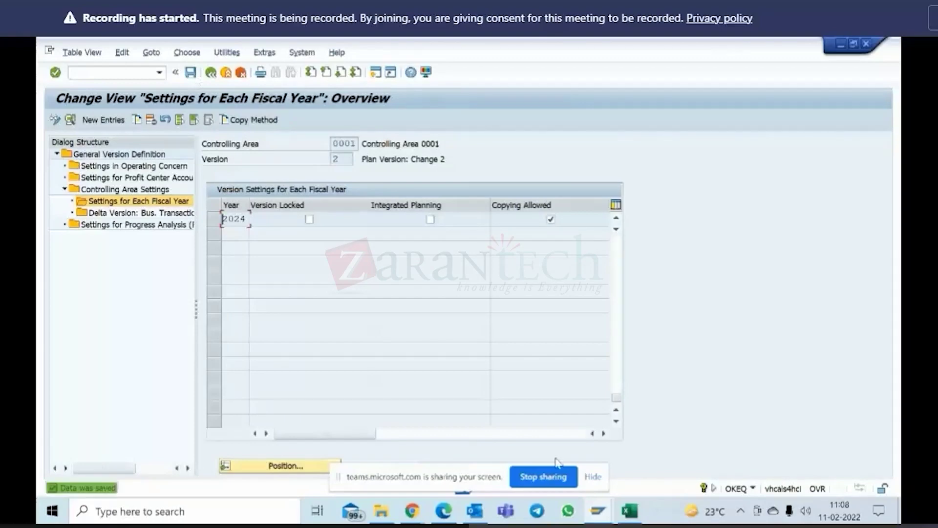
Step: Leave the version settings, return to the CJ40 session, clear the WBS element and try to open cost planning for project C-10051
left_click(229, 77)
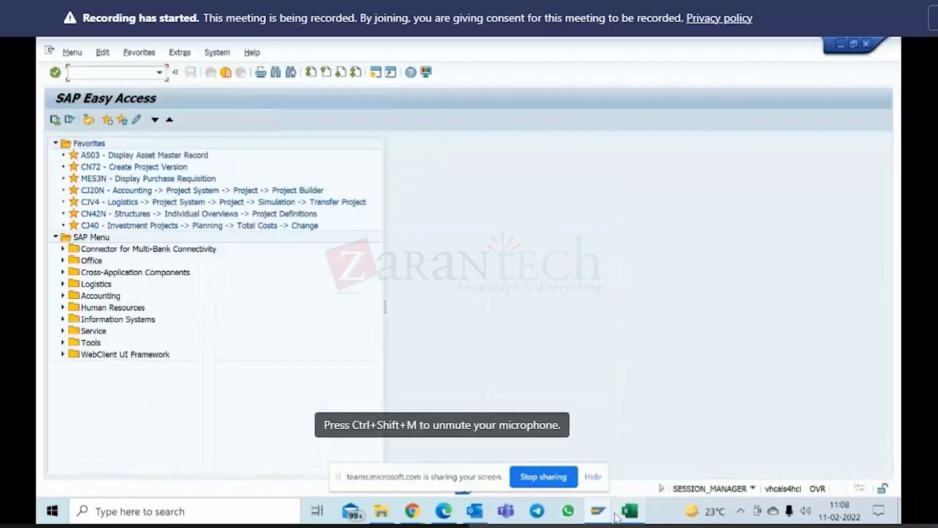
mouse_move(598, 511)
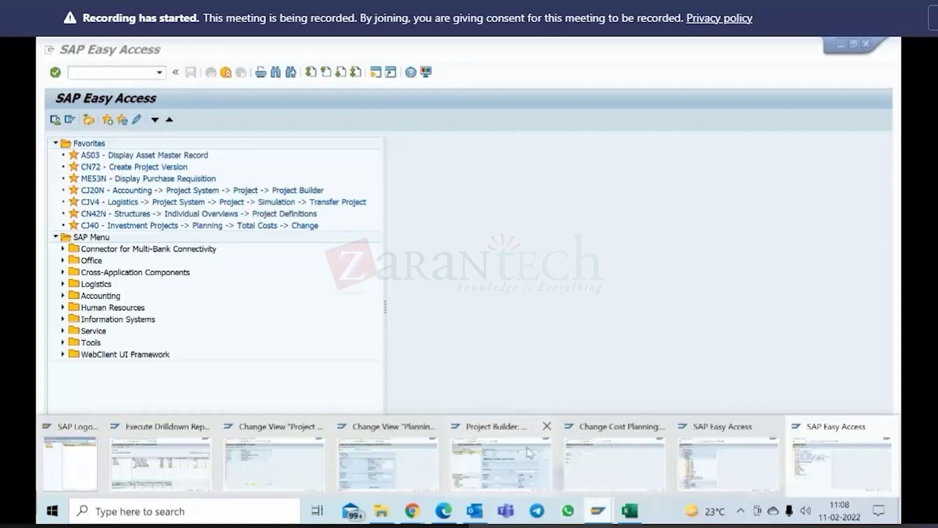
left_click(613, 462)
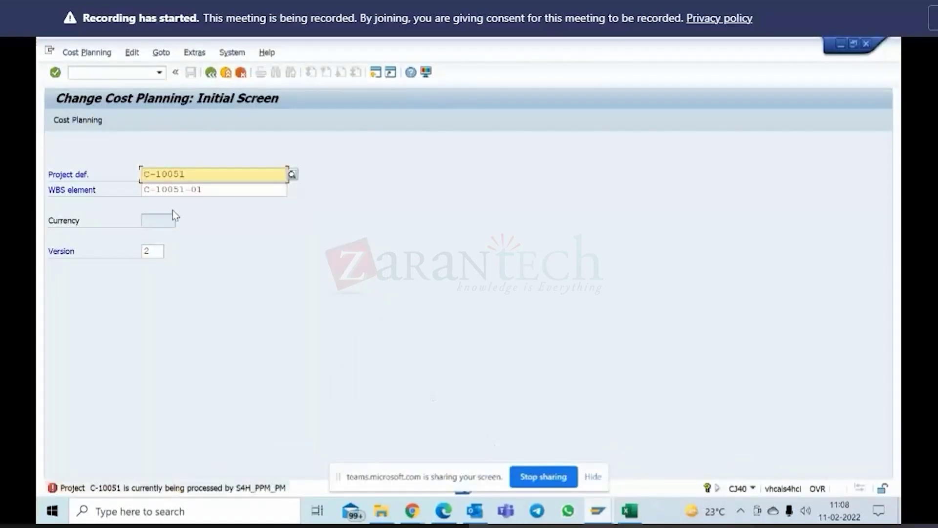
left_click(182, 189)
left_click_drag(181, 188, 118, 190)
key("Delete")
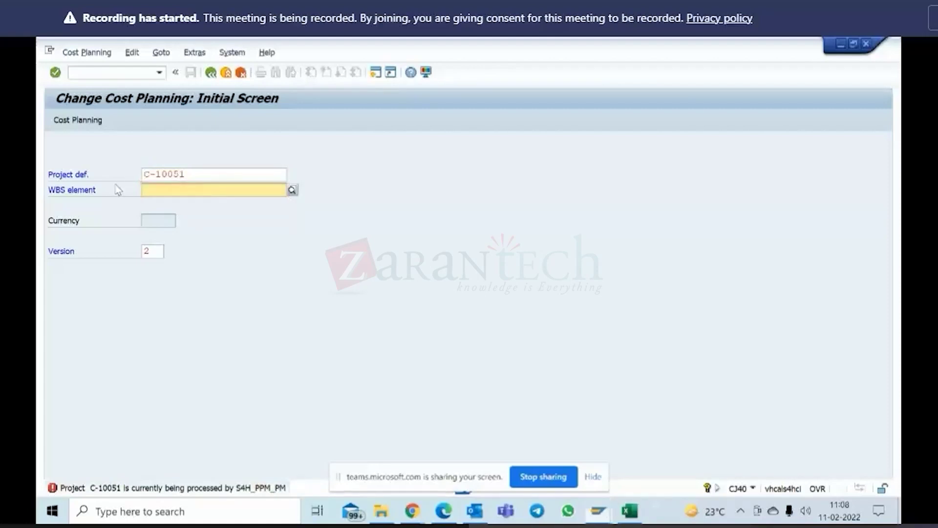
key("Return")
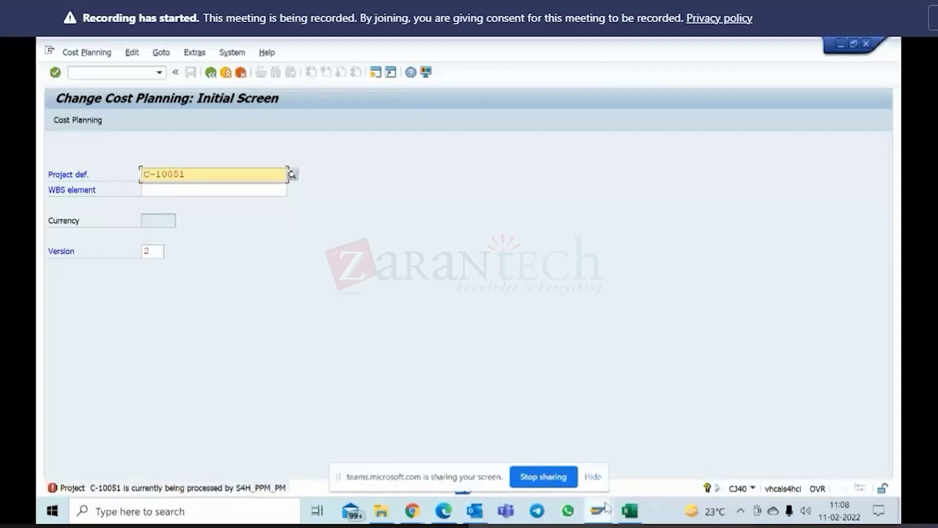
Step: Switch to the Project Builder session and save project C-10051, acknowledging the information message
left_click(598, 510)
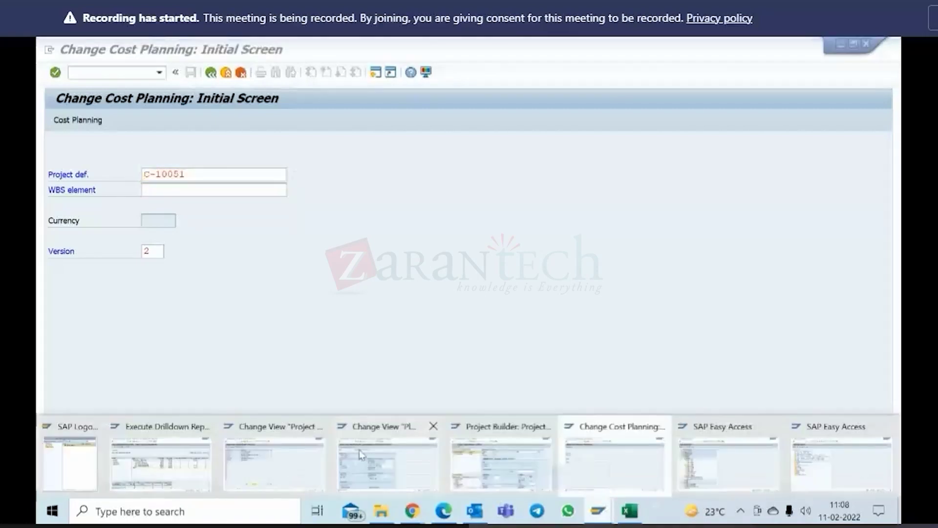
left_click(516, 466)
left_click(190, 72)
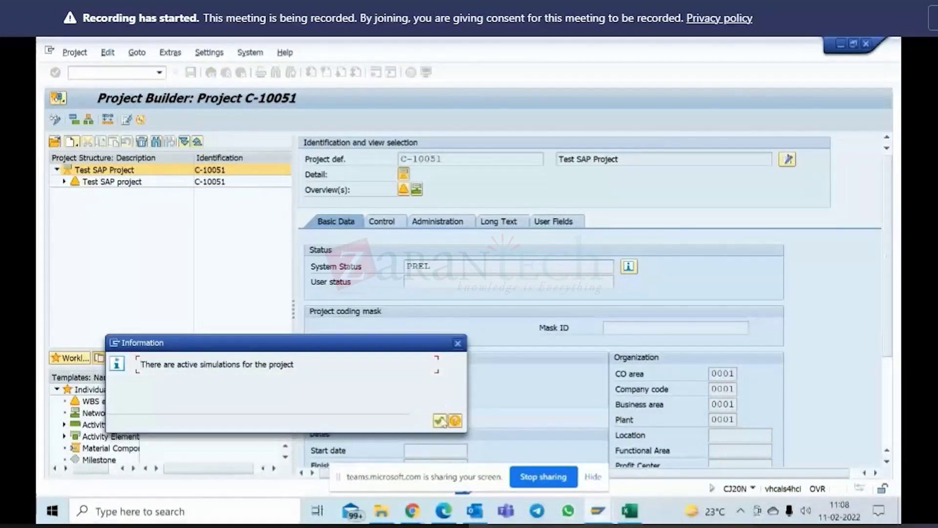
left_click(439, 420)
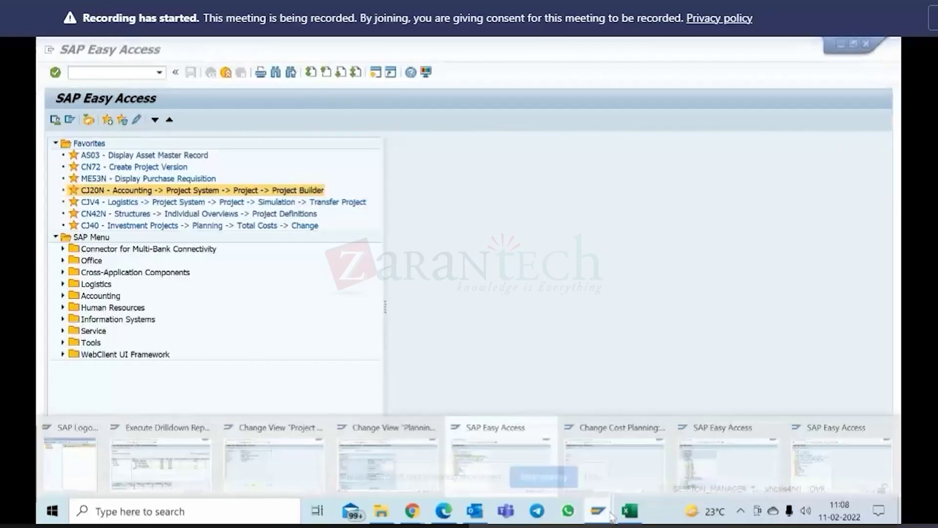
Step: Return to the CJ40 session and open version 2 cost planning for the whole project C-10051
left_click(640, 461)
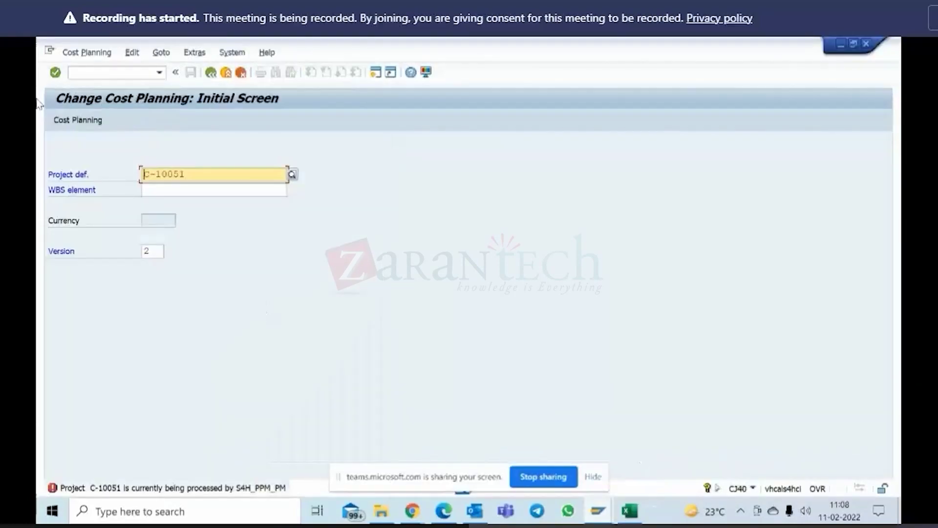
left_click(60, 125)
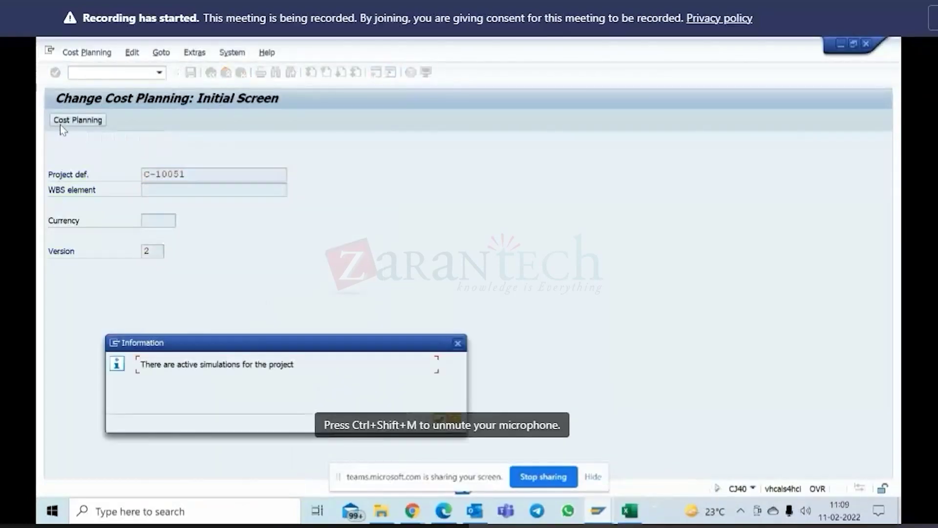
key("Return")
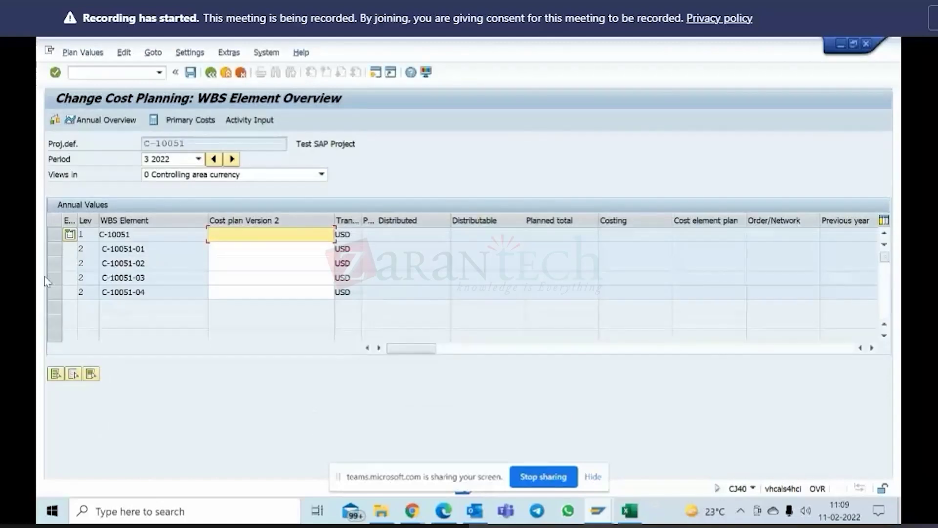
Step: Open primary cost planning for WBS element C-10051-01 and go to the total plan costs of cost element 400000
left_click(52, 250)
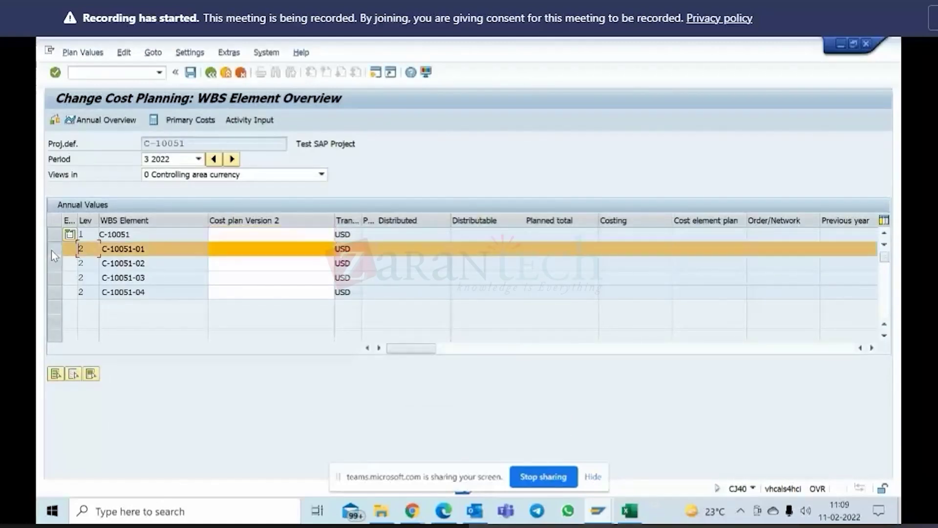
left_click(190, 122)
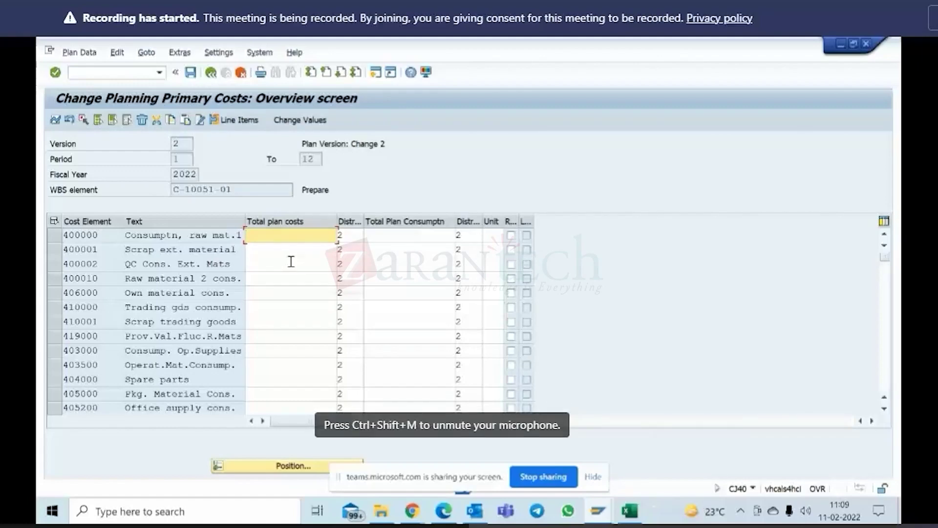
left_click(235, 191)
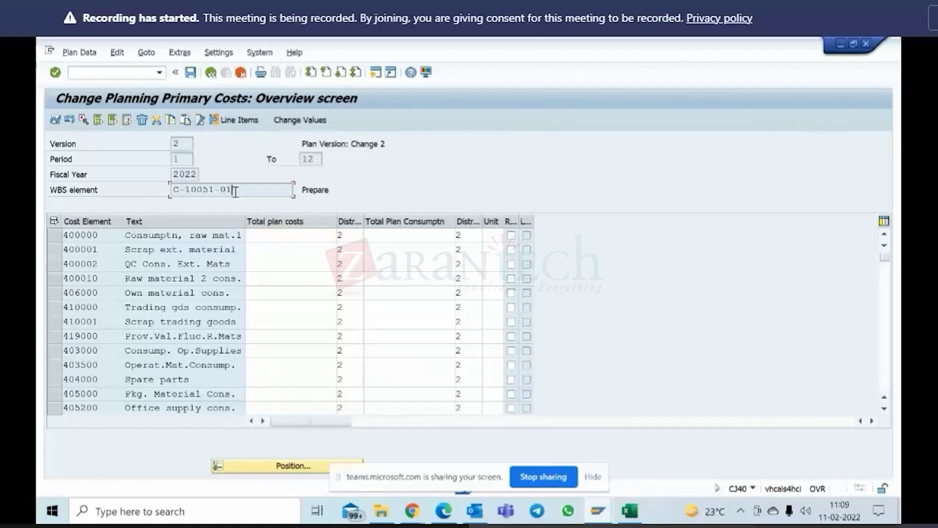
left_click(289, 235)
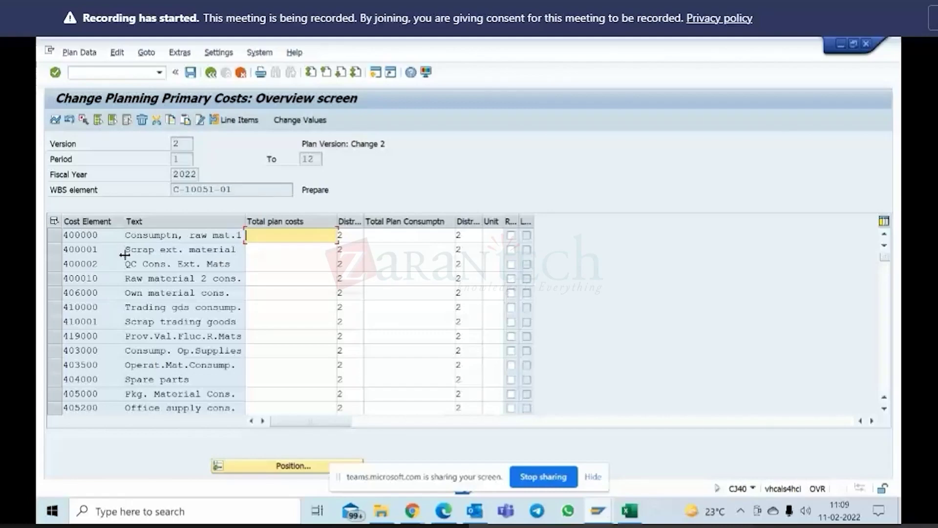
Step: In a free SAP session, run CJ41 and display the version 1 cost plan of project C-10051 without a WBS element restriction
mouse_move(604, 512)
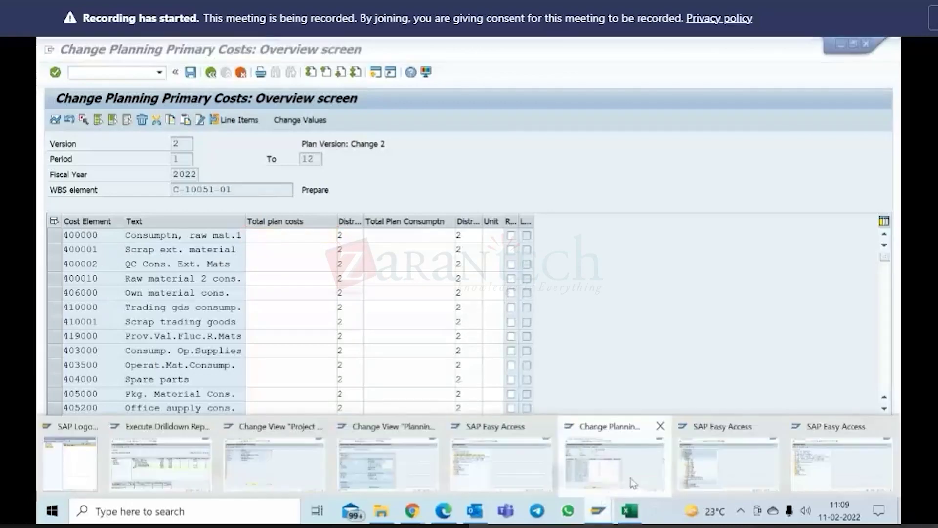
left_click(511, 475)
left_click(87, 71)
type("cj41")
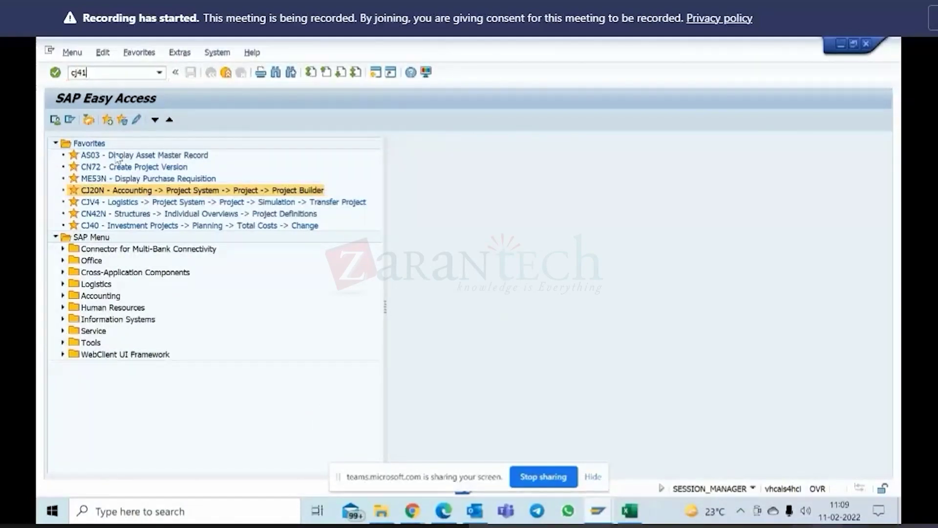
key("Return")
left_click_drag(214, 194, 124, 193)
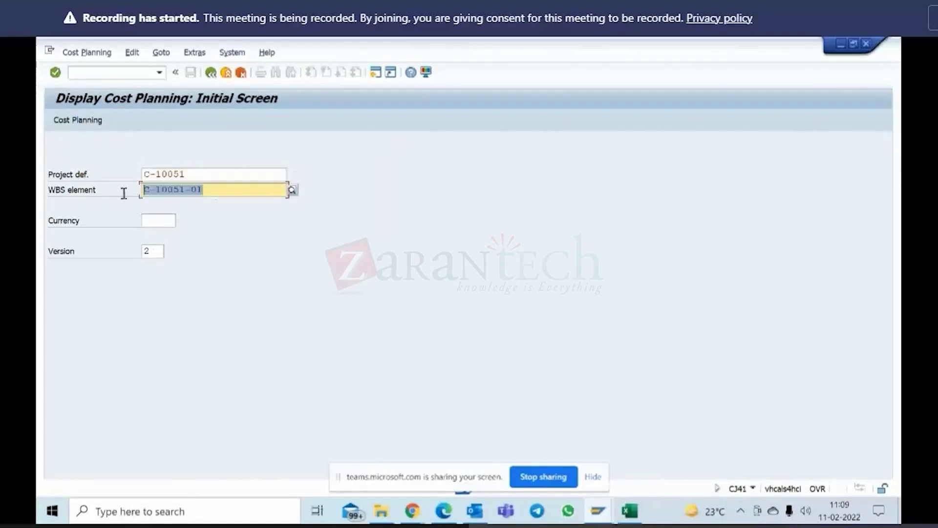
key("Delete")
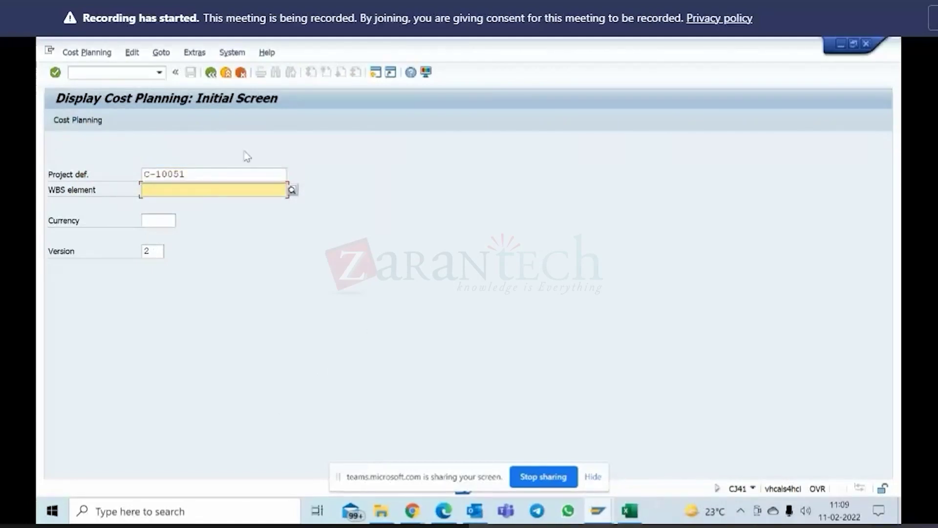
left_click(146, 252)
type("1")
key("Return")
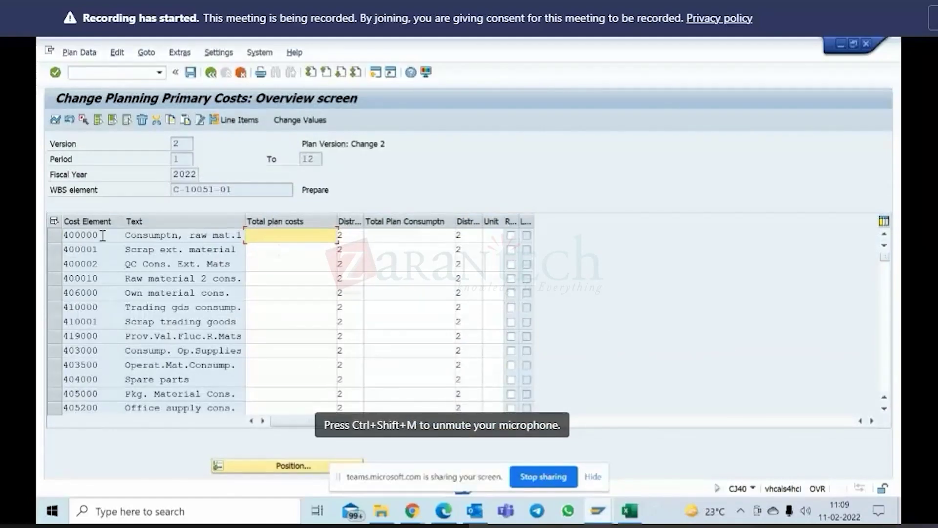
Step: Compare cost element 400000 in version 2 primary cost planning with the version 1 cost plan for period 2022
left_click(78, 237)
double_click(78, 237)
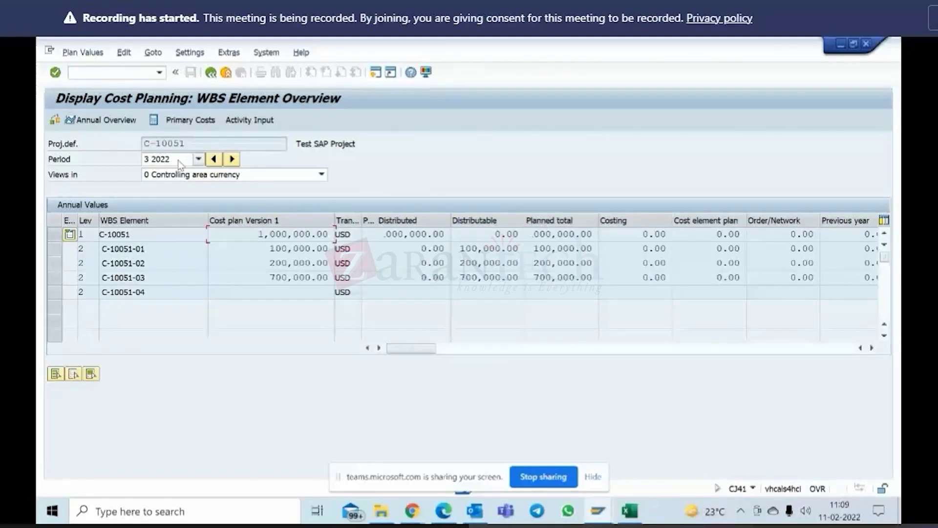
left_click(180, 162)
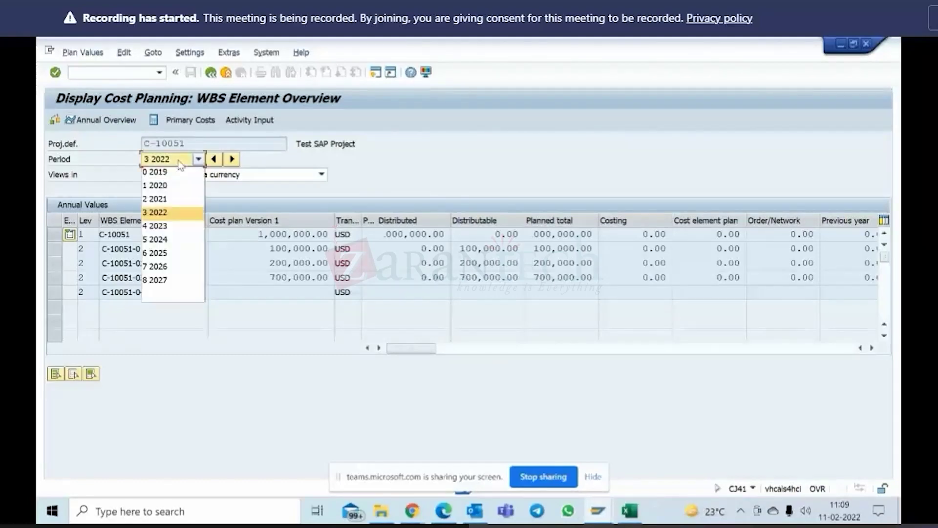
left_click(162, 212)
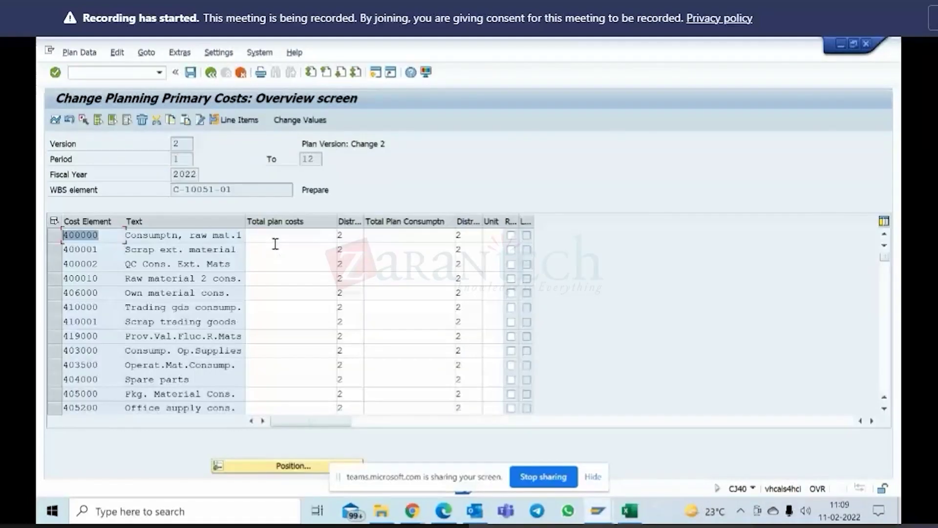
Step: Enter total plan costs of 90000 for cost element 400000 on WBS element C-10051-01, checking the version 1 plan for reference
left_click(276, 249)
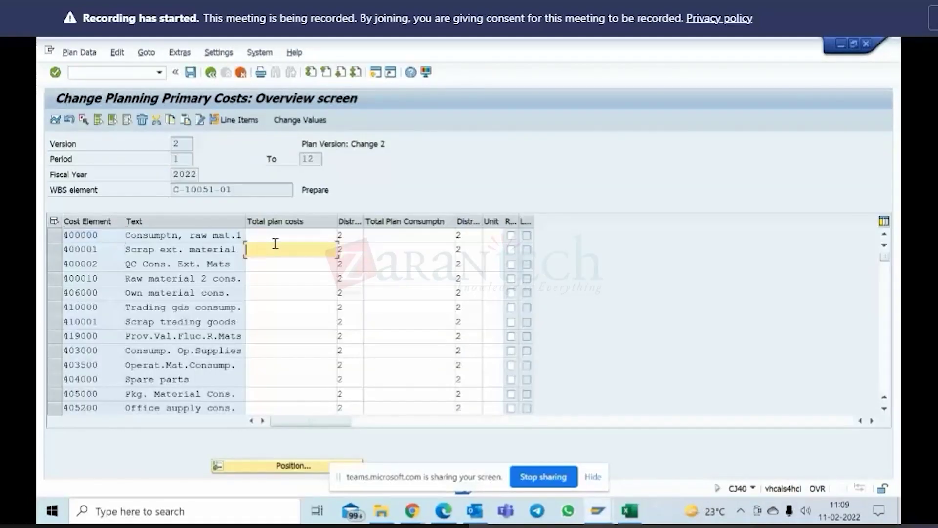
left_click(281, 235)
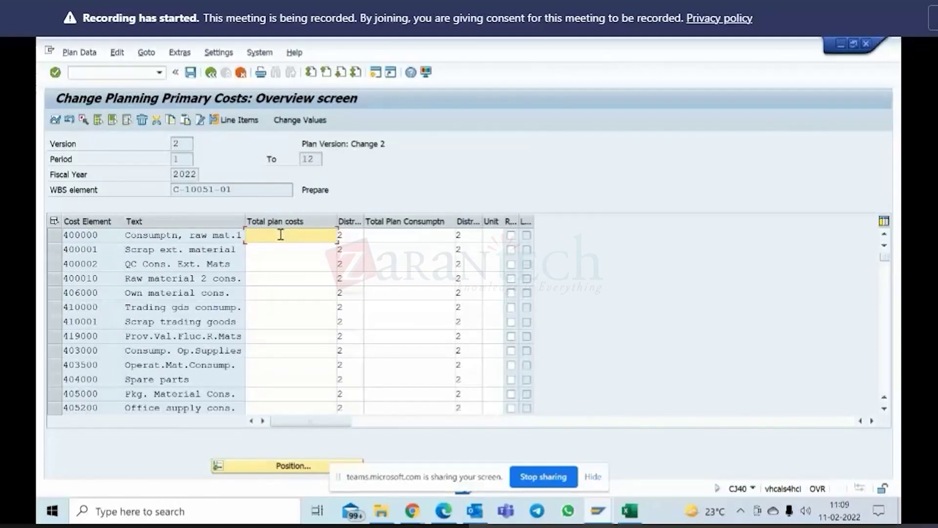
type("50000")
key("alt+Tab")
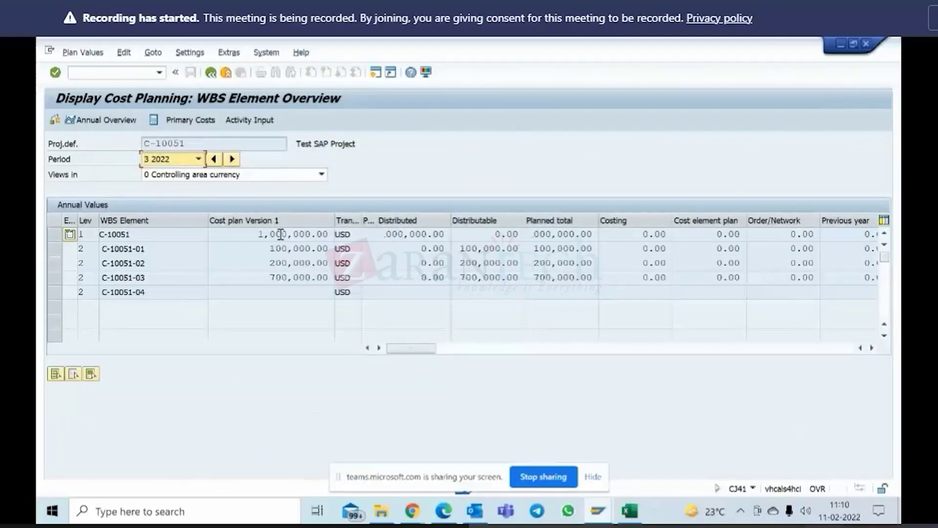
key("alt+Tab")
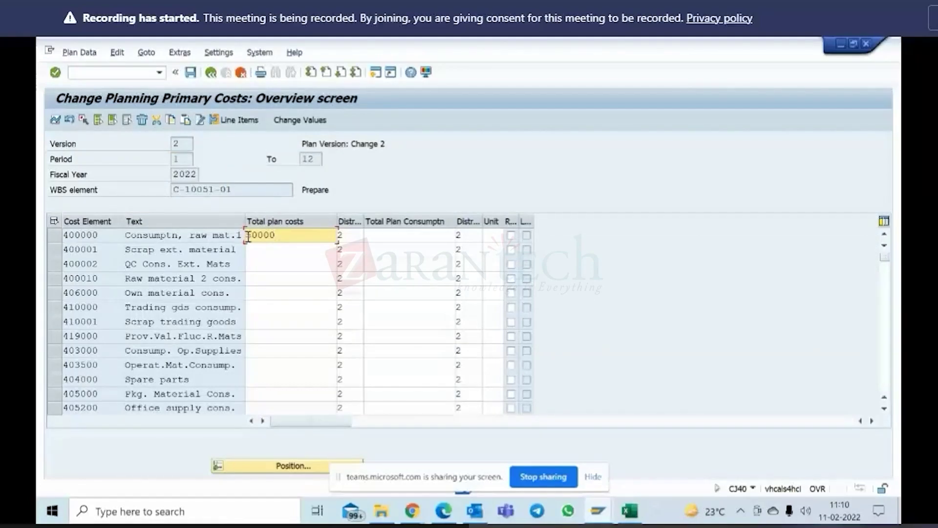
type("9")
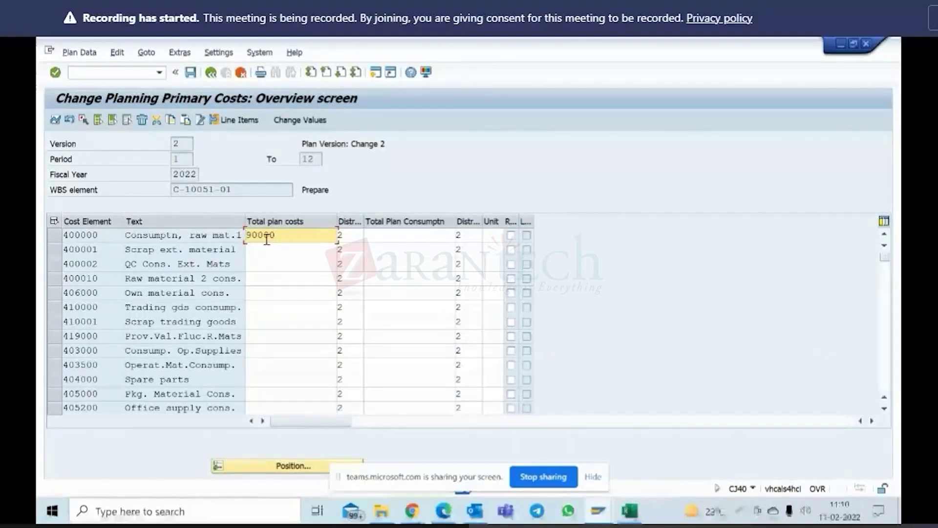
key("Return")
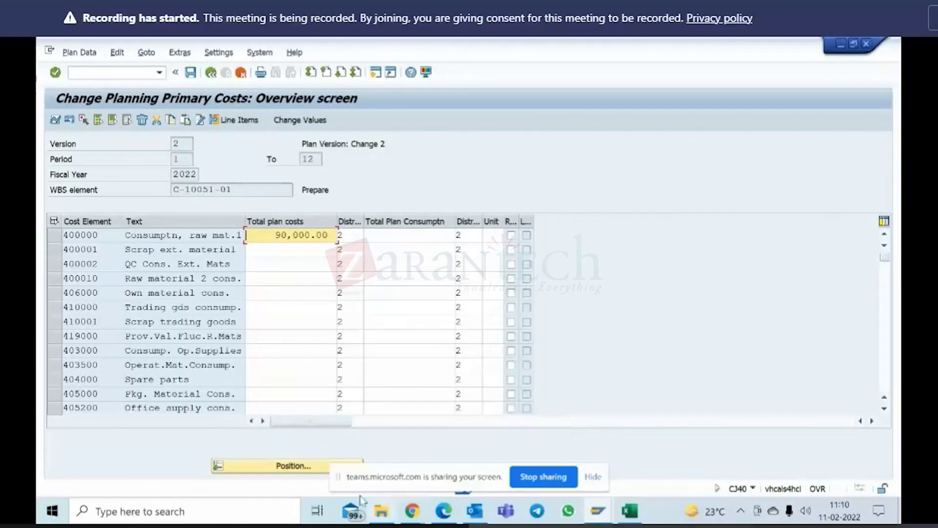
Step: Open the period screen for cost element 400000 to view its 2022 monthly cost distribution
left_click(197, 176)
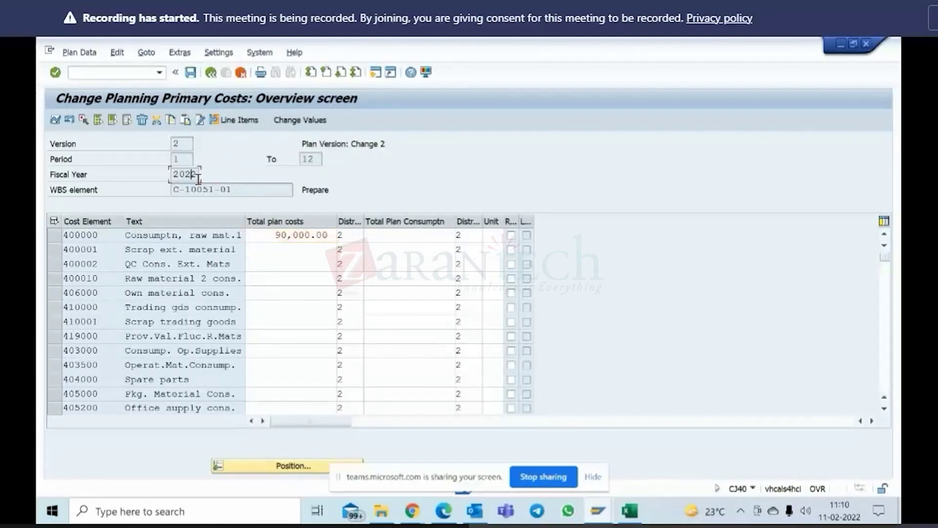
left_click(55, 236)
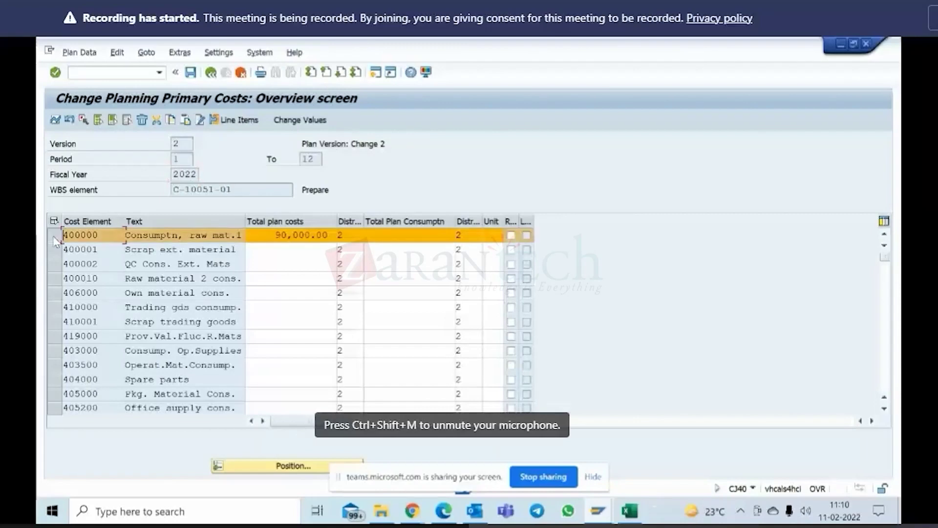
left_click(56, 120)
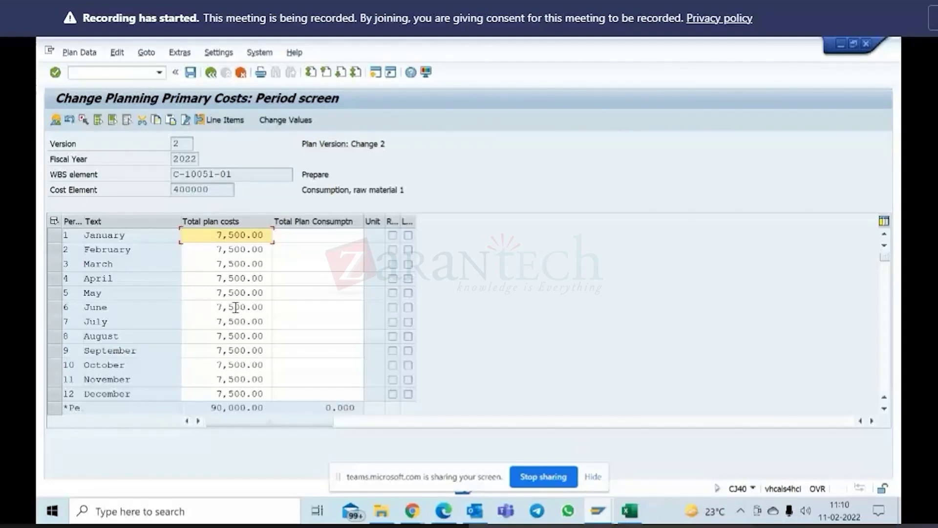
Step: Clear the January total plan costs for cost element 400000
left_click_drag(218, 235, 291, 235)
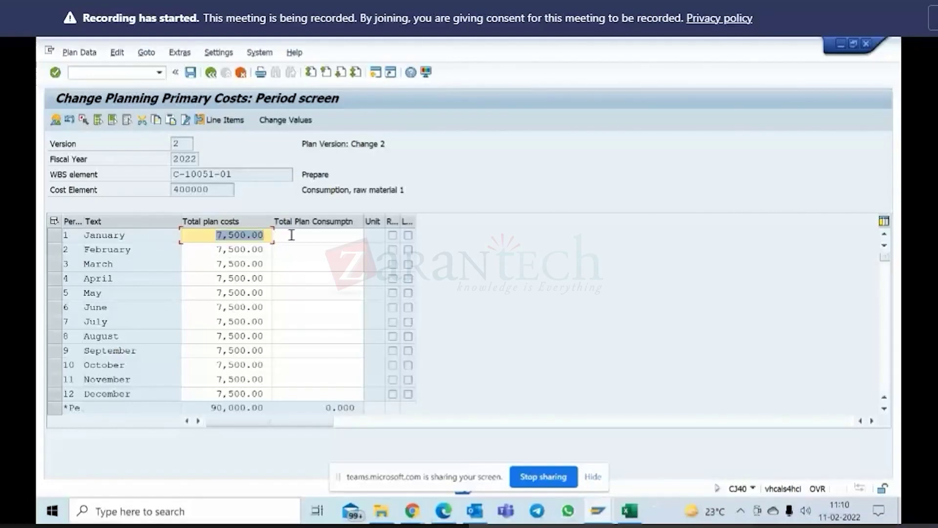
key("BackSpace")
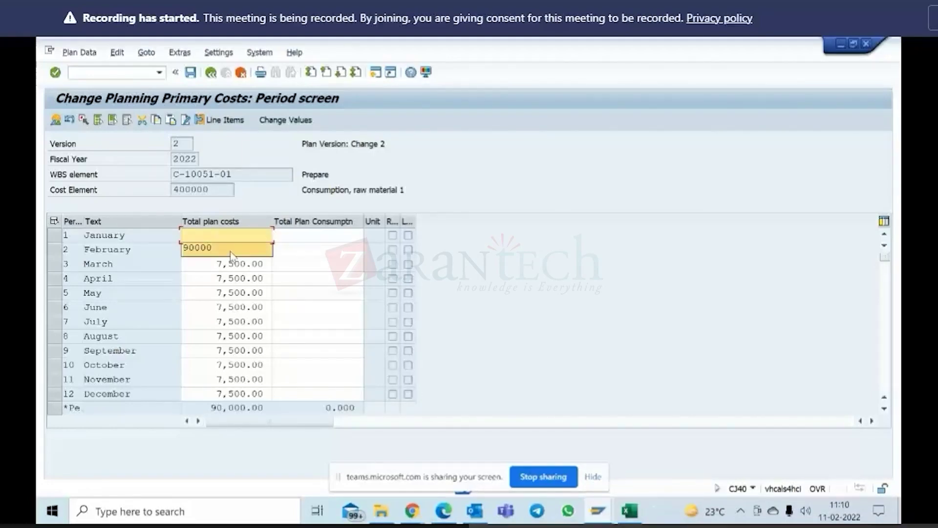
left_click(341, 248)
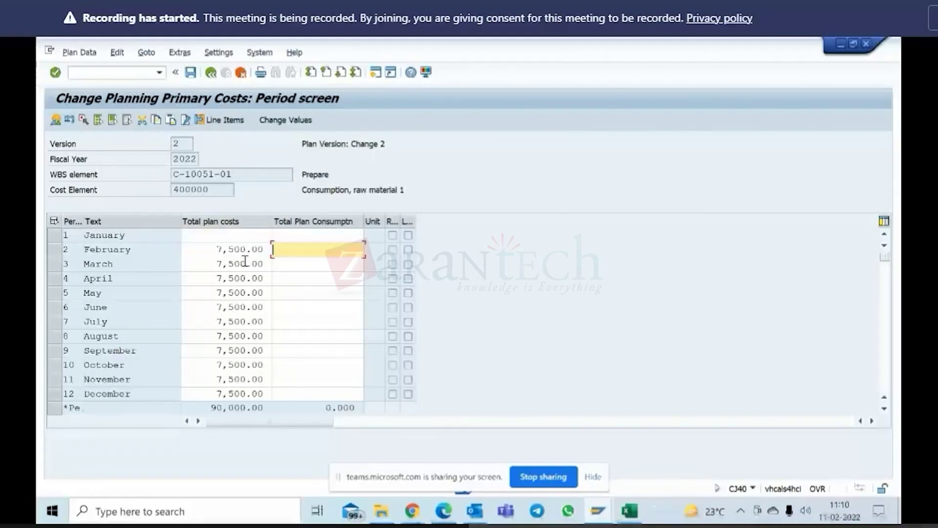
Step: Set the February total plan costs of cost element 400000 to 12,500
left_click(217, 249)
type("9")
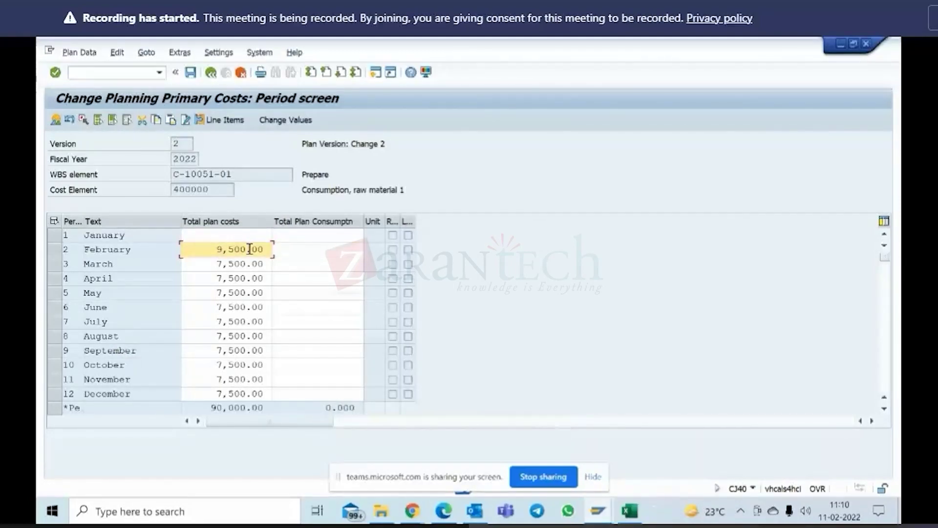
type("12,5")
Step: Clear the total plan costs for all months from June through December
left_click_drag(217, 393, 352, 389)
key("Delete")
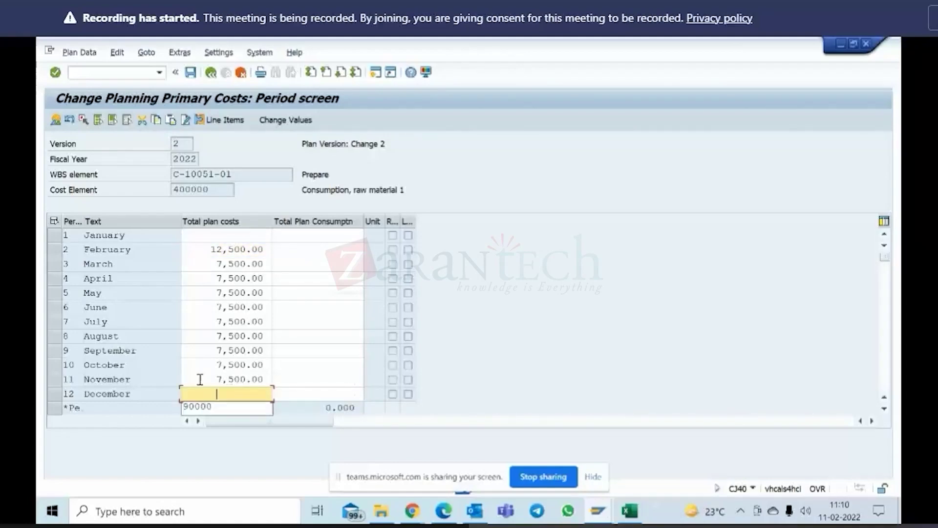
left_click_drag(199, 380, 258, 374)
key("Delete")
left_click(215, 367)
key("Delete")
left_click(214, 350)
key("Delete")
left_click_drag(204, 336, 252, 307)
key("Delete")
key("Delete")
key("Delete")
Step: Set the total plan costs to 30,000 for February and 60,000 for March
left_click(216, 251)
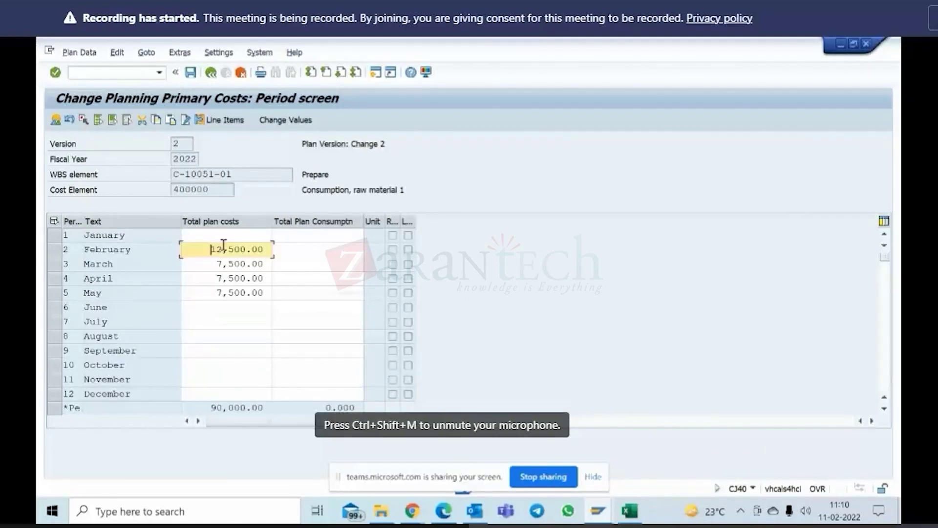
type("30")
left_click(234, 248)
key("Left")
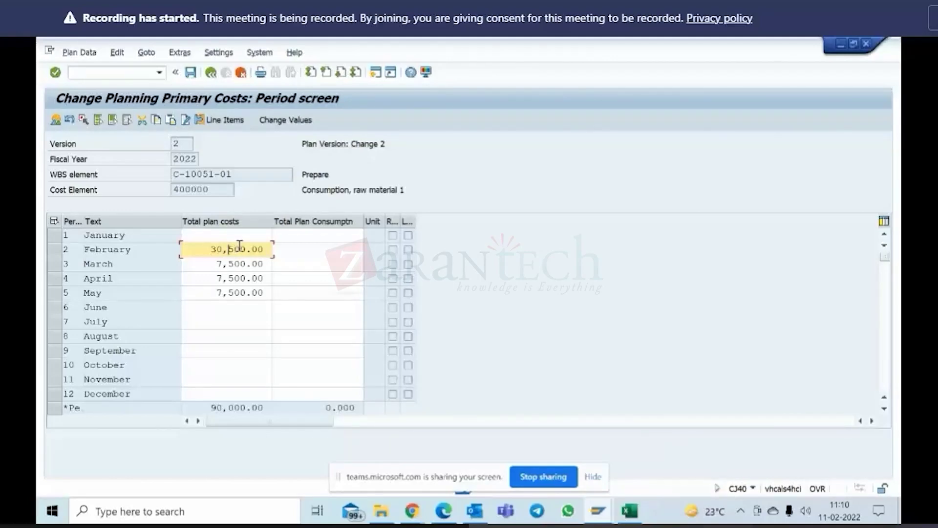
type("000")
left_click(207, 265)
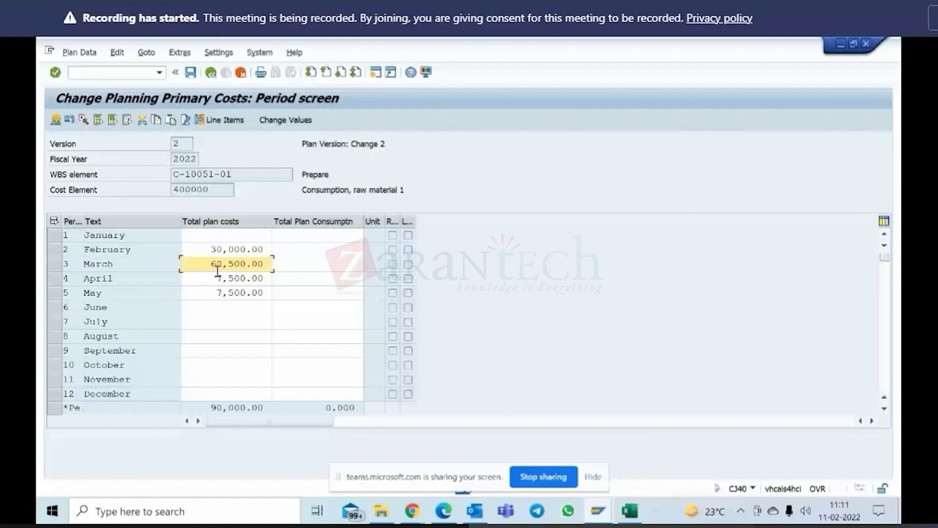
type("0")
Step: Clear the total plan costs for April and May
left_click_drag(219, 278, 284, 276)
key("Delete")
left_click(310, 295)
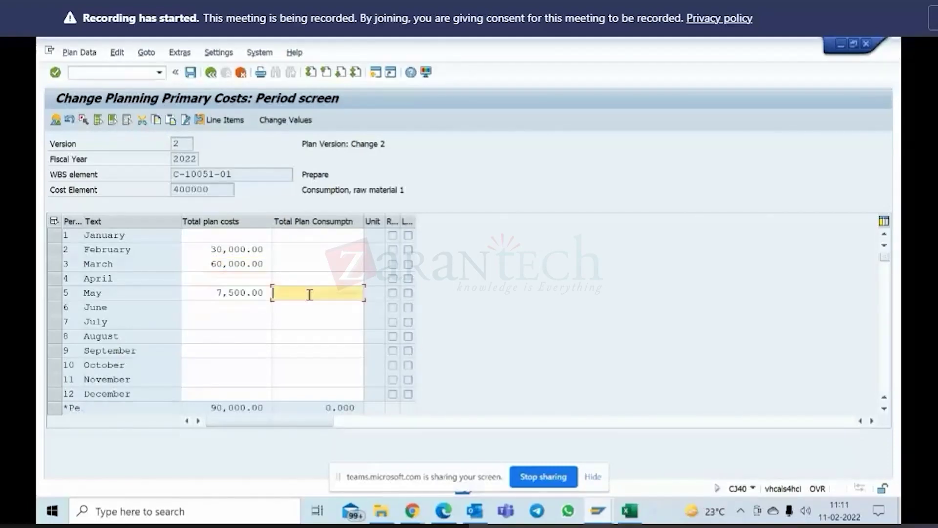
left_click_drag(210, 293, 283, 293)
key("Delete")
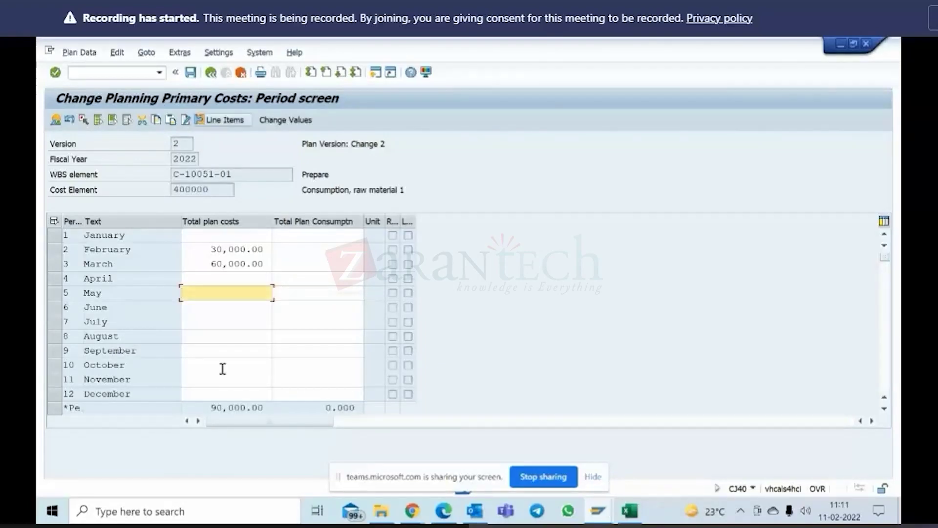
Step: Save the period values and reopen primary cost planning for WBS element C-10051-01 at cost element 400000
left_click(192, 73)
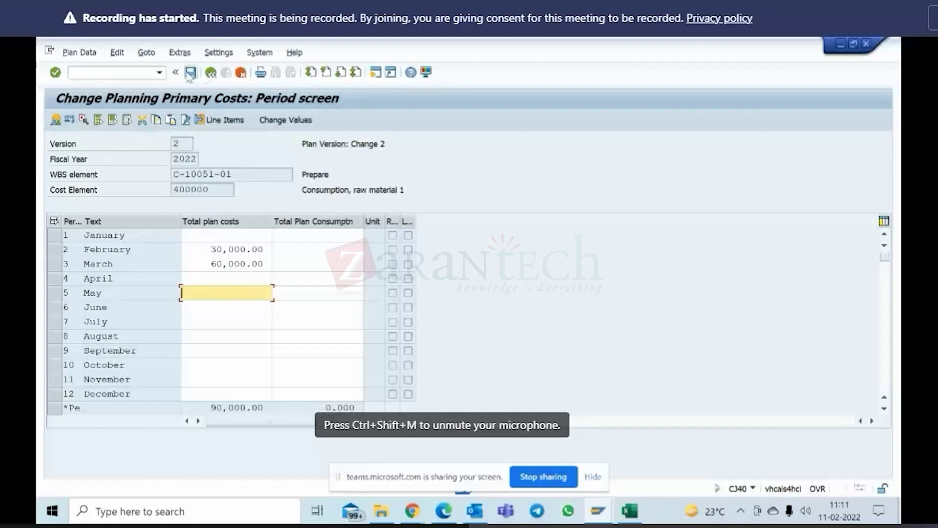
left_click(212, 74)
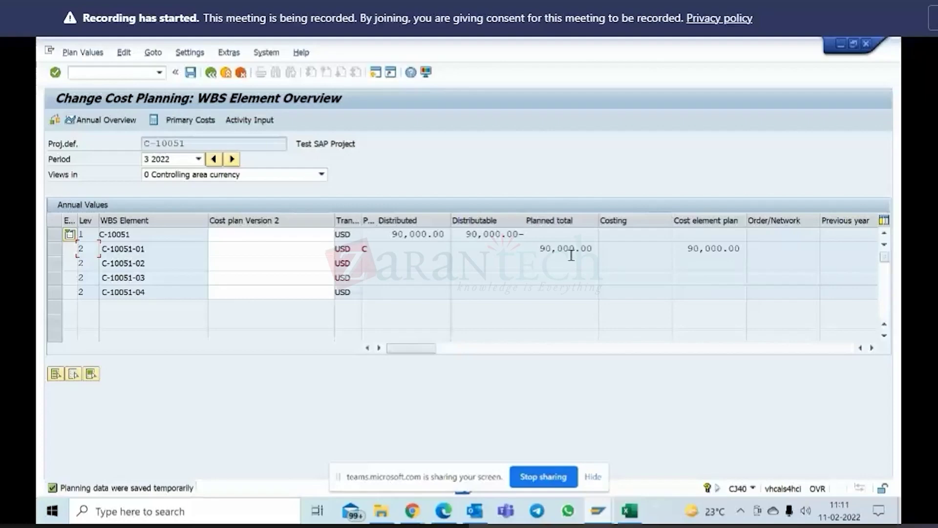
left_click(50, 250)
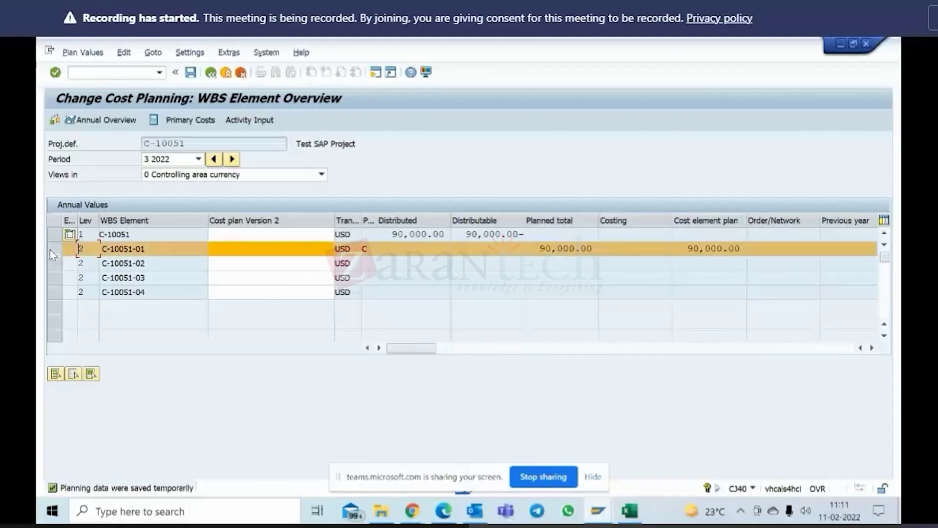
left_click(197, 121)
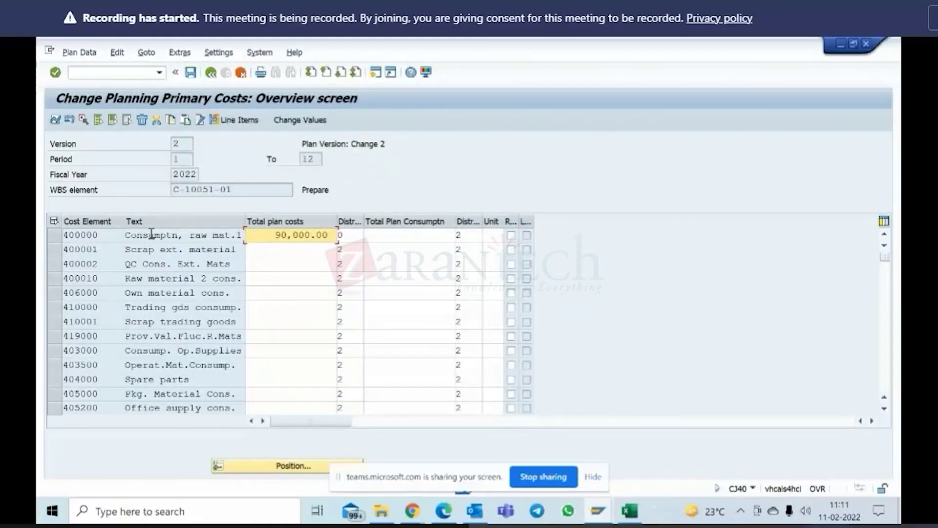
left_click_drag(166, 234, 194, 233)
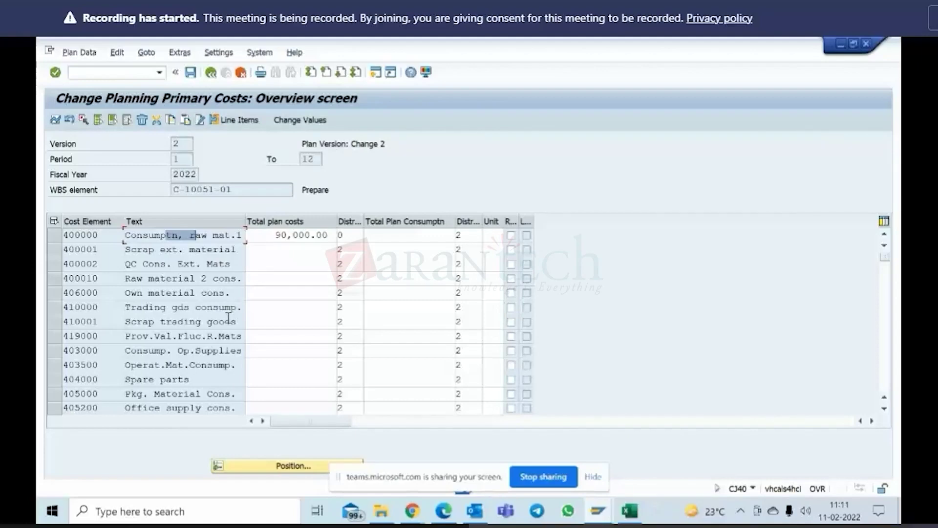
Step: Enter total plan costs of 15,000 for cost element 415000, External proc. costs, under WBS element C-10051-01
scroll(228, 318, "down", 3)
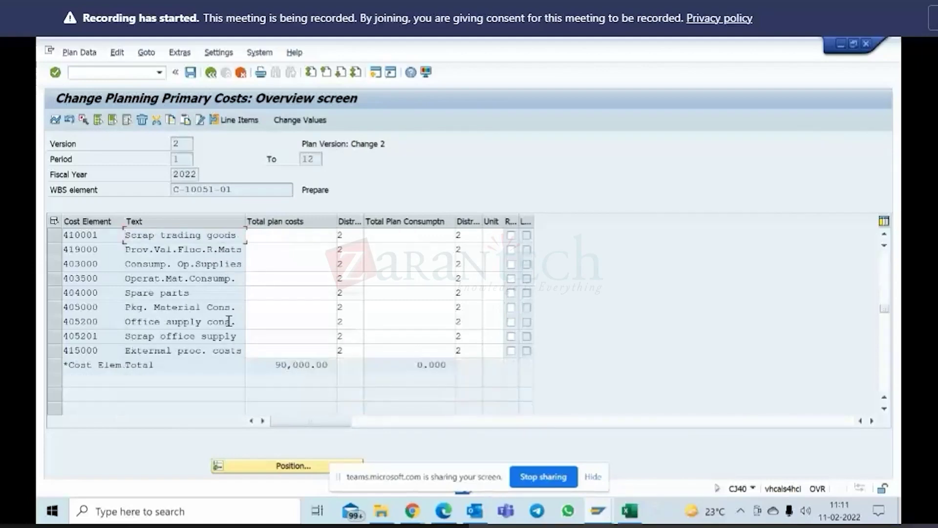
left_click_drag(87, 350, 63, 350)
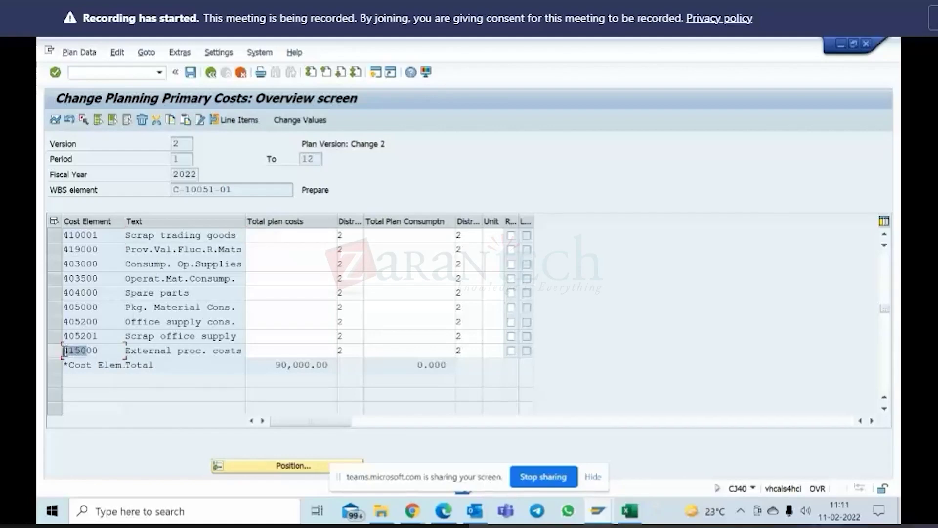
left_click(295, 351)
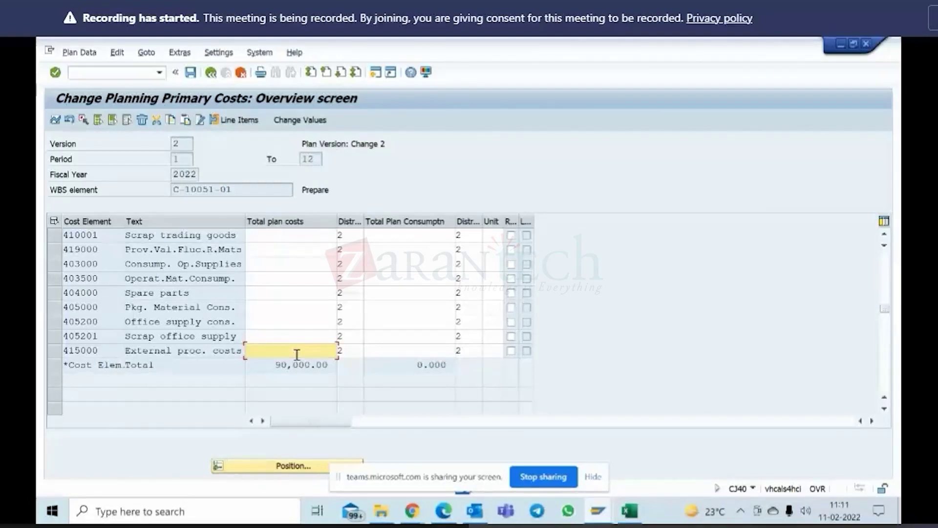
type("15,")
type("000")
key("Return")
Step: Open the period breakdown of cost element 415000, External proc. costs
scroll(302, 300, "up", 1)
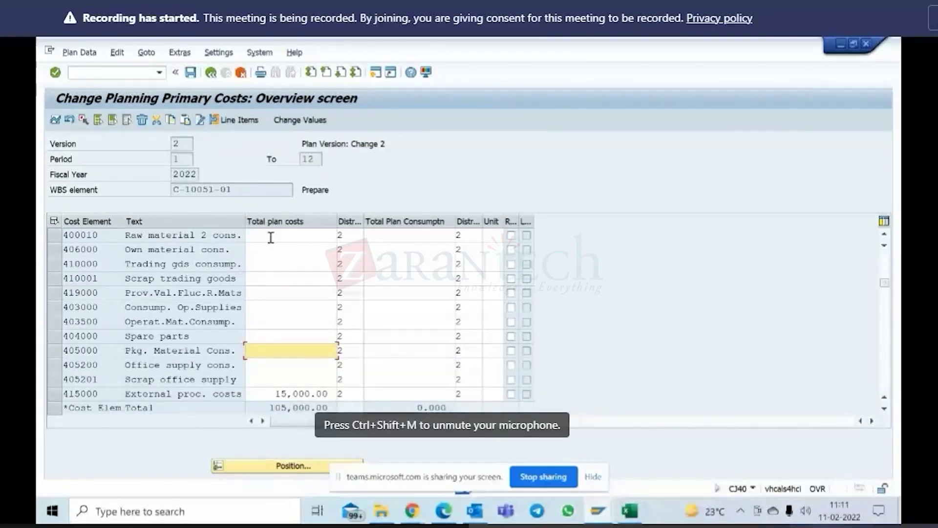
scroll(270, 237, "up", 1)
scroll(288, 266, "down", 2)
left_click(55, 351)
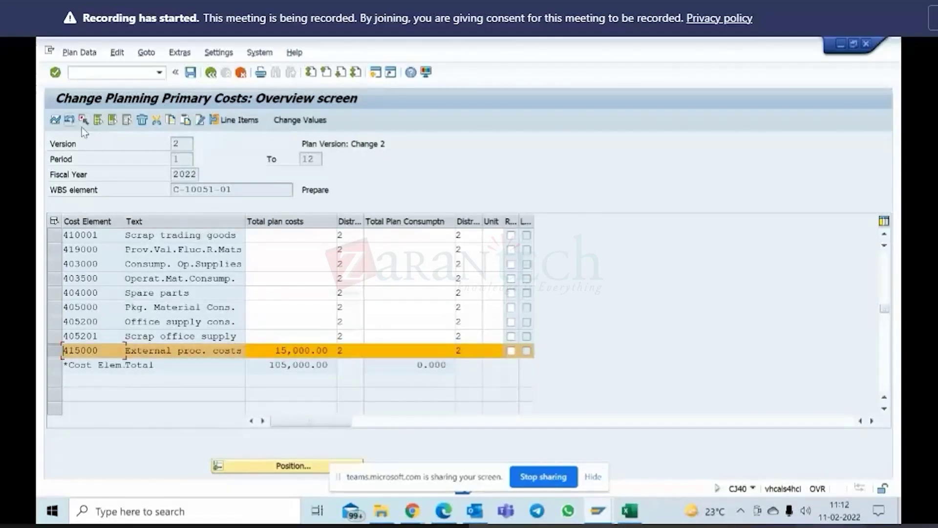
left_click(55, 120)
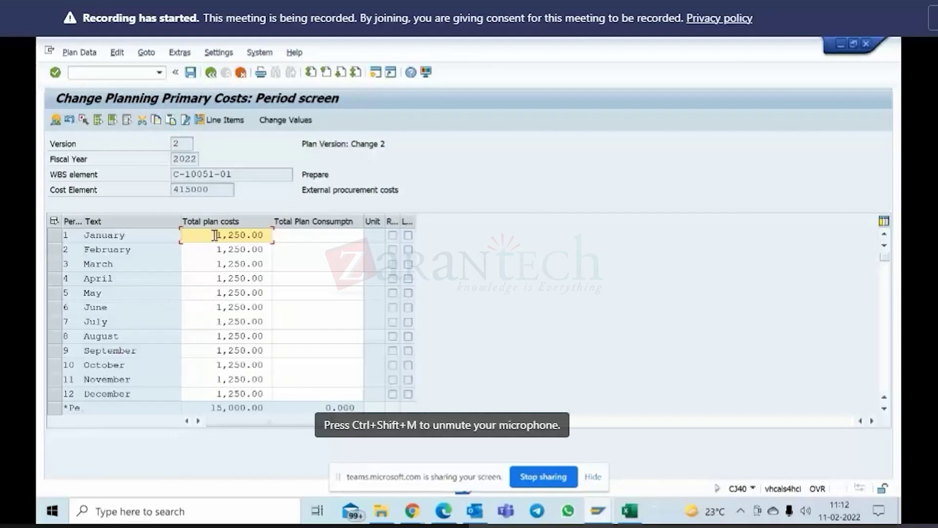
Step: Clear the monthly total plan costs of cost element 415000 from January through December
left_click_drag(215, 235, 299, 237)
key("BackSpace")
left_click(337, 265)
left_click_drag(208, 252, 288, 255)
key("BackSpace")
left_click(341, 275)
left_click_drag(202, 264, 297, 275)
key("BackSpace")
left_click(298, 277)
double_click(235, 278)
key("BackSpace")
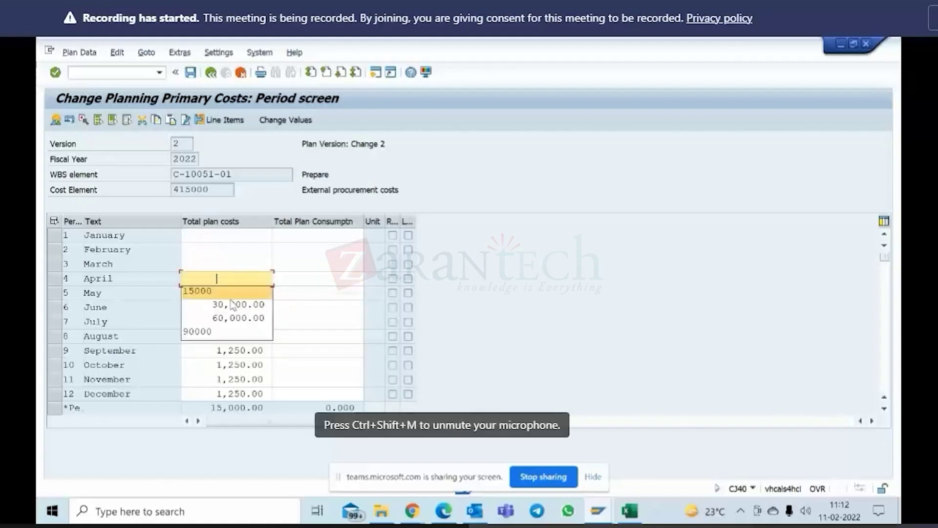
left_click(350, 295)
left_click_drag(199, 294, 289, 294)
key("BackSpace")
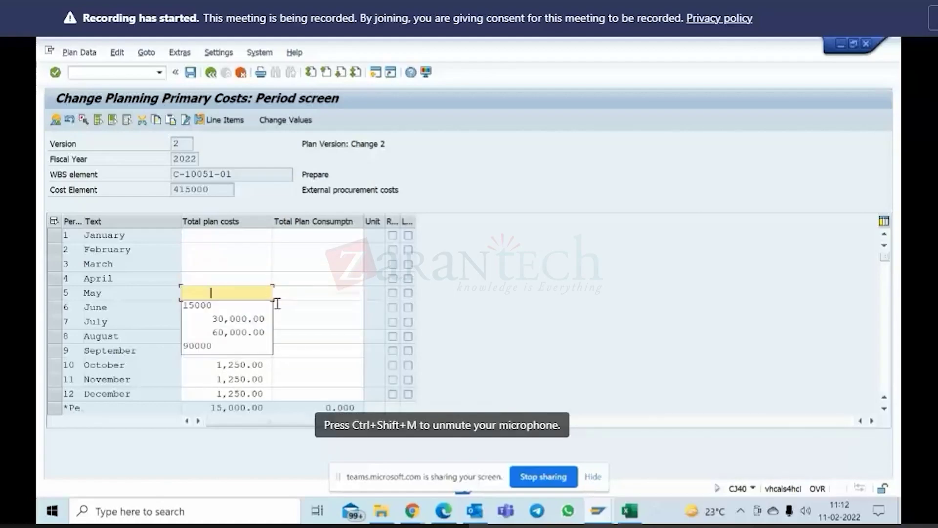
left_click(335, 308)
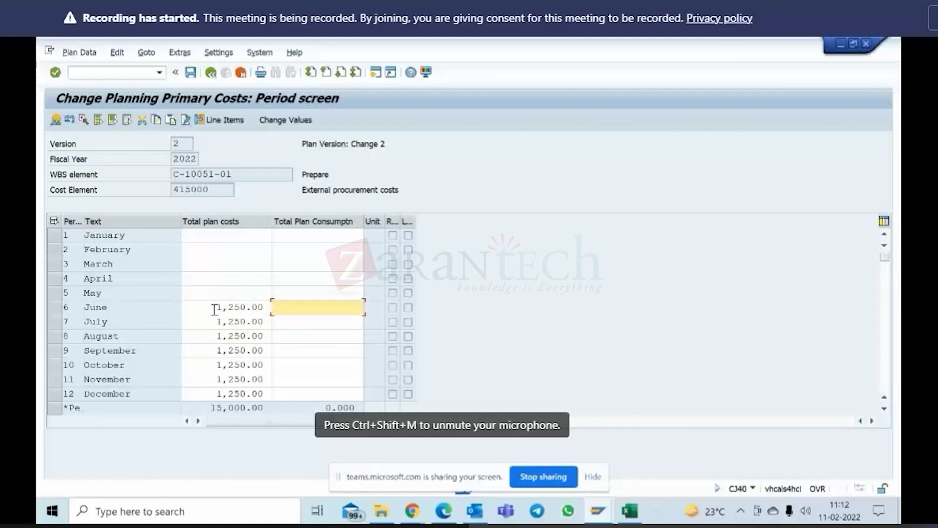
left_click_drag(214, 309, 287, 308)
key("BackSpace")
left_click_drag(201, 323, 291, 322)
key("BackSpace")
left_click(329, 348)
left_click_drag(213, 337, 298, 334)
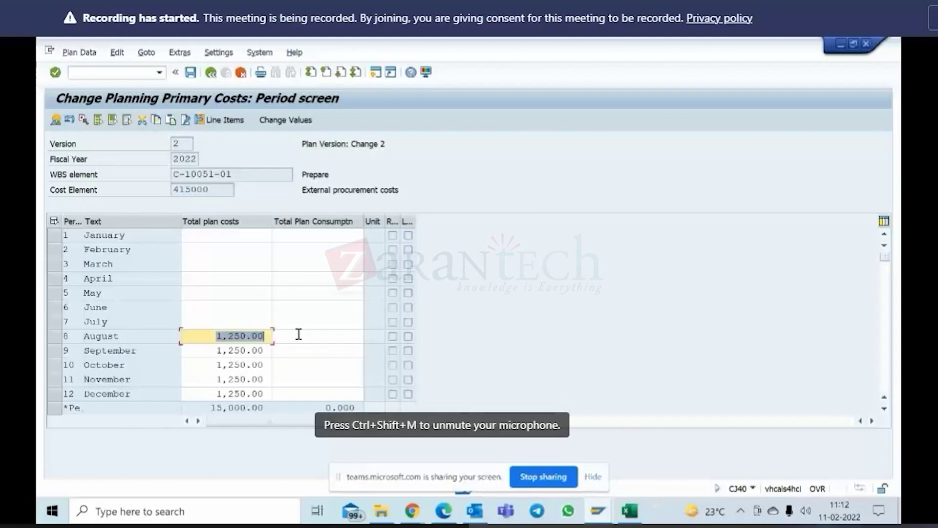
key("BackSpace")
left_click(342, 336)
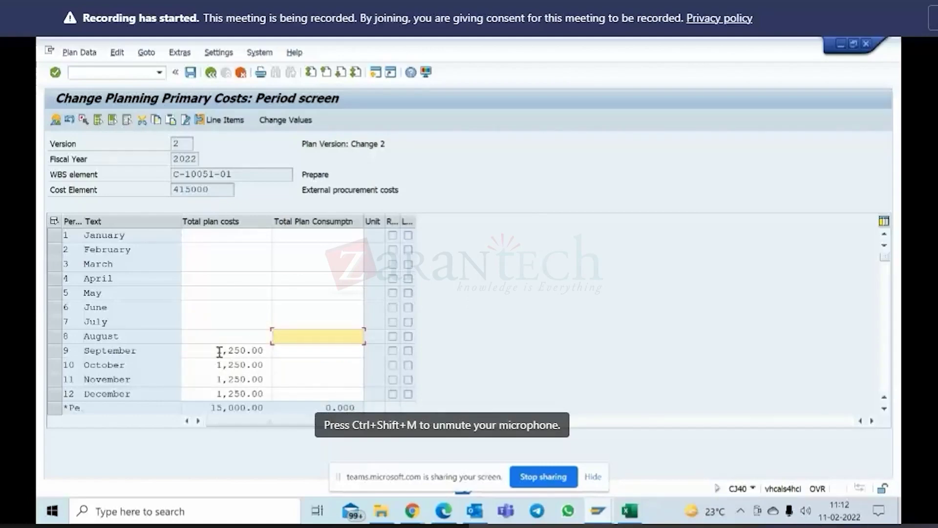
left_click_drag(218, 352, 289, 350)
key("Delete")
left_click_drag(218, 364, 279, 365)
key("Delete")
left_click_drag(214, 379, 281, 378)
key("Delete")
left_click_drag(215, 396, 281, 393)
key("Delete")
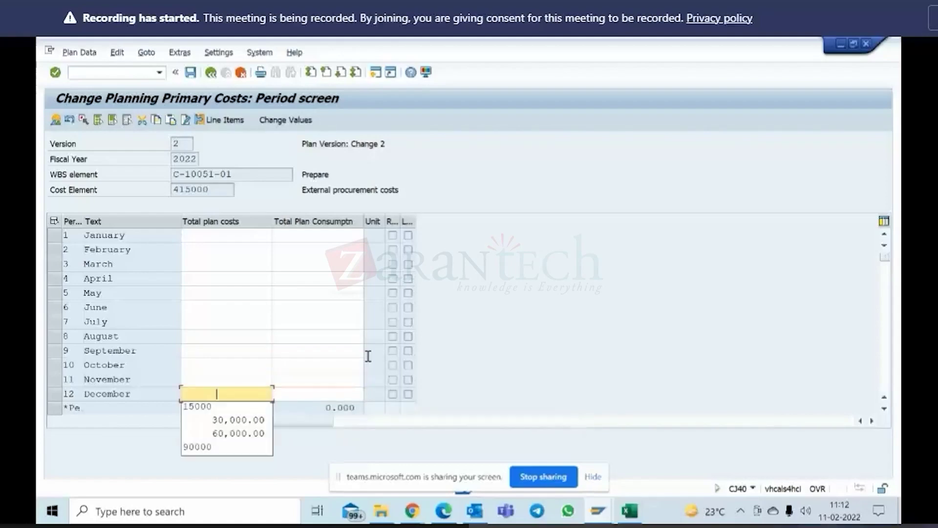
Step: Set the total plan costs to 10,000 for May and 5,000 for June, and save the primary cost planning
left_click(367, 355)
left_click(329, 338)
left_click(246, 292)
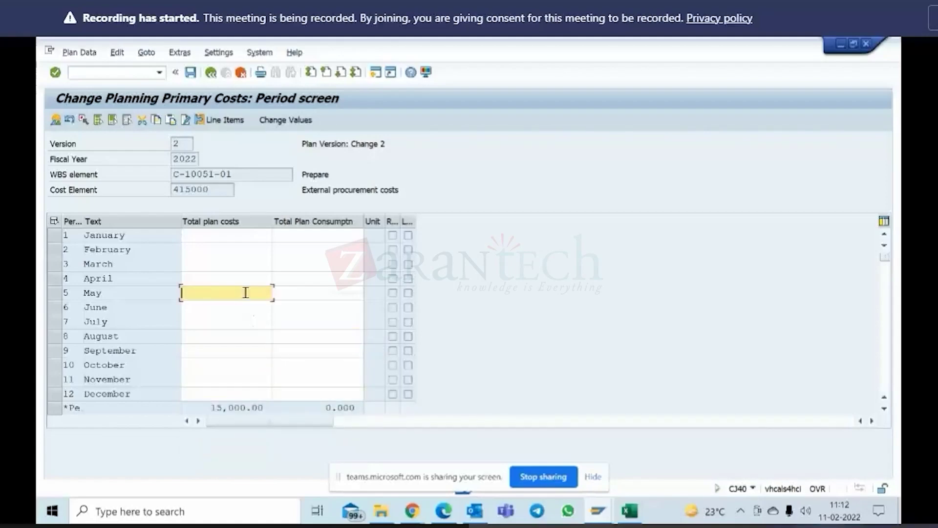
type("10000")
left_click(218, 318)
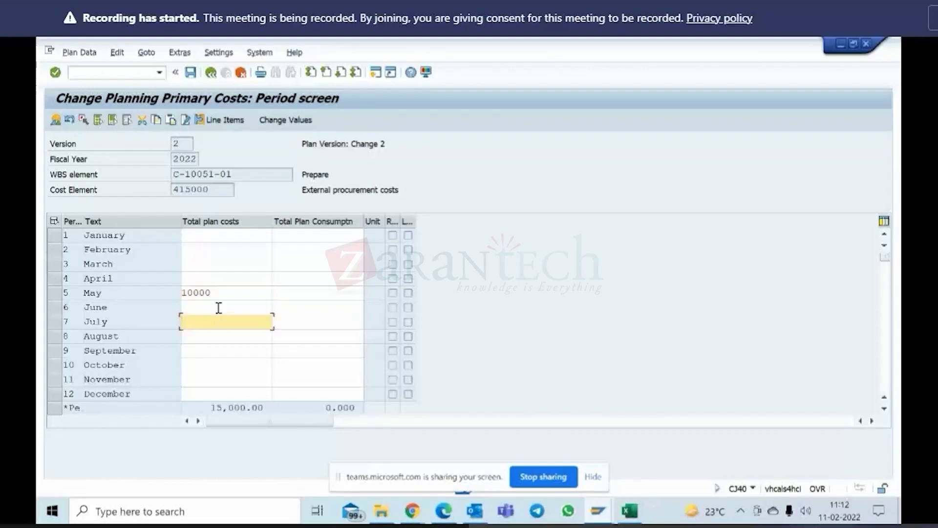
left_click(218, 307)
type("5000")
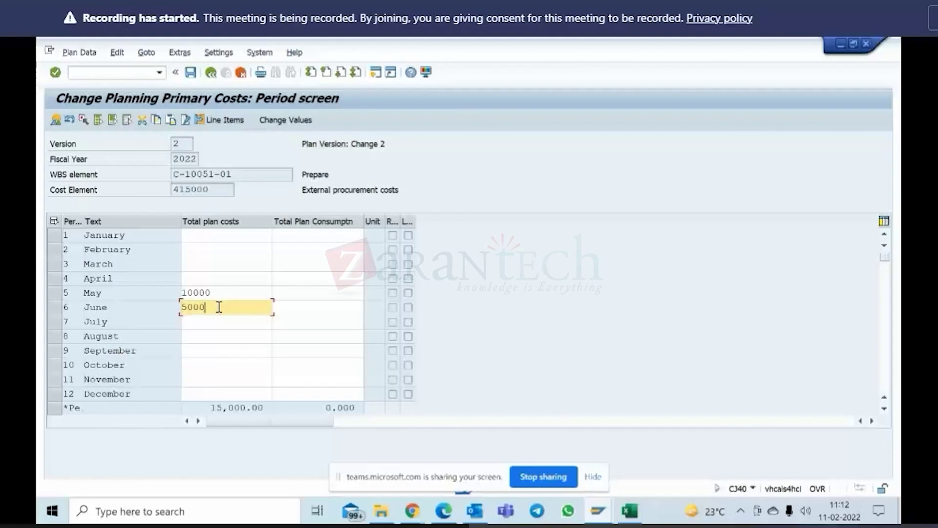
key("Return")
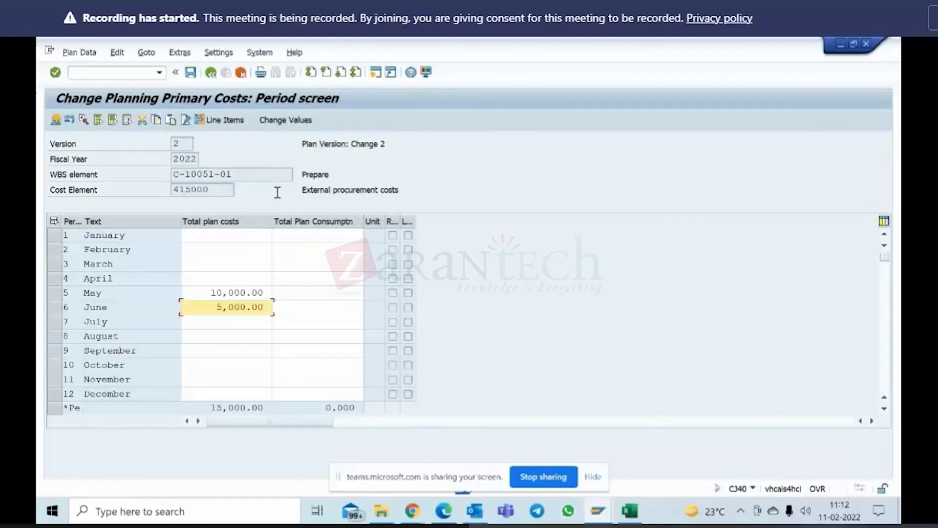
left_click(191, 74)
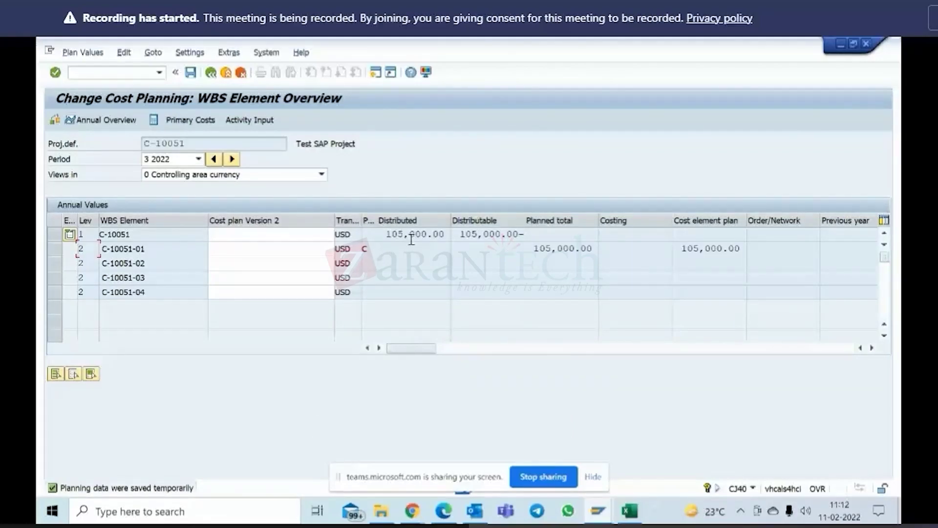
Step: Examine the planning indicator and cost element plan amount of WBS element C-10051-01 in the annual values
left_click(364, 249)
type("C")
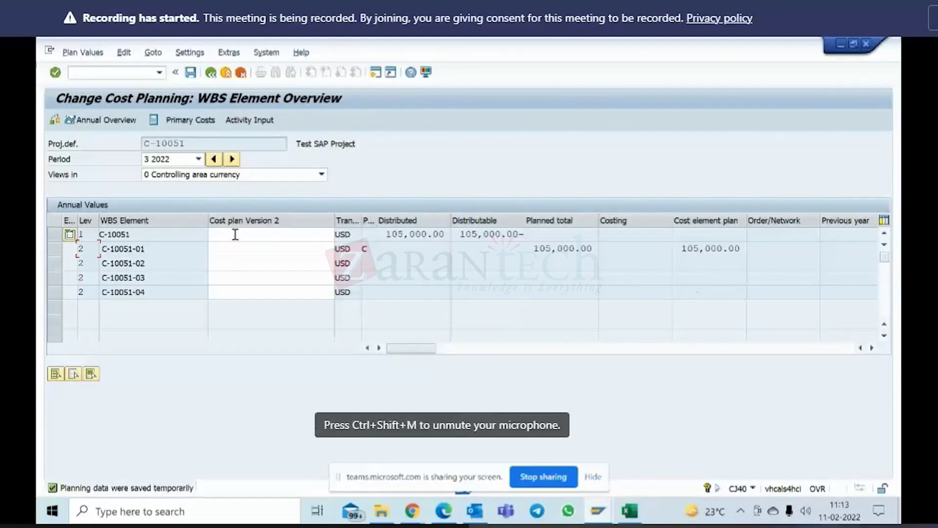
double_click(694, 259)
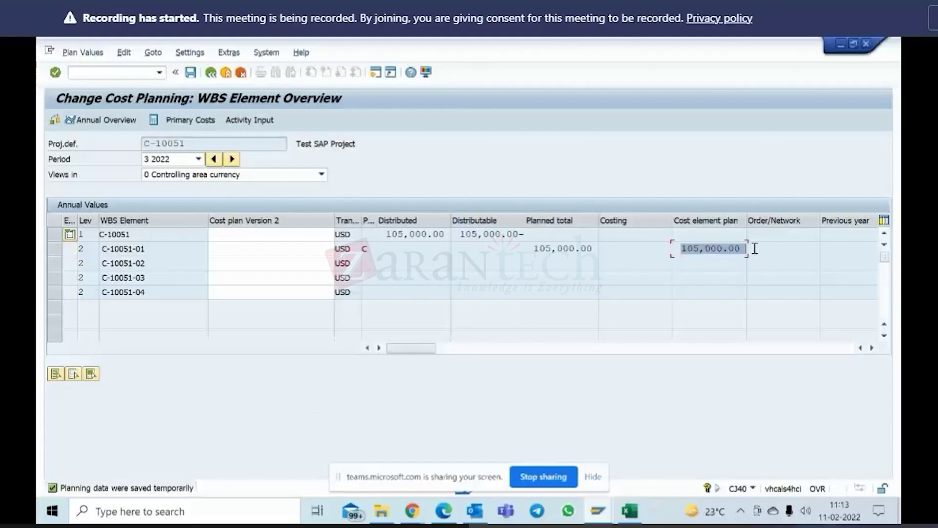
left_click(58, 249)
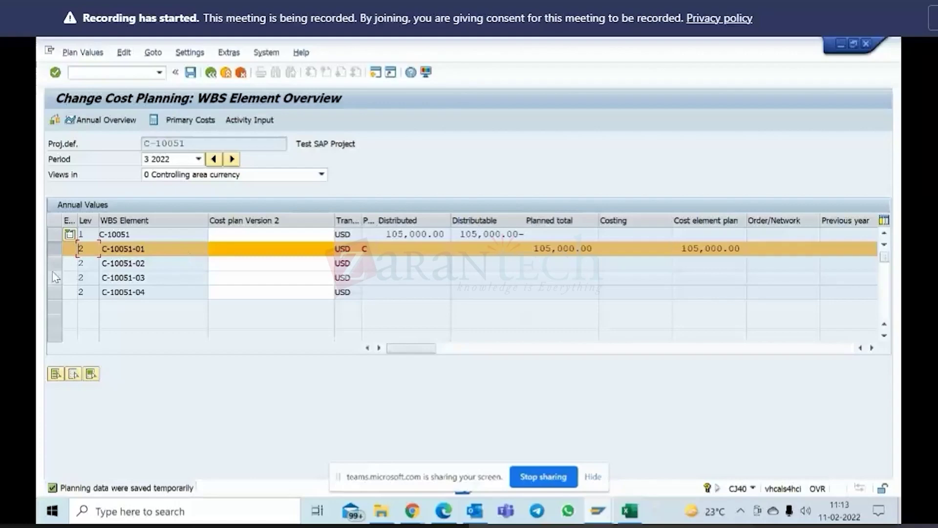
left_click(57, 249)
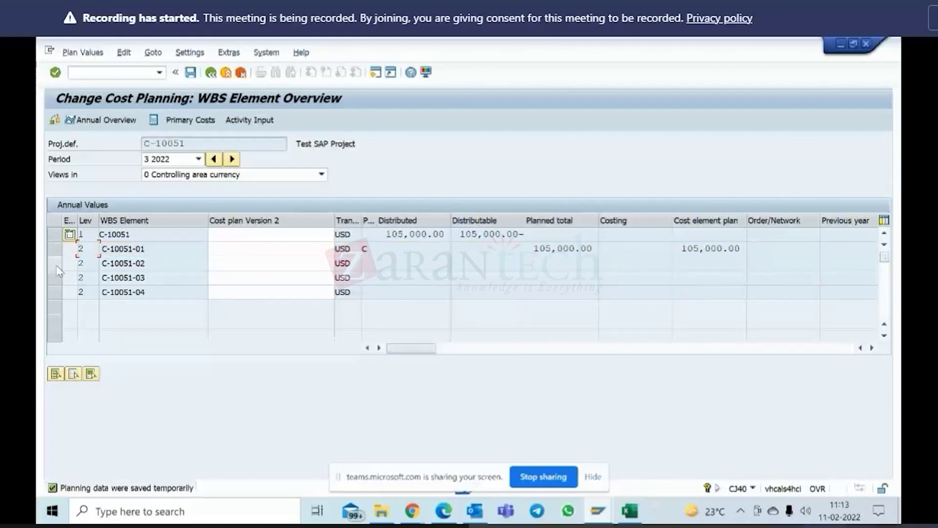
Step: Open the primary cost planning for WBS element C-10051-02, return to the WBS overview and save the project's cost plan
left_click(57, 266)
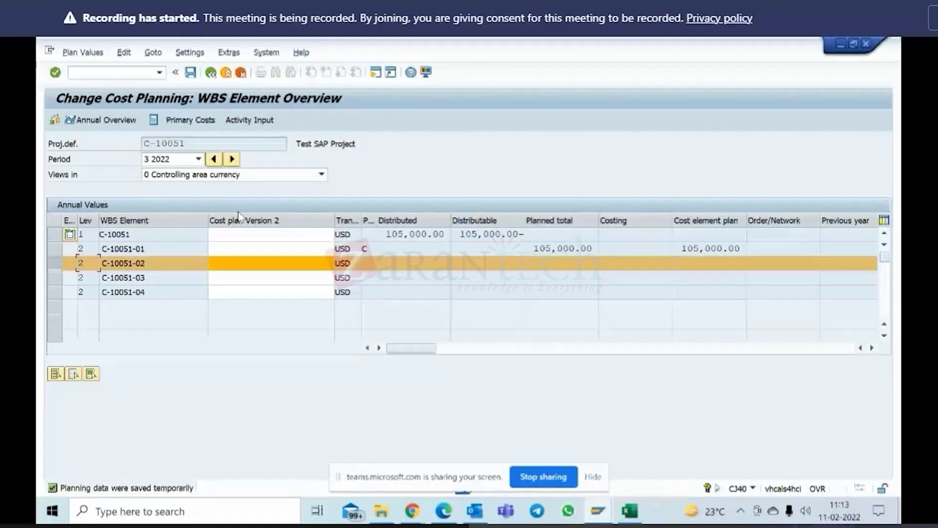
left_click(189, 120)
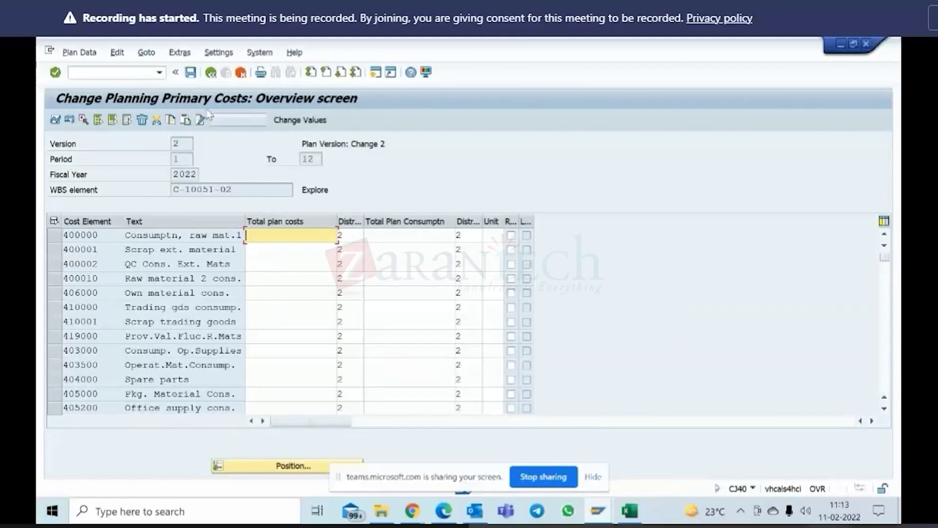
left_click(191, 74)
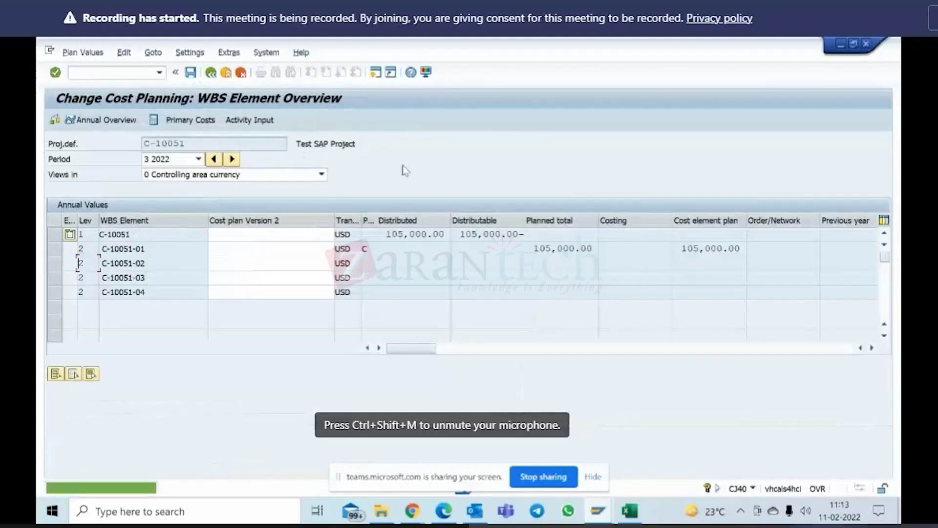
left_click(191, 73)
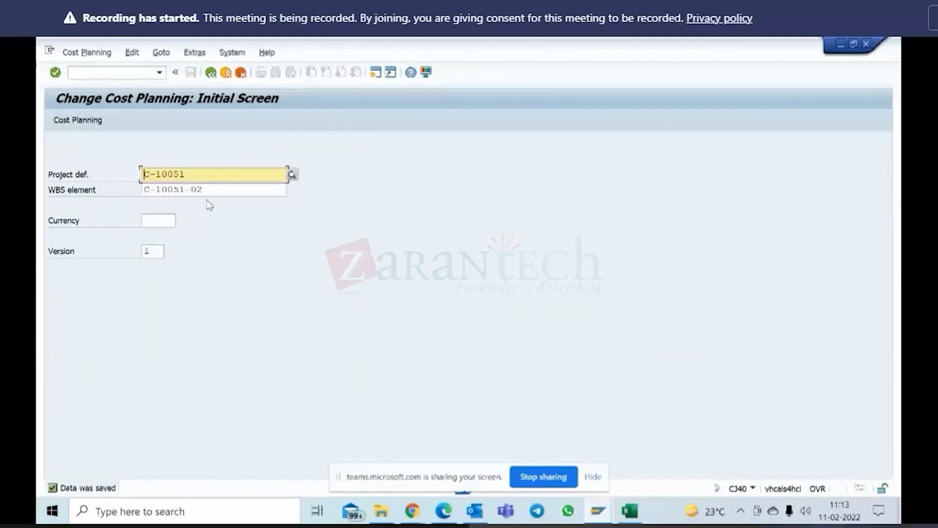
Step: Reopen cost planning for project C-10051 with the WBS element left blank and the version set to 2
left_click(210, 190)
left_click_drag(209, 190, 135, 188)
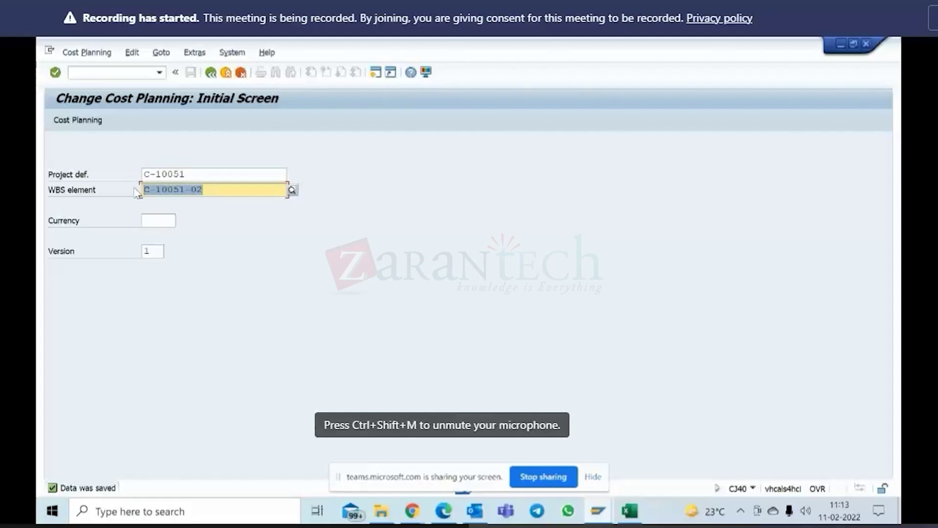
key("Delete")
left_click(148, 251)
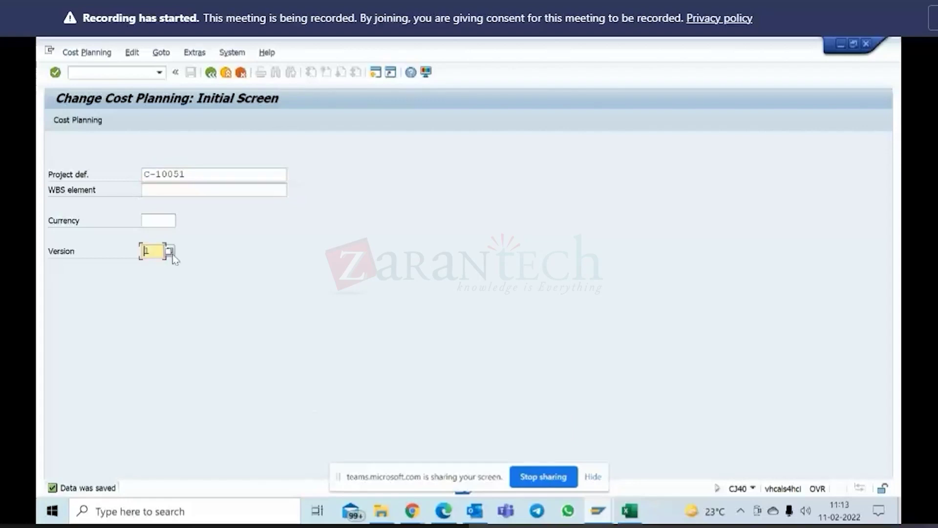
type("2")
key("Return")
left_click(439, 421)
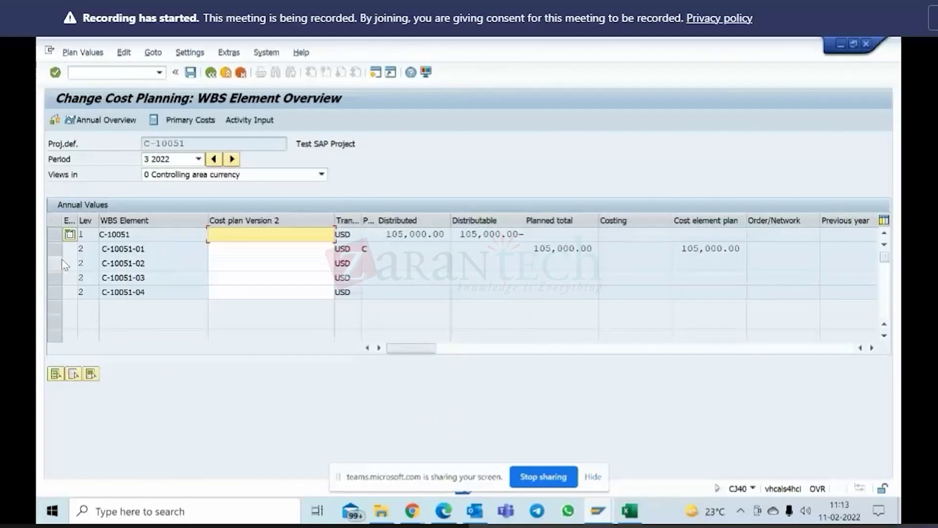
Step: Open the primary cost planning for WBS element C-10051-02
left_click(55, 249)
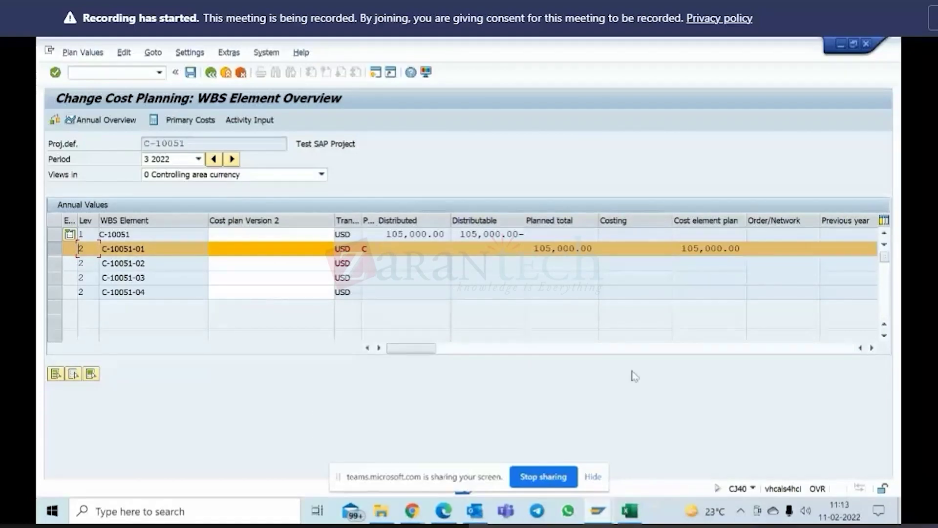
left_click(55, 264)
left_click(54, 262)
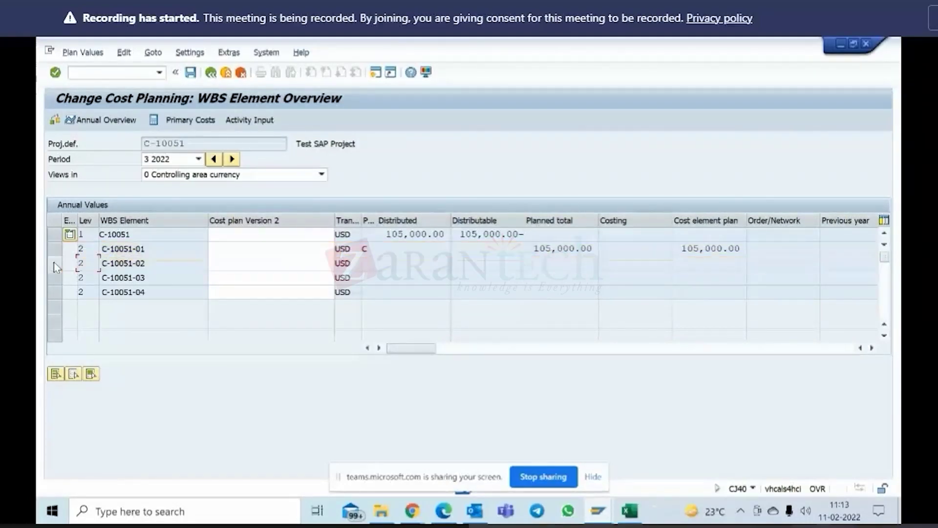
left_click(54, 262)
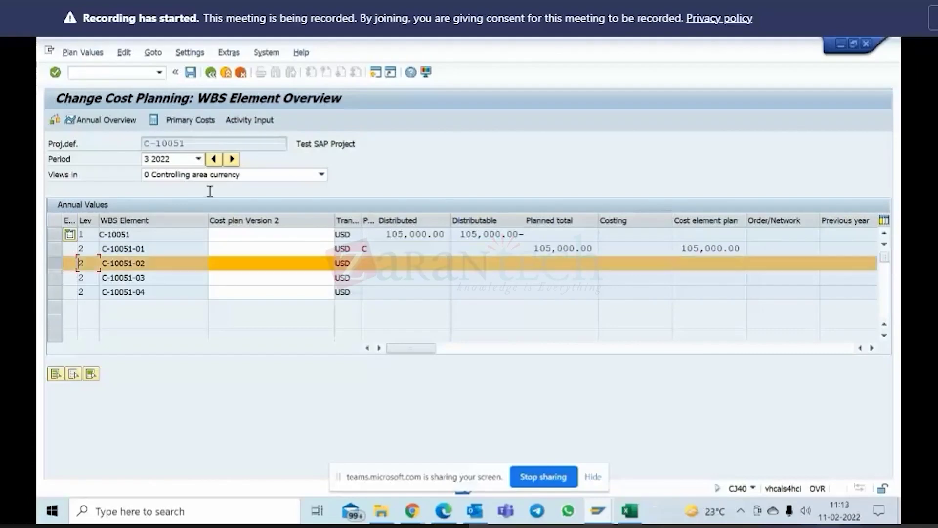
left_click(191, 123)
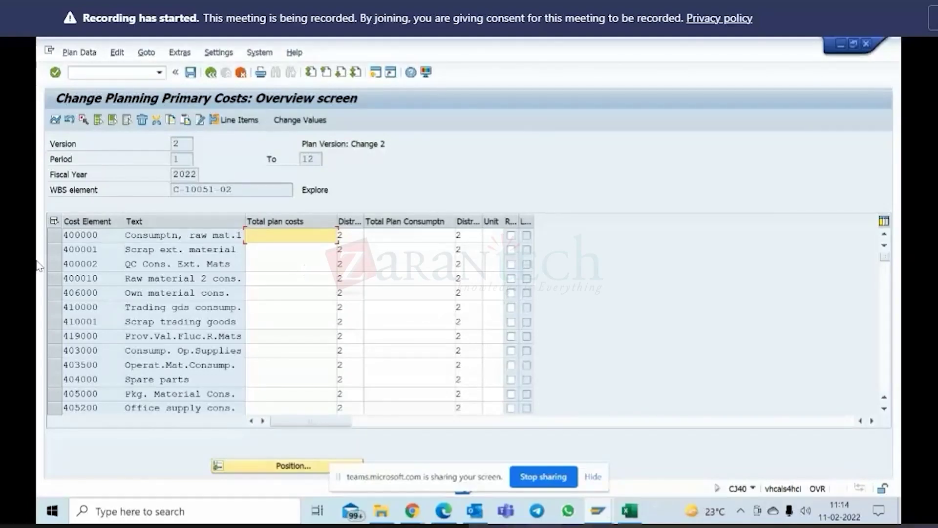
Step: Open the period screen for cost element 400000 of WBS element C-10051-02 and review its header fields
left_click(55, 236)
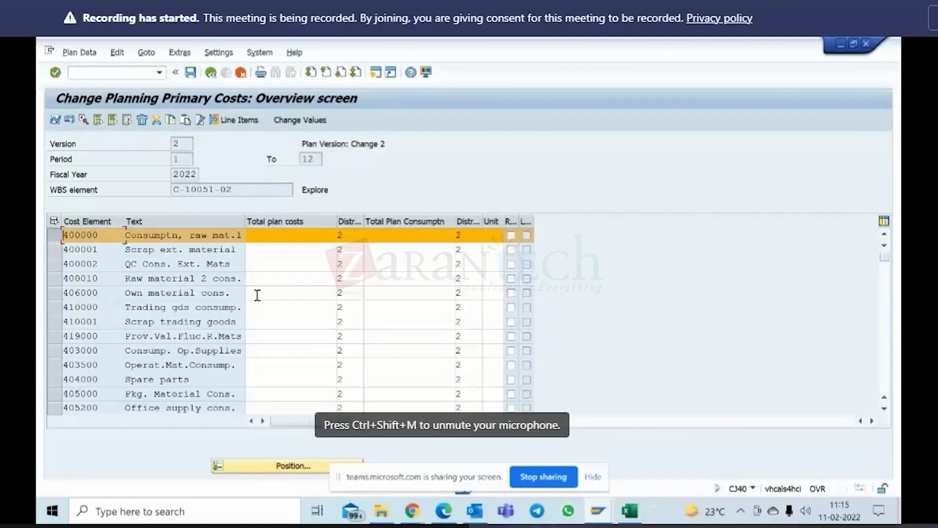
left_click(212, 75)
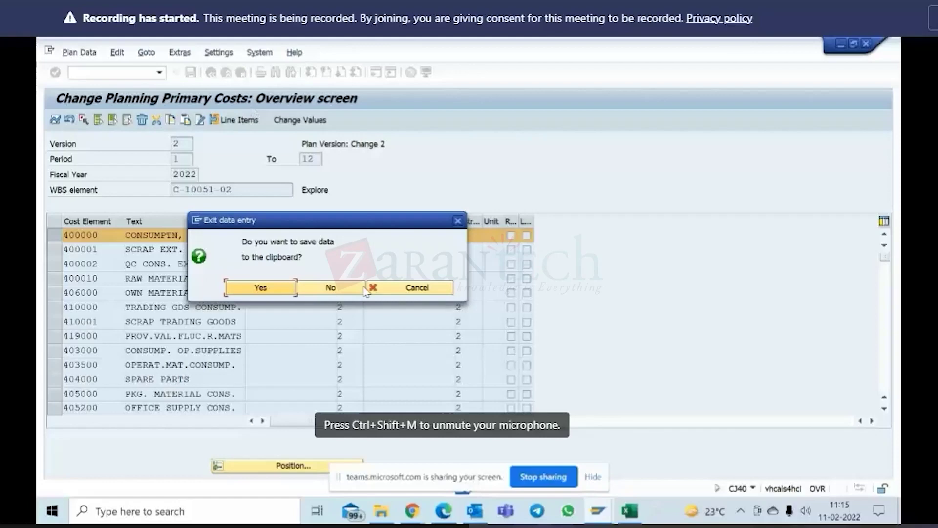
left_click(390, 289)
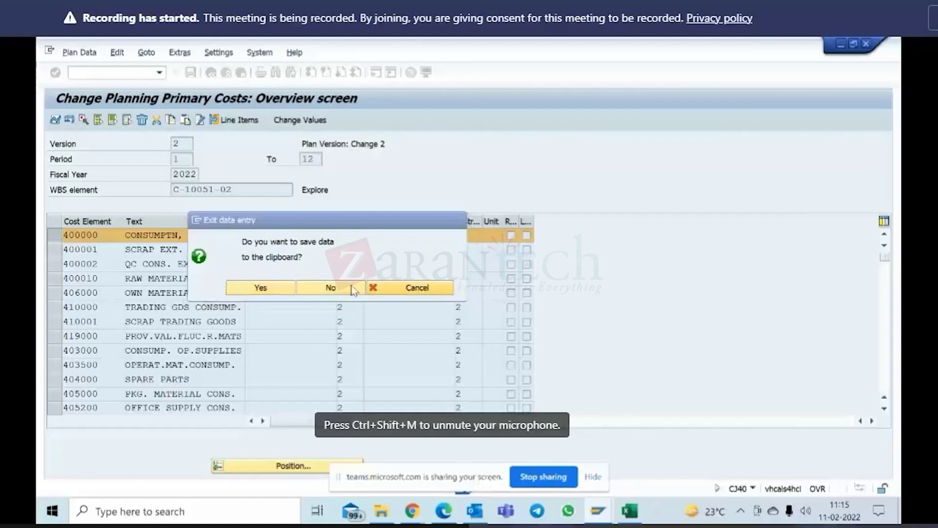
left_click(54, 120)
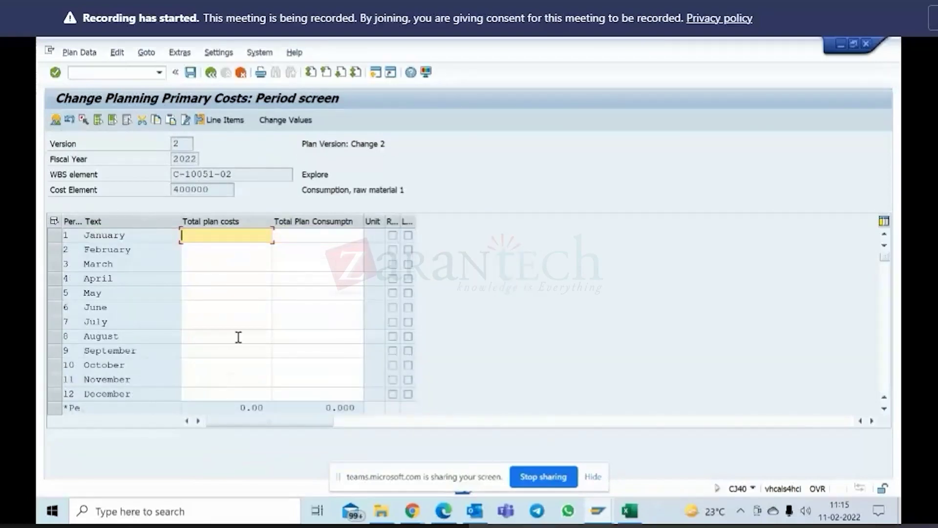
left_click(179, 142)
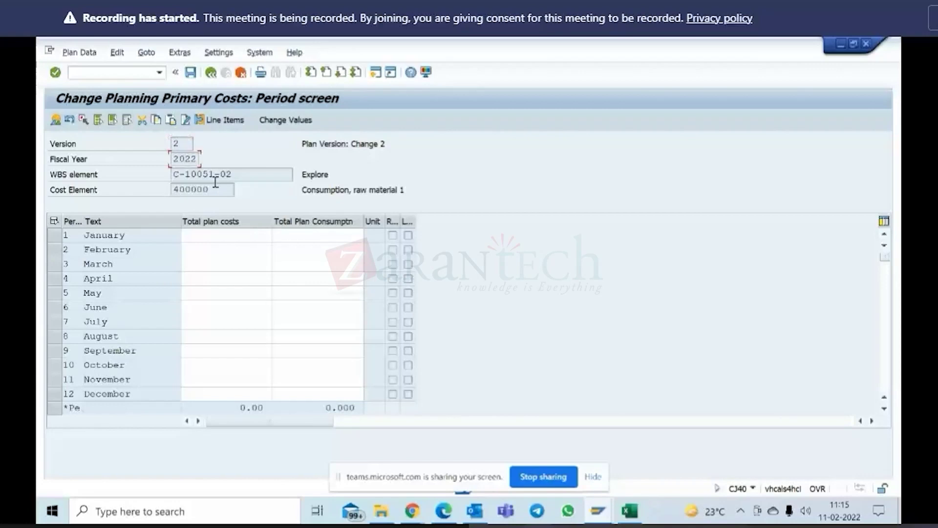
left_click(238, 174)
left_click(207, 191)
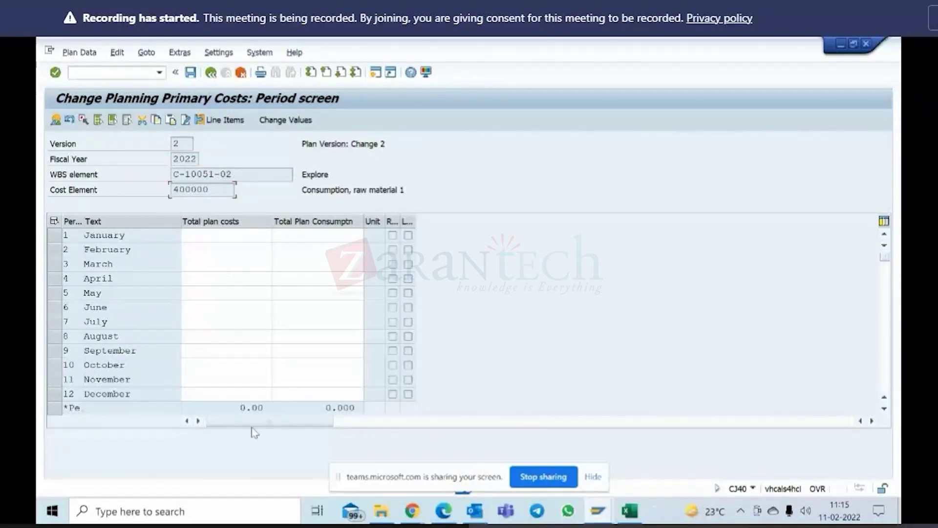
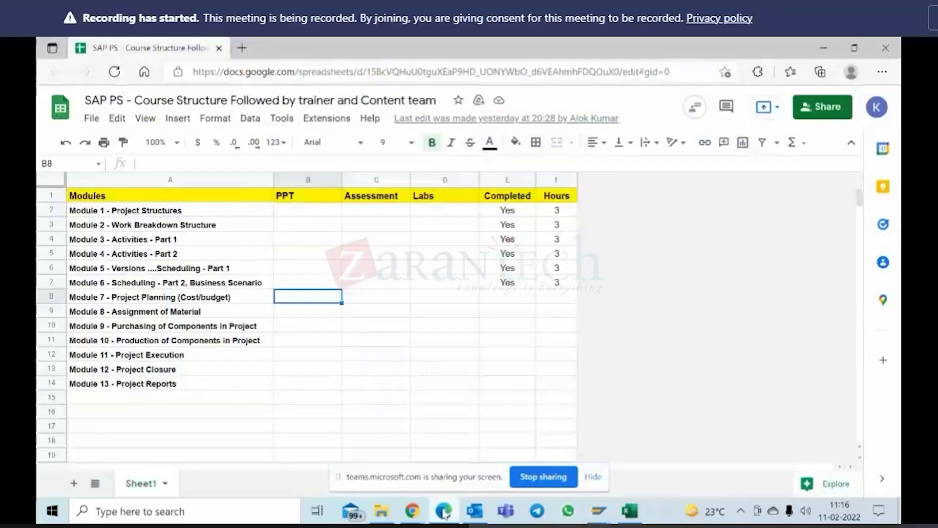
Step: Check the course module list in the Google Sheets browser window and return to the SAP primary cost planning window
left_click(444, 512)
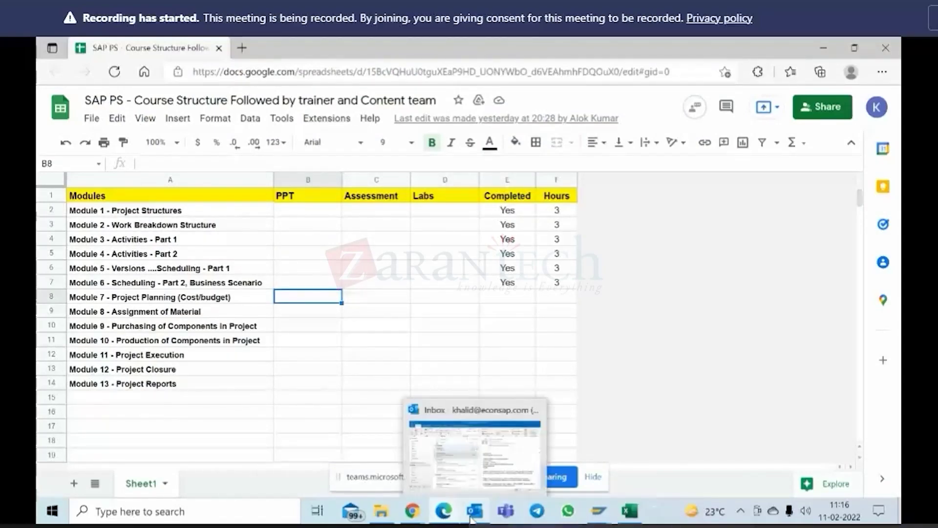
mouse_move(598, 511)
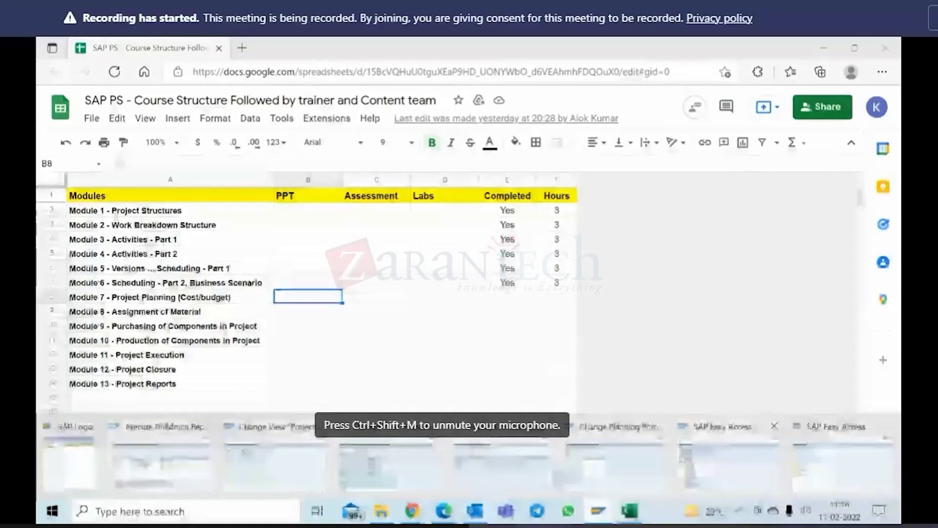
left_click(622, 459)
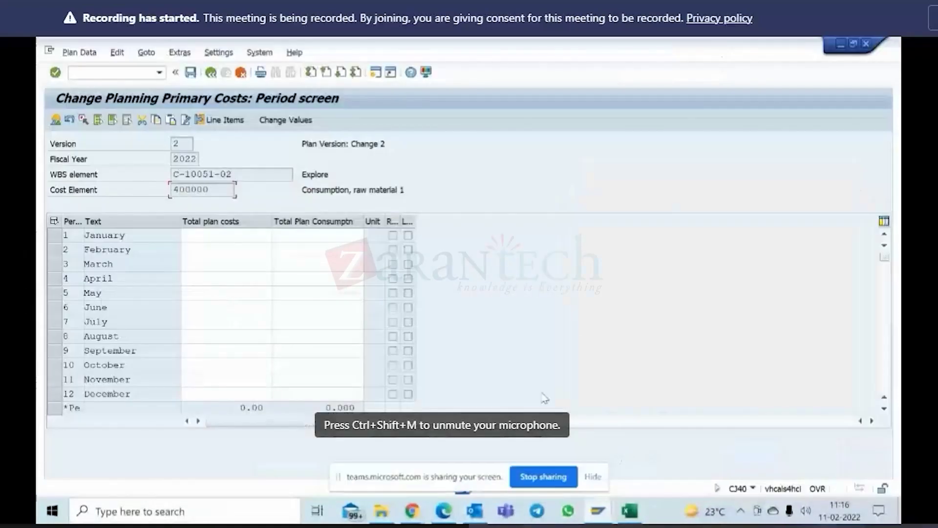
Step: Leave the primary cost planning of WBS element C-10051-02, saving the data to the clipboard, and return to the cost planning initial screen
left_click(212, 74)
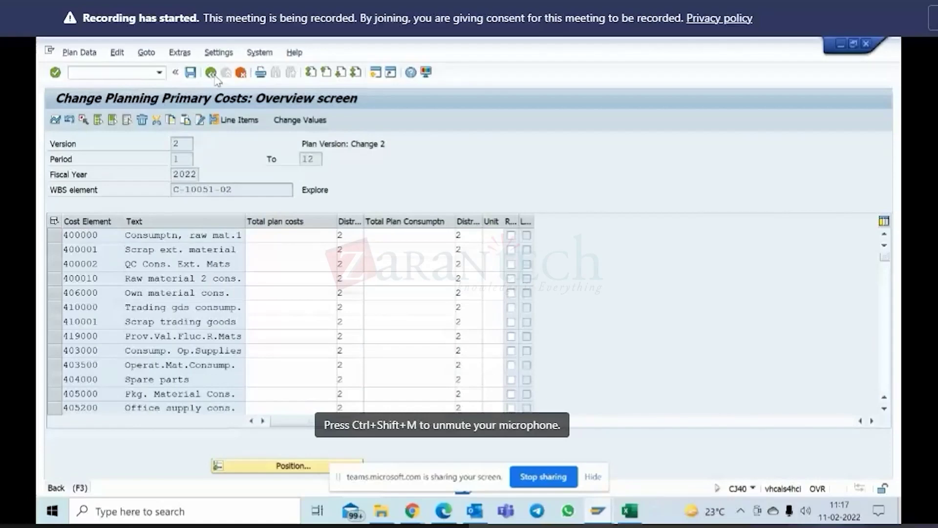
left_click(212, 74)
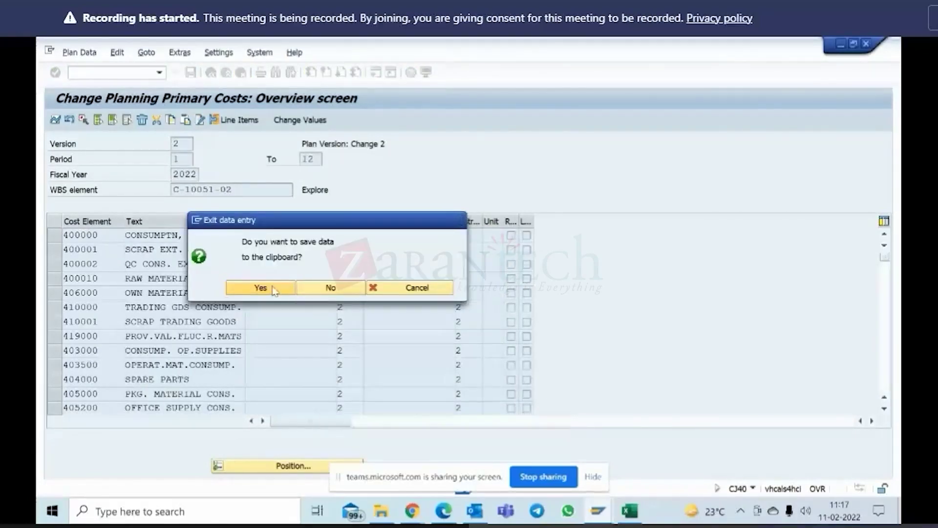
left_click(260, 288)
left_click(212, 73)
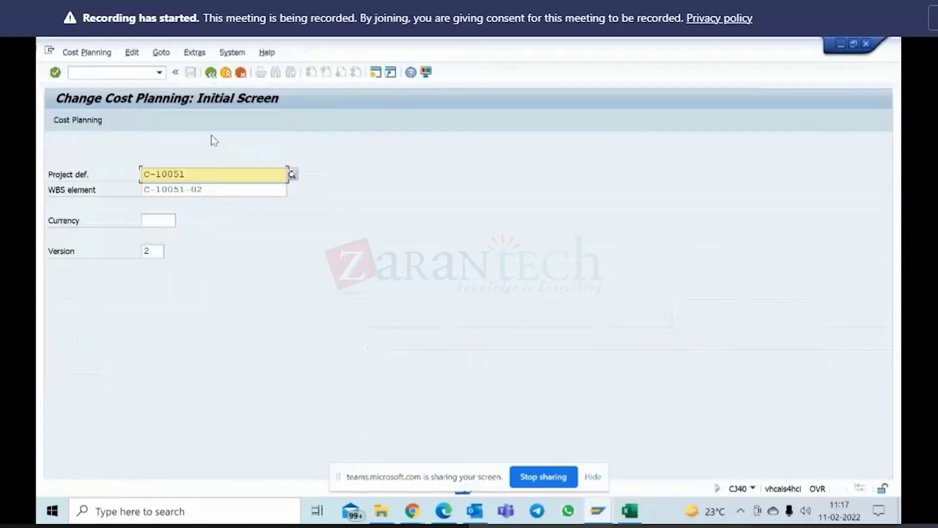
Step: Switch cost planning to display mode, clear the WBS element and begin entering a project definition starting with C-1009
double_click(199, 196)
left_click(72, 55)
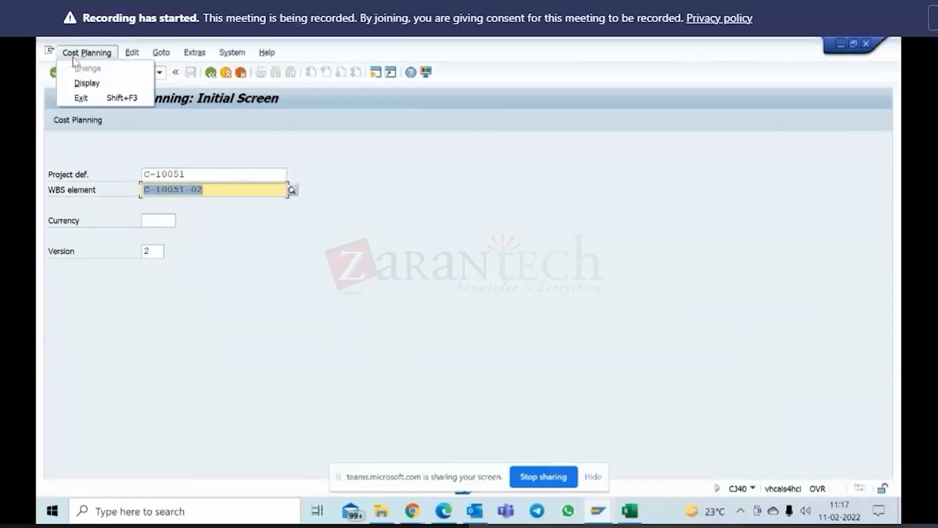
left_click(80, 84)
left_click(182, 173)
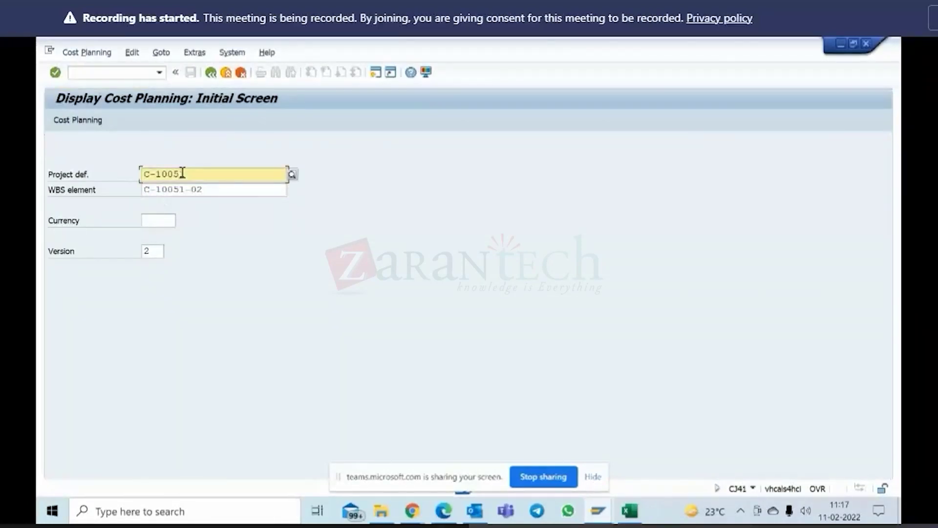
key("Tab")
key("Delete")
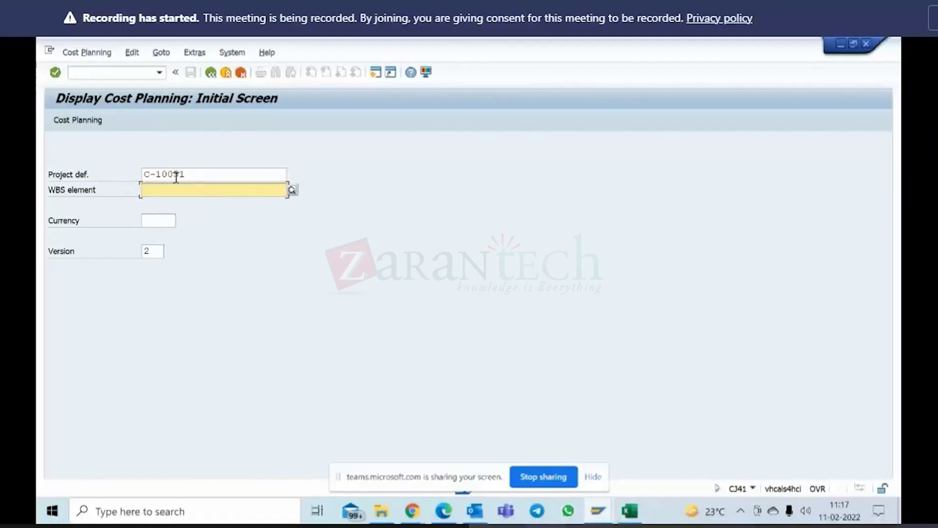
left_click(175, 173)
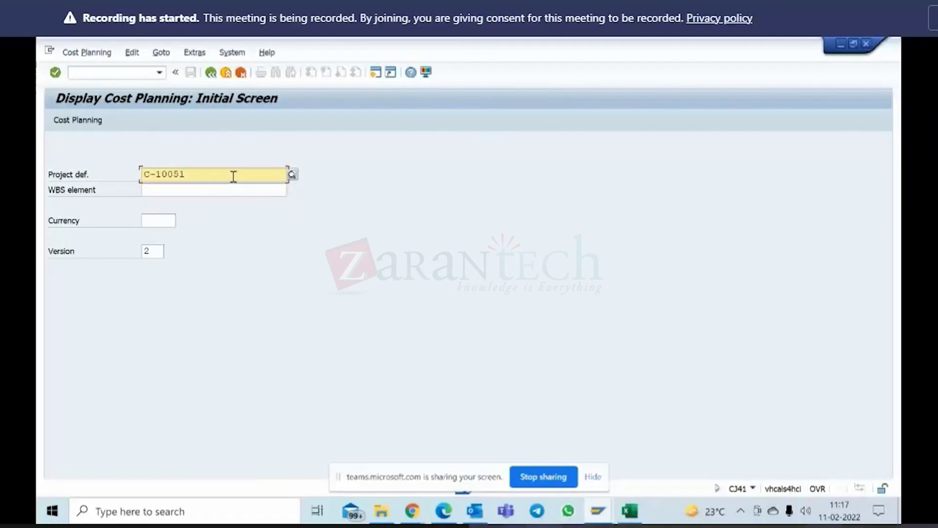
key("BackSpace")
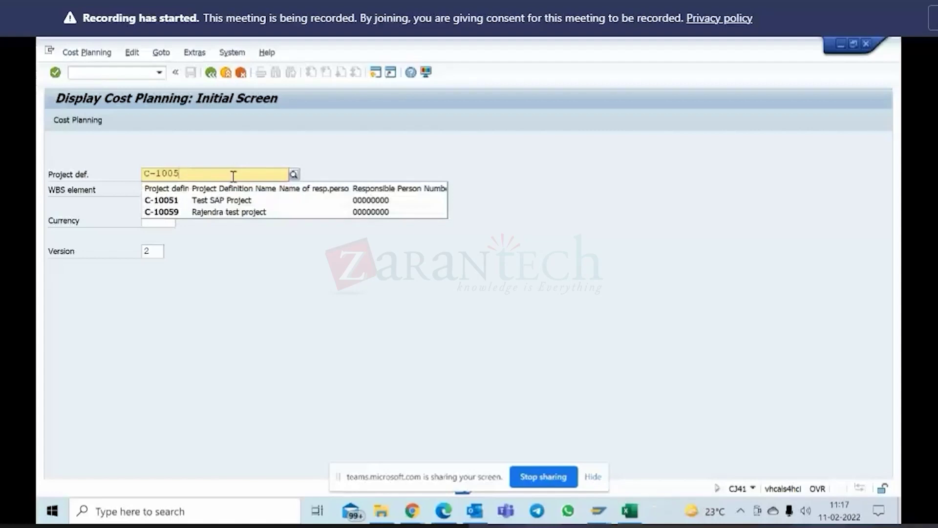
key("BackSpace")
type("9")
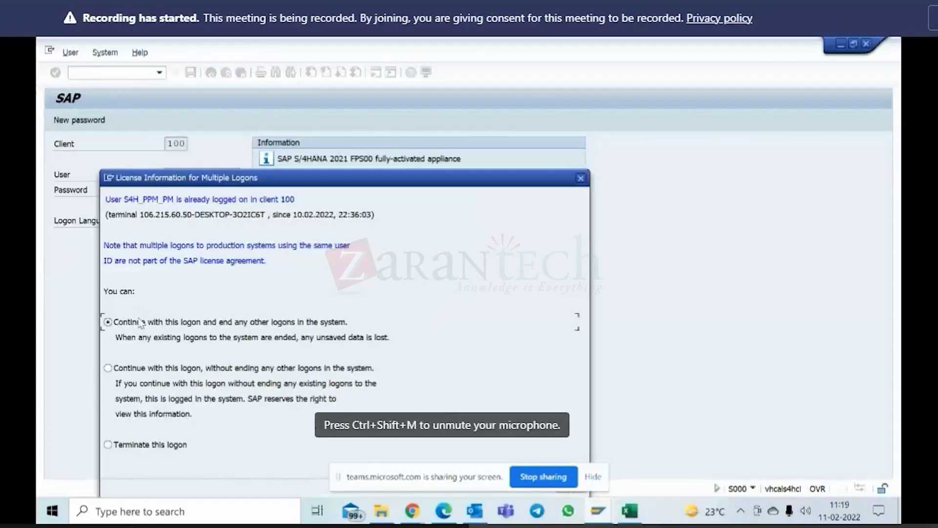
Step: Start transaction CJ41 and enter C-10091 as the project definition
type("cj41")
key("Return")
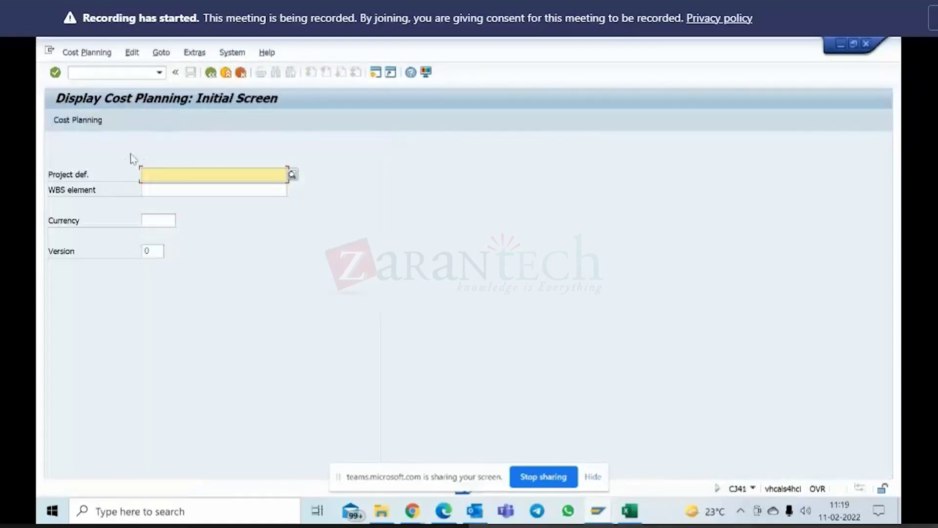
left_click(179, 175)
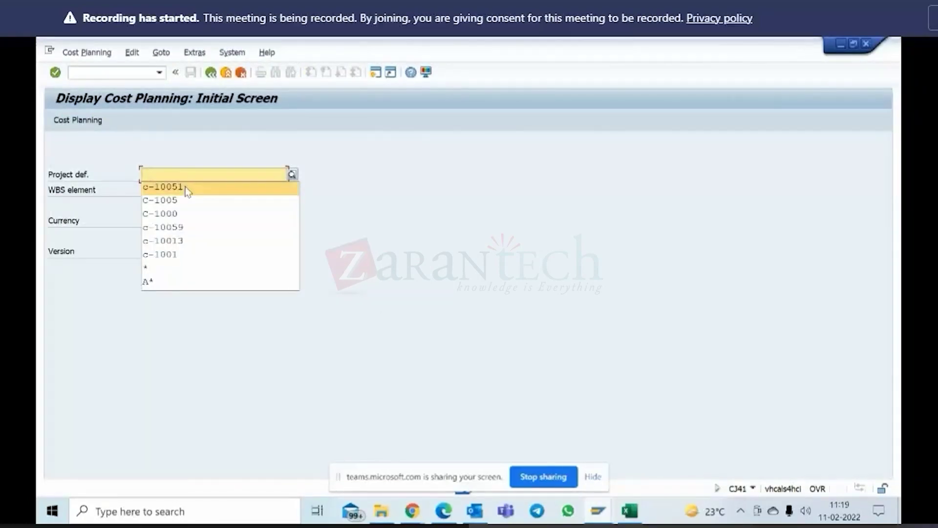
left_click(185, 187)
left_click(174, 175)
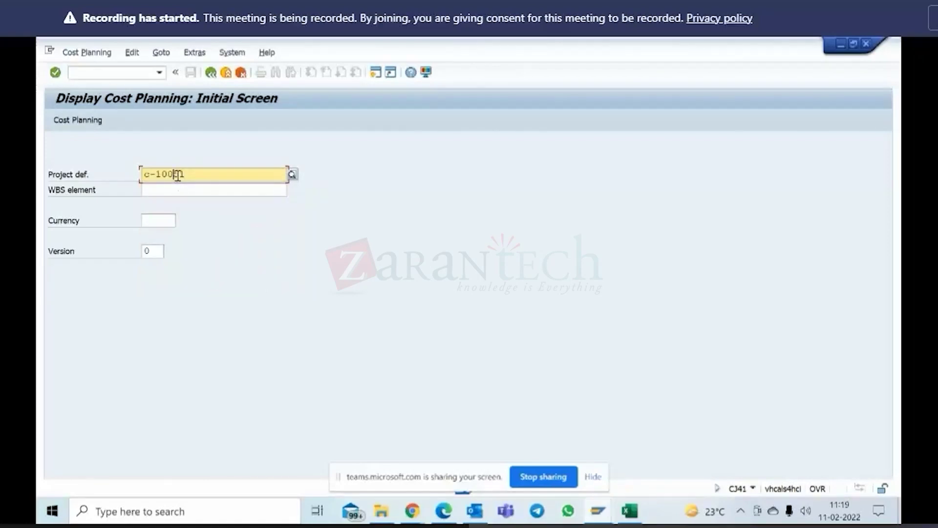
left_click(212, 169)
type("9")
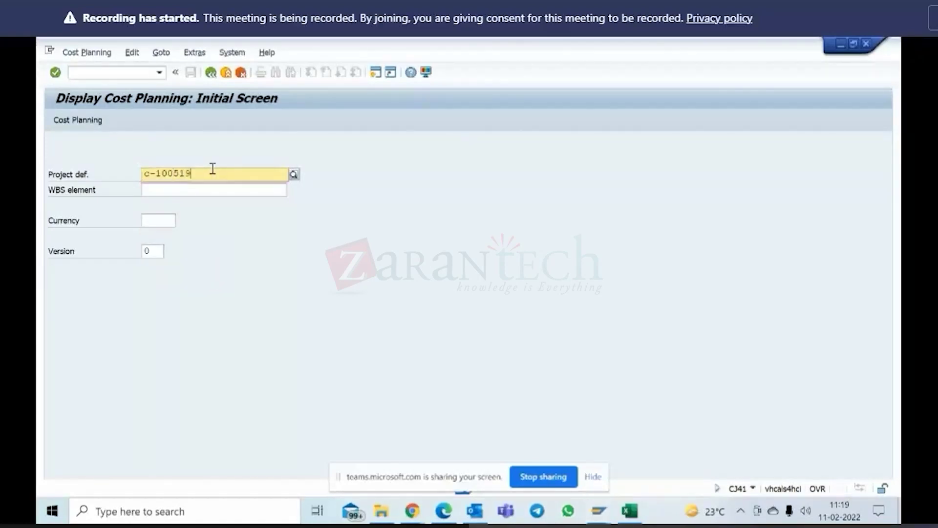
left_click_drag(173, 172, 213, 174)
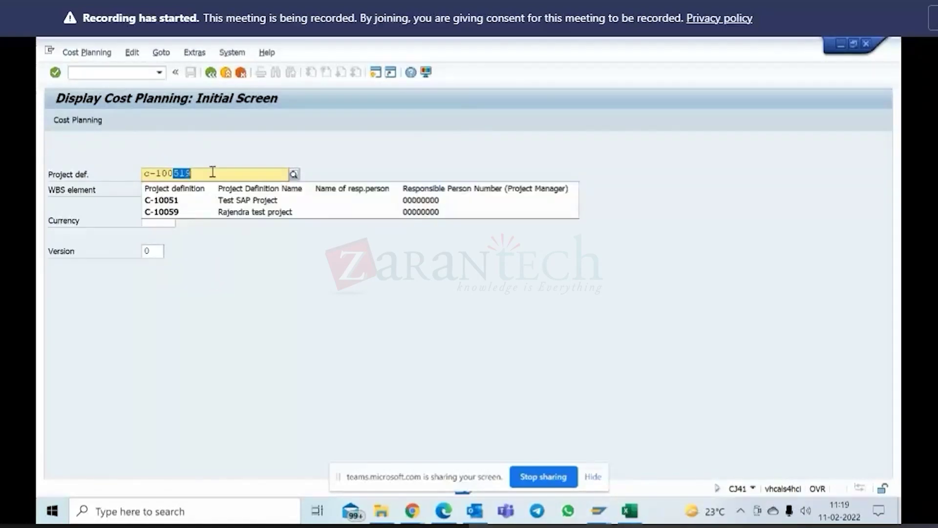
type("91")
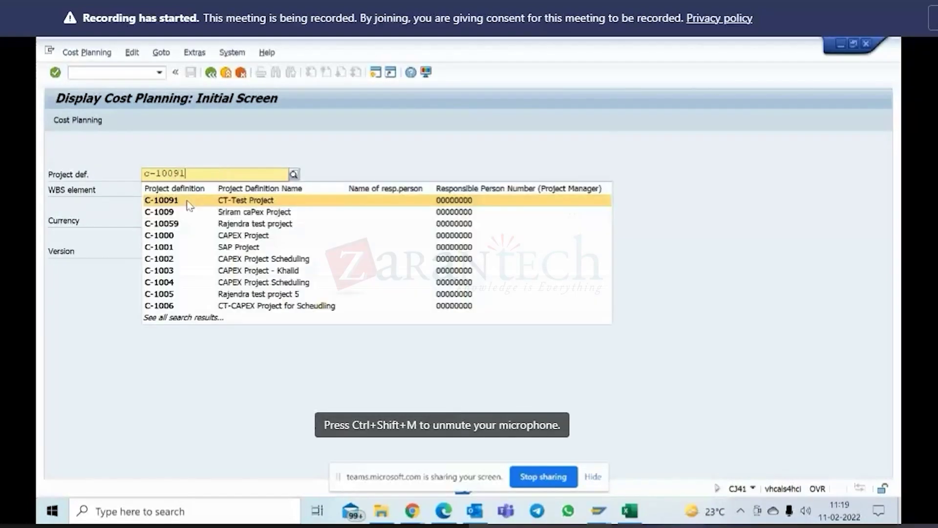
key("Return")
Step: Set the plan version to 2 and display the WBS element overview of the project's cost planning
double_click(155, 250)
type("4")
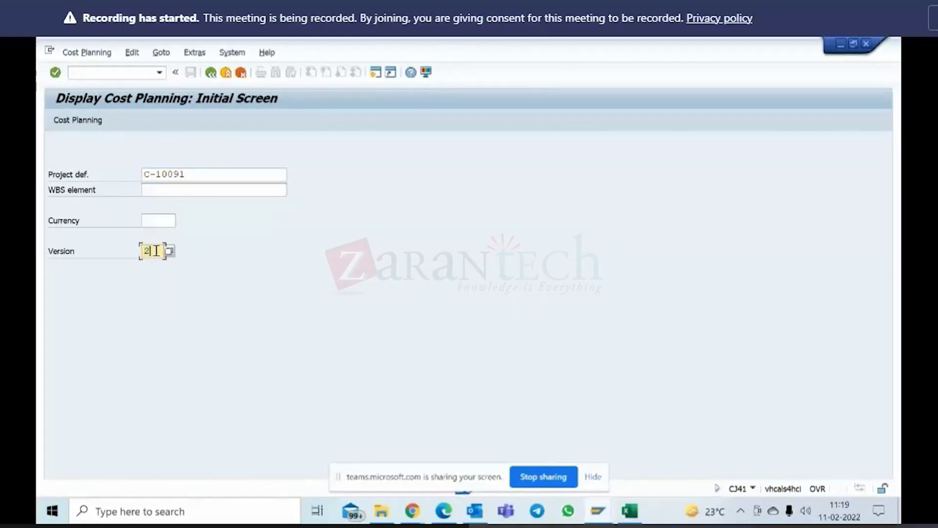
key("BackSpace")
type("2")
left_click(90, 123)
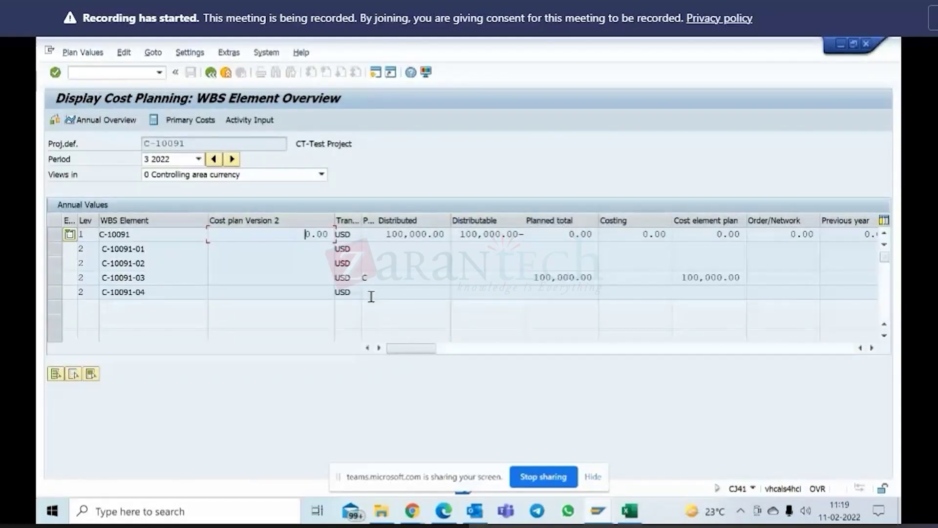
Step: Display the primary costs of WBS element C-10091-03 and examine the total plan costs by cost element
left_click(55, 277)
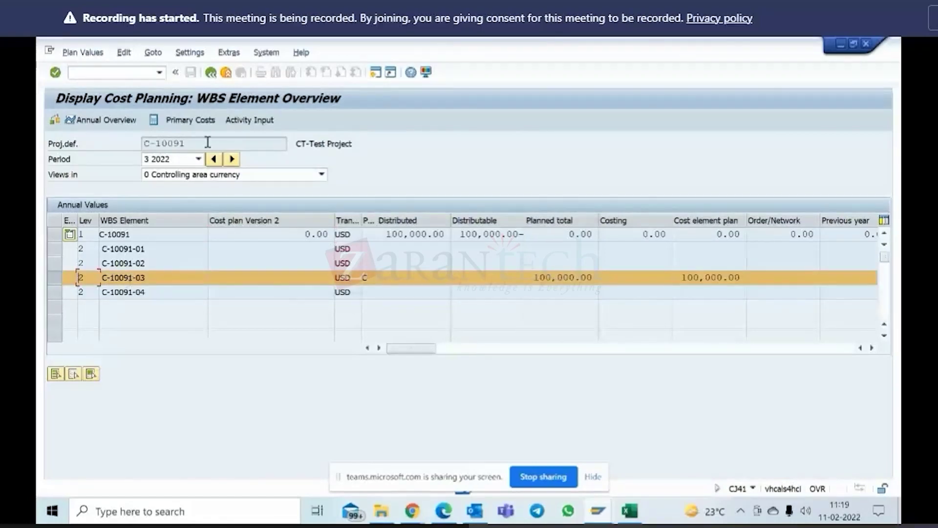
left_click(195, 120)
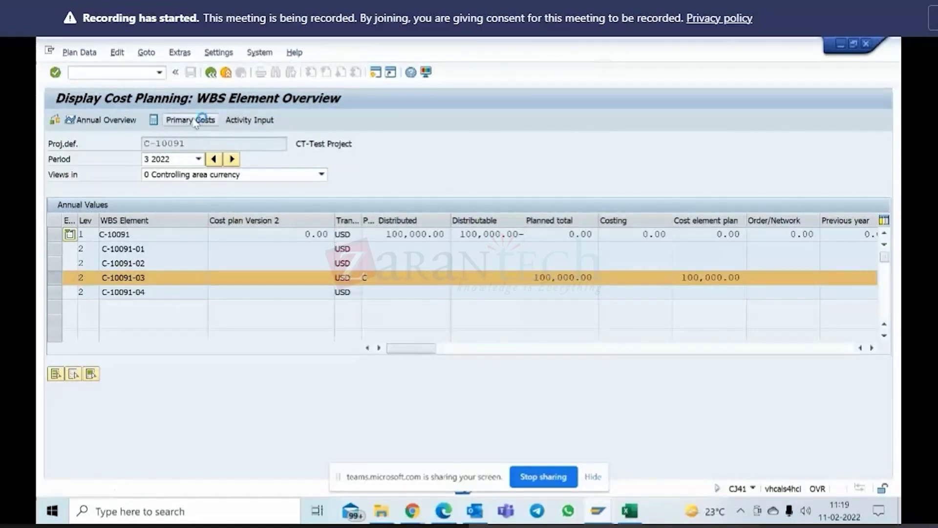
left_click_drag(268, 232, 330, 230)
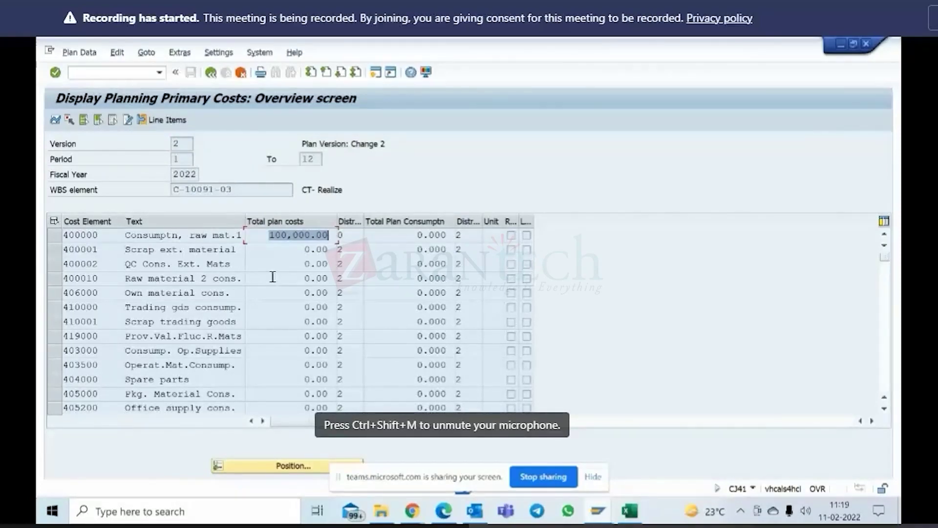
scroll(272, 276, "down", 2)
scroll(273, 277, "up", 2)
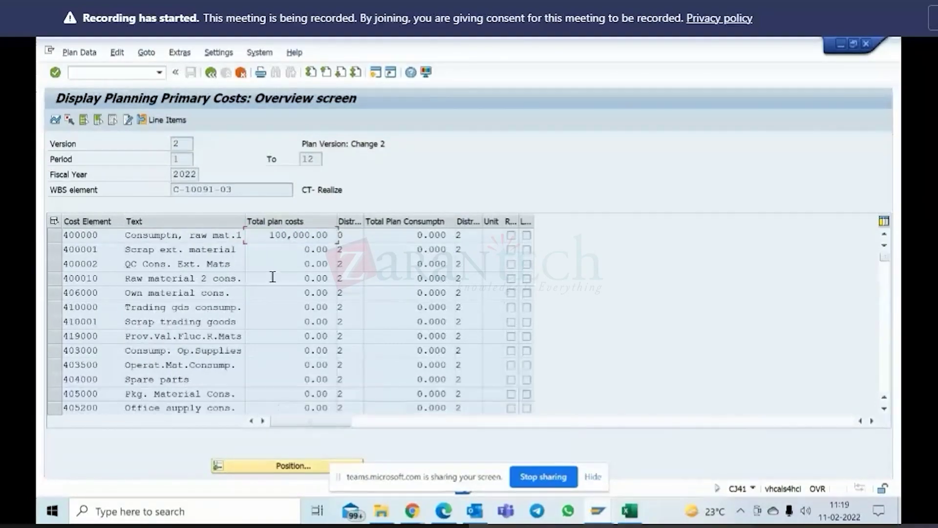
Step: Examine the monthly plan costs of cost element 400000 on the period screen and return to the cost element overview
left_click(55, 234)
left_click(56, 120)
left_click(241, 249)
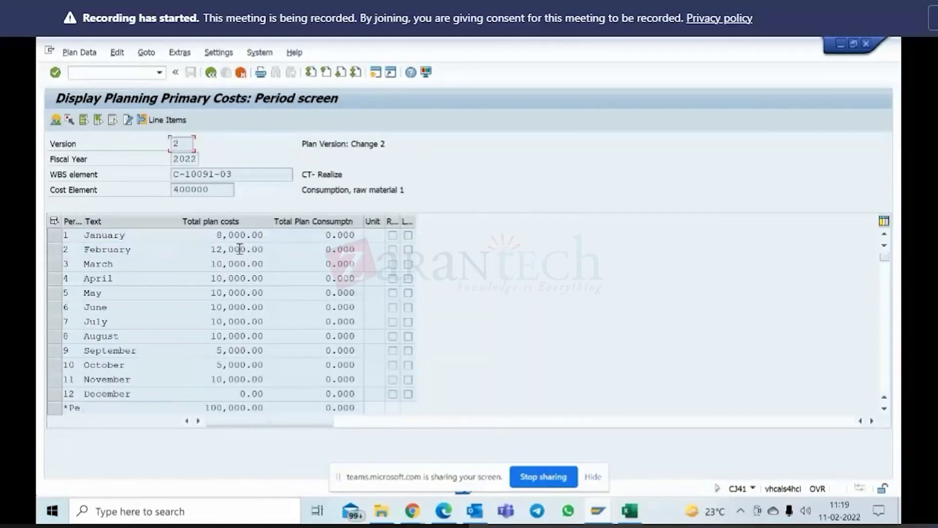
left_click(234, 380)
left_click(210, 73)
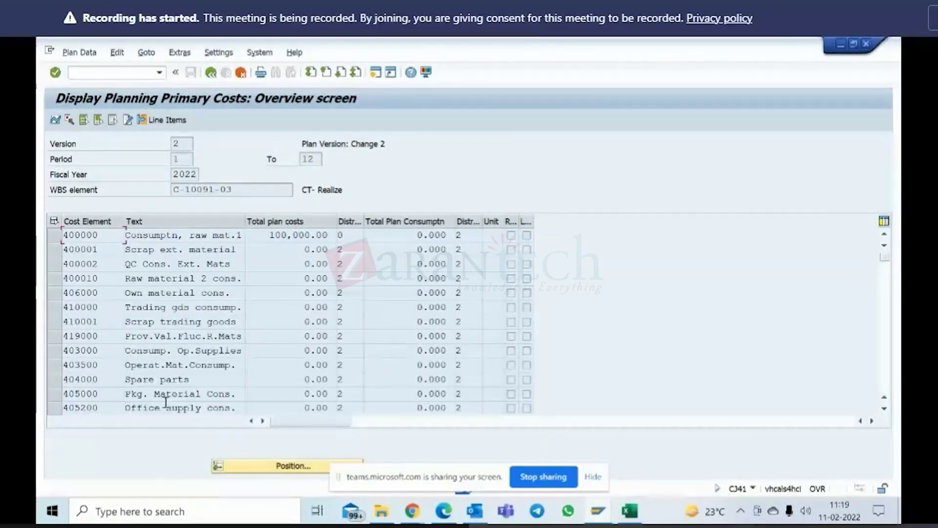
Step: Examine the remaining cost elements of C-10091-03 down to the total, then leave the cost planning display for the SAP Easy Access screen
scroll(303, 354, "down", 3)
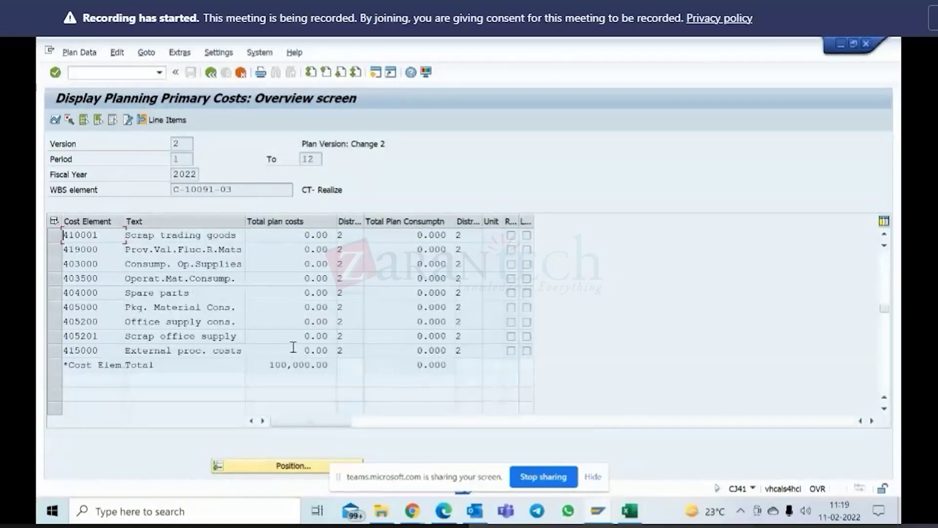
left_click(55, 351)
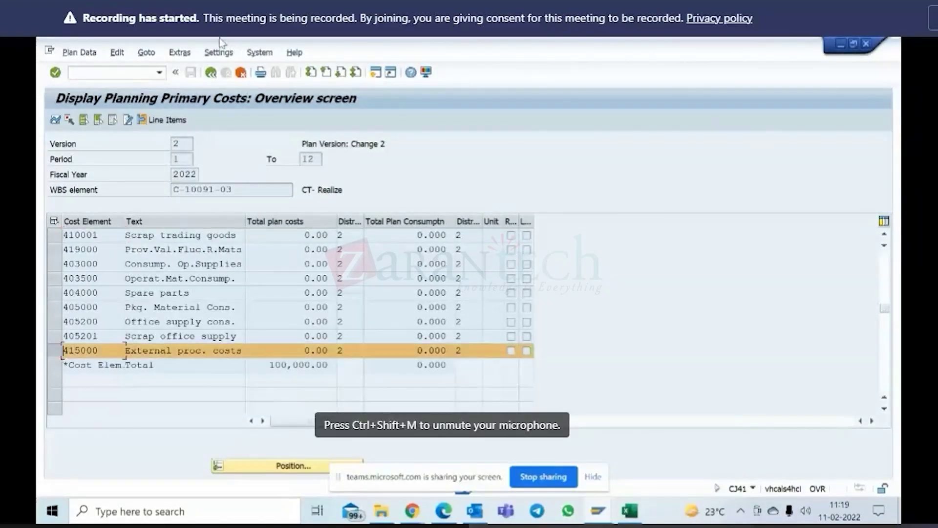
left_click(211, 73)
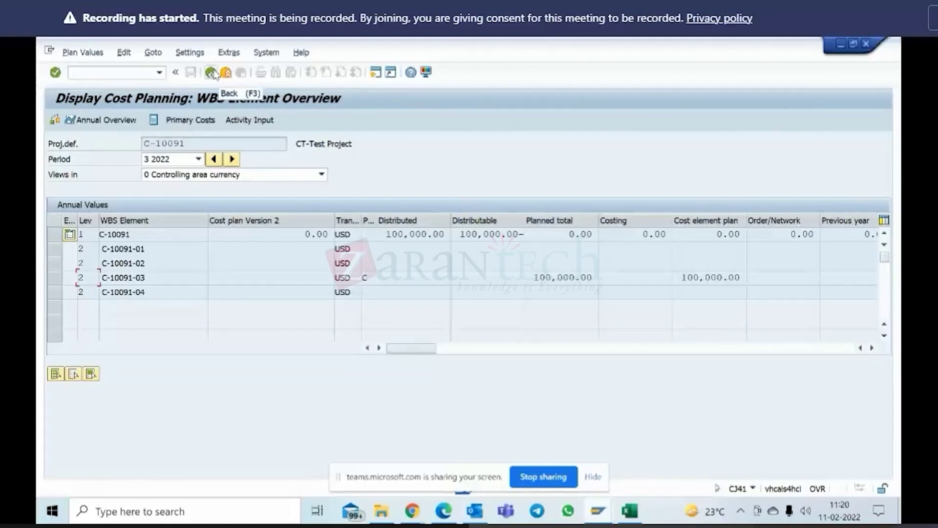
left_click(211, 73)
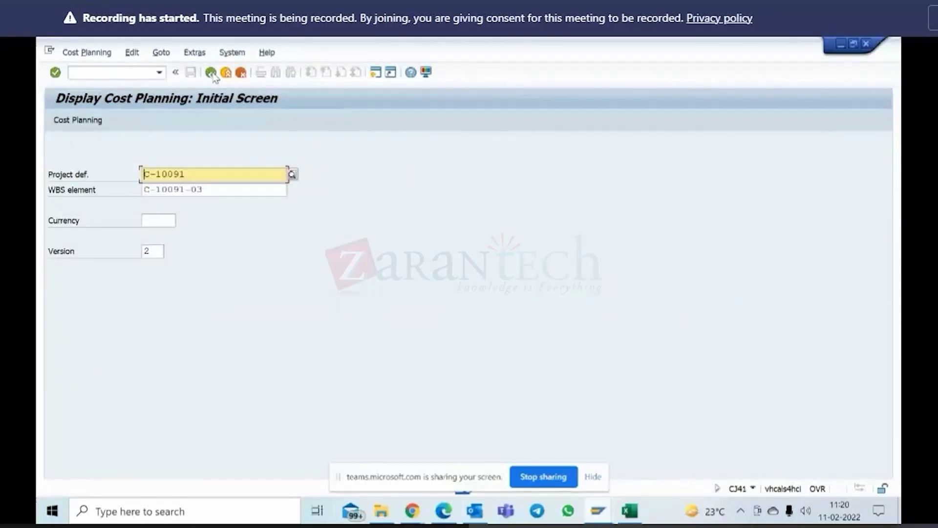
left_click(213, 74)
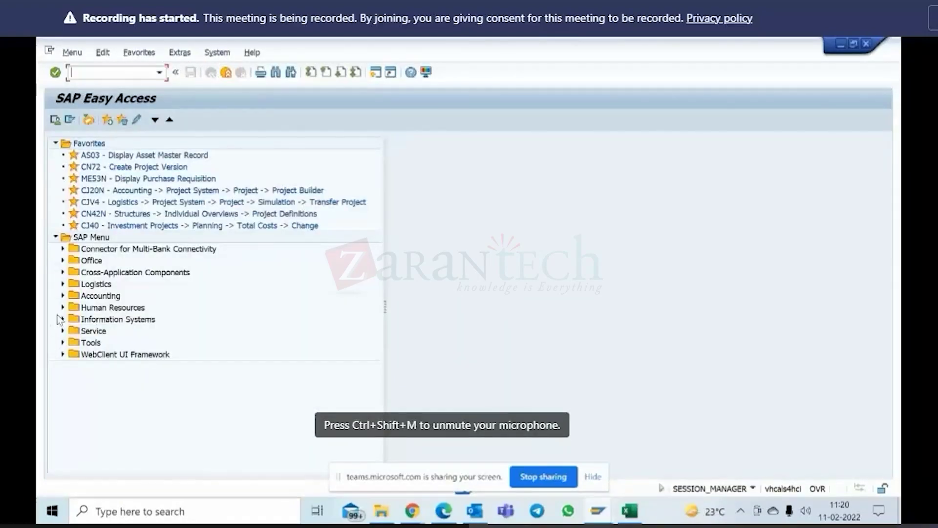
Step: Expand Accounting, Project System and Information System in the SAP menu tree
left_click(63, 296)
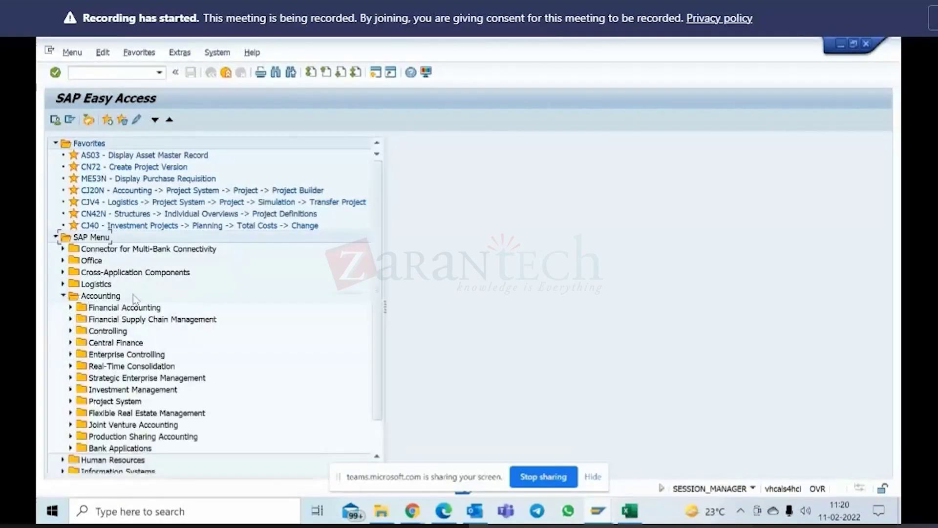
scroll(175, 335, "down", 2)
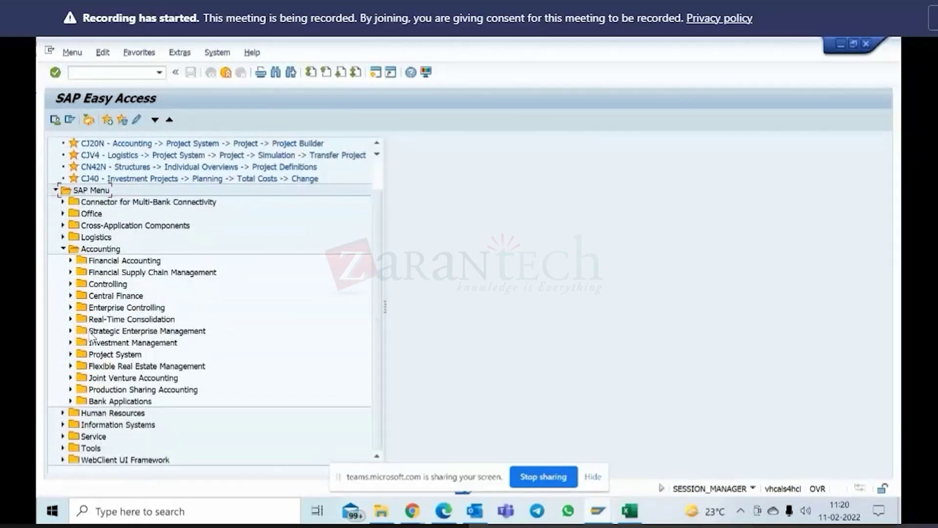
left_click(70, 354)
scroll(182, 330, "down", 2)
scroll(181, 325, "down", 2)
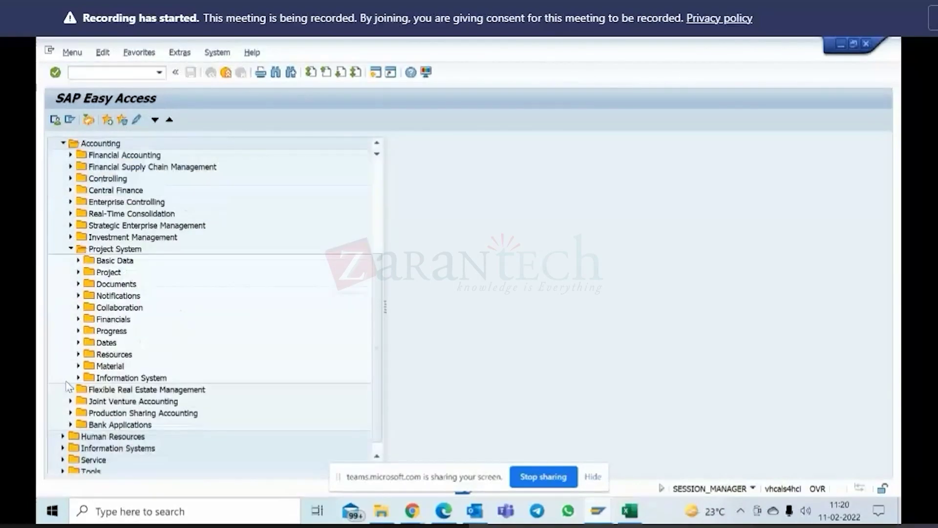
left_click(78, 378)
scroll(163, 343, "down", 1)
scroll(166, 346, "down", 1)
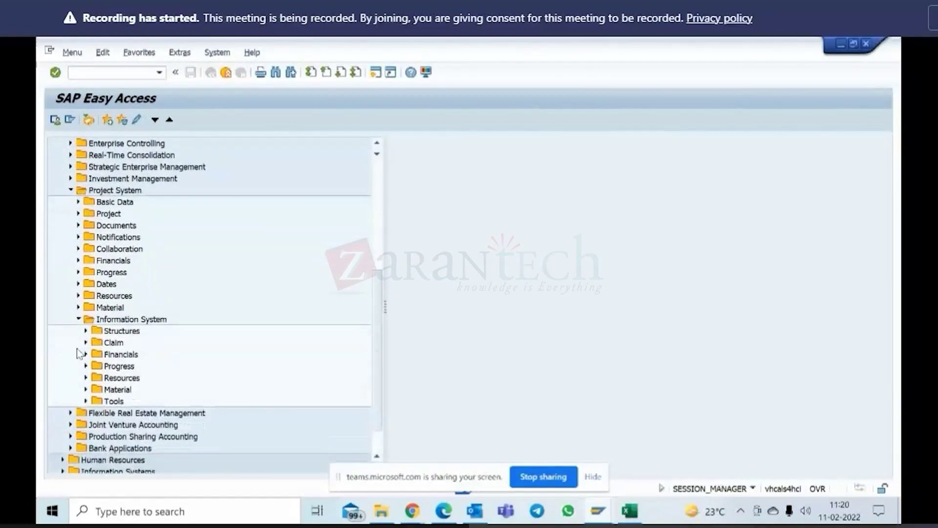
Step: Expand Financials, Costs, Plan-Based and Hierarchical in the Information System, and start report S_ALR_87013534, Plan 1/Plan 2/Actual/Commitments
left_click(86, 354)
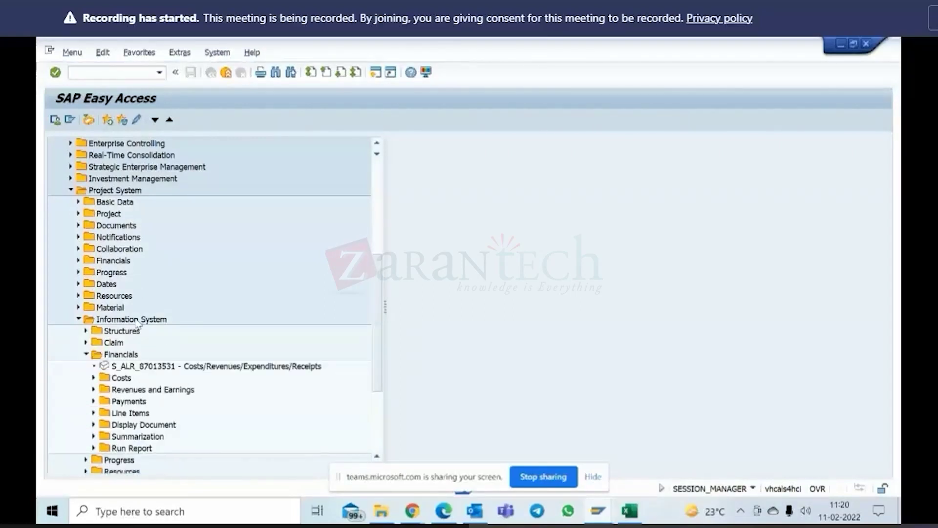
scroll(117, 319, "down", 2)
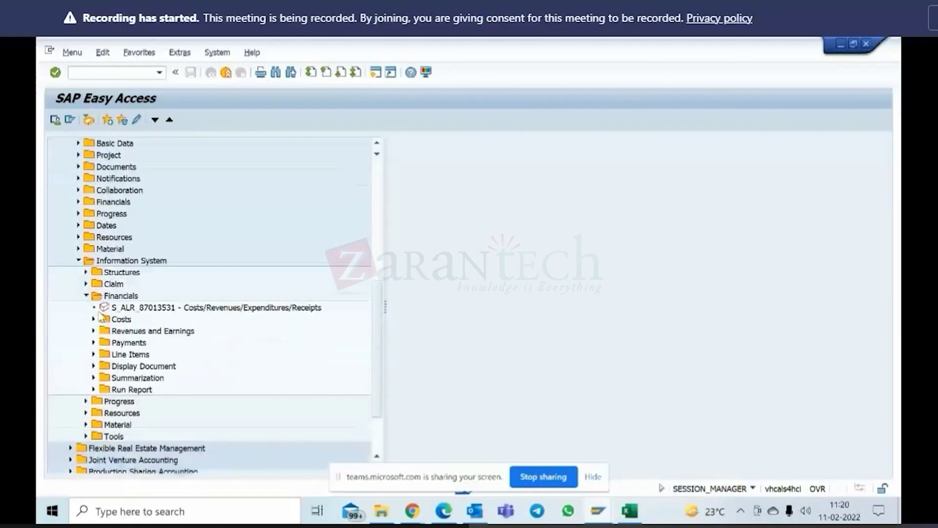
left_click(93, 320)
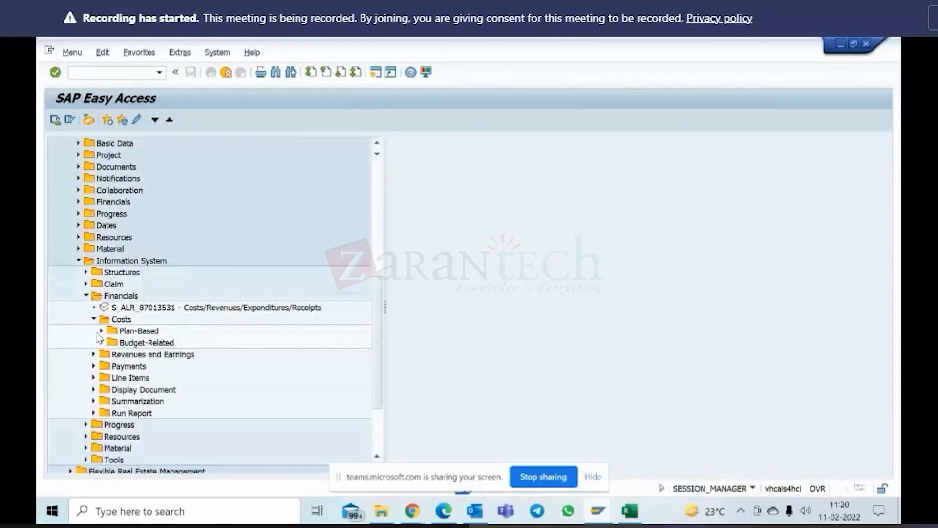
left_click(101, 331)
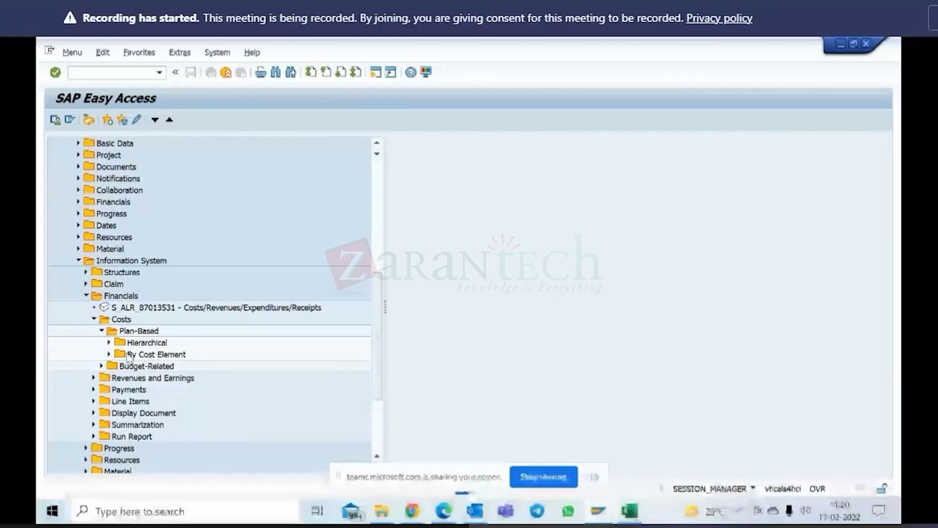
left_click(109, 342)
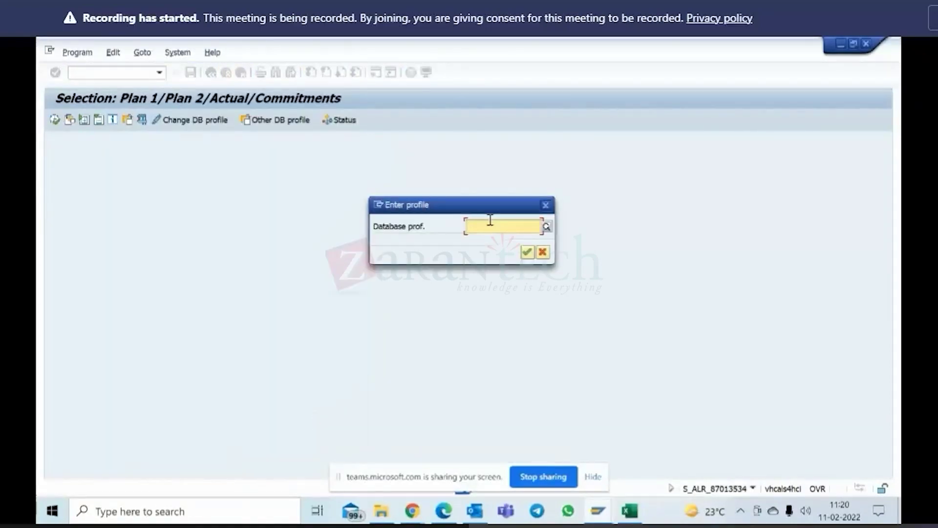
left_click(490, 225)
left_click(499, 239)
left_click(527, 252)
left_click_drag(321, 190, 218, 192)
key("Delete")
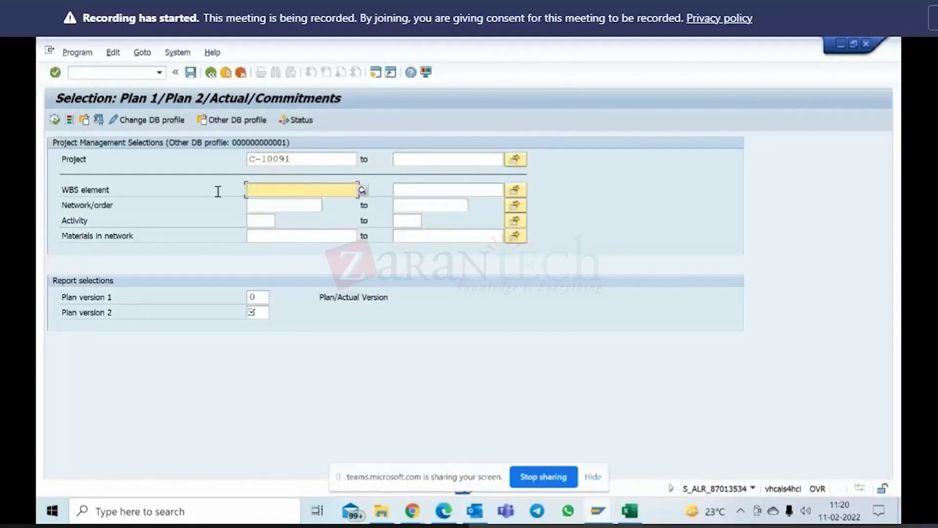
Step: Set plan version 1 to 1 and plan version 2 to 2, and execute the report for project C-10091
double_click(258, 296)
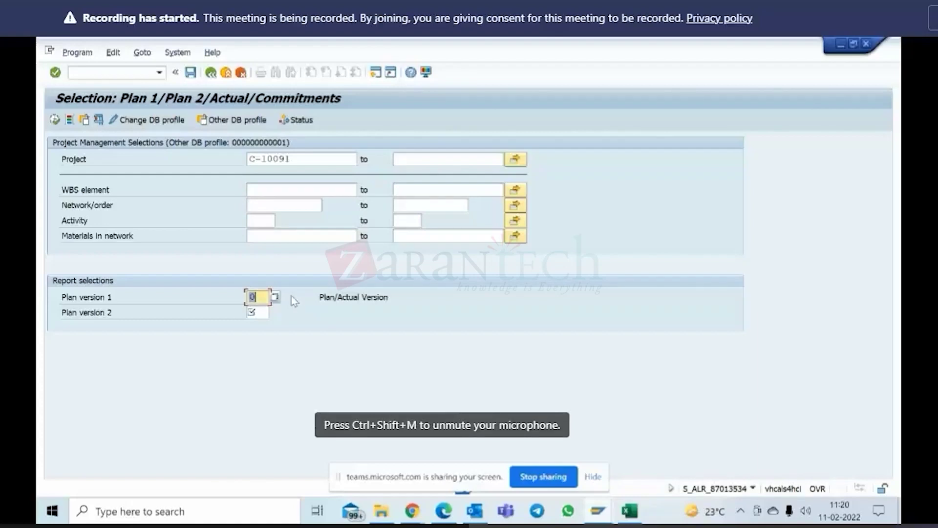
type("1")
key("Tab")
type("2")
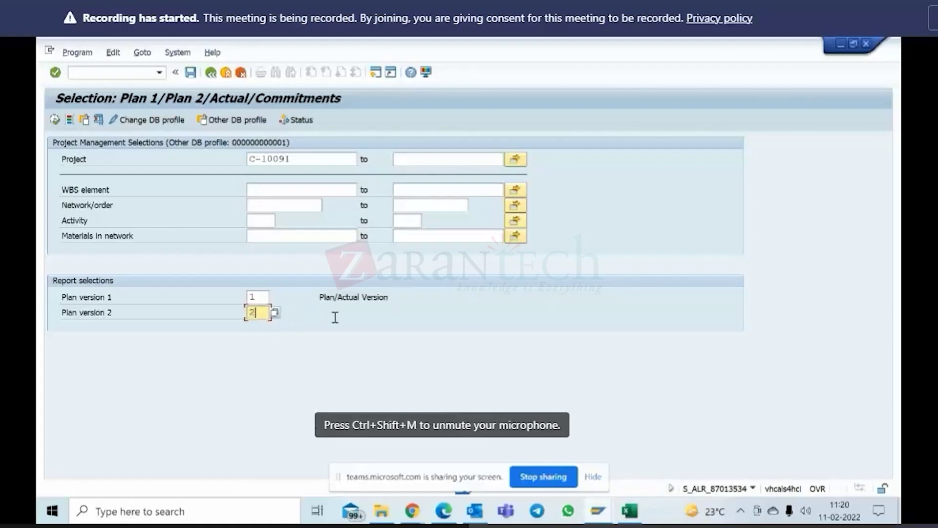
left_click(252, 296)
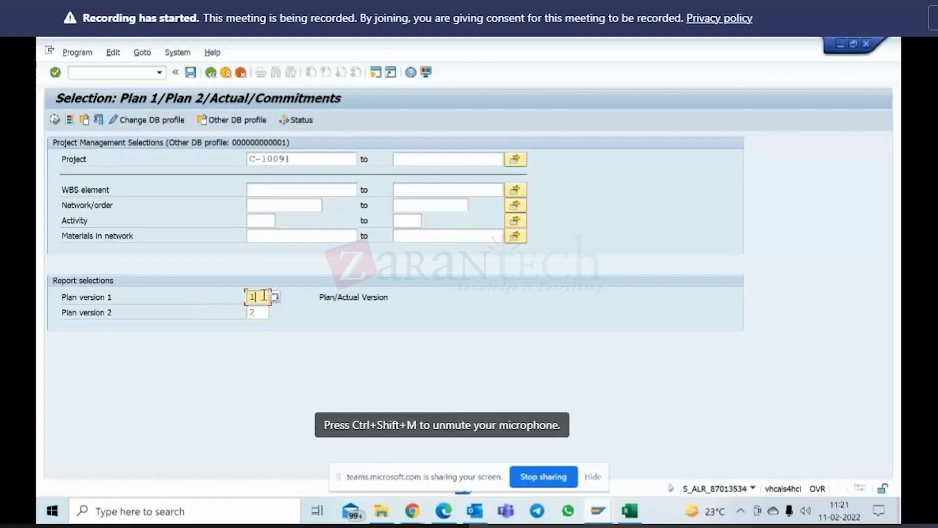
left_click(128, 312)
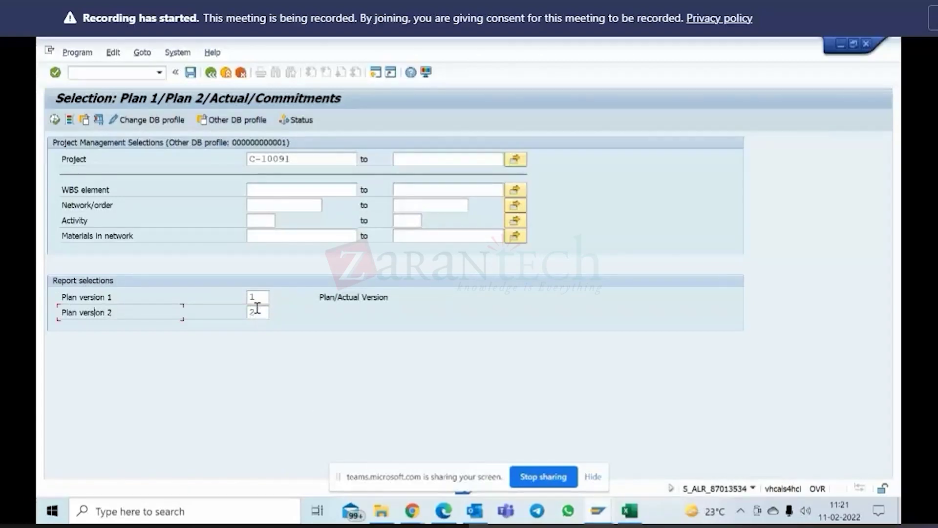
left_click(283, 159)
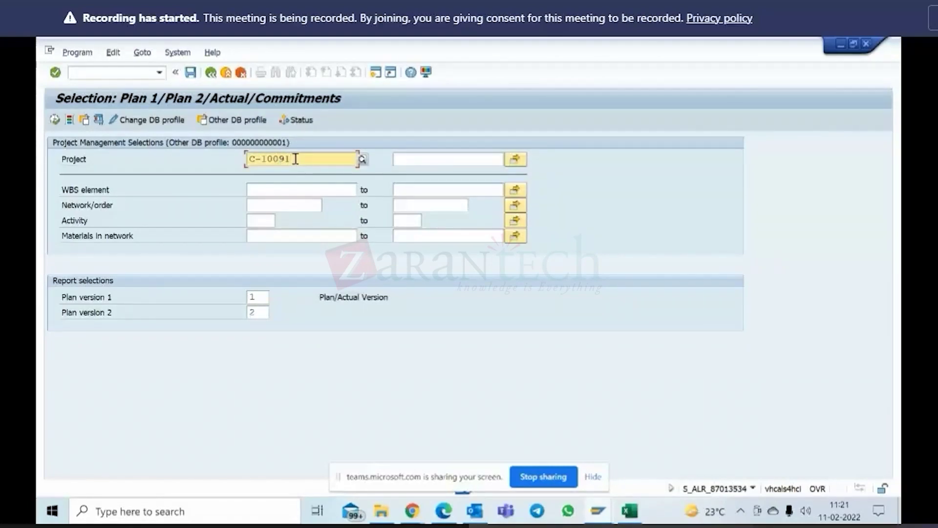
left_click(54, 120)
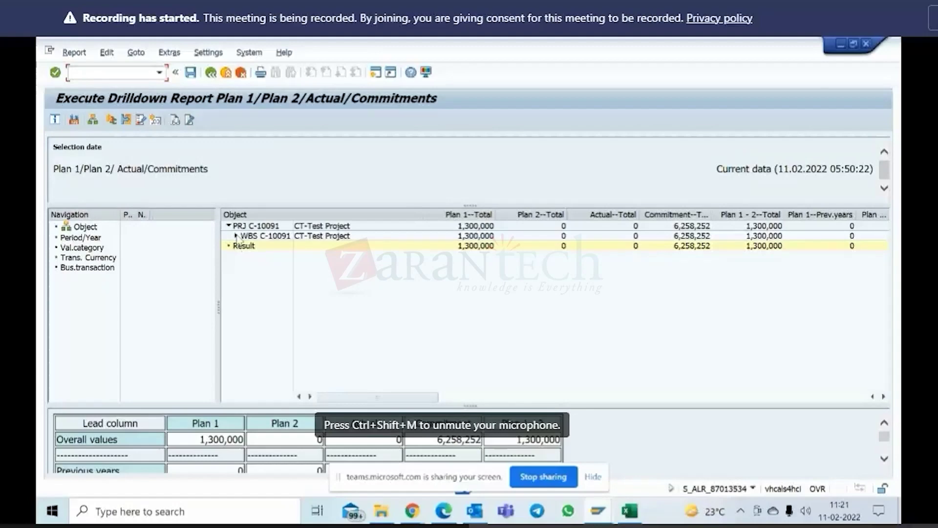
Step: Expand WBS C-10091 and its Prepare element, and examine the plan totals and the commitment of the external services activity
left_click(236, 236)
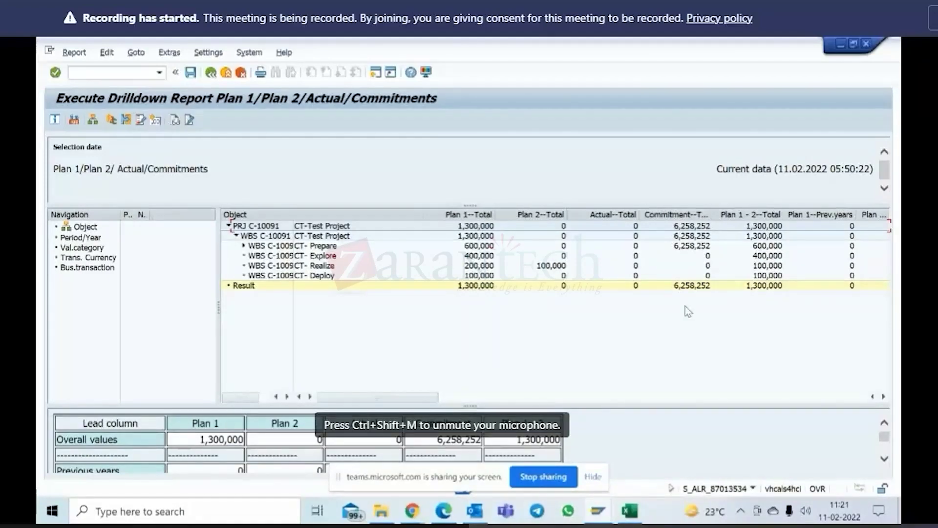
left_click(483, 397)
left_click_drag(570, 400, 430, 400)
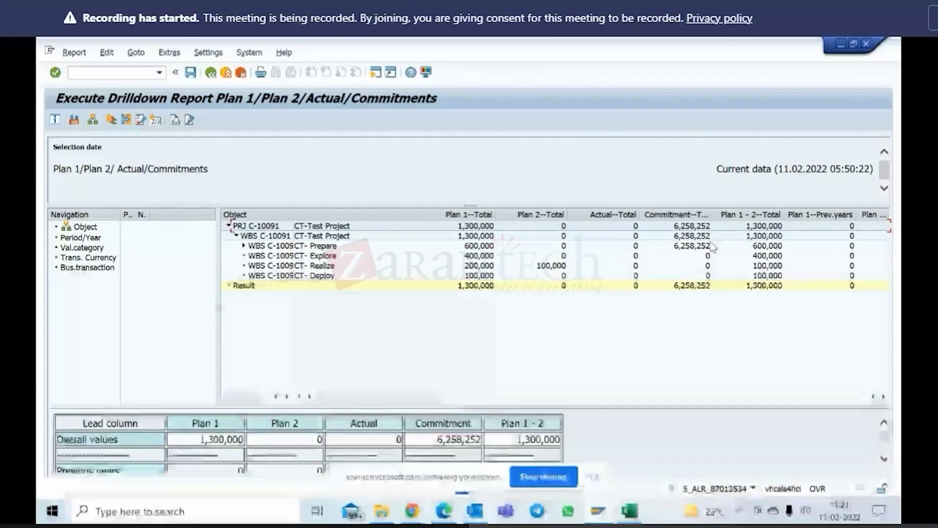
left_click(682, 248)
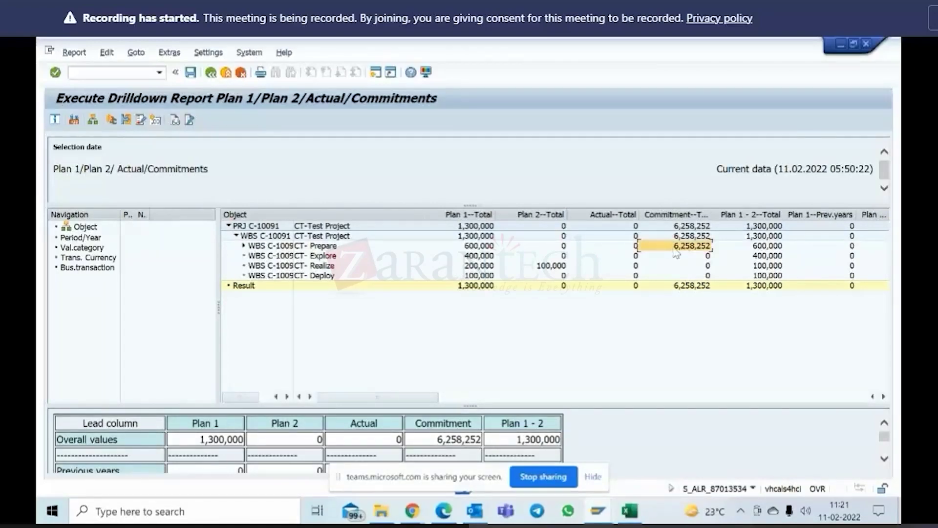
left_click(241, 246)
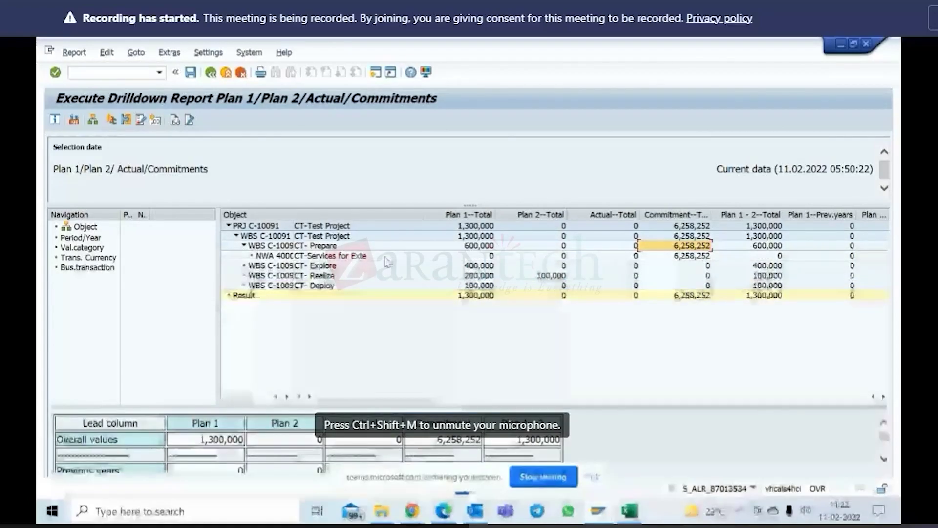
left_click(351, 257)
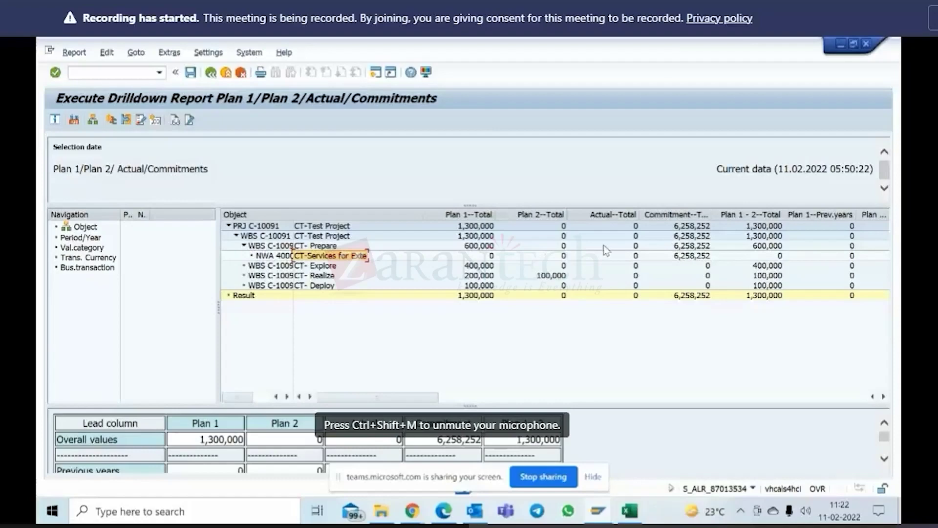
left_click(687, 258)
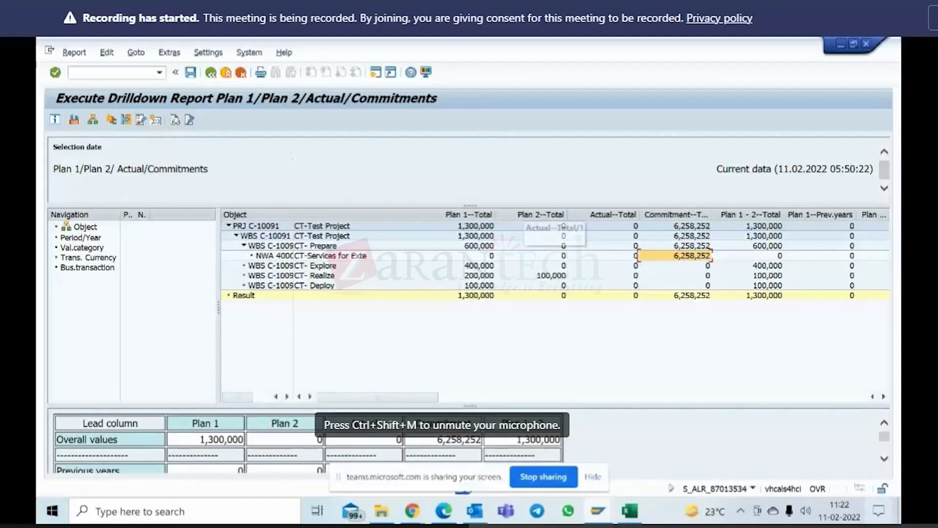
Step: Exit the drilldown report and return to its selection screen
left_click(211, 72)
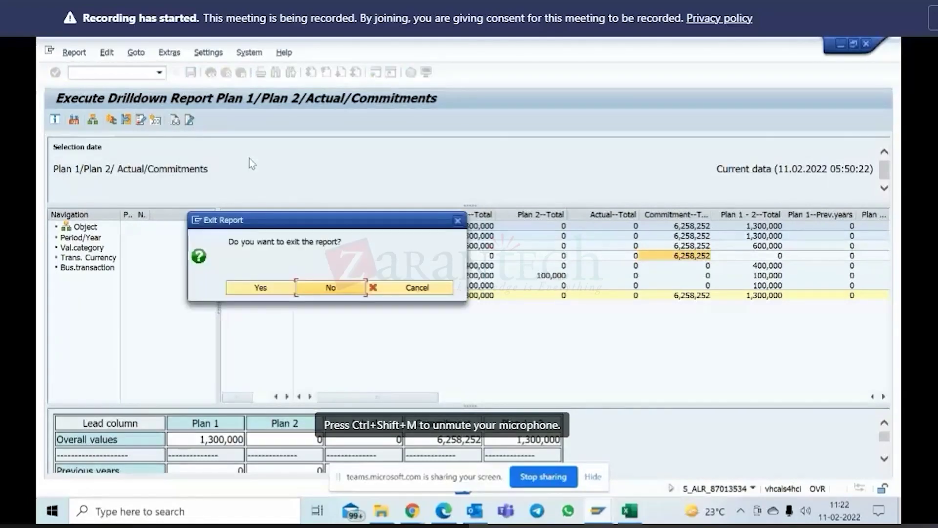
left_click(333, 288)
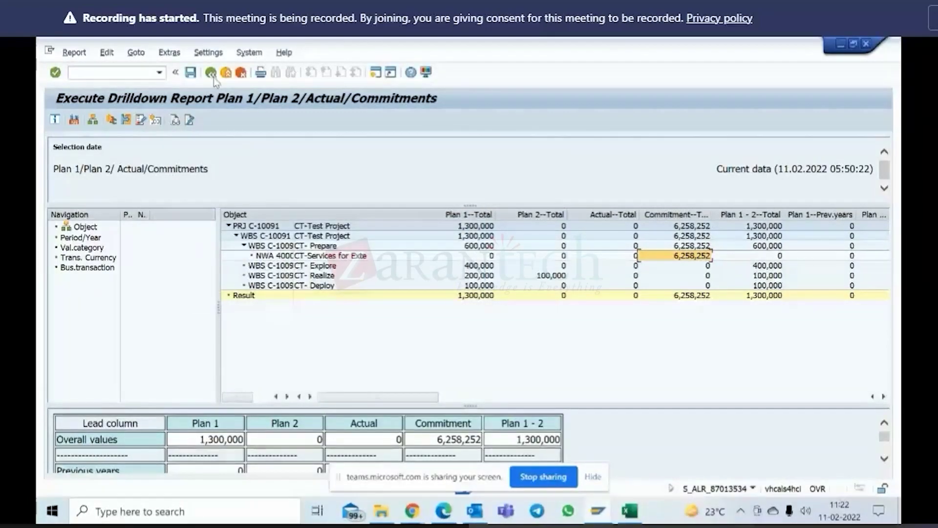
left_click(212, 74)
left_click(256, 288)
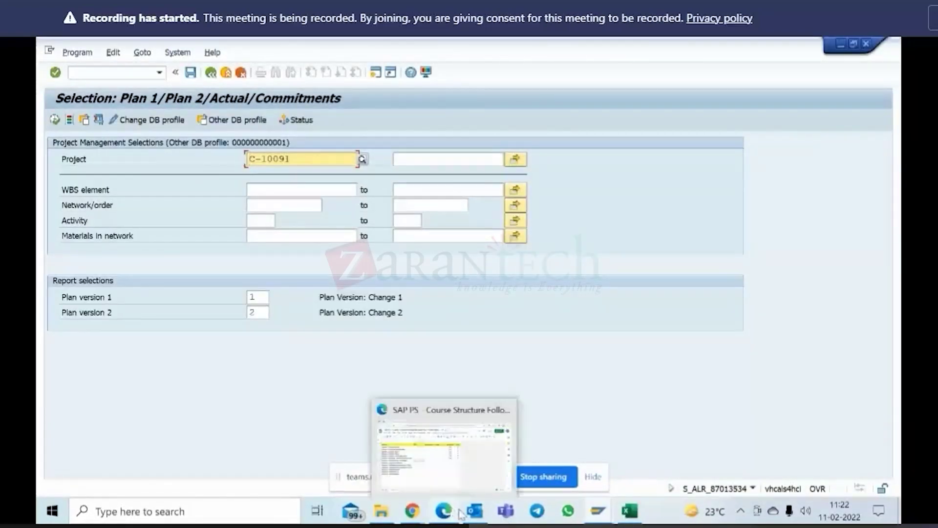
Step: Change the project selection to C-1005 and execute the plan comparison report
mouse_move(422, 518)
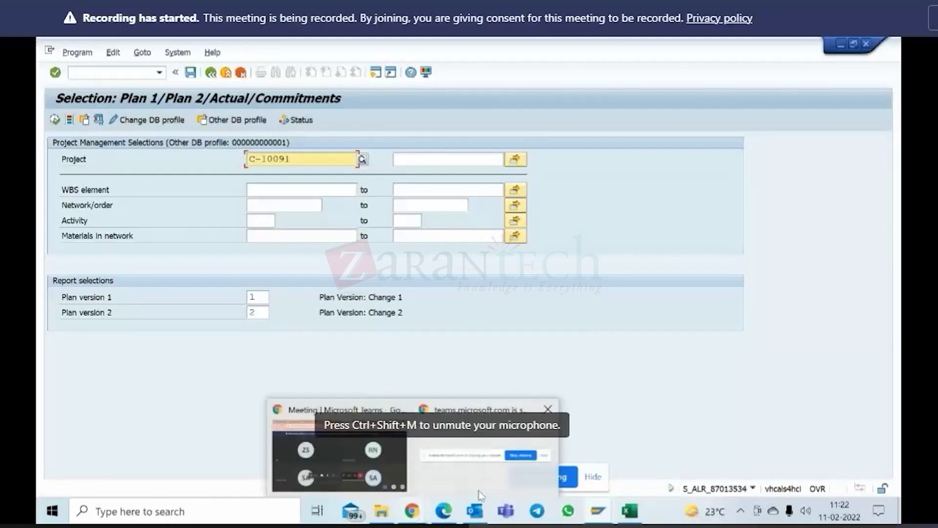
left_click_drag(282, 159, 293, 158)
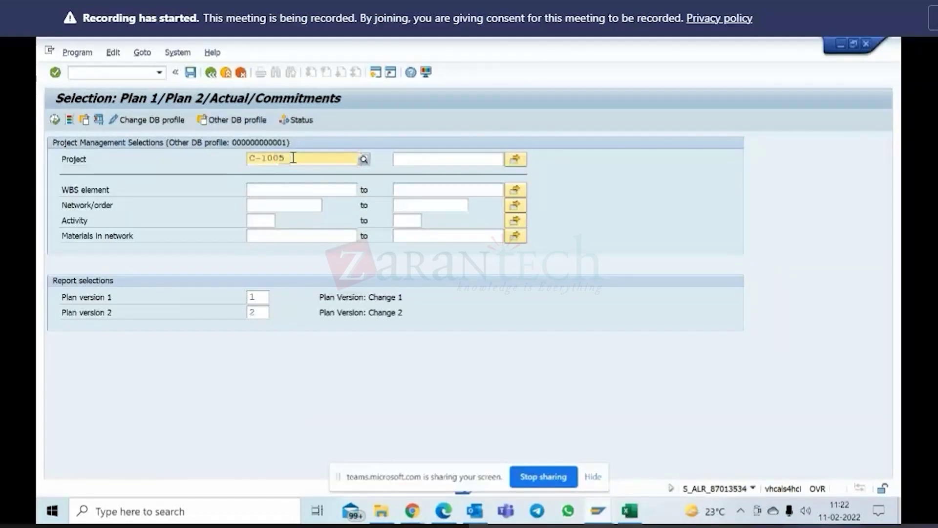
type("5")
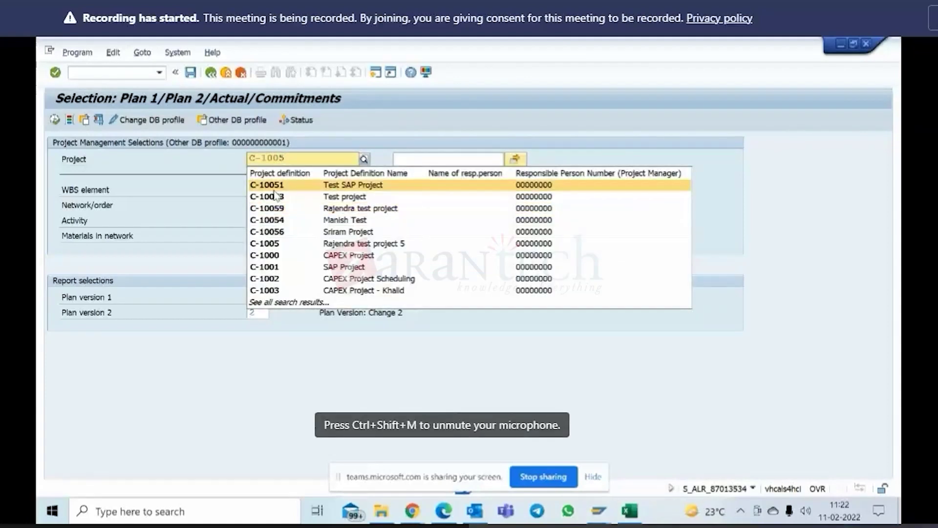
left_click(182, 205)
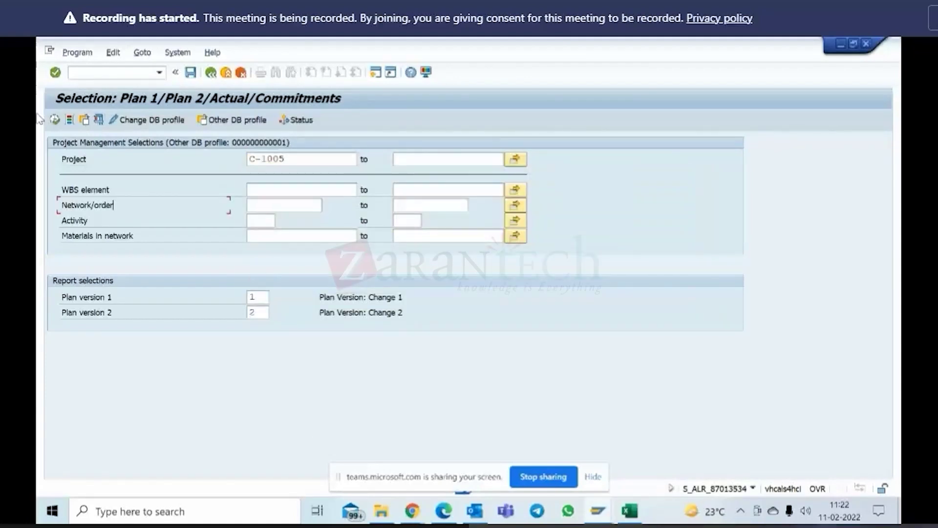
left_click(54, 119)
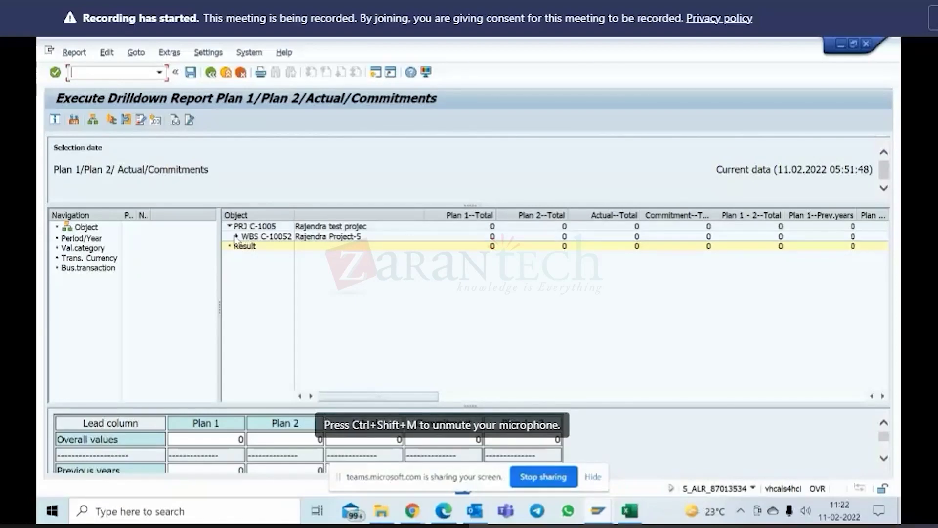
Step: Expand WBS C-10052, examine the plan version 2 total of Phase-1, and exit the drilldown report
left_click(236, 236)
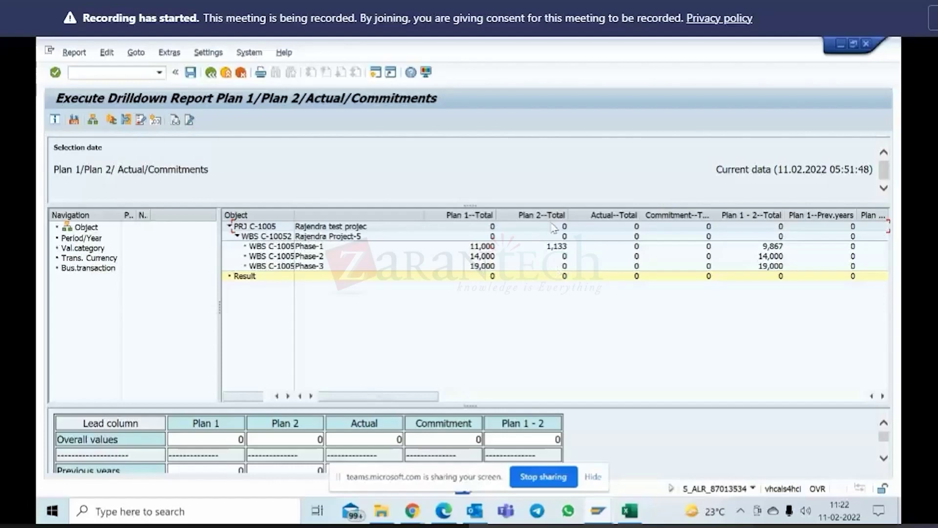
left_click(555, 250)
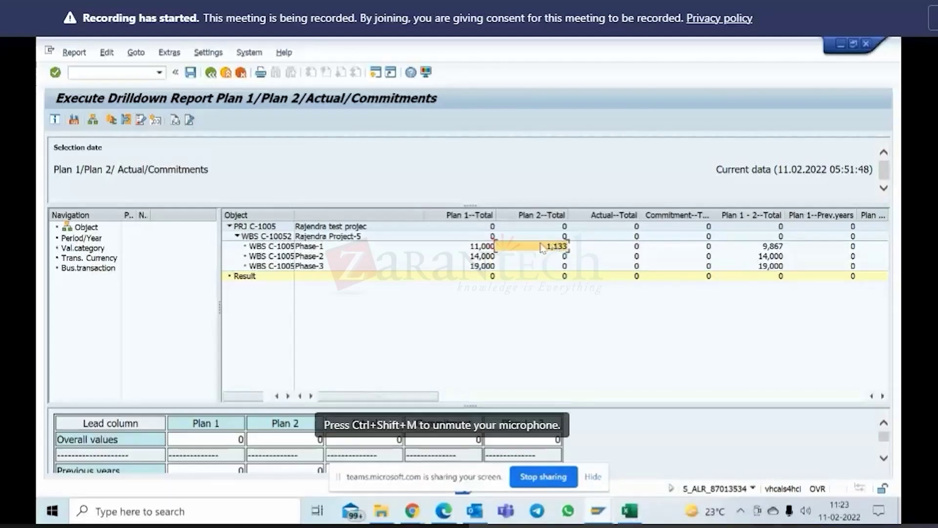
left_click(213, 74)
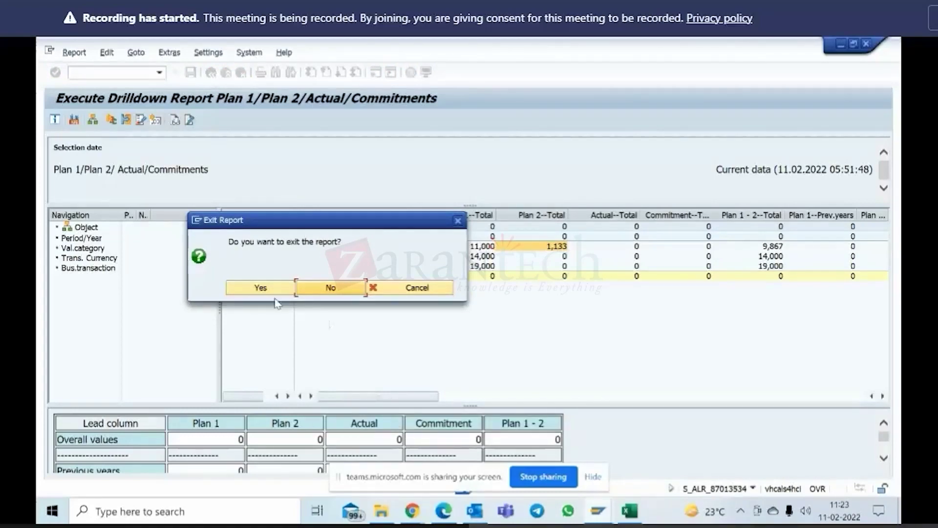
left_click(320, 287)
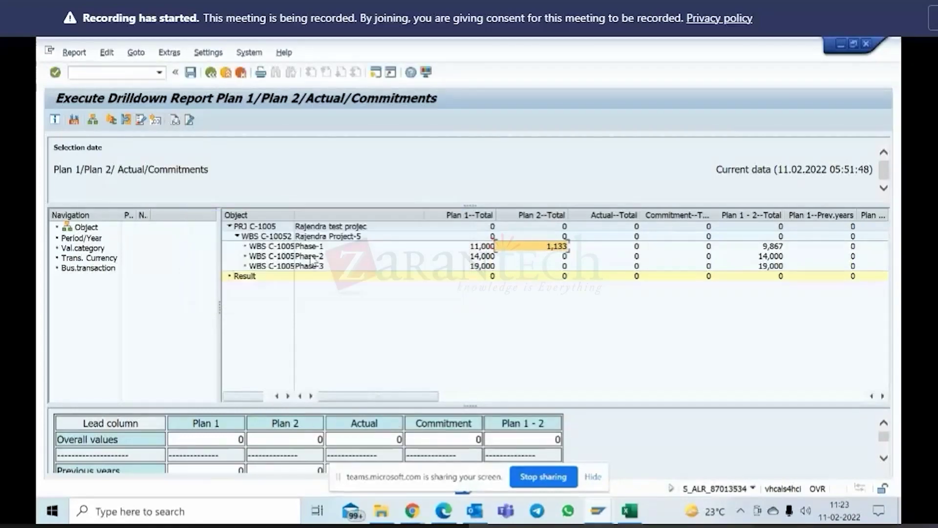
left_click(212, 73)
left_click(259, 288)
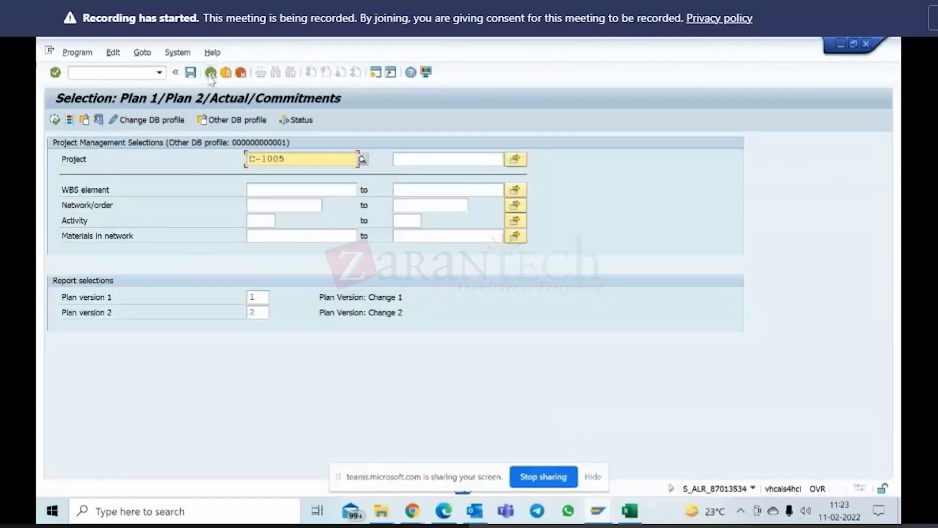
Step: Leave the selection screen and open report S_ALR_87013554, Comparison of 2 plan versions, among the cost element reports
left_click(211, 73)
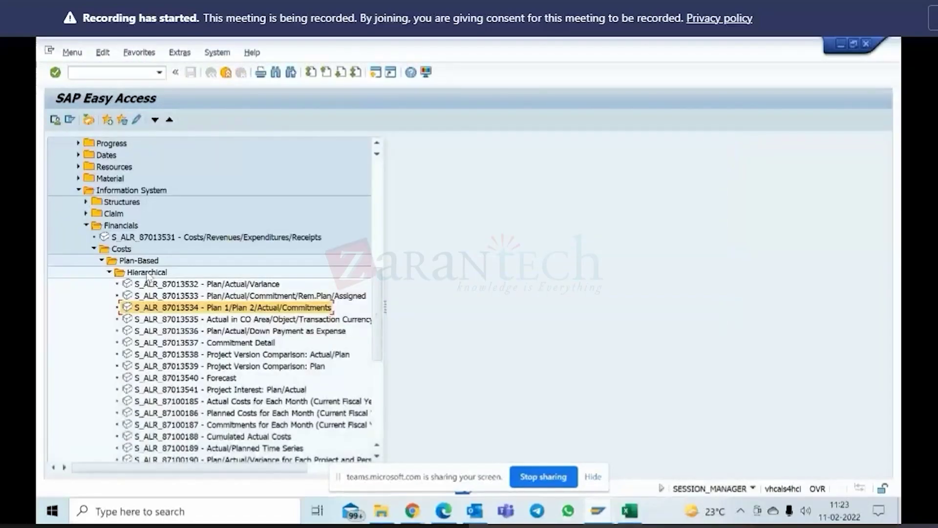
scroll(200, 320, "down", 3)
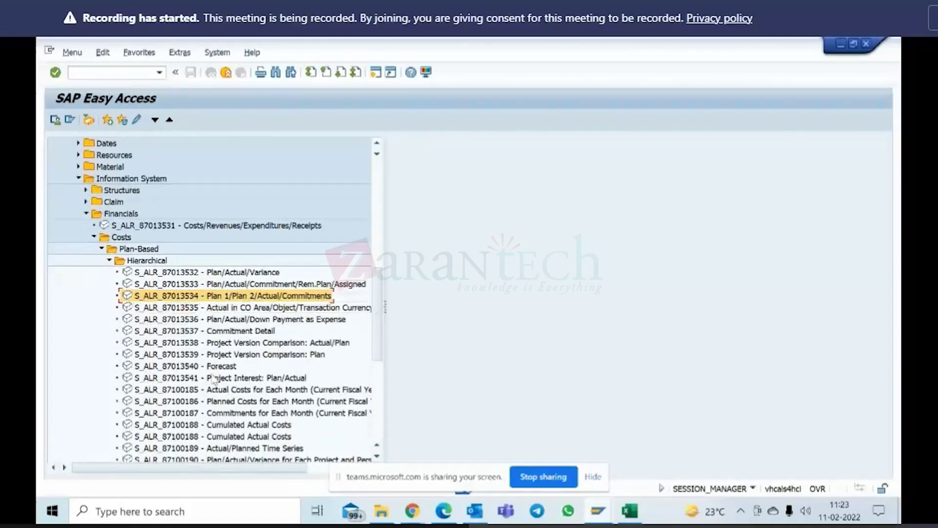
left_click(104, 377)
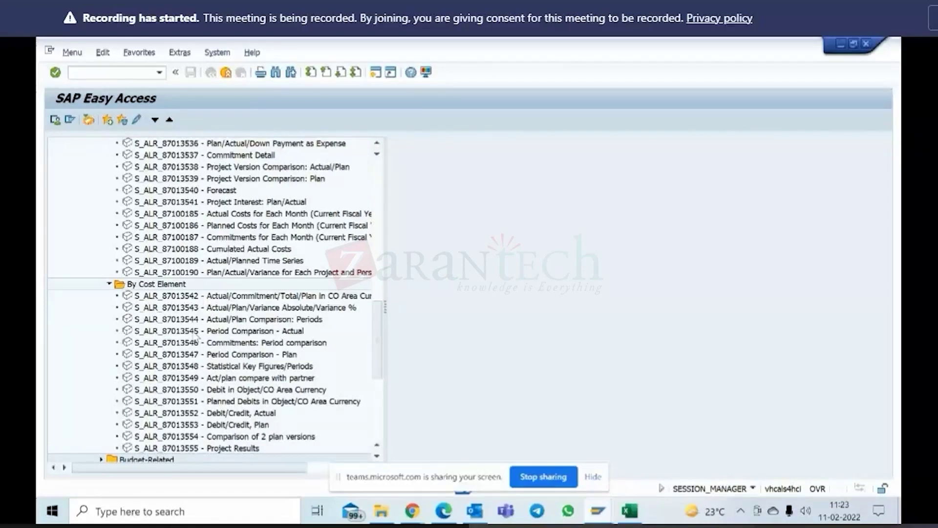
double_click(193, 437)
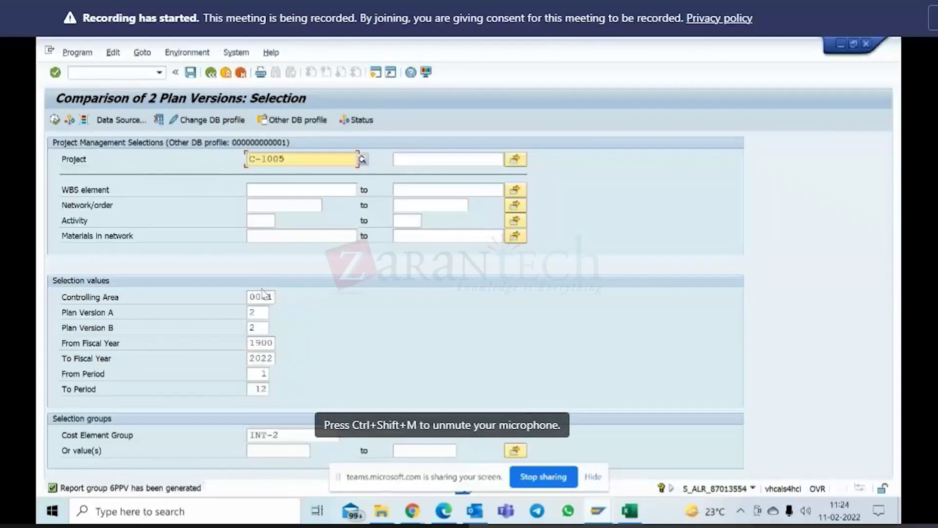
Step: Set Plan Version A to 1 in the selection values
left_click(250, 313)
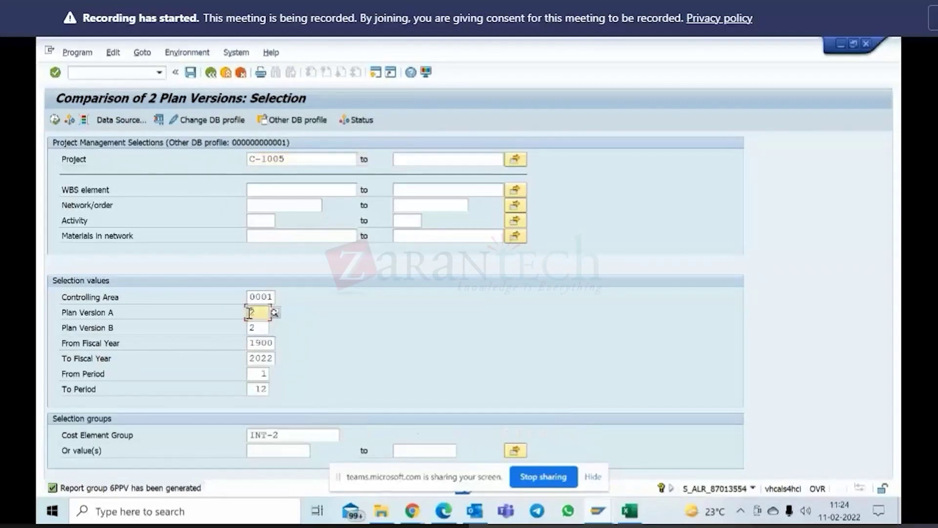
type("1")
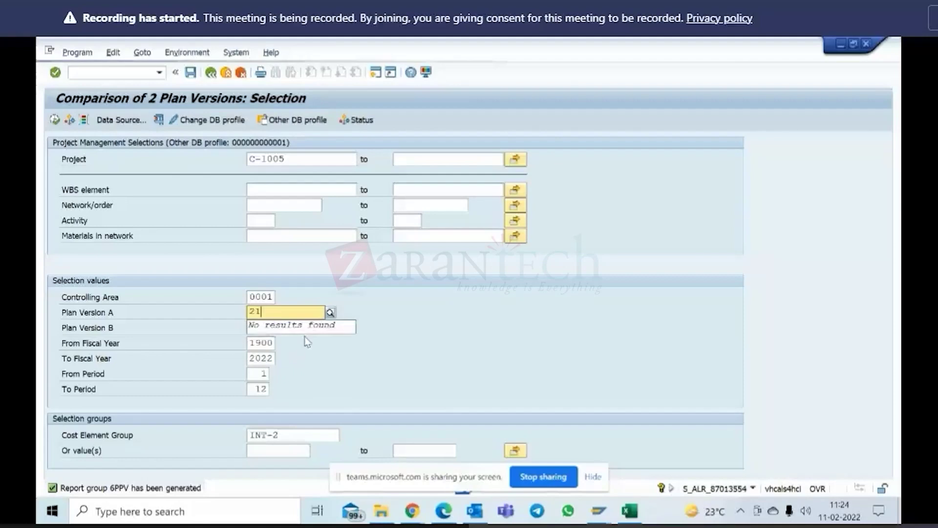
key("BackSpace")
key("BackSpace")
type("1")
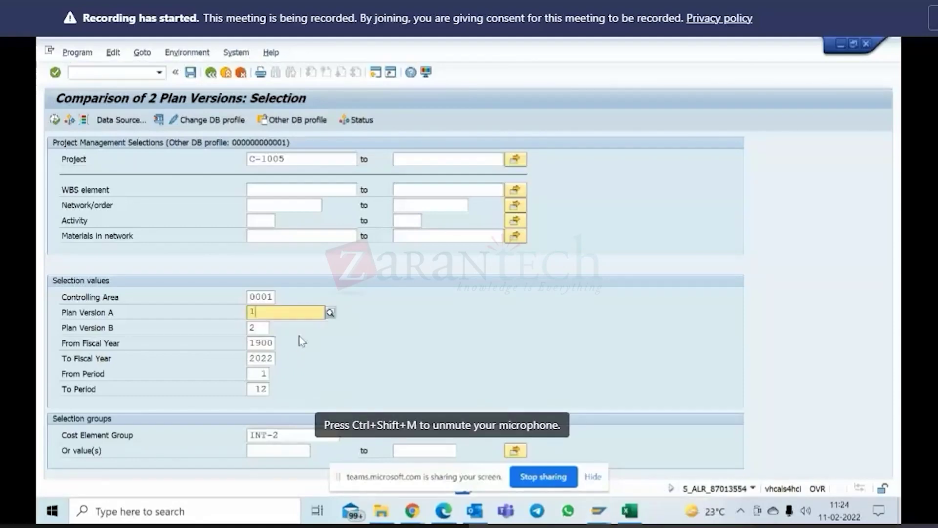
Step: Set the fiscal year range of the comparison from 2020 to 2025
left_click(252, 341)
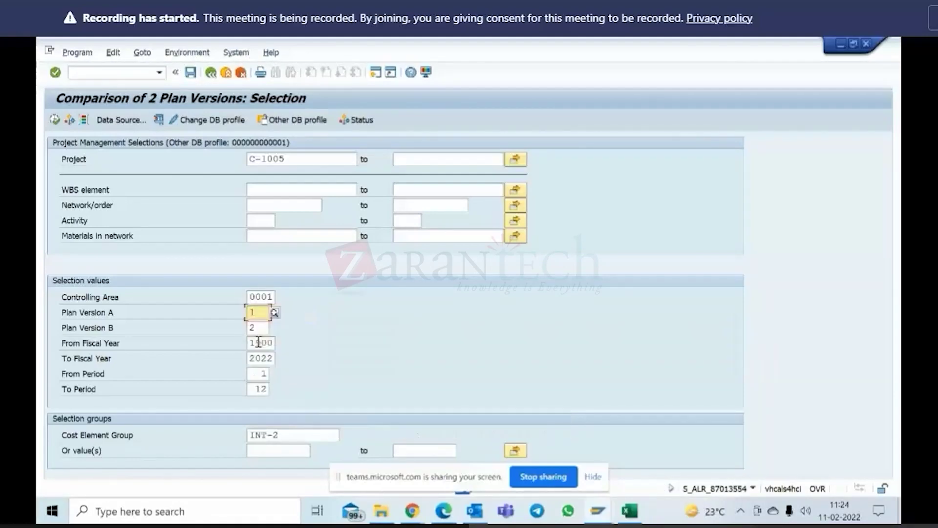
left_click(269, 359)
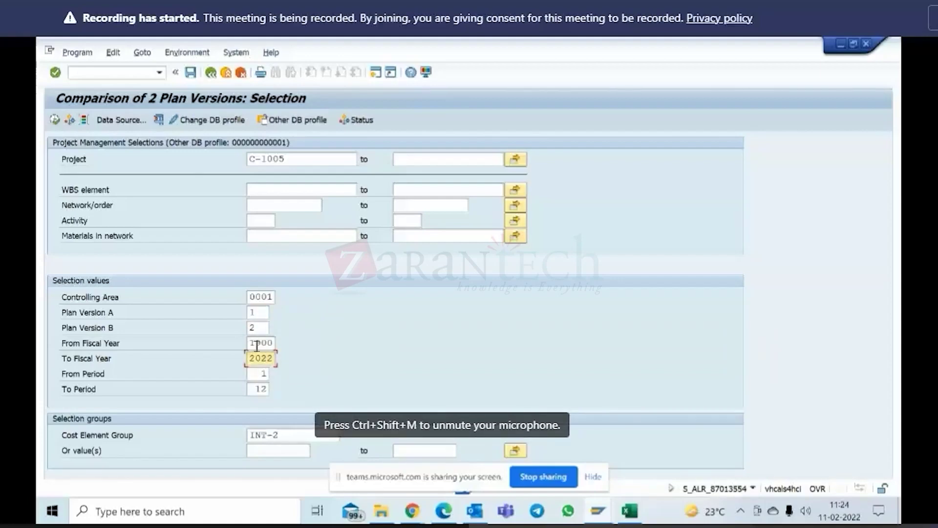
left_click(257, 346)
type("2020")
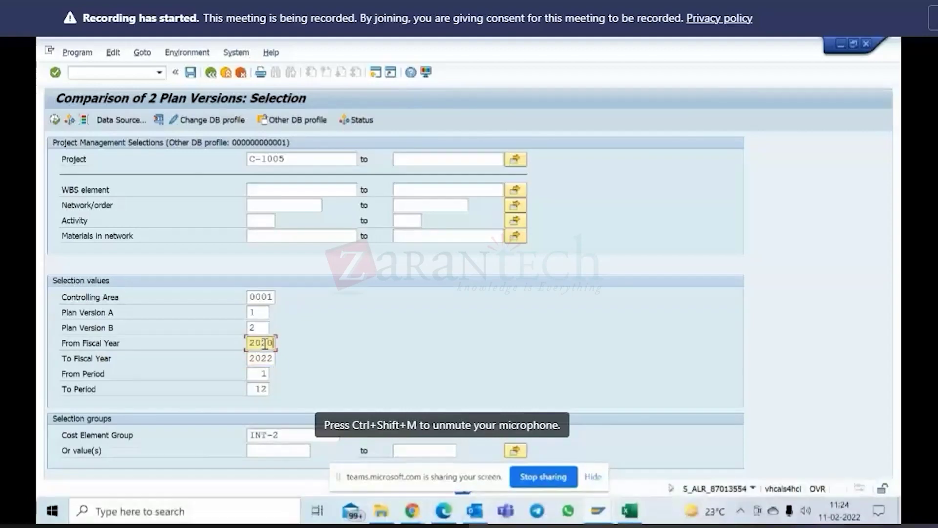
left_click(268, 359)
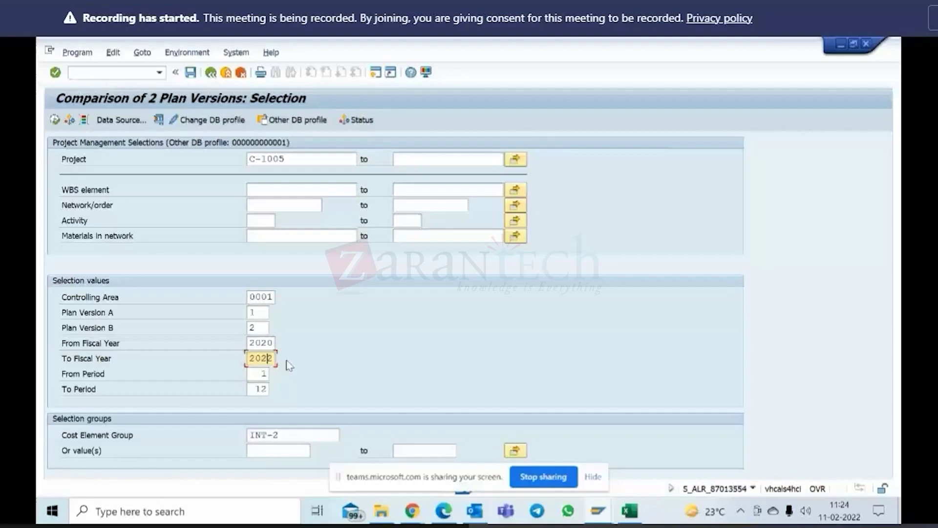
type("5")
key("Down")
key("Down")
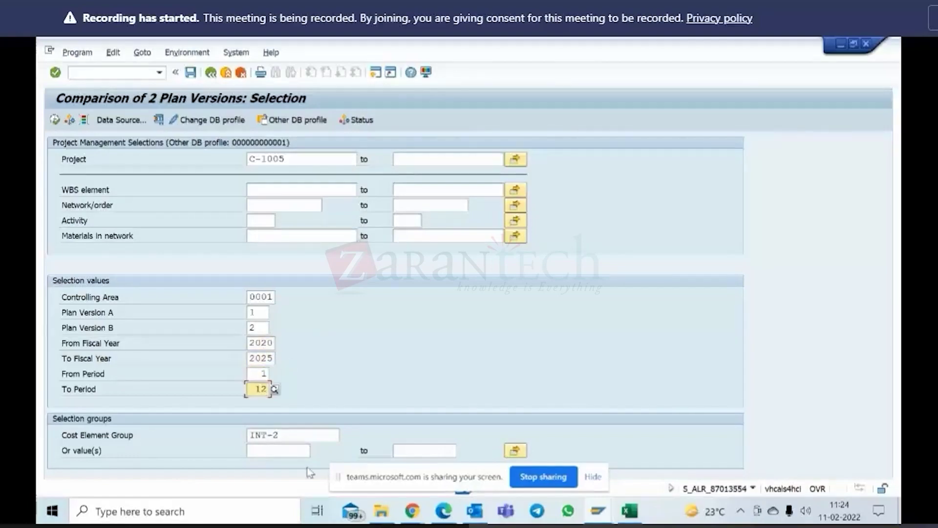
Step: Enter int-2 as the cost element group and execute the plan version comparison for project C-1005
left_click_drag(288, 440, 242, 447)
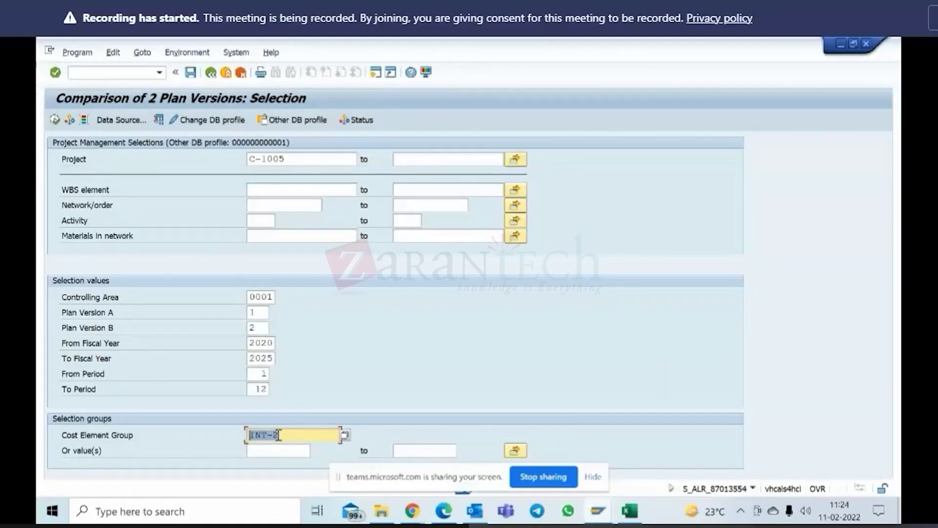
key("BackSpace")
type("int-2")
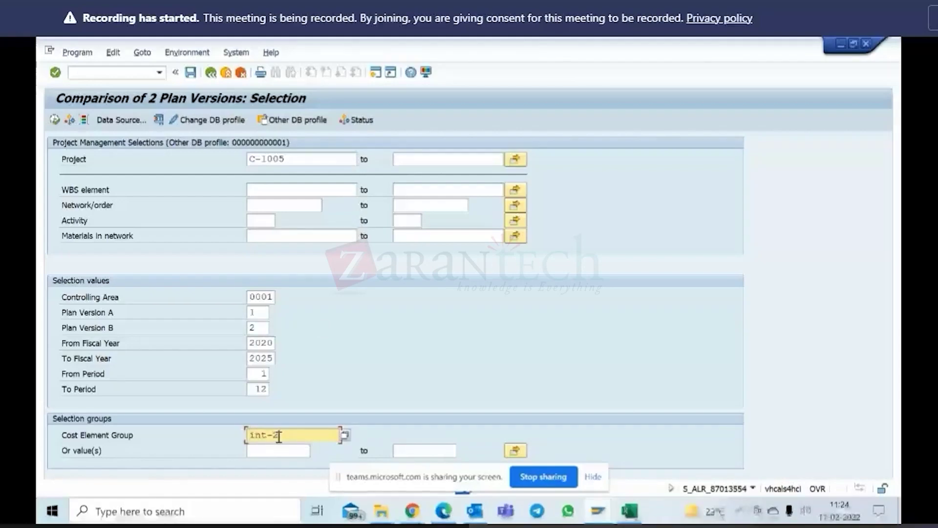
left_click(55, 120)
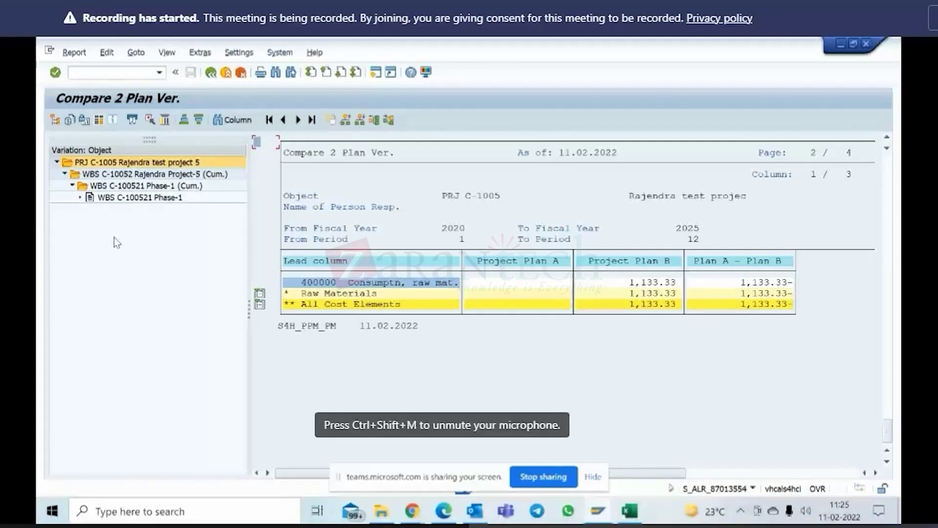
Step: Examine the cost element comparison for WBS C-100521 Phase-1, and exit the report back to SAP Easy Access
left_click(138, 200)
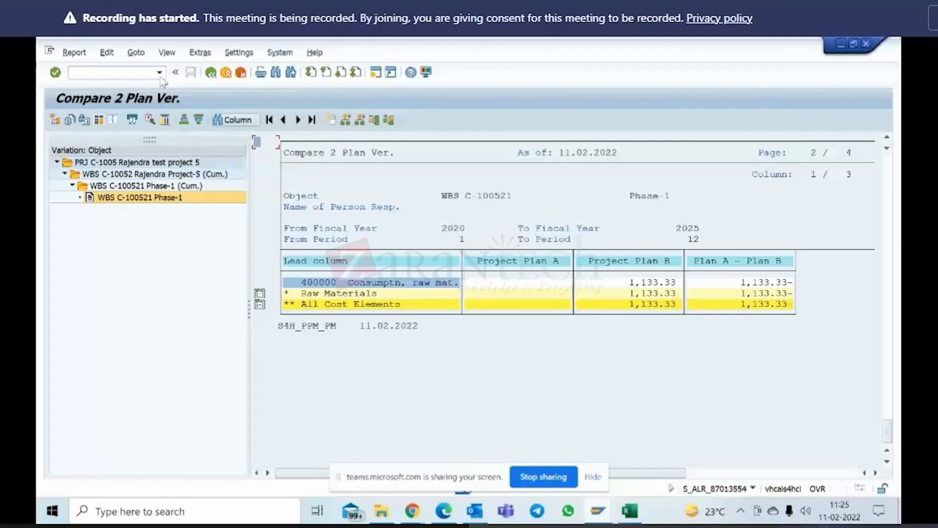
left_click(210, 74)
left_click(146, 211)
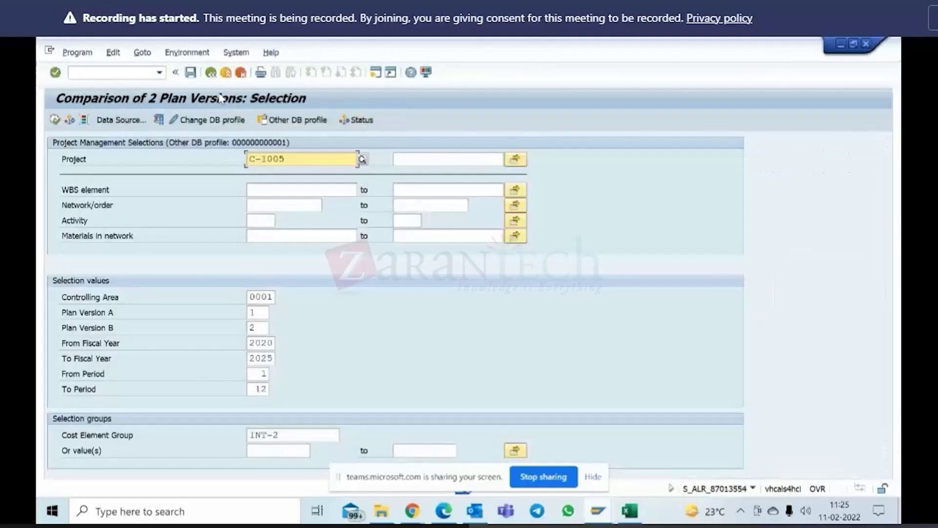
left_click(211, 74)
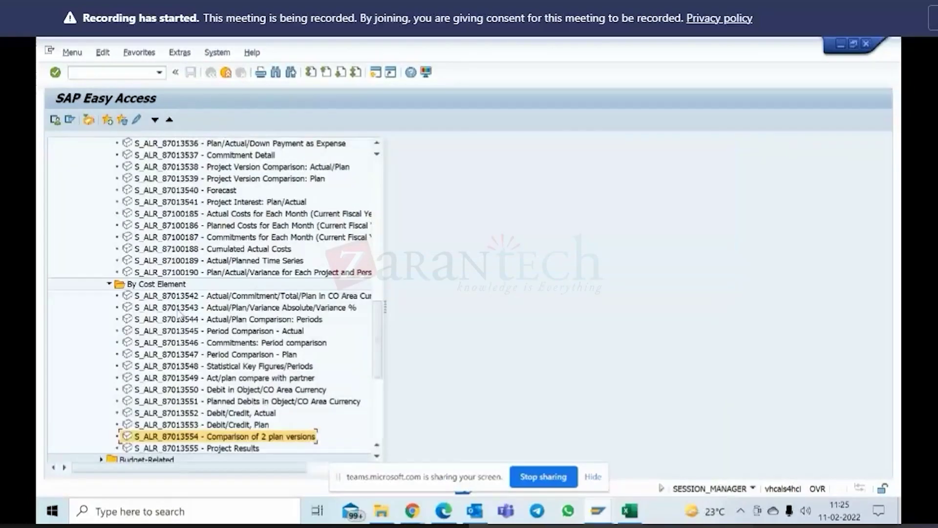
scroll(180, 315, "up", 4)
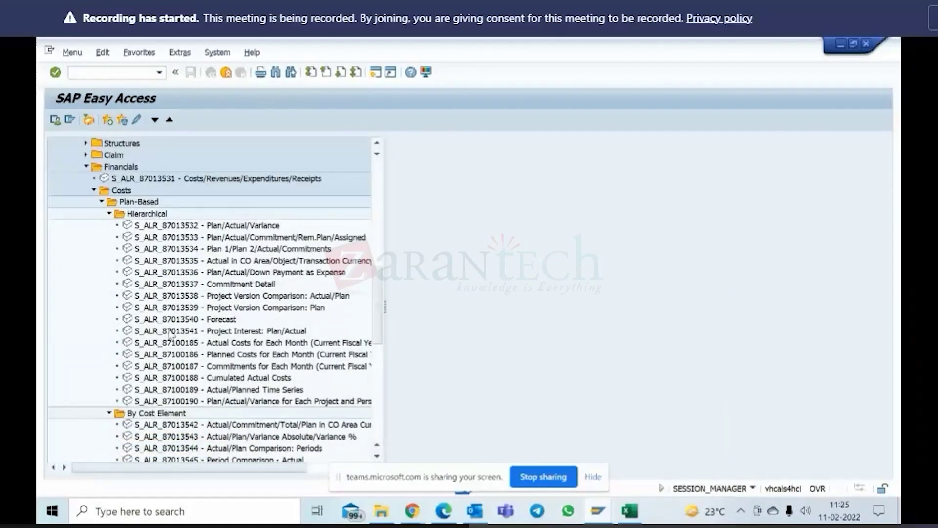
scroll(191, 352, "down", 1)
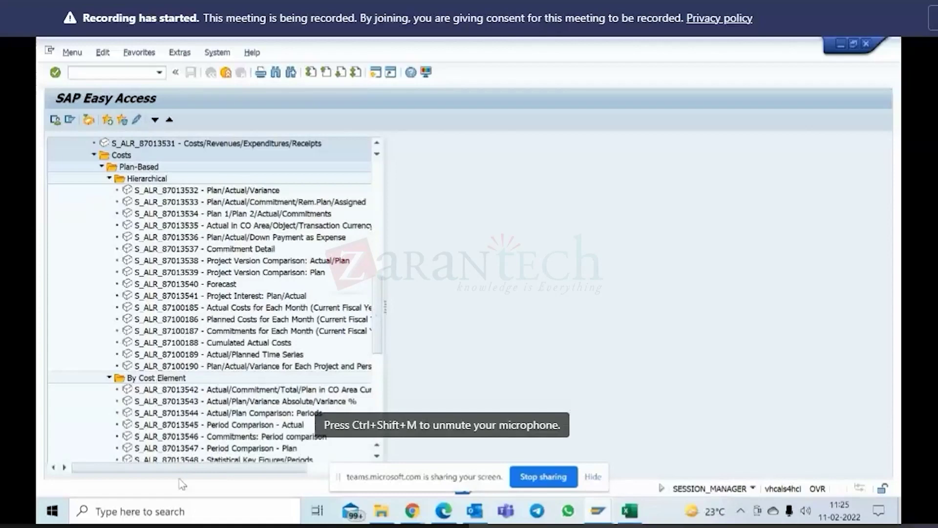
double_click(162, 194)
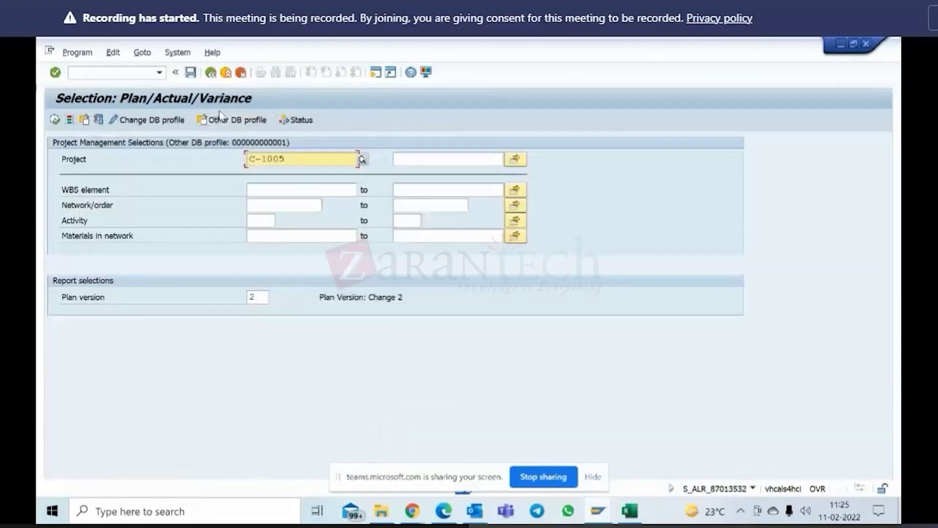
left_click(211, 73)
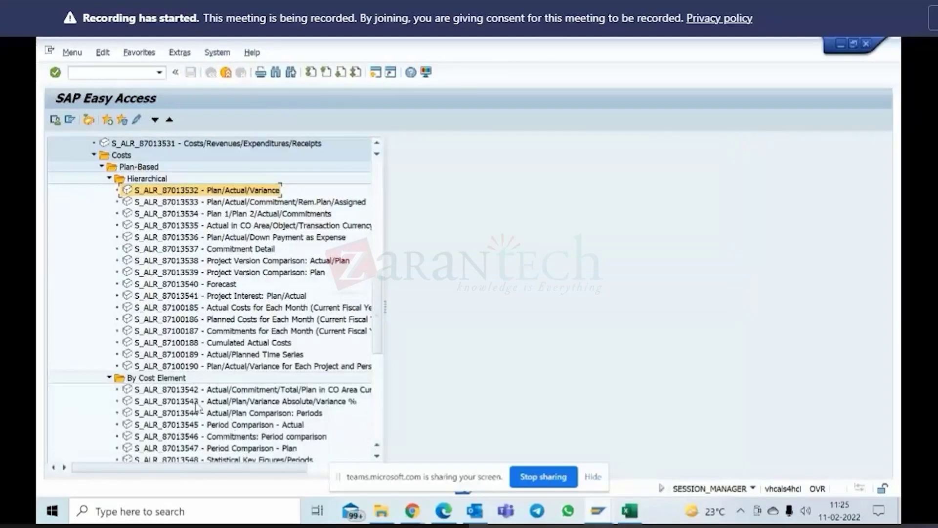
Step: Run report S_ALR_87013534 for project C-1005 with plan version 1 set to 1 and plan version 2 set to 2
scroll(211, 406, "down", 1)
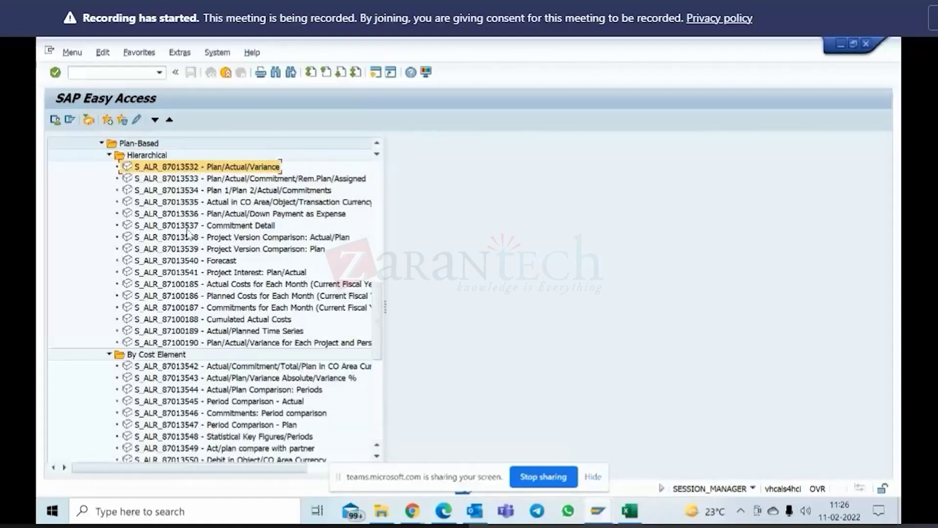
double_click(185, 191)
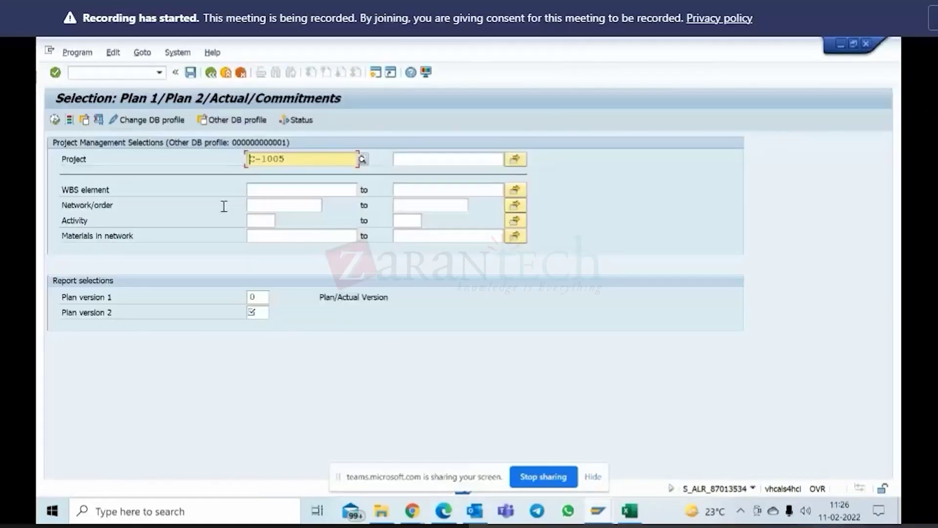
left_click(267, 312)
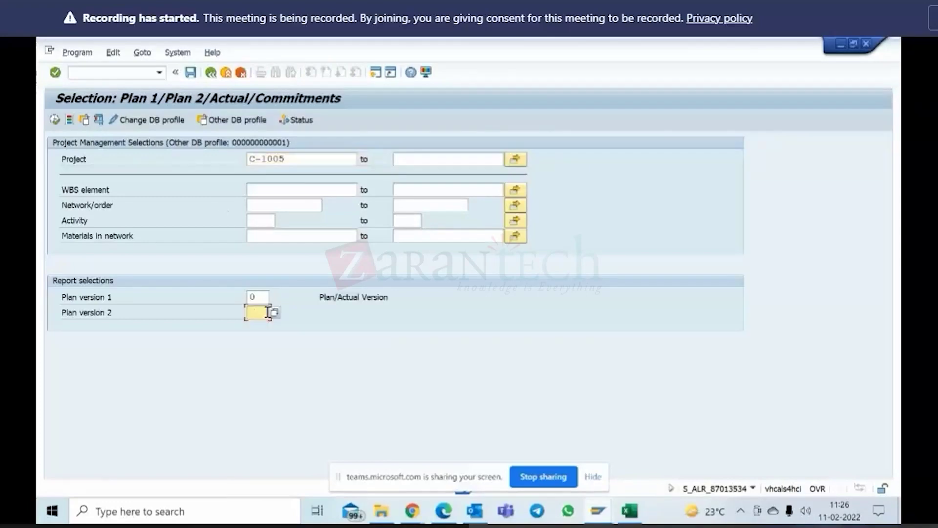
left_click(249, 295)
type("1")
left_click(264, 313)
type("2")
left_click(55, 120)
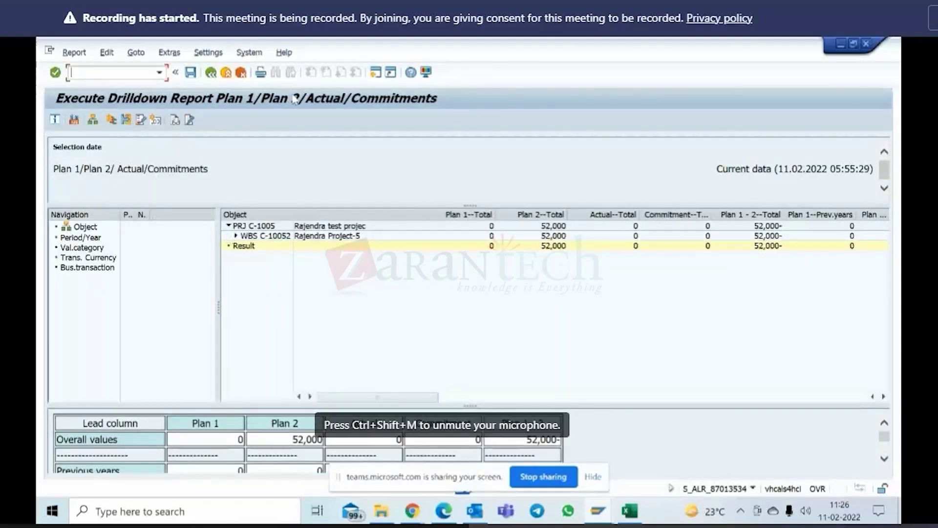
Step: Exit the drilldown report and return to its selection screen
left_click(210, 73)
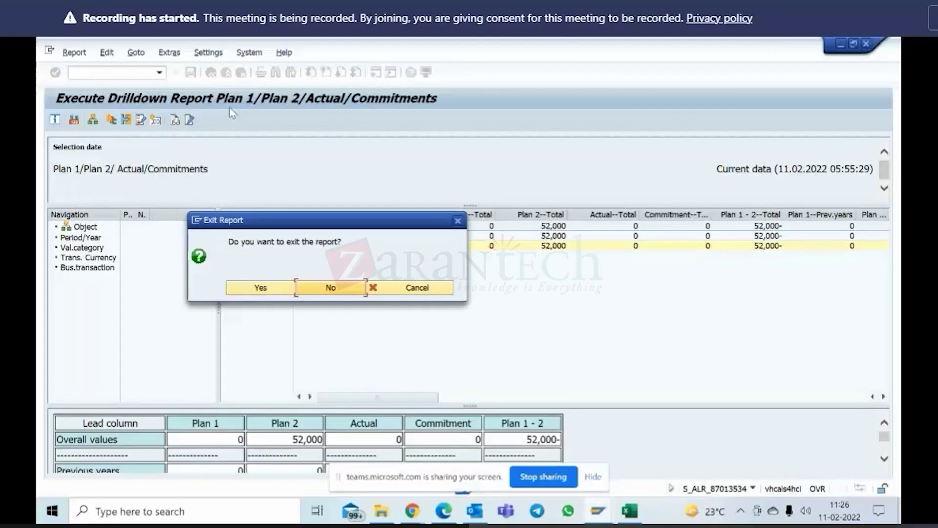
left_click(336, 288)
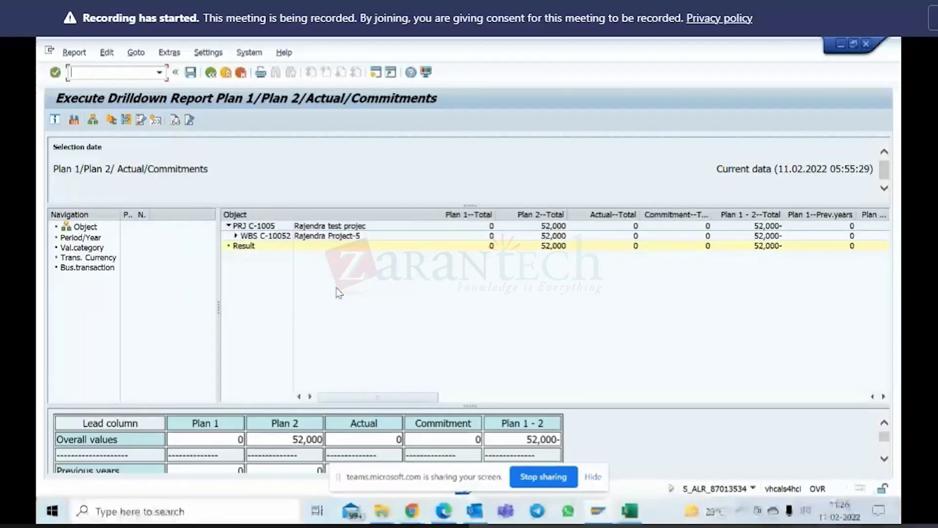
left_click(211, 73)
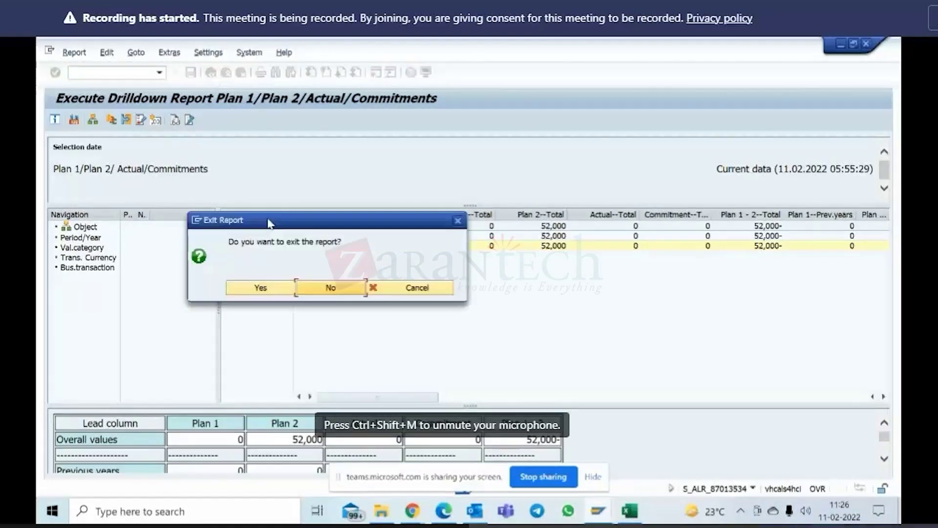
left_click(268, 288)
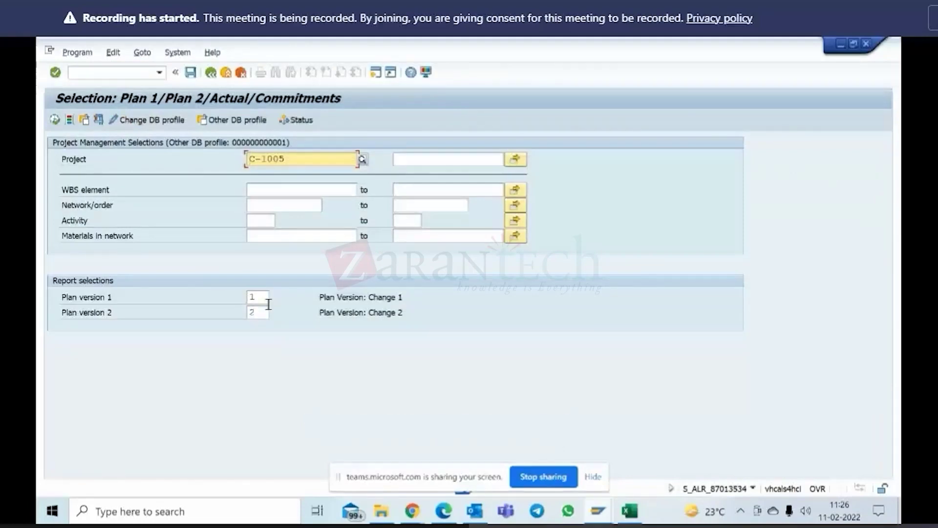
Step: Execute the comparison of plan versions 1 and 2 for project C-1005 and expand WBS element C-10052 to show its phases
left_click(289, 159)
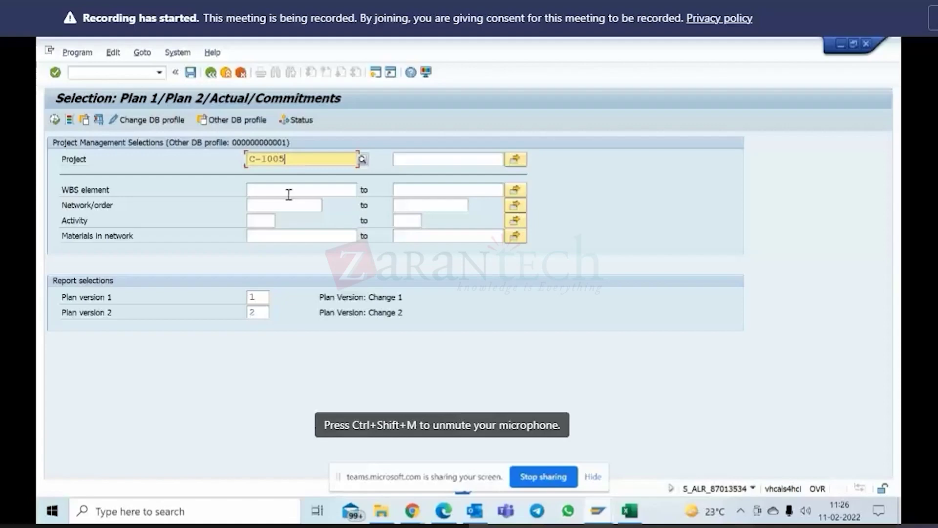
left_click(266, 297)
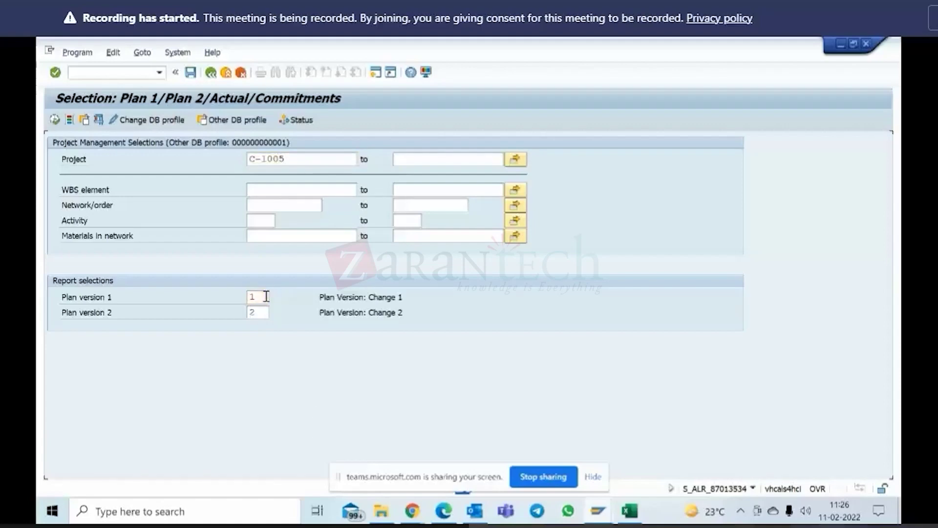
left_click(55, 120)
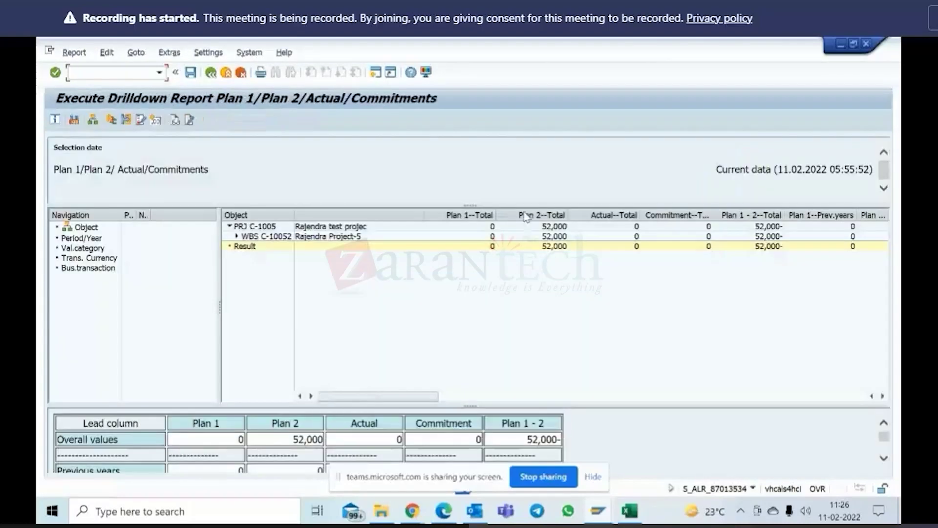
left_click(236, 237)
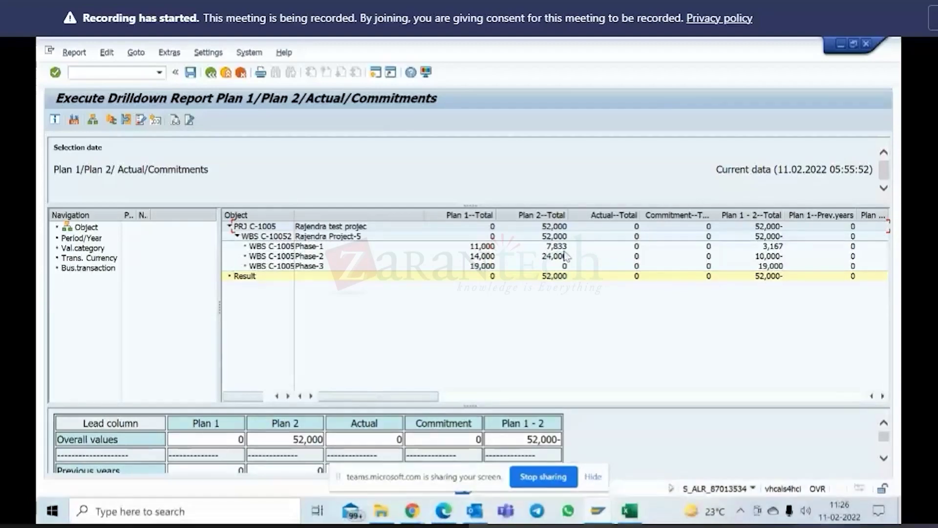
Step: In a new SAP session, run transaction CJ41 and display the cost planning of project C-1005 for version 1
left_click(599, 510)
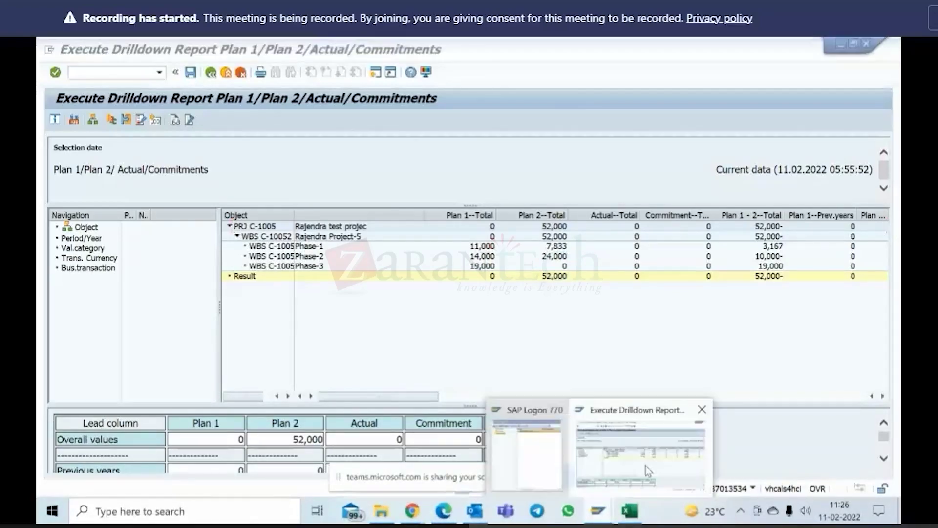
left_click(647, 456)
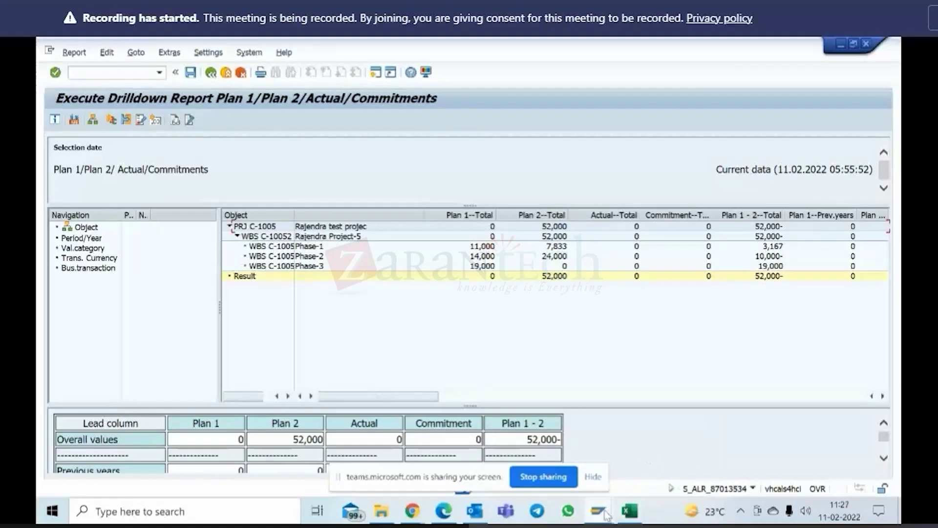
mouse_move(606, 514)
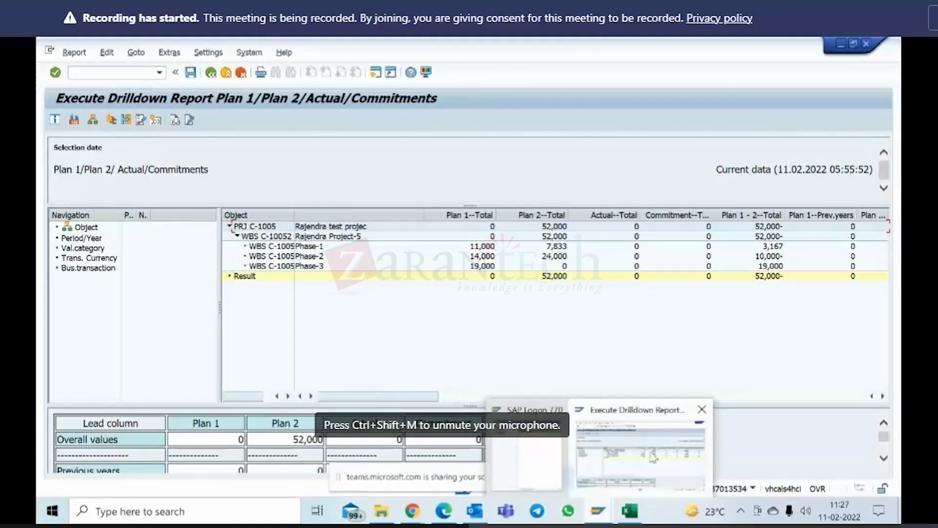
left_click(630, 440)
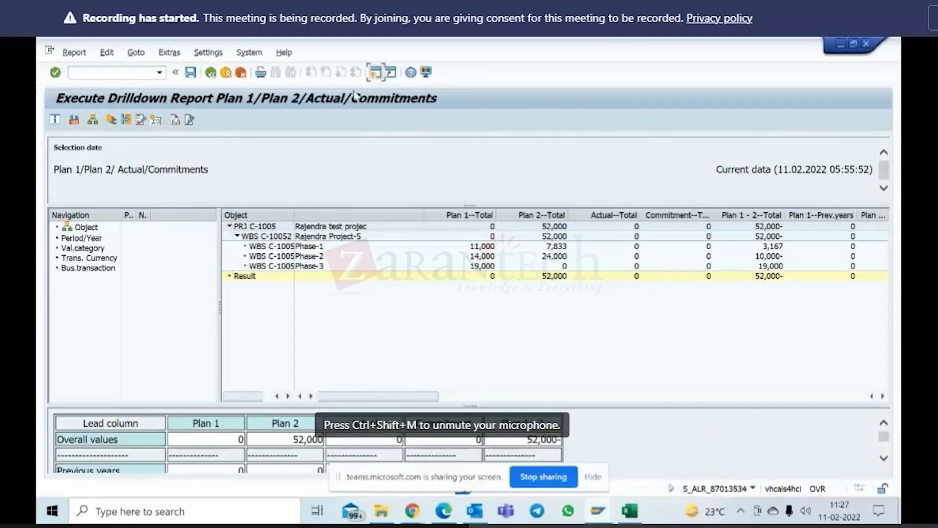
type("cj41")
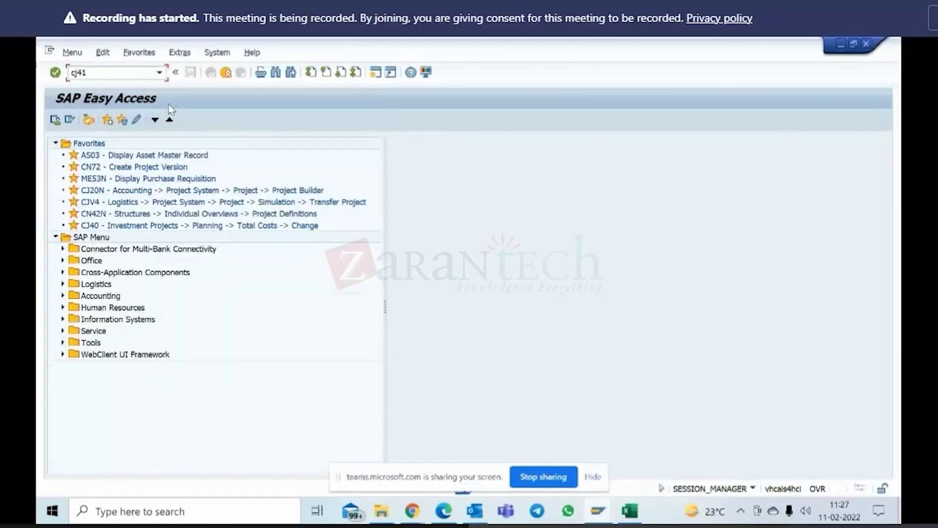
key("Return")
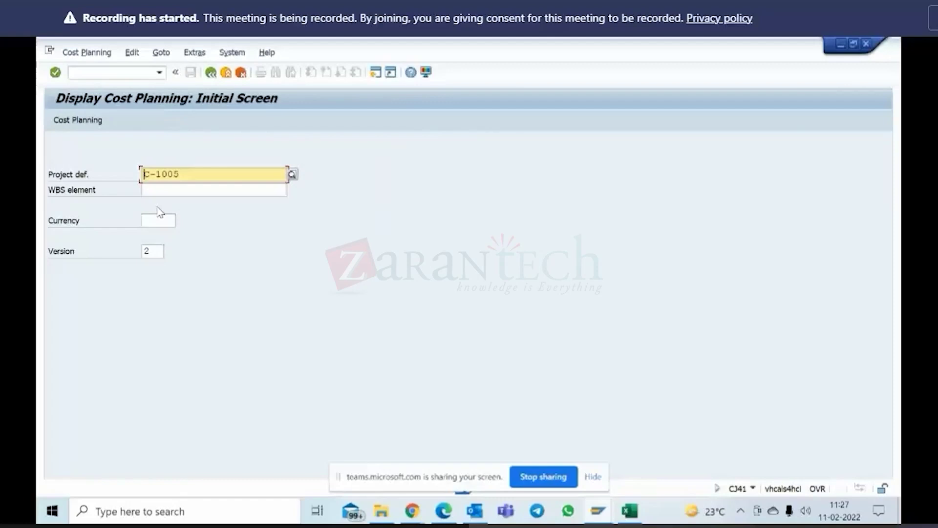
left_click(149, 248)
type("1")
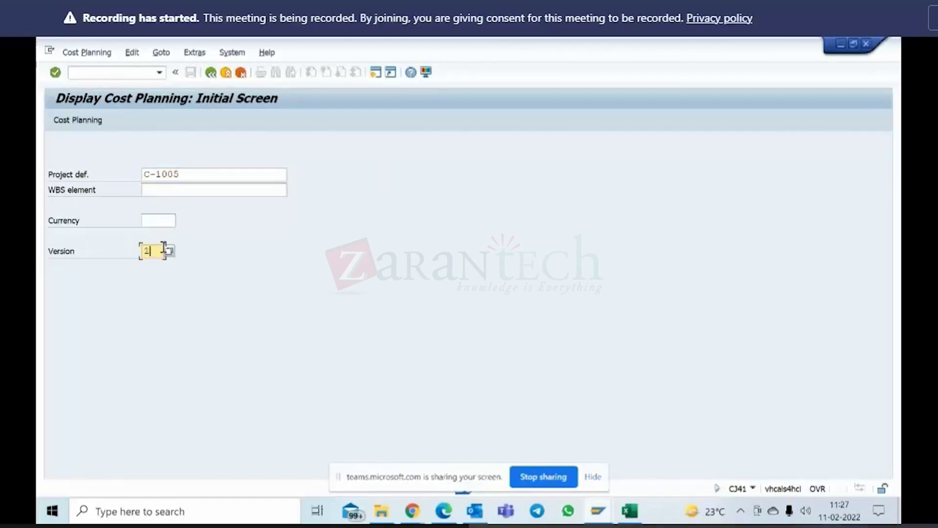
left_click(72, 120)
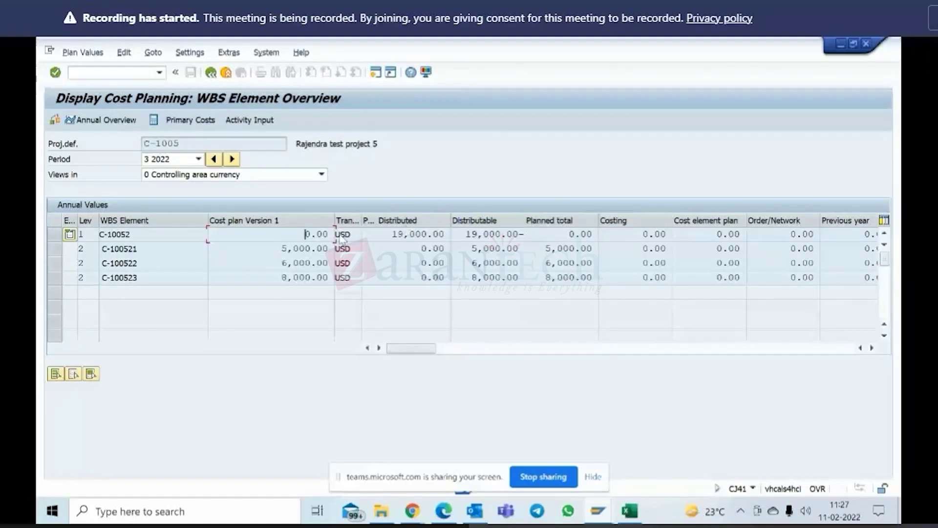
Step: Check the version 1 annual plan values for 2023, and return the period to 2022
left_click(198, 159)
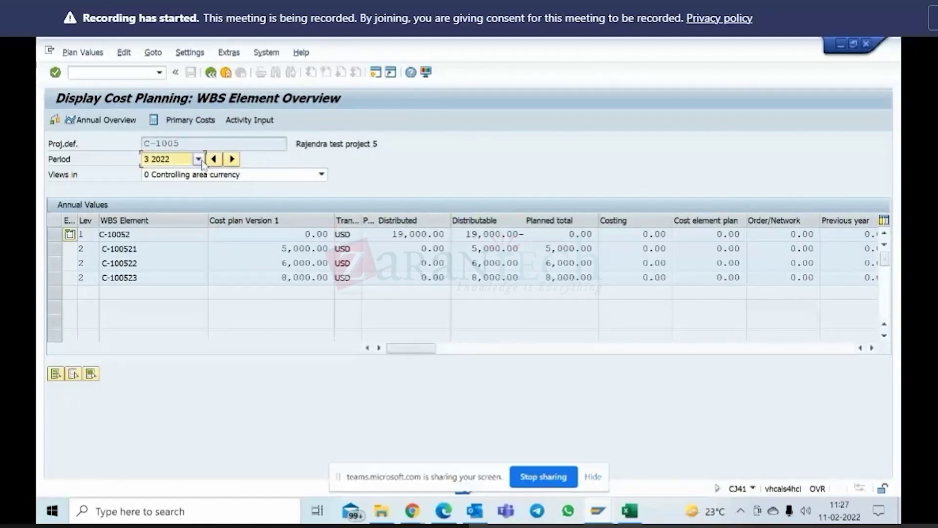
left_click(169, 225)
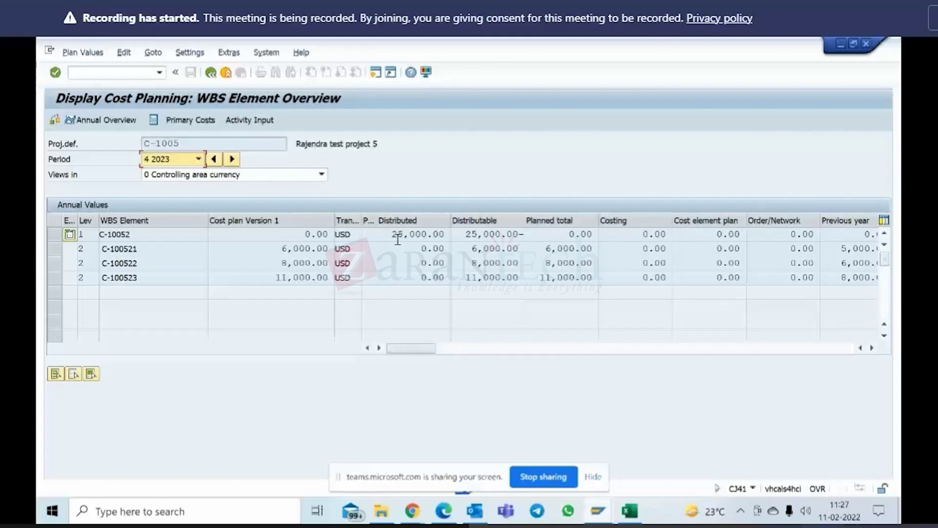
left_click(193, 160)
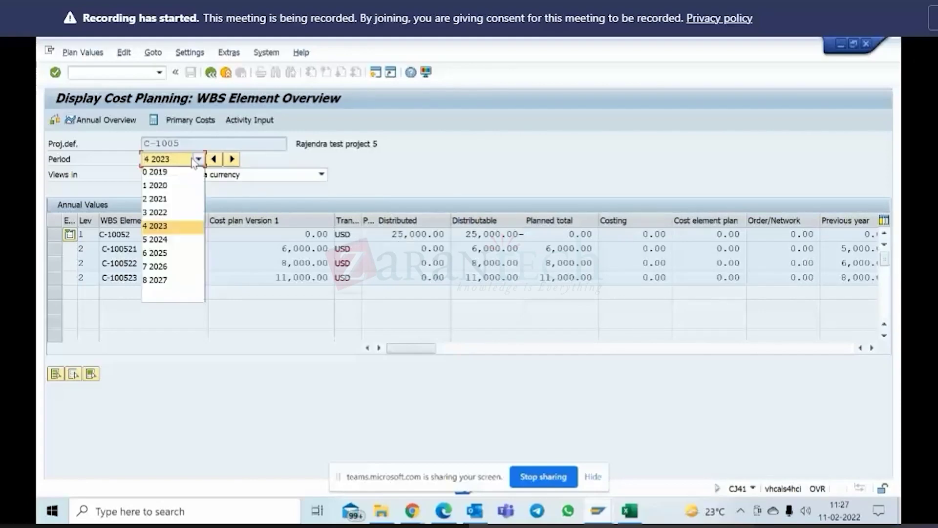
left_click(155, 212)
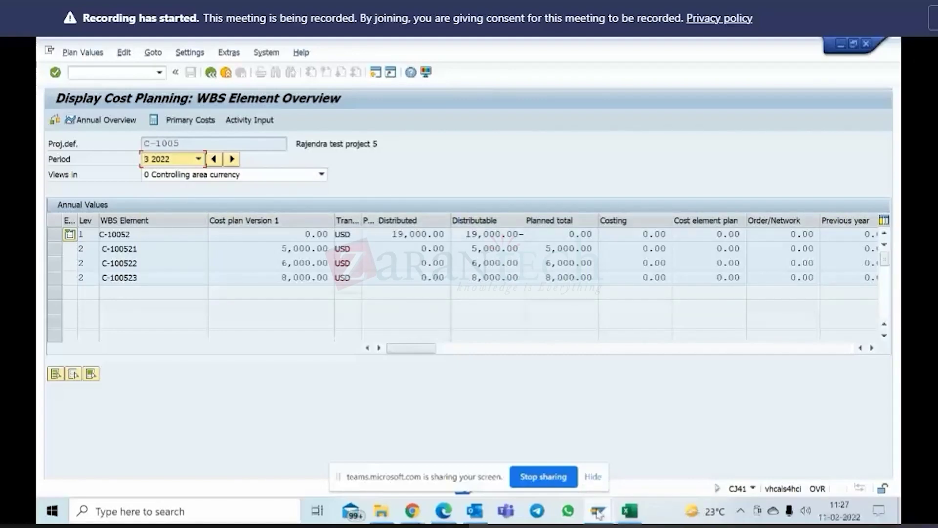
Step: Switch back to the drilldown report and examine the plan 1 and plan 2 columns by year and overall
mouse_move(599, 511)
left_click(537, 412)
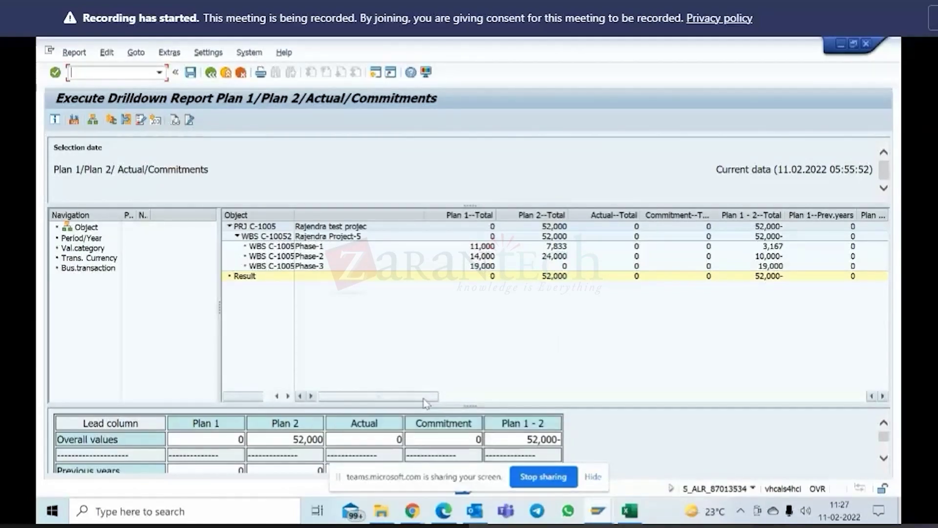
left_click_drag(423, 399, 535, 396)
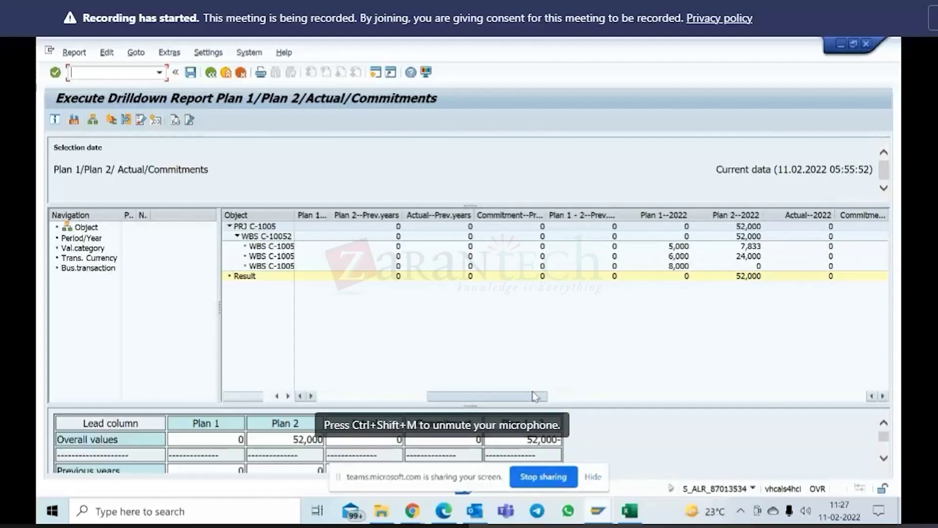
left_click_drag(534, 396, 698, 395)
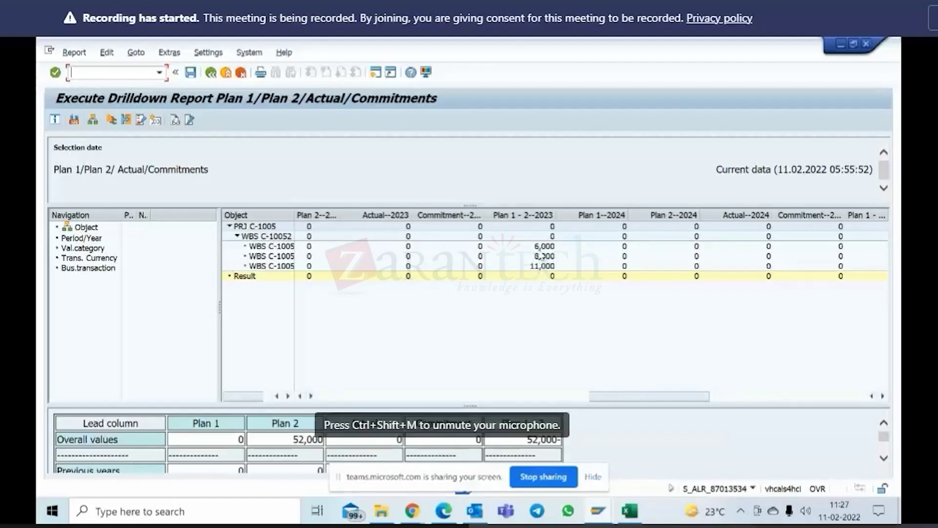
left_click_drag(637, 397, 523, 396)
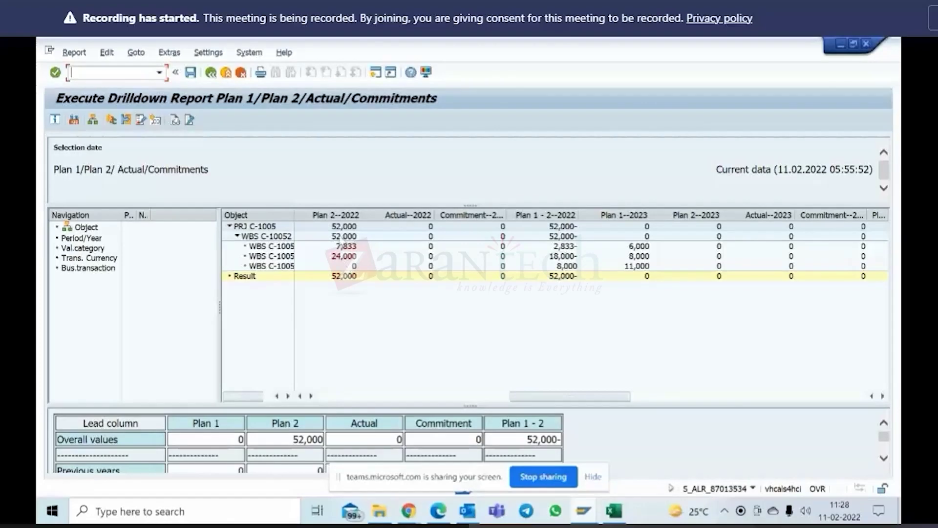
left_click_drag(580, 401, 550, 403)
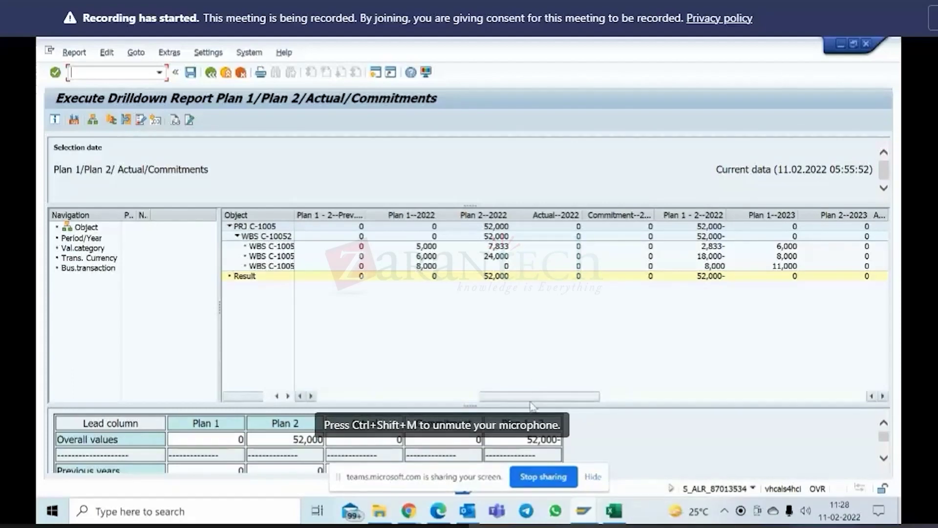
left_click_drag(535, 397, 804, 391)
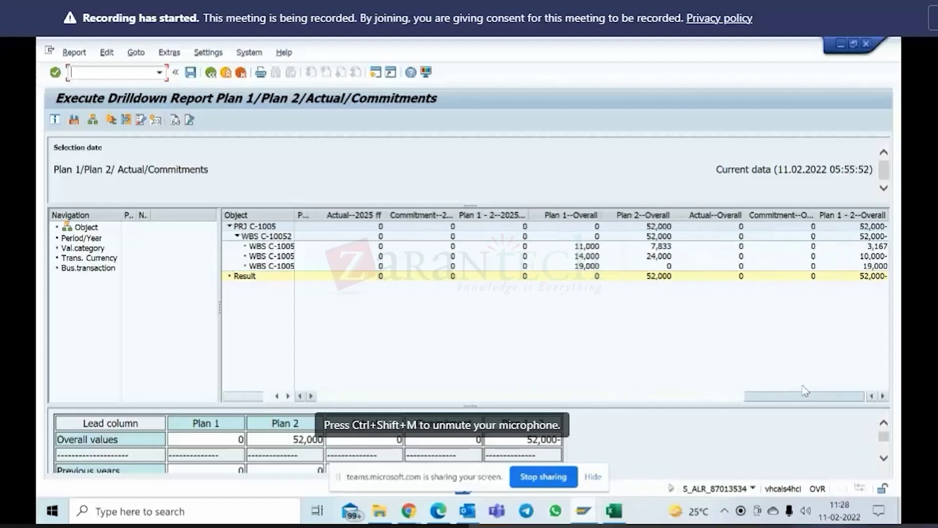
left_click_drag(831, 389, 376, 408)
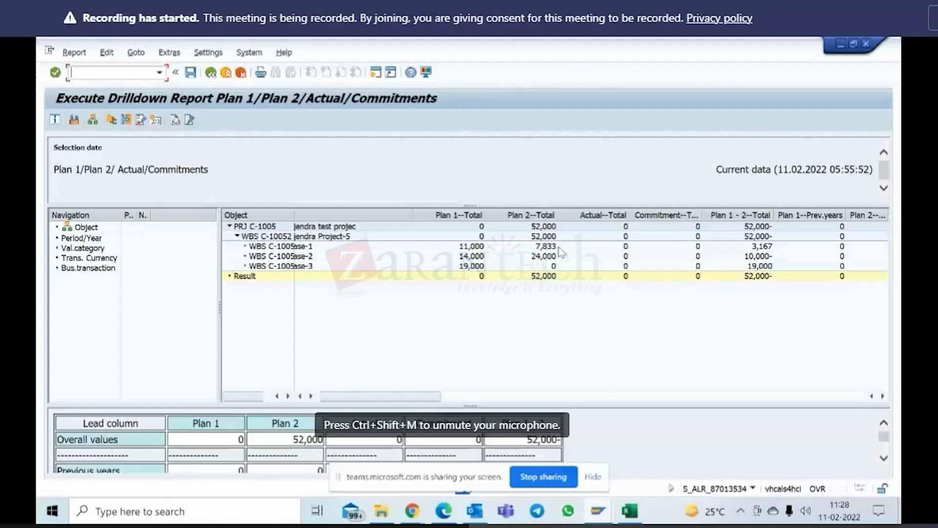
Step: Return to the cost planning display session and display the cost planning of project C-1005 for version 2
left_click(598, 511)
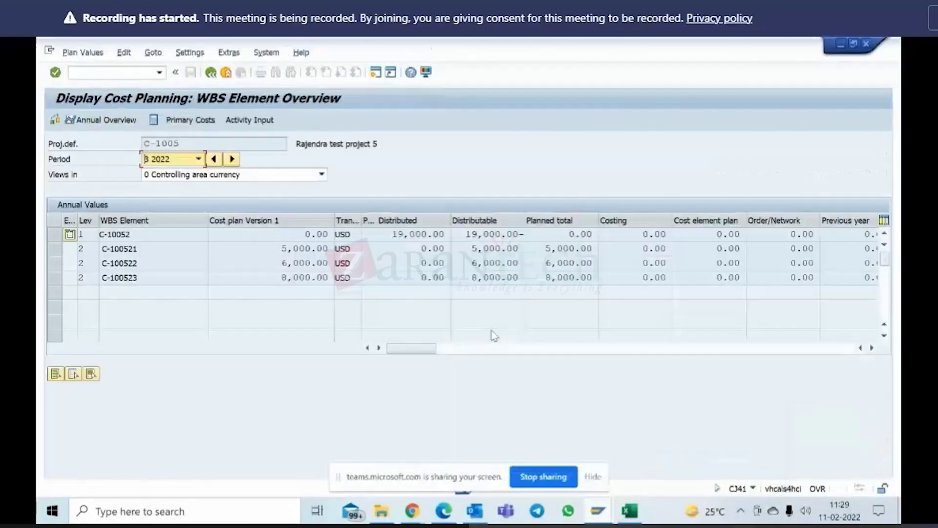
left_click(684, 450)
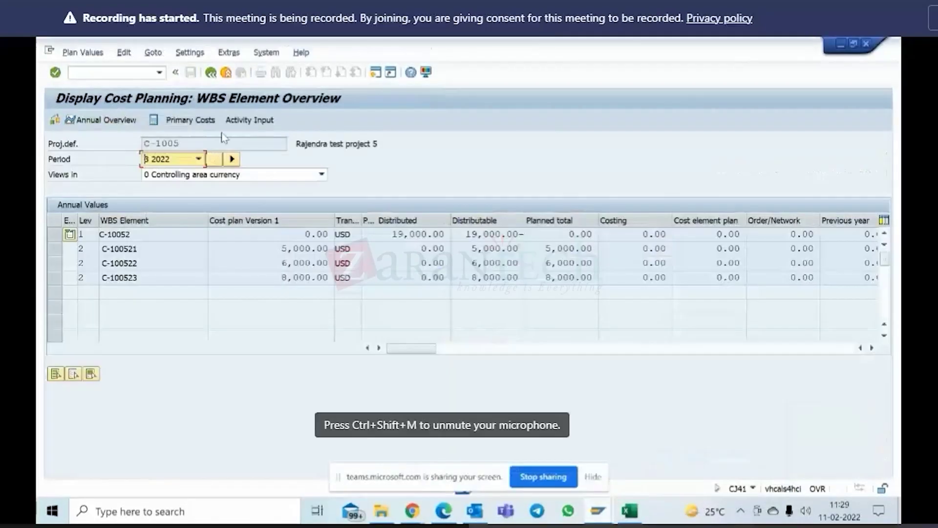
left_click(214, 75)
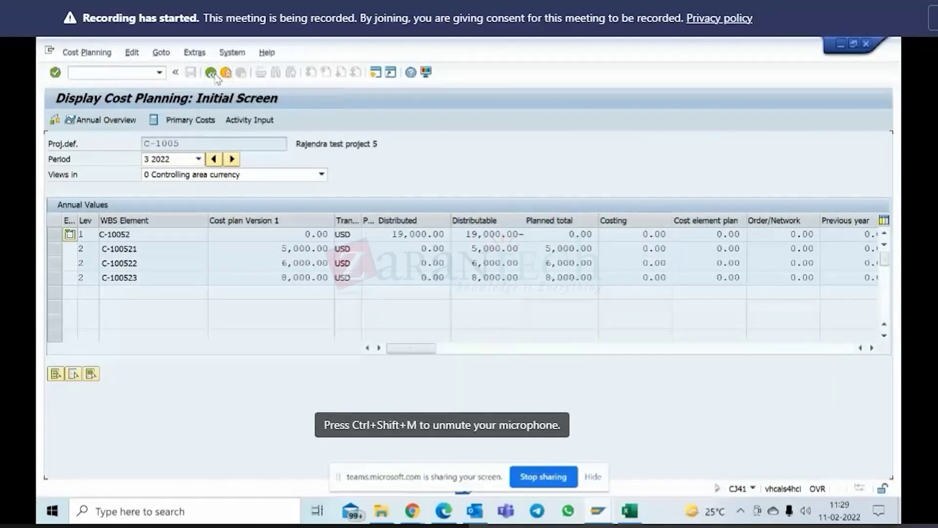
left_click(148, 247)
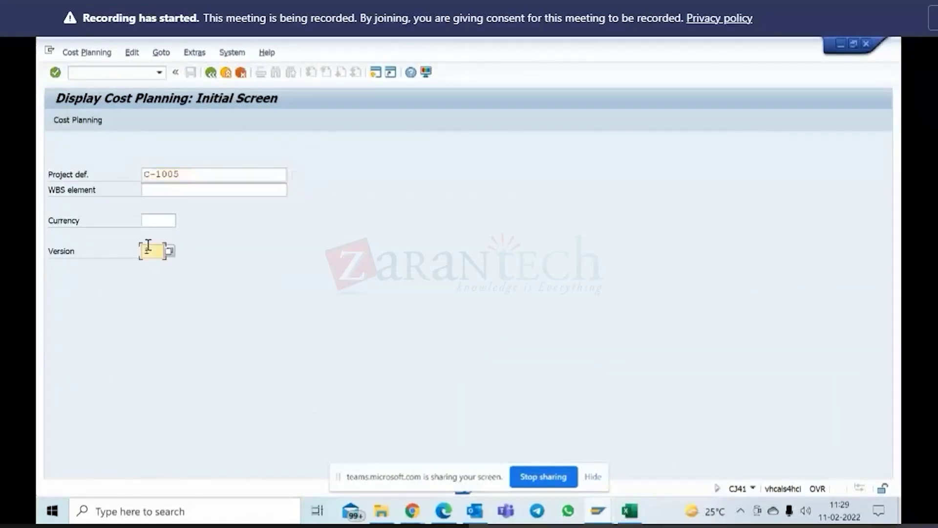
key("BackSpace")
type("2")
left_click(86, 123)
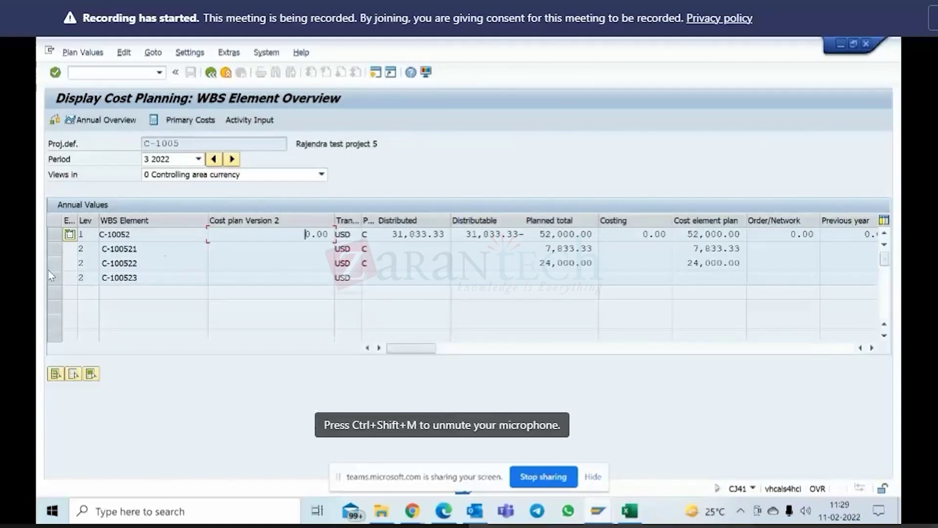
Step: Examine the planned primary costs by cost element for WBS element C-100521, and return to the WBS element overview
left_click(54, 249)
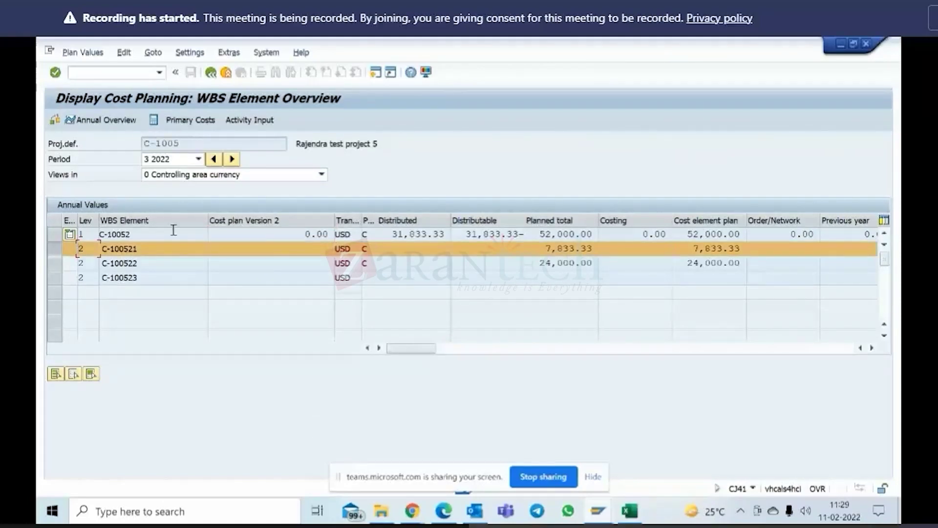
left_click(178, 123)
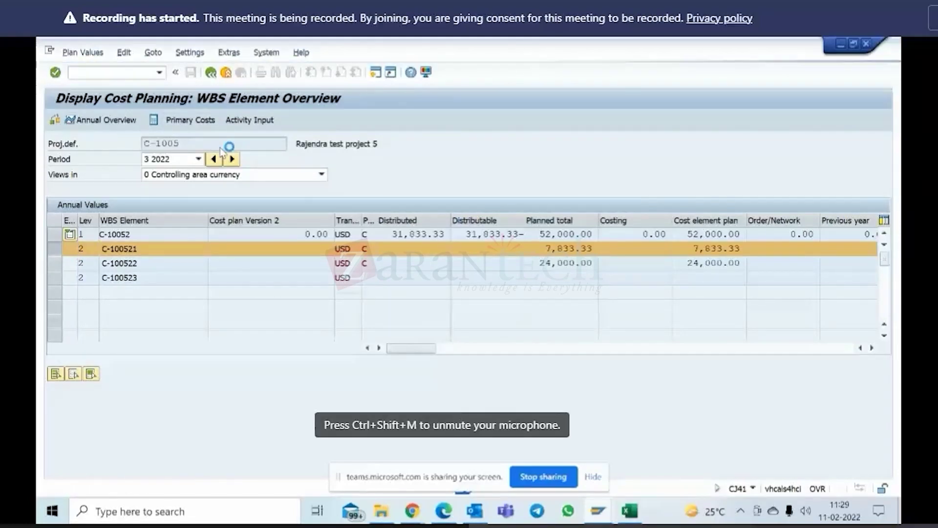
left_click(286, 250)
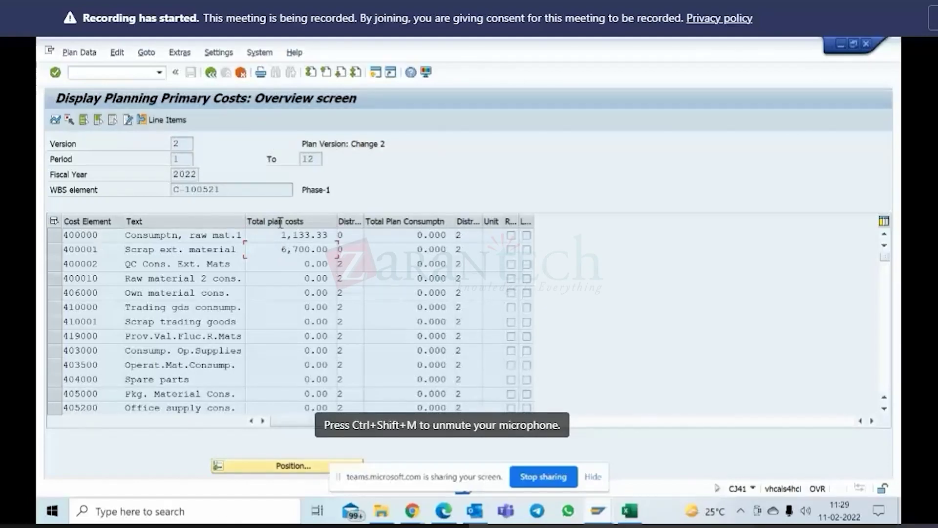
left_click(211, 73)
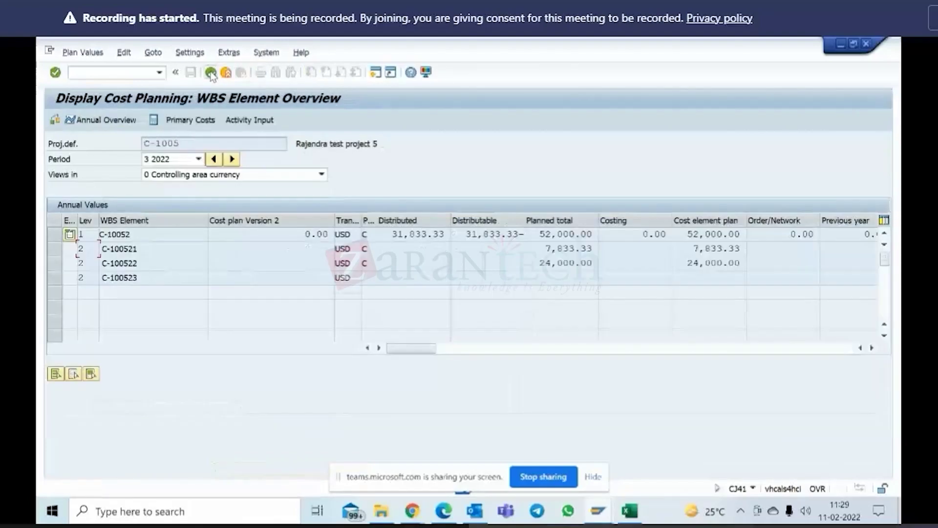
Step: Examine the planned primary costs by cost element for WBS element C-100522, and return to the WBS element overview
left_click(54, 263)
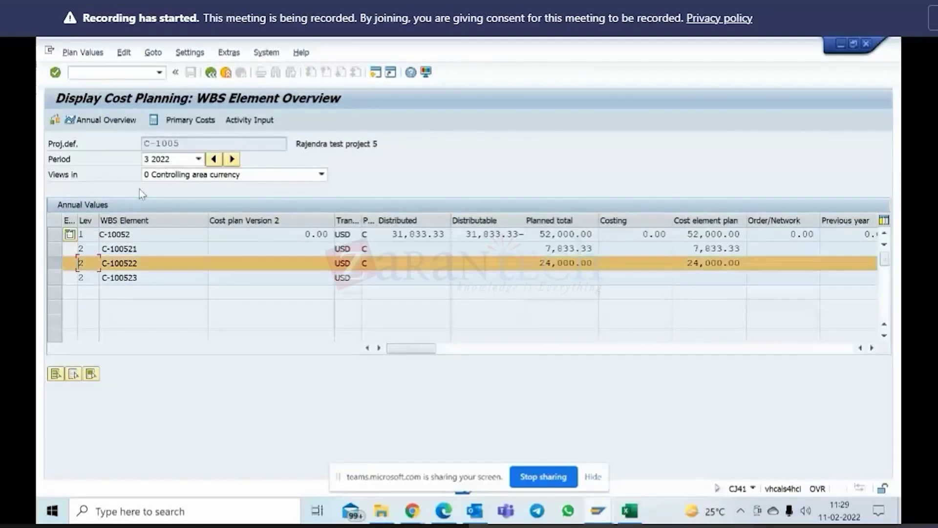
left_click(188, 120)
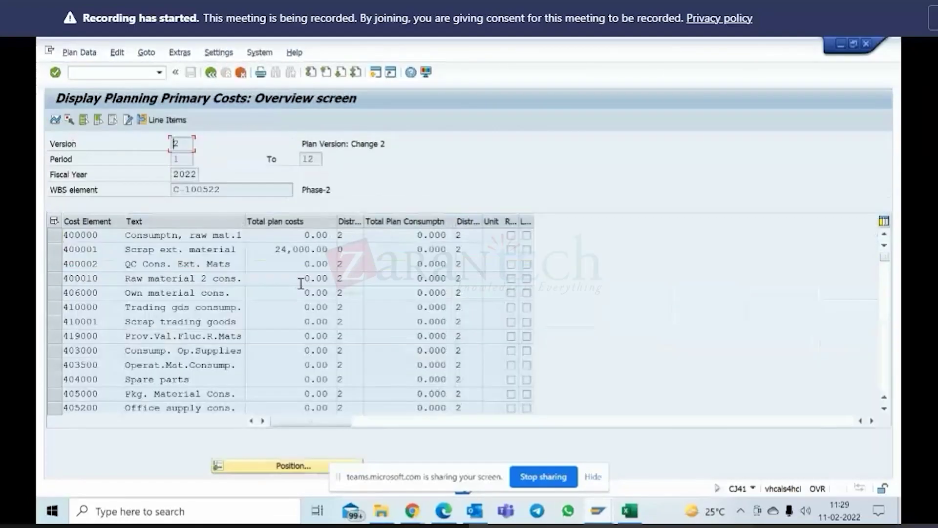
left_click(211, 73)
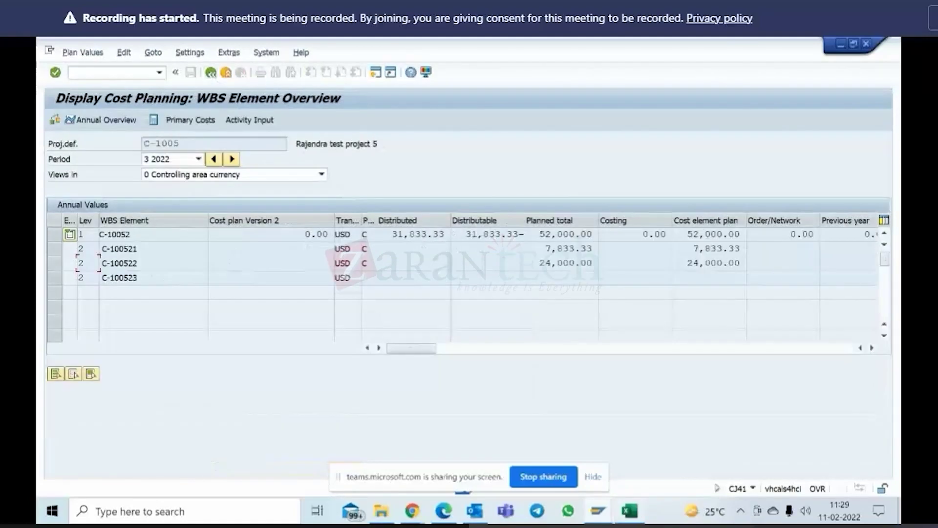
Step: Switch to the Plan 1/Plan 2/Actual/Commitments drilldown report session and exit the report to its selection screen
left_click(598, 510)
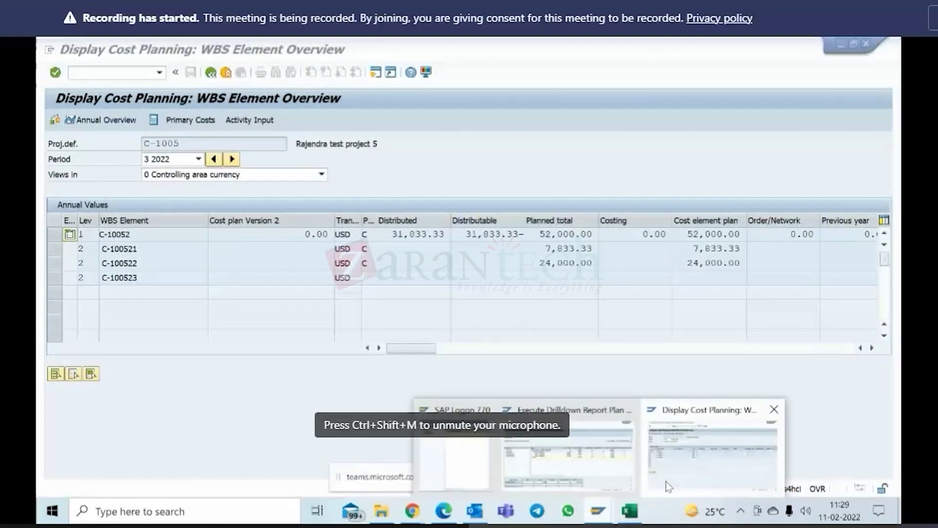
left_click(576, 462)
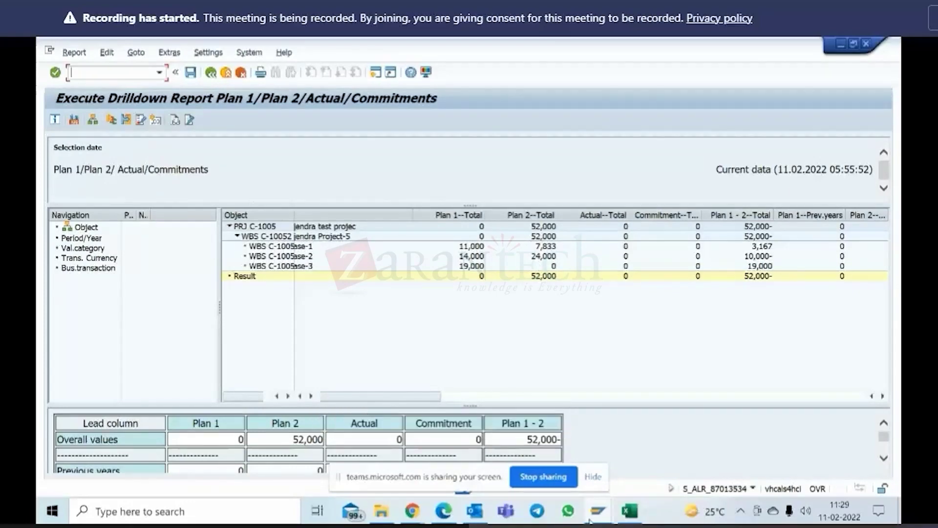
left_click(215, 74)
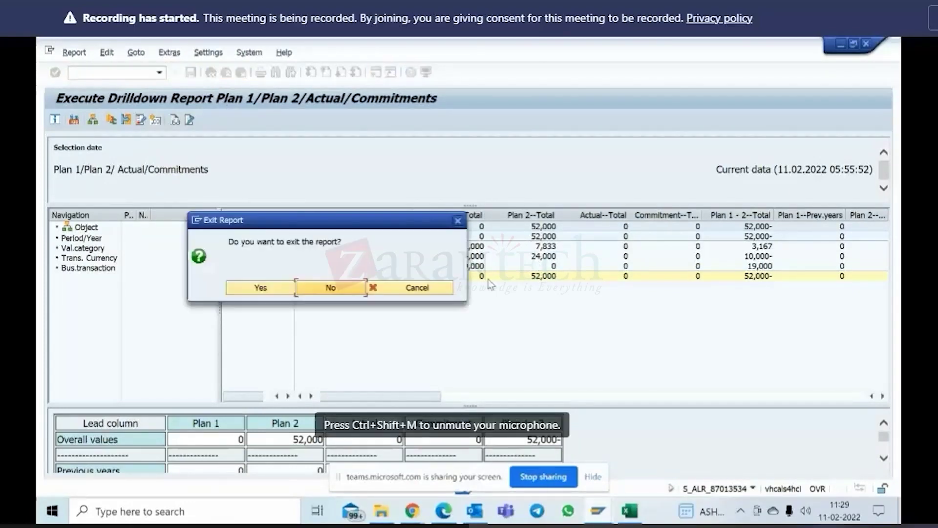
left_click(268, 288)
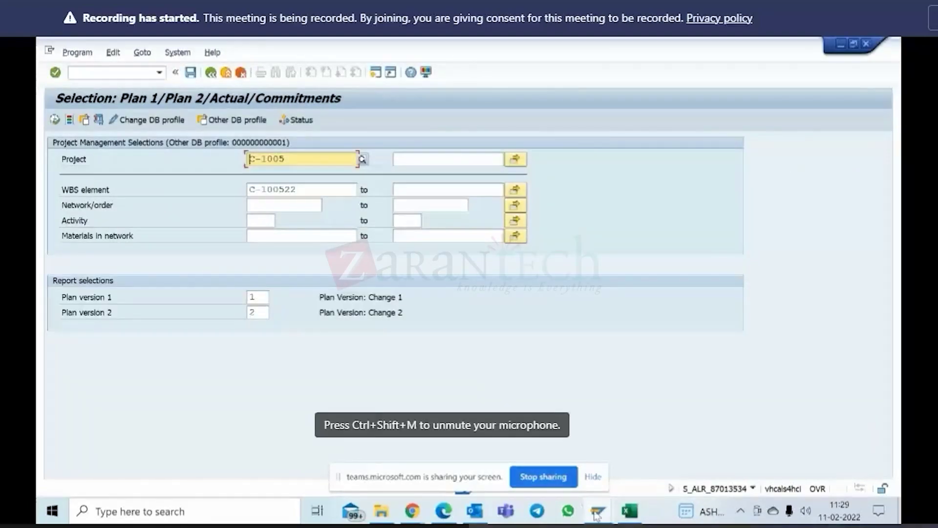
Step: Check the module schedule on the Topics sheet of the SAP PS Tcodes workbook in Excel, and return to the cost planning display session in SAP
mouse_move(597, 516)
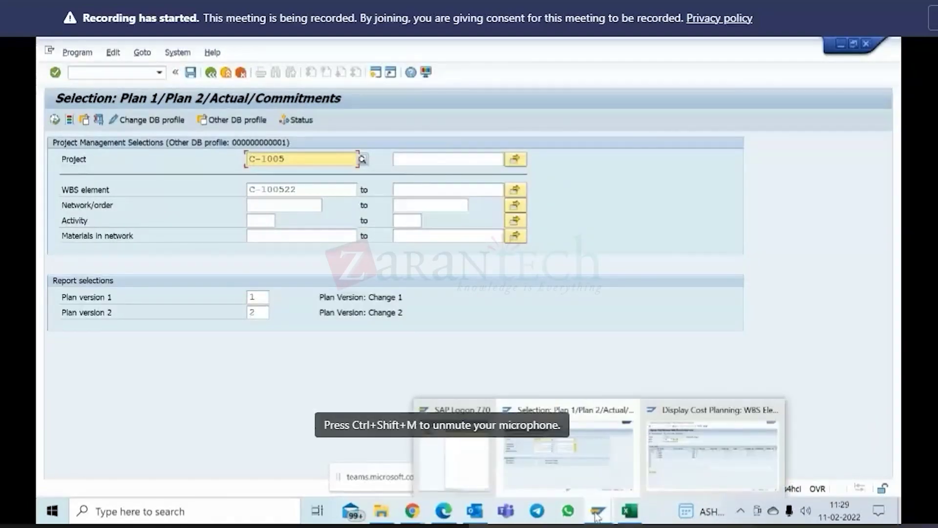
left_click(632, 513)
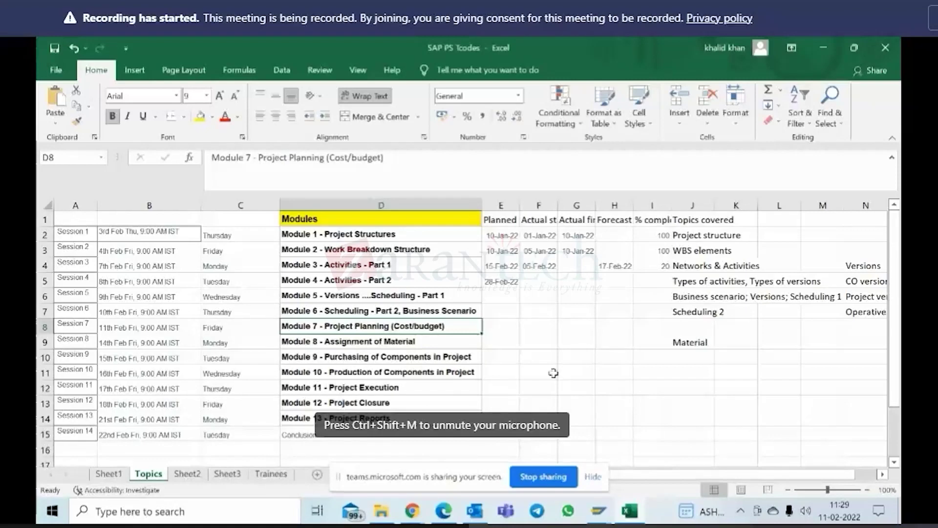
left_click(565, 346)
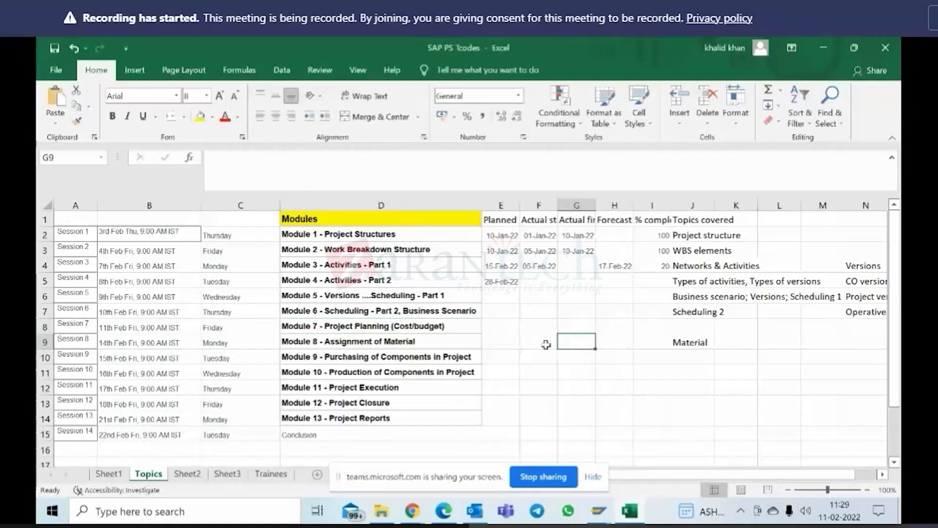
left_click(599, 512)
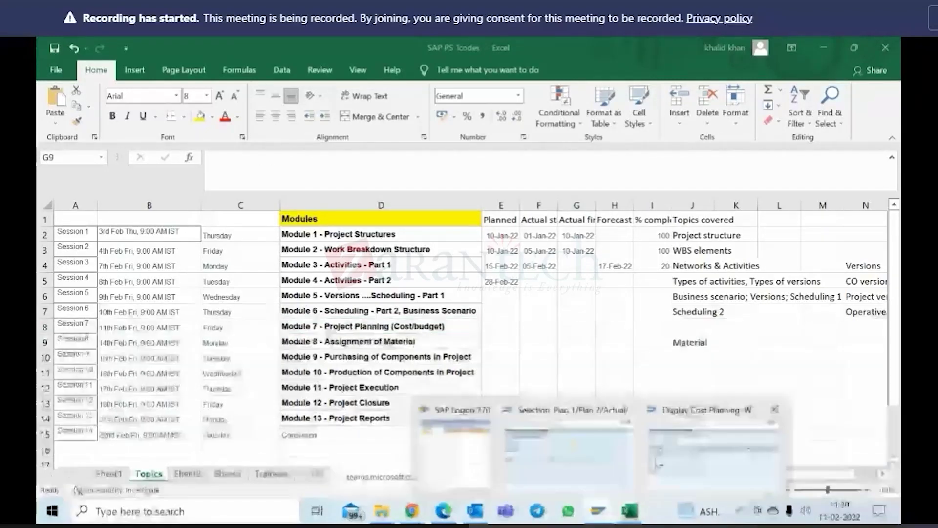
left_click(680, 444)
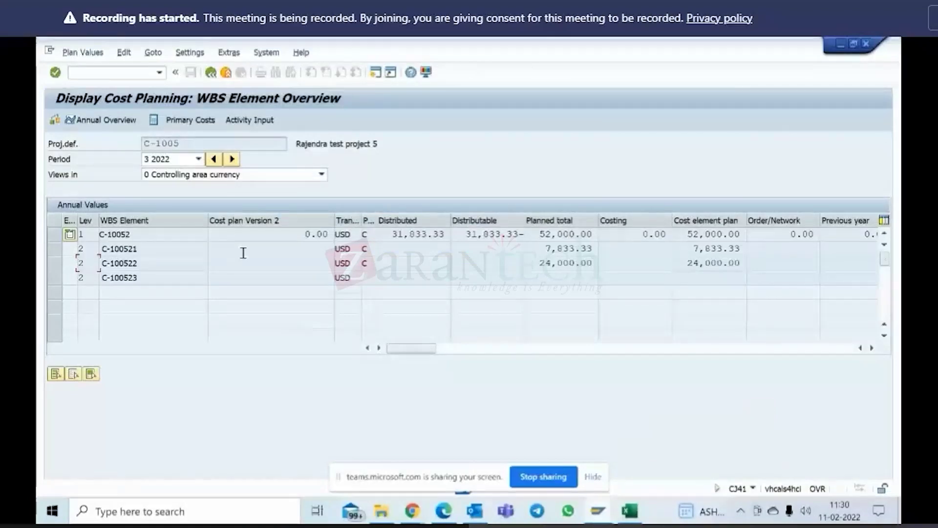
Step: Try to display the activity input planning for WBS element C-100523
left_click(54, 263)
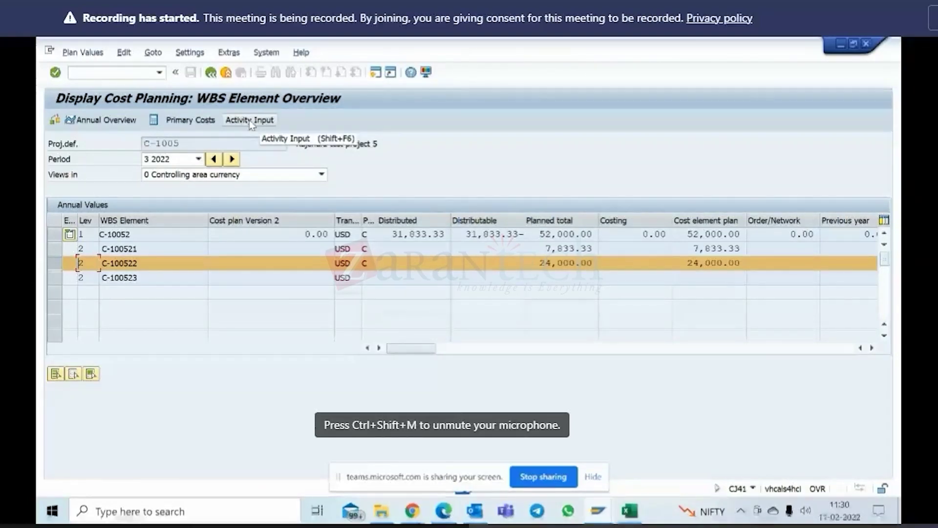
left_click(57, 280)
left_click(60, 263)
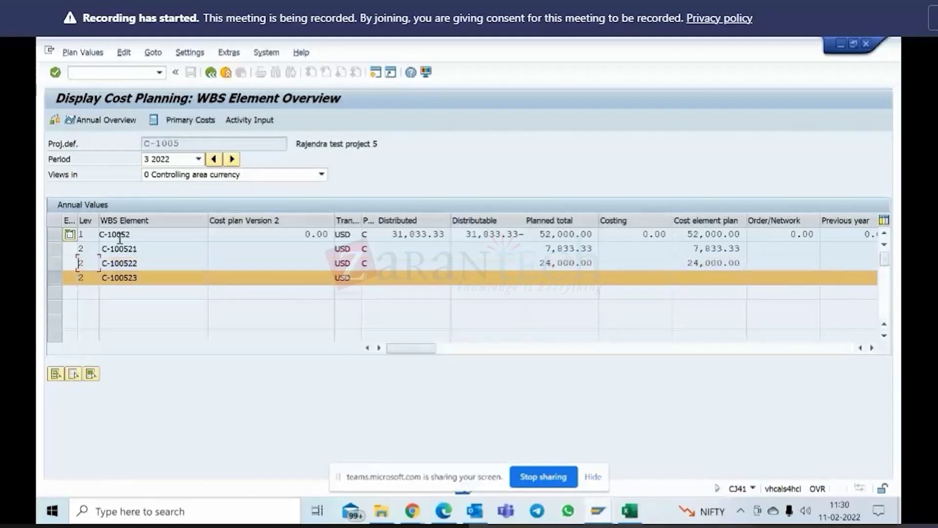
left_click(248, 122)
left_click(247, 121)
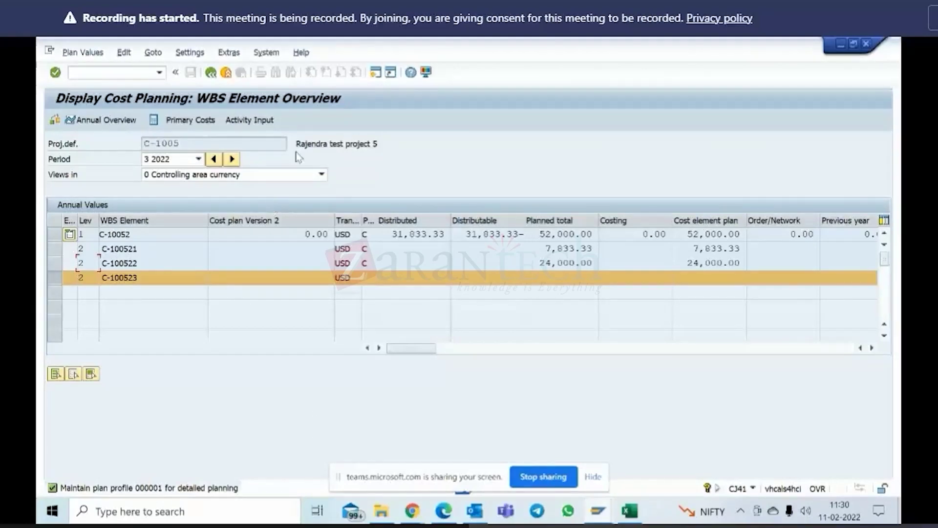
Step: Switch to the report selection session, leave it, and open the SAP Reference IMG through transaction SPRO
mouse_move(598, 519)
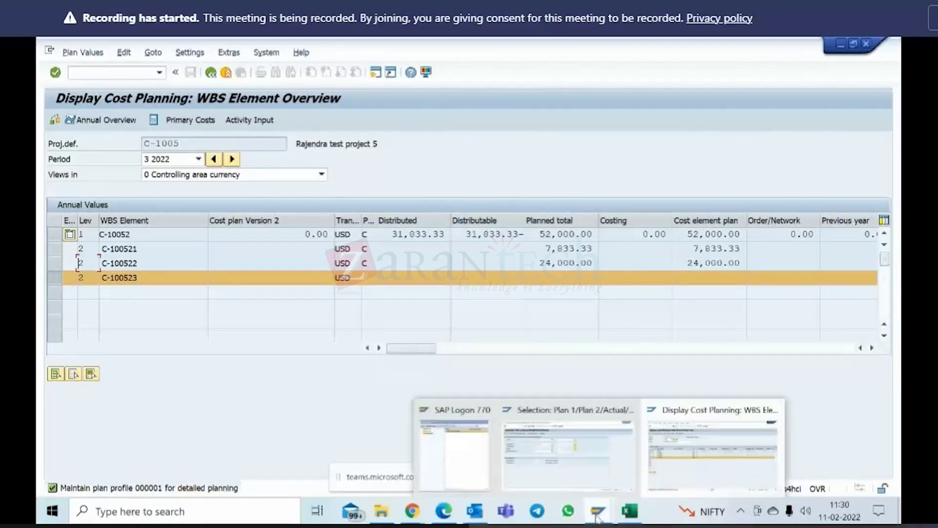
left_click(697, 442)
mouse_move(597, 515)
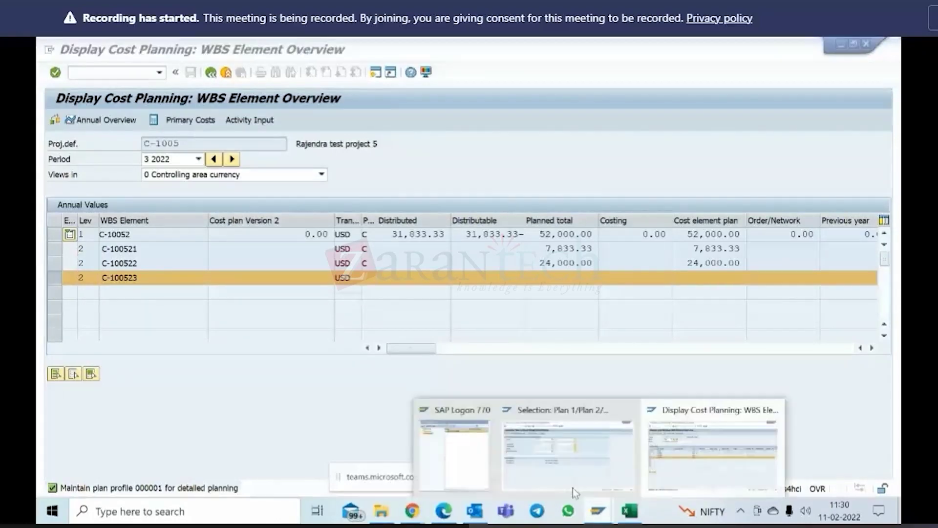
left_click(553, 448)
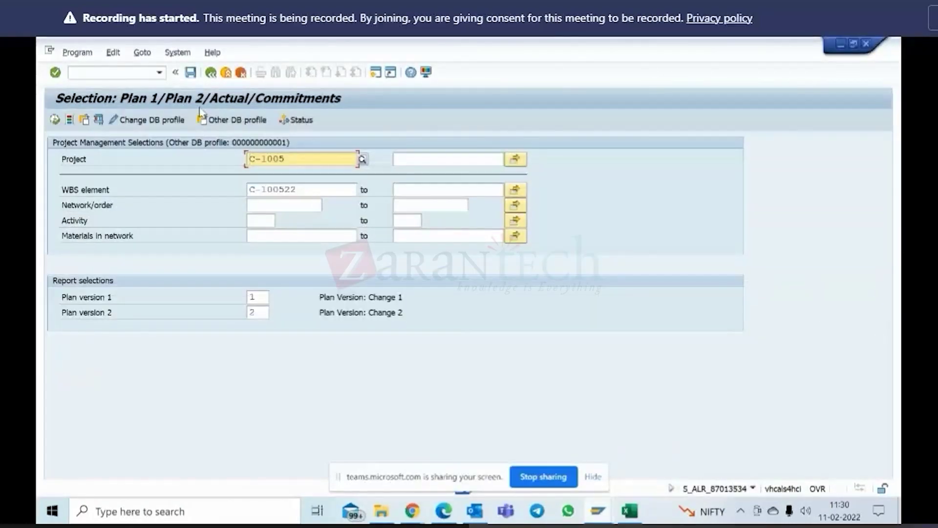
left_click(214, 76)
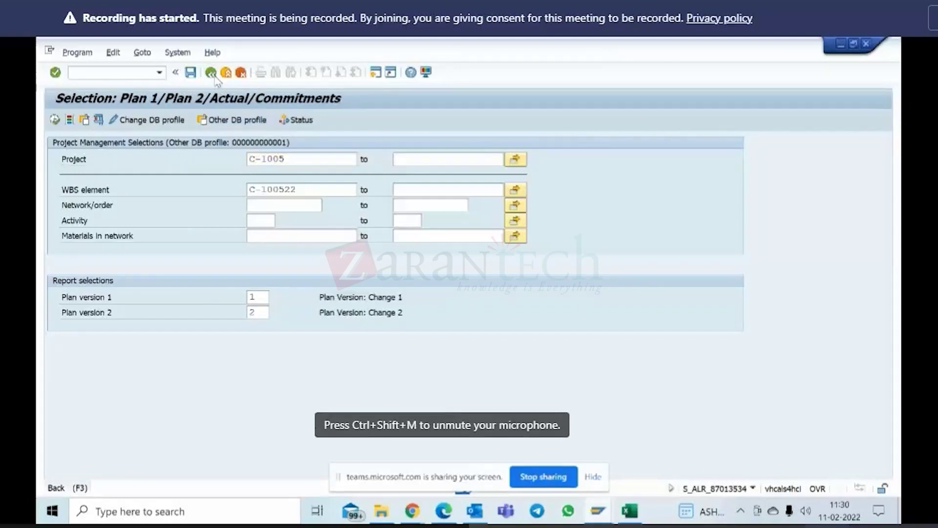
left_click(117, 74)
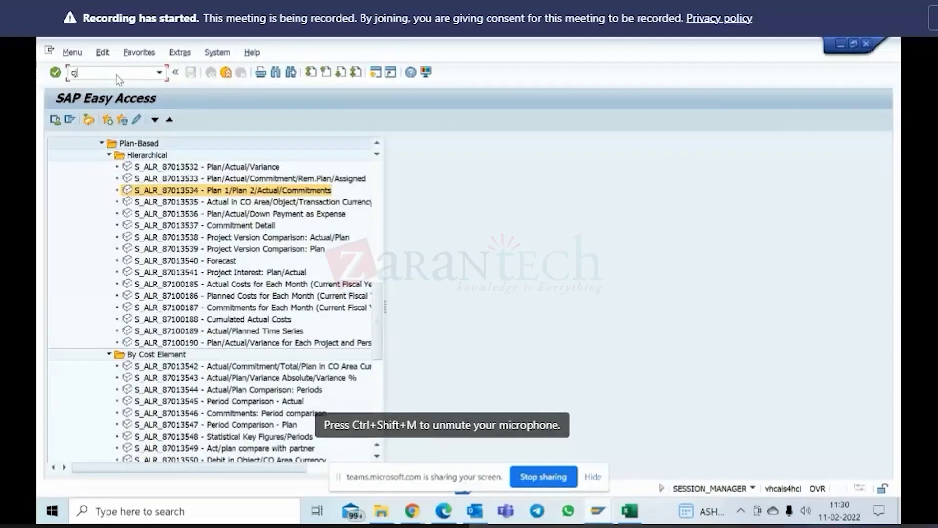
type("spro")
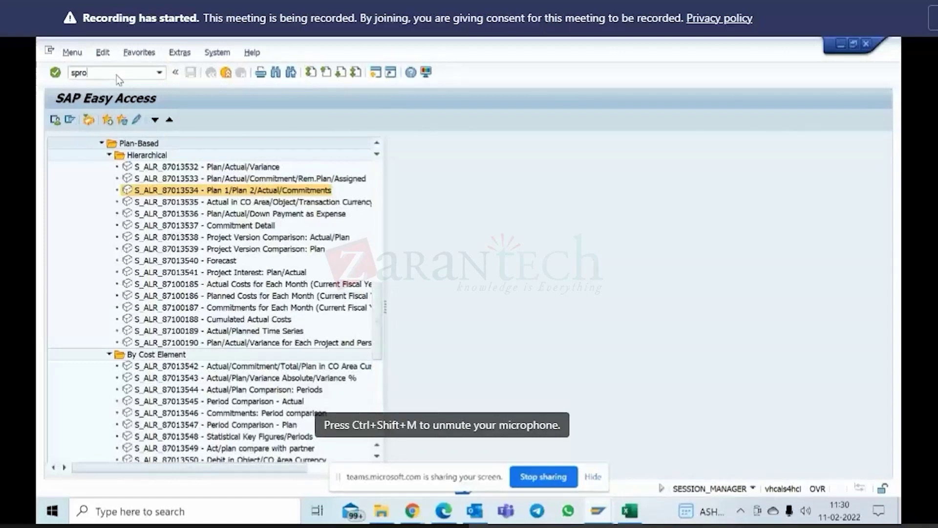
key("Return")
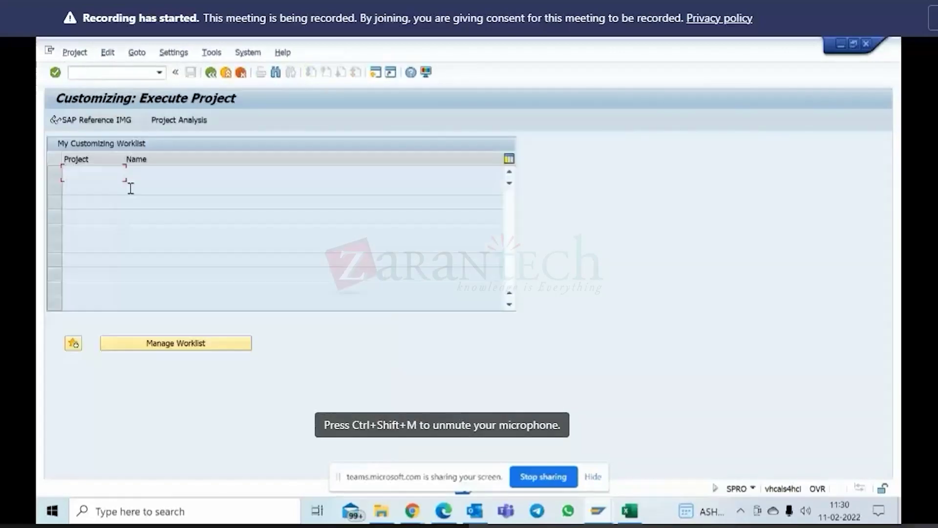
left_click(85, 120)
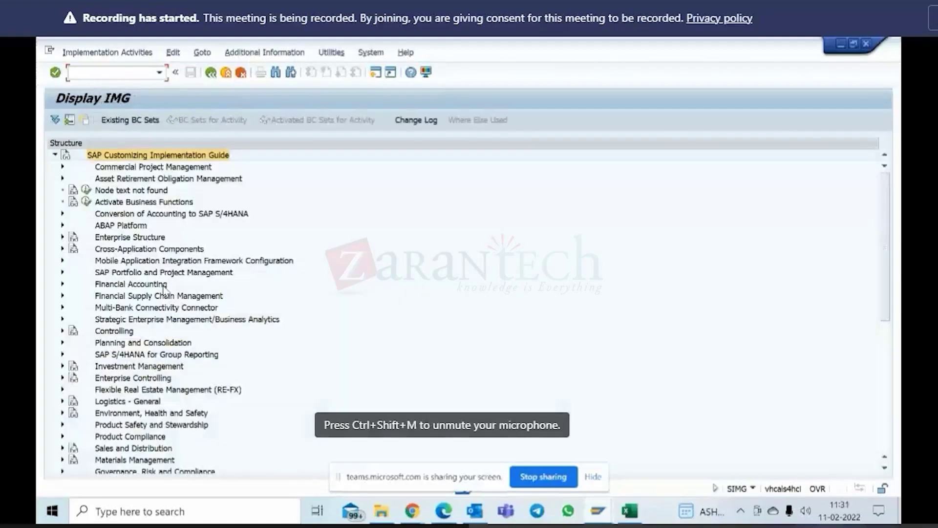
Step: Open the project planning profile maintenance under Project System, Costs, Planned Costs, Manual Cost Planning in WBS, Hierarchical Cost Planning
scroll(164, 290, "down", 5)
scroll(165, 291, "down", 3)
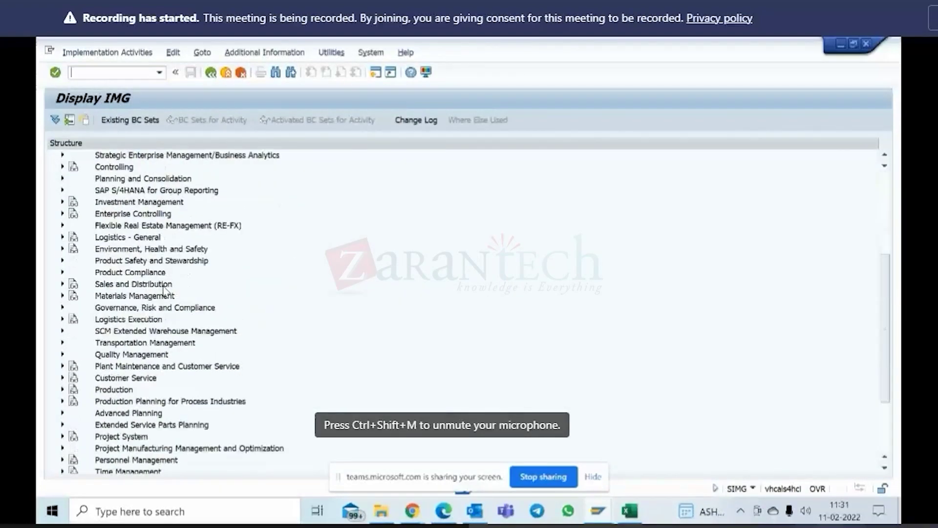
left_click(62, 389)
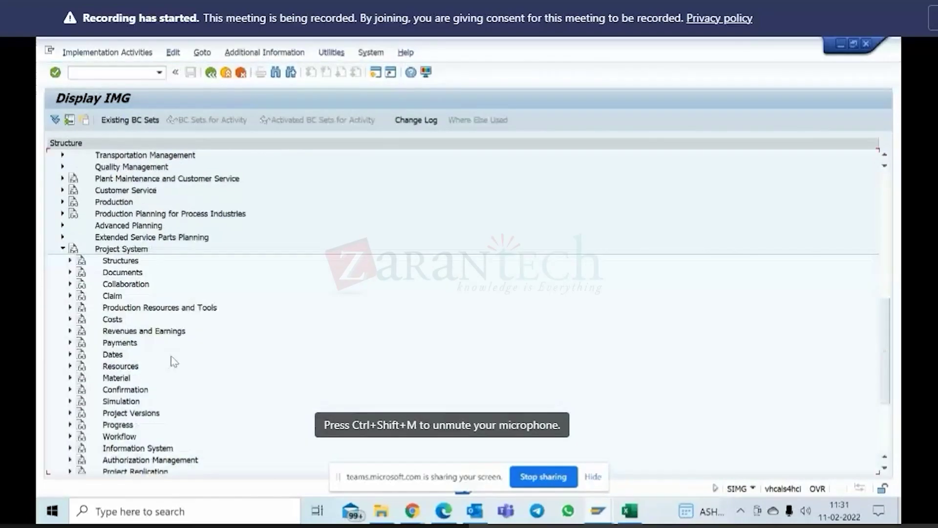
left_click(70, 296)
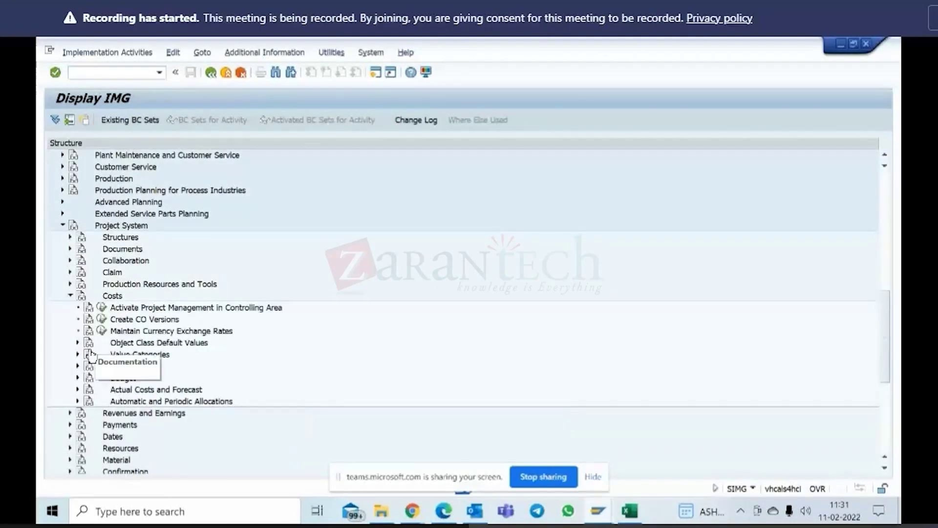
left_click(79, 367)
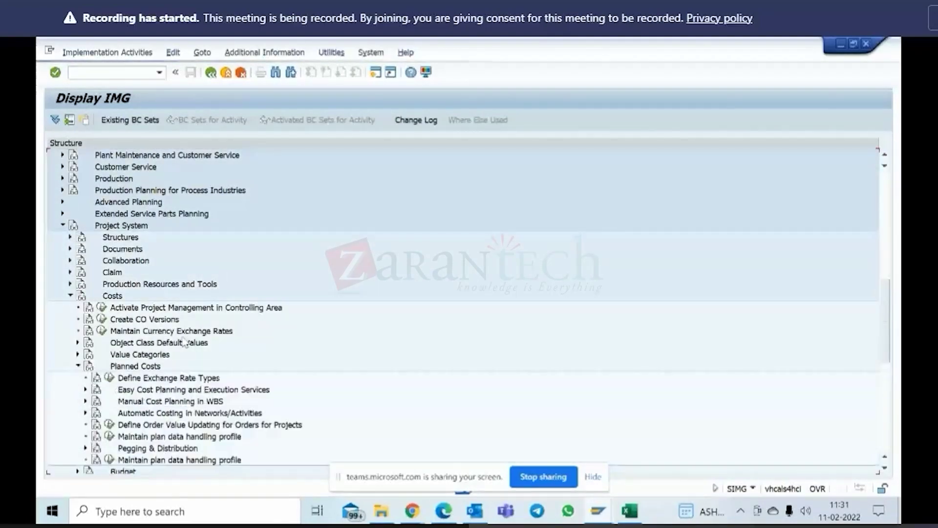
scroll(191, 353, "down", 1)
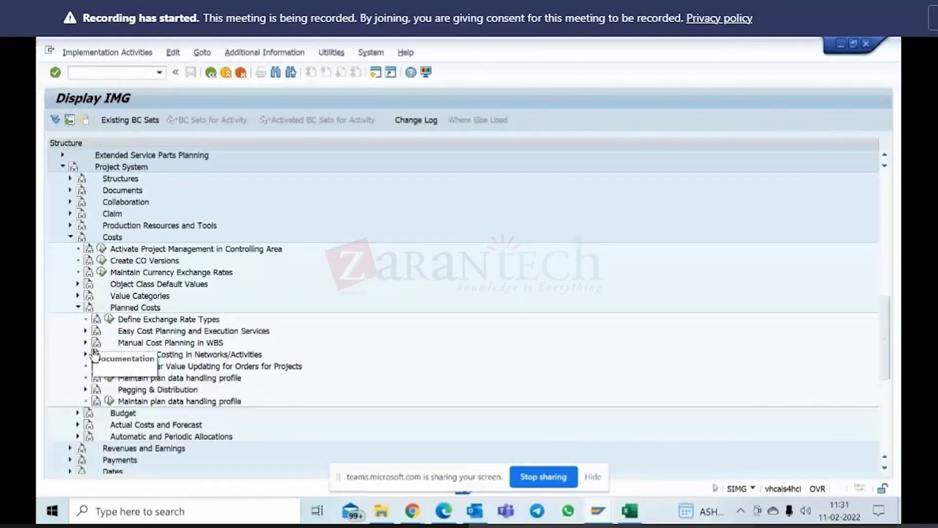
left_click(85, 343)
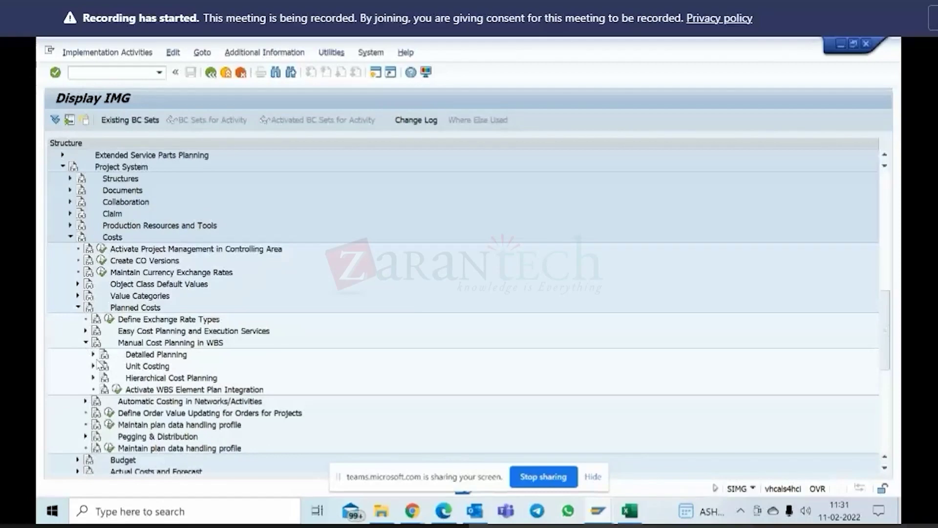
left_click(93, 355)
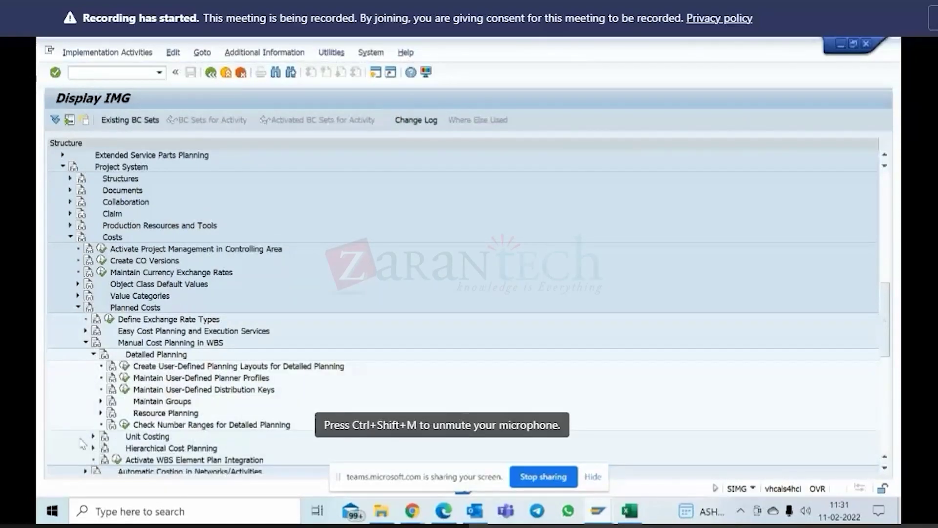
scroll(82, 444, "down", 2)
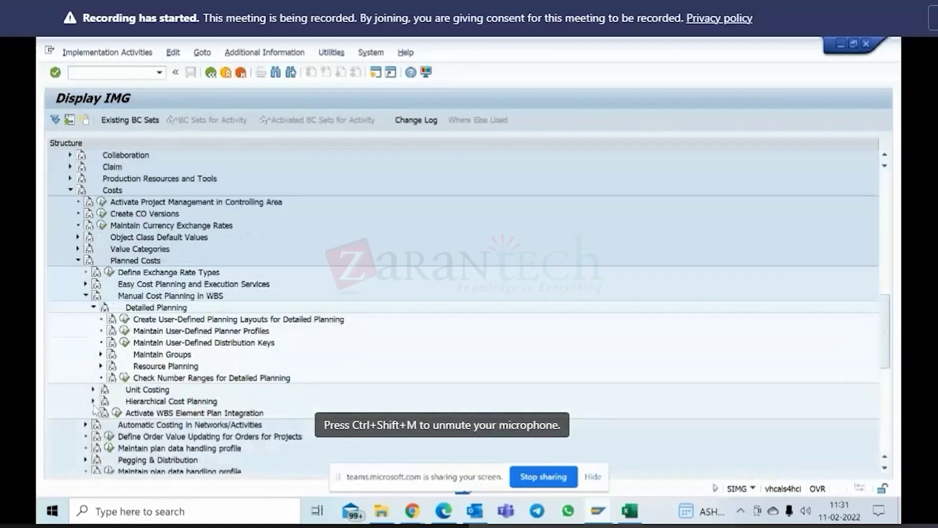
left_click(93, 401)
left_click(124, 413)
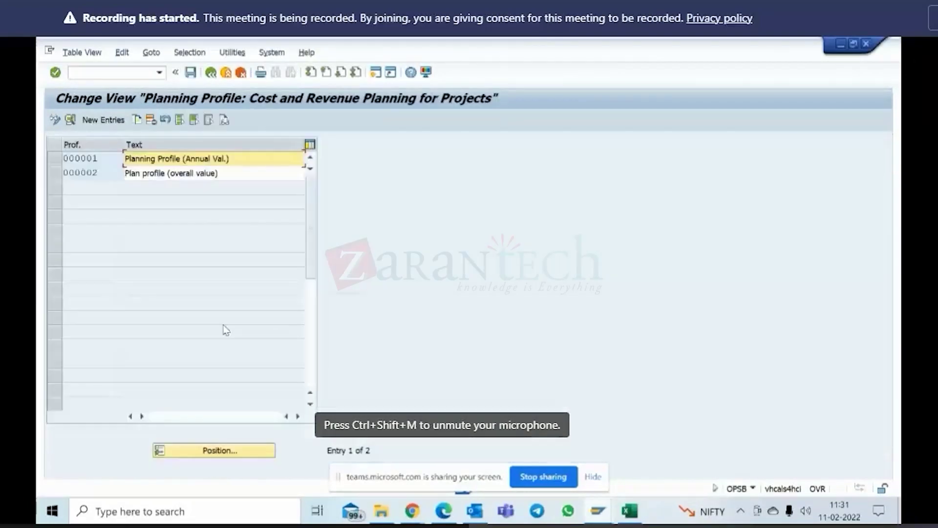
Step: Open the details of planning profile 000001, down to its detailed planning and unit costing settings
left_click(91, 161)
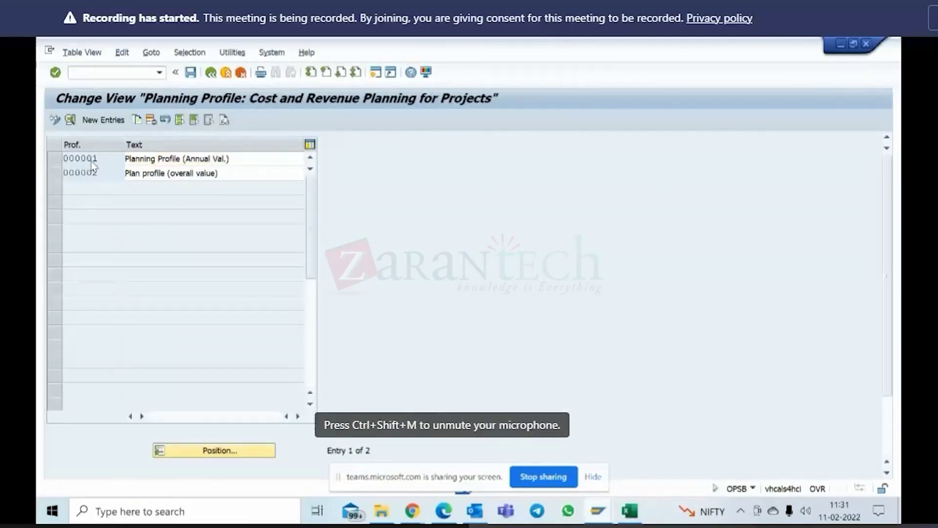
double_click(91, 160)
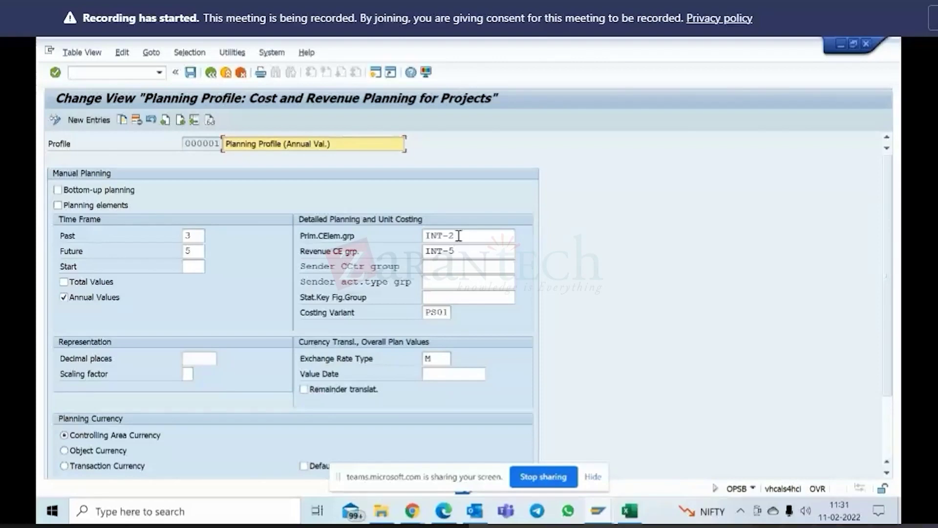
scroll(364, 264, "down", 1)
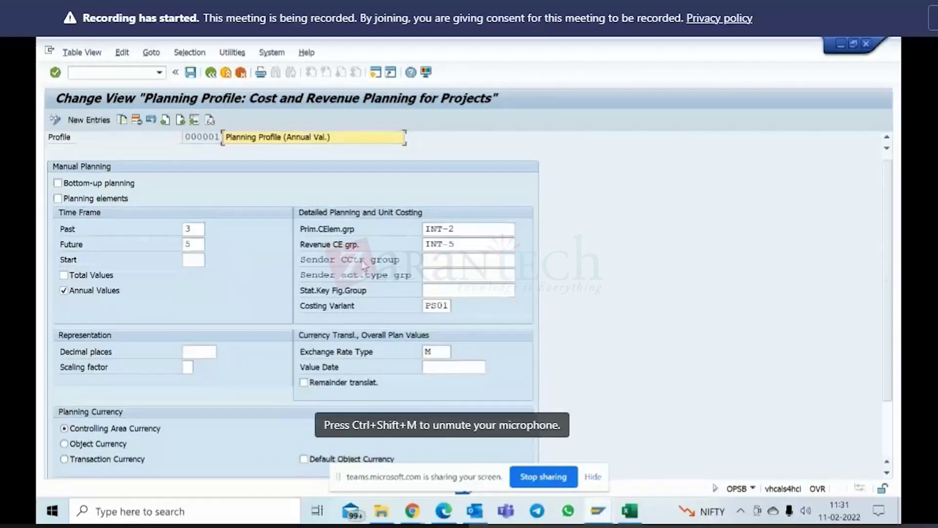
scroll(363, 265, "down", 1)
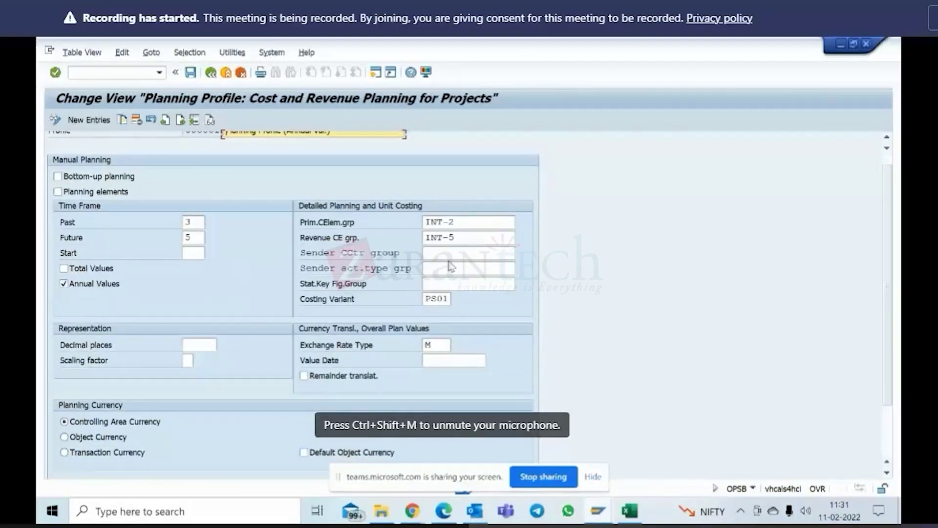
Step: Examine the revenue cost element group, sender cost center group and sender activity type group fields of the planning profile
left_click(476, 256)
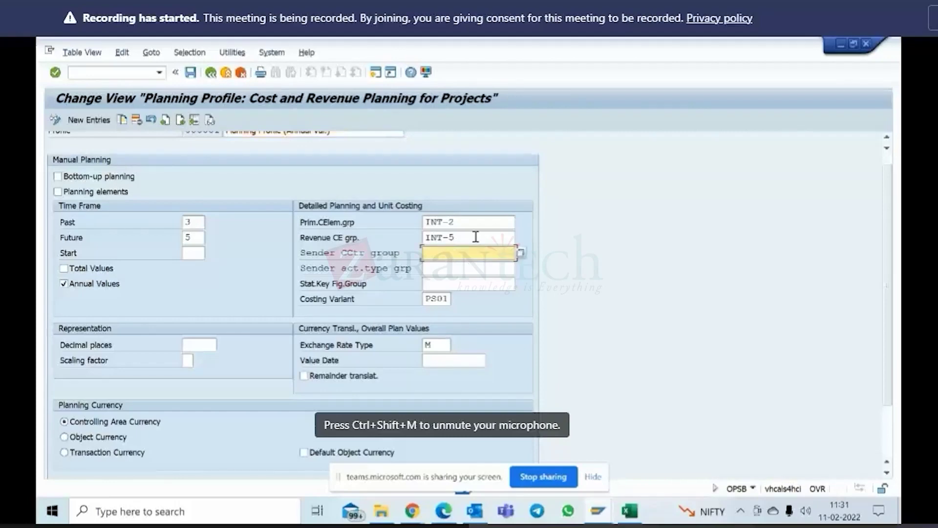
left_click(453, 237)
left_click(438, 258)
left_click(439, 271)
left_click(439, 257)
left_click(438, 271)
left_click(440, 256)
left_click(442, 272)
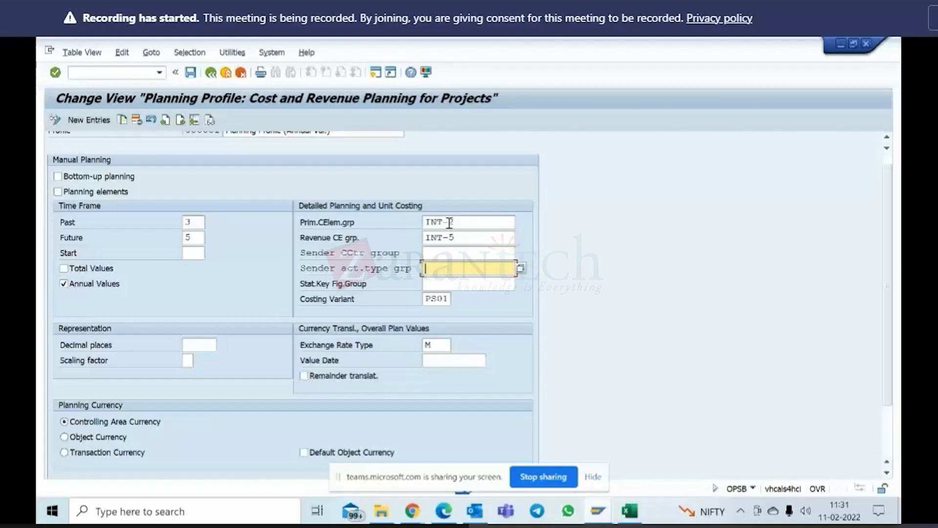
Step: Recheck the sender cost center group and sender activity type group fields in the planning profile's detailed planning settings
left_click(446, 253)
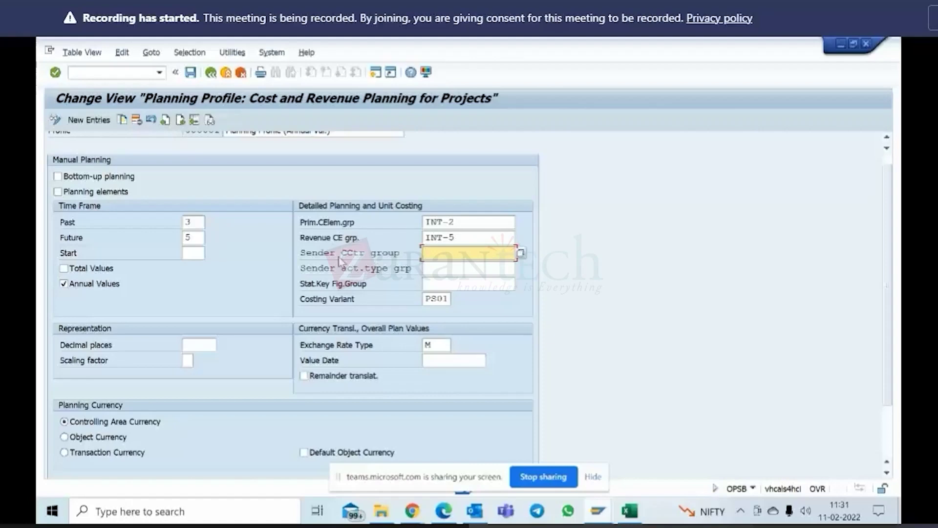
left_click(441, 267)
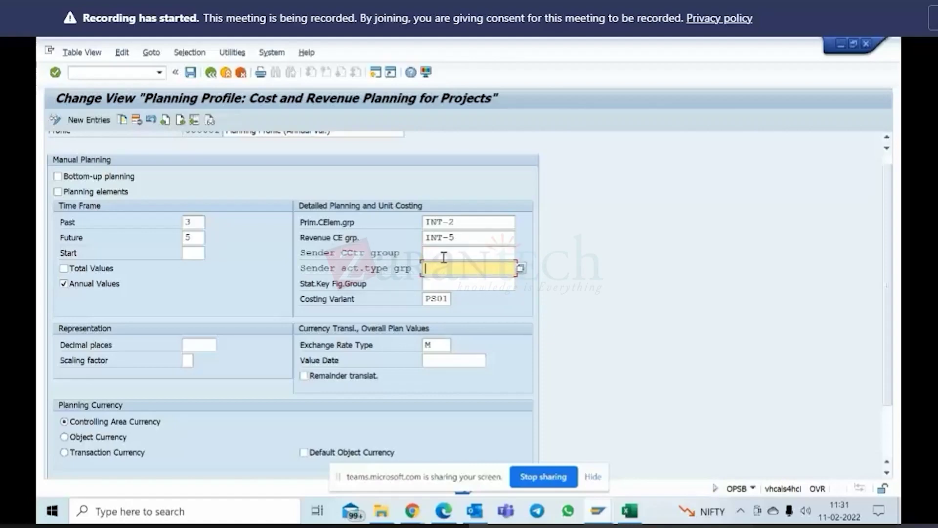
left_click(442, 254)
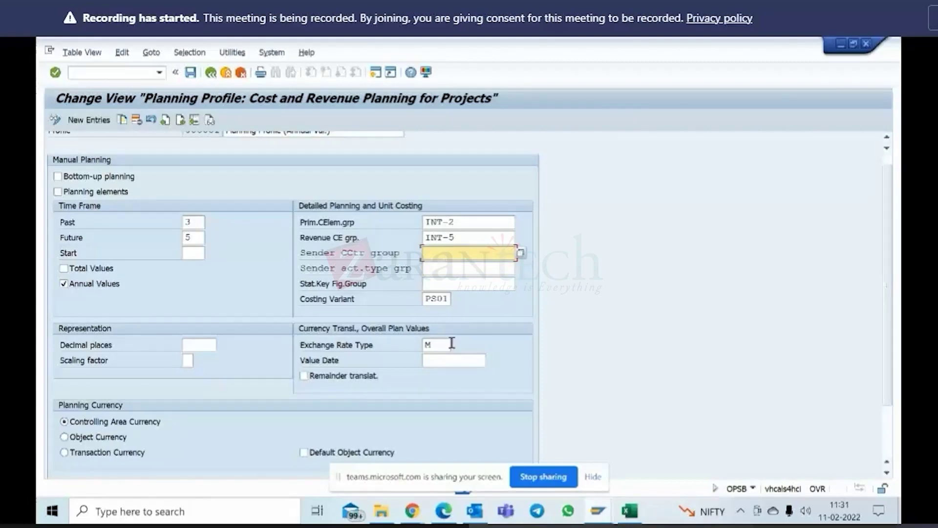
Step: Return to the WBS cost planning display and read the plan profile message's help on required groups for activity input and primary costs
mouse_move(598, 510)
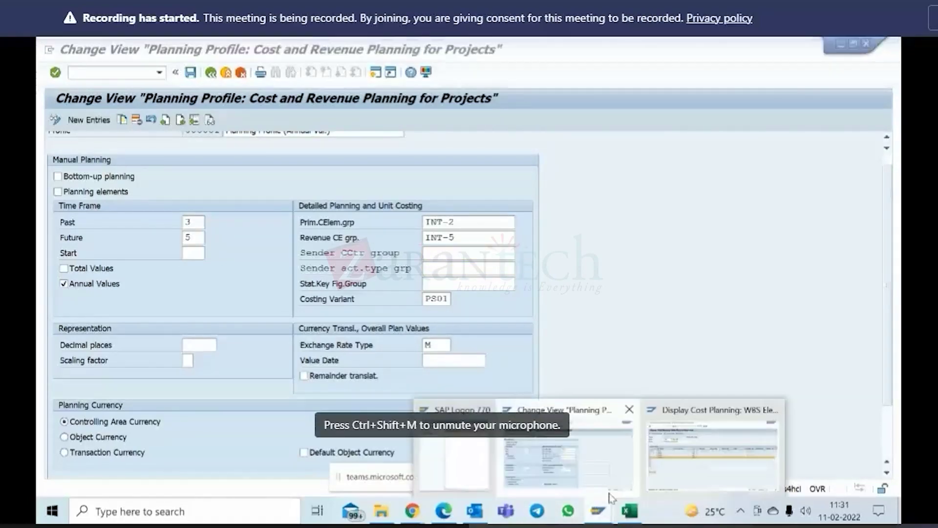
left_click(692, 454)
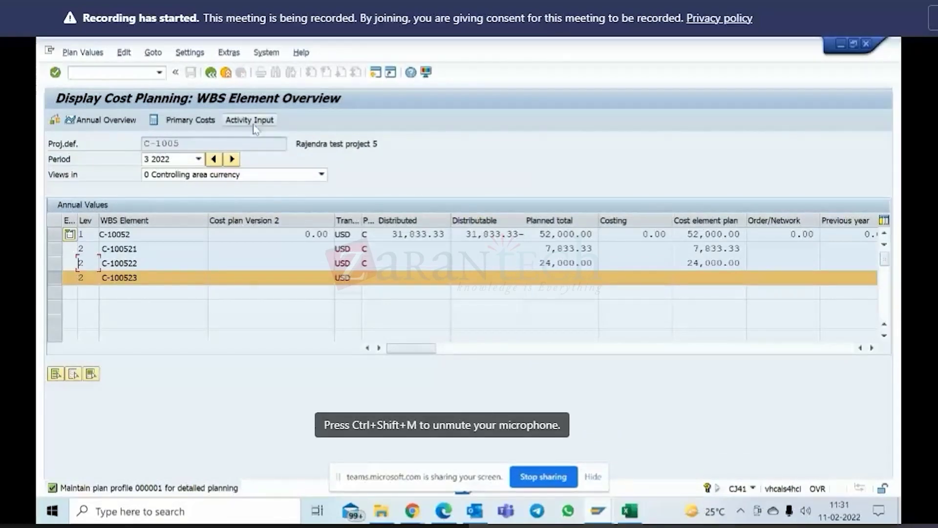
double_click(222, 487)
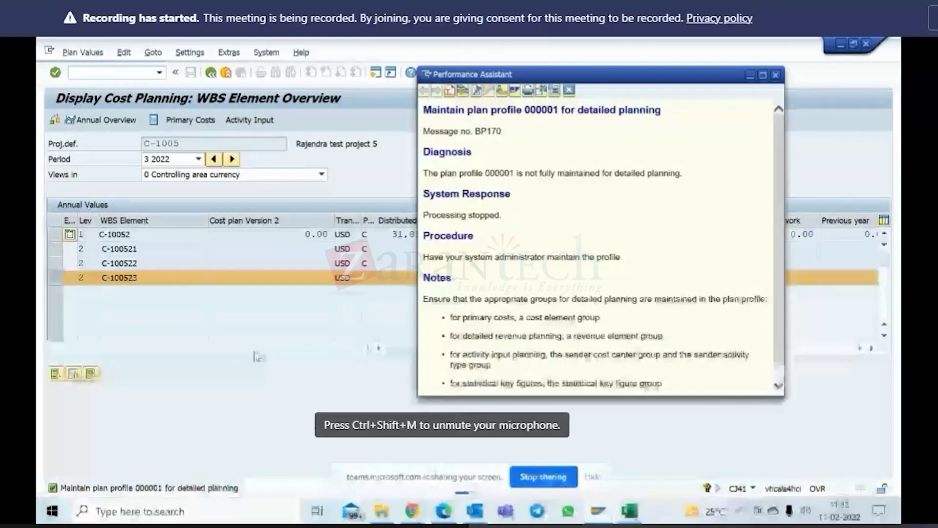
scroll(599, 228, "down", 1)
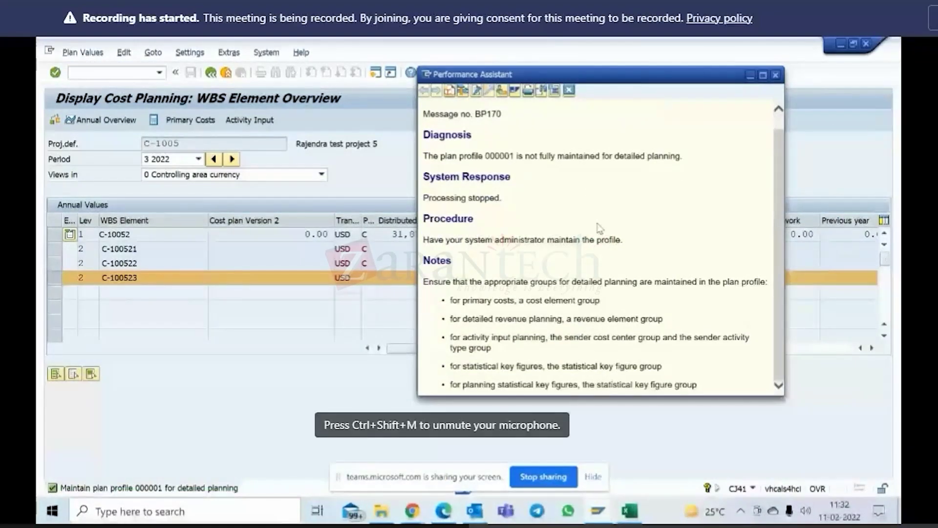
left_click_drag(464, 337, 736, 348)
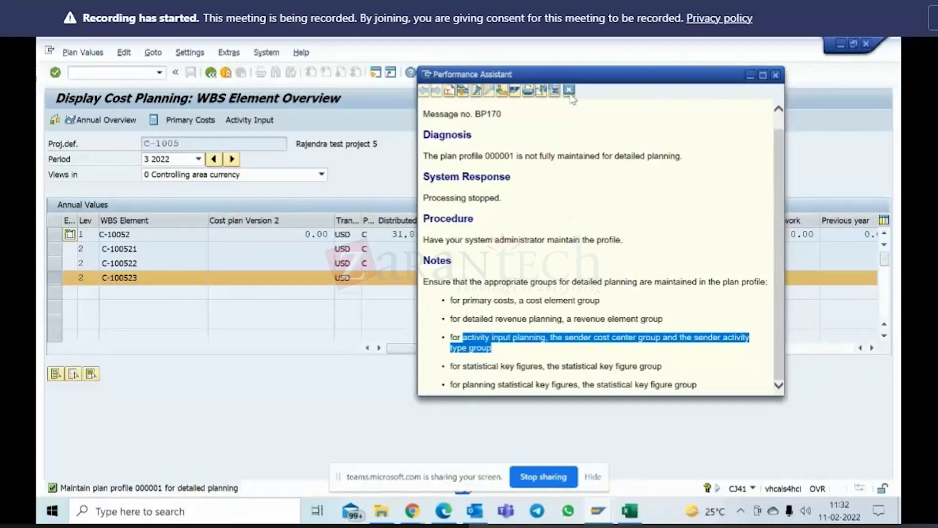
left_click_drag(463, 301, 600, 299)
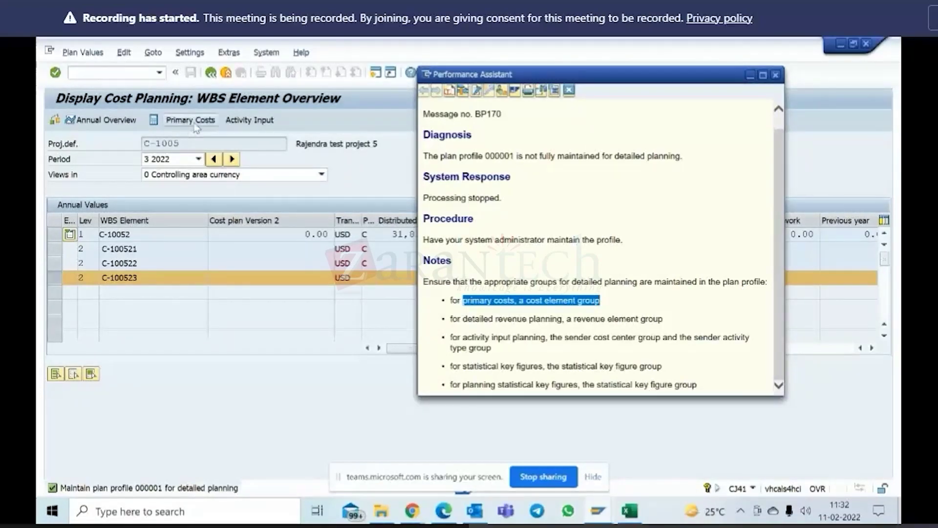
Step: Switch back to the planning profile session and highlight the primary cost element group INT-2
left_click(600, 512)
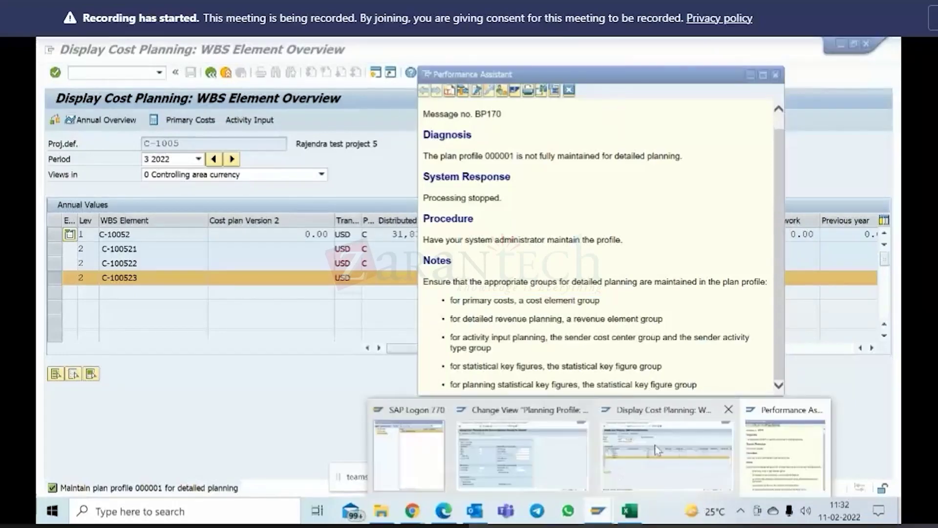
left_click(540, 446)
left_click(457, 220)
left_click_drag(456, 221, 424, 221)
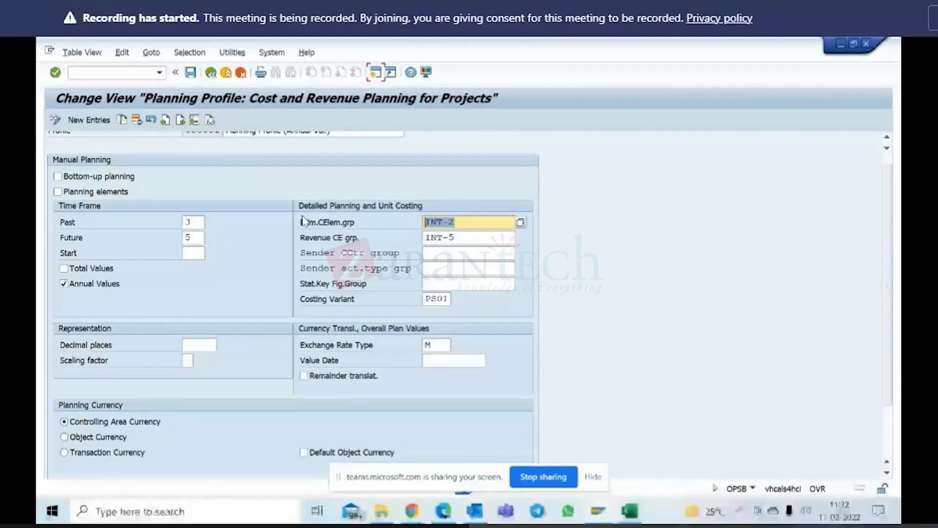
Step: Open a new SAP session and enter transaction code KAH3 without running it
left_click(377, 73)
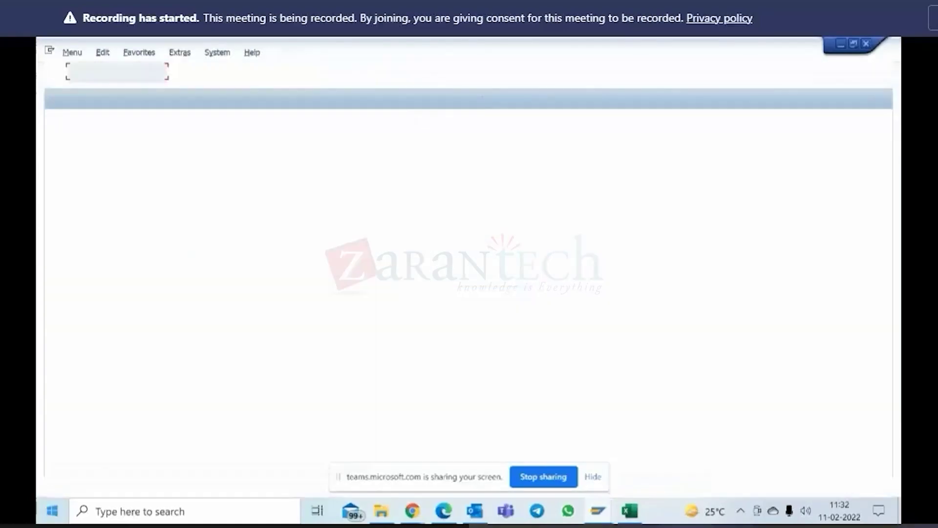
type("k")
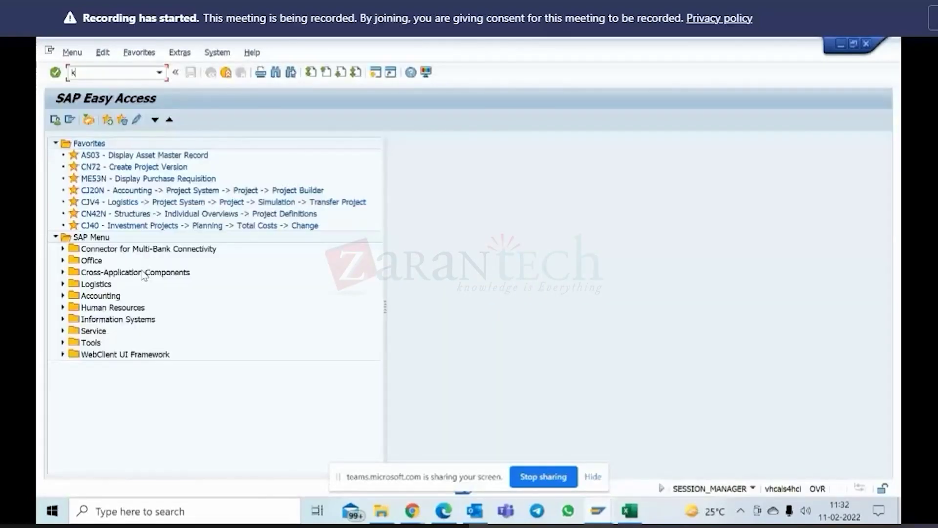
type("ah3")
Step: Switch to the SAP PS Tcodes workbook in Excel and record transaction code KAH3 in cell A5 of Sheet1
mouse_move(632, 514)
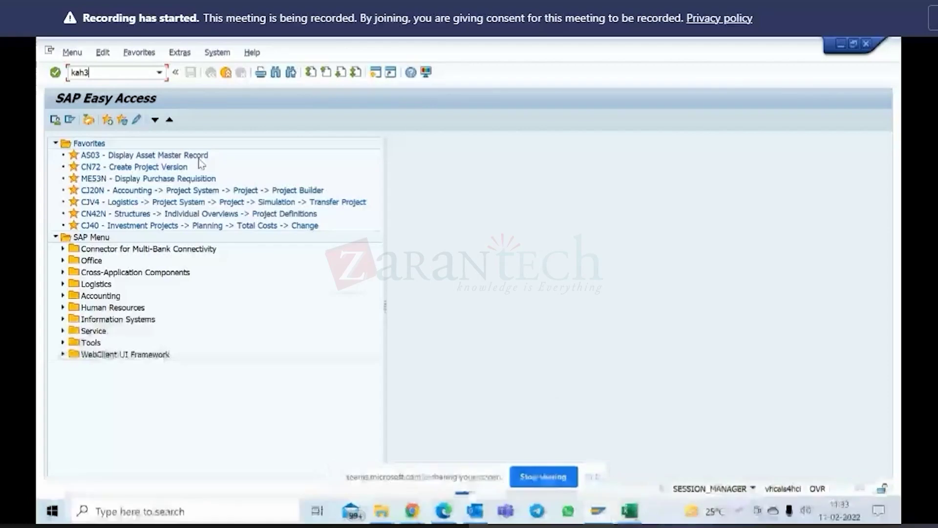
left_click(630, 511)
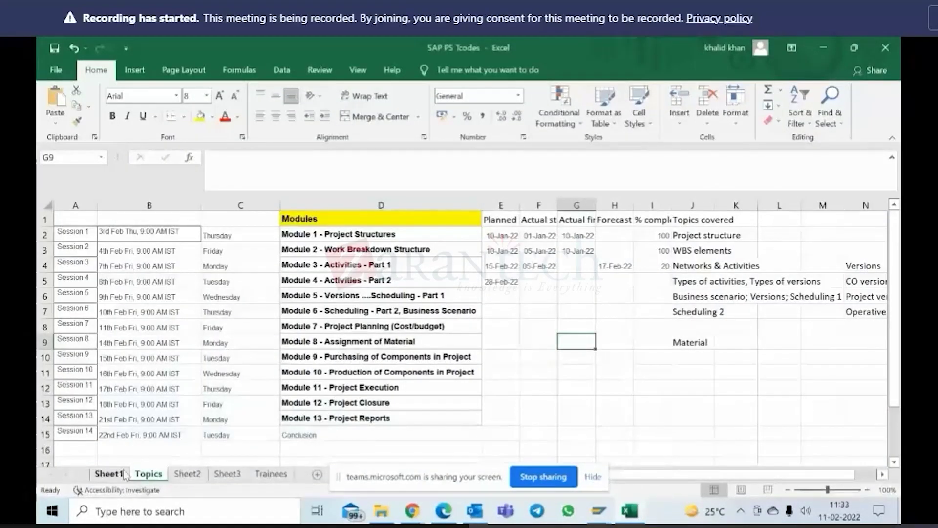
left_click(109, 473)
left_click(148, 475)
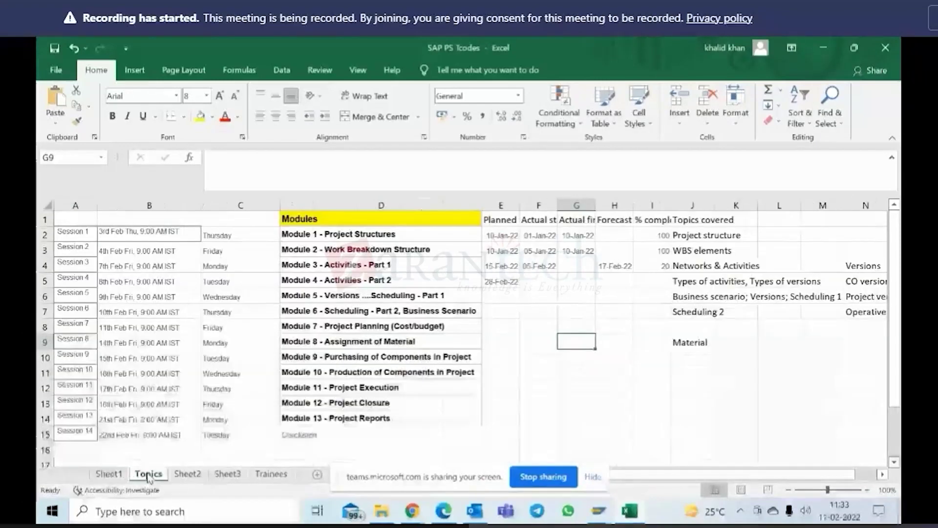
left_click(109, 473)
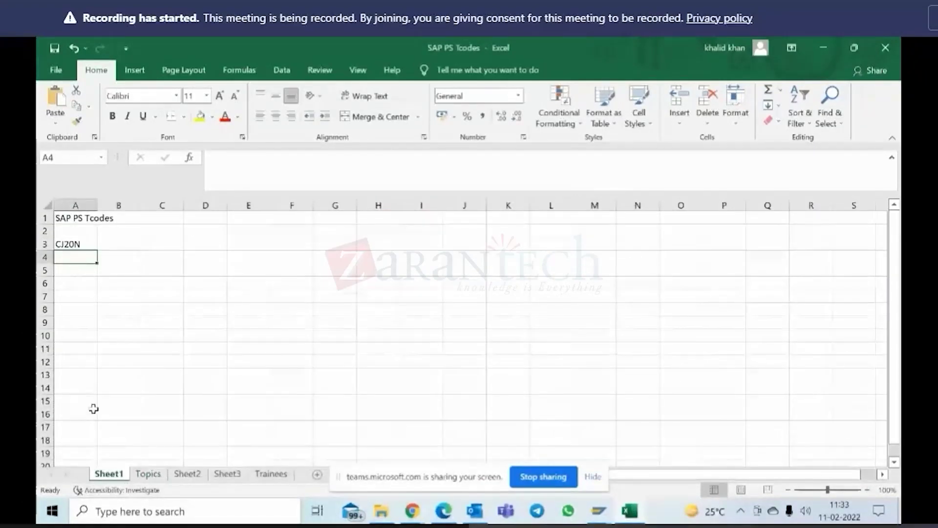
left_click(148, 474)
left_click(109, 473)
left_click(83, 272)
type("KAH")
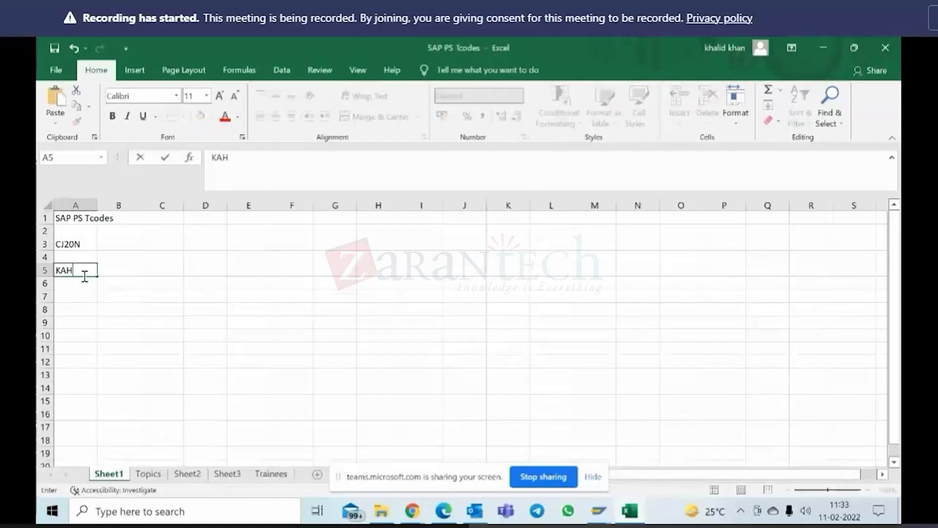
type("3")
Step: Record transaction code OPSA in cell A4, between CJ20N and KAH3
key("Up")
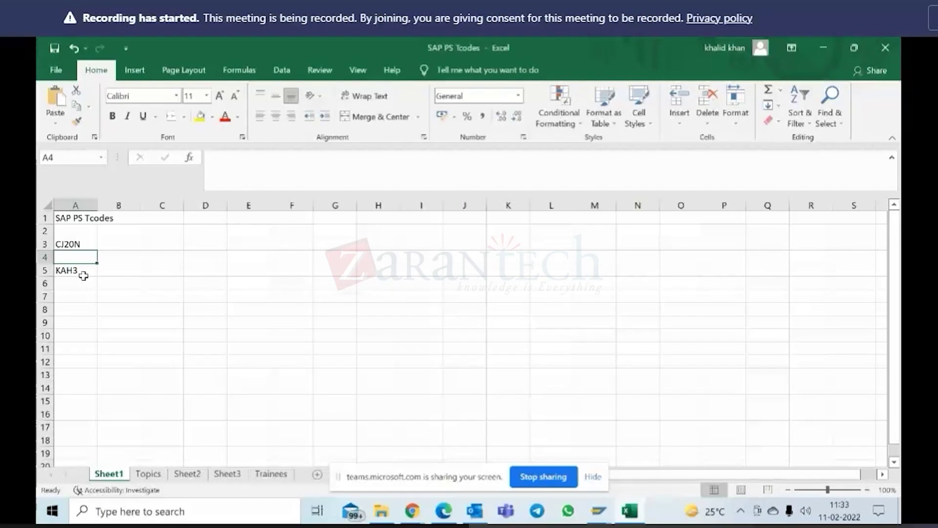
type("OPSA")
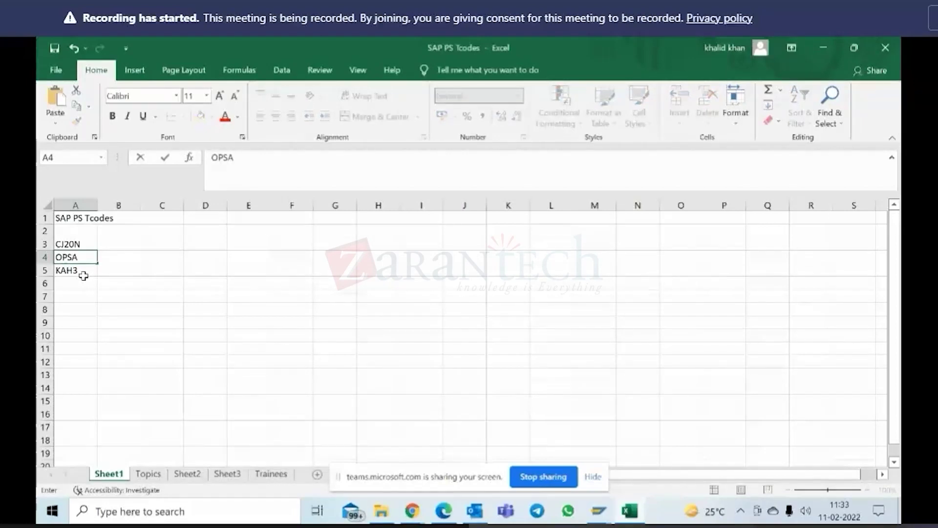
key("Return")
left_click(86, 283)
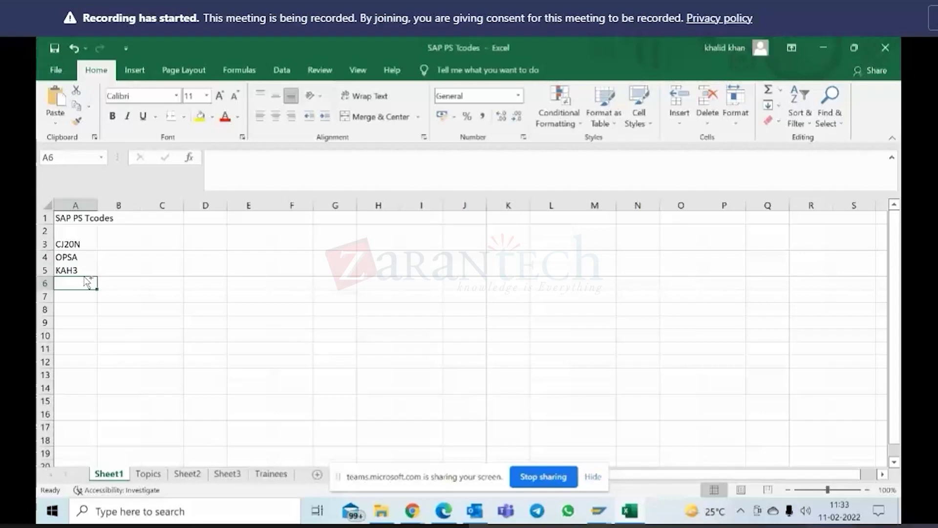
Step: Switch back to the SAP Easy Access session and run the already entered transaction KAH3
left_click(148, 474)
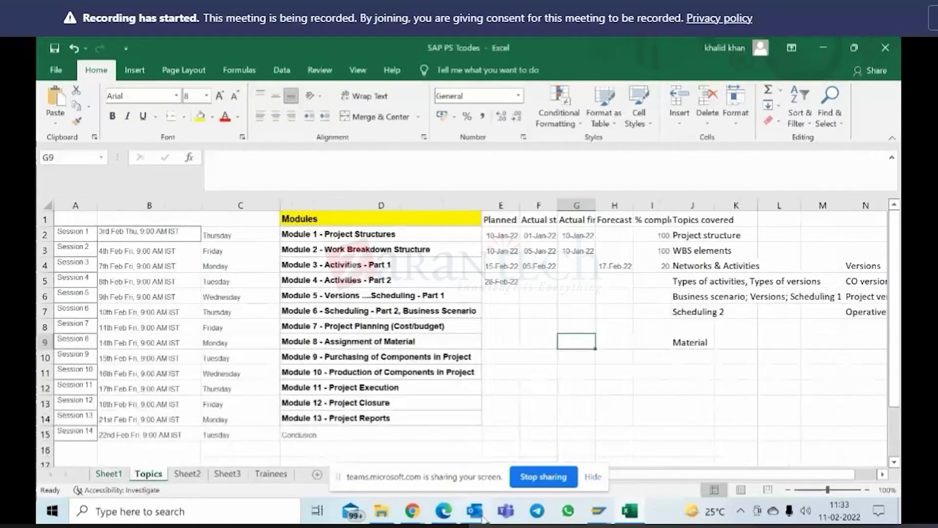
left_click(603, 515)
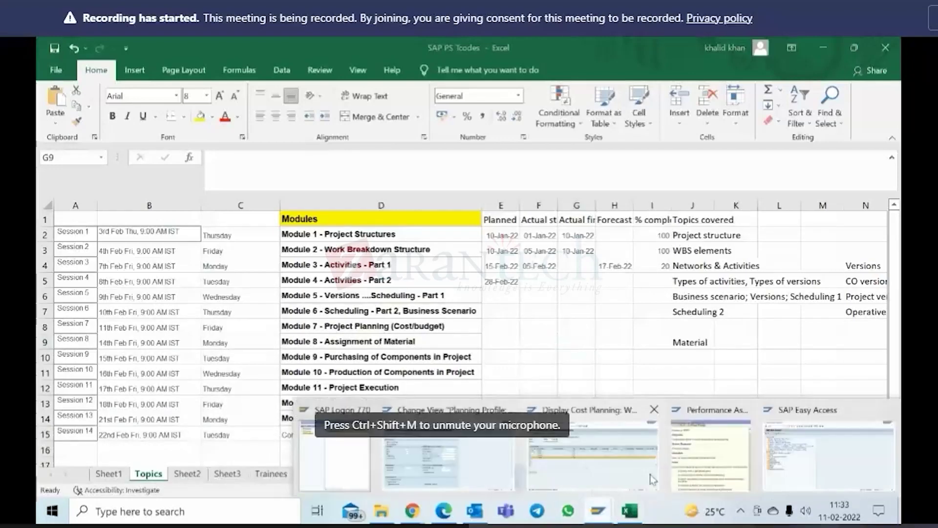
left_click(841, 443)
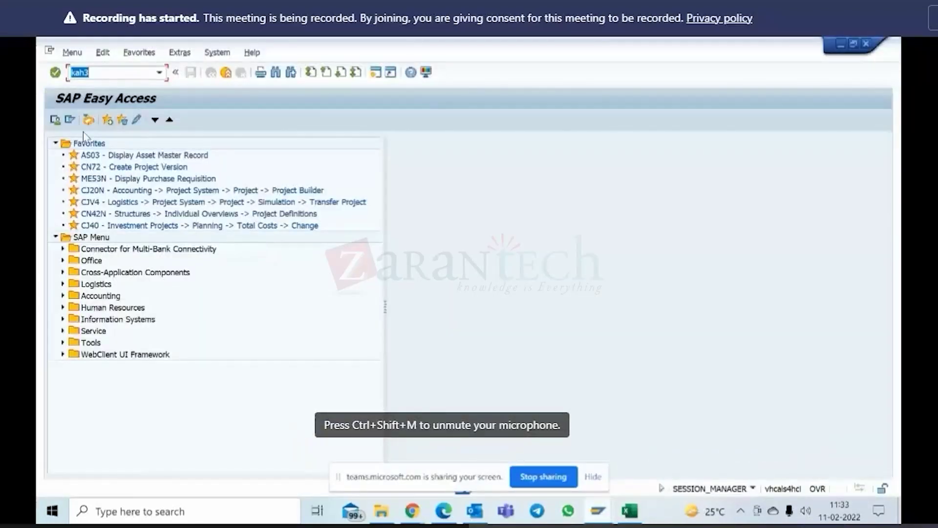
left_click(122, 73)
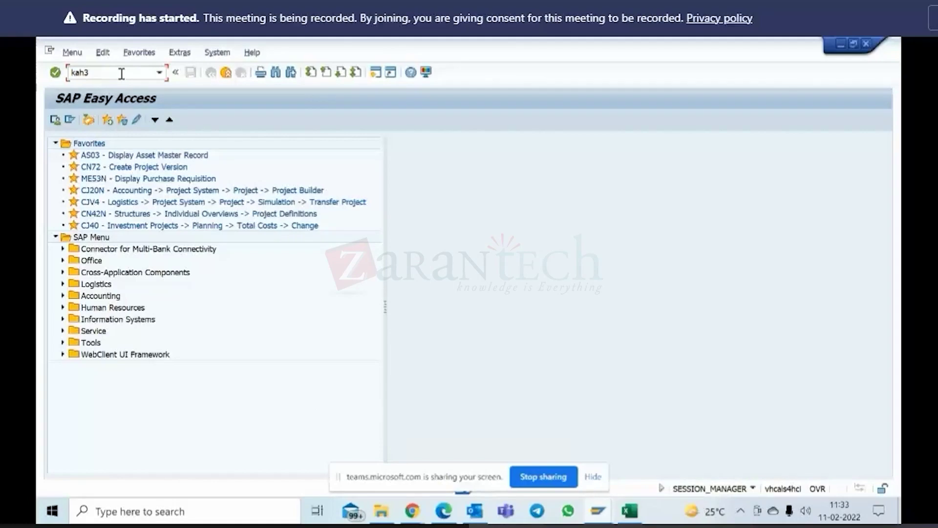
key("Return")
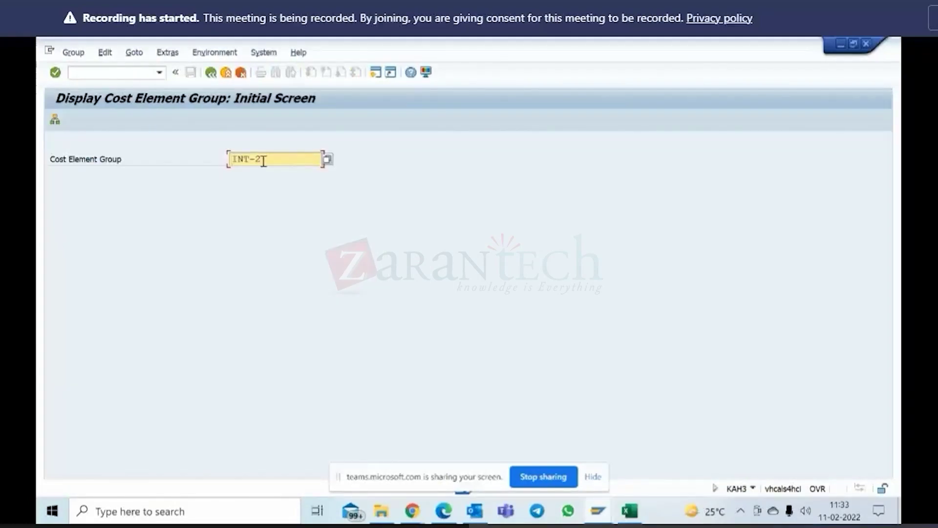
Step: Display the structure of cost element group INT-2 and expand its raw materials, operating supplies, packaging and external activity subgroups
key("Return")
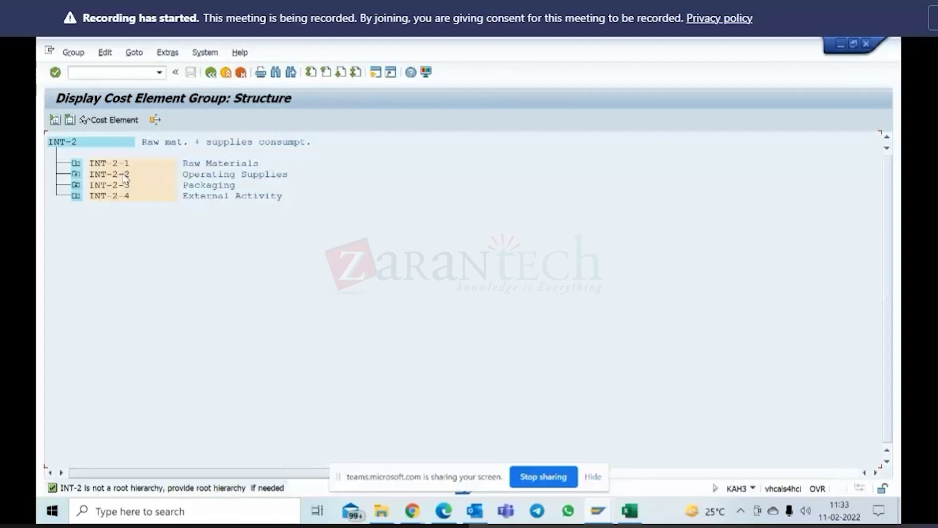
left_click(76, 163)
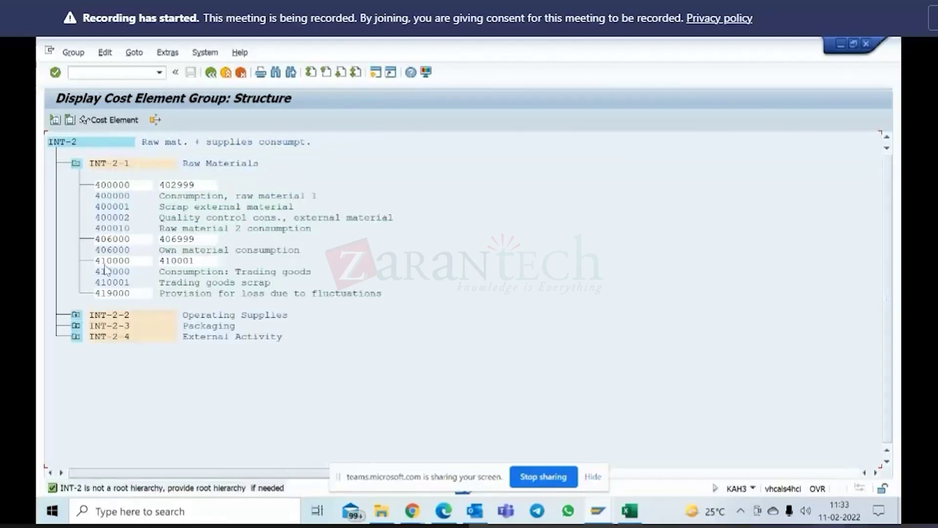
left_click(76, 315)
left_click(76, 402)
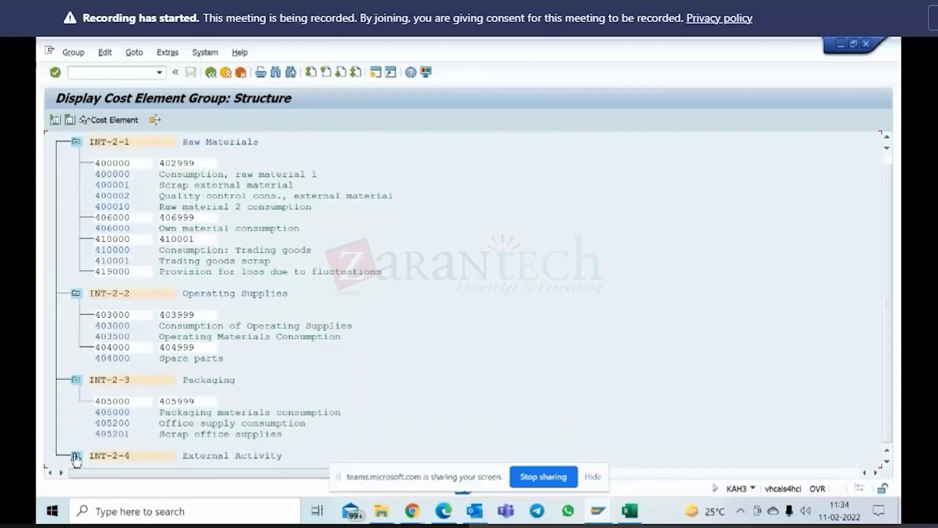
scroll(171, 390, "down", 3)
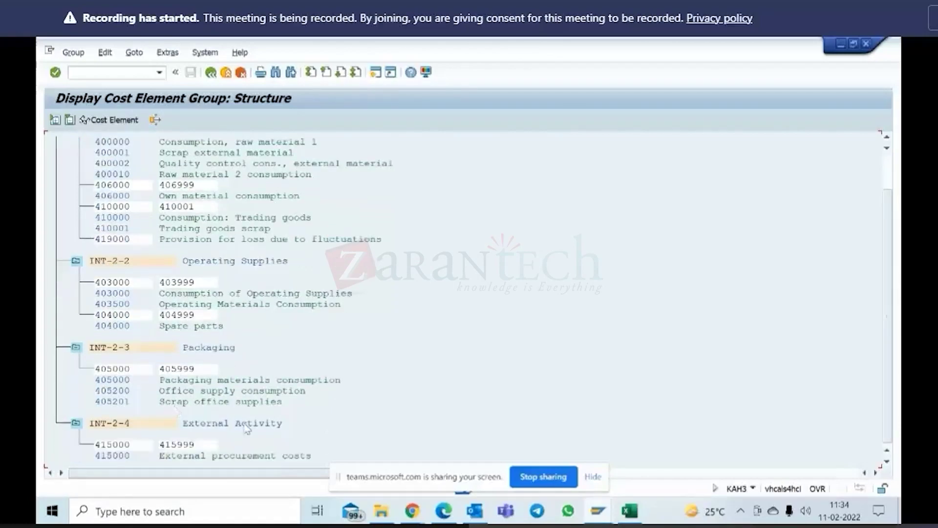
scroll(184, 297, "up", 4)
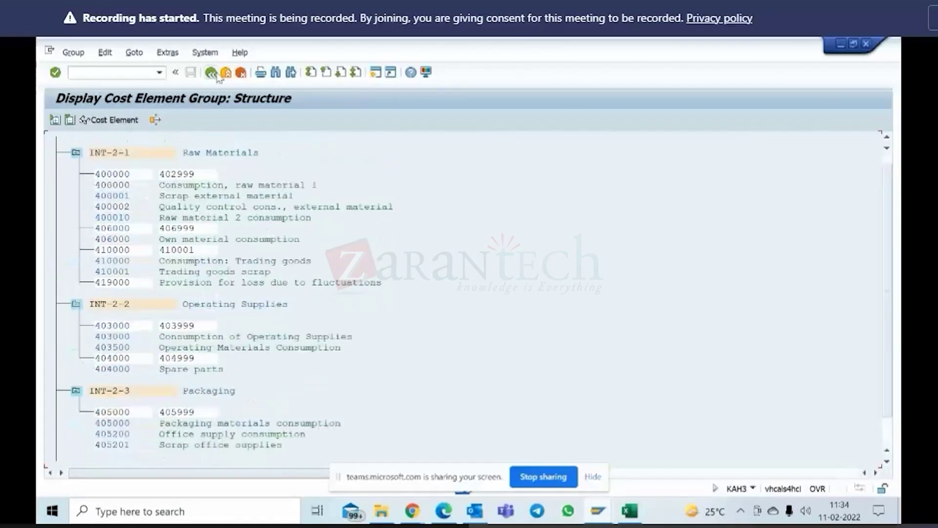
Step: Close the message help and, in the cost planning session, open the primary costs planning of WBS element C-100523
mouse_move(599, 511)
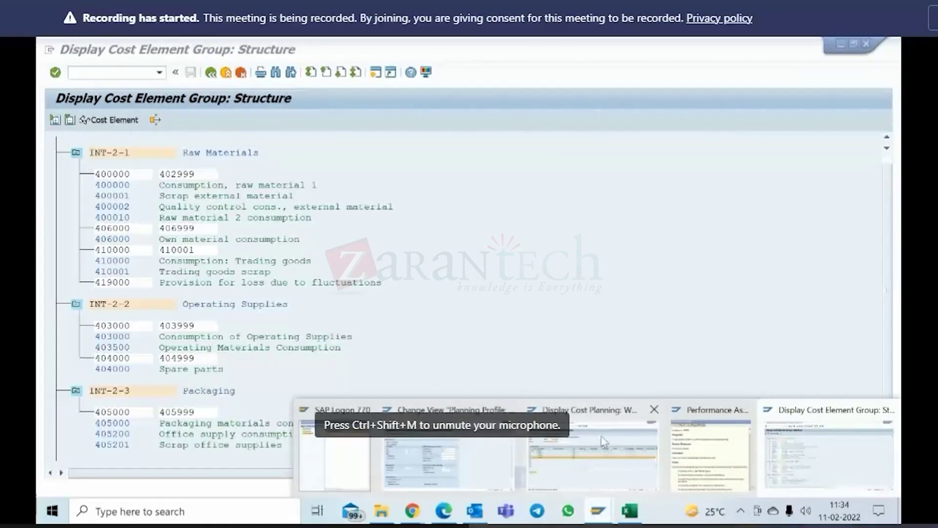
left_click(711, 450)
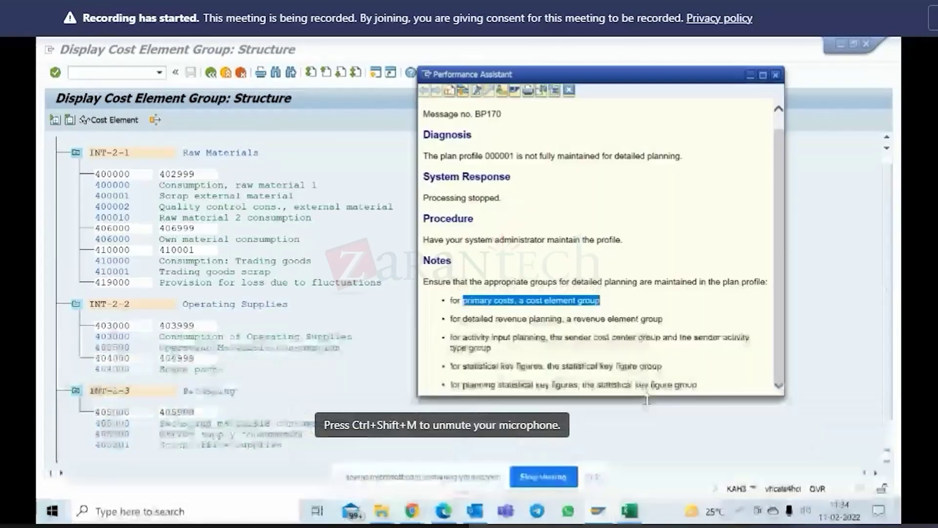
left_click(569, 91)
mouse_move(599, 511)
left_click(639, 452)
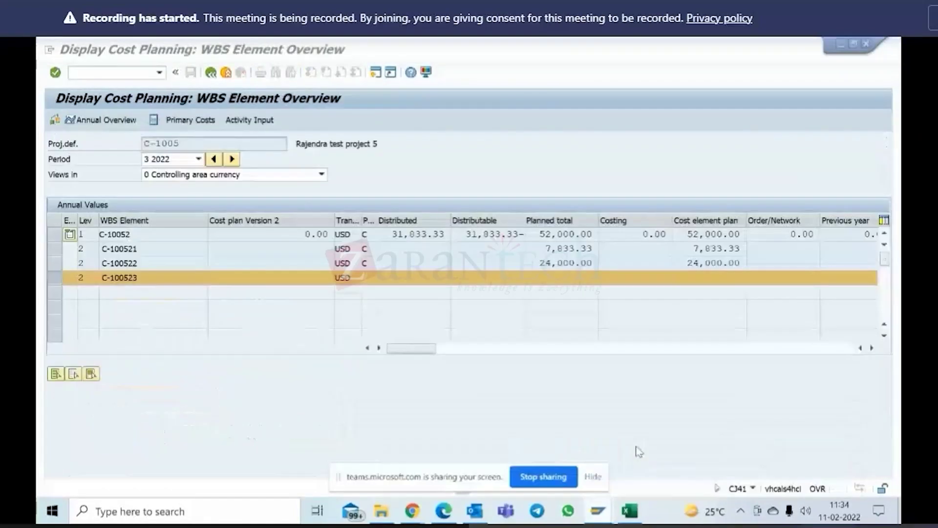
left_click(185, 124)
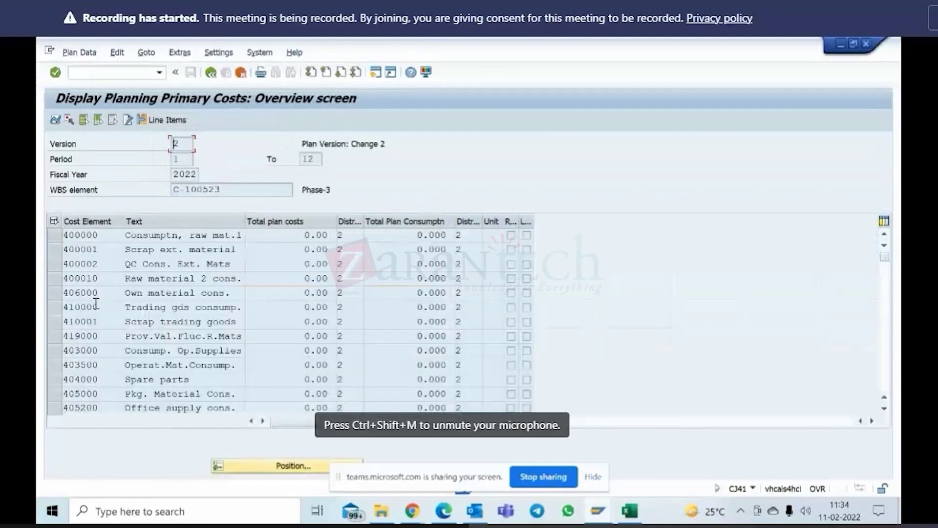
Step: Look through the plannable cost elements of WBS element C-100523 and highlight primary cost element group INT-2 in the planning profile session
scroll(121, 350, "down", 4)
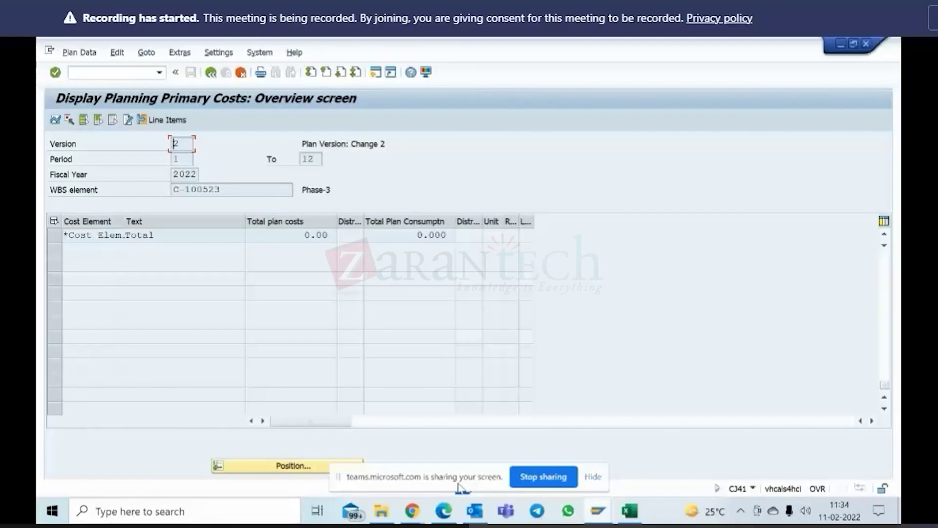
scroll(190, 281, "up", 5)
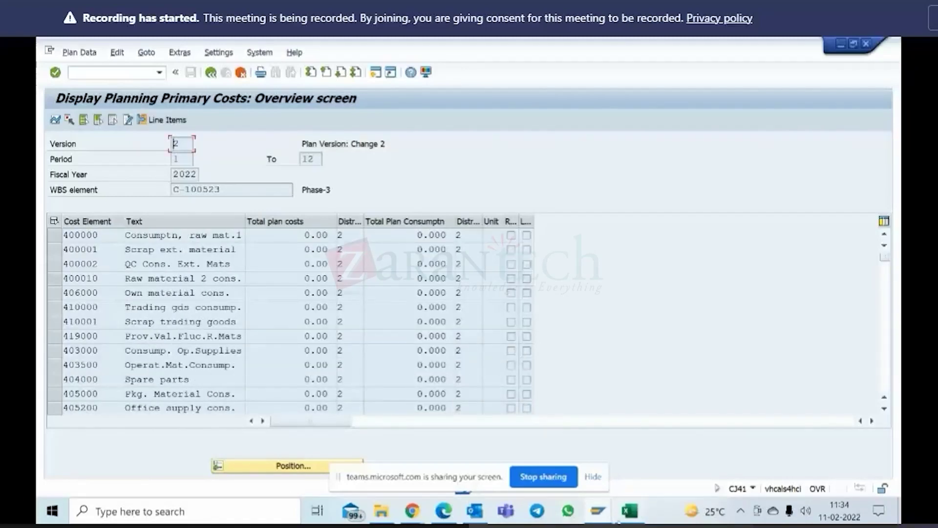
left_click(601, 513)
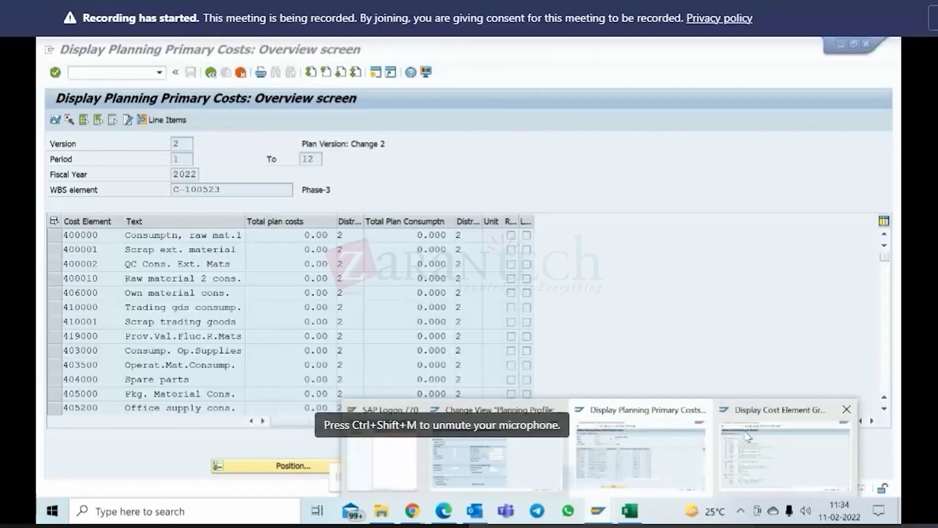
left_click(531, 452)
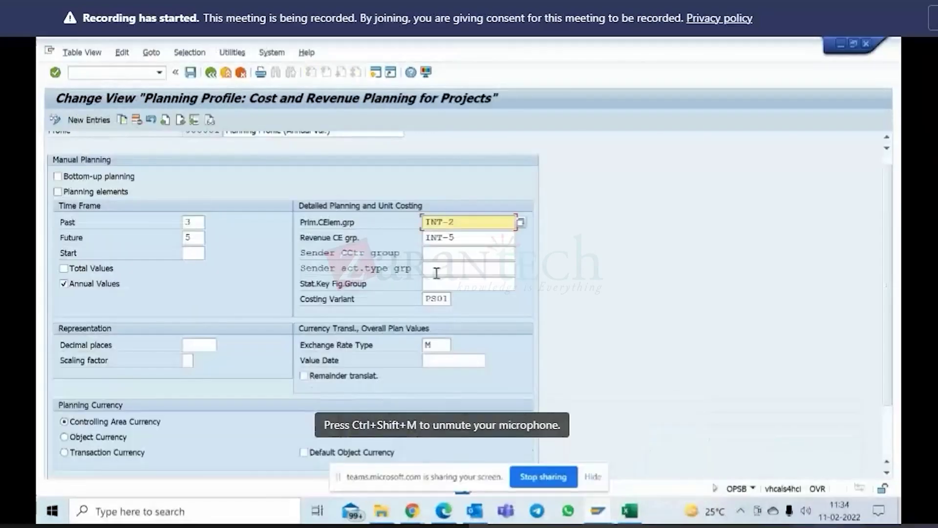
left_click_drag(459, 225, 424, 228)
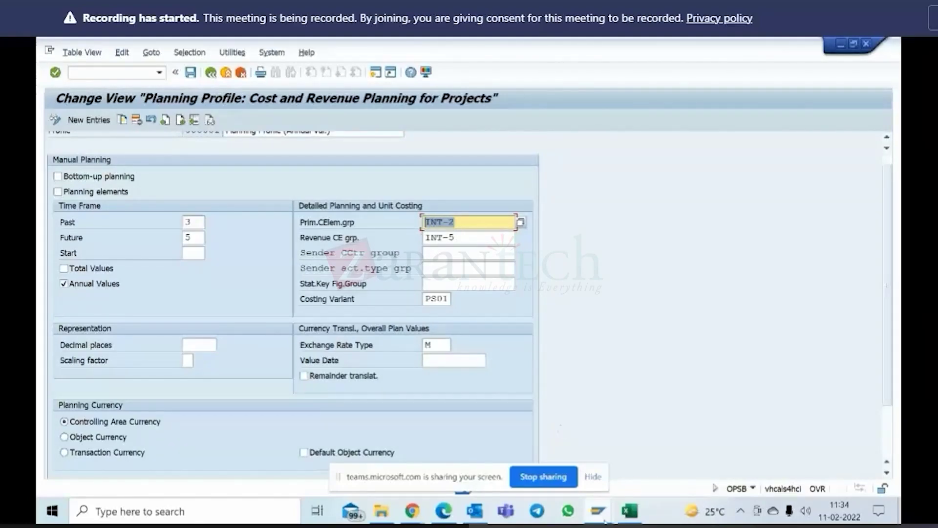
Step: Switch to the cost element group session and collapse the raw materials, operating supplies, packaging and external activity subgroups of INT-2
mouse_move(598, 512)
left_click(853, 431)
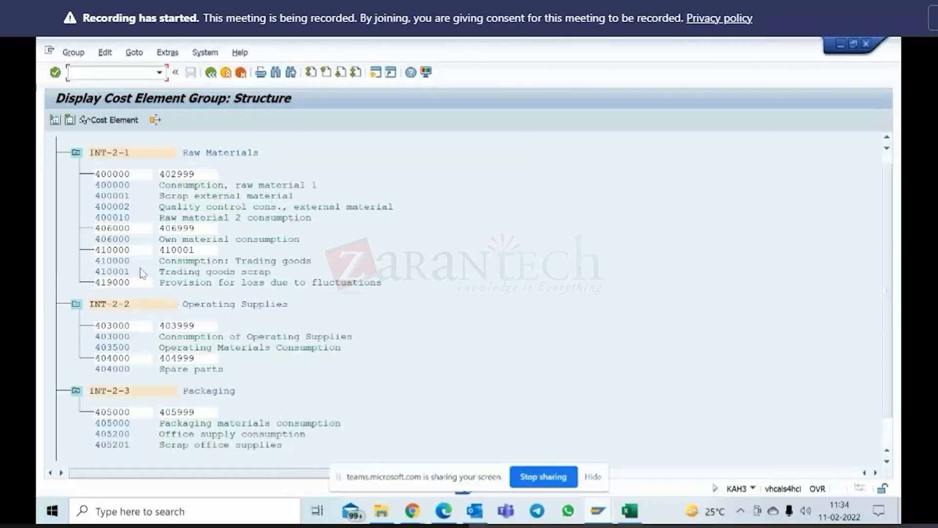
scroll(119, 275, "up", 1)
left_click(76, 163)
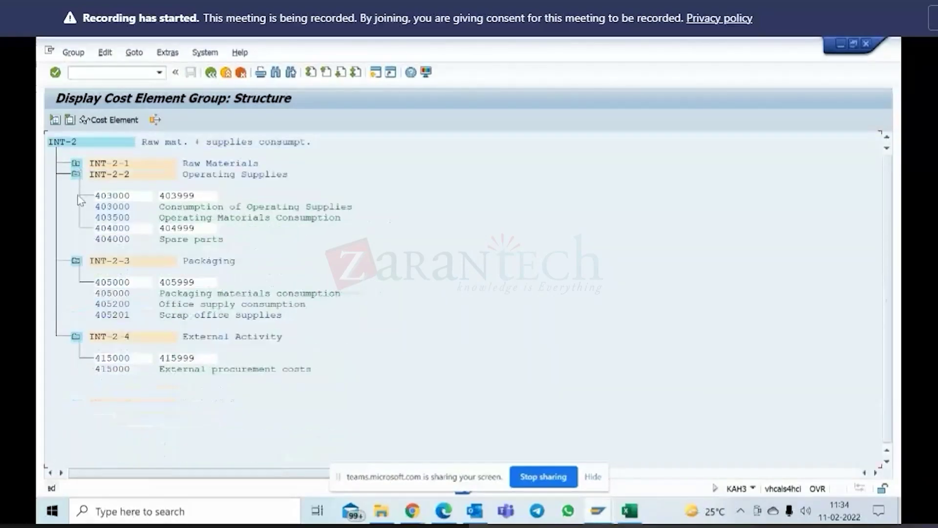
left_click(75, 174)
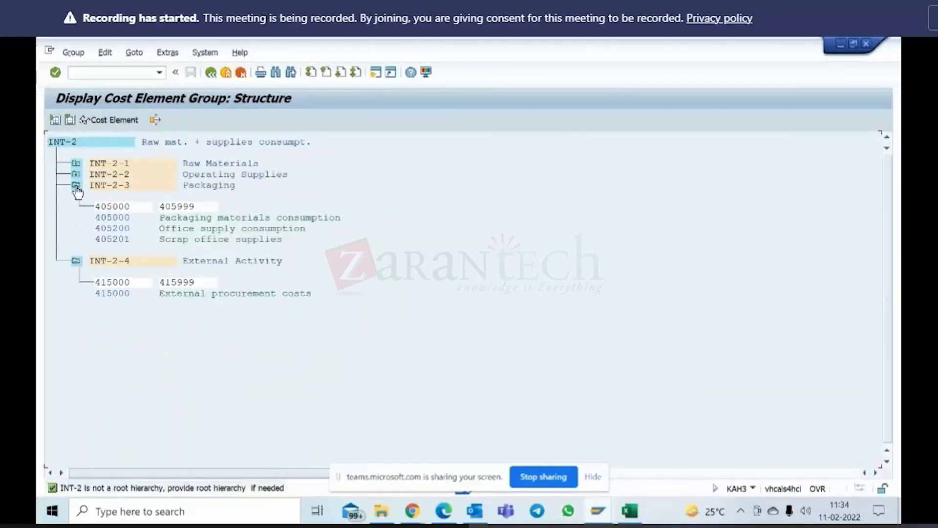
left_click(75, 184)
left_click(76, 196)
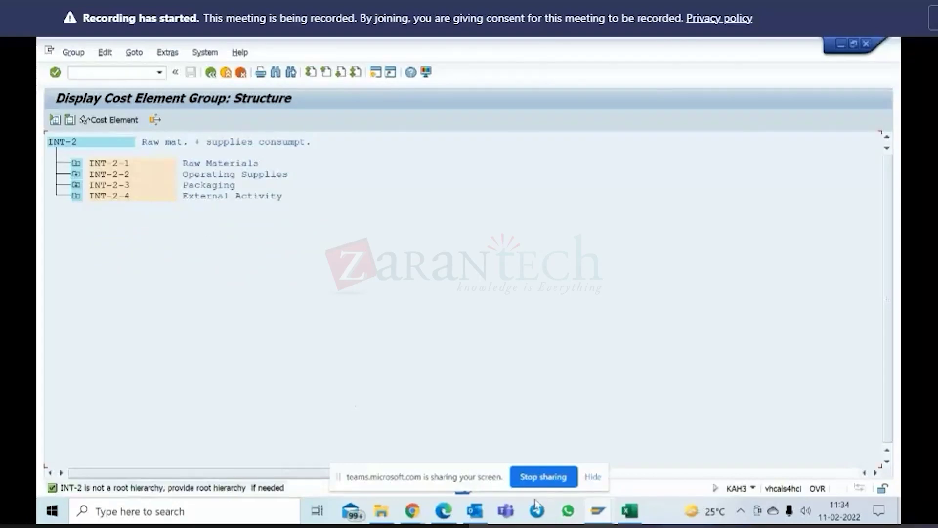
Step: Recheck the planning profile's primary cost element group, and return from the primary costs planning to the WBS element overview
mouse_move(605, 515)
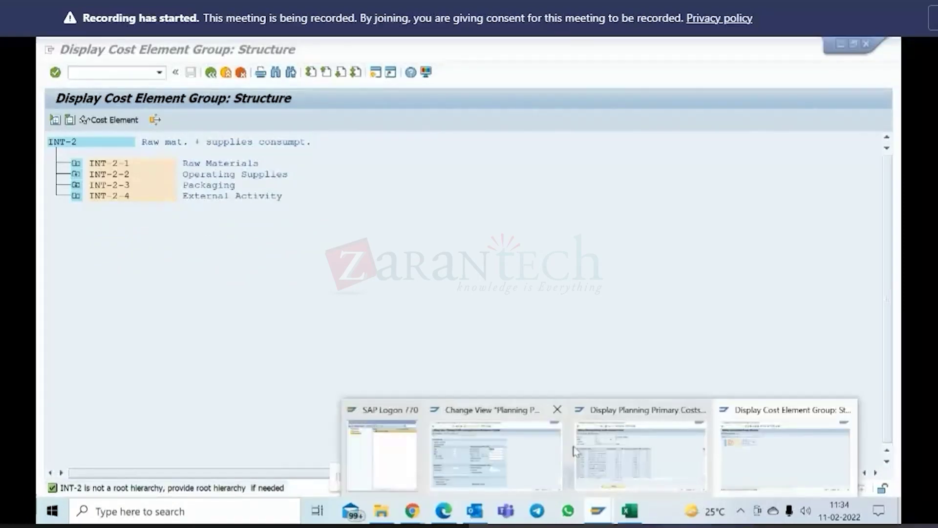
left_click(513, 442)
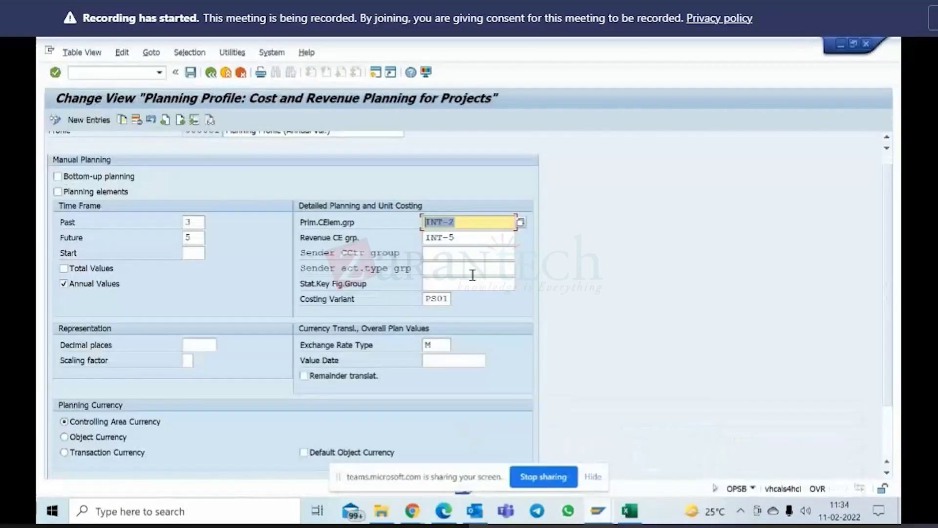
mouse_move(603, 513)
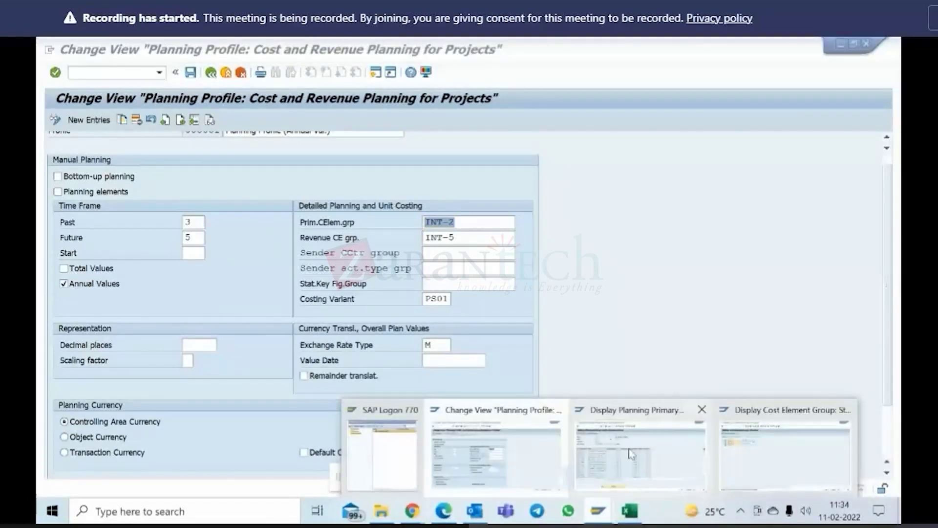
left_click(632, 454)
left_click(211, 73)
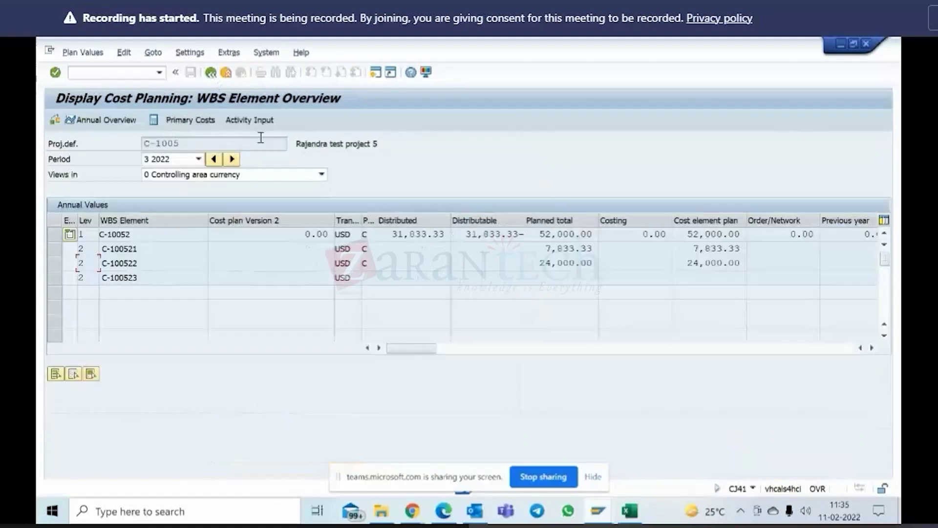
Step: Inspect the sender cost center group and sender activity type group fields in the planning profile session
mouse_move(598, 511)
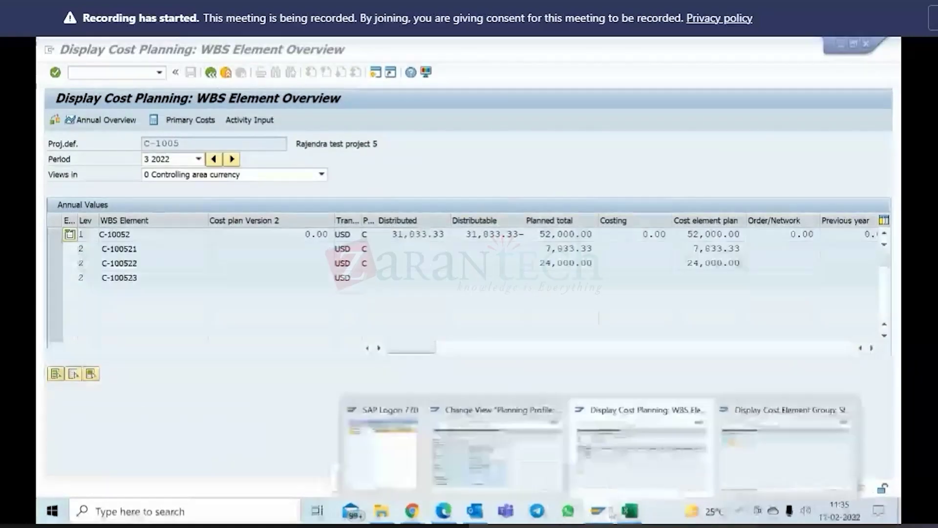
left_click(496, 453)
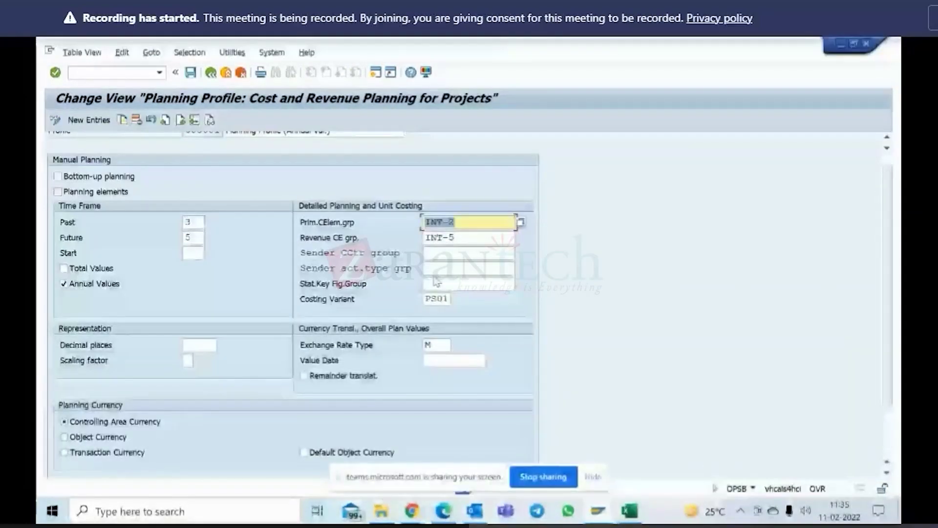
left_click(441, 254)
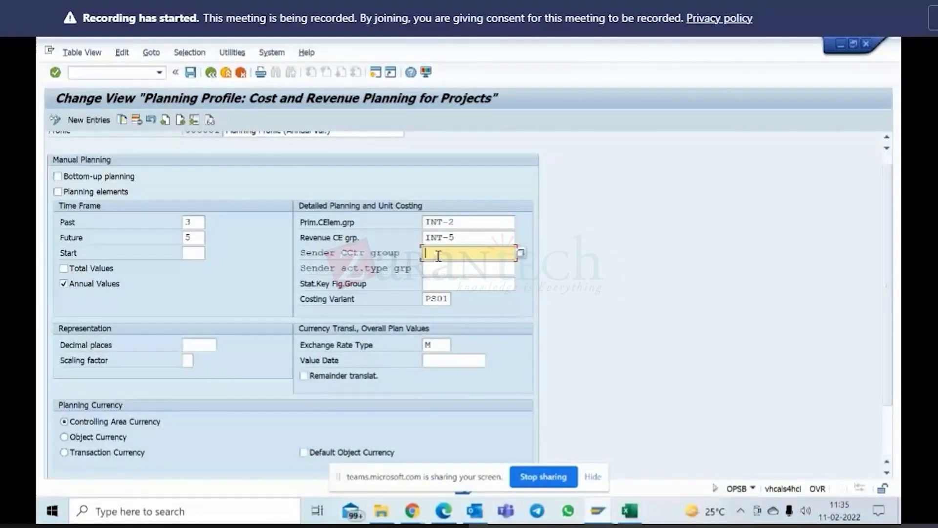
left_click(438, 264)
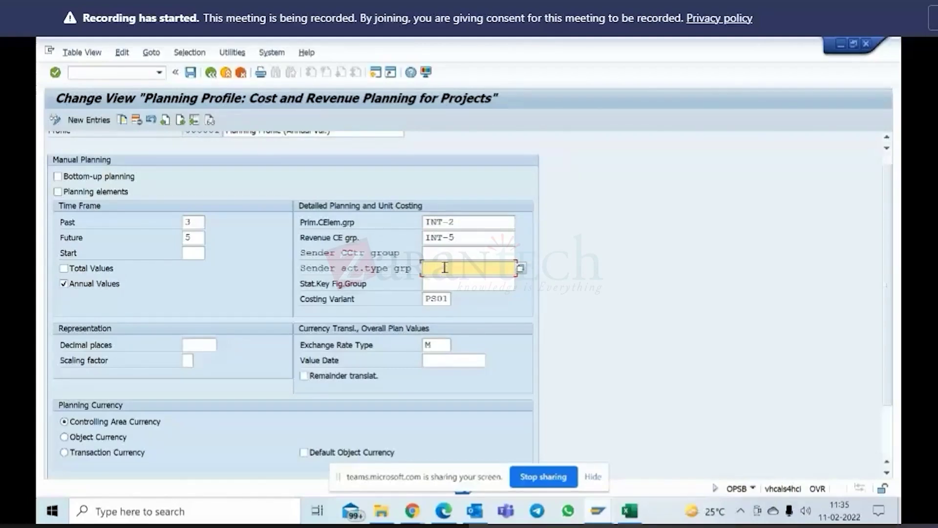
Step: Return to the cost planning session and try to open the activity input planning of WBS element C-100523
left_click(597, 511)
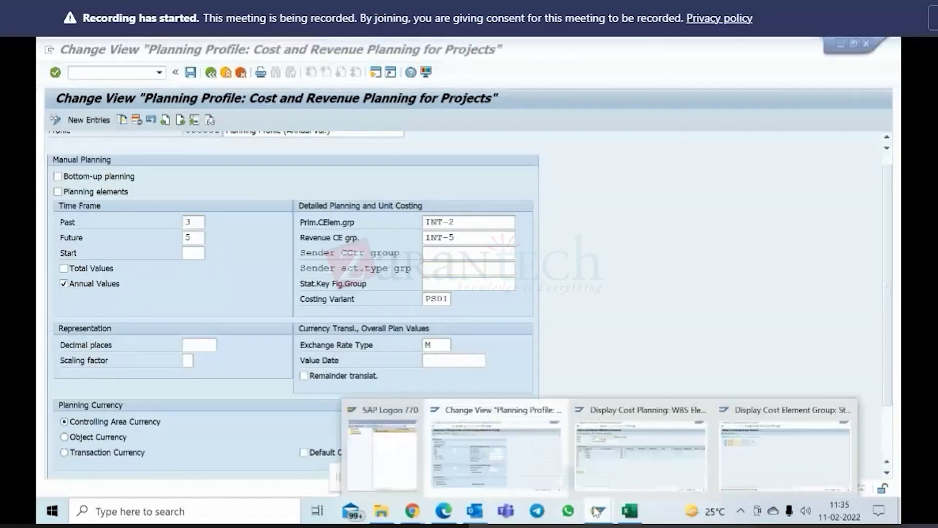
left_click(615, 448)
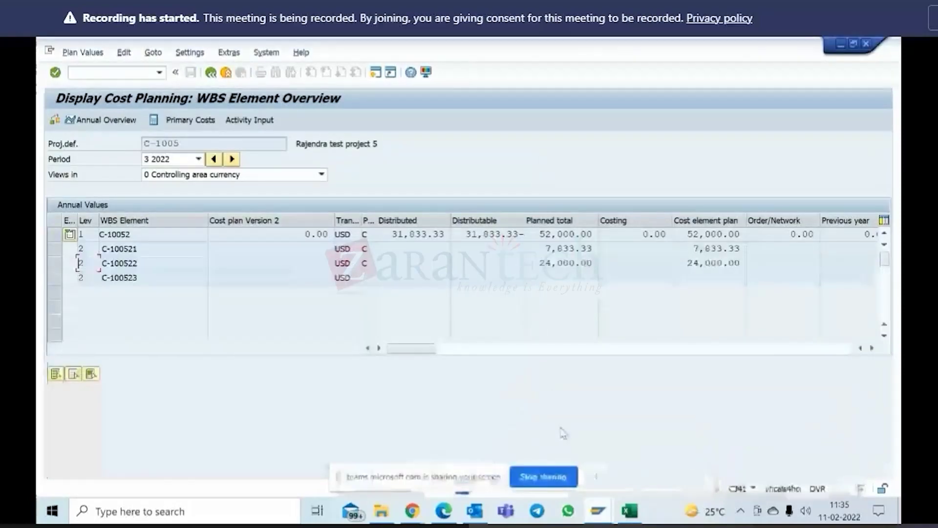
left_click(49, 279)
left_click(247, 122)
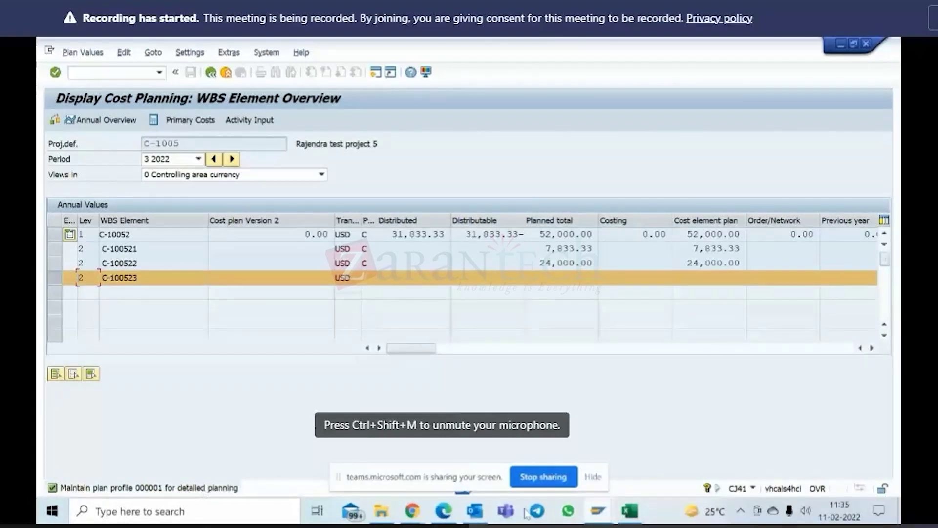
Step: Switch back to planning profile 000001 and examine the total values and annual values options of its time frame
mouse_move(602, 513)
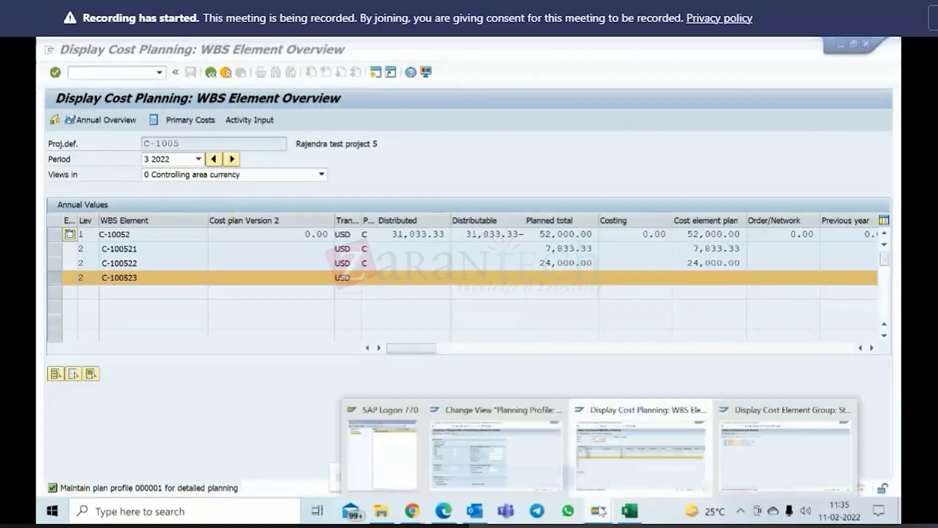
left_click(527, 445)
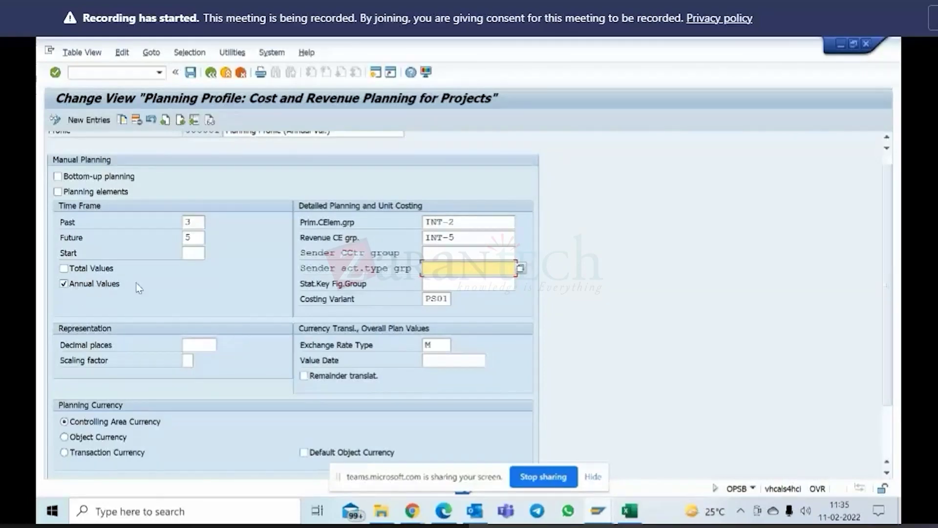
scroll(99, 306, "up", 1)
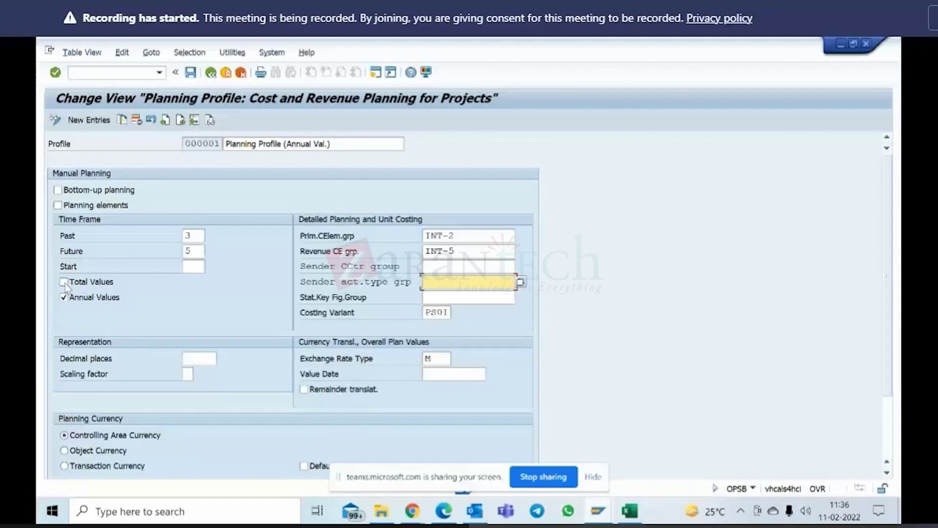
left_click(93, 287)
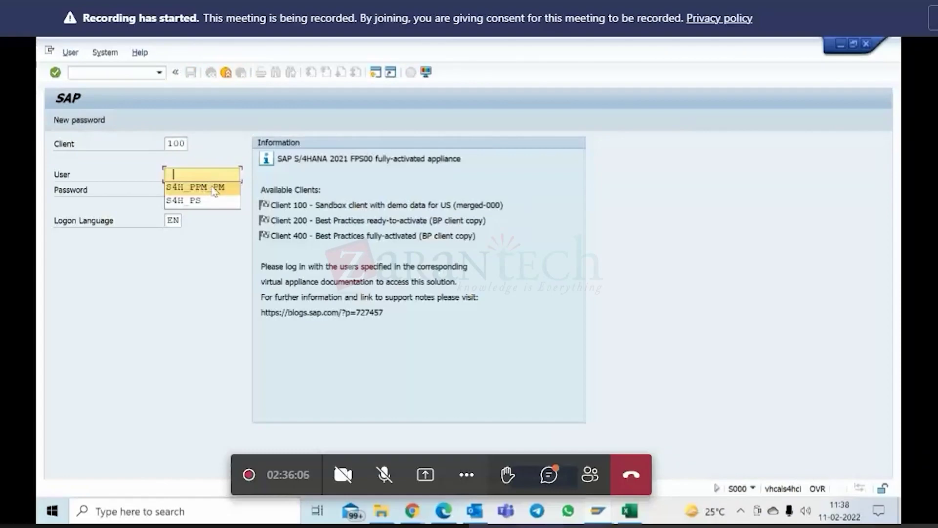
Step: Log on to SAP client 100 with the suggested project management user and the account password
left_click(214, 188)
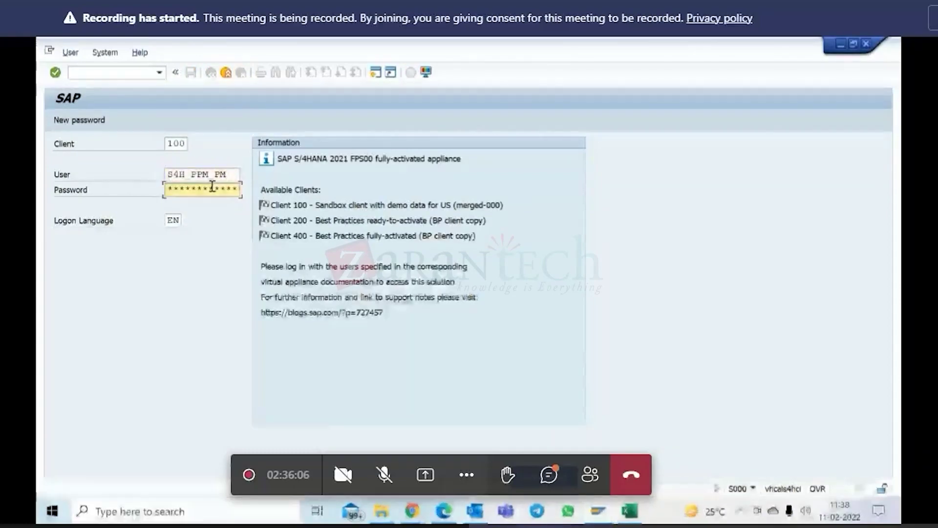
type("*******")
key("Return")
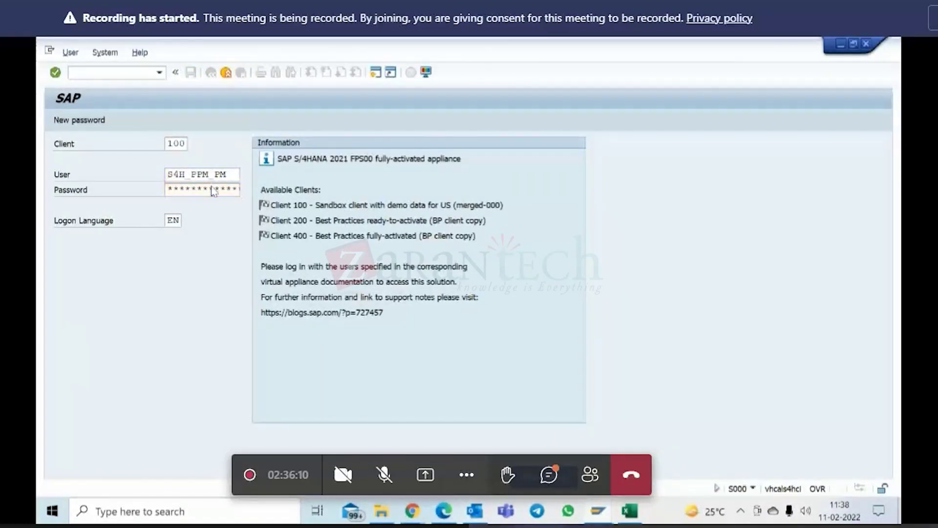
left_click(107, 322)
key("Return")
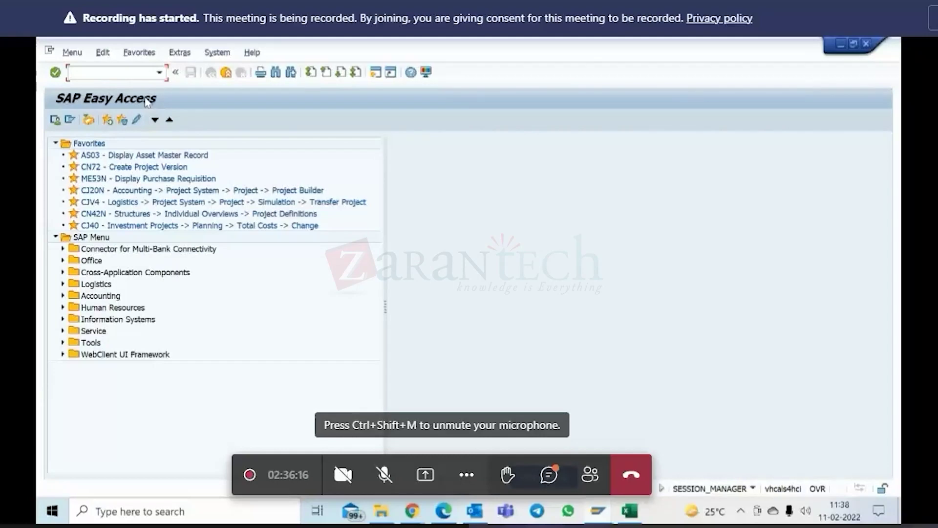
Step: Run transaction SPRO and open the SAP Reference IMG
type("pro")
key("Return")
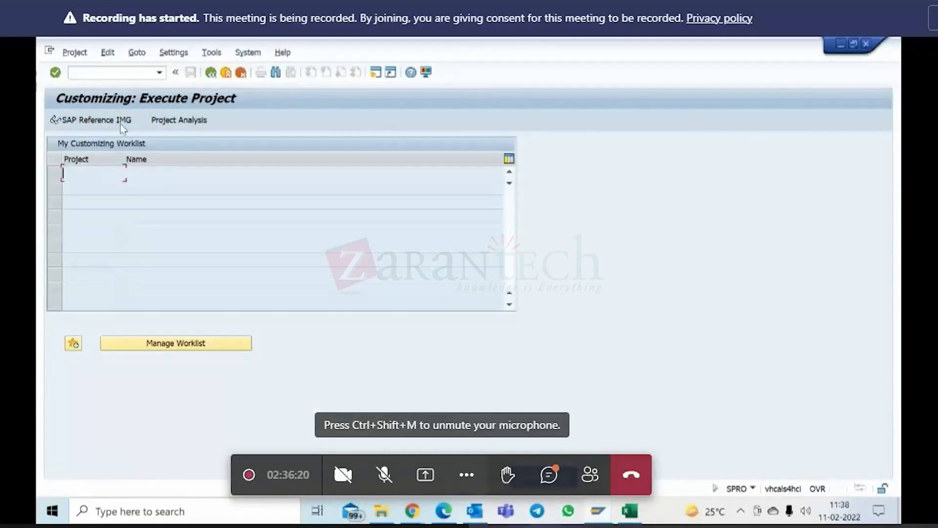
left_click(54, 120)
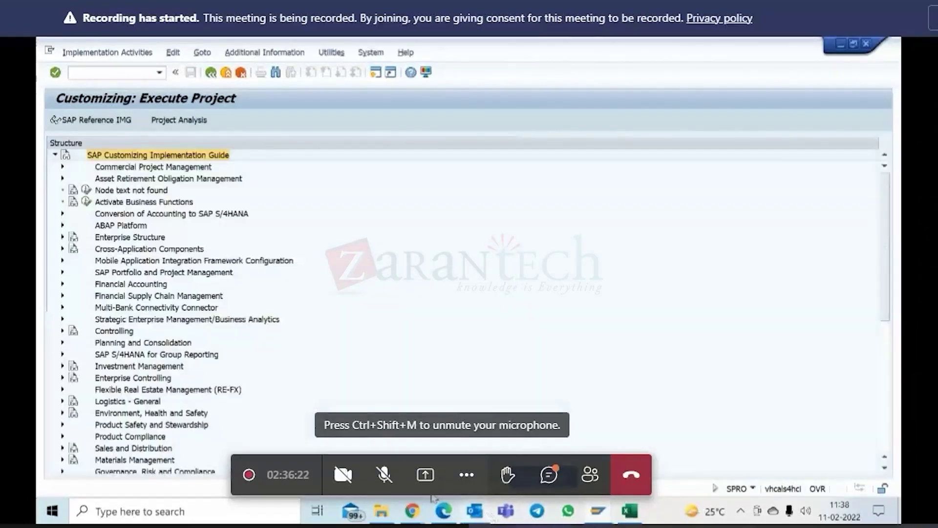
Step: Expand the Costs node under Project System in the implementation guide structure
scroll(164, 320, "down", 1)
scroll(163, 321, "down", 5)
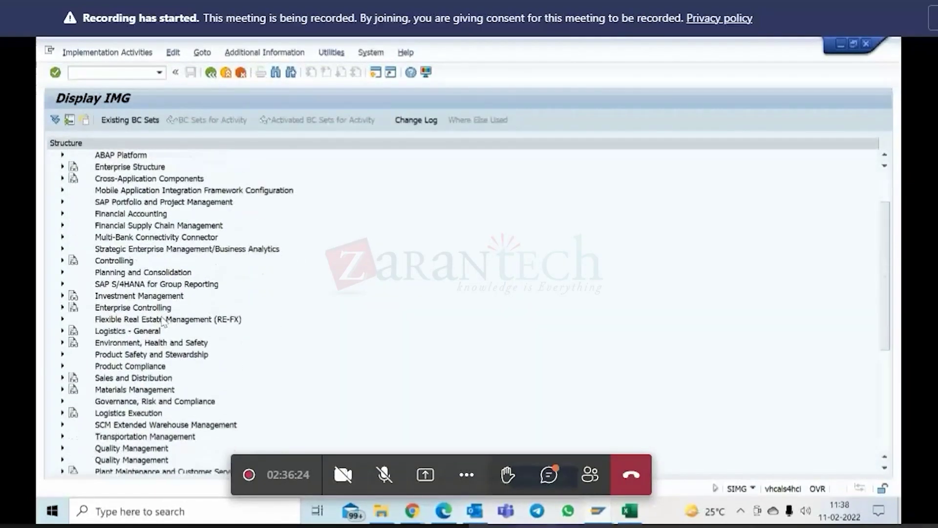
scroll(163, 321, "down", 1)
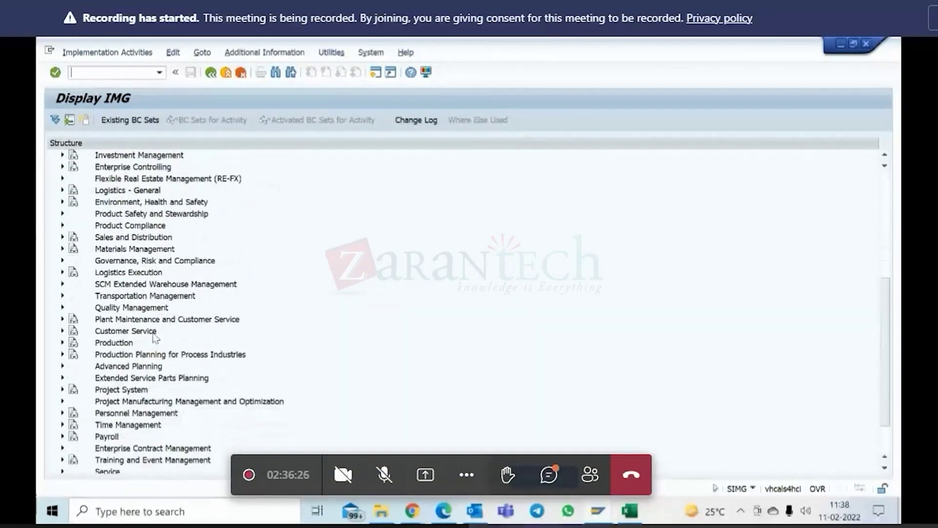
left_click(62, 389)
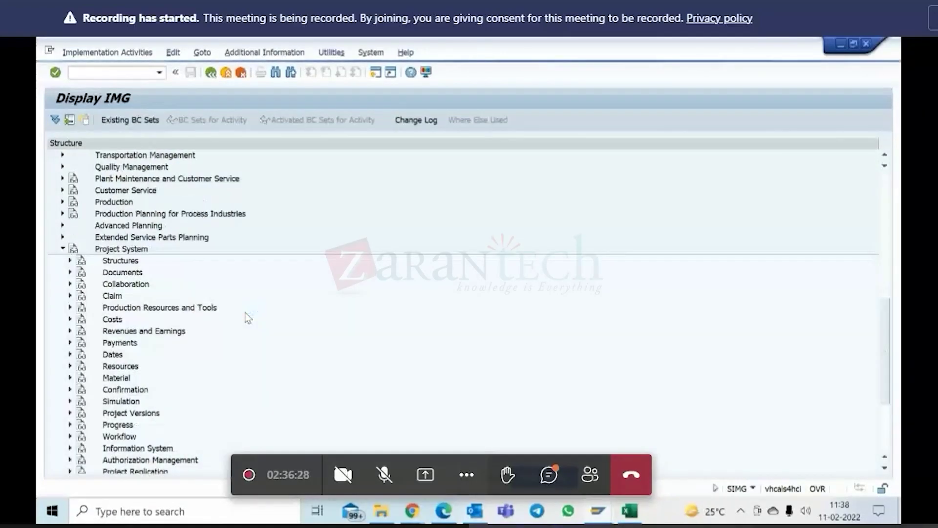
left_click(70, 319)
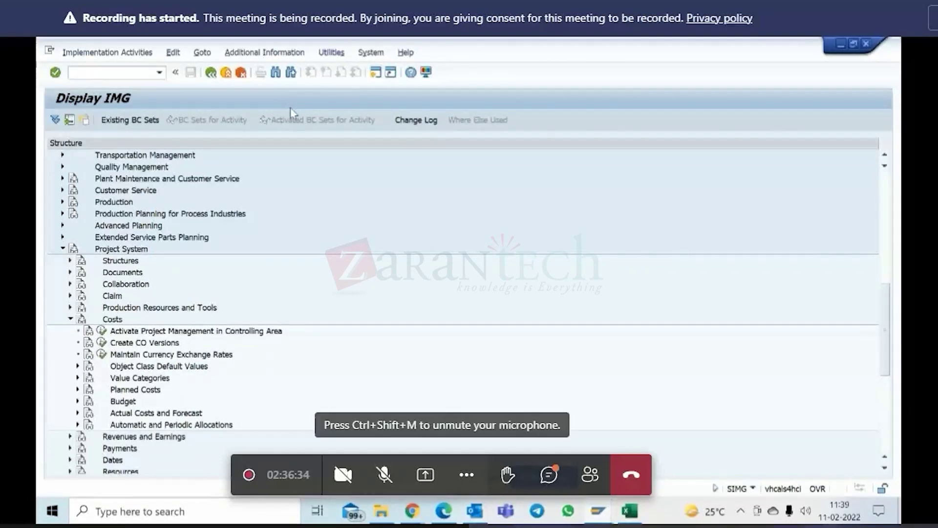
Step: Switch to the SAP Easy Access session and run transaction OPSB to list the project planning profiles
type("opsb")
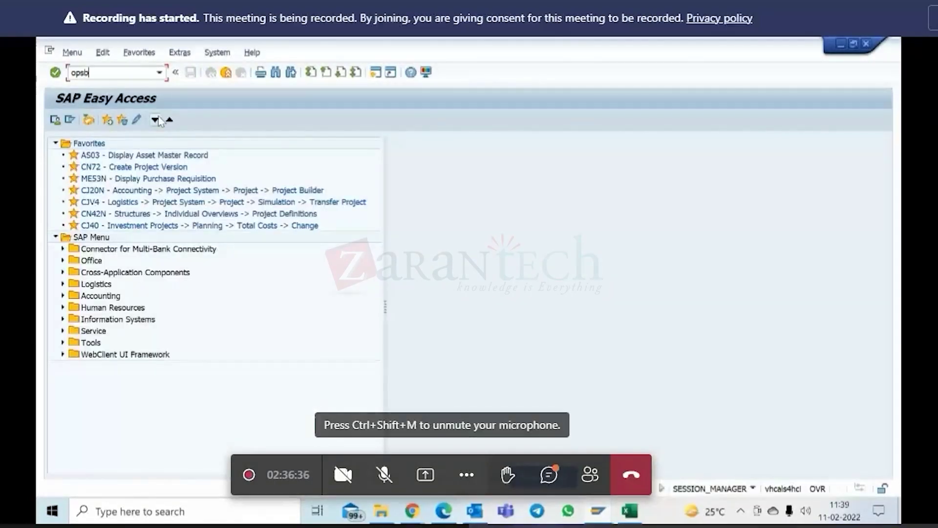
key("Return")
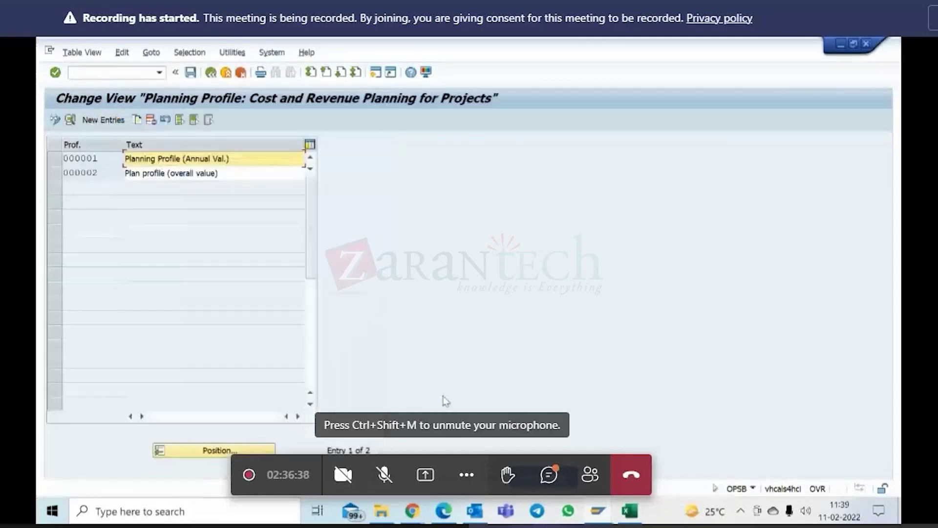
Step: Switch to the SAP PS Tcodes workbook in Excel and add OPSB below KAH3 on Sheet1
left_click(628, 511)
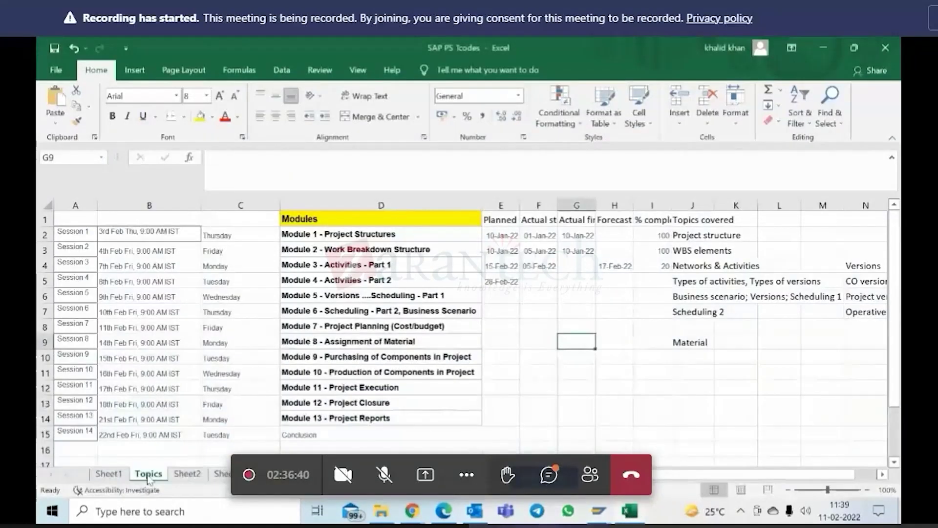
left_click(109, 473)
left_click(83, 272)
left_click(84, 284)
type("OPSA")
key("BackSpace")
type("B")
key("Return")
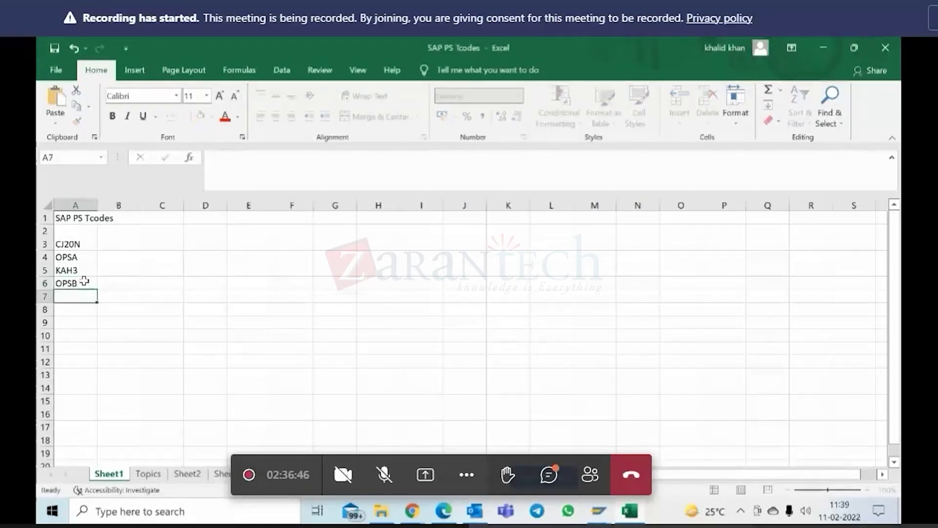
Step: Switch back to SAP, open the details of planning profile 000001, enable Total Values in its time frame and save
key("alt+Tab")
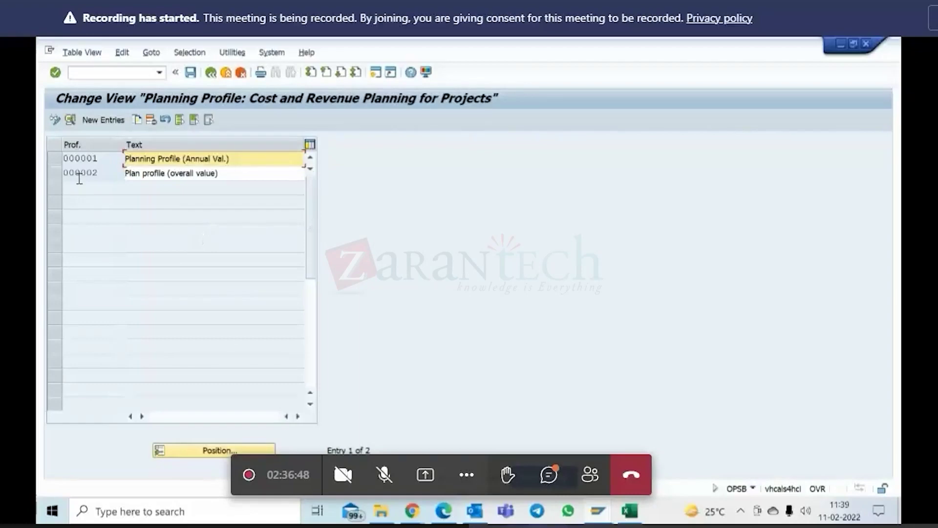
left_click(75, 121)
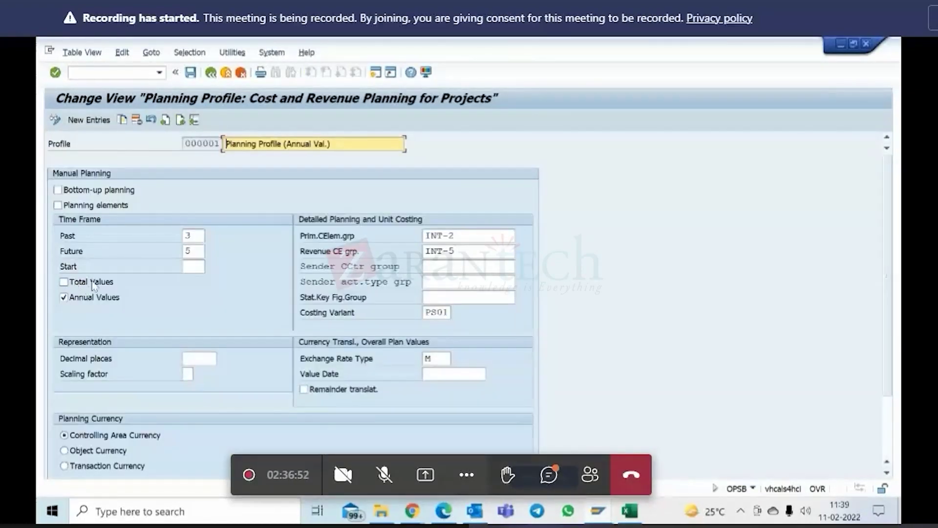
left_click(433, 267)
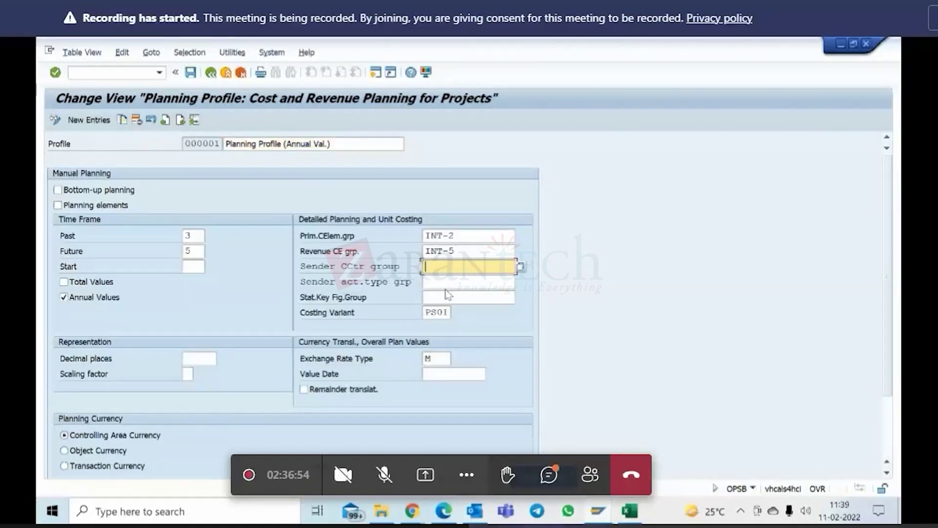
left_click(64, 283)
left_click(195, 79)
left_click(192, 73)
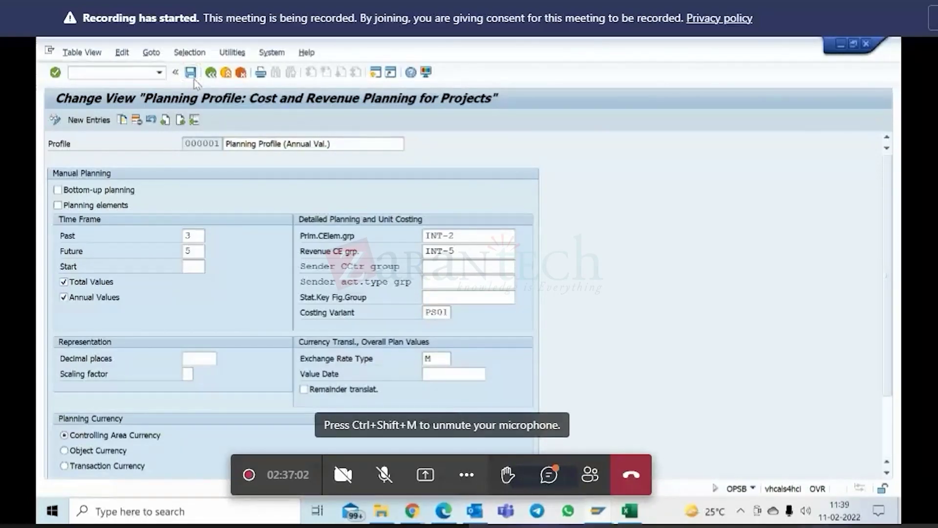
left_click(319, 268)
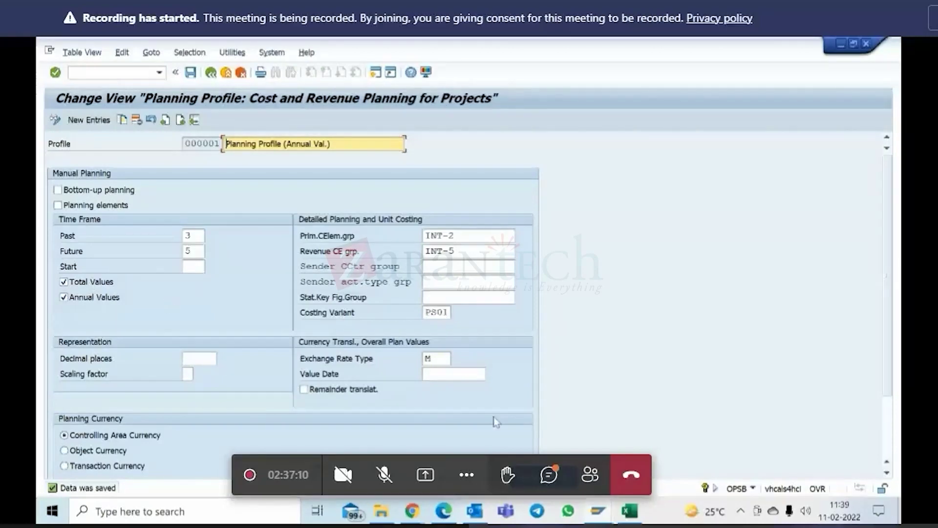
Step: Run transaction CJ40 in a new session and try to open cost planning for project C-1005, version 0
left_click(597, 511)
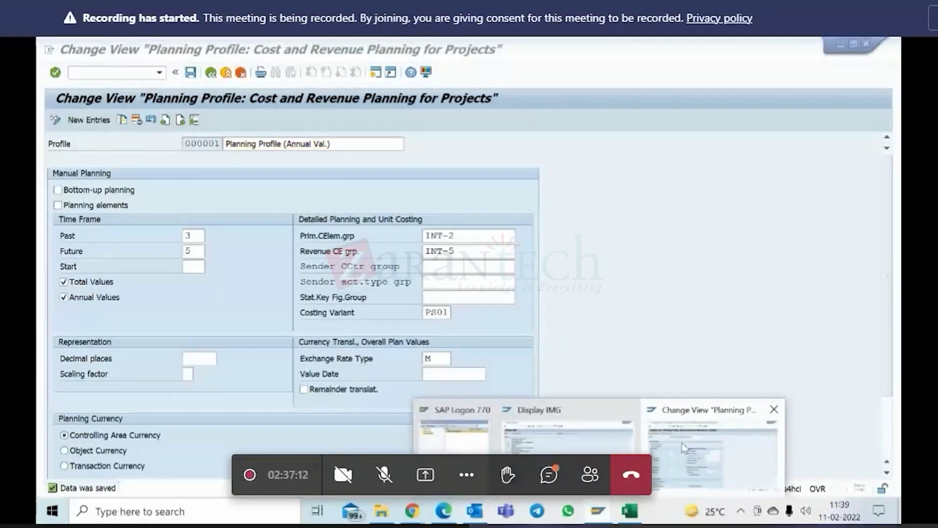
left_click(682, 443)
left_click(376, 74)
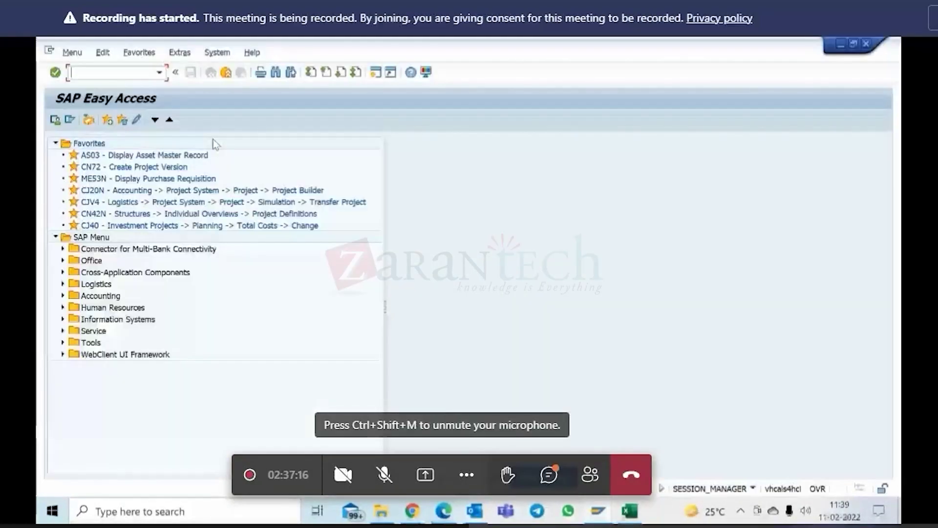
type("cj40")
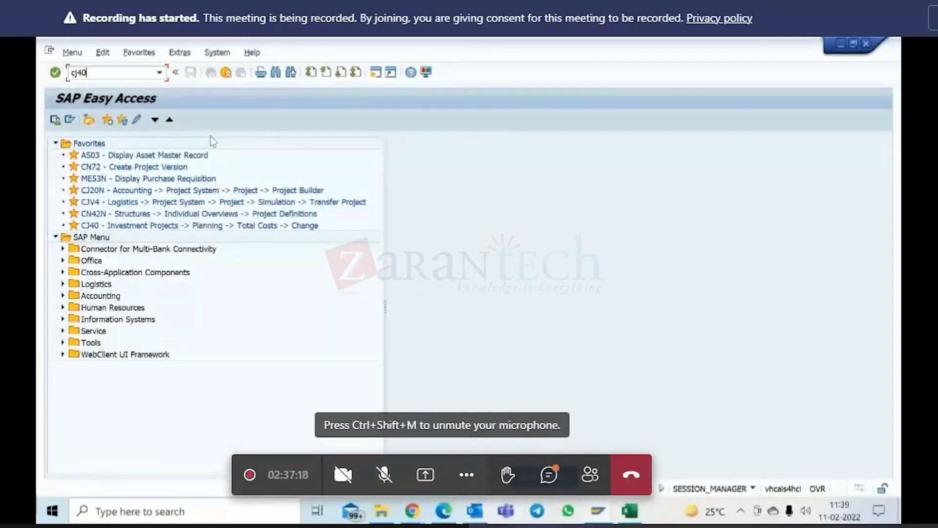
key("Return")
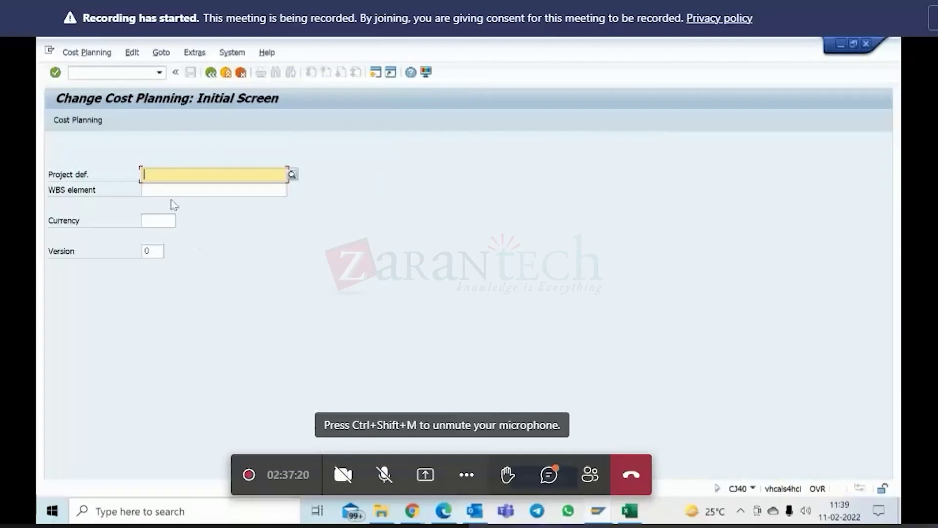
key("BackSpace")
left_click(179, 197)
key("Return")
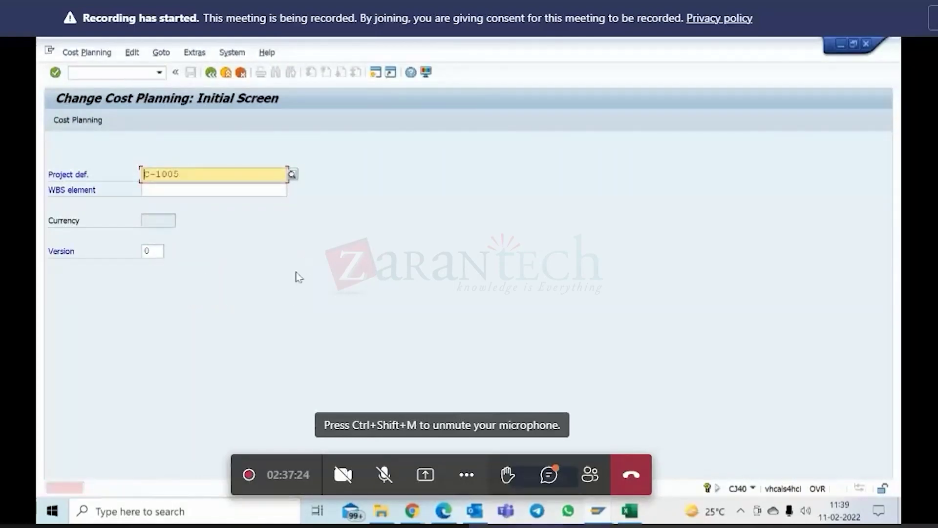
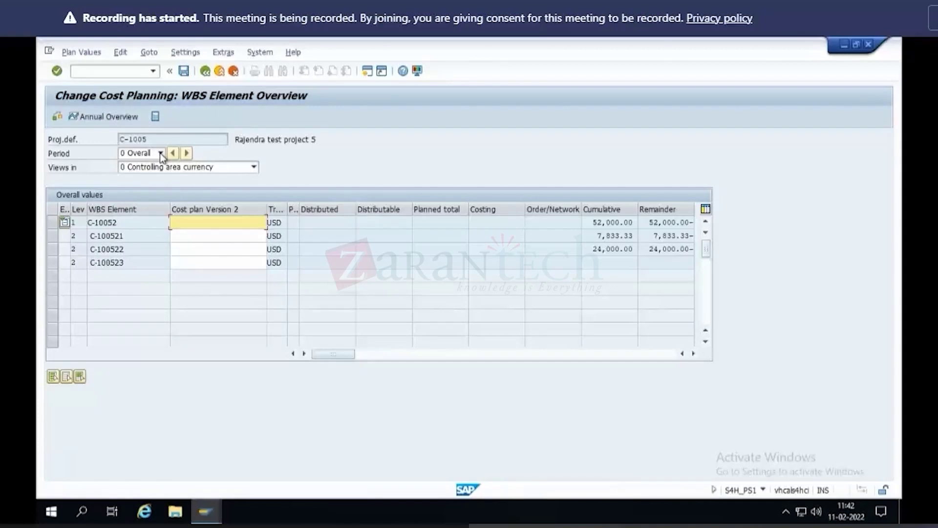
Step: Check the selectable planning periods of project C-1005 and run transaction OPSB in a new session
left_click(160, 153)
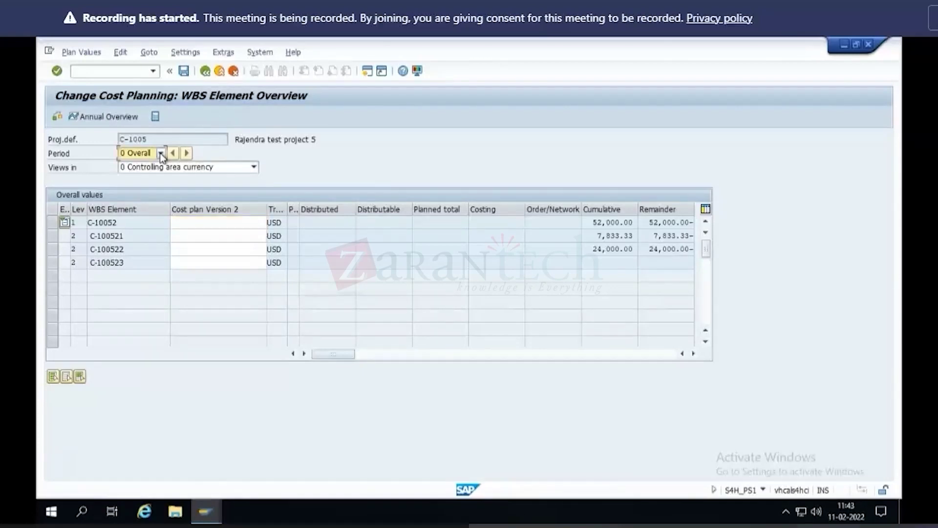
left_click(159, 153)
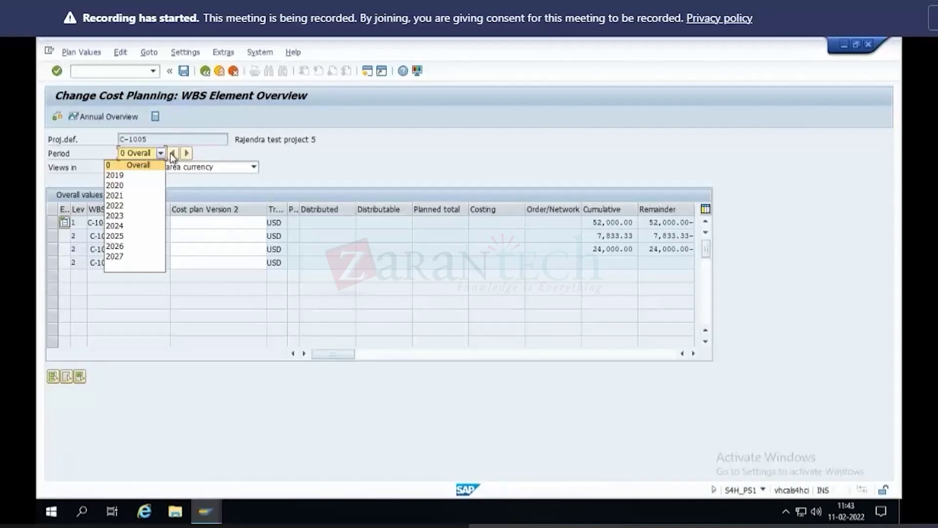
left_click(370, 89)
left_click(368, 73)
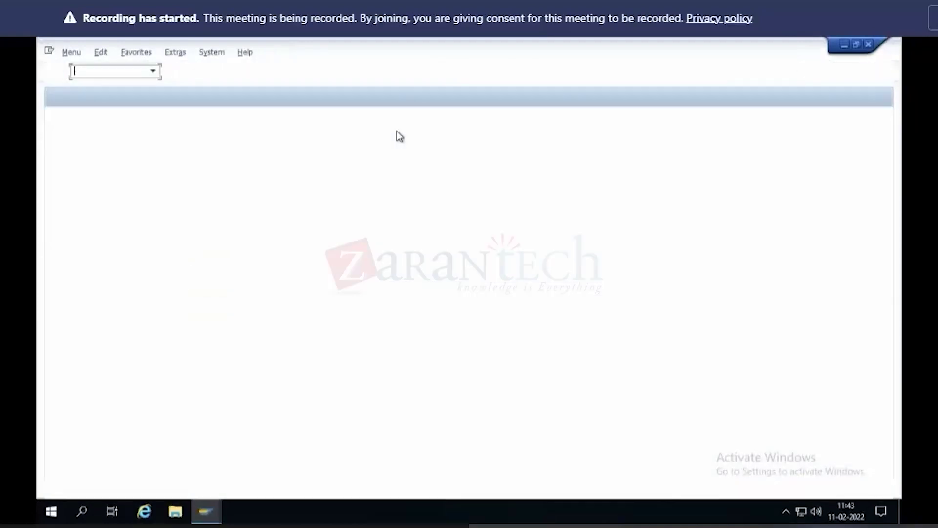
type("ops8")
key("Return")
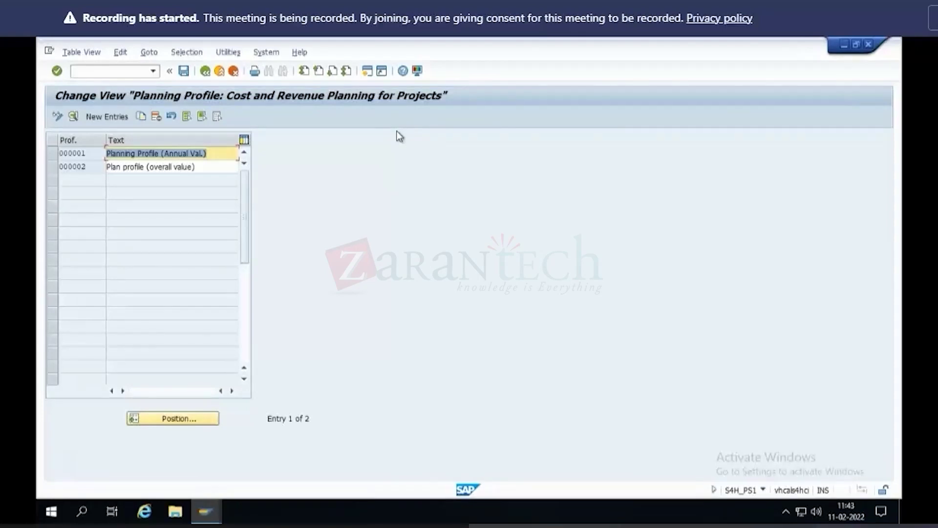
Step: Open planning profile 000001, disable Annual Values in its time frame and save the change
left_click(49, 156)
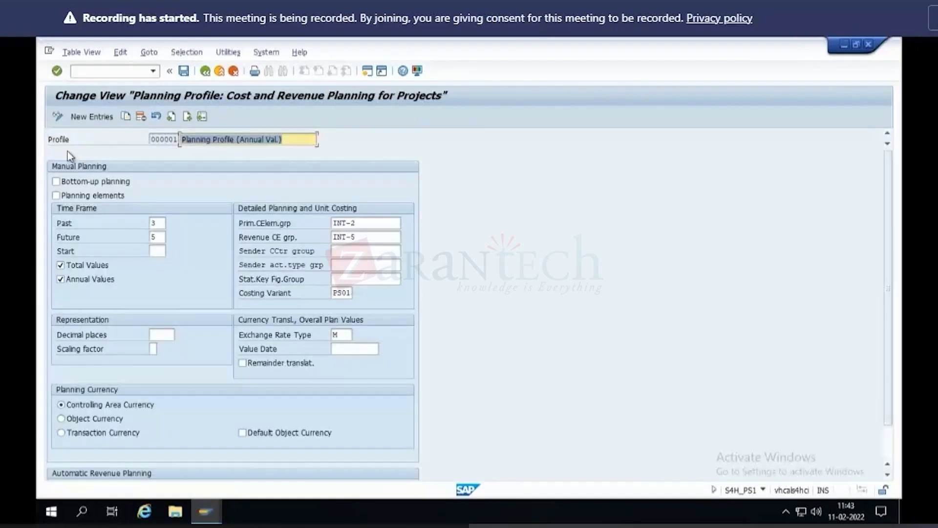
double_click(67, 153)
left_click(87, 279)
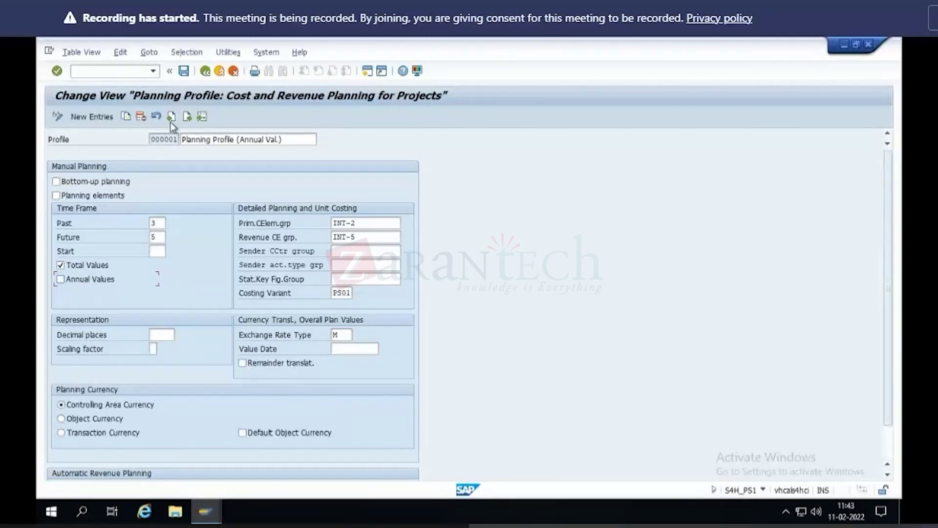
left_click(184, 71)
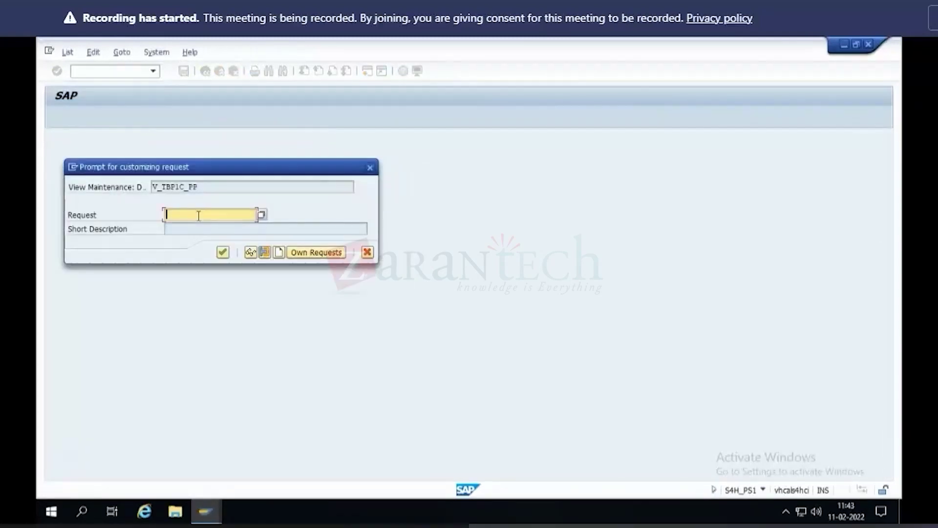
Step: Create a customizing request described as "PS Config" and assign the planning profile change to it
left_click(295, 253)
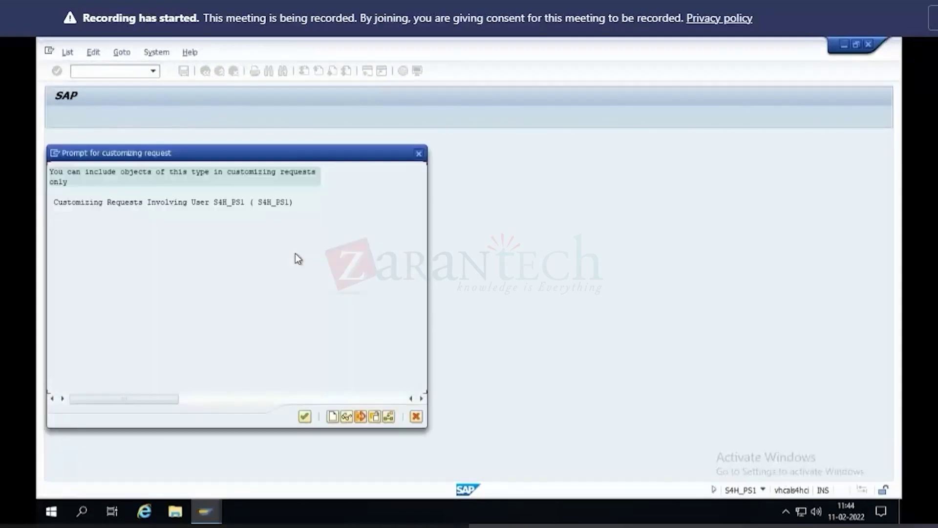
left_click(333, 415)
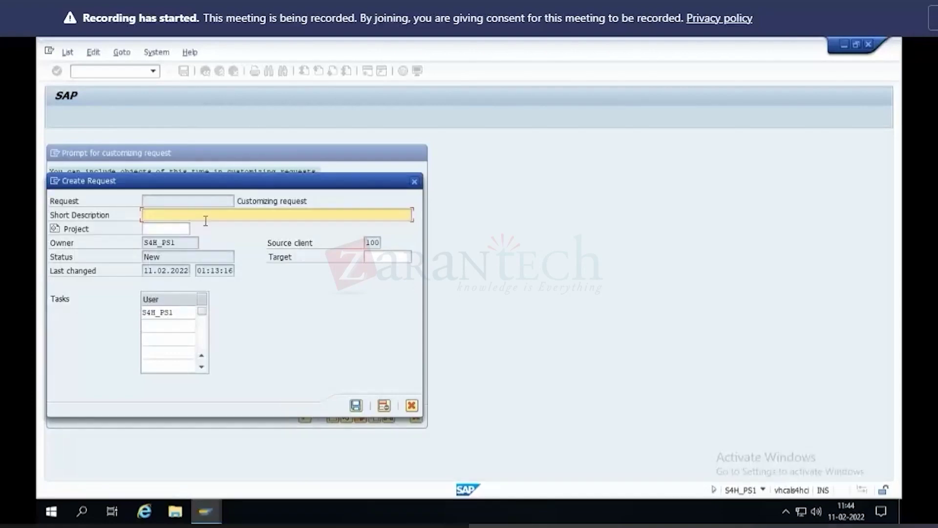
type("PS Config")
key("Return")
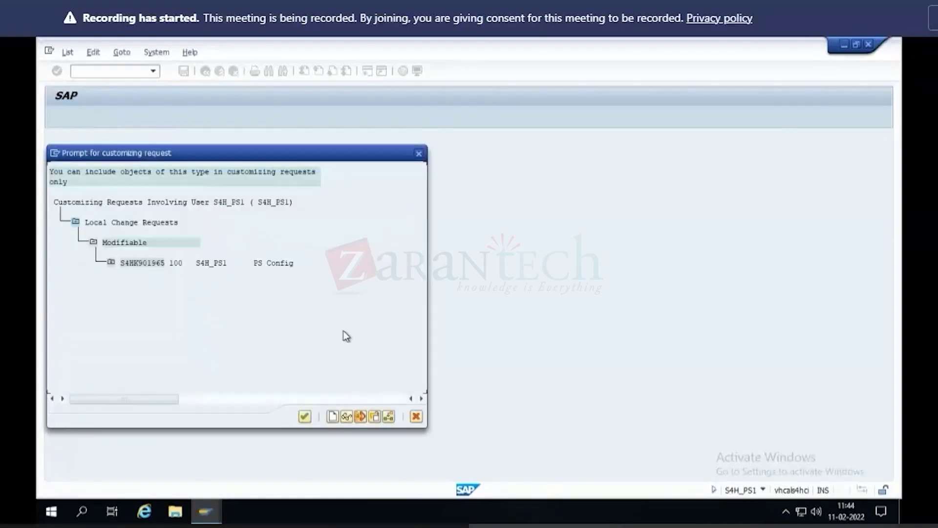
left_click(304, 416)
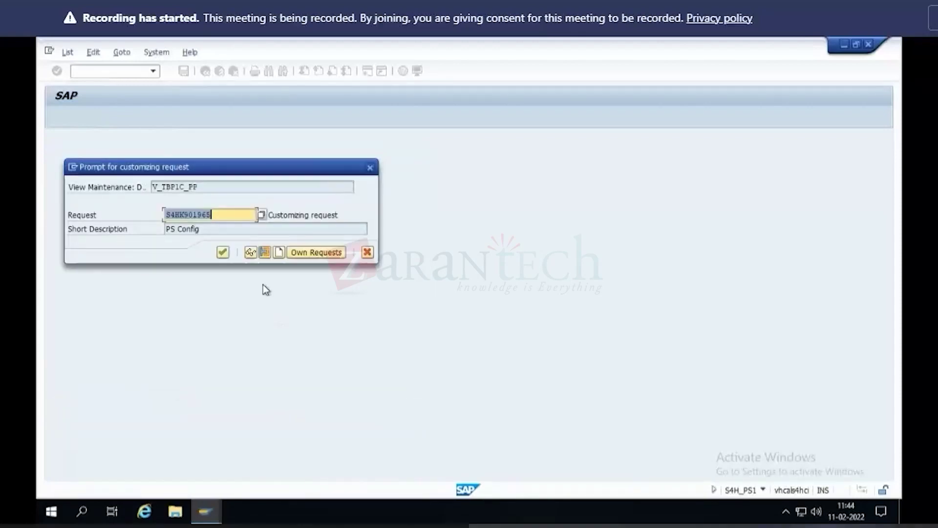
left_click(223, 253)
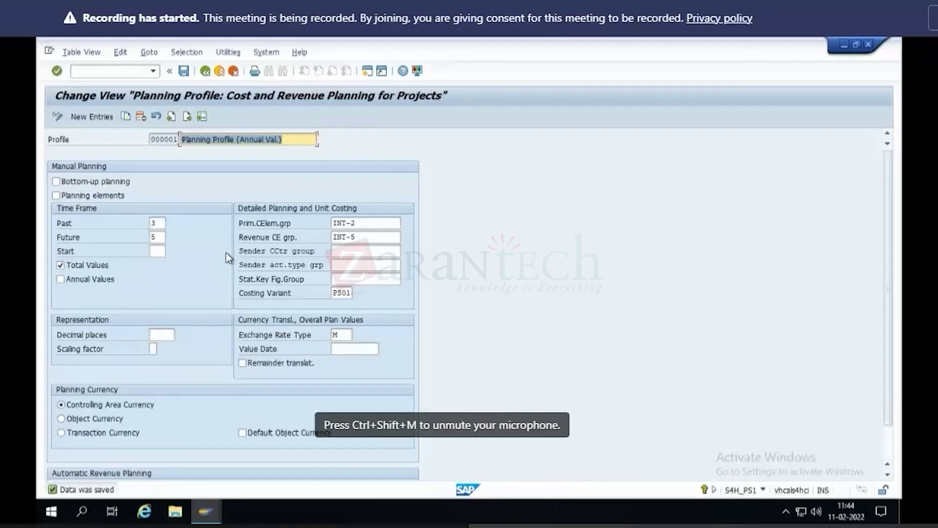
Step: Leave the open cost planning screen, reopen CJ40 for project C-1005 and check which planning periods it offers
key("alt+Tab")
left_click(235, 71)
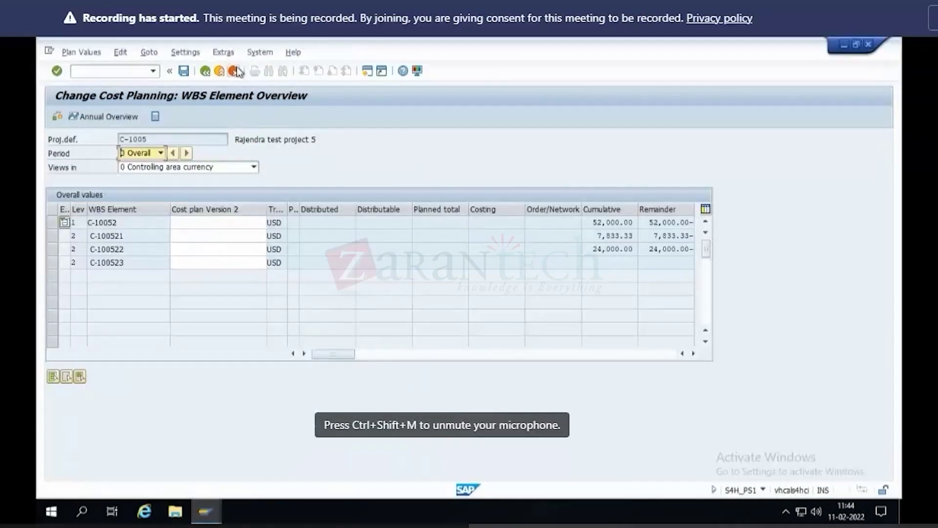
left_click(235, 72)
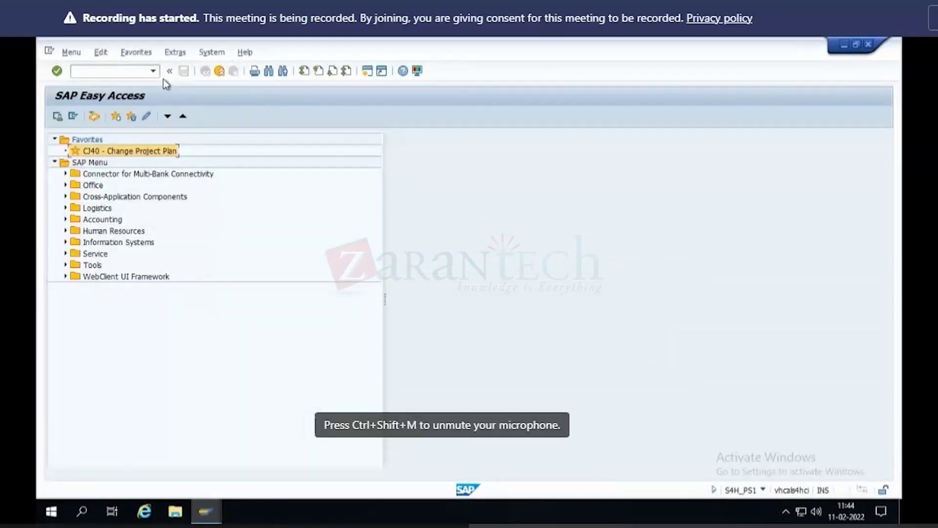
double_click(135, 151)
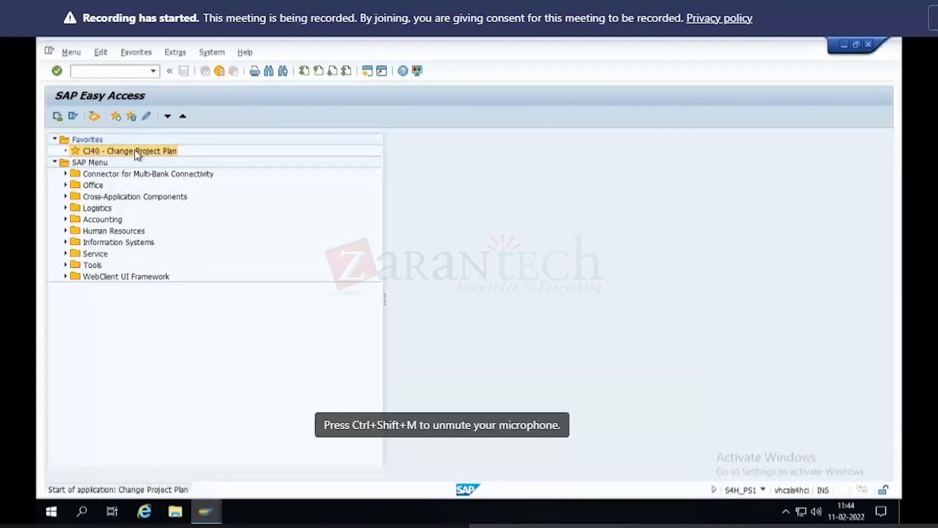
key("Return")
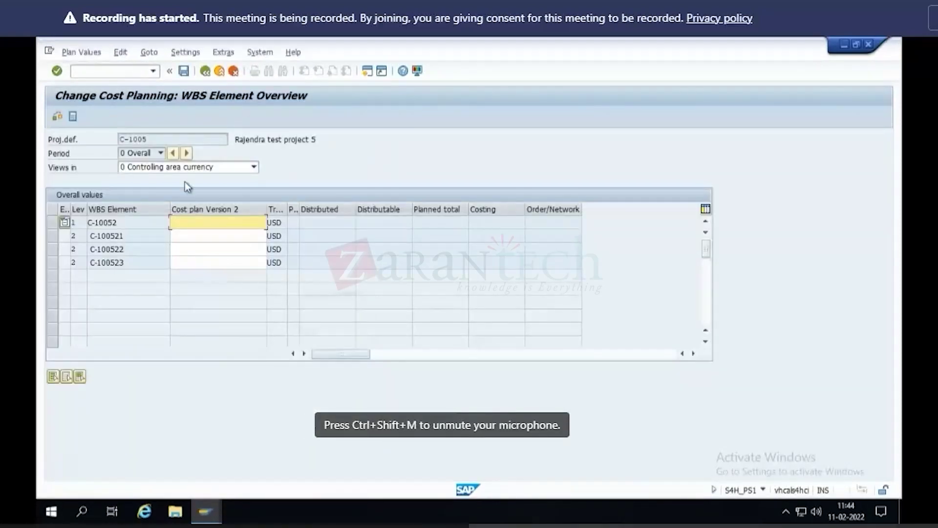
left_click(161, 153)
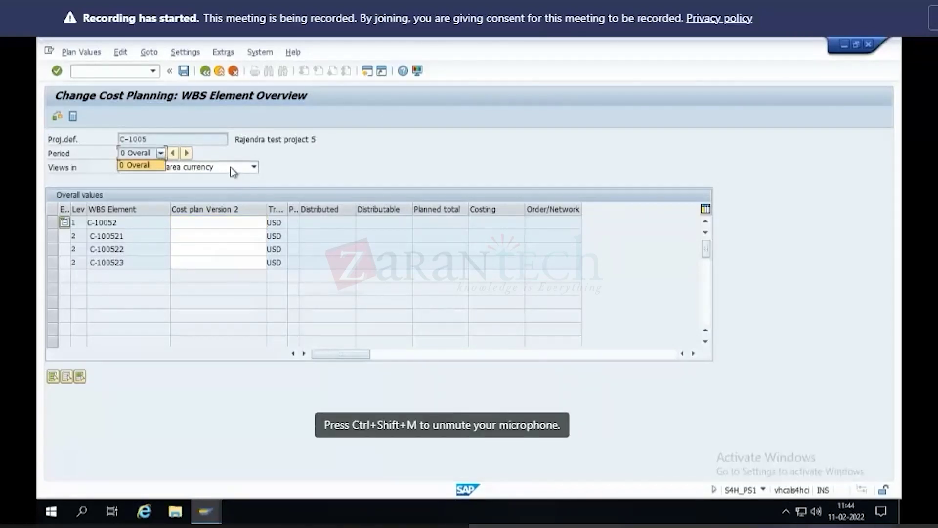
left_click(165, 154)
Step: Return to planning profile 000001, enable Annual Values in its time frame and save
key("alt+Tab")
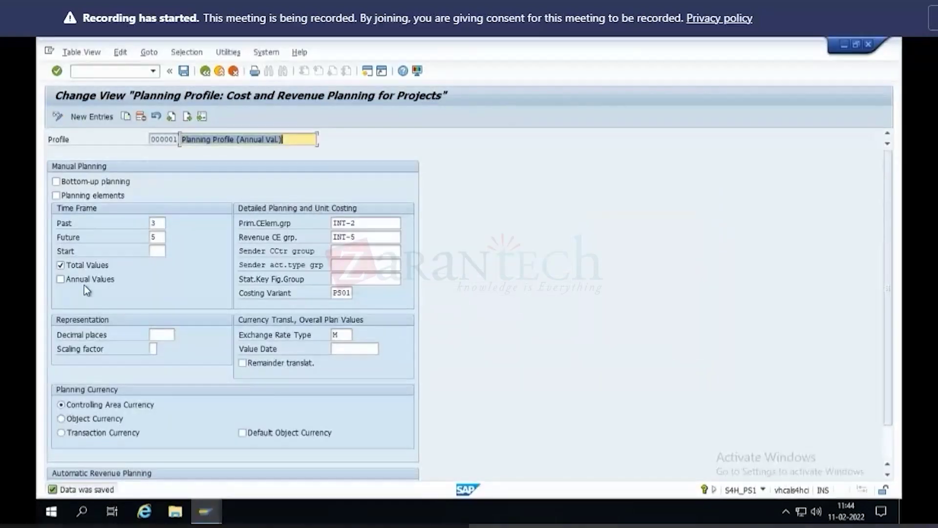
left_click(84, 283)
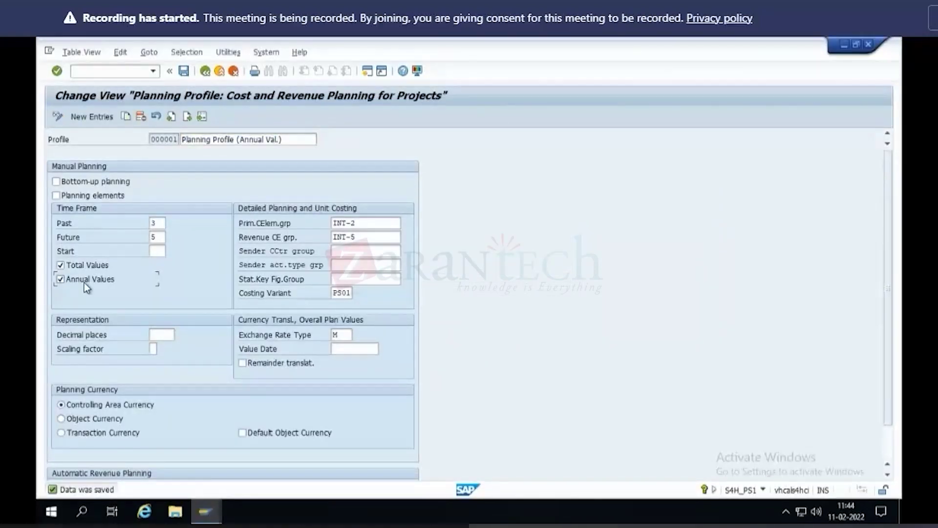
left_click(183, 72)
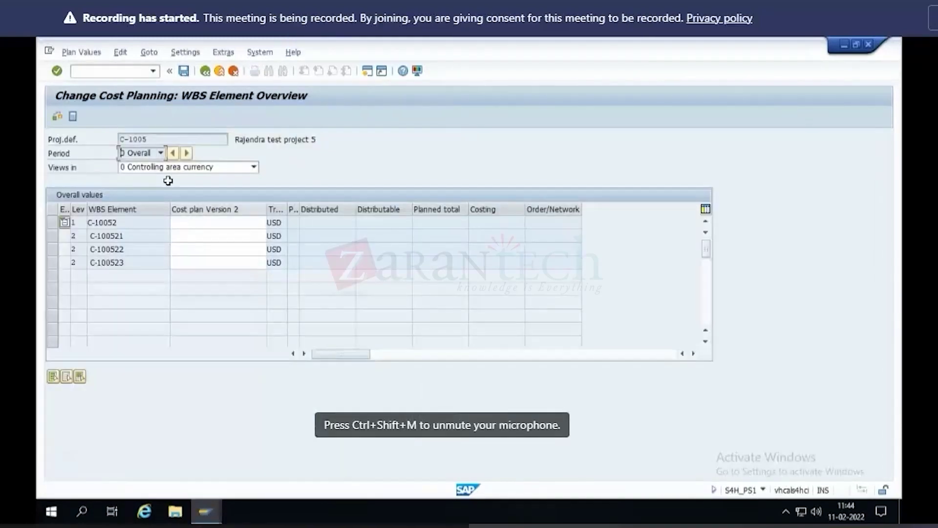
Step: Save and leave the cost planning, reopen CJ40 for project C-1005 and check whether annual planning periods are offered again
left_click(160, 154)
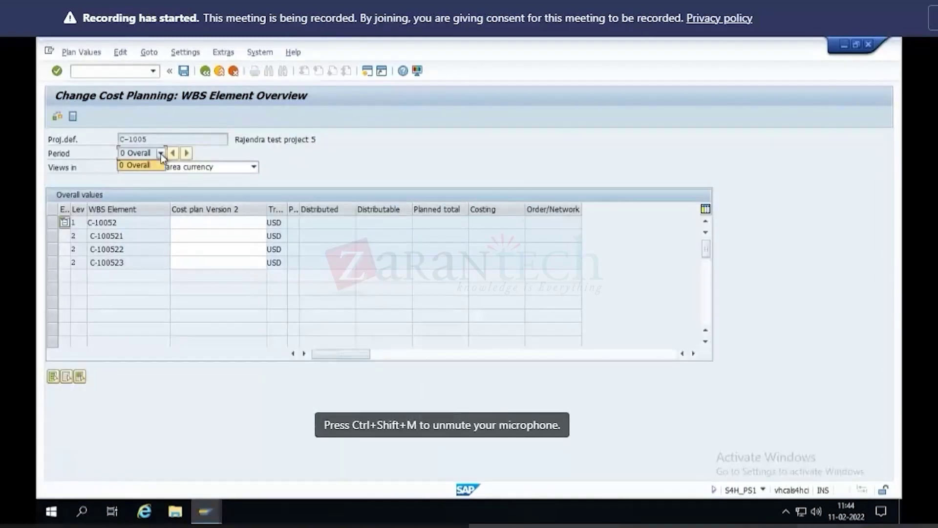
left_click(183, 71)
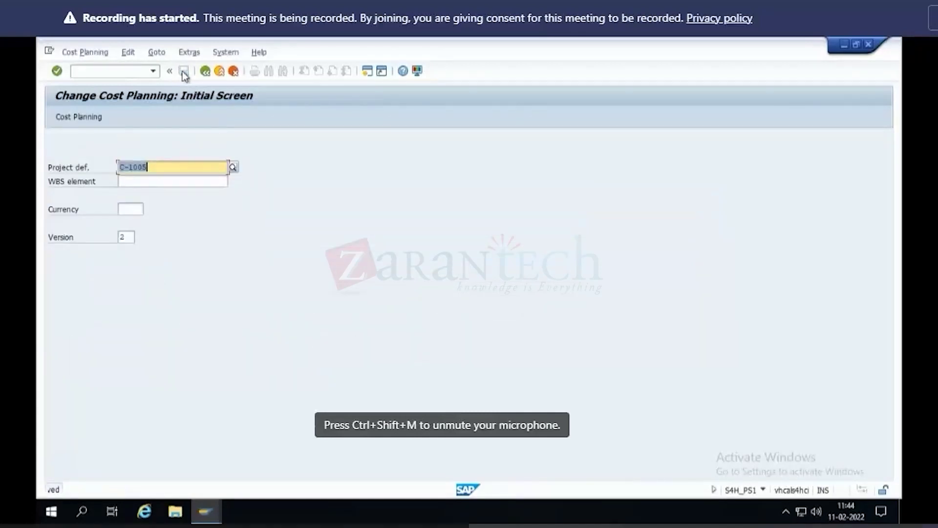
key("F3")
double_click(146, 152)
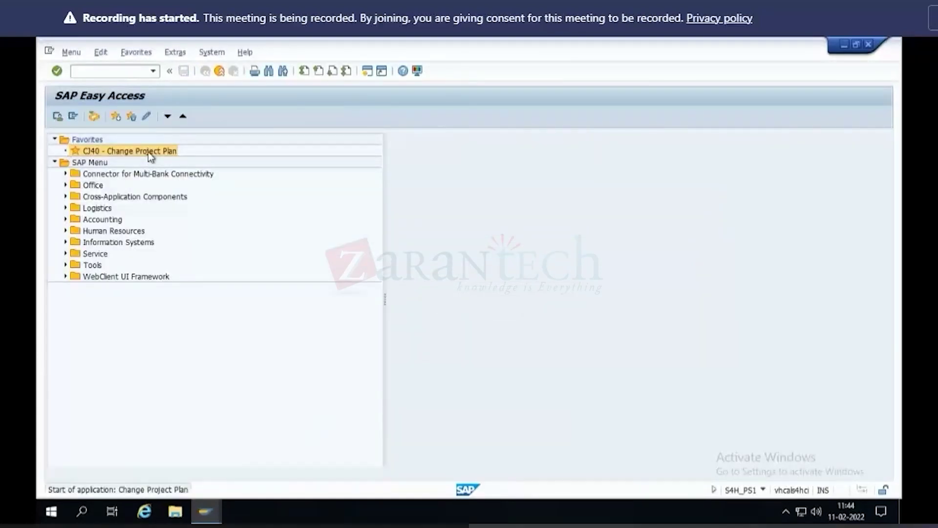
key("Return")
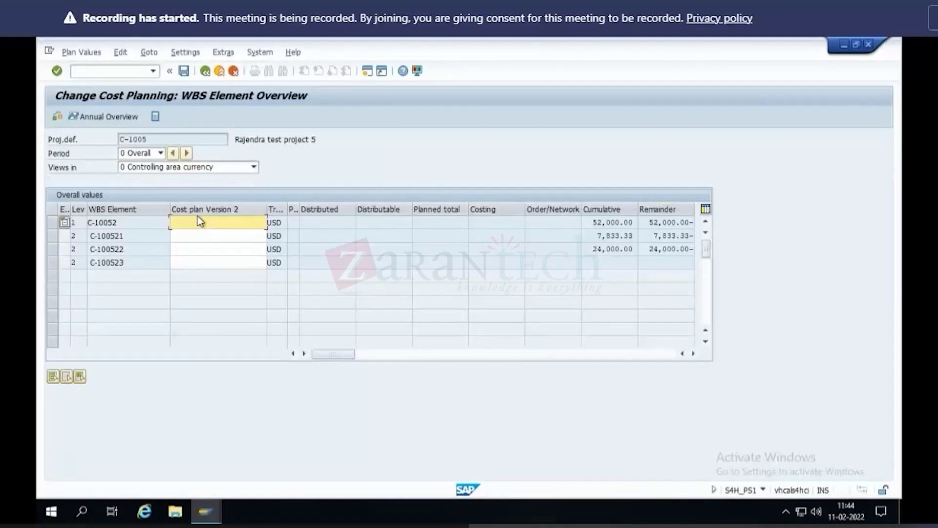
left_click(160, 154)
left_click(401, 117)
left_click(183, 71)
Step: Leave the planning profile list, view project C-1005's cost planning in CJ40, open an additional session and exit the cost planning
mouse_move(516, 38)
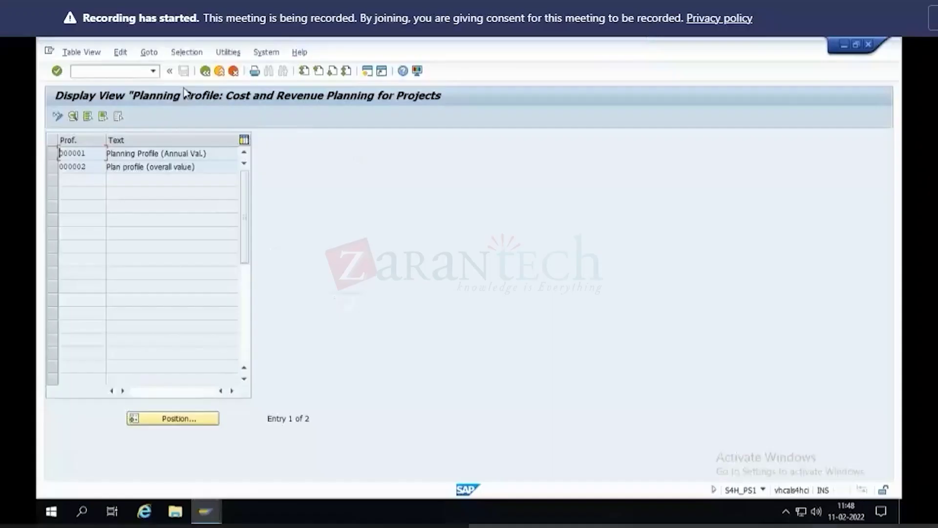
left_click(220, 71)
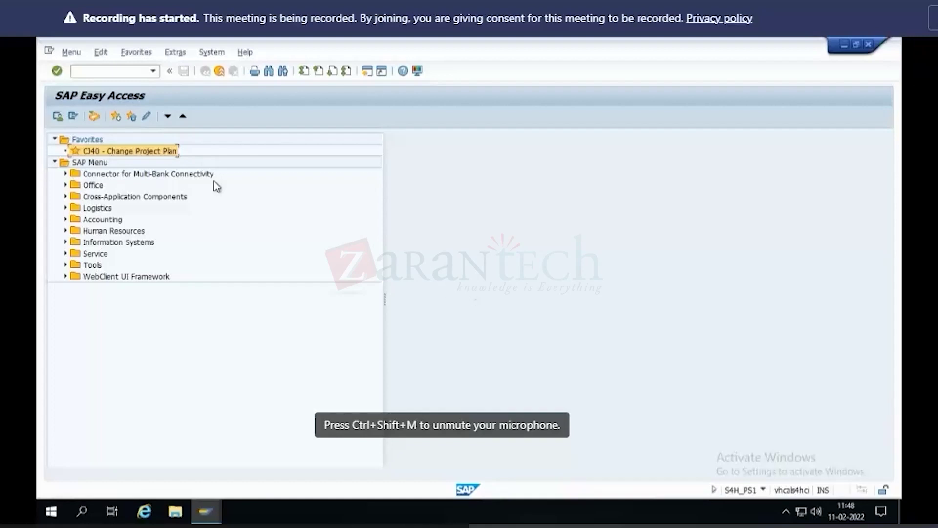
double_click(134, 151)
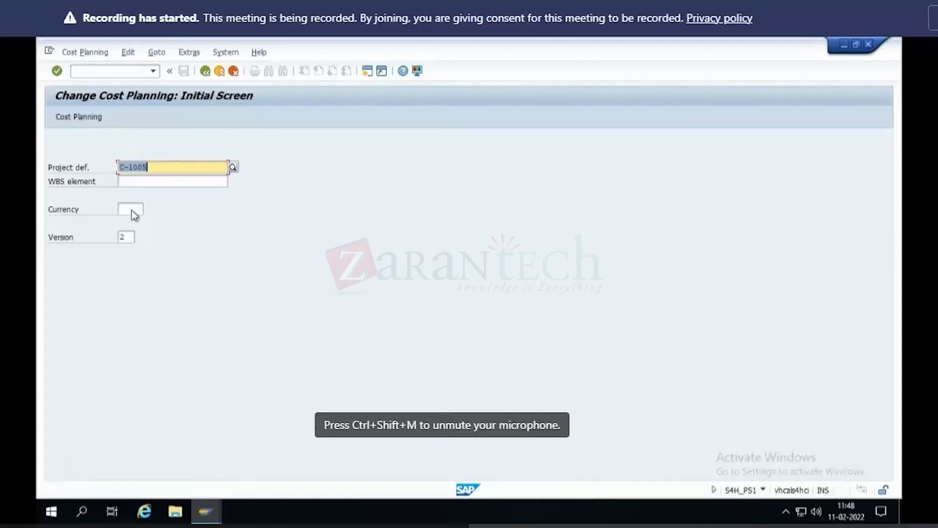
left_click(69, 116)
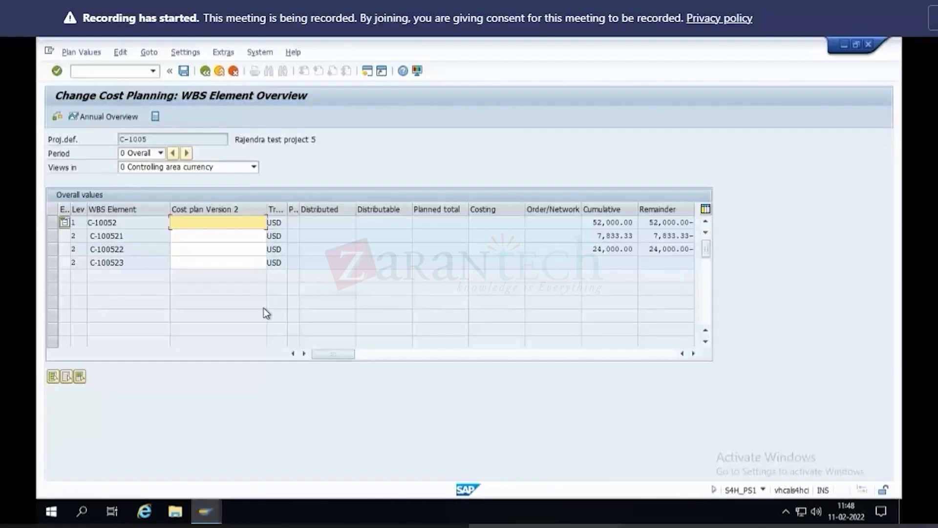
left_click(367, 71)
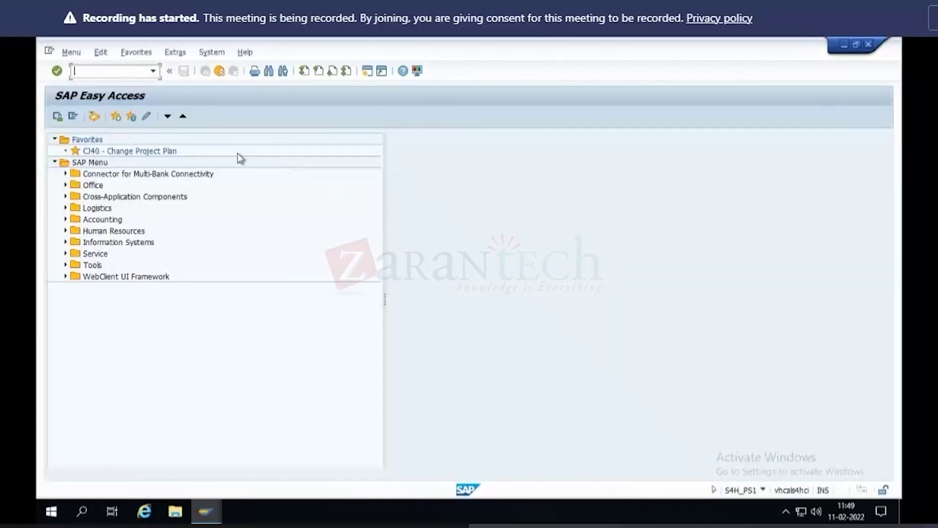
key("alt+Tab")
left_click(234, 72)
left_click(234, 72)
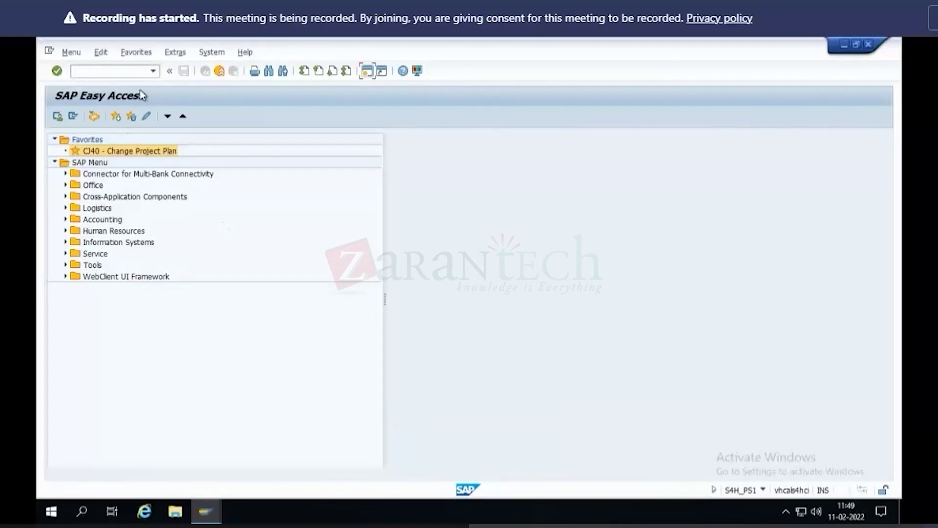
Step: Try to open the planning profiles for editing with transaction opsb
left_click(131, 71)
left_click(117, 85)
key("Return")
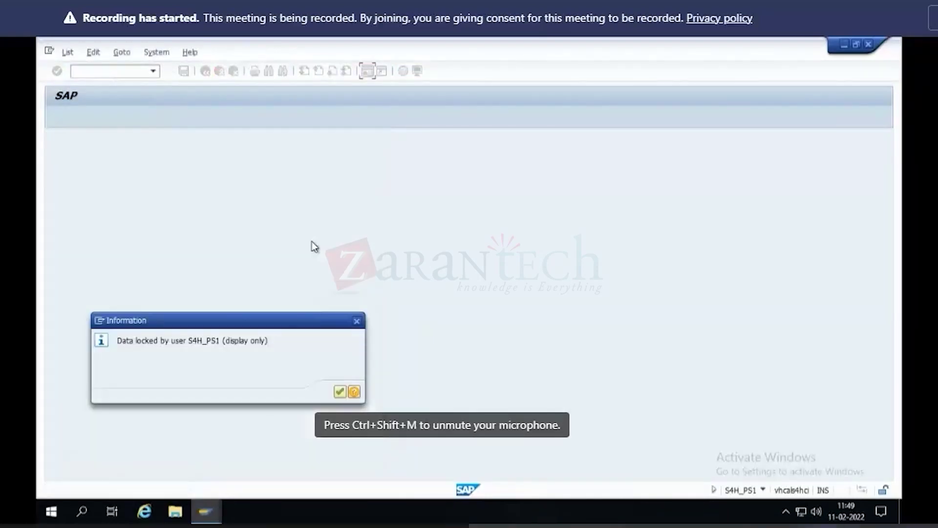
key("Return")
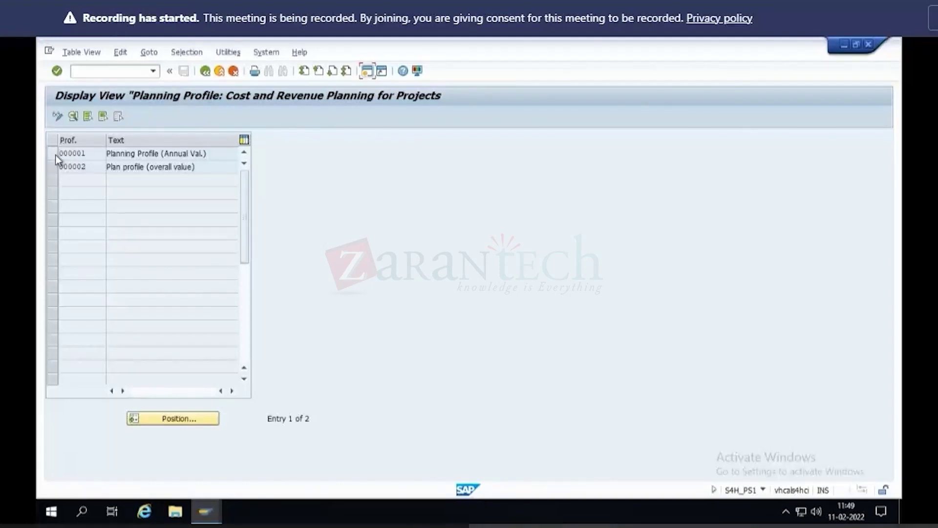
Step: Switch to the session editing the planning profiles, disable Total Values in profile 000001's time frame and save
left_click(217, 508)
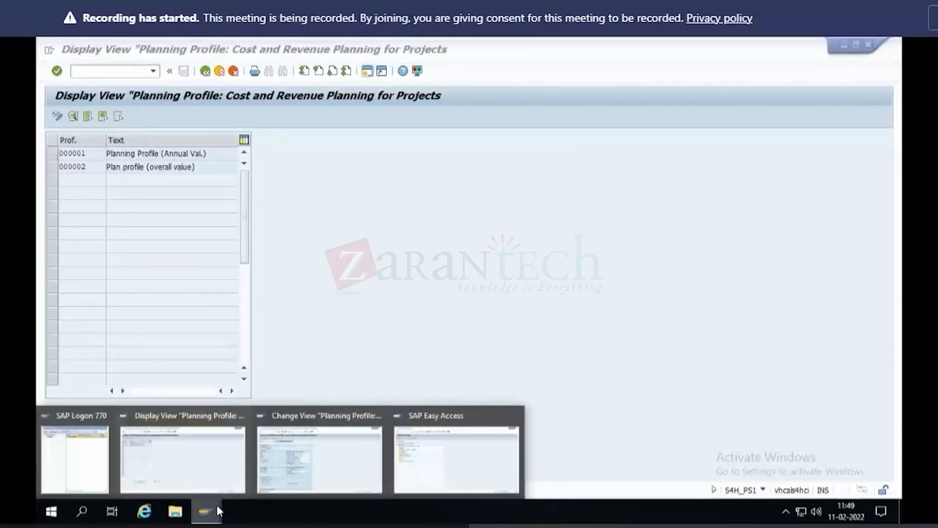
left_click(356, 462)
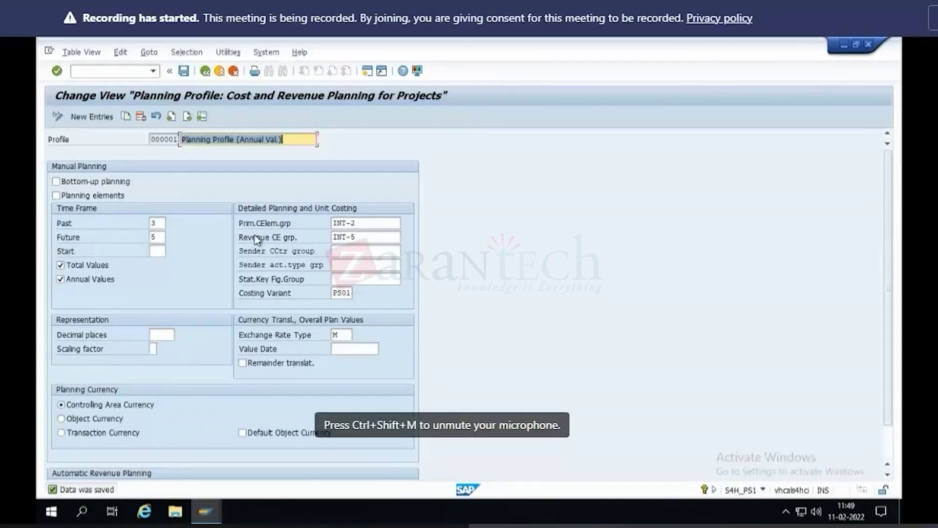
left_click(184, 73)
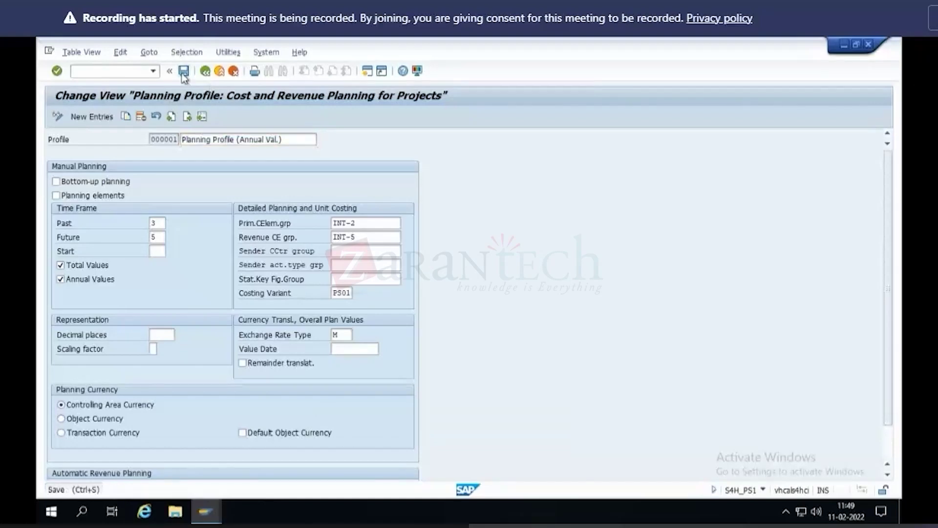
left_click(206, 72)
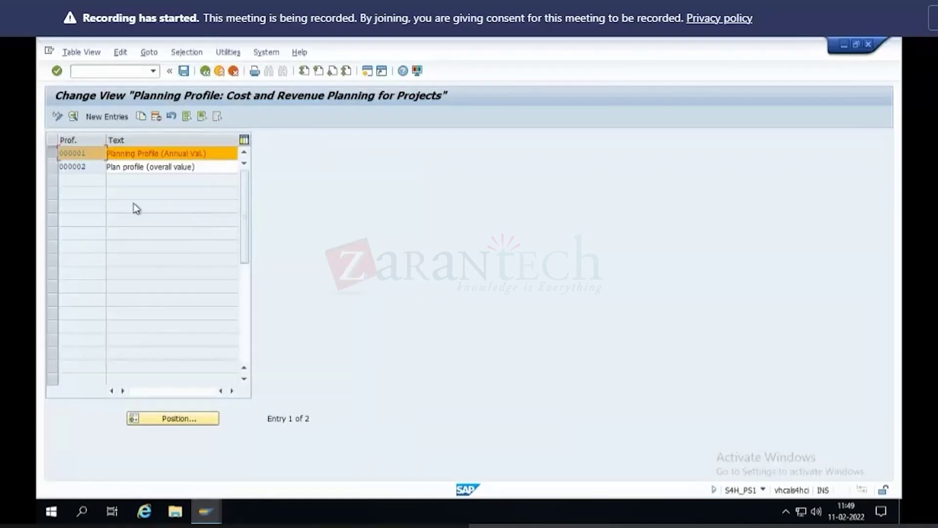
left_click(67, 154)
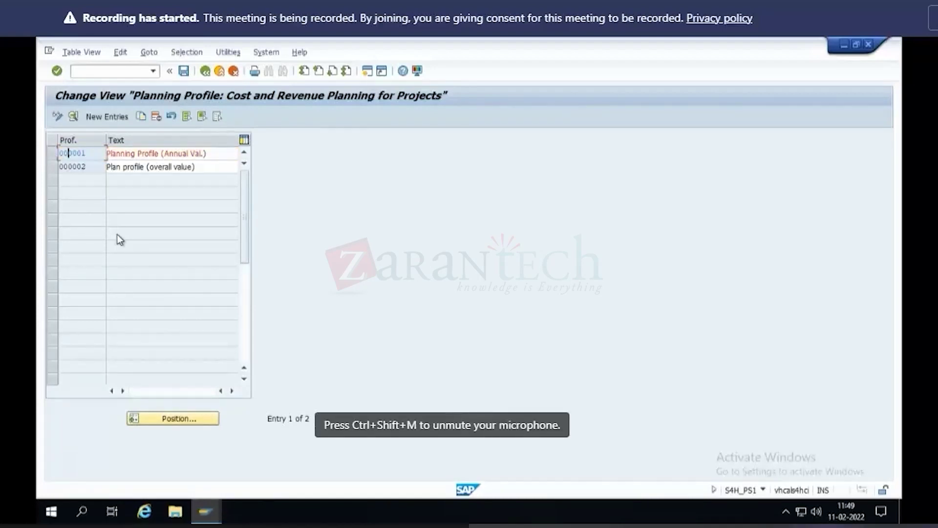
left_click(52, 154)
left_click(71, 118)
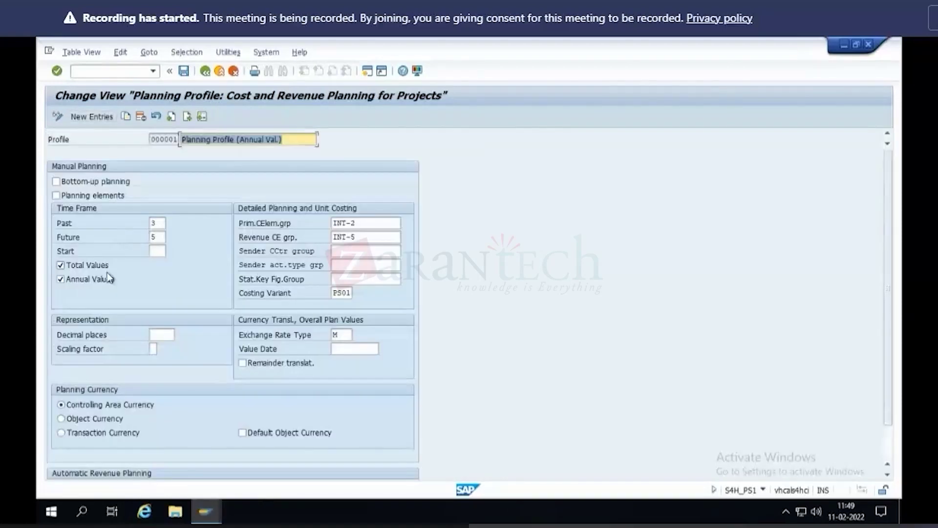
left_click(92, 265)
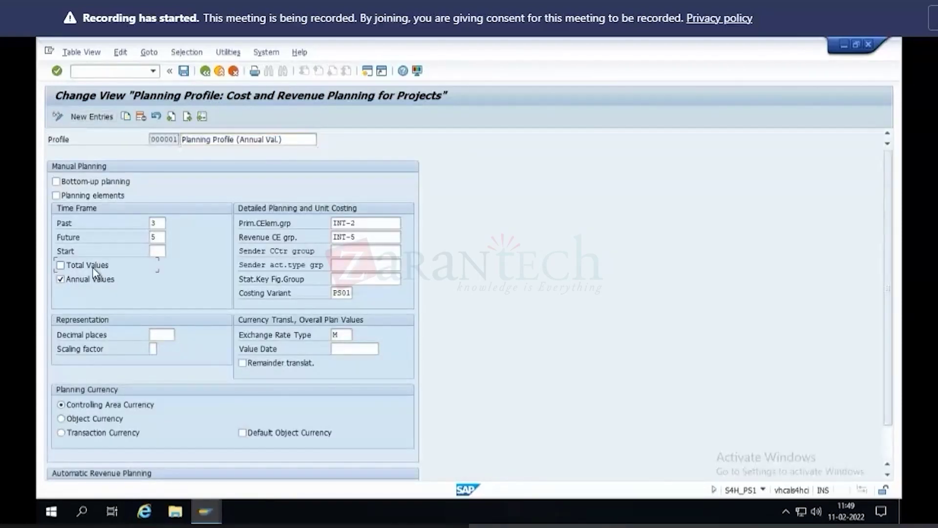
left_click(182, 71)
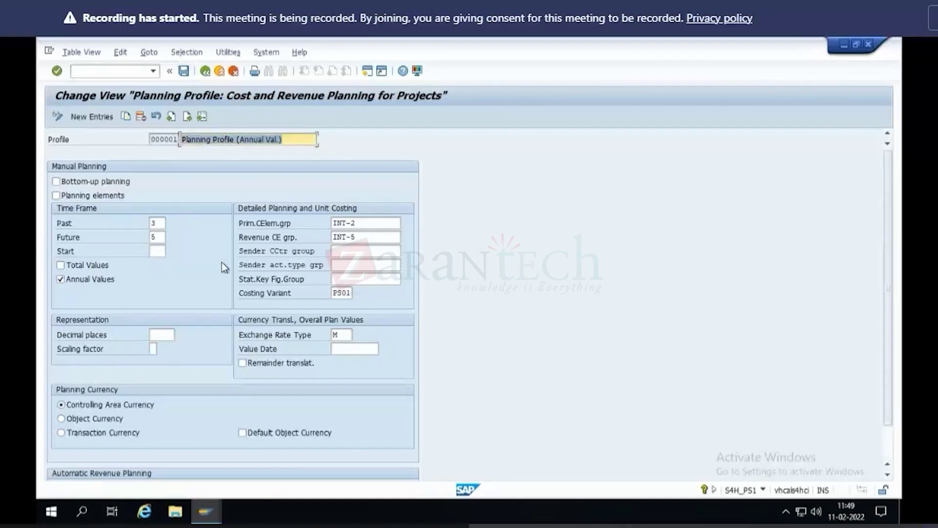
Step: Leave the planning profile settings, open CJ40 cost planning for project C-1005 and select WBS element C-100521
left_click(219, 72)
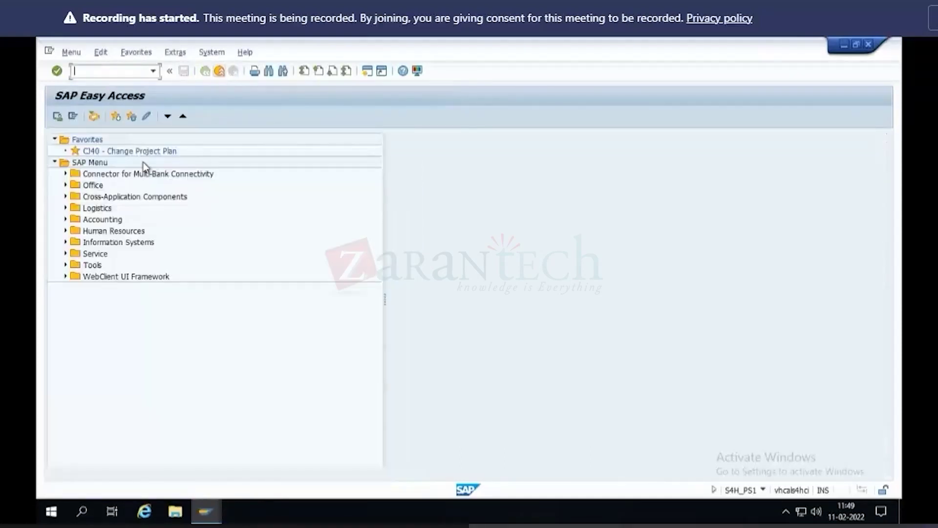
left_click(153, 71)
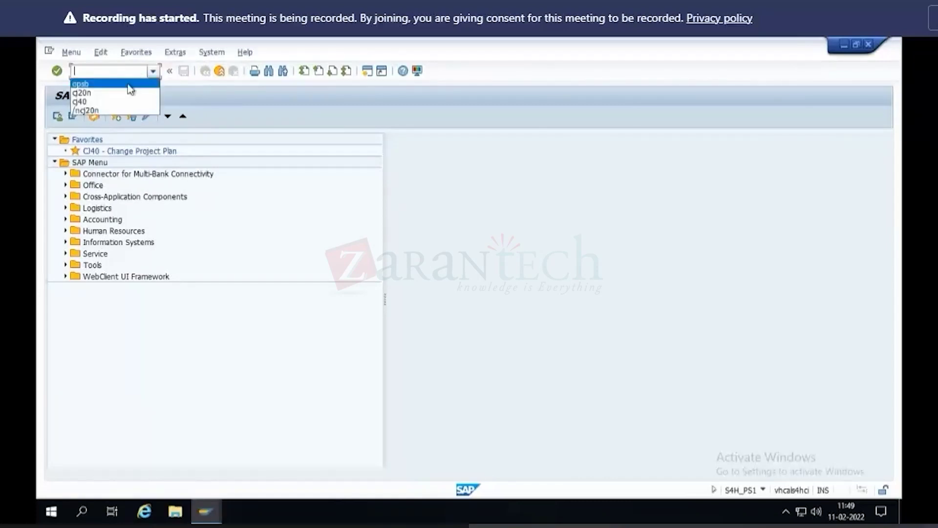
left_click(128, 85)
key("Return")
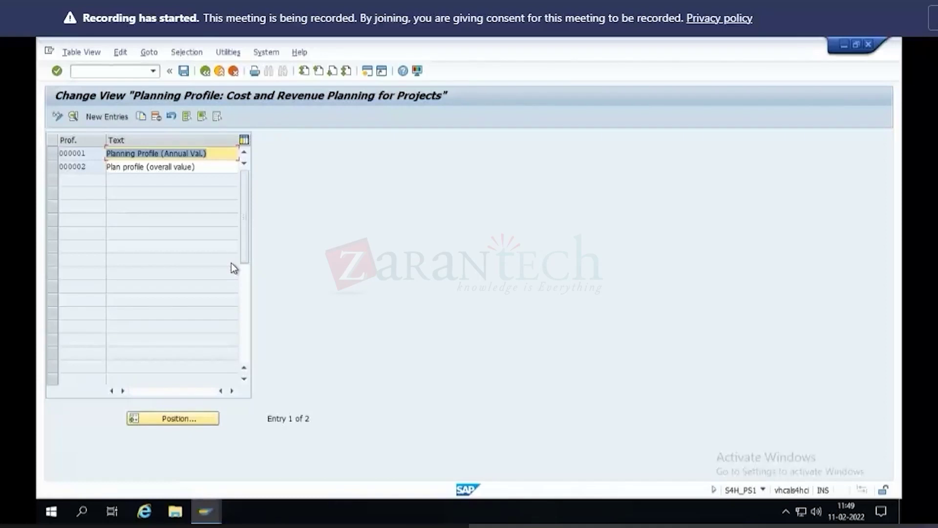
left_click(233, 71)
double_click(147, 153)
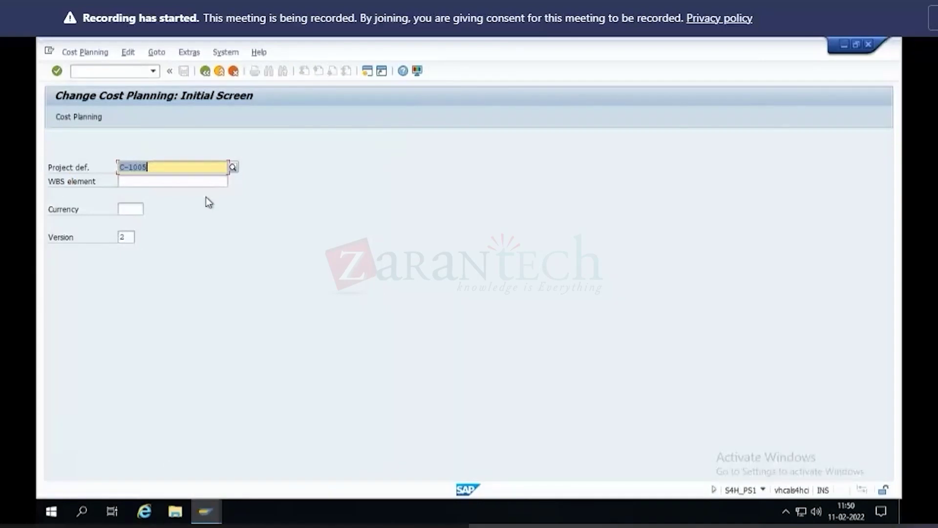
key("Return")
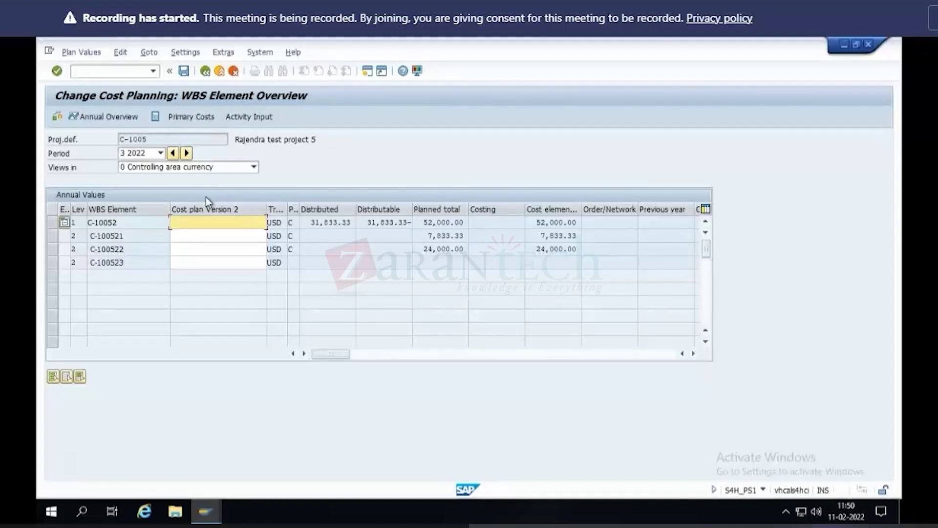
left_click(51, 236)
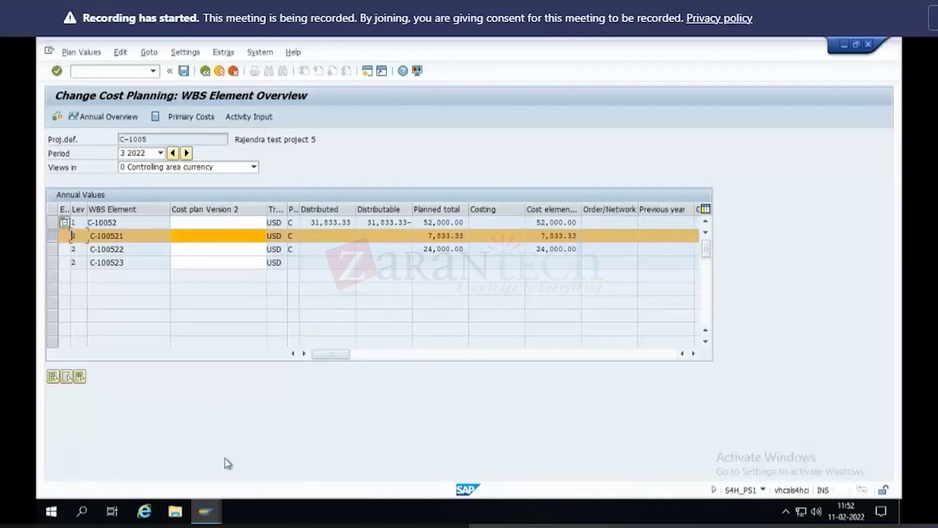
Step: Switch to the free session, run transaction opsb and open the details of planning profile 000001
left_click(208, 520)
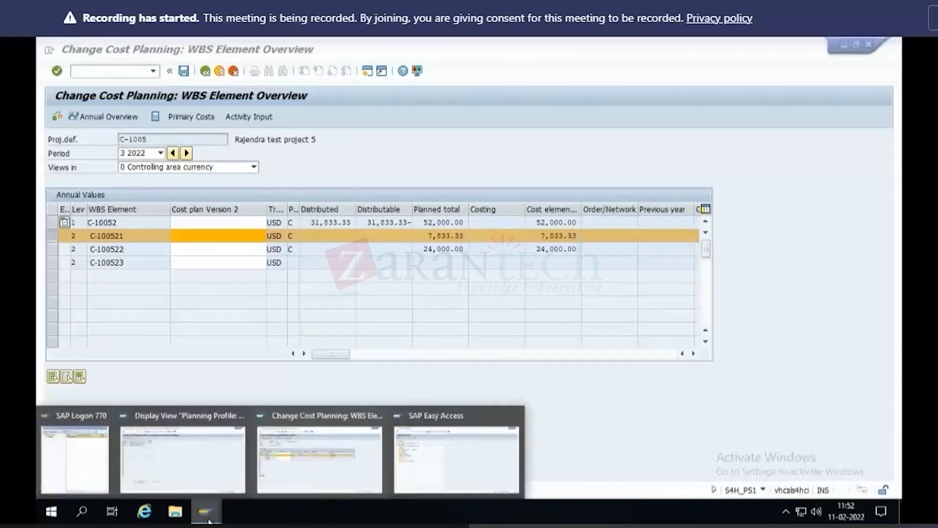
left_click(457, 455)
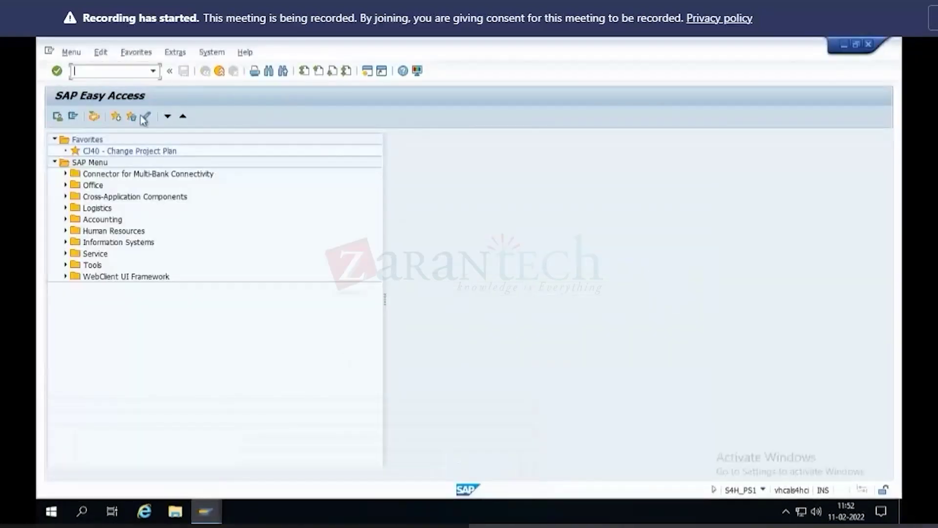
left_click(153, 72)
left_click(127, 82)
key("Return")
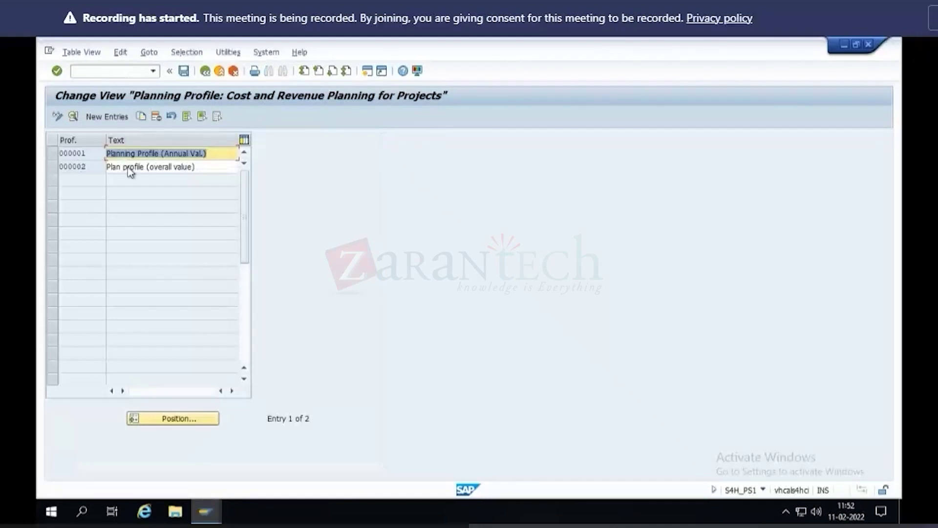
left_click(51, 157)
left_click(73, 116)
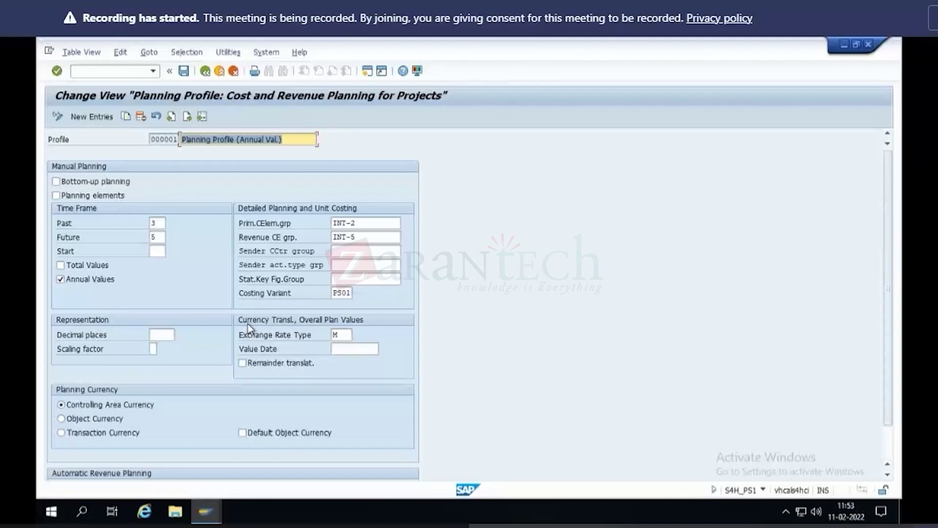
Step: Set the sender cost center group of planning profile 000001 to 0001-3, Production, from controlling area 0001
left_click(375, 250)
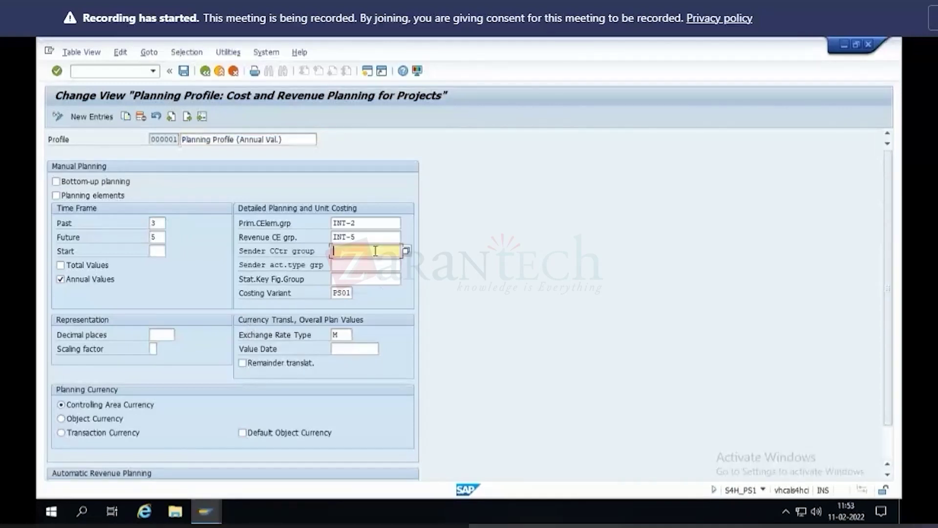
left_click(406, 251)
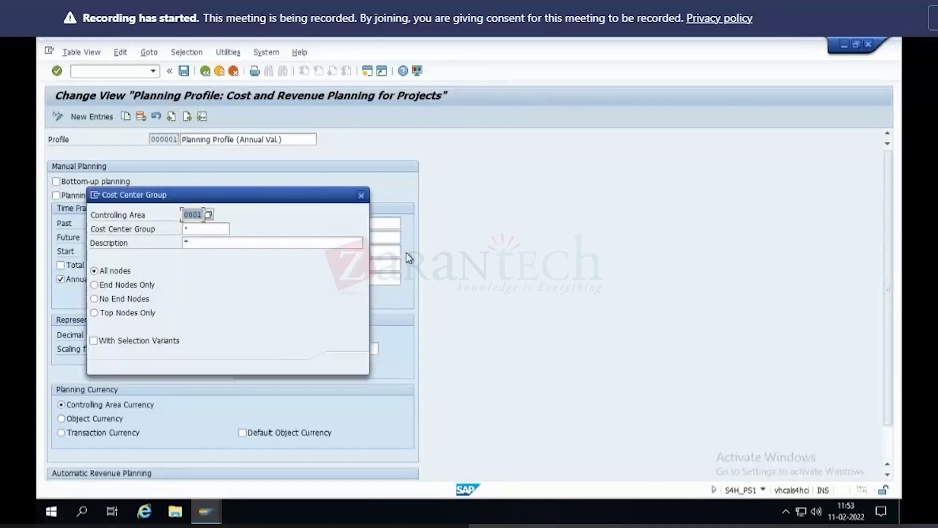
left_click(344, 362)
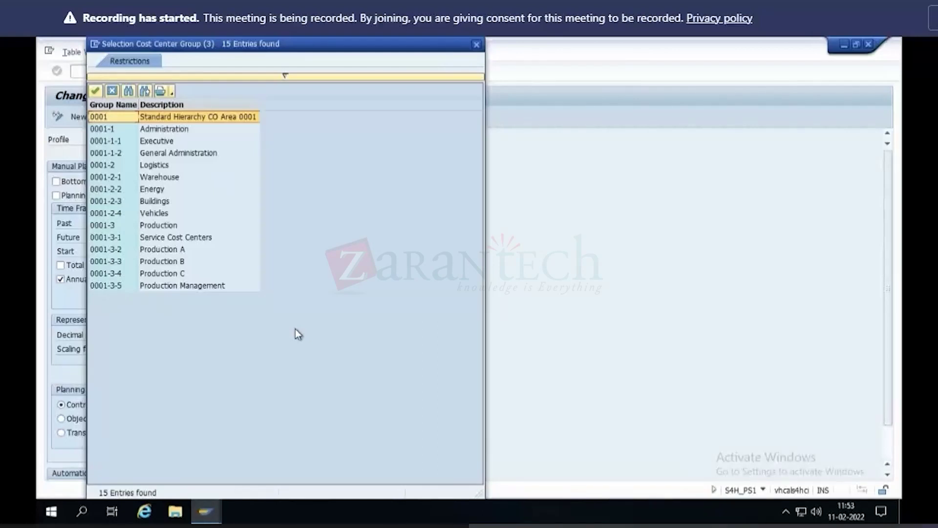
left_click(150, 228)
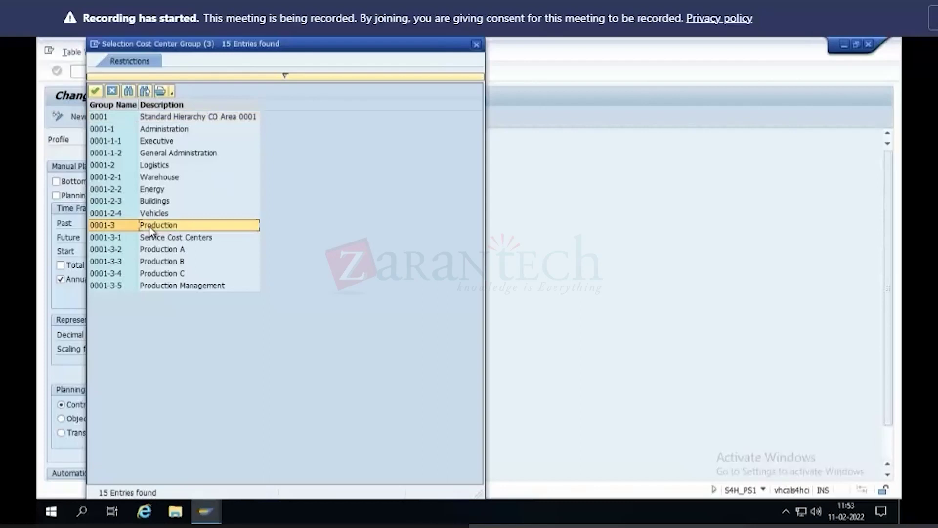
left_click(165, 250)
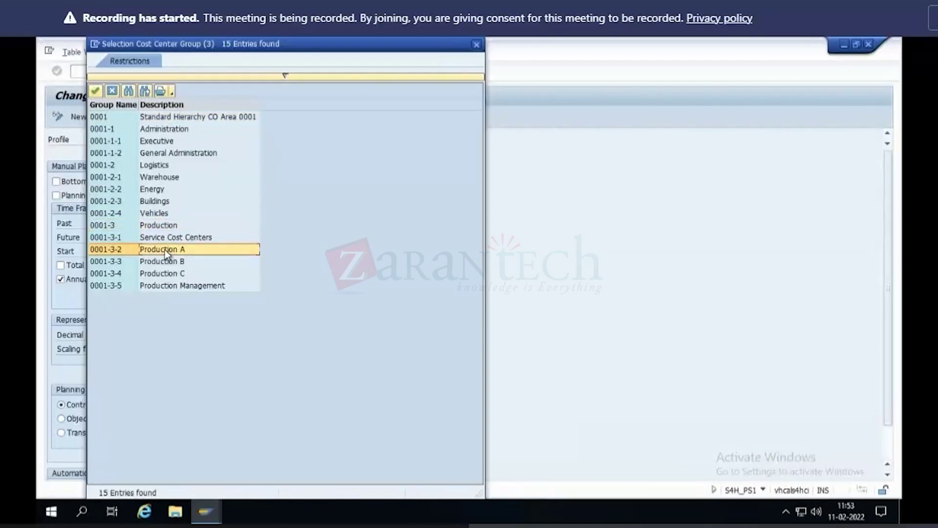
left_click(157, 228)
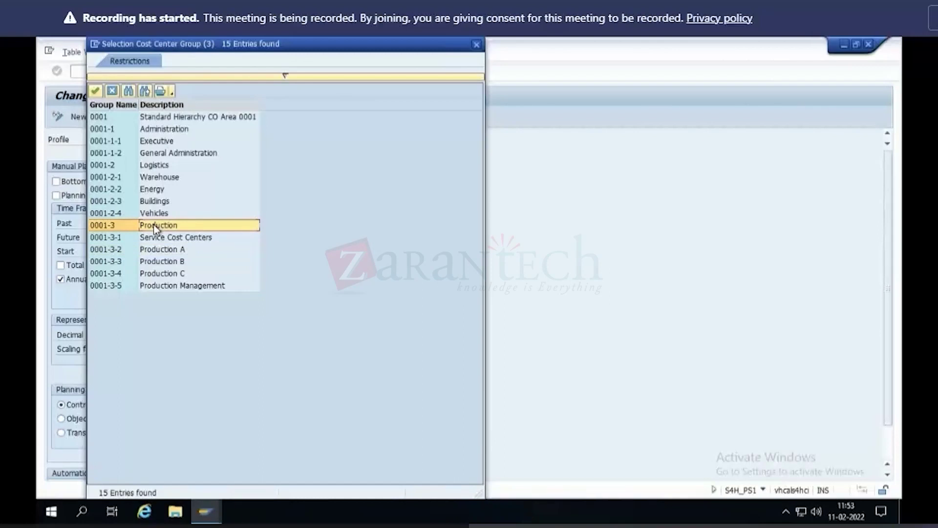
double_click(154, 225)
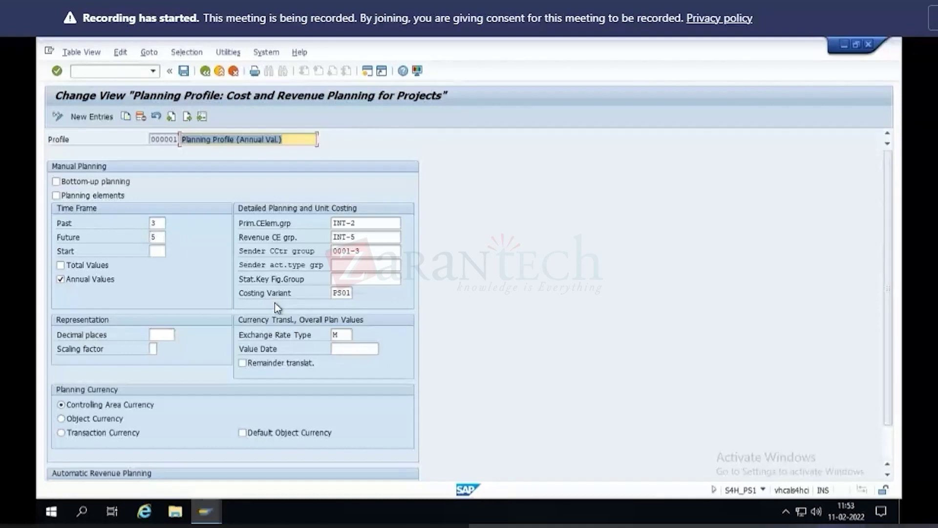
Step: Try to choose a sender activity type group from controlling area 0001 for the planning profile
left_click(385, 265)
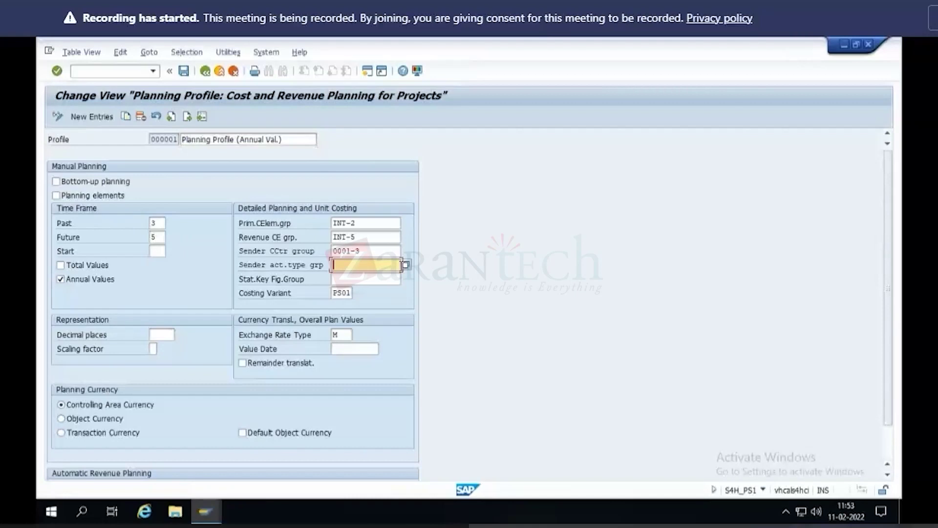
left_click(406, 265)
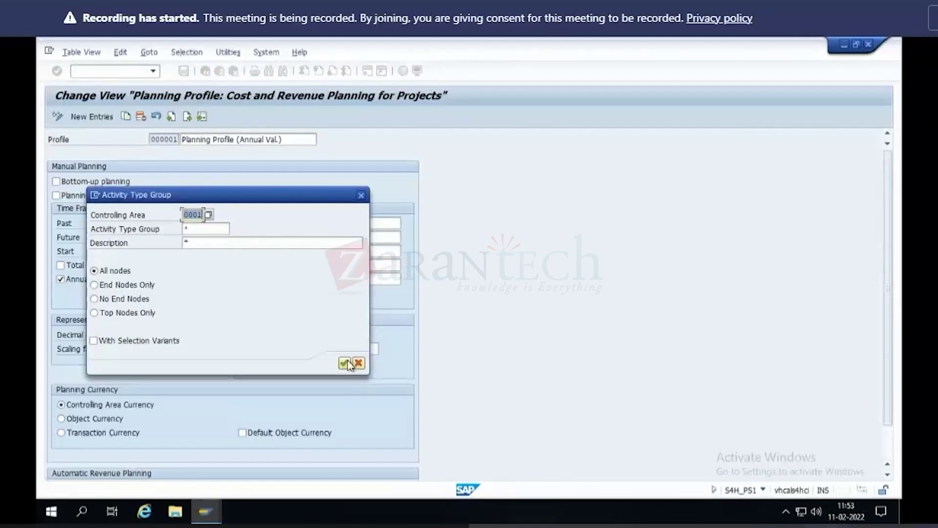
left_click(346, 363)
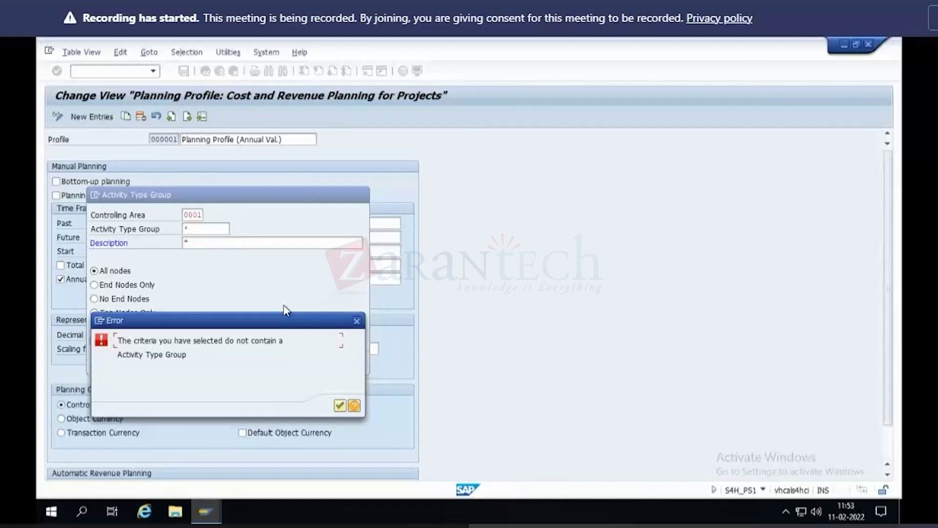
left_click(339, 406)
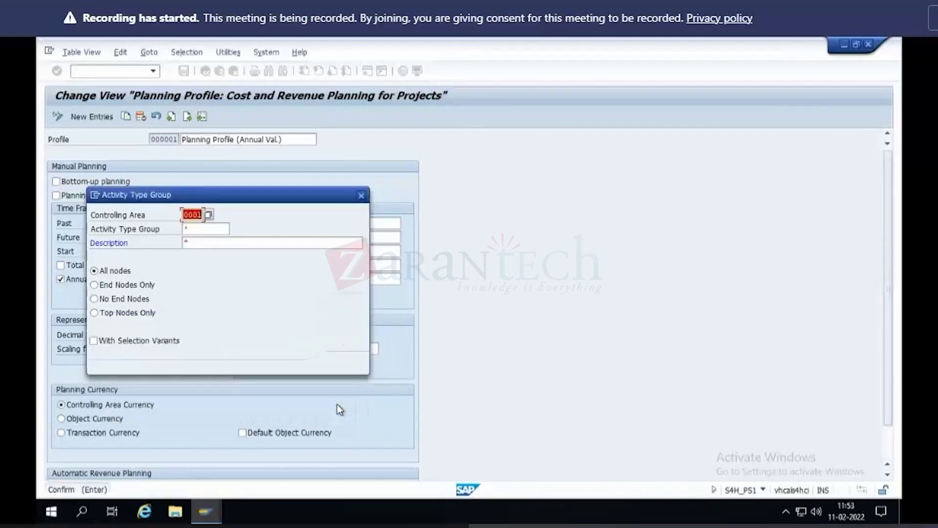
left_click(358, 364)
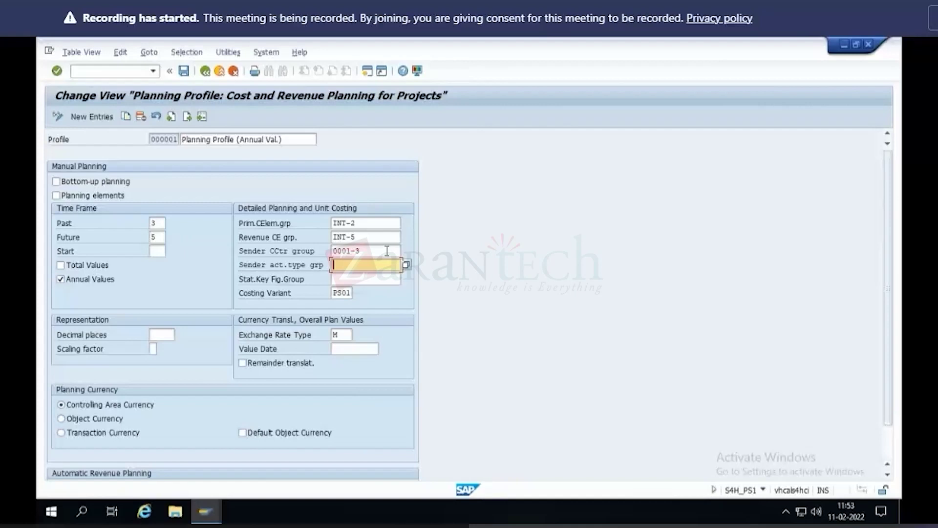
Step: Change the planning profile's sender cost center group to 0001-1-2, General Administration
left_click(387, 251)
left_click(405, 251)
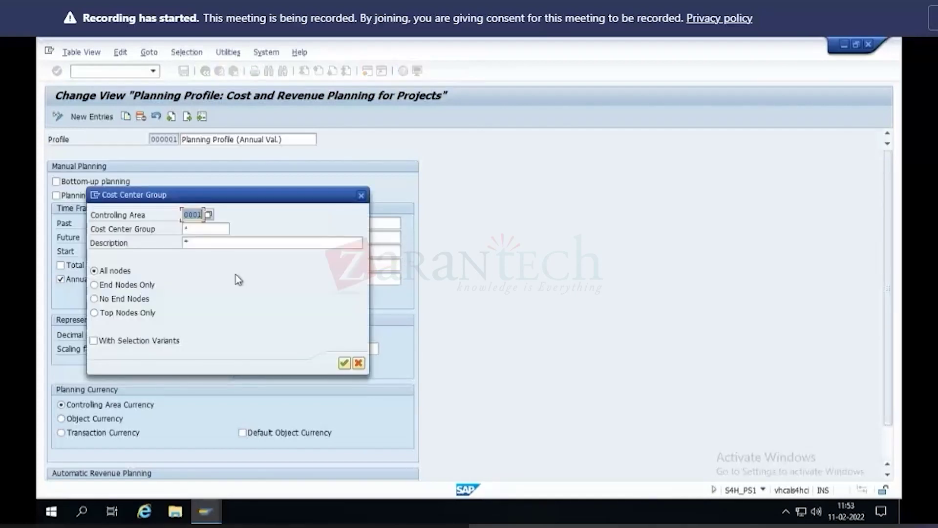
left_click(344, 362)
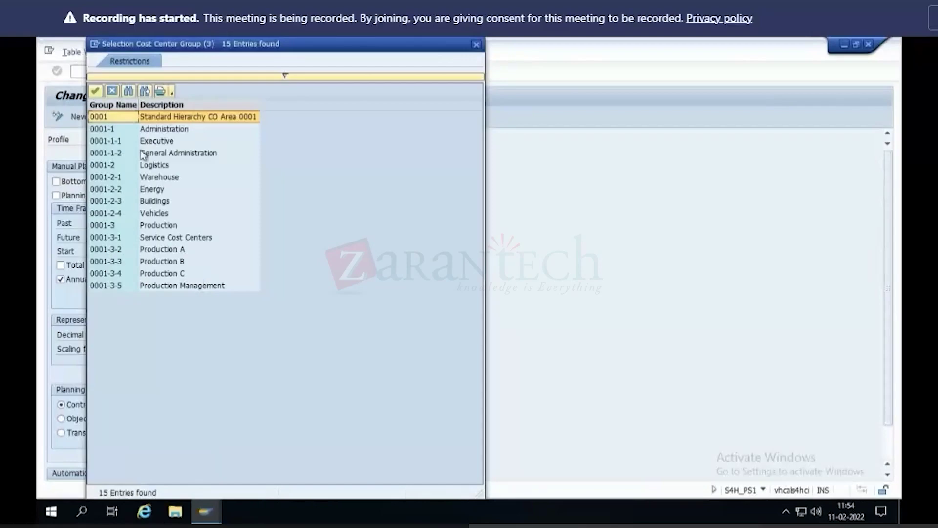
left_click(177, 153)
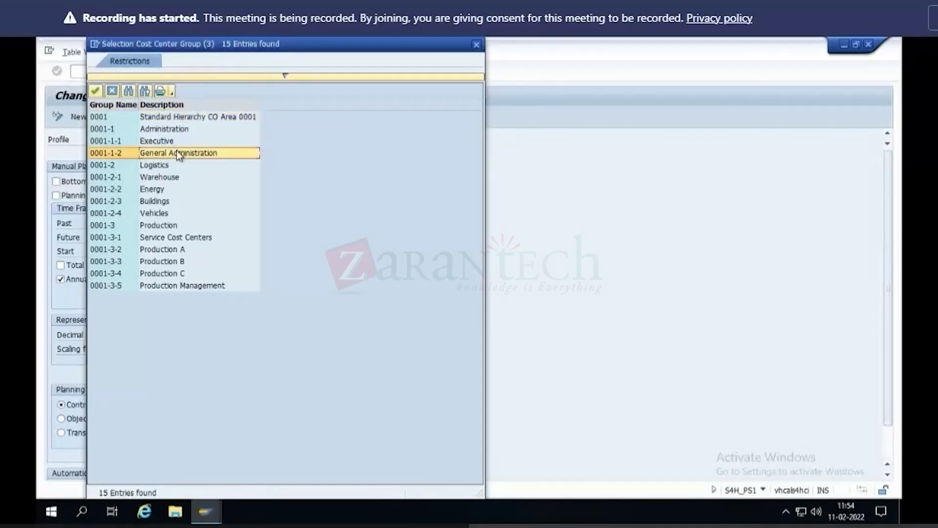
double_click(177, 153)
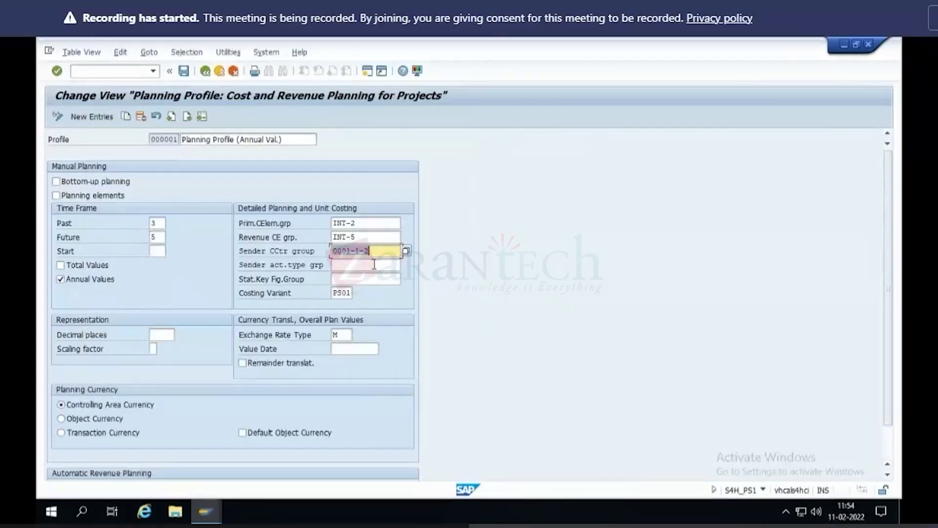
Step: Try again to find a sender activity type group in controlling area 0001, and close the search
left_click(375, 265)
key("F4")
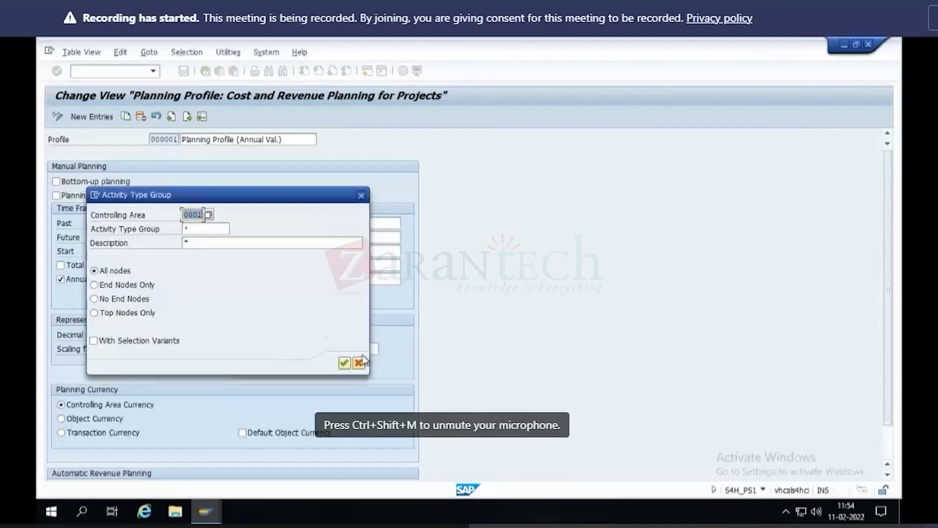
left_click(347, 362)
key("Return")
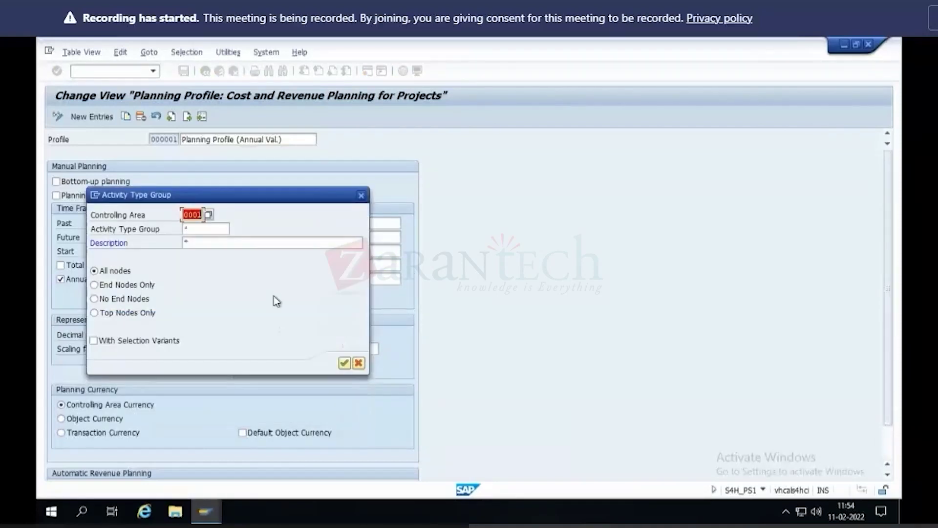
key("Return")
key("Return")
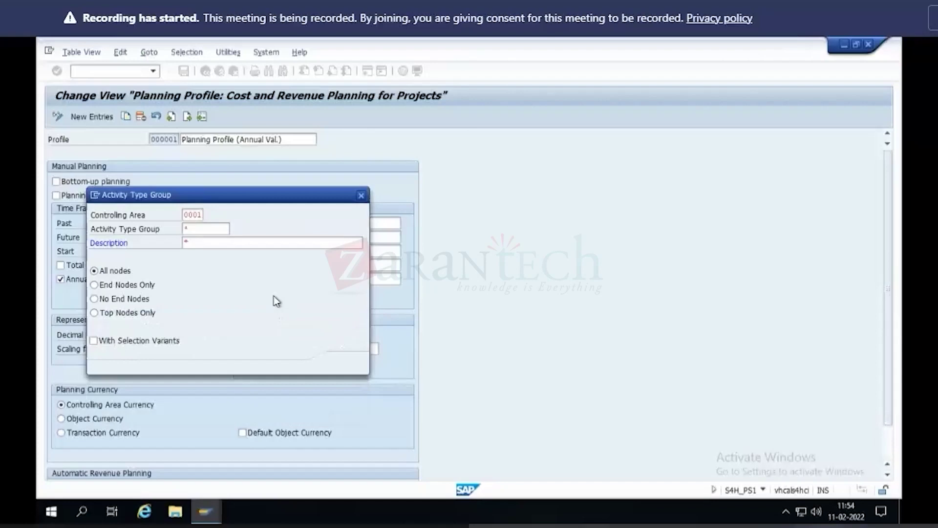
key("Escape")
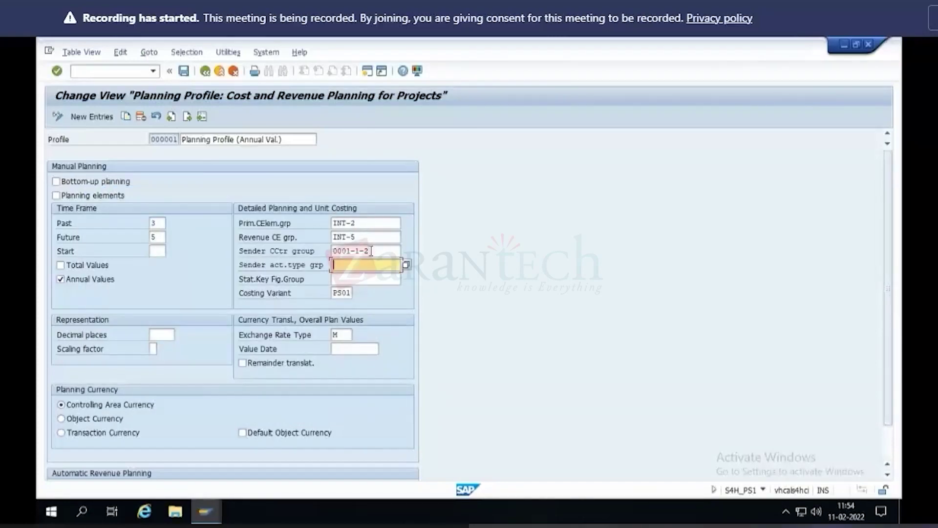
Step: Leave planning profile 000001 without saving the changes and open the transaction for changing cost element and activity input planning
key("shift+Tab")
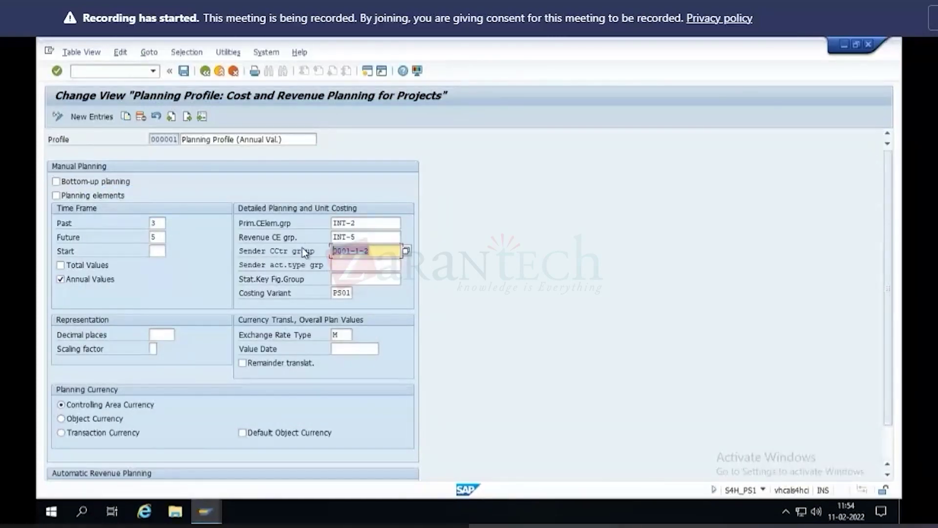
left_click(220, 72)
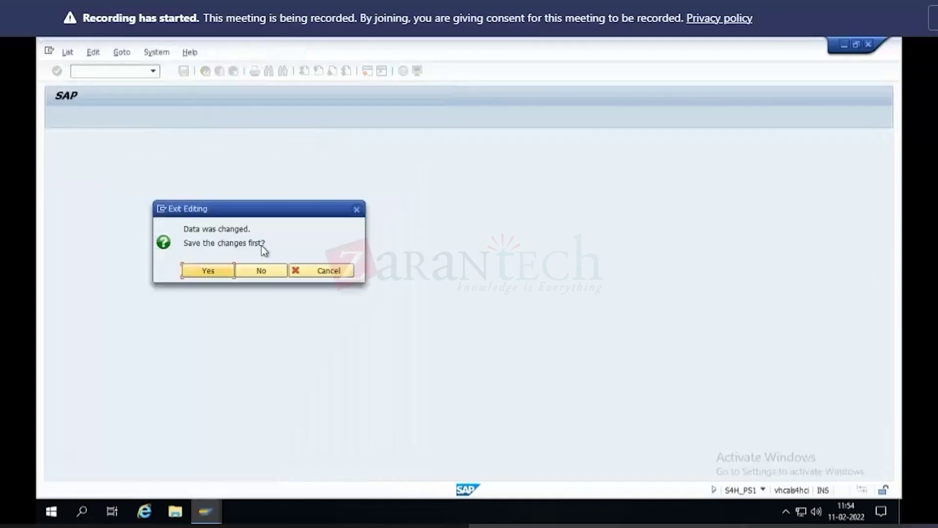
left_click(265, 275)
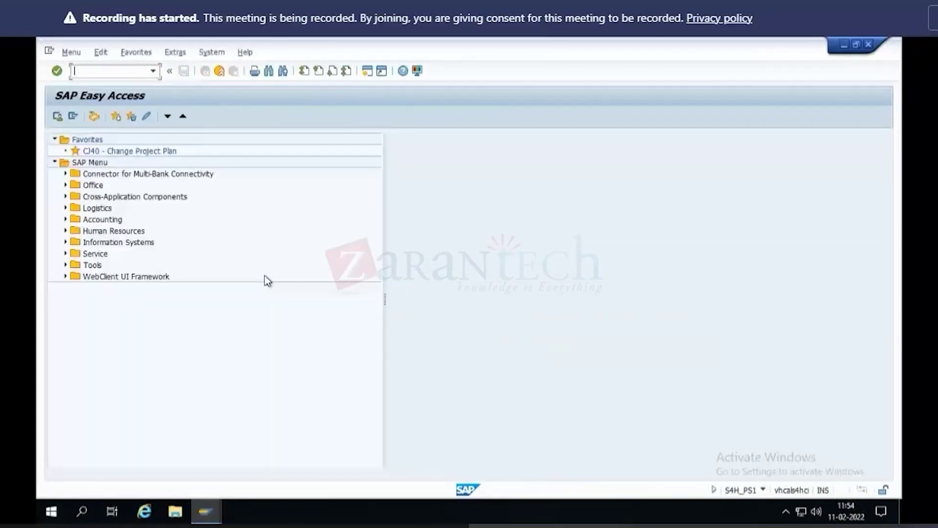
type("gr2")
key("Return")
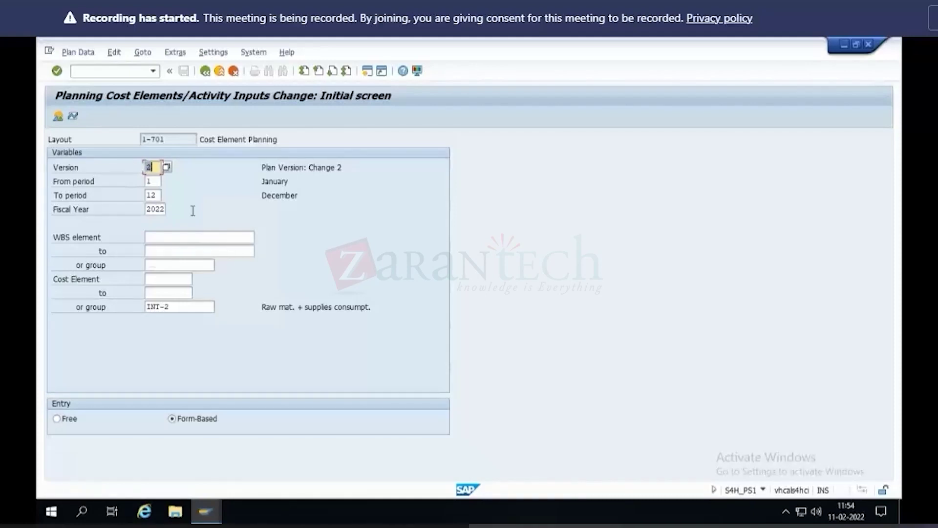
Step: Review the version, period and fiscal year selections and enter C-1005 as the WBS element for cost element planning
left_click(157, 181)
left_click(156, 169)
left_click(158, 195)
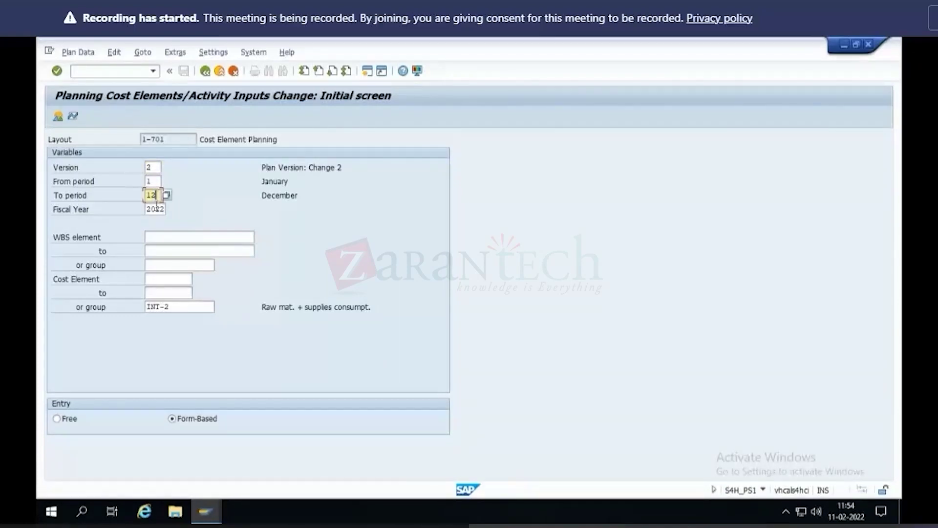
left_click(156, 210)
left_click(162, 234)
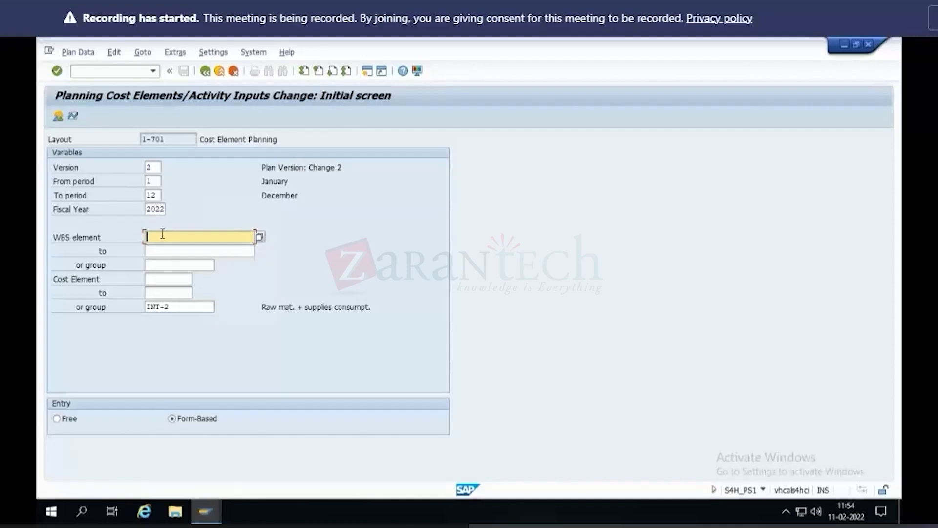
type("c-1005")
key("Return")
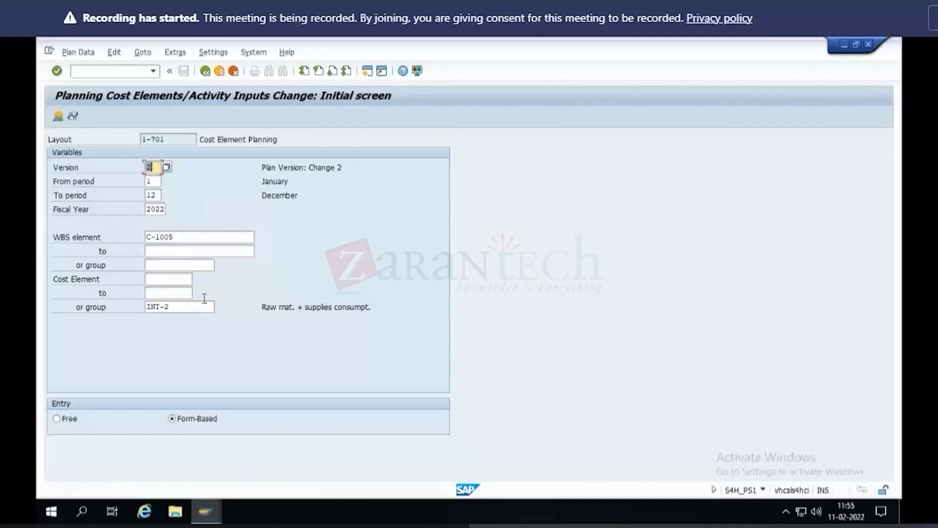
Step: Copy WBS element C-100521 from the CJ40 cost planning session and enter it as the WBS element for cost element planning
left_click(206, 511)
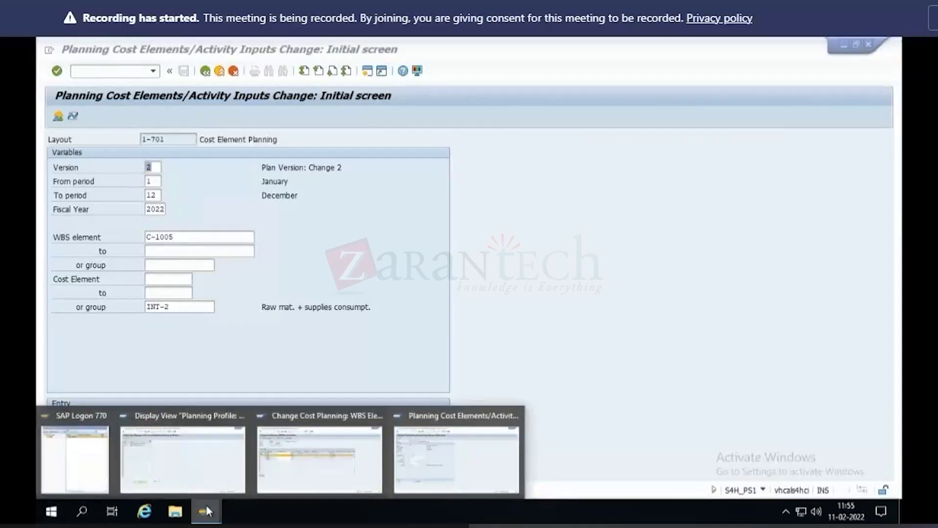
left_click(327, 458)
left_click(86, 235)
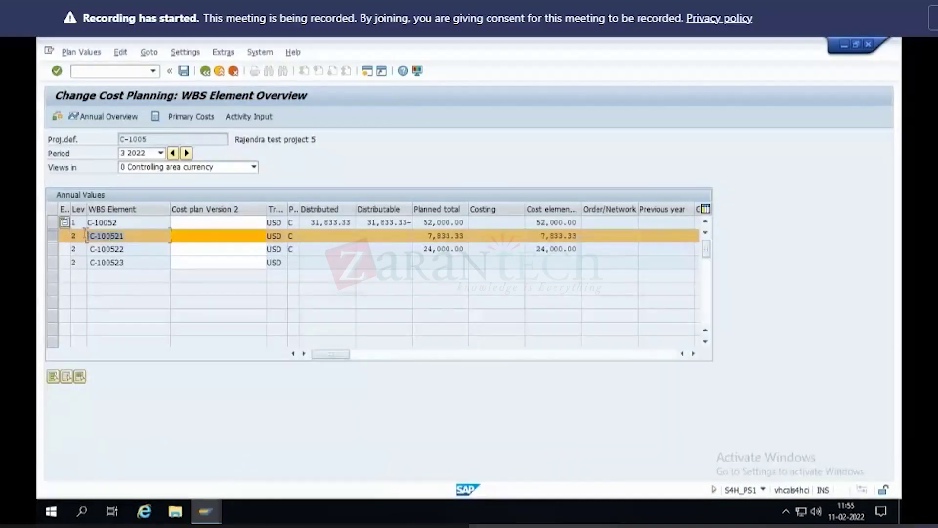
left_click(86, 236)
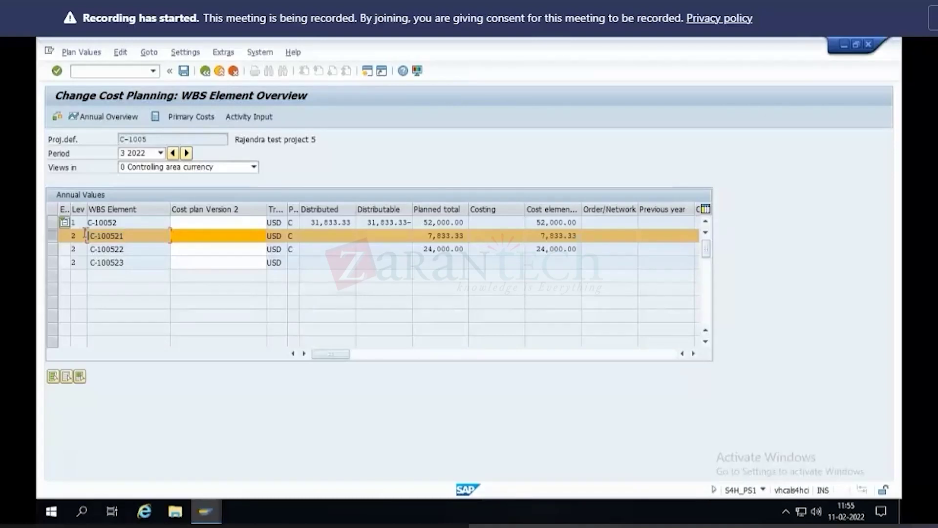
key("alt+Tab")
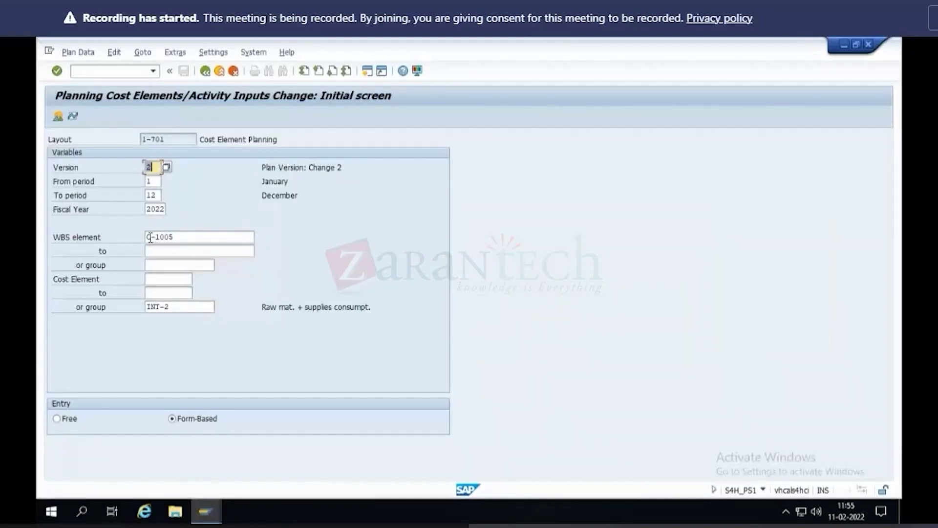
left_click(150, 238)
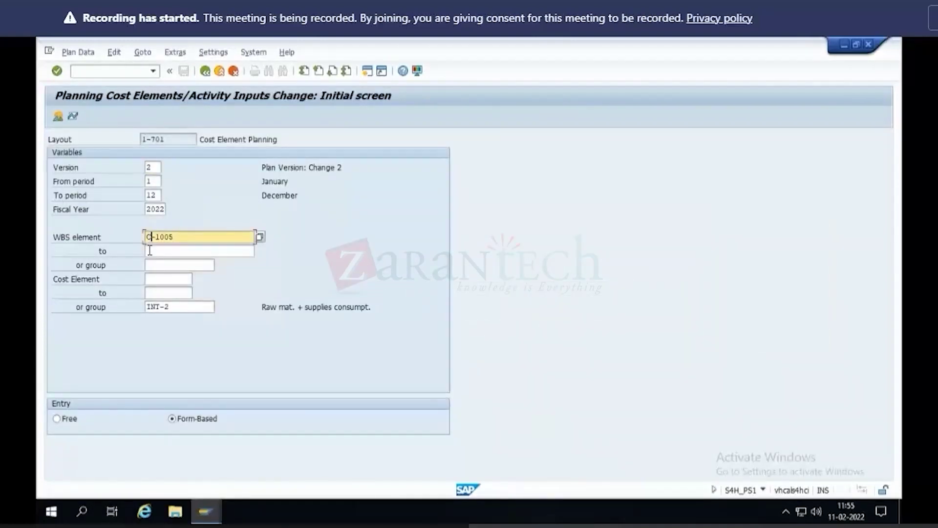
key("ctrl+a")
key("BackSpace")
type("C-100521")
key("Return")
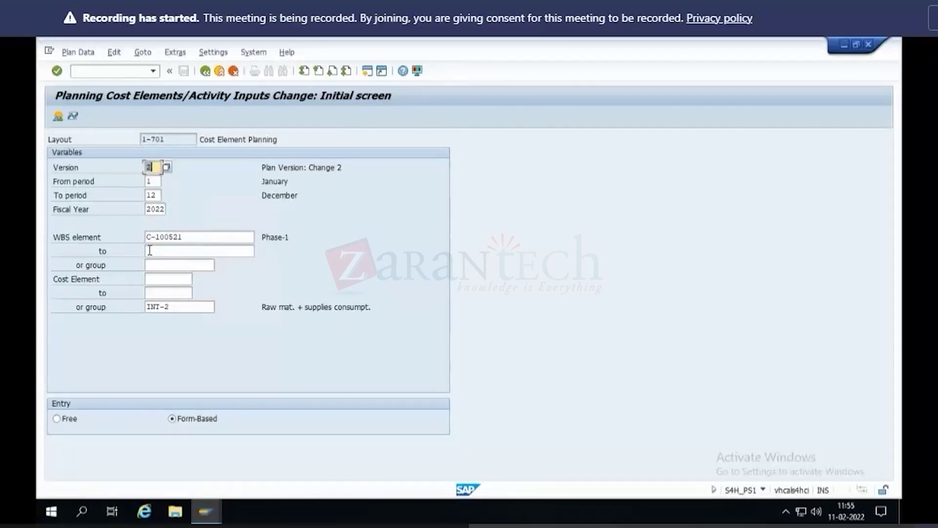
left_click(150, 251)
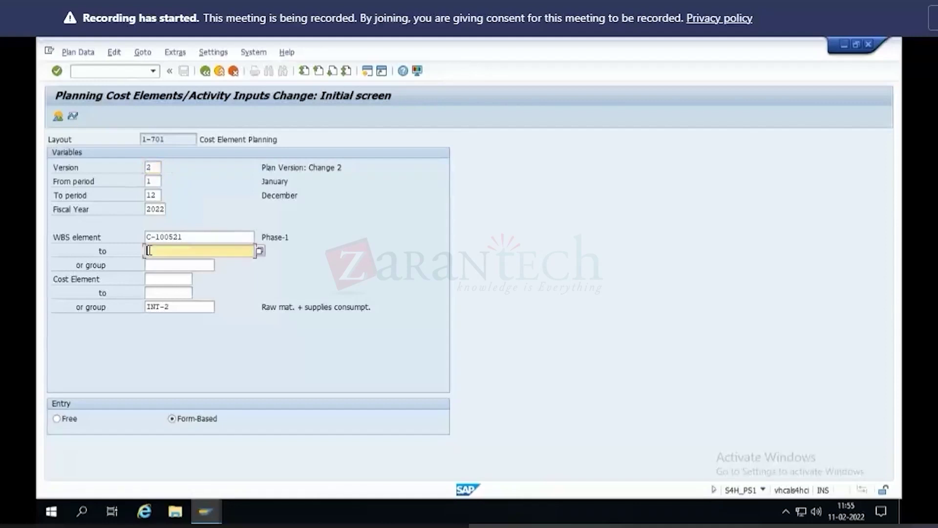
left_click(160, 265)
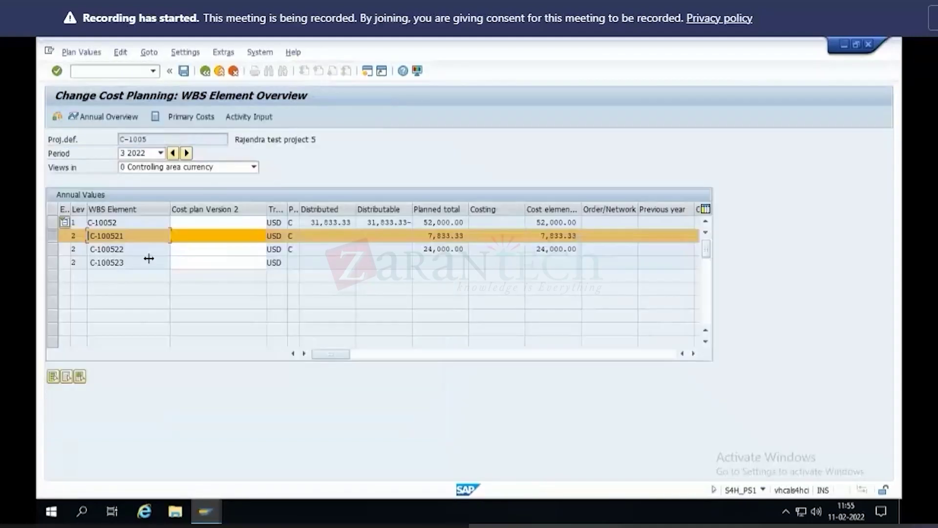
Step: Copy WBS element C-100523 from the CJ40 session and enter it as the end of the WBS element range for cost element planning
left_click_drag(146, 262, 89, 263)
left_click(54, 238)
left_click_drag(133, 262, 87, 262)
key("ctrl+c")
key("alt+Tab")
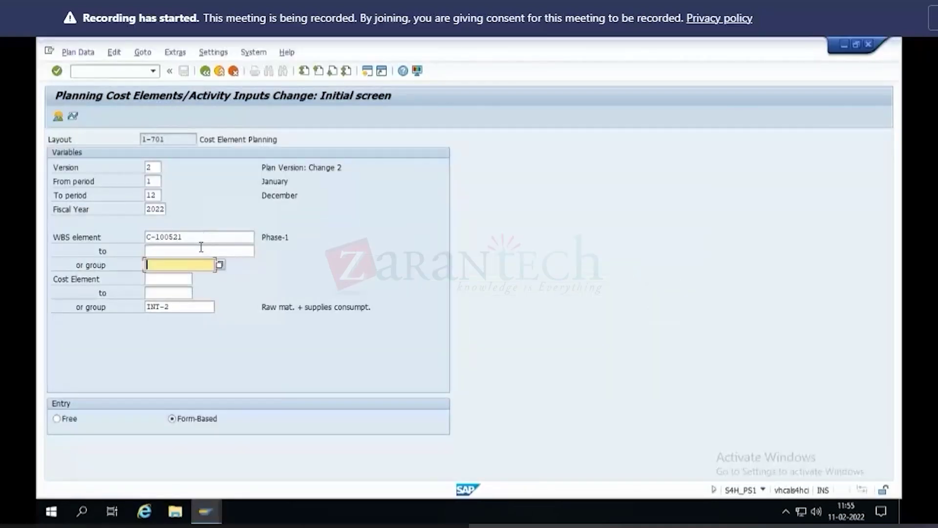
left_click(201, 247)
key("ctrl+v")
key("Return")
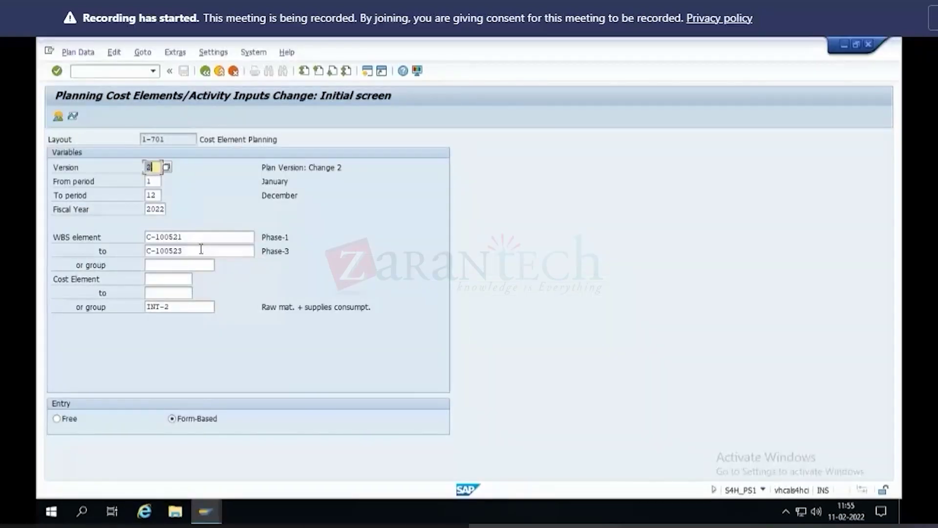
left_click(201, 263)
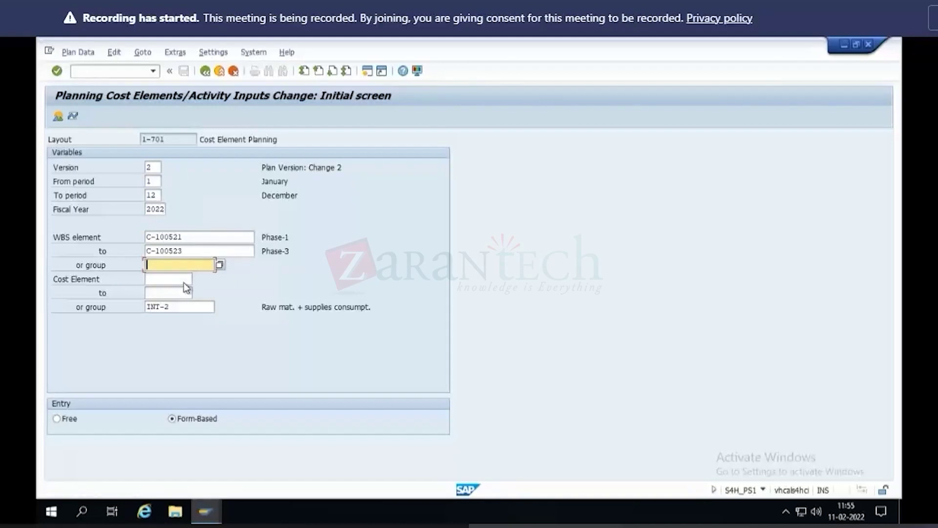
key("Return")
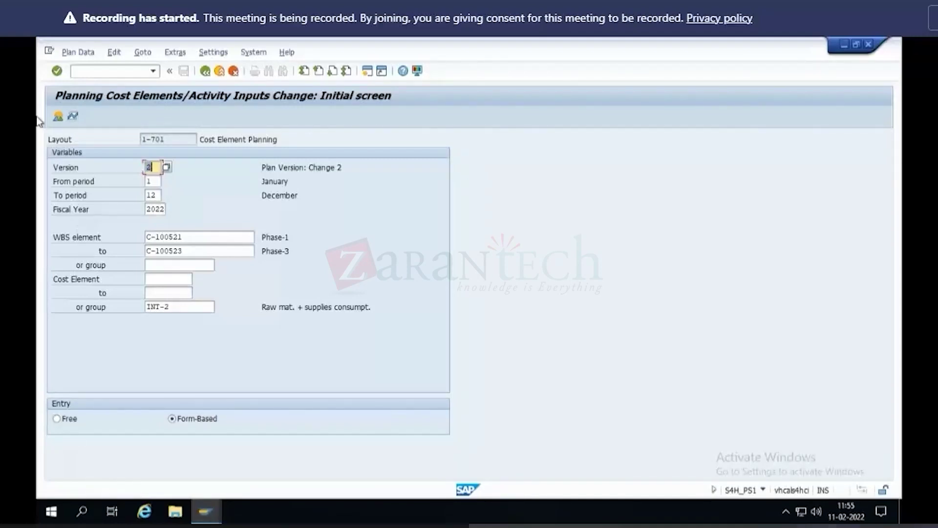
Step: Open the cost element planning overview for the WBS range and switch the status bar display to the transaction code
left_click(57, 118)
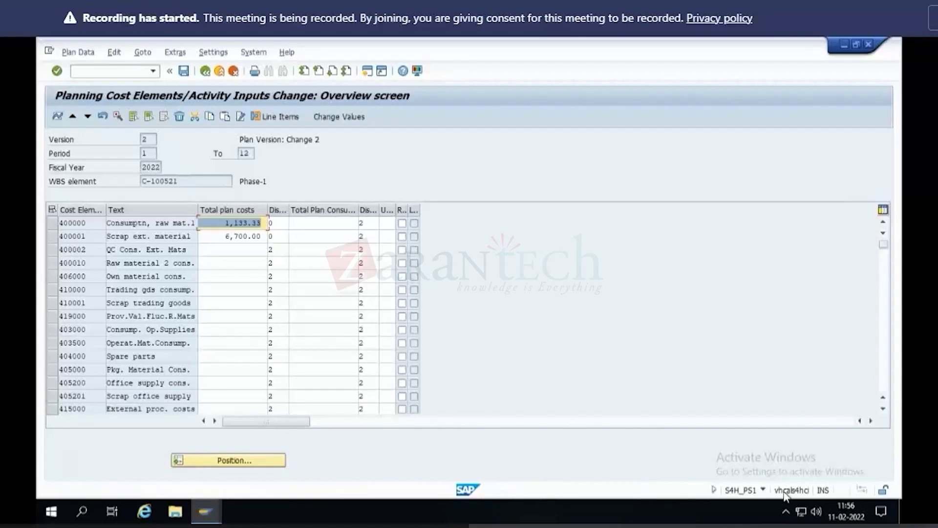
left_click(763, 491)
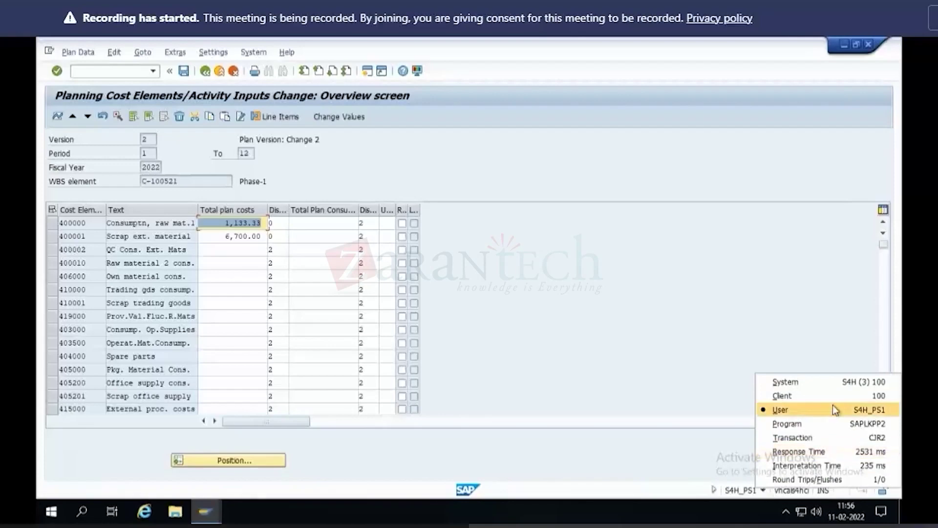
left_click(823, 439)
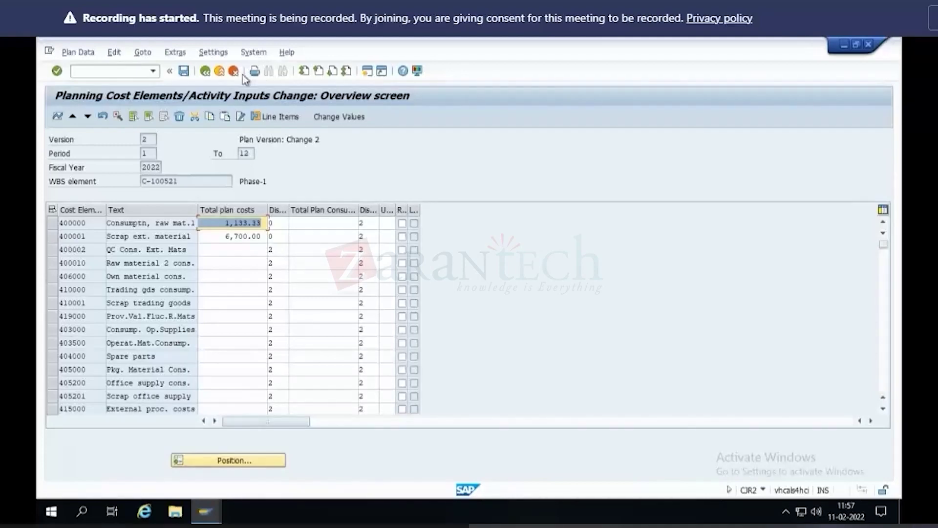
Step: Leave cost element planning, close the planning profile session and return to the cost planning overview of project C-1005
left_click(220, 71)
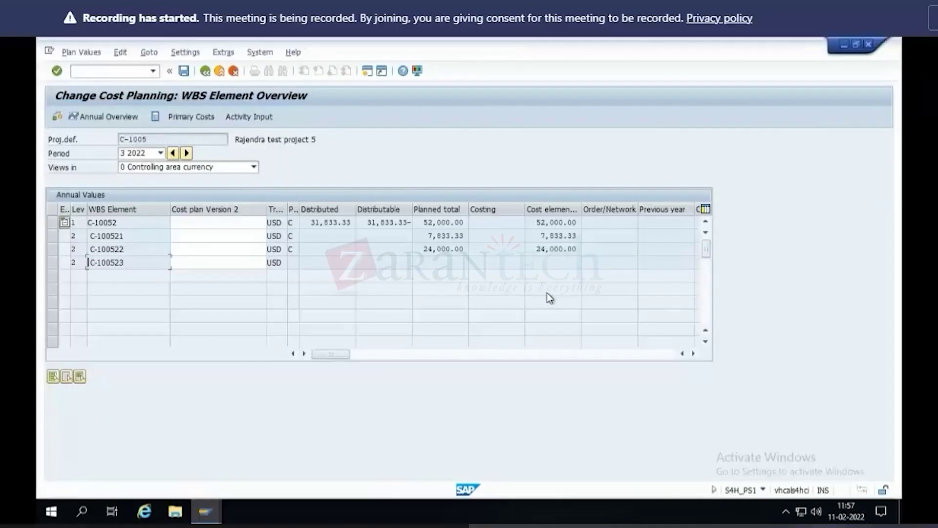
left_click(205, 521)
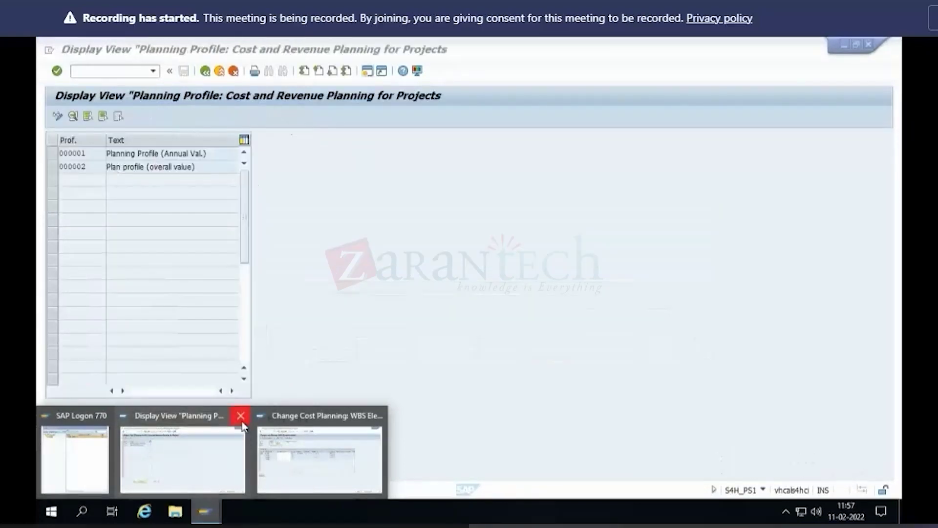
left_click(241, 421)
left_click(254, 448)
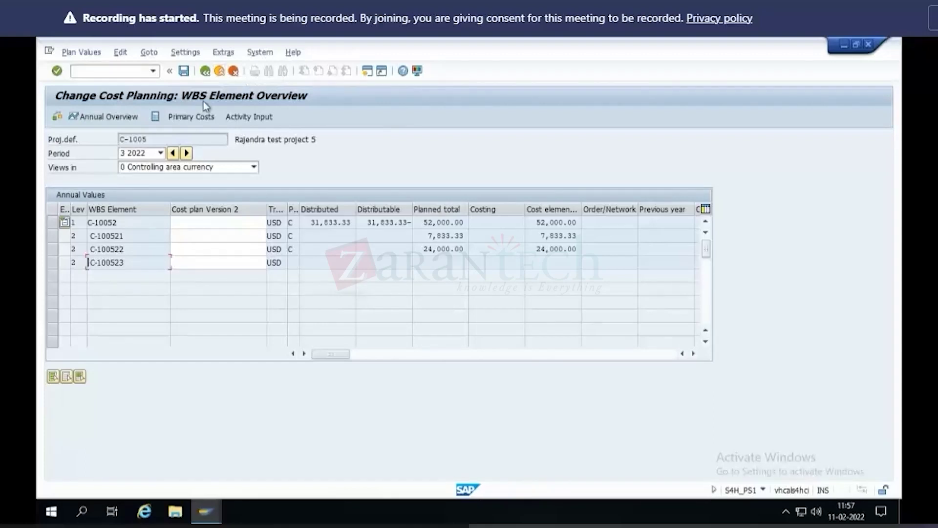
Step: Start a cost estimate for WBS element C-100523, try to find a base planning object in controlling area 0001, and cancel the estimate
left_click(55, 263)
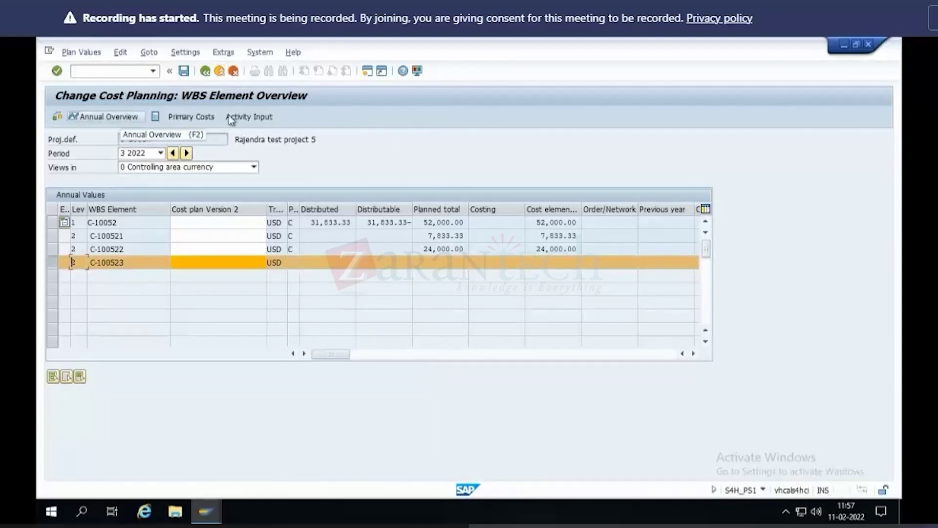
left_click(156, 119)
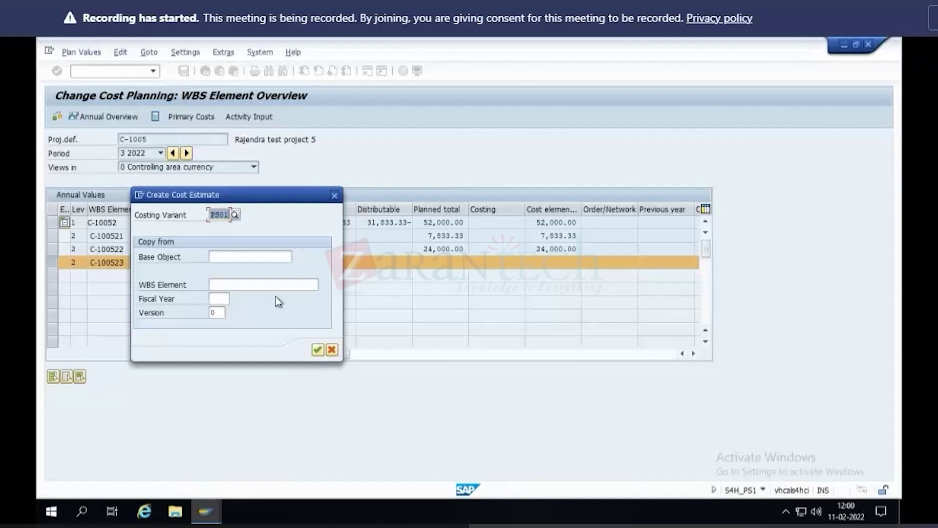
left_click(230, 256)
left_click(296, 257)
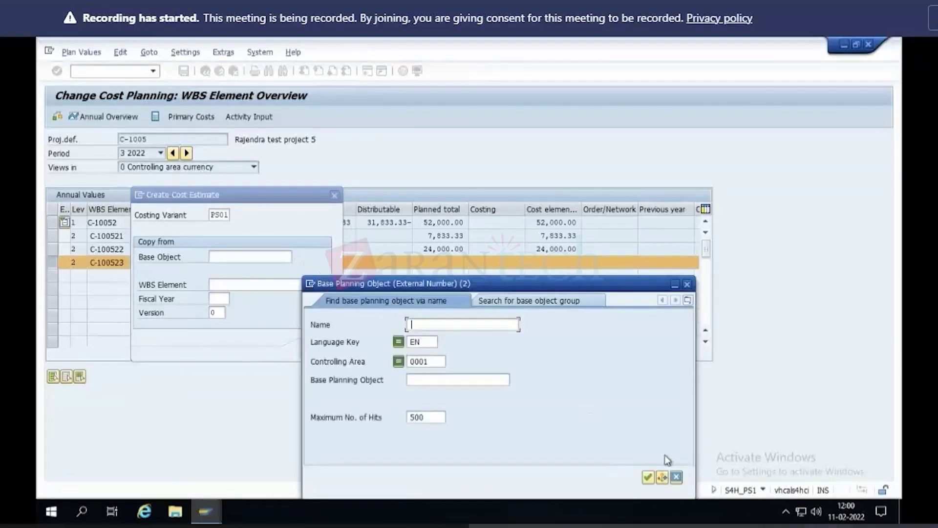
left_click(648, 478)
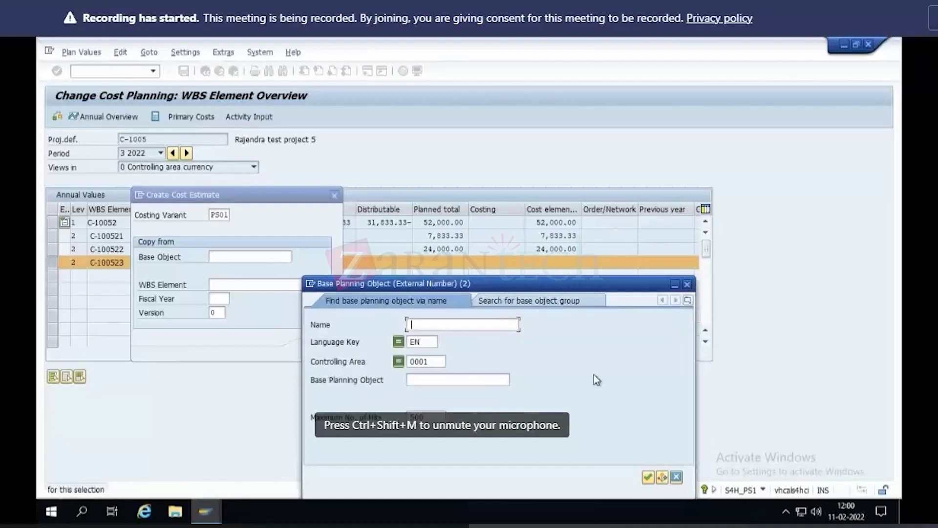
left_click(677, 477)
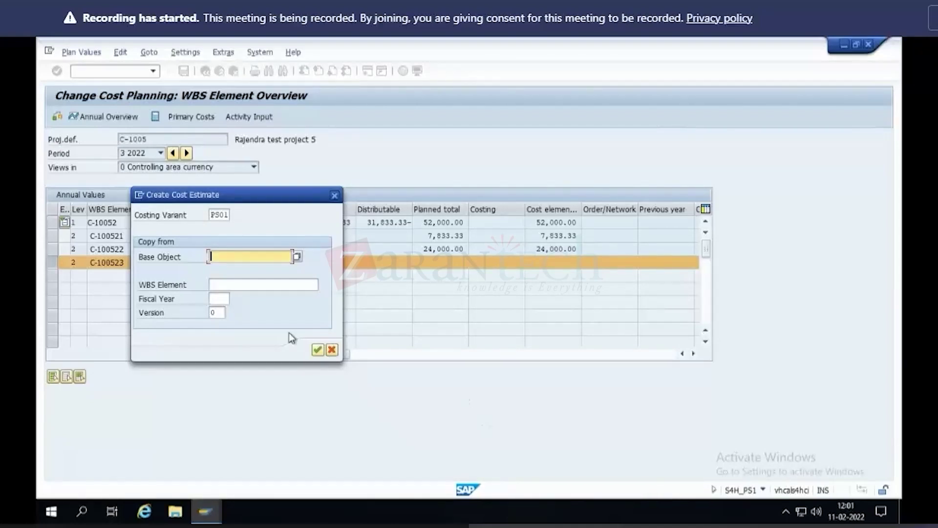
left_click(332, 350)
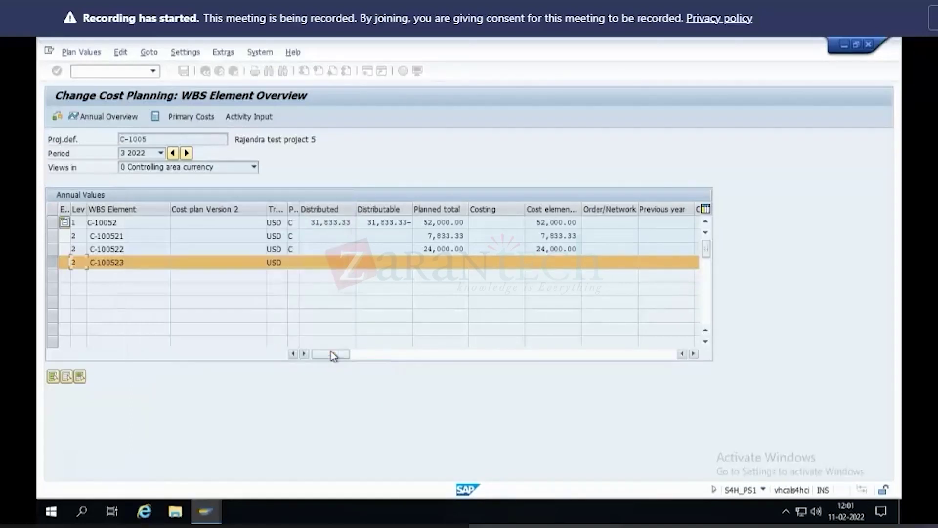
mouse_move(618, 39)
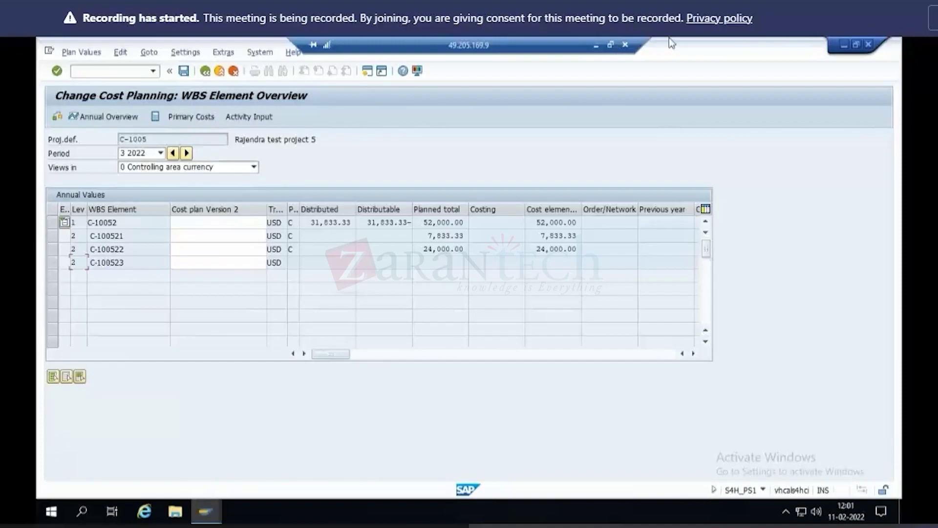